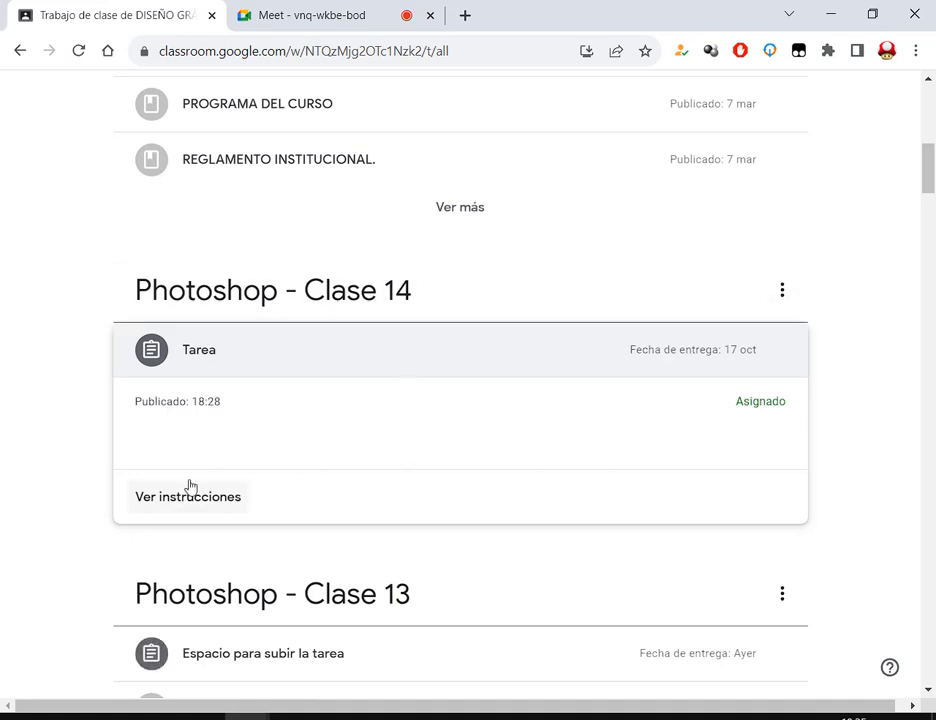
Open the Photoshop - Clase 14 Drive folder and preview the example image Ejemplo.jpg.
click(281, 488)
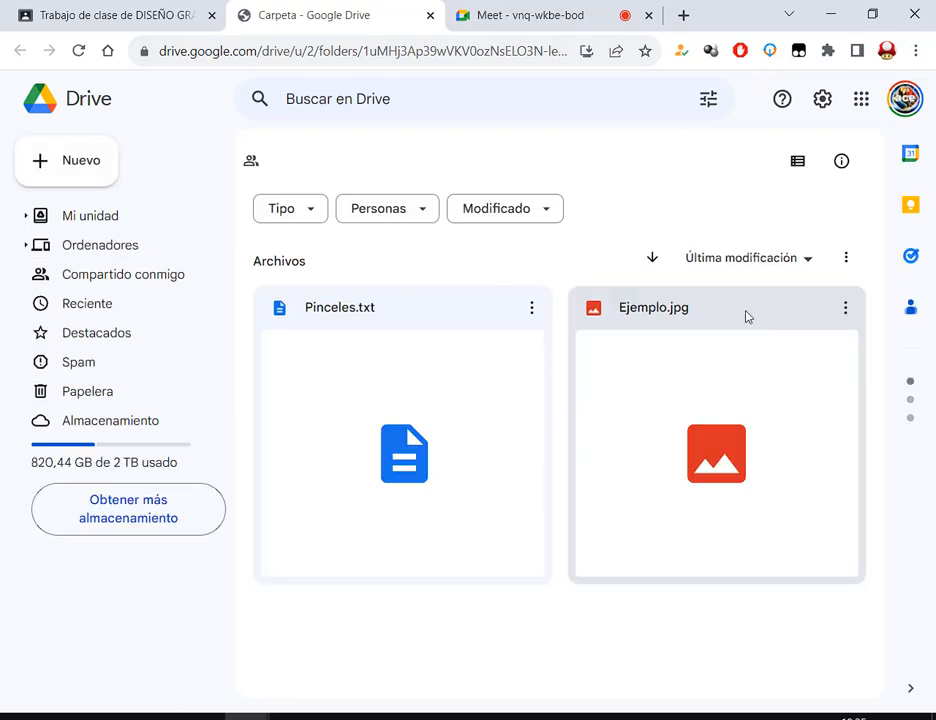
click(760, 405)
double_click(757, 406)
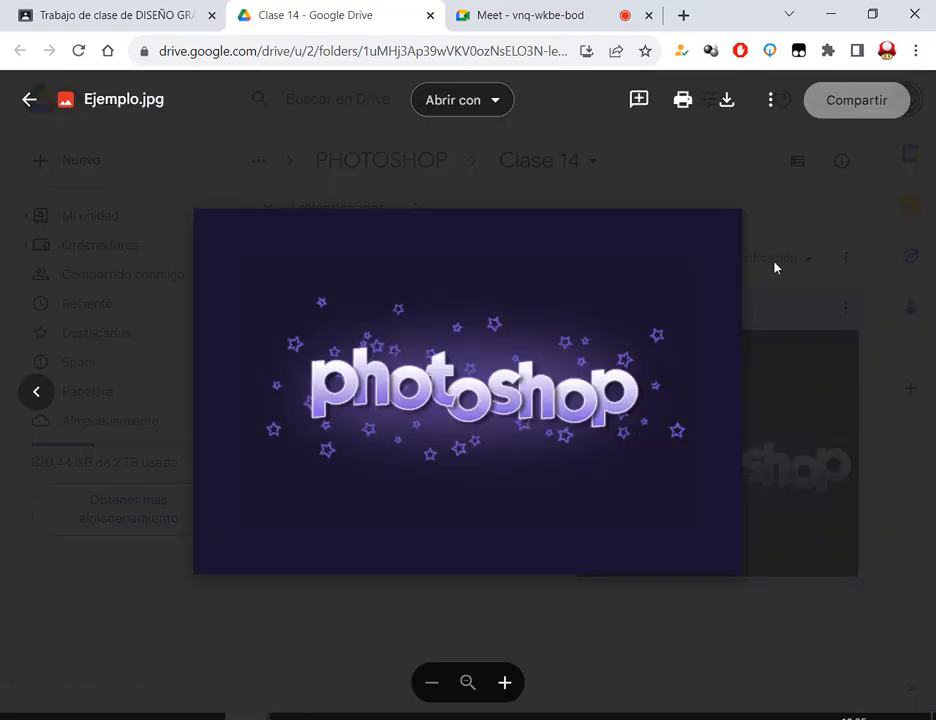
click(780, 260)
Preview the brush website links in Pinceles.txt, and check the chat of the Meet call.
click(408, 409)
double_click(408, 409)
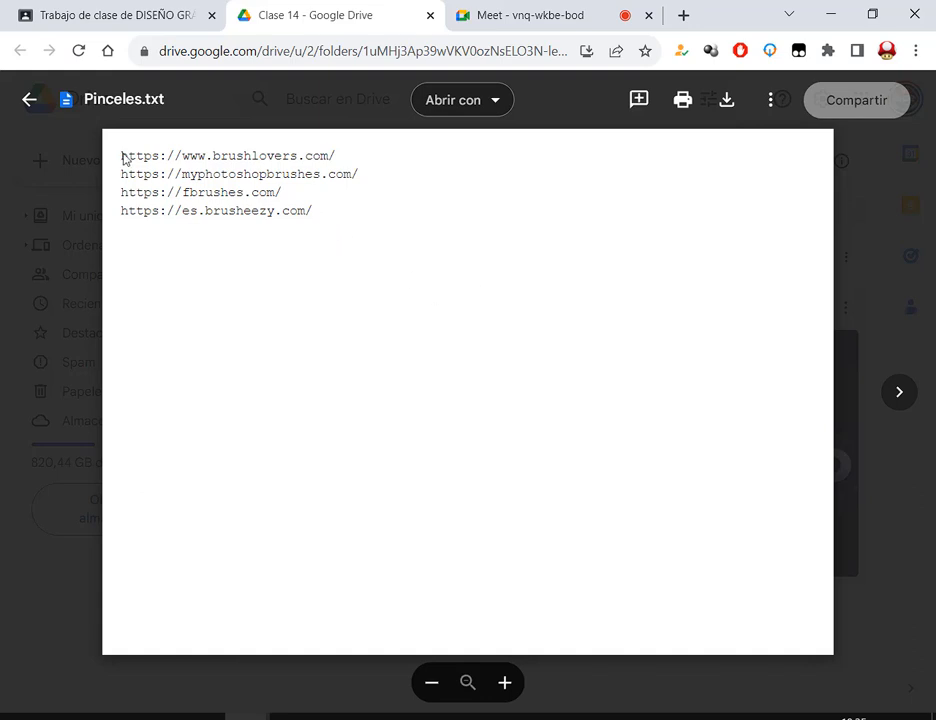
key(ctrl+a)
key(Escape)
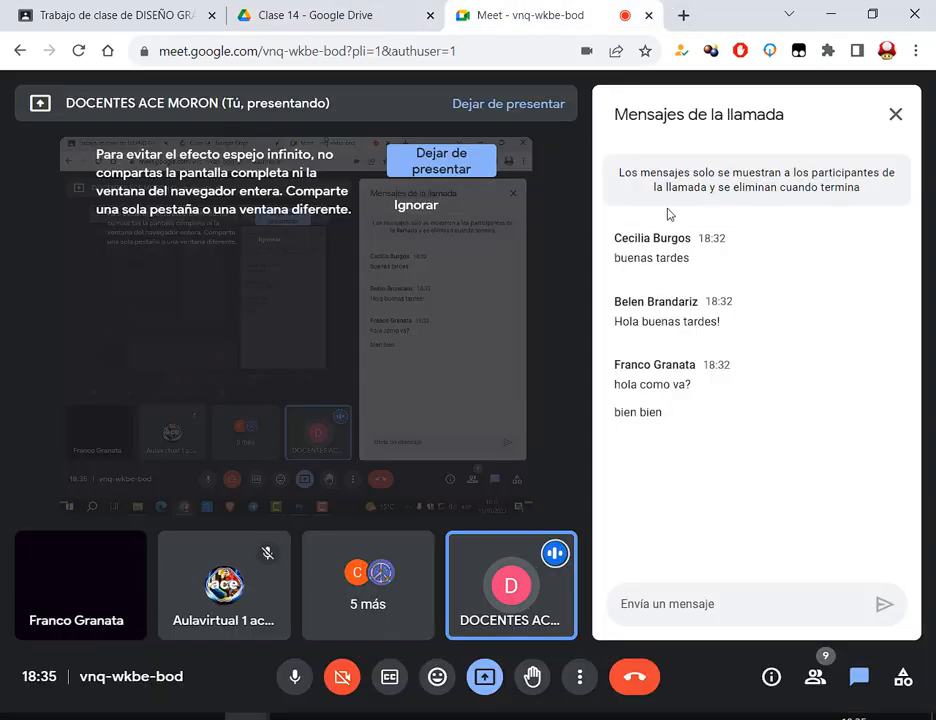
click(600, 14)
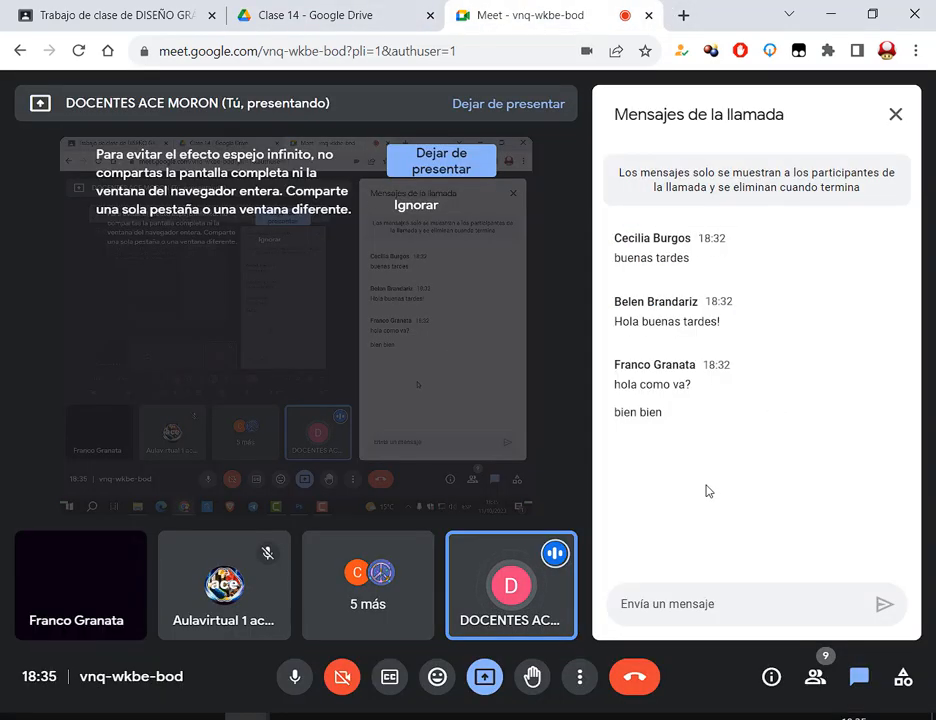
Switch to Photoshop and create a new document from the recent 1000 x 1000 px, 72 ppi preset.
click(485, 718)
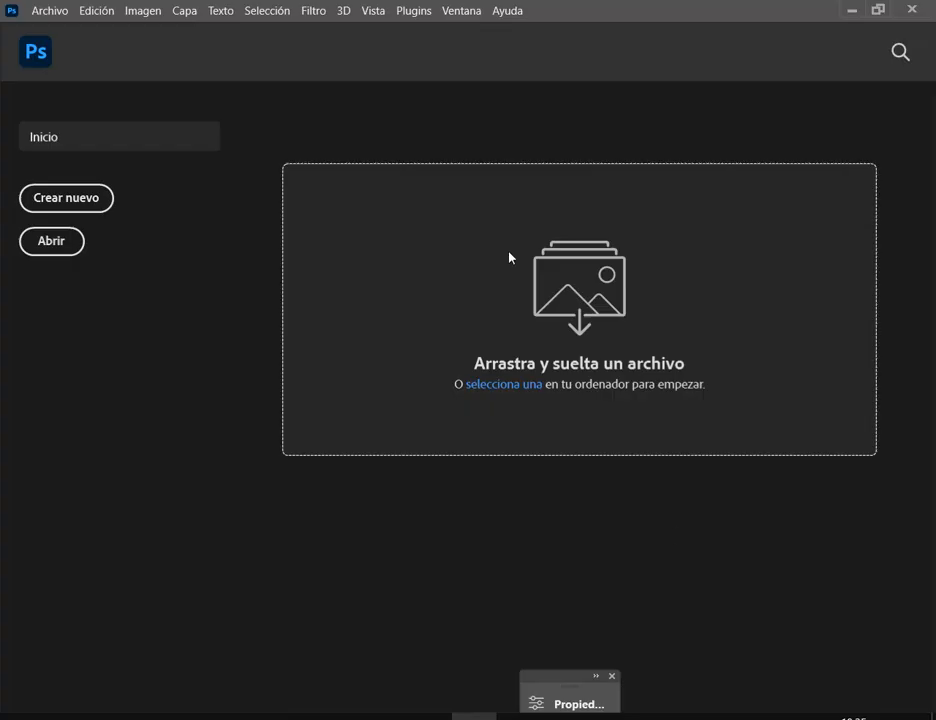
click(612, 677)
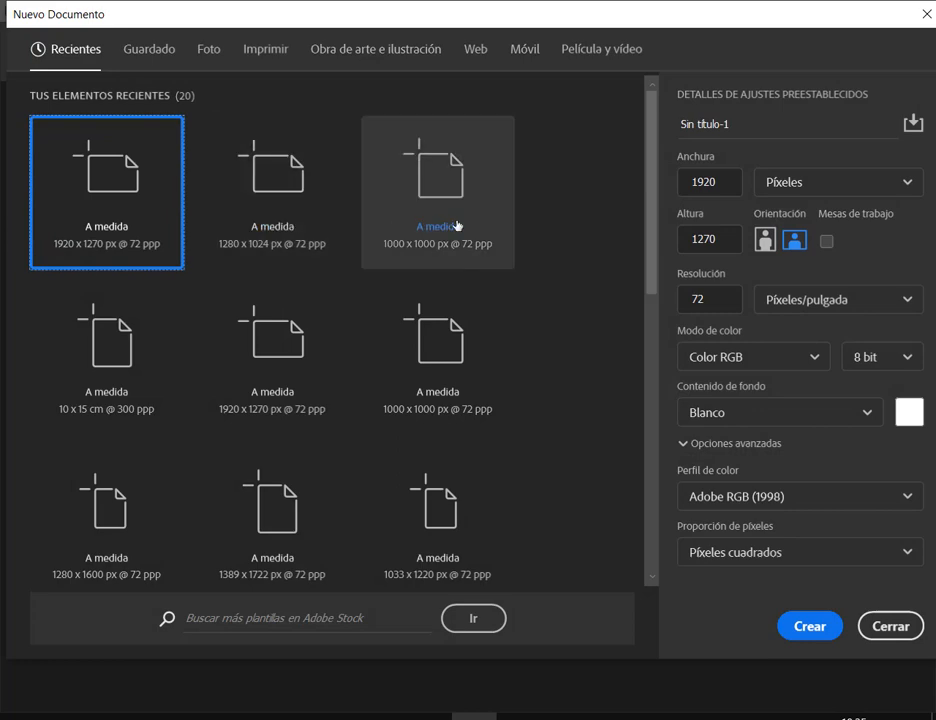
click(456, 226)
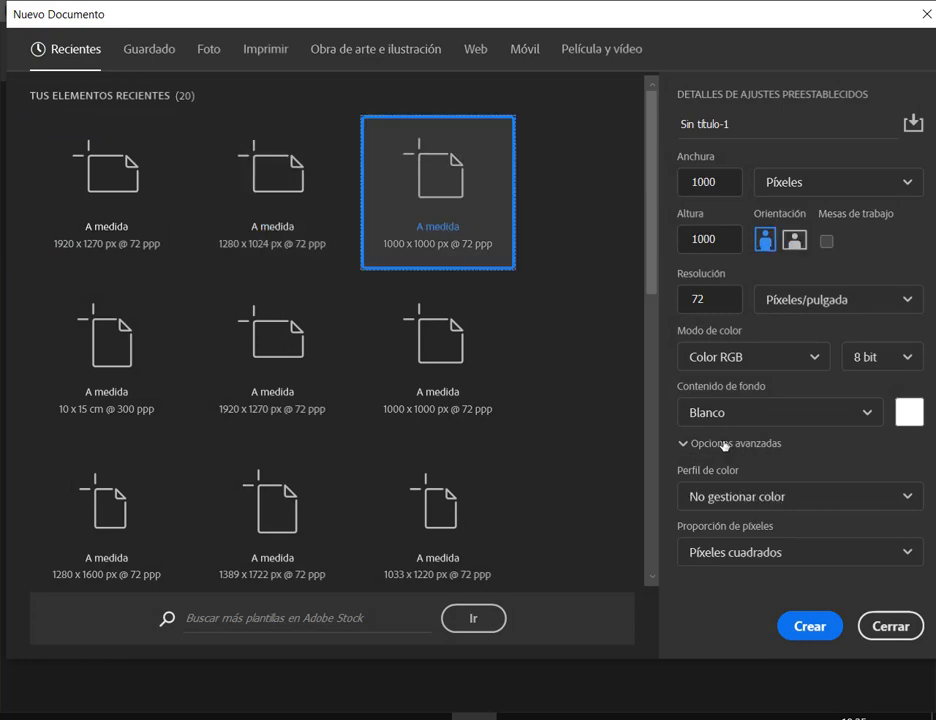
click(808, 626)
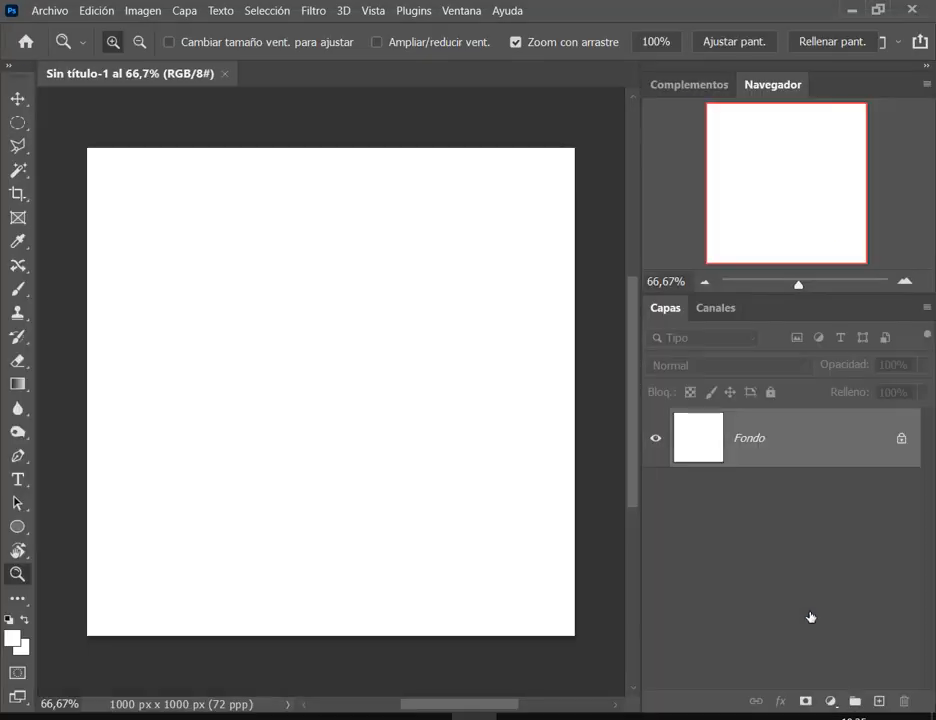
Add a new empty layer above Fondo and collapse the side panels to widen the canvas area.
click(879, 702)
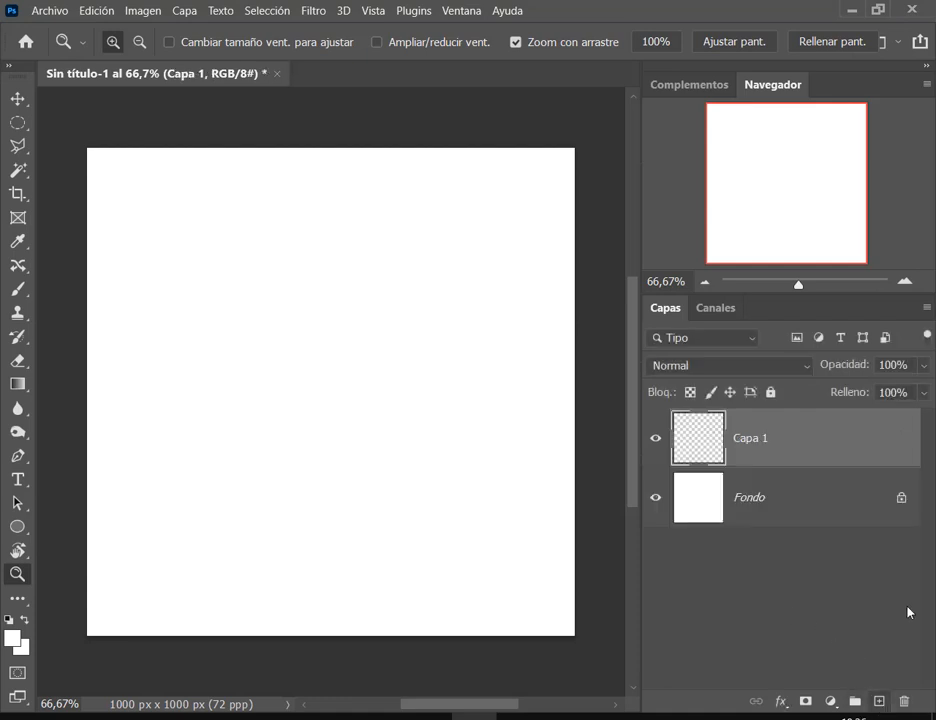
click(926, 66)
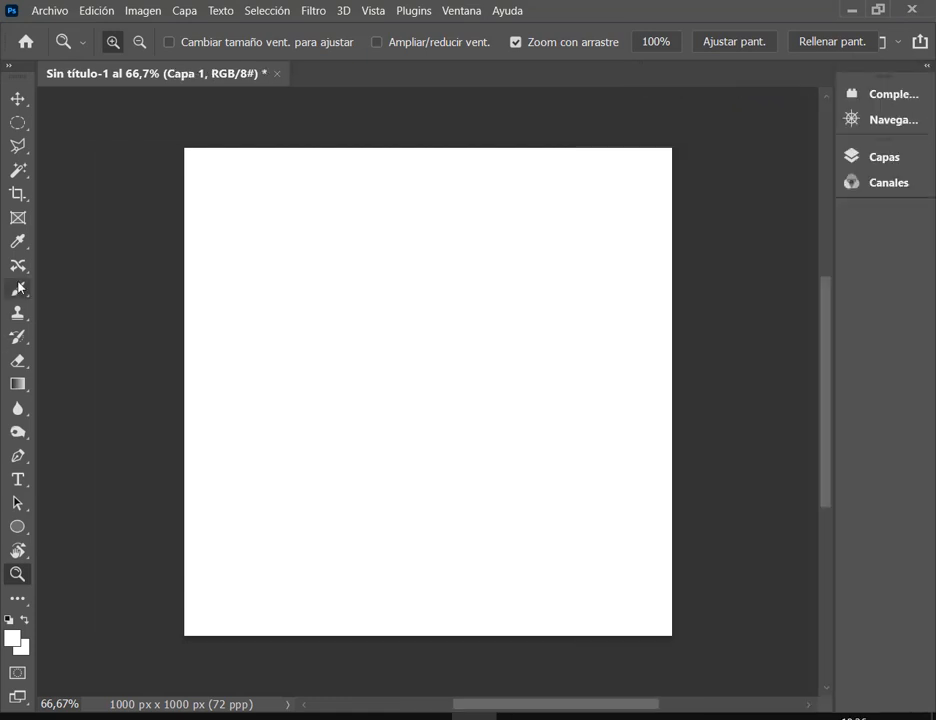
Activate the Brush tool and set its size to 52 px and its hardness to 0%.
click(17, 289)
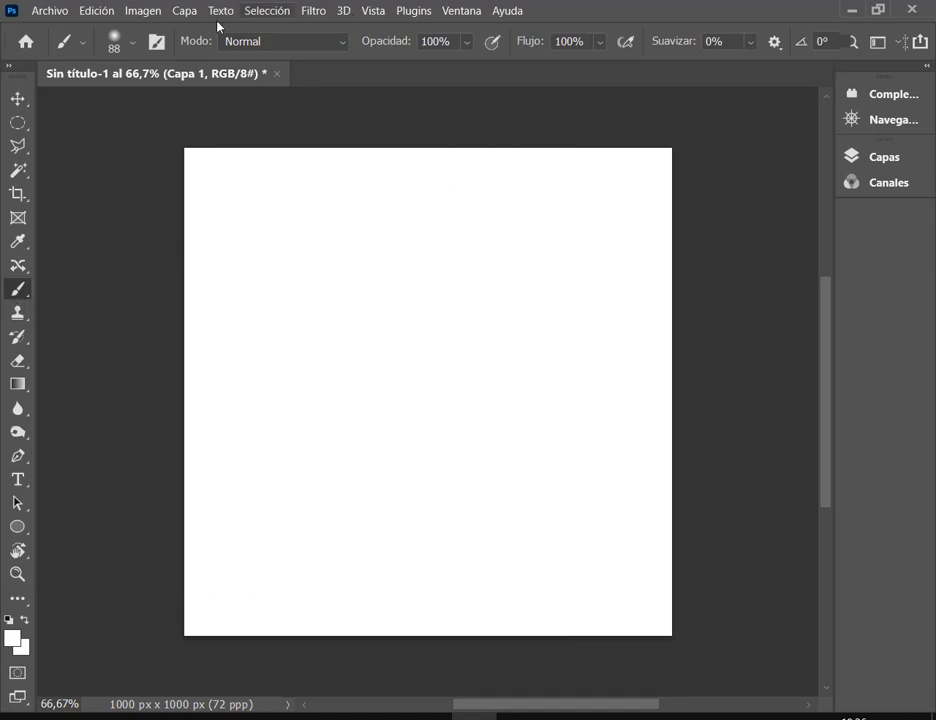
right_click(380, 240)
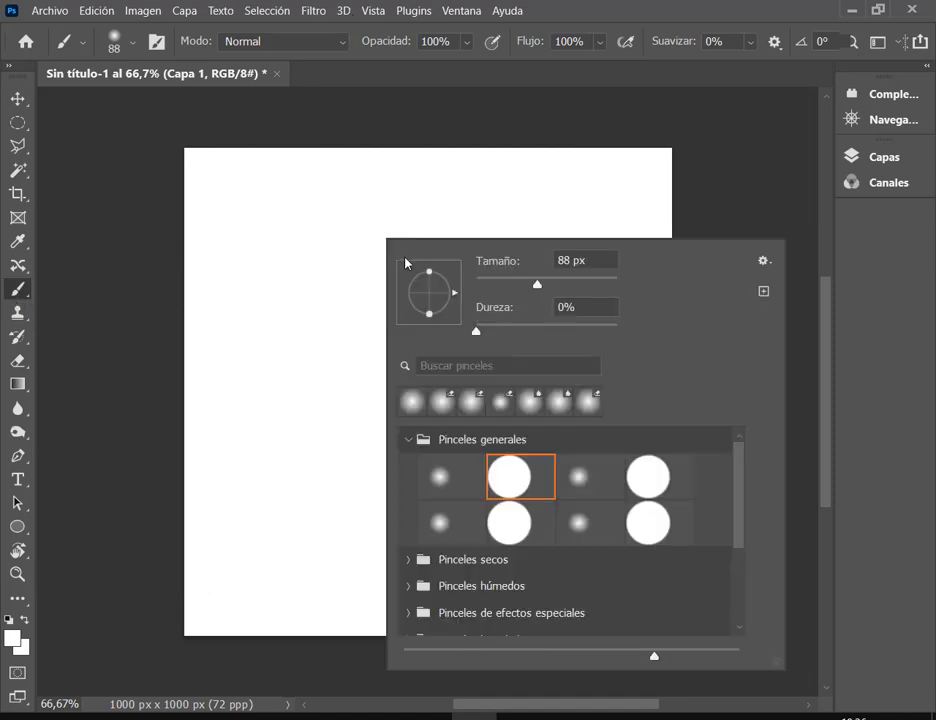
click(493, 284)
drag(476, 331, 654, 339)
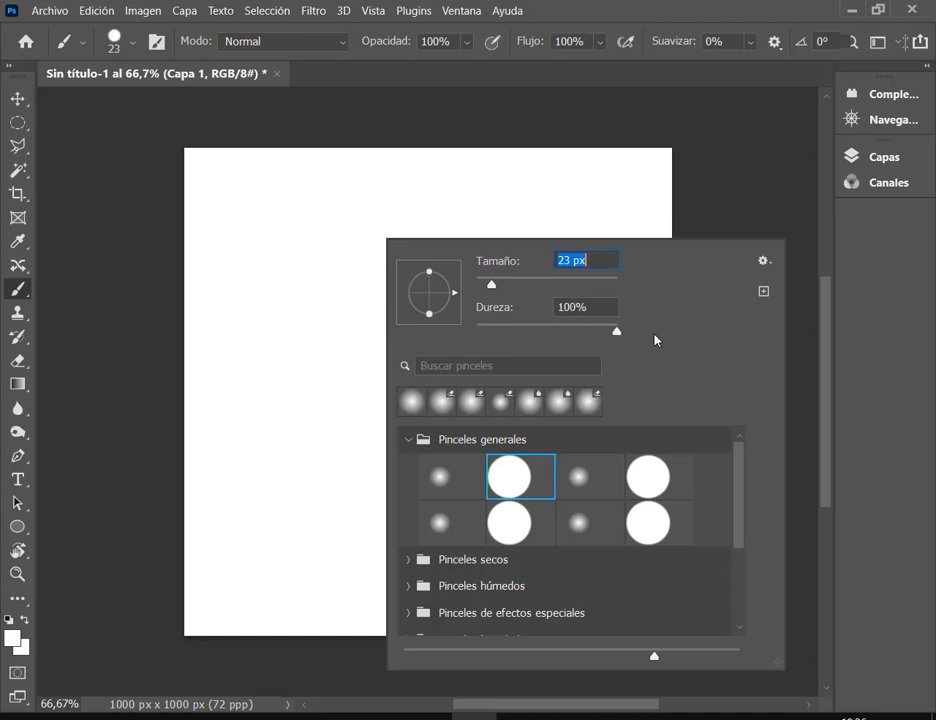
drag(493, 285, 511, 285)
drag(616, 331, 476, 331)
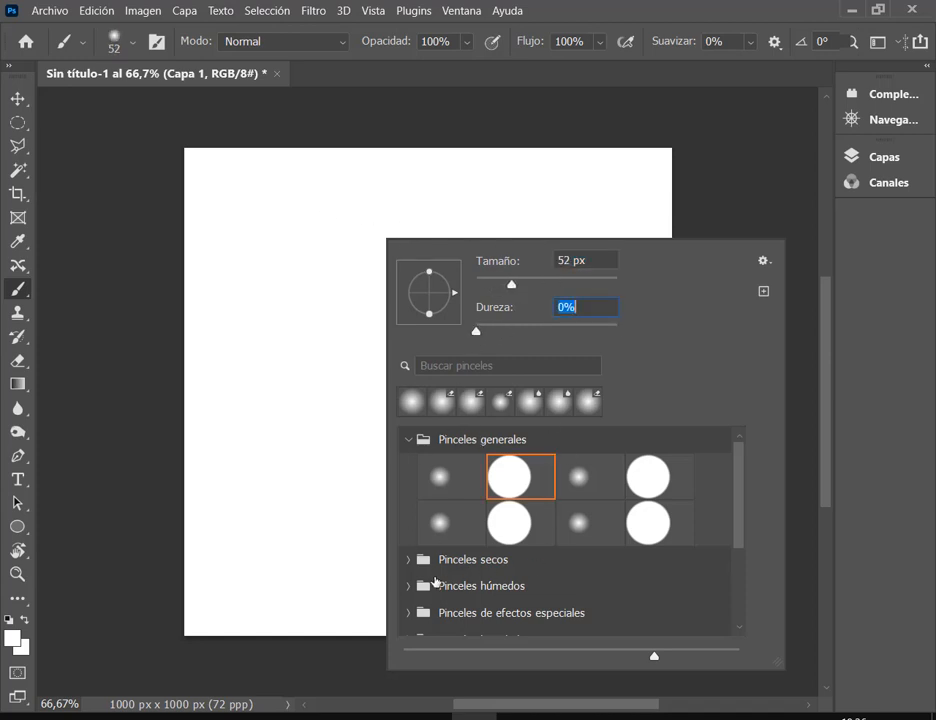
Browse the available brush presets, examining the Pinceles secos and Pinceles húmedos folders.
scroll(675, 528, down, 1)
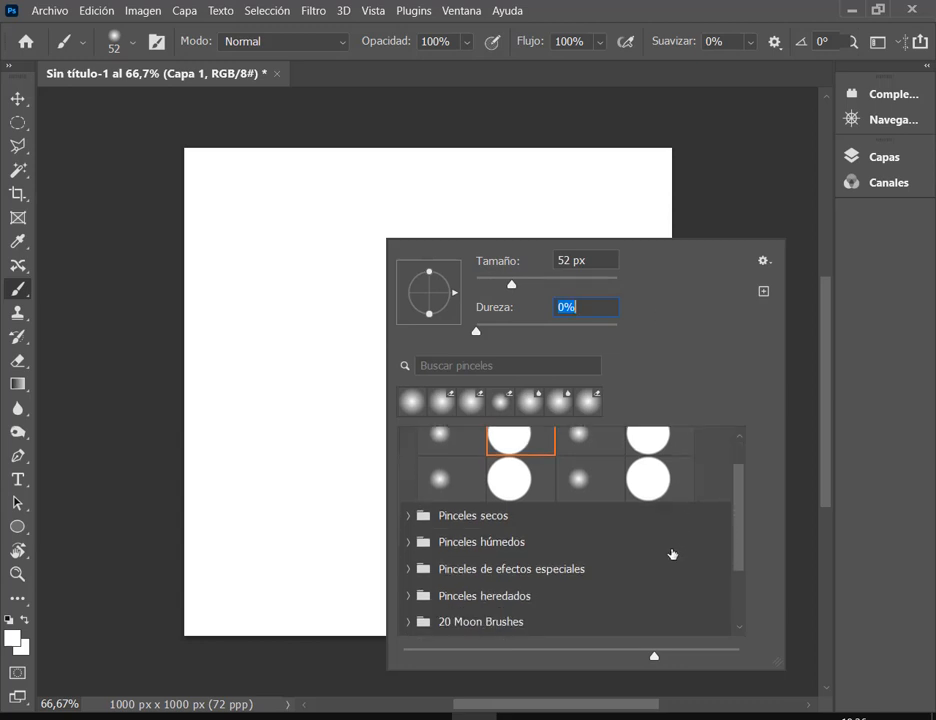
scroll(671, 556, up, 1)
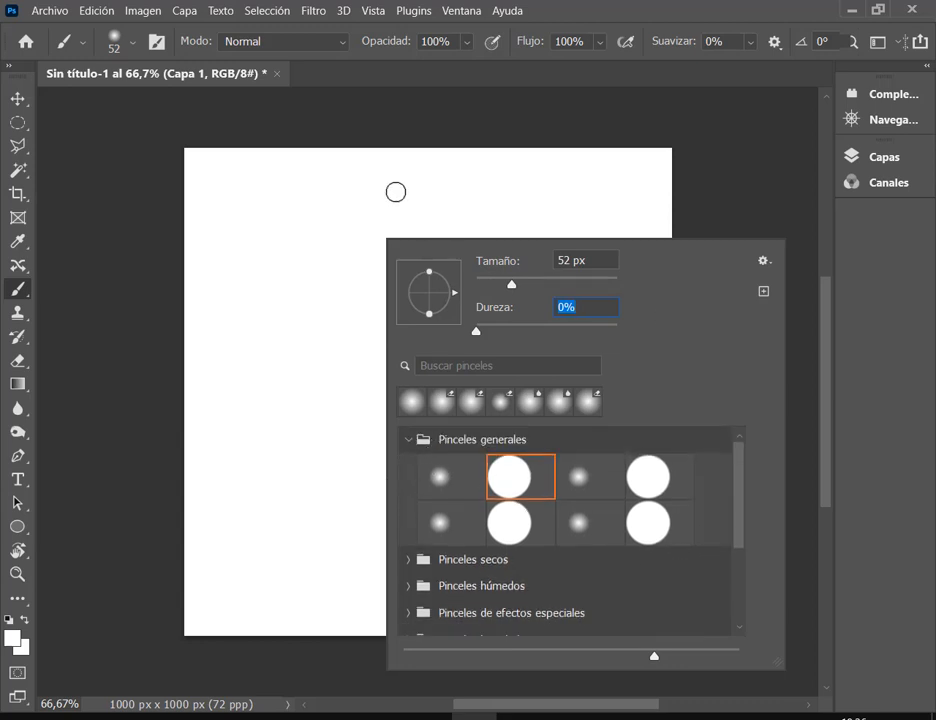
right_click(355, 165)
click(385, 369)
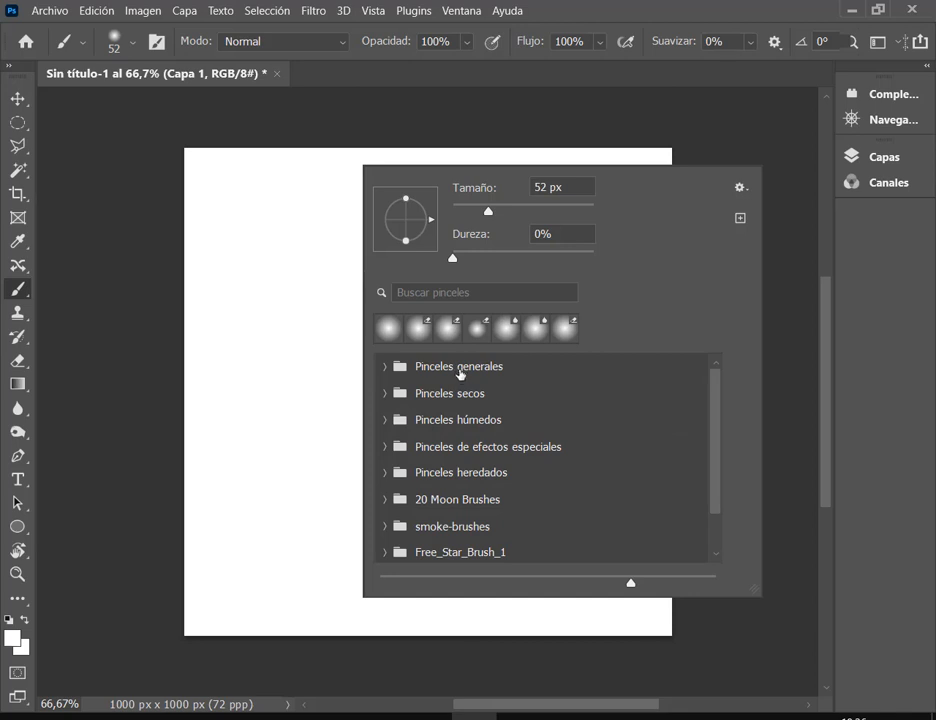
click(385, 393)
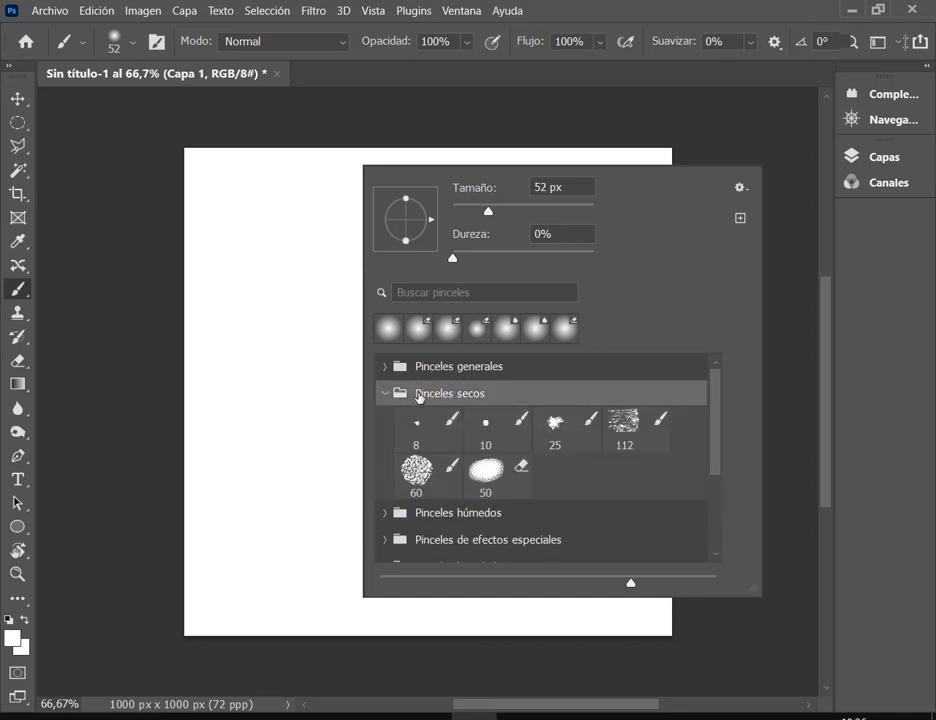
click(381, 394)
click(387, 419)
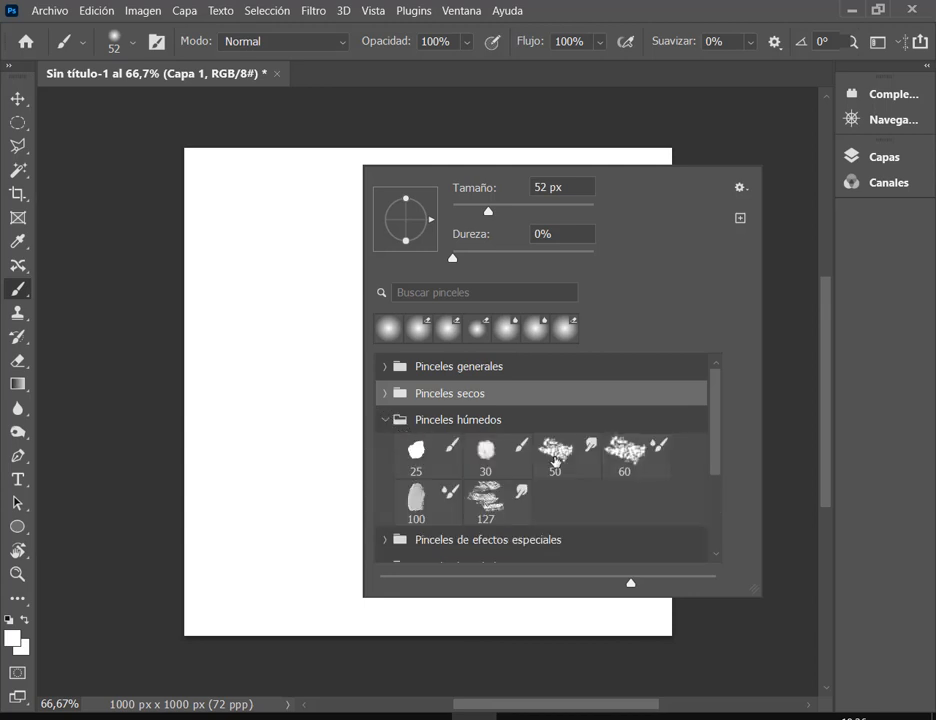
Choose the first 284 px splatter brush from the Pinceles de efectos especiales folder.
click(377, 541)
scroll(500, 470, down, 2)
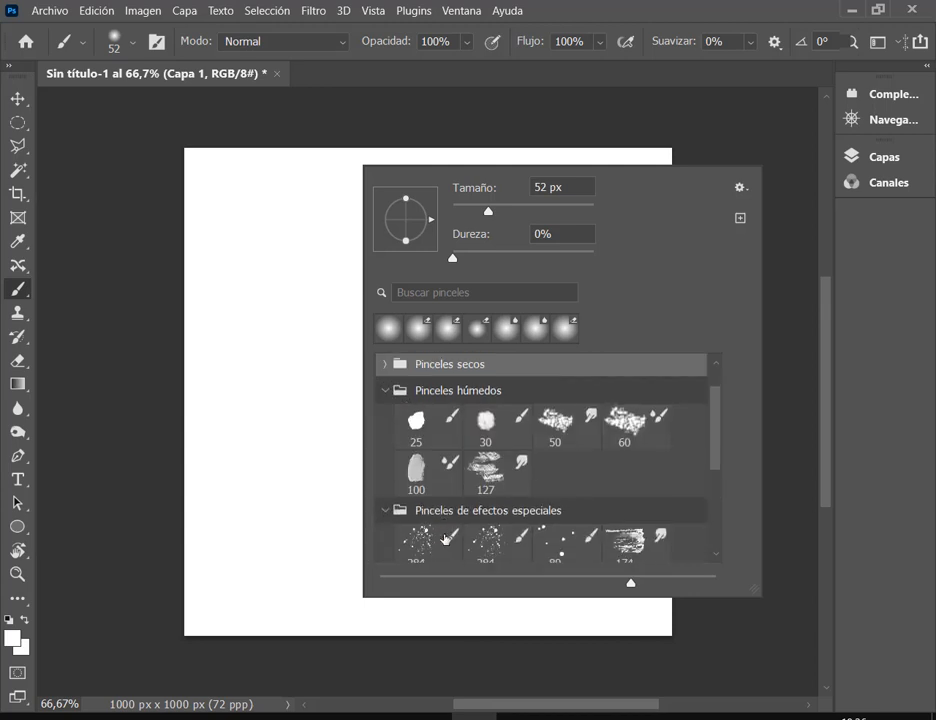
scroll(503, 491, down, 3)
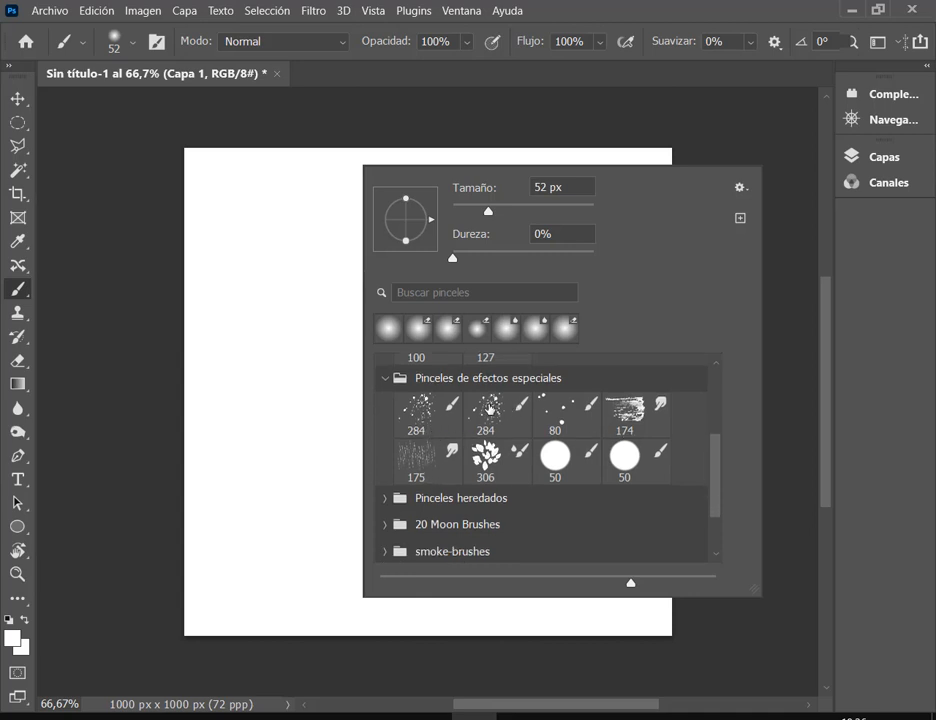
click(420, 404)
click(295, 280)
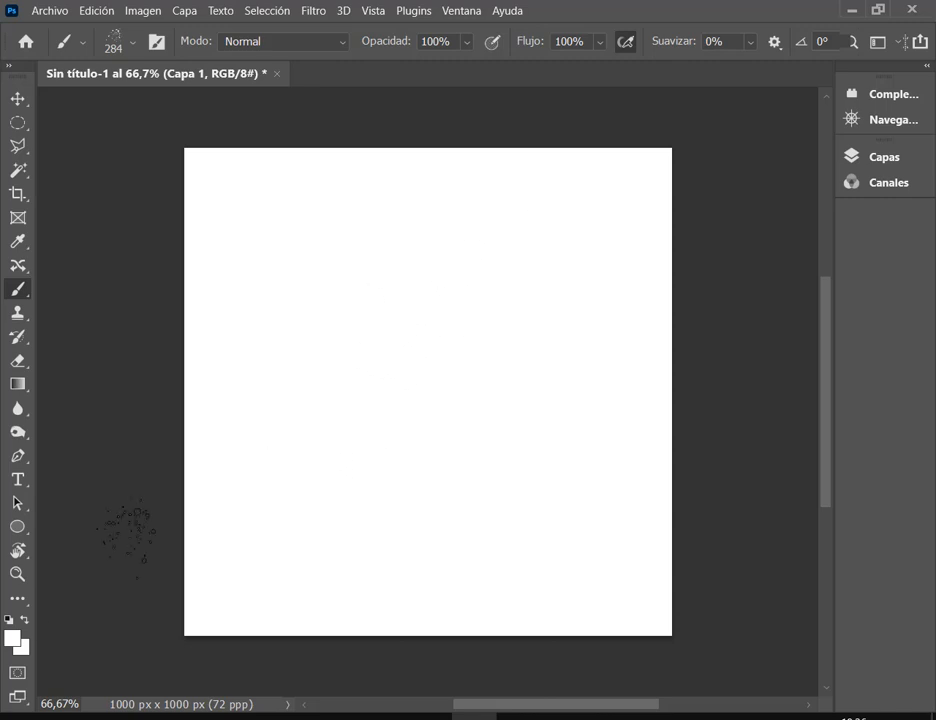
Set the foreground color to a saturated medium green.
click(12, 637)
click(583, 164)
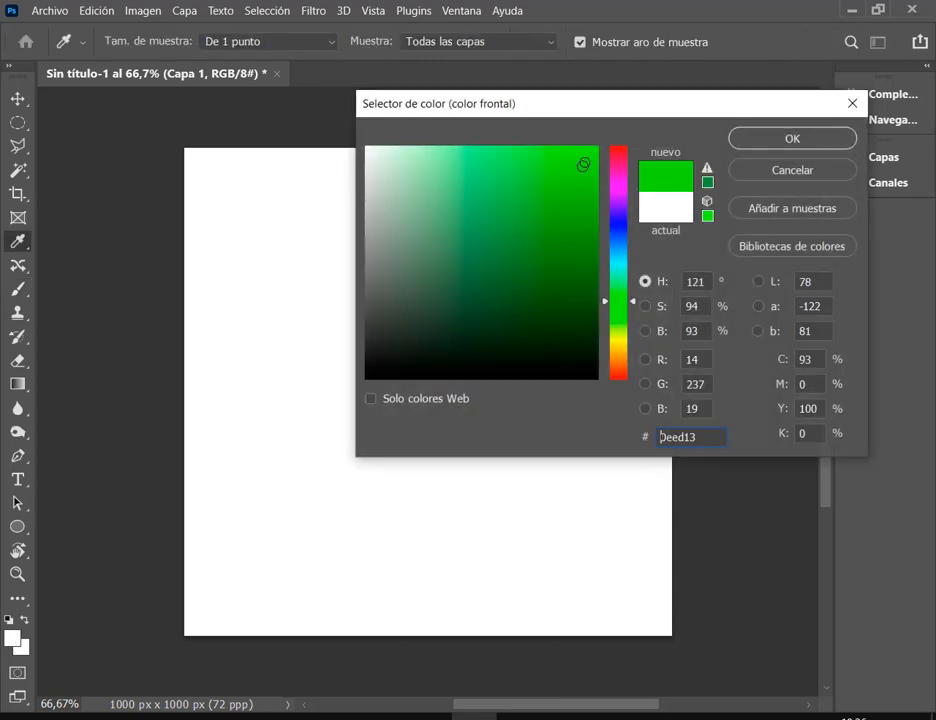
click(579, 190)
click(779, 144)
Paint green splatters across most of the canvas with the 284 px splatter brush.
click(255, 220)
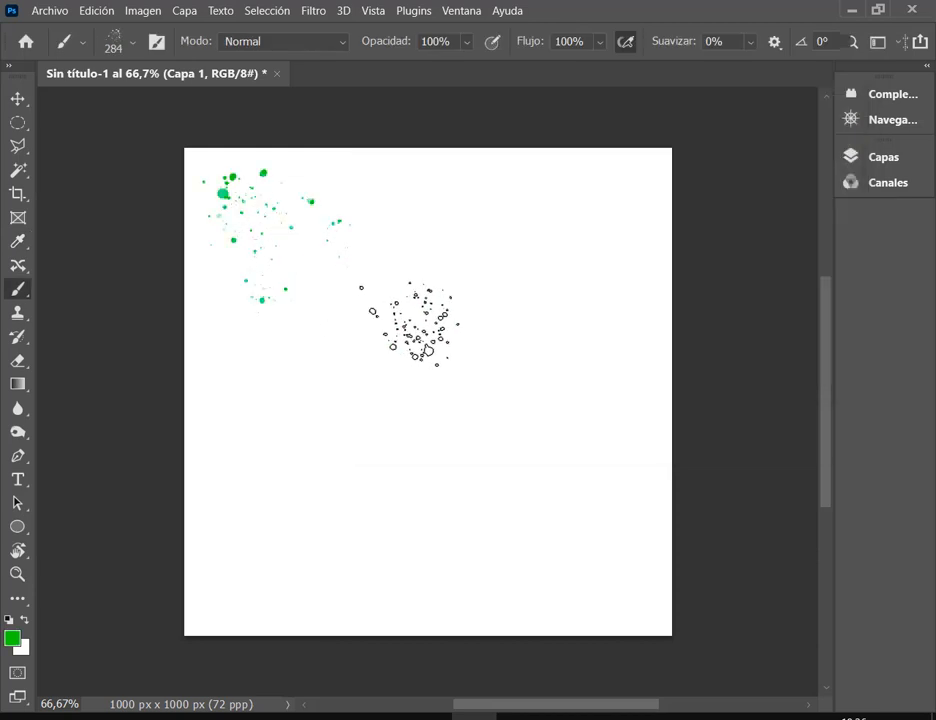
click(483, 230)
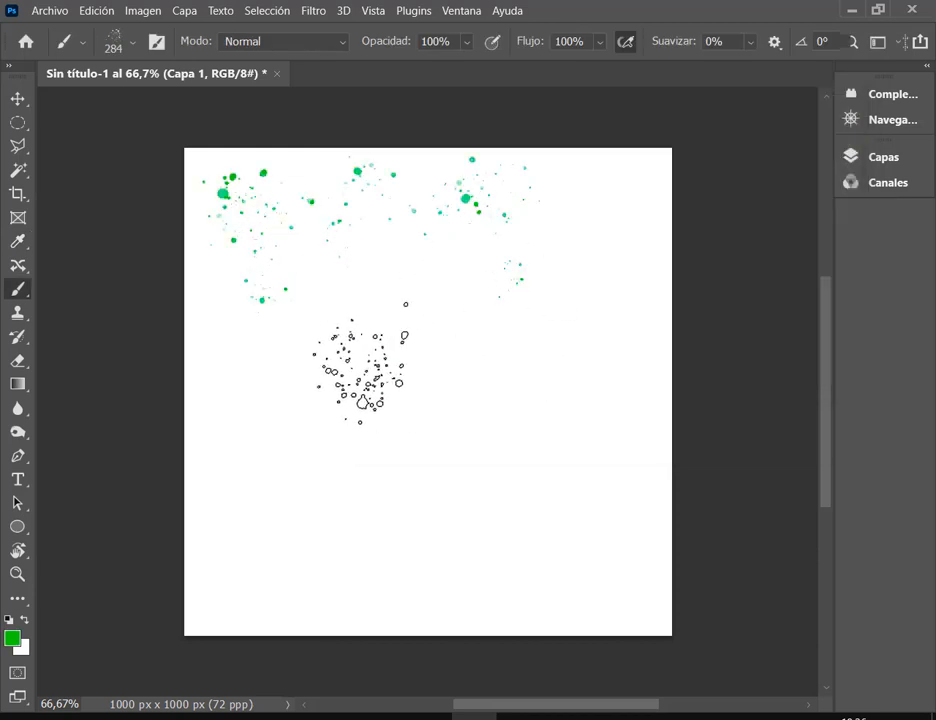
click(255, 370)
click(405, 360)
mouse_move(414, 292)
mouse_down()
mouse_move(486, 309)
mouse_move(561, 399)
mouse_move(541, 496)
mouse_move(398, 468)
mouse_move(306, 503)
mouse_move(261, 371)
mouse_move(256, 256)
mouse_move(276, 269)
mouse_move(351, 414)
mouse_move(601, 521)
mouse_move(506, 313)
mouse_move(431, 249)
mouse_move(672, 482)
mouse_up()
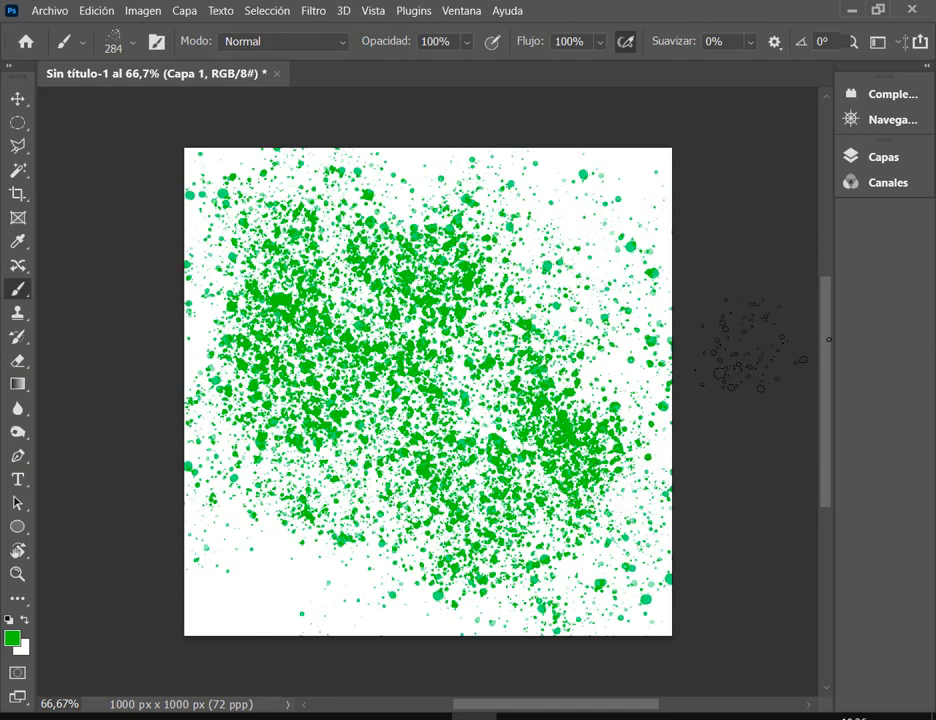
Expand the side panels, delete the splatter-painted layer Capa 1, and add a new empty layer above Fondo.
click(927, 66)
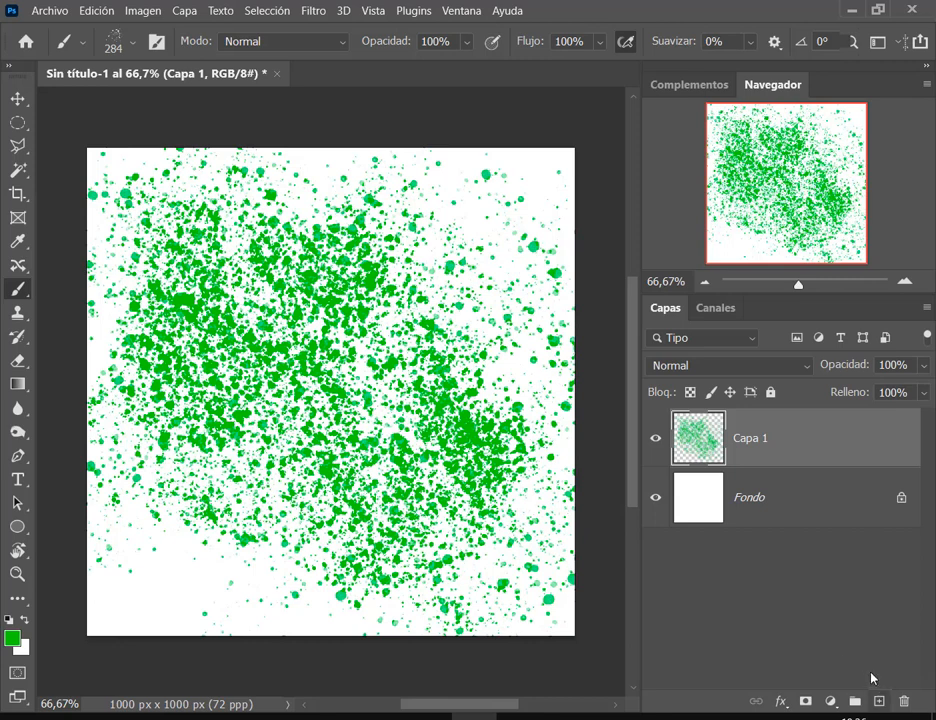
drag(855, 445, 879, 705)
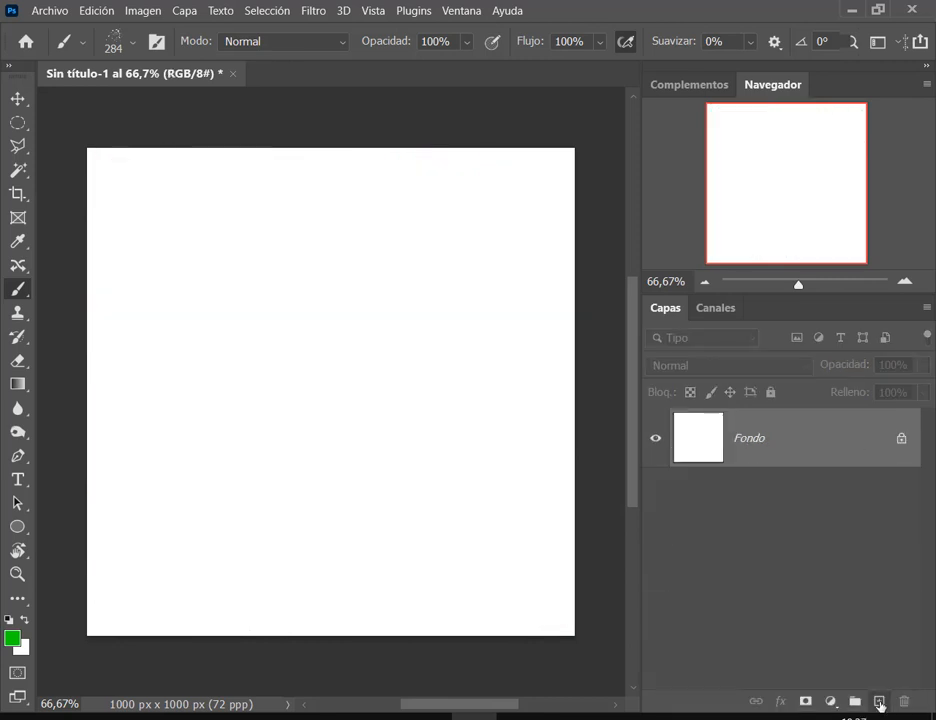
click(879, 705)
Choose the bristle brush just after the fan-shaped one in Pinceles predeterminados, within the Pinceles heredados folder.
right_click(232, 270)
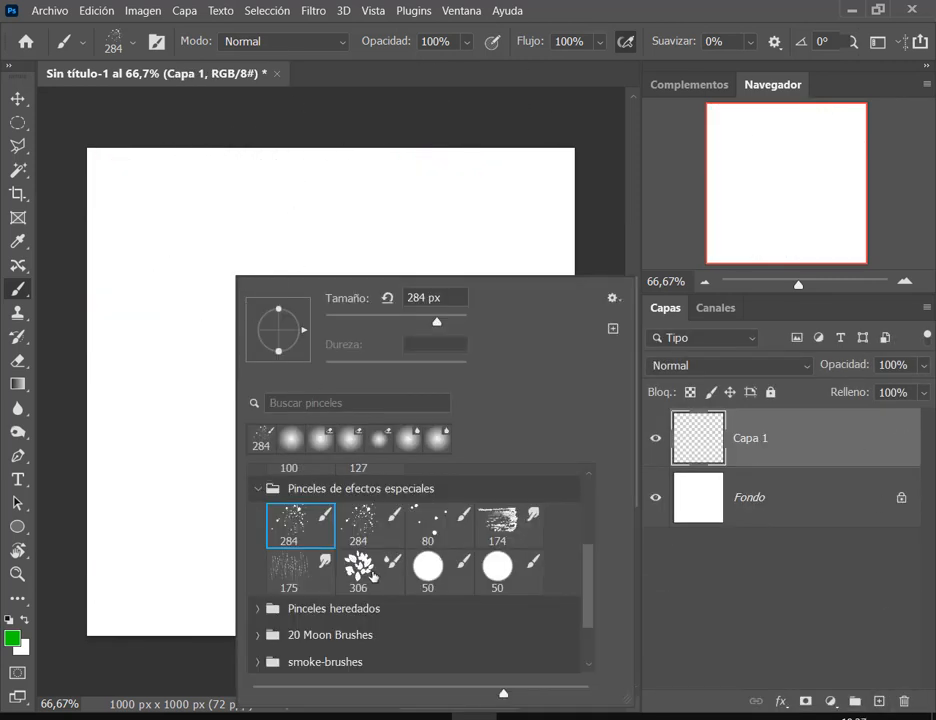
scroll(293, 567, down, 2)
click(258, 551)
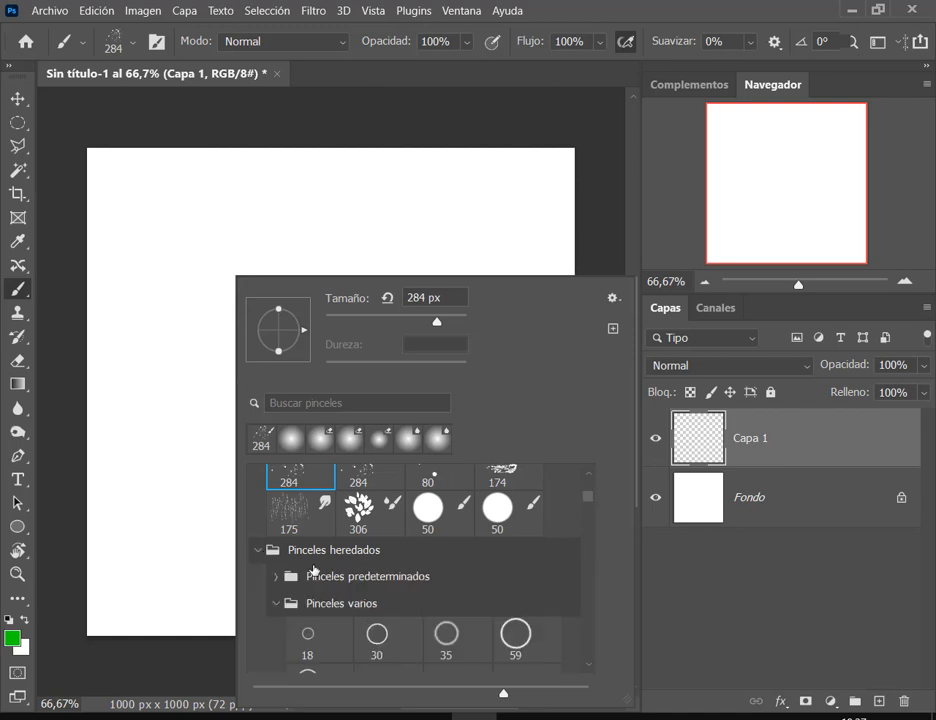
scroll(388, 498, down, 2)
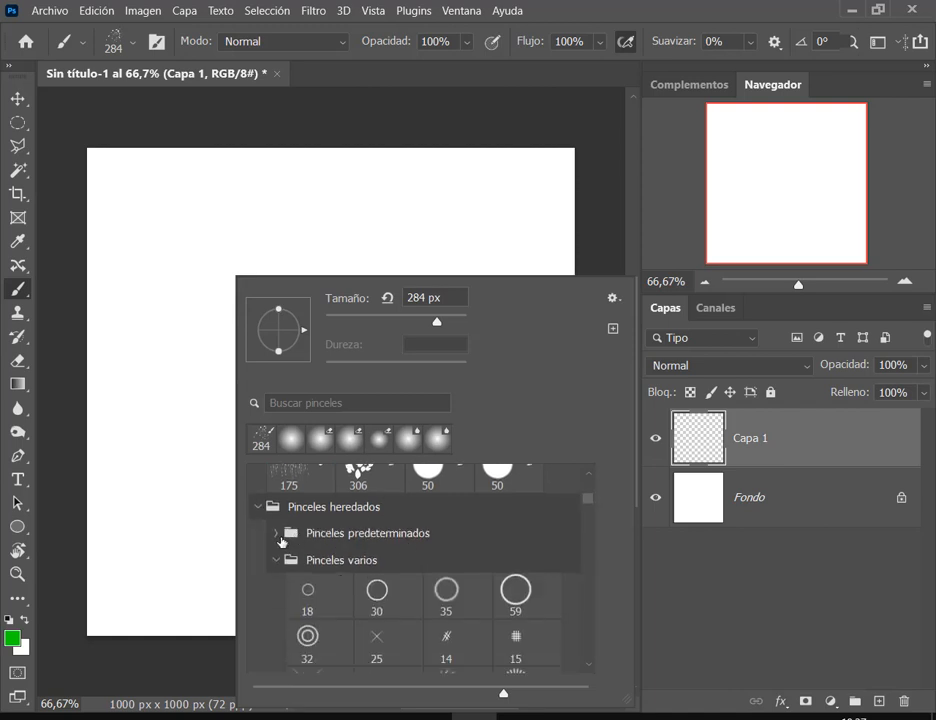
click(280, 539)
scroll(407, 585, down, 3)
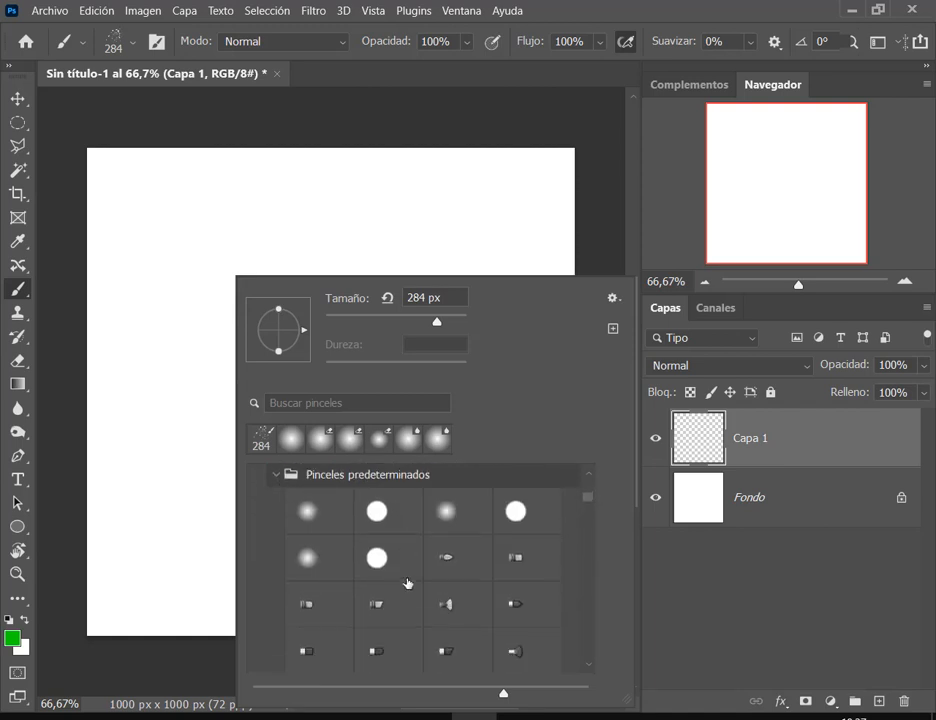
scroll(451, 567, down, 1)
click(455, 560)
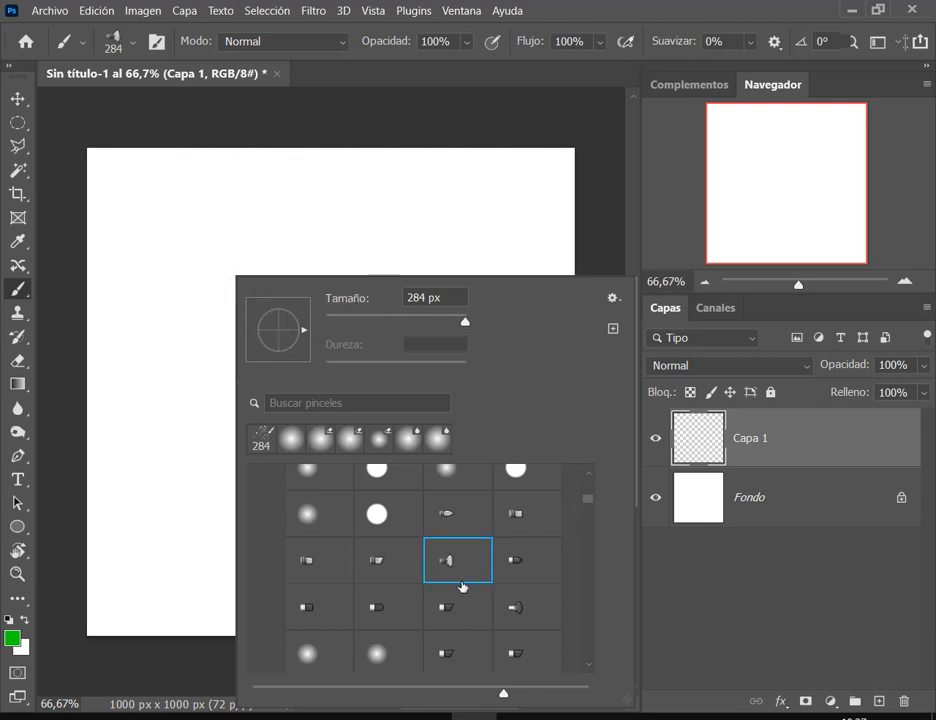
click(535, 574)
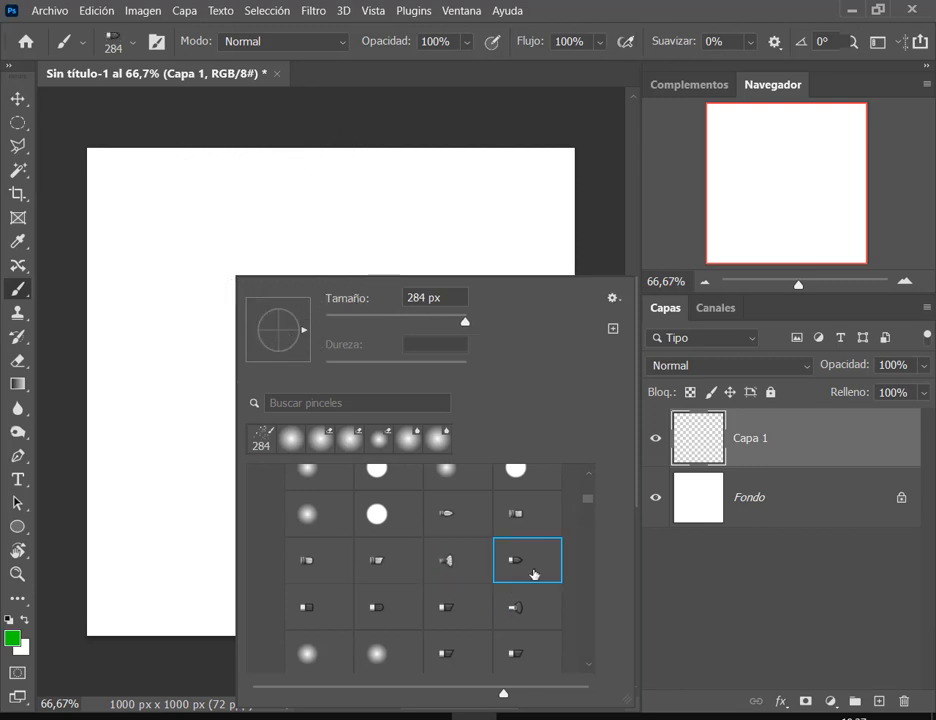
Try the flat blunt bristle brush at 284 px with horizontal, diagonal and curved green strokes on Capa 1, and undo them all.
click(303, 567)
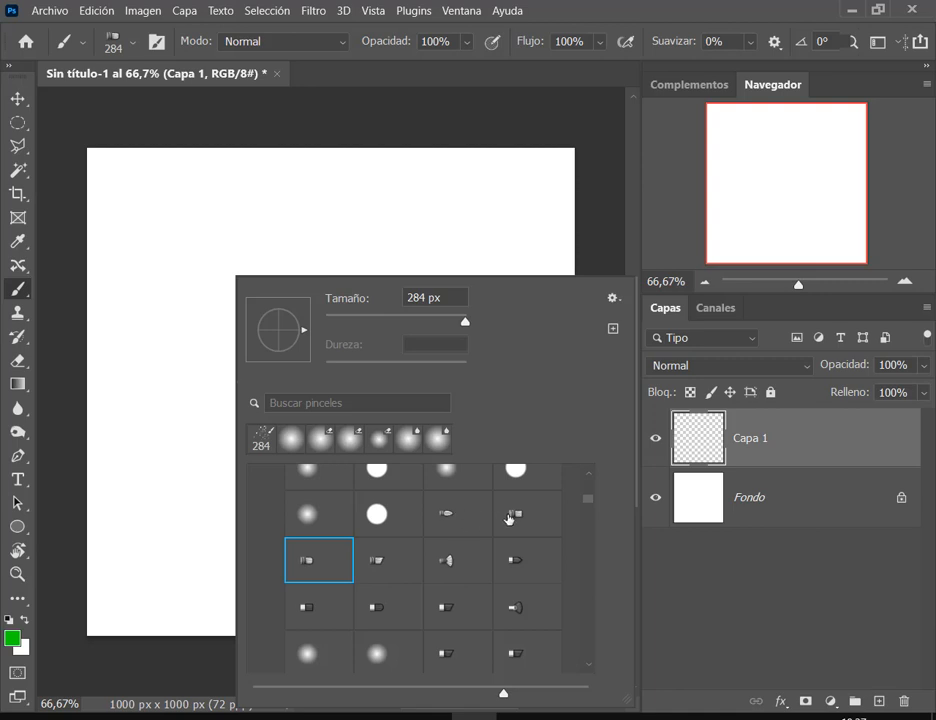
click(524, 515)
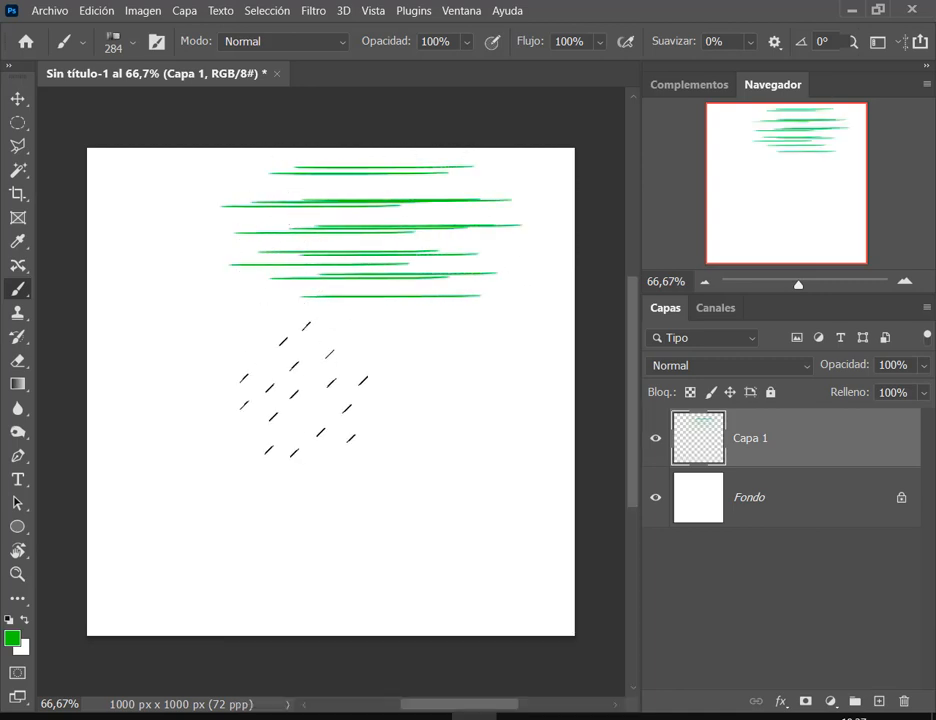
mouse_move(370, 379)
mouse_down()
mouse_move(250, 469)
mouse_move(205, 501)
mouse_up()
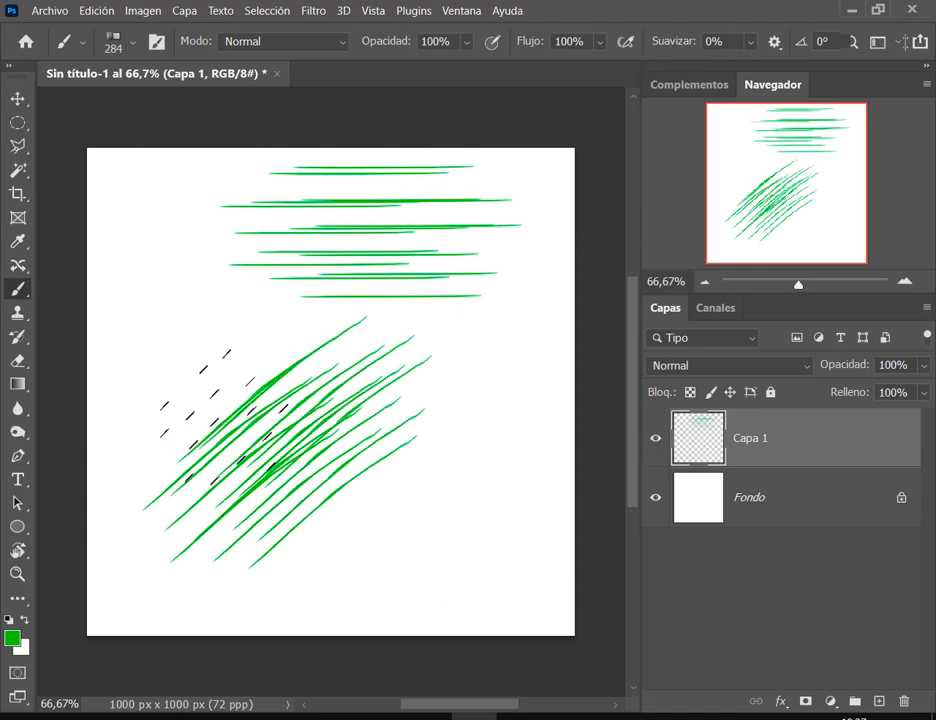
mouse_move(211, 287)
mouse_down()
mouse_move(220, 359)
mouse_move(340, 392)
mouse_move(318, 512)
mouse_move(415, 502)
mouse_move(452, 552)
mouse_move(515, 580)
mouse_up()
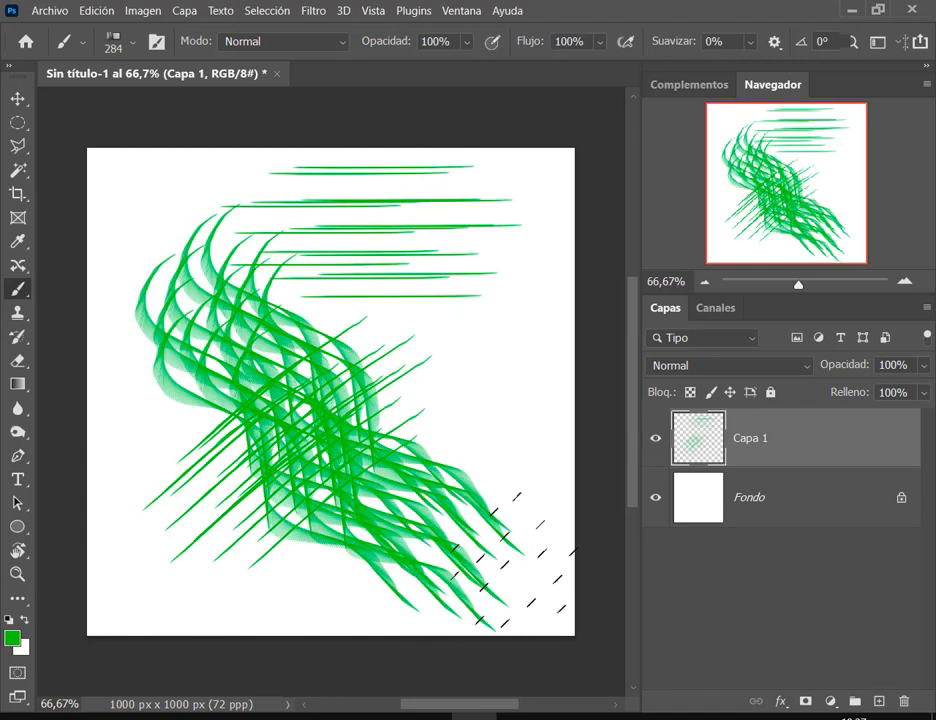
key(ctrl+z)
key(ctrl+z)
key(ctrl+z)
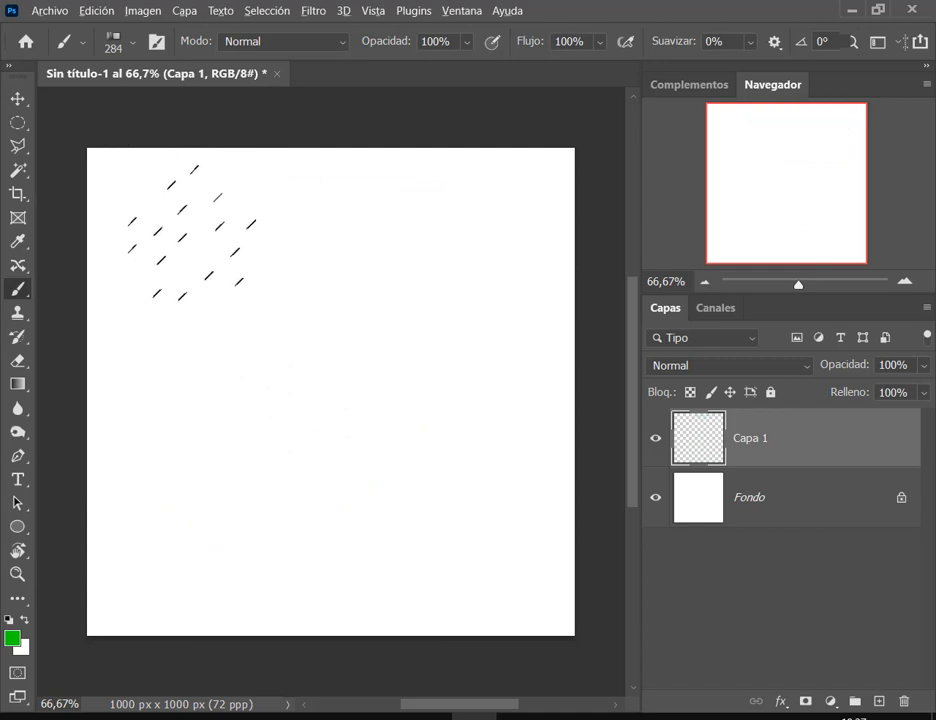
Try one horizontal and one vertical stroke with the flat blunt bristle brush, undoing each.
mouse_move(190, 240)
mouse_down()
mouse_move(156, 235)
mouse_move(168, 192)
mouse_move(215, 212)
mouse_move(175, 312)
mouse_move(289, 294)
mouse_move(359, 316)
mouse_move(289, 404)
mouse_move(348, 444)
mouse_move(457, 461)
mouse_move(421, 515)
mouse_move(210, 534)
mouse_move(129, 483)
mouse_move(197, 409)
mouse_move(422, 381)
mouse_move(508, 282)
mouse_up()
key(ctrl+z)
mouse_move(387, 198)
mouse_down()
mouse_move(310, 267)
mouse_move(363, 370)
mouse_move(223, 410)
mouse_move(415, 555)
mouse_up()
key(ctrl+z)
Choose the fan bristle brush in Pinceles predeterminados and try horizontal and vertical strokes at 186 px, undoing them.
right_click(343, 330)
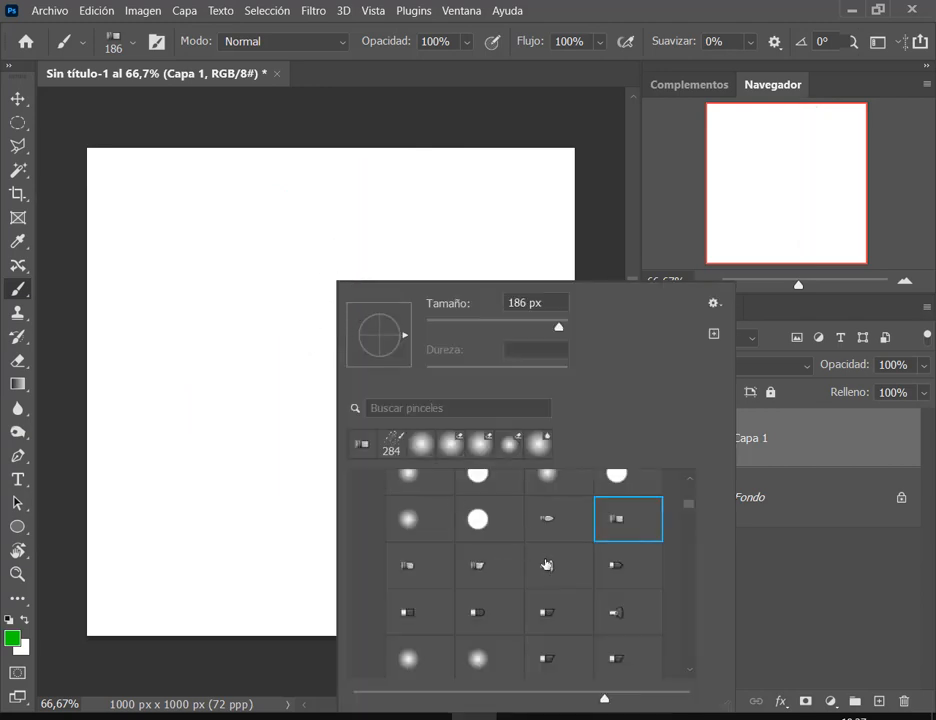
scroll(547, 565, down, 1)
click(551, 512)
click(467, 245)
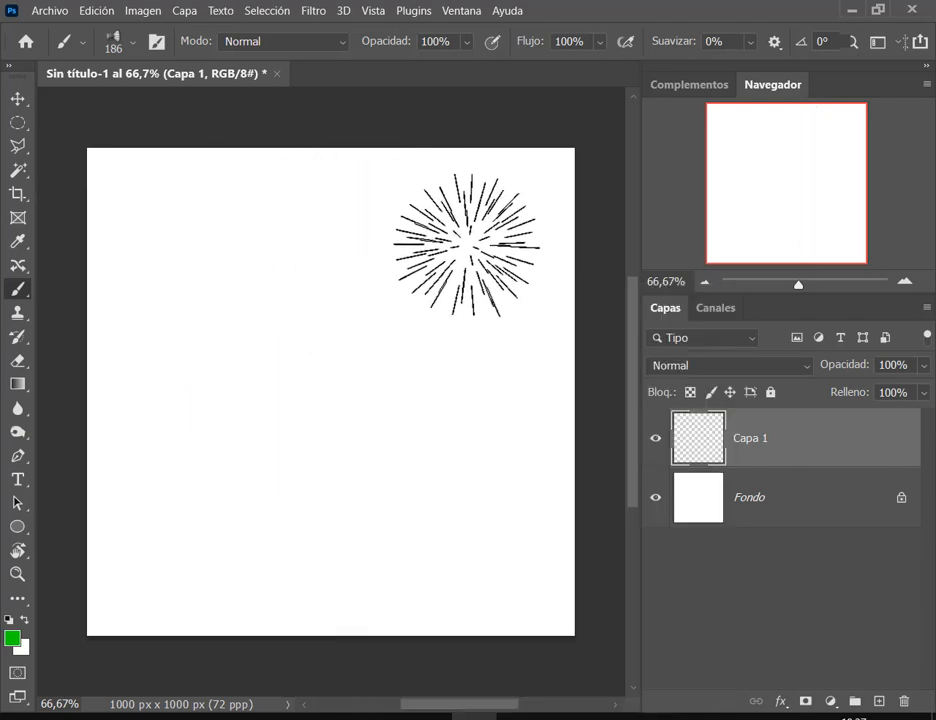
drag(467, 245, 272, 240)
key(ctrl+z)
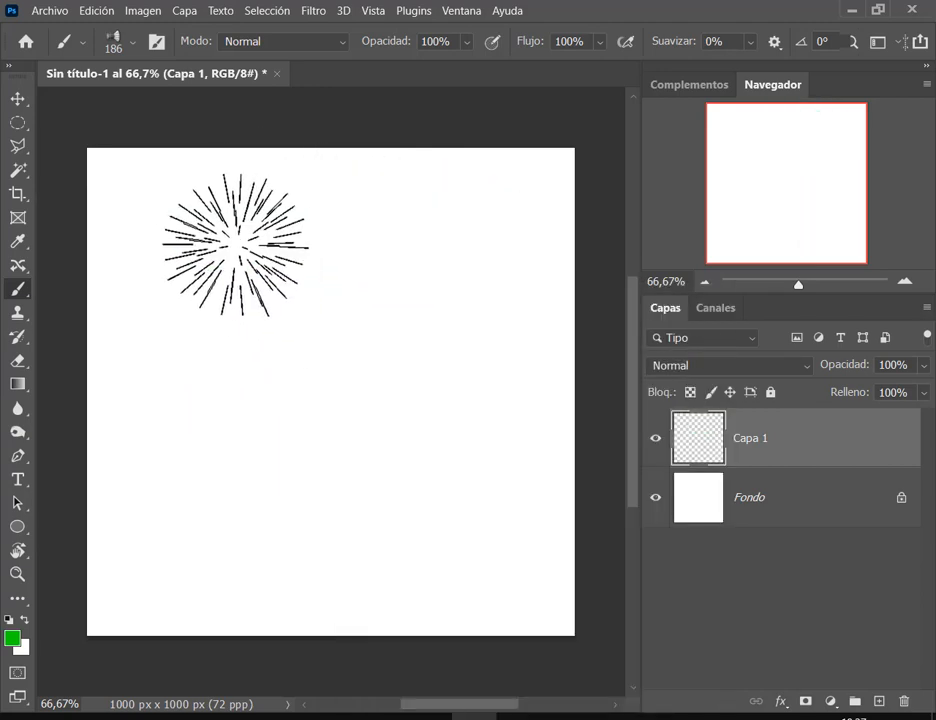
click(228, 240)
mouse_move(324, 345)
mouse_down()
mouse_move(432, 425)
mouse_move(320, 455)
mouse_move(192, 435)
mouse_move(160, 525)
mouse_move(303, 591)
mouse_up()
key(ctrl+z)
key(ctrl+z)
Collapse the Pinceles predeterminados, Pinceles heredados and Pinceles de efectos especiales folders in the brush preset list.
right_click(293, 335)
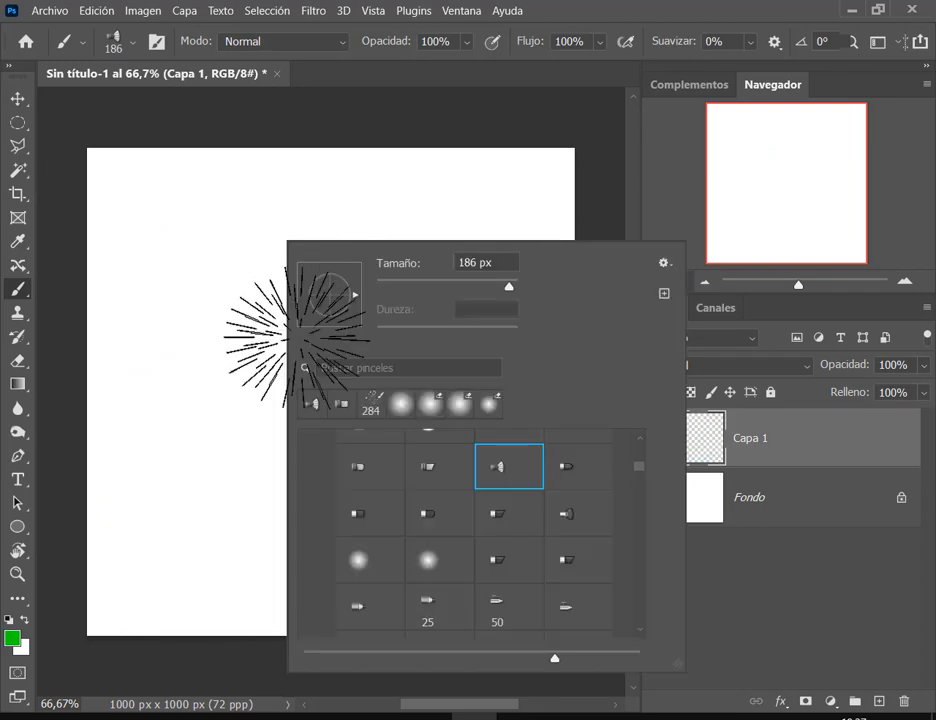
scroll(585, 570, down, 5)
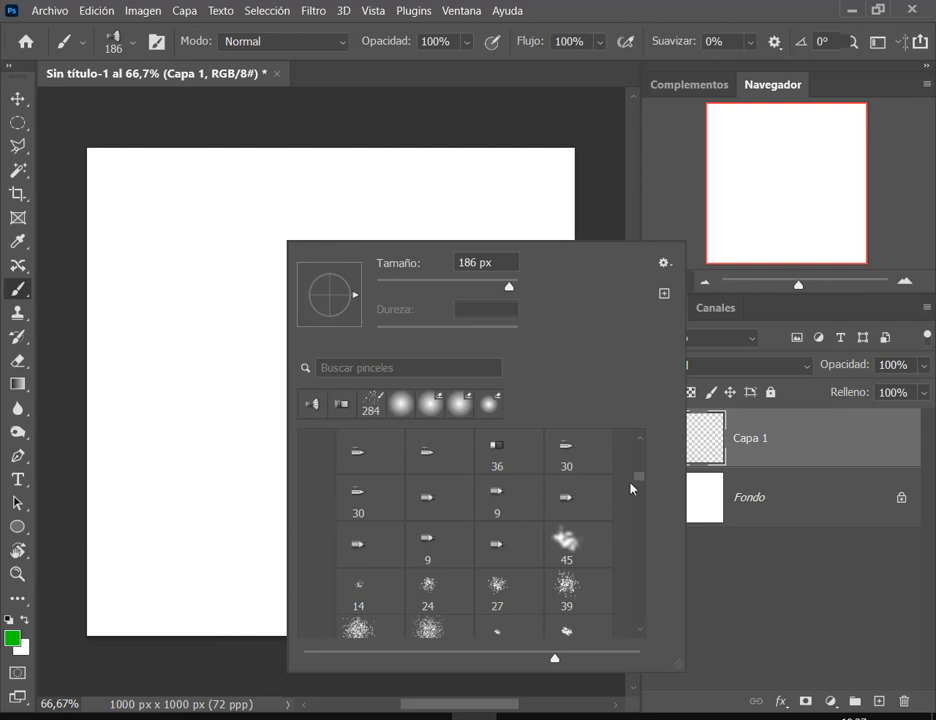
mouse_move(637, 483)
mouse_down()
mouse_move(641, 447)
mouse_move(641, 462)
mouse_up()
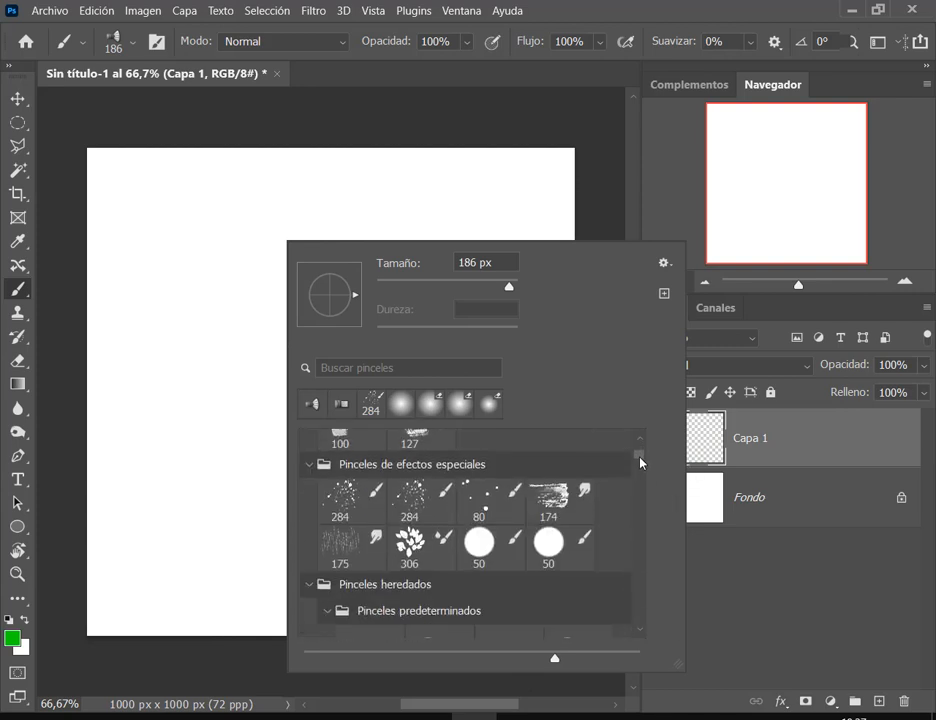
click(327, 610)
click(307, 584)
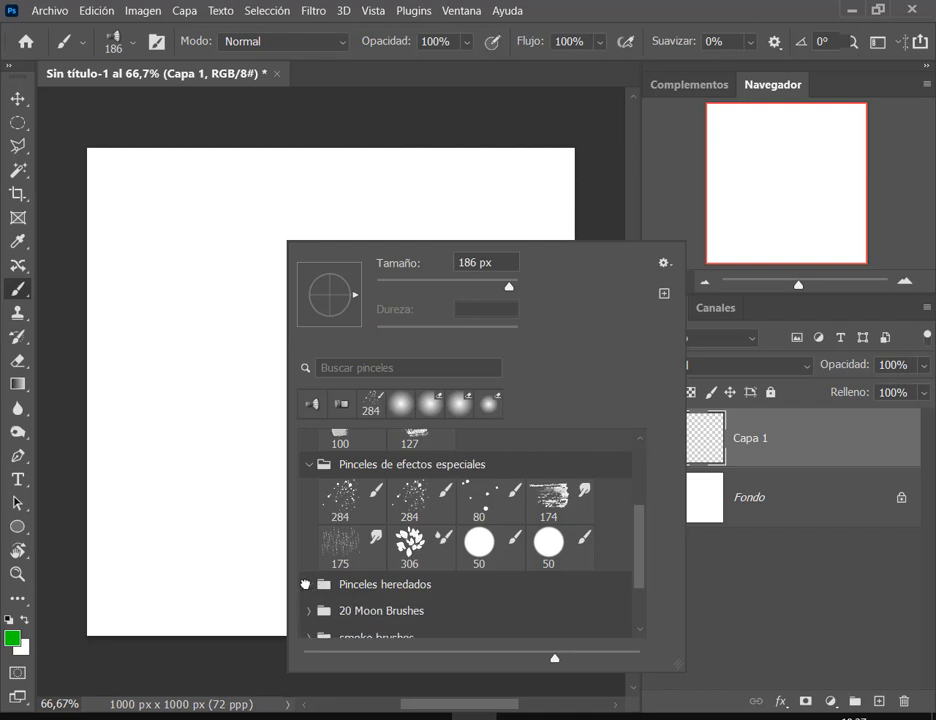
click(664, 263)
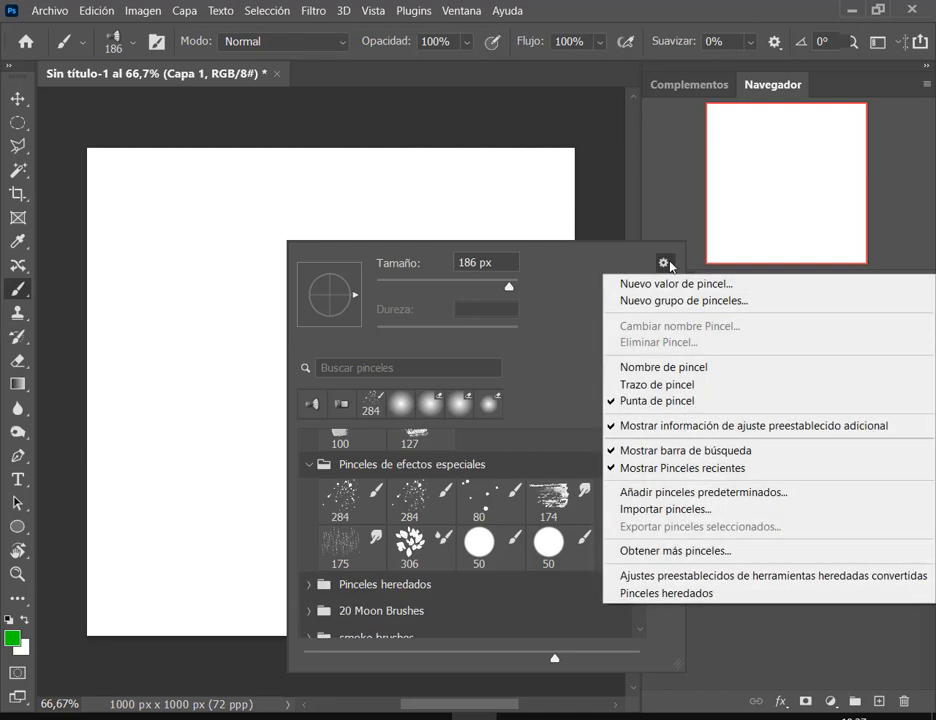
click(646, 262)
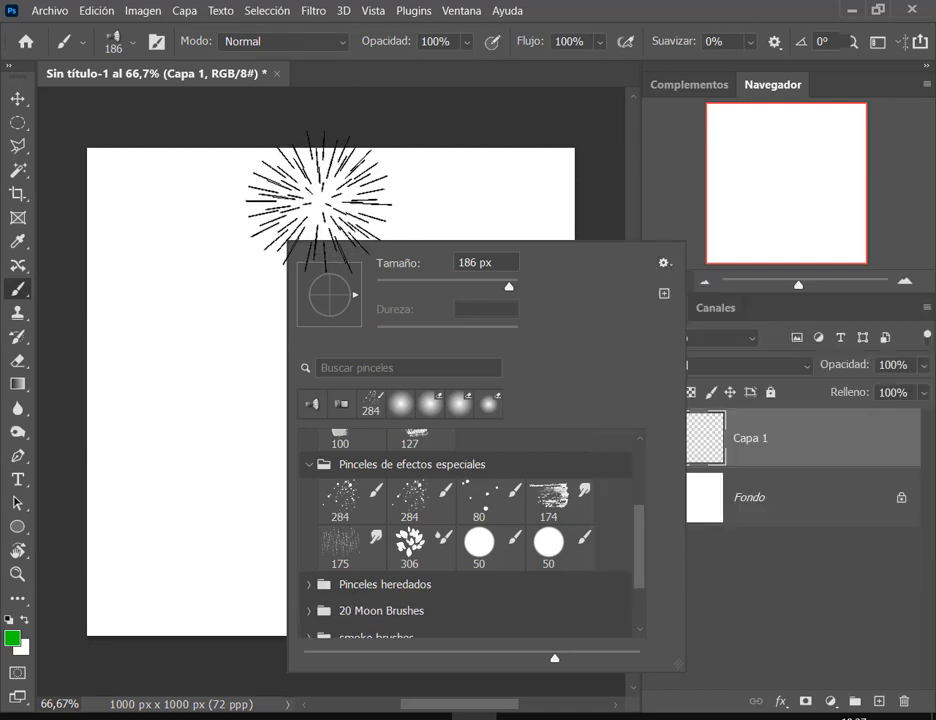
click(309, 466)
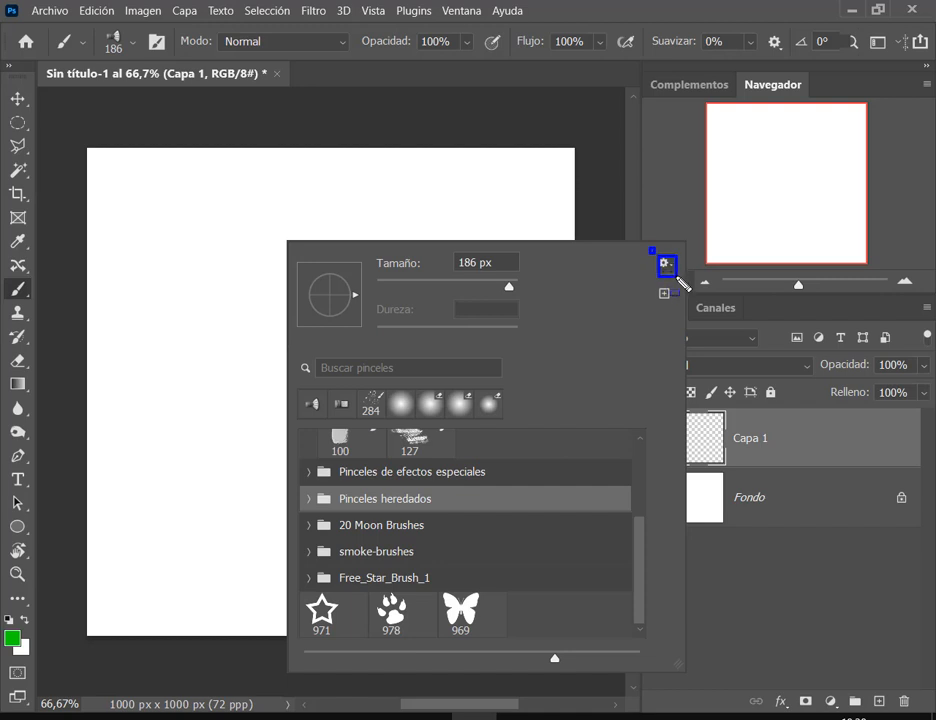
key(Escape)
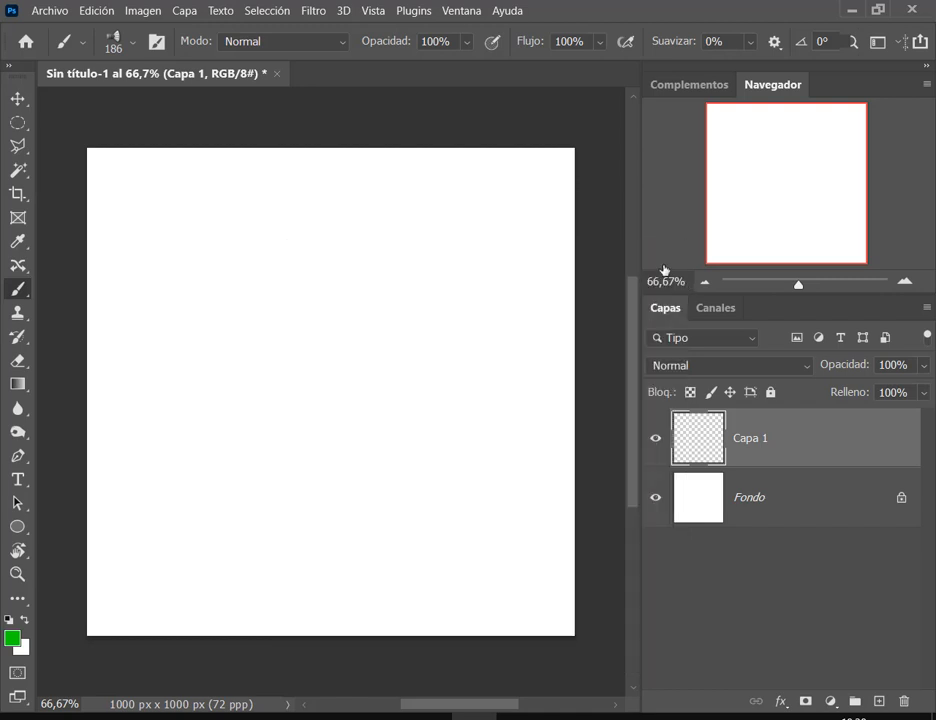
Examine the brush picker's options for importing brushes and adding the Pinceles heredados set.
right_click(478, 253)
click(843, 266)
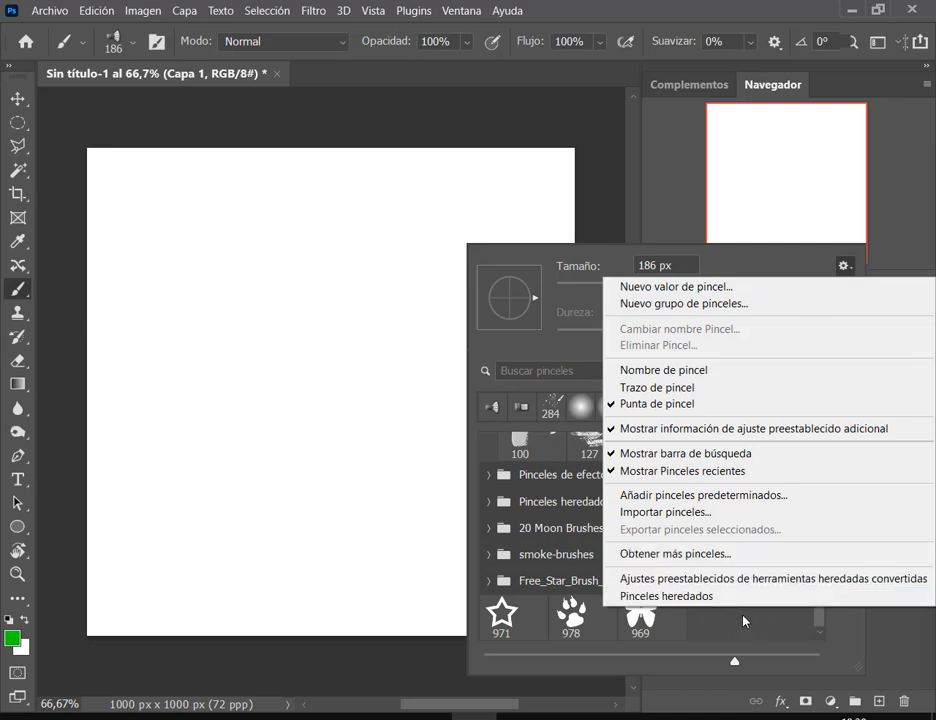
click(779, 269)
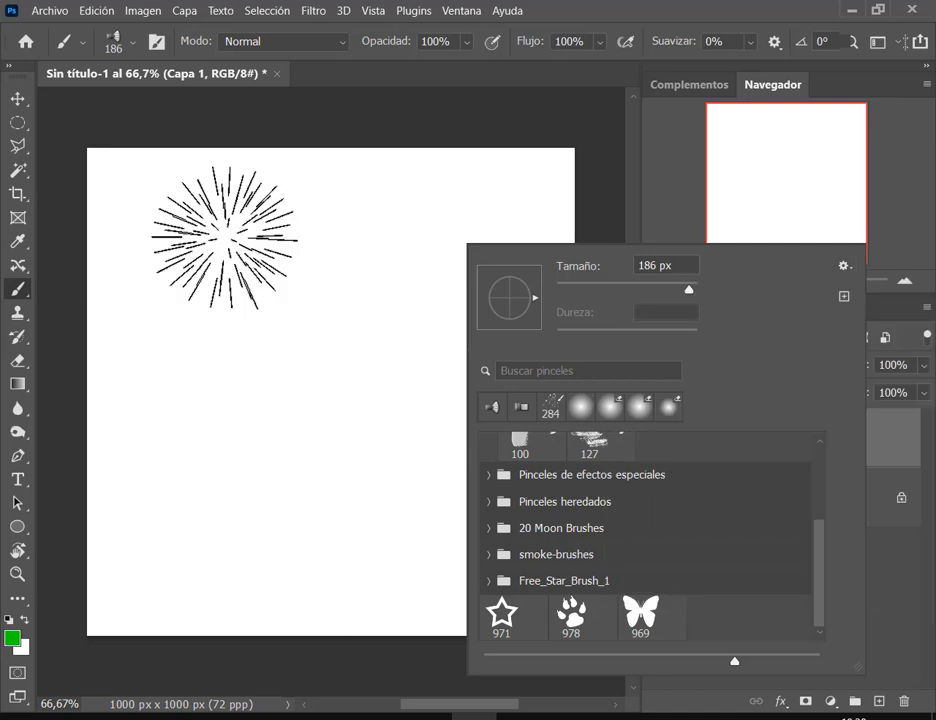
Delete the smoke-brushes group and its brushes from the brush presets.
right_click(250, 253)
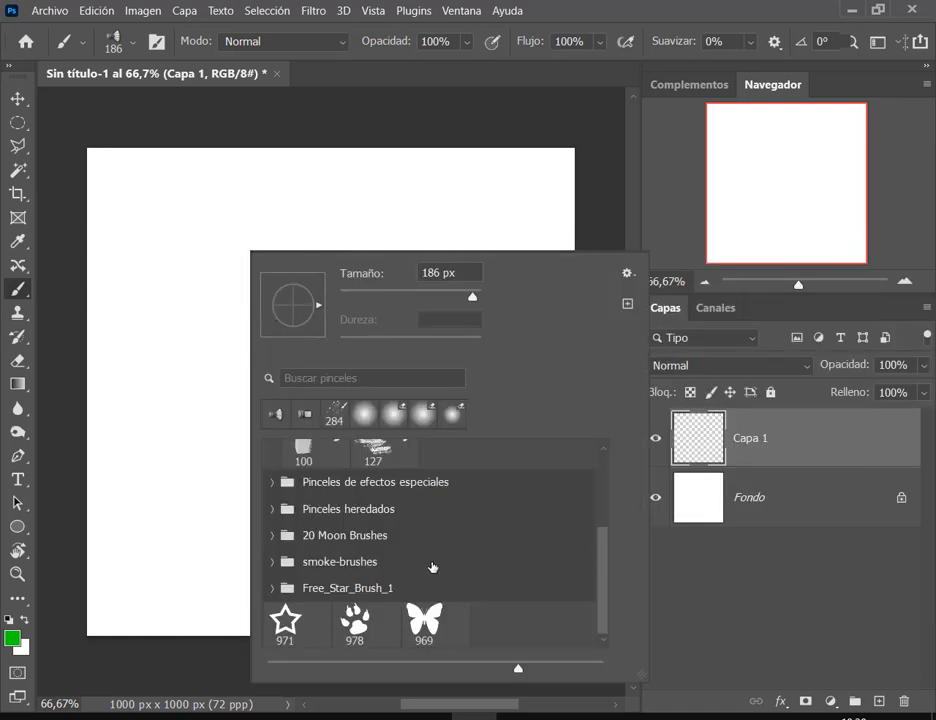
click(340, 560)
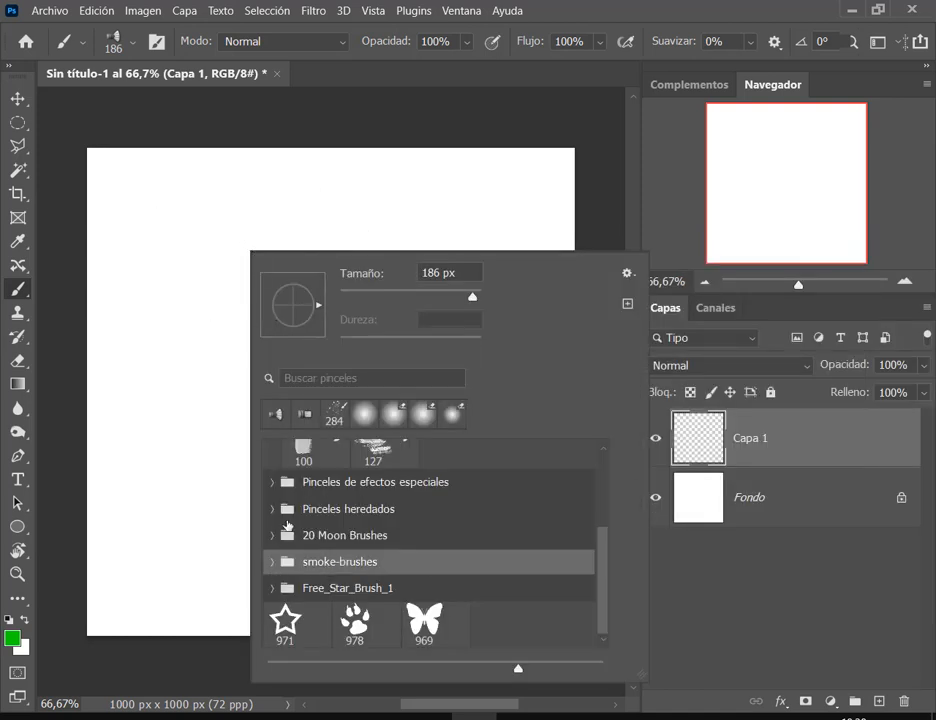
click(348, 517)
click(346, 543)
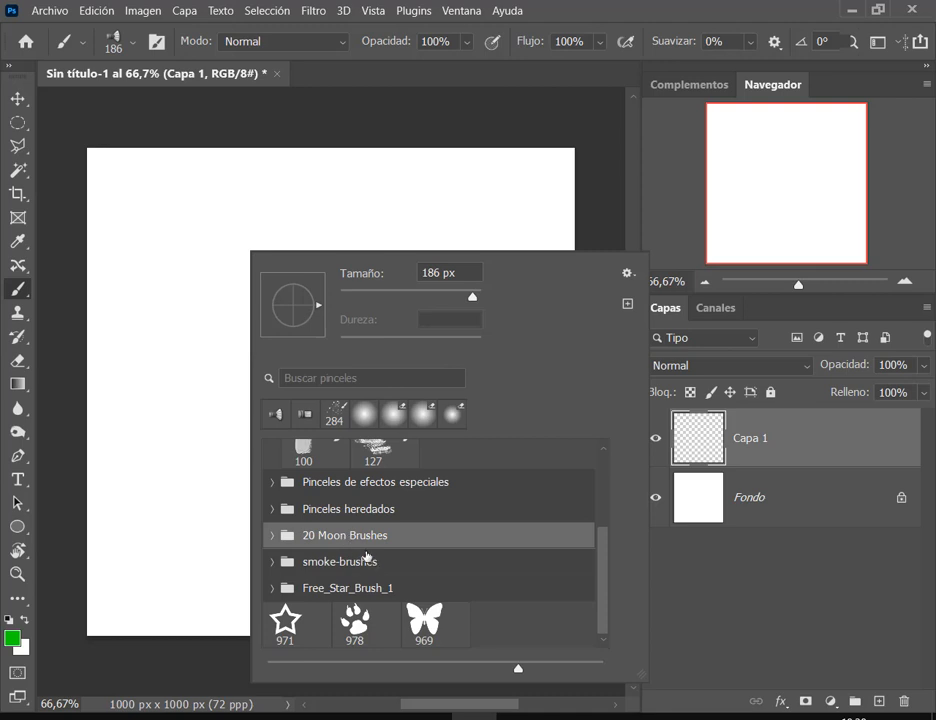
click(345, 566)
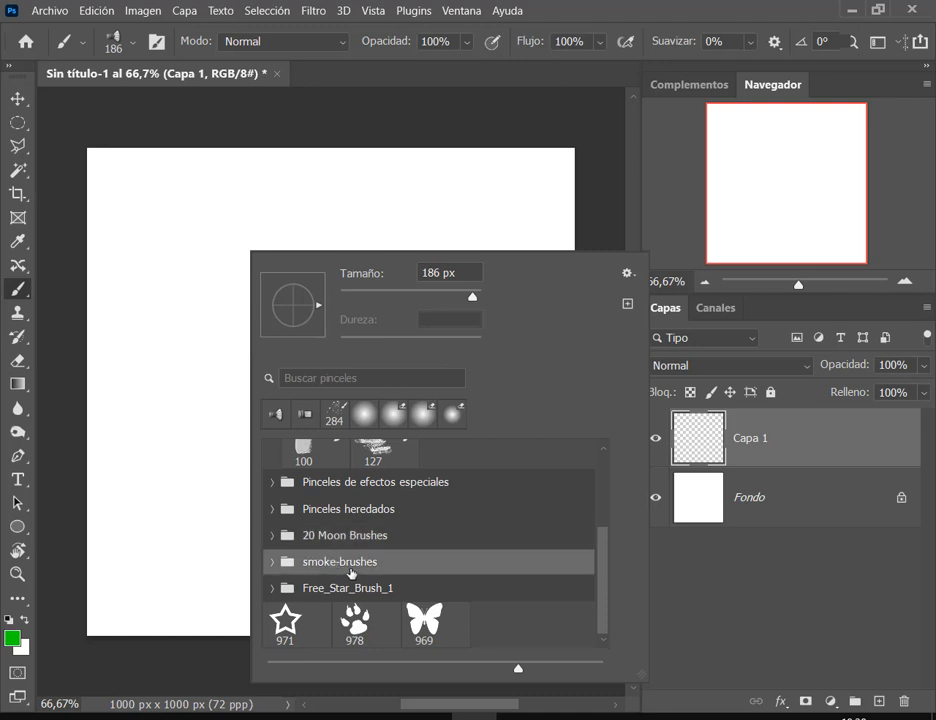
right_click(347, 566)
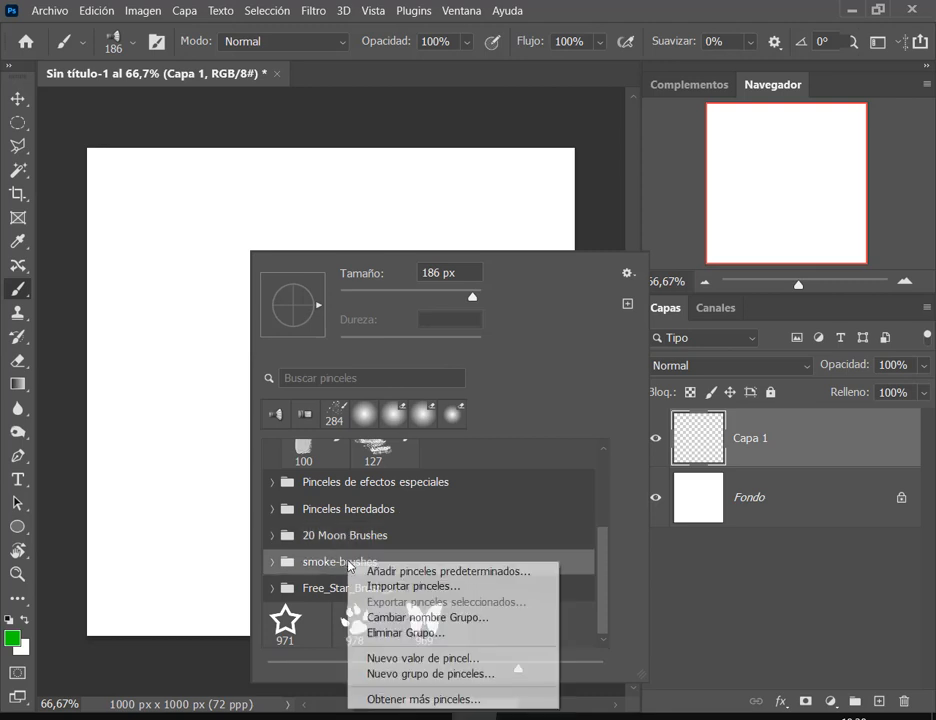
click(405, 633)
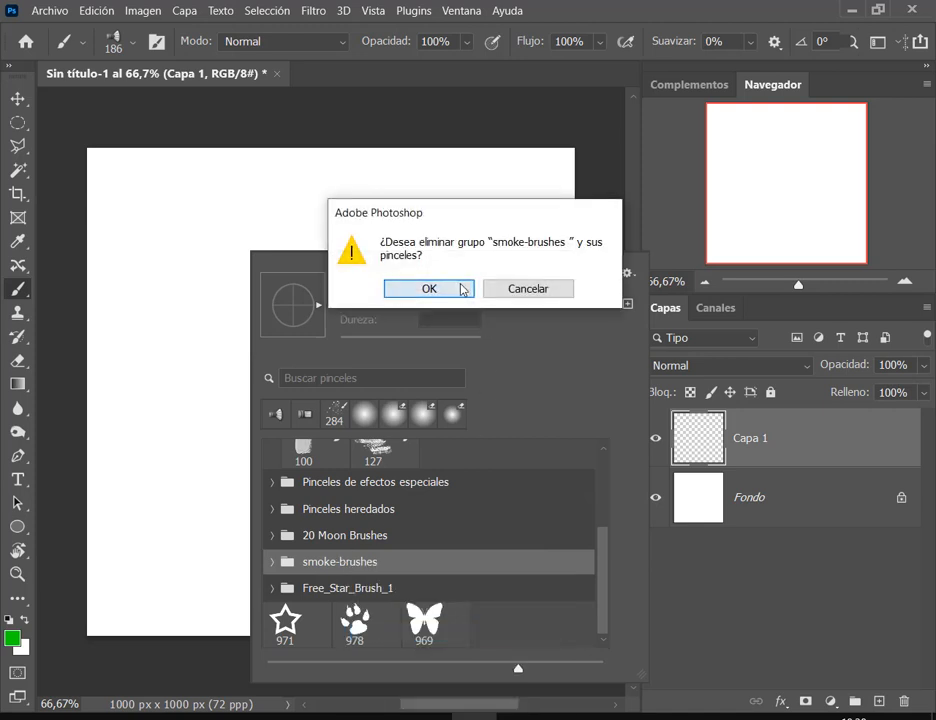
click(457, 289)
Delete the Free_Star_Brush_1 group and its brushes from the brush presets.
click(354, 592)
right_click(356, 592)
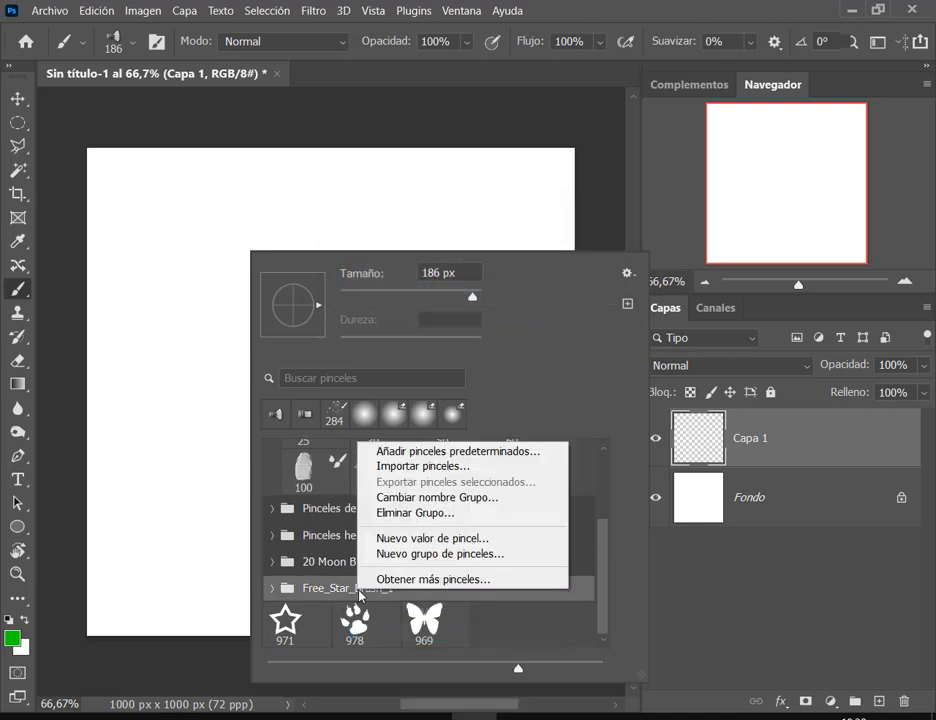
click(421, 513)
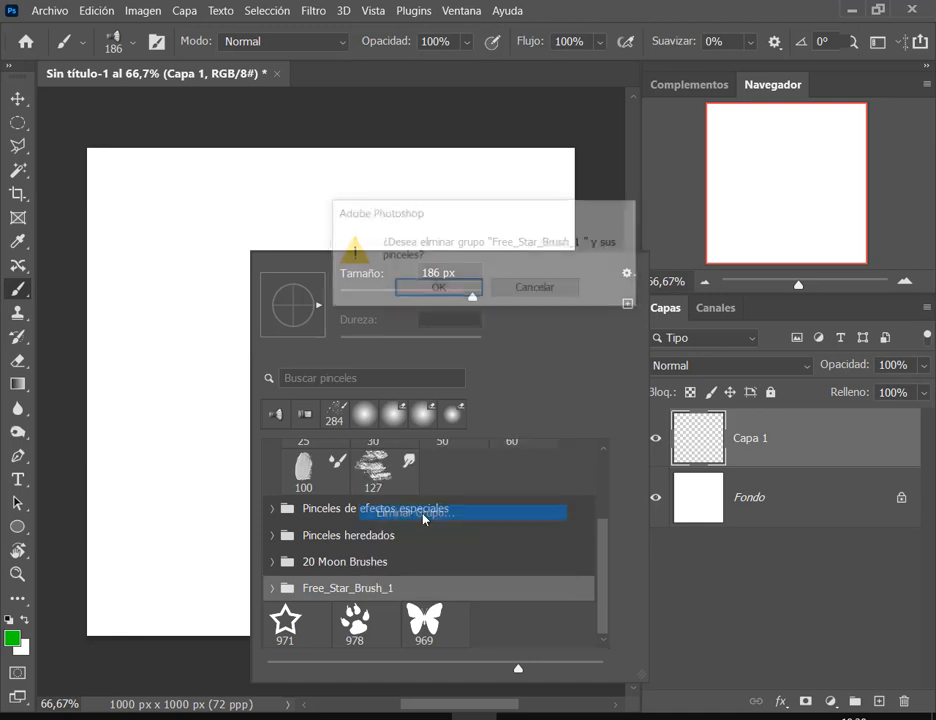
click(437, 289)
Delete the 20 Moon Brushes group and its brushes from the brush presets.
click(292, 595)
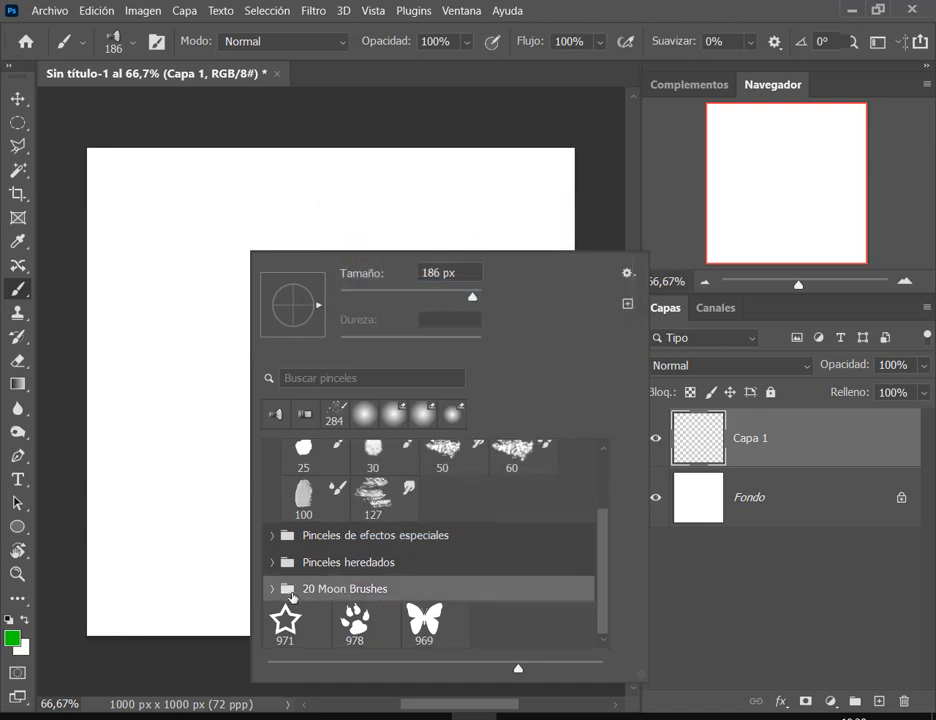
right_click(310, 592)
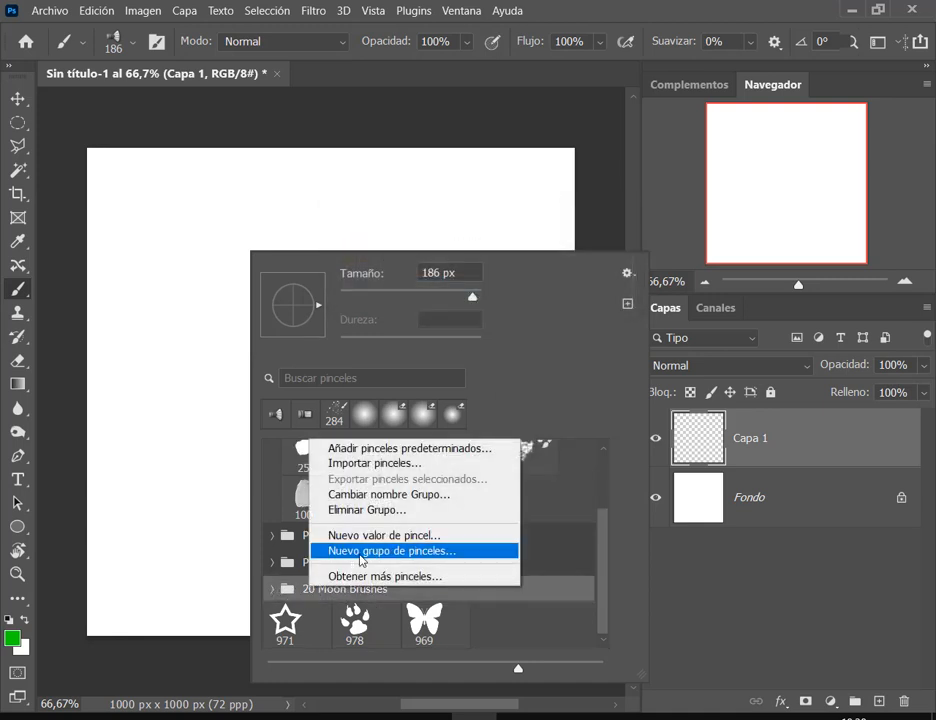
click(372, 507)
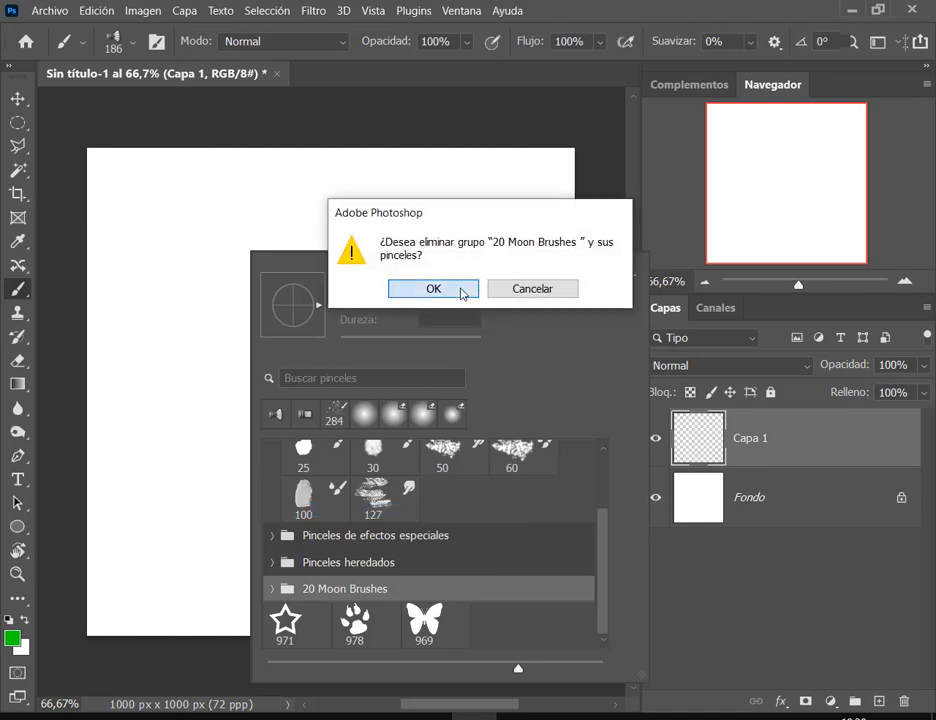
click(462, 290)
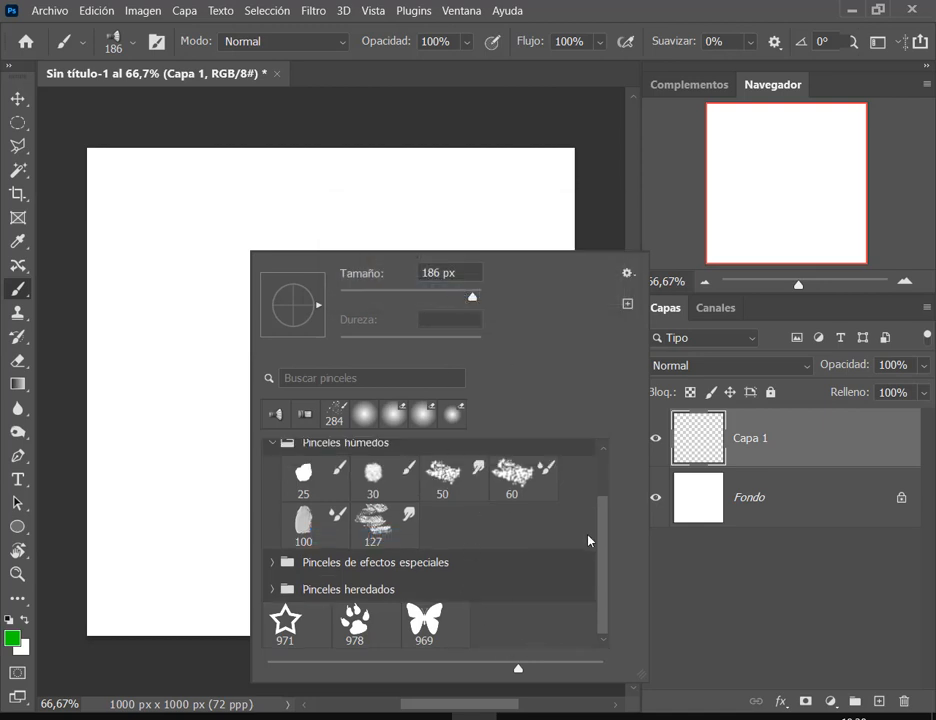
Choose the first soft round brush in Pinceles generales at 116 px and test it with a curved green stroke, undoing the stroke.
mouse_move(604, 559)
mouse_down()
mouse_move(604, 524)
mouse_move(561, 451)
mouse_up()
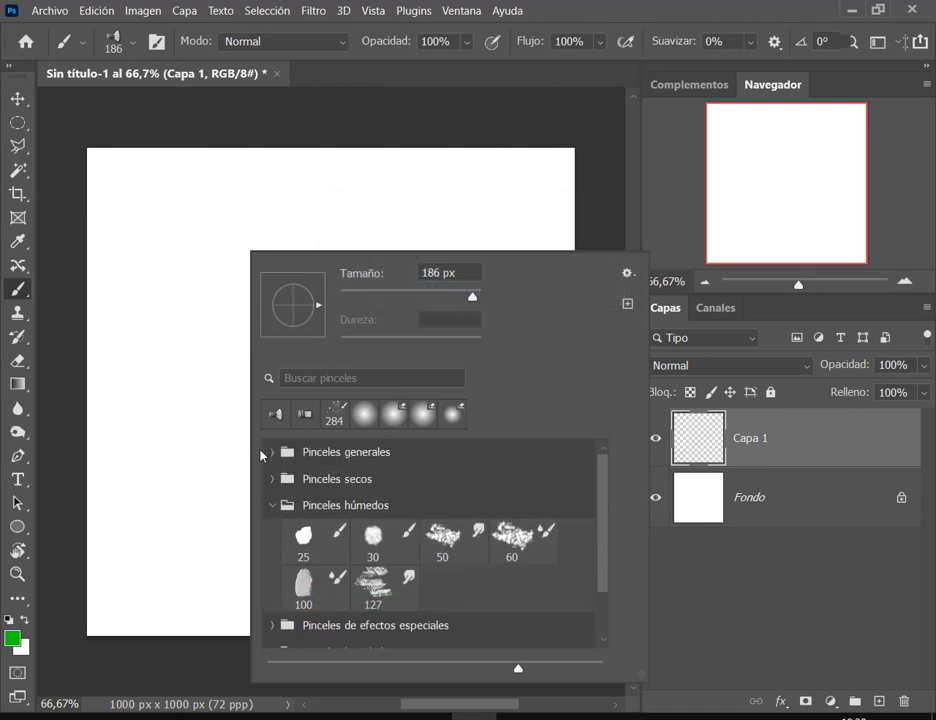
click(272, 451)
click(315, 489)
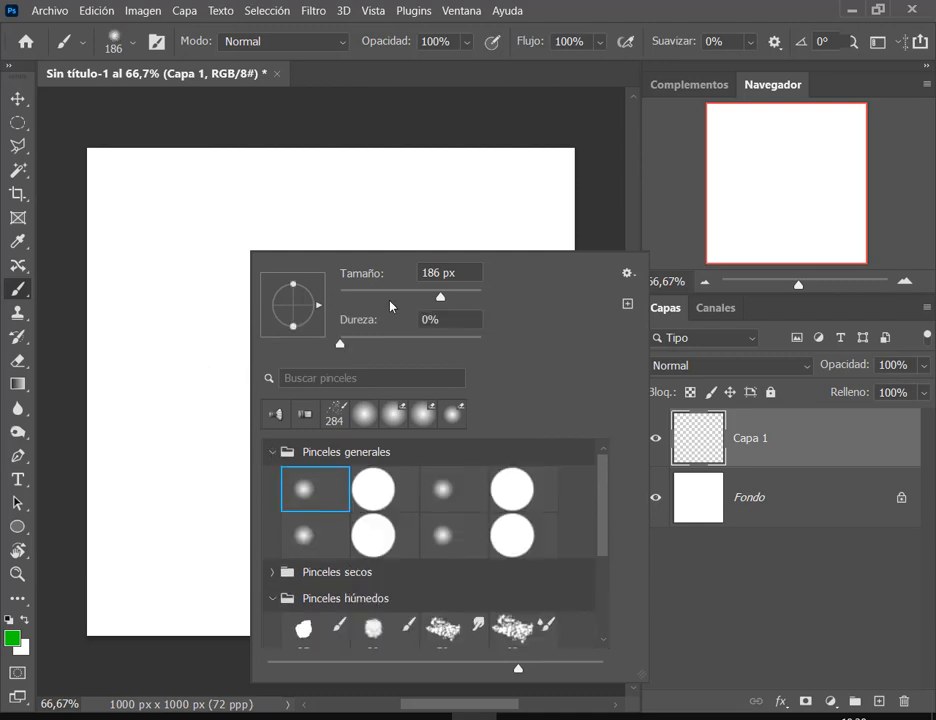
drag(441, 297, 417, 295)
drag(163, 203, 205, 318)
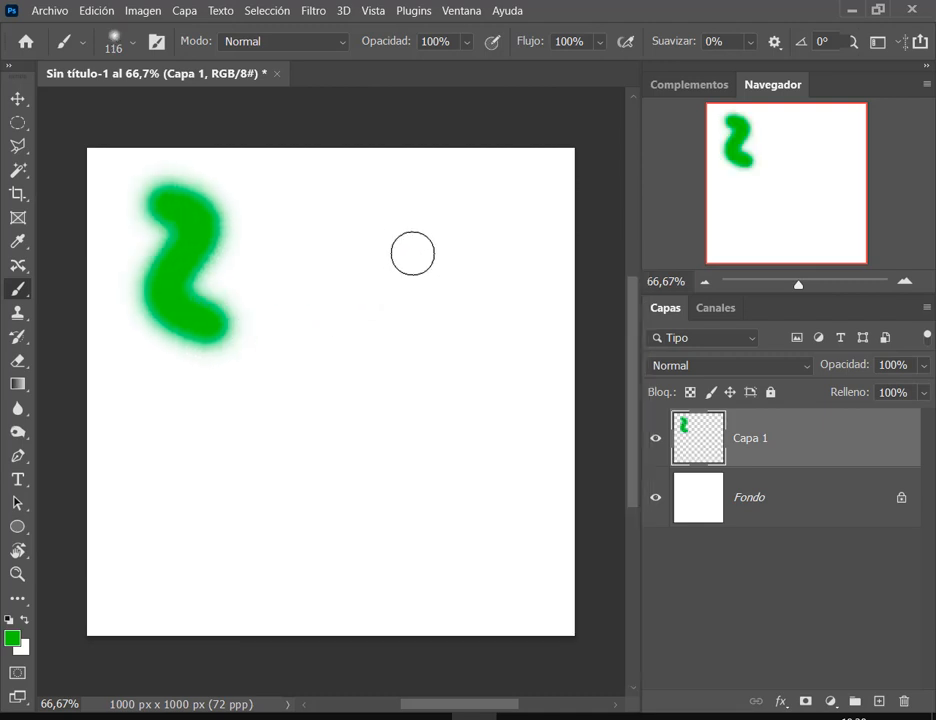
key(ctrl+z)
Collapse the side panels, set the soft round brush size to 67 px, test it with a wavy green stroke and undo the stroke.
click(929, 67)
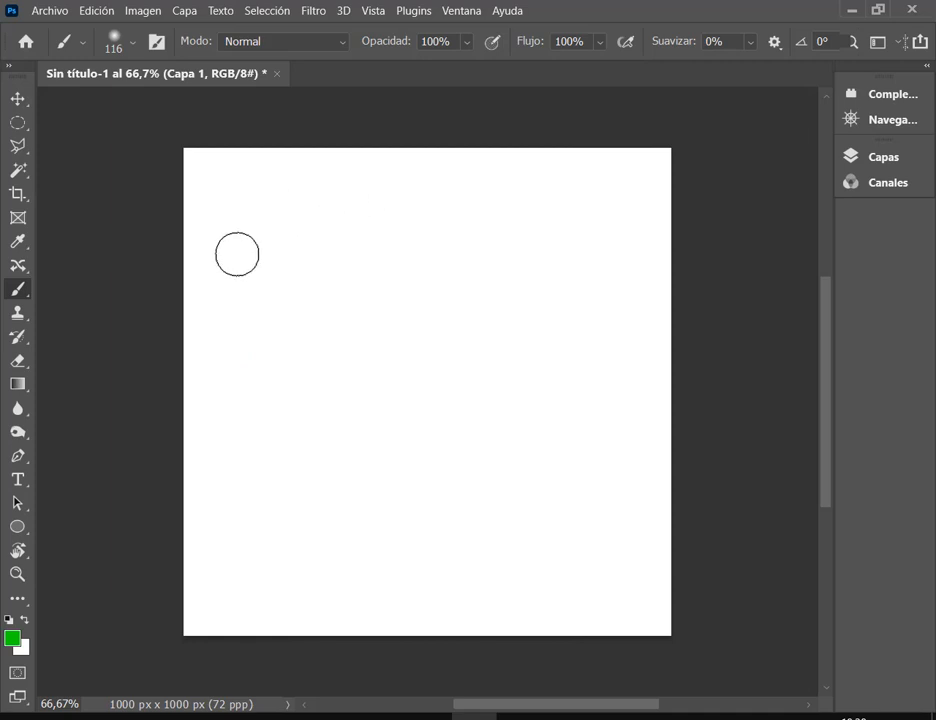
right_click(352, 246)
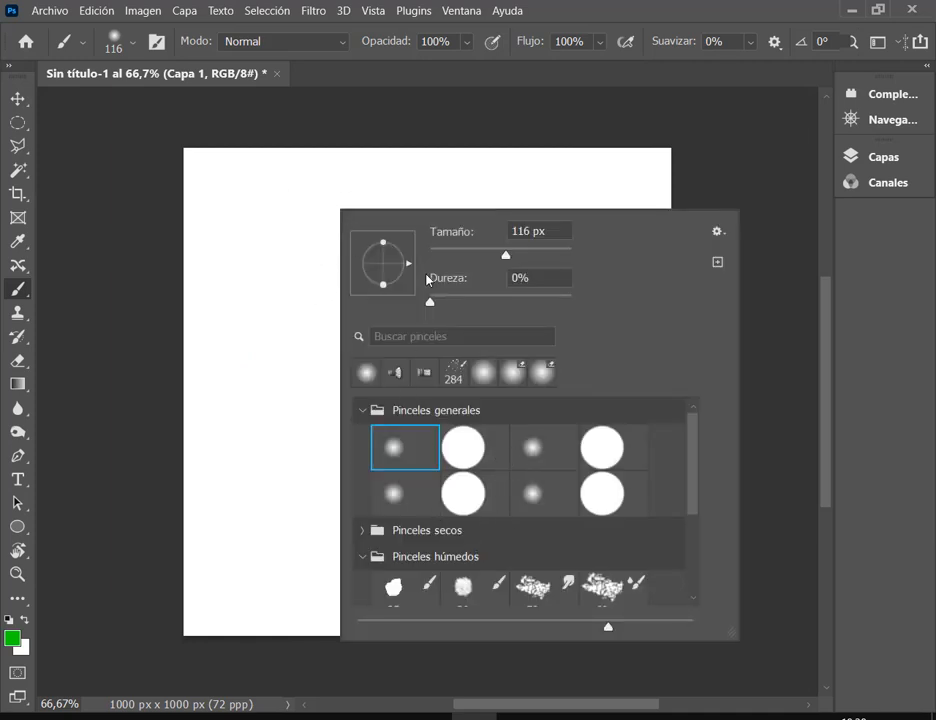
drag(446, 258, 418, 244)
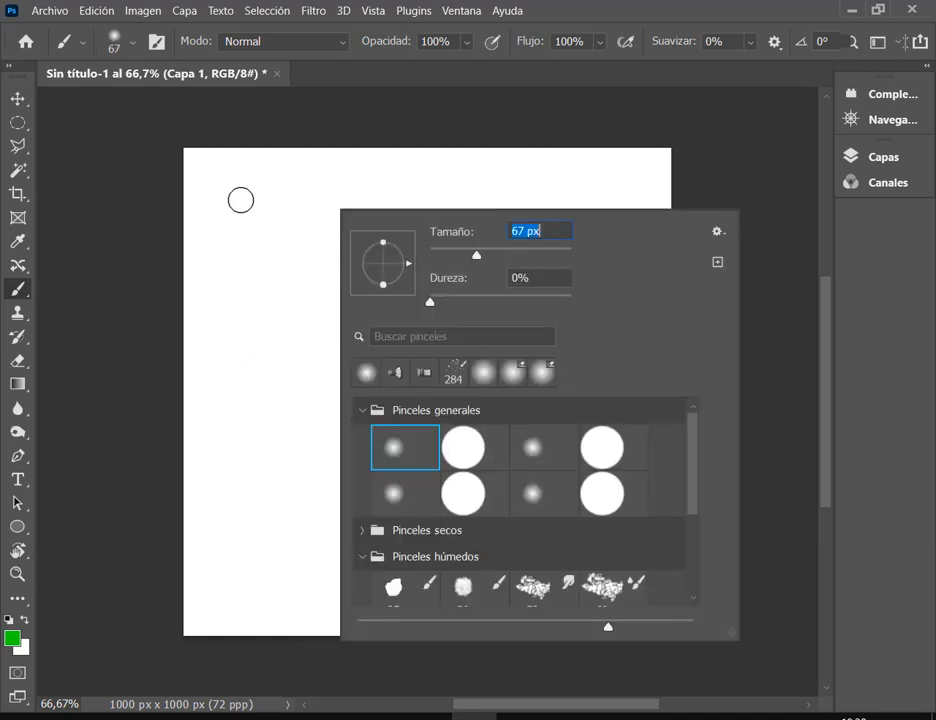
drag(248, 182, 280, 462)
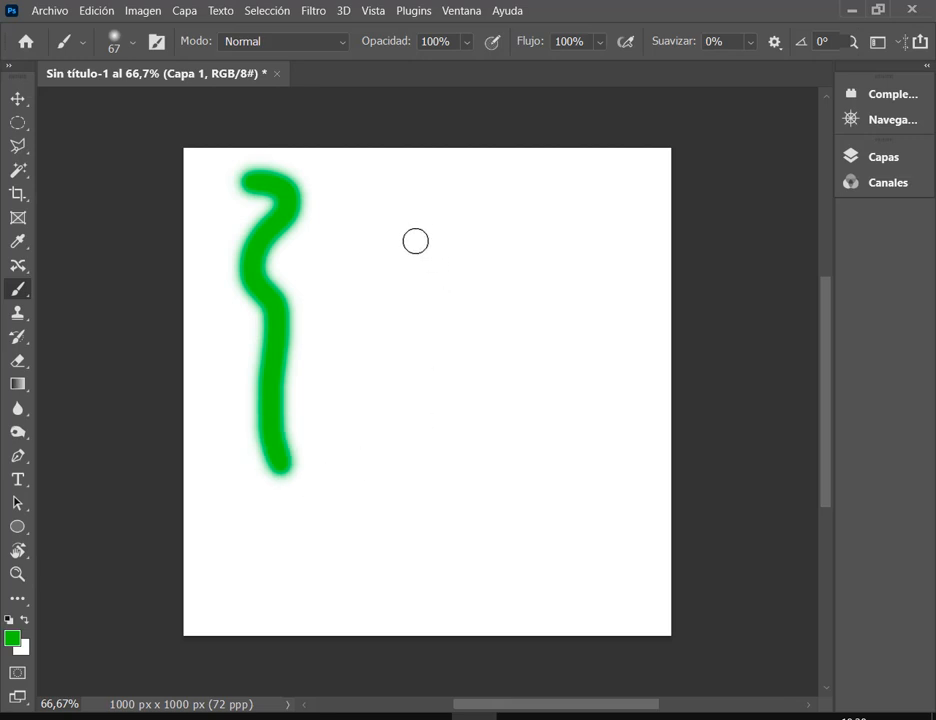
key(ctrl+z)
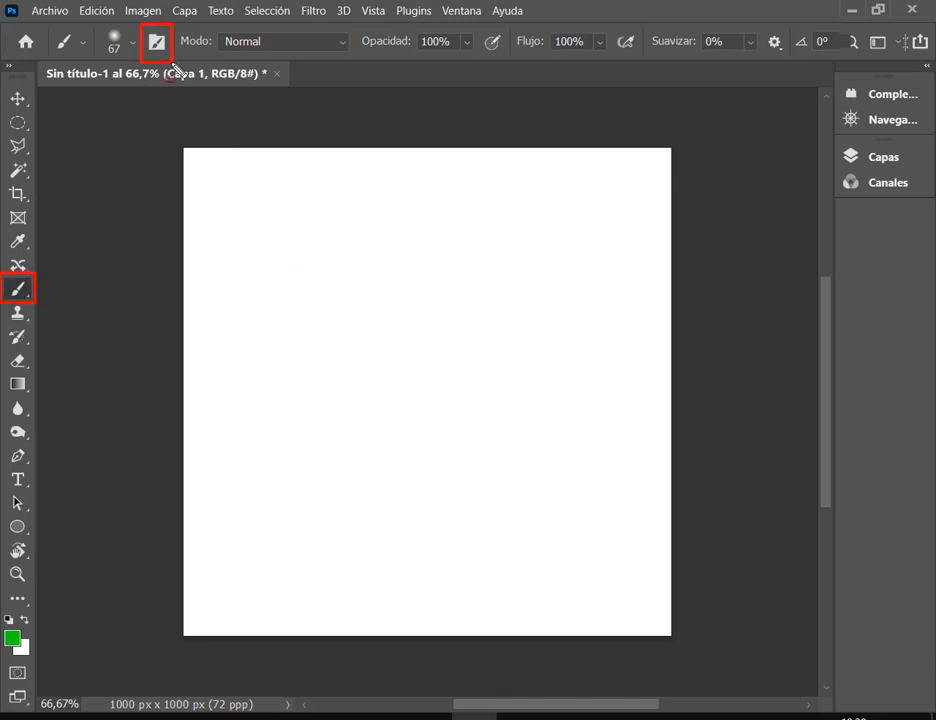
click(157, 678)
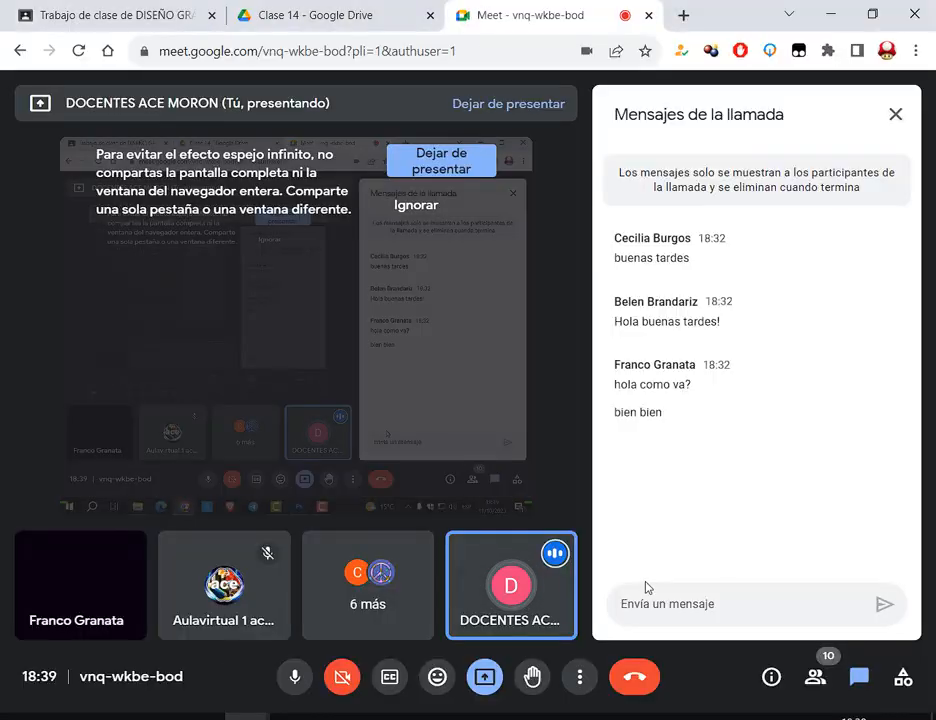
click(842, 10)
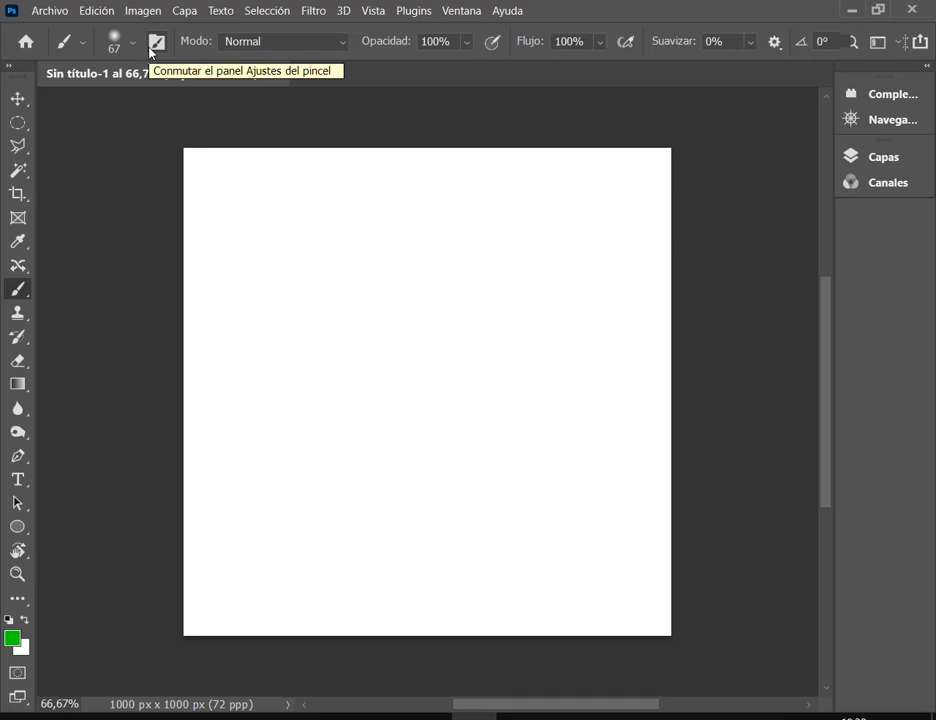
Open the brush settings, browse the list of brush tips and increase the soft round tip's size to about 104 px.
click(151, 48)
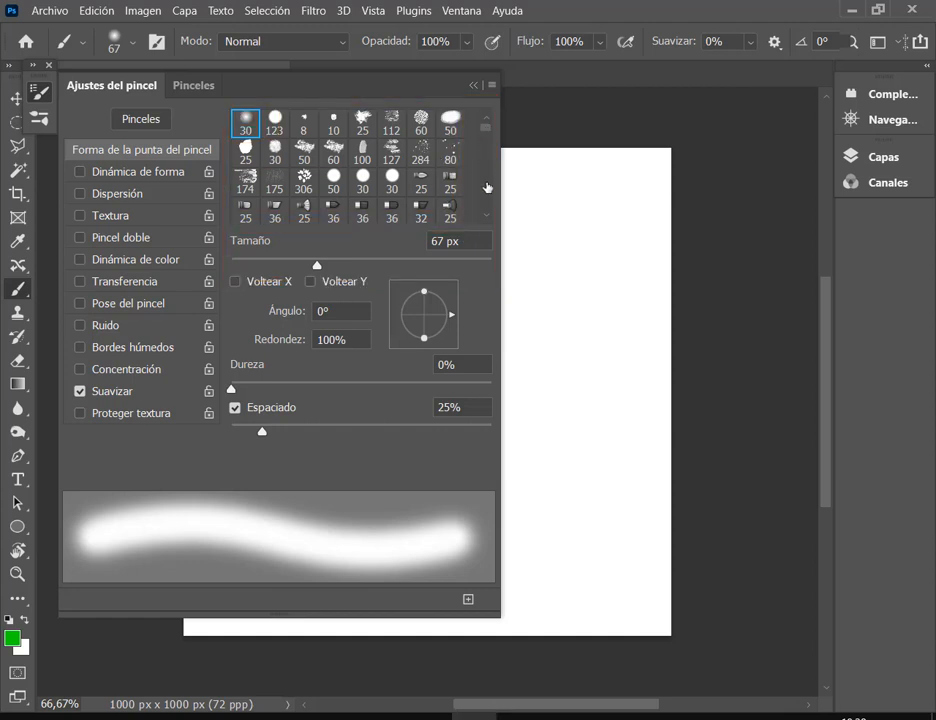
scroll(486, 219, down, 10)
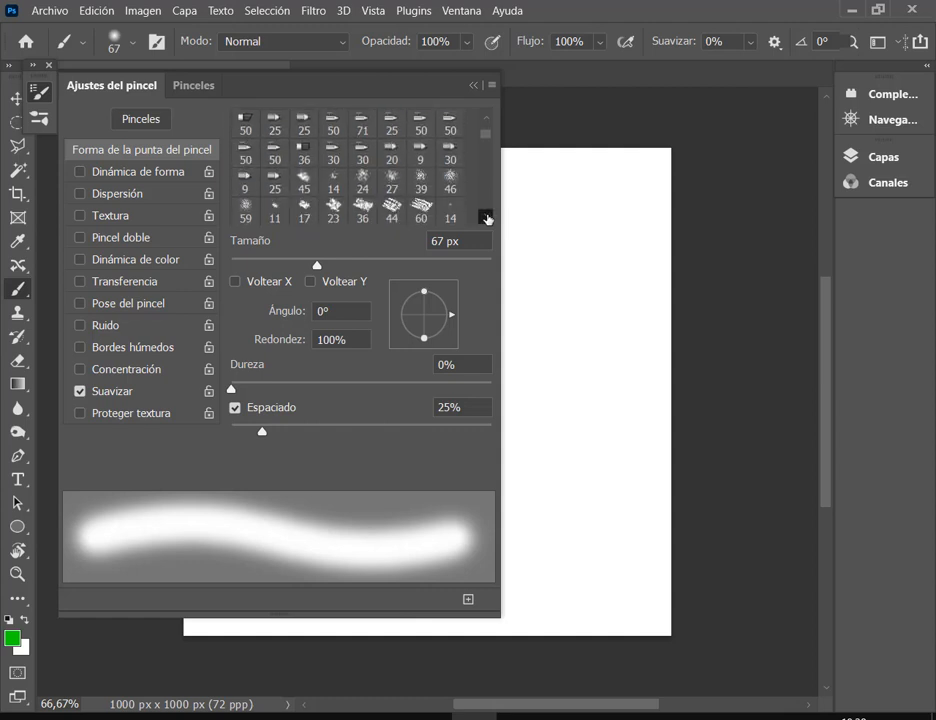
drag(487, 139, 485, 123)
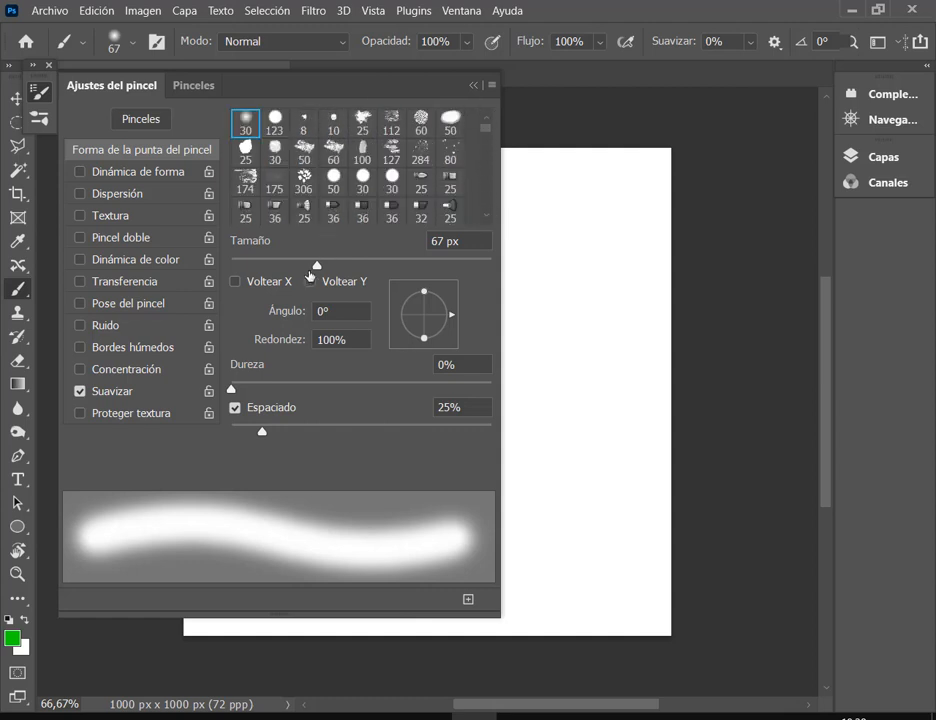
mouse_move(312, 266)
mouse_down()
mouse_move(274, 267)
mouse_move(363, 267)
mouse_up()
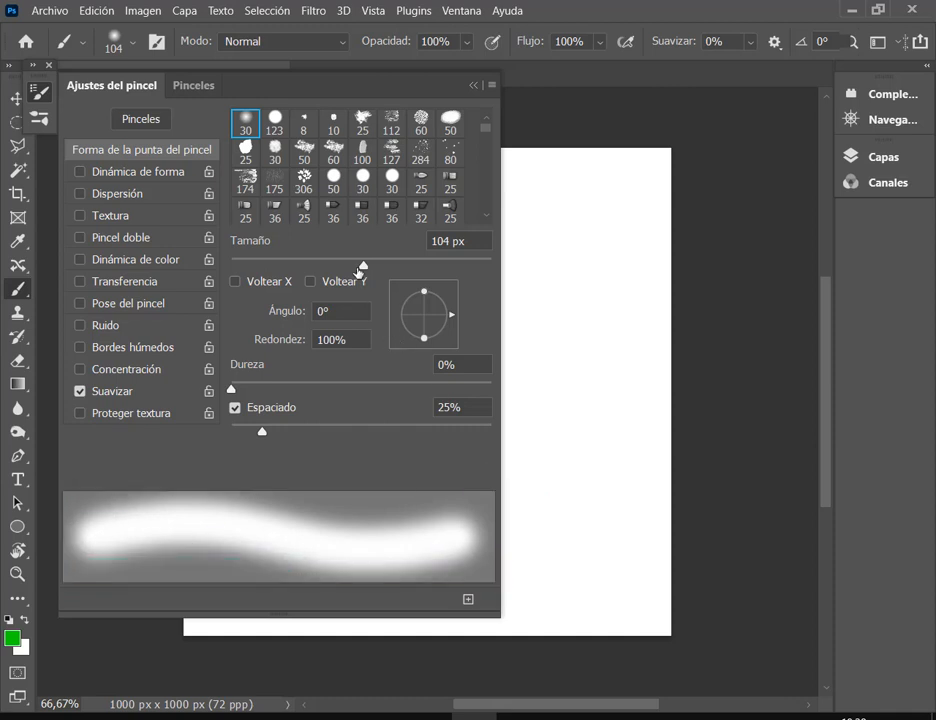
mouse_move(358, 272)
mouse_down()
mouse_move(265, 267)
mouse_move(397, 240)
mouse_up()
Try several of the 25, 32 and 36 px bristle tips and enlarge the Abanico redondeado tip to 96 px.
click(452, 213)
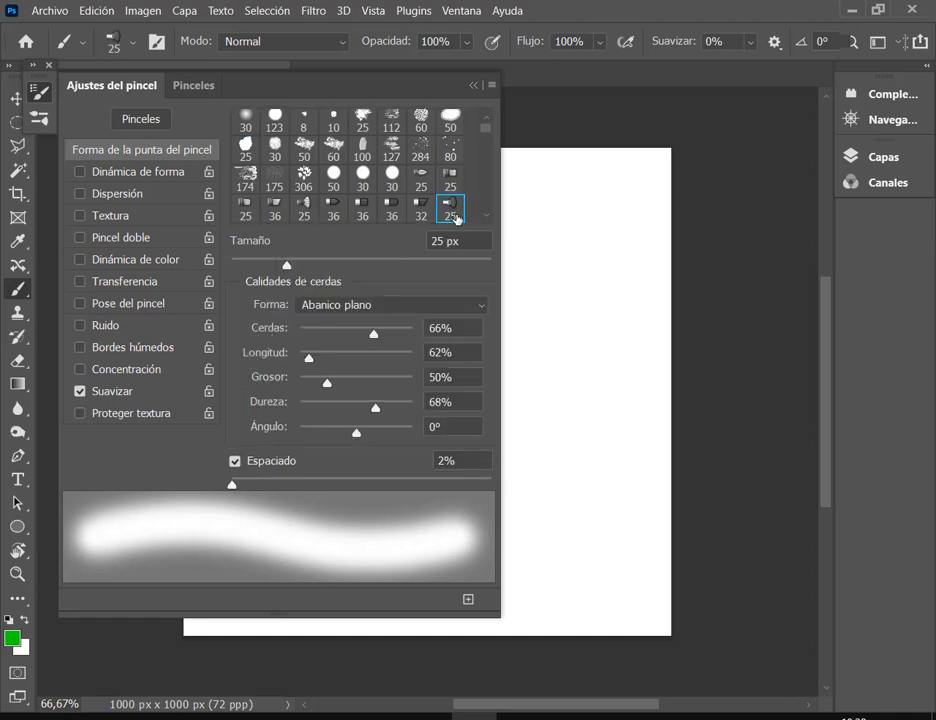
click(428, 210)
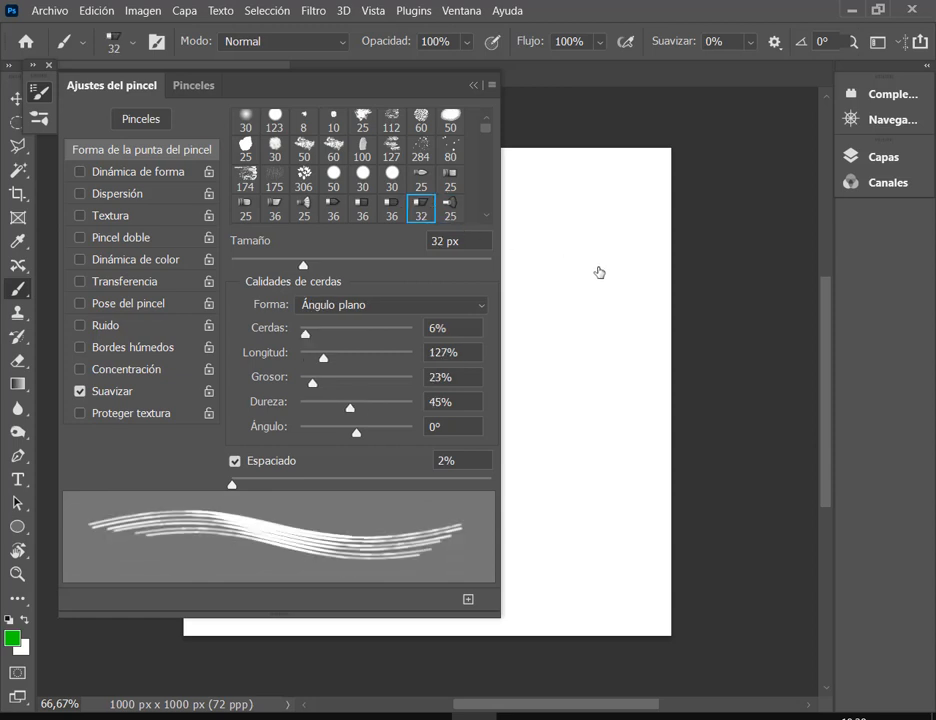
click(358, 212)
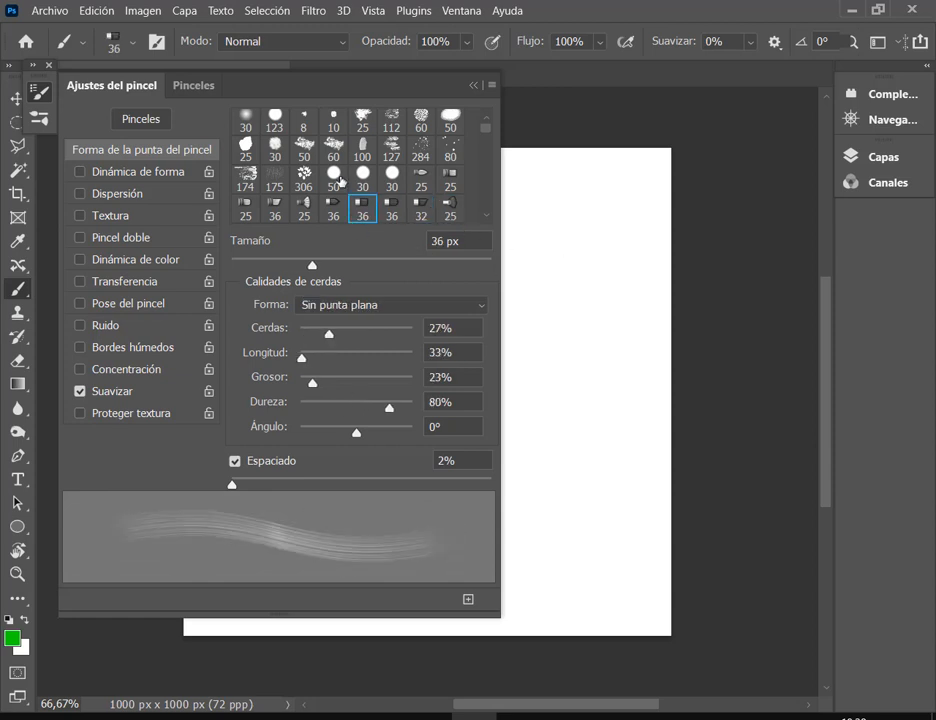
click(333, 210)
click(304, 210)
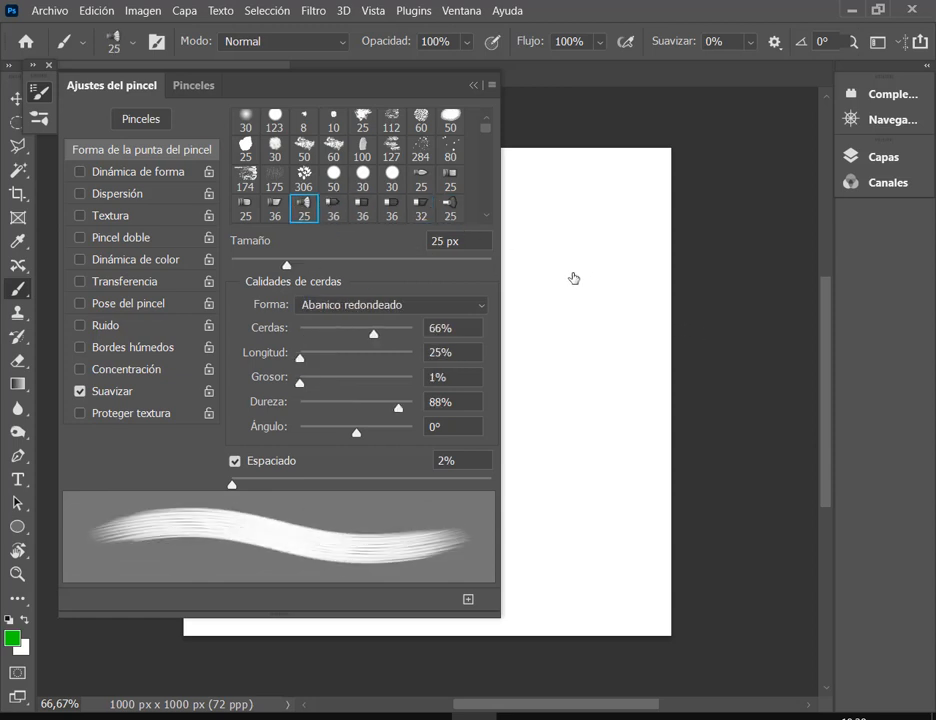
drag(326, 265, 453, 266)
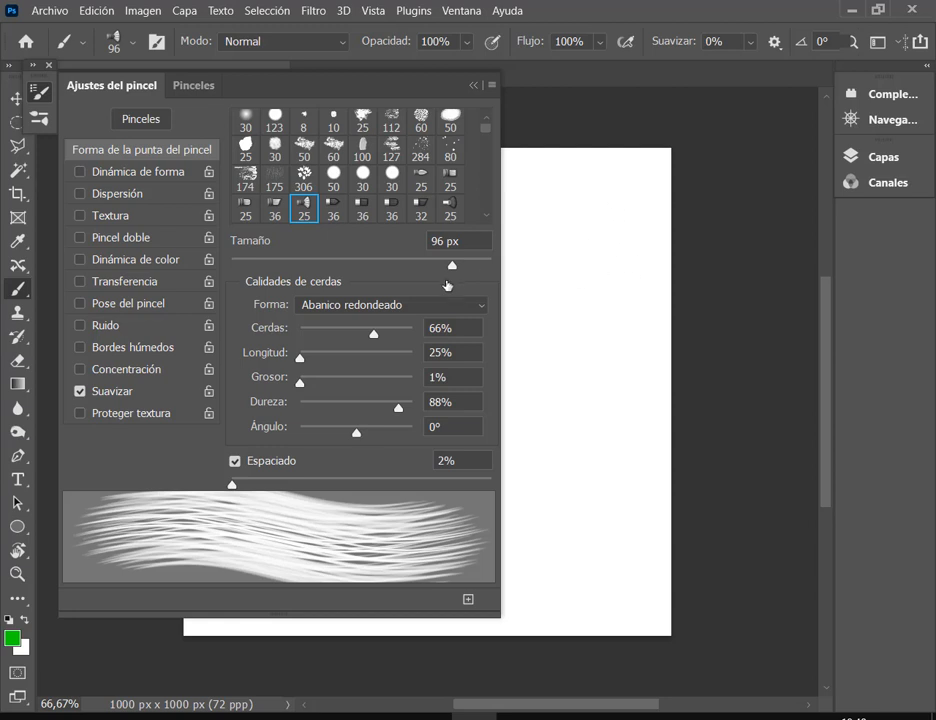
Preview several airbrush tips, including the 50 and 25 px ones, and the 20 px Punto erosionable tip.
click(323, 228)
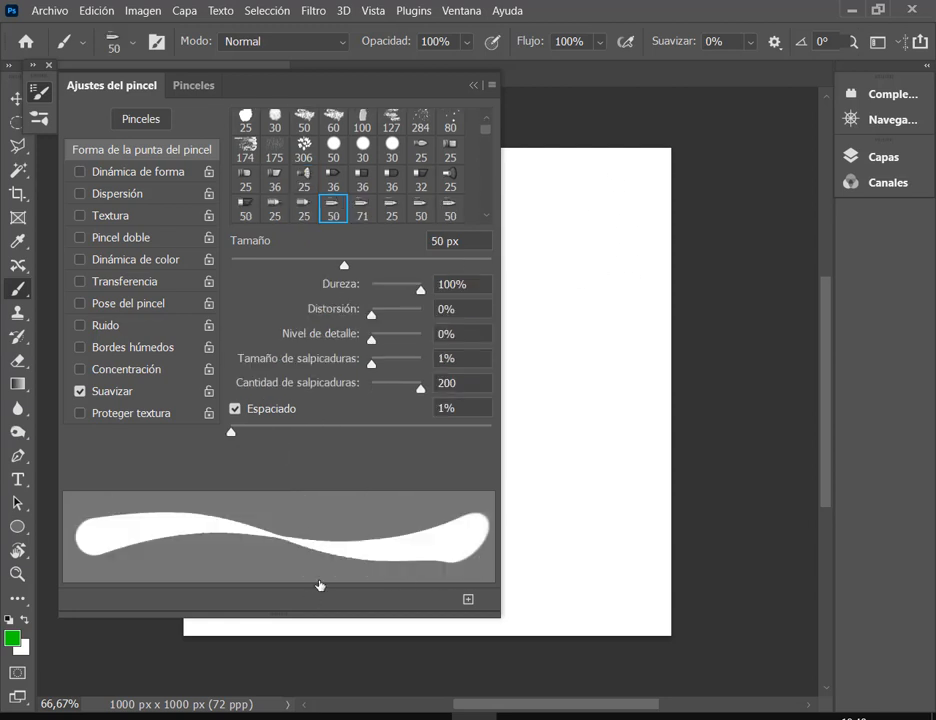
click(361, 207)
click(404, 210)
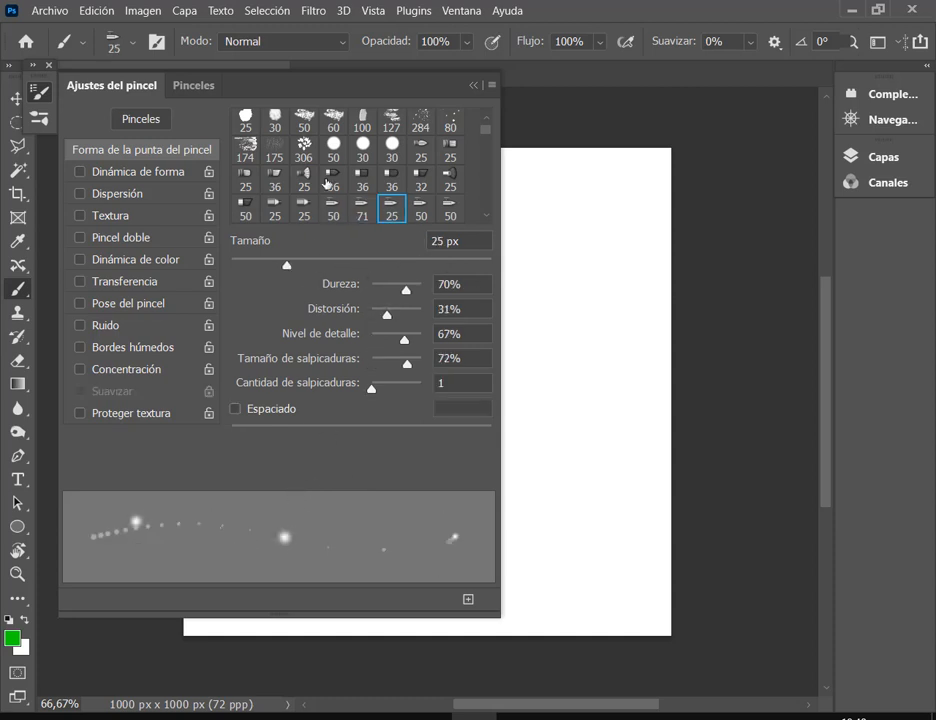
scroll(326, 183, down, 1)
click(418, 183)
click(390, 207)
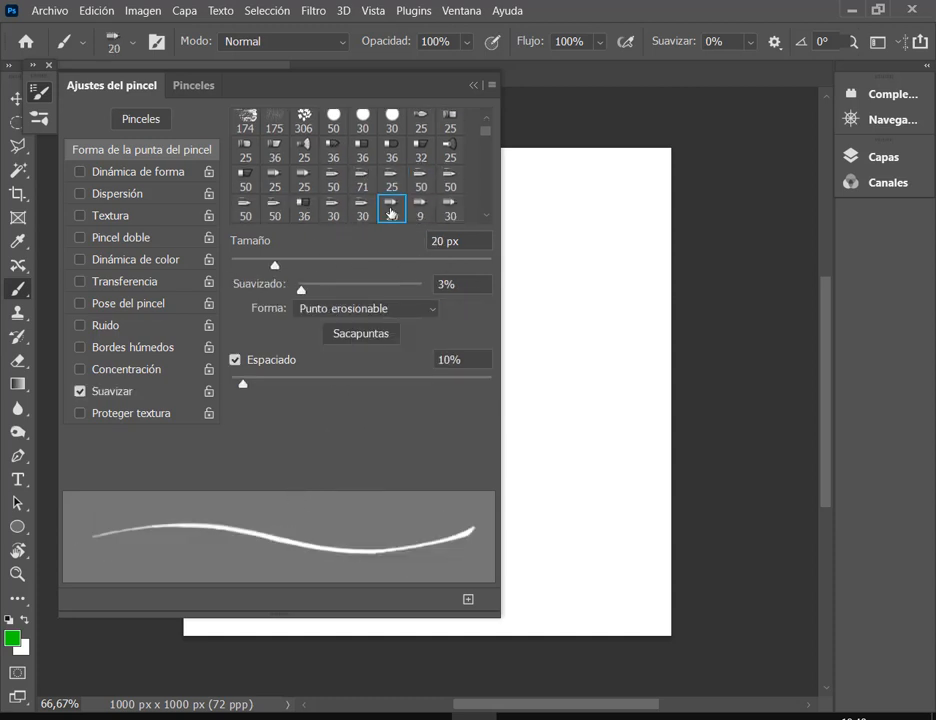
Choose the 50 px airbrush tip with 1% hardness and 100% distortion, test it with a vertical stroke and undo the stroke.
click(423, 187)
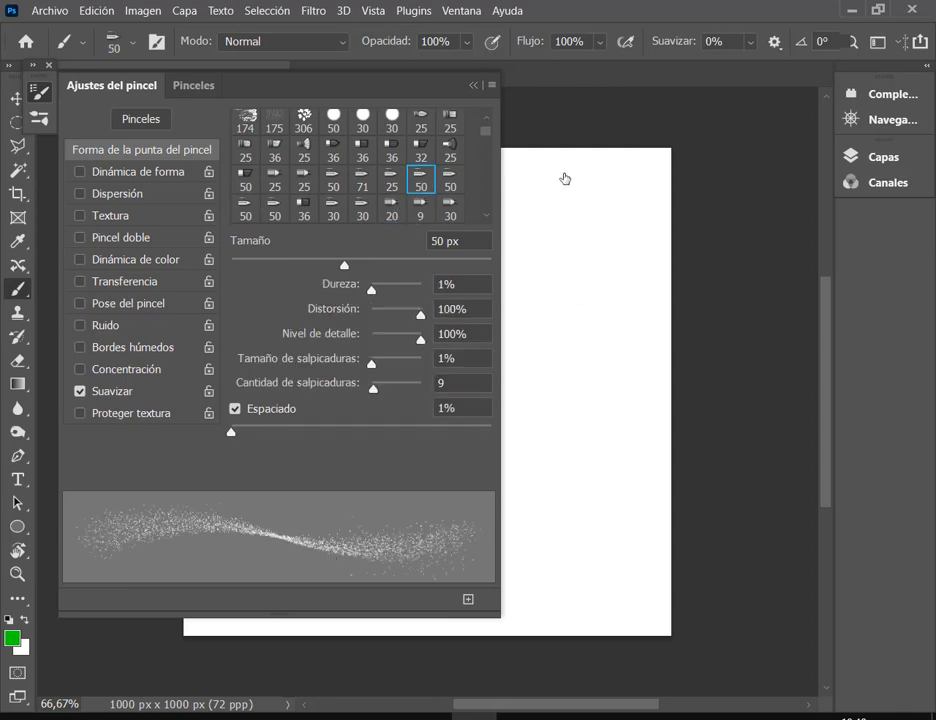
mouse_move(568, 221)
mouse_down()
mouse_move(584, 548)
mouse_move(565, 592)
mouse_up()
key(ctrl+z)
Preview the textured 44 px tip and return to the 30 px soft round tip at the start of the list.
scroll(415, 185, down, 2)
click(393, 207)
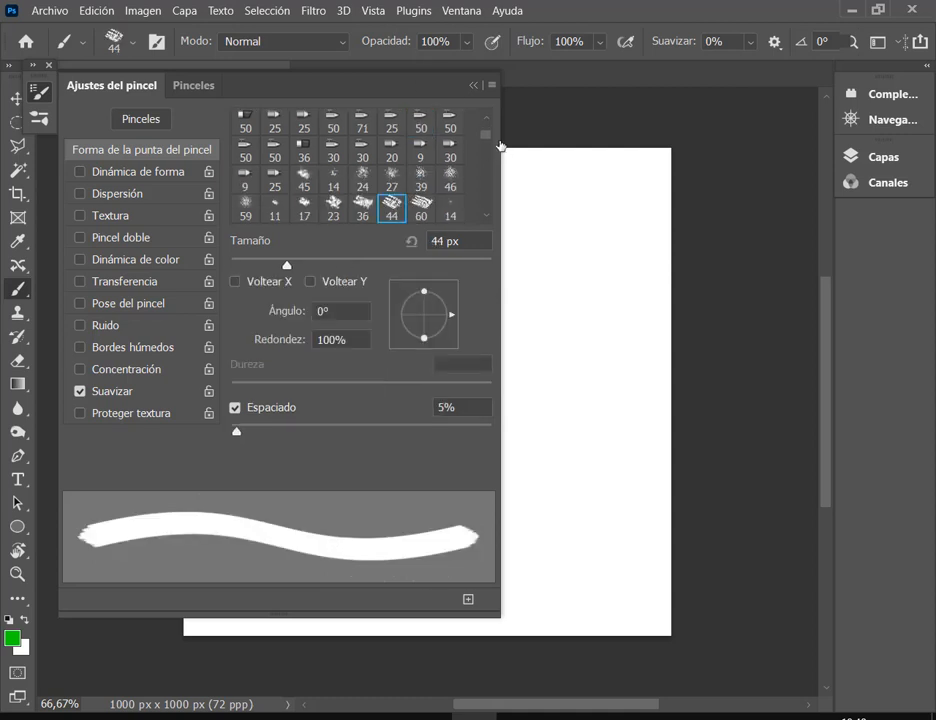
scroll(487, 125, up, 5)
click(245, 122)
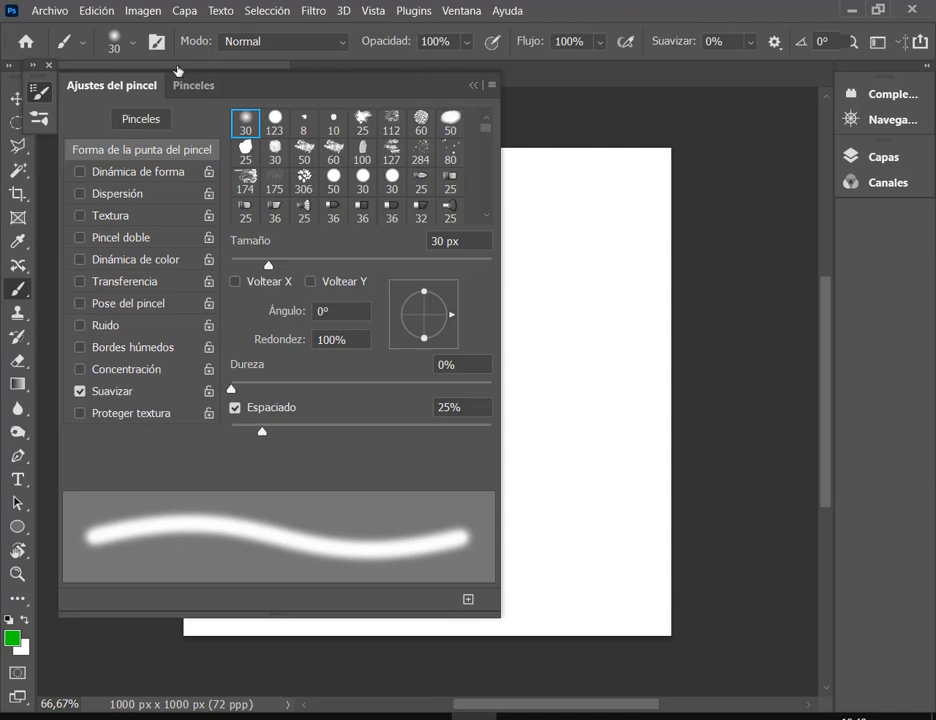
Collapse the brush settings, test the 30 px soft round brush with green strokes on the canvas and undo them.
click(470, 86)
mouse_move(247, 220)
mouse_down()
mouse_move(299, 251)
mouse_move(369, 368)
mouse_move(478, 413)
mouse_move(585, 414)
mouse_up()
key(ctrl+z)
scroll(272, 259, up, 1)
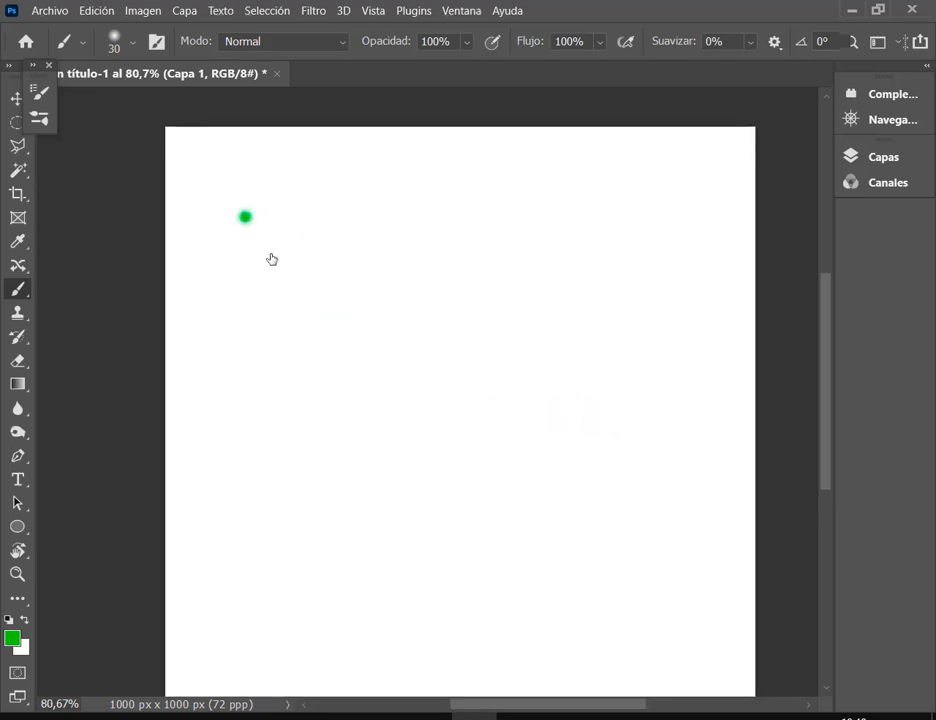
key(ctrl+z)
drag(215, 253, 649, 266)
key(ctrl+z)
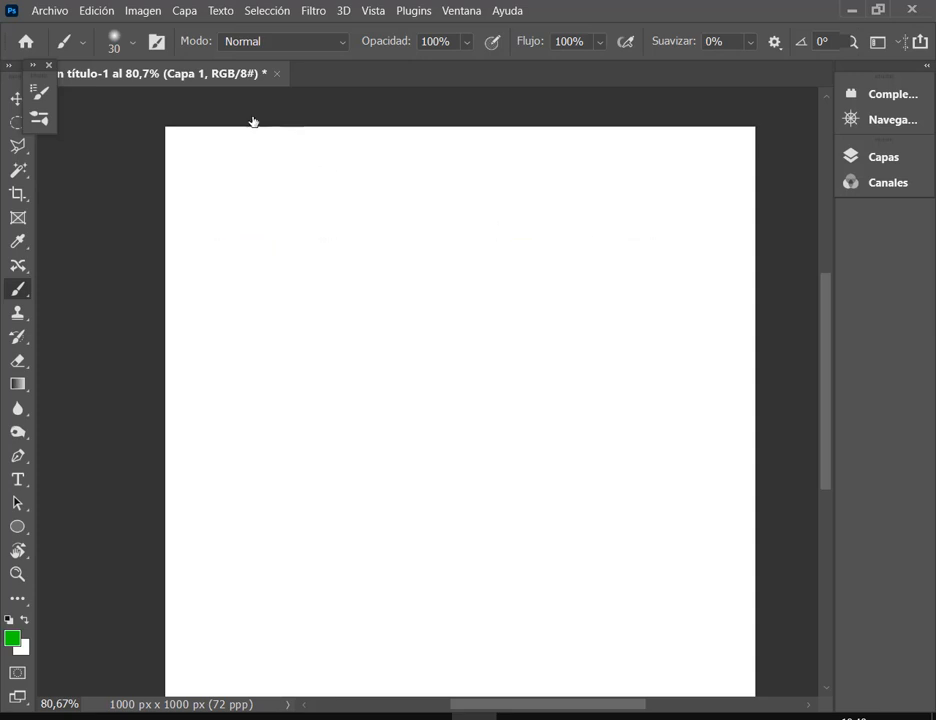
Set the 30 px soft round brush's spacing to about 148% and paint a dotted green line ending in a spiral.
click(157, 42)
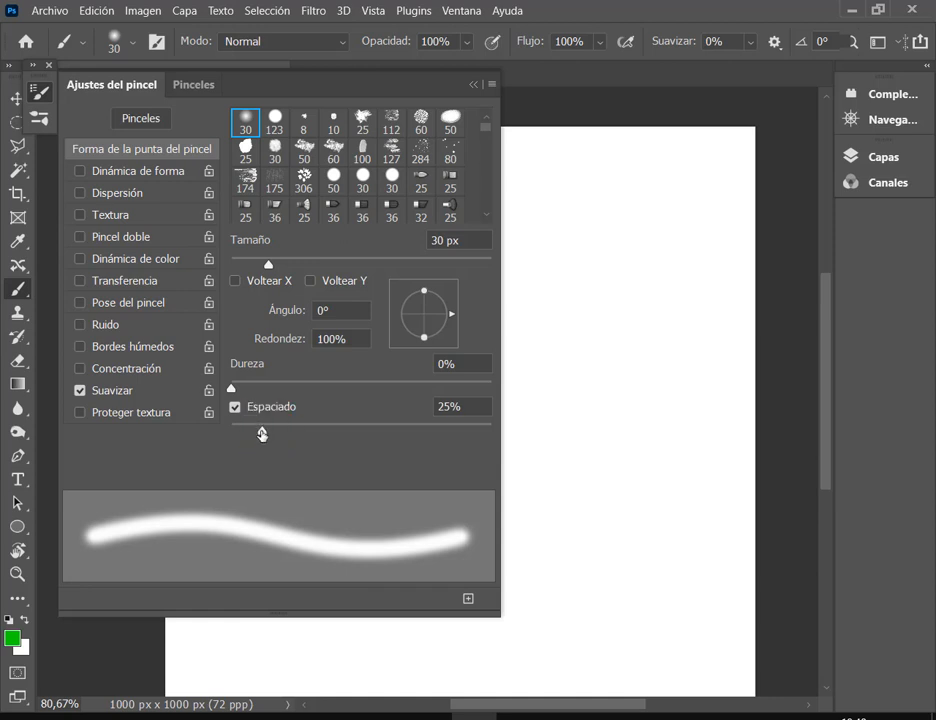
drag(262, 433, 390, 438)
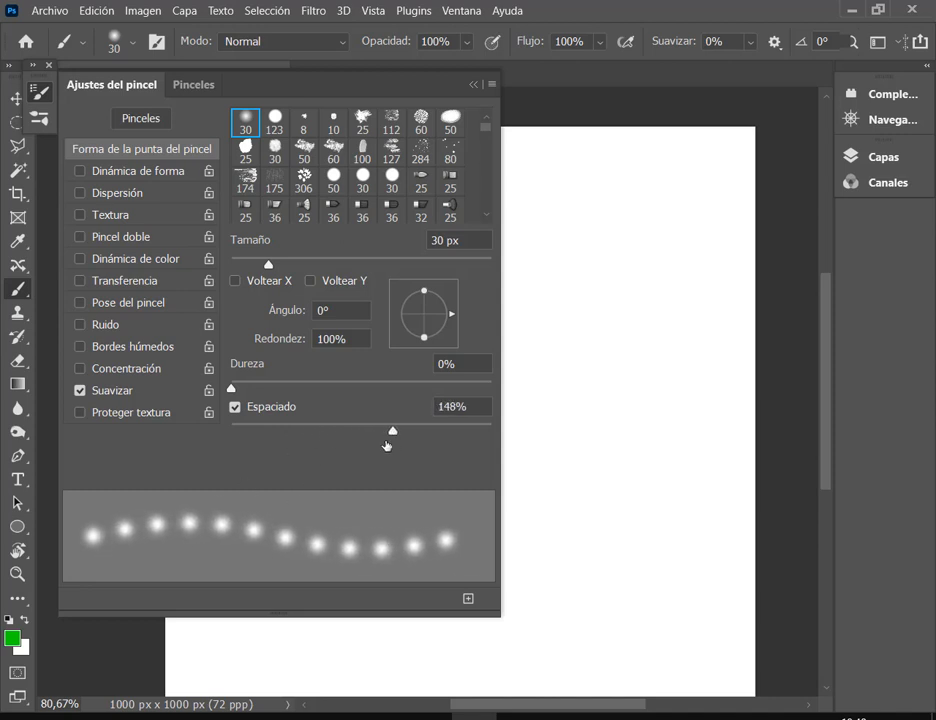
click(560, 233)
click(622, 211)
mouse_move(623, 216)
mouse_down()
mouse_move(642, 390)
mouse_move(563, 510)
mouse_move(582, 553)
mouse_move(667, 578)
mouse_move(711, 544)
mouse_move(699, 489)
mouse_move(659, 471)
mouse_move(615, 486)
mouse_move(605, 528)
mouse_move(653, 548)
mouse_move(687, 521)
mouse_move(672, 497)
mouse_move(649, 496)
mouse_move(668, 520)
mouse_up()
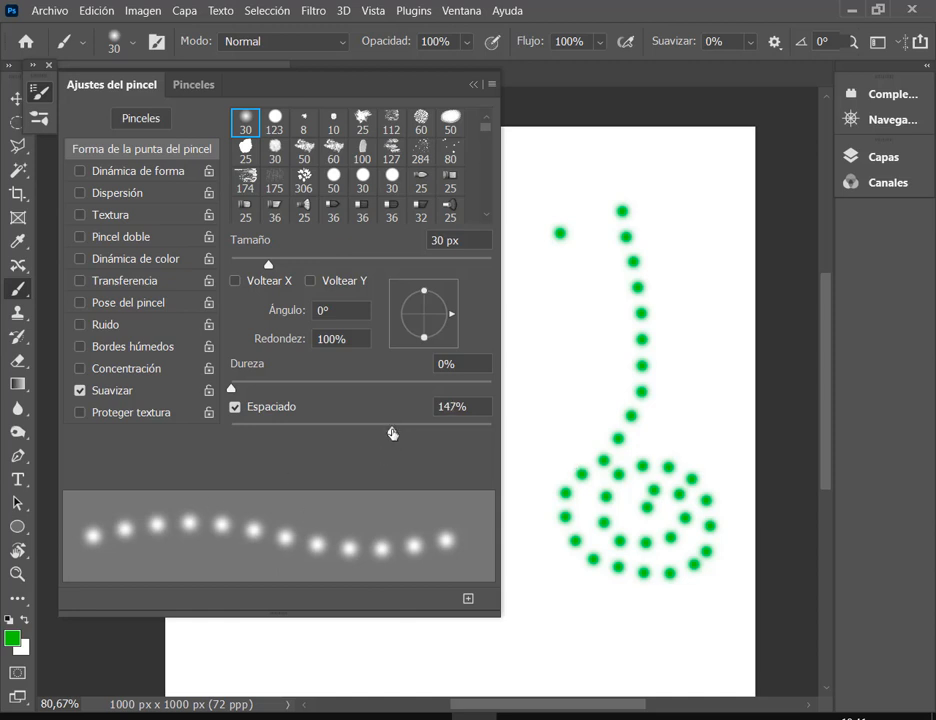
Increase the brush spacing to 482% and paint widely spaced green dots on the empty side of the canvas.
drag(392, 433, 462, 432)
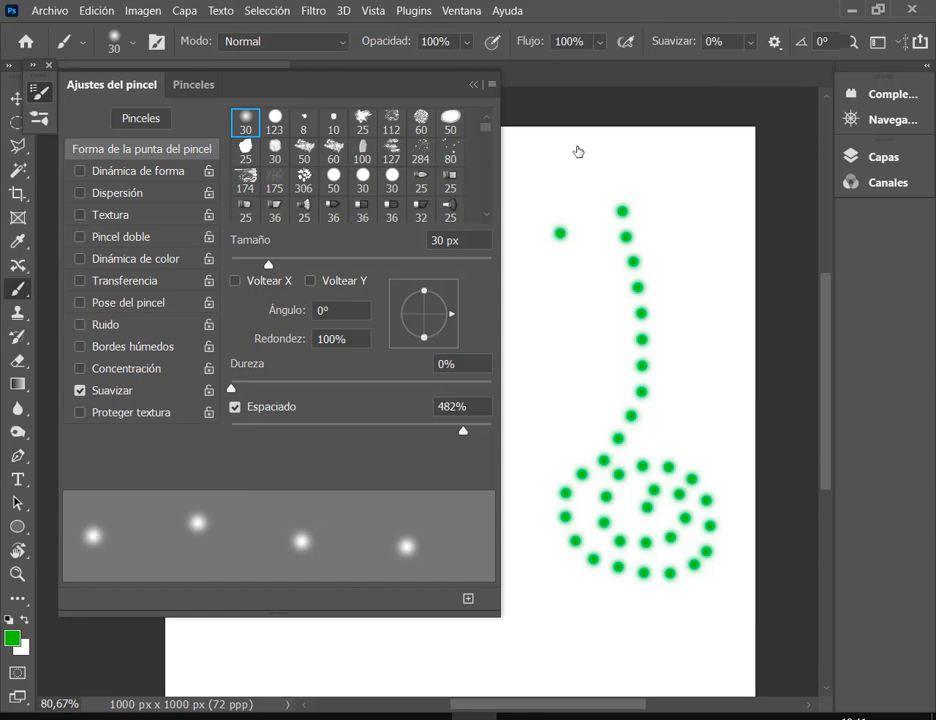
click(474, 86)
click(288, 176)
click(288, 261)
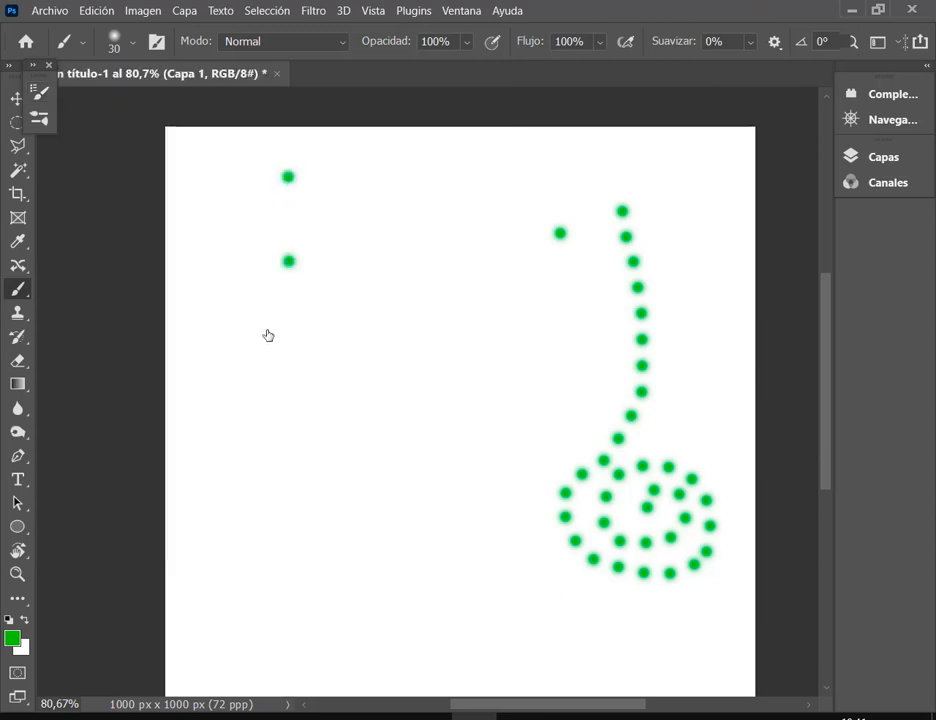
mouse_move(268, 335)
mouse_down()
mouse_move(241, 416)
mouse_move(266, 481)
mouse_move(342, 512)
mouse_move(411, 496)
mouse_move(445, 433)
mouse_move(449, 357)
mouse_move(416, 306)
mouse_move(339, 336)
mouse_move(320, 387)
mouse_move(327, 448)
mouse_move(390, 366)
mouse_up()
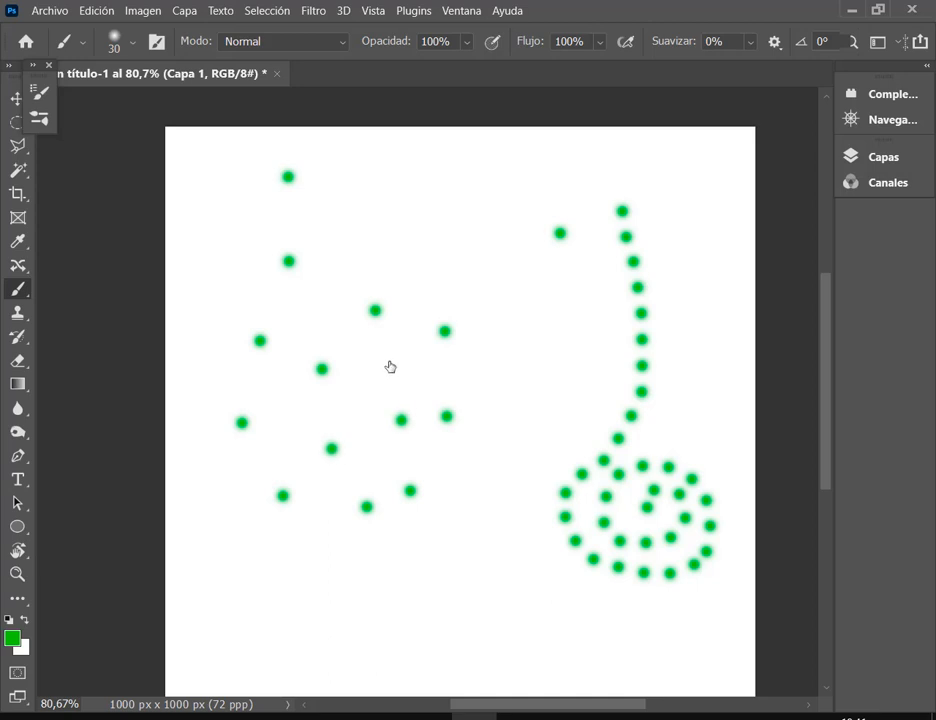
Expand the layers list, delete Capa 1 together with the accidental copy made of it, and add a new empty layer above Fondo.
click(927, 66)
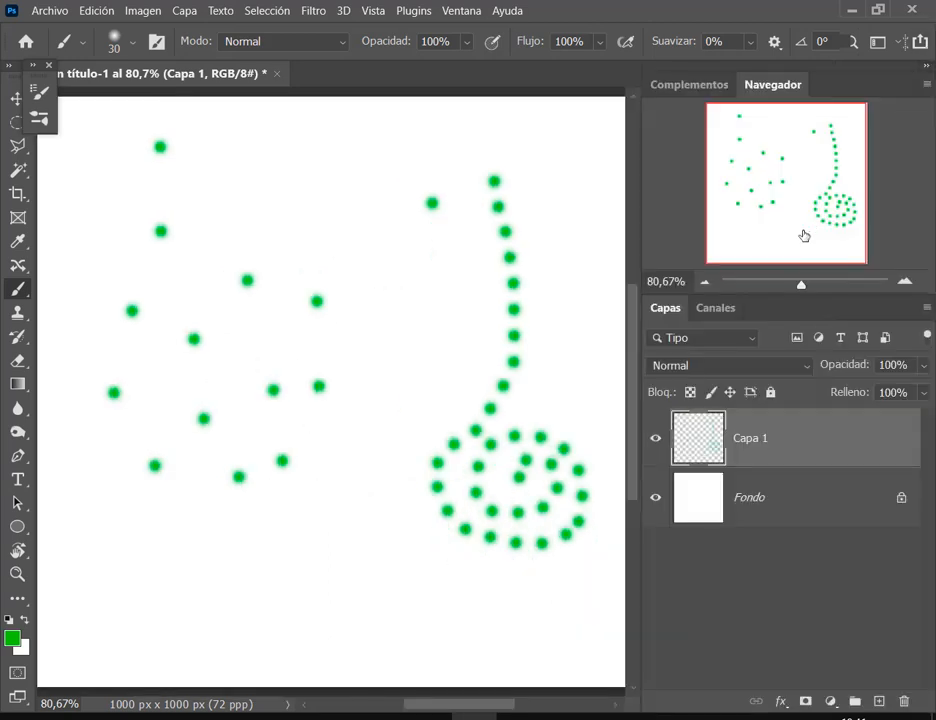
drag(783, 422, 876, 705)
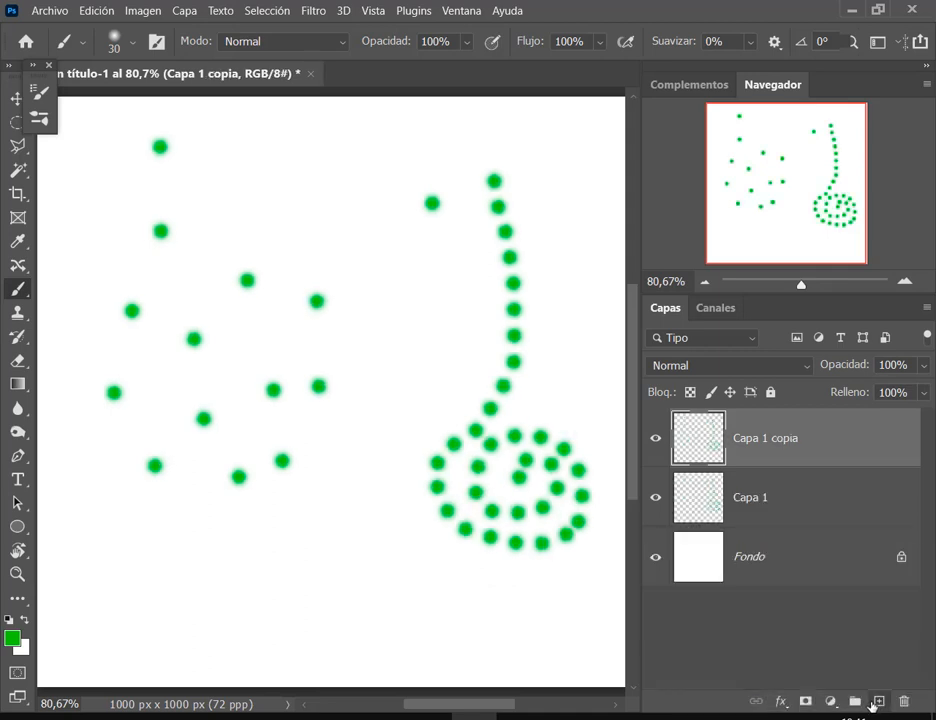
shift+click(868, 509)
drag(871, 512, 903, 702)
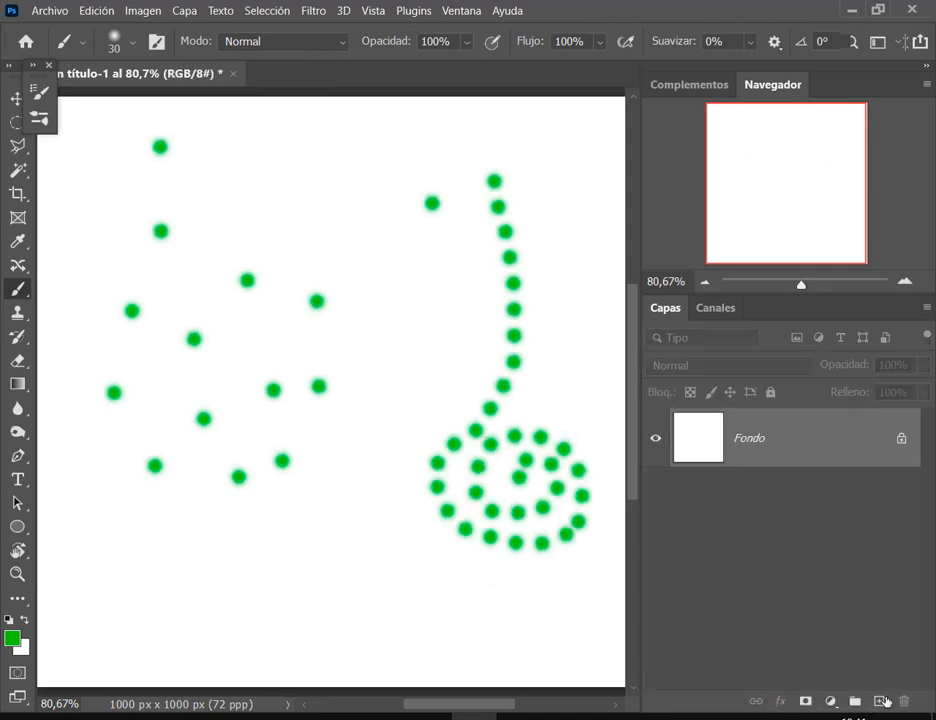
click(880, 702)
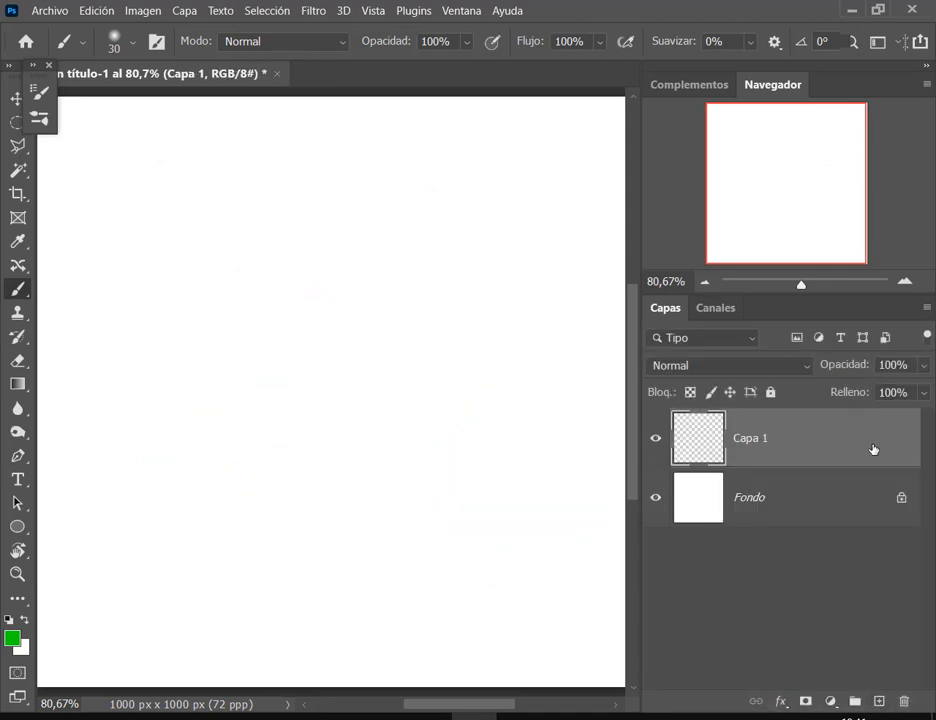
Collapse the layers list and set the round brush to 37 px size, 100% hardness and 35% spacing.
click(926, 67)
click(156, 42)
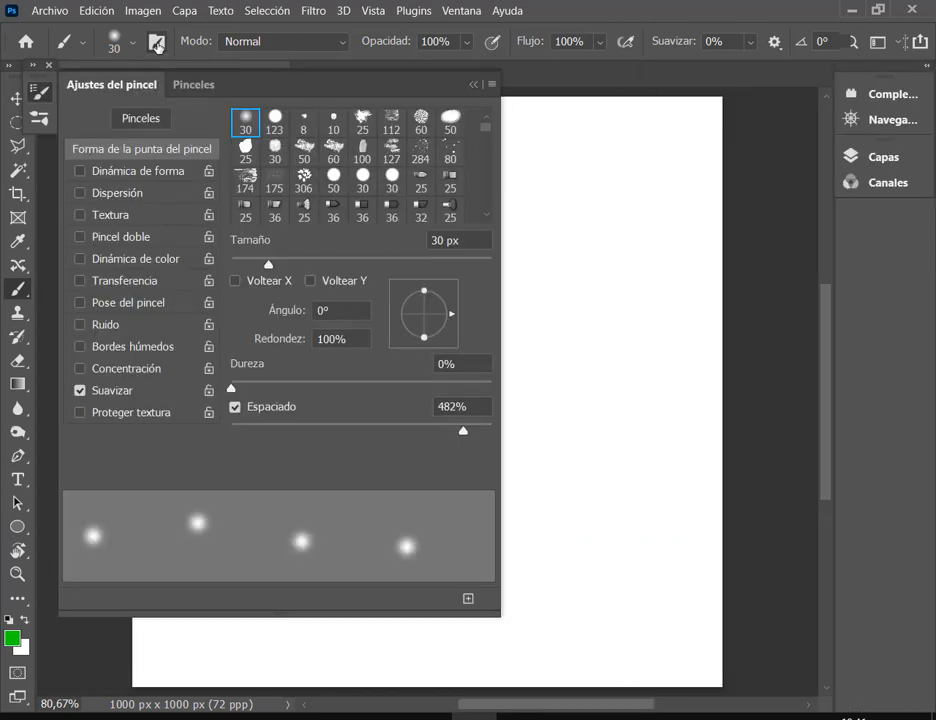
mouse_move(460, 432)
mouse_down()
mouse_move(251, 434)
mouse_move(283, 434)
mouse_up()
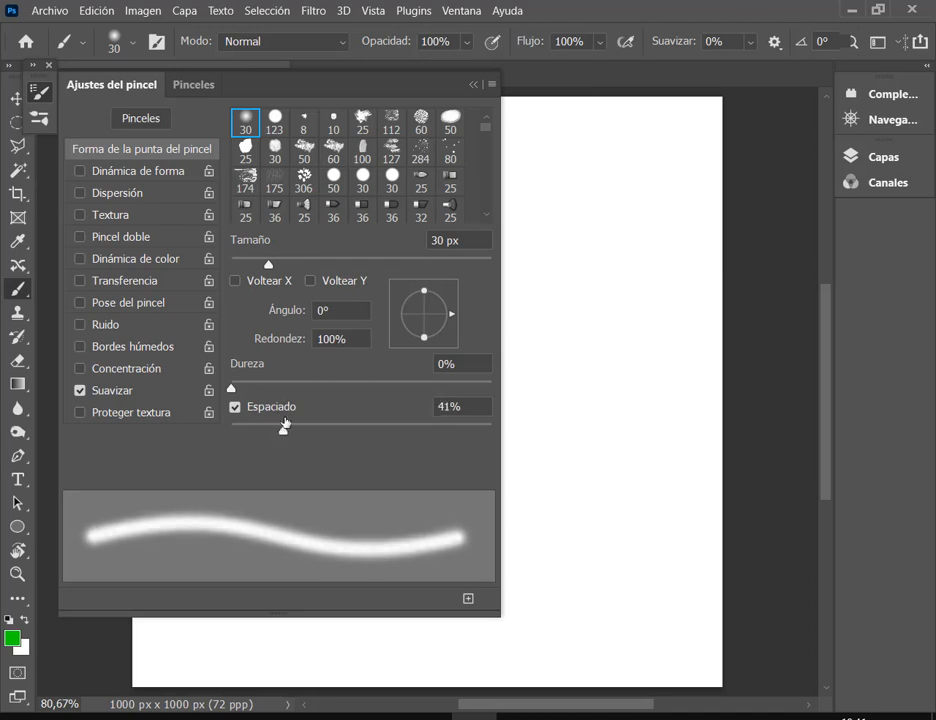
drag(270, 264, 278, 263)
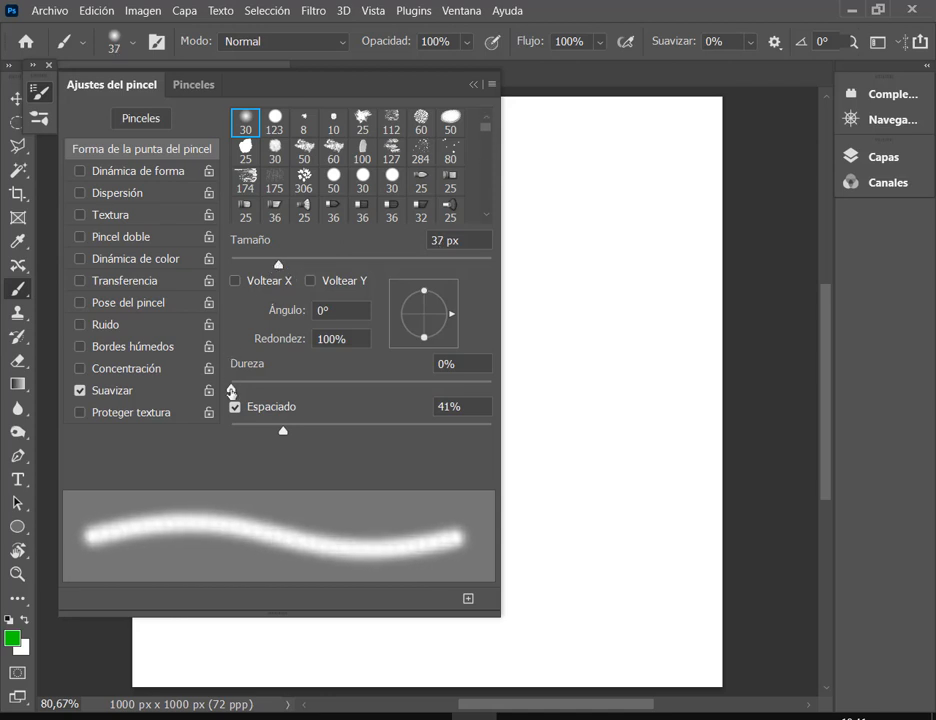
drag(458, 388, 493, 388)
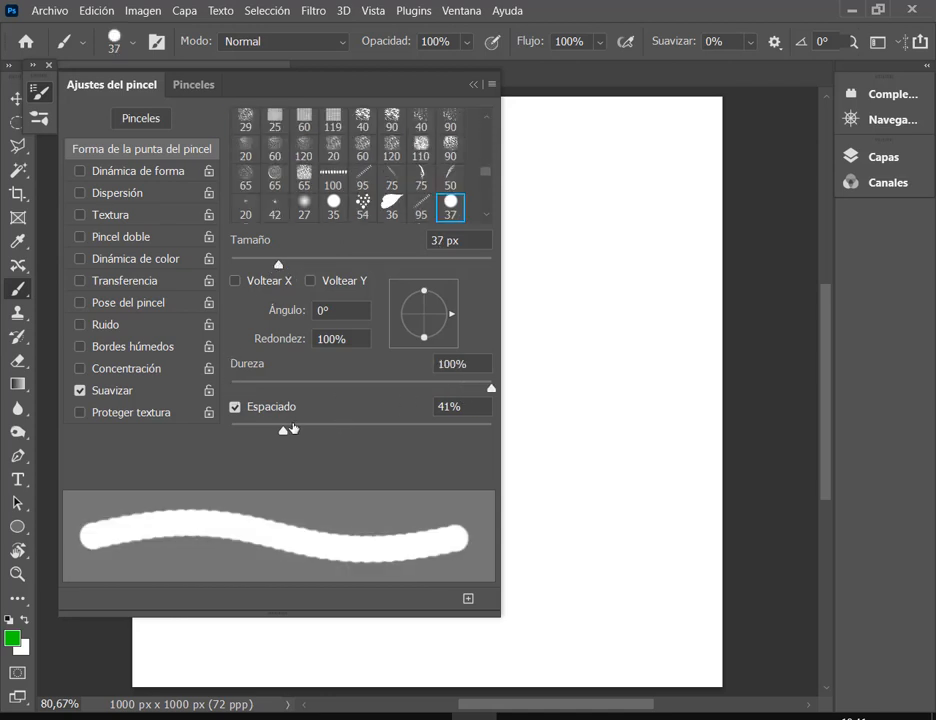
drag(283, 433, 275, 433)
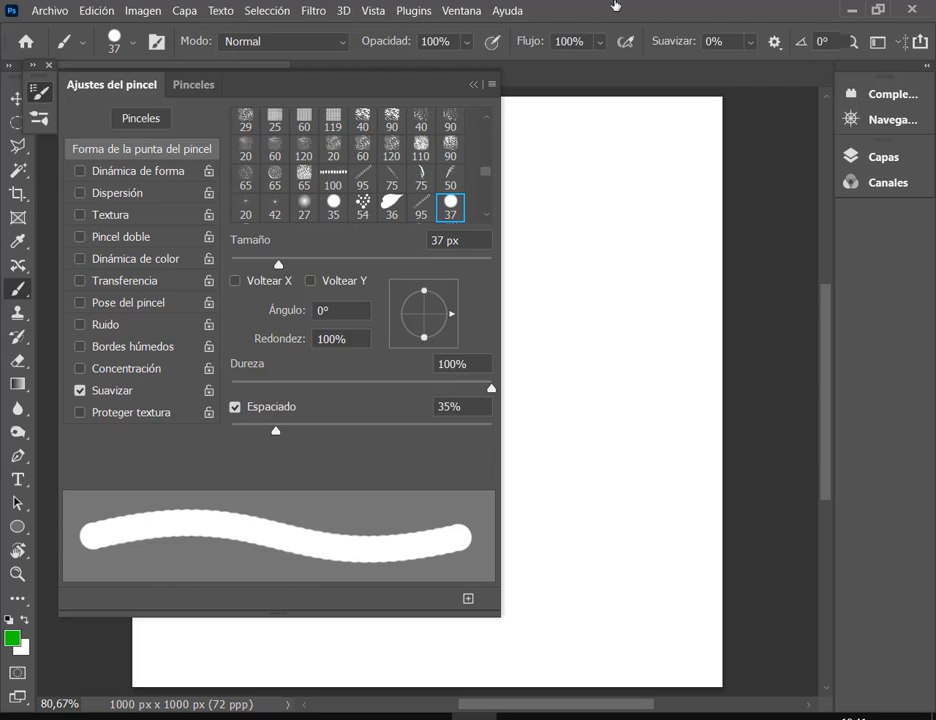
Paint a short diagonal green stroke near the canvas's upper-left corner and examine its scalloped edges up close.
click(45, 68)
drag(232, 196, 326, 284)
scroll(267, 205, up, 3)
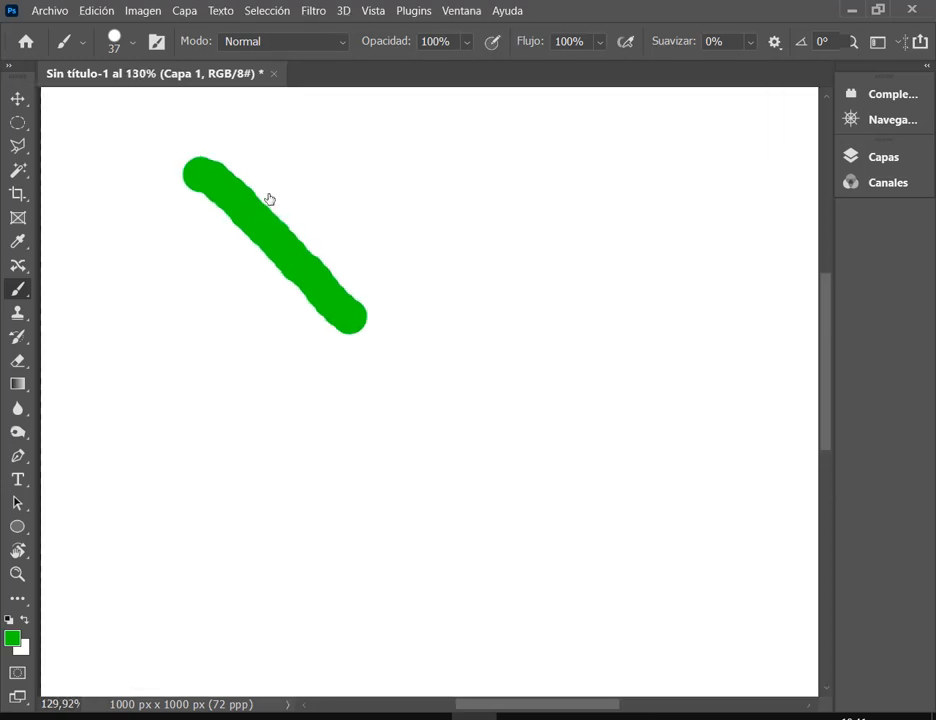
scroll(270, 200, up, 3)
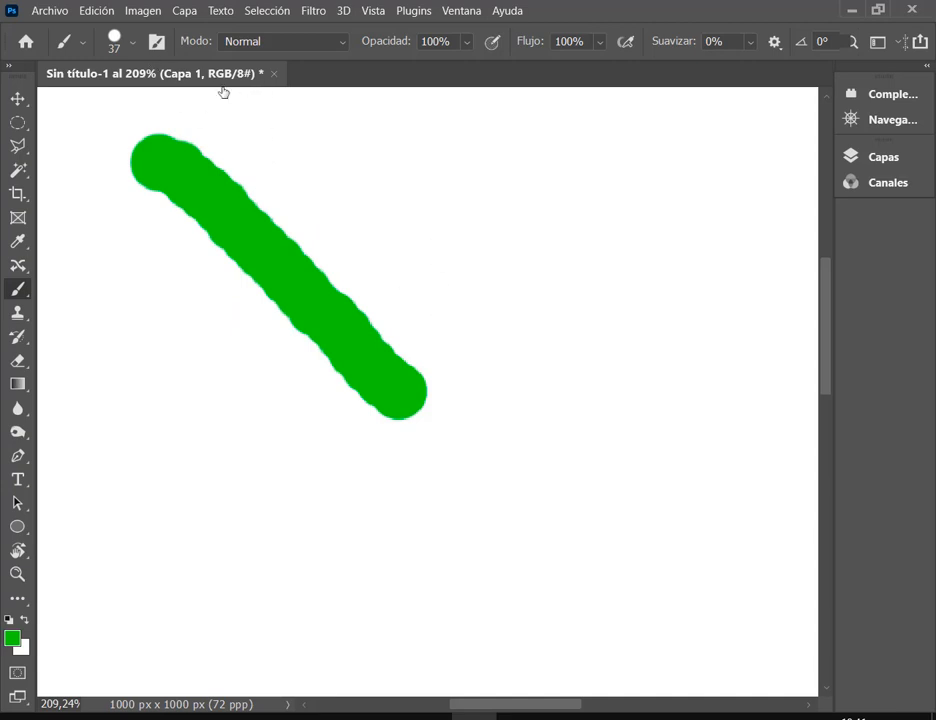
Lower the brush spacing to 1%, test it with a curved green stroke beside the first, and undo both strokes.
click(157, 41)
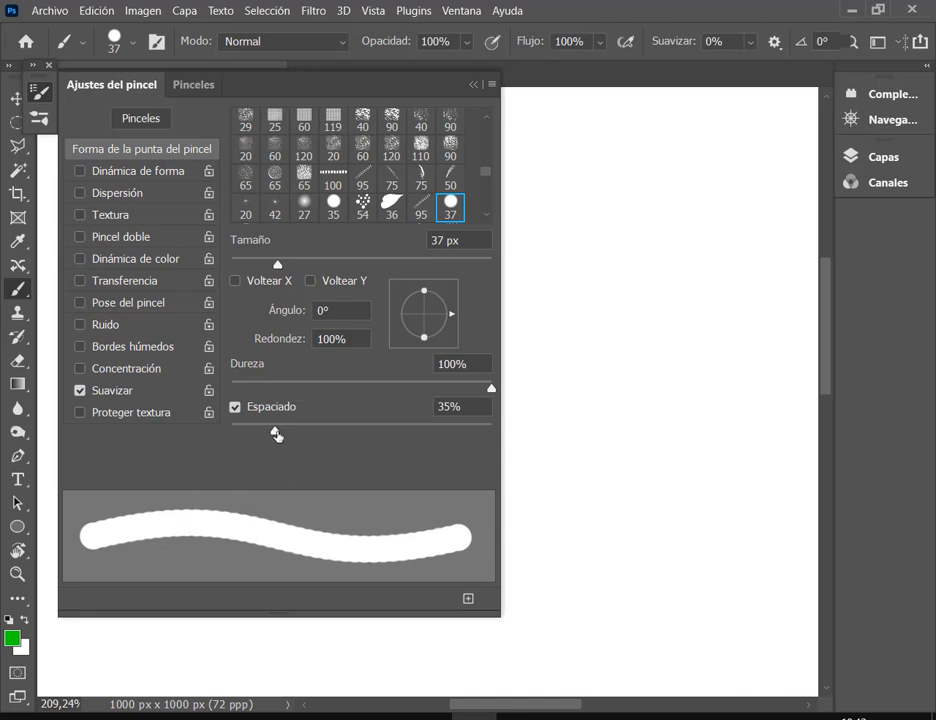
mouse_move(272, 434)
mouse_down()
mouse_move(261, 433)
mouse_move(307, 434)
mouse_up()
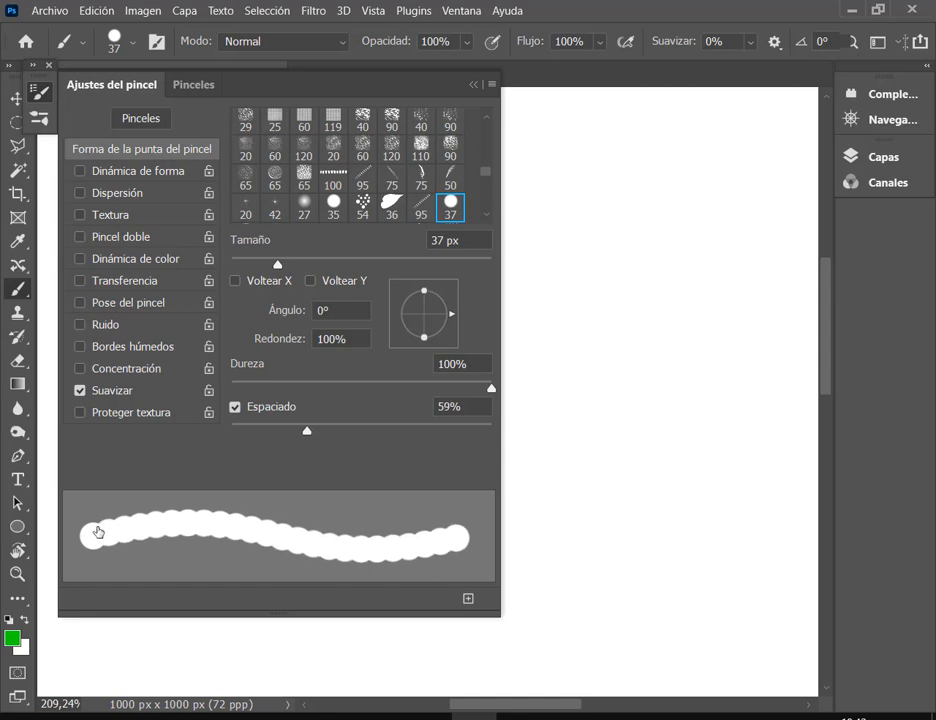
mouse_move(307, 434)
mouse_down()
mouse_move(343, 434)
mouse_move(205, 436)
mouse_up()
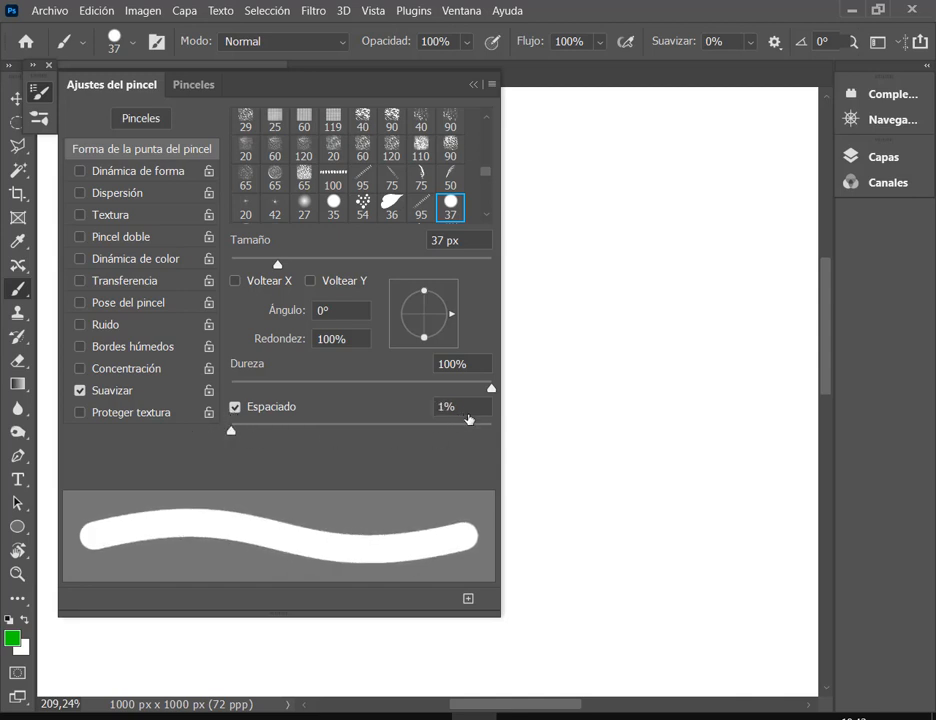
click(50, 65)
mouse_move(292, 136)
mouse_down()
mouse_move(409, 189)
mouse_move(470, 241)
mouse_move(538, 345)
mouse_up()
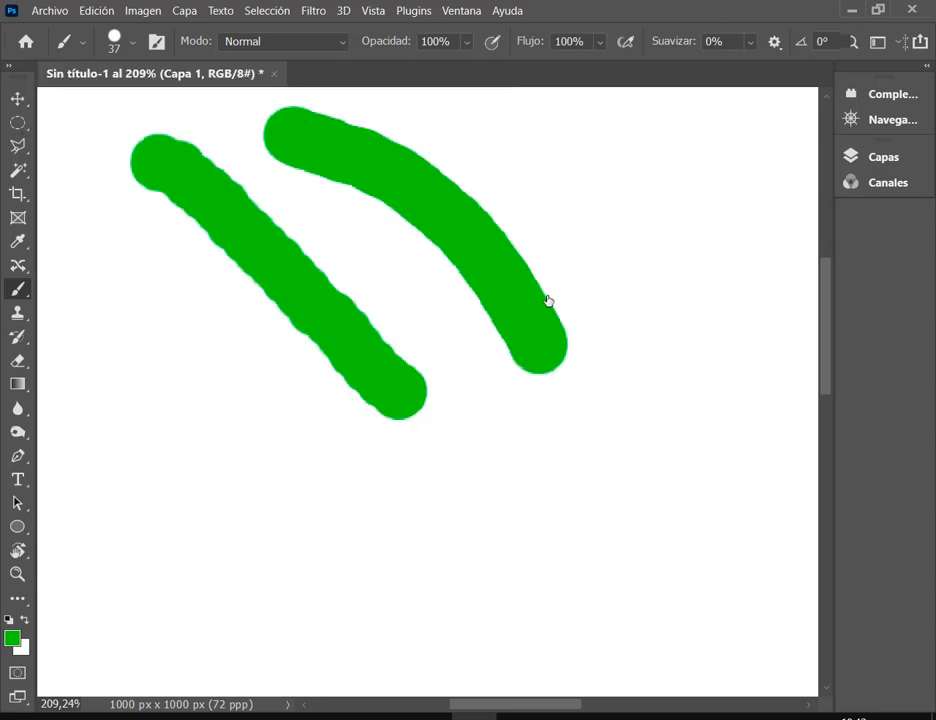
key(ctrl+z)
key(ctrl+z)
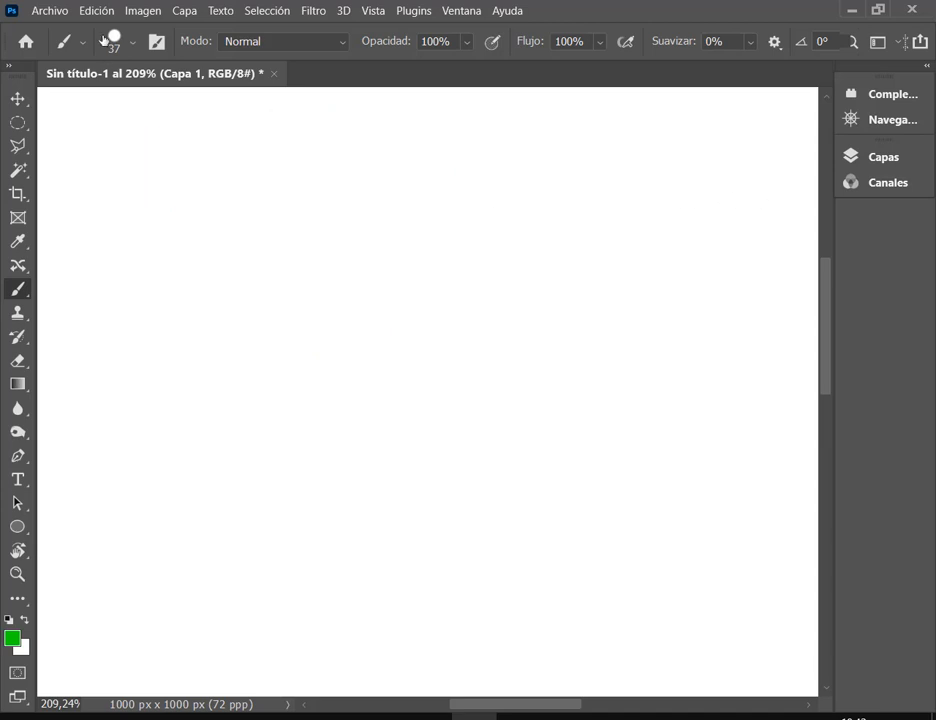
Set the hard round brush's spacing to 140% and its size to 30 px.
click(155, 42)
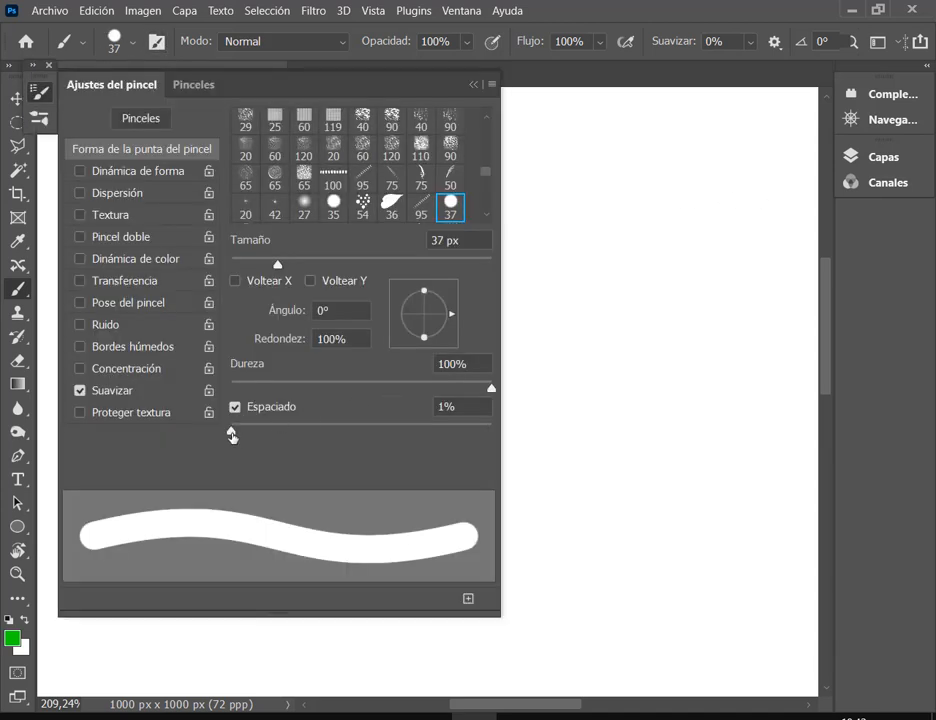
drag(232, 436, 388, 437)
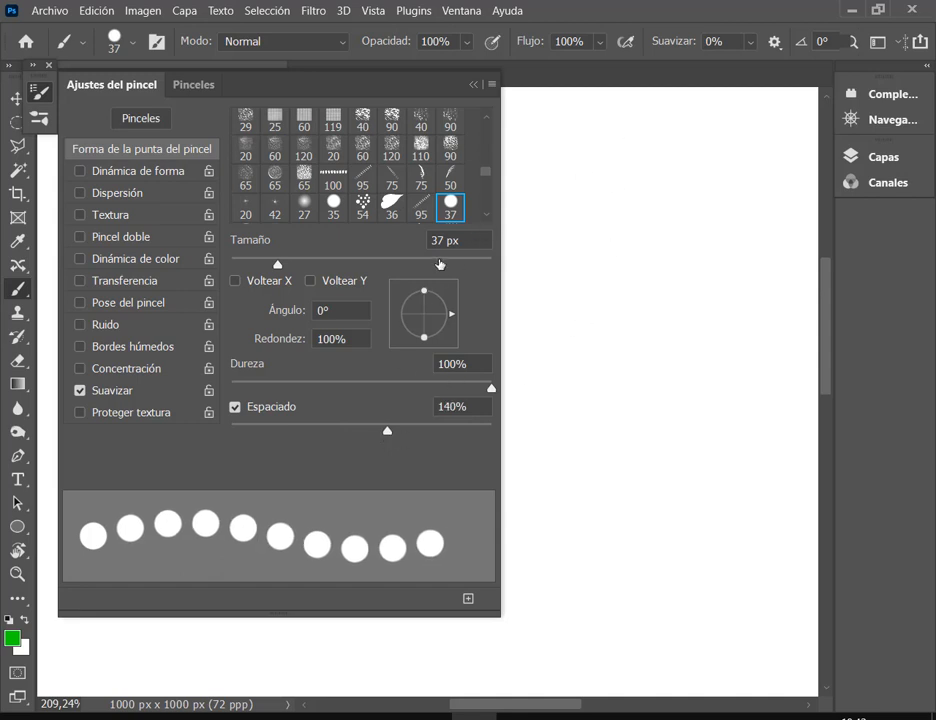
drag(280, 267, 268, 265)
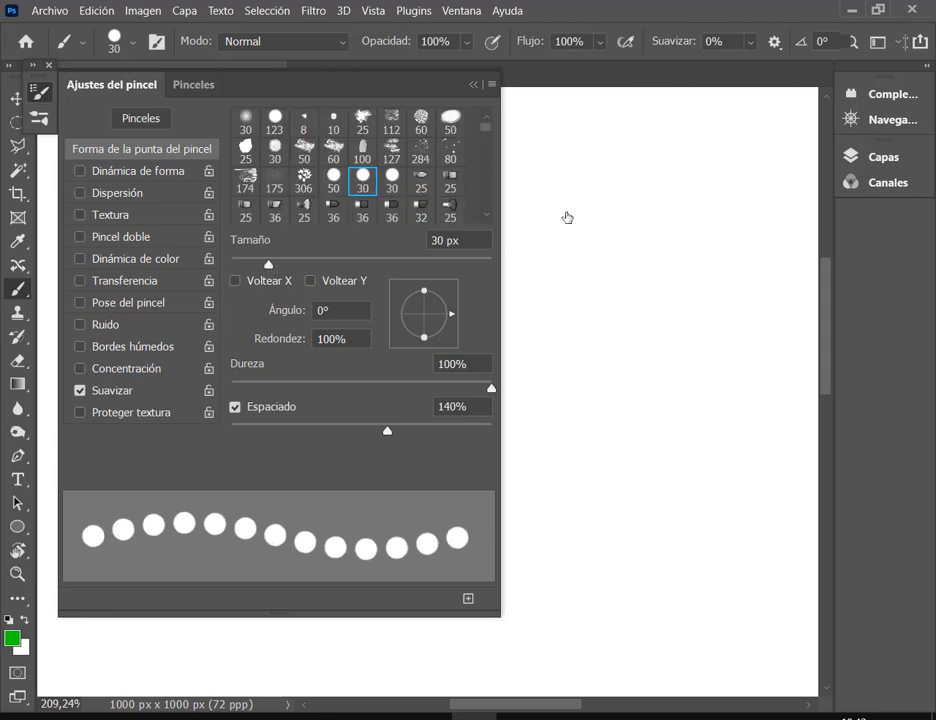
Test the 30 px brush with a column of separate green dots on the canvas and undo it.
click(577, 152)
click(577, 217)
click(577, 282)
click(577, 347)
click(583, 409)
click(594, 472)
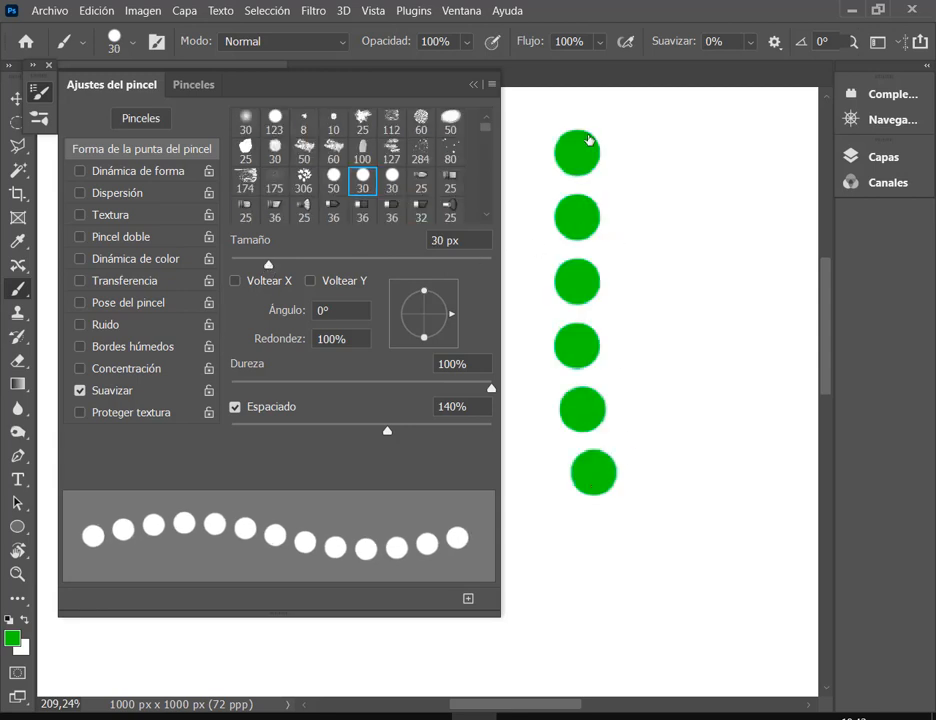
key(ctrl+z)
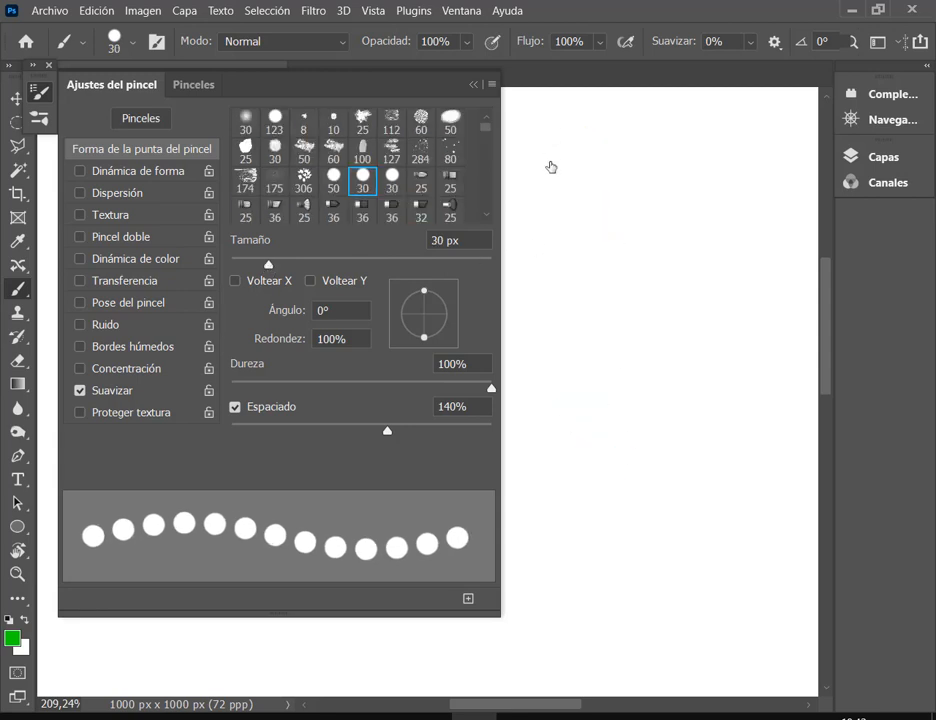
Reduce the brush to 14 px, paint a line of small green dots down the canvas and undo it.
alt+right_click(580, 154)
mouse_move(580, 154)
mouse_down()
mouse_move(546, 192)
mouse_move(548, 304)
mouse_move(624, 432)
mouse_up()
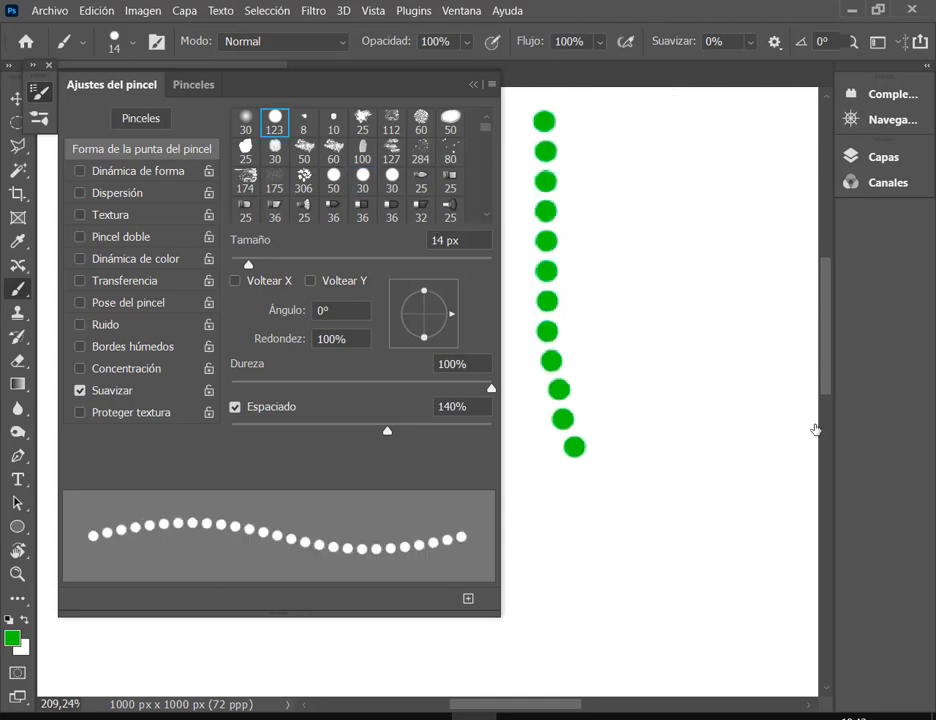
key(ctrl+z)
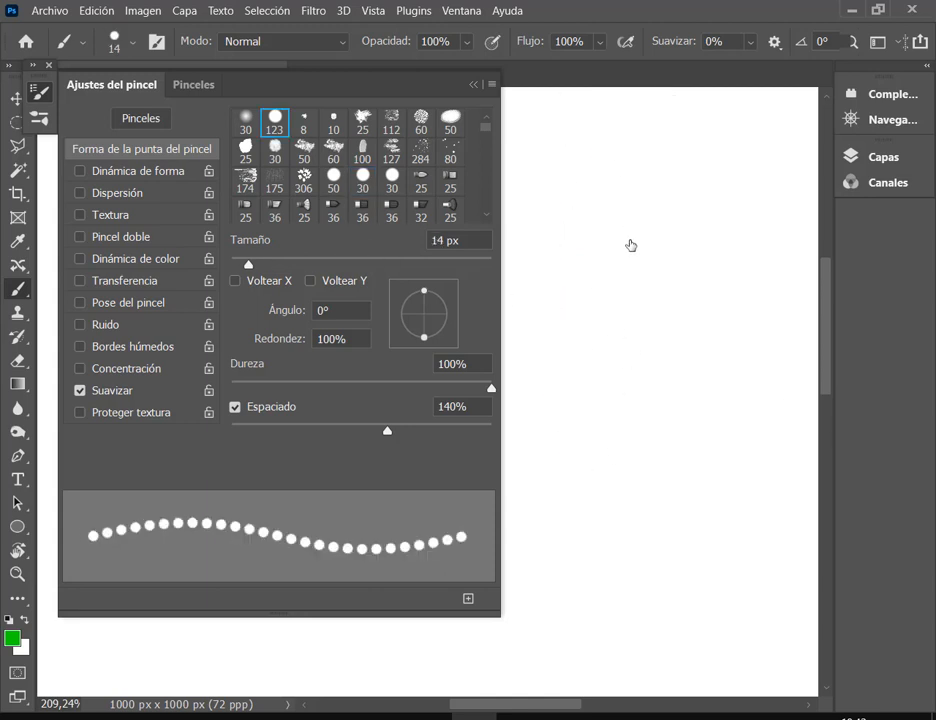
drag(60, 130, 224, 436)
drag(58, 135, 233, 164)
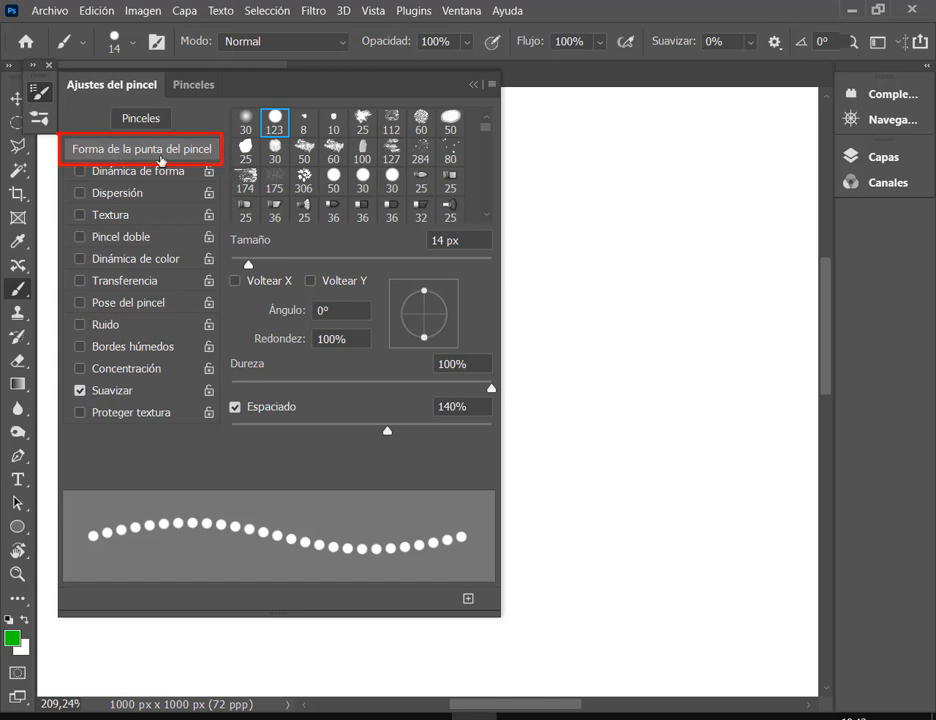
drag(69, 161, 206, 184)
Enable Dinámica de forma for the brush and set Variación del tamaño to 100%.
click(169, 174)
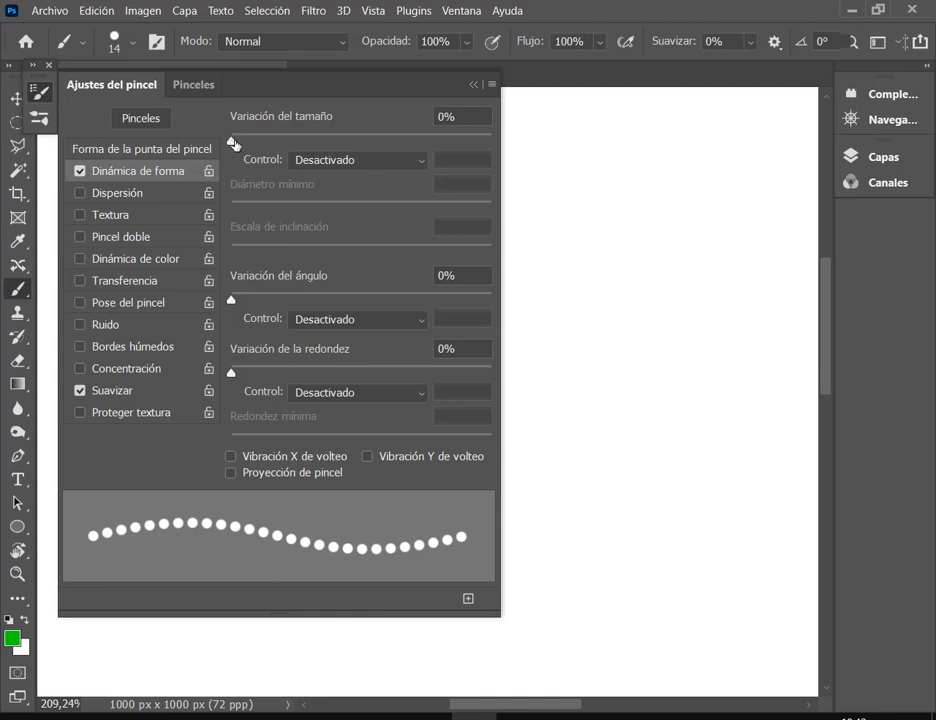
drag(232, 144, 520, 134)
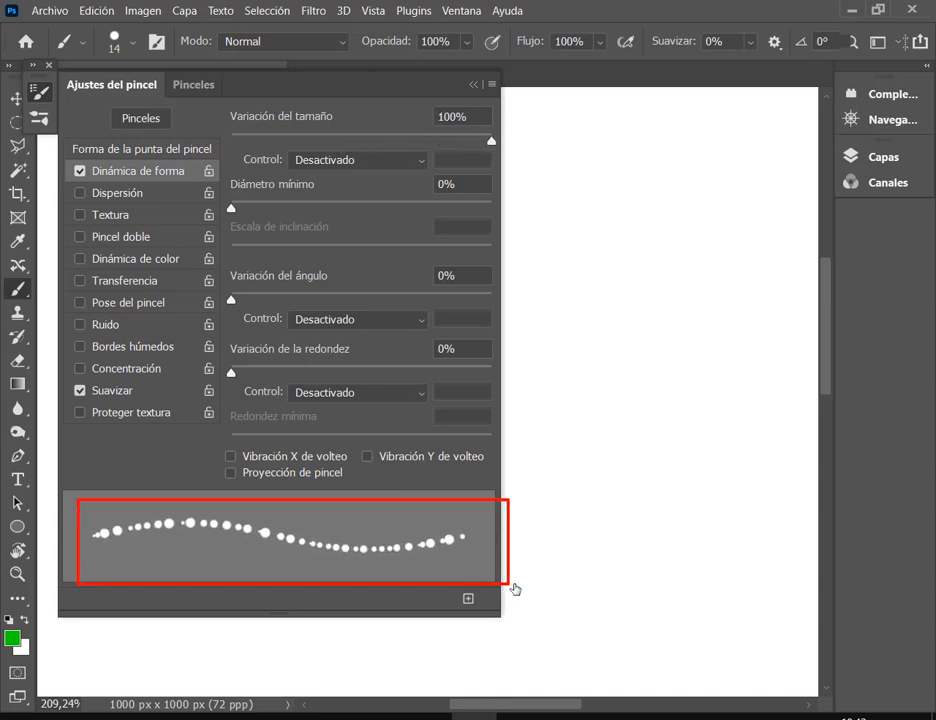
drag(514, 588, 473, 583)
drag(107, 474, 108, 516)
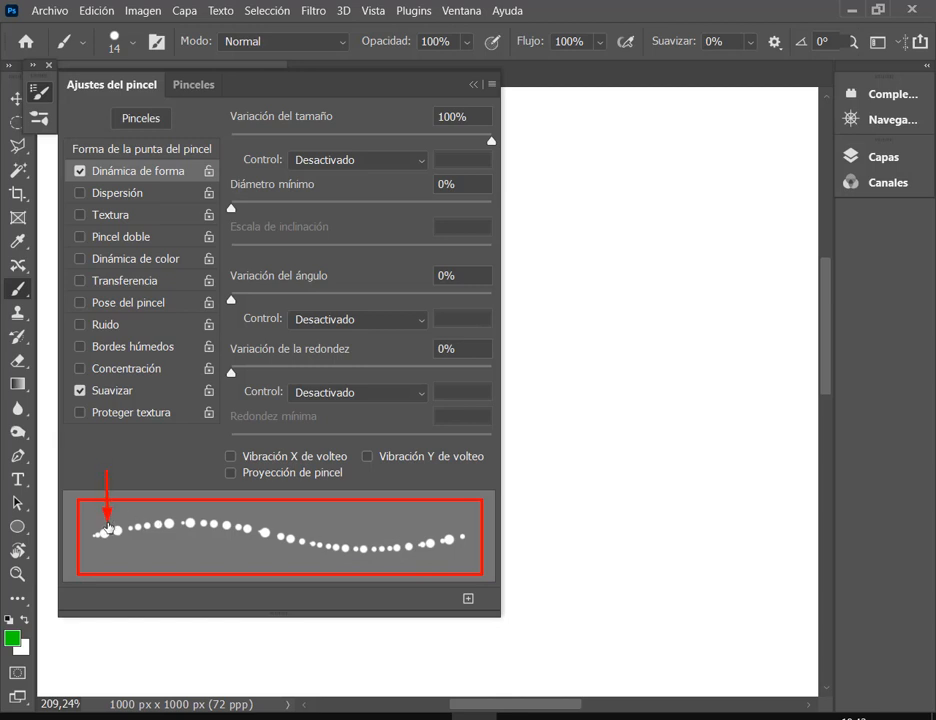
drag(163, 472, 163, 520)
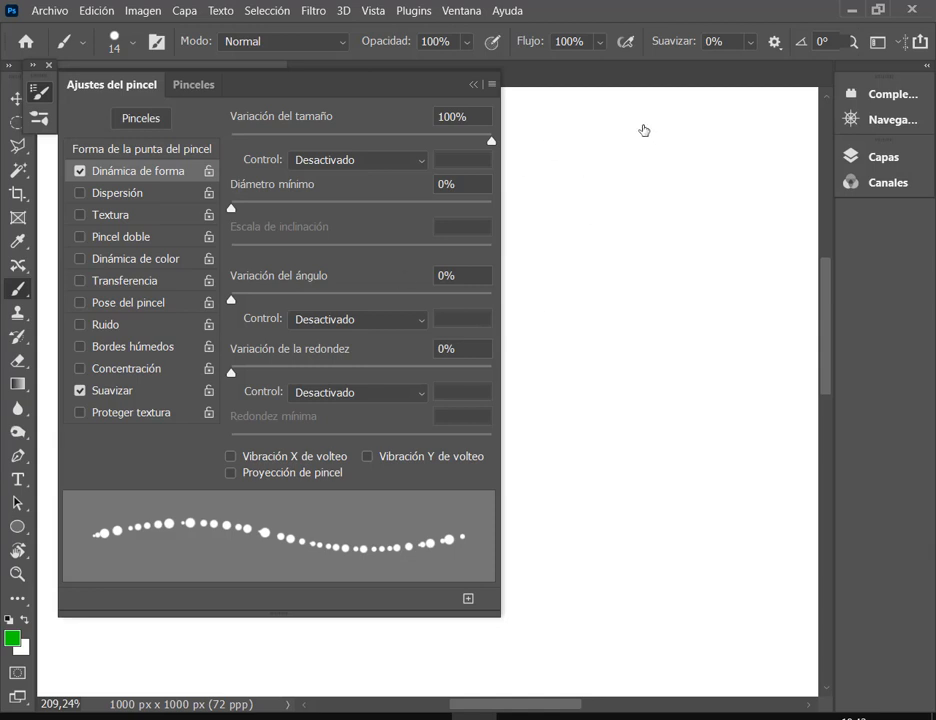
Test the size variation with winding green dot trails at 14 px and 41 px, undo both, and resize the brush to 28 px.
mouse_move(643, 130)
mouse_down()
mouse_move(639, 179)
mouse_move(595, 234)
mouse_move(585, 298)
mouse_move(613, 325)
mouse_move(652, 323)
mouse_move(715, 246)
mouse_move(748, 269)
mouse_move(744, 330)
mouse_move(712, 352)
mouse_move(722, 407)
mouse_move(689, 429)
mouse_move(637, 414)
mouse_move(624, 428)
mouse_move(622, 464)
mouse_move(601, 479)
mouse_move(601, 570)
mouse_move(603, 605)
mouse_up()
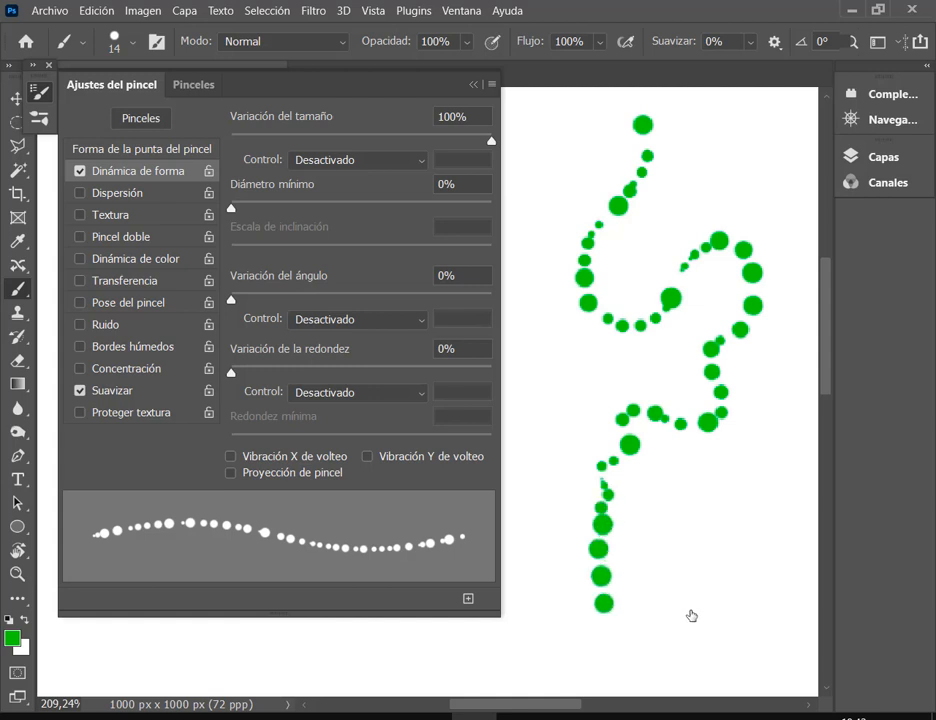
key(ctrl+z)
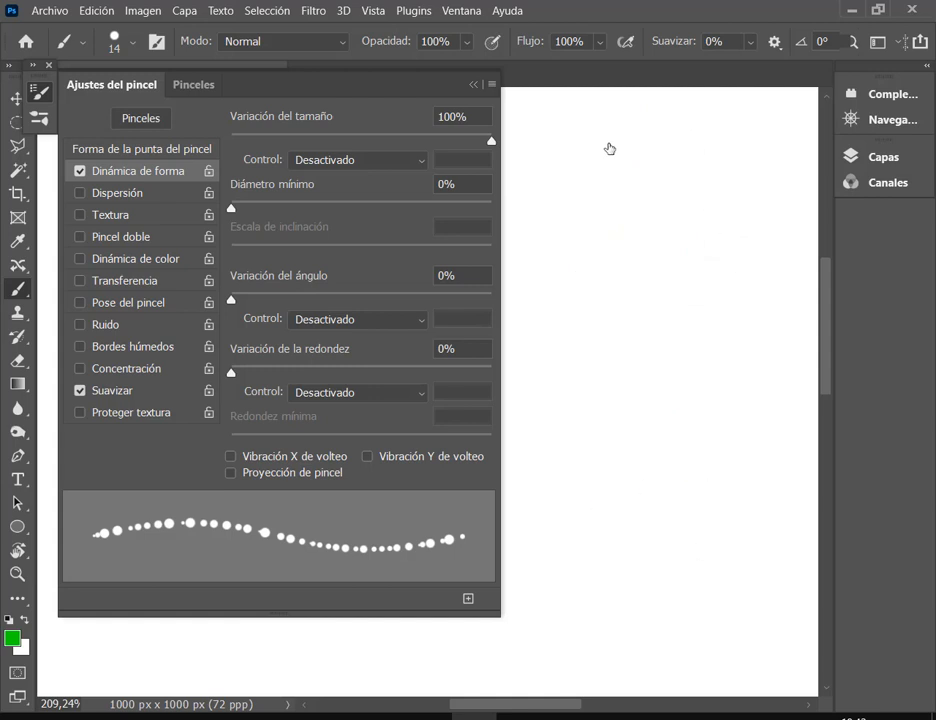
drag(584, 172, 621, 178)
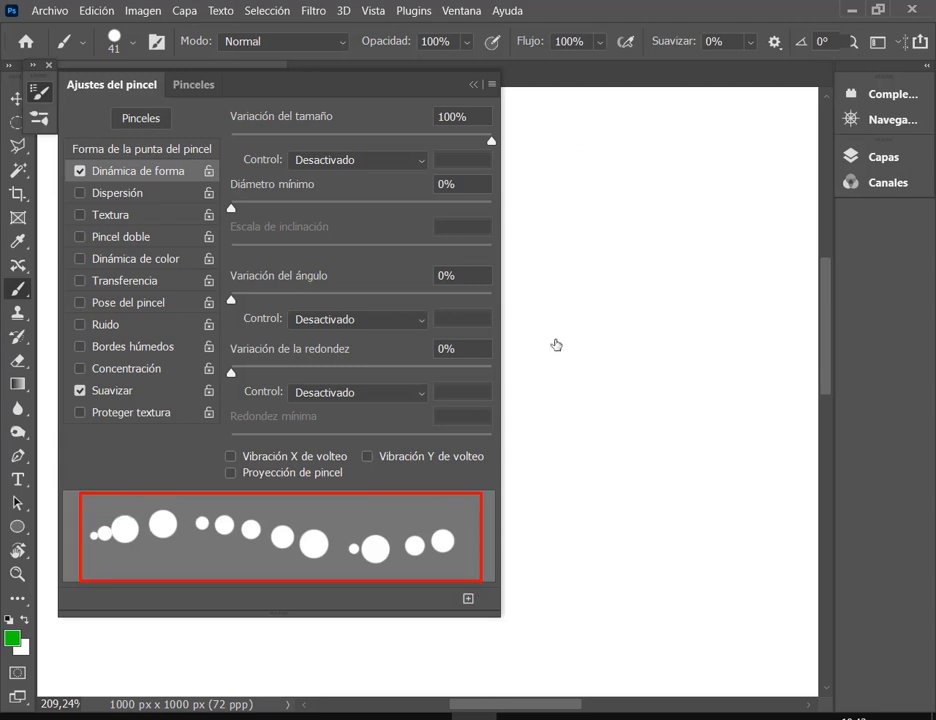
mouse_move(591, 128)
mouse_down()
mouse_move(596, 329)
mouse_move(622, 409)
mouse_move(610, 464)
mouse_move(560, 519)
mouse_move(589, 598)
mouse_move(705, 613)
mouse_move(748, 567)
mouse_move(742, 485)
mouse_move(725, 430)
mouse_move(800, 318)
mouse_move(787, 224)
mouse_move(640, 173)
mouse_move(610, 180)
mouse_move(673, 346)
mouse_move(671, 460)
mouse_move(644, 567)
mouse_move(766, 589)
mouse_up()
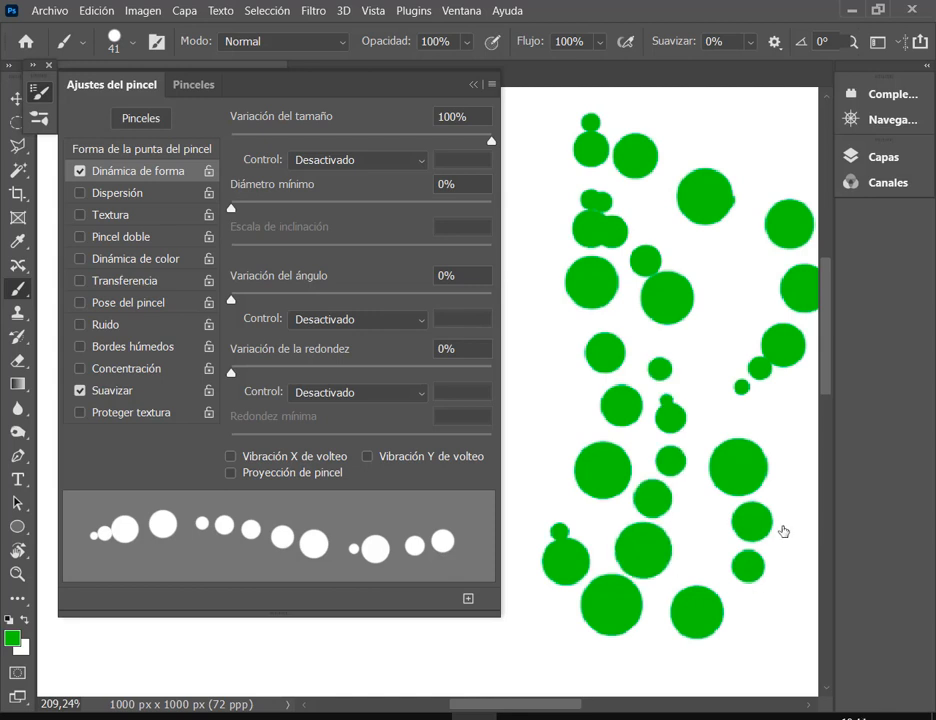
key(ctrl+z)
drag(625, 307, 610, 305)
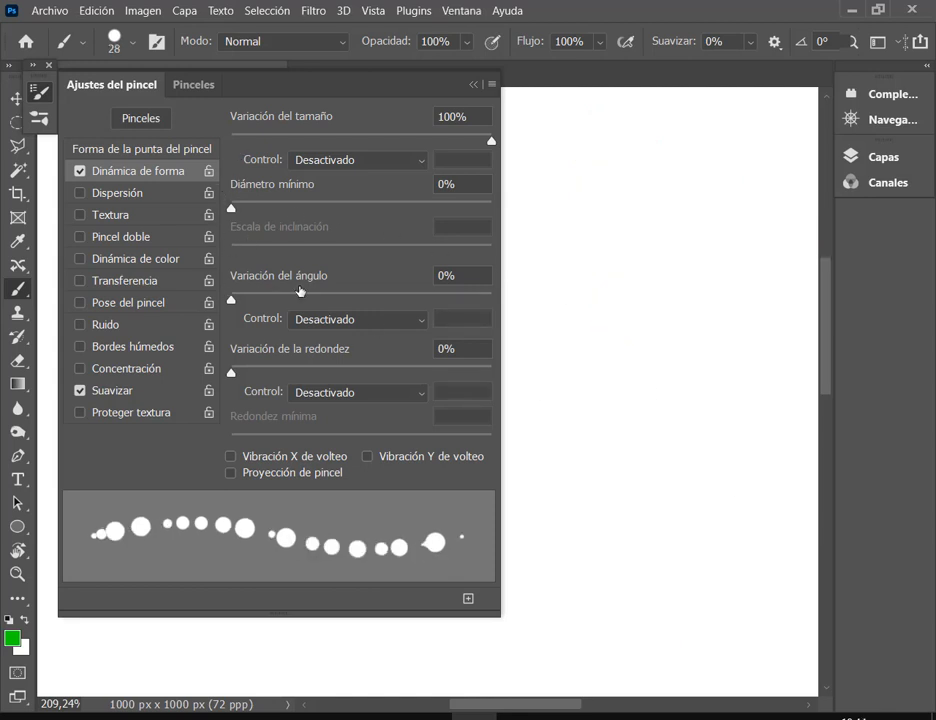
Flatten the brush tip into a horizontal ellipse with 46% roundness and set its size to 58 px.
click(123, 149)
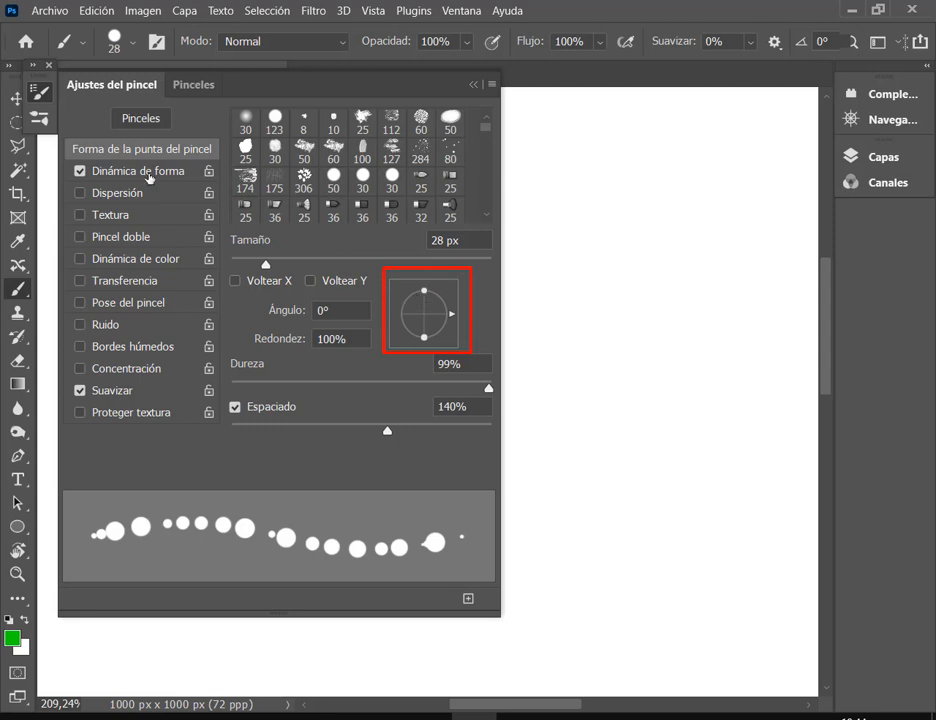
click(50, 66)
right_click(326, 236)
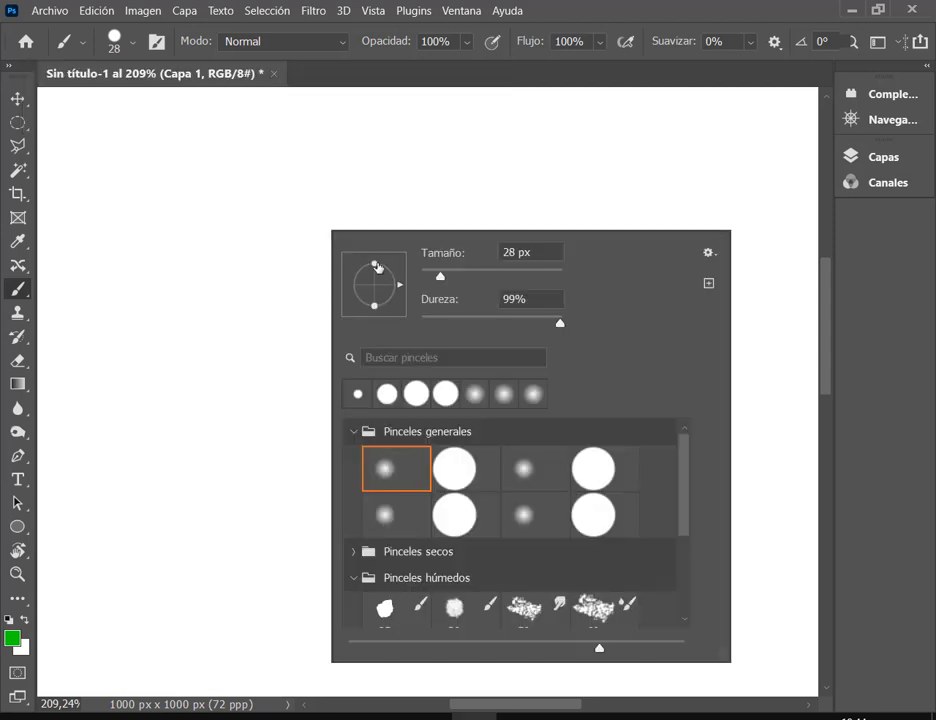
mouse_move(185, 232)
mouse_down()
mouse_move(221, 233)
mouse_move(228, 262)
mouse_up()
right_click(182, 217)
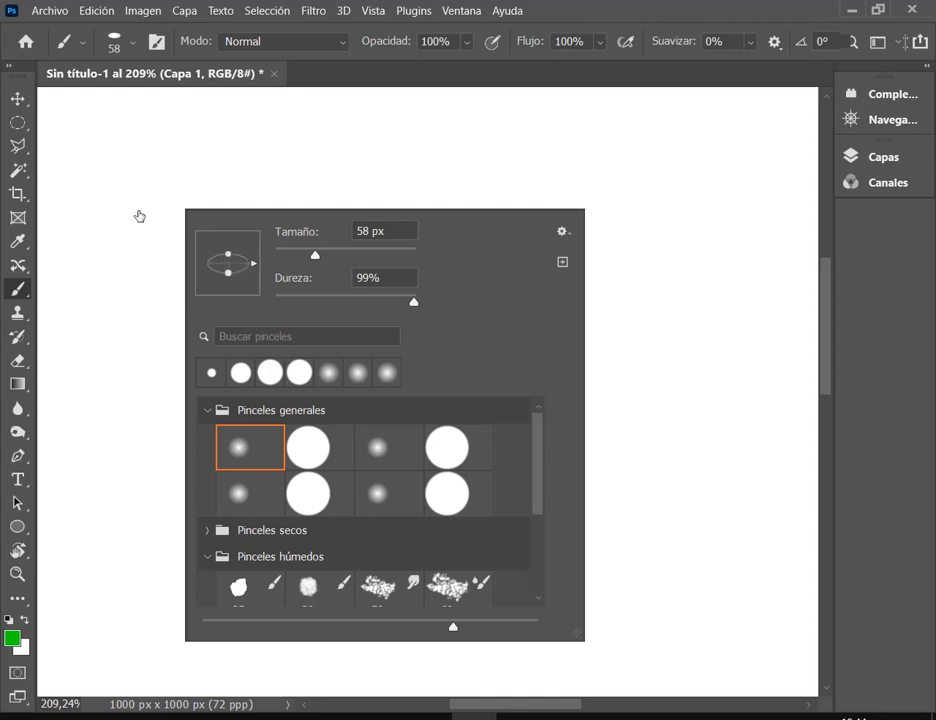
Test the flattened tip with green elliptical dabs down the canvas and undo them.
click(151, 185)
click(151, 215)
drag(157, 256, 185, 474)
key(ctrl+z)
Set Variación del ángulo to 100% in the elliptical brush's Dinámica de forma settings.
click(154, 41)
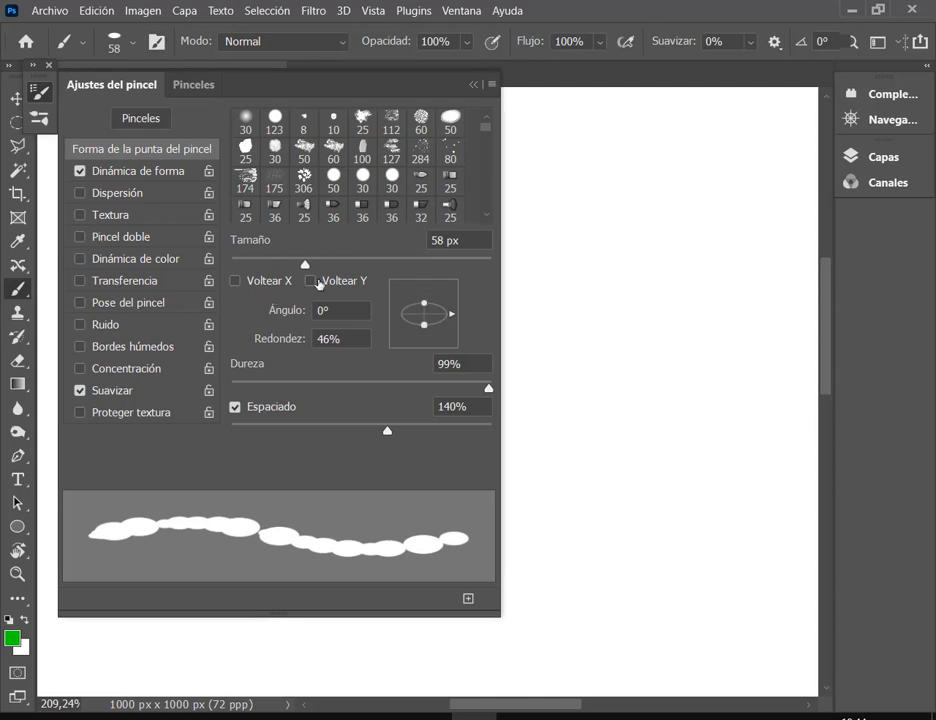
click(140, 171)
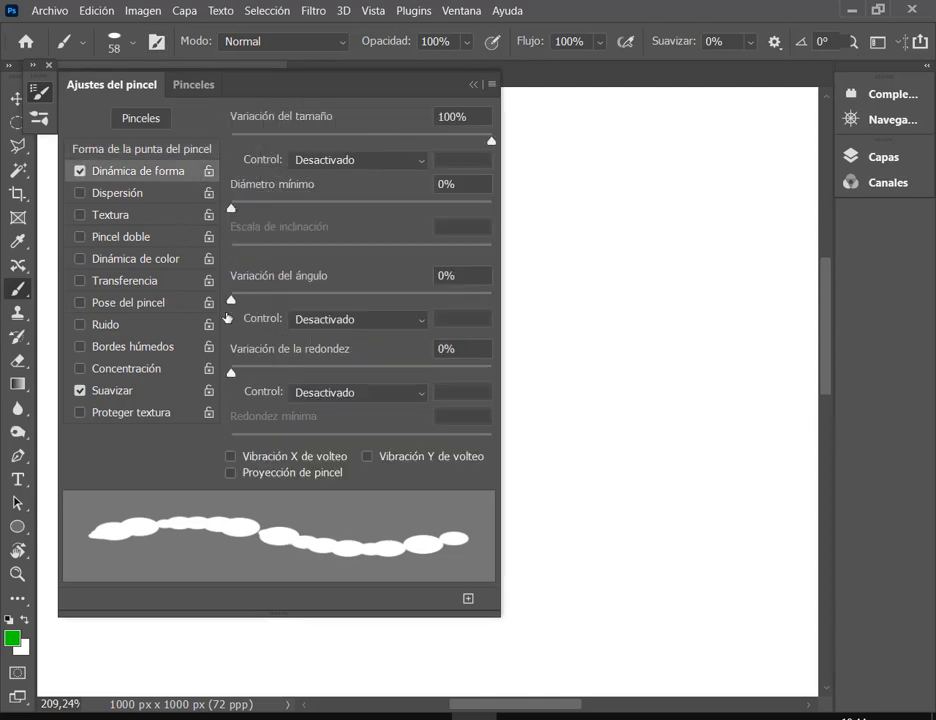
drag(232, 303, 506, 292)
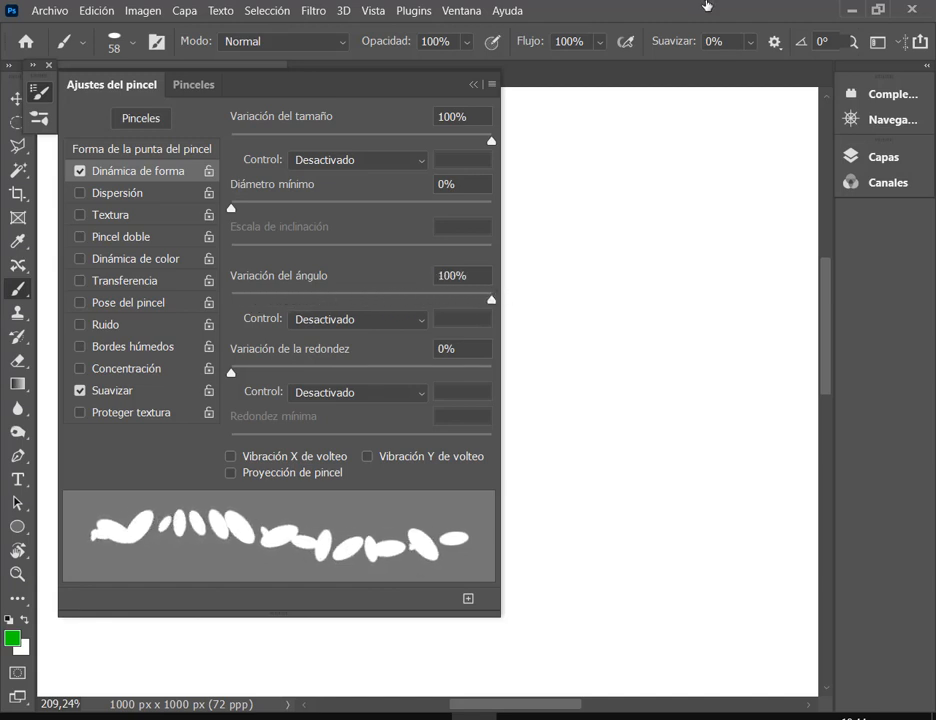
Test the 100% angle variation with winding trails of green ellipses on both sides of the canvas and undo the strokes.
mouse_move(662, 203)
mouse_down()
mouse_move(644, 243)
mouse_move(545, 293)
mouse_up()
mouse_move(561, 348)
mouse_down()
mouse_move(650, 476)
mouse_move(629, 523)
mouse_move(556, 558)
mouse_move(629, 642)
mouse_move(726, 638)
mouse_move(756, 574)
mouse_move(766, 456)
mouse_move(746, 393)
mouse_move(668, 336)
mouse_move(744, 258)
mouse_move(792, 177)
mouse_move(724, 148)
mouse_move(728, 118)
mouse_up()
click(49, 67)
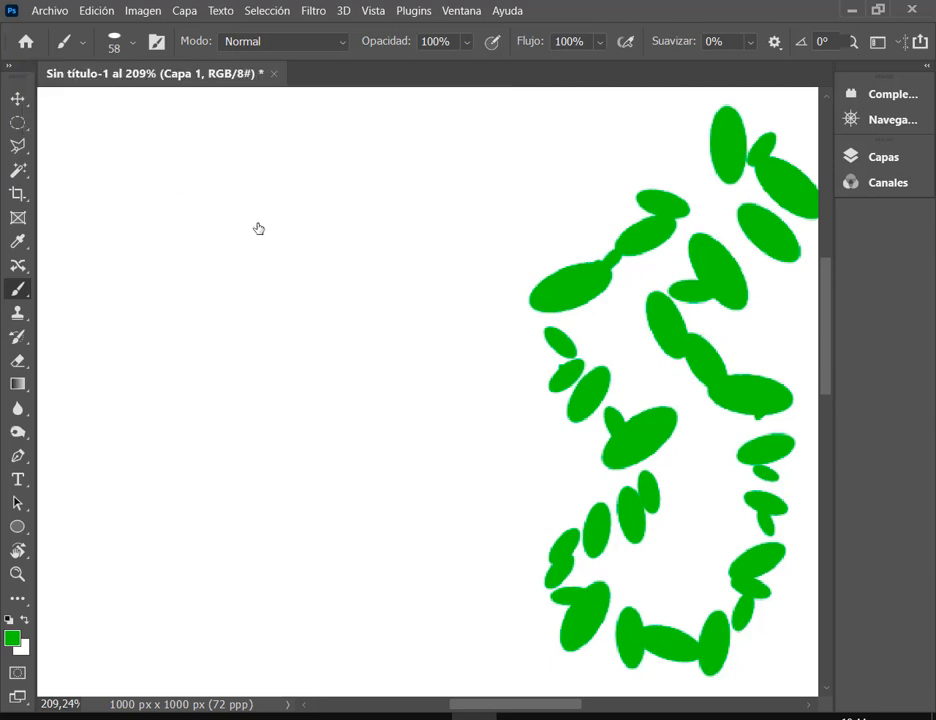
mouse_move(213, 148)
mouse_down()
mouse_move(182, 190)
mouse_move(139, 306)
mouse_move(118, 515)
mouse_move(240, 551)
mouse_move(297, 487)
mouse_move(267, 361)
mouse_move(346, 270)
mouse_move(427, 248)
mouse_move(429, 318)
mouse_move(397, 447)
mouse_move(409, 533)
mouse_move(460, 608)
mouse_up()
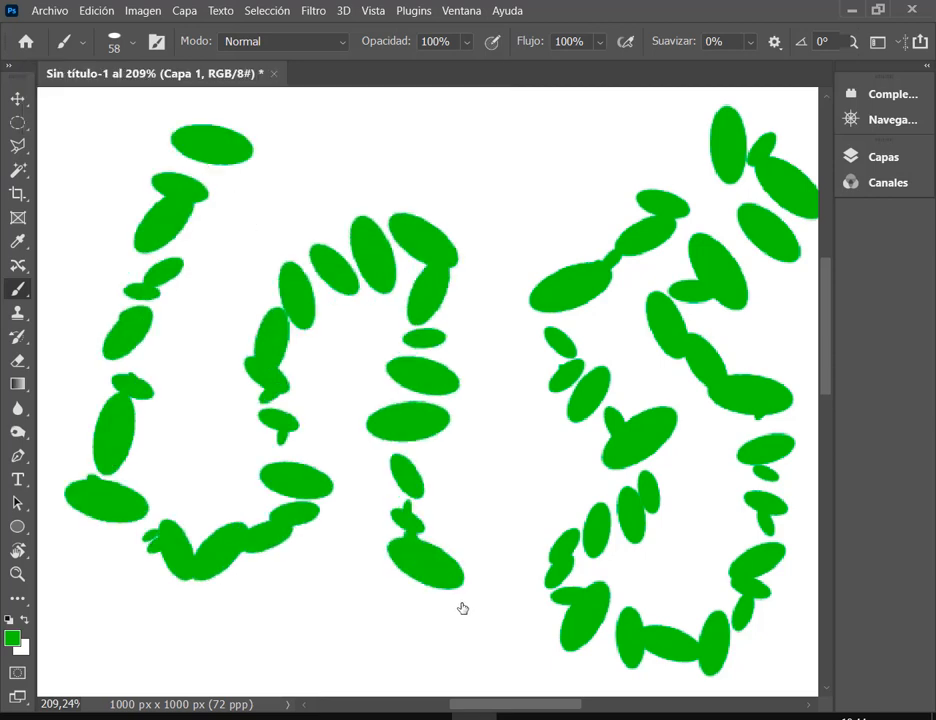
key(ctrl+z)
key(ctrl+z)
key(ctrl+z)
key(ctrl+z)
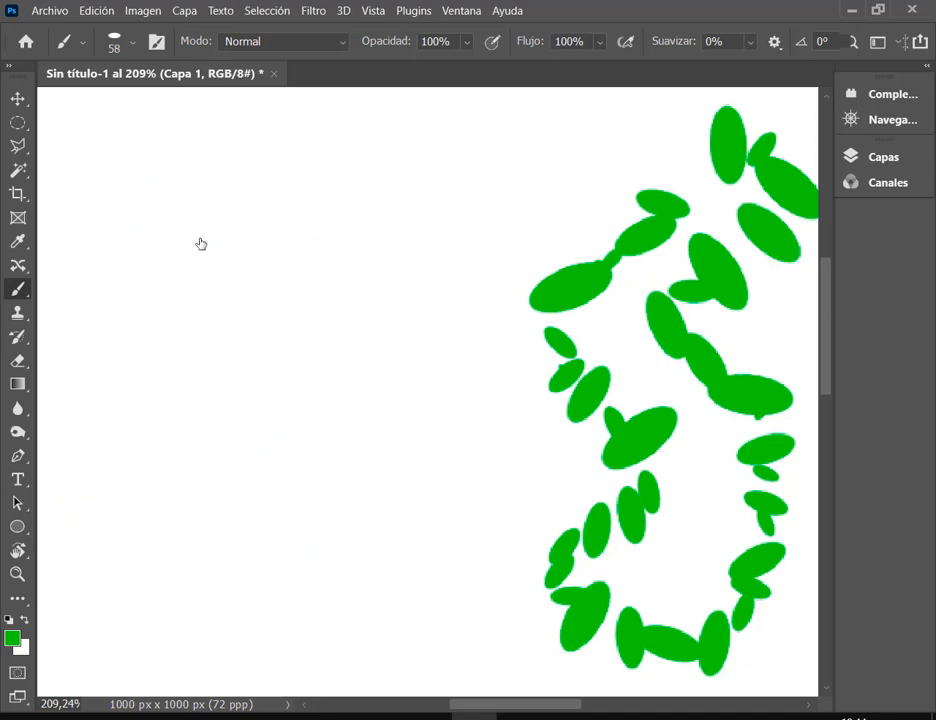
Restore the 58 px brush tip to a full circle, test it with green dabs and a trail, and undo them.
right_click(293, 201)
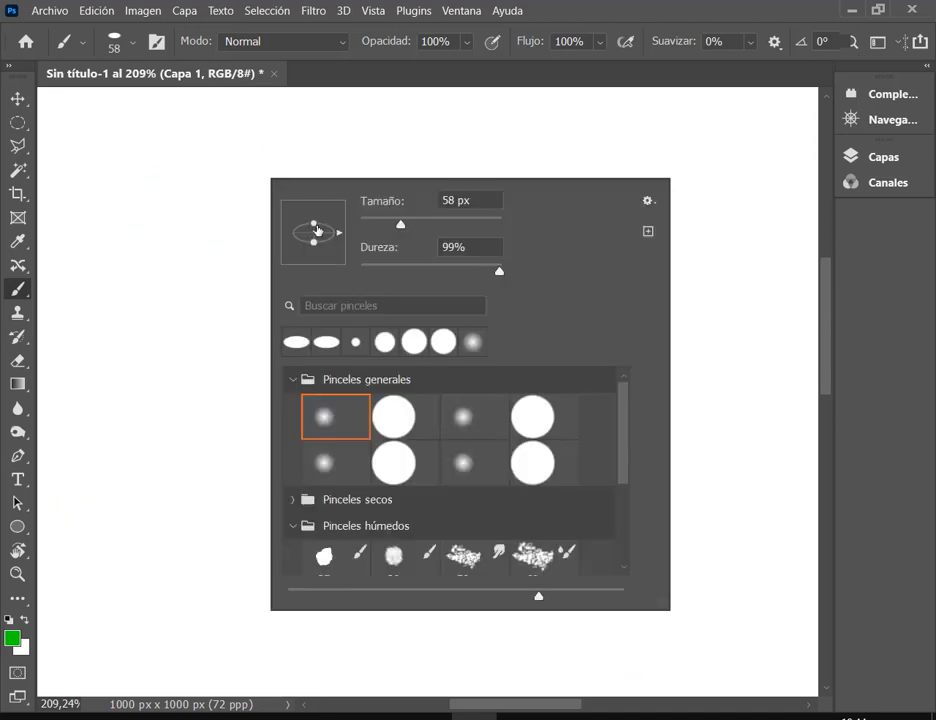
drag(316, 227, 320, 203)
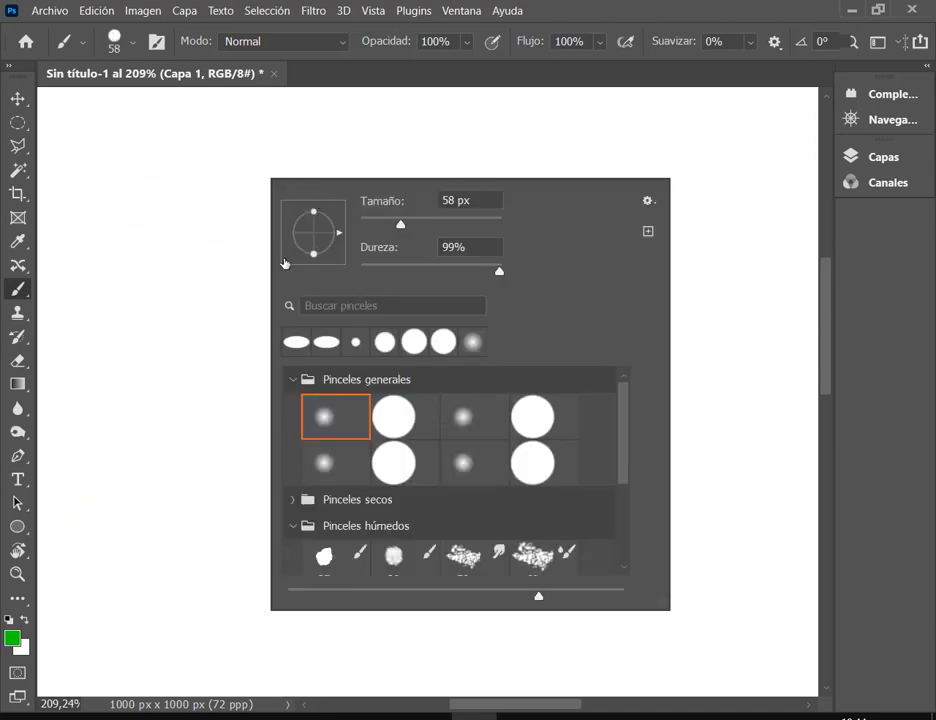
click(158, 172)
click(181, 195)
click(164, 247)
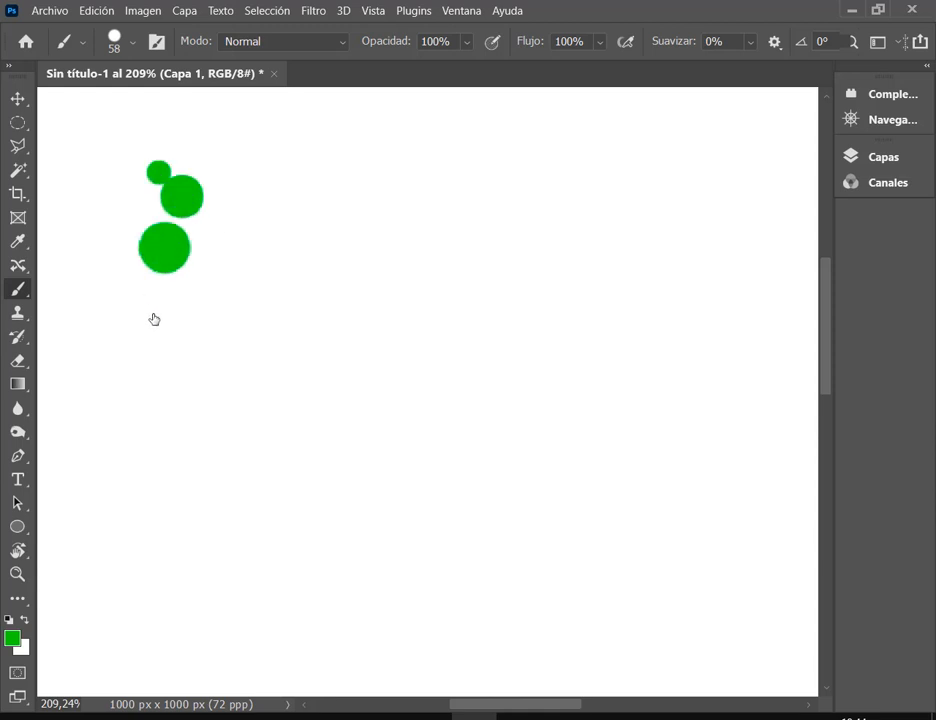
click(143, 305)
click(198, 330)
click(141, 395)
mouse_move(183, 440)
mouse_down()
mouse_move(357, 507)
mouse_move(303, 288)
mouse_move(463, 212)
mouse_move(512, 261)
mouse_up()
key(ctrl+z)
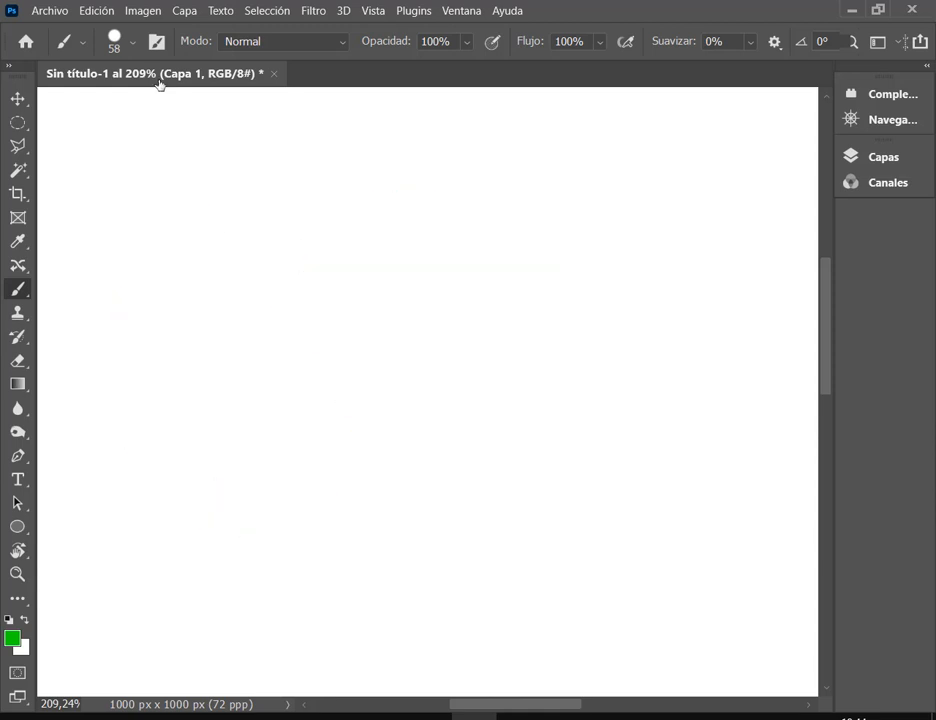
Set Variación del ángulo to 0% in the round brush's Dinámica de forma settings.
click(157, 41)
drag(343, 299, 189, 299)
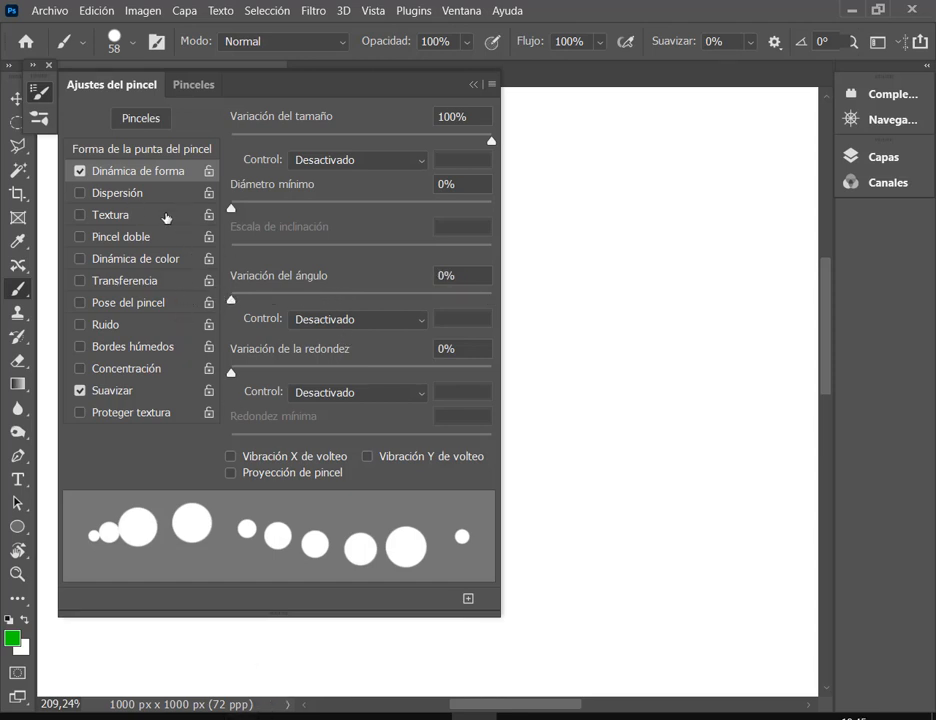
Switch to the Google Meet call to read the chat messages and return to Photoshop.
click(98, 626)
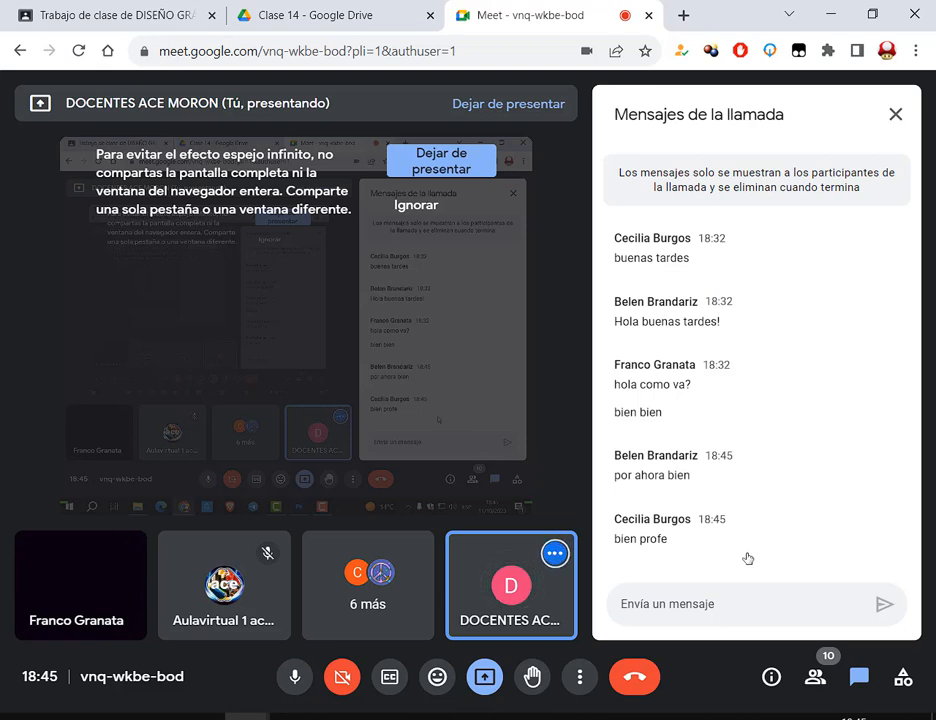
click(474, 717)
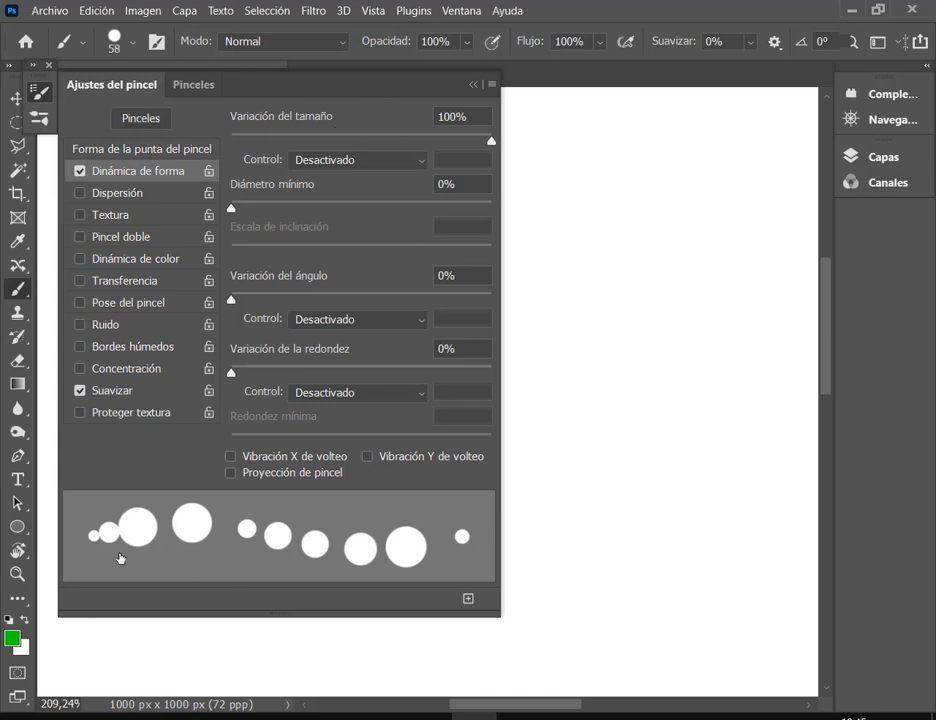
Enable Dispersión for the brush, test it at 0% with a straight vertical stroke at 58 px, and undo it.
mouse_move(489, 143)
mouse_down()
mouse_move(283, 146)
mouse_move(505, 143)
mouse_up()
click(119, 195)
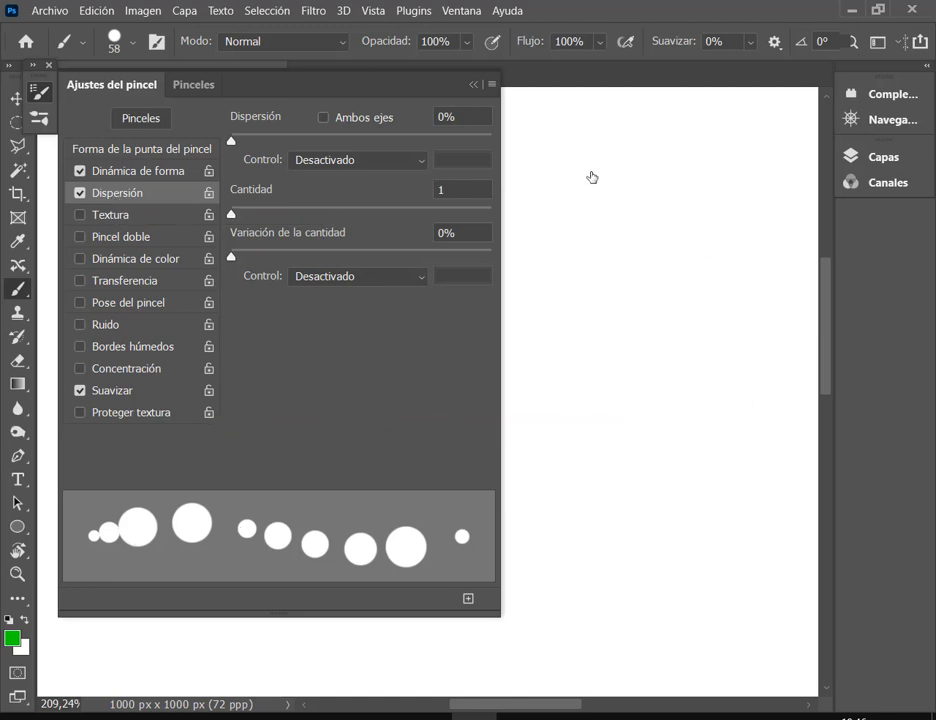
drag(628, 141, 633, 545)
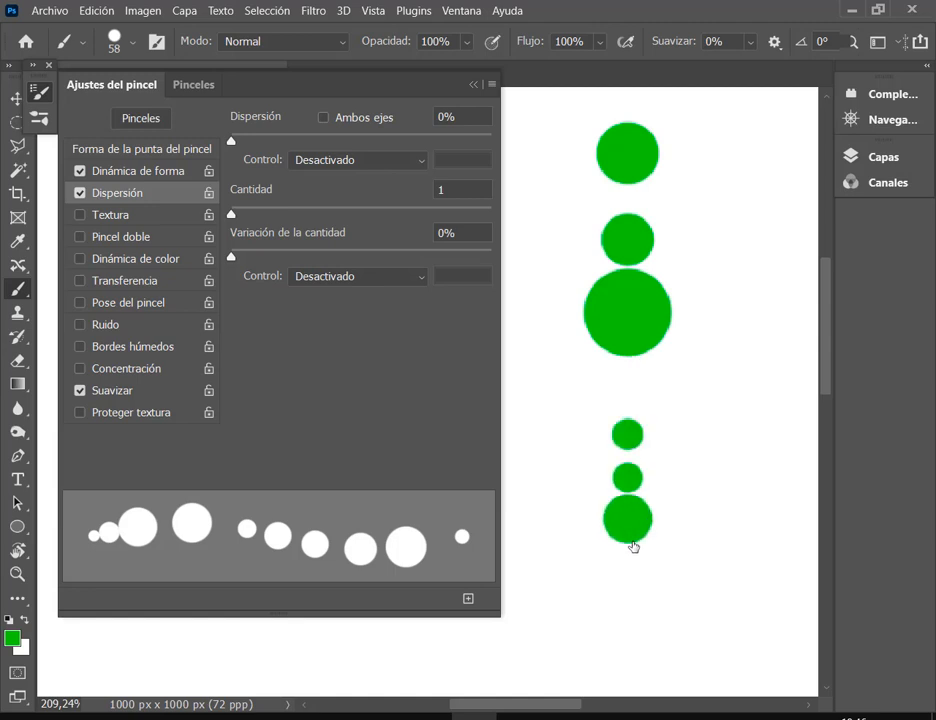
key(ctrl+z)
Reduce the brush size to 18 px, test it with a long vertical trail of dots, and undo the stroke.
alt+right_click(638, 167)
drag(629, 167, 598, 169)
mouse_move(636, 134)
mouse_down()
mouse_move(634, 466)
mouse_move(640, 640)
mouse_up()
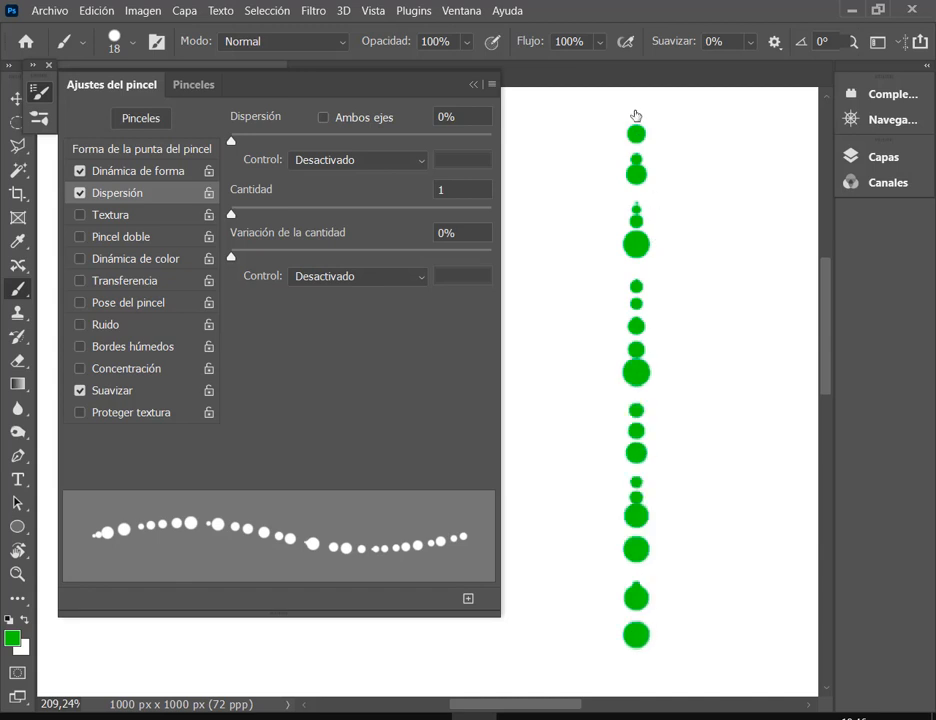
key(ctrl+z)
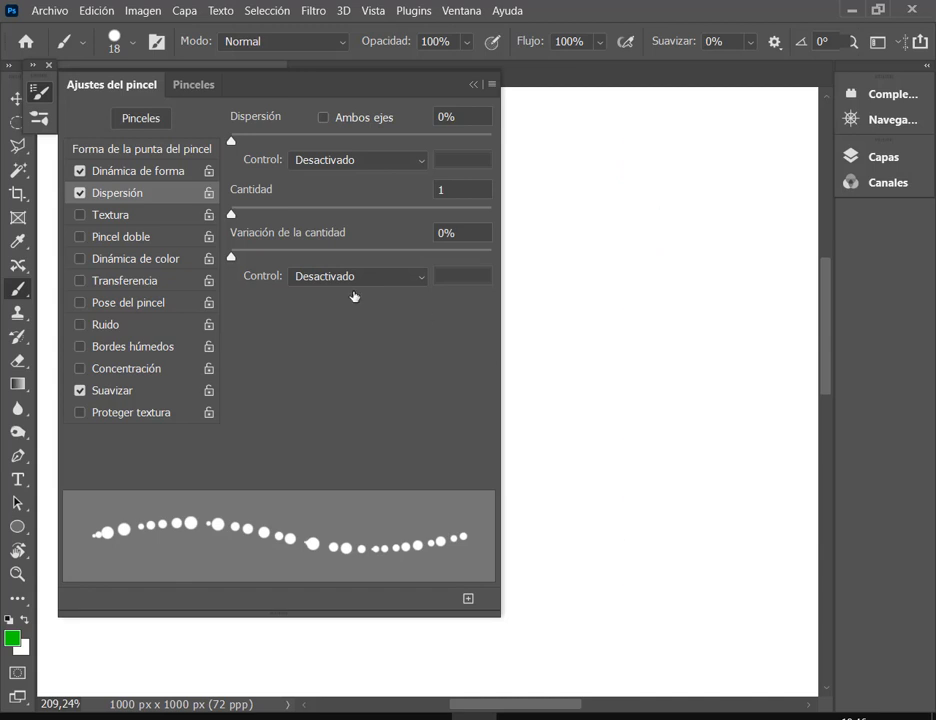
Turn off Dinámica de forma with Dispersión still enabled, test uniform dots down the canvas, and undo them.
click(148, 171)
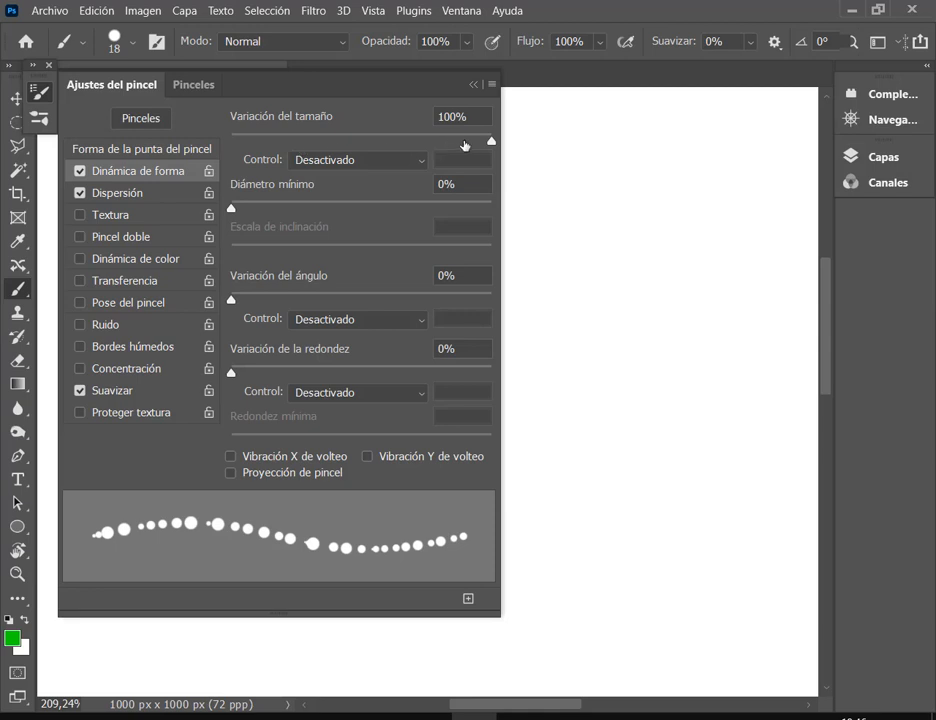
click(100, 190)
click(79, 171)
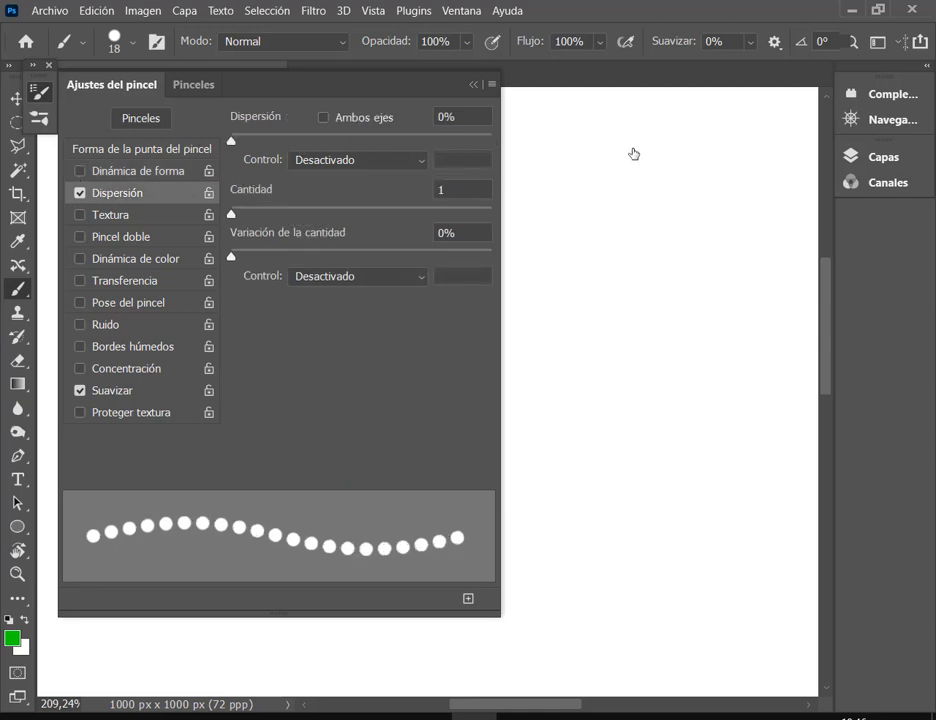
drag(633, 150, 631, 378)
drag(649, 476, 654, 568)
key(ctrl+z)
Compare the stroke preview with Dinámica de forma on and off, leave it off, and return to the Dispersión settings.
click(79, 172)
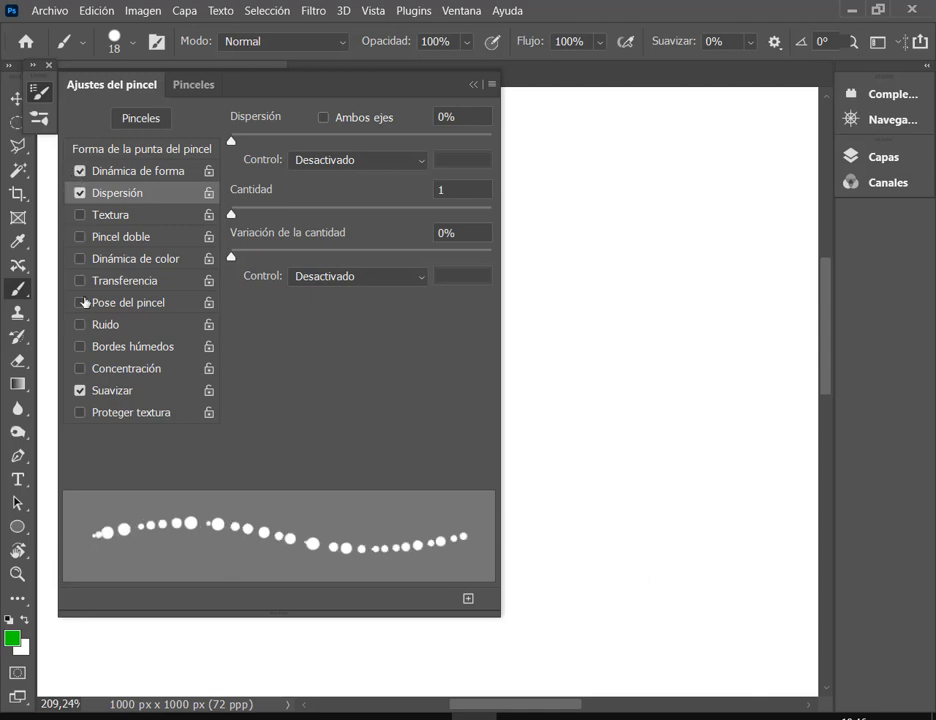
click(80, 171)
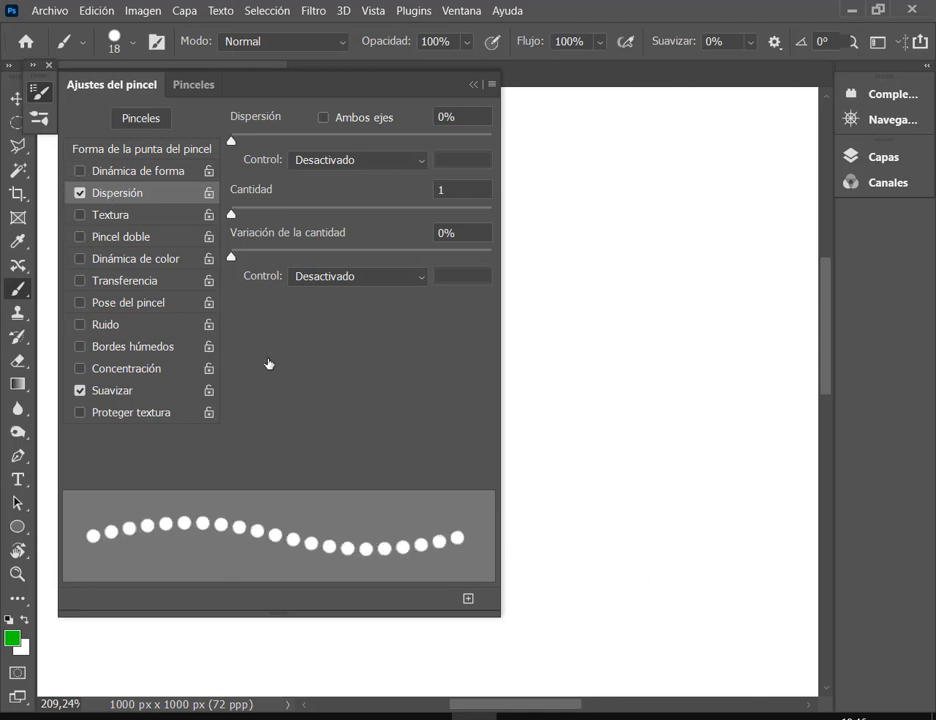
click(108, 171)
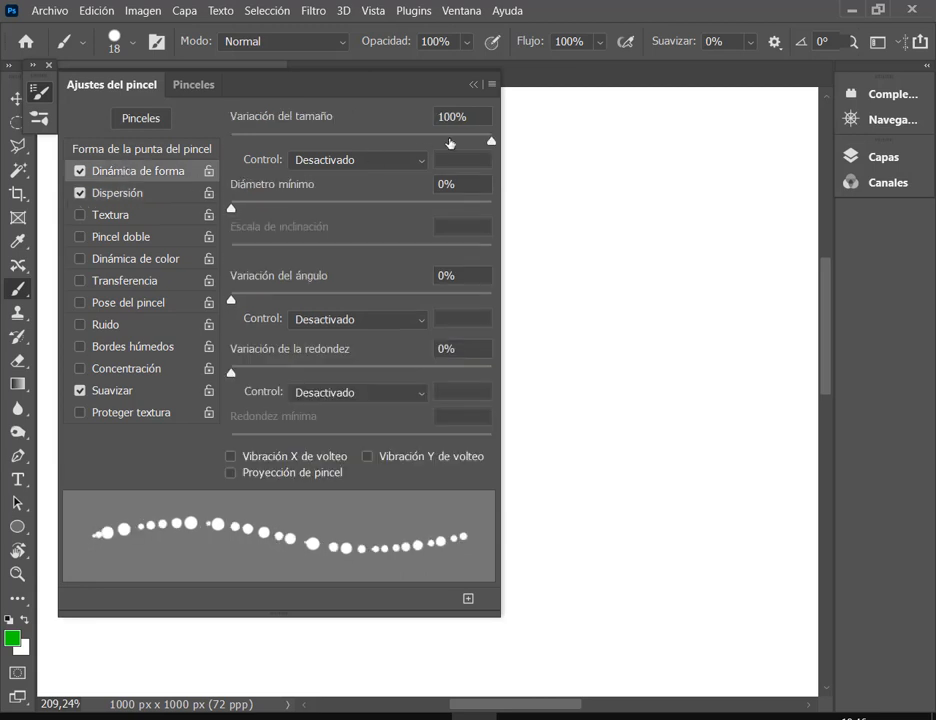
click(80, 172)
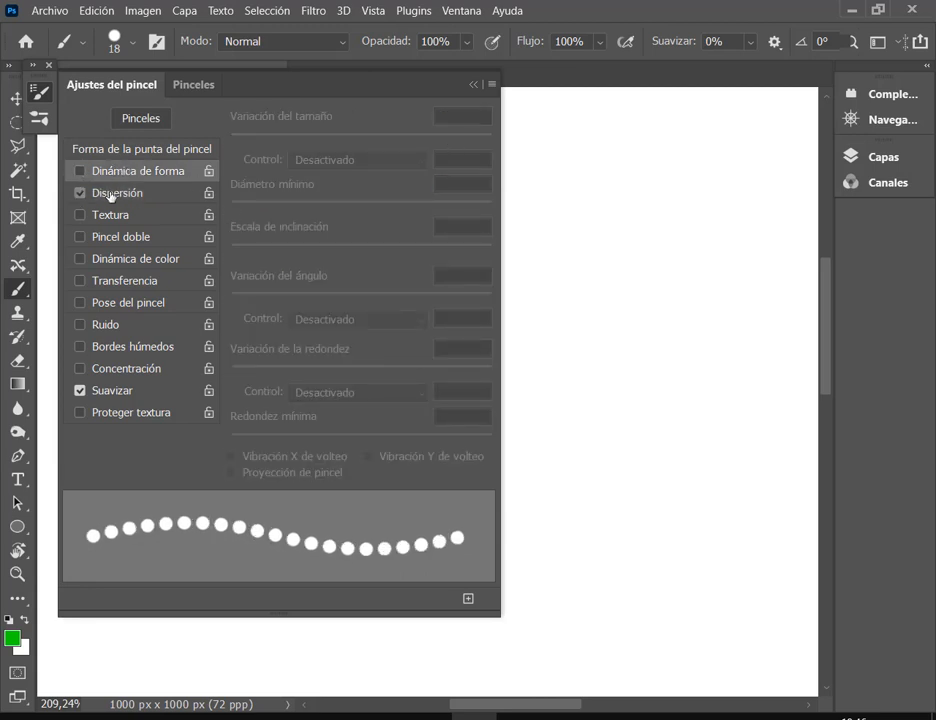
click(133, 193)
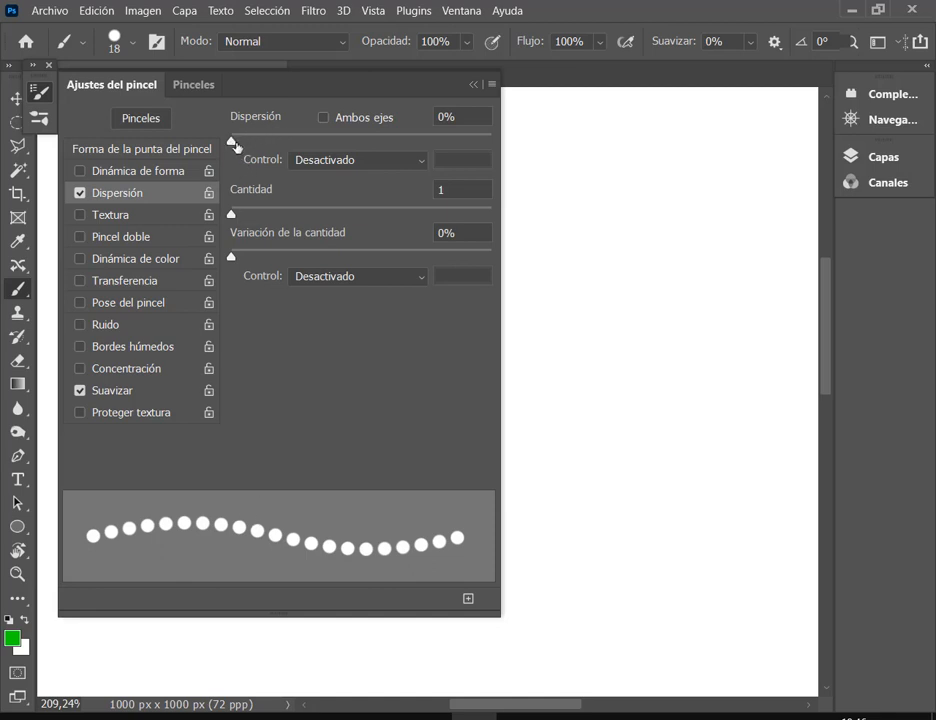
Set Dispersión to 288%, test the scattering with a vertical stroke, and undo it.
drag(232, 145, 305, 144)
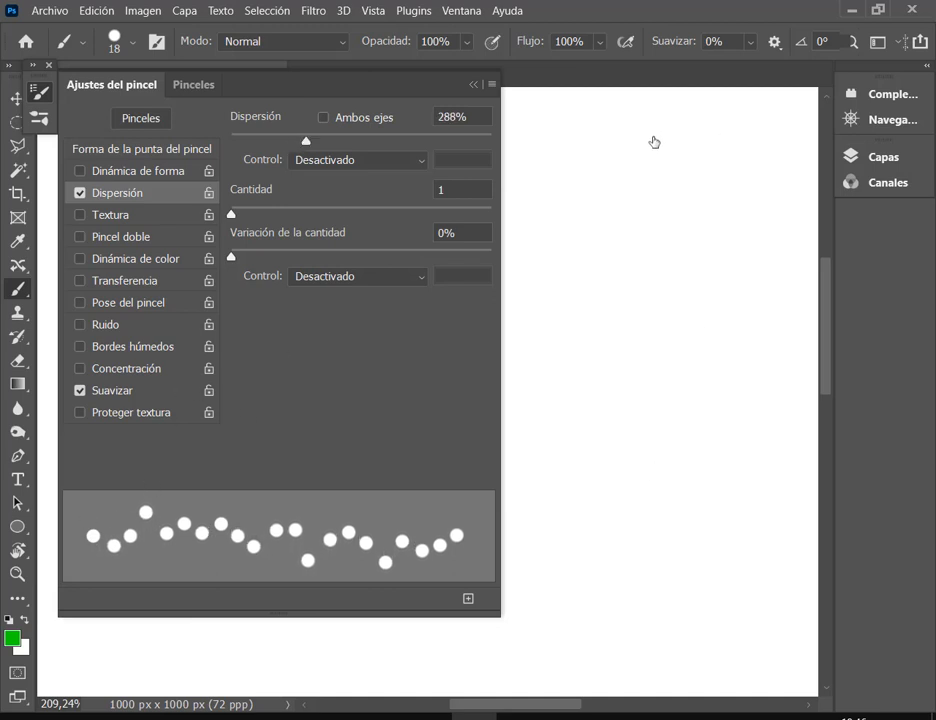
mouse_move(654, 142)
mouse_down()
mouse_move(665, 251)
mouse_move(623, 545)
mouse_move(640, 668)
mouse_up()
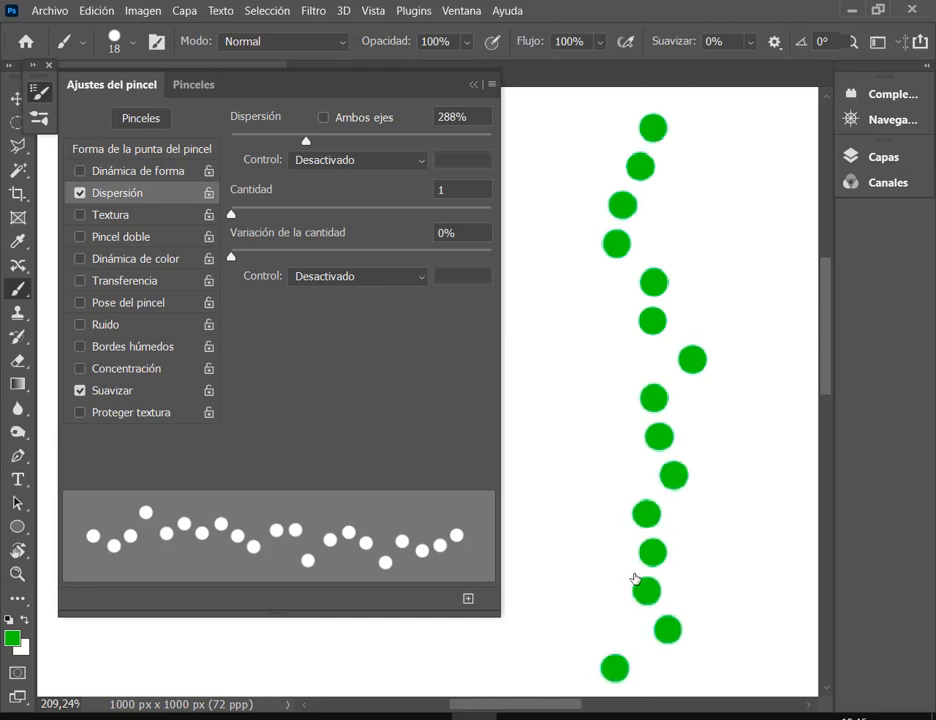
key(ctrl+z)
Raise Dispersión to 849%, test the wider scattering with a vertical stroke, and undo it.
drag(305, 141, 452, 142)
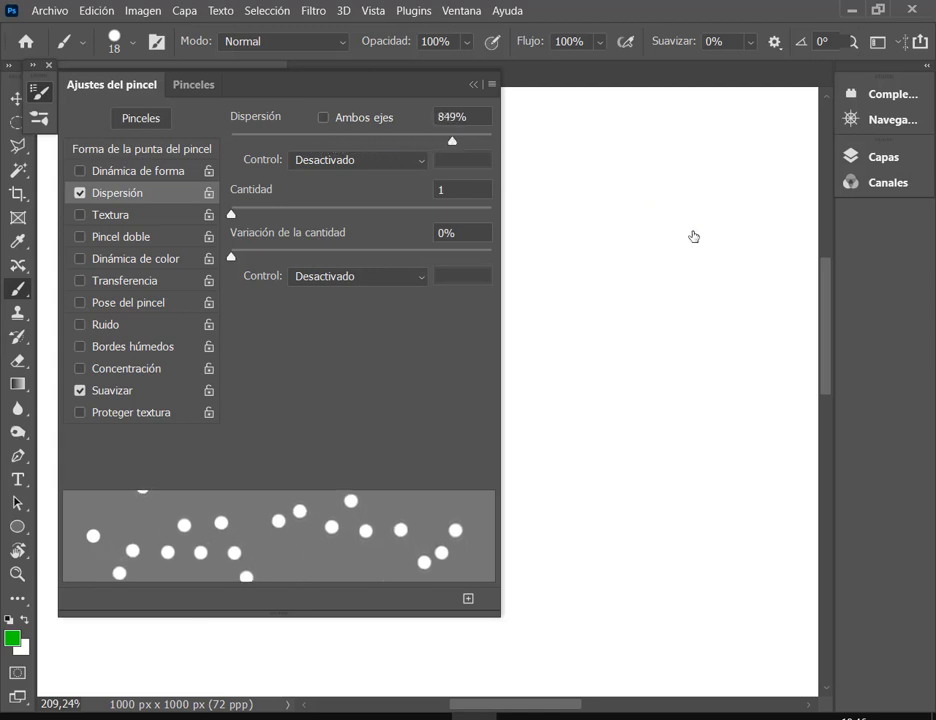
mouse_move(612, 169)
mouse_down()
mouse_move(633, 595)
mouse_move(650, 593)
mouse_up()
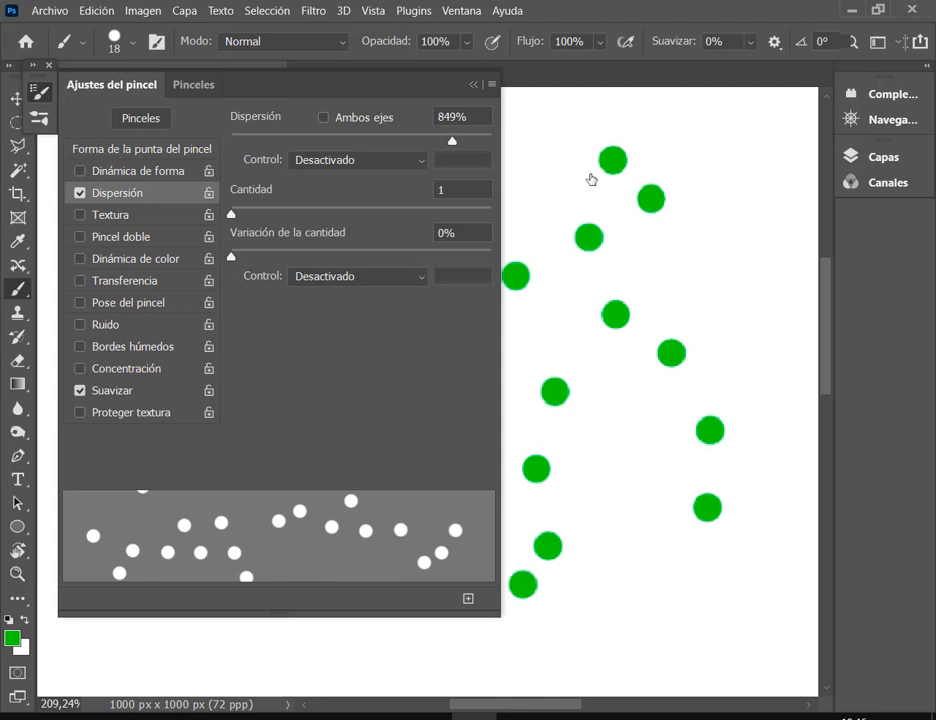
key(ctrl+z)
Set Dispersión to 1000%, test it with a downward stroke, and undo the stroke.
drag(455, 142, 495, 142)
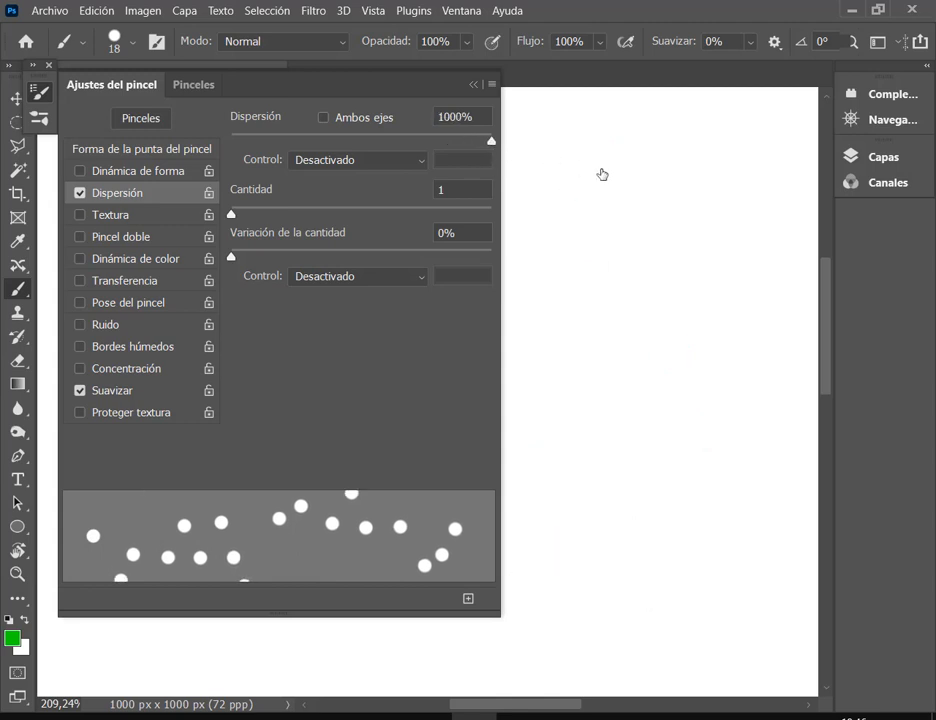
drag(602, 173, 650, 504)
key(ctrl+z)
Collapse the brush settings, show the whole canvas, and expand the Navegador and Capas panels.
click(473, 84)
scroll(535, 383, down, 10)
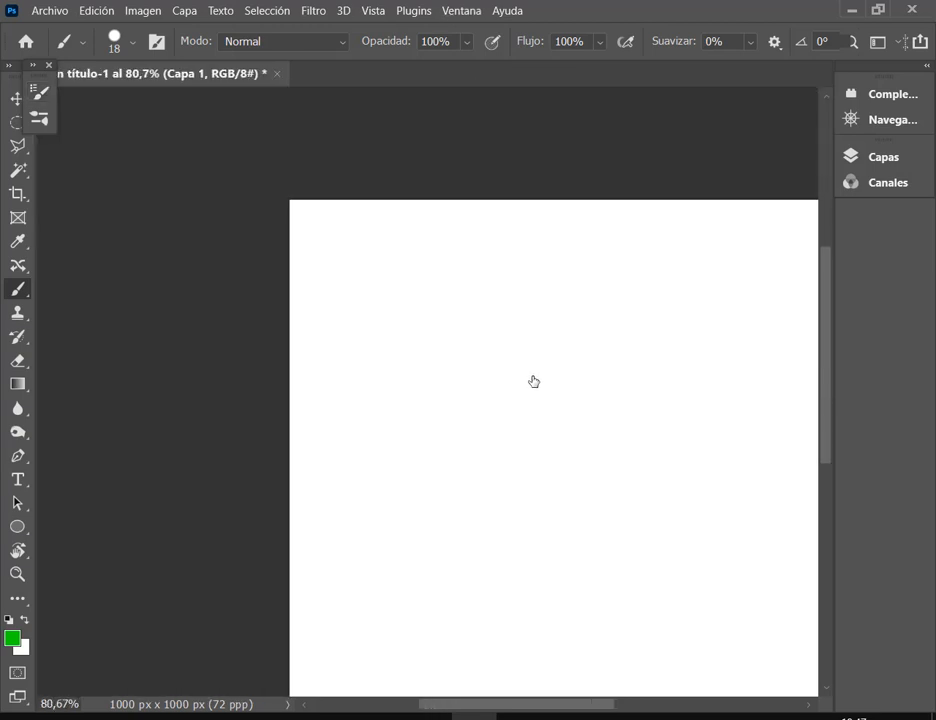
drag(636, 478, 537, 373)
scroll(537, 373, down, 2)
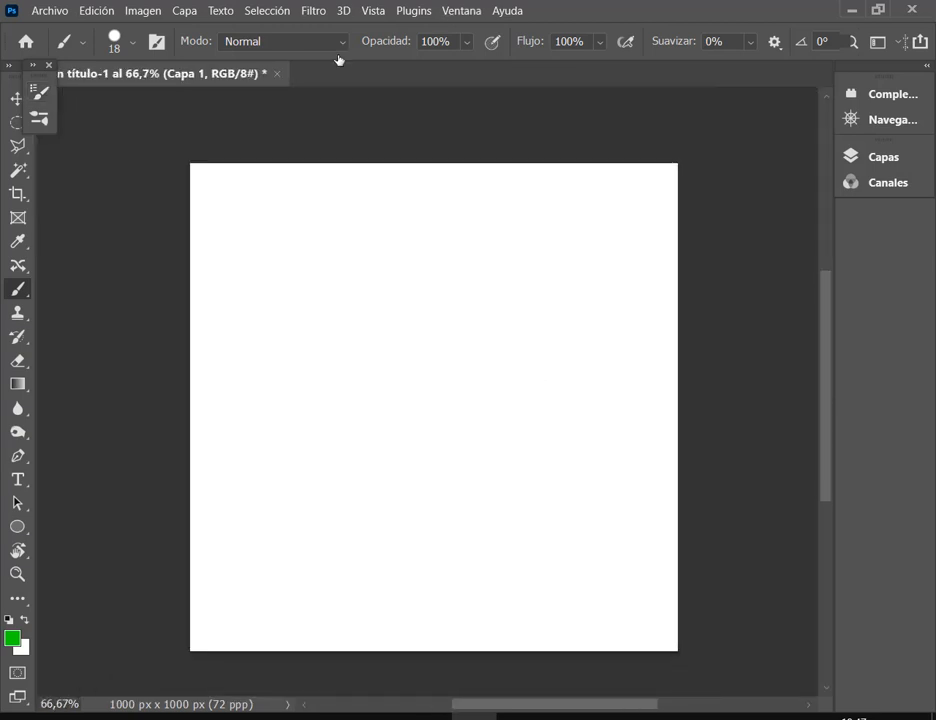
click(929, 67)
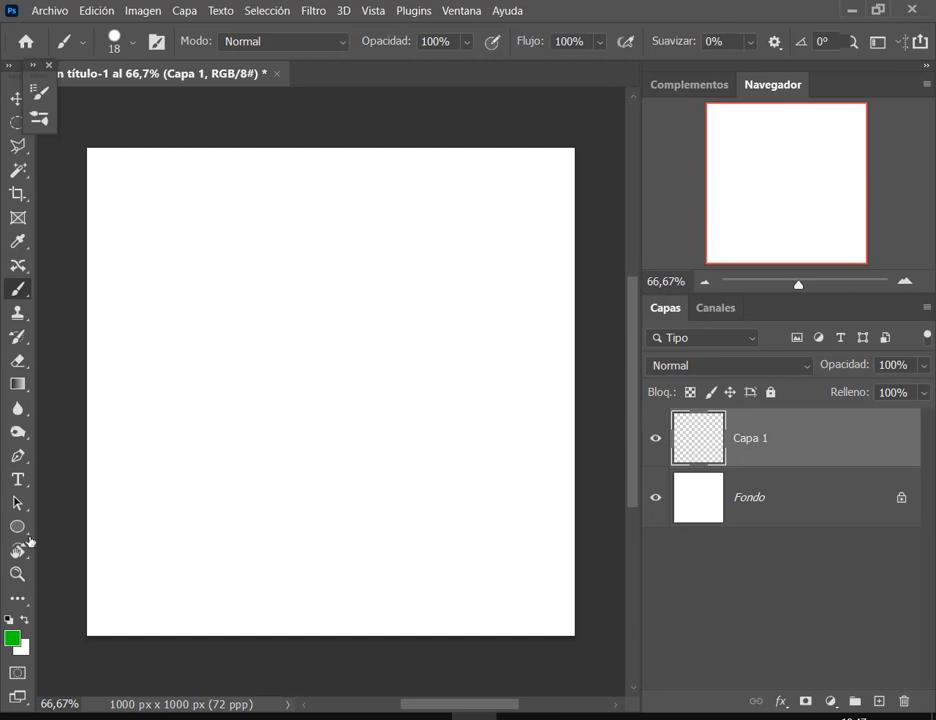
Set the foreground colour to dark blue #1e2463 and fill Capa 1 with it.
click(12, 637)
click(617, 212)
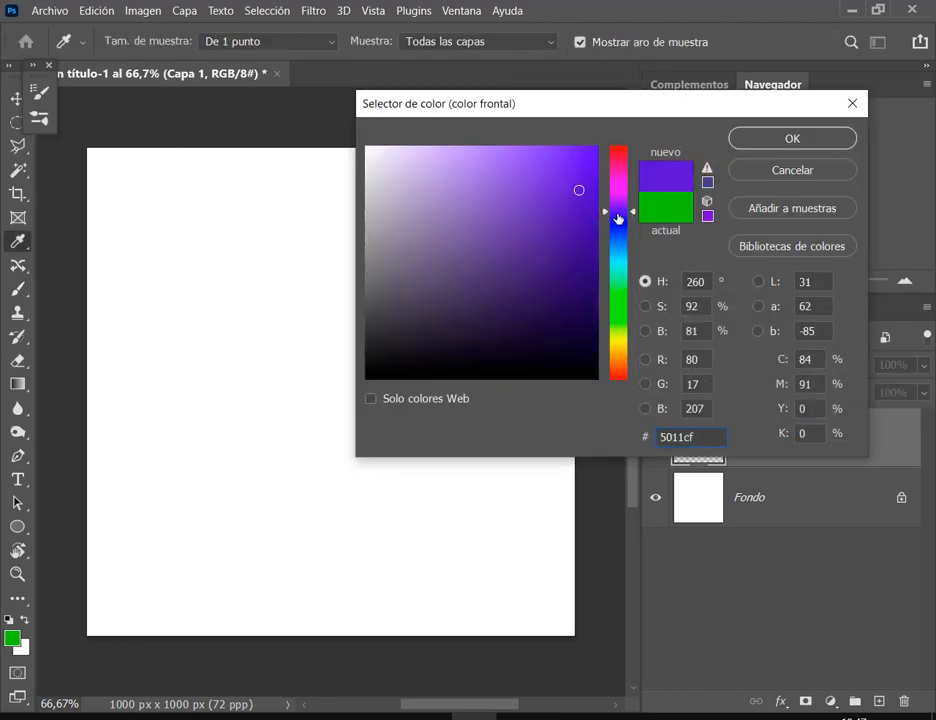
mouse_move(617, 218)
mouse_down()
mouse_move(622, 212)
mouse_move(620, 228)
mouse_up()
click(549, 281)
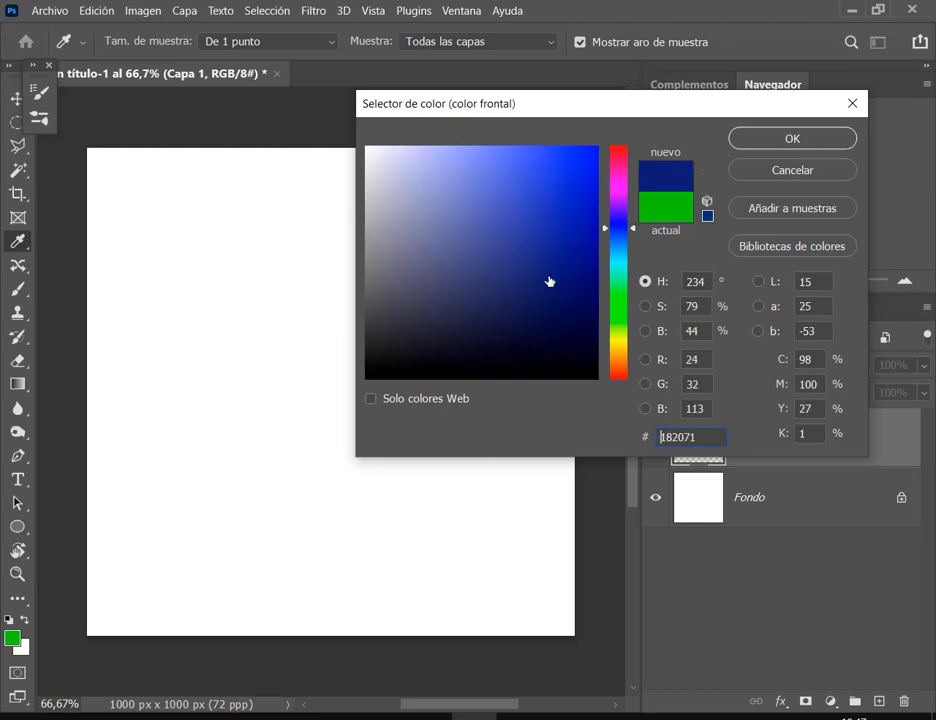
drag(549, 281, 527, 288)
click(834, 146)
key(b)
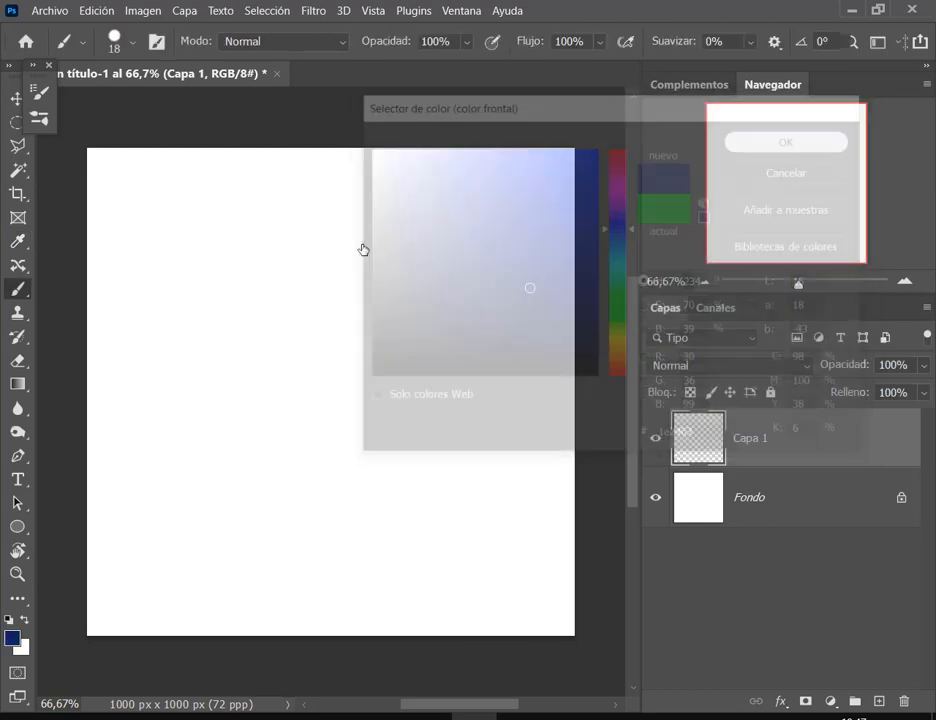
key(alt+BackSpace)
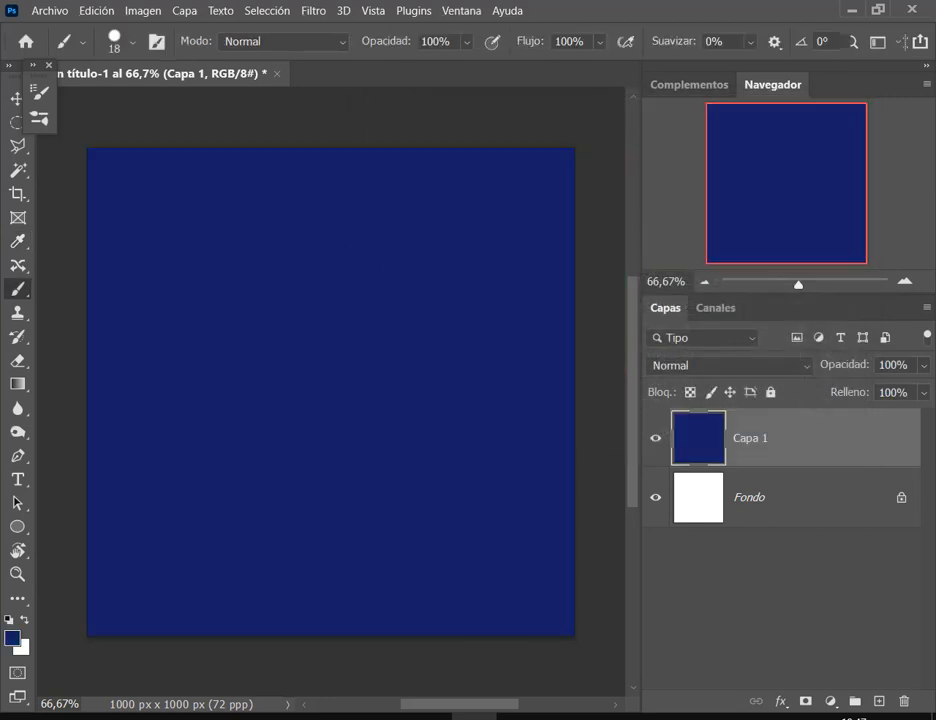
Add a new layer above Capa 1 and set the foreground colour to white.
key(ctrl+shift+alt+n)
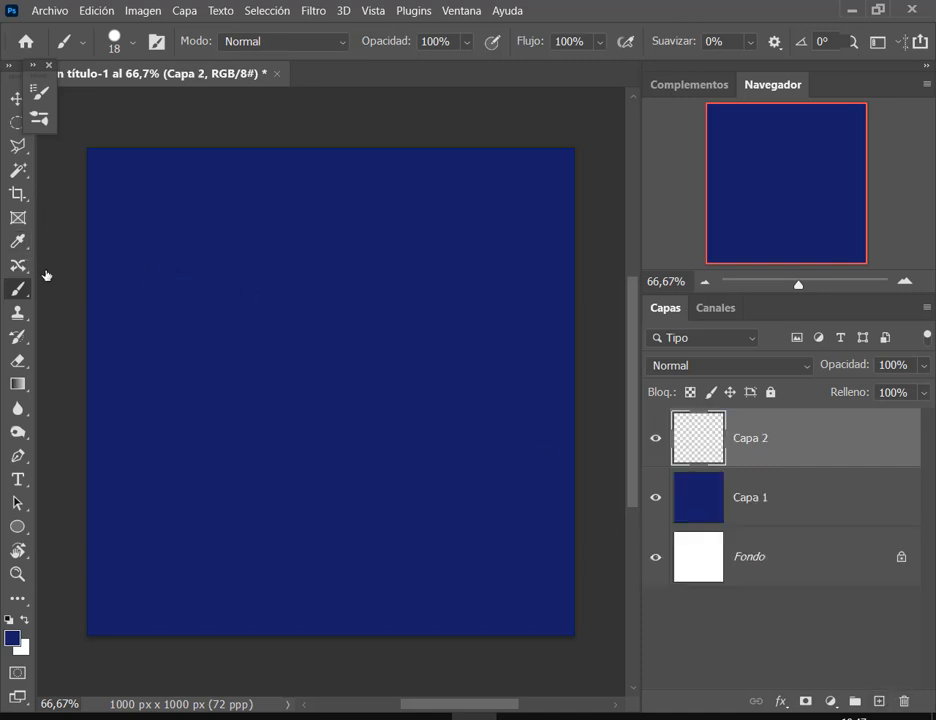
click(12, 645)
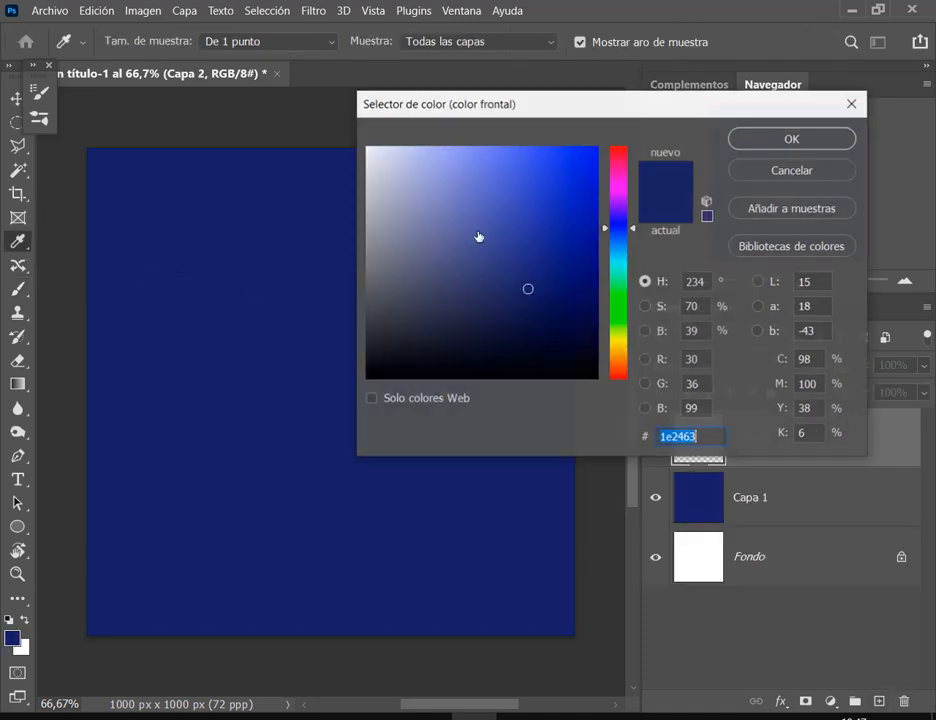
drag(440, 210, 338, 146)
click(771, 142)
Set the brush size to 5 px, test it with a short stroke, and undo the stroke.
right_click(229, 224)
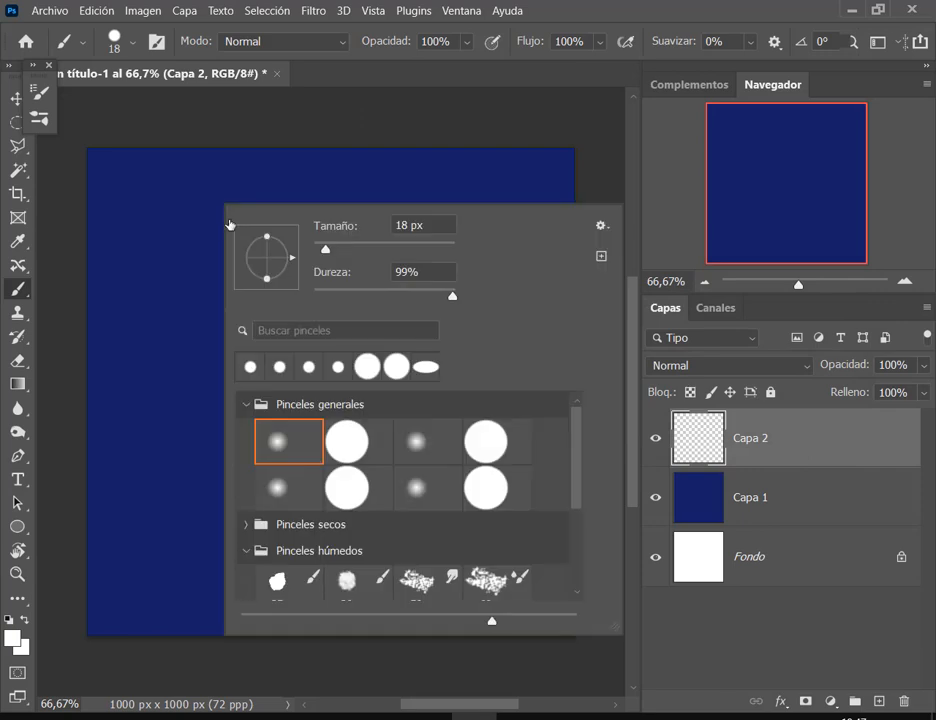
drag(333, 258, 317, 258)
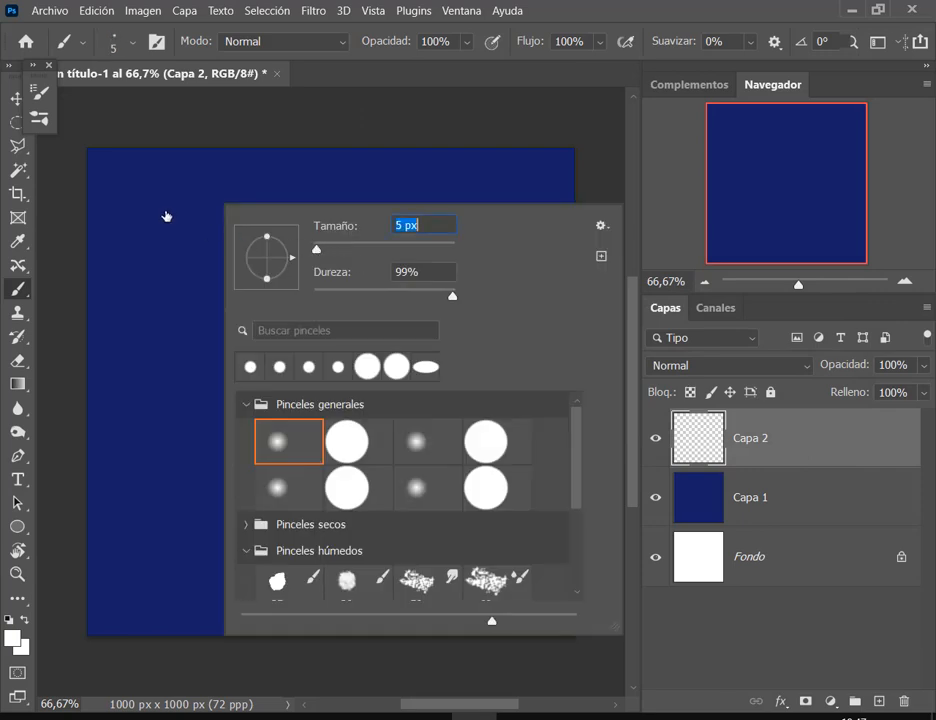
mouse_move(165, 216)
mouse_down()
mouse_move(201, 249)
mouse_move(236, 242)
mouse_up()
key(ctrl+z)
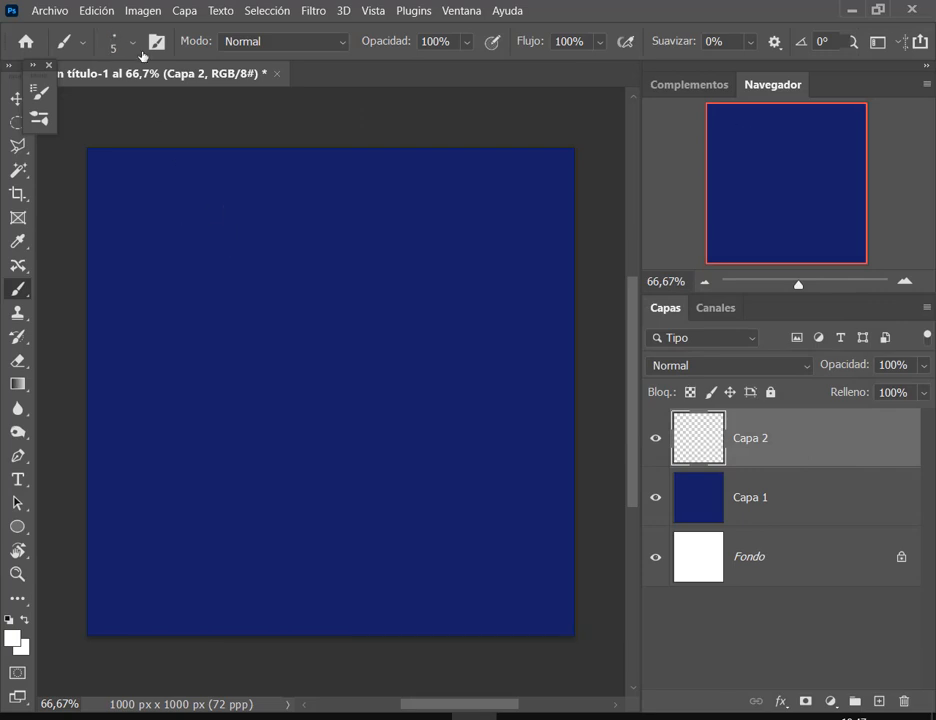
Set the brush tip's Espaciado to 650%, test the scattered dots on the canvas, and undo them.
click(154, 42)
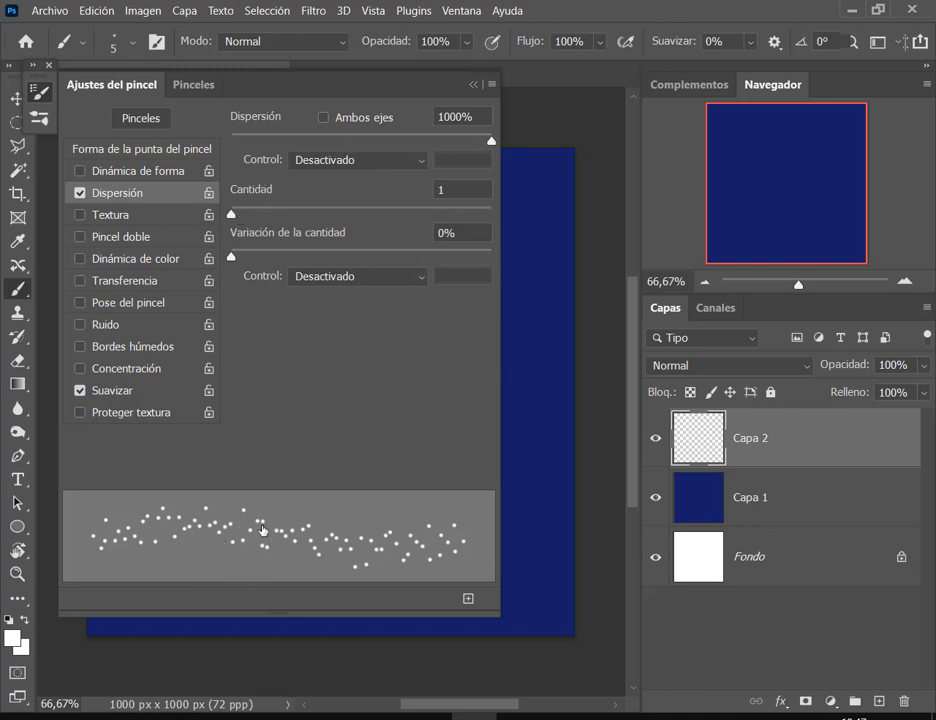
click(138, 149)
drag(388, 433, 485, 434)
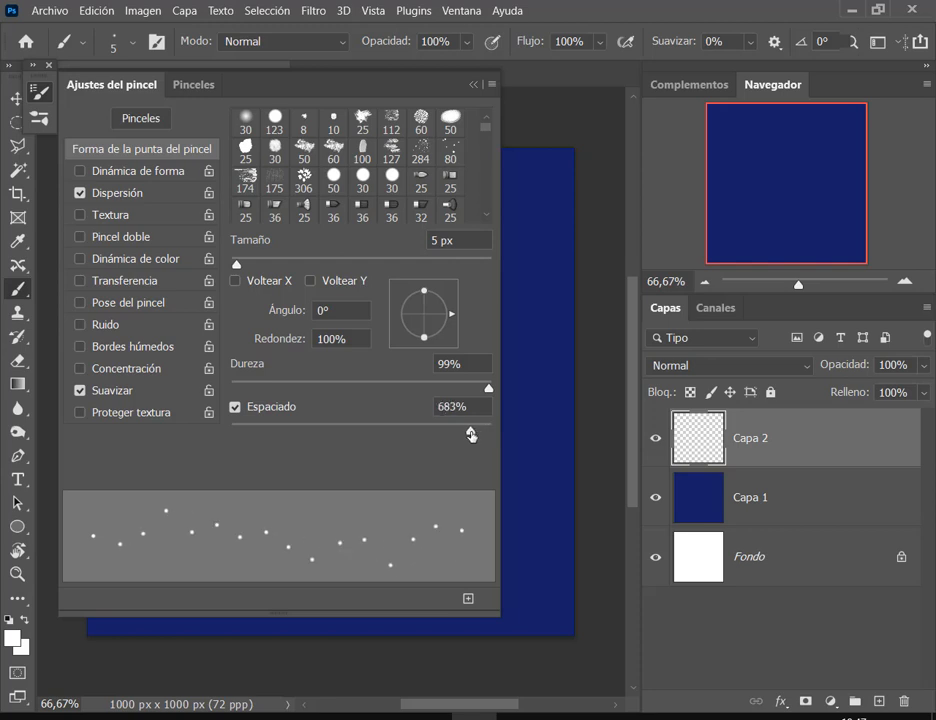
drag(485, 434, 470, 432)
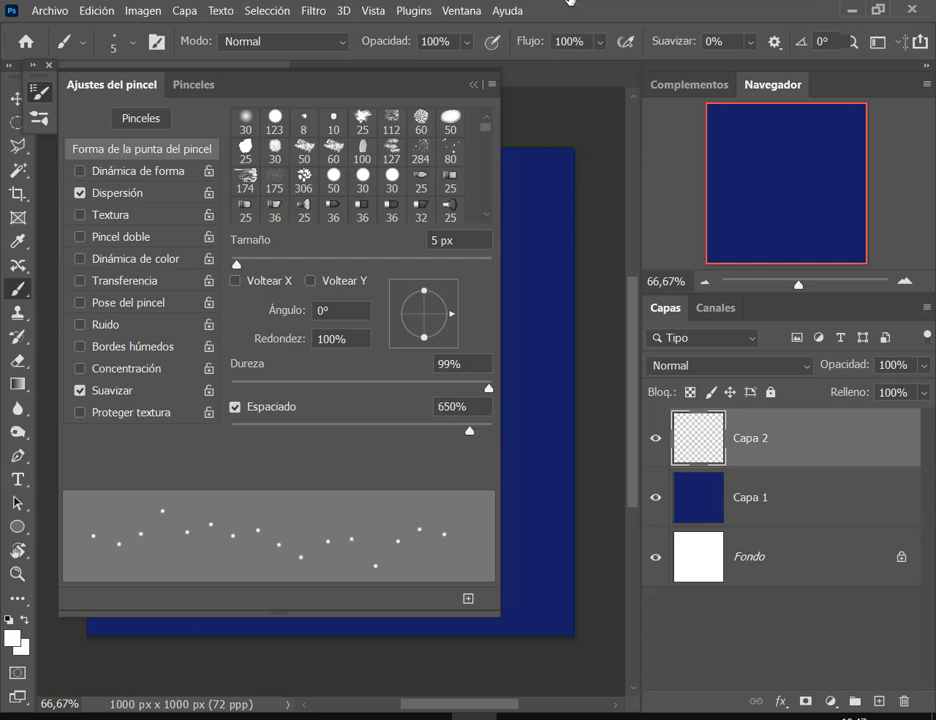
click(48, 65)
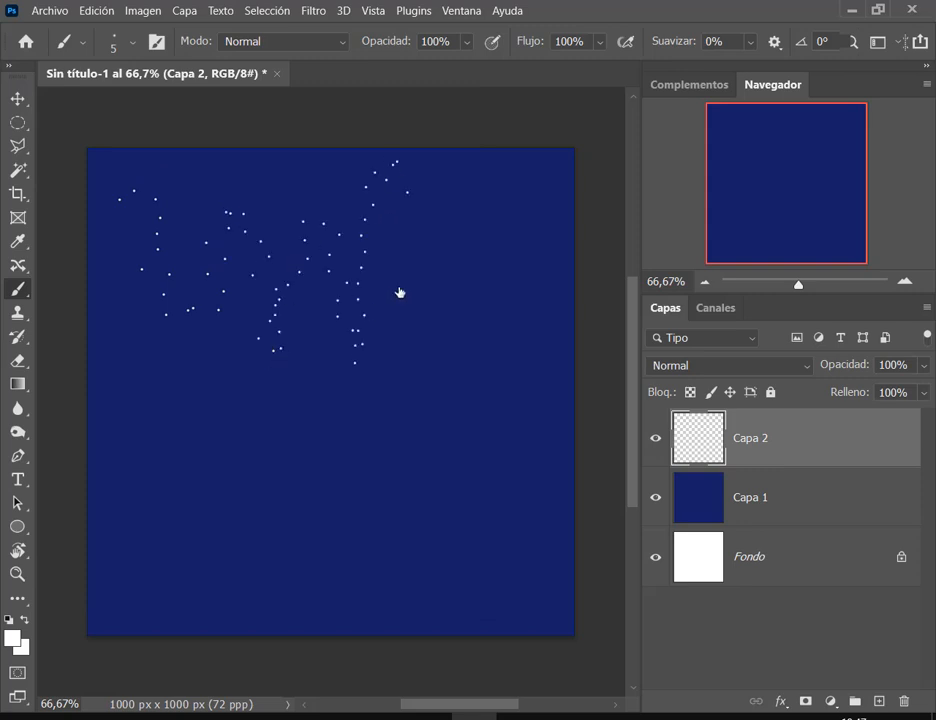
key(ctrl+z)
Set Espaciado to 1000%, enable Dinámica de forma, and paint small white dots across the upper half of the canvas on Capa 2.
click(157, 41)
drag(469, 431, 495, 431)
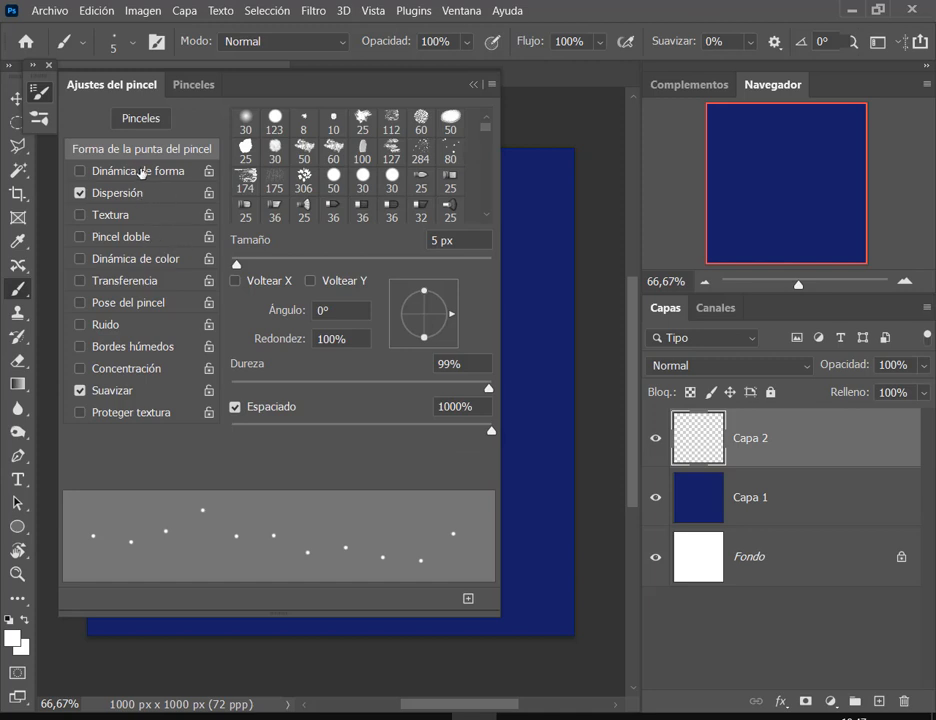
click(80, 171)
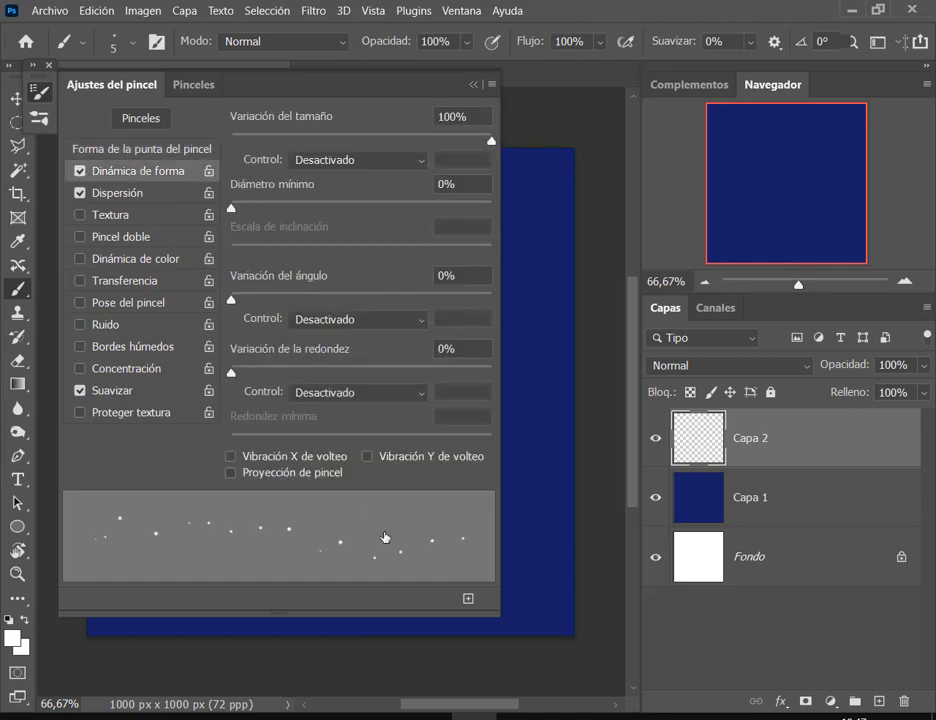
click(50, 66)
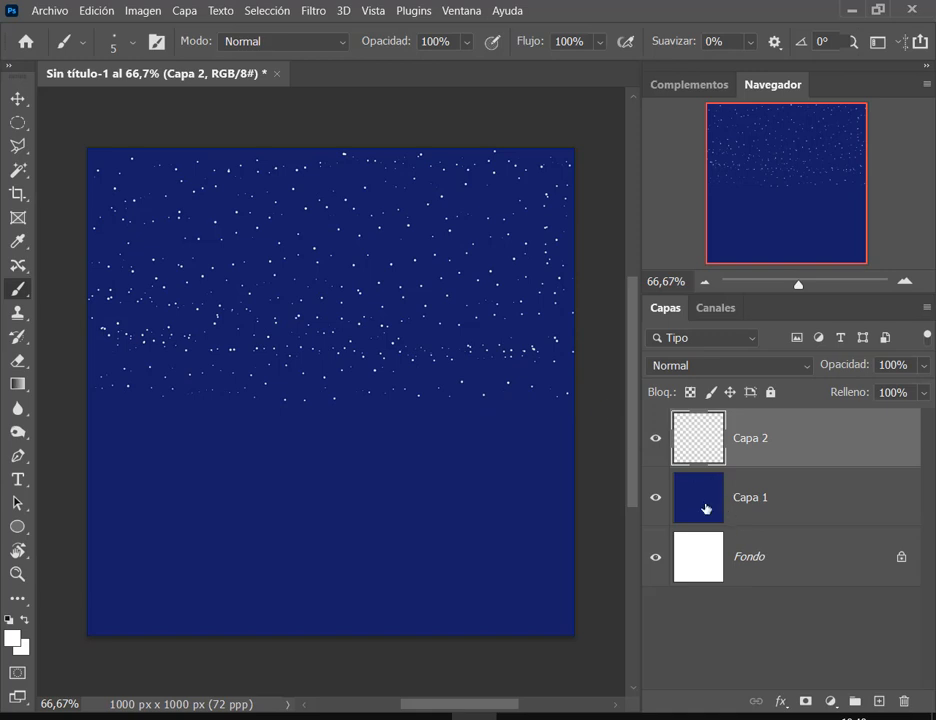
Replace Capa 1 and Capa 2 with a single new empty layer and collapse the side panels.
shift+click(706, 509)
drag(720, 523, 905, 704)
click(880, 702)
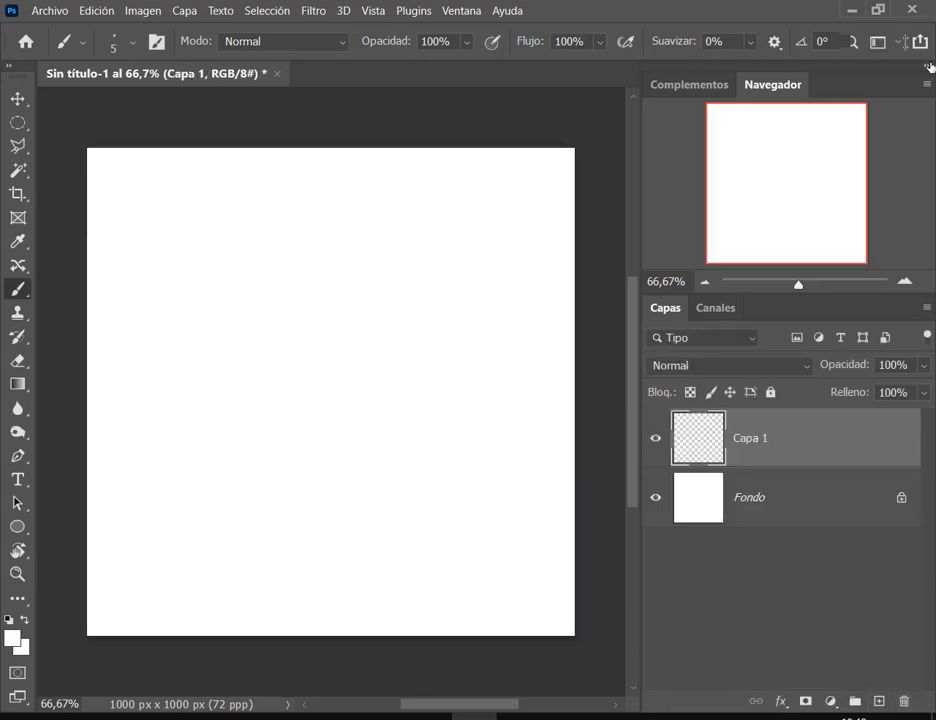
click(927, 67)
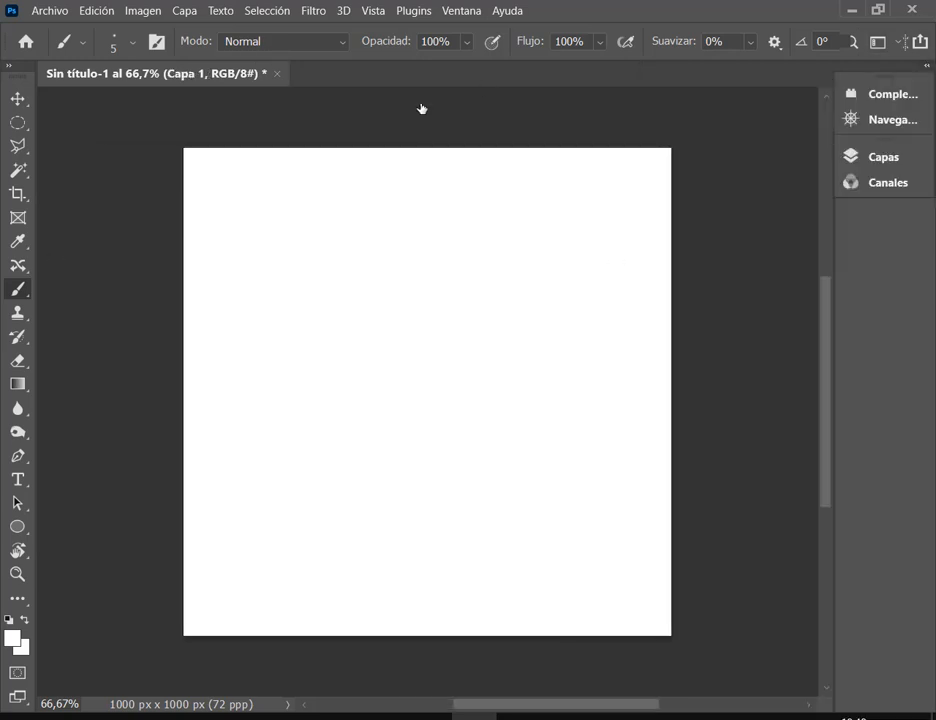
Set the foreground colour to a green of about #0ac086.
alt+right_click(399, 236)
click(12, 637)
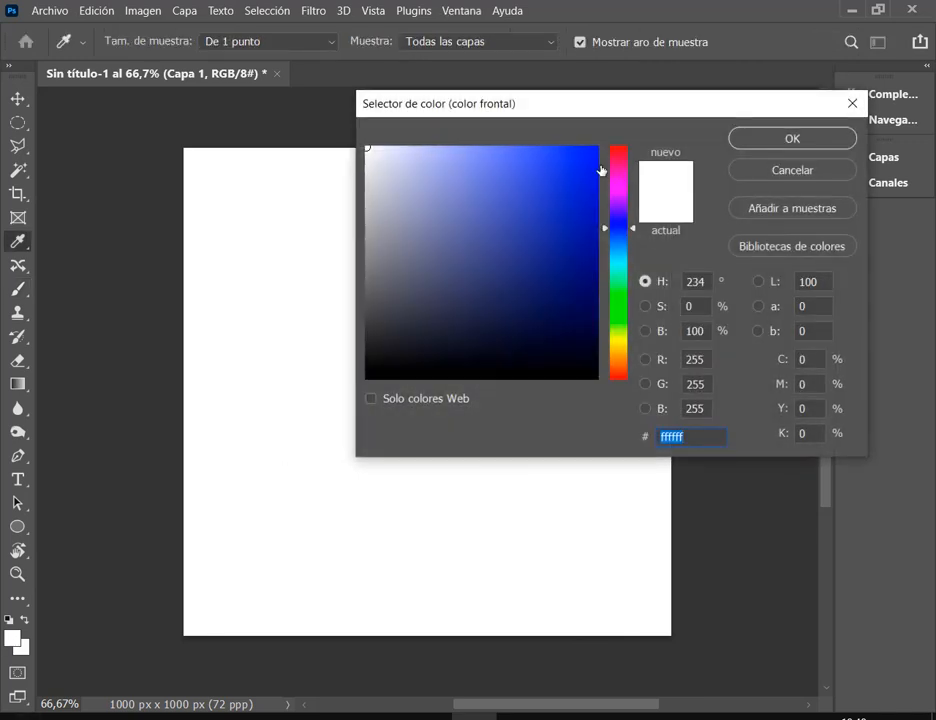
drag(627, 219, 627, 276)
drag(581, 175, 585, 205)
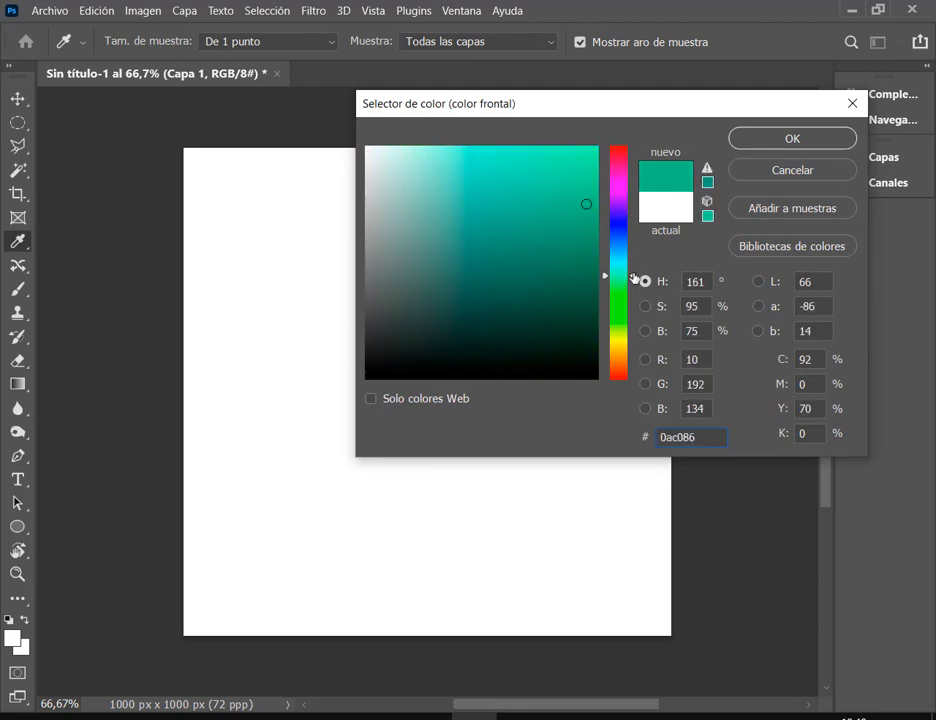
click(633, 278)
click(785, 138)
Set the brush size to 40 px and turn off Dinámica de forma while keeping Dispersión enabled.
scroll(522, 208, up, 2)
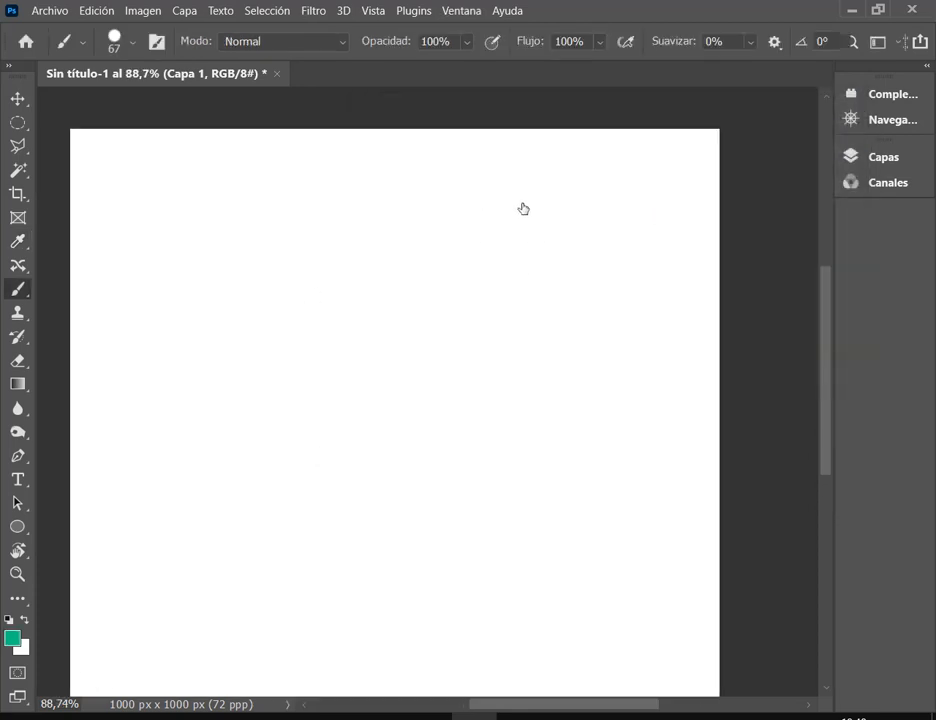
drag(298, 218, 285, 218)
key(F5)
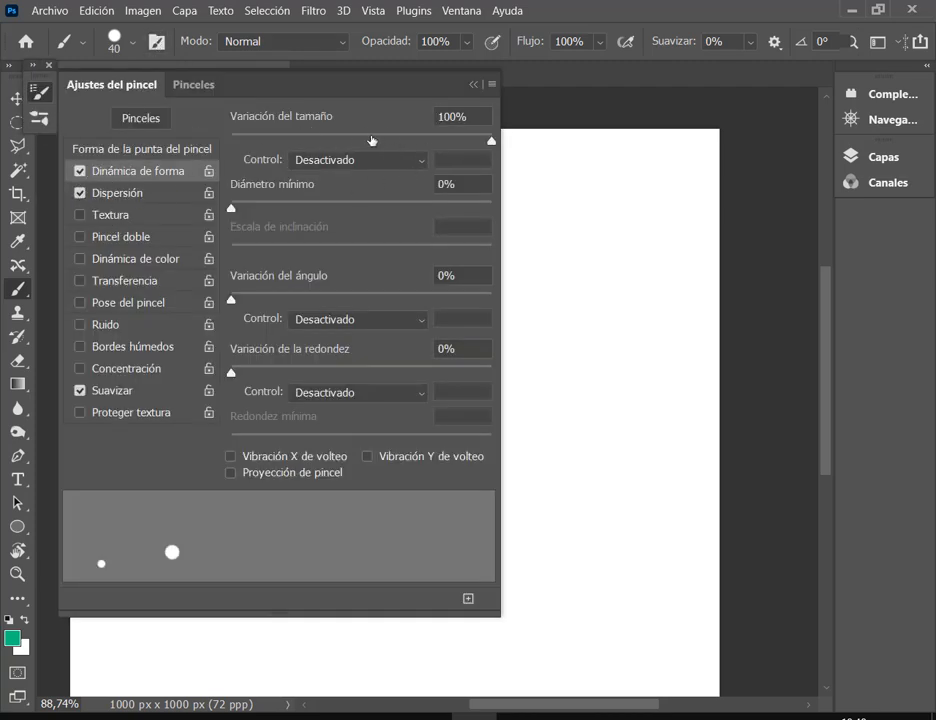
click(118, 193)
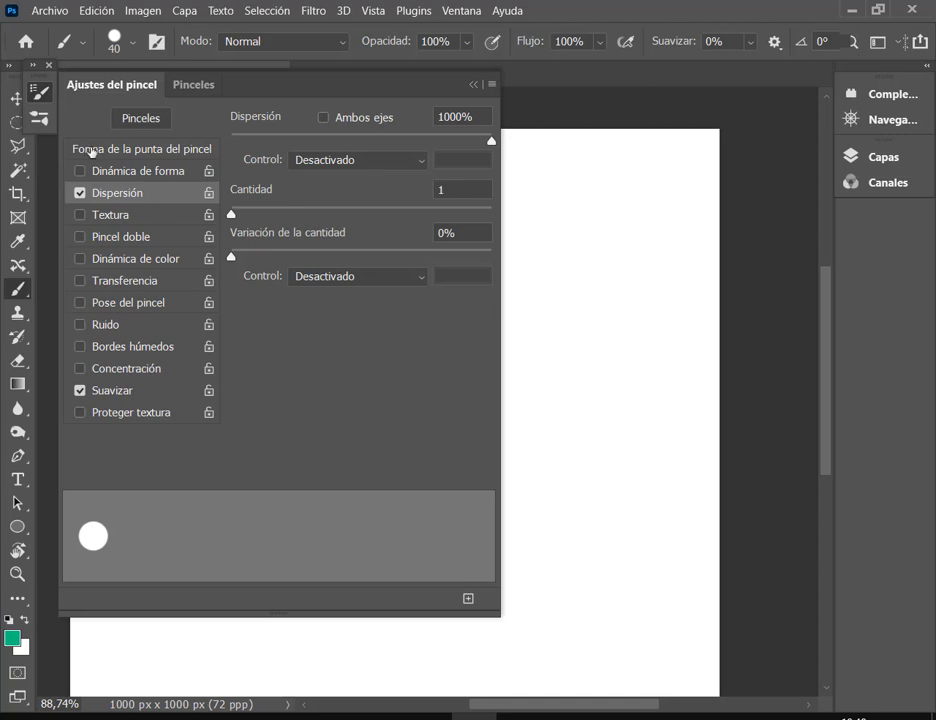
click(113, 172)
click(80, 172)
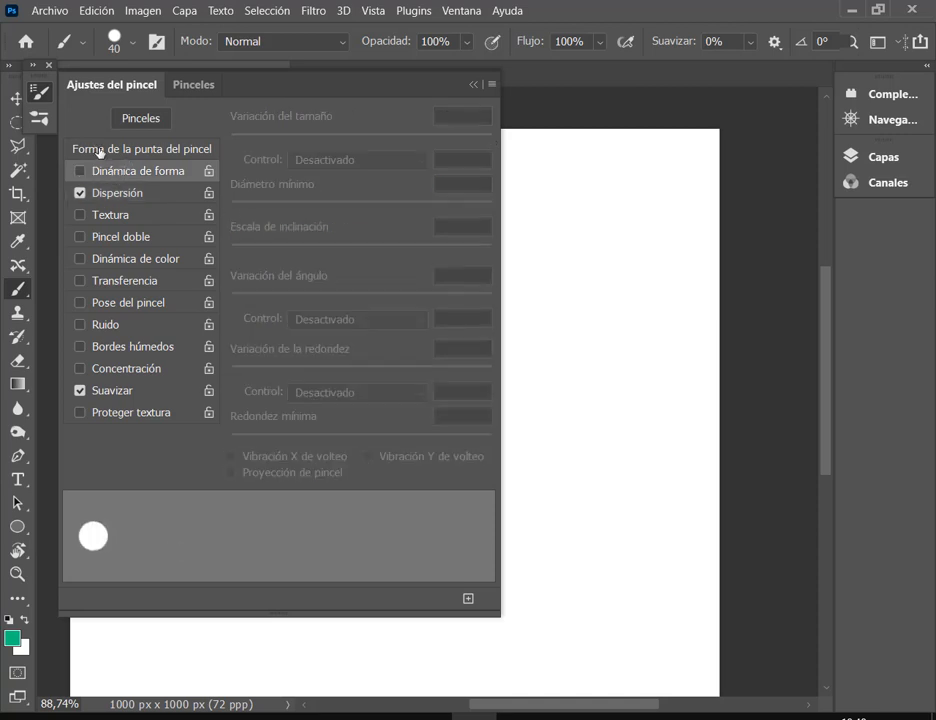
Reduce the brush tip's Espaciado to 21%, test it with a downward green stroke, and undo the stroke.
click(82, 148)
mouse_move(491, 432)
mouse_down()
mouse_move(236, 437)
mouse_move(349, 443)
mouse_move(258, 439)
mouse_up()
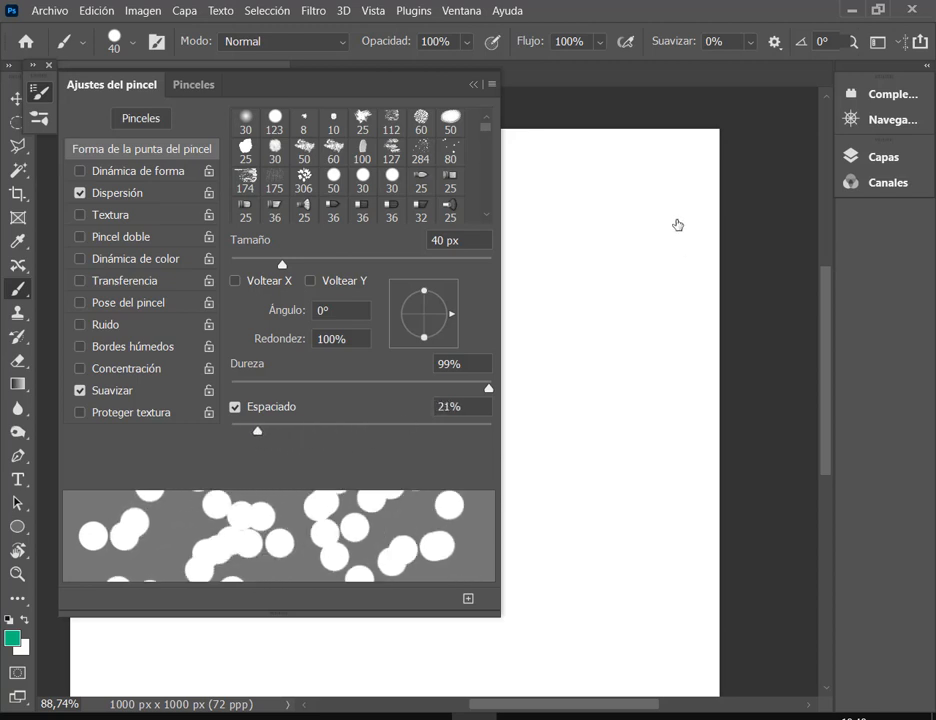
mouse_move(574, 226)
mouse_down()
mouse_move(574, 432)
mouse_move(587, 535)
mouse_up()
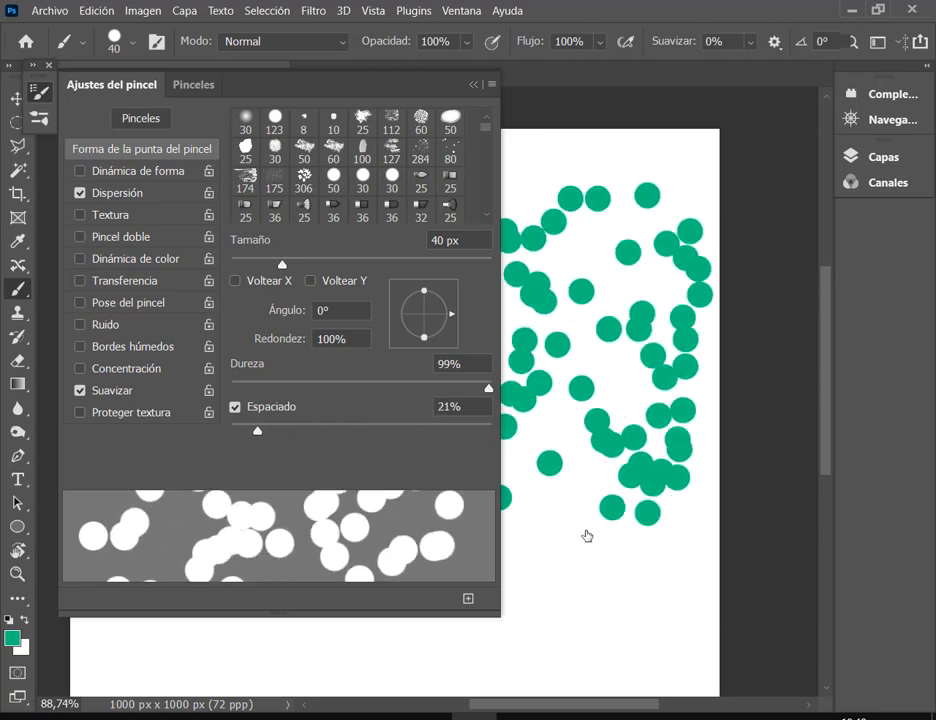
key(ctrl+z)
Raise Espaciado to 85%, test it with a vertical stroke, and undo the stroke.
drag(262, 434, 342, 435)
drag(595, 178, 600, 487)
key(ctrl+z)
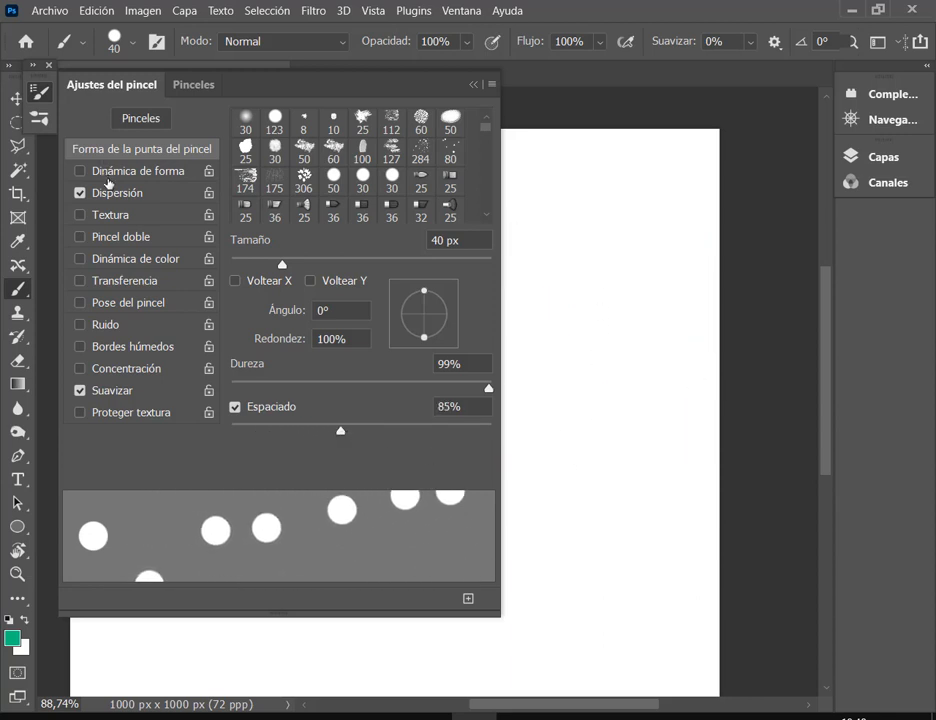
Lower Dispersión to 172%, test the tighter scattering with a vertical stroke, and undo it.
click(115, 193)
drag(490, 138, 280, 152)
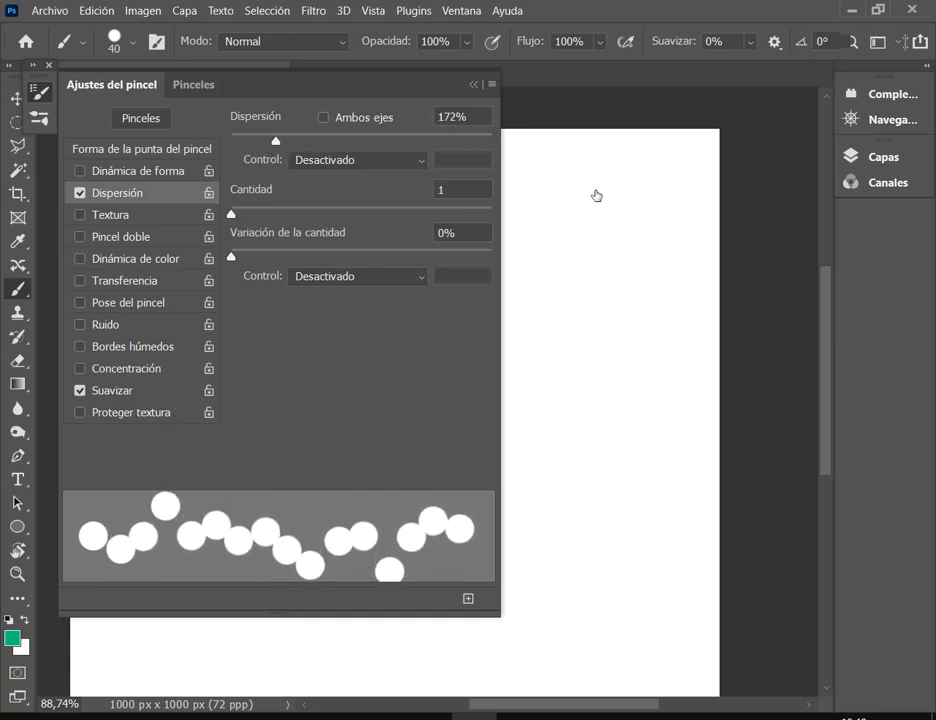
mouse_move(612, 176)
mouse_down()
mouse_move(602, 495)
mouse_move(618, 575)
mouse_up()
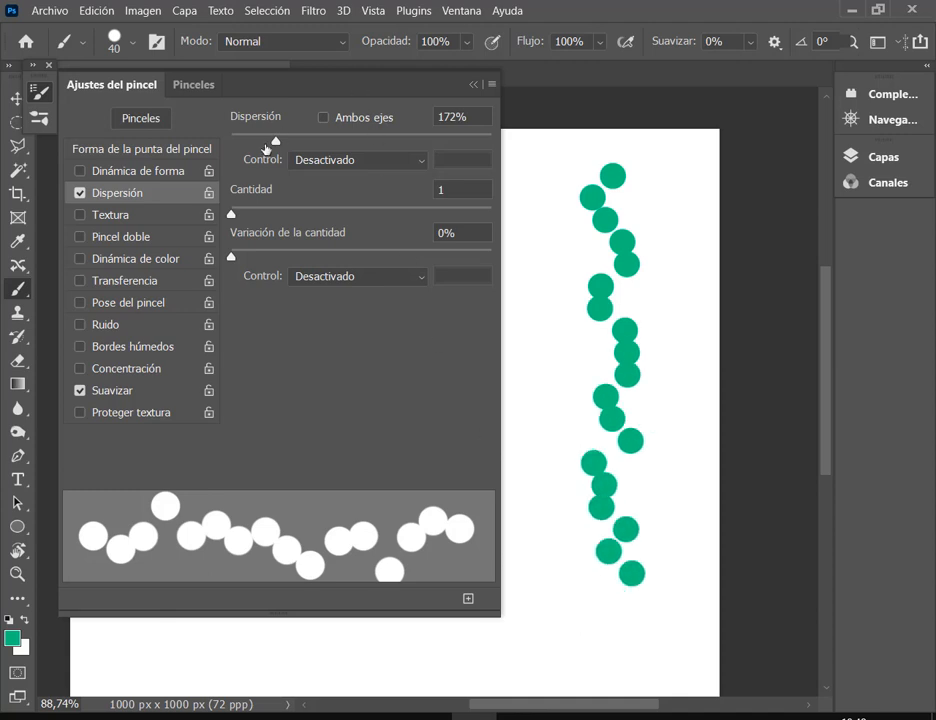
key(ctrl+z)
Set Dispersión to 112% and Cantidad to 6, test them with a vertical stroke, and undo it.
mouse_move(272, 143)
mouse_down()
mouse_move(249, 144)
mouse_move(261, 145)
mouse_up()
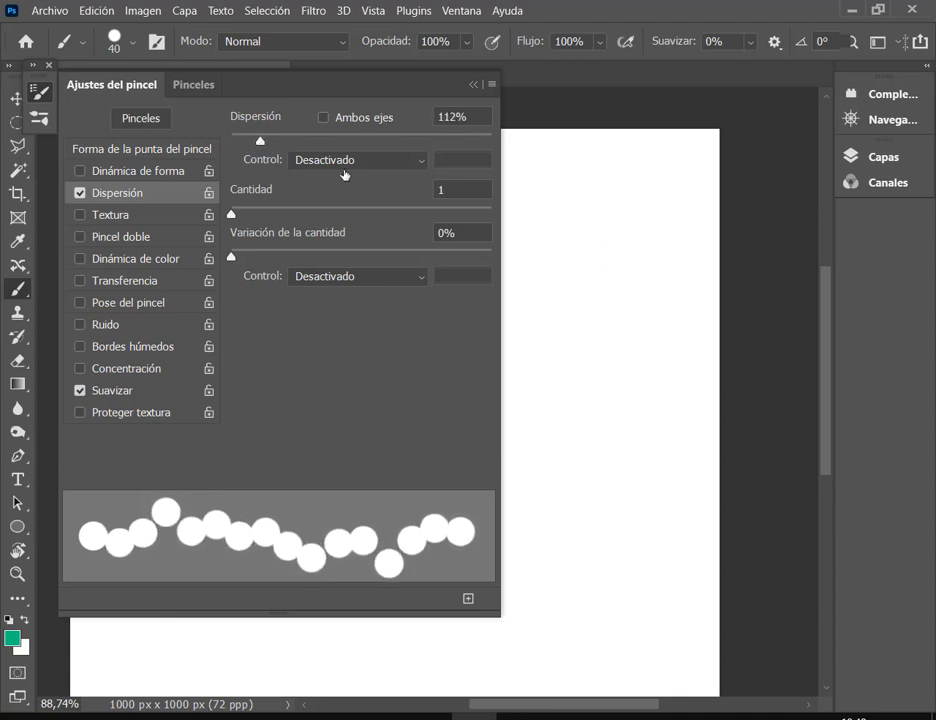
drag(233, 218, 316, 219)
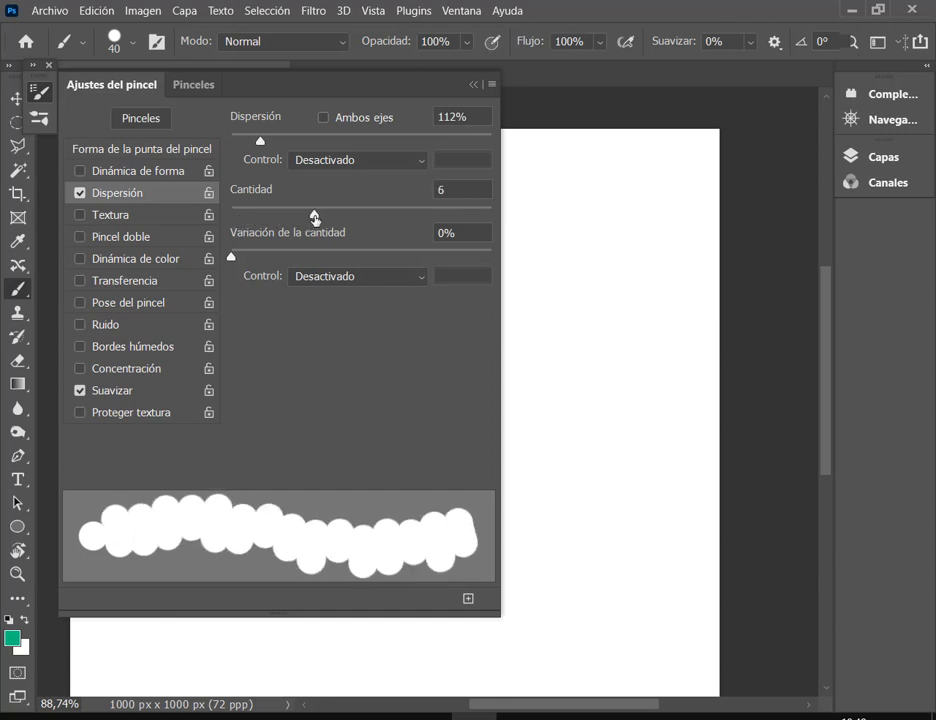
mouse_move(600, 176)
mouse_down()
mouse_move(616, 379)
mouse_move(608, 527)
mouse_up()
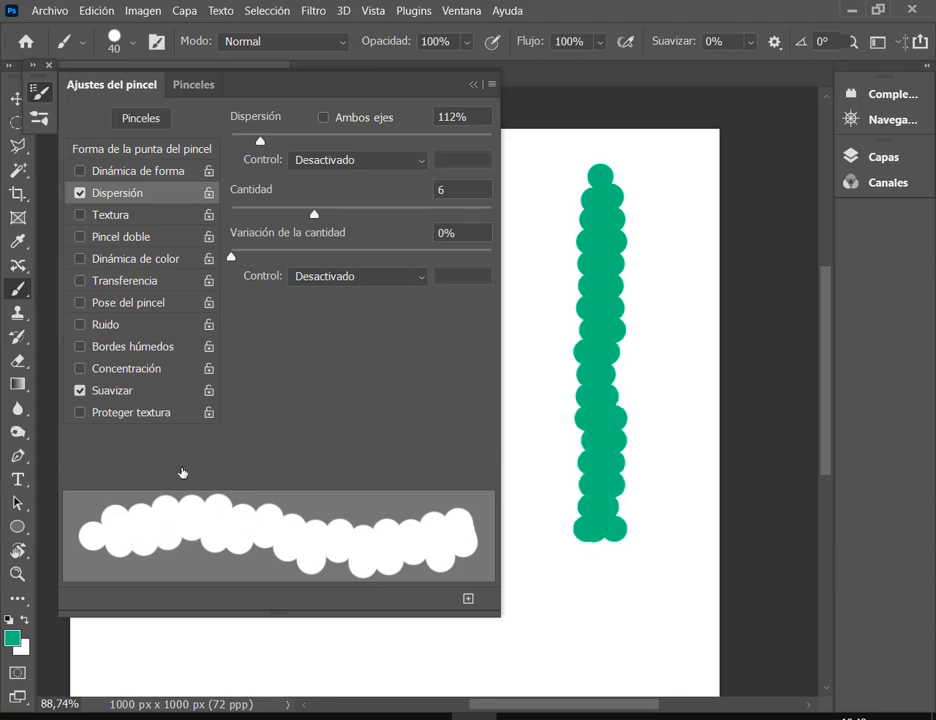
key(ctrl+z)
Raise Dispersión to 1000%, test it with a horizontal stroke across the canvas, and undo the stroke.
drag(261, 143, 498, 150)
click(474, 86)
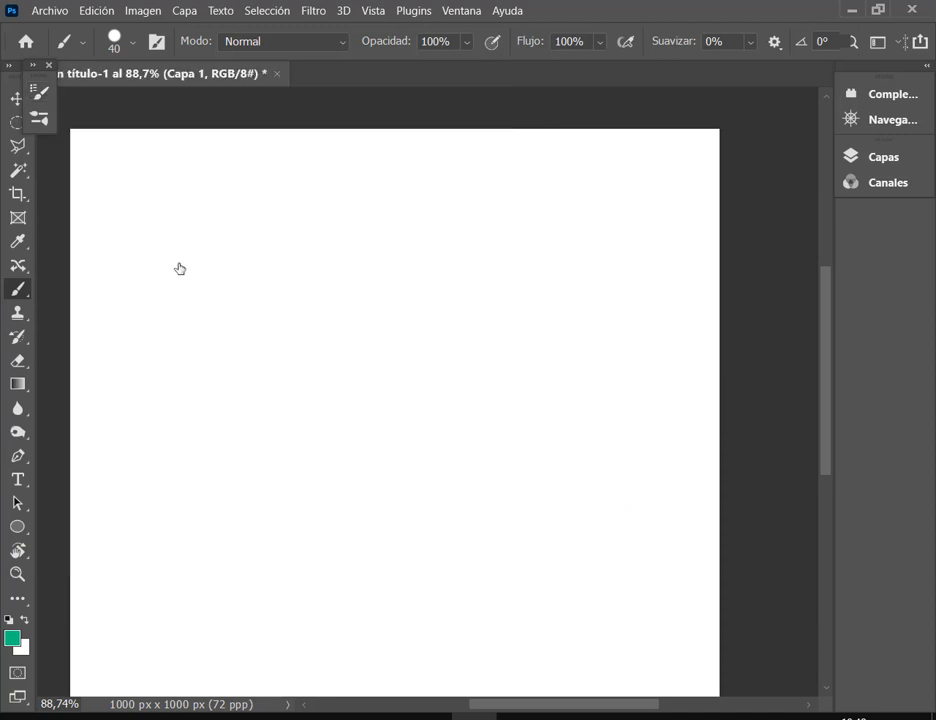
mouse_move(180, 267)
mouse_down()
mouse_move(474, 284)
mouse_move(649, 281)
mouse_up()
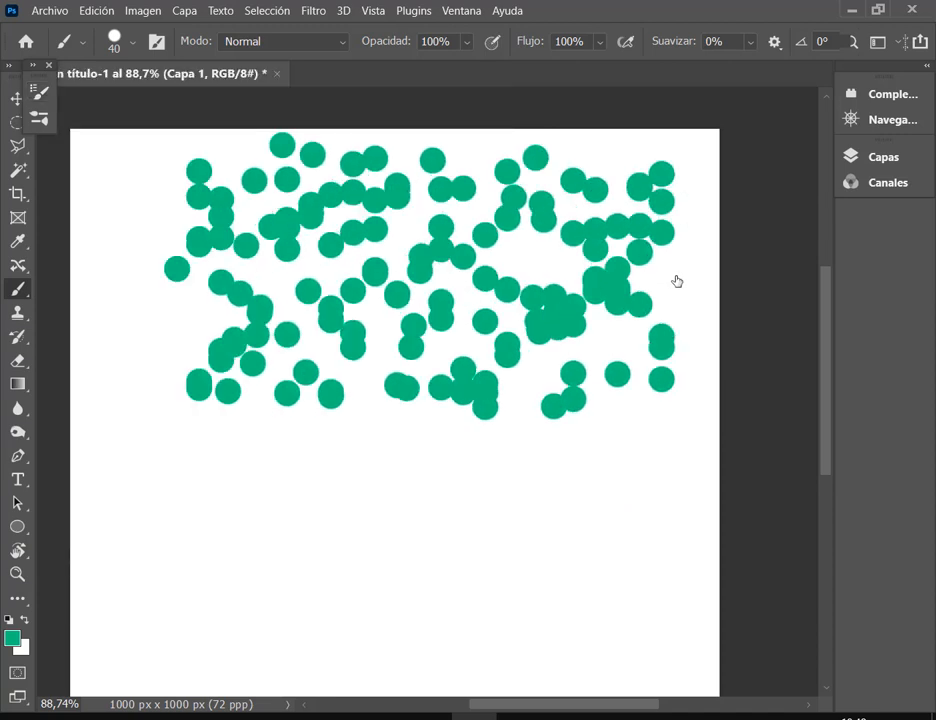
key(ctrl+z)
Set the scattering's Cantidad to 4 and Variación de la cantidad to 94%.
click(160, 44)
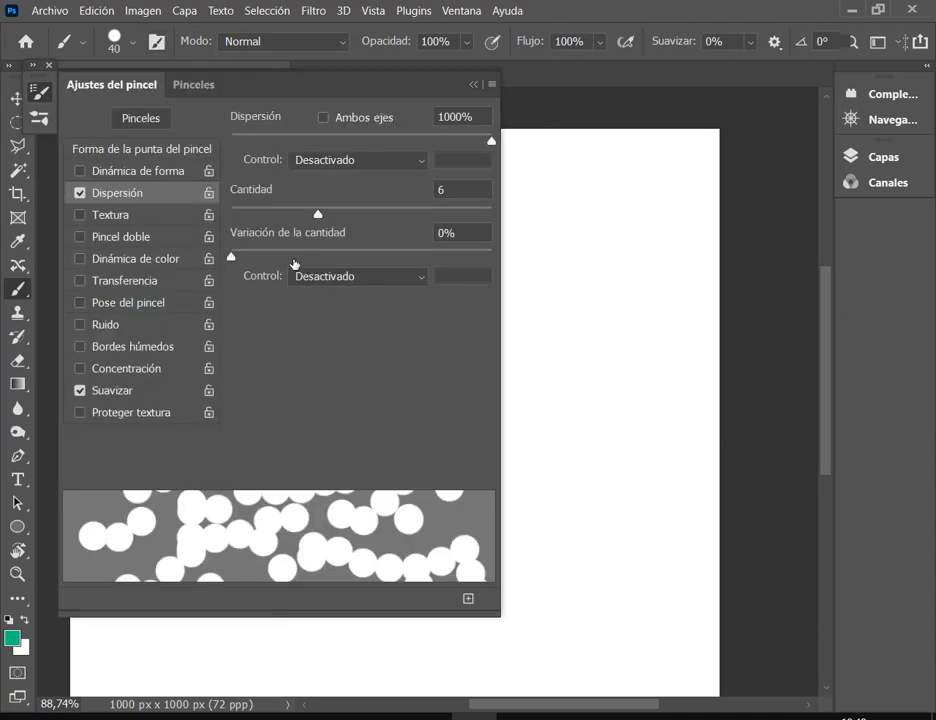
drag(320, 216, 292, 222)
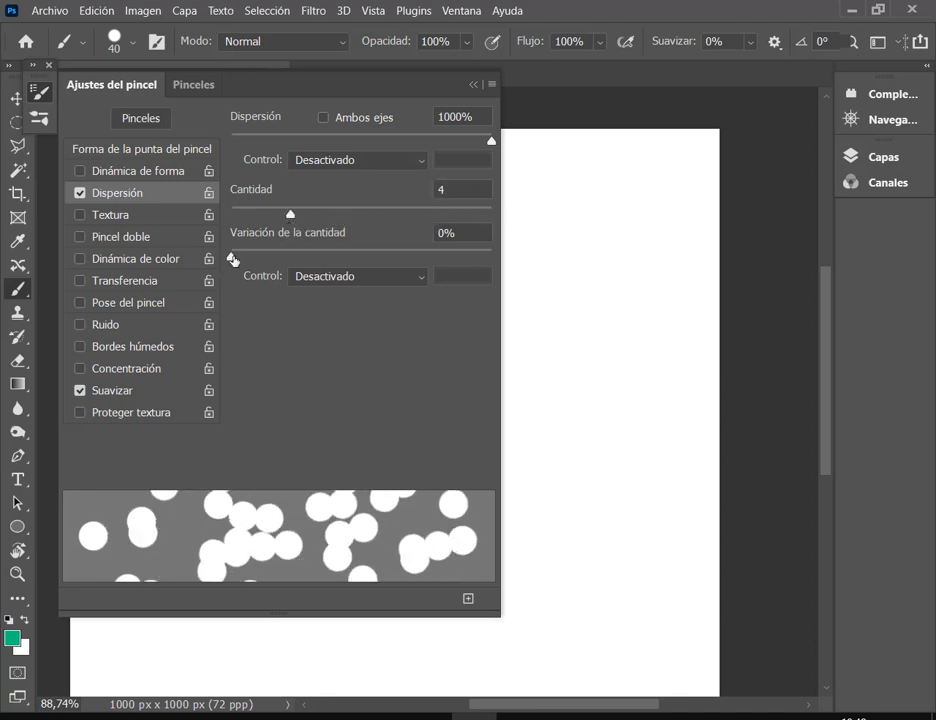
drag(233, 260, 478, 258)
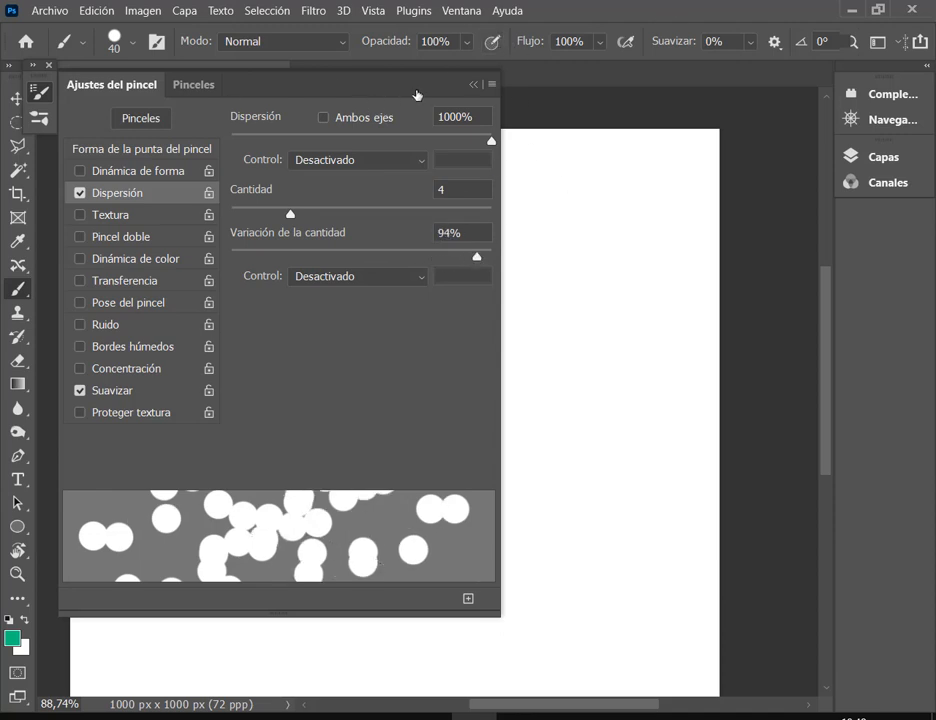
Collapse the brush settings, undo a first horizontal test stroke, and paint another horizontal stroke of scattered green dots lower on the canvas.
click(475, 86)
mouse_move(190, 255)
mouse_down()
mouse_move(556, 265)
mouse_move(554, 290)
mouse_up()
key(ctrl+z)
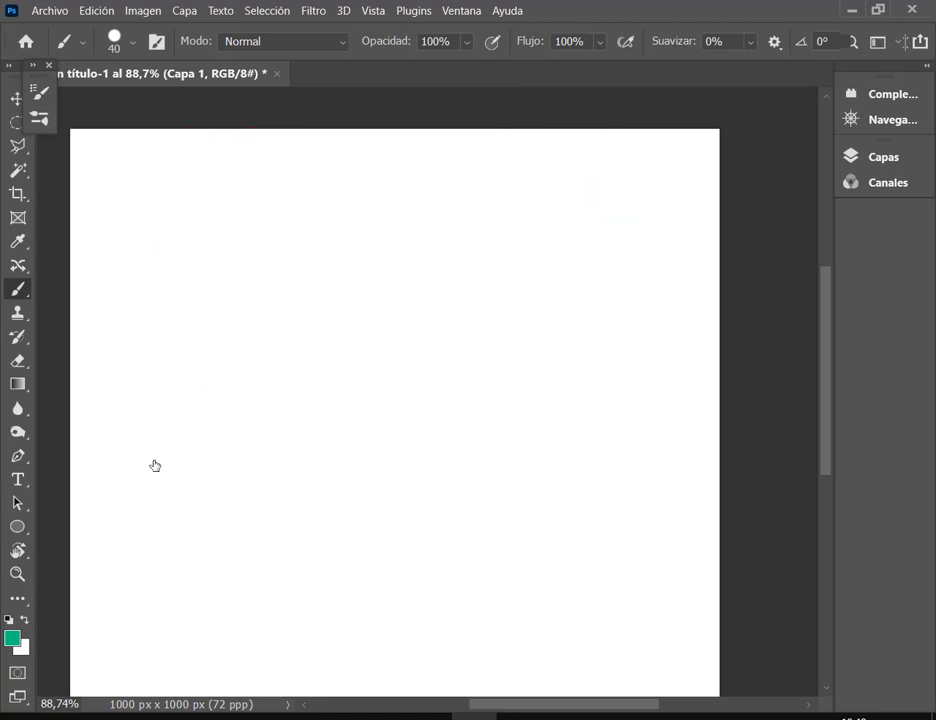
mouse_move(155, 464)
mouse_down()
mouse_move(559, 470)
mouse_move(516, 478)
mouse_up()
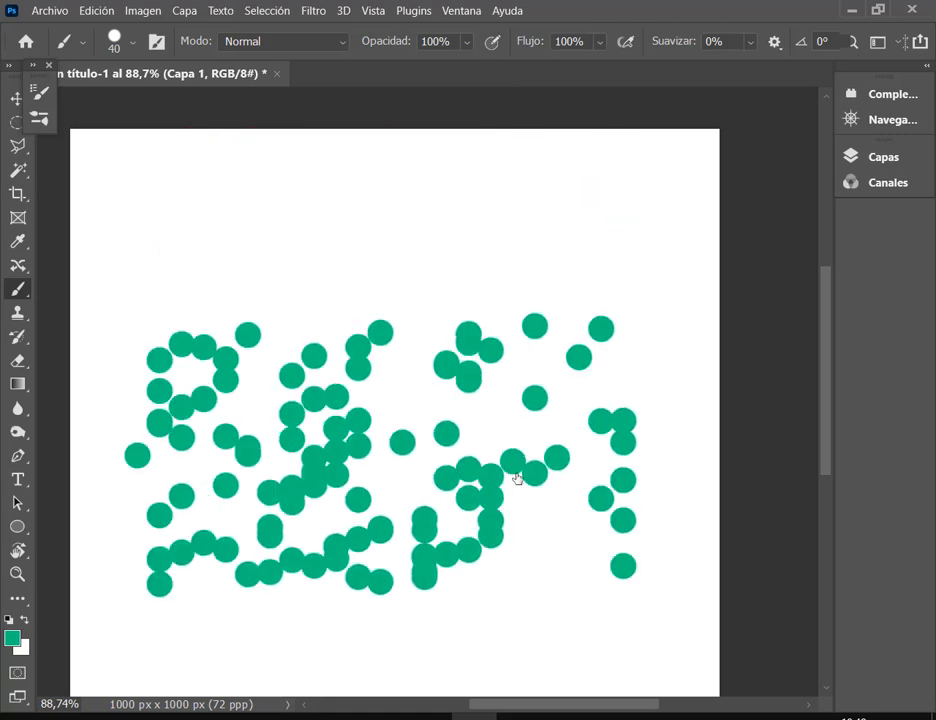
Mark two groups of scattered green dots on the canvas, clear the marks, and undo the scattered-dot stroke.
drag(231, 390, 410, 533)
drag(434, 325, 685, 598)
key(Escape)
key(ctrl+z)
Reset Variación de la cantidad to 0%, Cantidad to 1 and Dispersión to 0% in the brush settings, and turn Dispersión off.
click(156, 41)
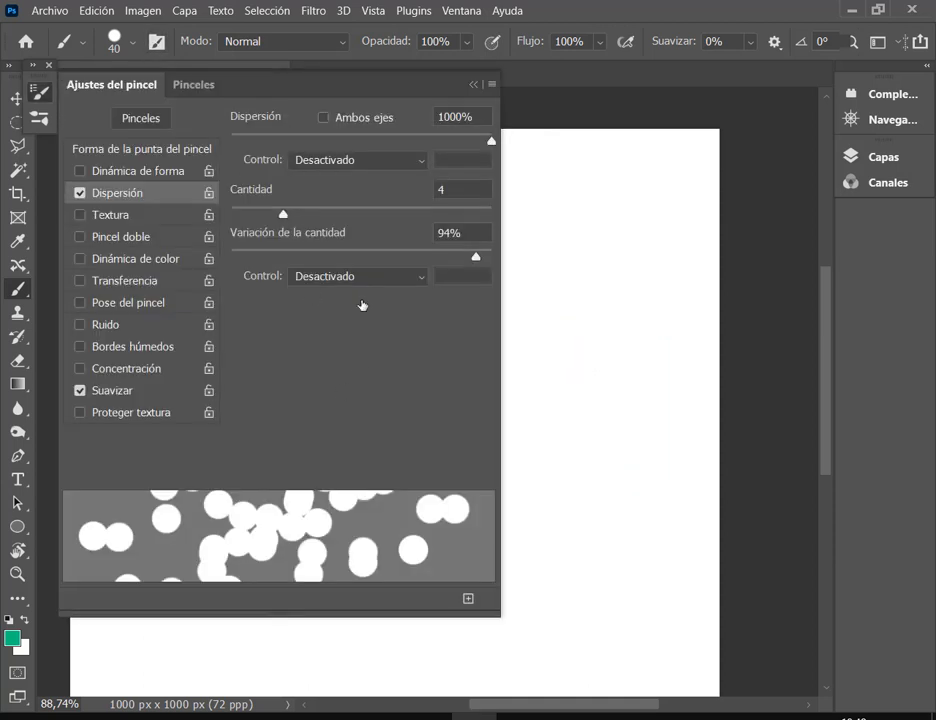
drag(476, 259, 223, 259)
drag(285, 216, 186, 220)
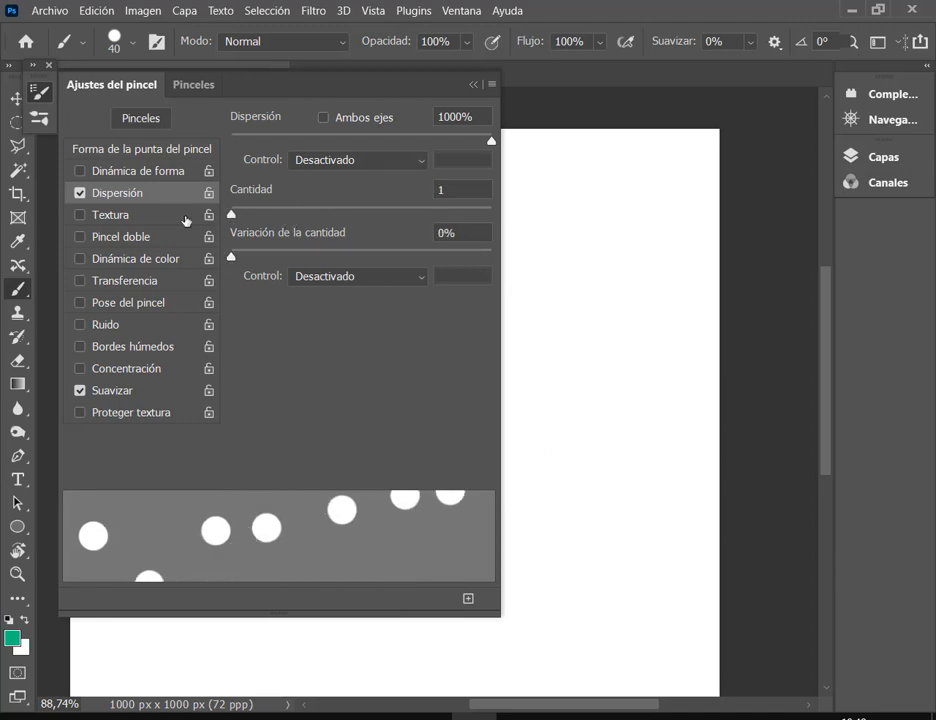
drag(277, 146, 190, 117)
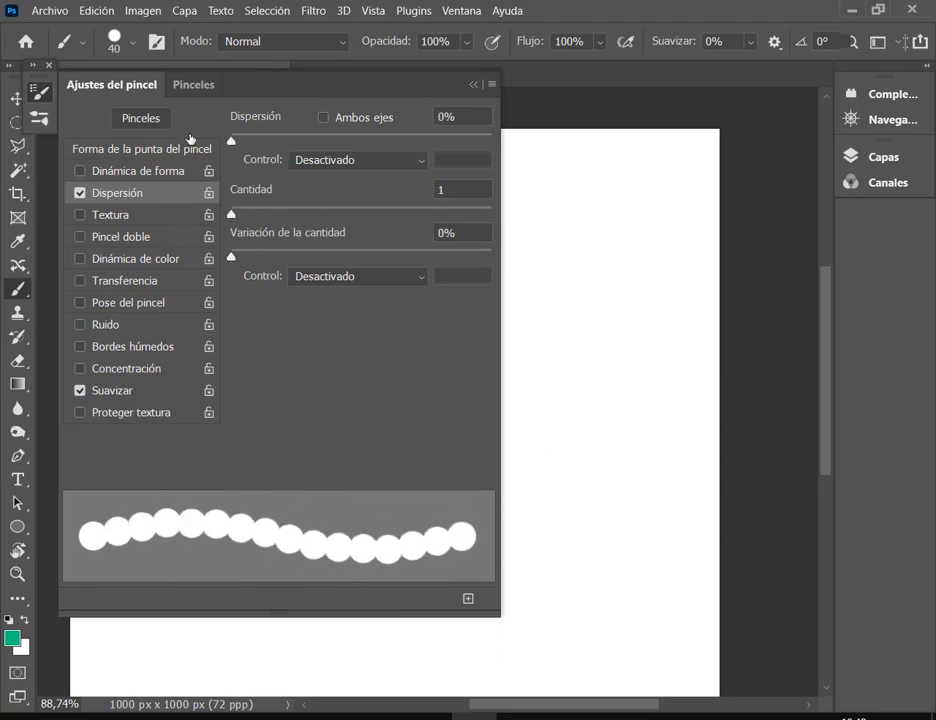
click(79, 194)
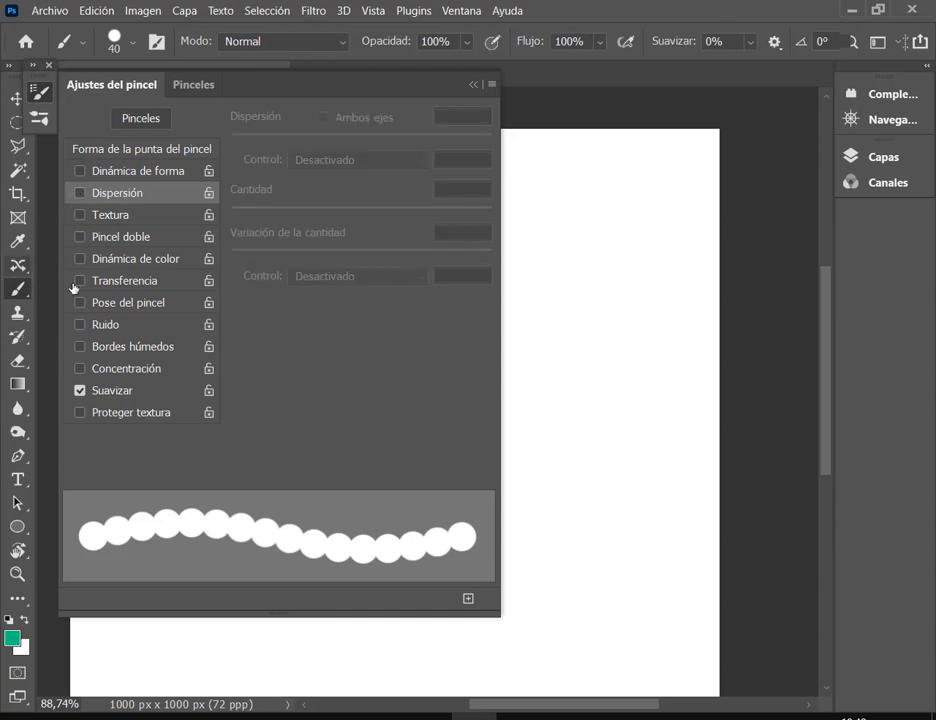
Test Textura with a short green stroke, undo it and turn Textura off, and toggle Pincel doble on and off.
click(110, 215)
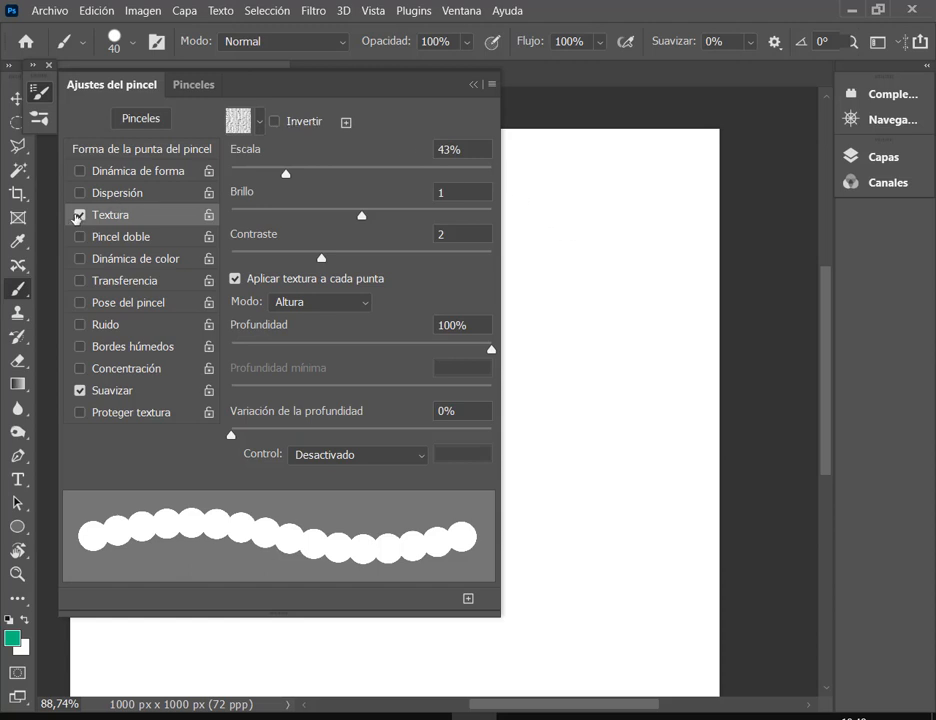
drag(564, 189, 600, 293)
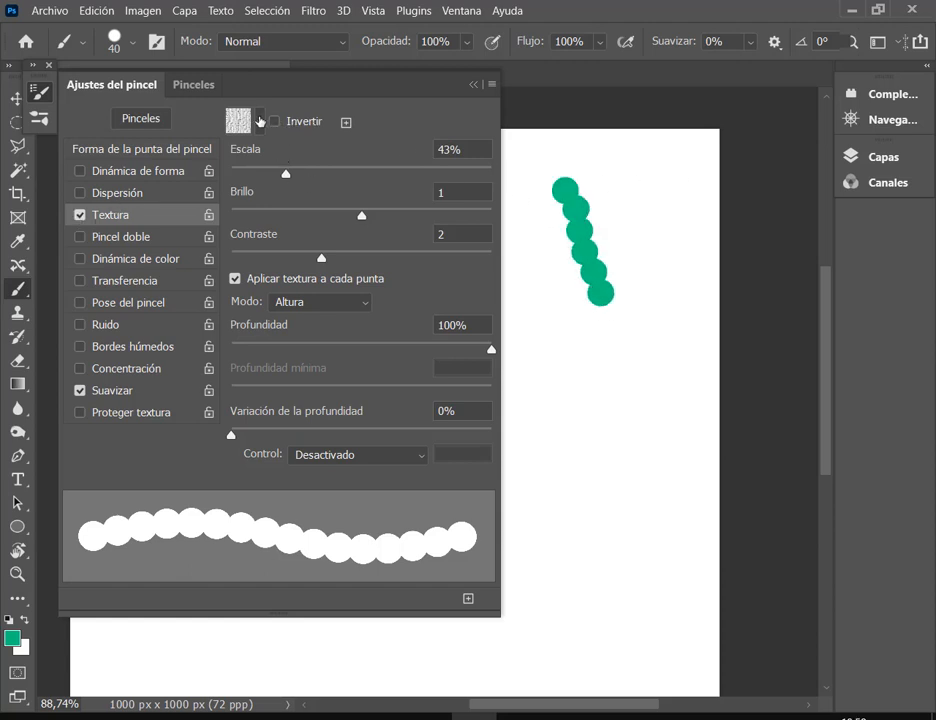
key(ctrl+z)
click(81, 215)
click(79, 237)
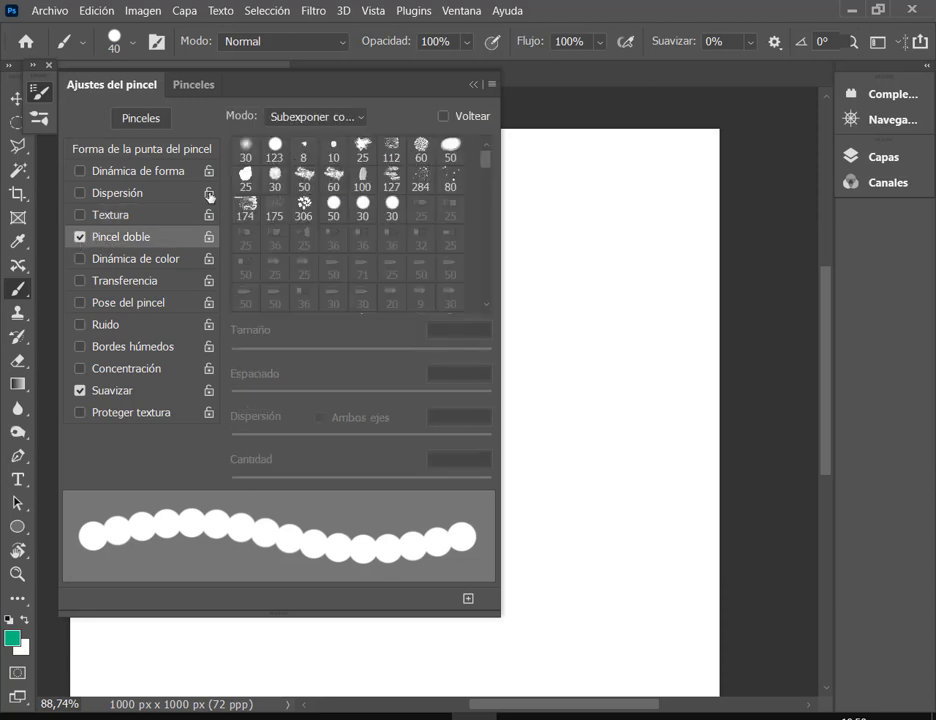
click(80, 238)
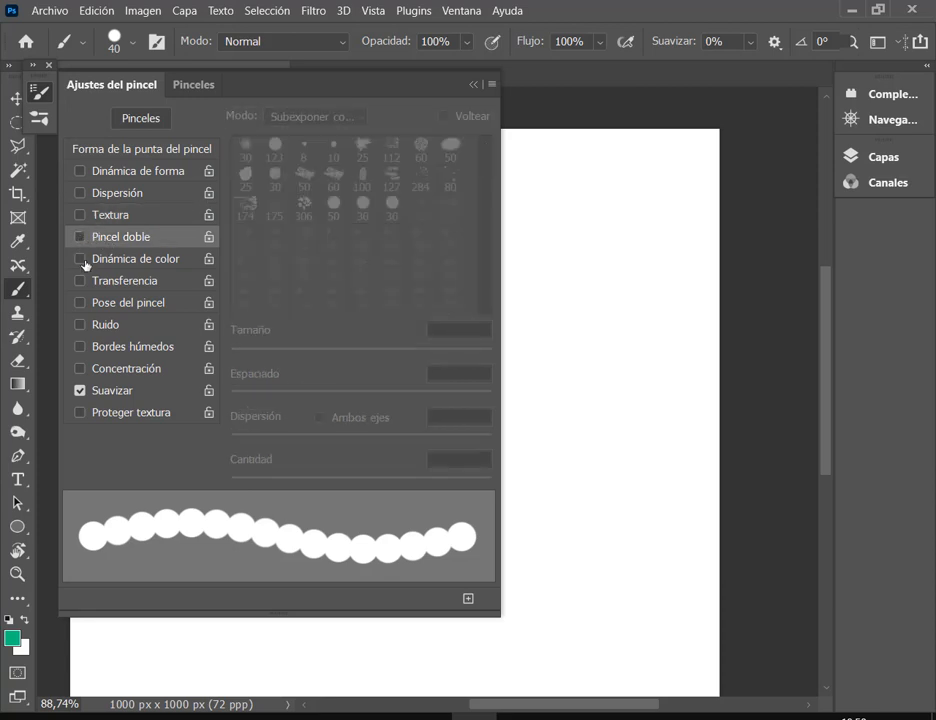
Test Dinámica de color at 100% Variación frontal/de fondo with a winding stroke, undo it, and reset and disable the option.
click(118, 260)
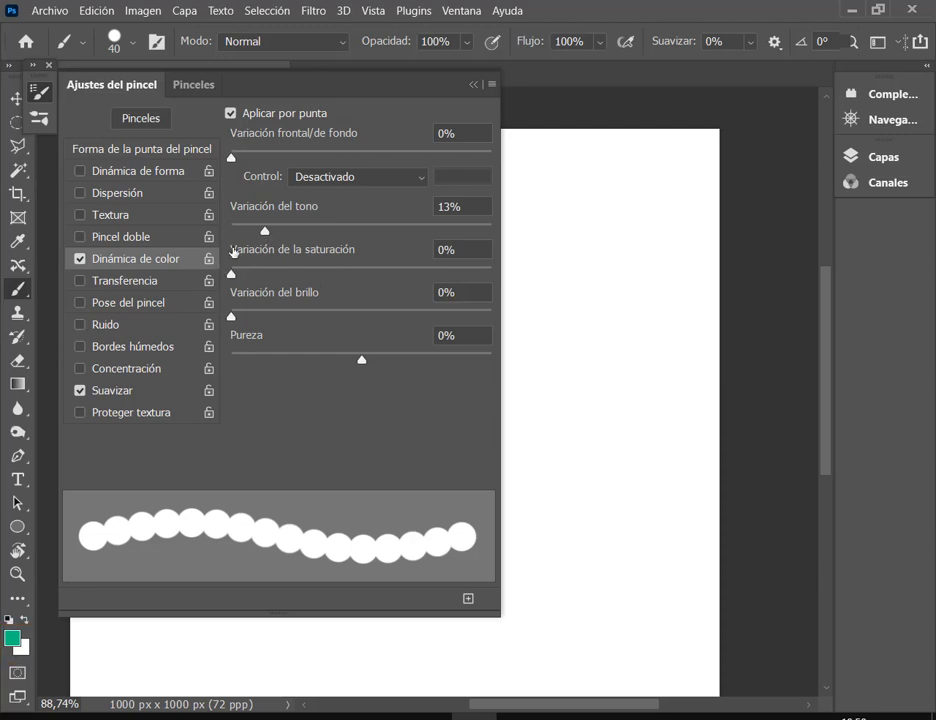
drag(233, 158, 500, 160)
mouse_move(577, 203)
mouse_down()
mouse_move(554, 414)
mouse_move(576, 464)
mouse_move(655, 455)
mouse_move(657, 272)
mouse_move(691, 213)
mouse_move(713, 279)
mouse_move(708, 440)
mouse_move(689, 573)
mouse_move(633, 620)
mouse_move(579, 567)
mouse_move(550, 514)
mouse_up()
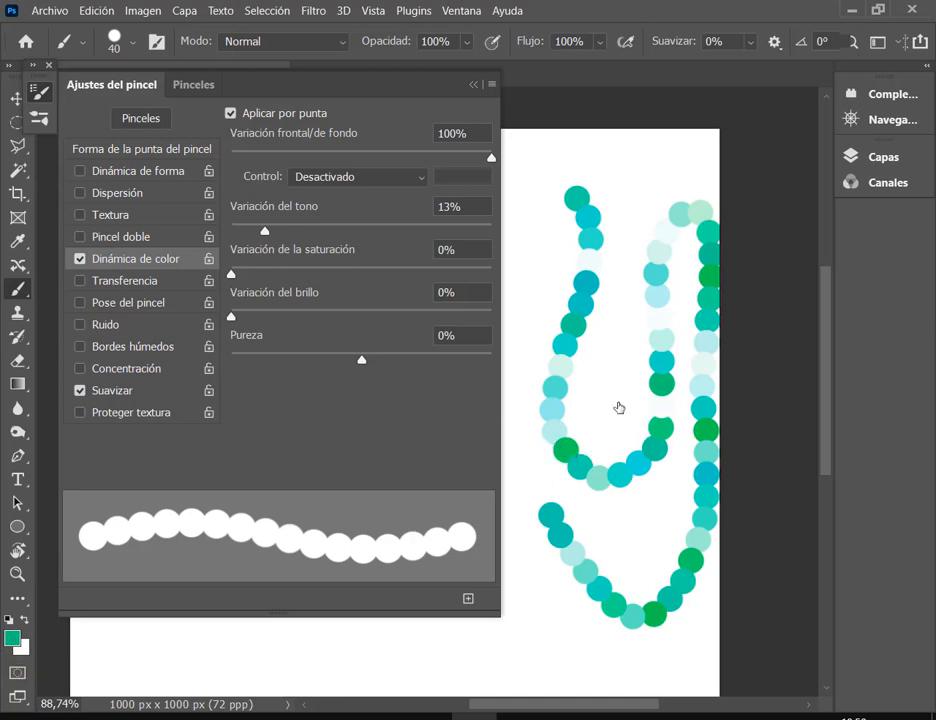
key(ctrl+z)
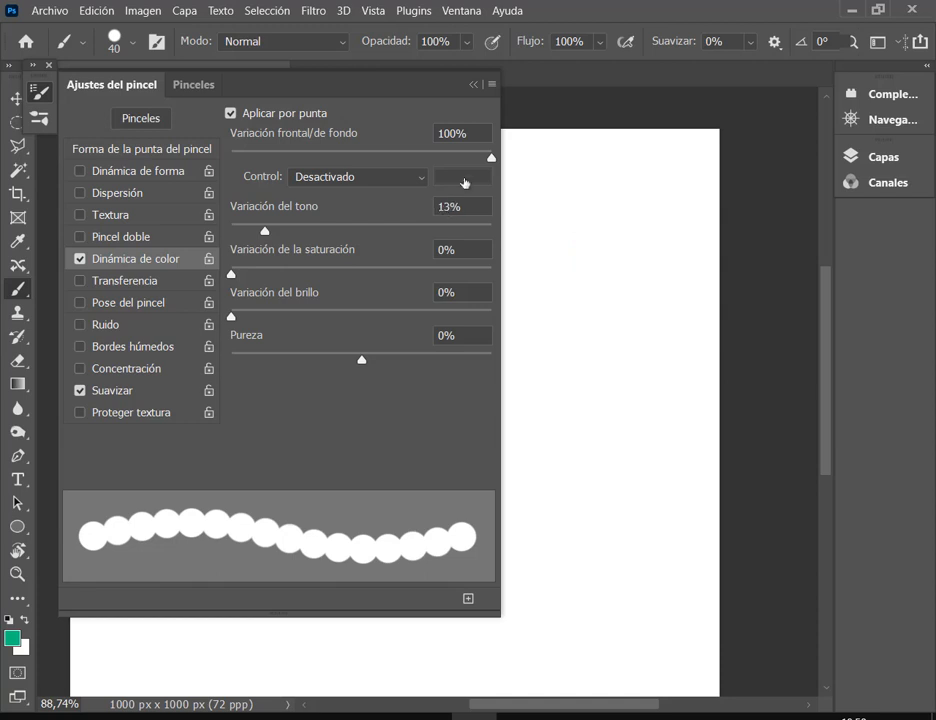
drag(490, 158, 210, 157)
click(80, 258)
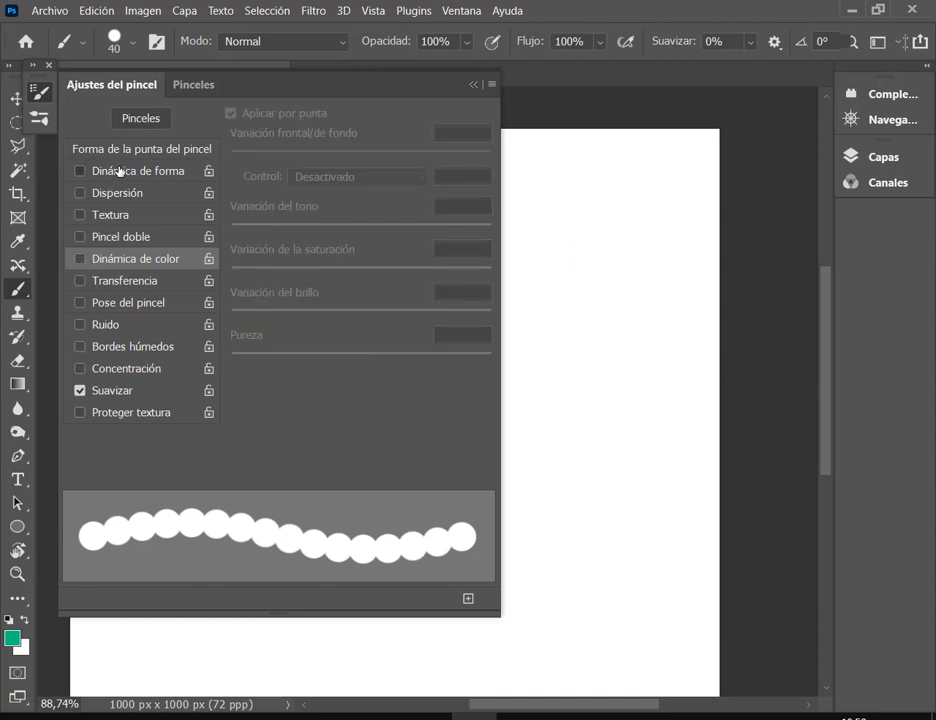
Turn on Dinámica de forma, toggle Pose del pincel on and off, and set the tip's Espaciado to 223%.
click(119, 171)
click(110, 302)
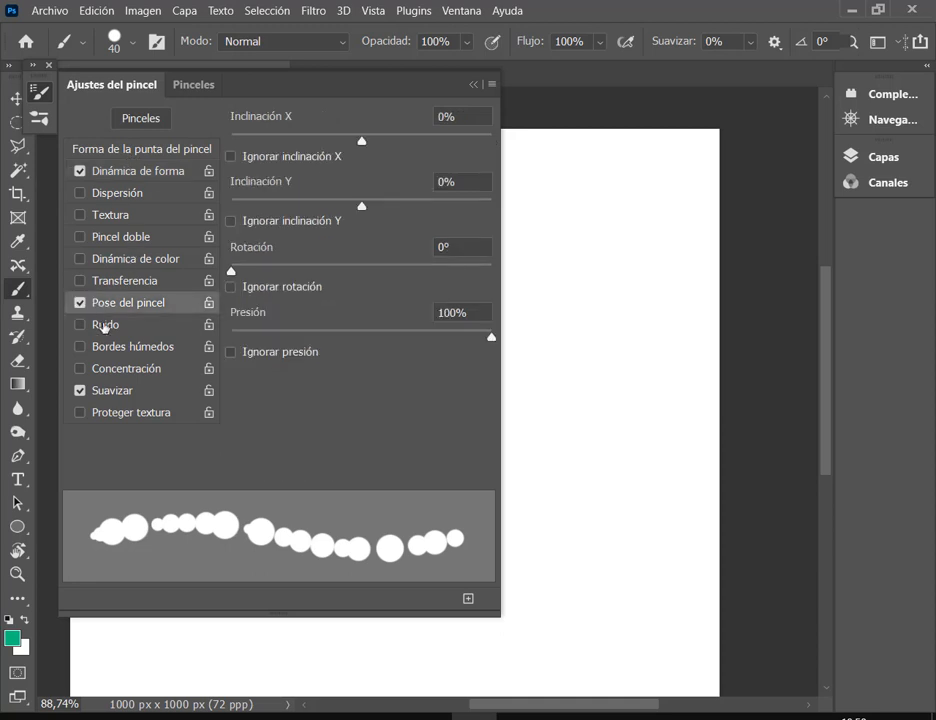
click(105, 328)
click(80, 302)
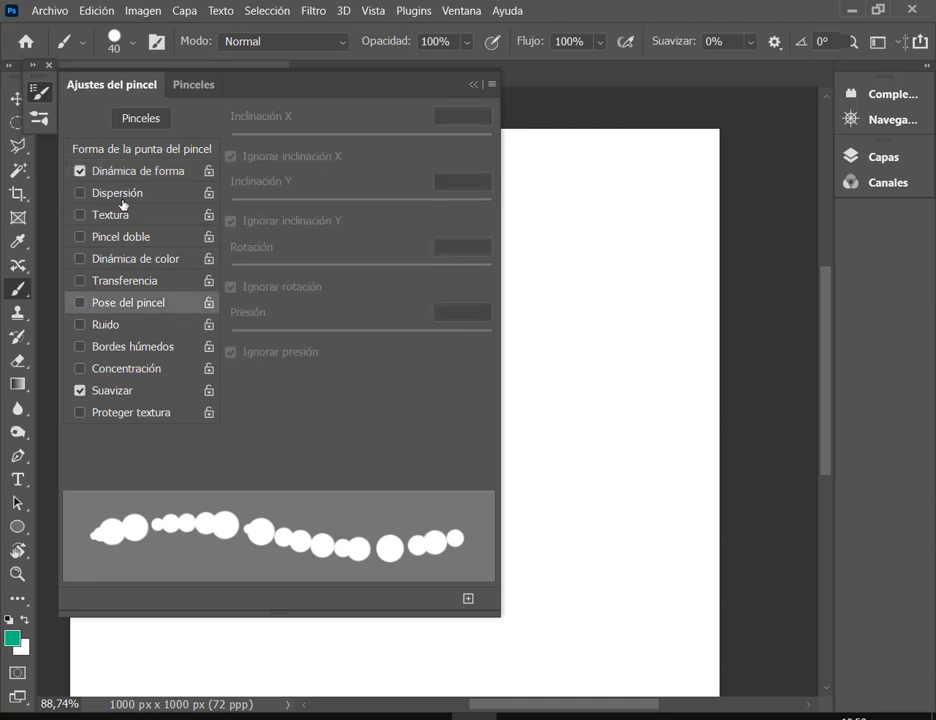
click(130, 172)
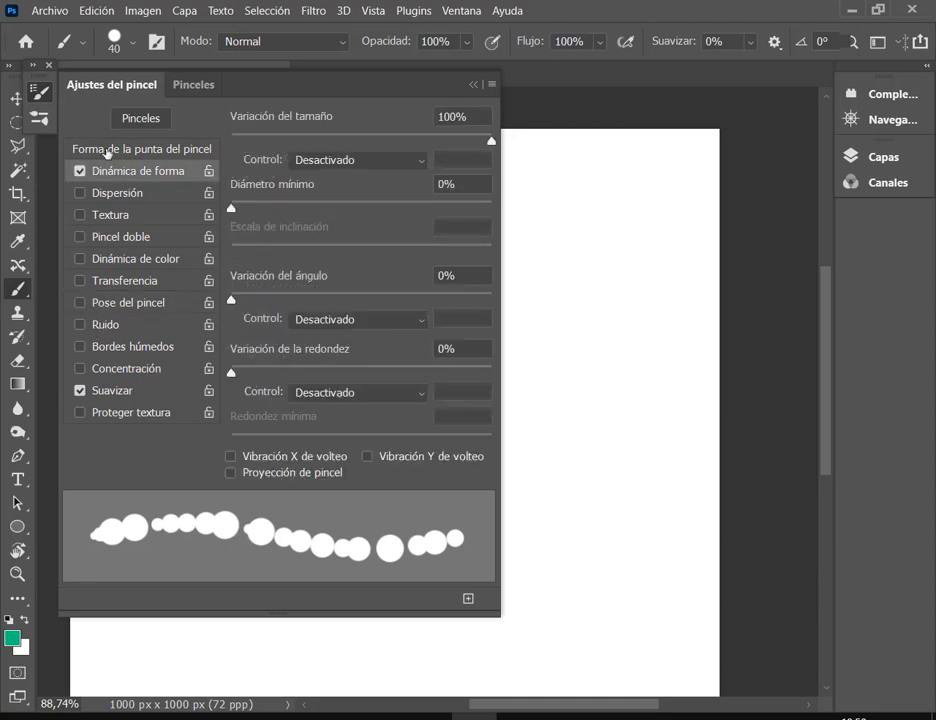
click(107, 150)
drag(340, 433, 431, 432)
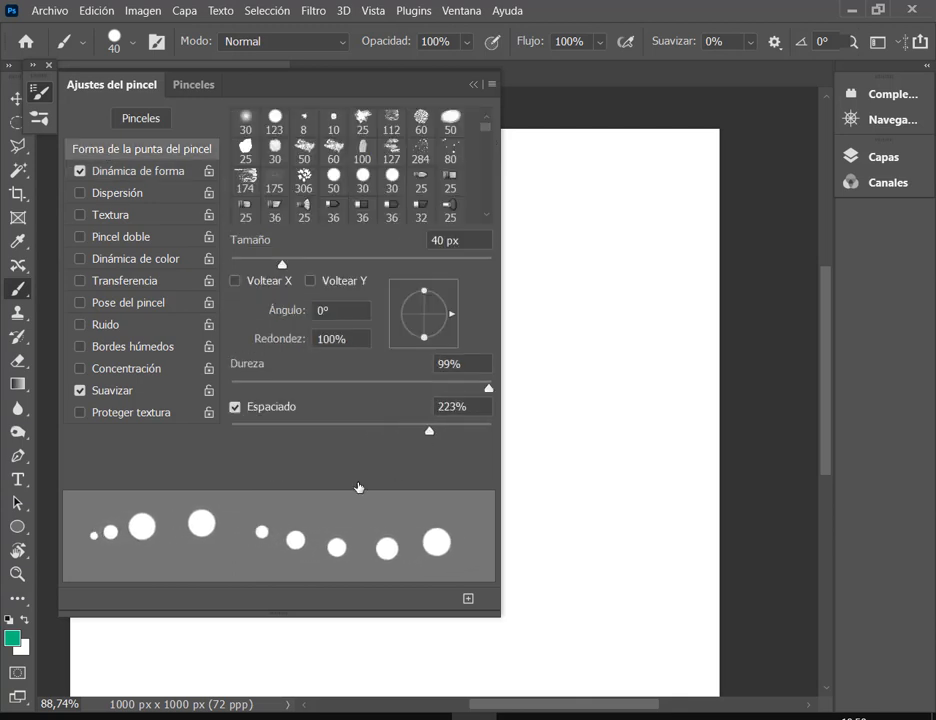
Set Variación del tamaño to 0%, turn off Dinámica de forma, and reduce the tip's Espaciado to 16%.
click(125, 171)
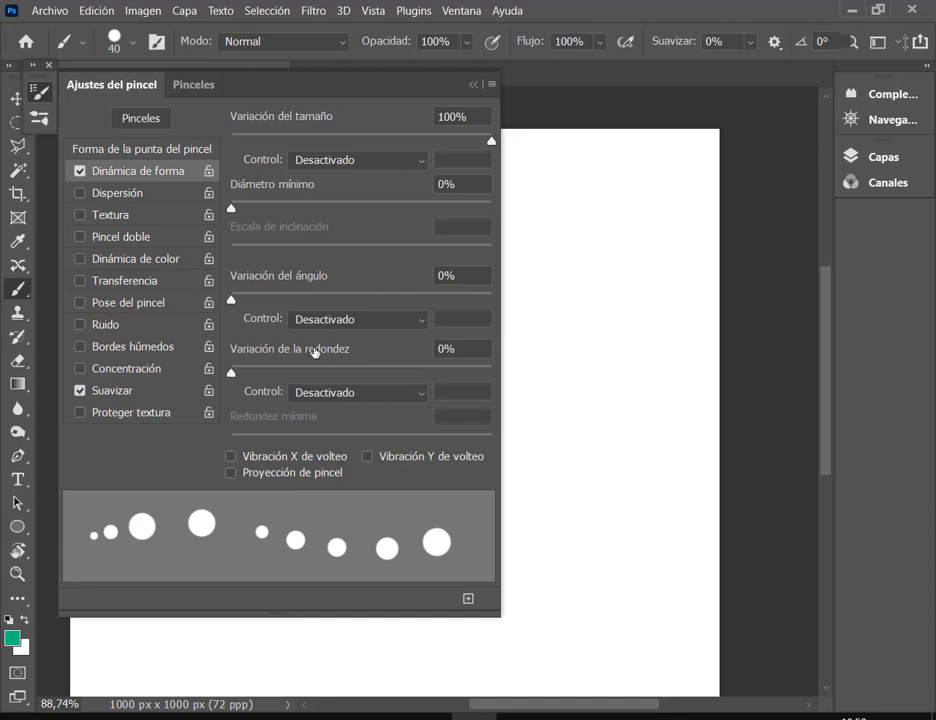
drag(488, 140, 151, 141)
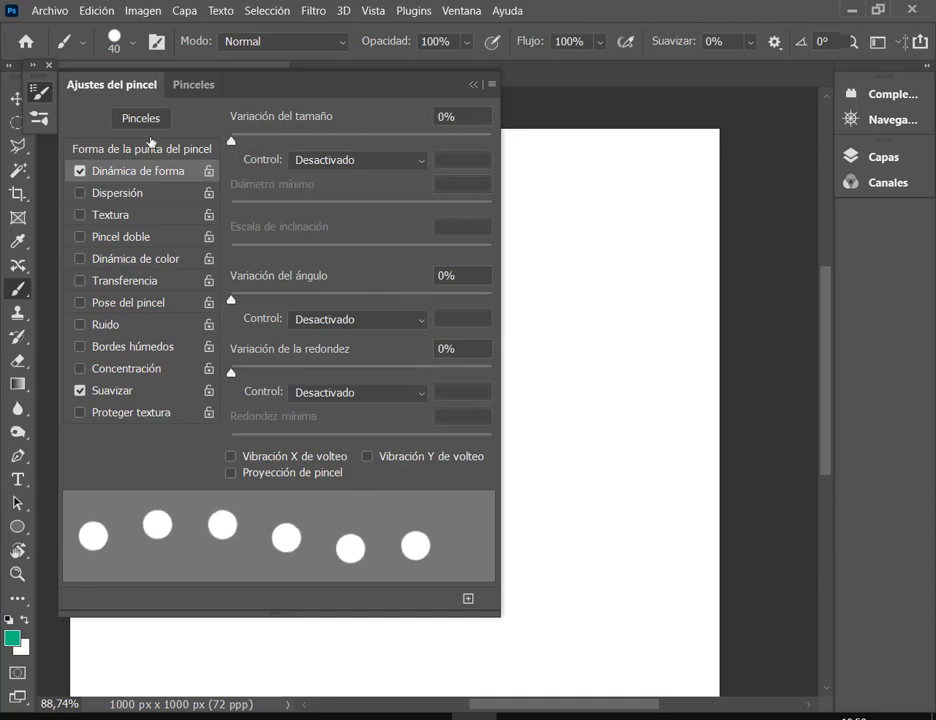
click(131, 150)
click(80, 171)
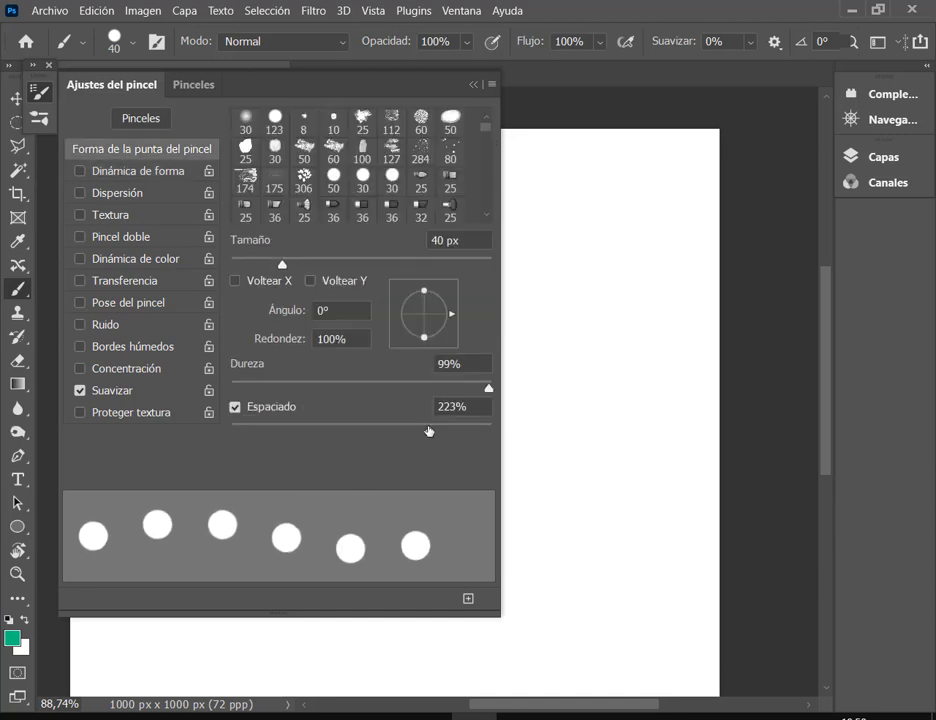
drag(429, 433, 252, 434)
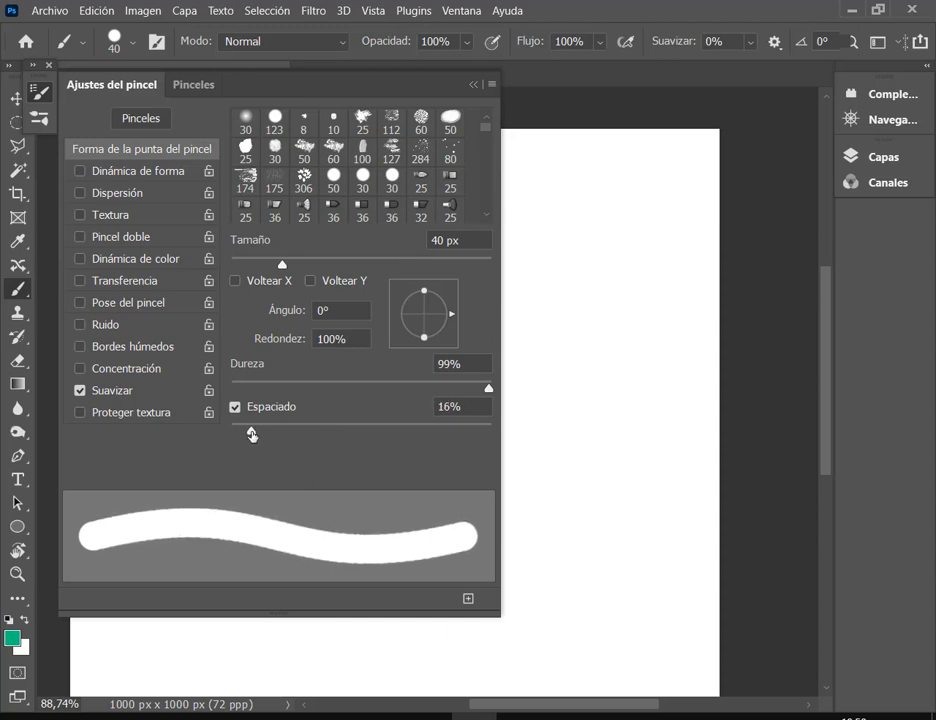
Try the soft 30 px and hard 123 px tips, select the 25 px spatter tip with 70% Dureza, and close the brush panels.
click(245, 120)
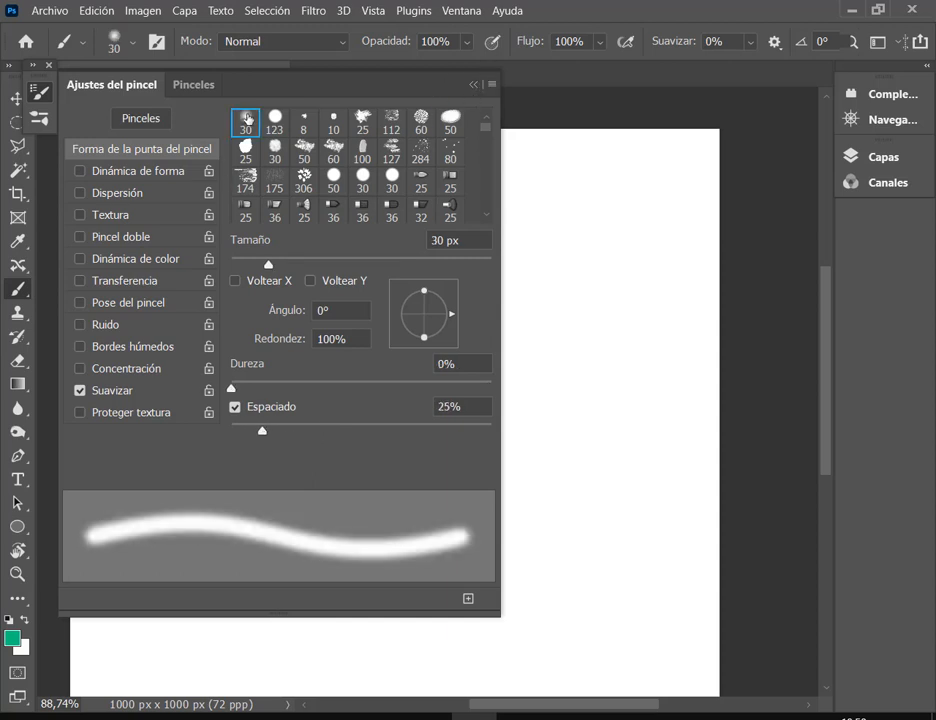
click(273, 120)
scroll(413, 181, down, 1)
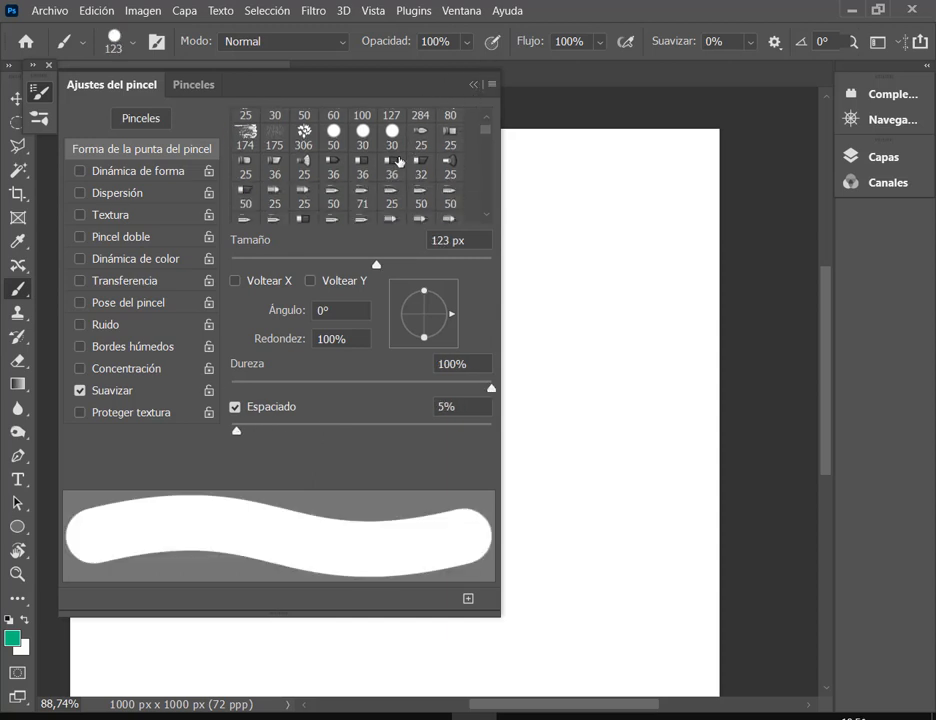
click(399, 162)
click(392, 132)
click(391, 191)
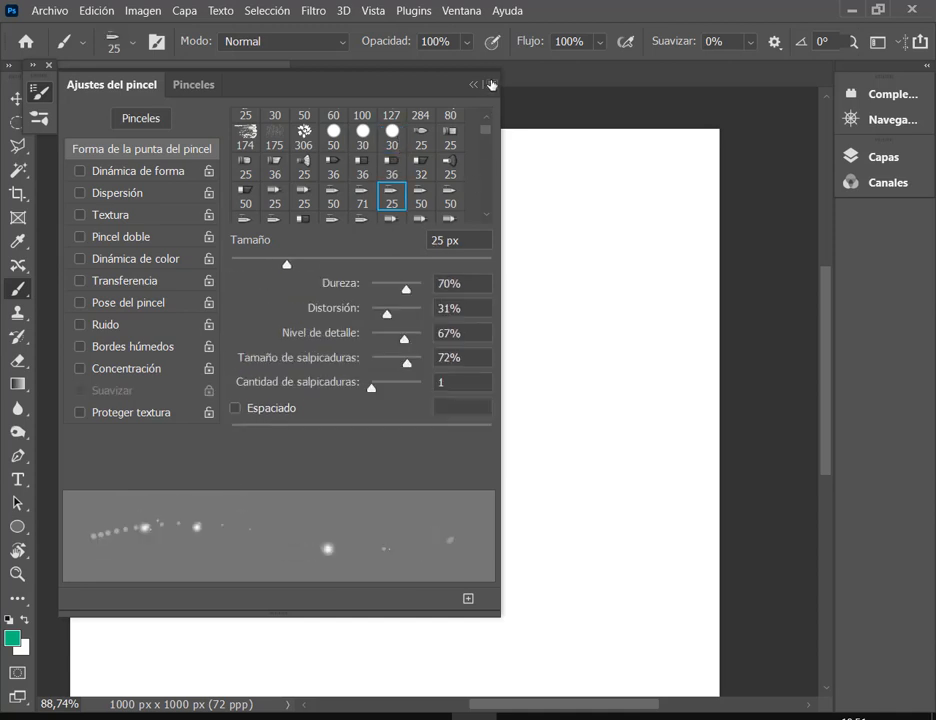
click(491, 85)
click(49, 66)
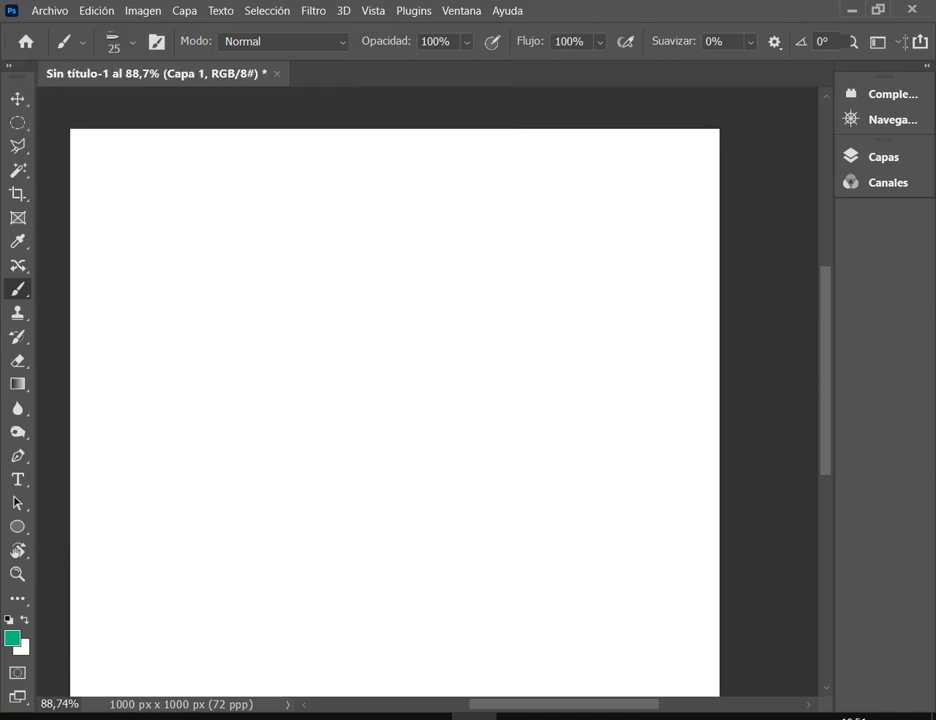
Switch to Chrome, view Ejemplo.jpg from the Clase 14 Drive folder, and check the Meet call's chat.
click(248, 717)
click(166, 642)
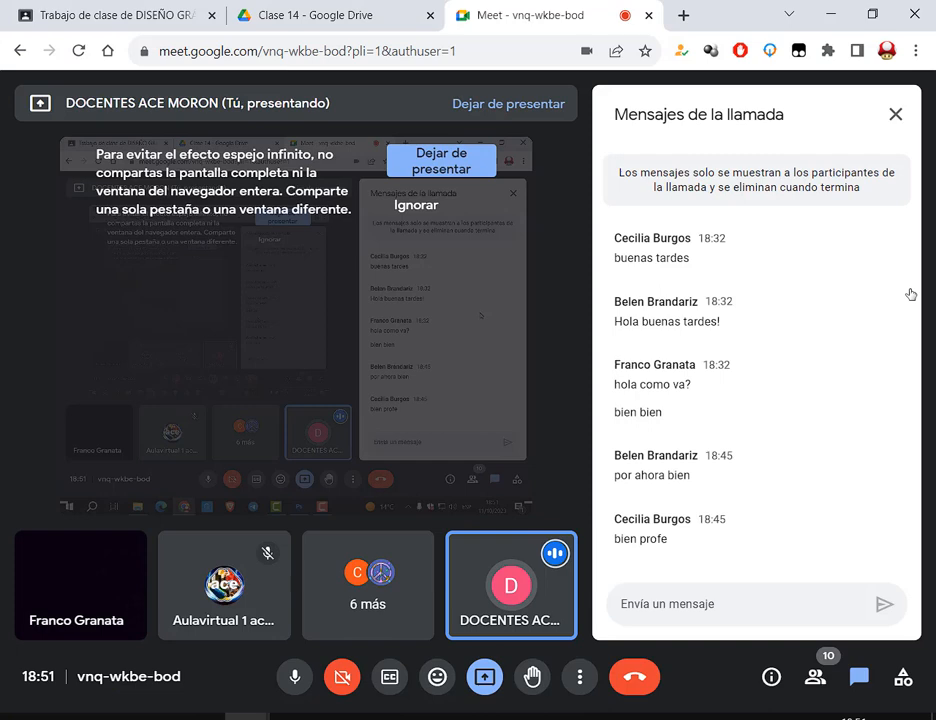
click(303, 12)
double_click(681, 495)
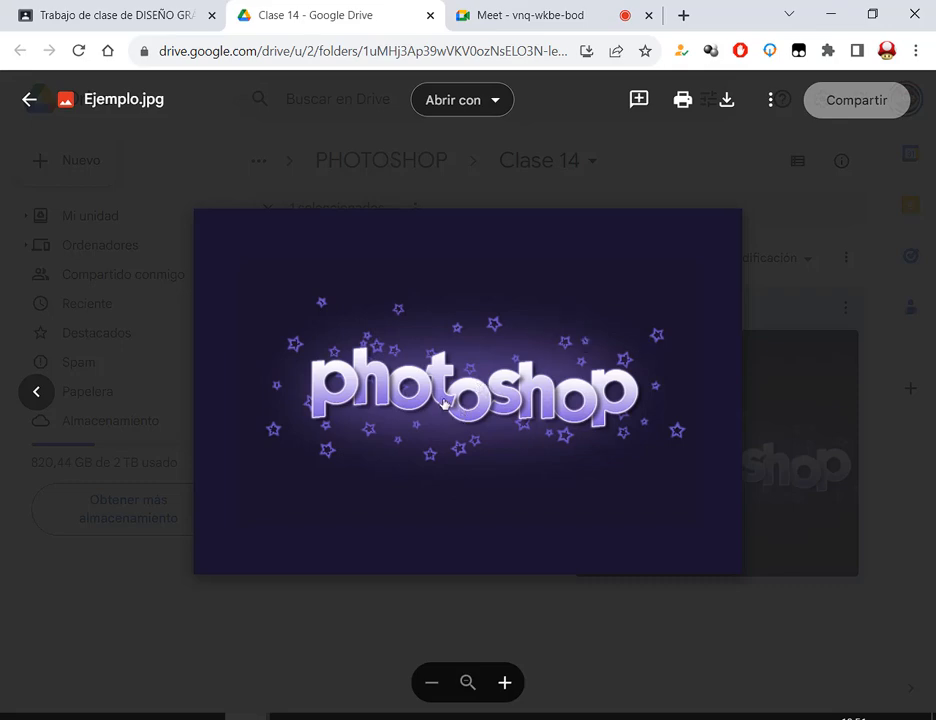
click(541, 12)
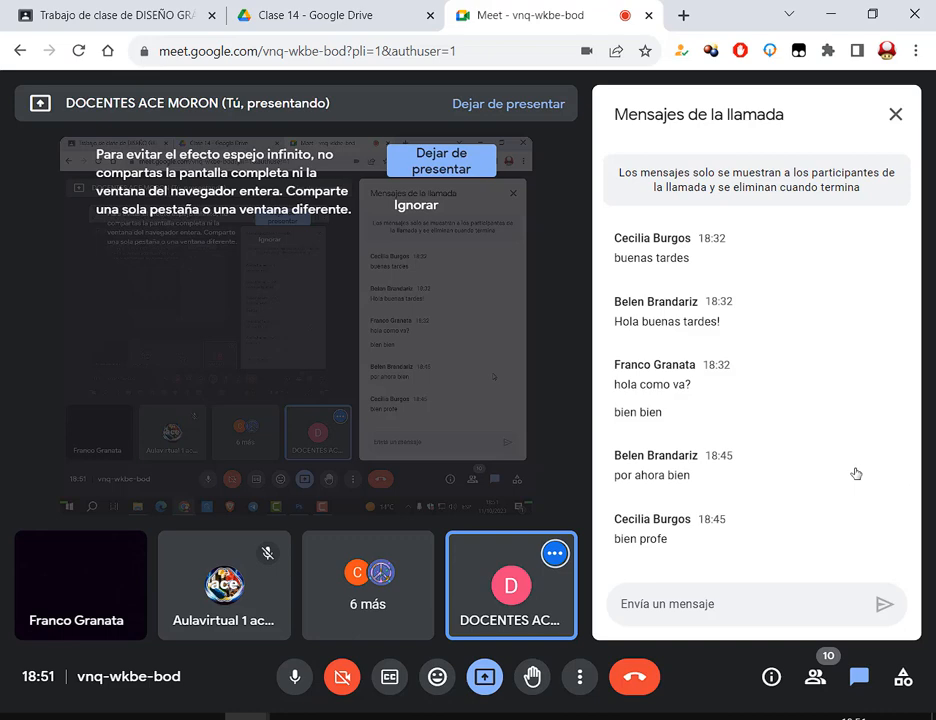
click(389, 10)
key(Escape)
double_click(439, 382)
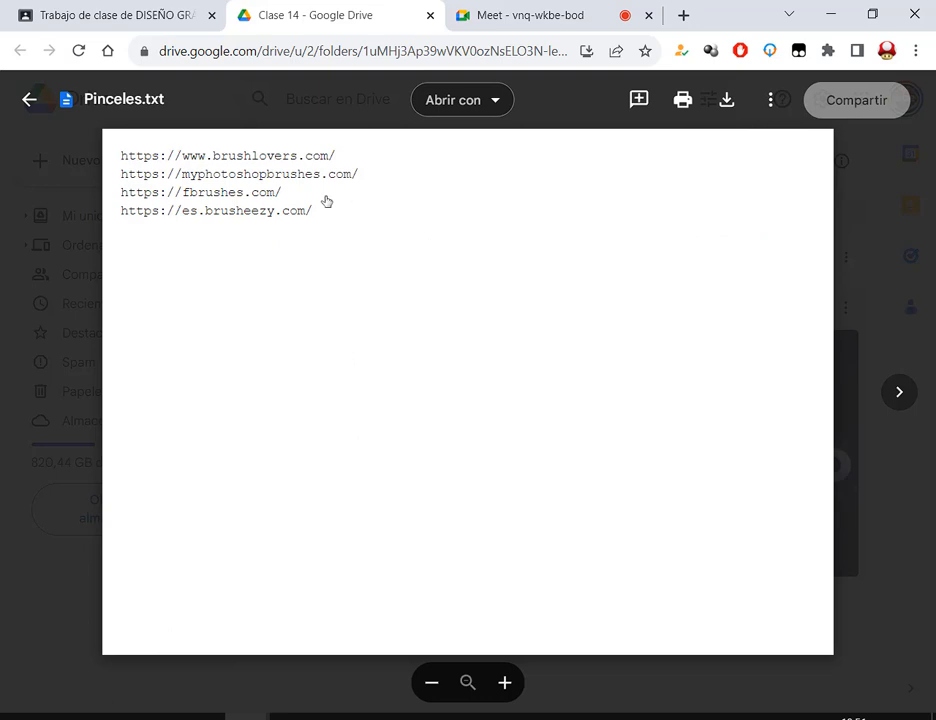
drag(340, 156, 103, 160)
key(ctrl+c)
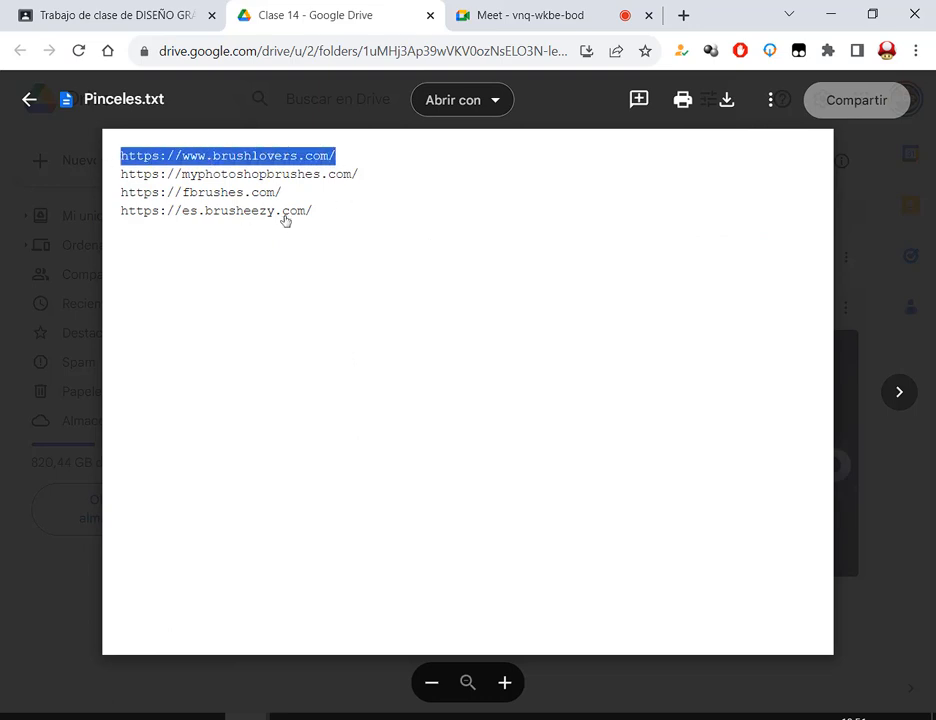
Open the copied brushlovers.com address in a new browser tab.
click(684, 15)
key(ctrl+v)
key(Return)
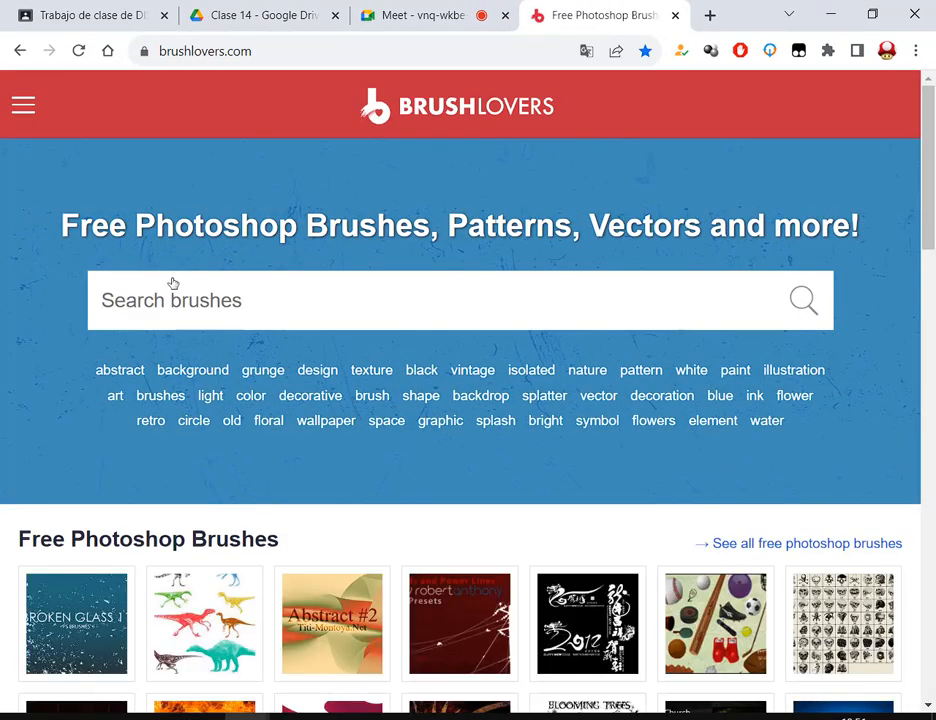
Undo two misplaced highlight boxes, outline the Search brushes field with a red rectangle, and clear the annotations.
drag(92, 287, 174, 311)
drag(180, 311, 263, 334)
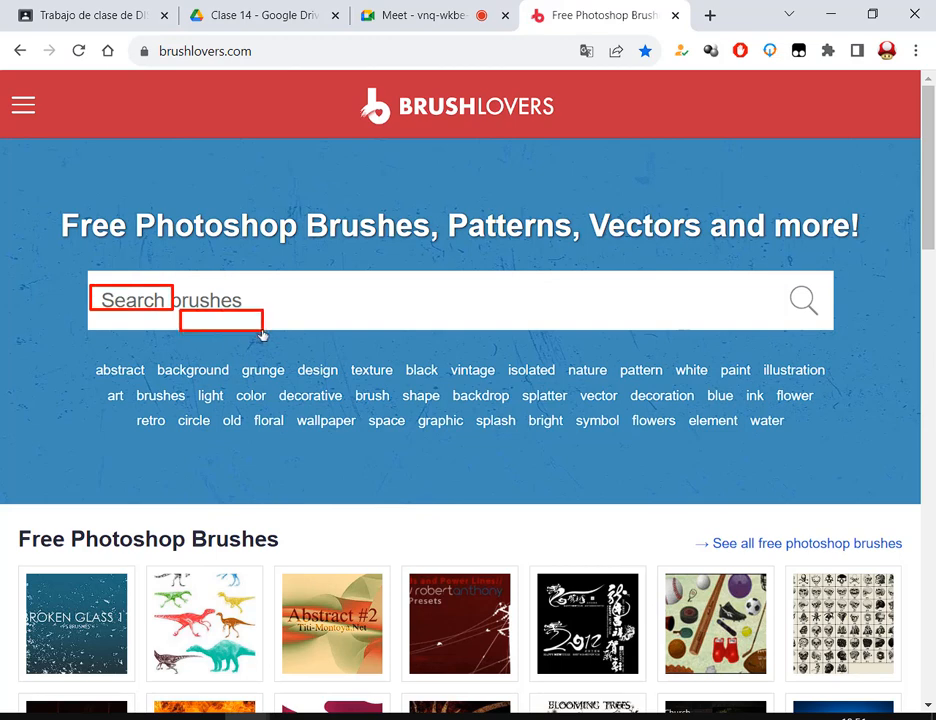
key(ctrl+z)
key(ctrl+z)
drag(92, 284, 273, 324)
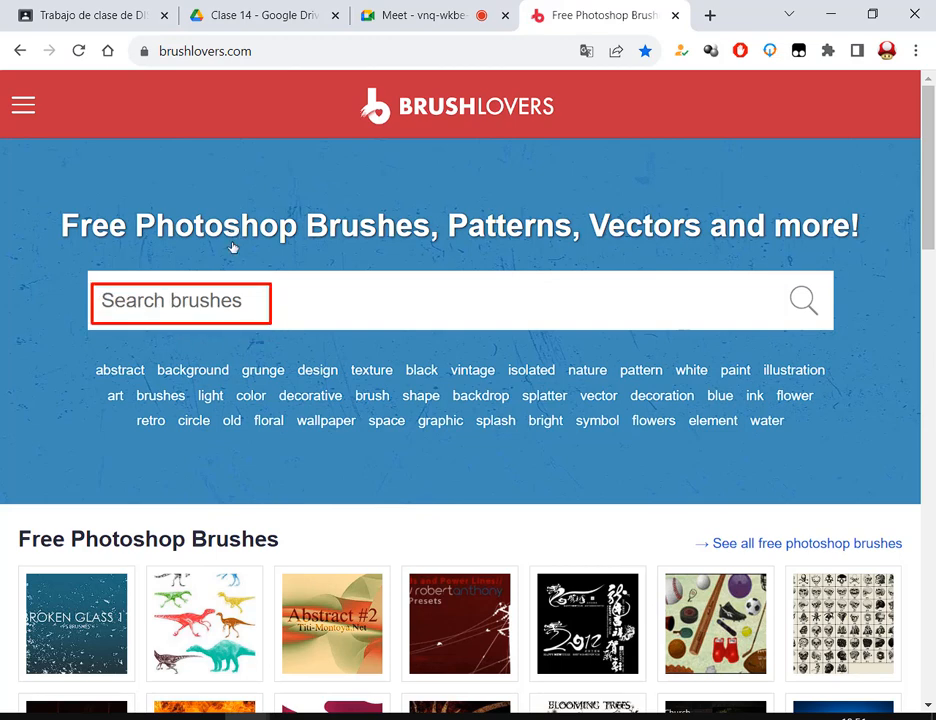
drag(230, 226, 220, 290)
key(Escape)
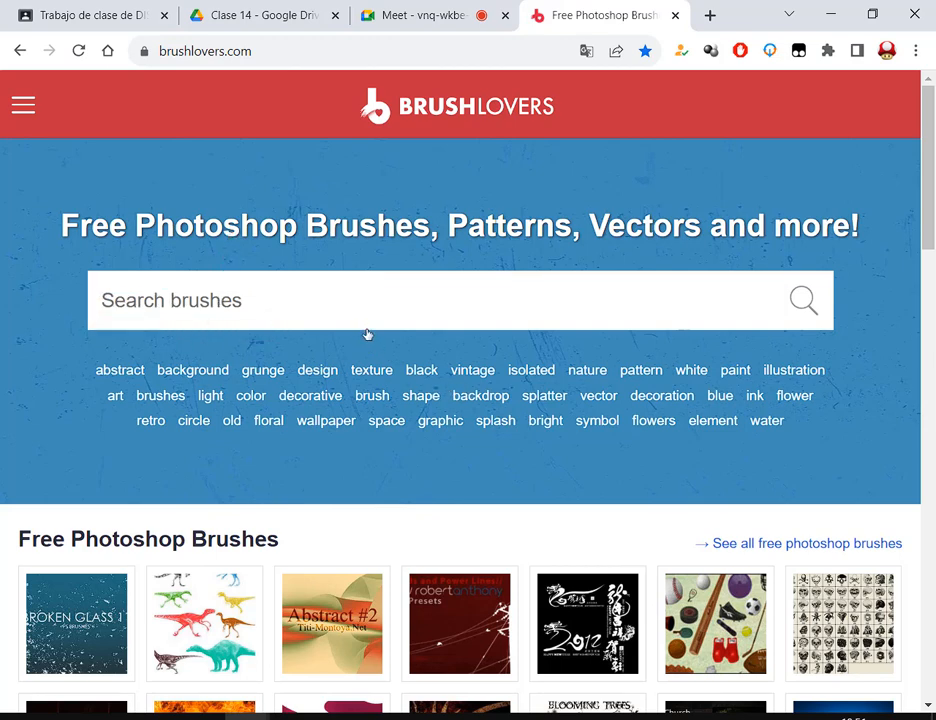
Highlight the Free Photoshop Brushes heading and browse the brush sets down to the Free styles section.
scroll(369, 332, down, 3)
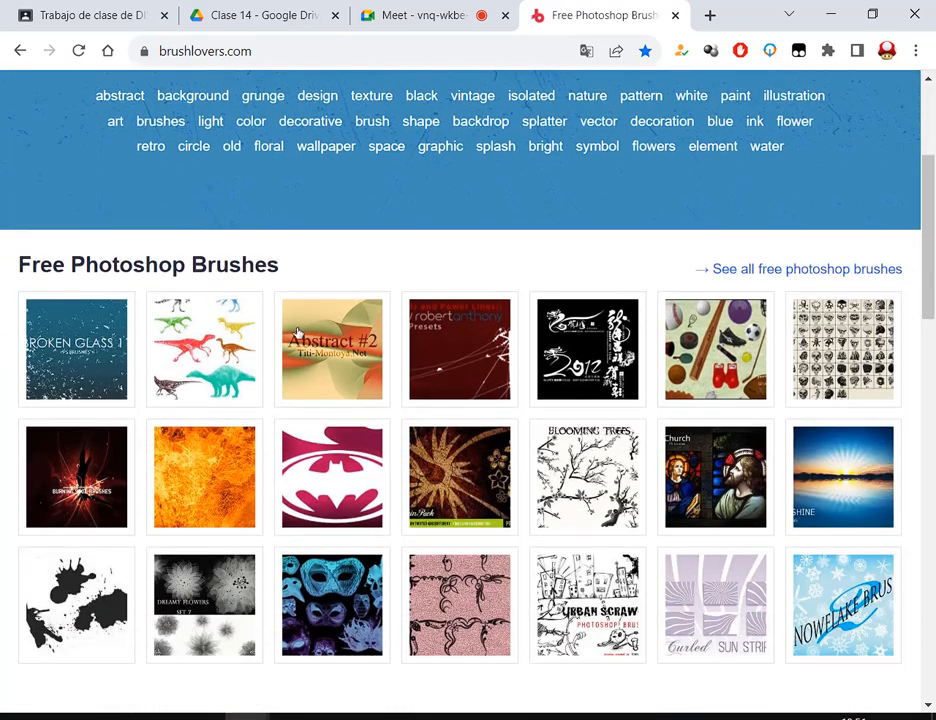
drag(15, 258, 295, 284)
drag(14, 247, 77, 283)
drag(86, 172, 58, 245)
scroll(617, 261, down, 4)
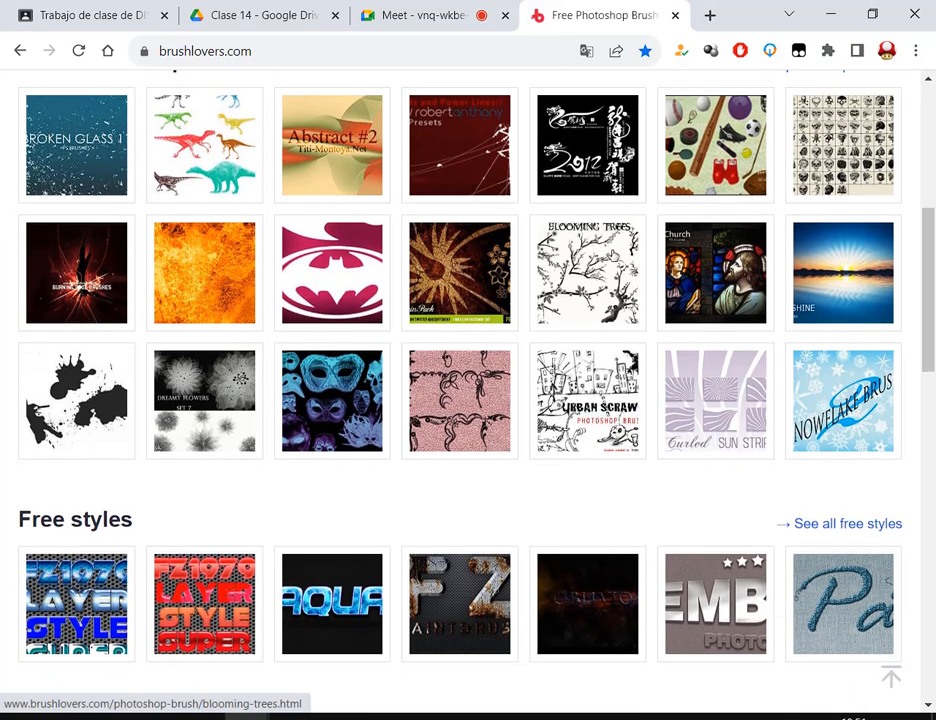
Browse the home page's free styles, gradients, patterns and vectors, and open the full Free Photoshop Brushes listing to look it over.
scroll(617, 261, up, 4)
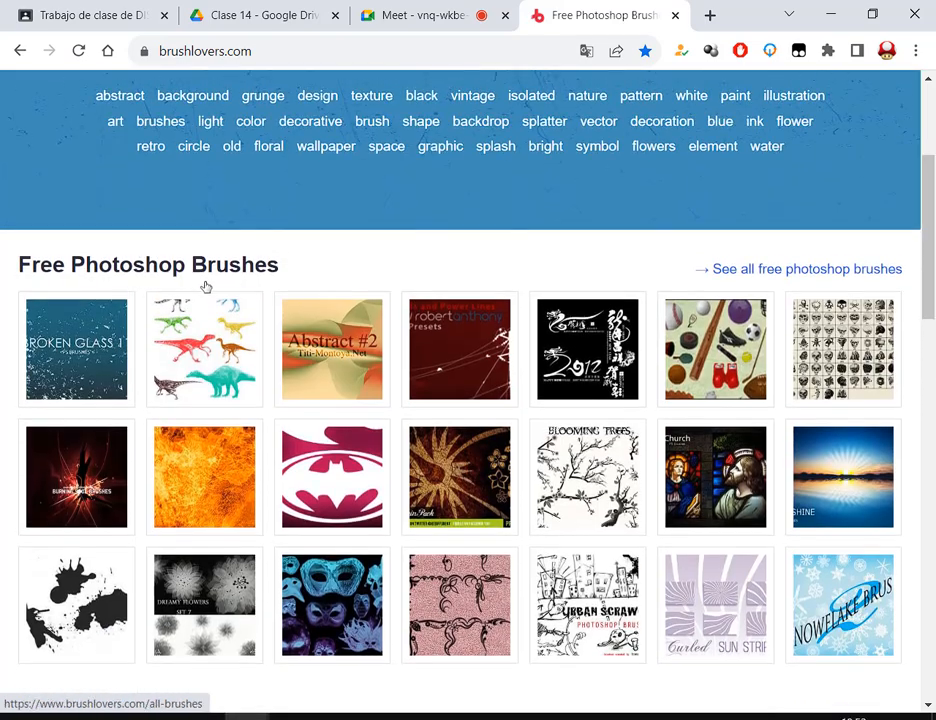
scroll(292, 288, down, 4)
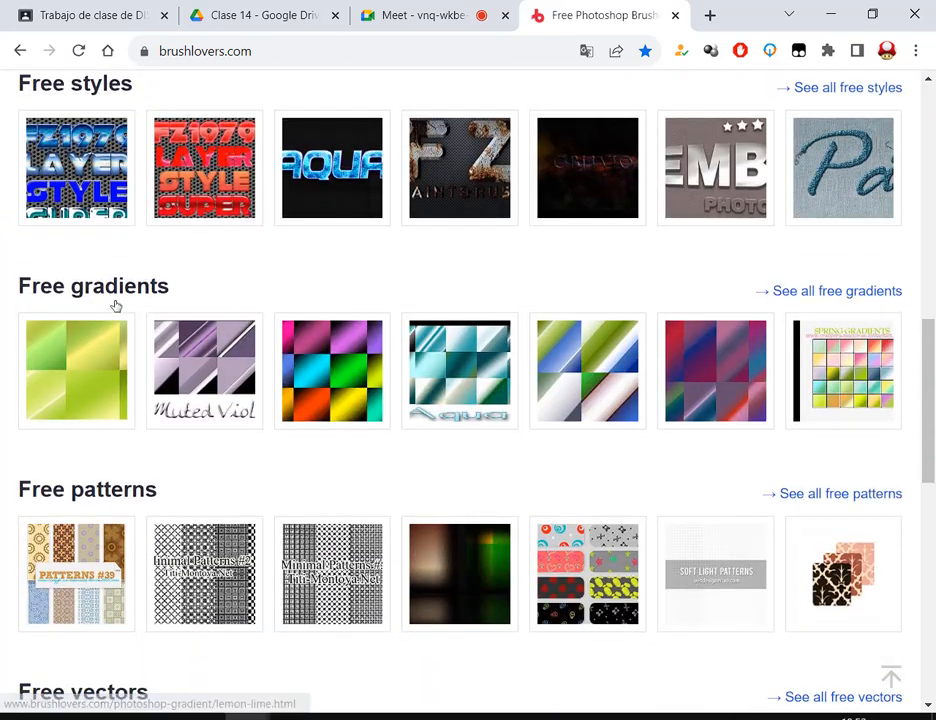
scroll(143, 313, down, 3)
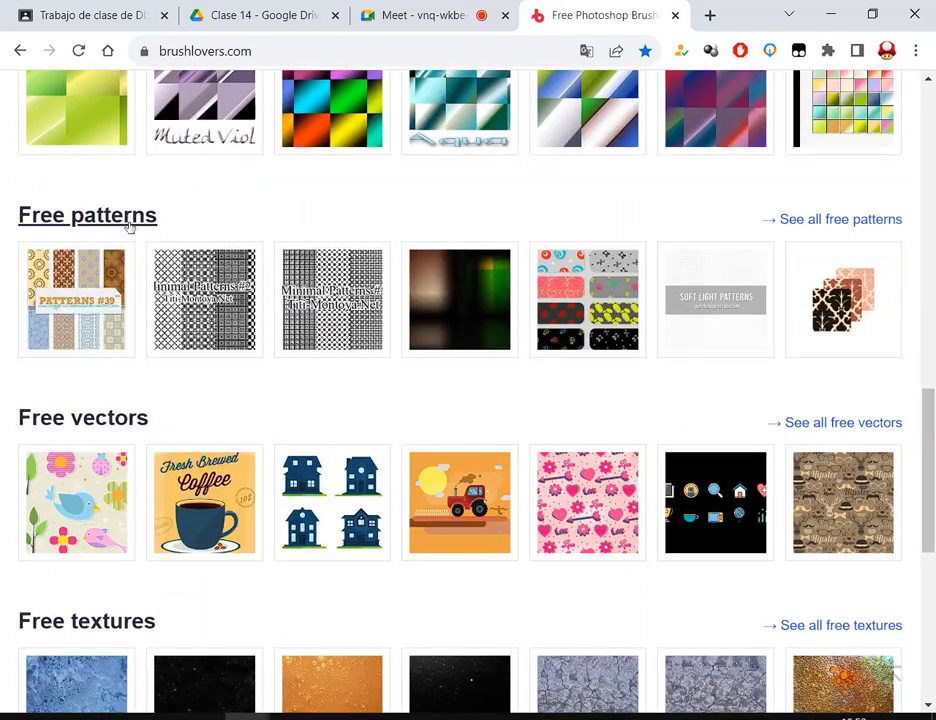
scroll(111, 385, up, 13)
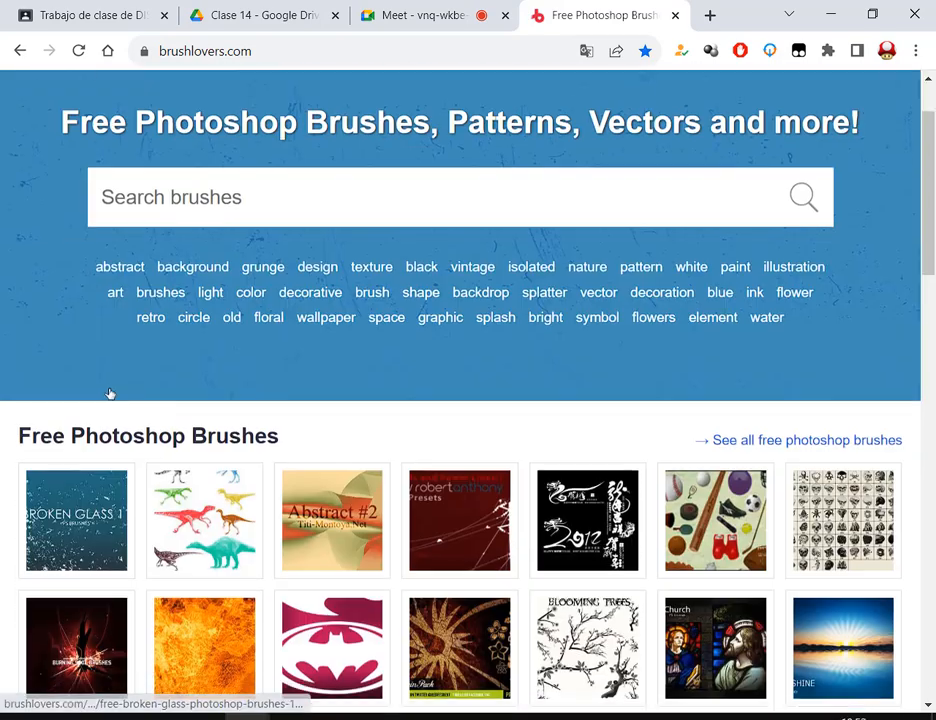
scroll(128, 405, down, 2)
click(168, 267)
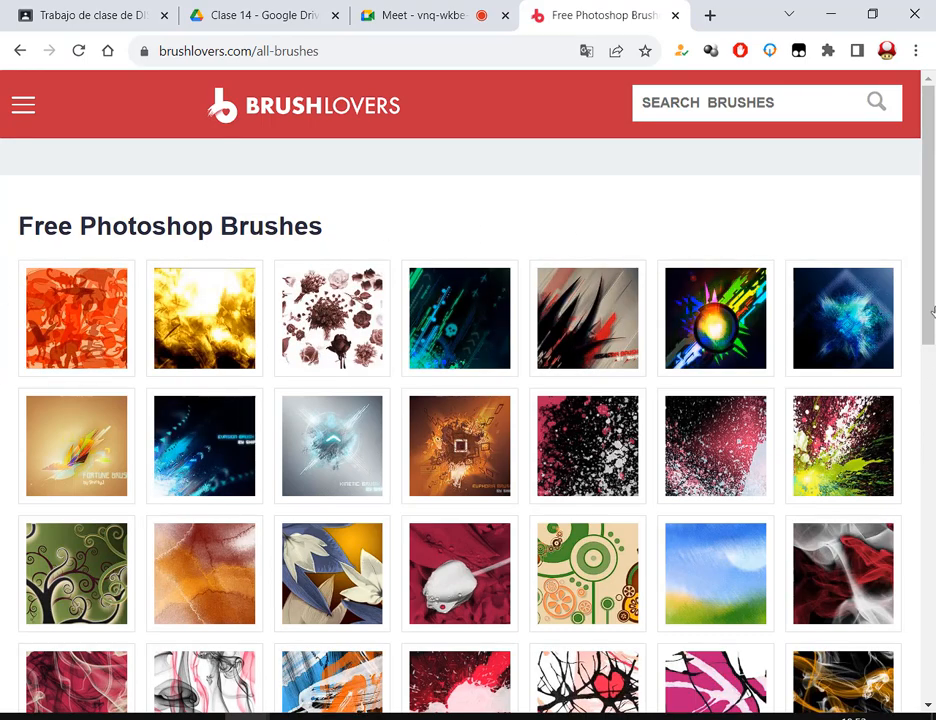
scroll(919, 320, down, 7)
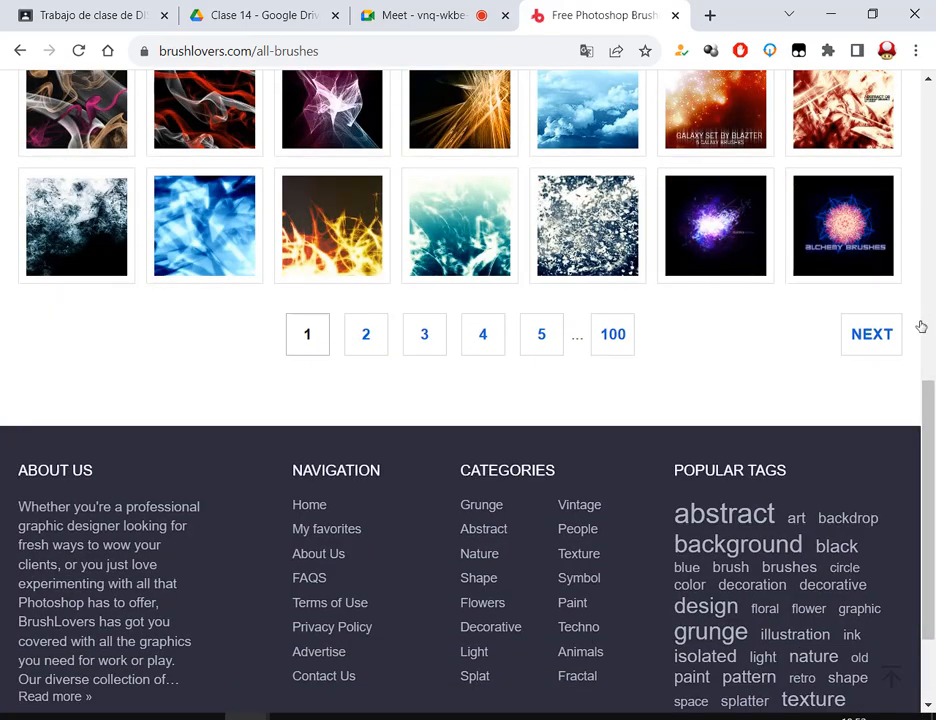
scroll(918, 323, up, 10)
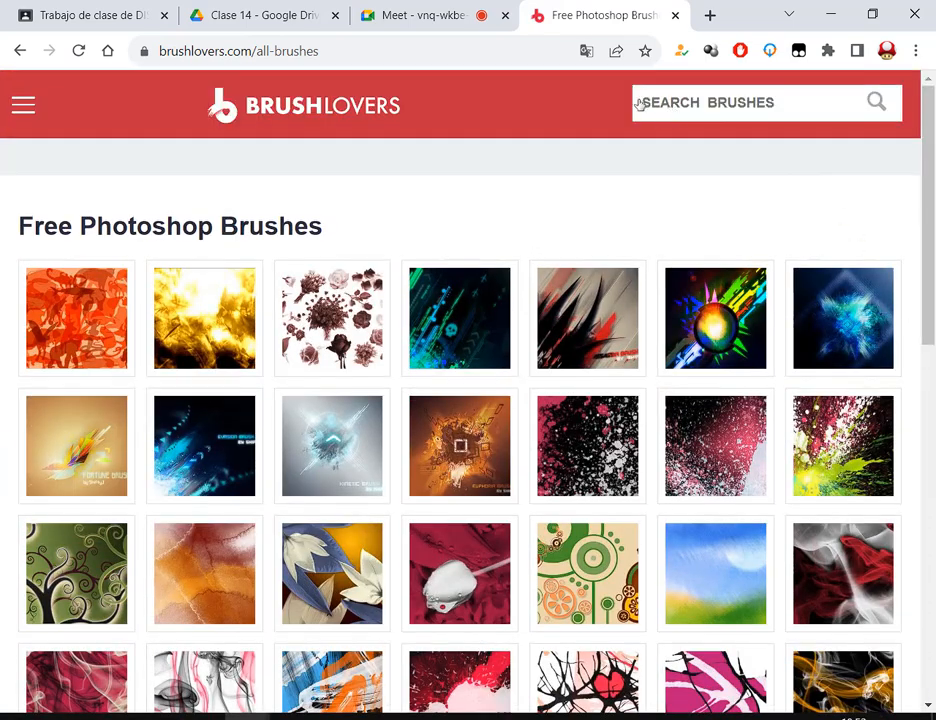
Search the brush listing for "smoke" and browse the matching brush sets.
click(745, 115)
text(smoke)
key(Return)
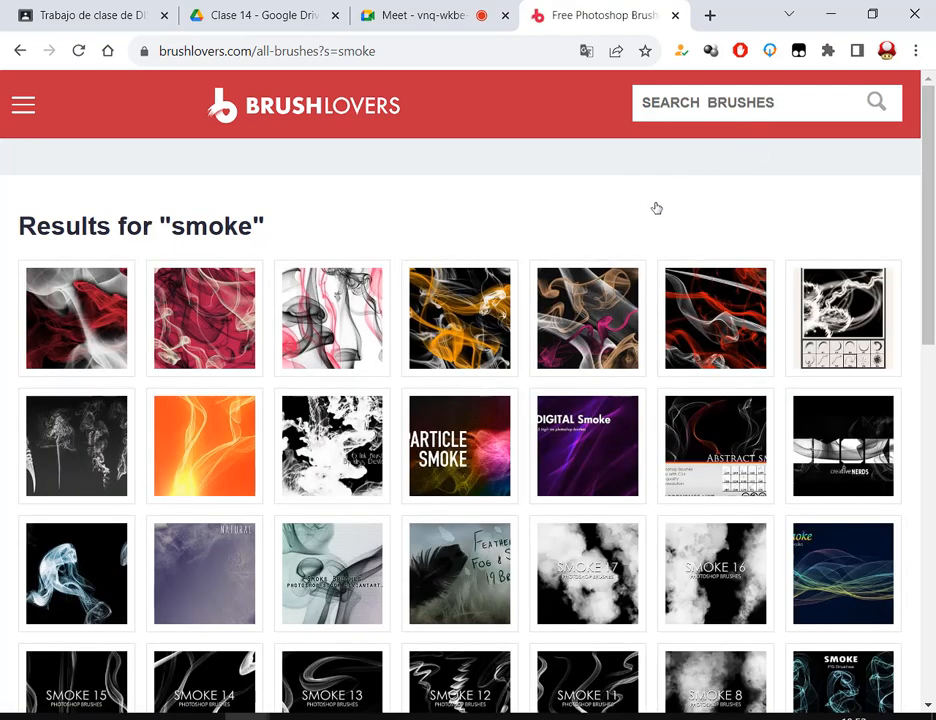
scroll(640, 252, down, 3)
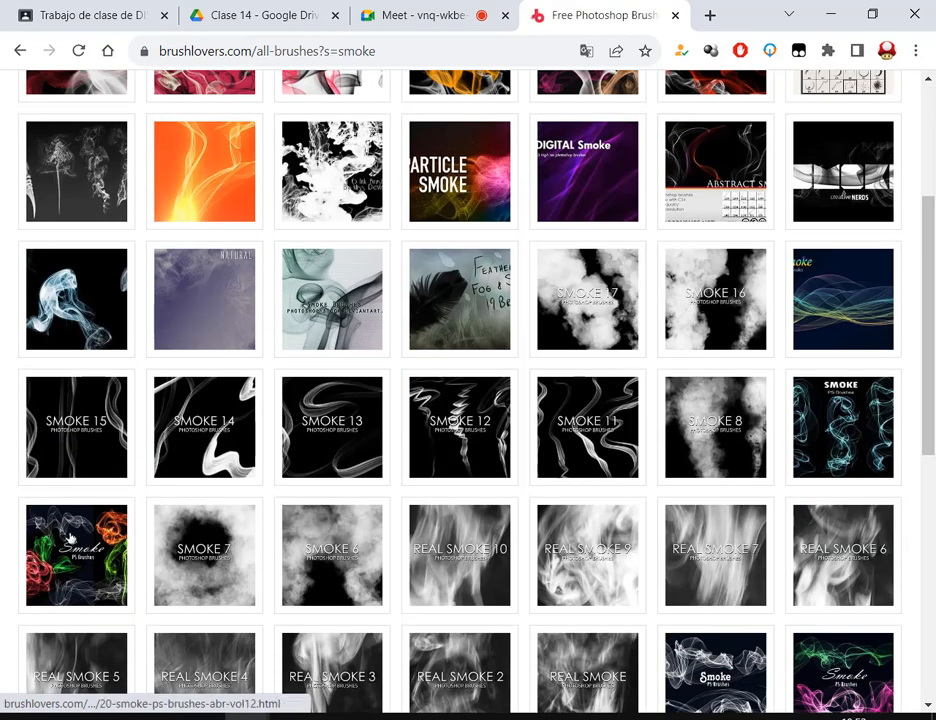
scroll(821, 533, up, 3)
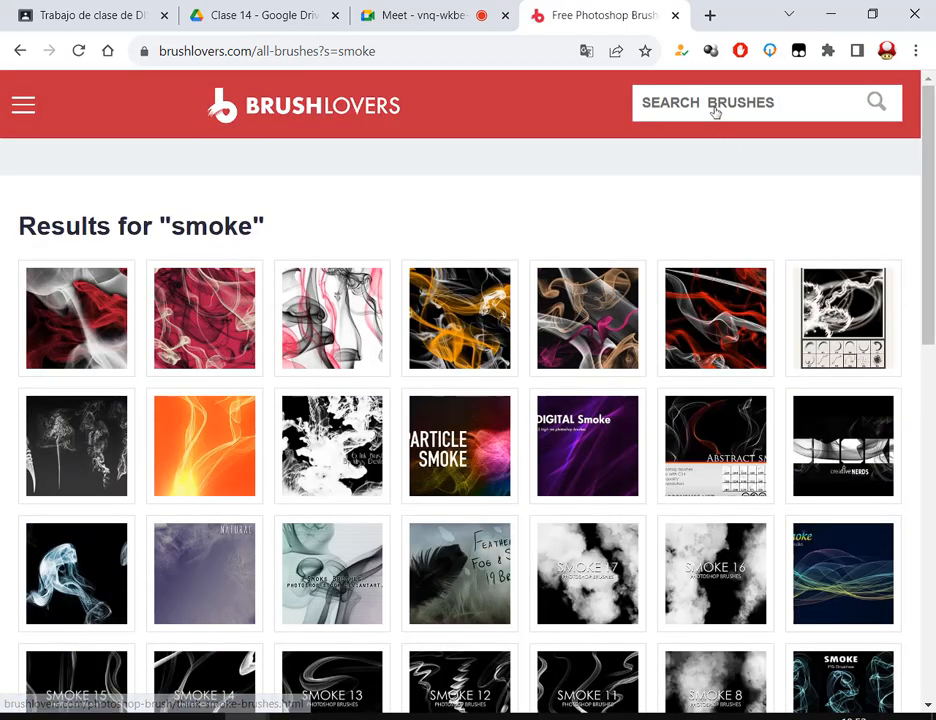
Search the site for "flower" brushes and look through the sets it offers.
click(793, 101)
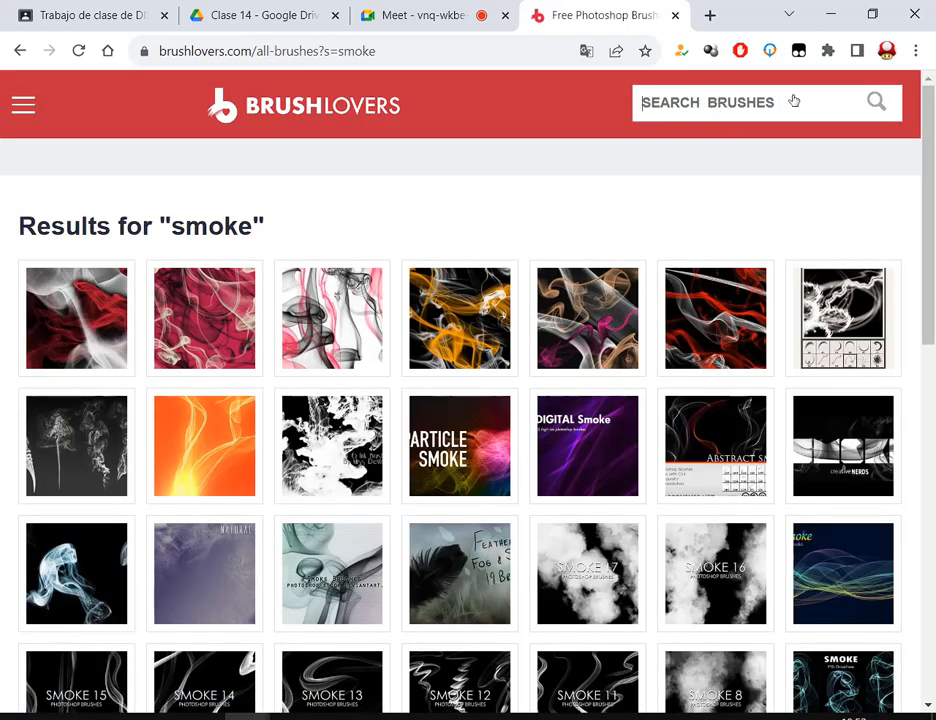
text(flower)
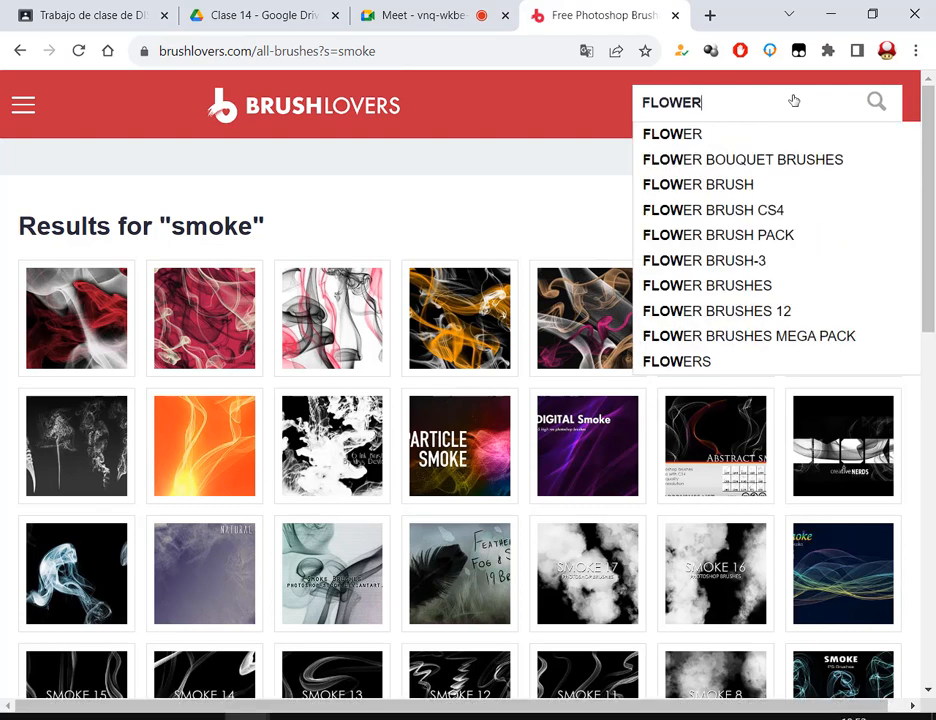
key(Return)
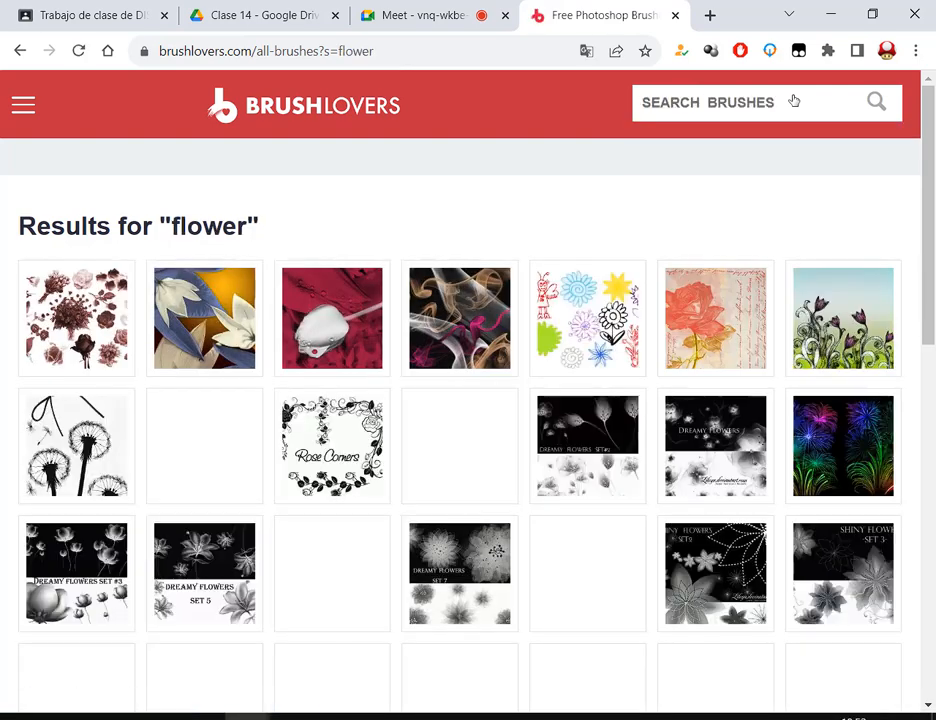
scroll(807, 230, down, 3)
scroll(790, 180, up, 3)
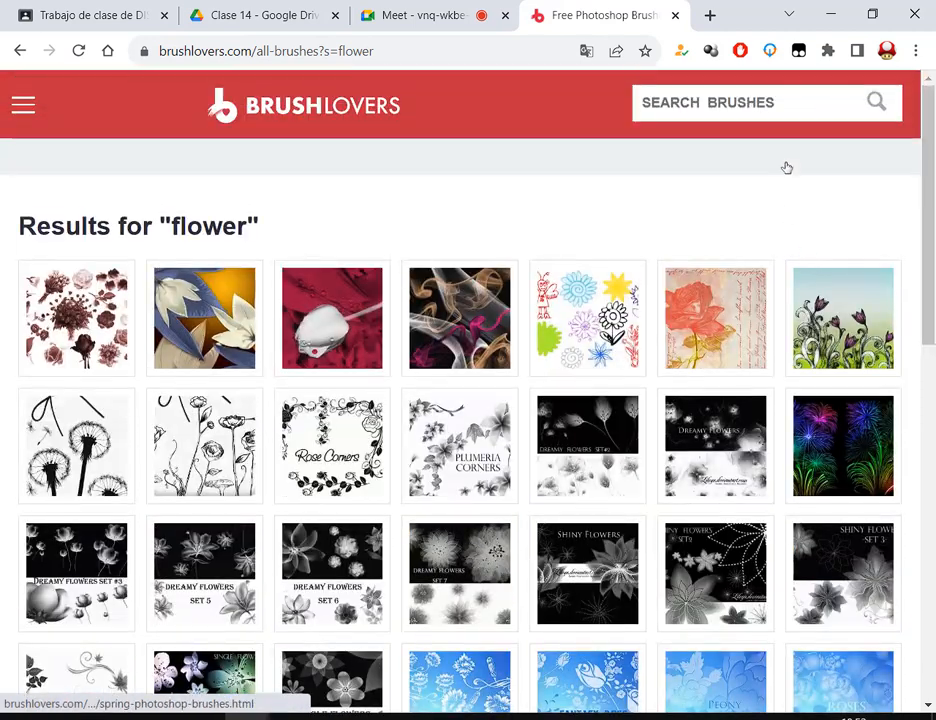
Try the Spanish flower terms "flore" and "flor" in the brush search.
click(781, 102)
text(flore)
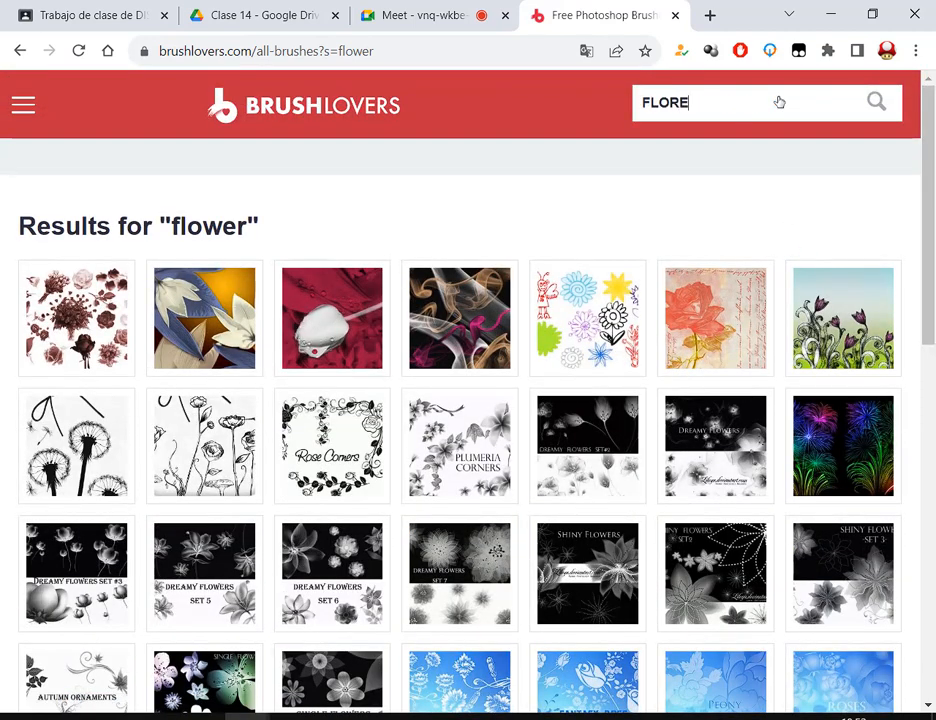
key(Return)
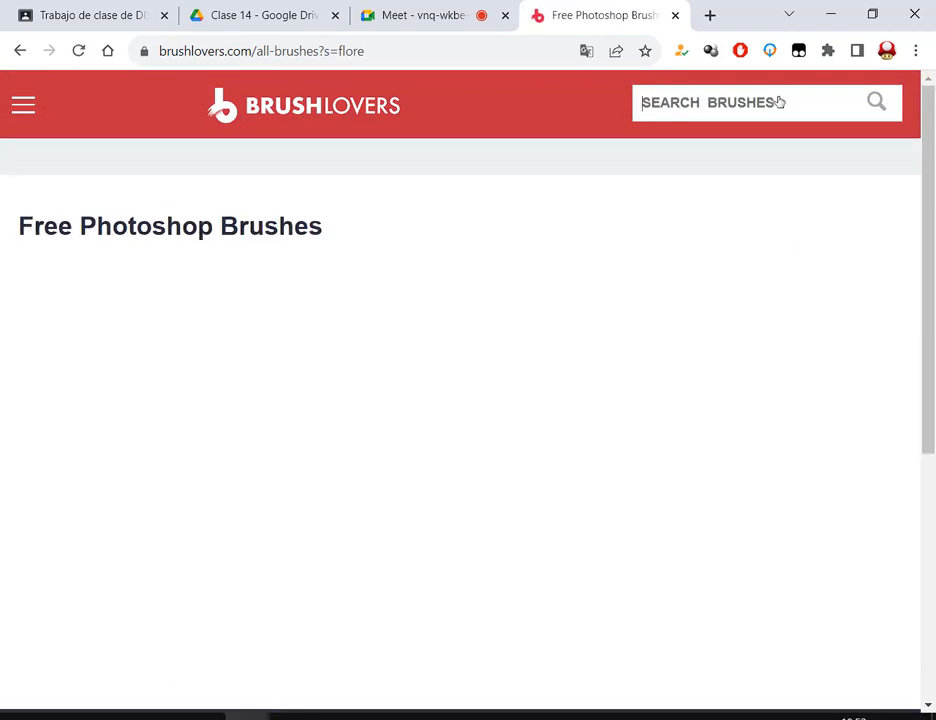
click(781, 102)
text(Flor)
key(Return)
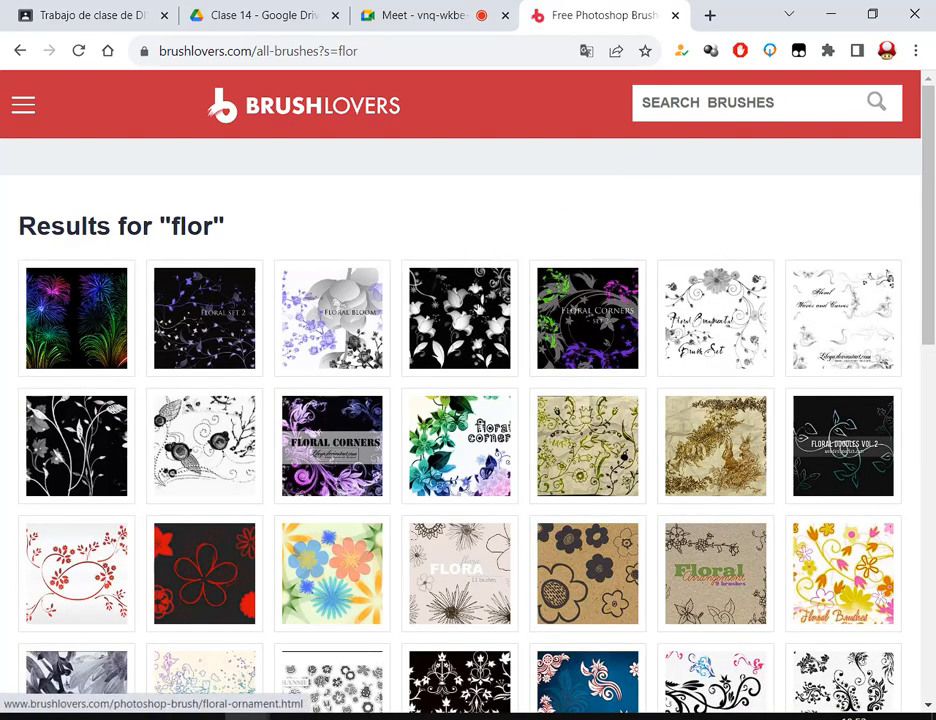
Search the site for brushes with the Spanish word "oso" and its English equivalent "bear".
click(703, 100)
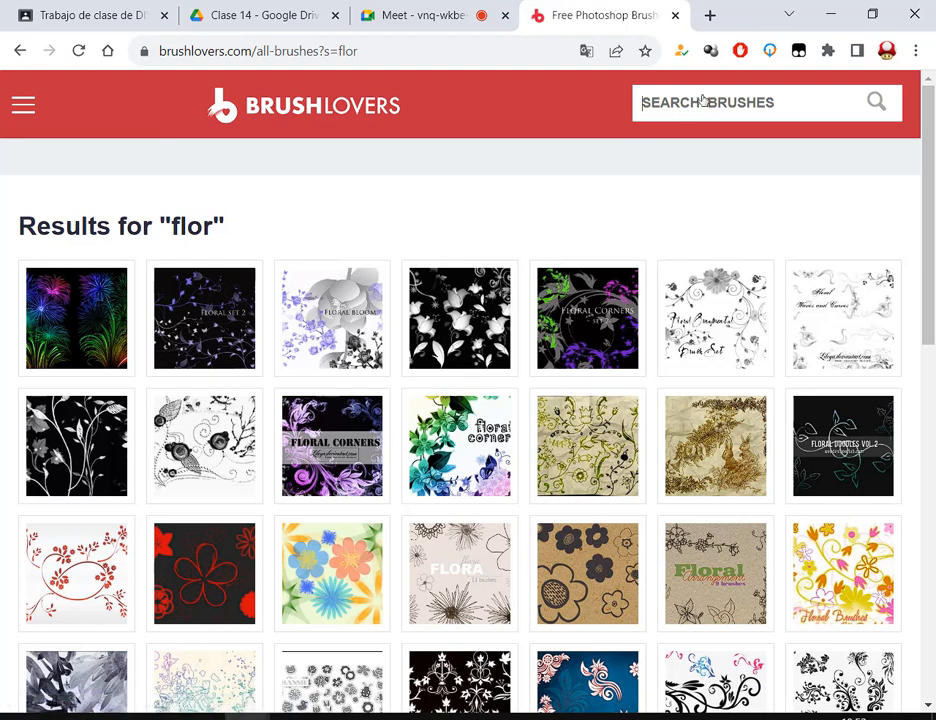
text(oso)
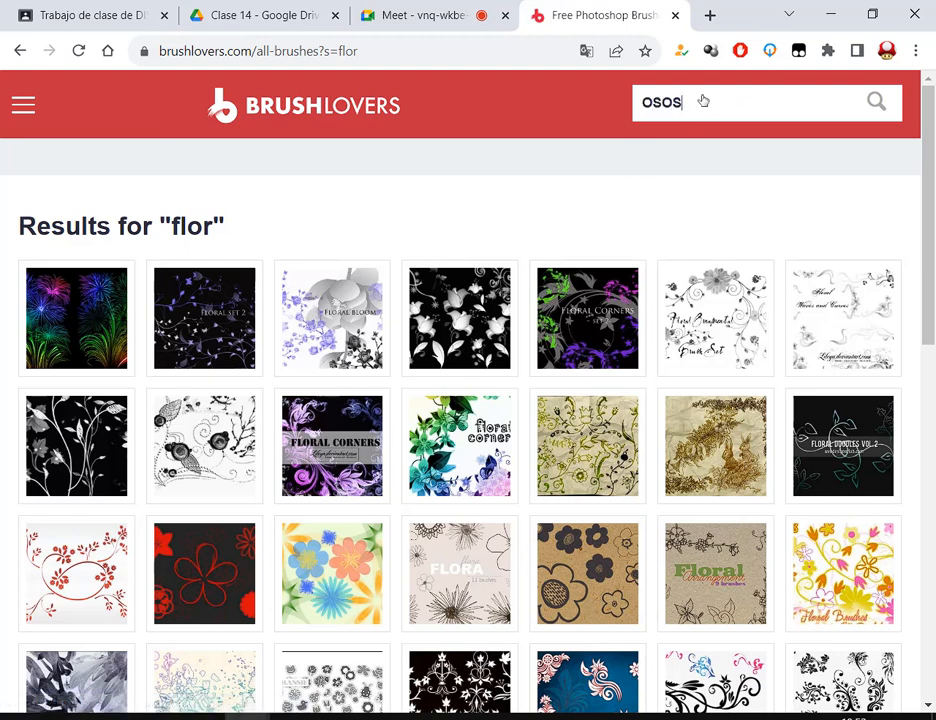
text(s)
key(BackSpace)
key(Return)
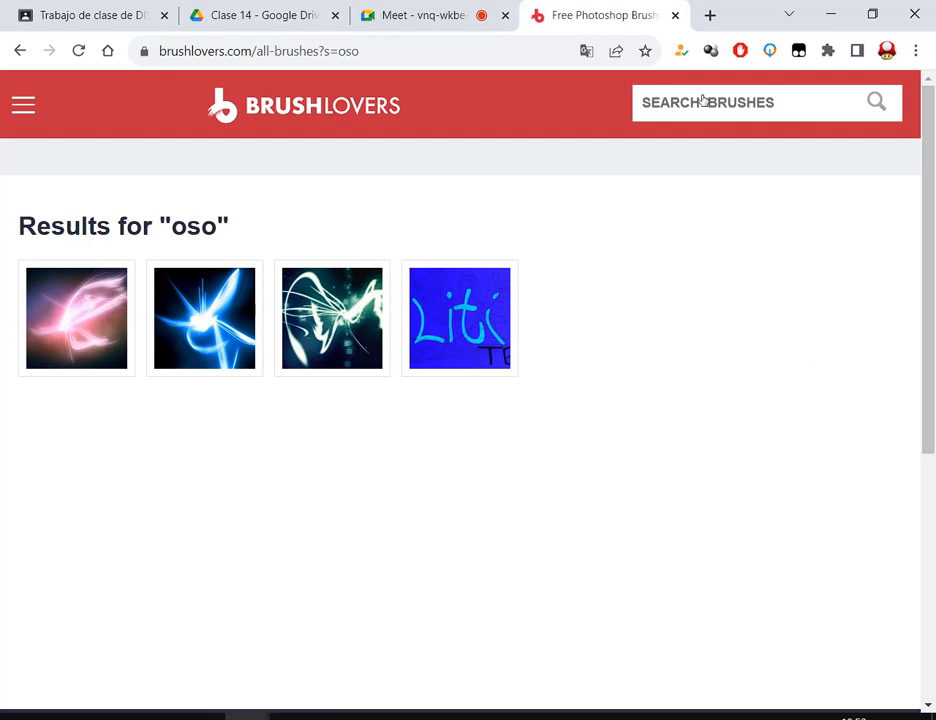
text(BEAR)
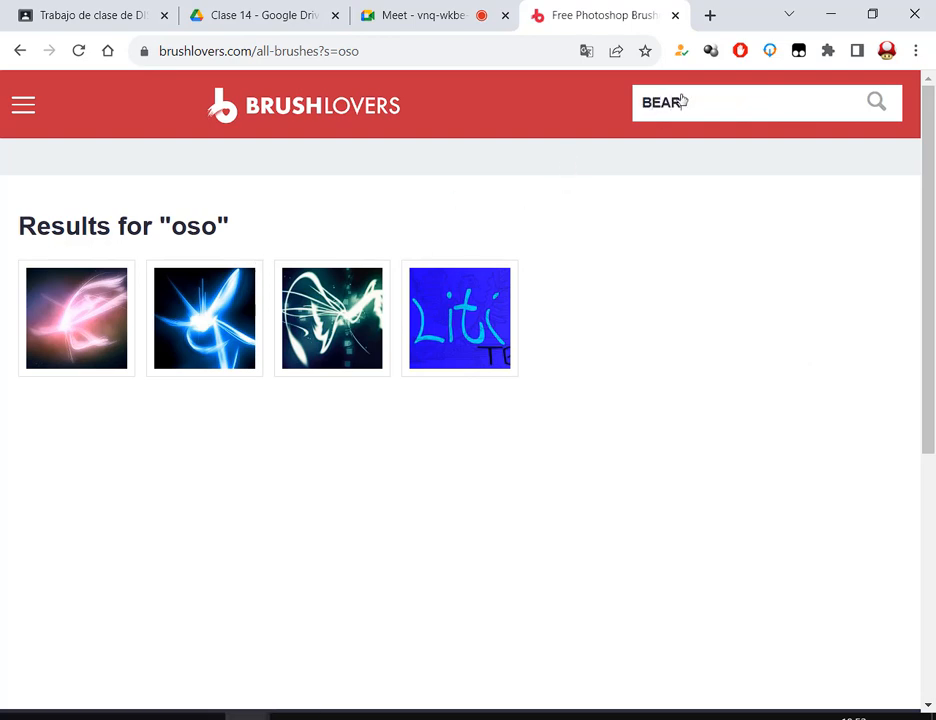
key(Return)
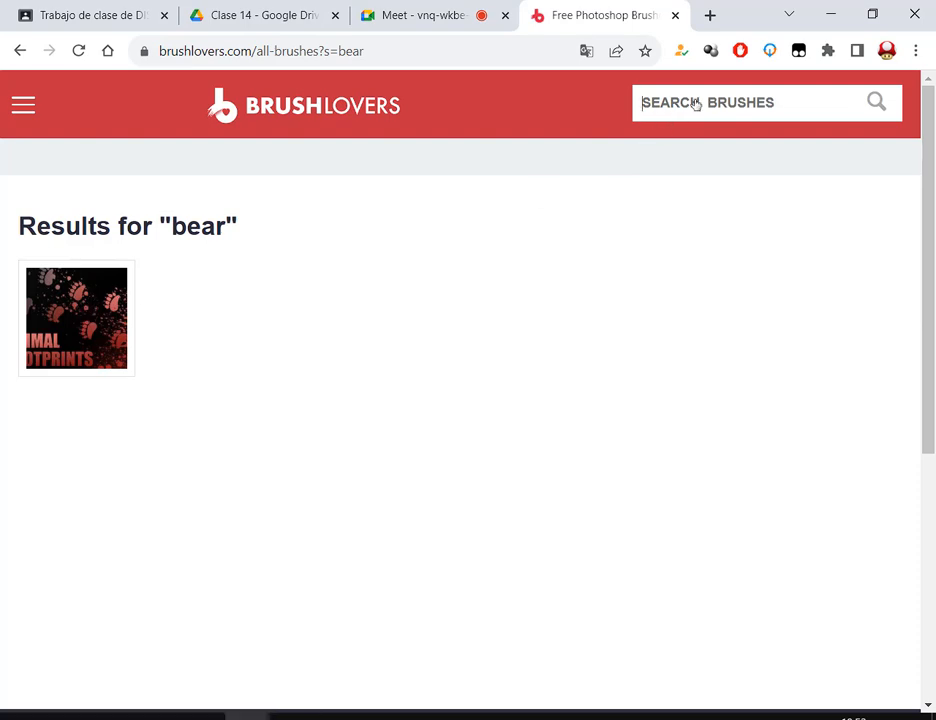
Search for "smoke" brushes, open the Free Smoke Photoshop Brushes 8 set and download the pack.
text(smoke)
key(Return)
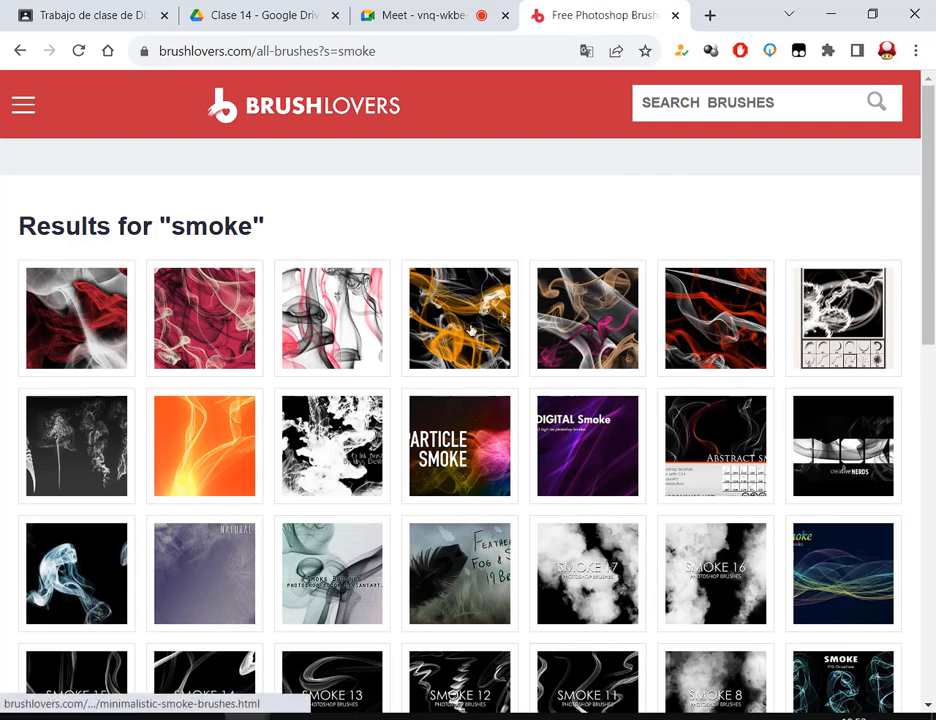
scroll(641, 428, down, 3)
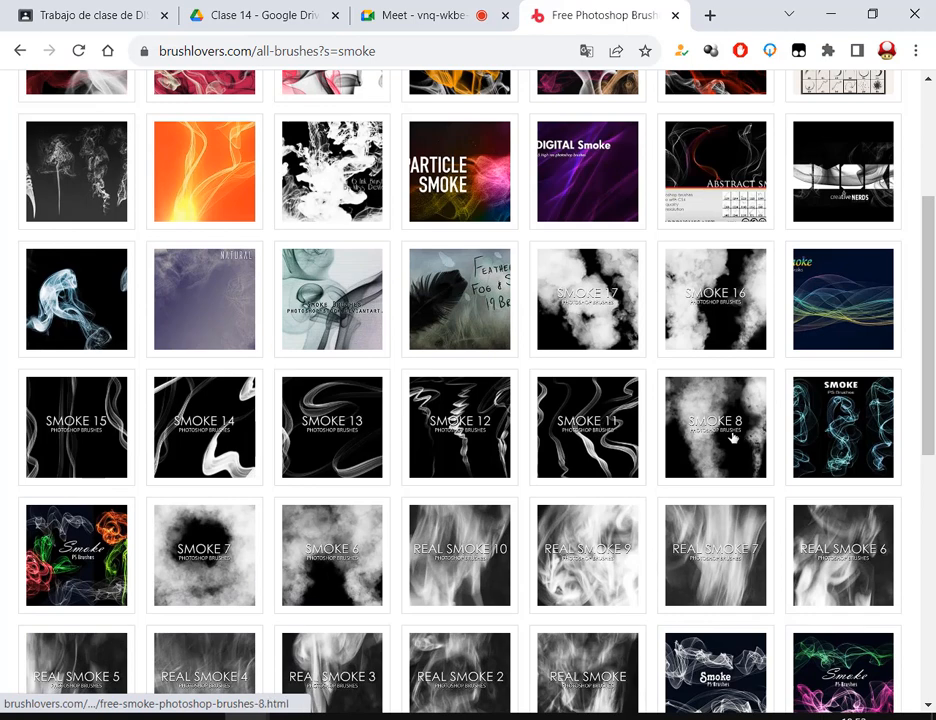
click(726, 412)
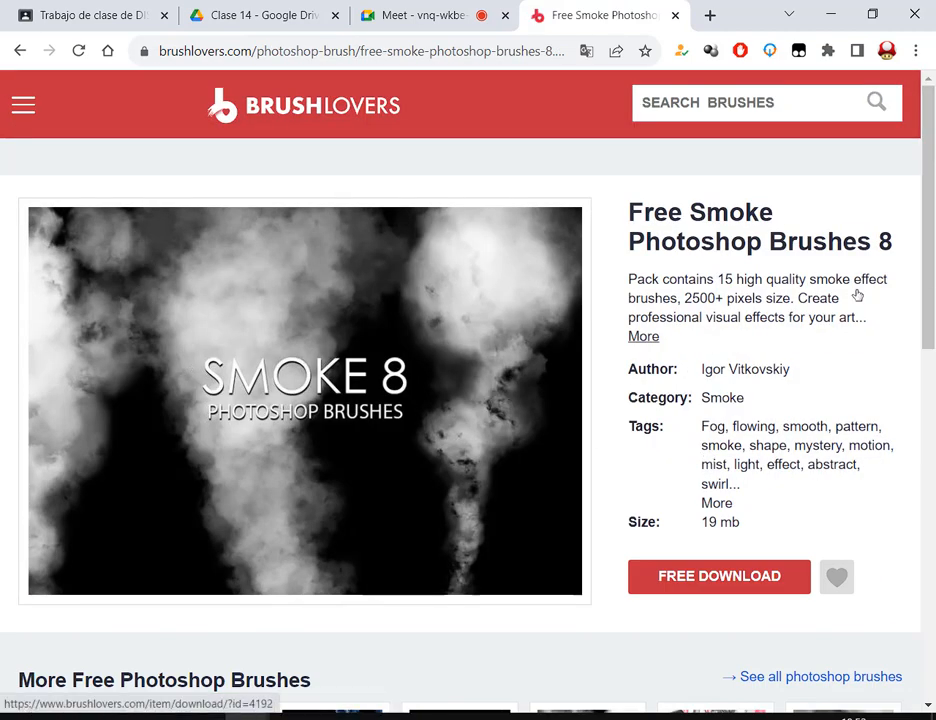
scroll(595, 488, down, 1)
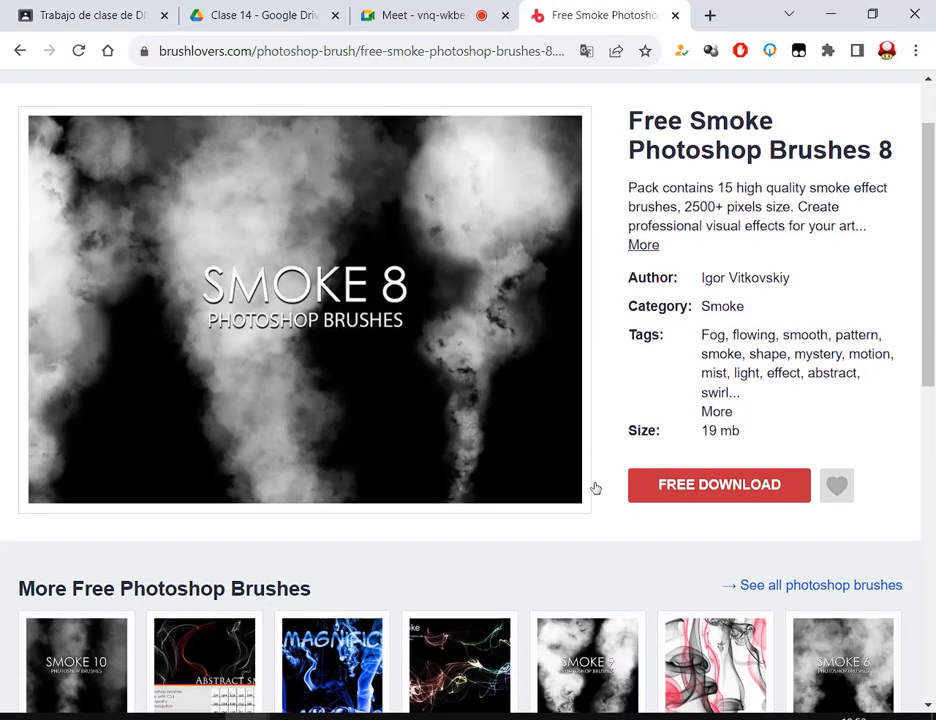
click(706, 490)
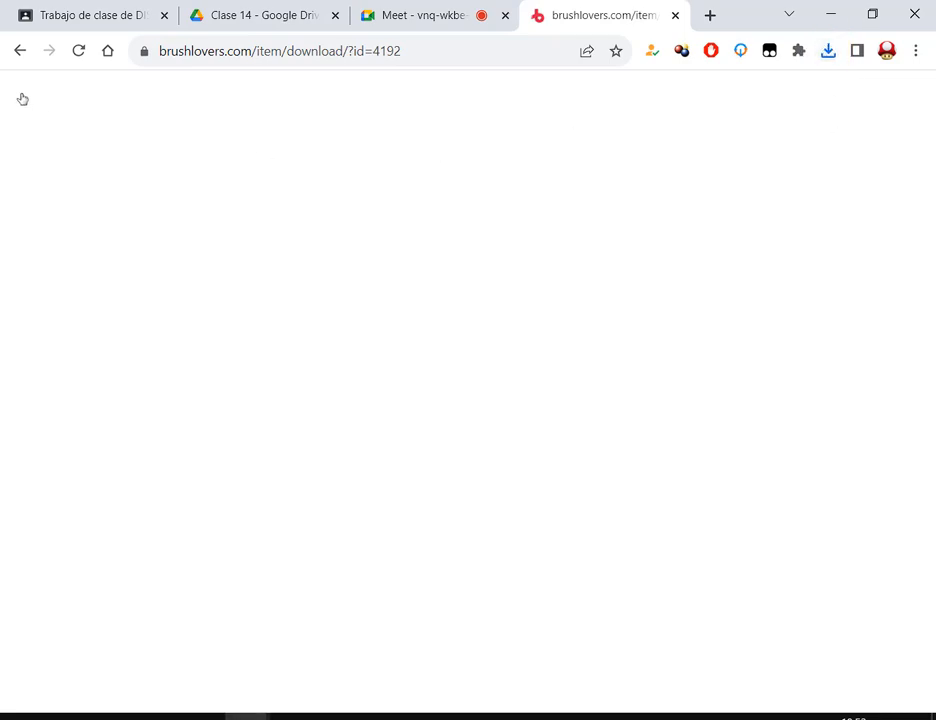
Return to the smoke results and check free-smoke-photoshop-brushes-8.zip in the recent downloads list.
click(20, 50)
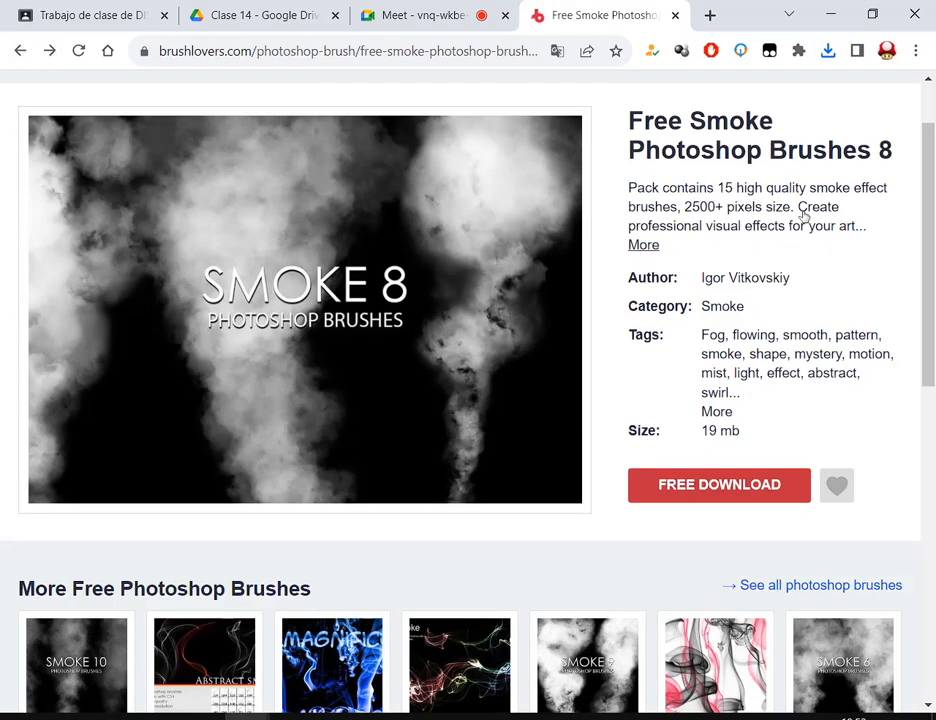
click(20, 50)
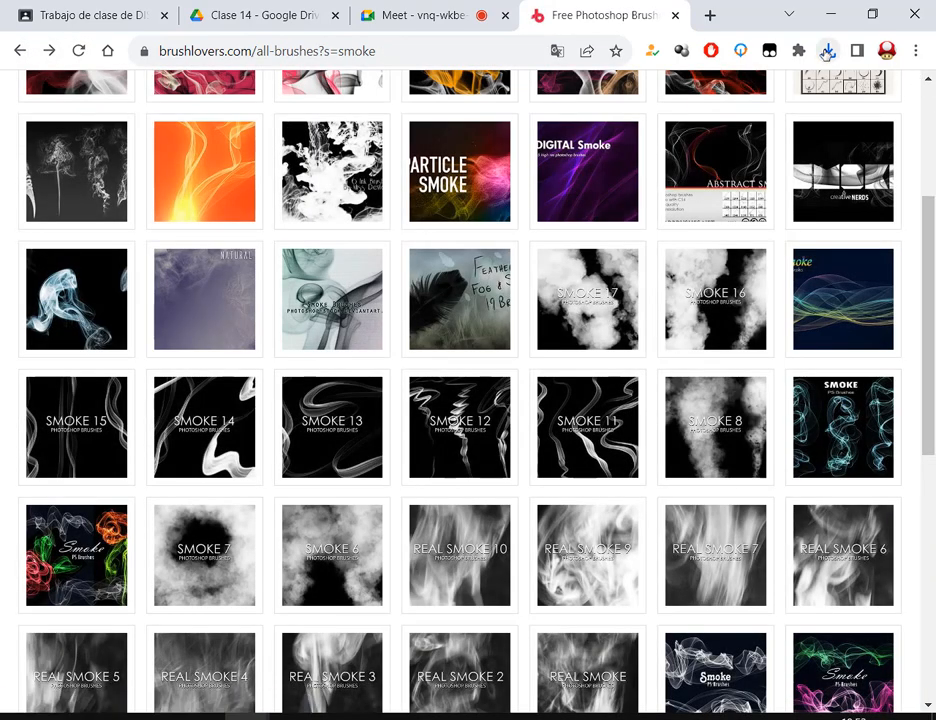
click(828, 51)
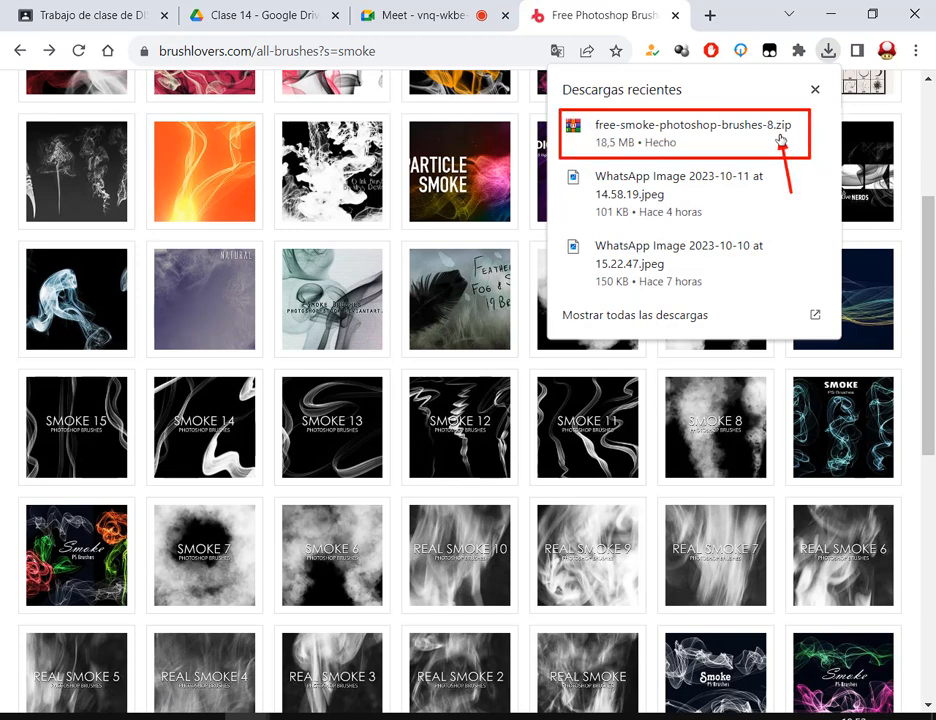
click(817, 88)
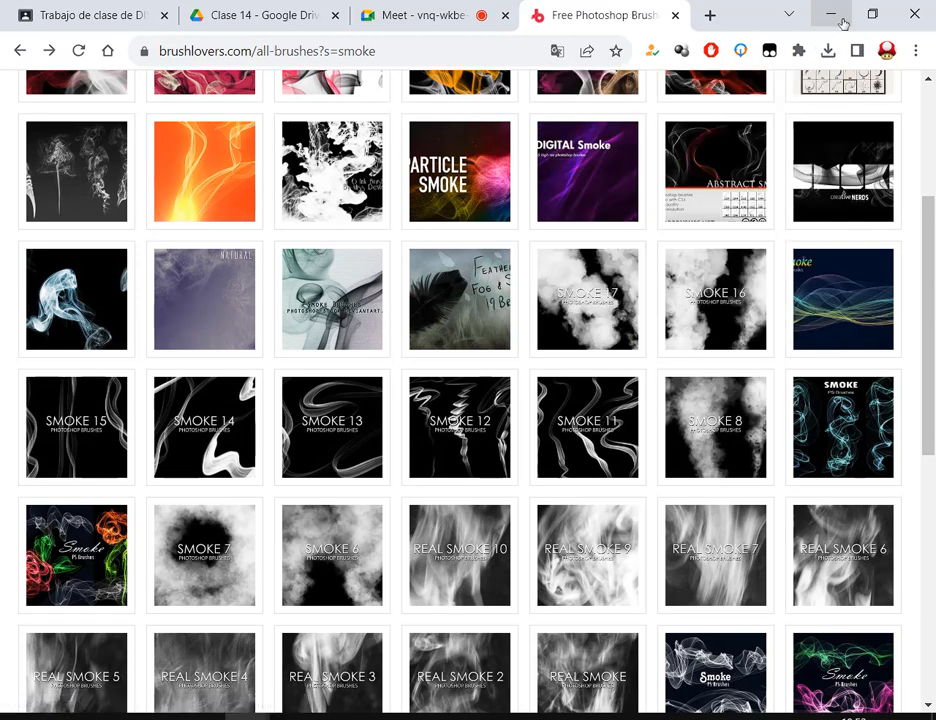
Switch to File Explorer, create a folder named PINCELES PARA PHOTOSHOP in Descargas and open it.
click(168, 717)
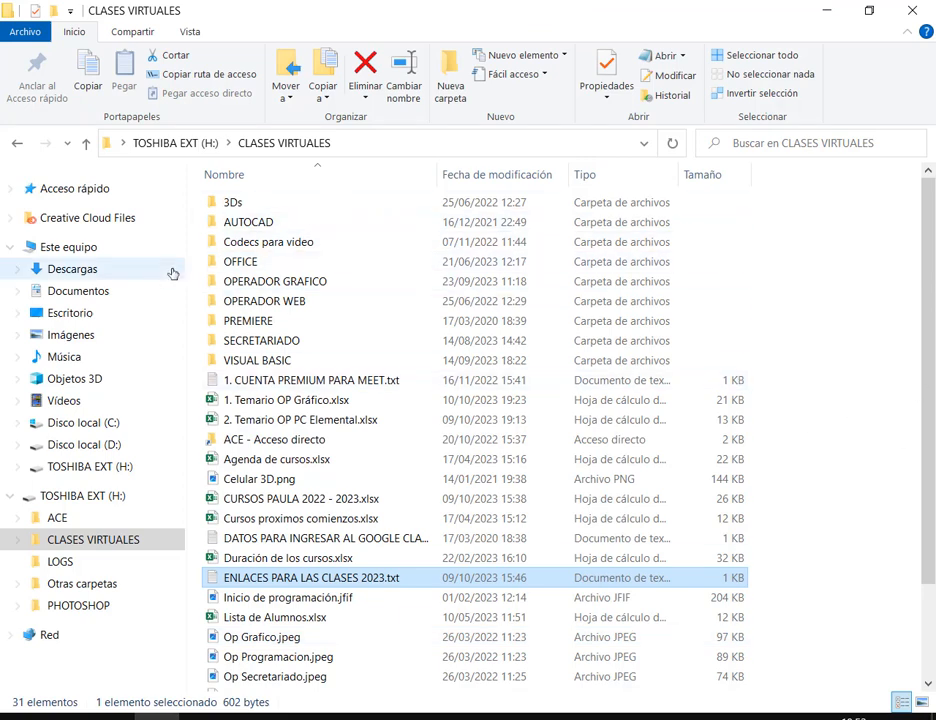
click(77, 277)
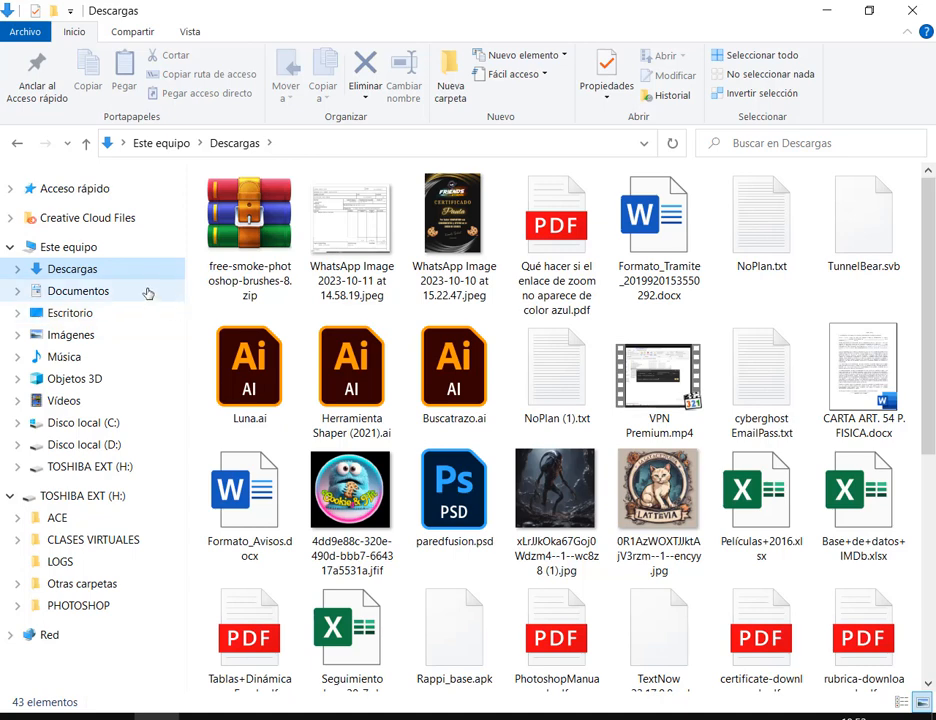
click(452, 65)
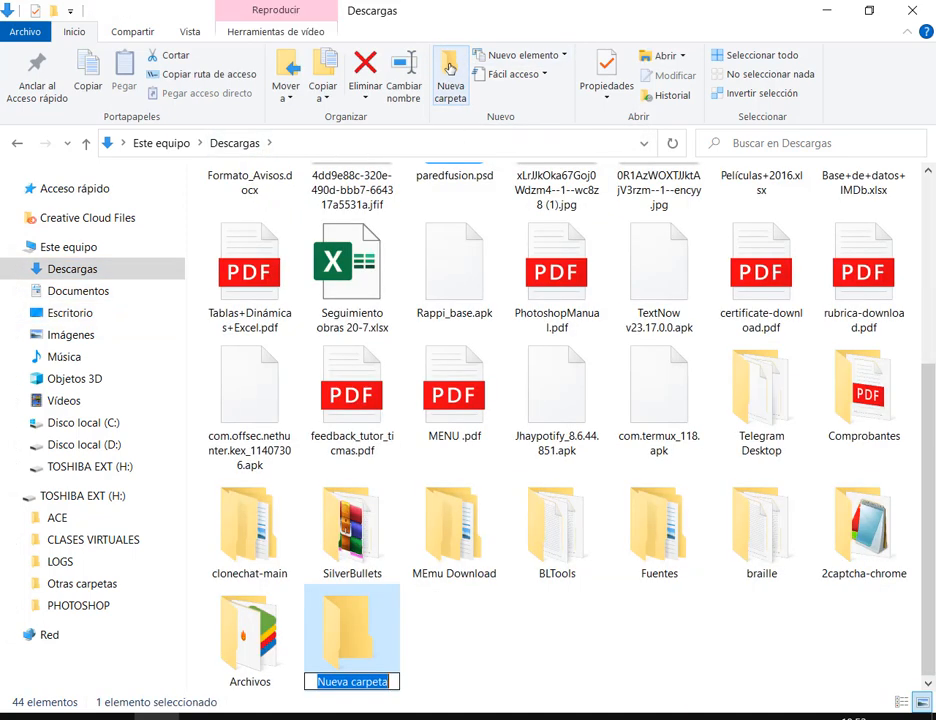
text(PINCELES)
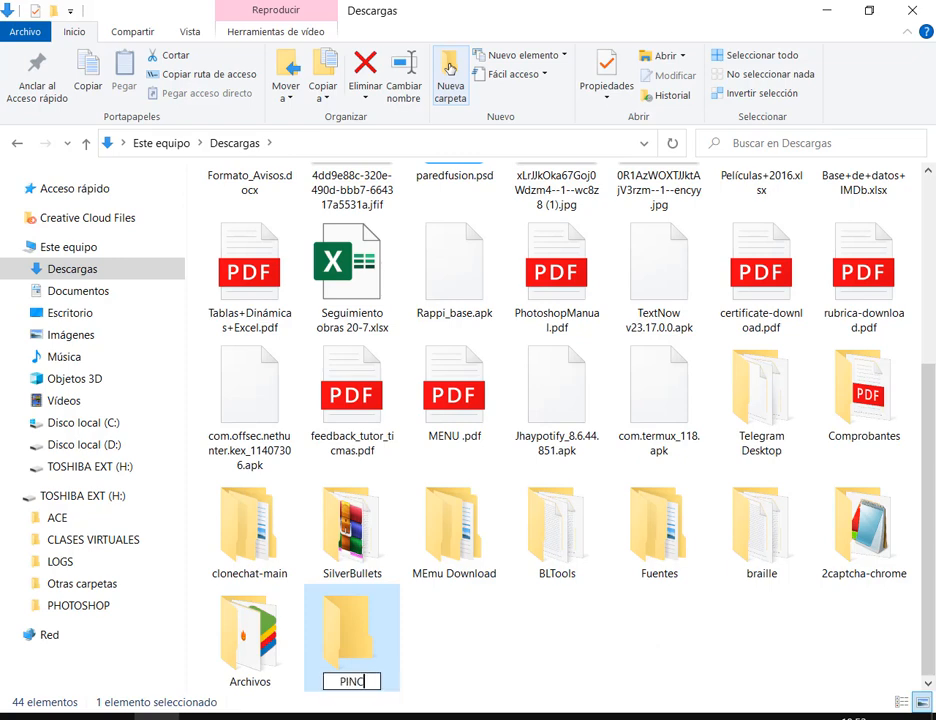
key(Return)
key(F2)
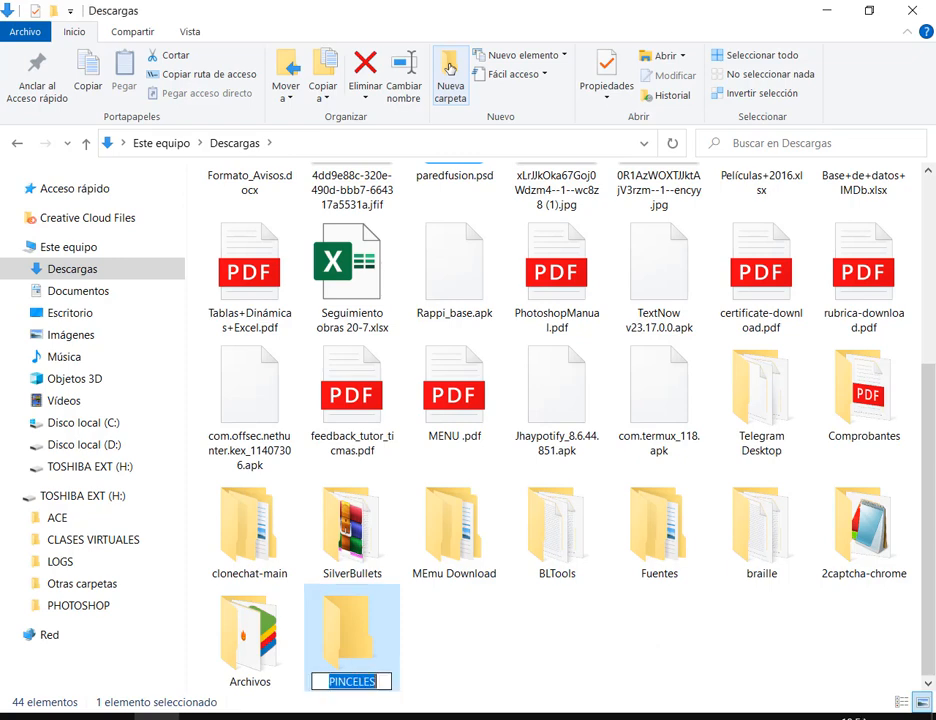
key(End)
text(PARA P)
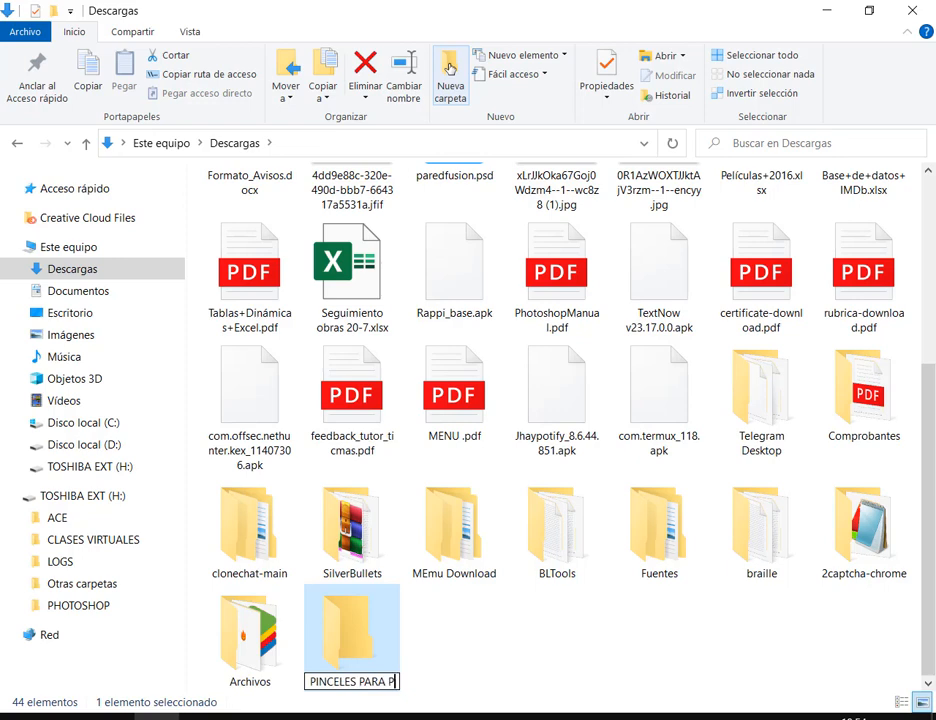
text(HOTOSHOP)
key(Return)
key(Return)
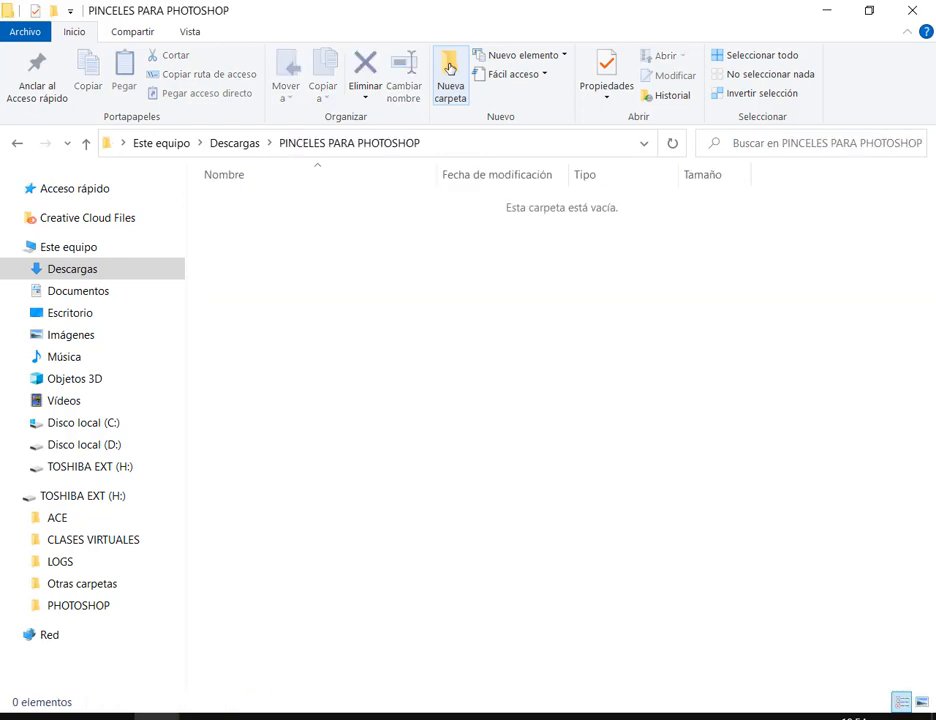
Put free-smoke-photoshop-brushes-8.zip from Descargas into the PINCELES PARA PHOTOSHOP folder.
click(235, 143)
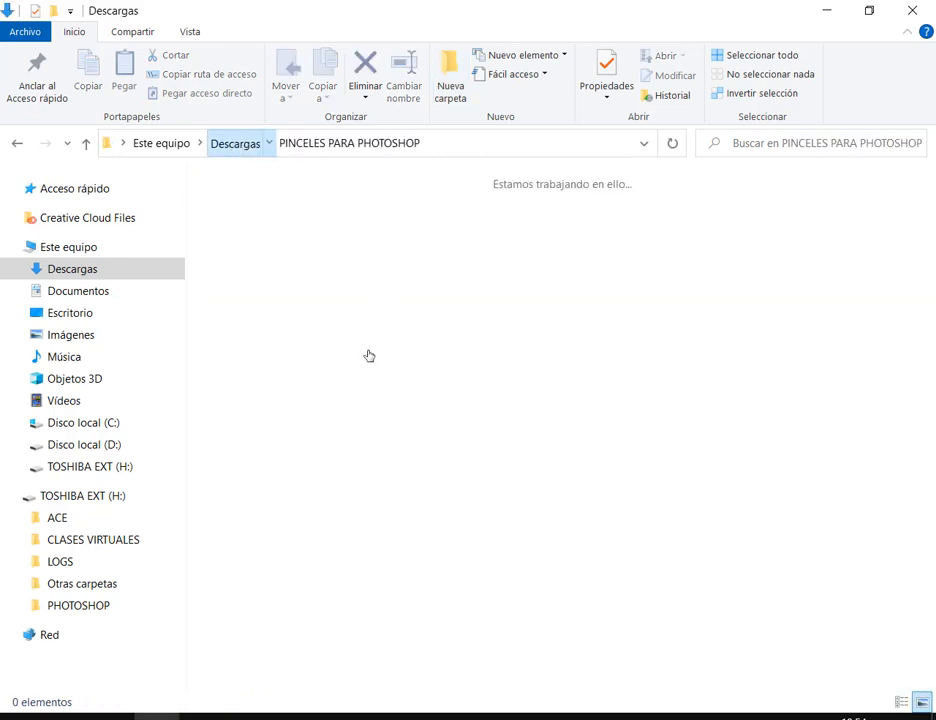
scroll(652, 471, up, 3)
click(283, 248)
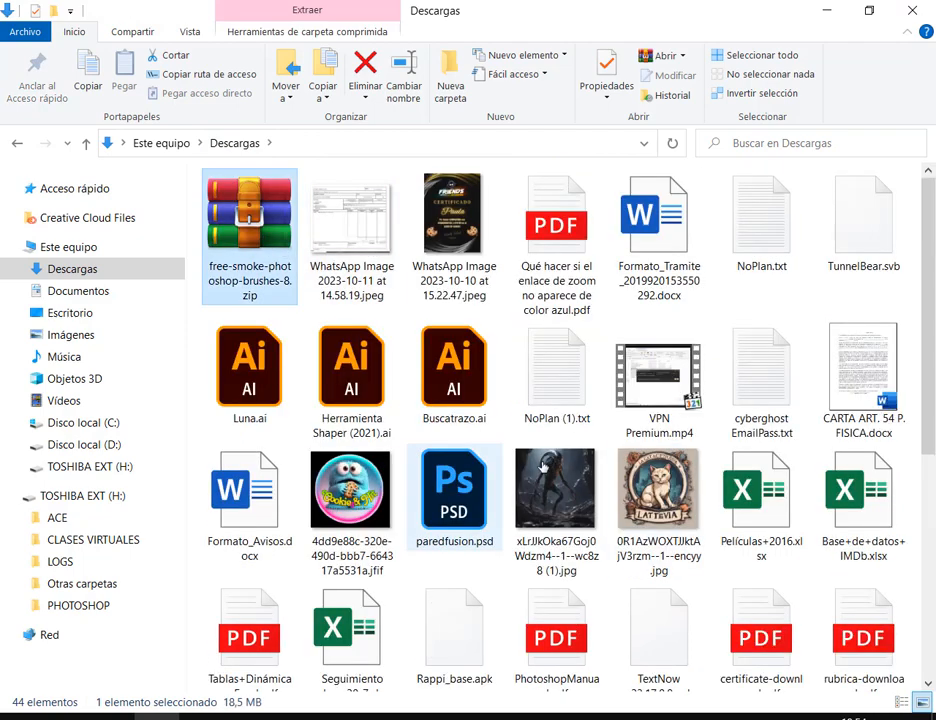
scroll(590, 457, down, 5)
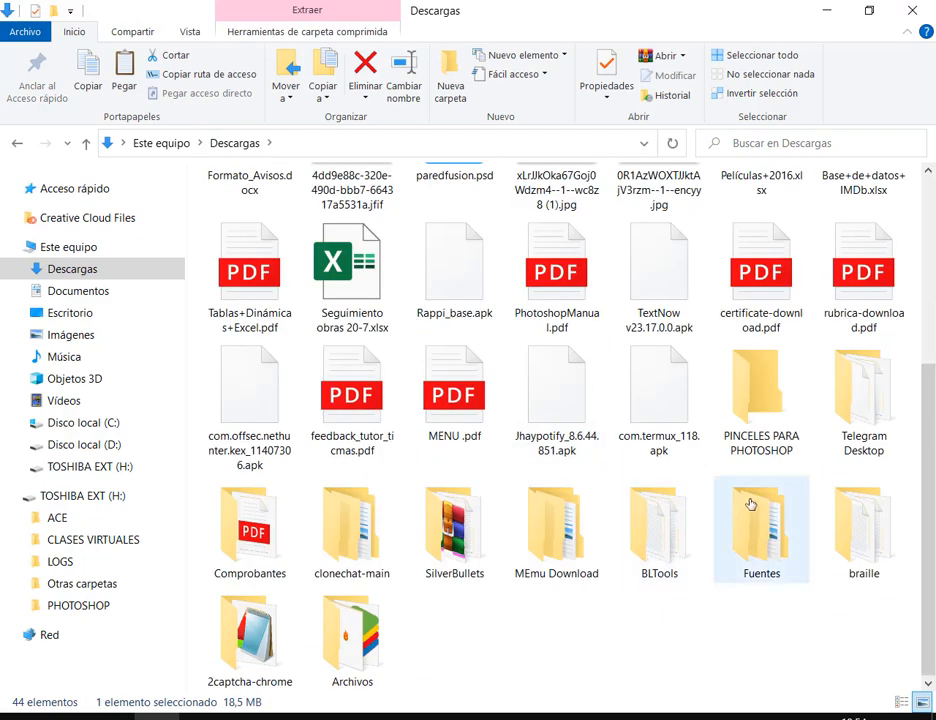
double_click(769, 415)
key(ctrl+v)
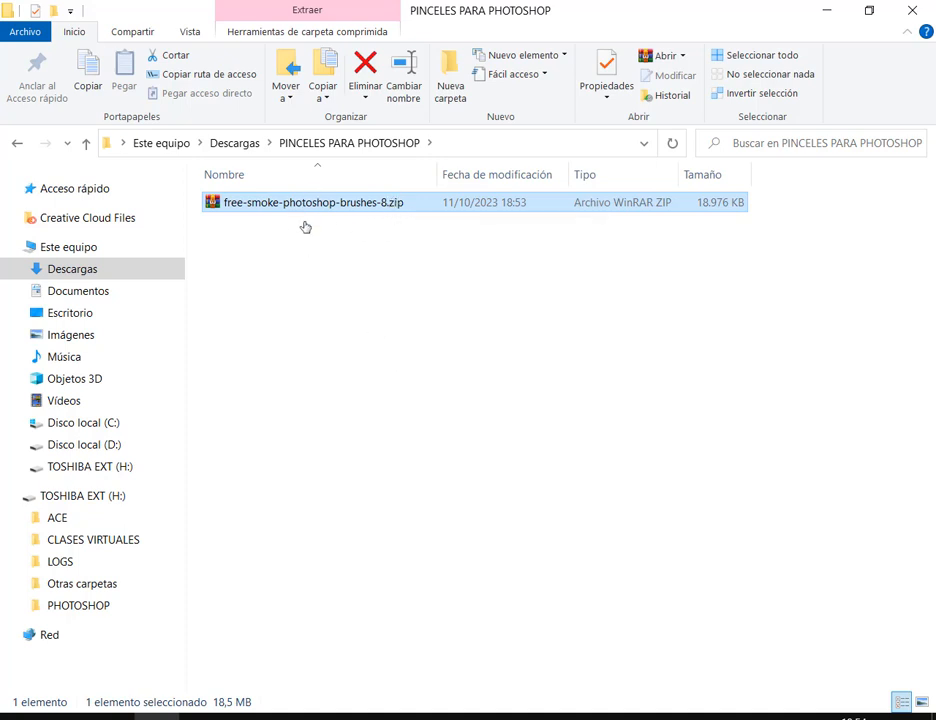
Try to extract free-smoke-photoshop-brushes-8.zip with WinRAR into a free-smoke-photoshop-brushes-8 subfolder, and refresh the folder view.
click(349, 211)
click(413, 243)
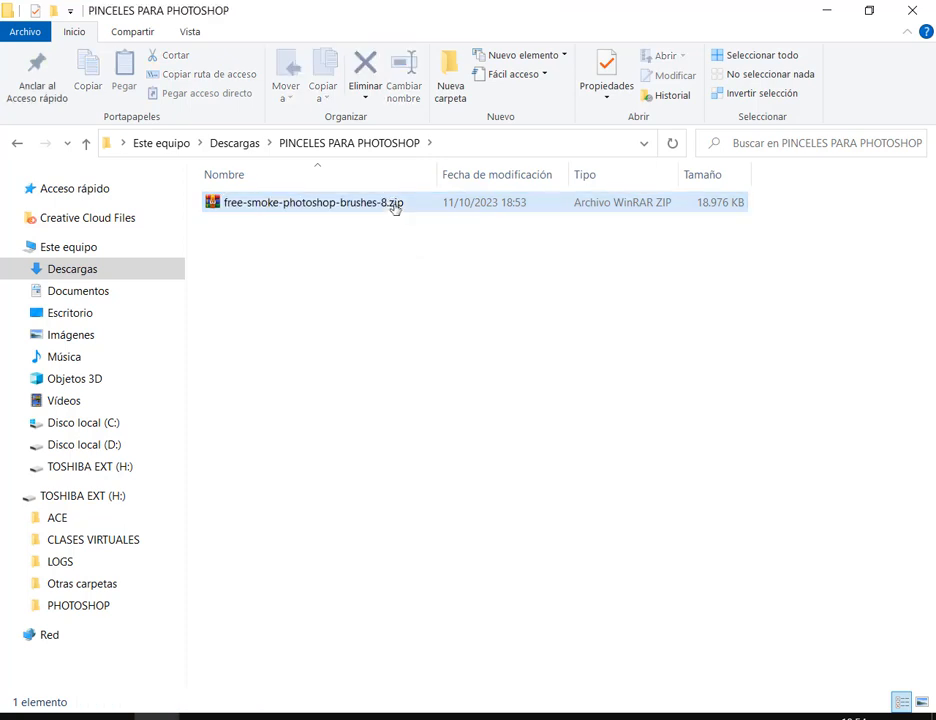
right_click(248, 211)
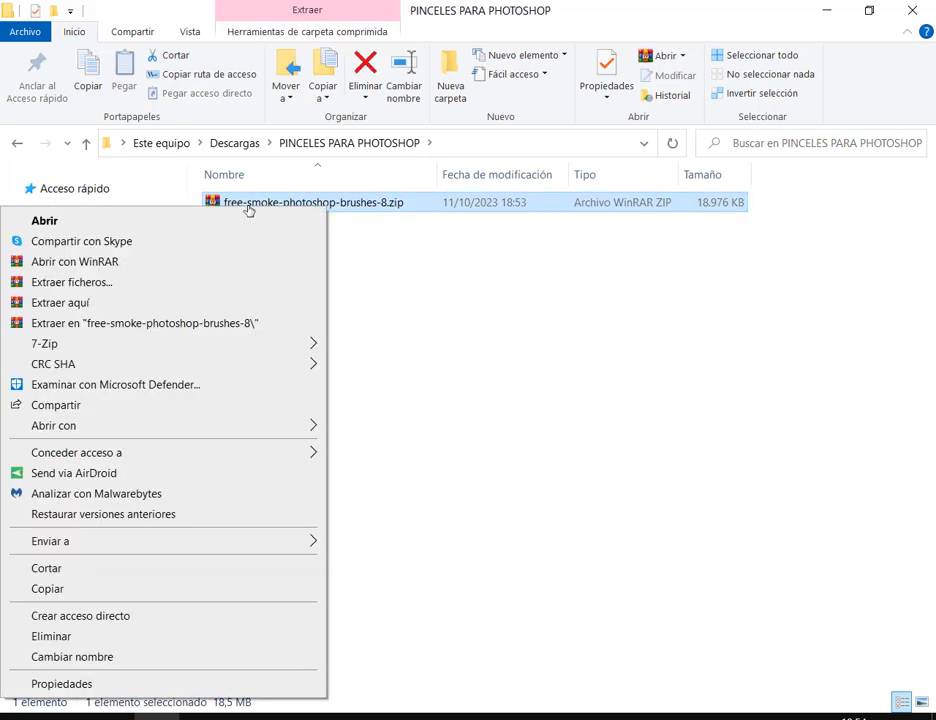
click(92, 287)
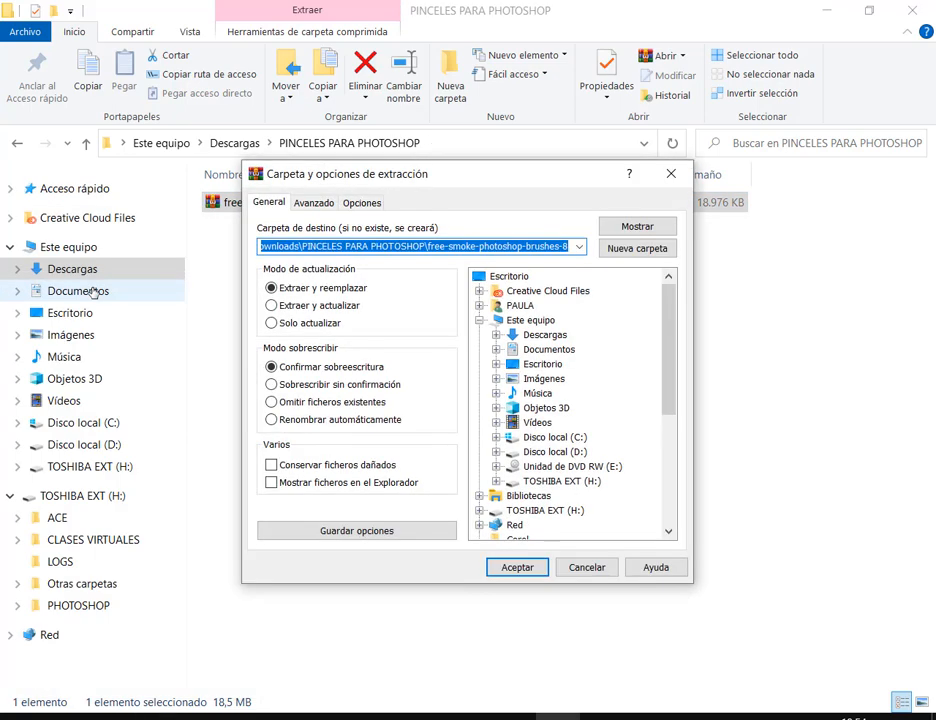
click(537, 565)
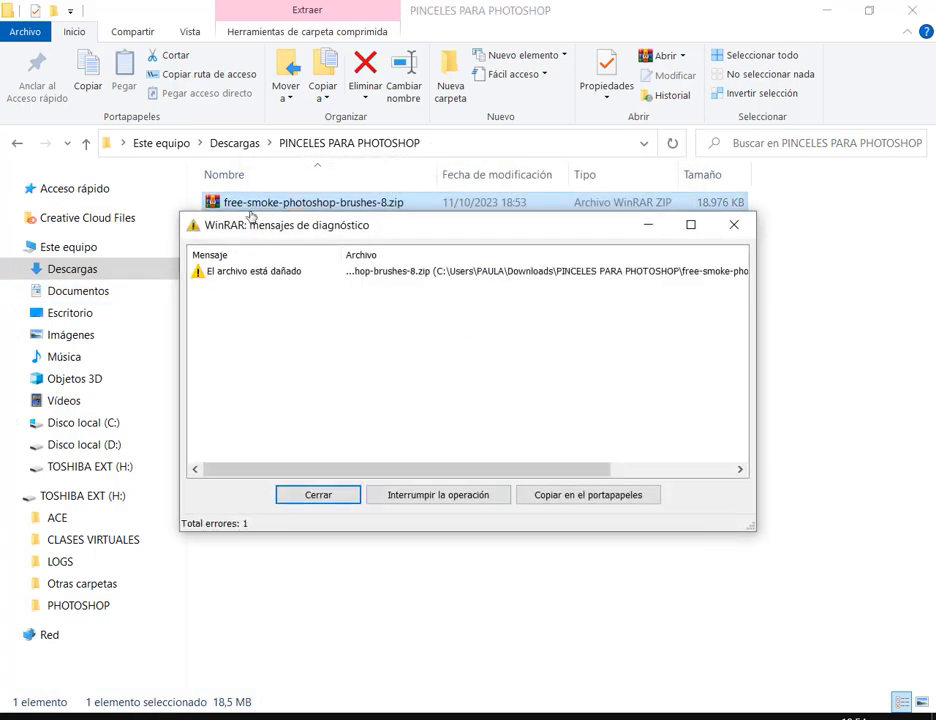
drag(441, 468, 347, 468)
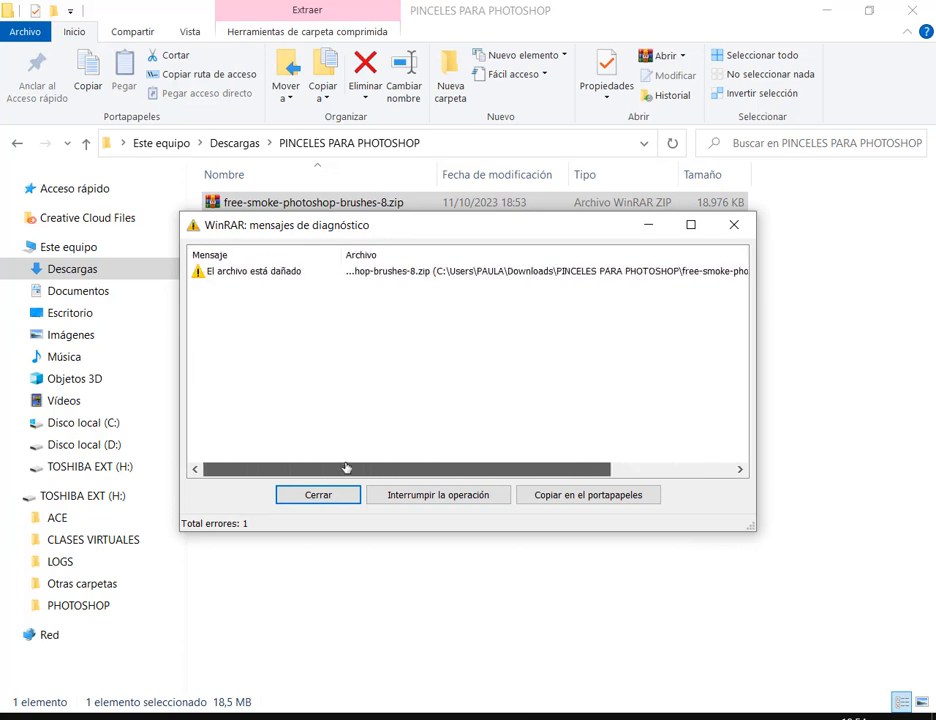
click(735, 233)
right_click(350, 360)
click(218, 435)
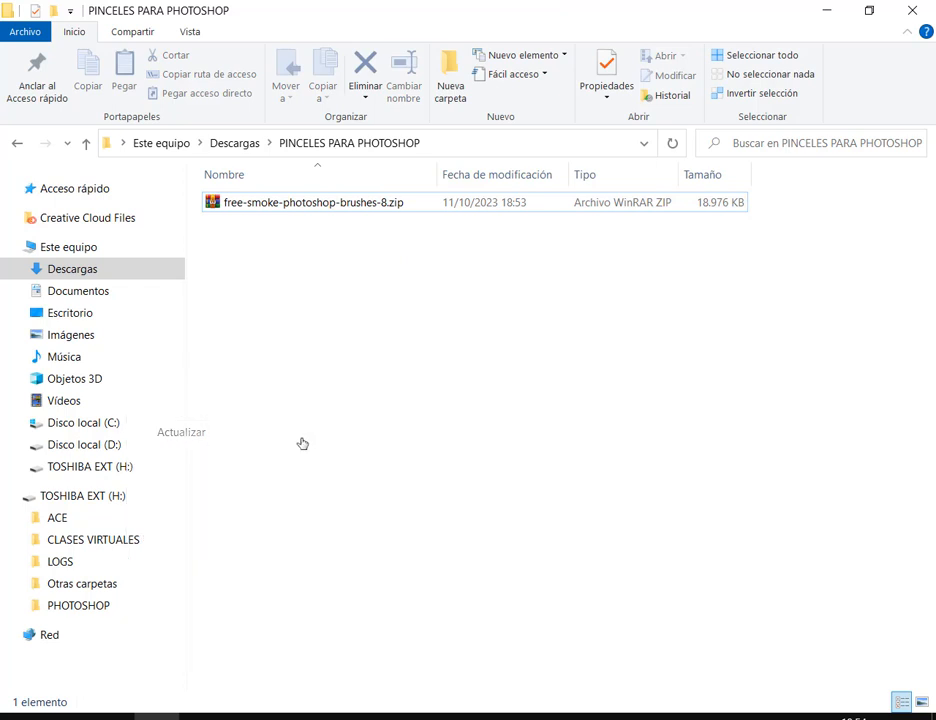
Extract free-smoke-photoshop-brushes-8.zip with 7-Zip inside PINCELES PARA PHOTOSHOP.
right_click(340, 205)
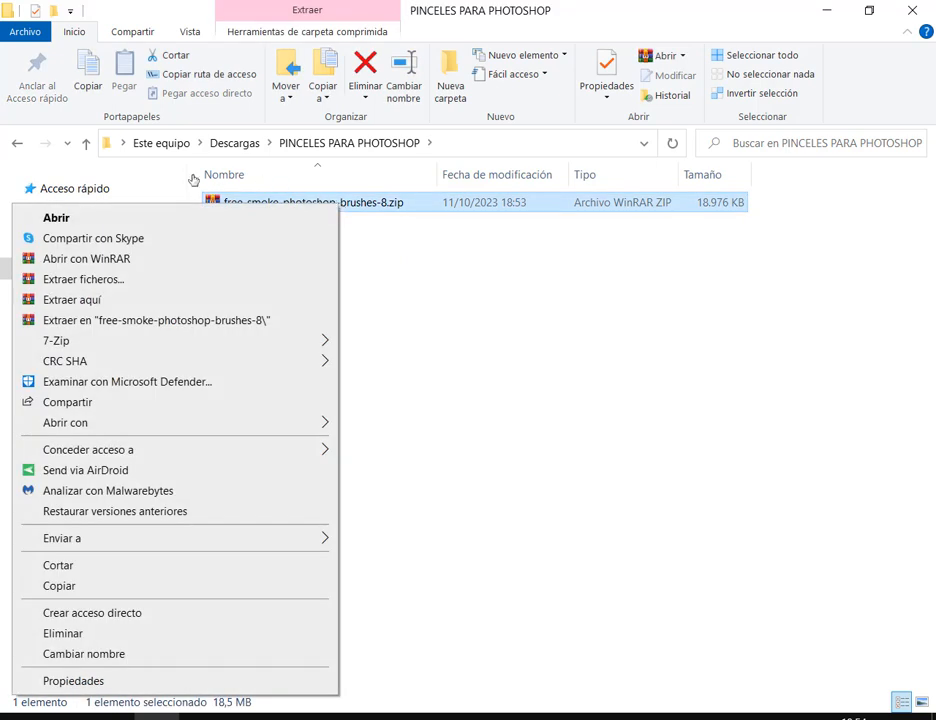
mouse_move(46, 340)
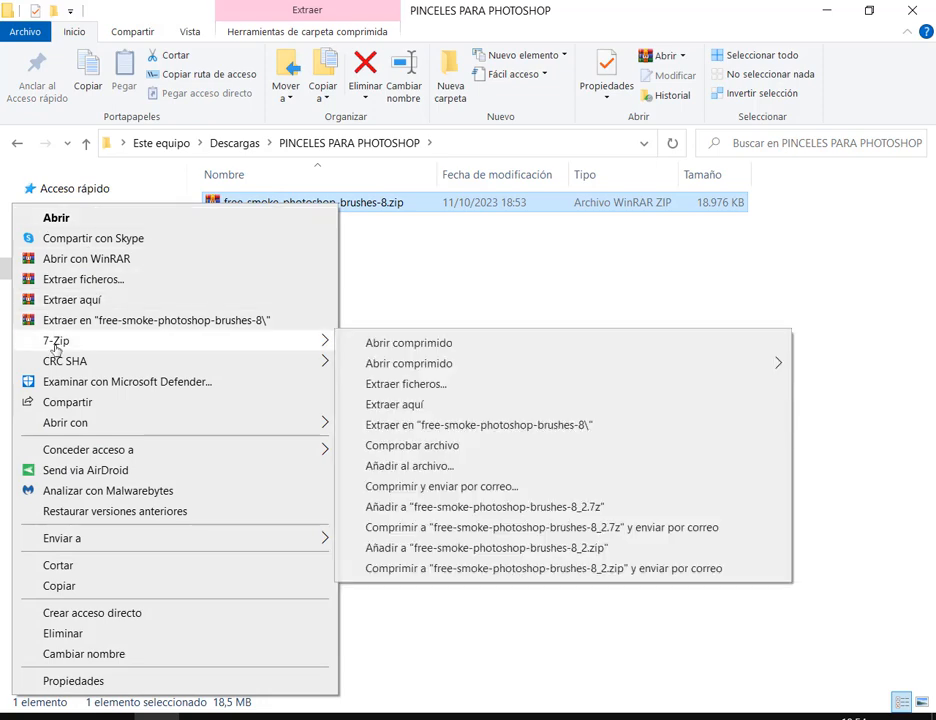
click(389, 384)
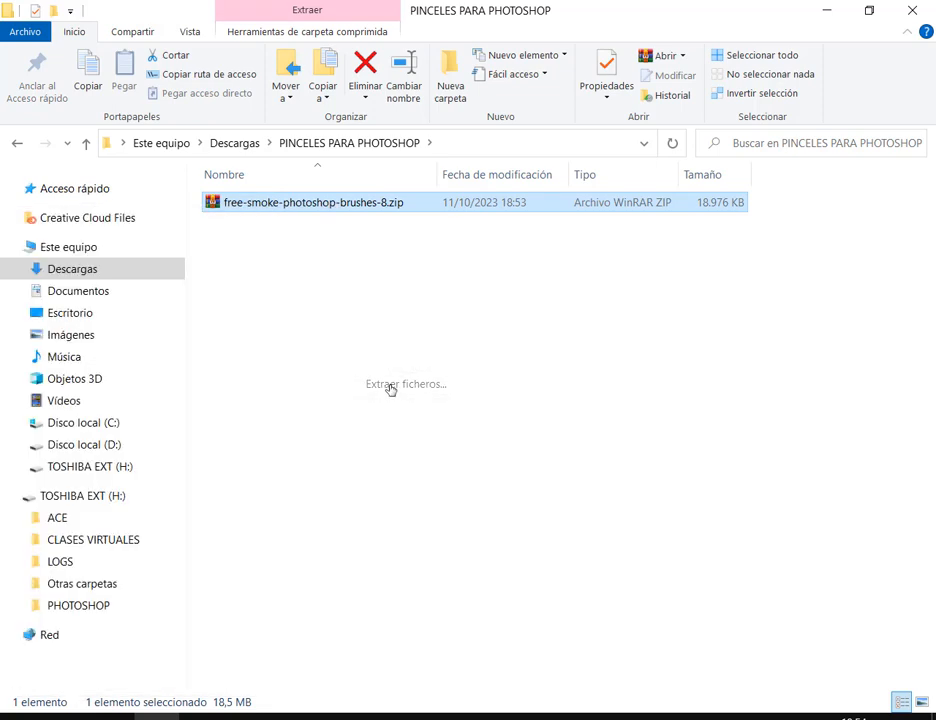
click(456, 478)
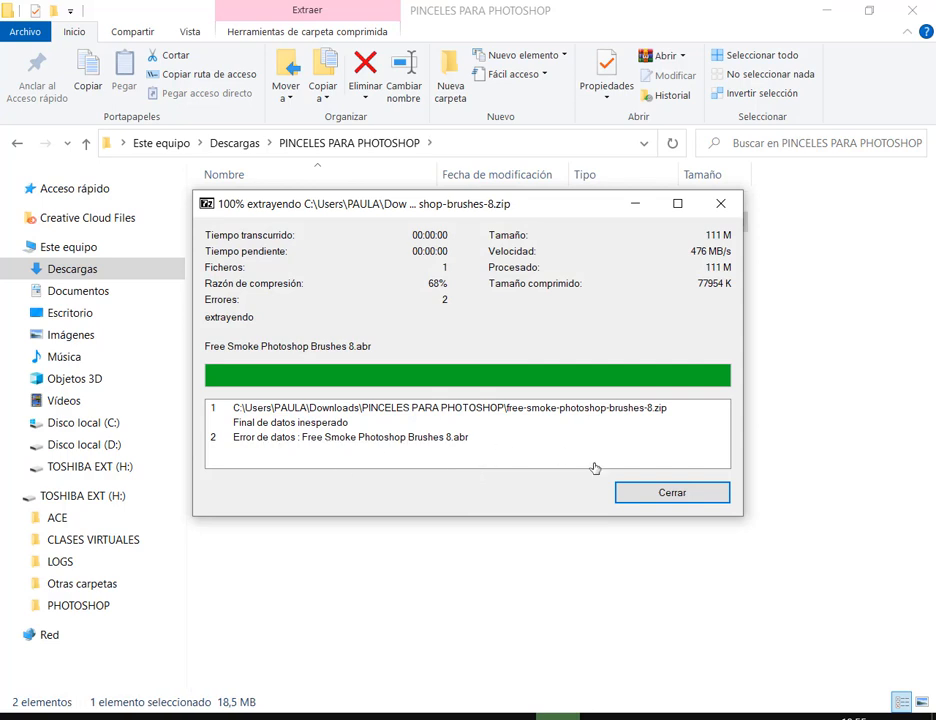
click(687, 494)
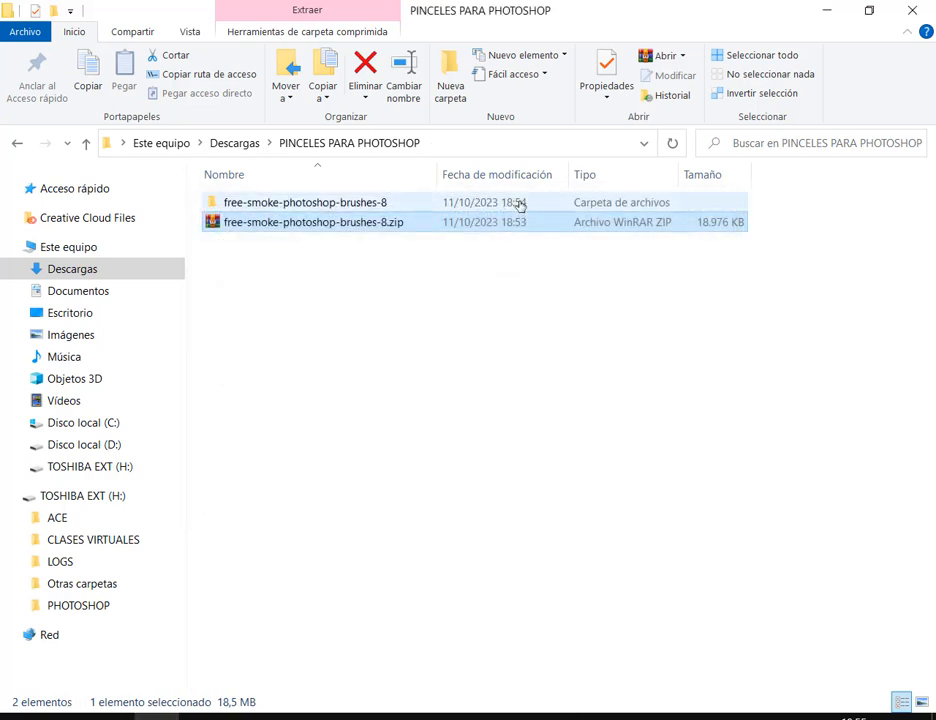
Examine the extracted free-smoke-photoshop-brushes-8 folder and the type of the brush file inside it.
double_click(342, 204)
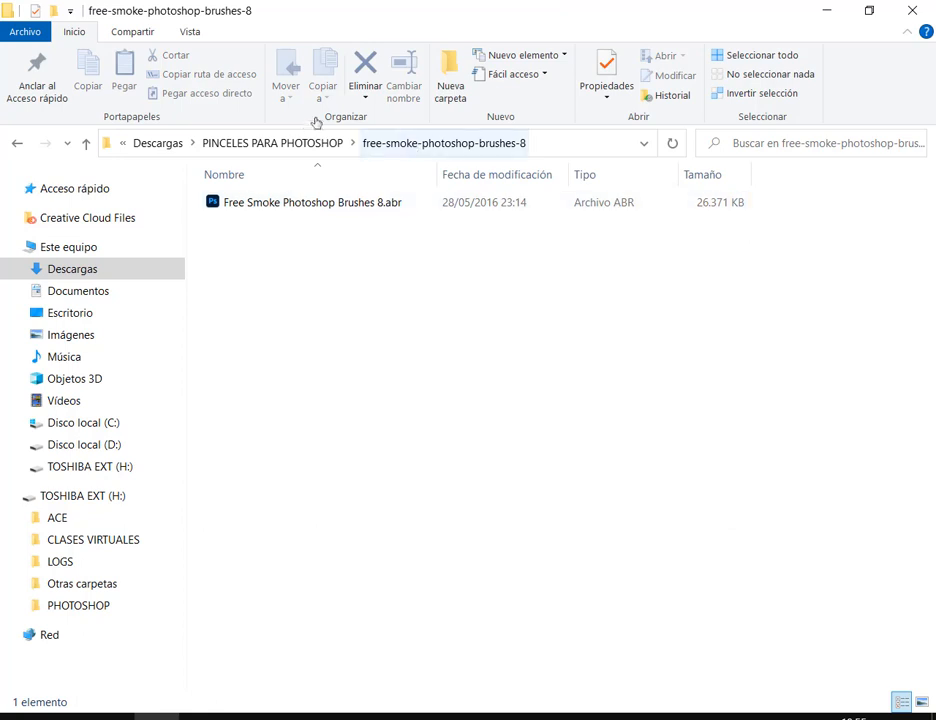
click(299, 142)
click(390, 486)
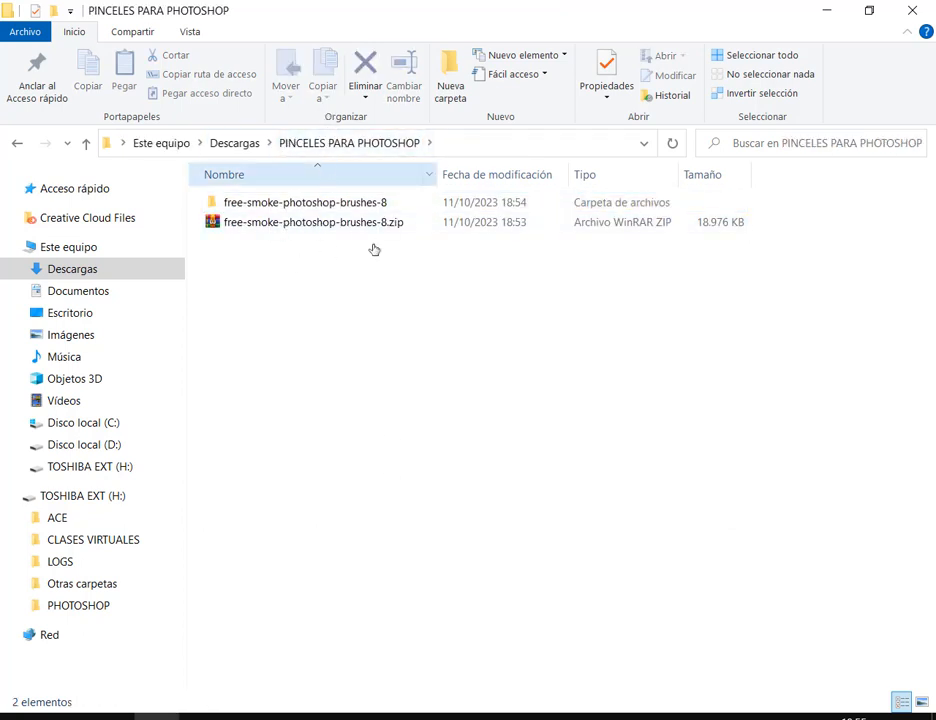
double_click(297, 205)
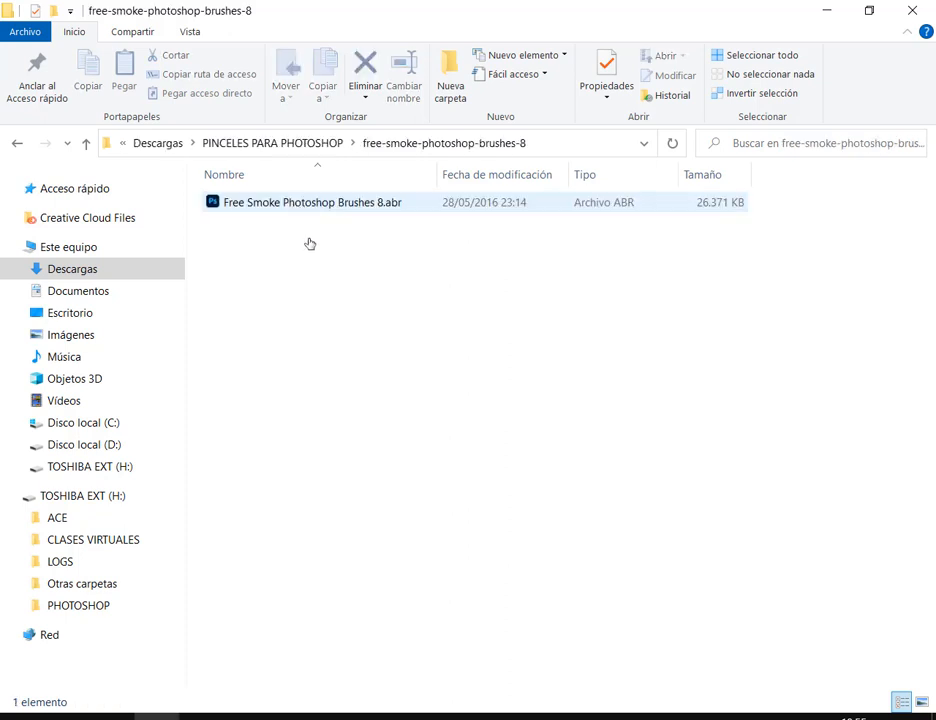
click(303, 142)
click(406, 211)
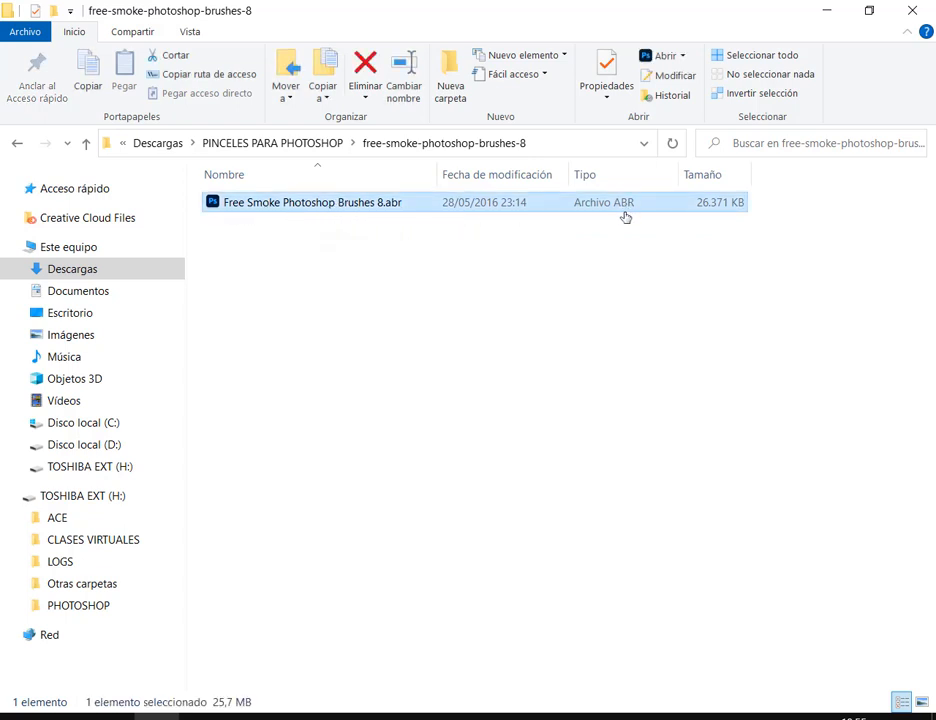
Try to load Free Smoke Photoshop Brushes 8.abr into Photoshop by opening the file from File Explorer.
click(474, 717)
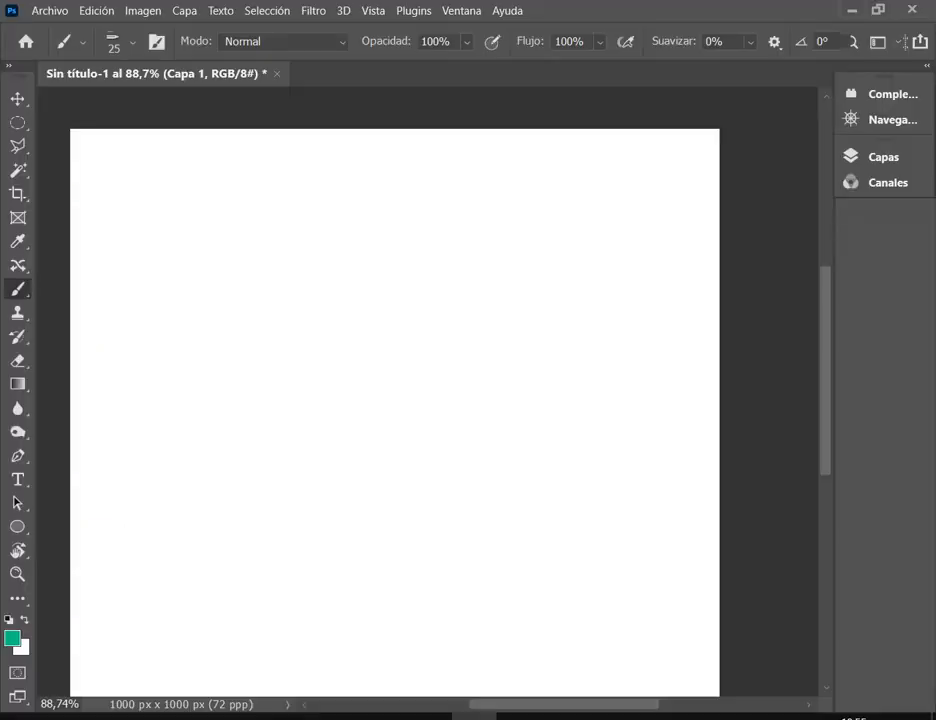
click(157, 716)
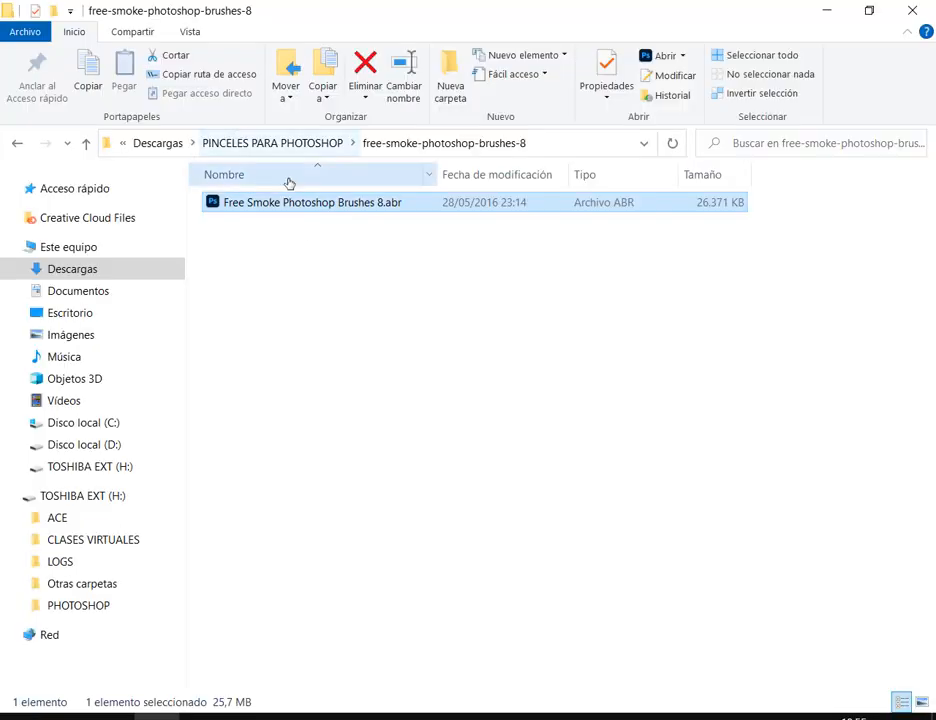
double_click(374, 205)
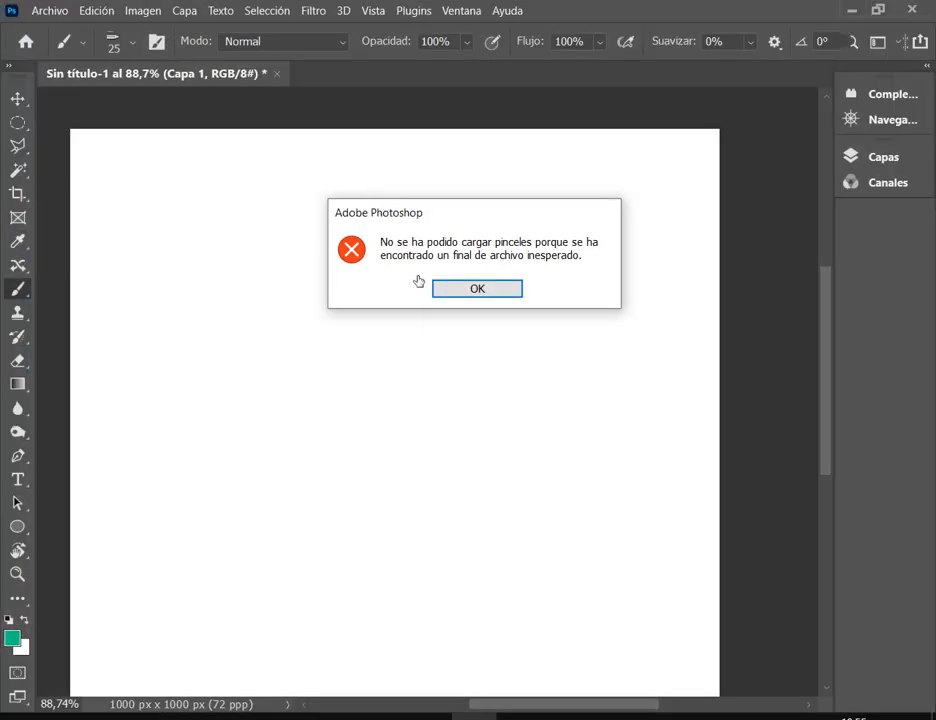
click(499, 289)
click(497, 289)
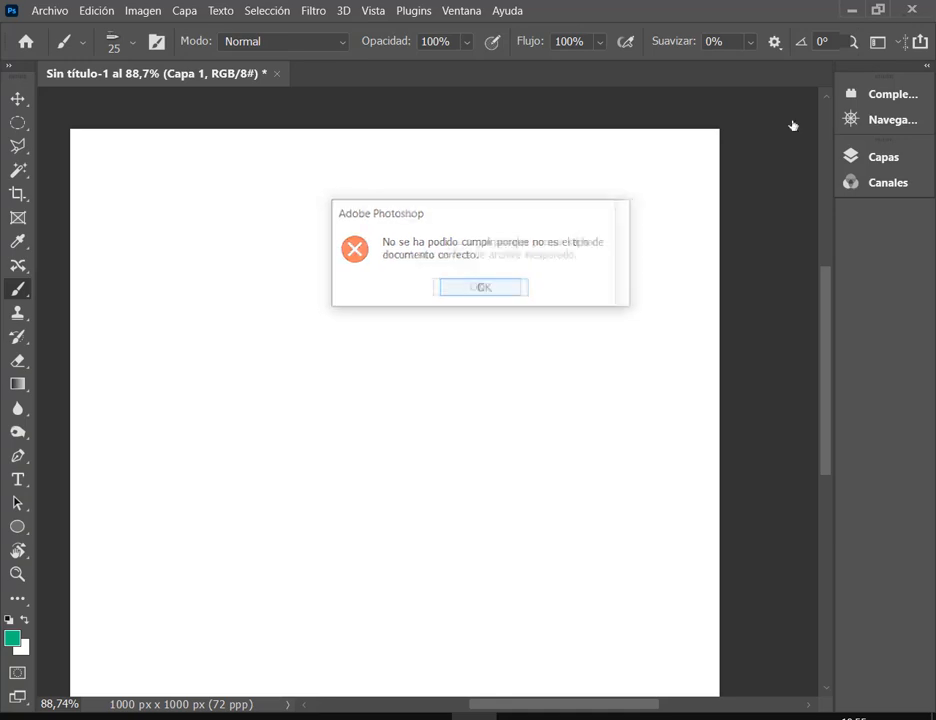
click(500, 290)
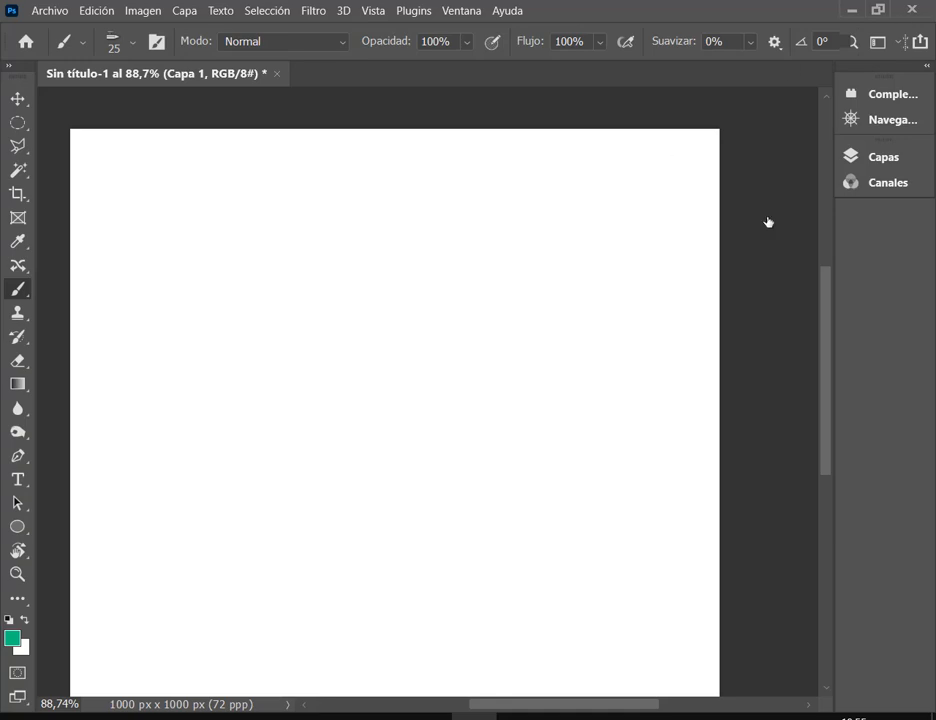
Delete free-smoke-photoshop-brushes-8.zip and its extracted folder from PINCELES PARA PHOTOSHOP.
click(853, 8)
click(265, 146)
click(247, 146)
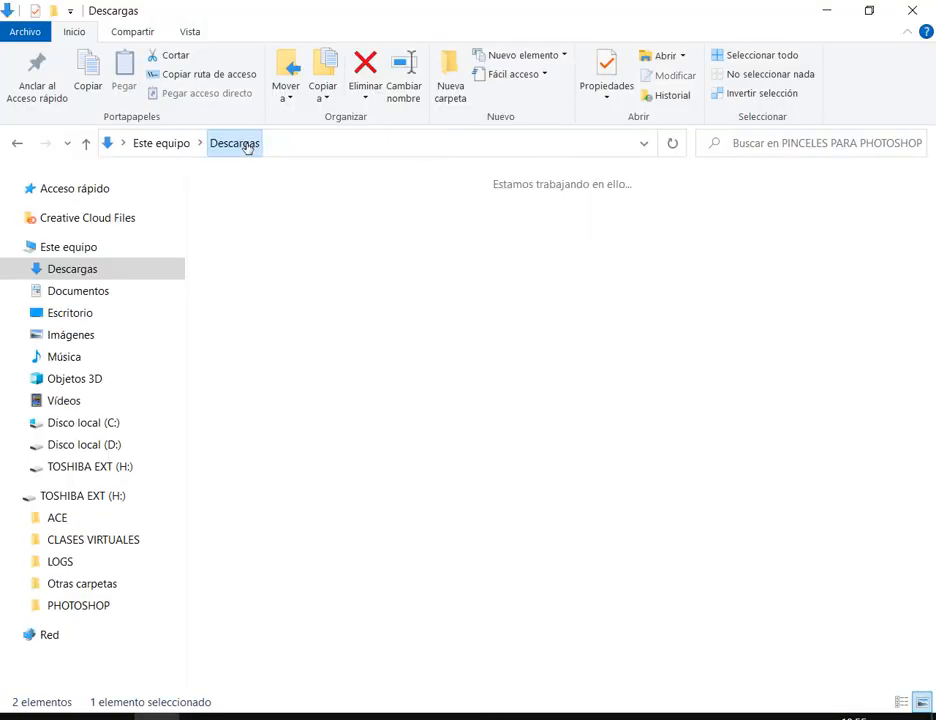
double_click(664, 700)
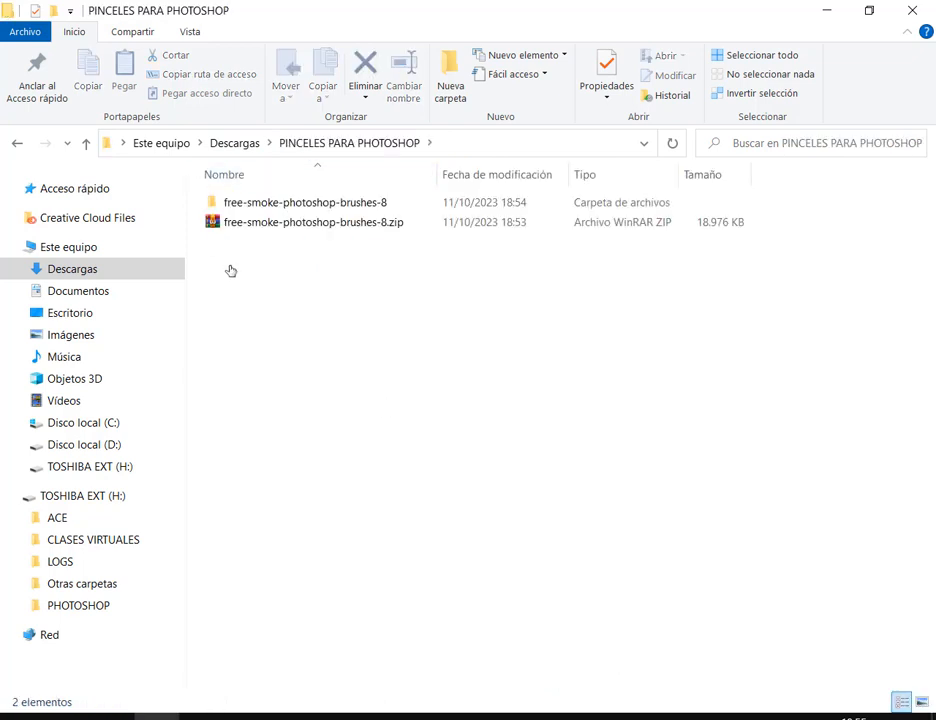
click(299, 221)
key(Delete)
click(312, 202)
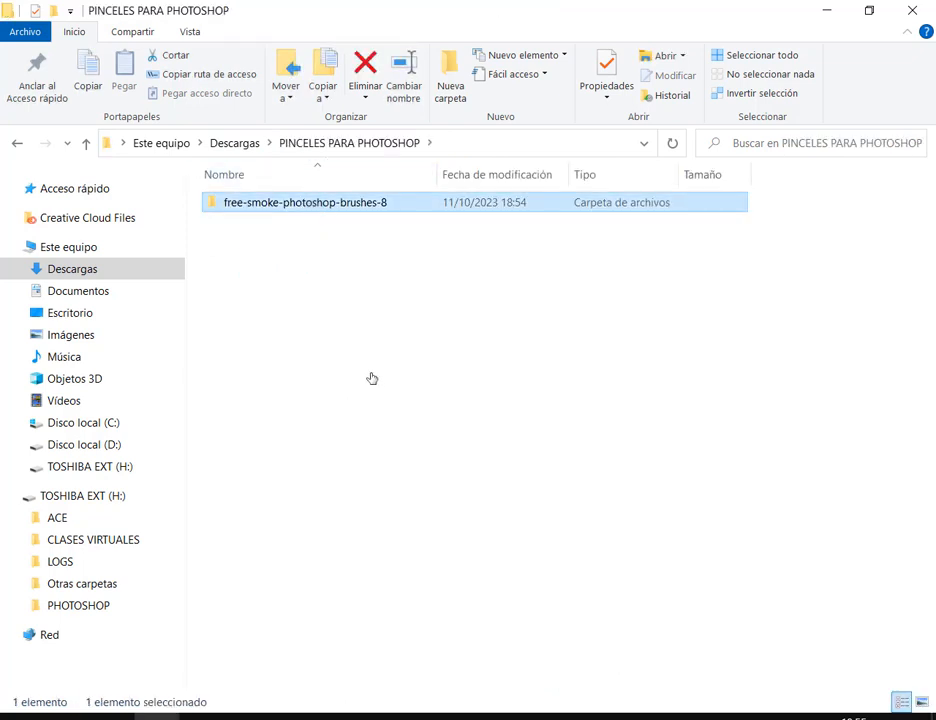
key(Delete)
mouse_move(247, 714)
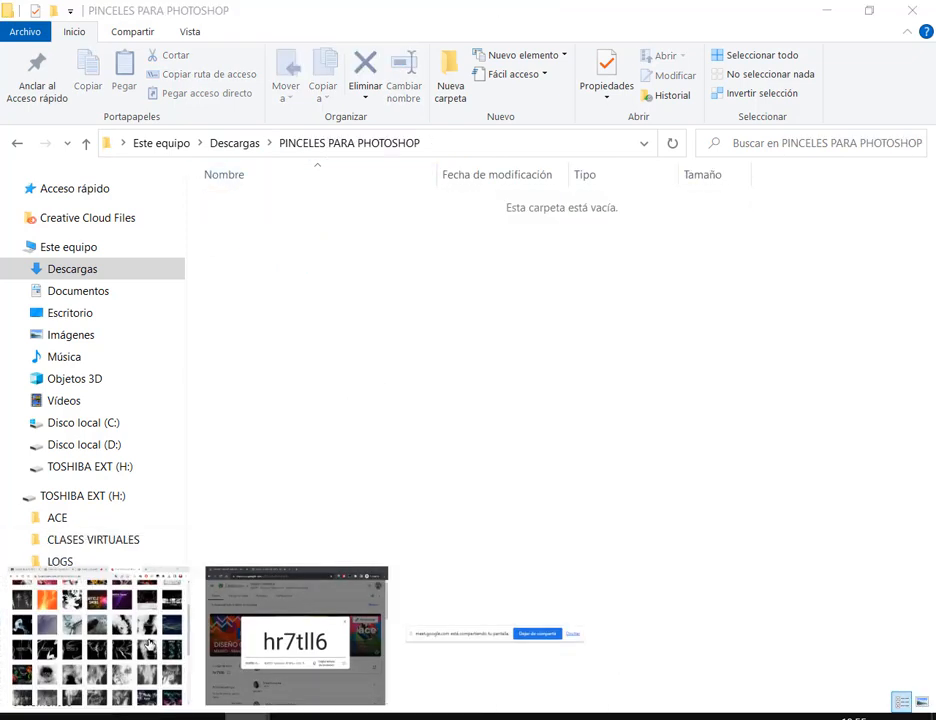
Switch to the browser and download the Free Smoke Photoshop Brushes 16 pack from brushlovers.com.
click(148, 647)
click(725, 286)
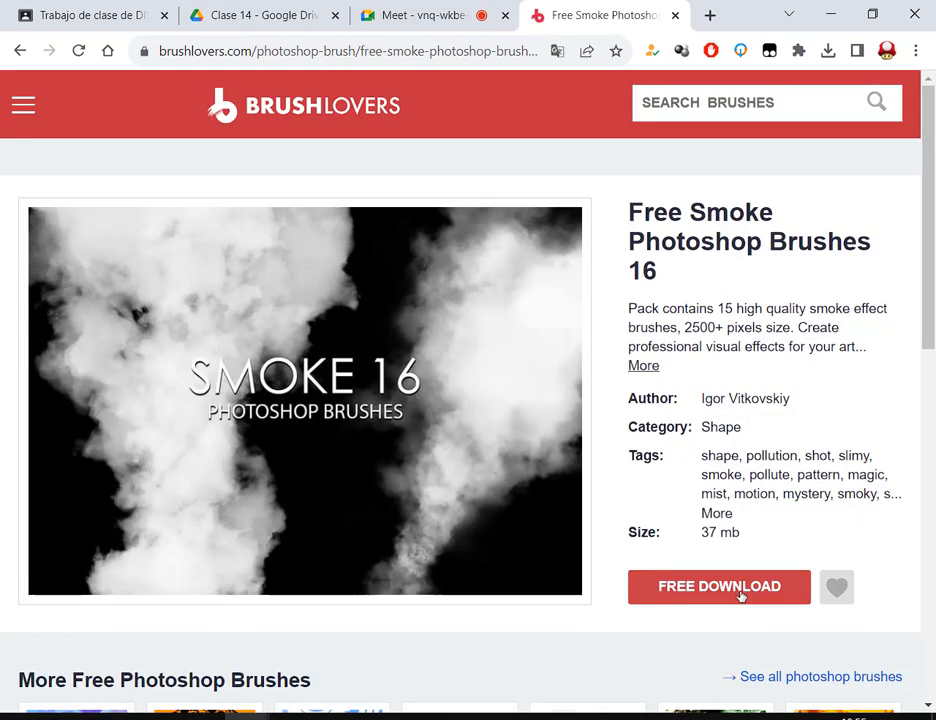
click(741, 596)
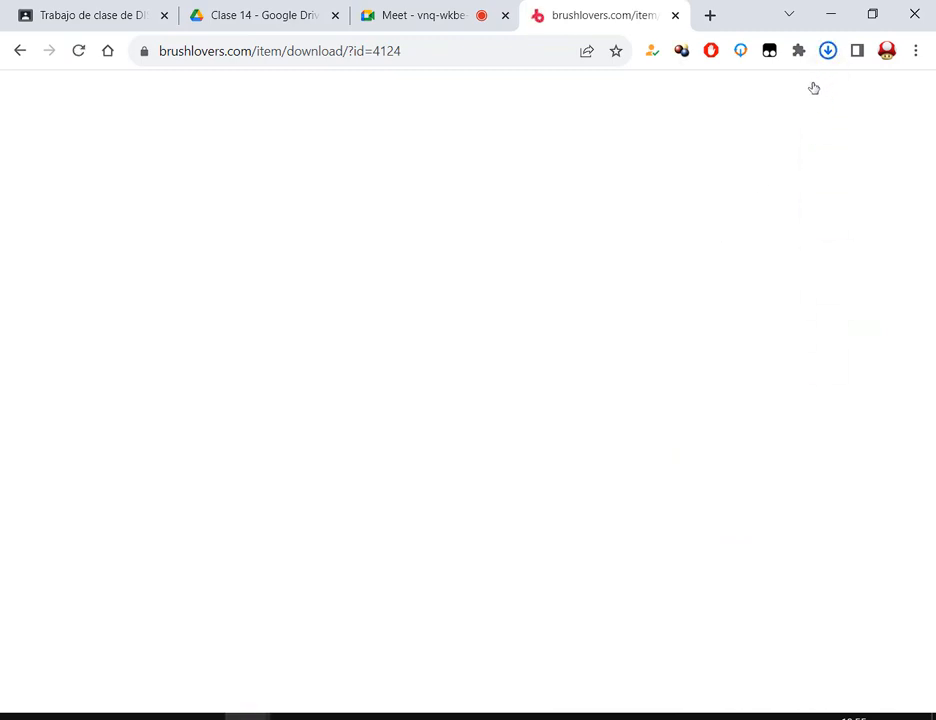
Locate the downloaded free-smoke-photoshop-brushes-16.zip in Descargas and move it into the PINCELES PARA PHOTOSHOP folder.
click(834, 55)
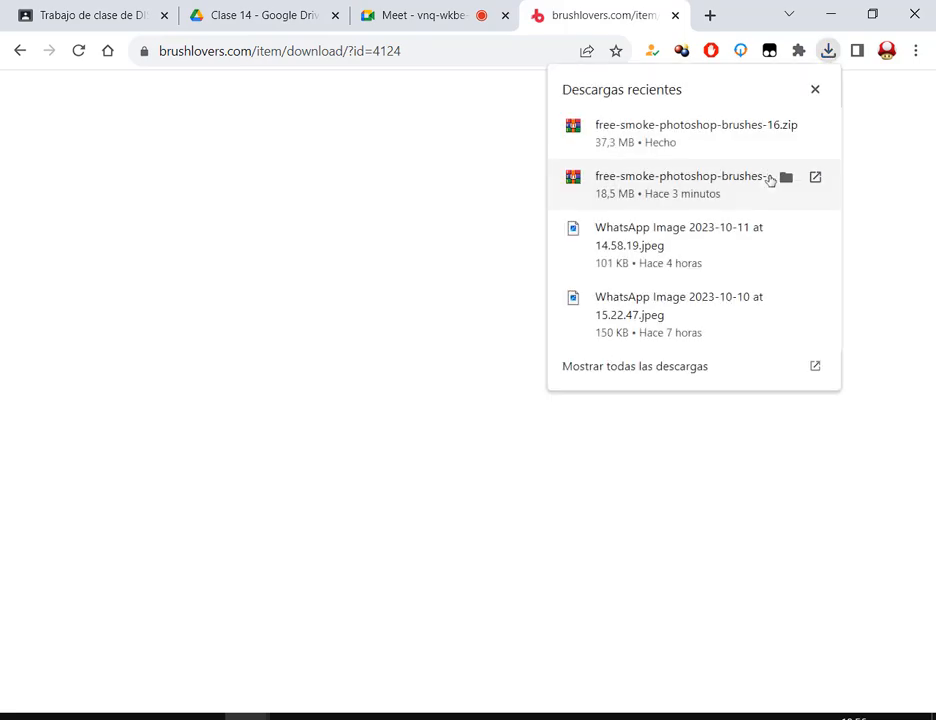
click(785, 125)
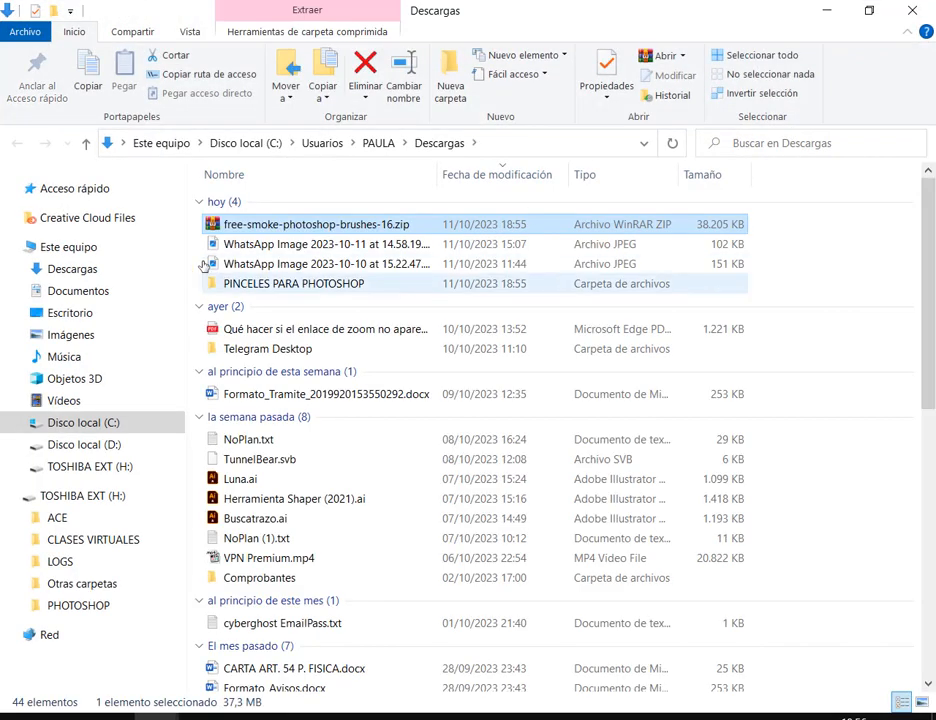
double_click(261, 284)
click(124, 72)
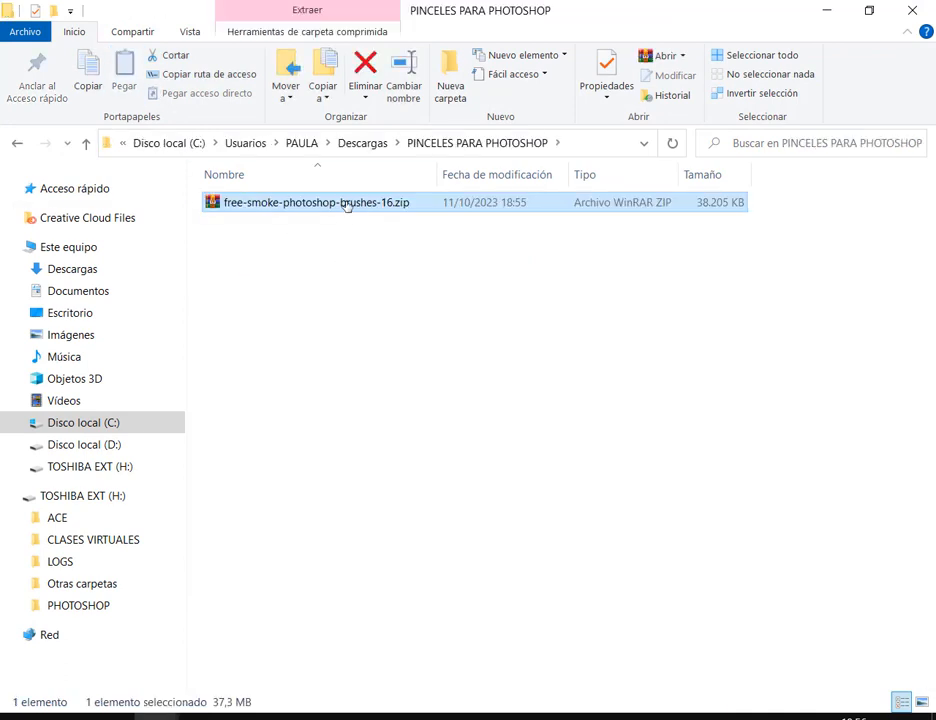
Extract free-smoke-photoshop-brushes-16.zip with WinRAR into its own free-smoke-photoshop-brushes-16 folder.
right_click(347, 205)
click(119, 279)
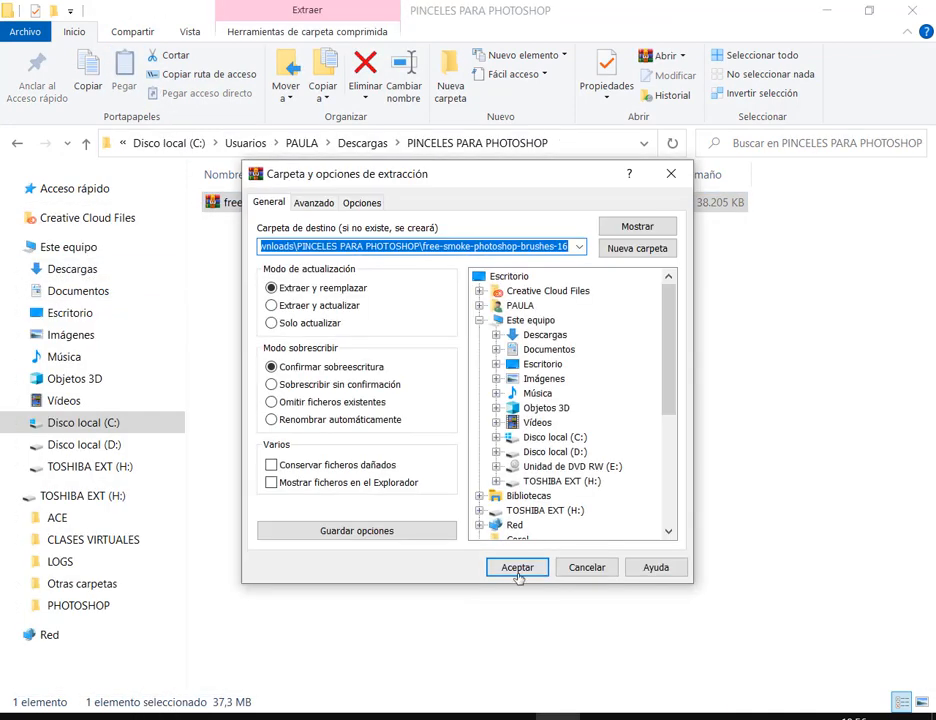
click(516, 566)
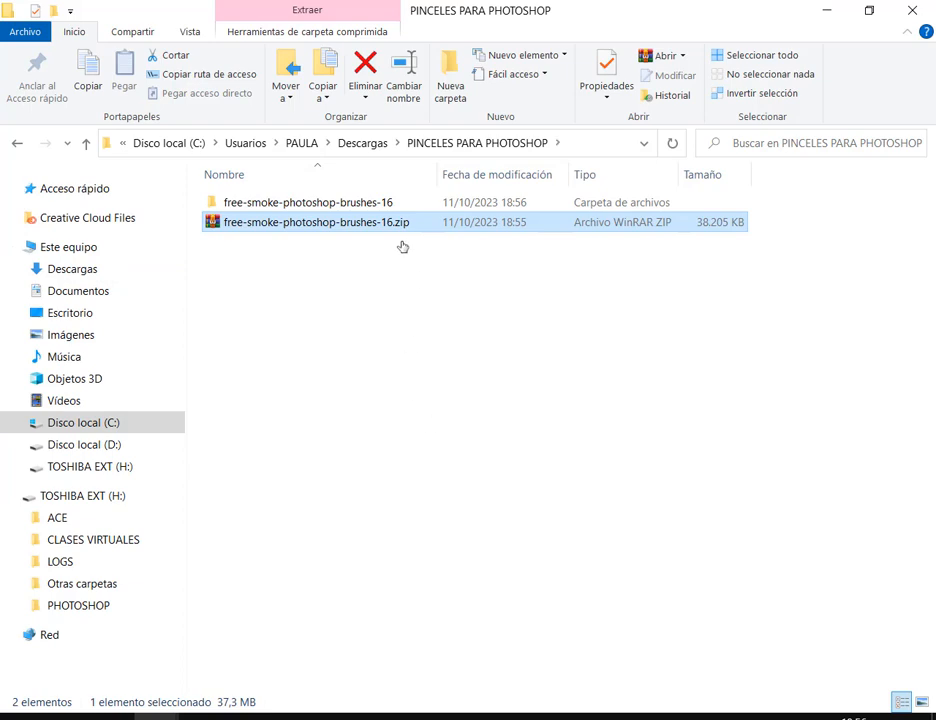
Load Free Smoke Photoshop Brushes 16.abr into Photoshop by opening the file from the extracted folder.
double_click(384, 203)
click(371, 204)
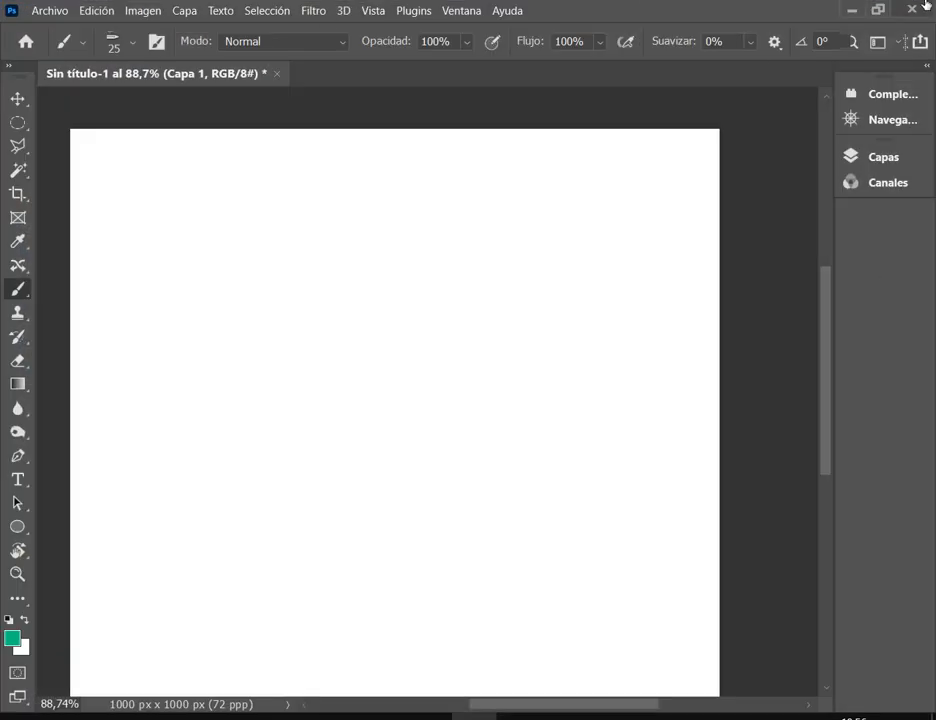
click(851, 9)
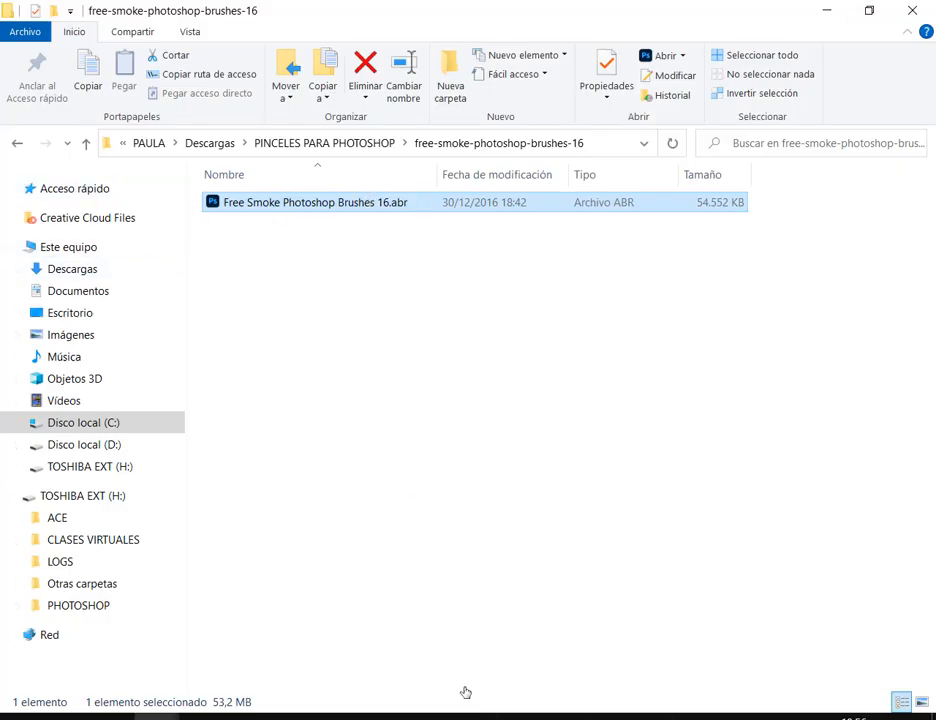
double_click(386, 202)
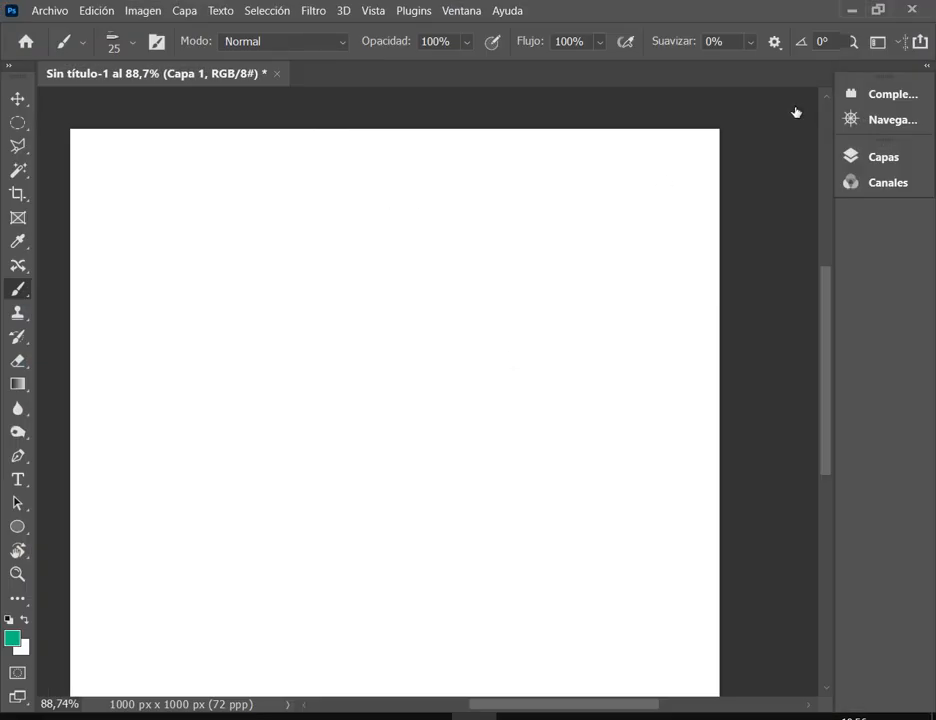
click(849, 12)
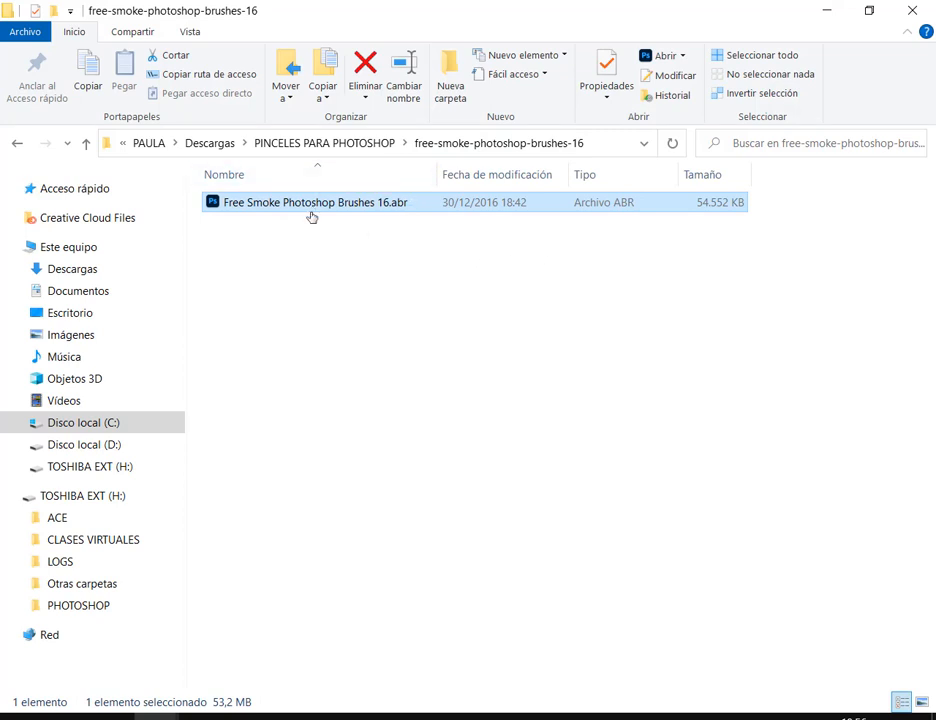
Check the Meet chat request about the brush links and show where Pinceles.txt is kept in the Clase 14 Drive folder.
click(258, 715)
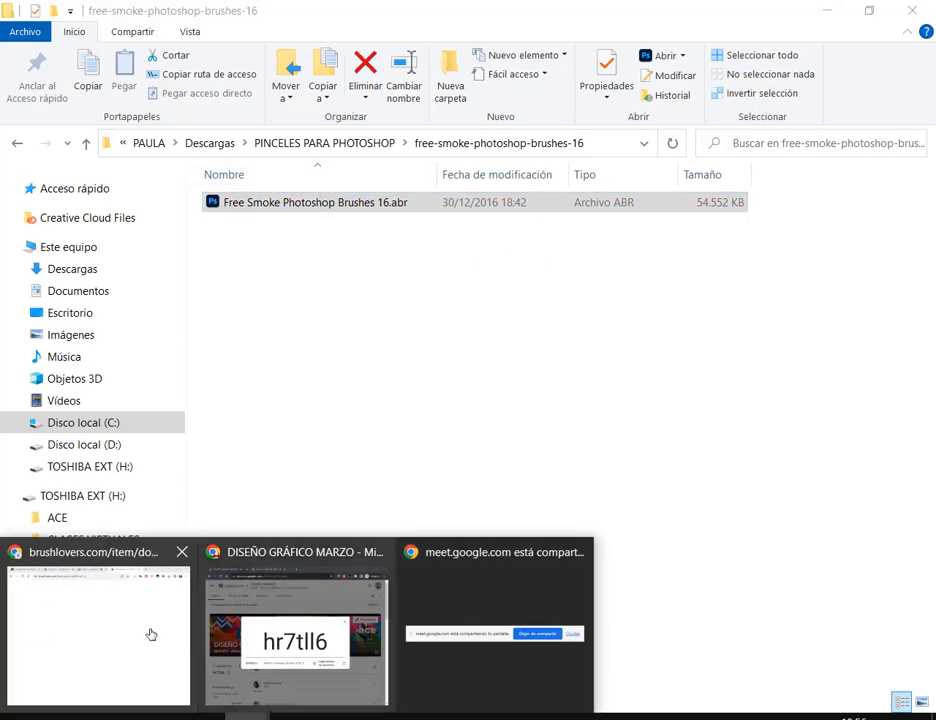
click(151, 634)
click(447, 15)
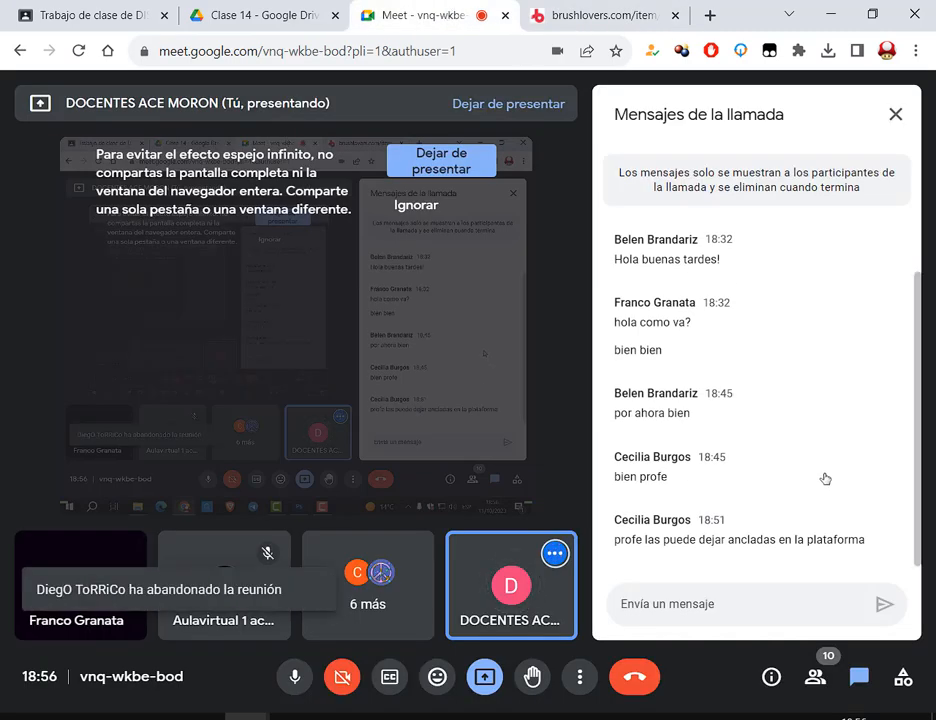
drag(697, 541, 866, 541)
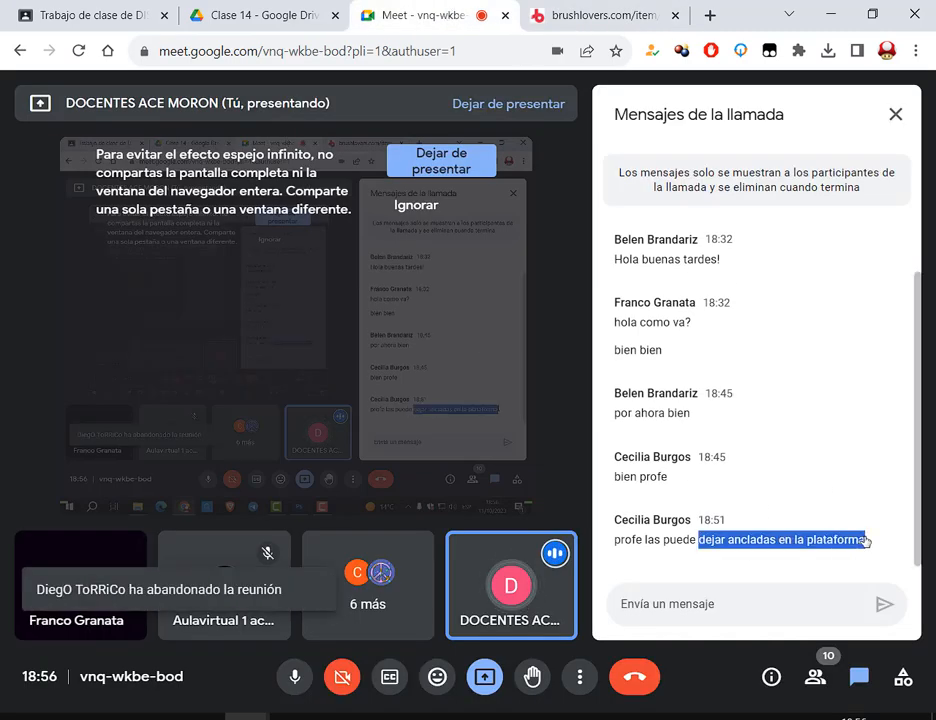
click(244, 13)
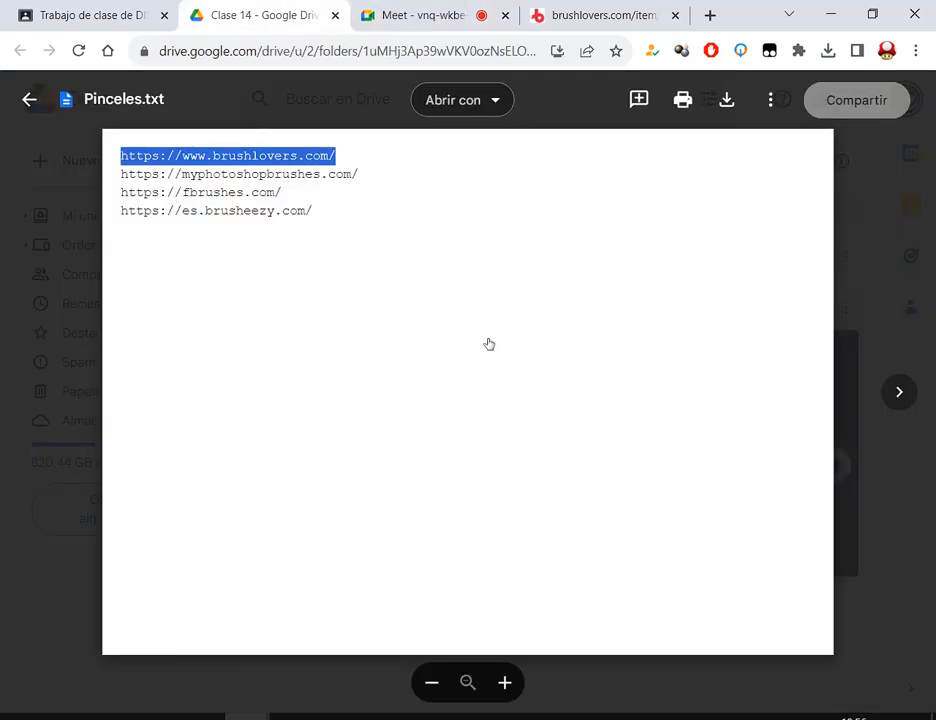
click(895, 298)
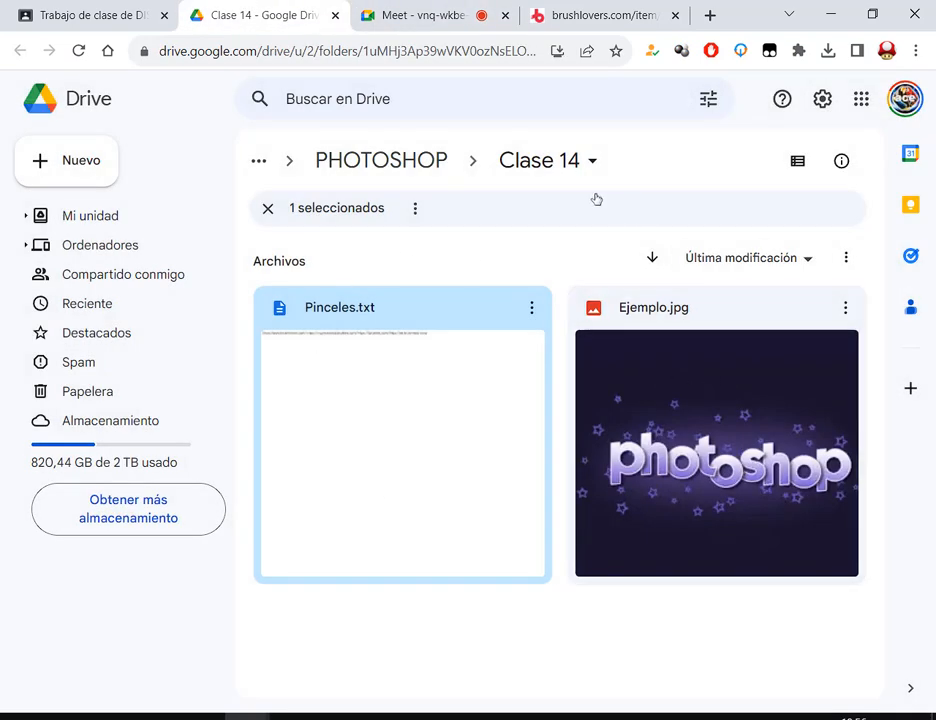
click(600, 240)
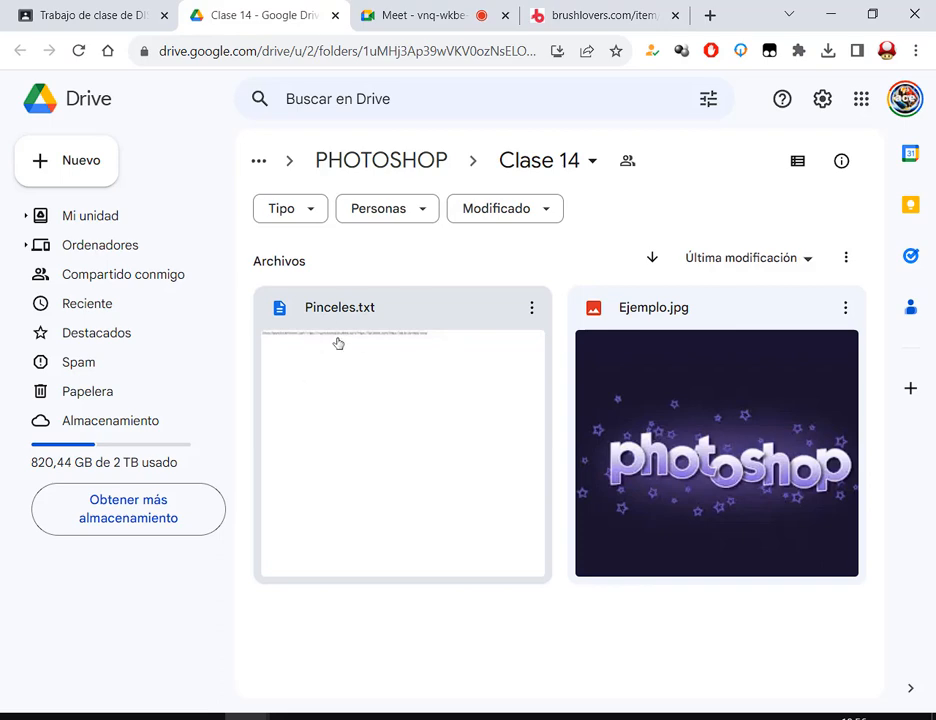
click(605, 12)
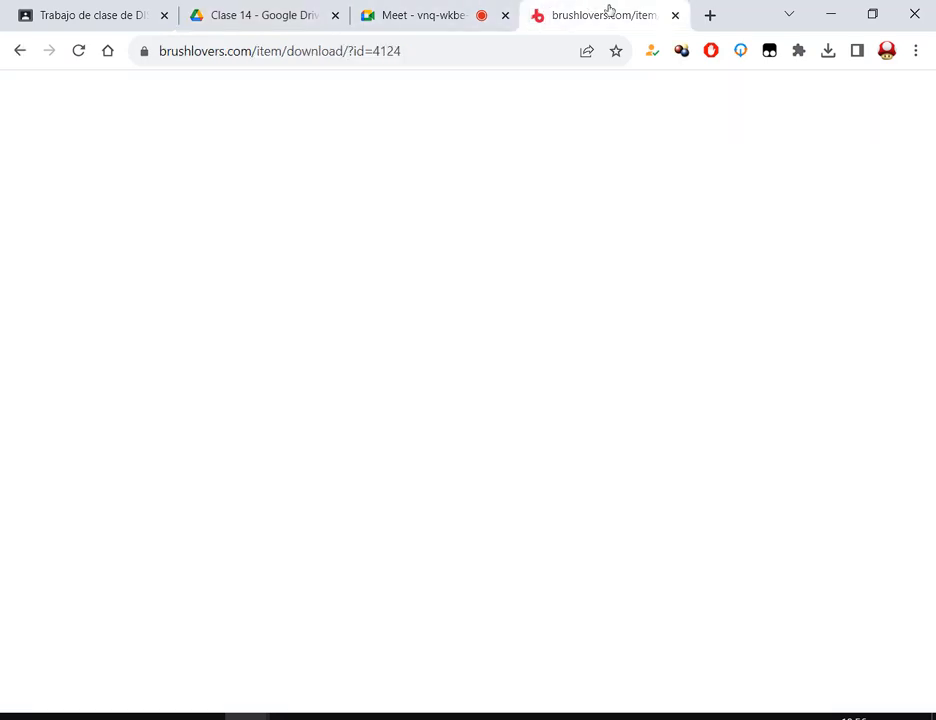
click(404, 8)
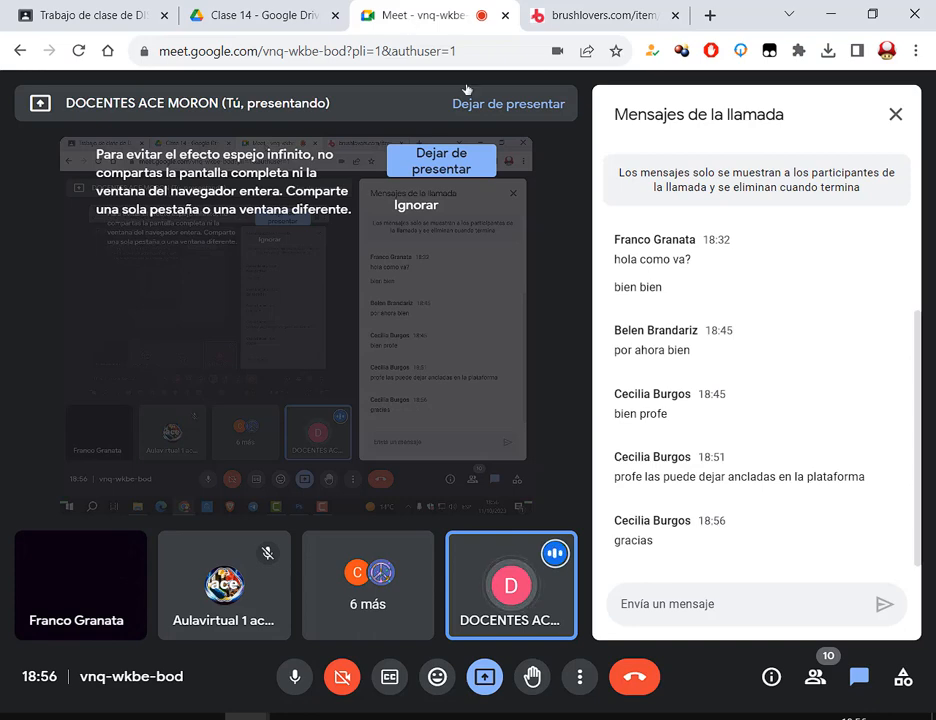
Switch to Photoshop and collapse the Pinceles generales and Pinceles húmedos groups in the brush presets to locate Free Smoke Photoshop Brushes 16.
key(alt+Tab)
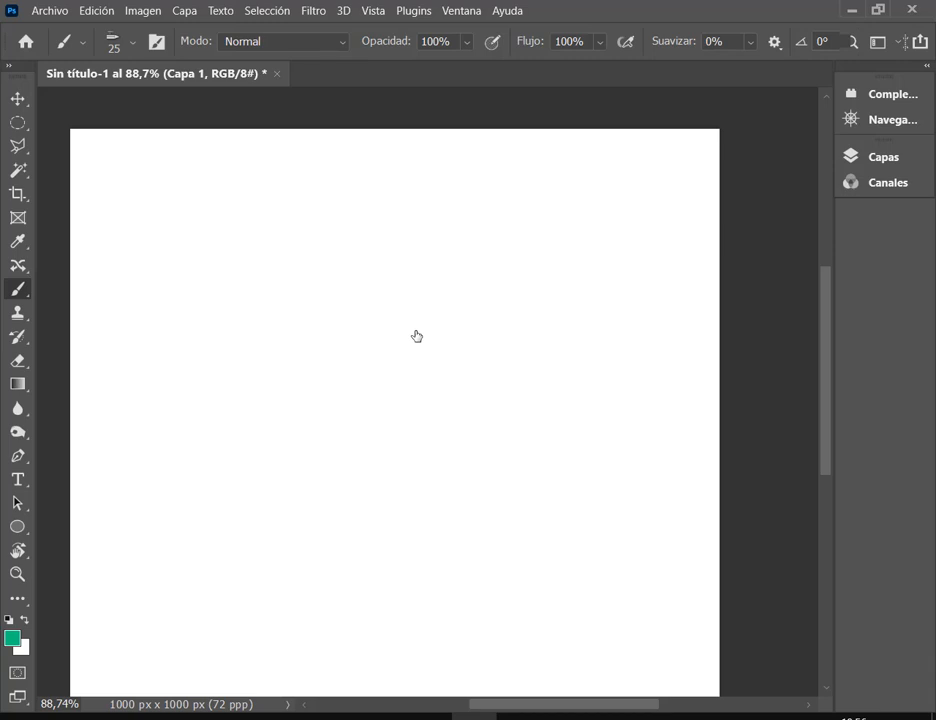
right_click(348, 298)
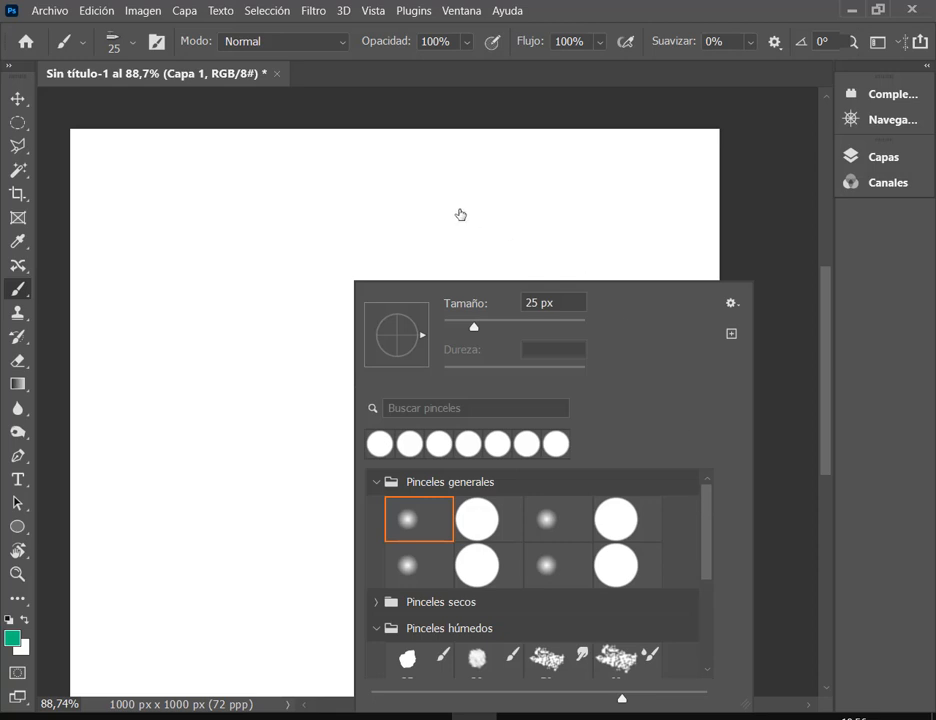
right_click(400, 186)
click(430, 385)
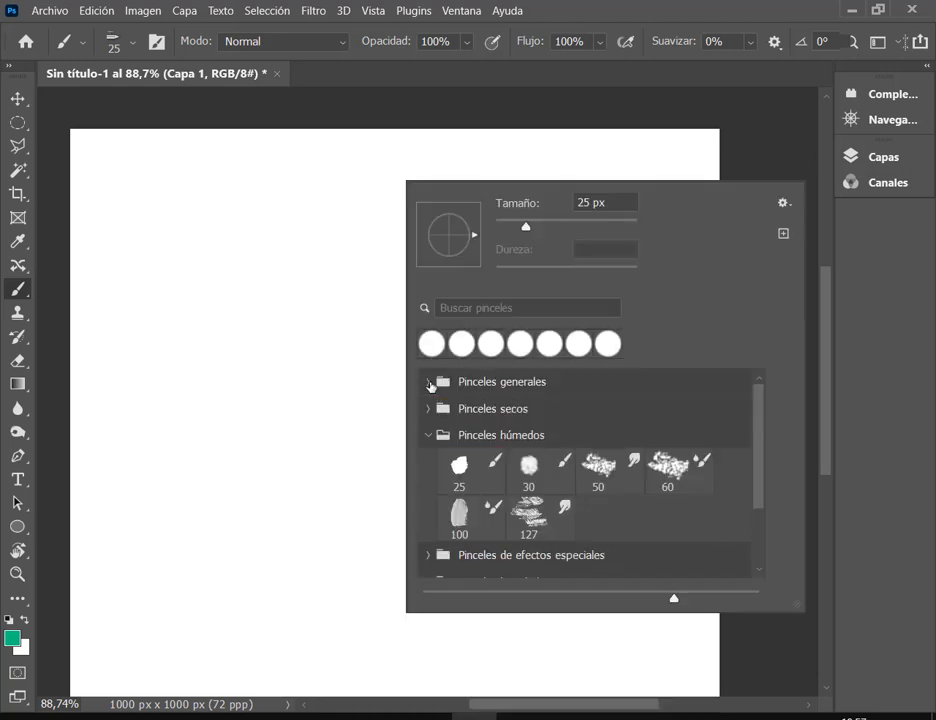
click(430, 437)
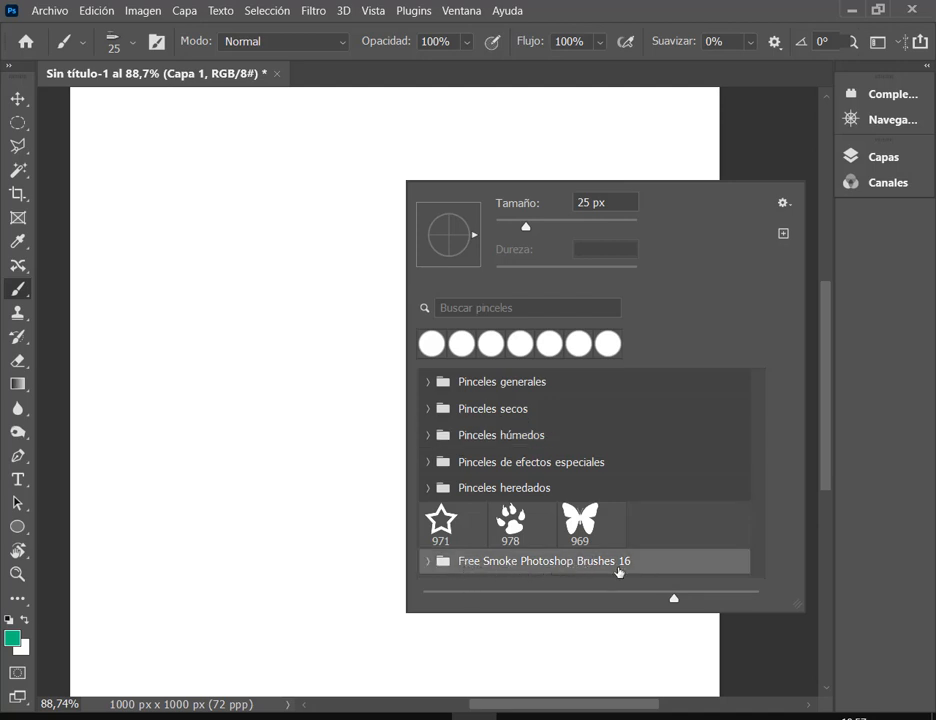
click(430, 562)
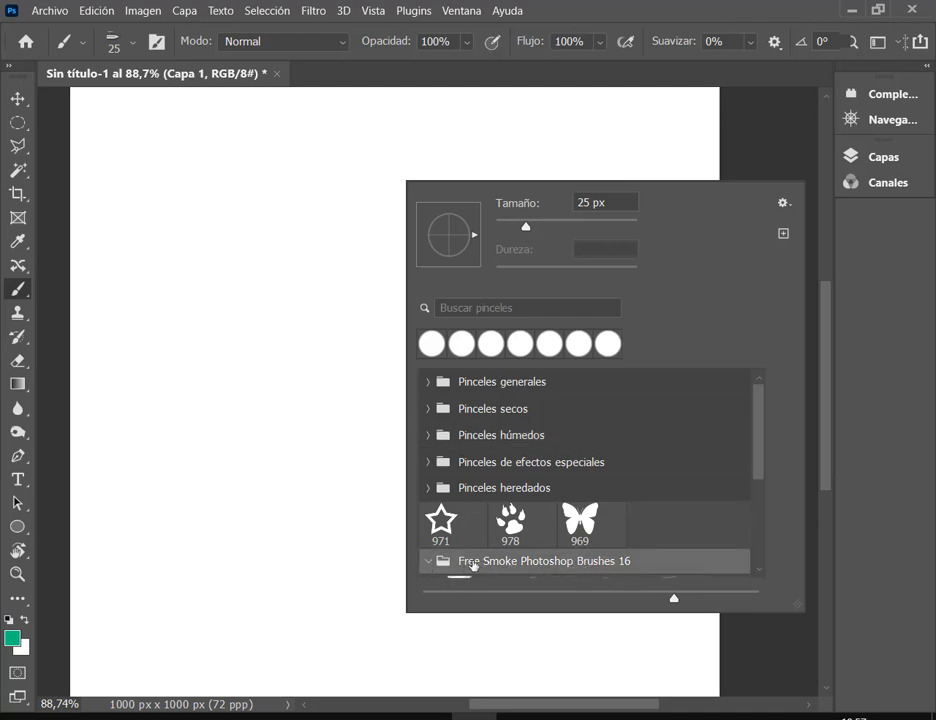
click(429, 564)
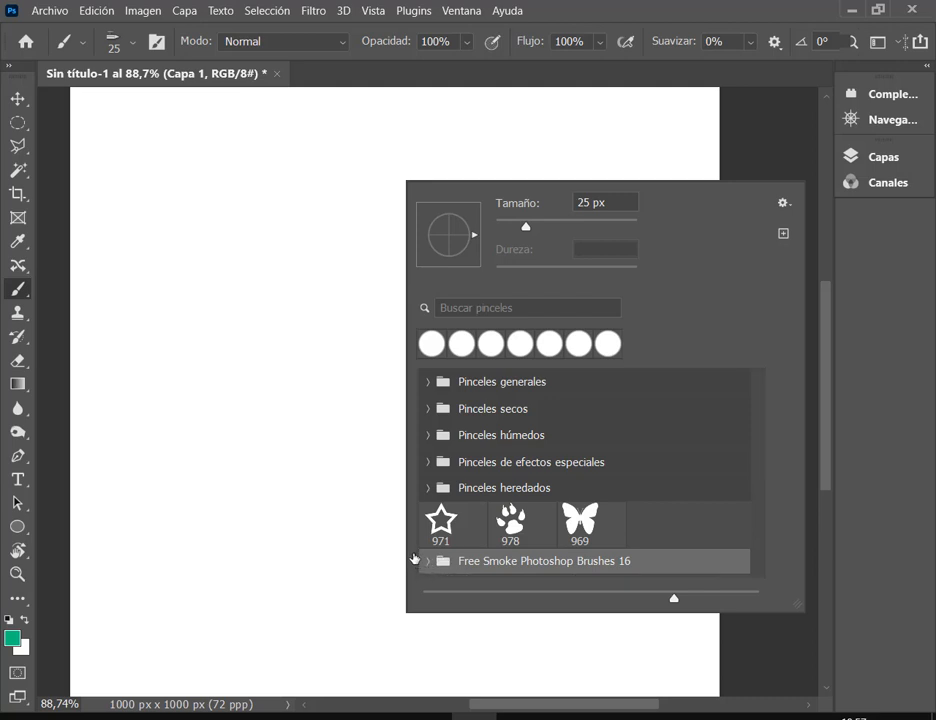
key(Escape)
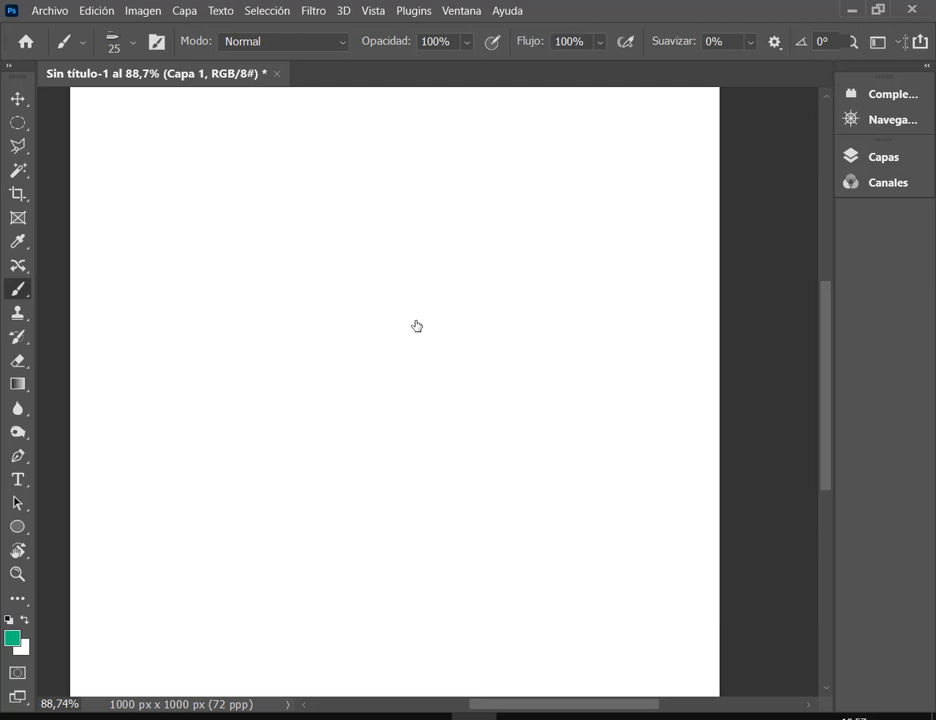
Select the second smoke brush in the last row of the Free Smoke Photoshop Brushes 16 group.
right_click(313, 188)
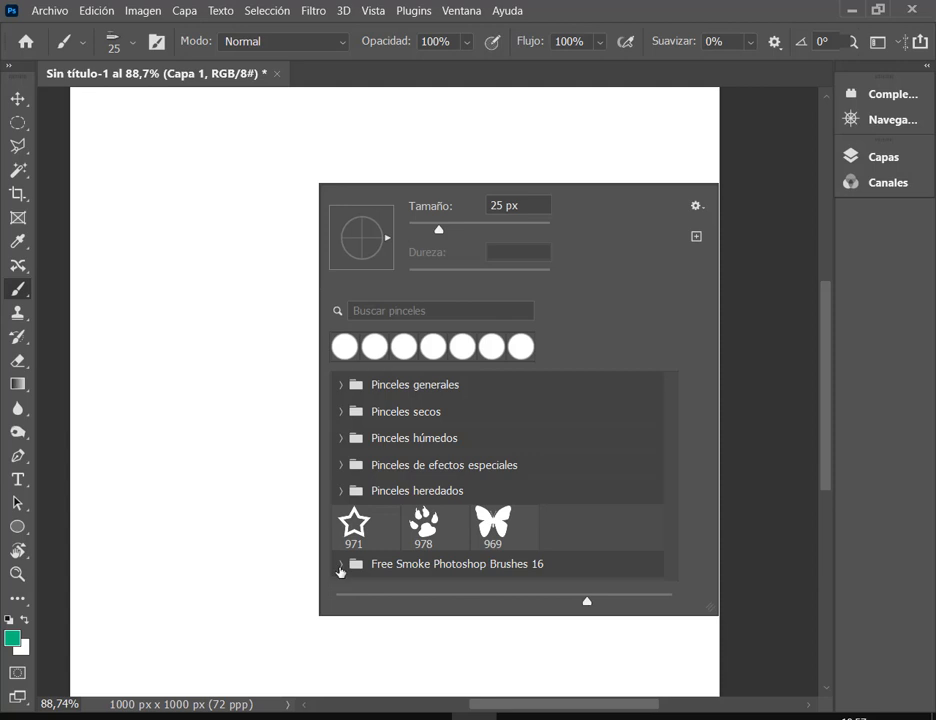
click(341, 566)
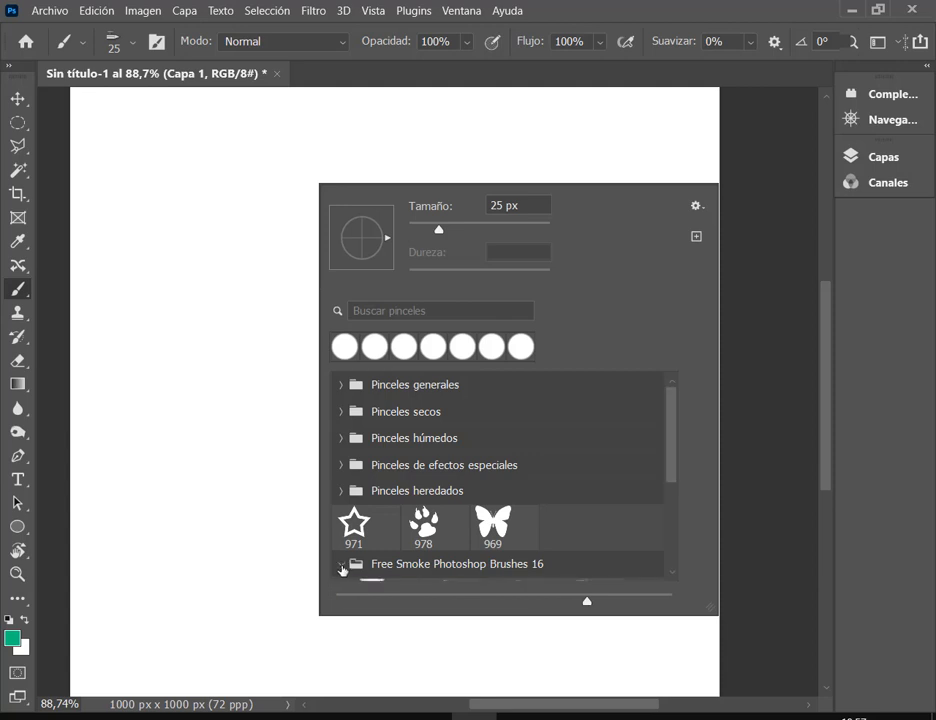
scroll(619, 467, down, 1)
scroll(619, 467, down, 5)
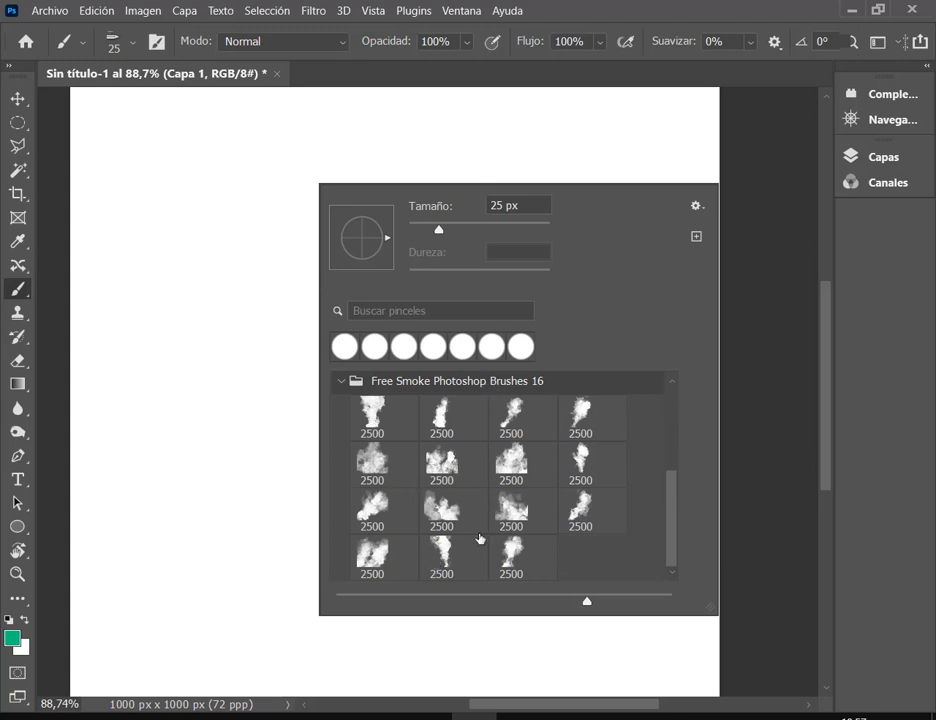
click(452, 560)
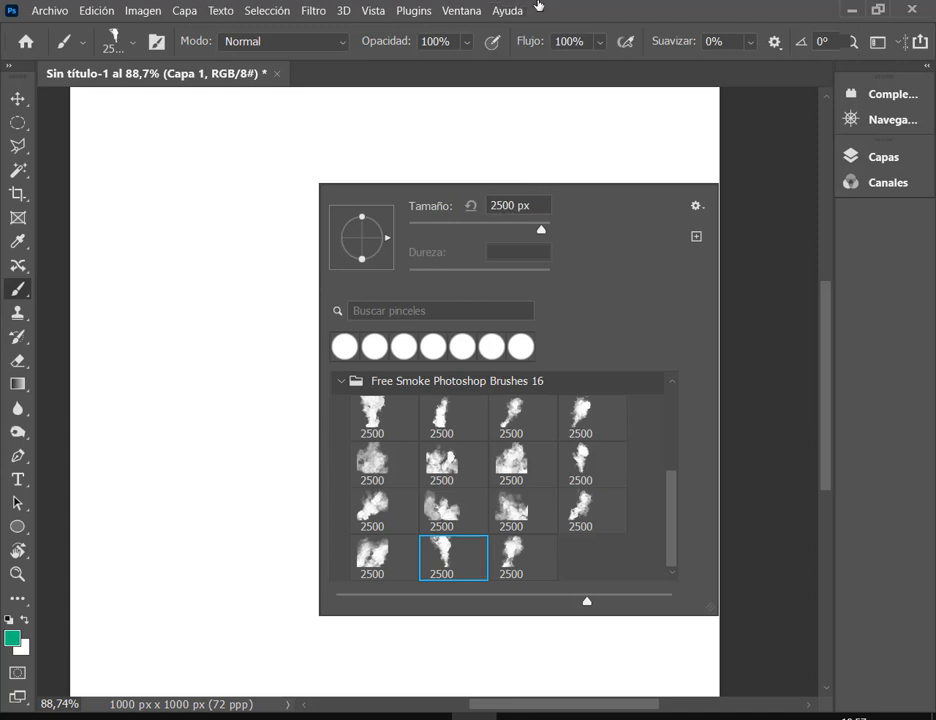
key(Return)
Try one stamp of the 2500 px smoke brush on the canvas and undo it.
click(358, 416)
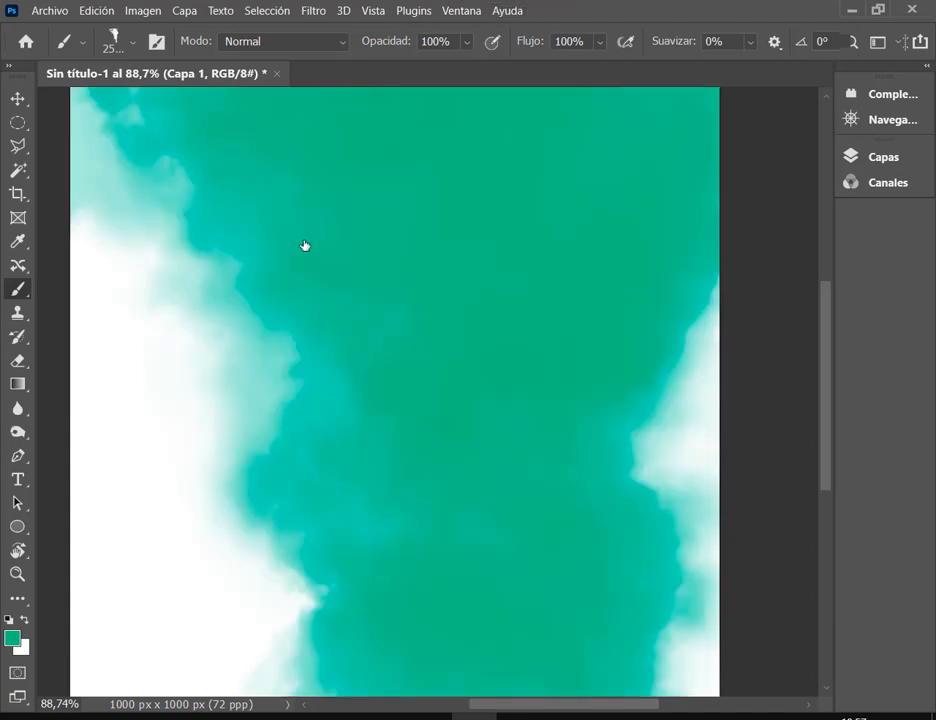
scroll(455, 315, down, 3)
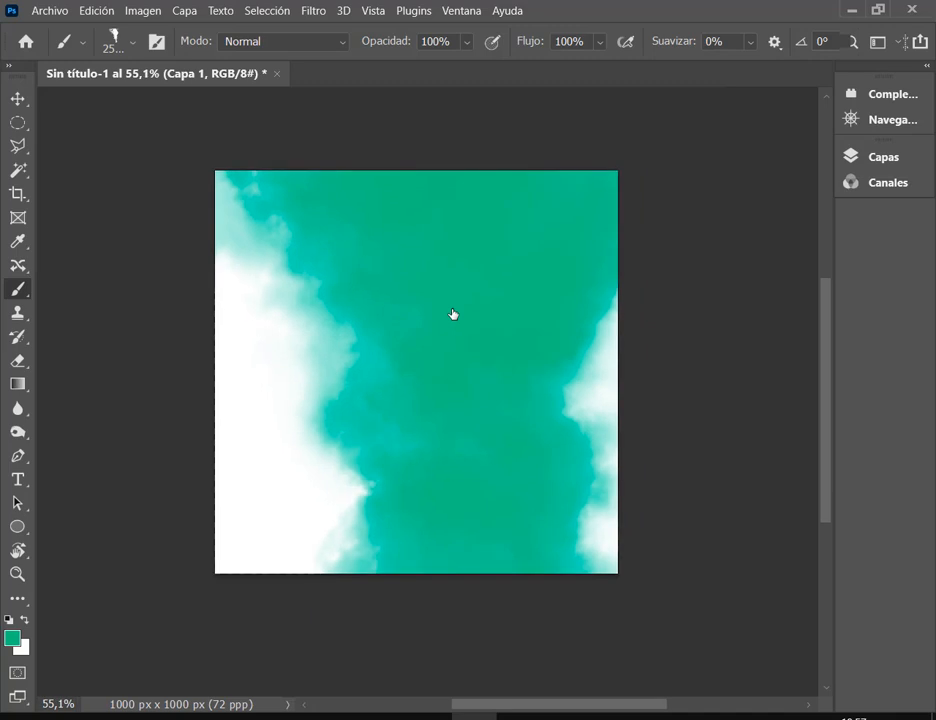
key(ctrl+z)
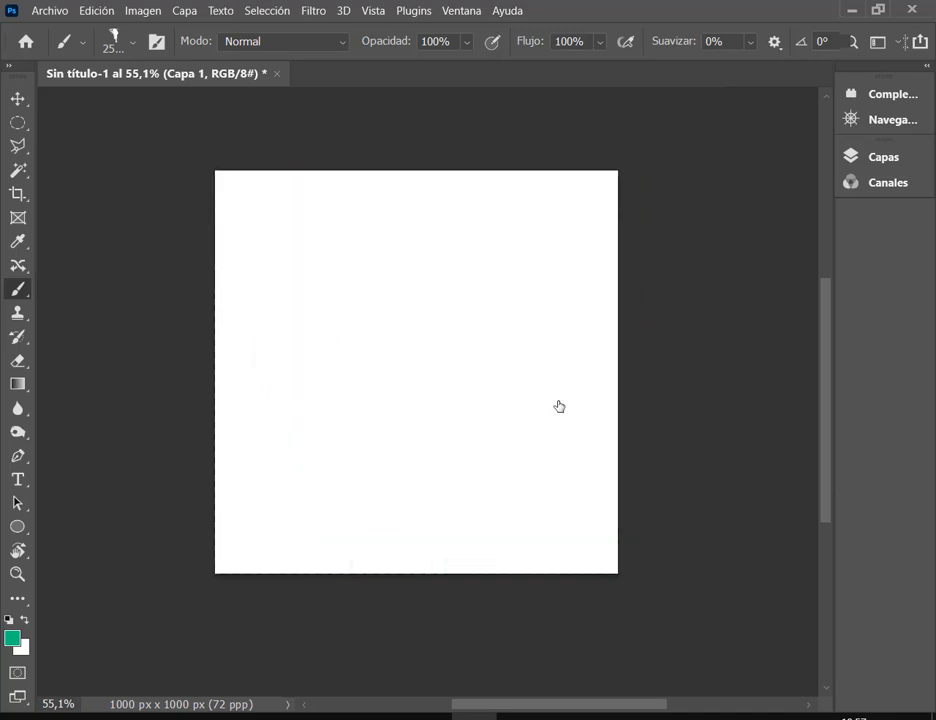
Reduce the smoke brush size to 909 px, and undo a single test stamp made with it on the canvas.
right_click(318, 278)
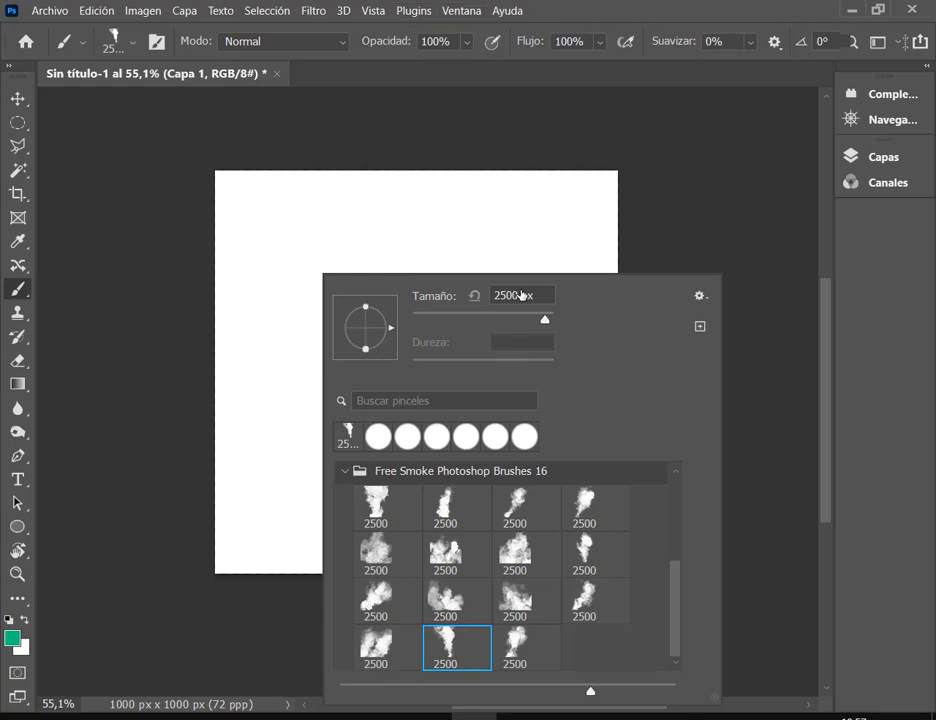
scroll(543, 298, down, 4)
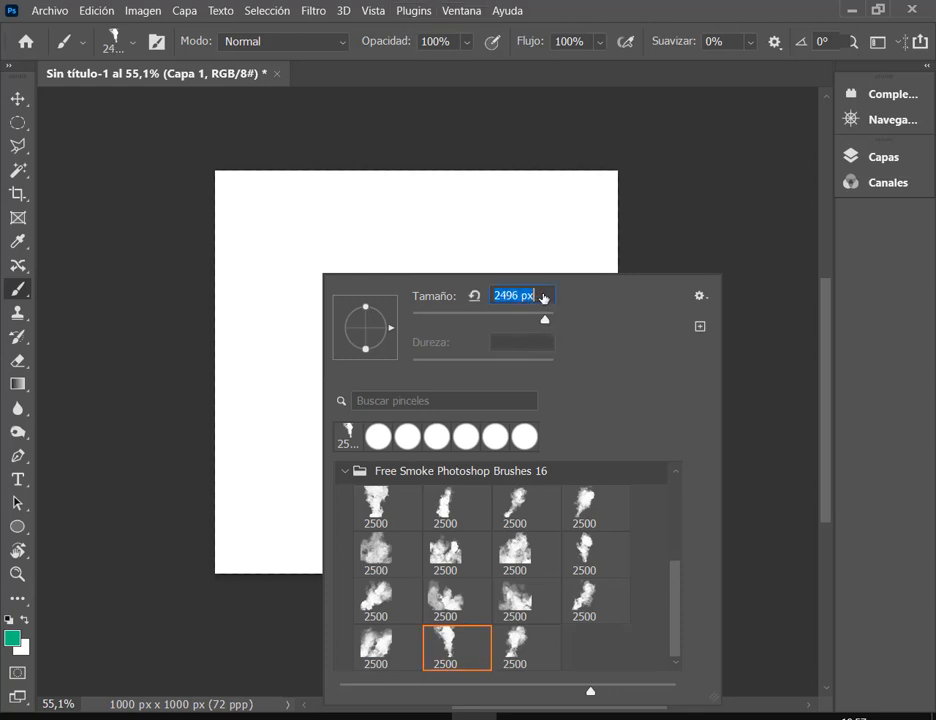
scroll(543, 298, down, 20)
drag(546, 322, 540, 320)
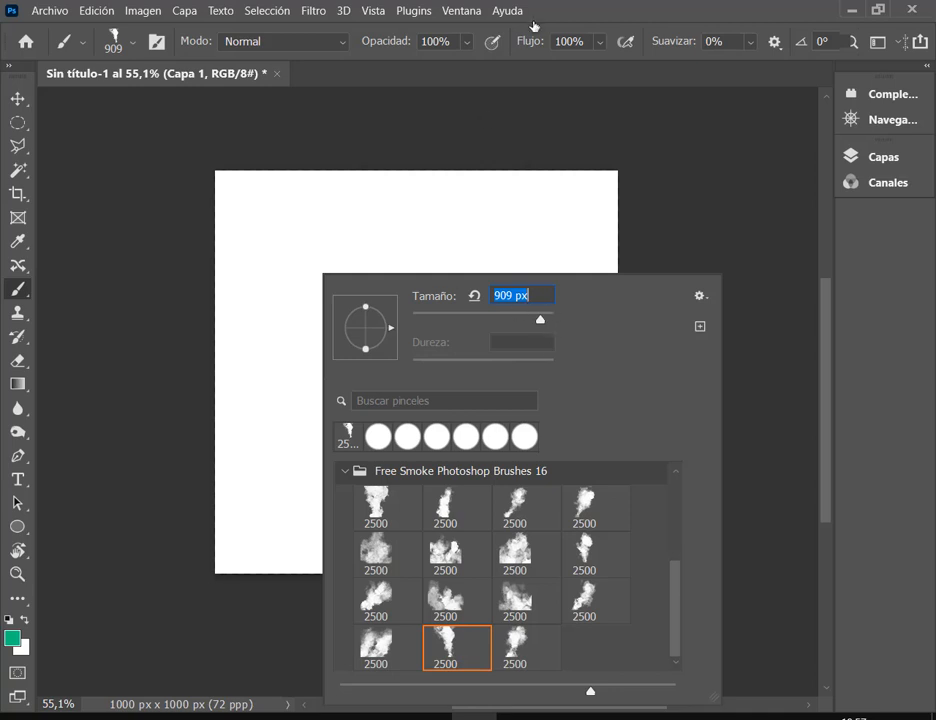
click(632, 5)
click(388, 382)
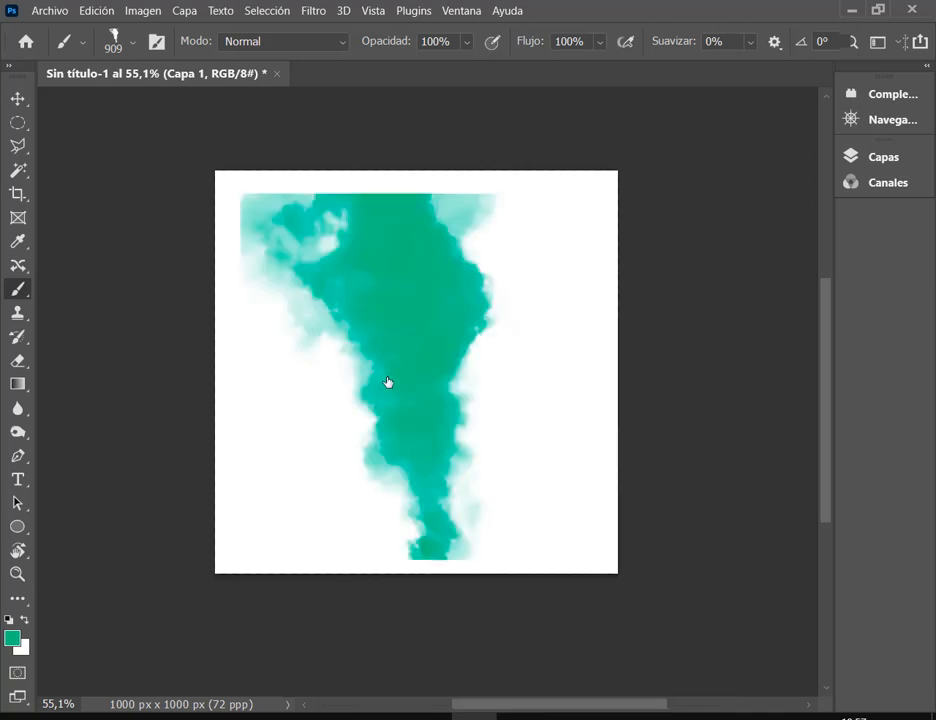
key(ctrl+z)
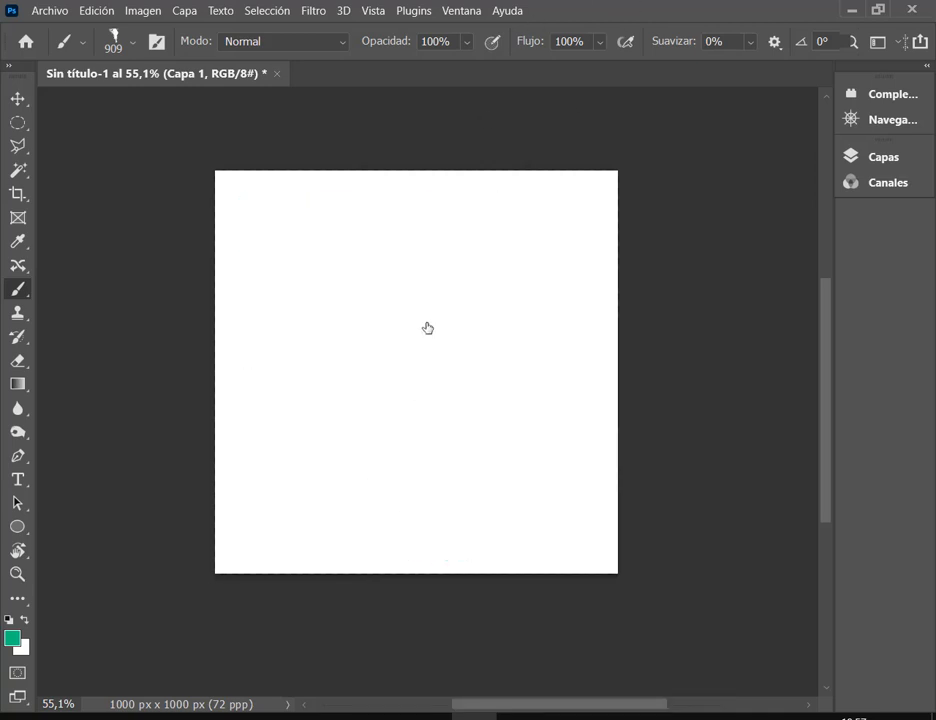
Open the foreground colour for editing.
click(12, 638)
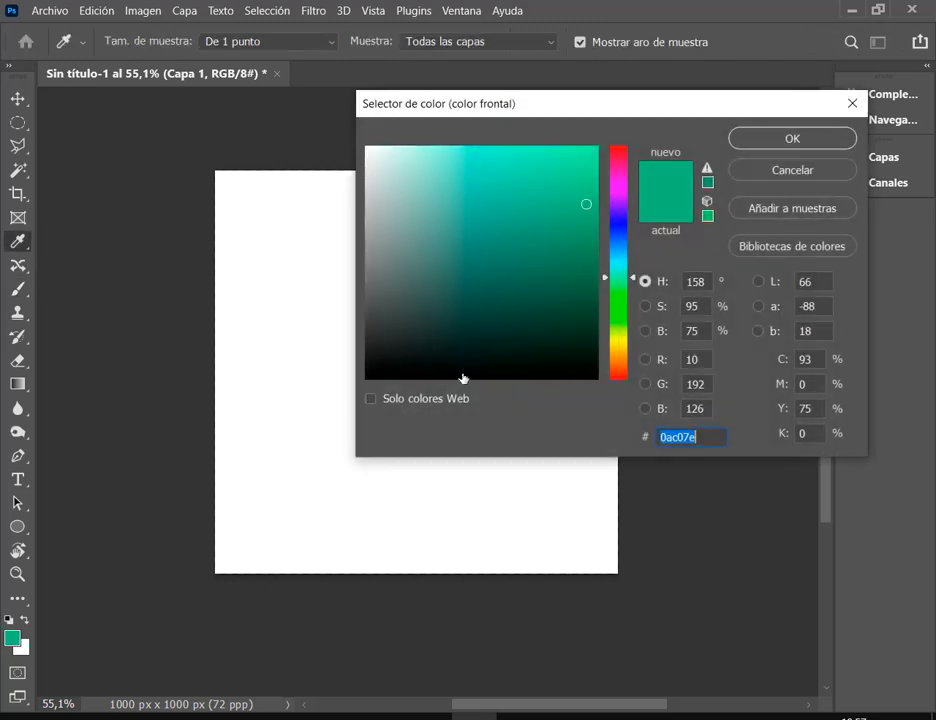
Set the foreground color to light gray and test the smoke brush on the blank canvas, undoing the stamp.
click(618, 188)
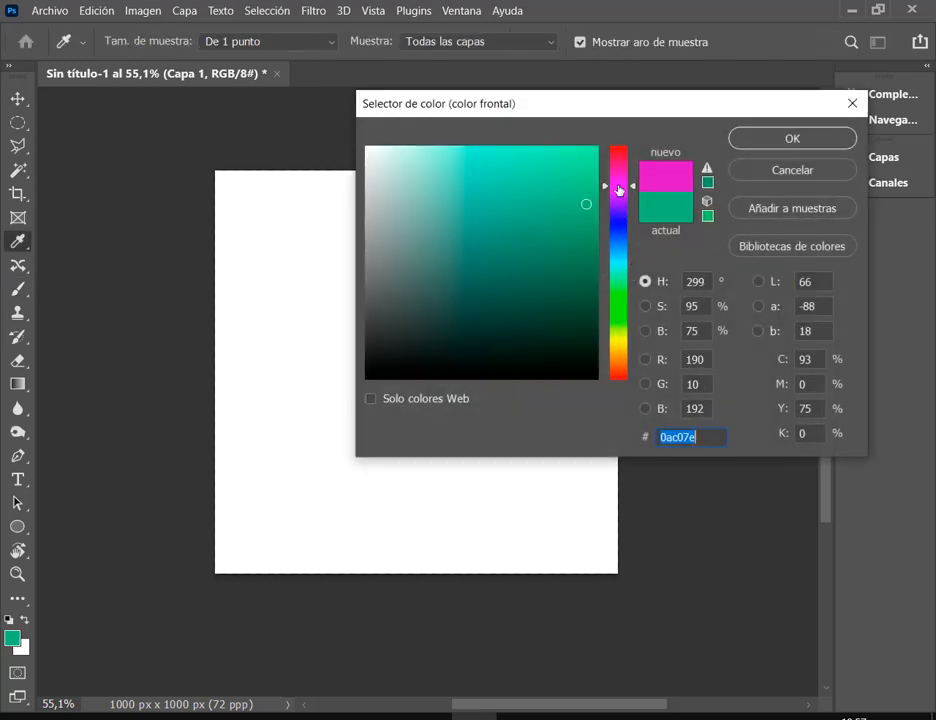
click(364, 220)
mouse_move(364, 220)
mouse_down()
mouse_move(362, 167)
mouse_move(365, 183)
mouse_up()
click(757, 142)
click(393, 353)
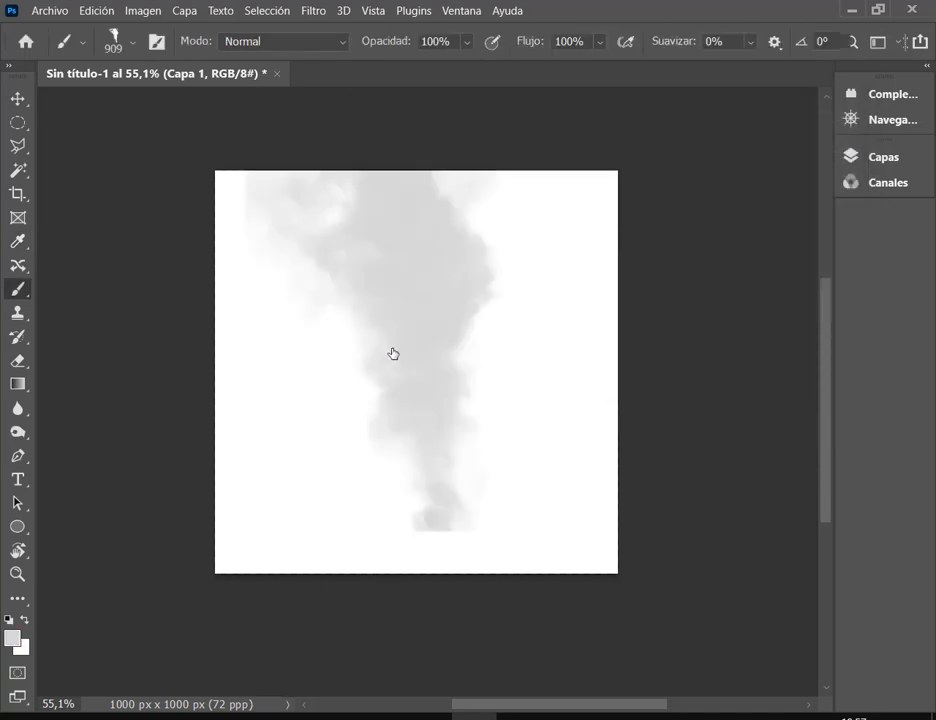
key(ctrl+z)
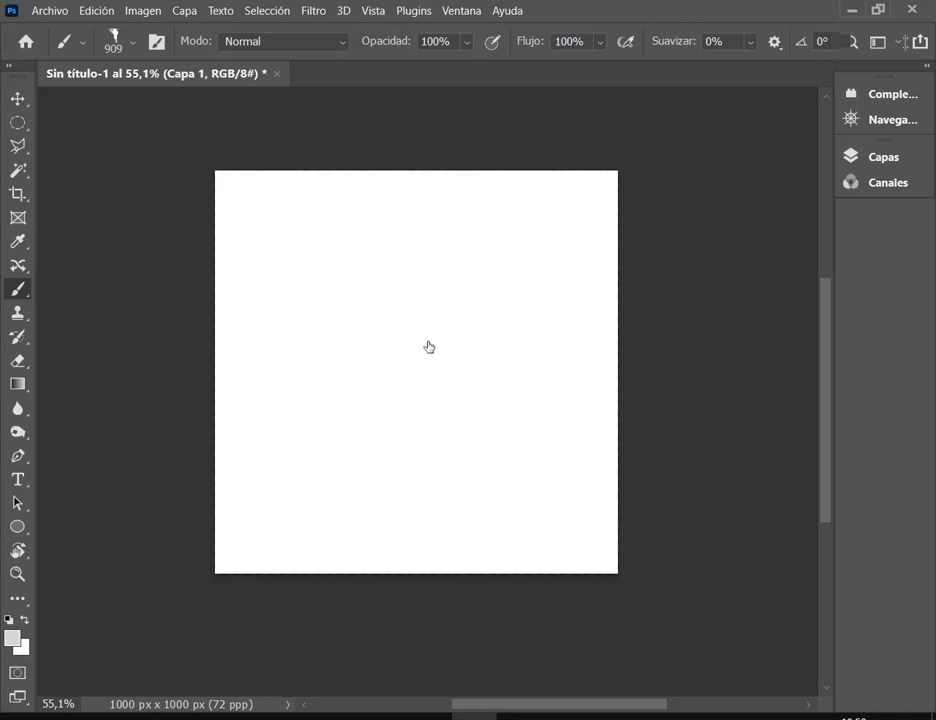
Open pexels-quang-nguyen-vinh-2145820.jpg from the FOTOS DE EJEMPLO folder in Imágenes, using its embedded color profile.
click(55, 10)
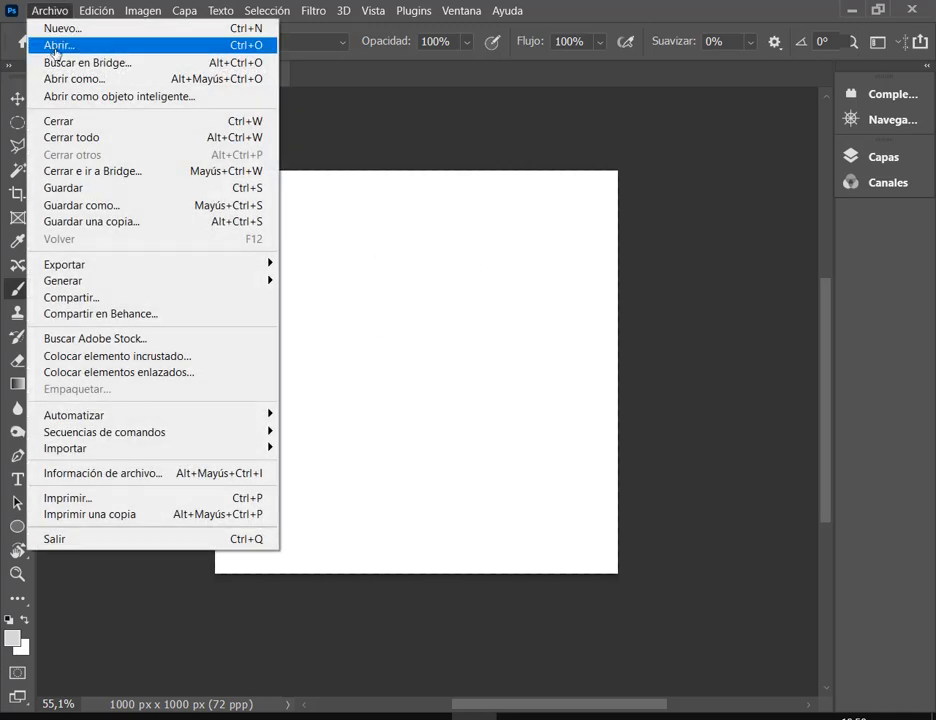
click(55, 44)
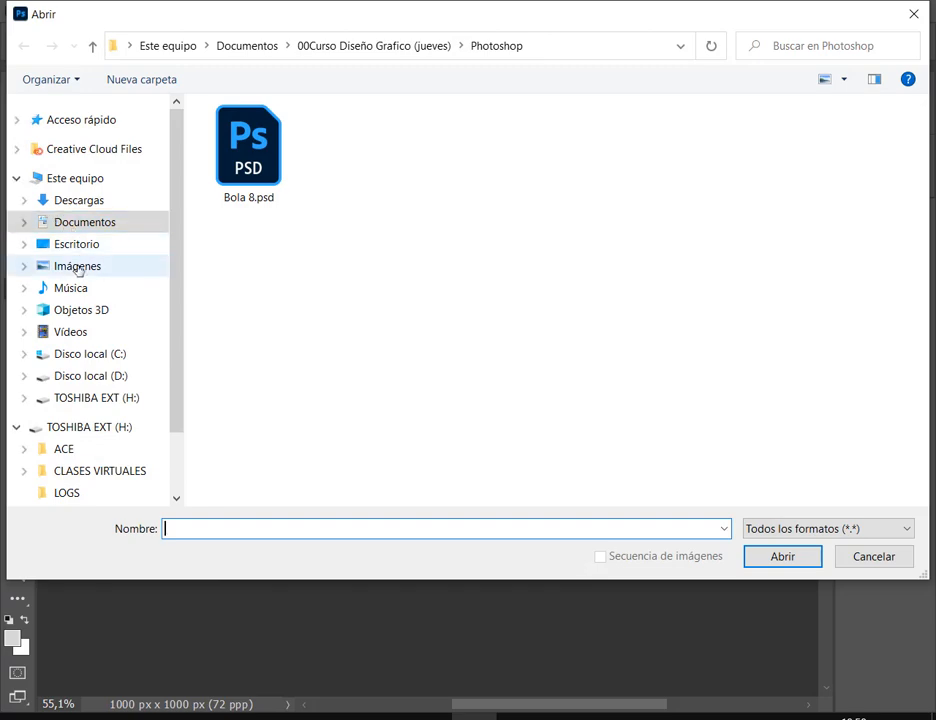
click(58, 266)
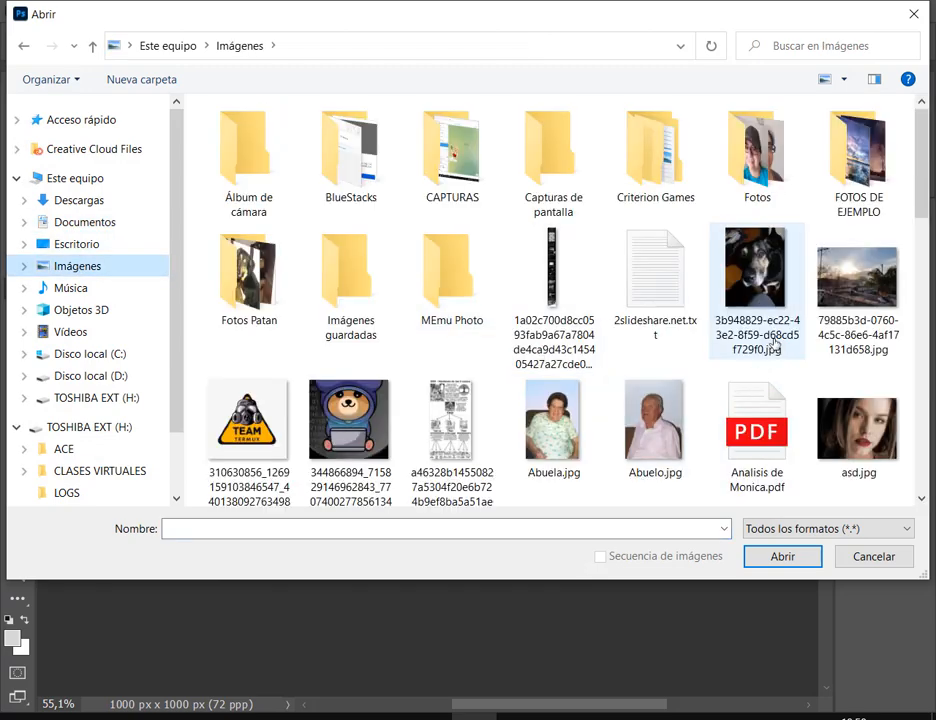
double_click(884, 155)
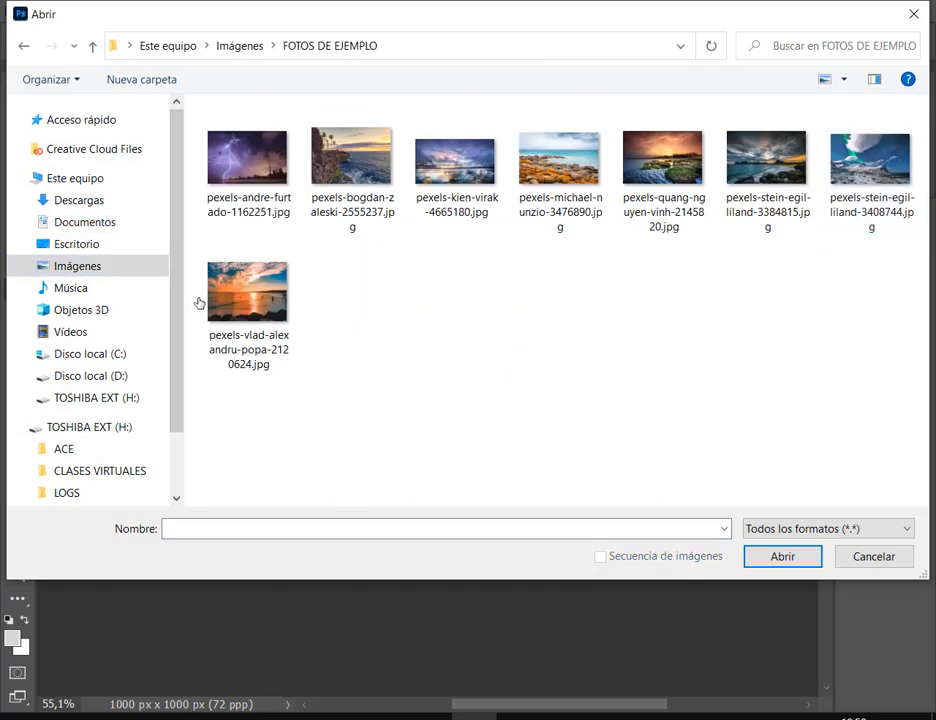
double_click(694, 172)
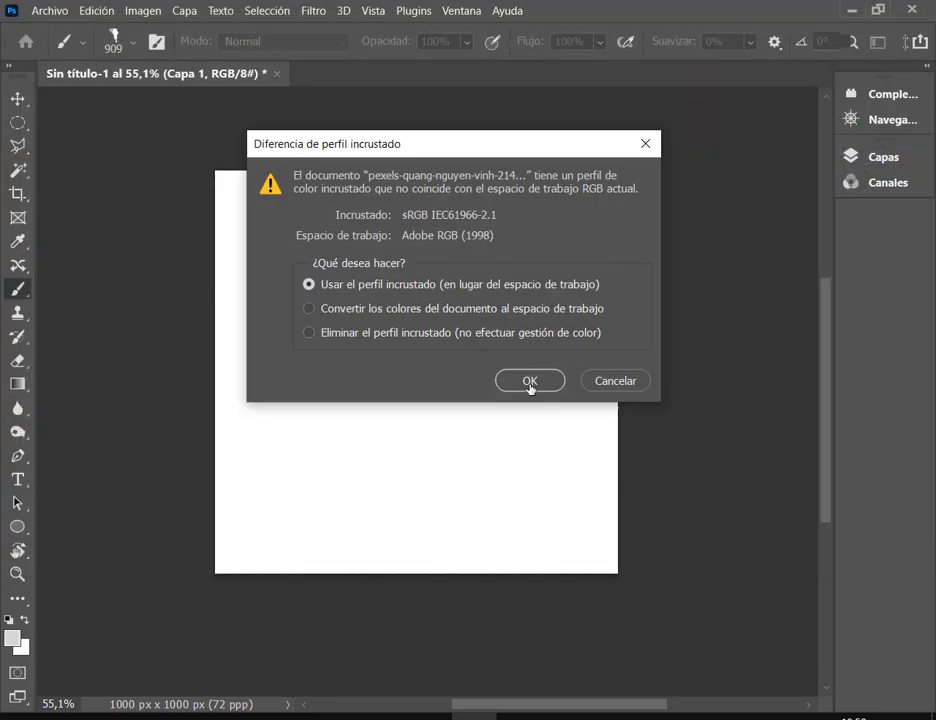
click(530, 383)
Add a new empty layer above the Fondo layer of the sunset photo.
click(928, 65)
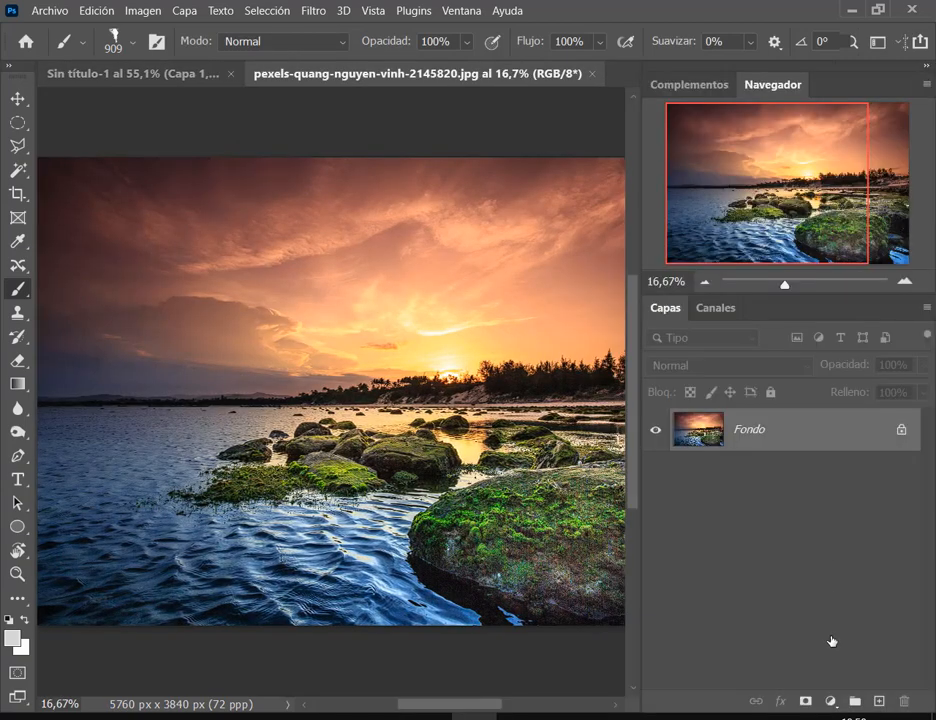
click(879, 701)
click(927, 66)
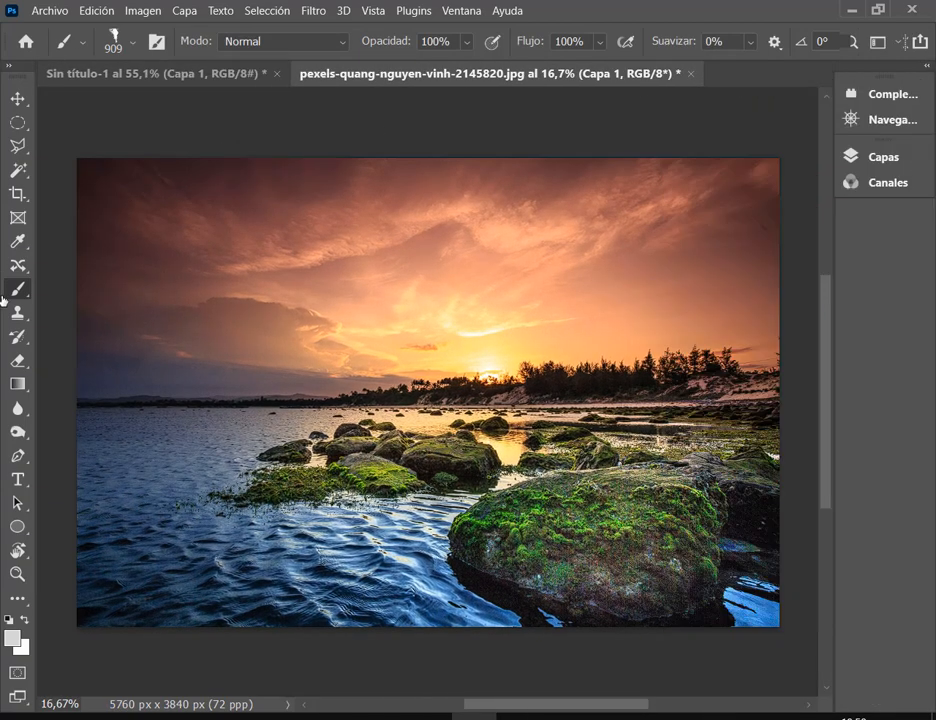
Enlarge the smoke brush to 2955 px and stamp one smoke column over the water and sky on the photo's left side.
right_click(376, 427)
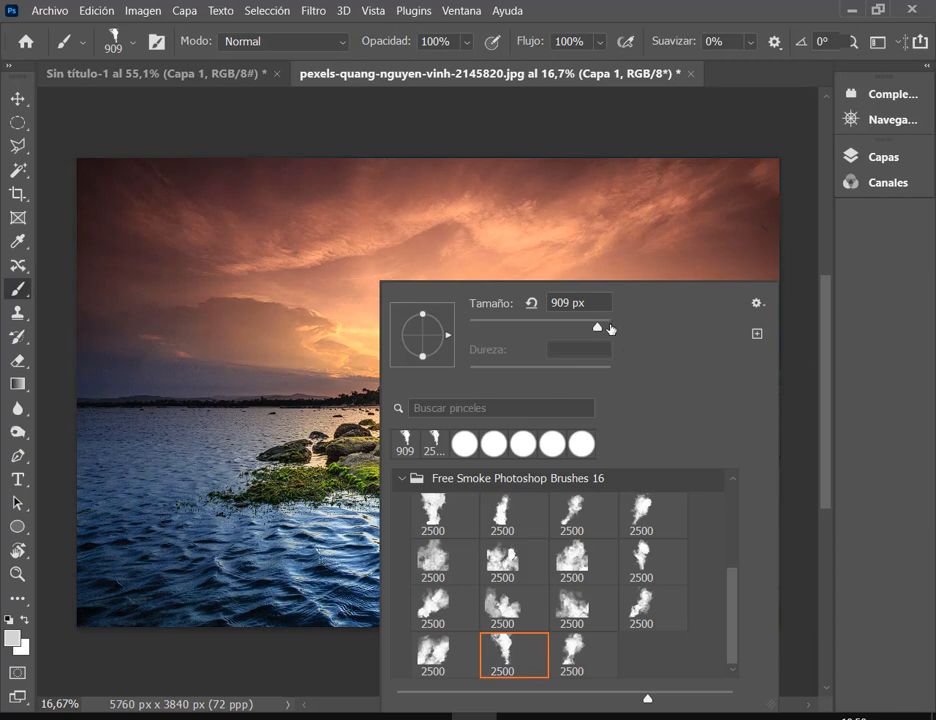
drag(610, 328, 605, 328)
click(251, 377)
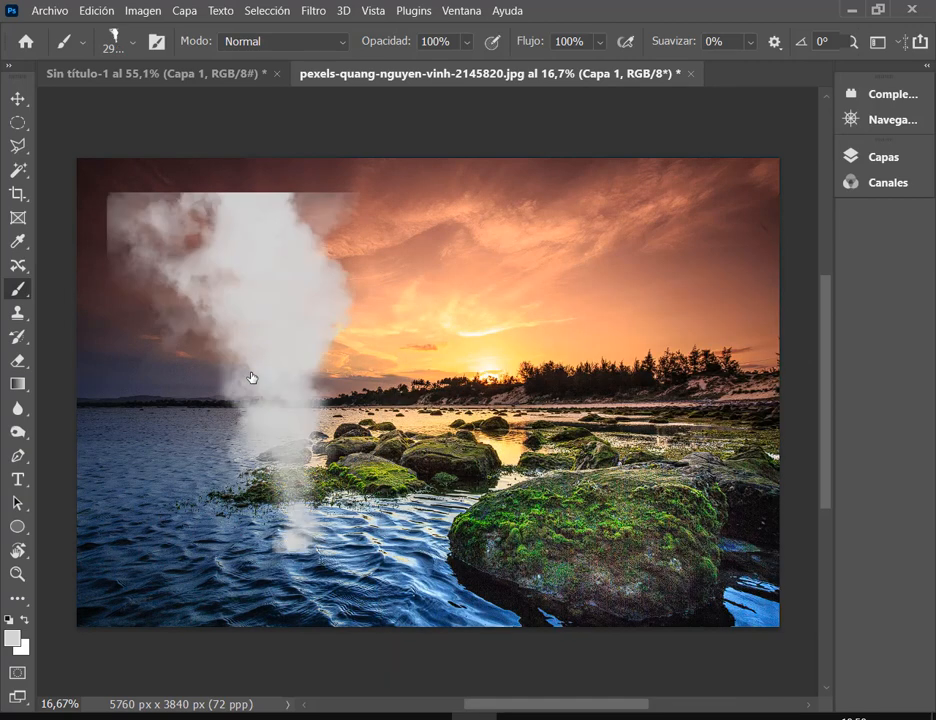
Examine up close how the smoke column blends with the sky, horizon, rocks and water behind it.
key(v)
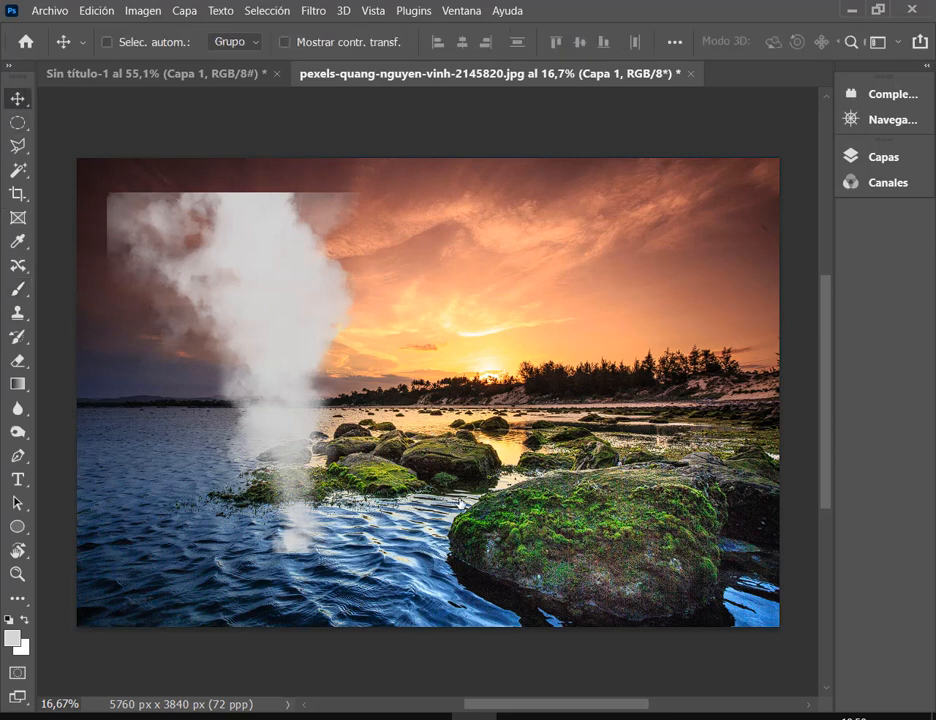
scroll(258, 505, up, 1)
scroll(293, 511, up, 2)
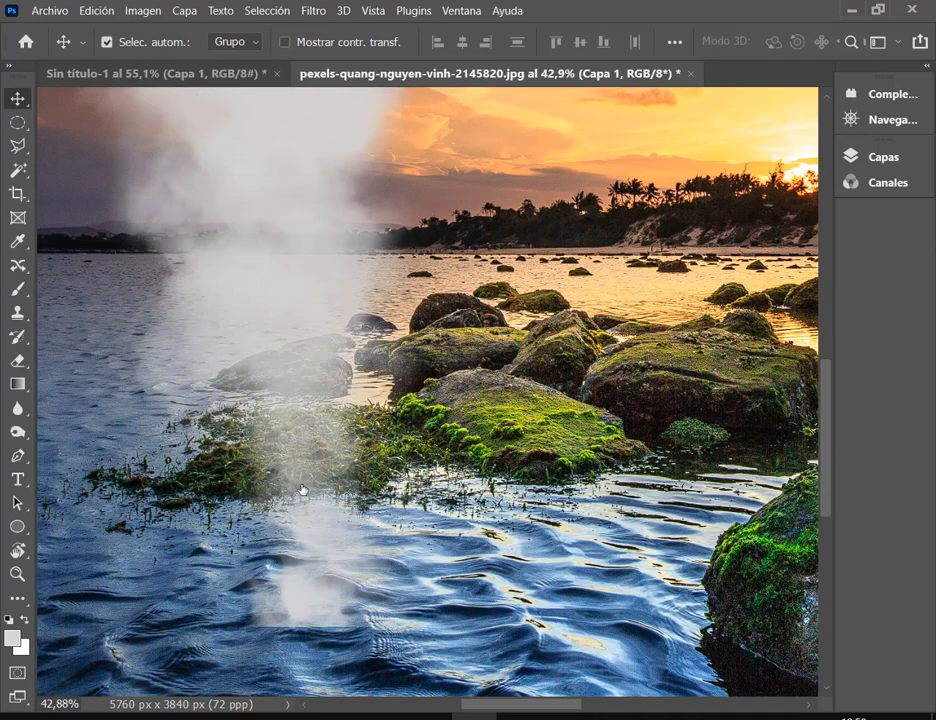
drag(469, 373, 330, 409)
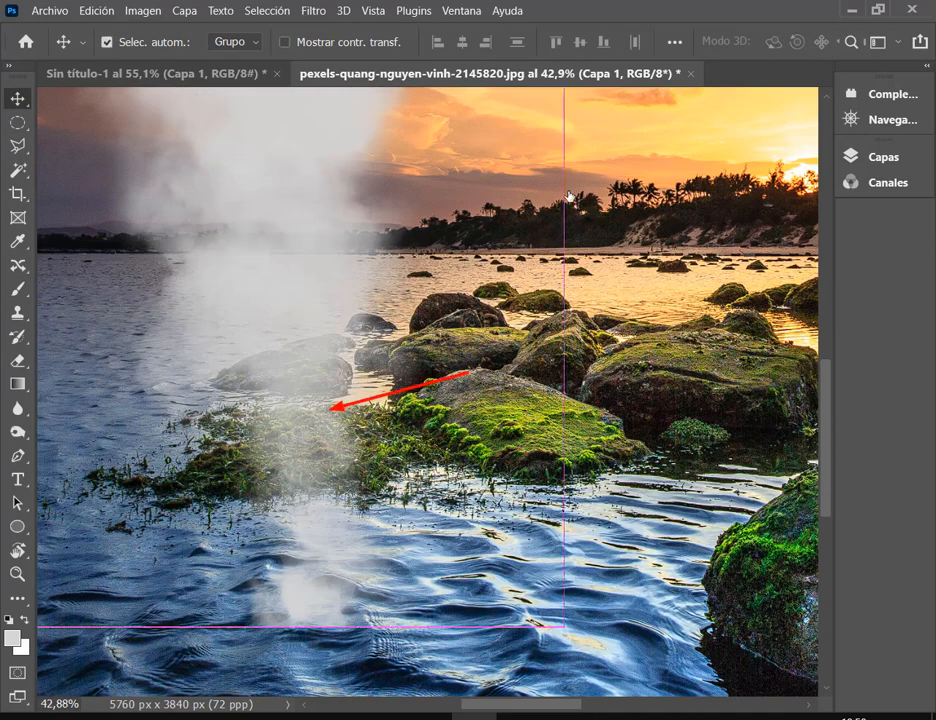
drag(567, 192, 267, 109)
drag(568, 255, 324, 224)
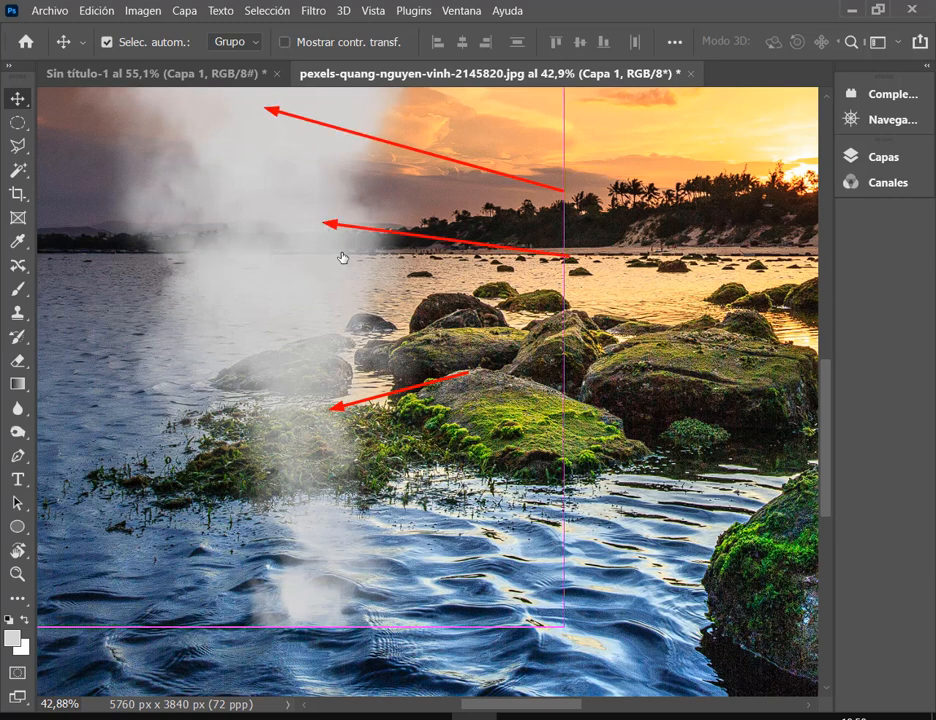
scroll(343, 258, down, 4)
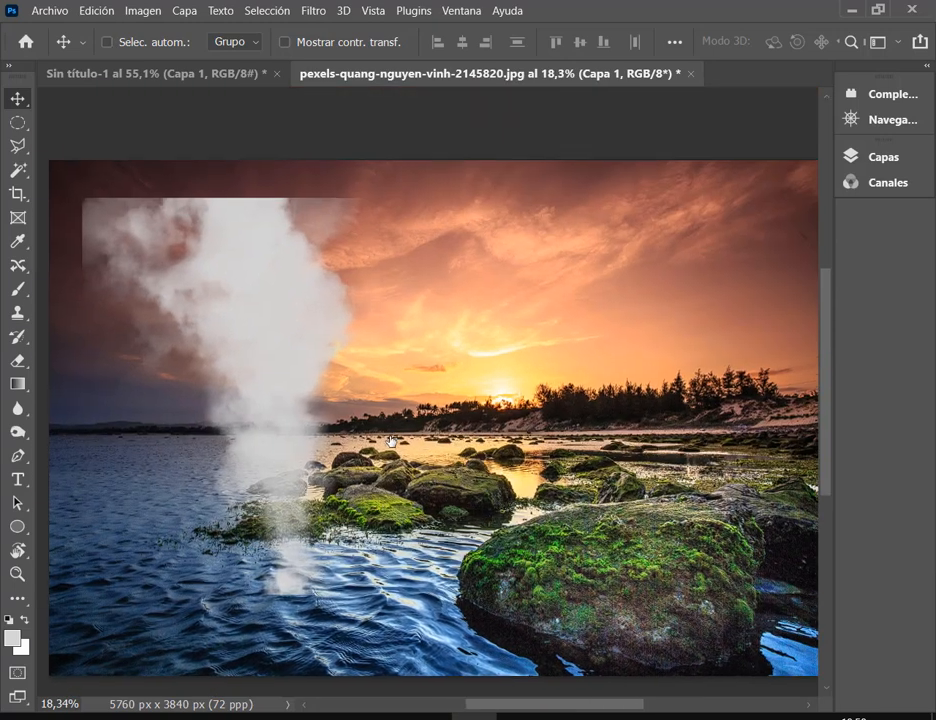
drag(391, 441, 384, 389)
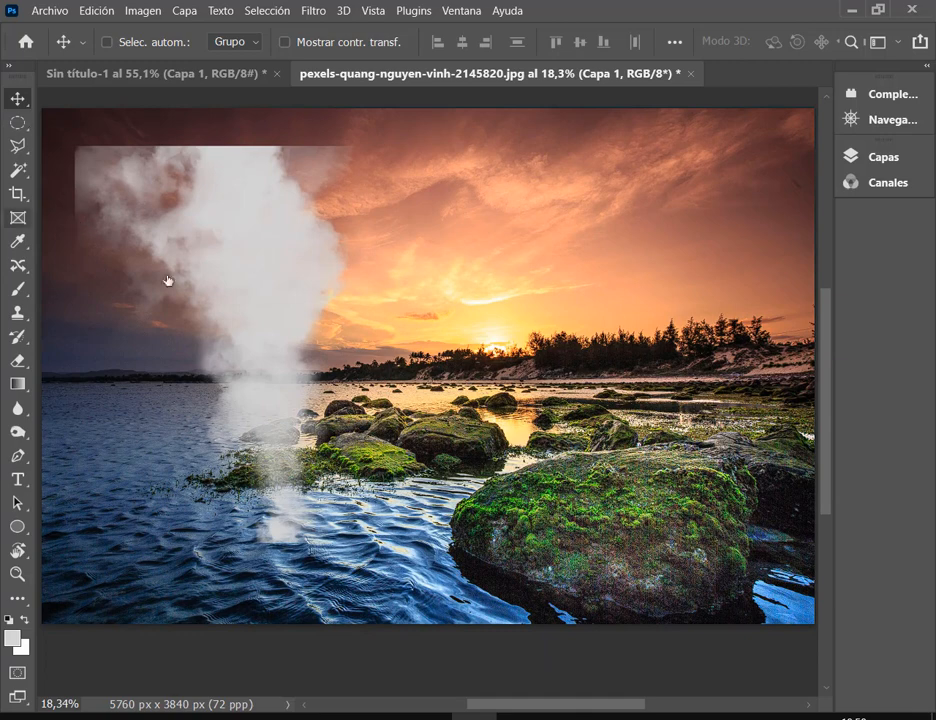
Undo the smoke column, then try the same brush over the large mossy rock and undo that stamp too.
key(ctrl+z)
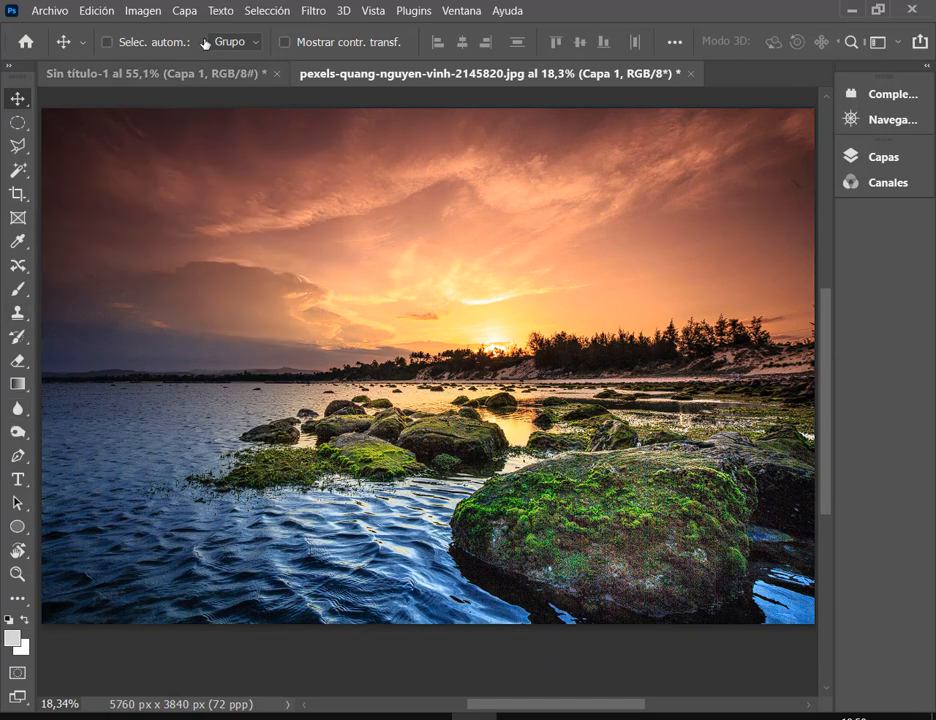
right_click(18, 289)
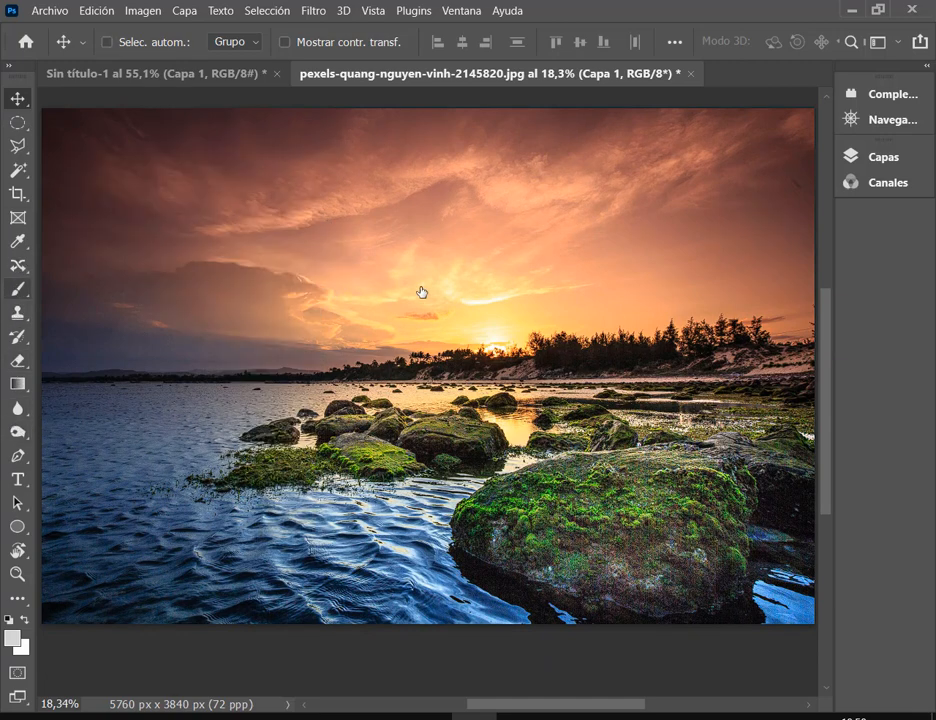
key(ctrl+shift+z)
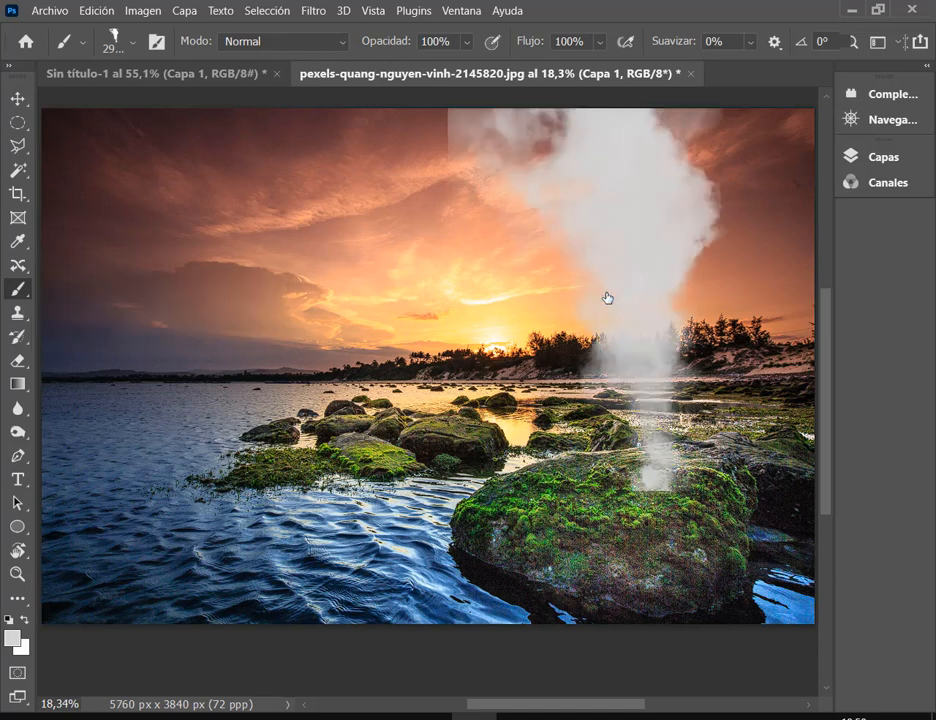
key(ctrl+z)
Try a wide, cloudy 2500 px brush from Free Smoke Photoshop Brushes 16 over the water at the photo's lower left, undoing the stamp.
right_click(405, 360)
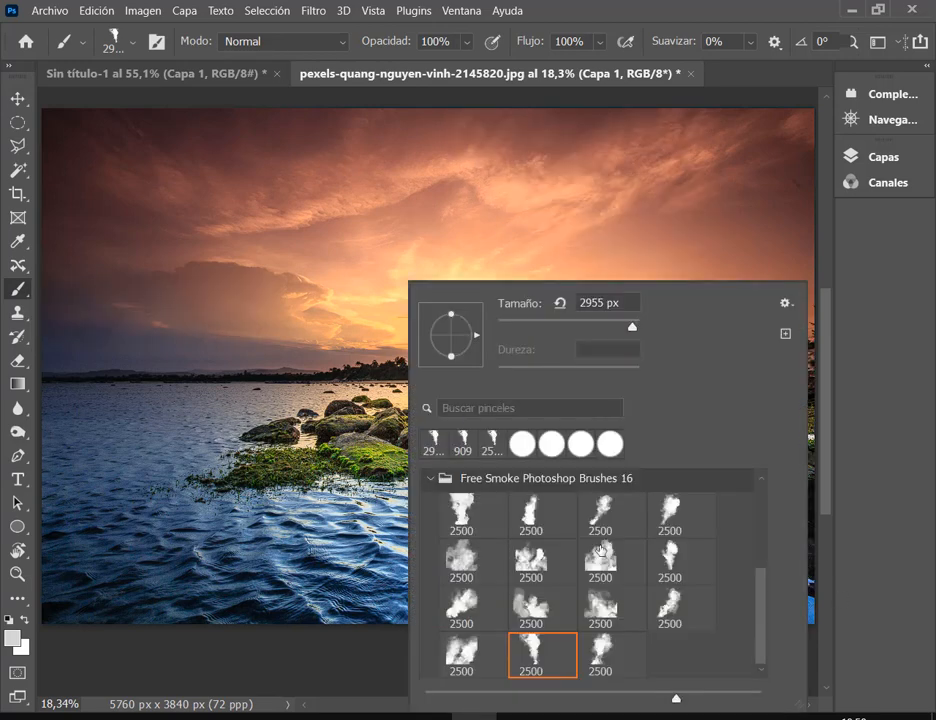
click(464, 568)
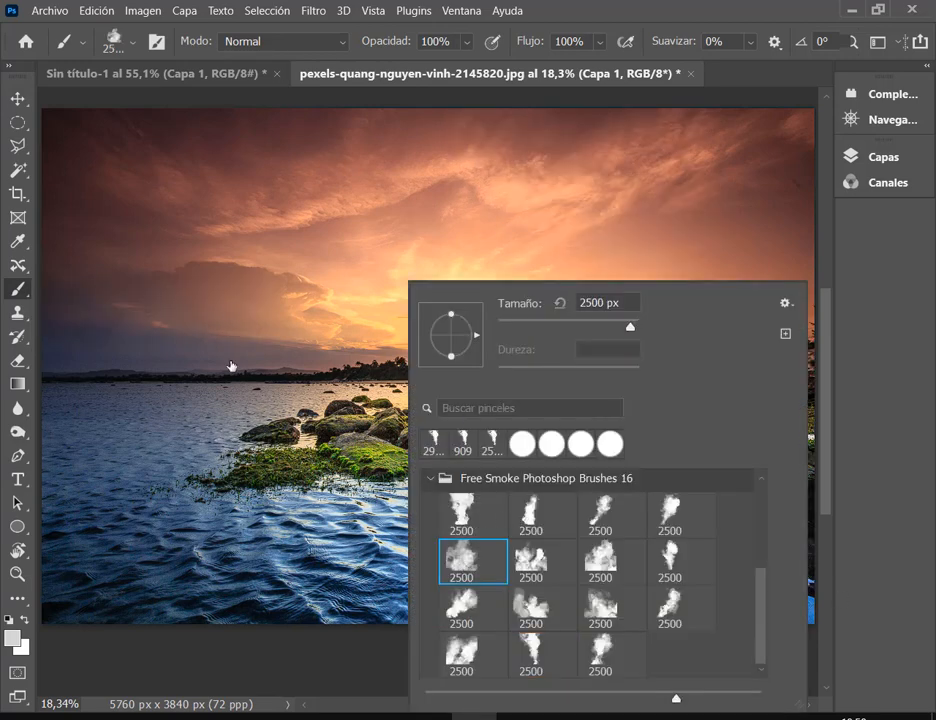
click(187, 467)
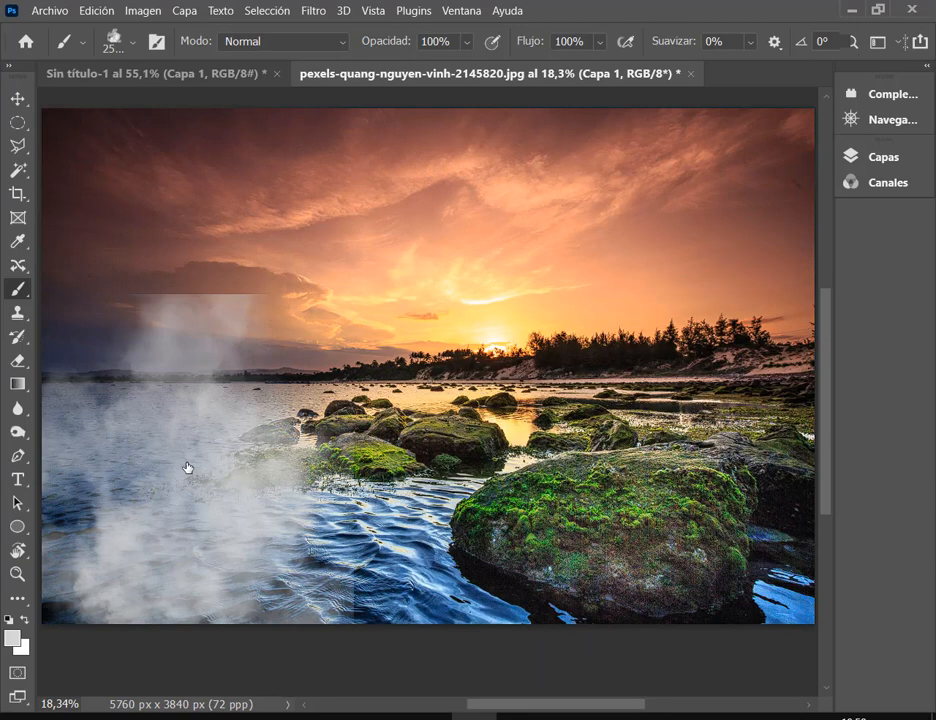
key(ctrl+z)
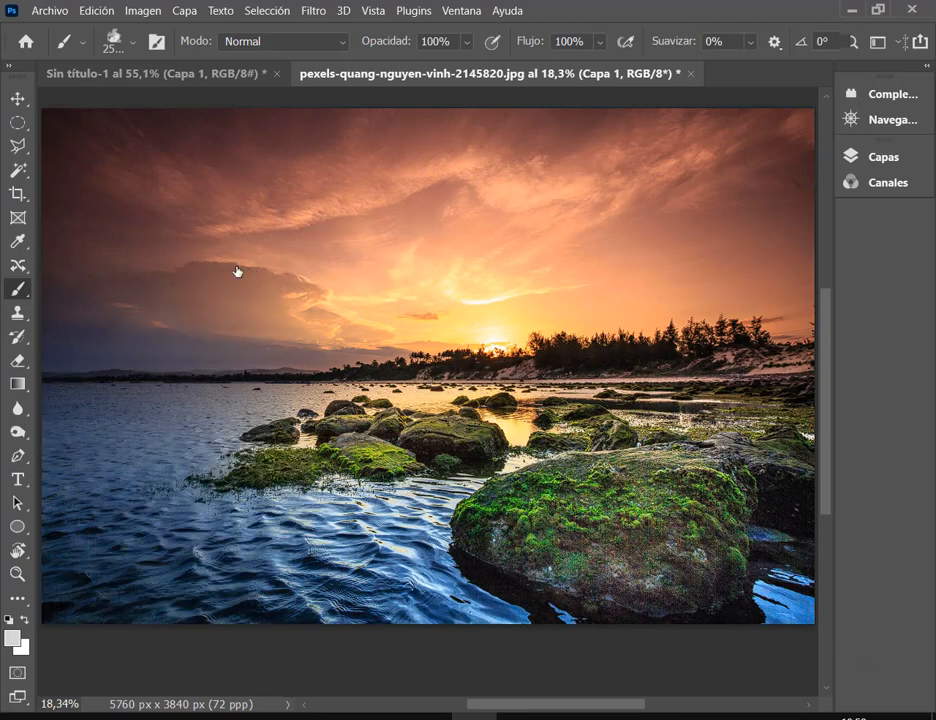
Try another billowing 2500 px smoke brush over the large mossy rock in the foreground, undoing the stamp.
drag(296, 387, 405, 425)
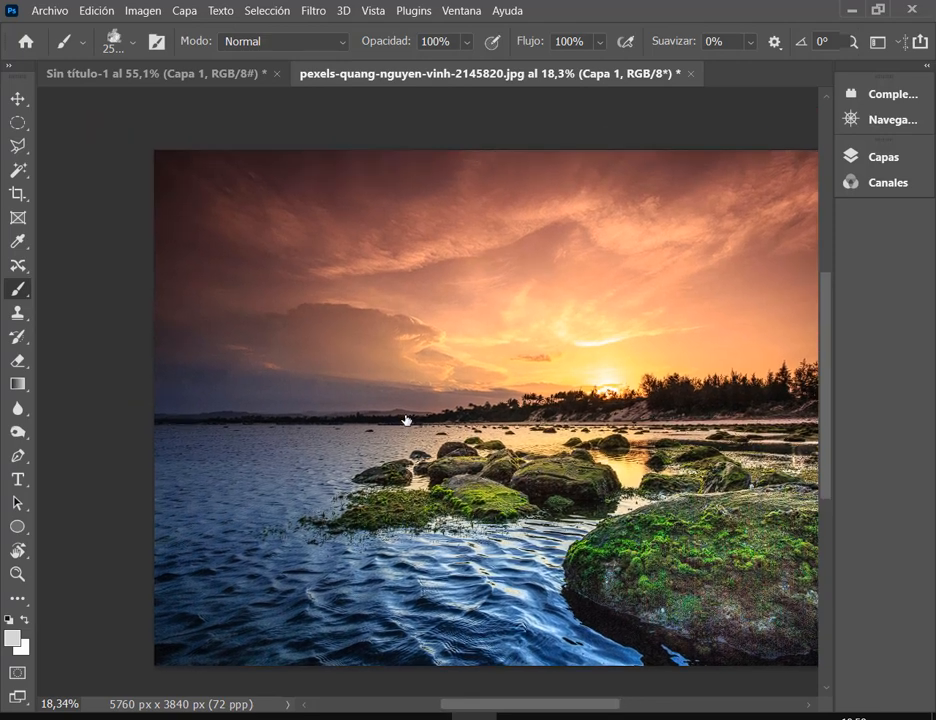
right_click(360, 305)
click(566, 563)
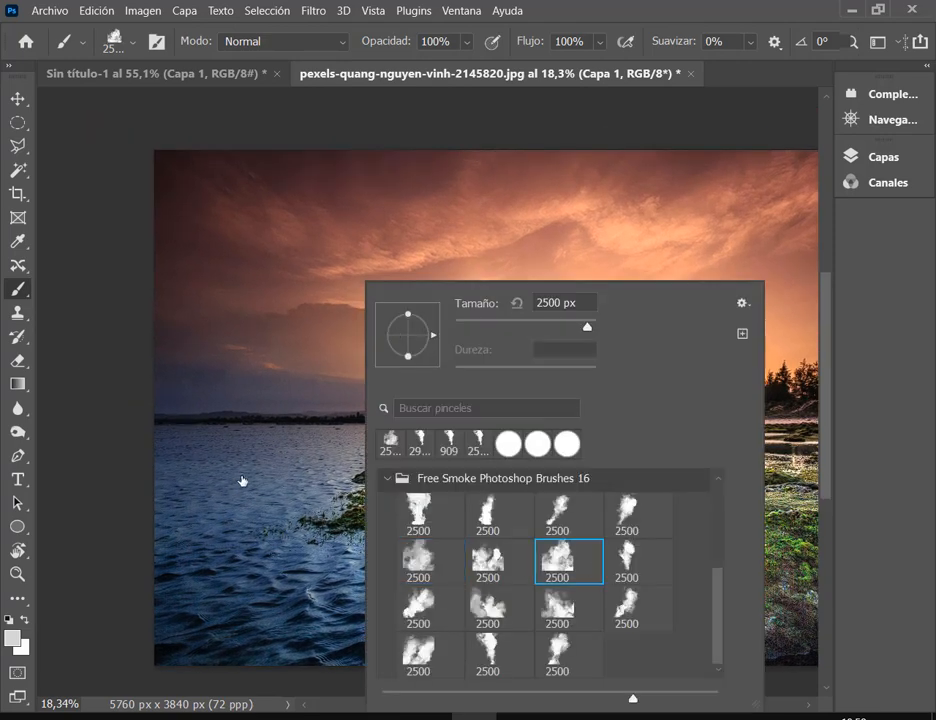
drag(231, 424, 176, 251)
drag(531, 390, 425, 339)
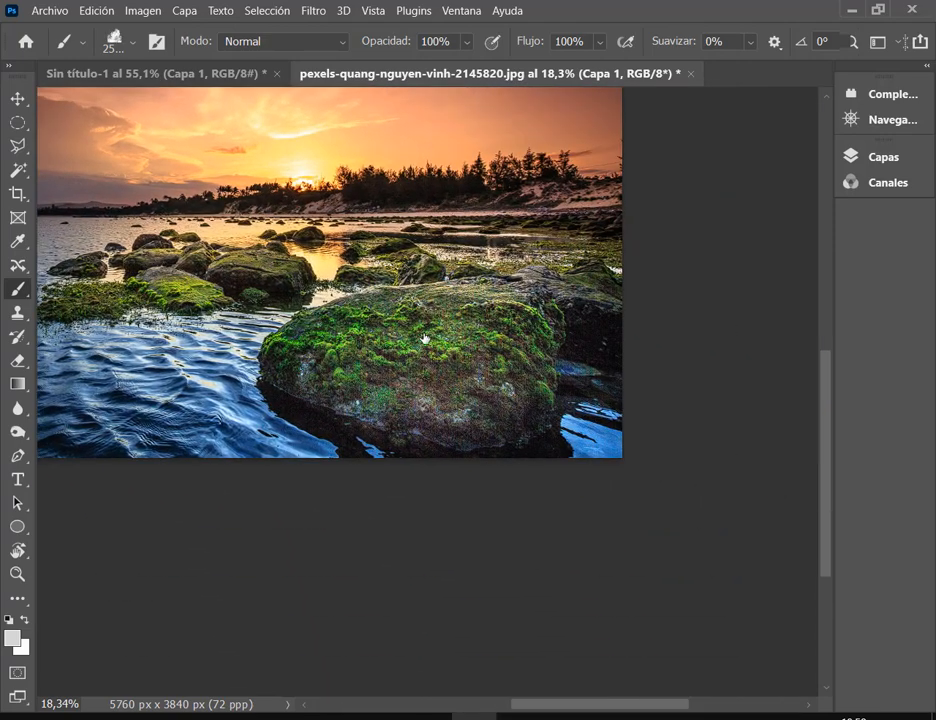
click(446, 336)
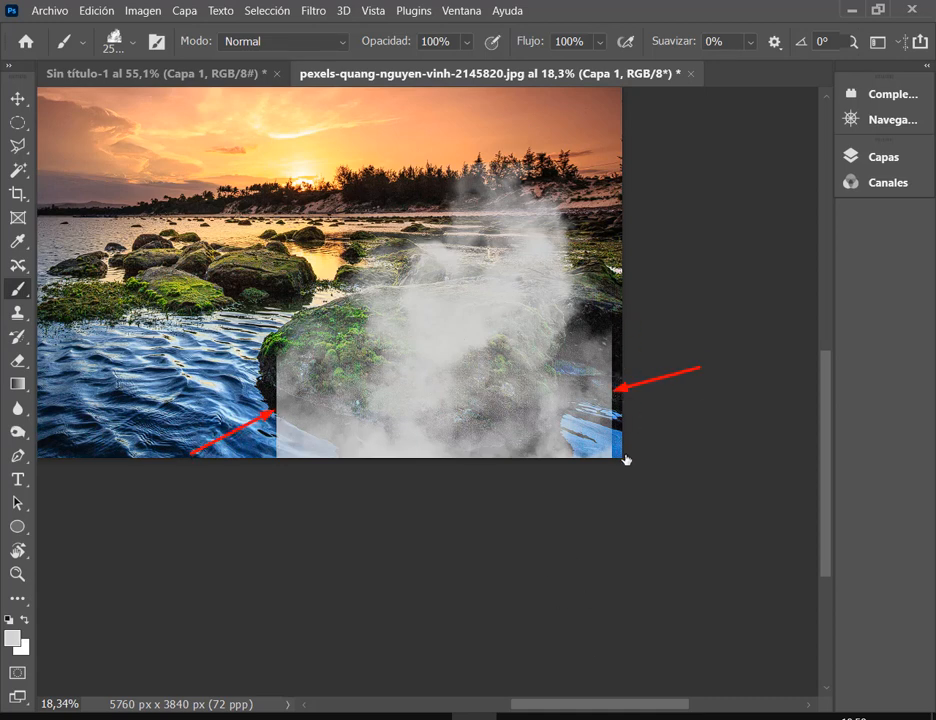
key(ctrl+z)
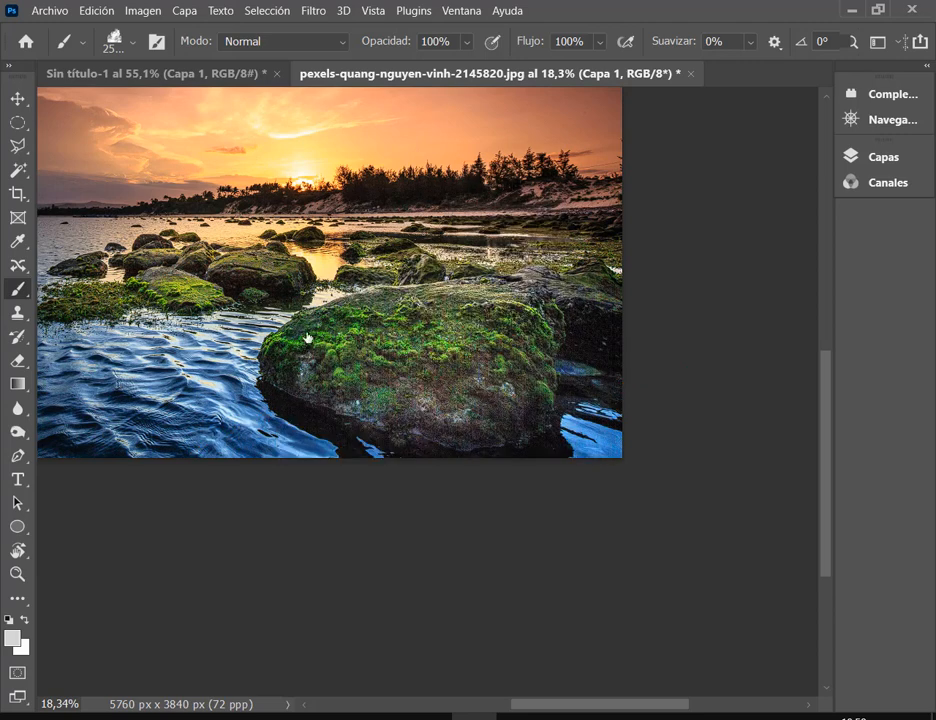
Stamp a narrow vertical smoke plume over the small mossy rocks near the photo's center with a 2500 px smoke brush.
right_click(250, 253)
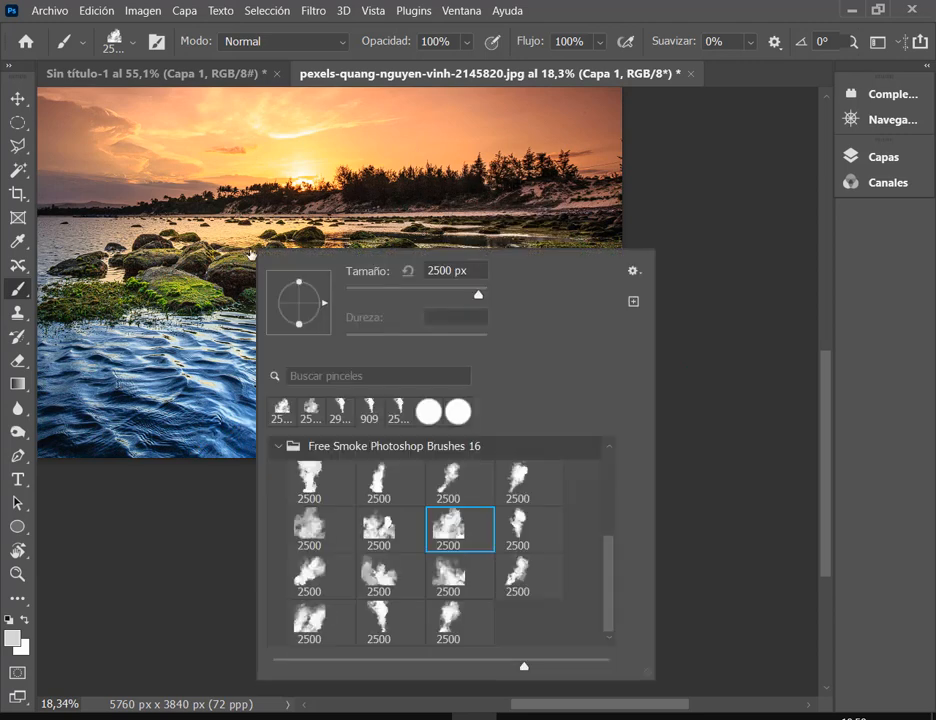
click(521, 533)
click(206, 304)
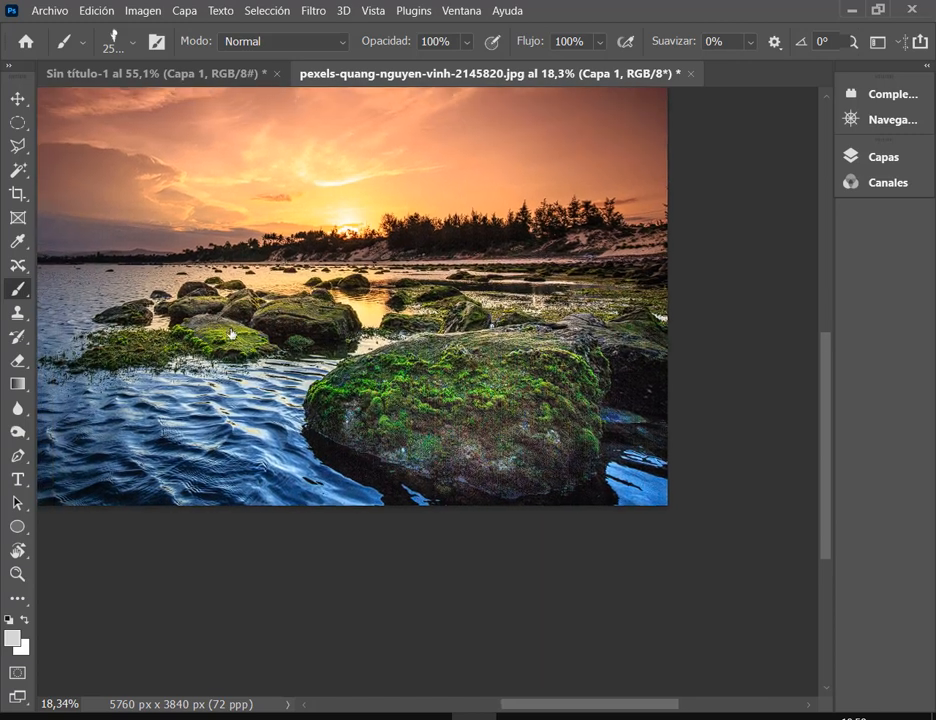
click(255, 303)
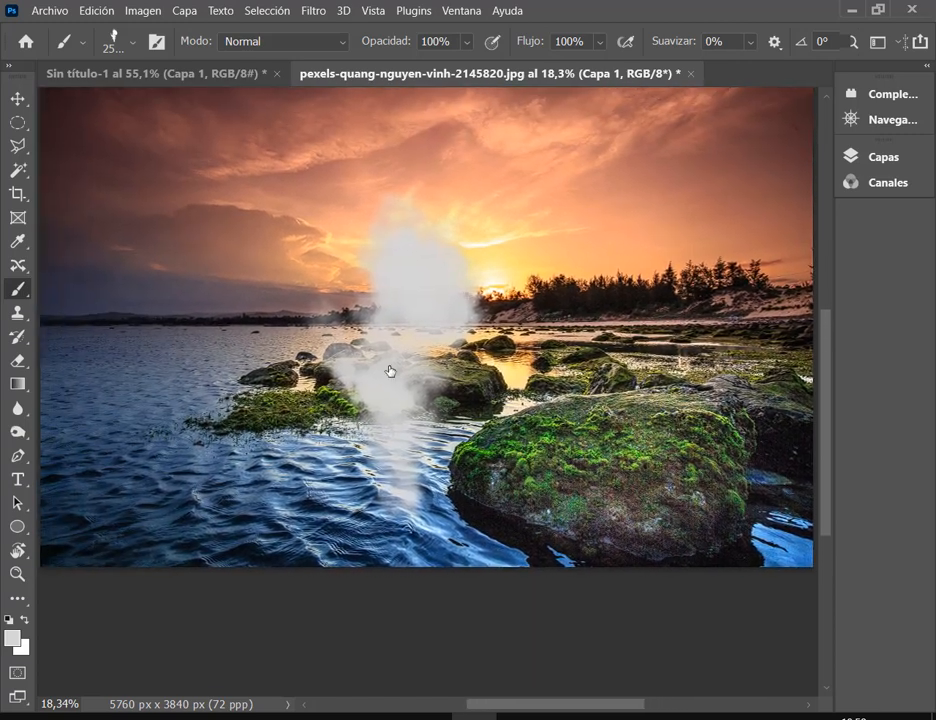
Stamp a slanted smoke plume over the water at the photo's lower left with another 2500 px smoke brush.
right_click(366, 352)
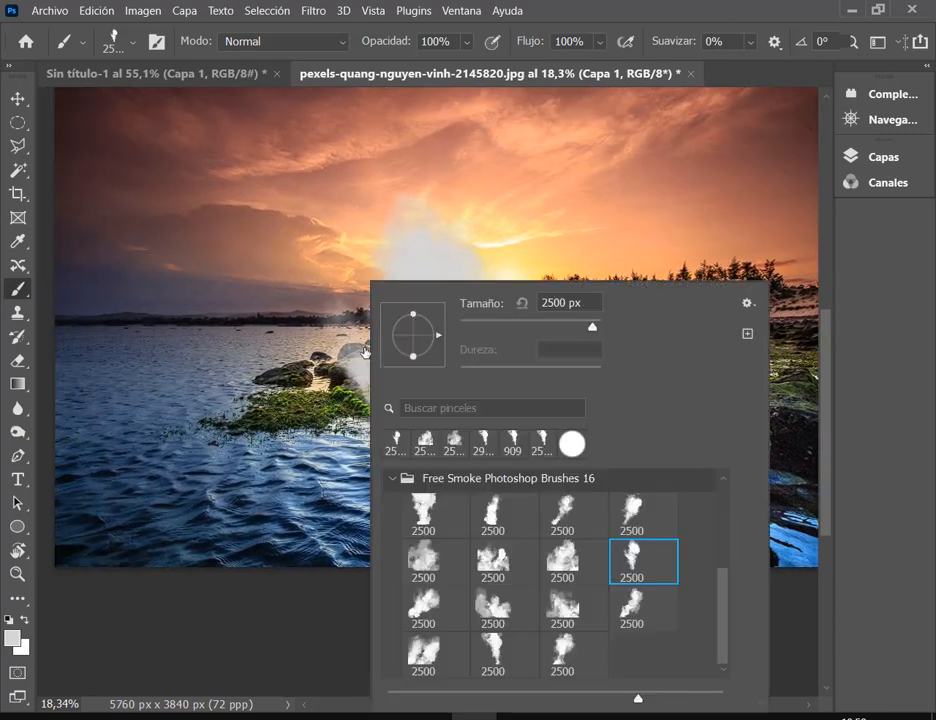
click(654, 613)
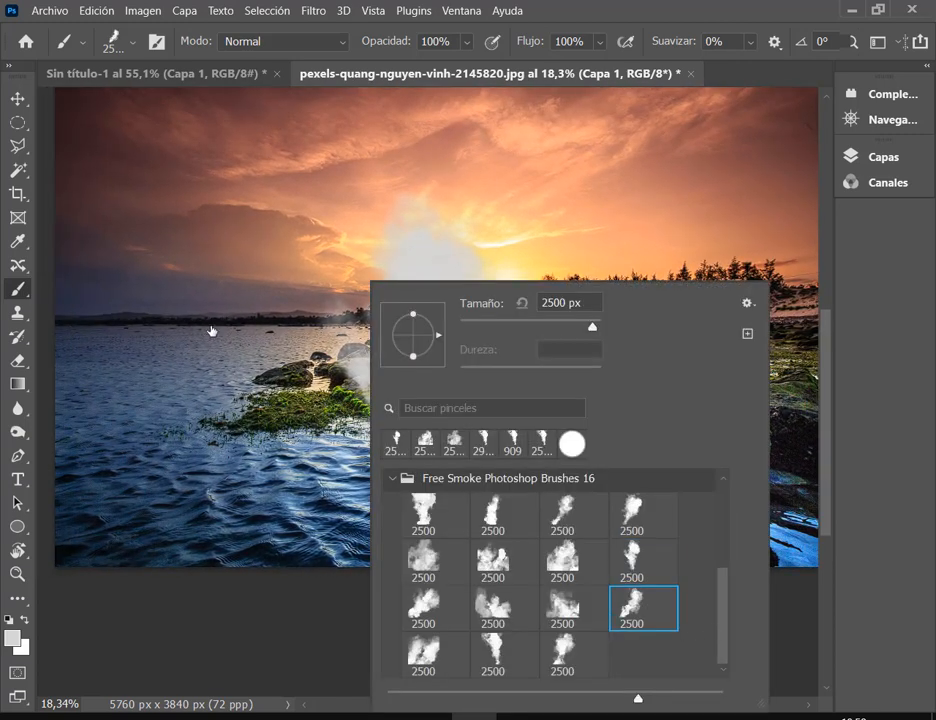
click(199, 409)
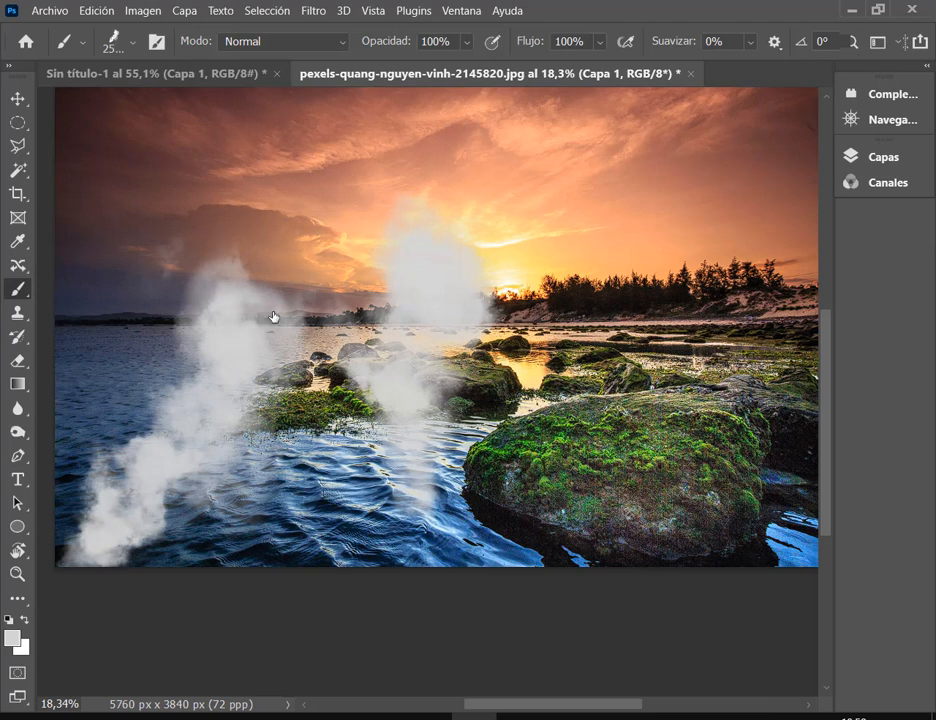
Activate the Move tool and close the sunset seascape photo, leaving only the Sin título-1 document open.
key(v)
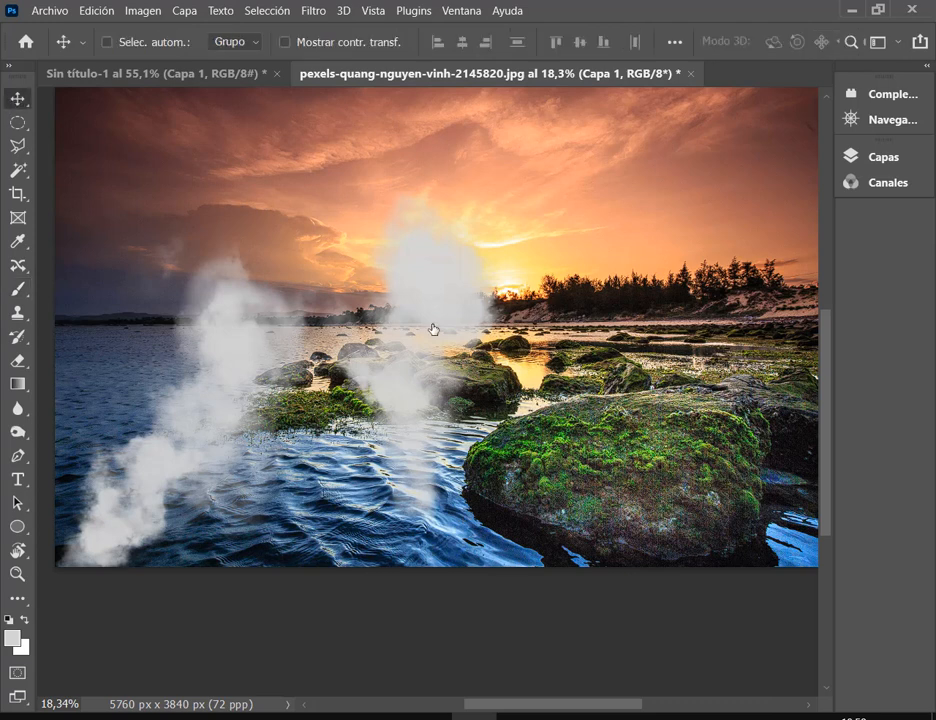
click(690, 74)
click(535, 287)
Switch to the browser and return to the Free Smoke Photoshop Brushes 16 page on BrushLovers.
mouse_move(247, 716)
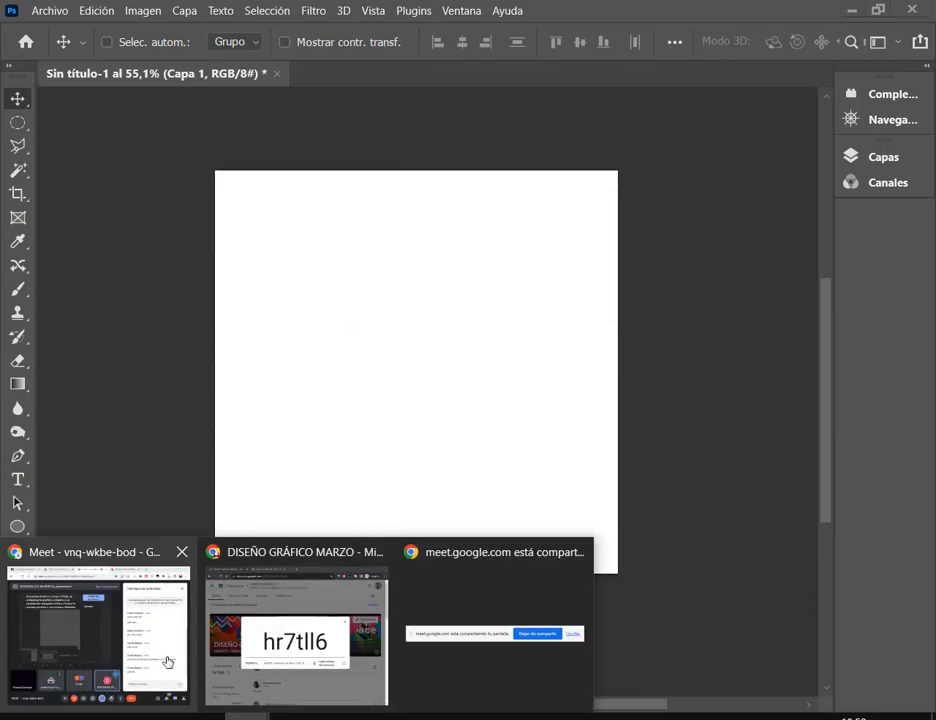
click(168, 662)
click(556, 8)
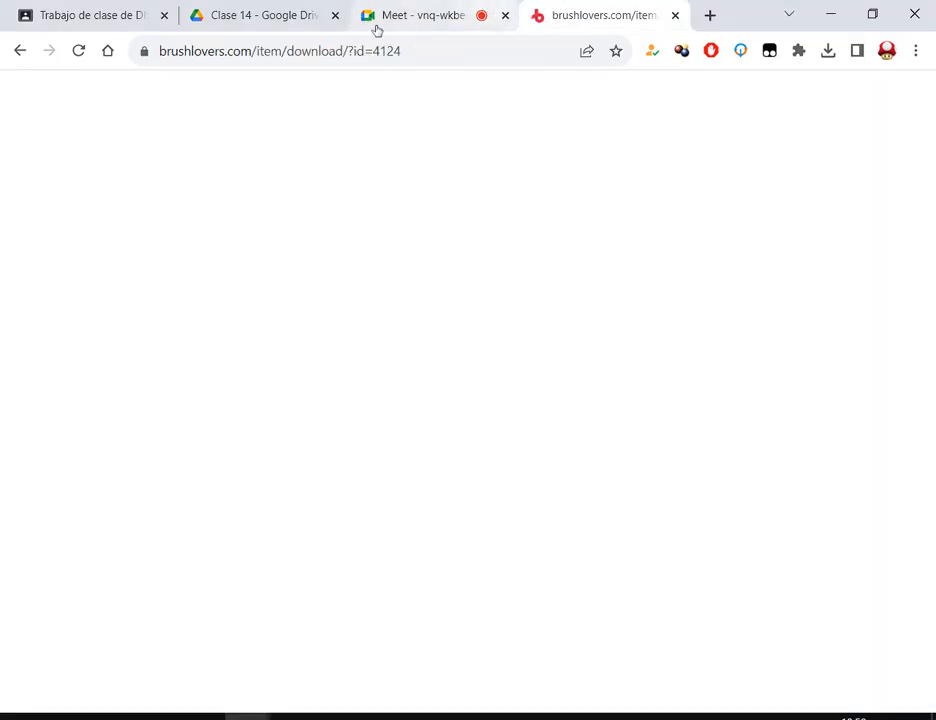
click(19, 50)
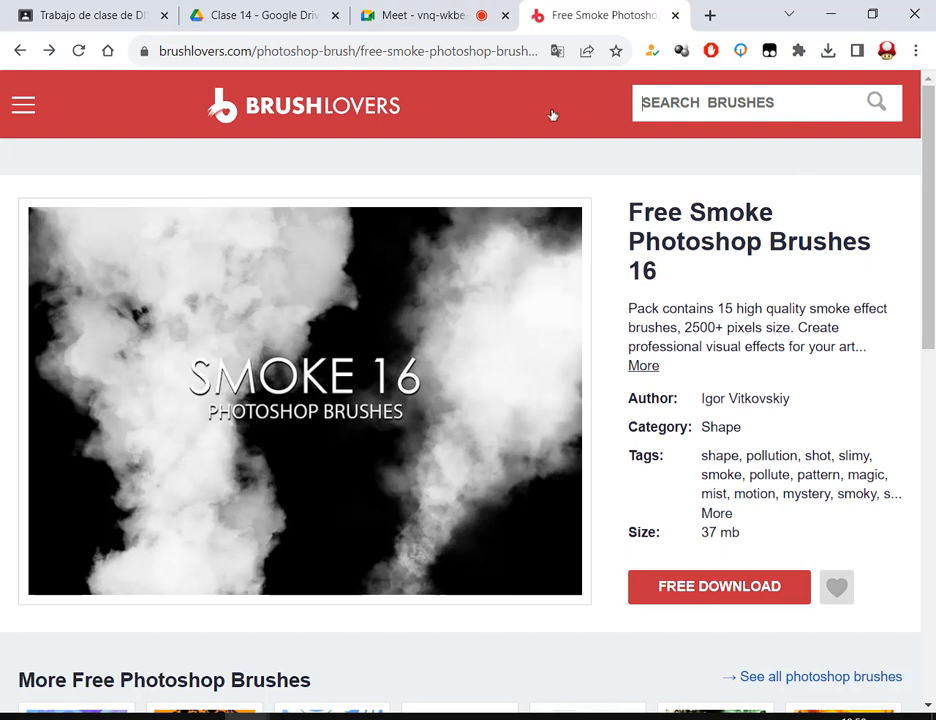
Search BrushLovers for "FIRE" and download the 20 Fire PS Brushes abr.Vol.6 pack.
text(FIRE)
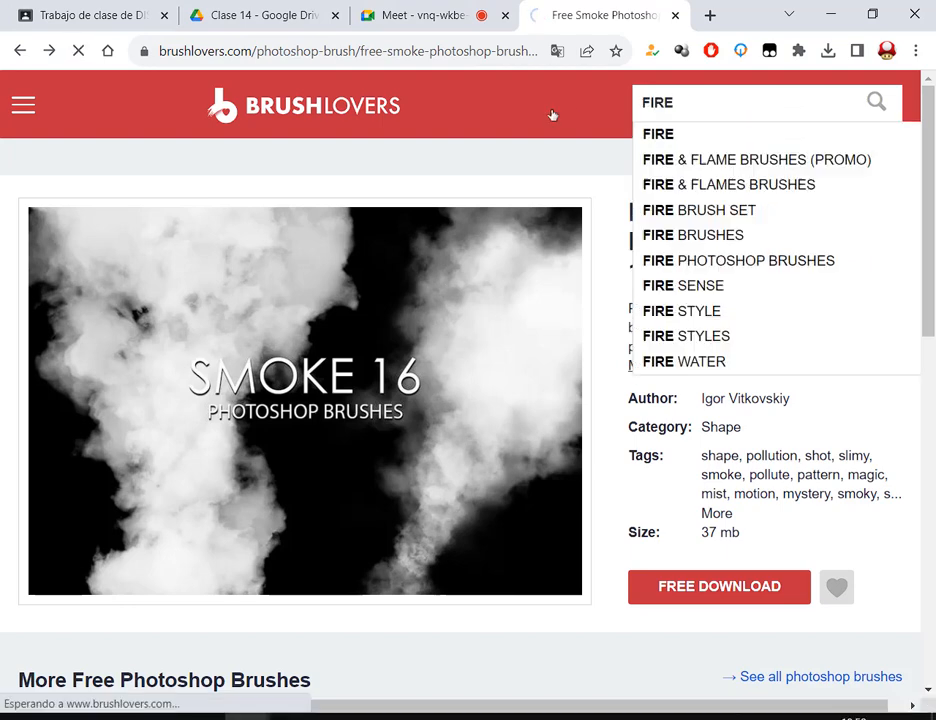
key(Return)
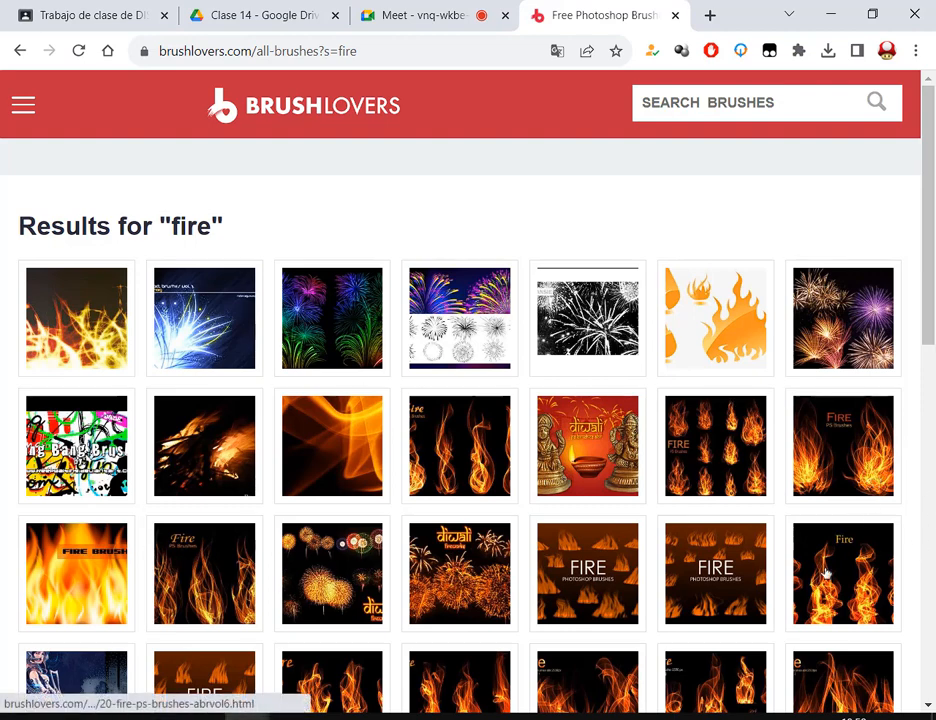
click(862, 568)
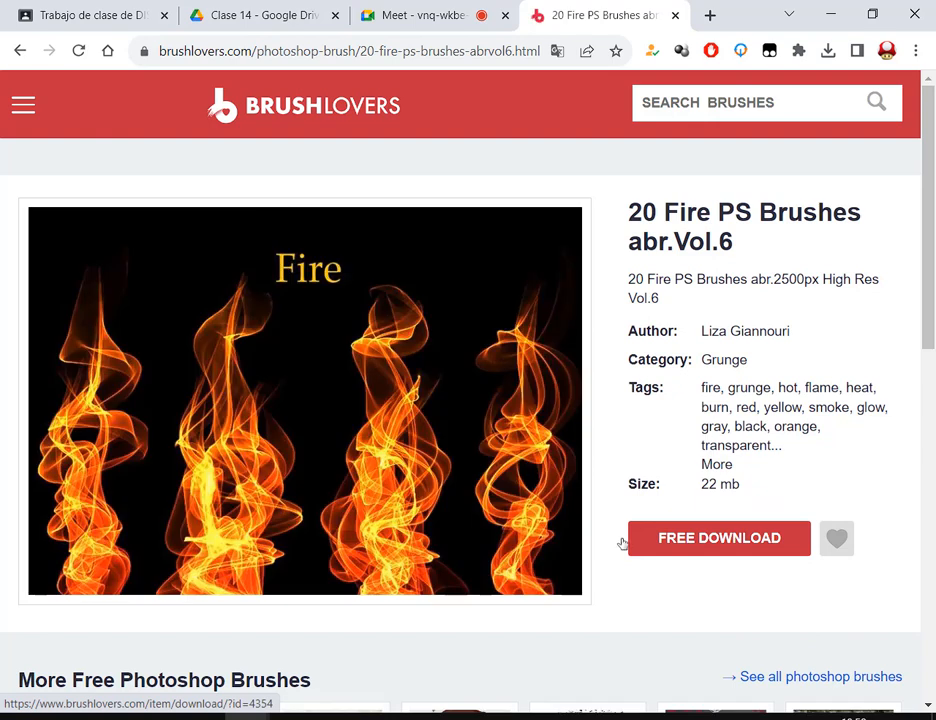
click(668, 539)
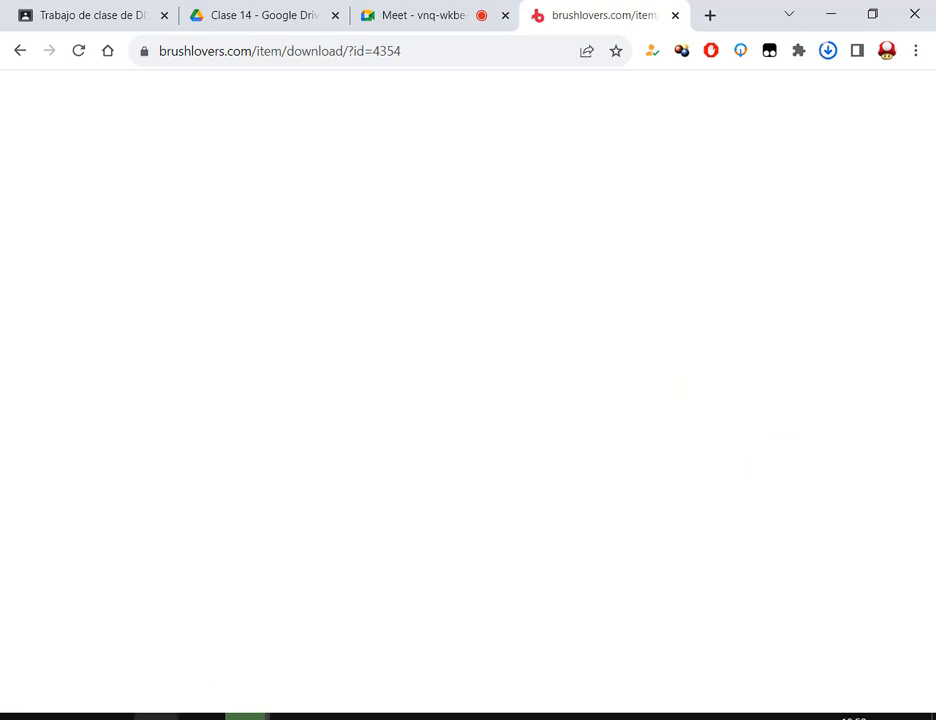
In File Explorer, move 20-fire-ps-brushes-abrvol6.zip from Descargas into the PINCELES PARA PHOTOSHOP folder.
mouse_move(156, 714)
click(157, 618)
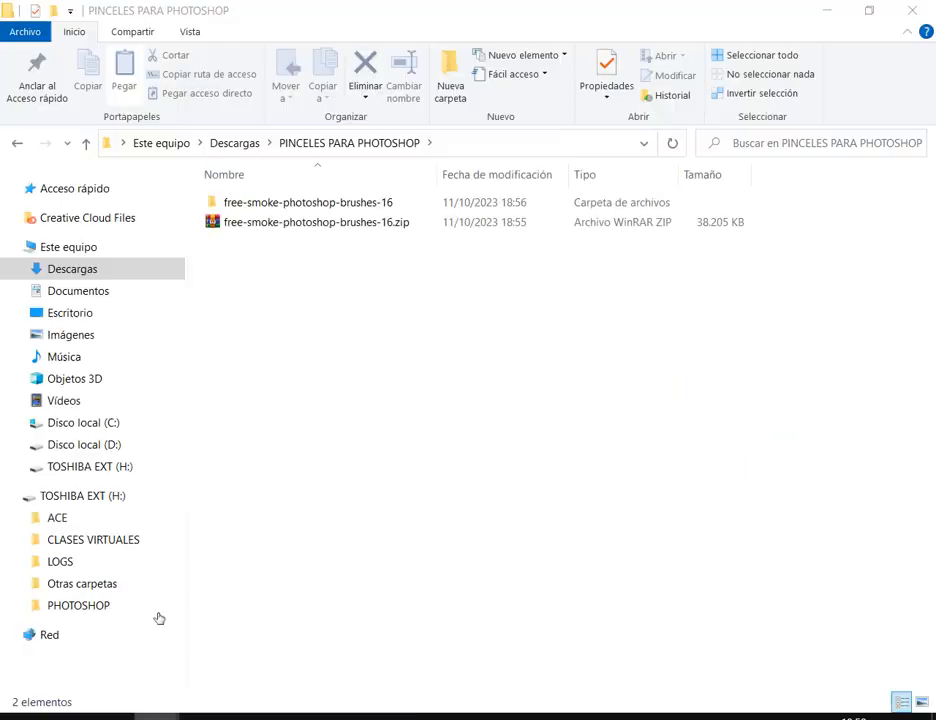
click(243, 146)
scroll(592, 372, down, 2)
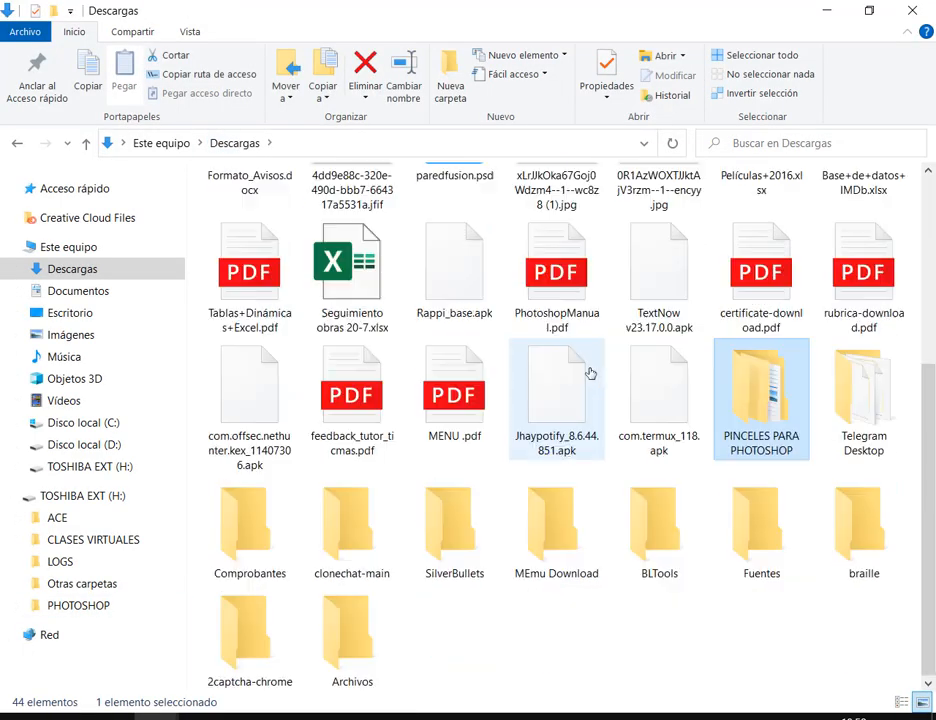
scroll(439, 614, up, 5)
click(249, 215)
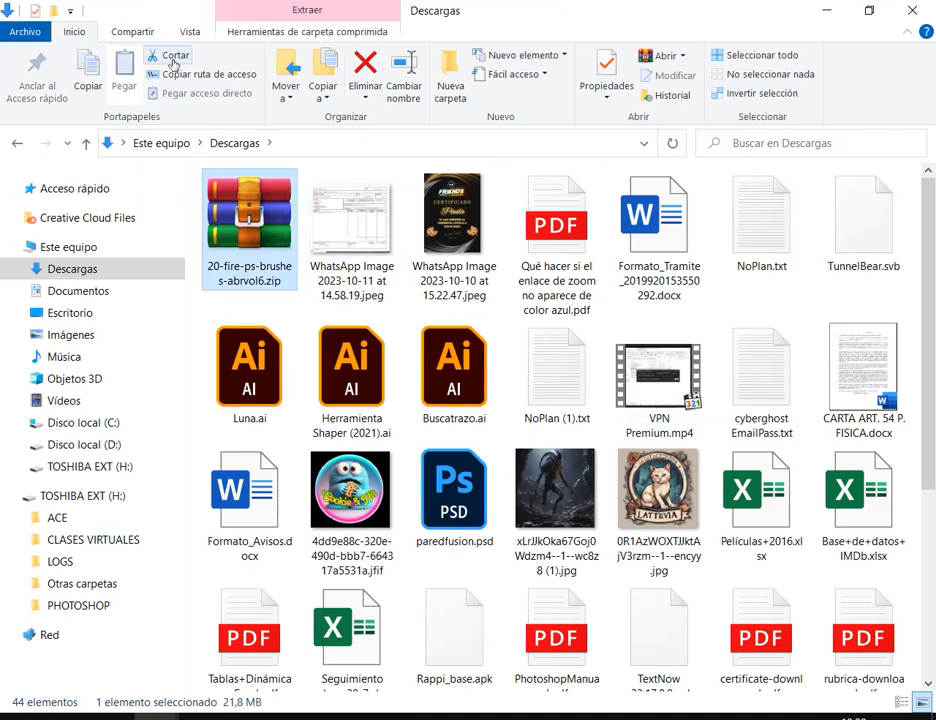
scroll(695, 415, down, 2)
double_click(761, 505)
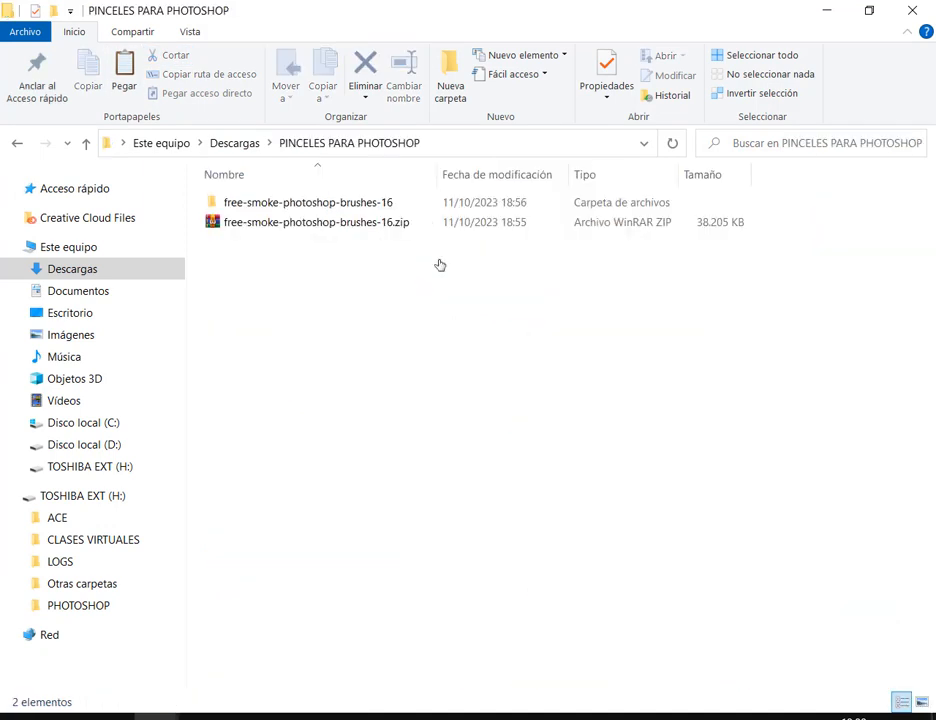
click(124, 68)
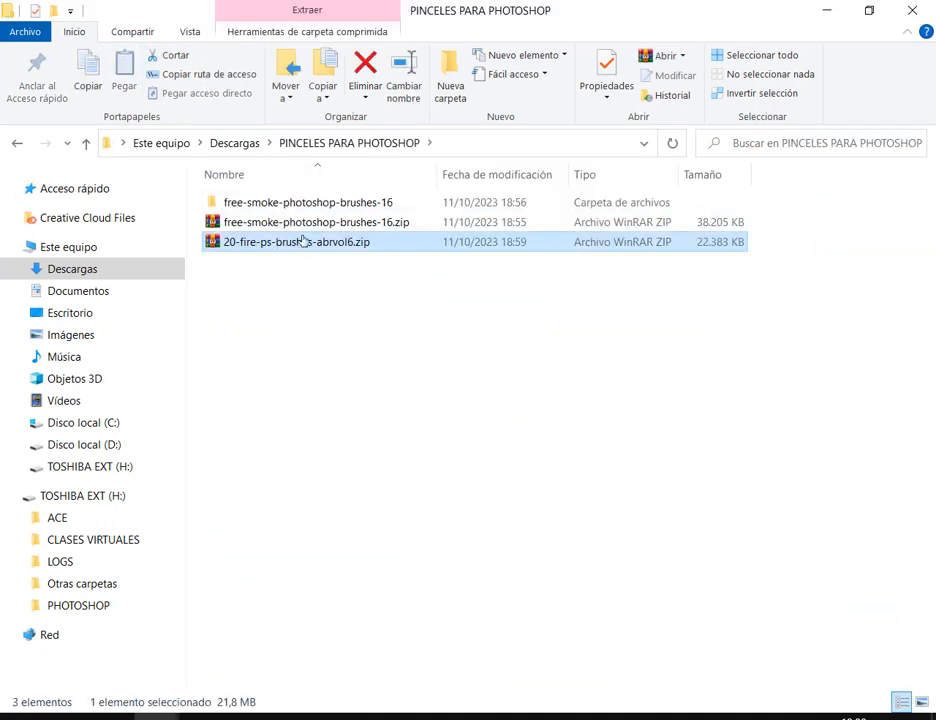
Extract 20-fire-ps-brushes-abrvol6.zip into a 20-fire-ps-brushes-abrvol6 folder inside PINCELES PARA PHOTOSHOP.
right_click(304, 243)
click(68, 295)
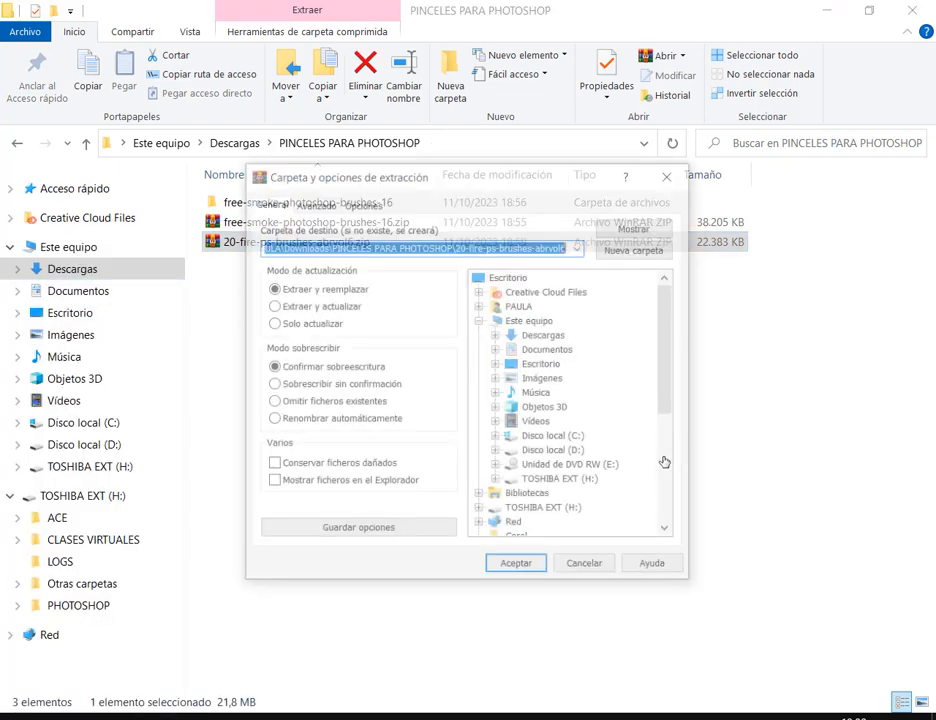
click(520, 685)
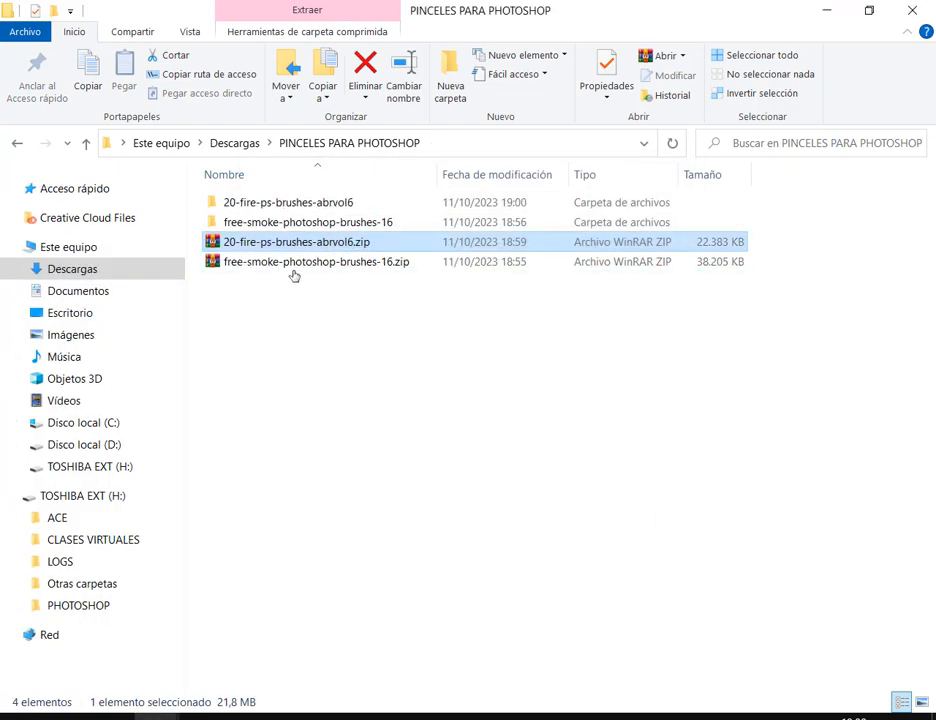
Open the extracted 20-fire-ps-brushes-abrvol6 folder and load its brush file into Photoshop.
click(284, 222)
click(288, 203)
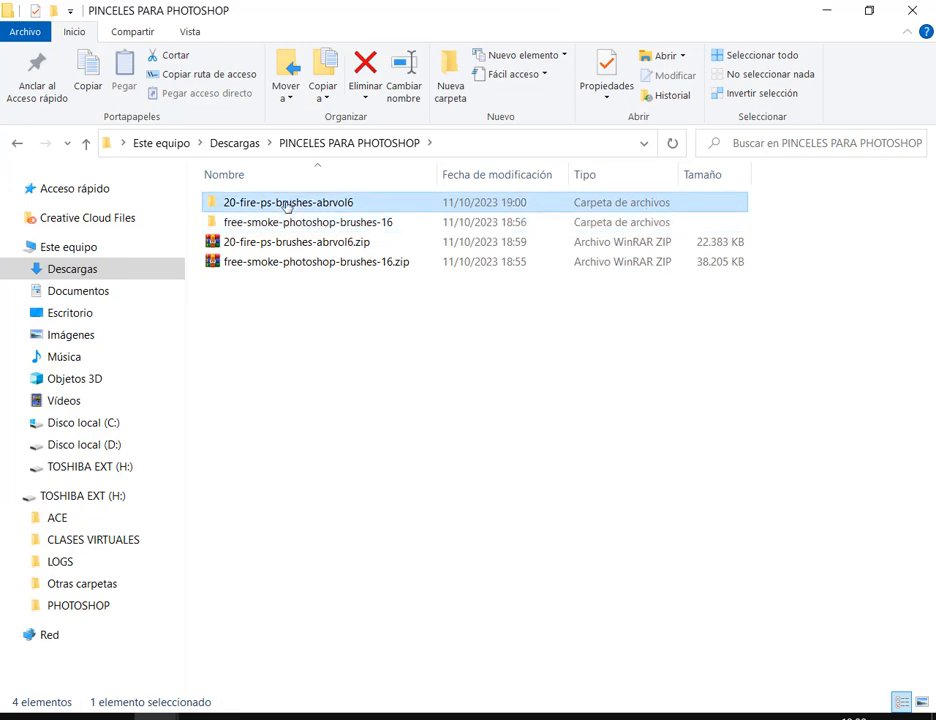
double_click(288, 203)
double_click(286, 203)
click(251, 203)
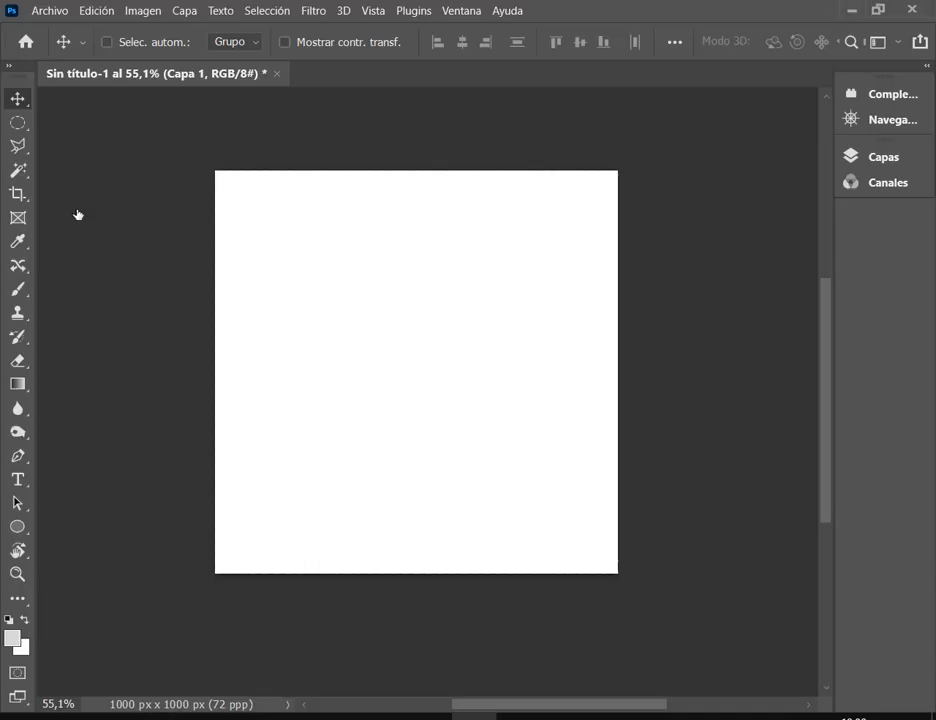
Activate the Brush tool and set the foreground color to orange, #dfad27.
click(14, 289)
click(12, 638)
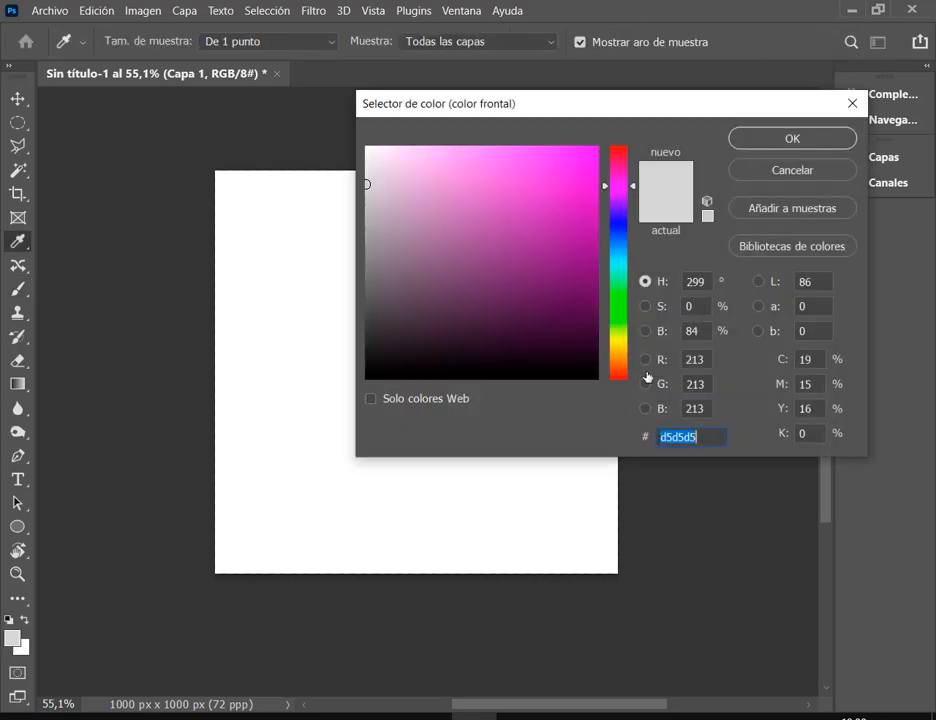
click(619, 352)
click(557, 176)
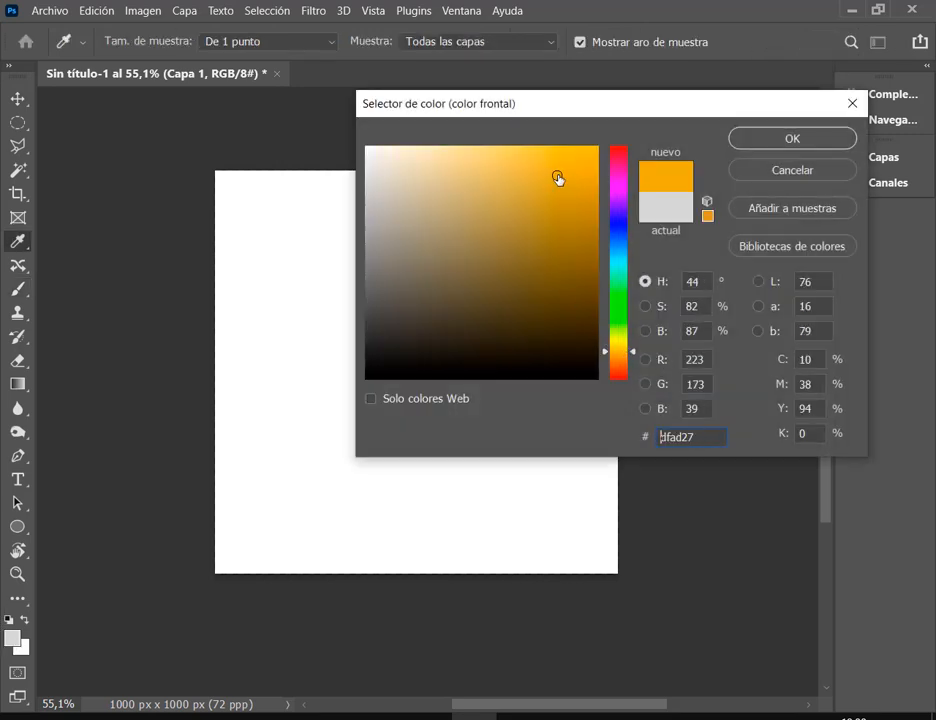
click(792, 140)
Stamp an orange flame on the left half of the canvas with the first brush from 20 Fire Brushes, sized 1201 px.
right_click(425, 285)
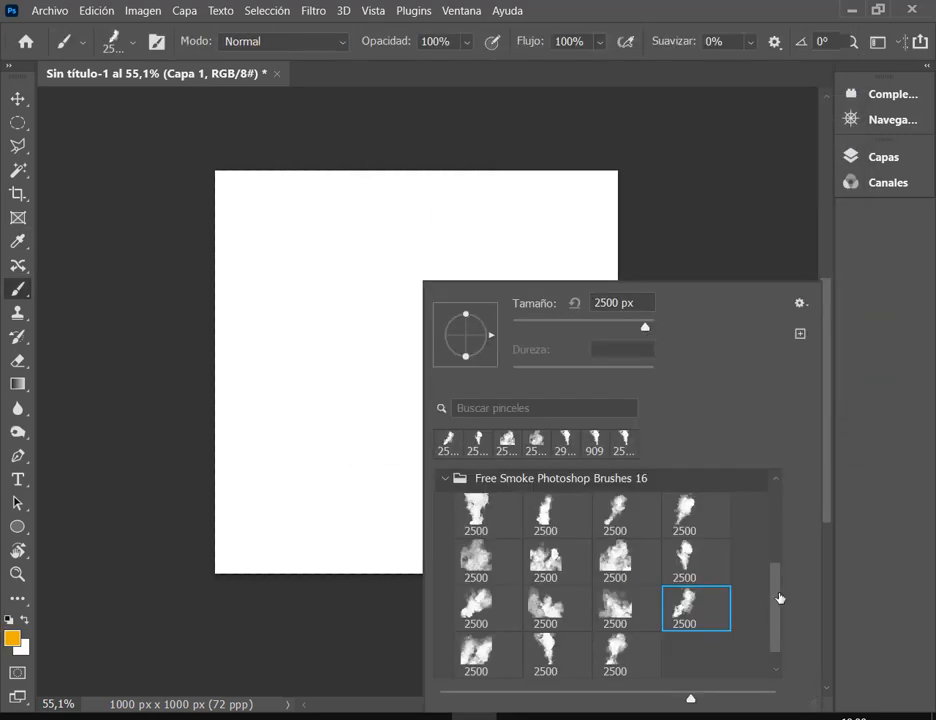
drag(779, 595, 778, 614)
click(446, 665)
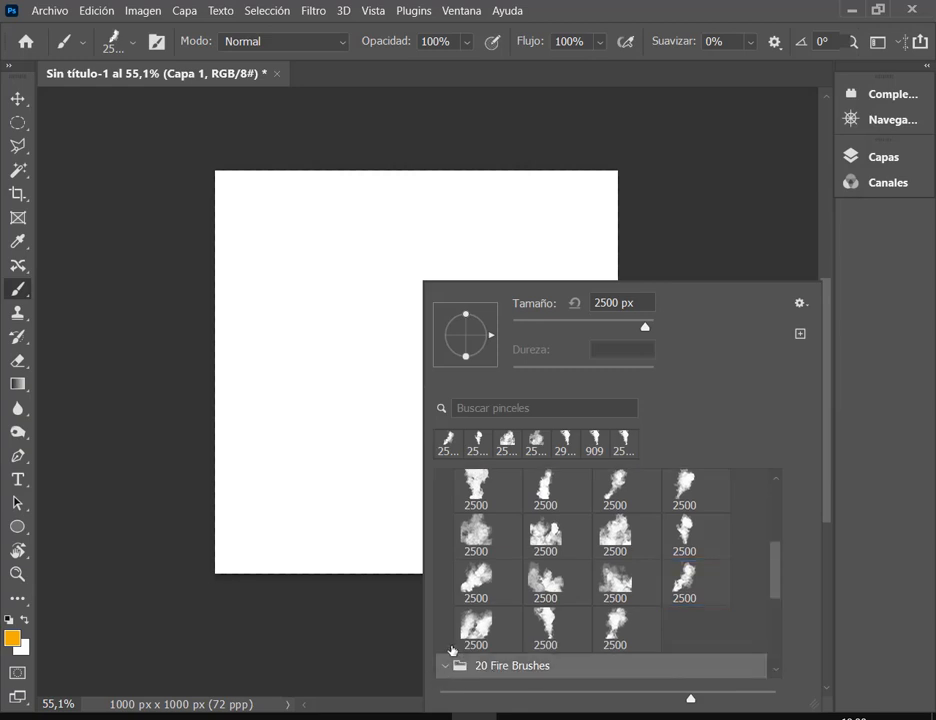
click(480, 596)
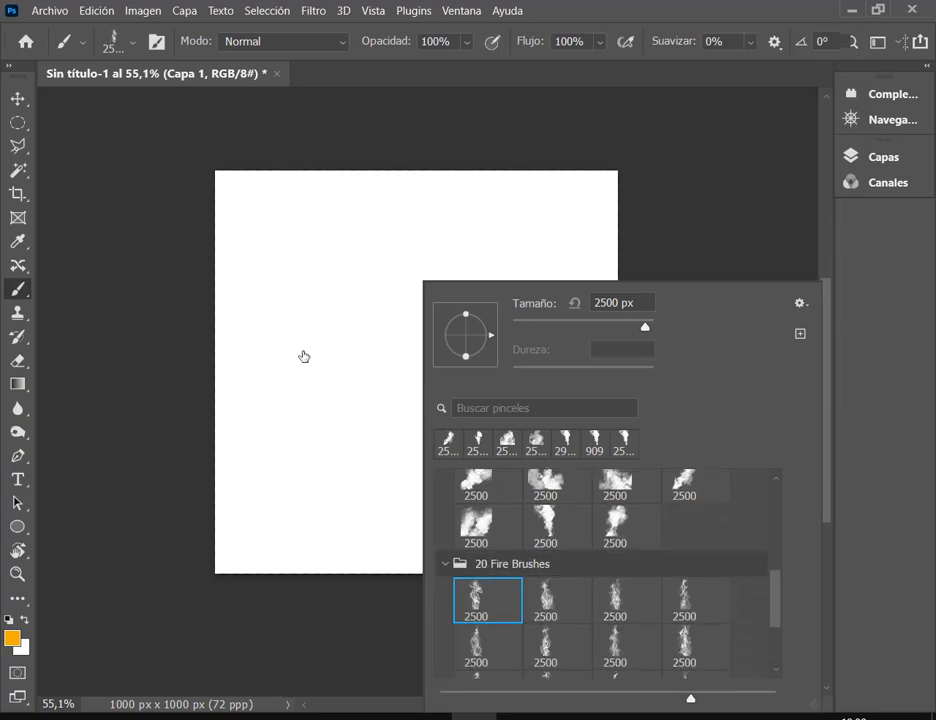
mouse_move(644, 327)
mouse_down()
mouse_move(636, 327)
mouse_move(646, 325)
mouse_up()
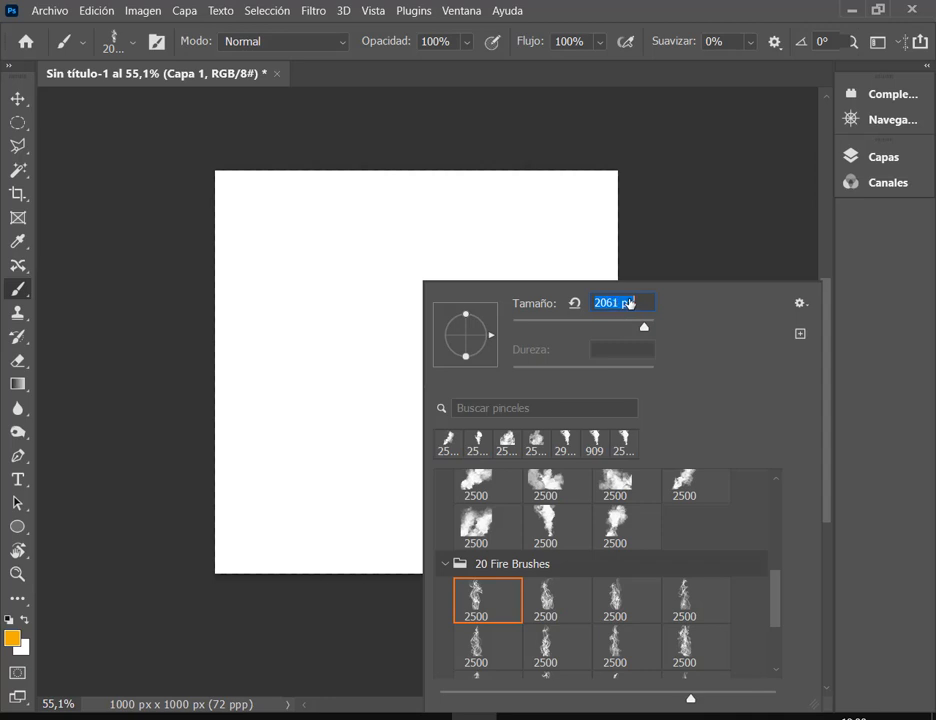
scroll(630, 303, down, 6)
drag(643, 329, 640, 328)
click(350, 356)
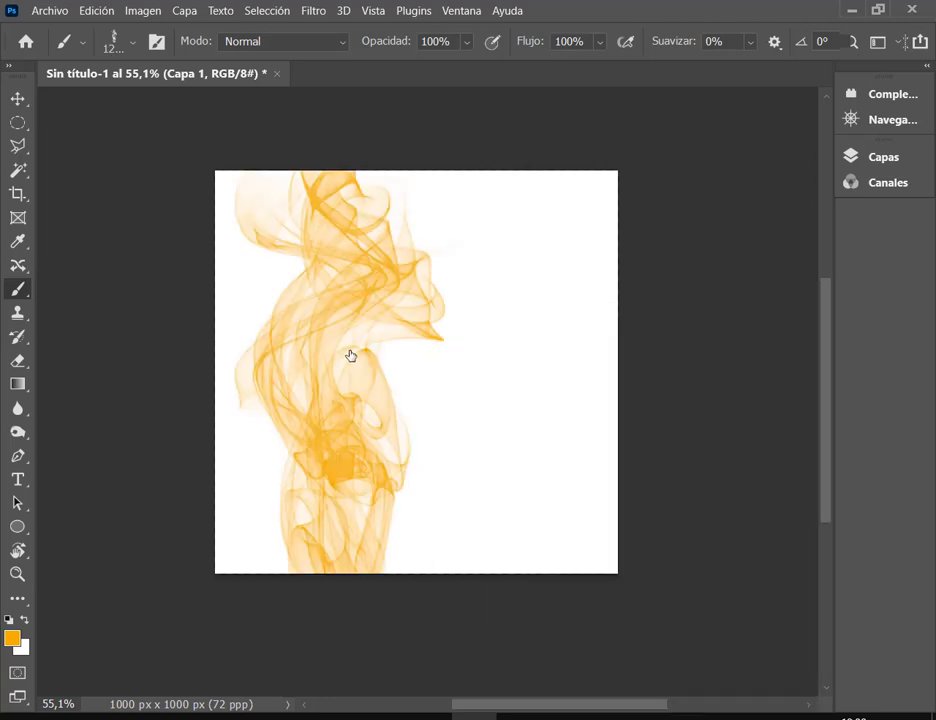
Choose the fourth brush in the 20 Fire Brushes set and reduce its size to 505 px.
right_click(450, 355)
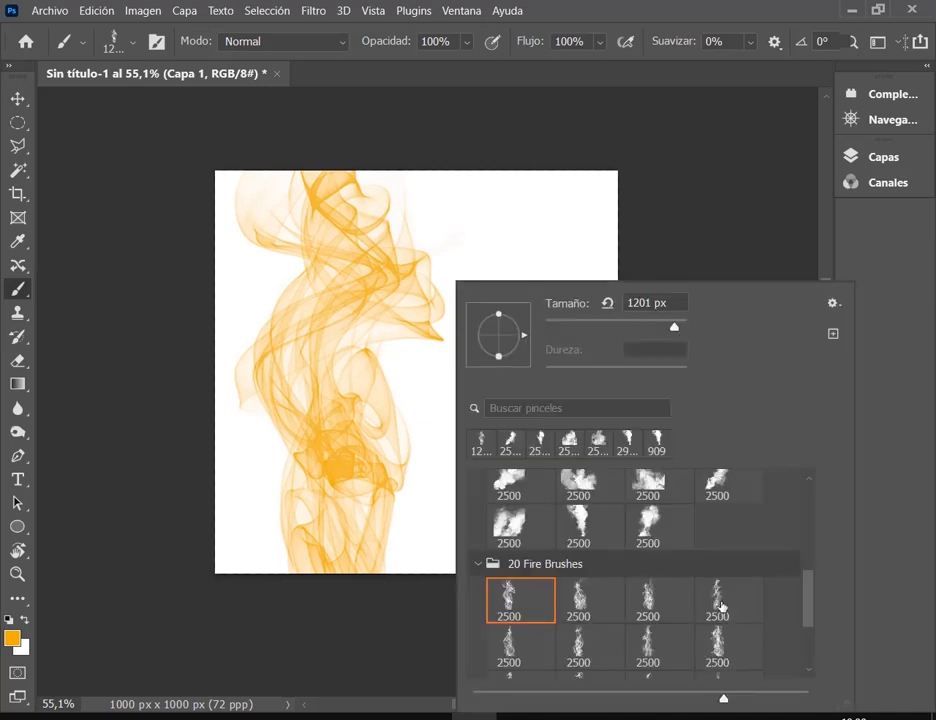
click(720, 605)
drag(677, 329, 648, 328)
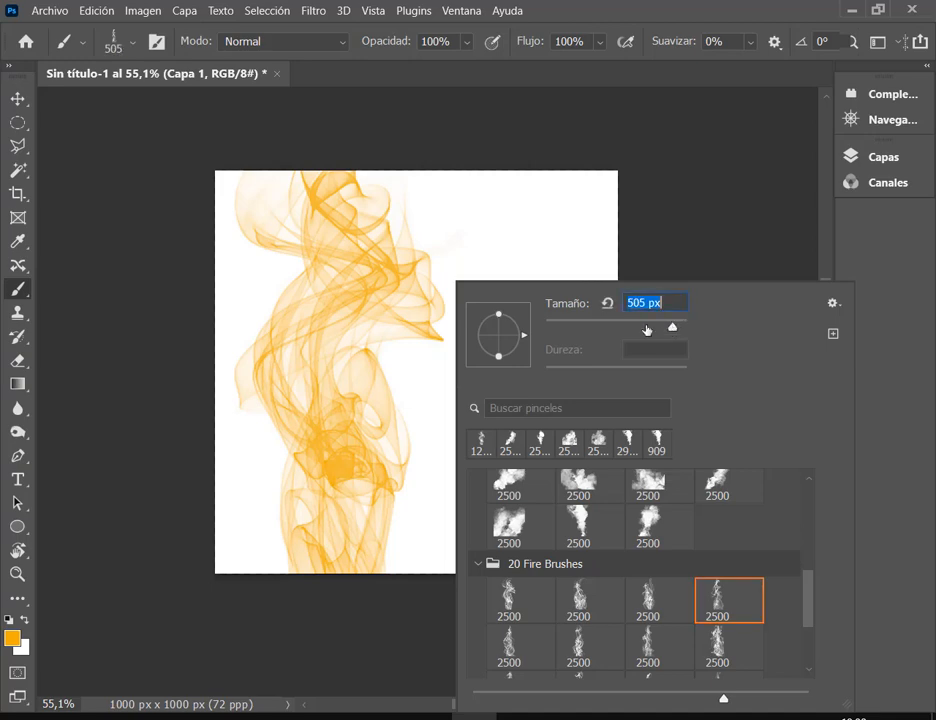
key(Return)
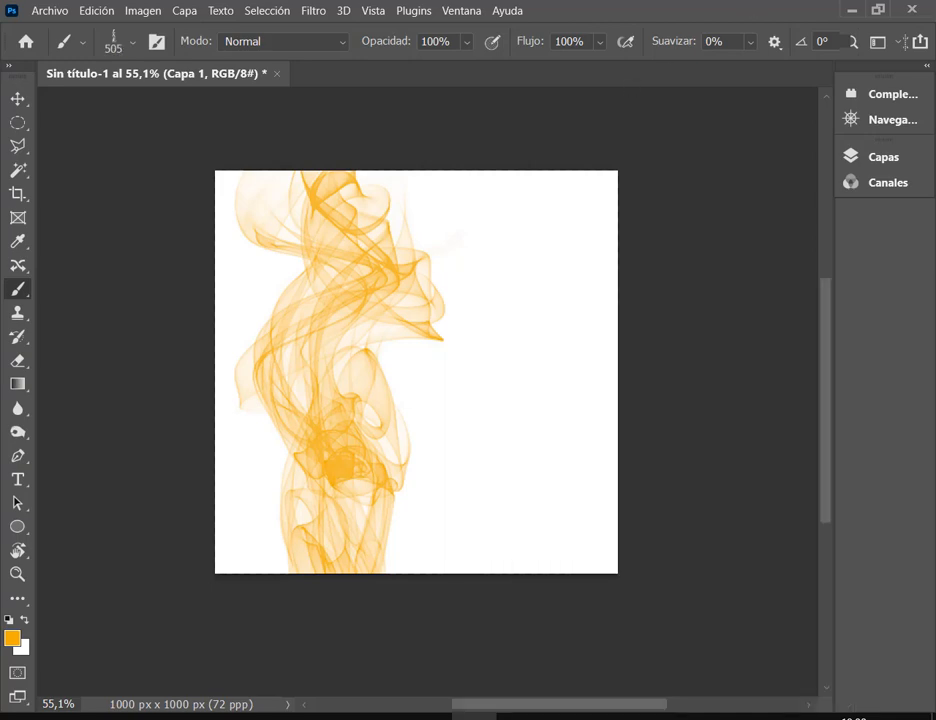
Set the foreground color to green, #27df34, and stamp a small flame near the canvas's lower-right corner.
click(12, 637)
click(619, 299)
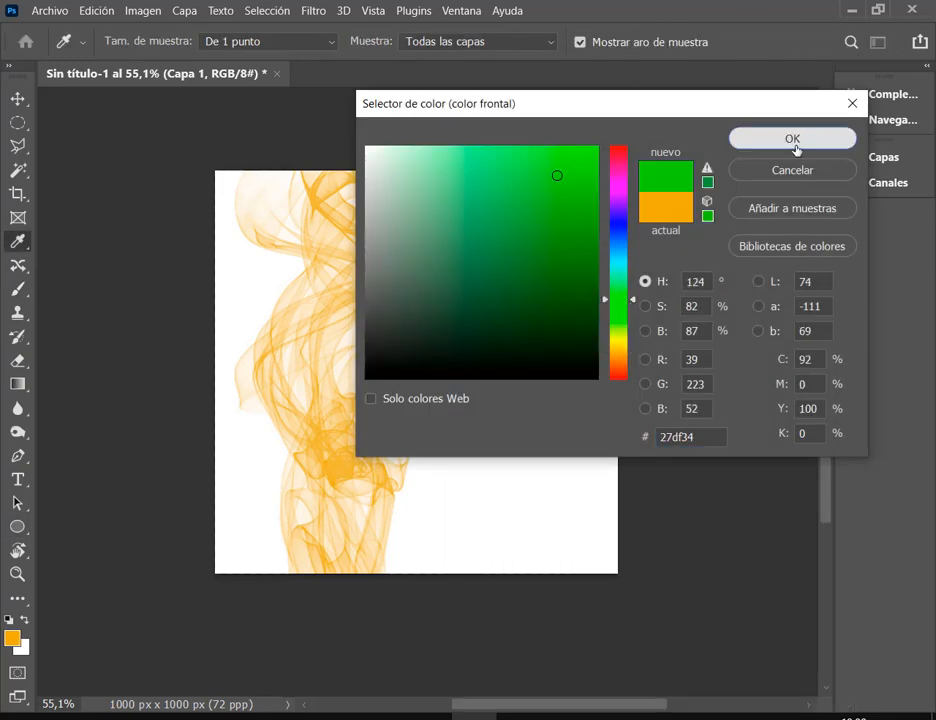
click(790, 138)
click(563, 484)
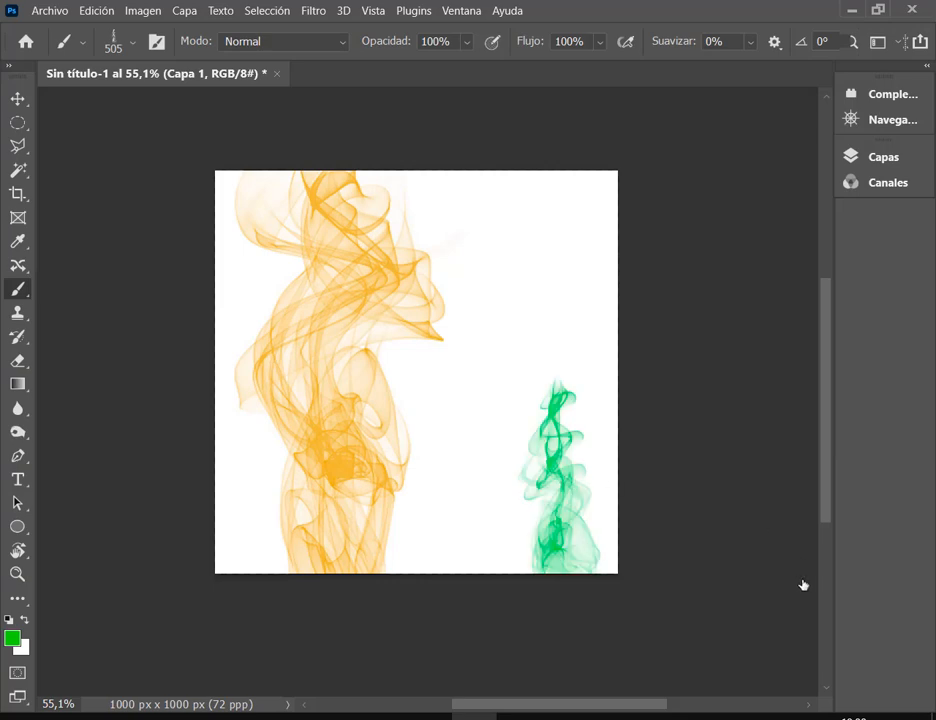
Activate the Move tool and expand the collapsed panels to show the document's layers.
click(17, 98)
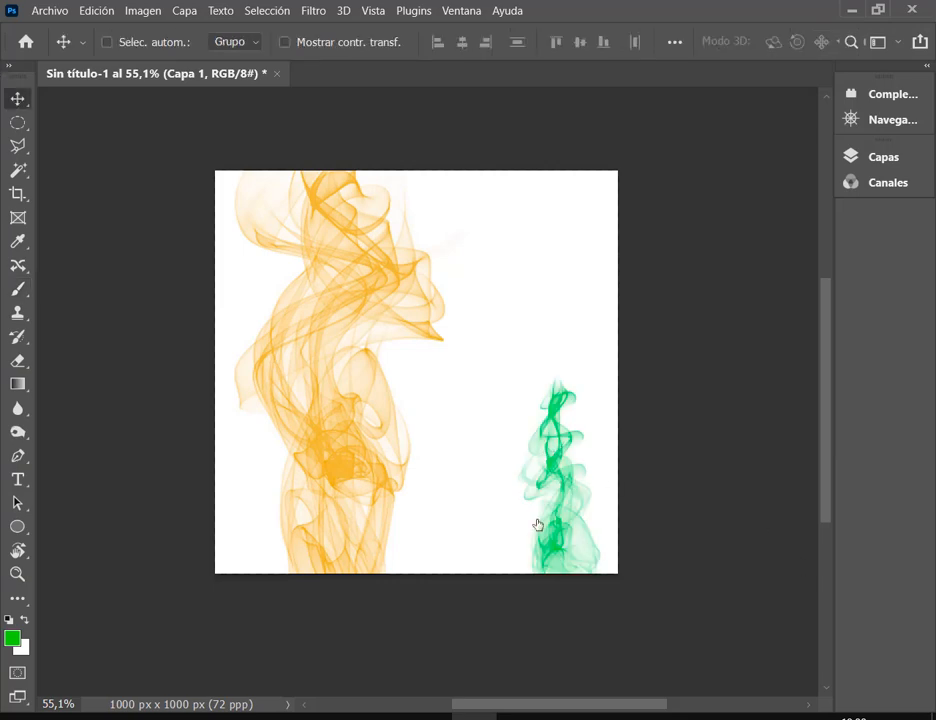
scroll(548, 513, up, 1)
scroll(550, 510, up, 1)
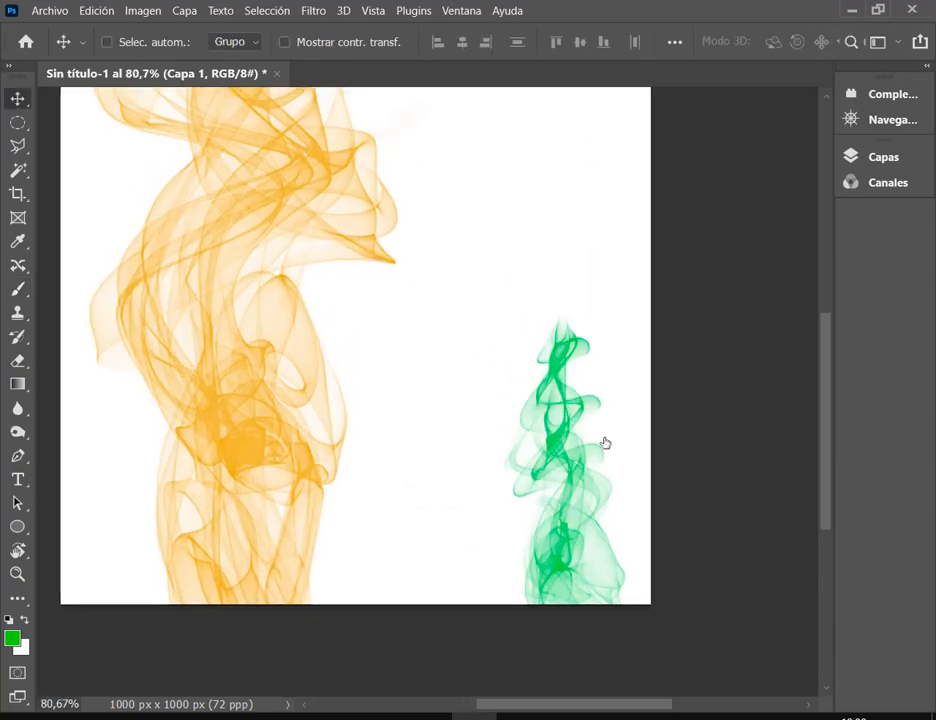
click(929, 66)
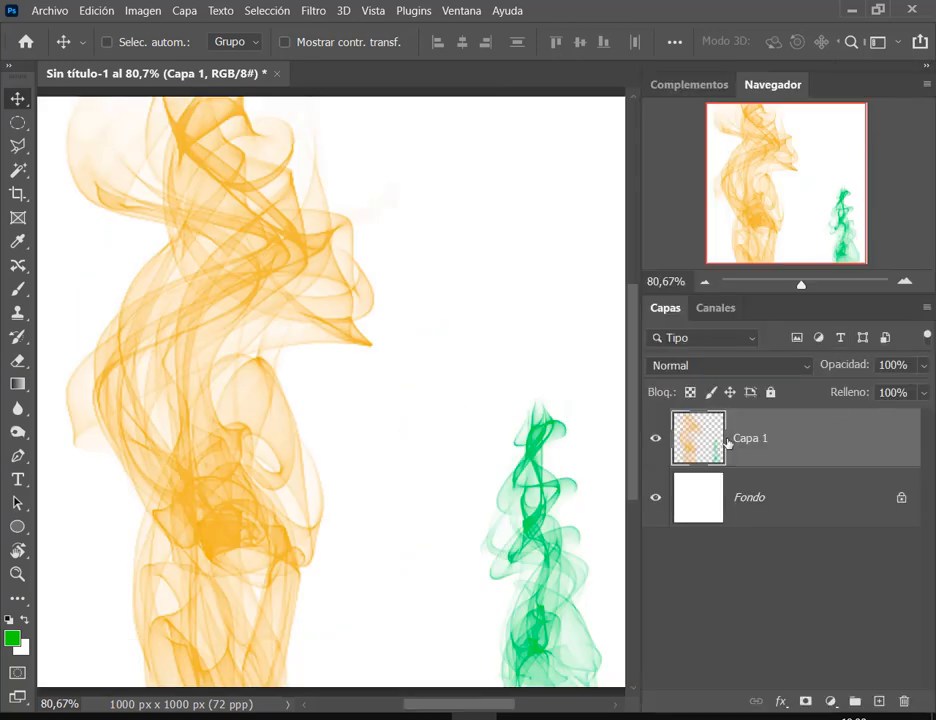
Erase parts of the orange and green flames on Capa 1 with the Eraser tool at 136 px.
click(929, 67)
key(e)
mouse_move(672, 459)
mouse_down()
mouse_move(630, 514)
mouse_move(631, 581)
mouse_move(326, 476)
mouse_move(376, 508)
mouse_move(400, 470)
mouse_up()
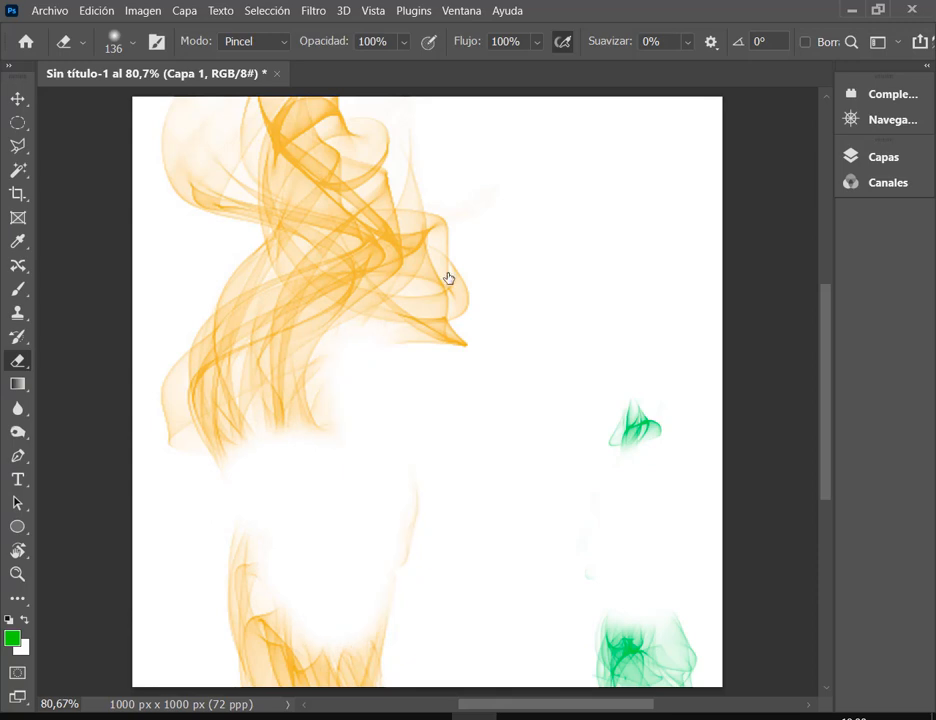
scroll(449, 278, down, 4)
drag(405, 261, 558, 251)
Delete the Capa 1 layer holding the flames, leaving only the white Fondo layer.
click(927, 66)
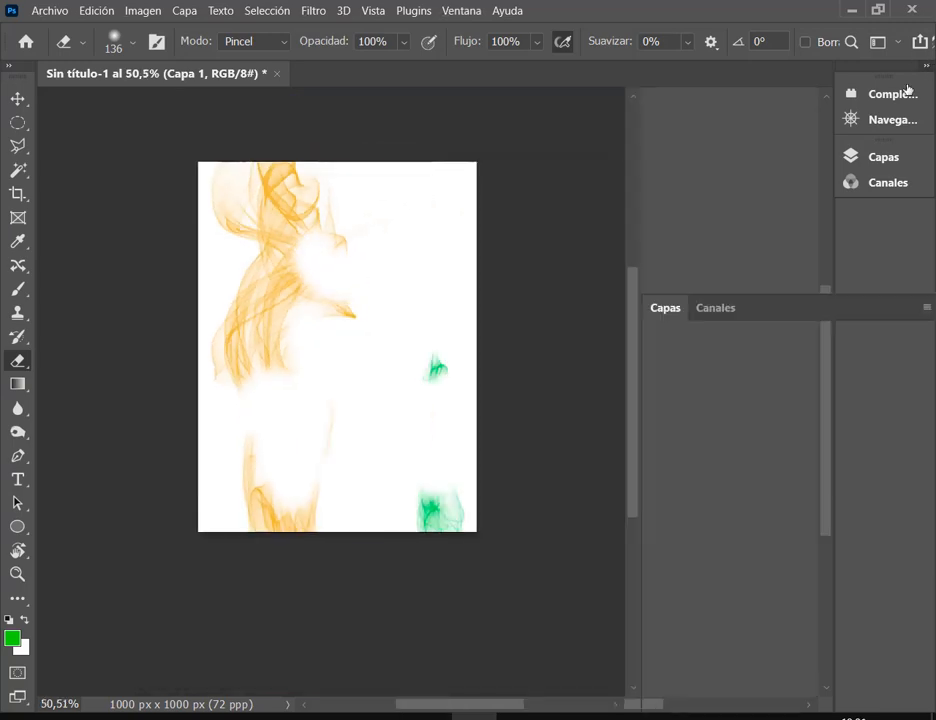
drag(735, 447, 904, 701)
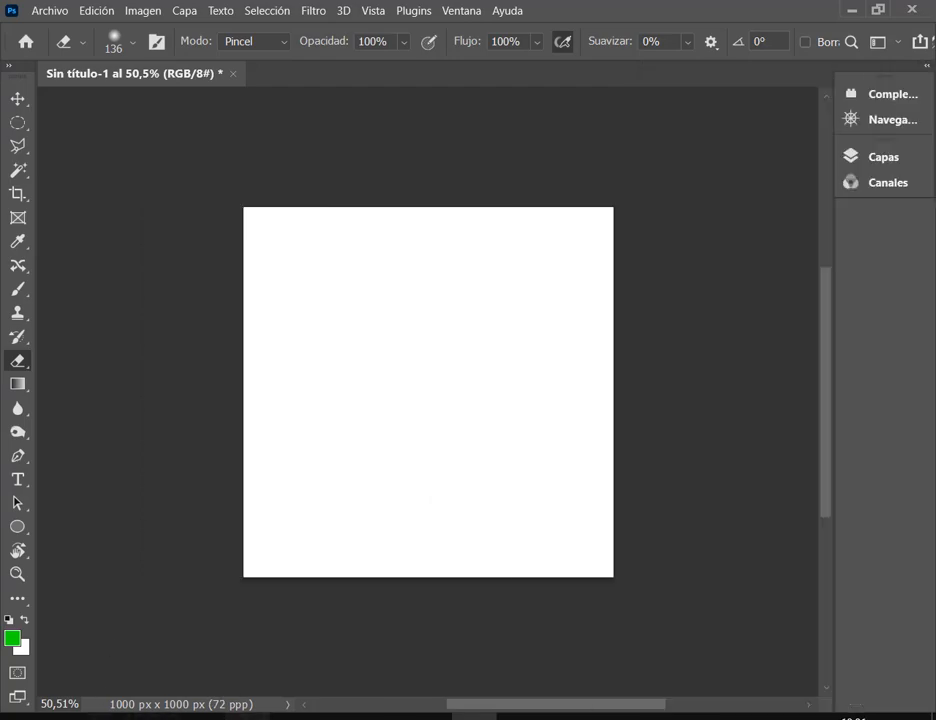
Switch to the browser, go back to the Brushlovers results for "fire" and look through the brush sets listed.
click(126, 654)
click(497, 12)
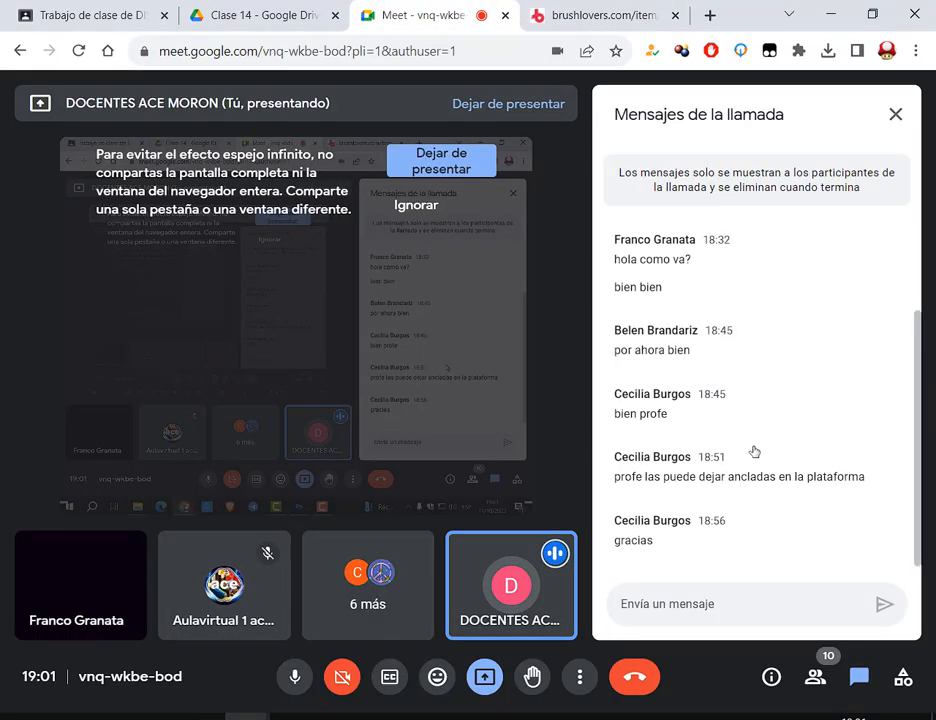
click(595, 15)
click(20, 52)
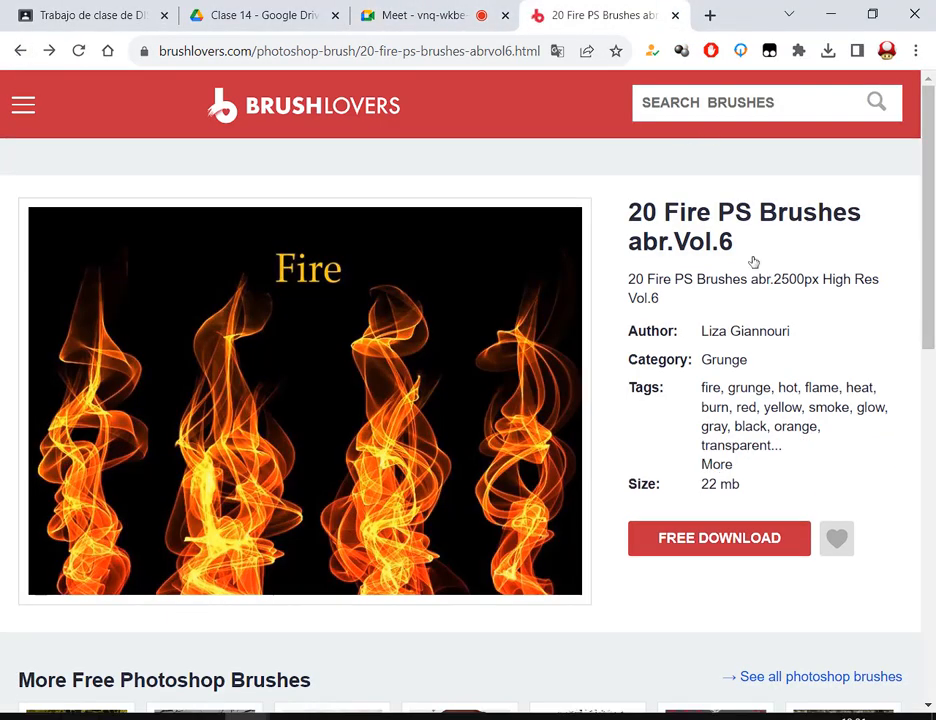
click(18, 52)
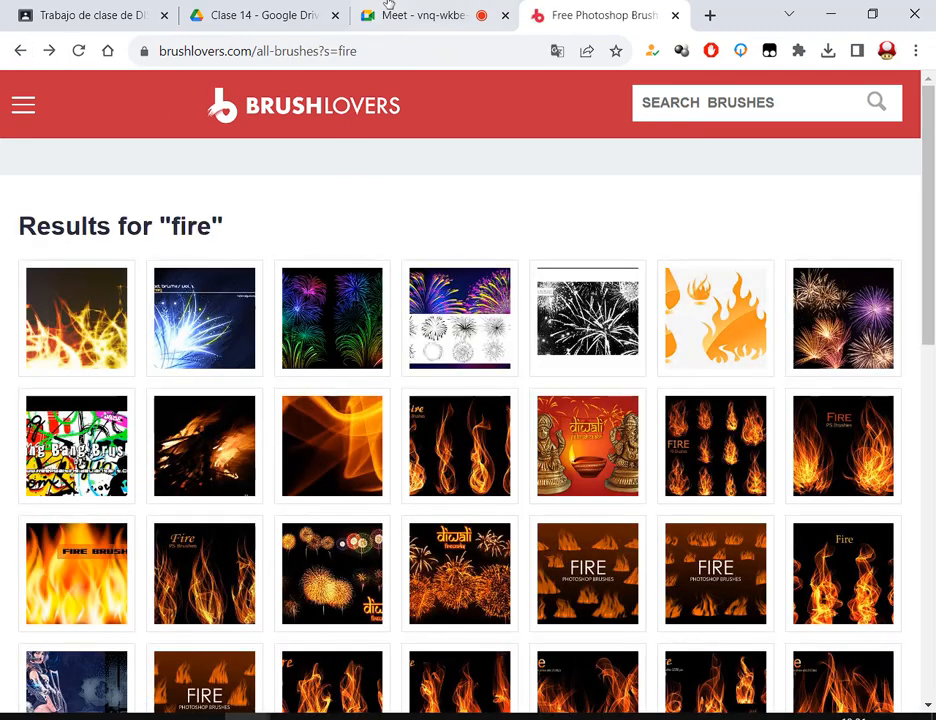
click(389, 10)
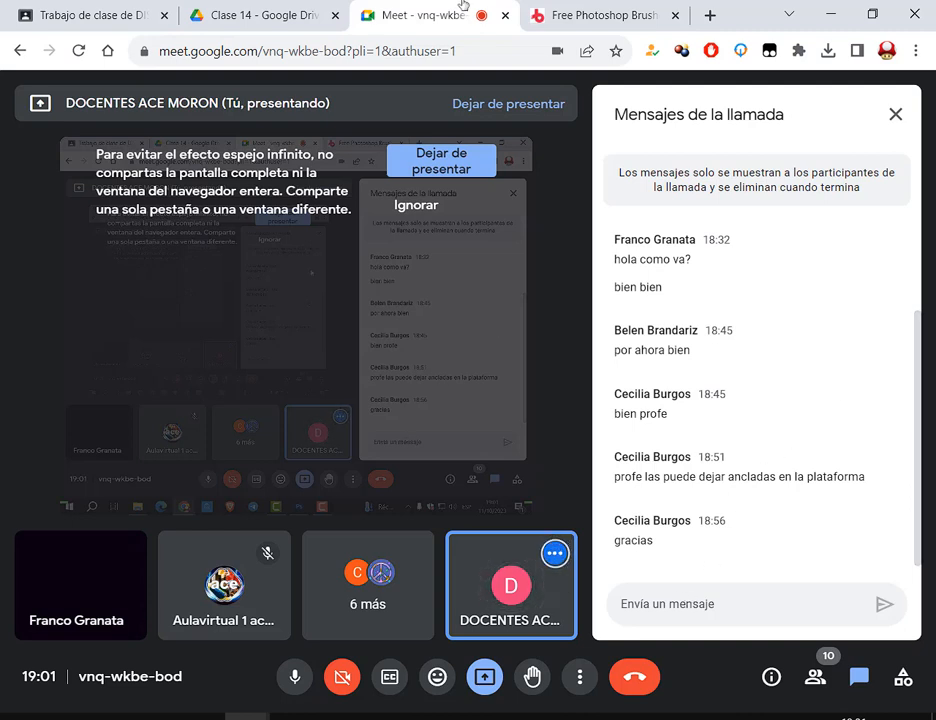
click(651, 17)
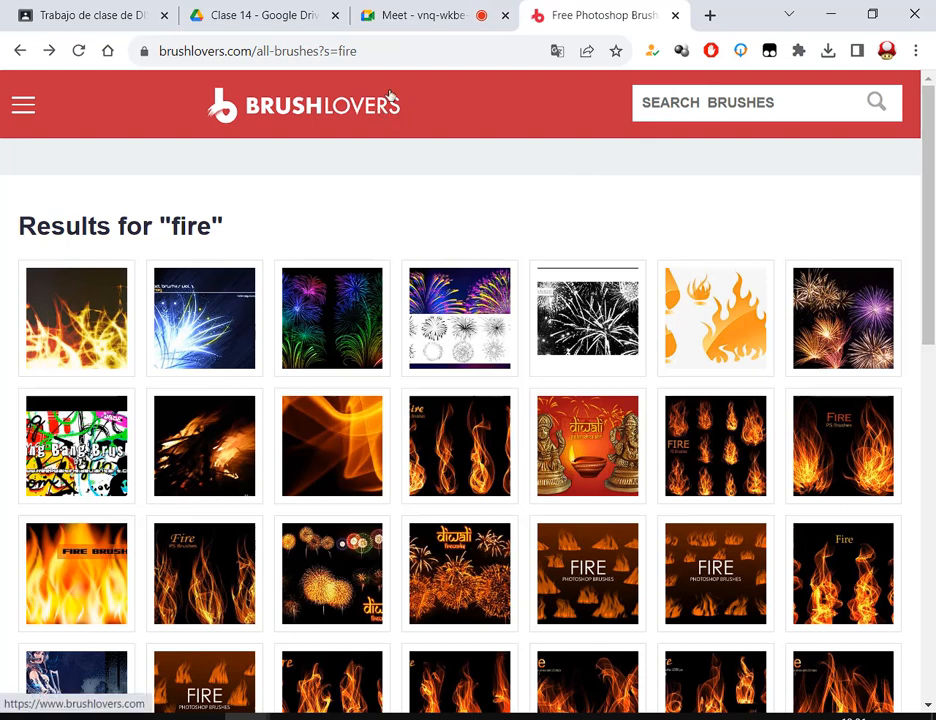
scroll(536, 205, down, 5)
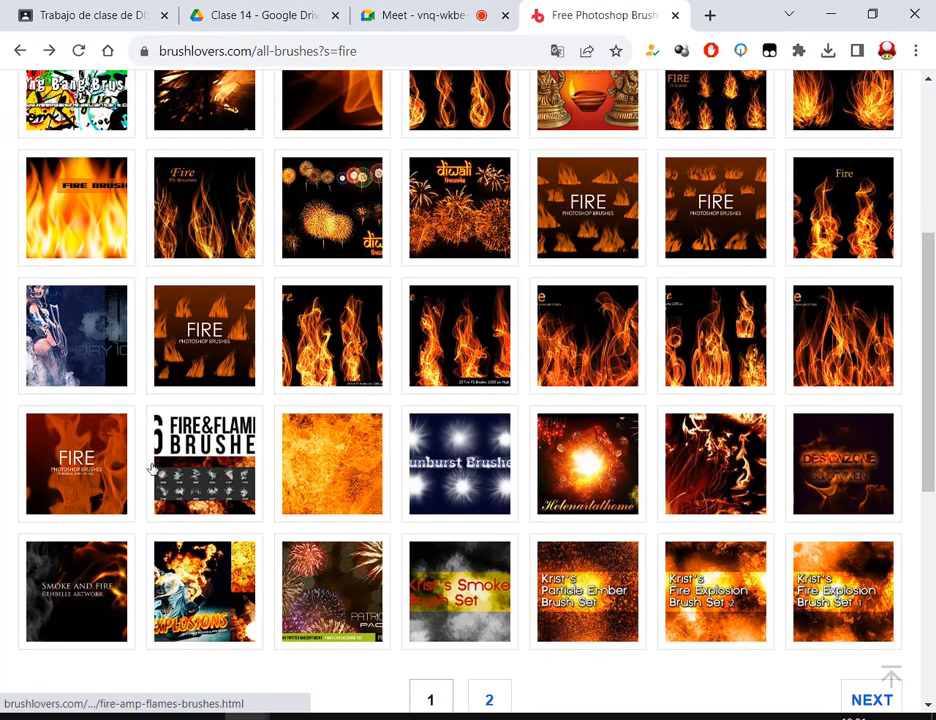
scroll(461, 216, up, 5)
Open the Ejemplo.jpg image in the Clase 14 Google Drive folder.
click(410, 12)
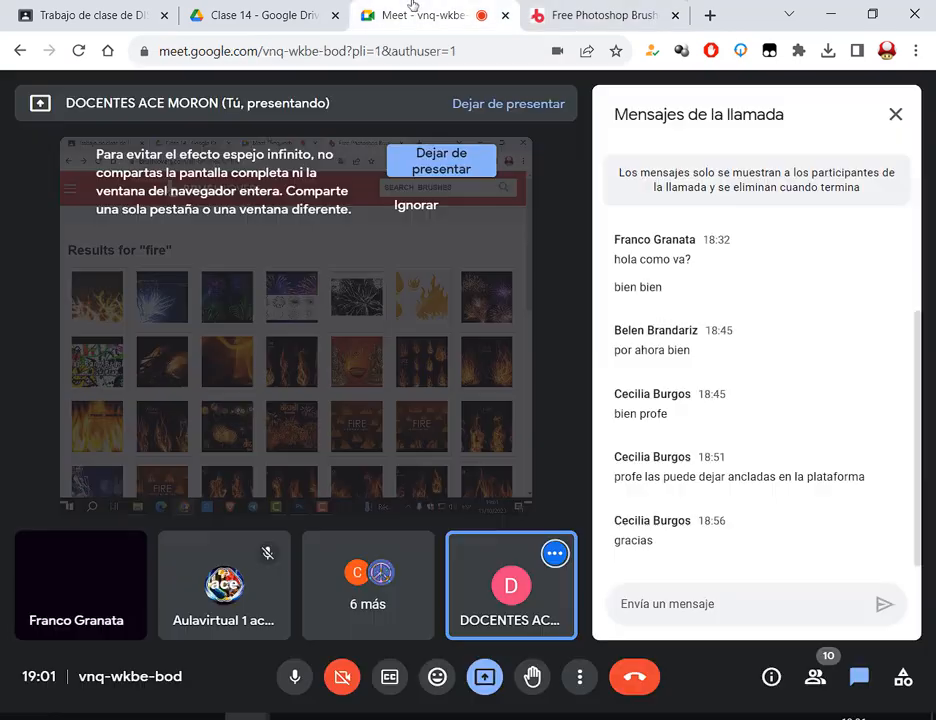
click(255, 12)
double_click(721, 420)
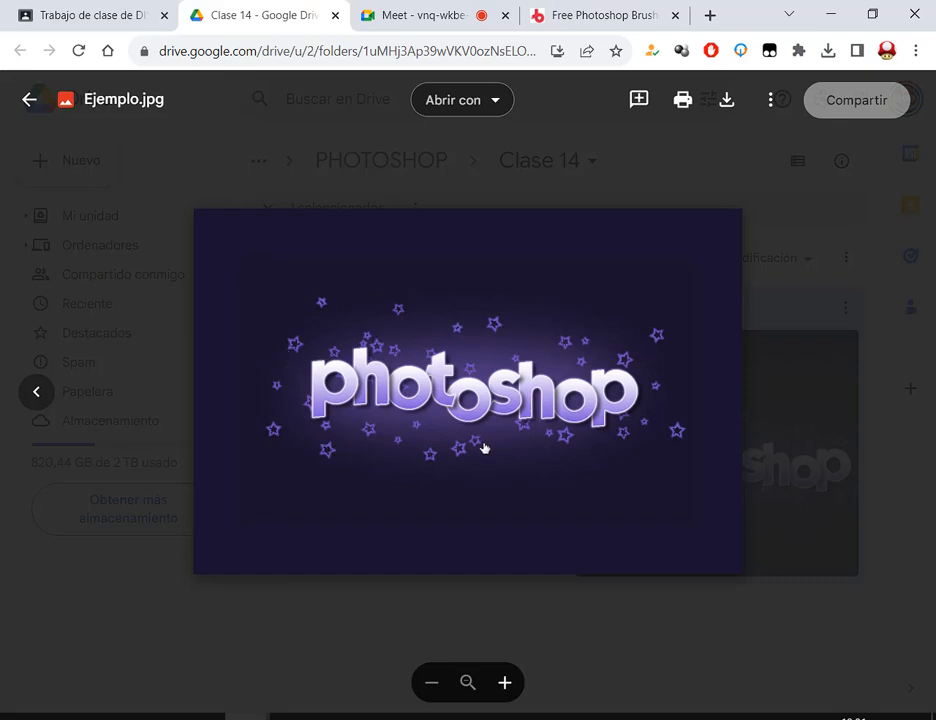
Return to the Brushlovers website and search its brush library for "ESTRELLA".
click(593, 15)
click(813, 115)
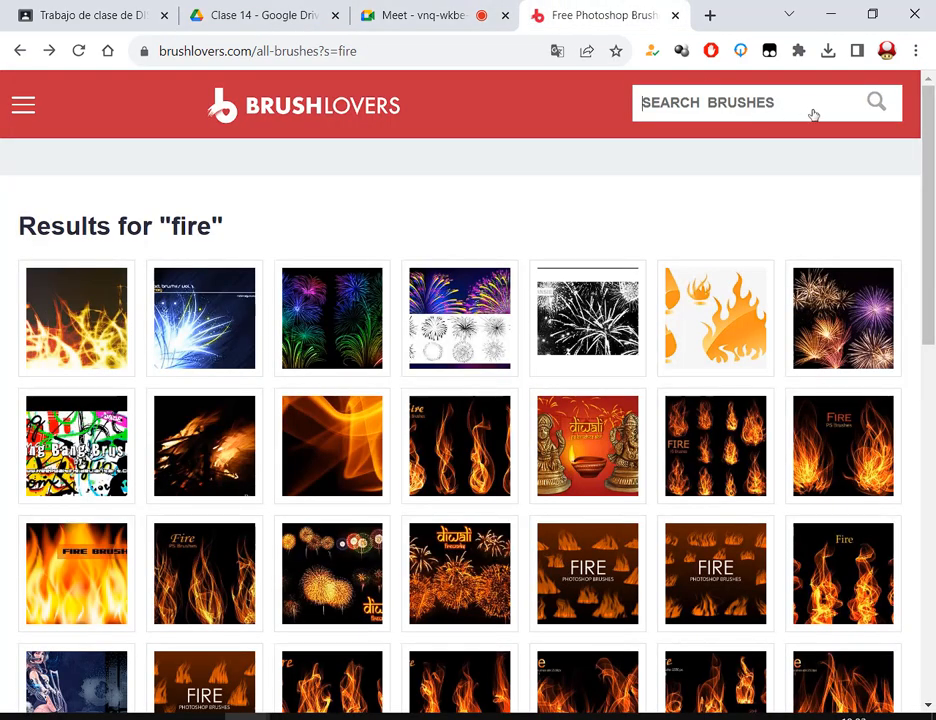
text(E)
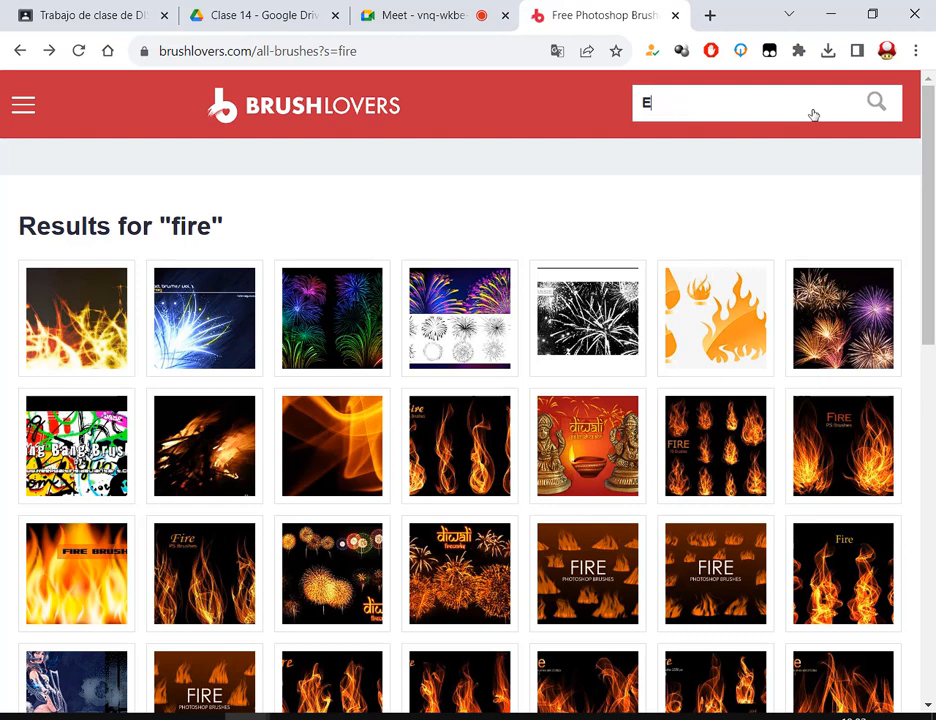
key(BackSpace)
key(BackSpace)
text(ESTRELLA)
key(Return)
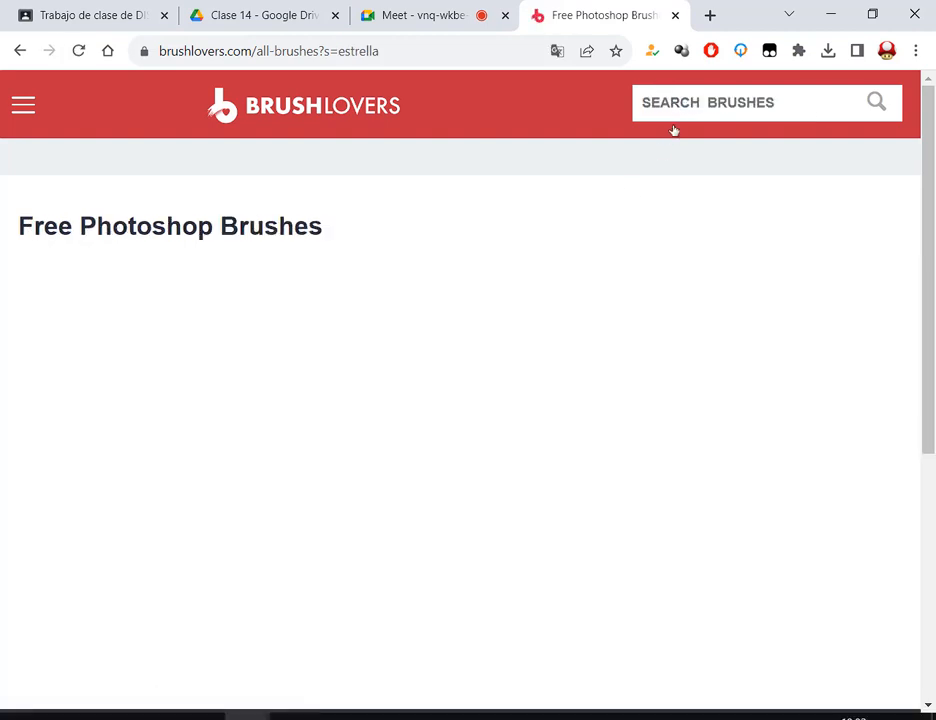
Search Brushlovers for "star" and look through the first page of brush sets.
click(681, 118)
text(star)
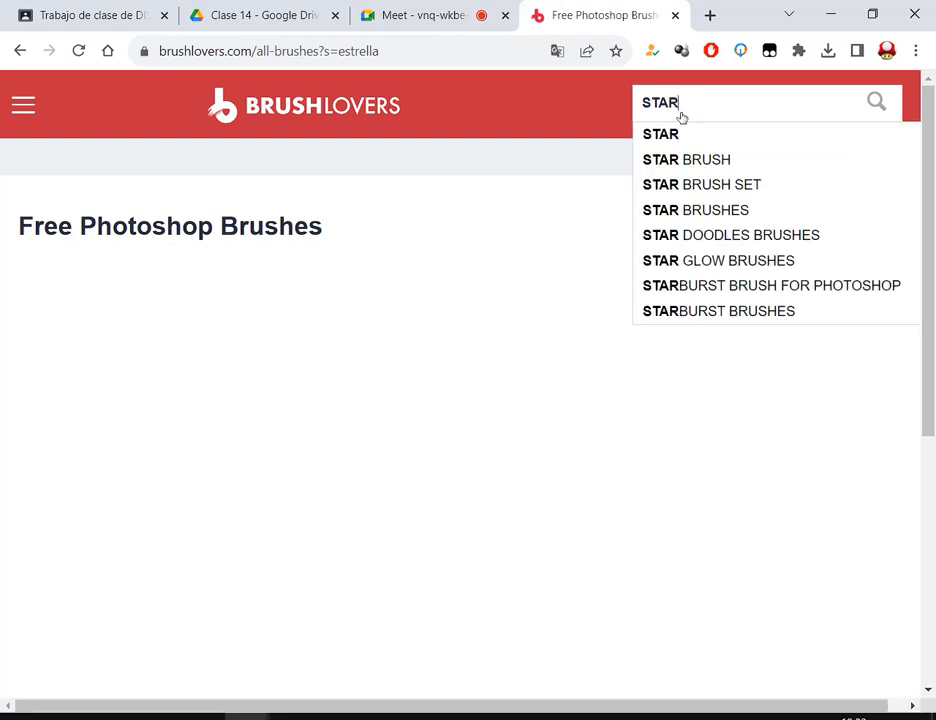
key(Return)
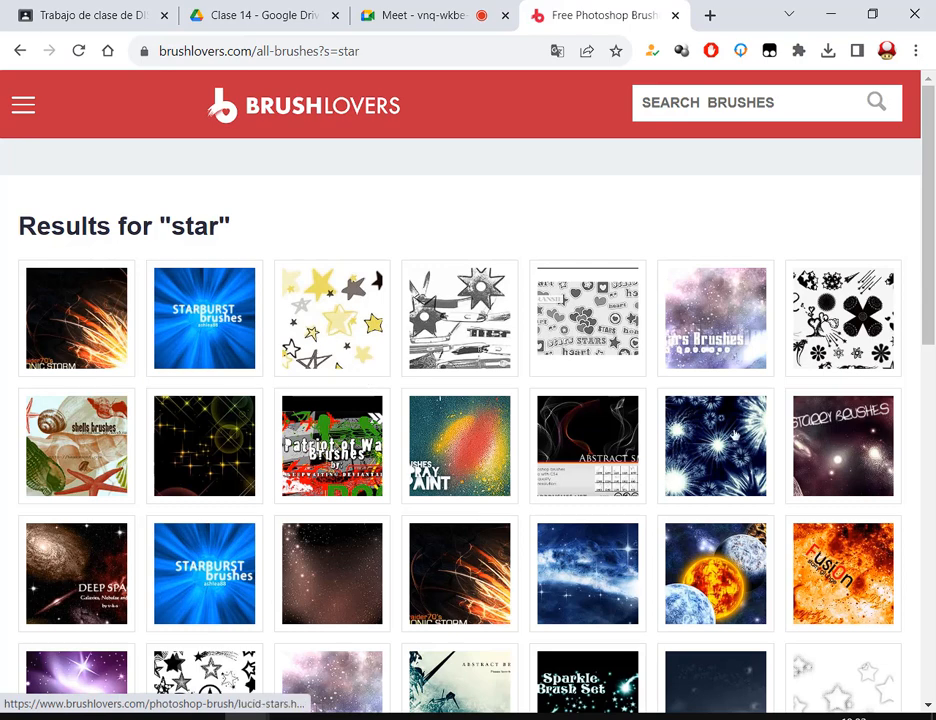
scroll(655, 484, down, 2)
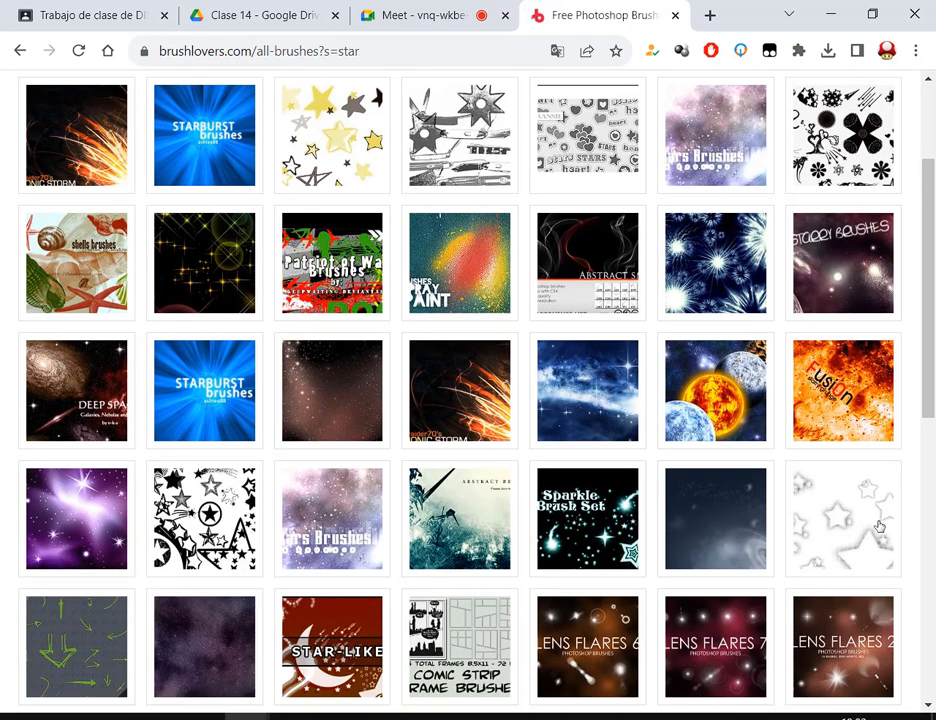
scroll(872, 519, down, 3)
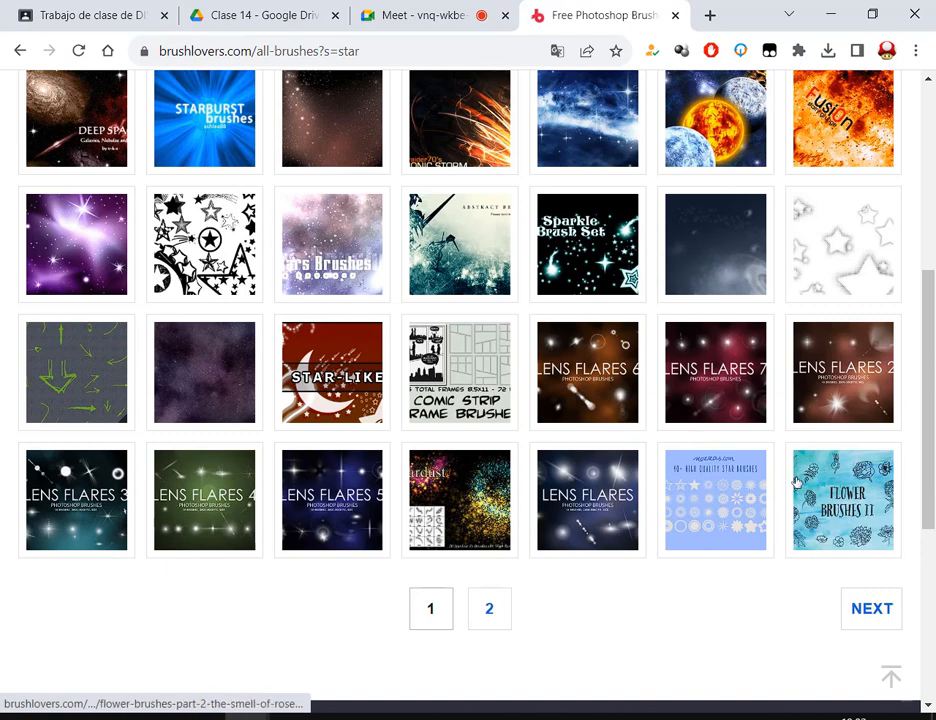
scroll(800, 490, up, 5)
click(420, 15)
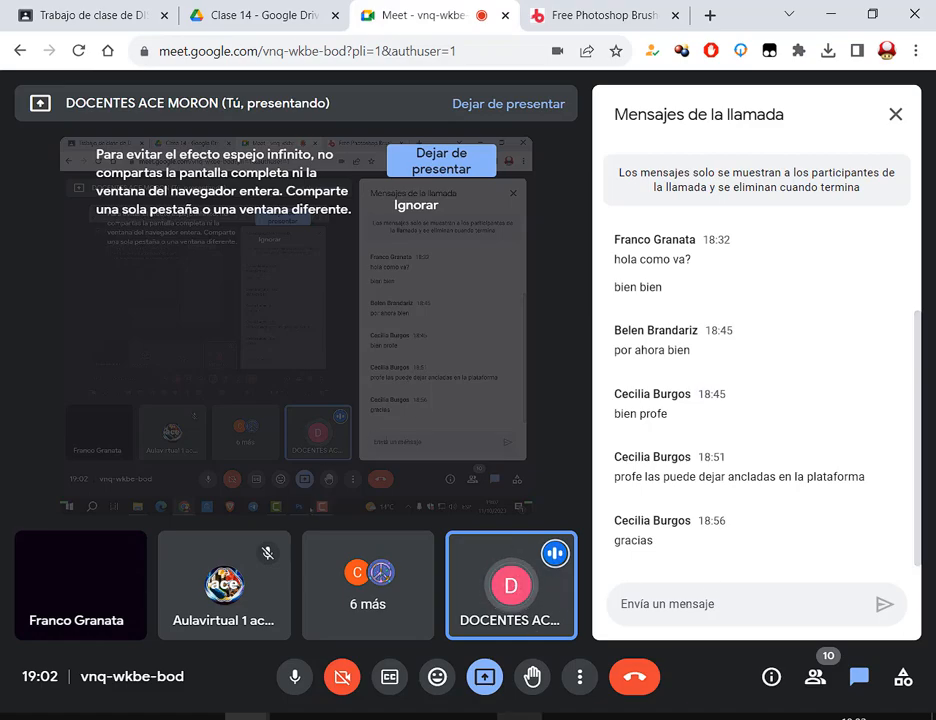
Switch to Photoshop, activate the Brush tool and examine the installed smoke, fire and custom brushes in the brush picker.
click(480, 717)
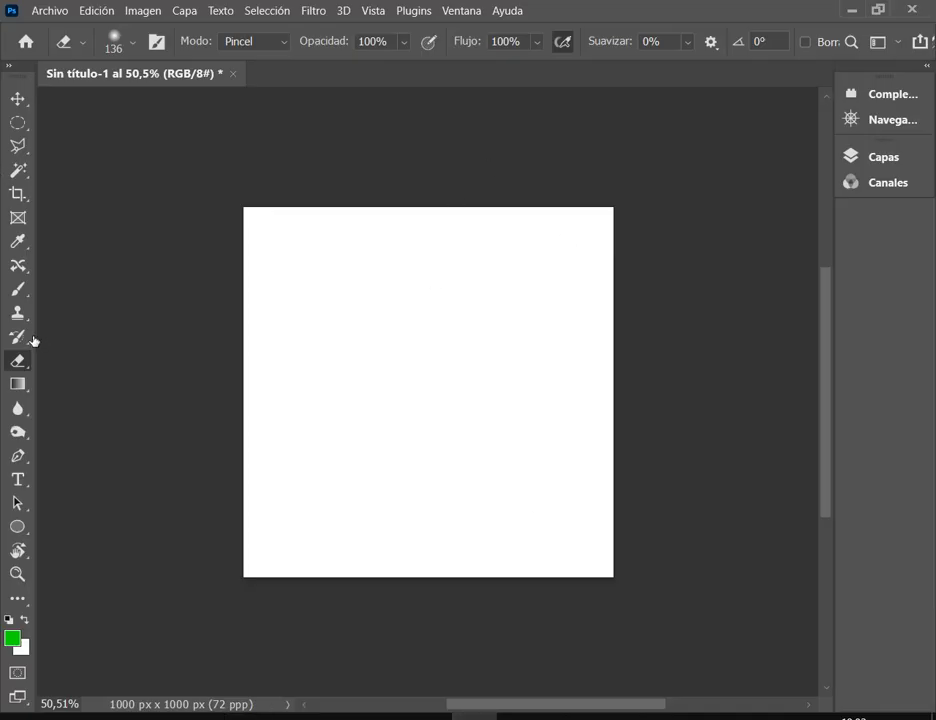
click(17, 289)
right_click(328, 308)
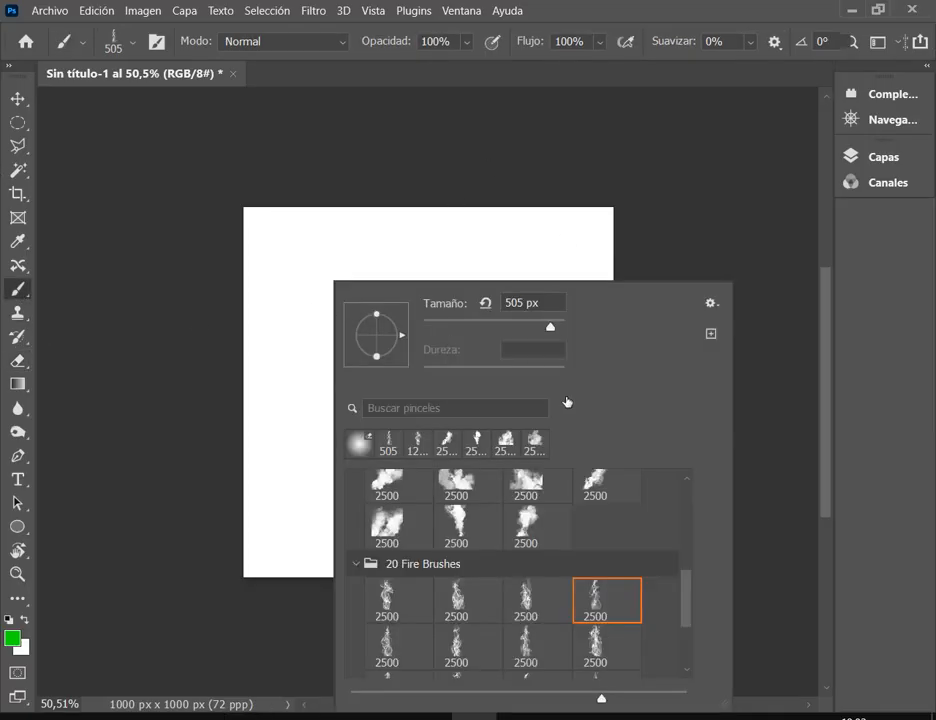
click(545, 536)
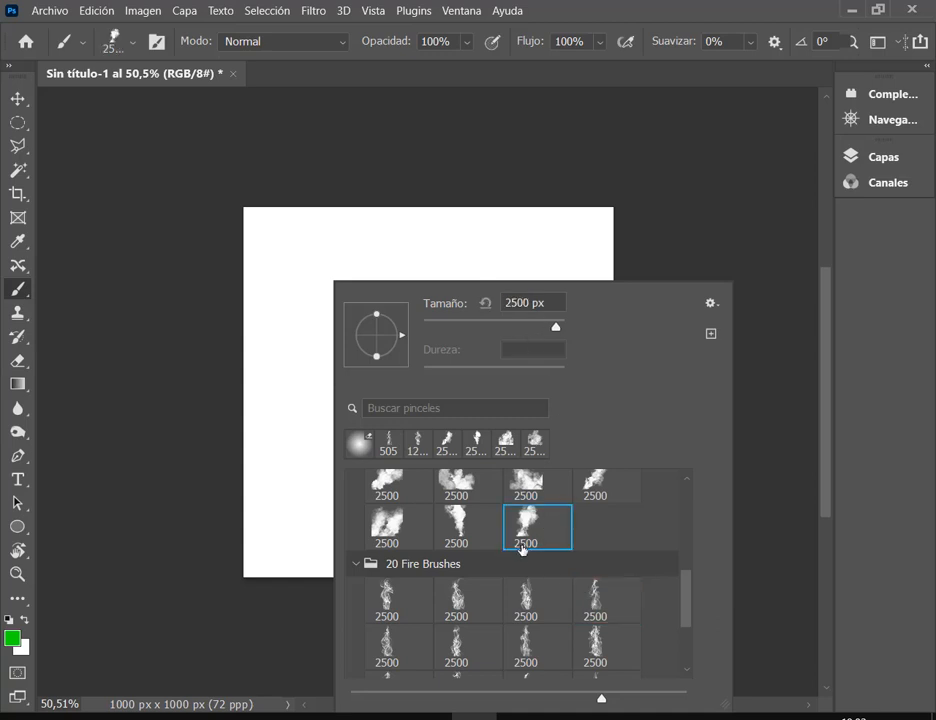
scroll(560, 602, down, 1)
click(555, 596)
scroll(590, 600, up, 1)
scroll(595, 604, up, 6)
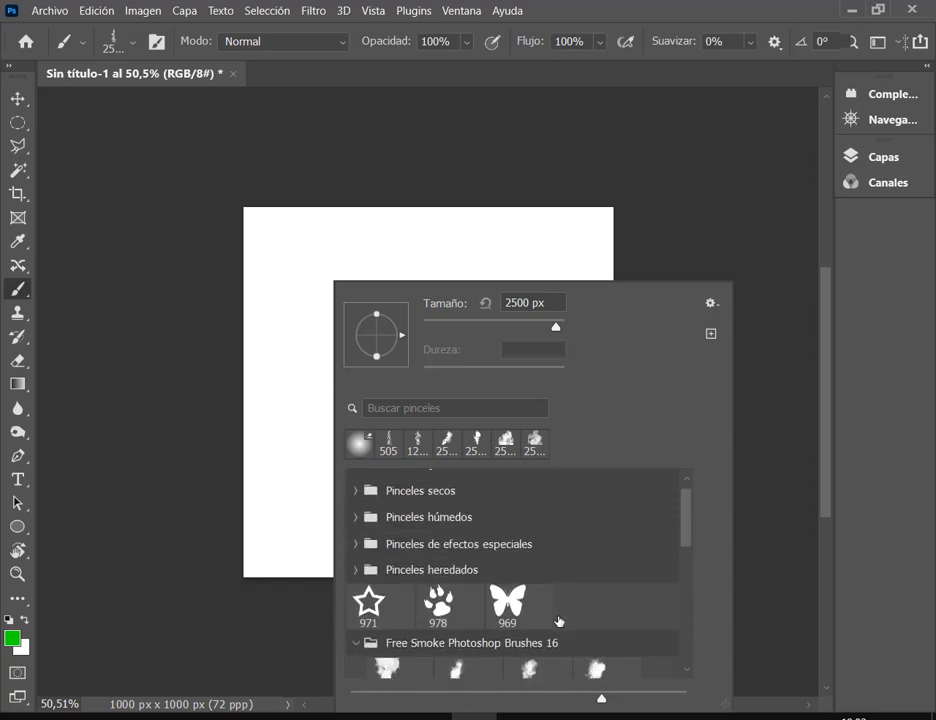
scroll(525, 565, down, 2)
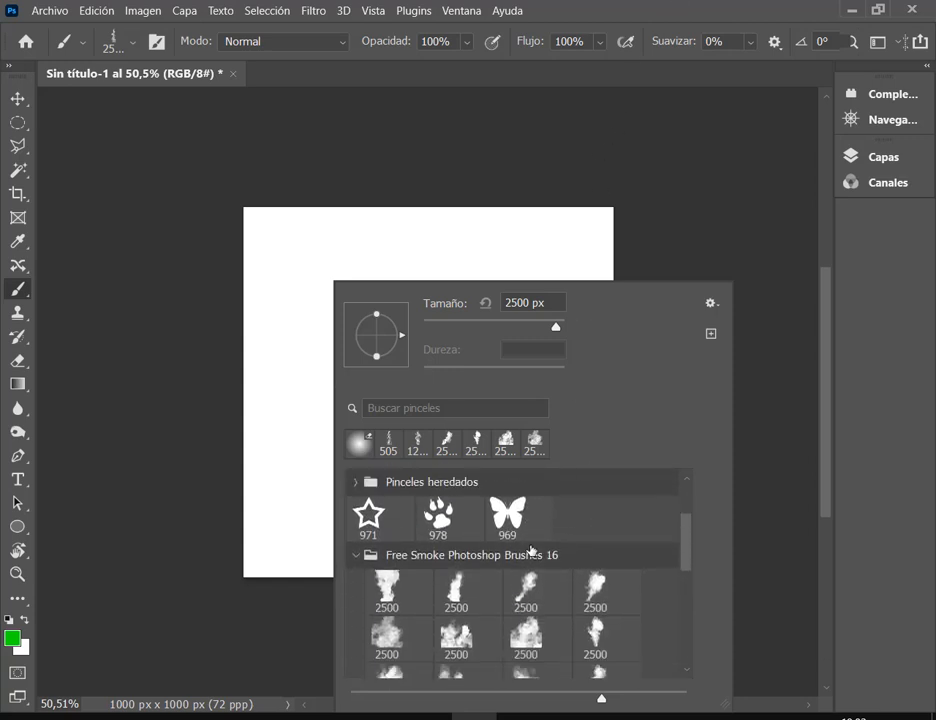
Compare the default sizes of the second Free Smoke Photoshop Brushes 16 brush, the paw-print brush and the butterfly brush.
click(459, 580)
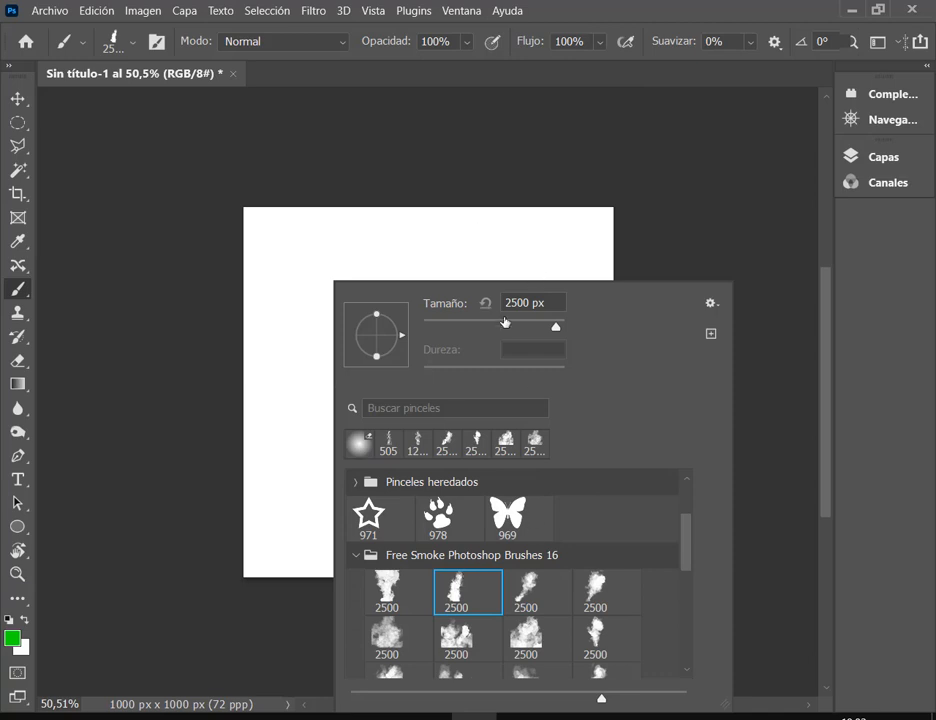
drag(538, 311, 503, 308)
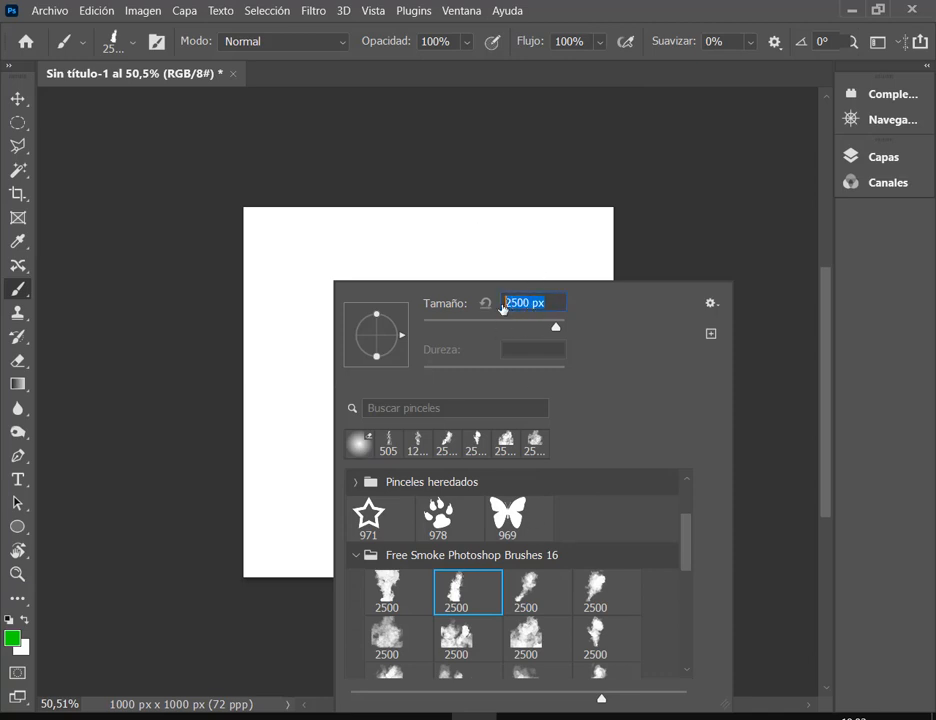
click(445, 522)
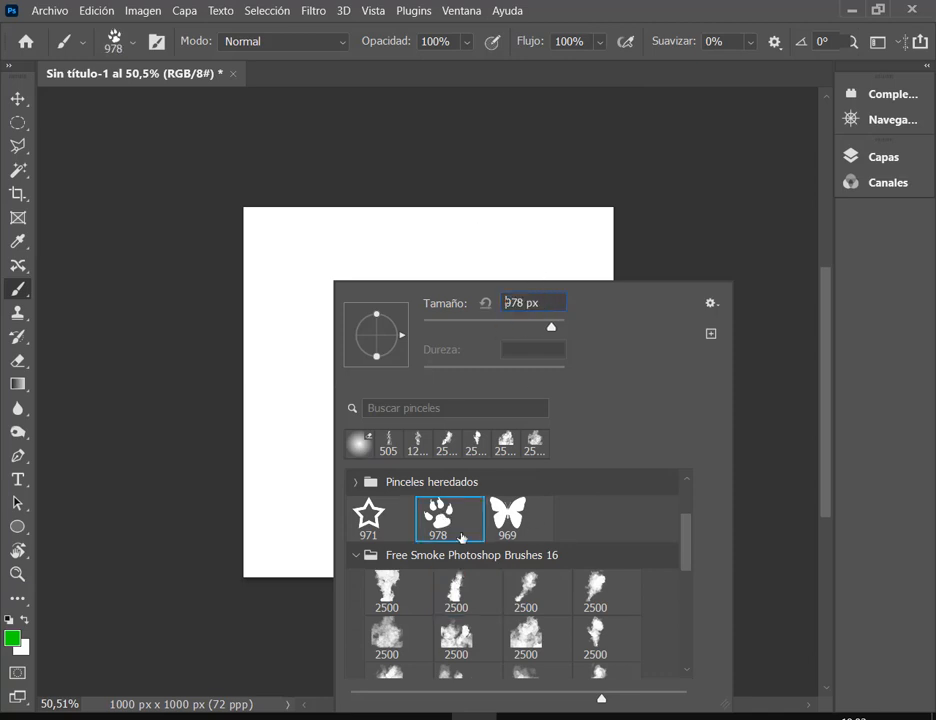
drag(550, 306, 501, 305)
click(508, 515)
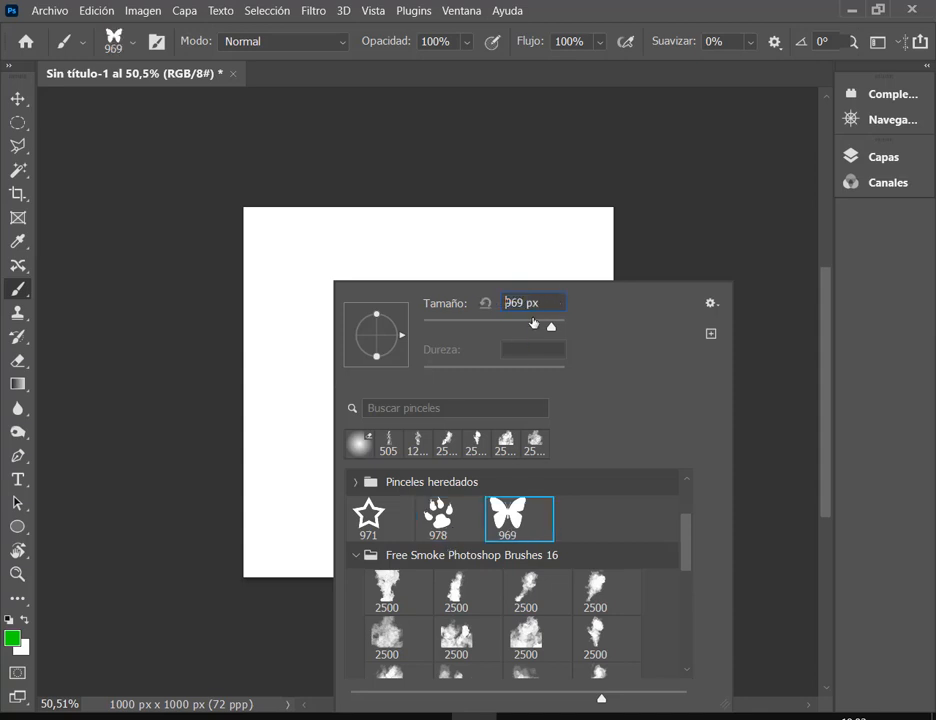
Select the custom star brush and delete it, along with the "Huellas" paw-print brush.
click(369, 515)
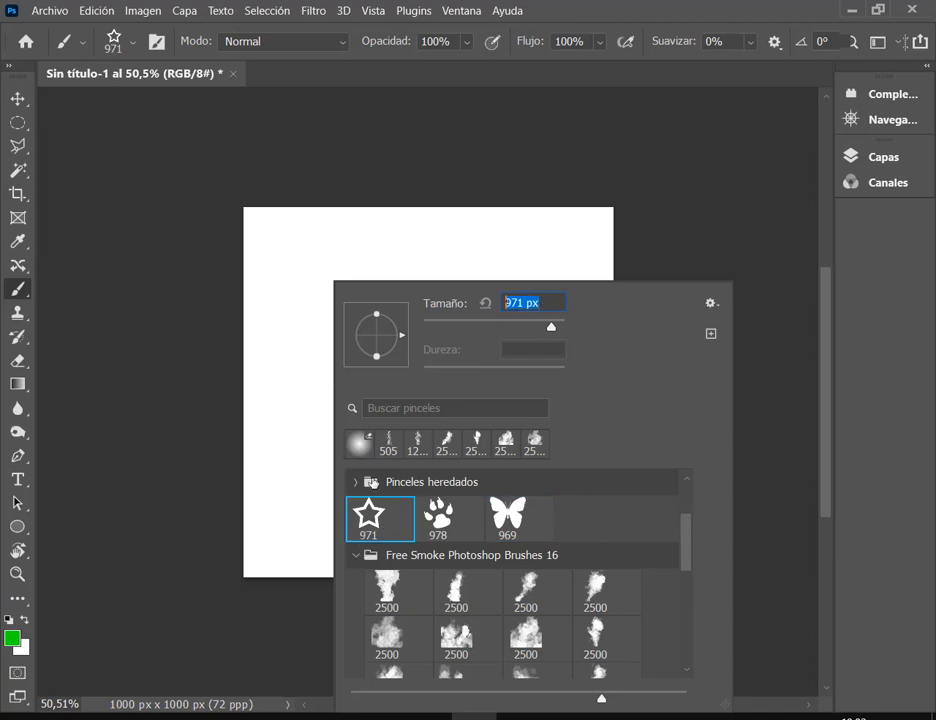
right_click(377, 513)
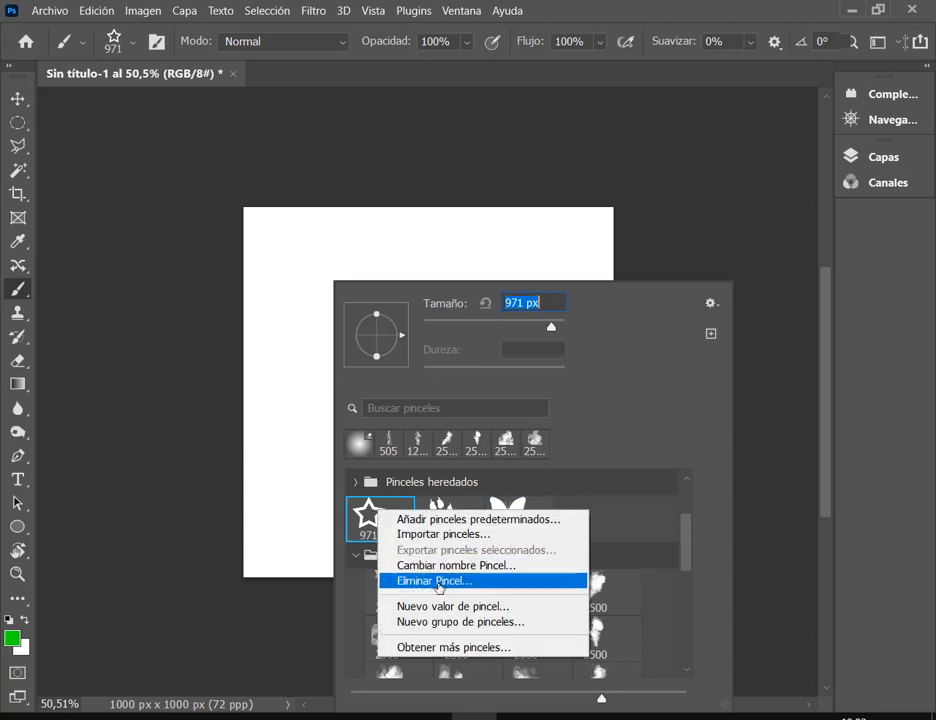
click(434, 580)
click(429, 288)
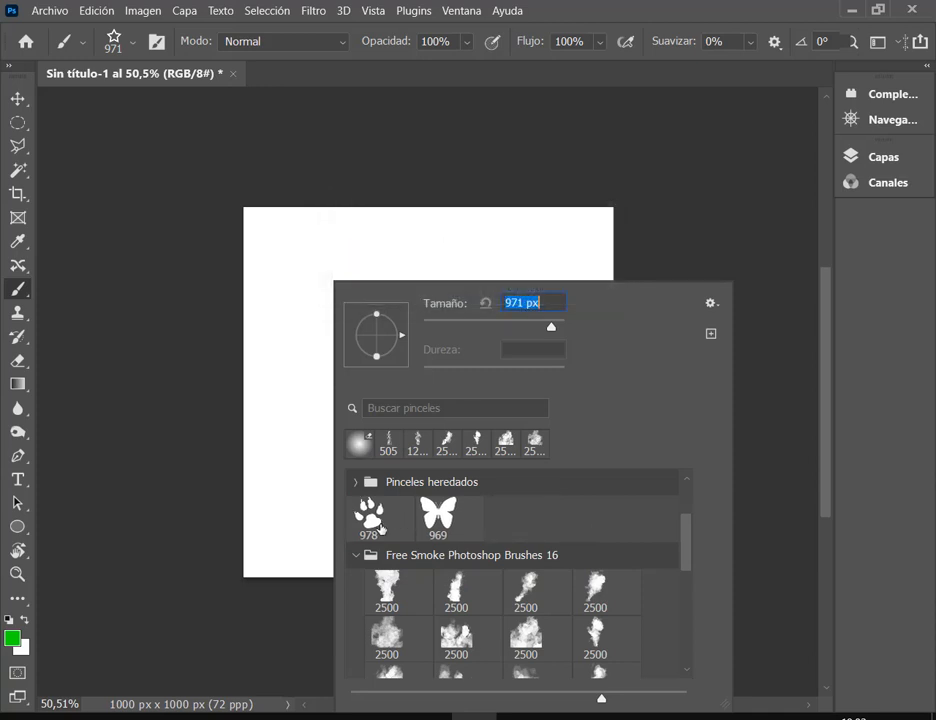
right_click(376, 526)
click(421, 598)
click(418, 288)
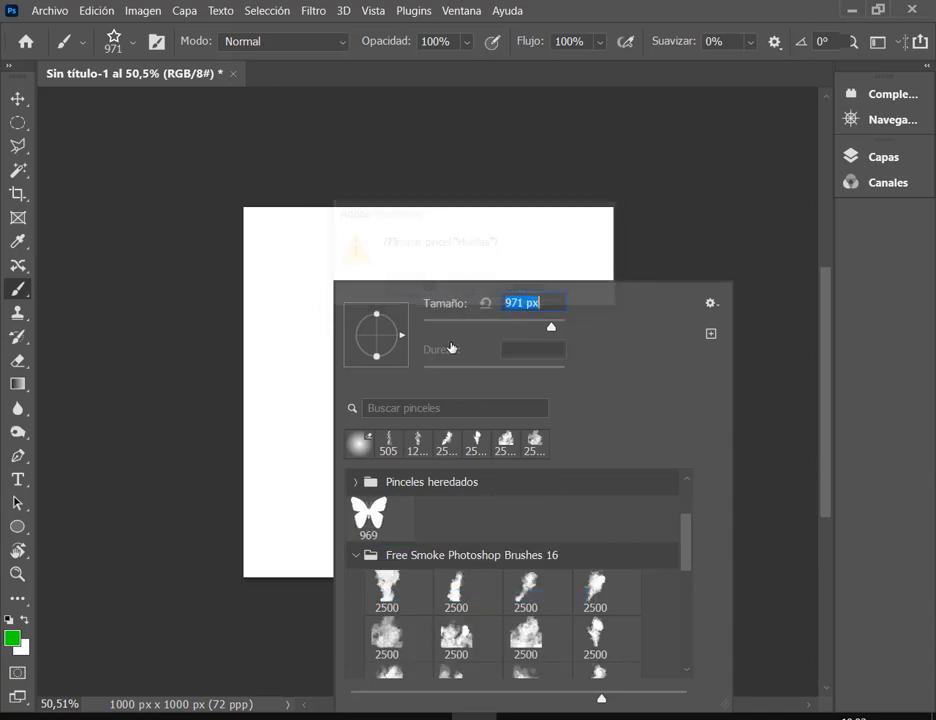
Delete the "Mariposa" butterfly brush, close the brush picker and activate the Move tool.
right_click(401, 521)
click(420, 587)
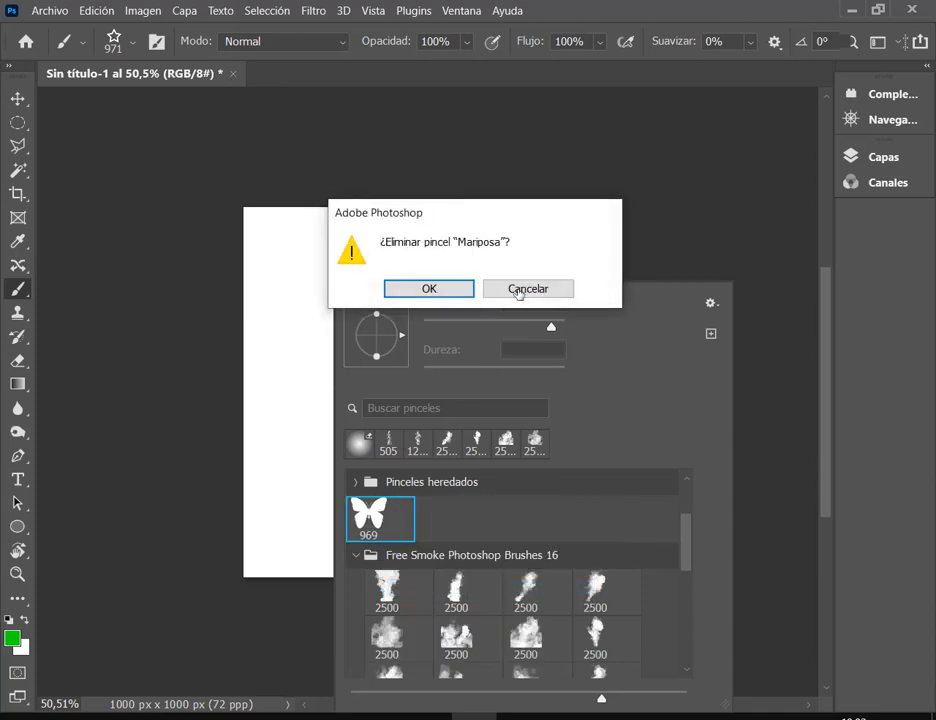
key(Return)
click(736, 5)
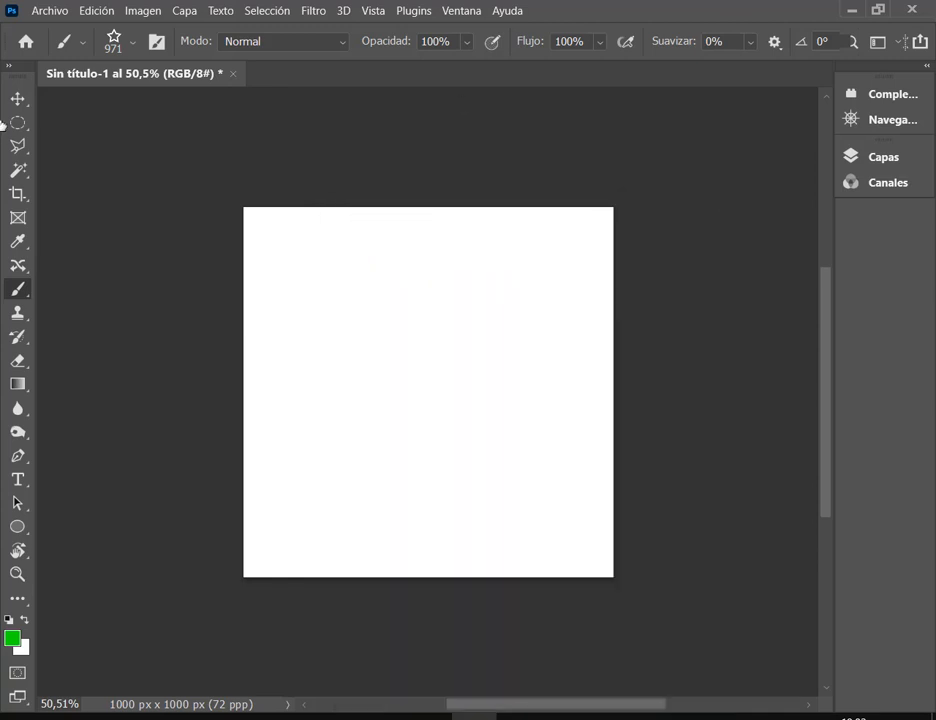
click(17, 99)
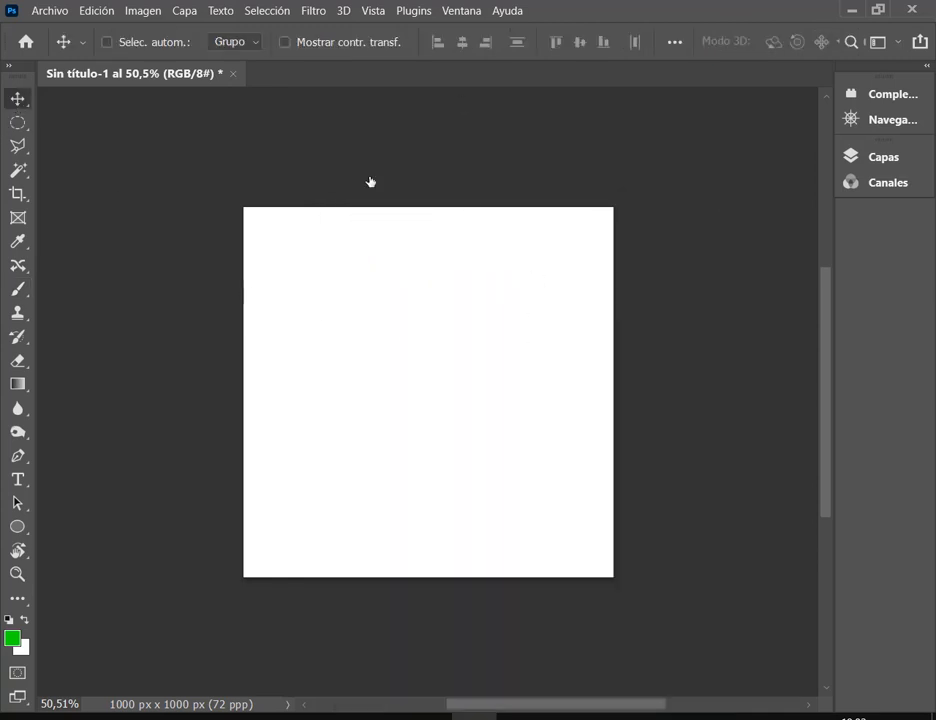
Close the untitled document without saving and create a new 2000 × 2000 px document at 72 ppi.
click(233, 78)
click(522, 296)
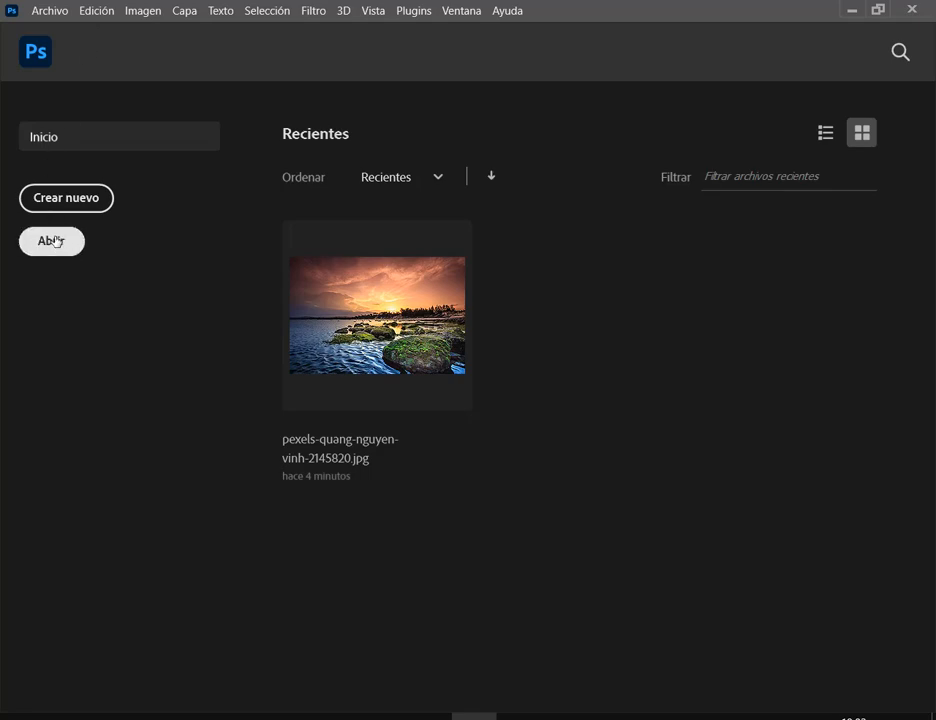
click(58, 200)
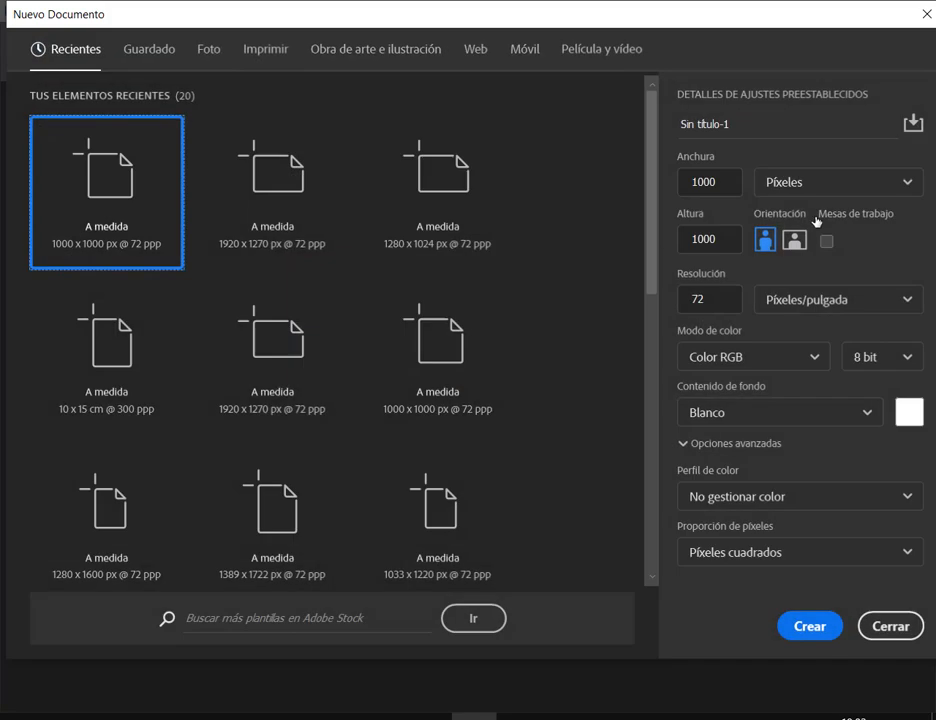
click(696, 187)
text(2)
click(694, 244)
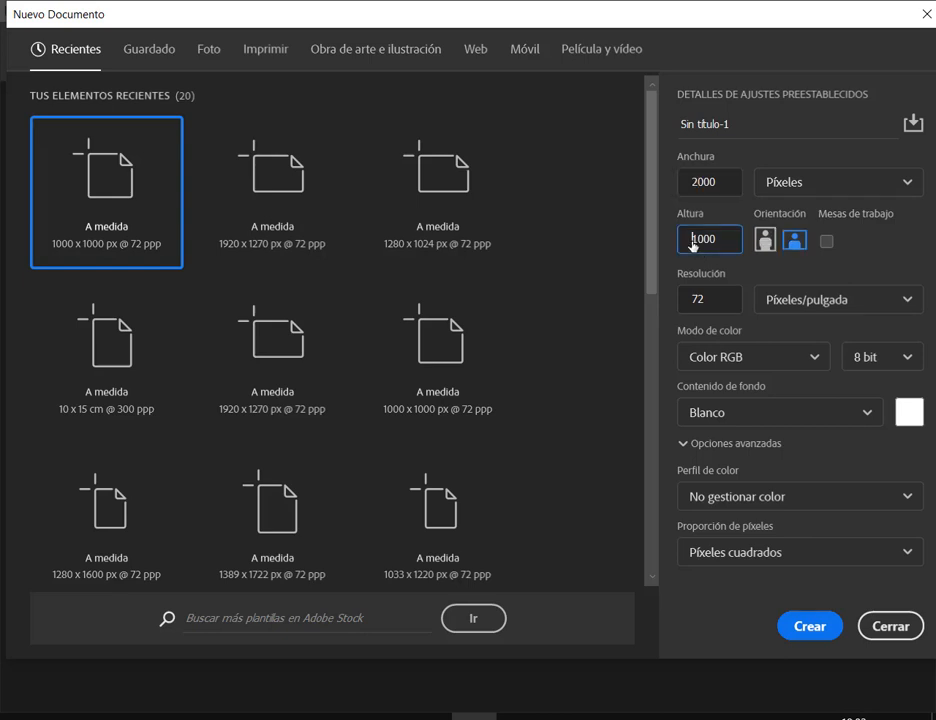
drag(693, 243, 697, 244)
text(2)
click(810, 626)
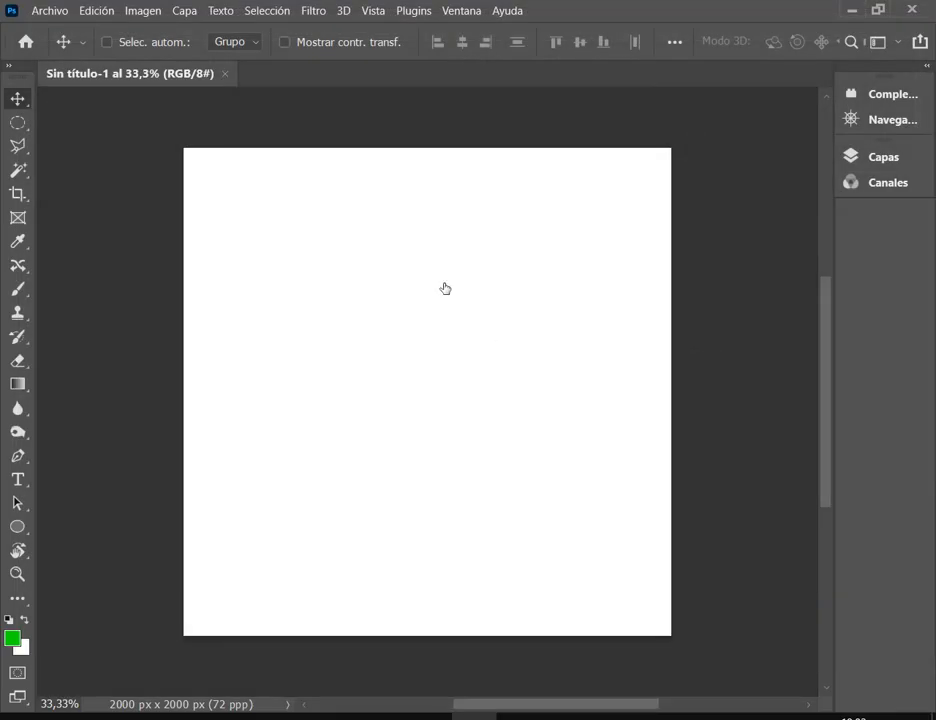
Add a new empty layer and delete the "Fondo" background layer to leave a transparent canvas.
click(925, 68)
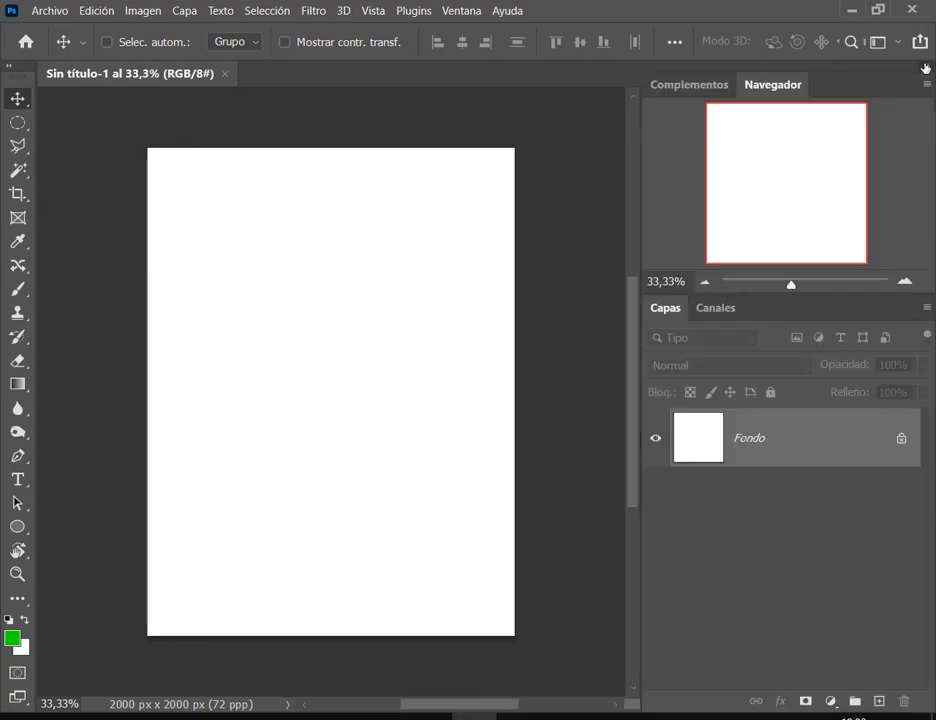
click(879, 701)
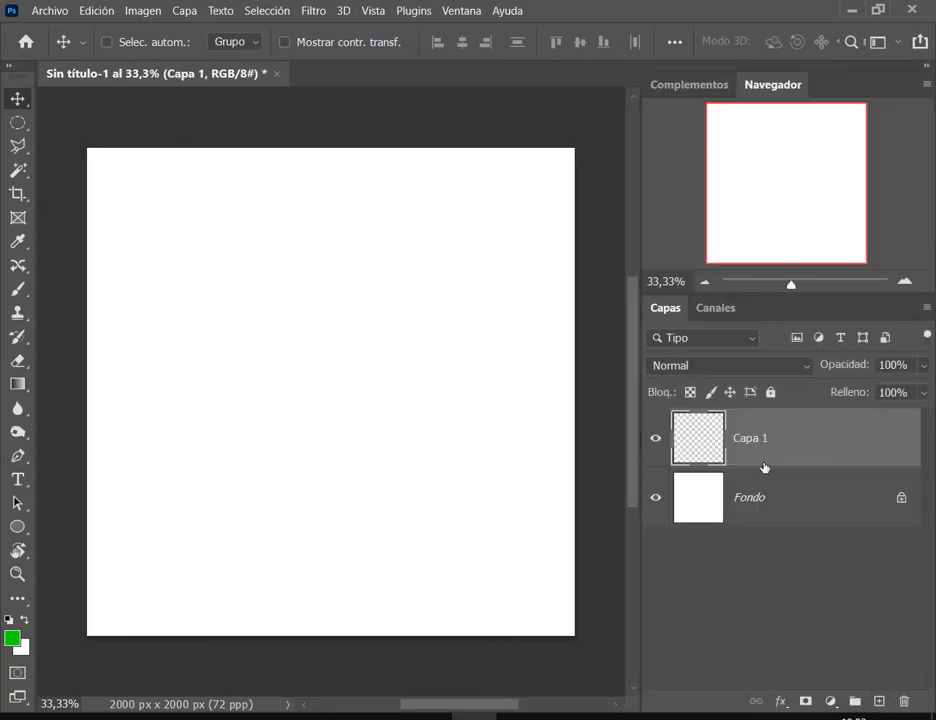
drag(797, 509, 903, 701)
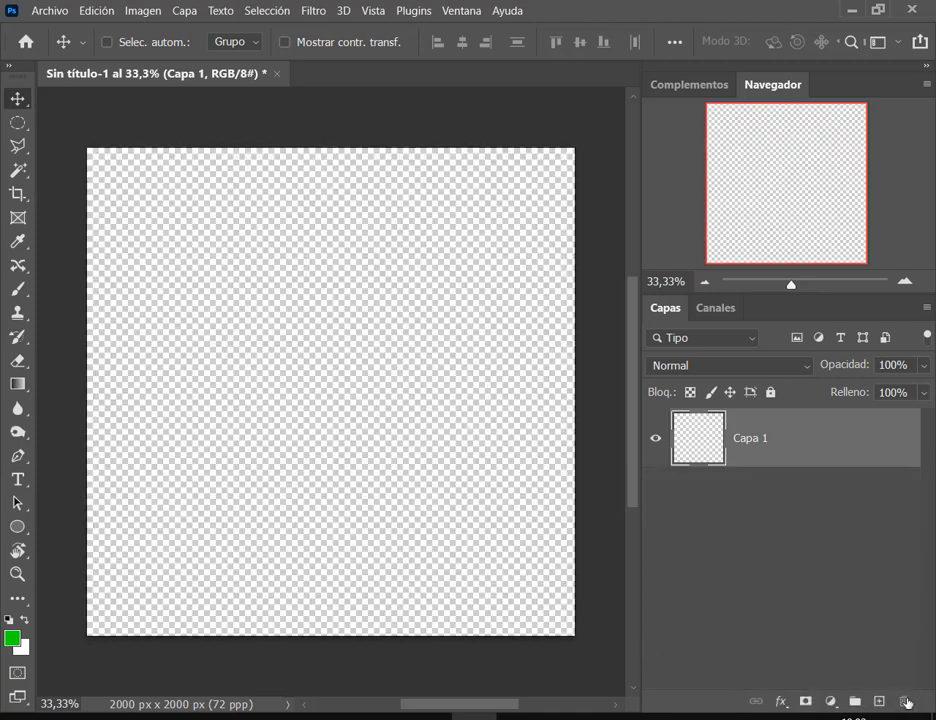
click(927, 66)
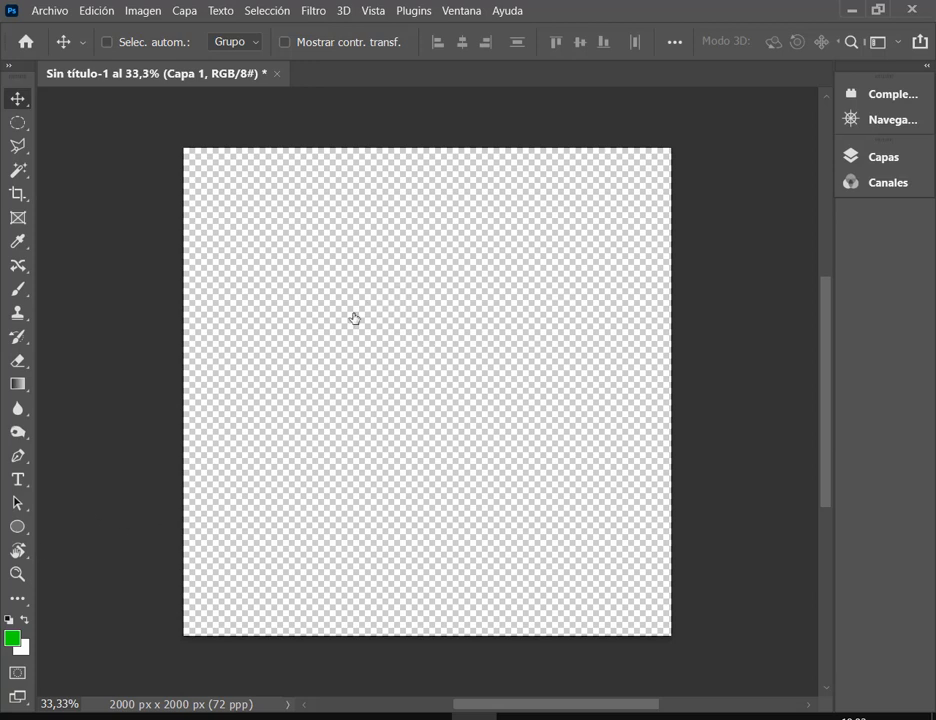
Activate the Custom Shape tool and check the shape groups available in its shape picker.
click(18, 529)
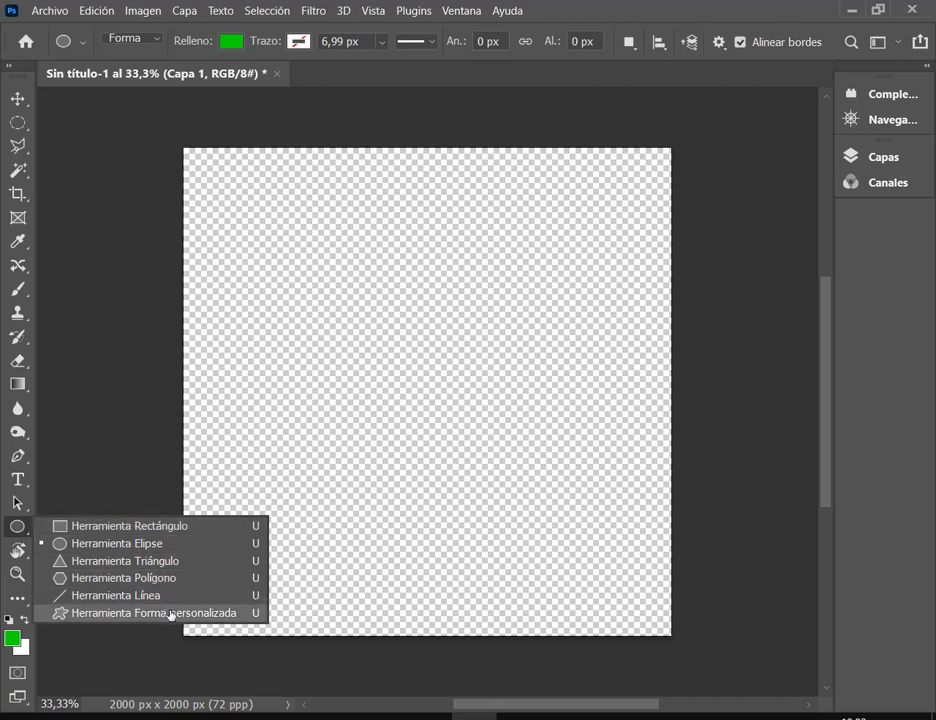
click(132, 613)
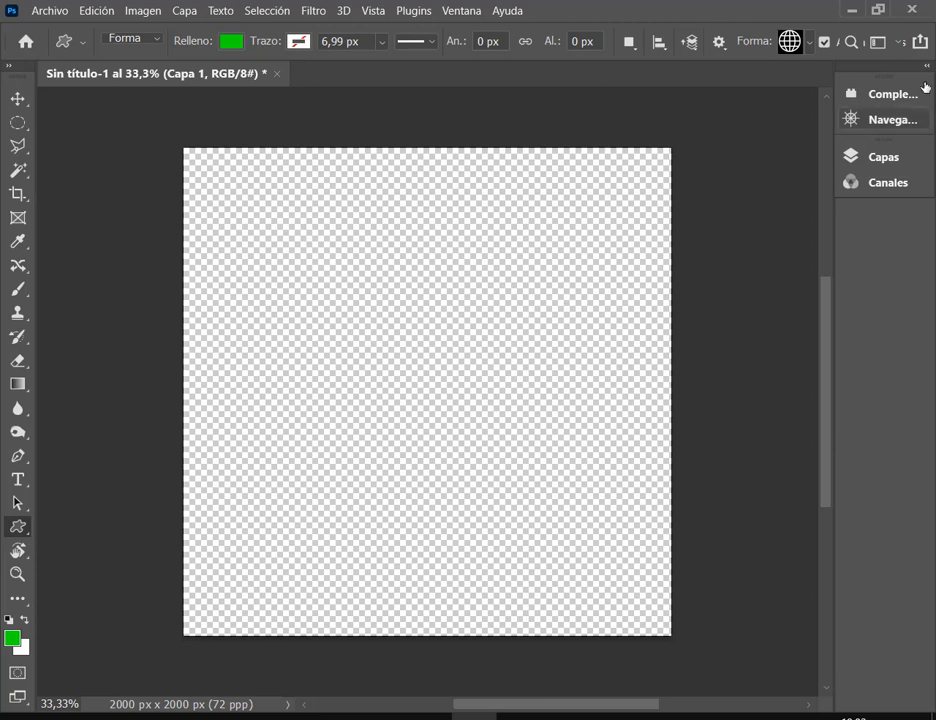
click(810, 42)
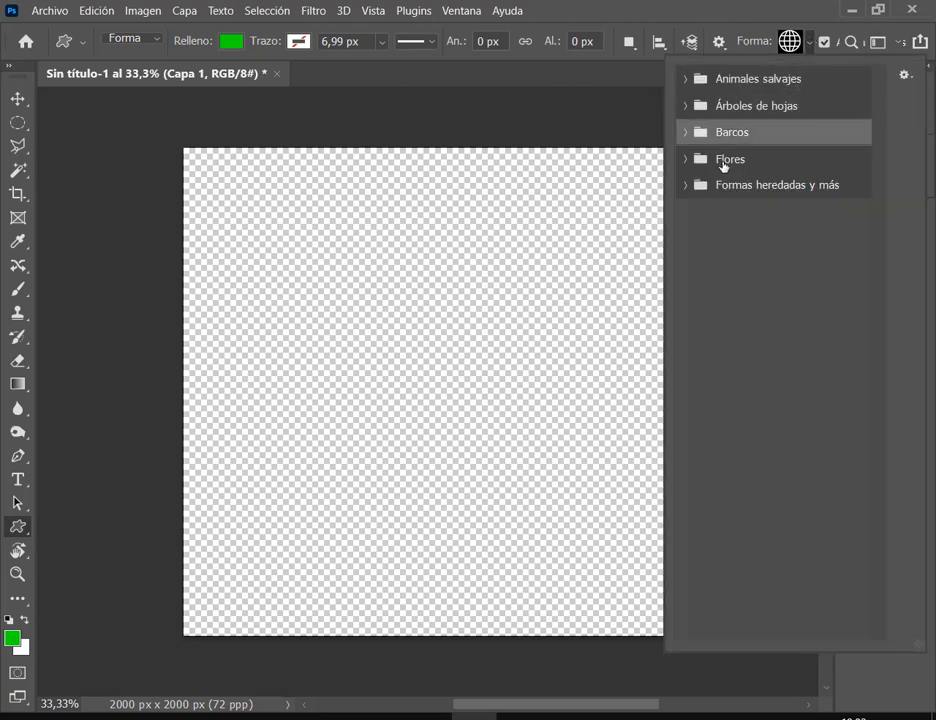
click(505, 23)
Examine the Shapes panel's groups and its "Formas heredadas y más" loading option, and review the same groups in the shape picker.
click(470, 11)
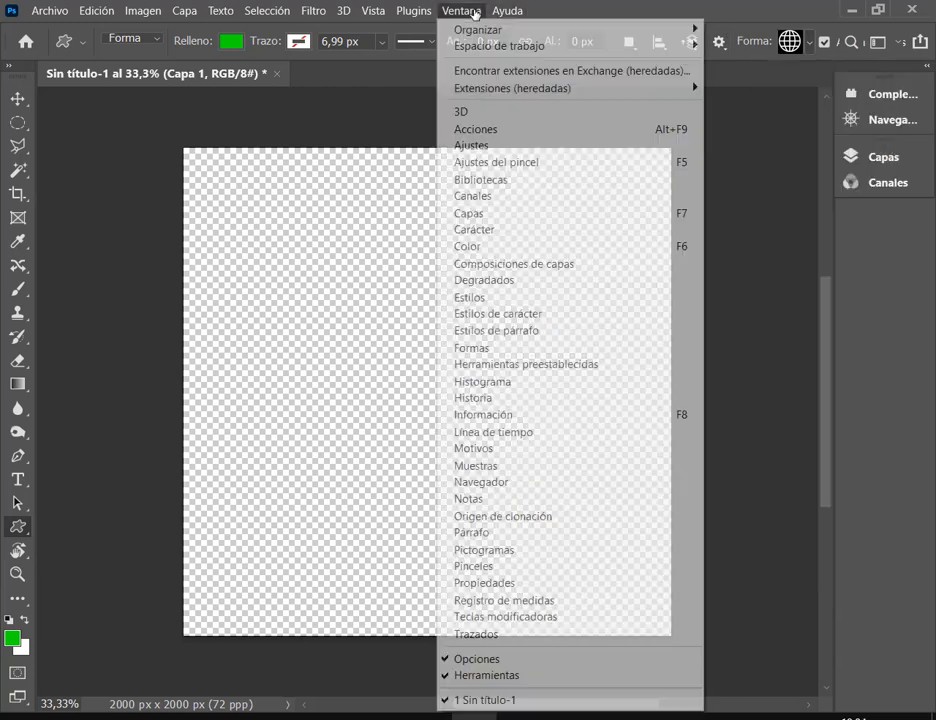
click(470, 347)
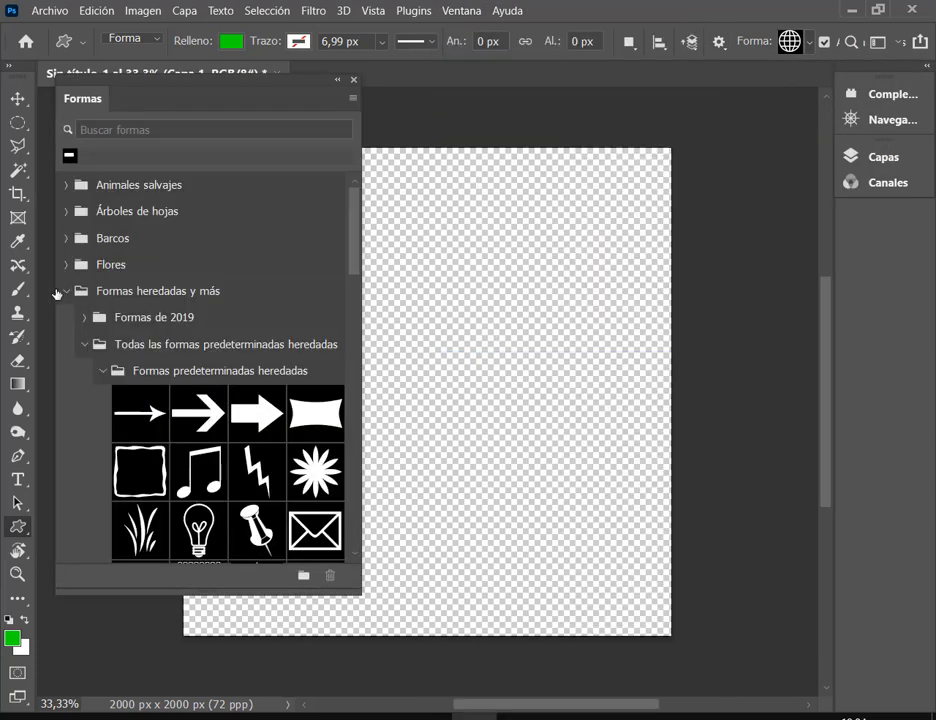
click(66, 293)
click(353, 98)
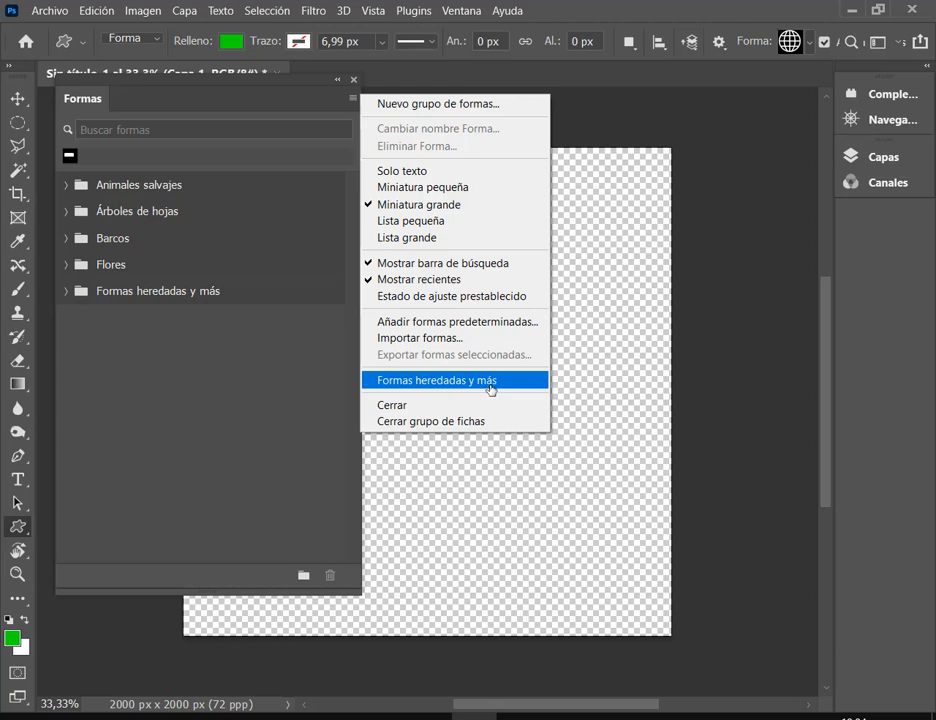
click(353, 84)
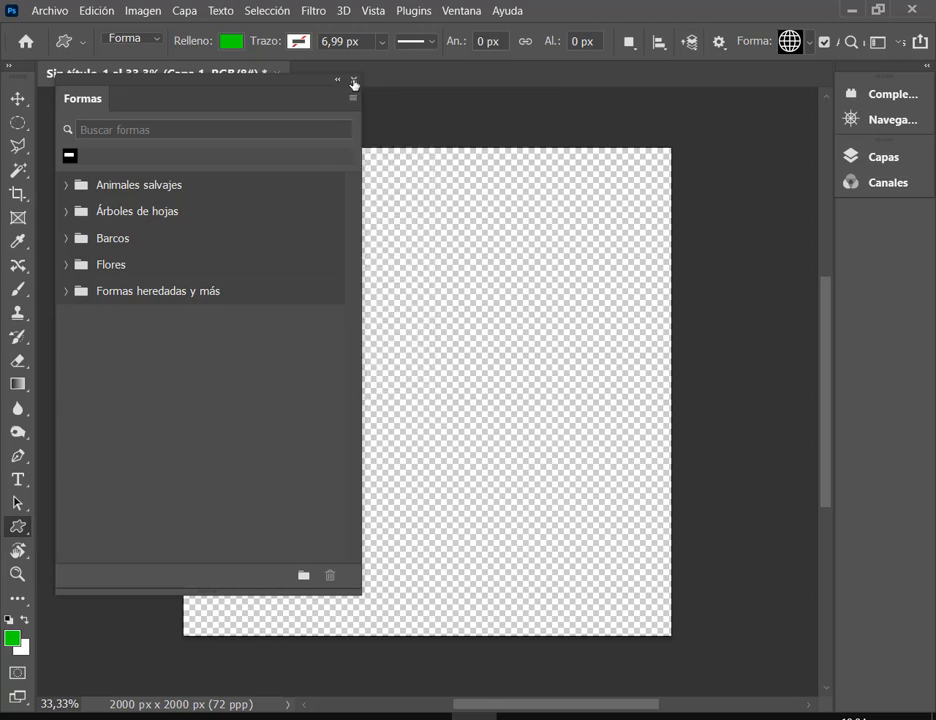
click(353, 79)
click(810, 42)
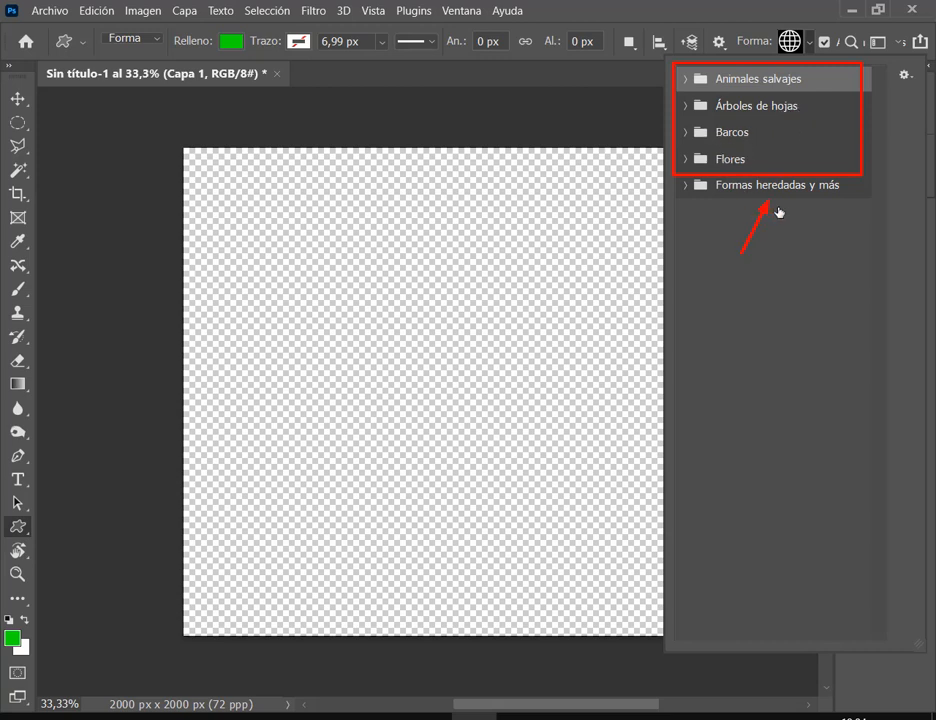
key(Escape)
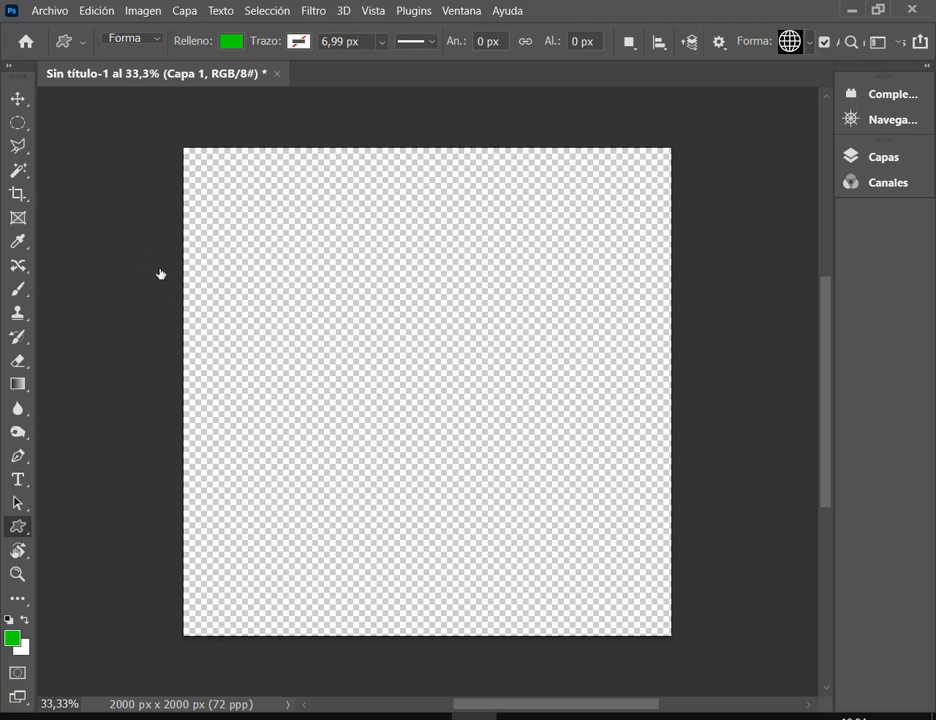
Reset the foreground and background colours to default and choose the four-leaf clover shape from Formas heredadas y más > Formas de 2019 > Hojas.
click(9, 620)
click(810, 41)
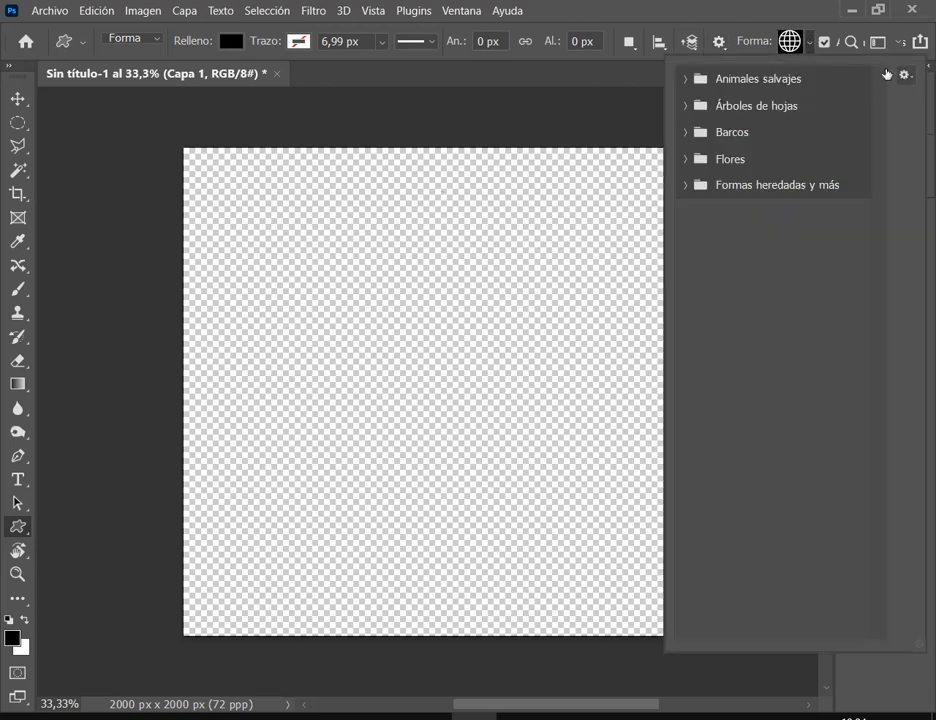
click(687, 186)
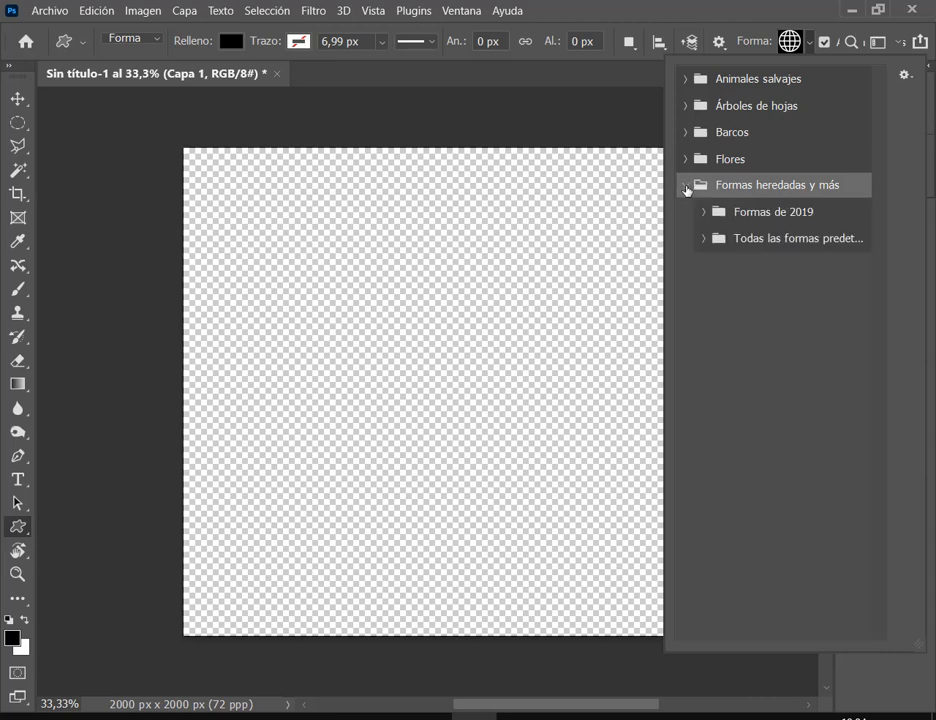
click(704, 211)
click(751, 242)
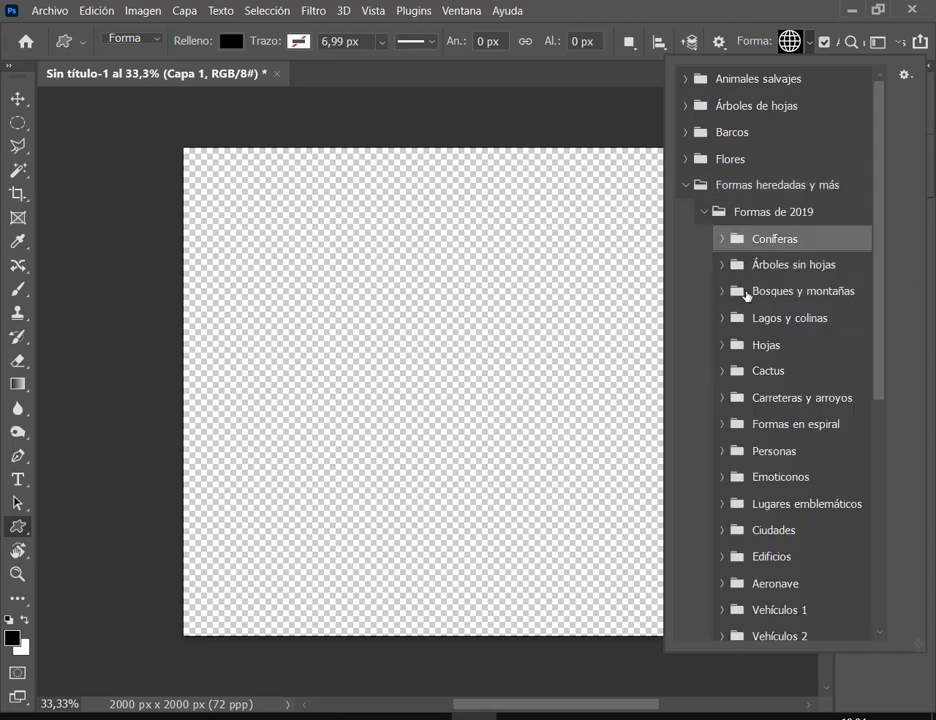
click(731, 347)
click(803, 401)
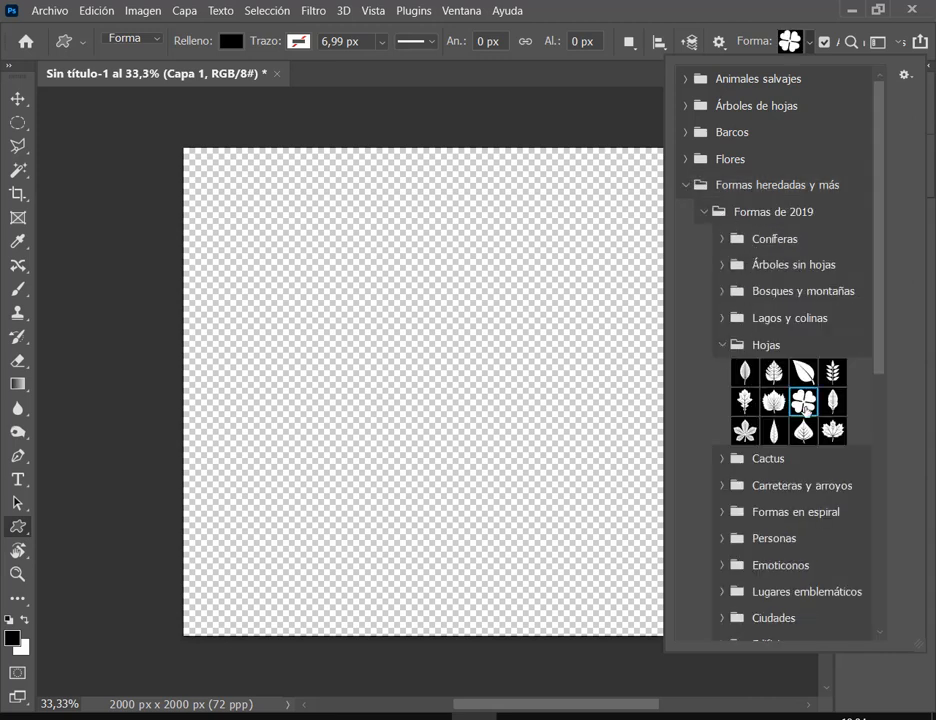
click(608, 15)
Open the Shapes panel again to review where "Formas heredadas y más" is loaded, and close it without loading anything.
click(462, 10)
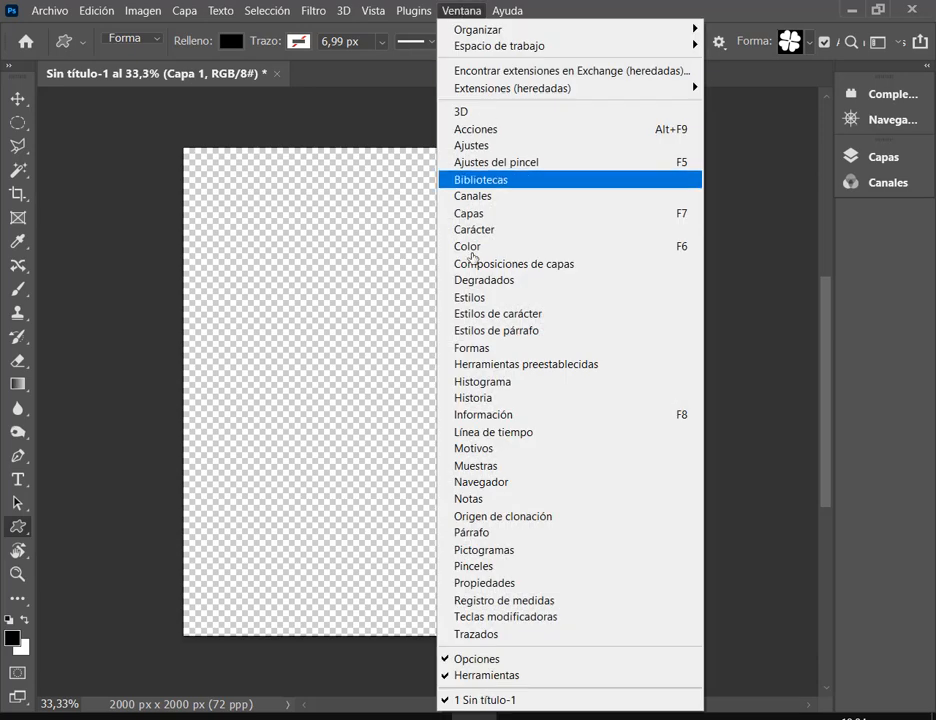
click(474, 349)
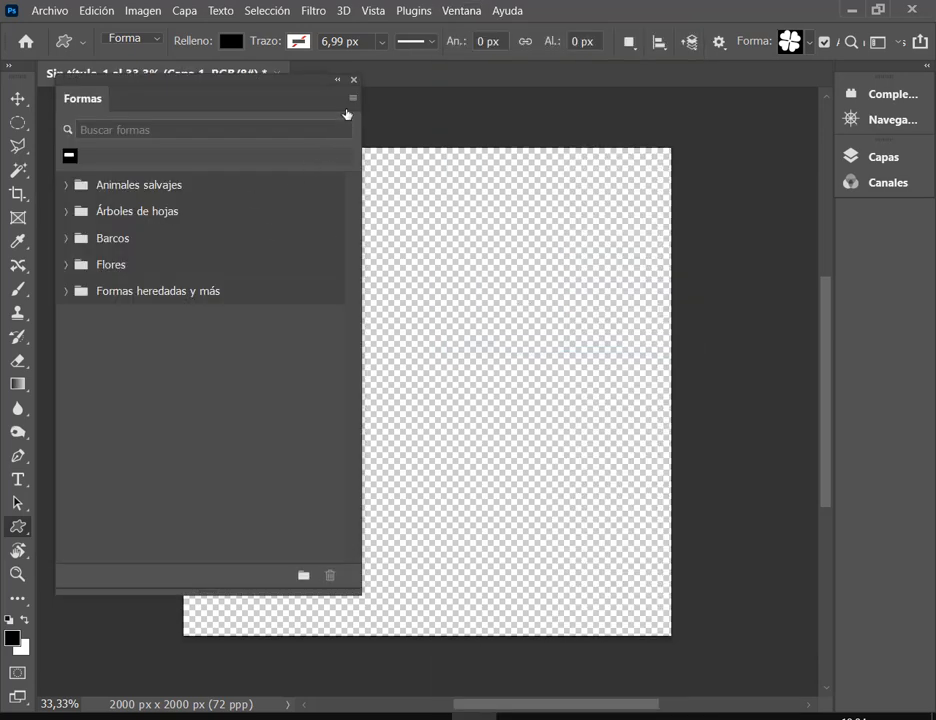
click(351, 99)
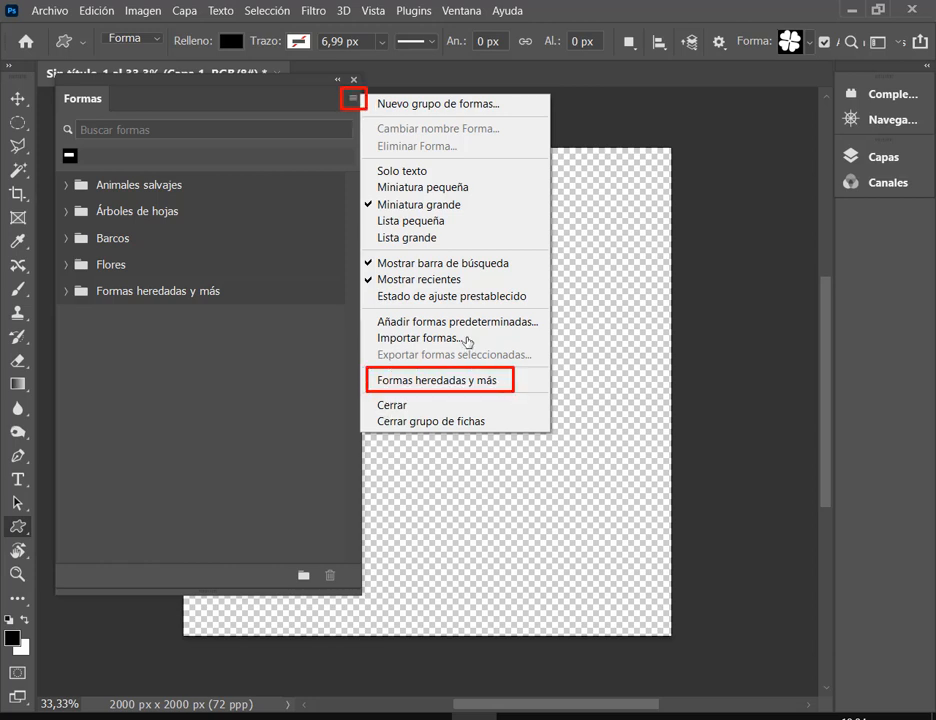
click(336, 349)
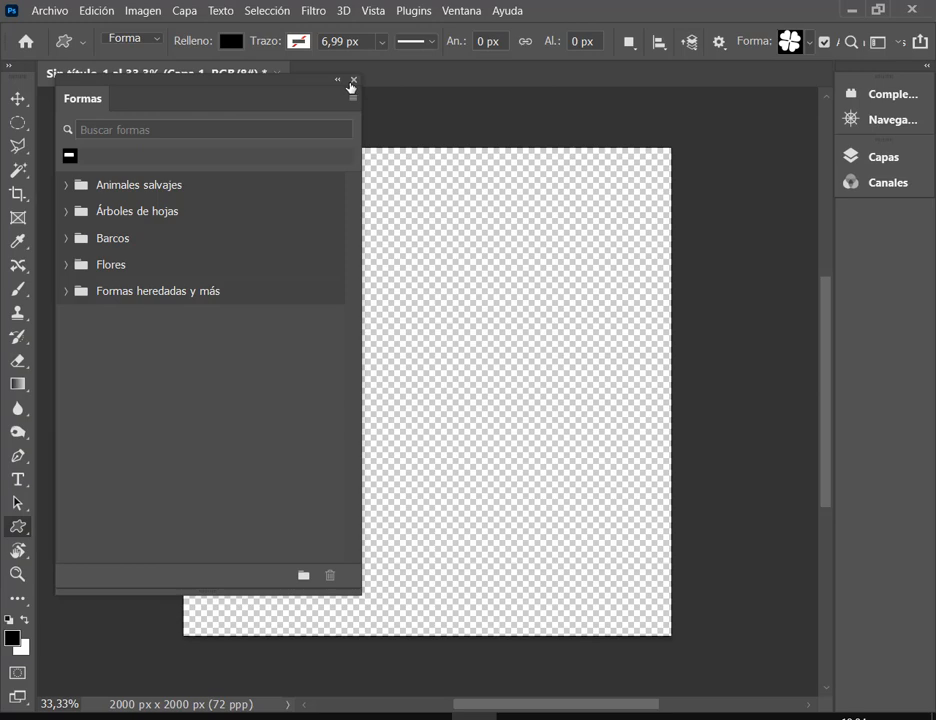
click(352, 80)
Browse the Formas de 2019 groups in the shape picker, examining the "Dinosaurios" and "Ajedrez y damas" shapes.
click(808, 42)
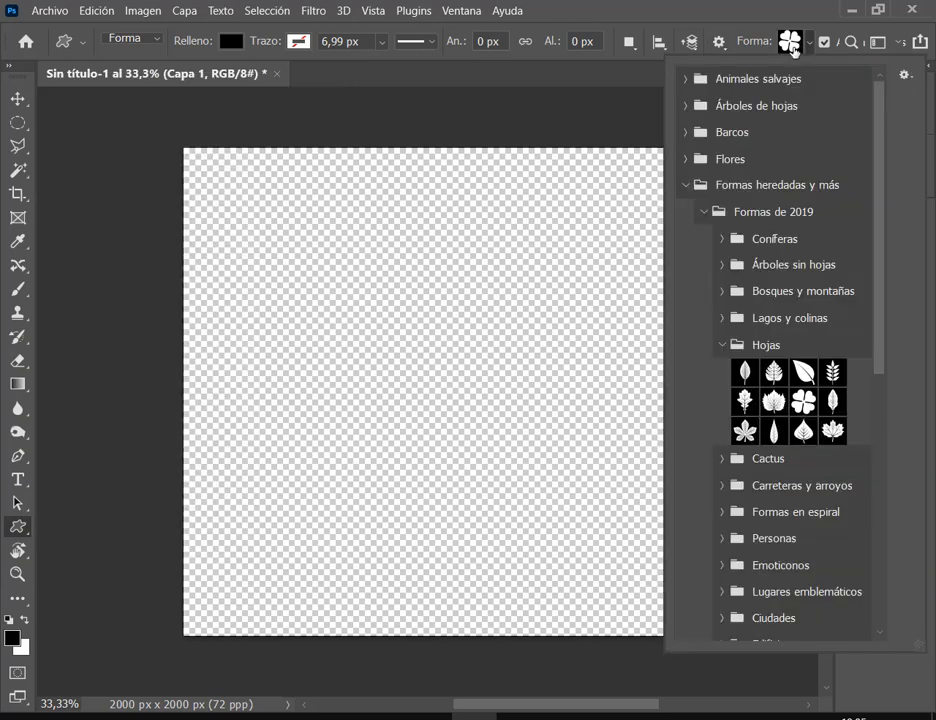
click(711, 212)
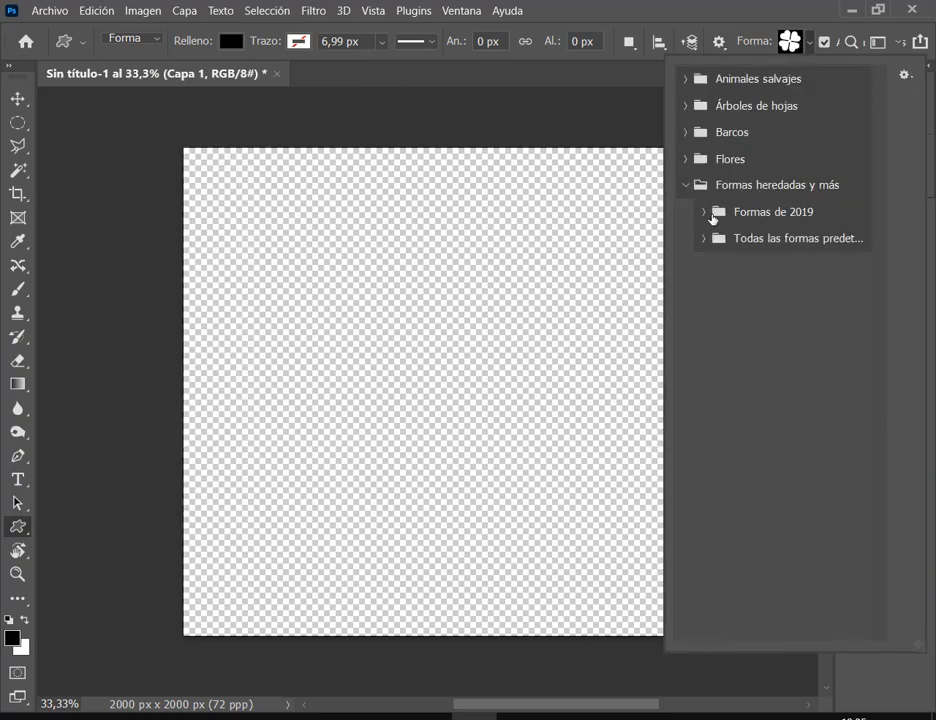
click(711, 214)
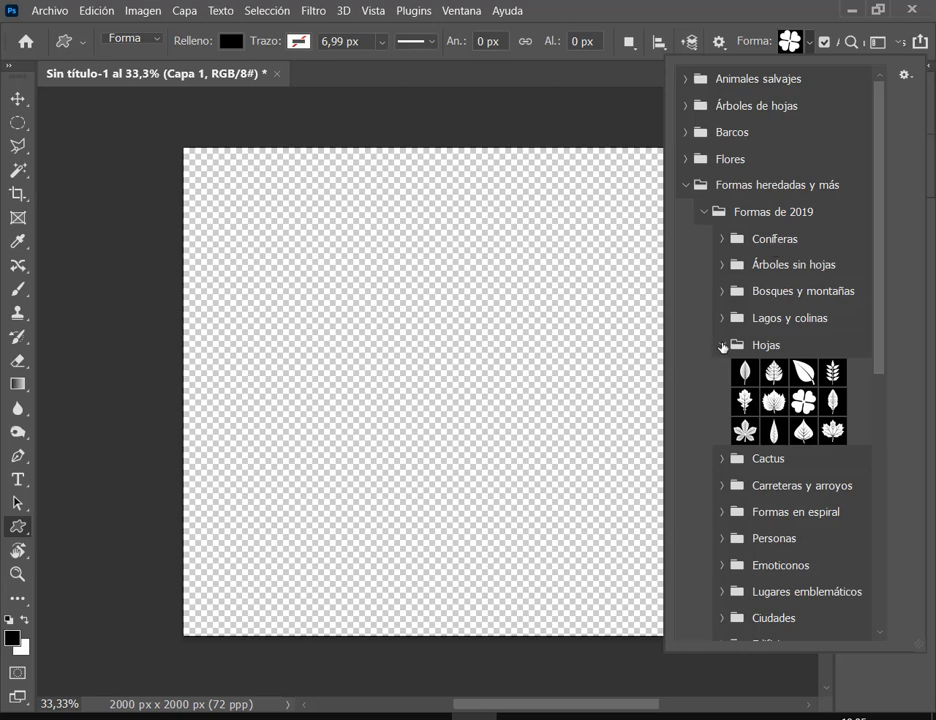
click(723, 345)
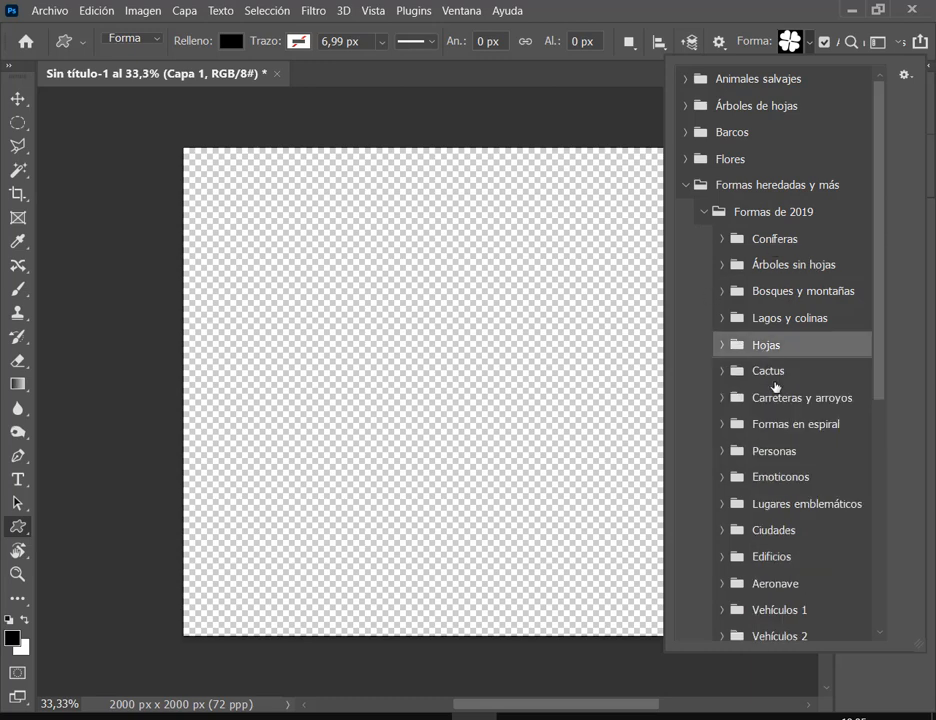
drag(882, 334, 873, 580)
click(723, 415)
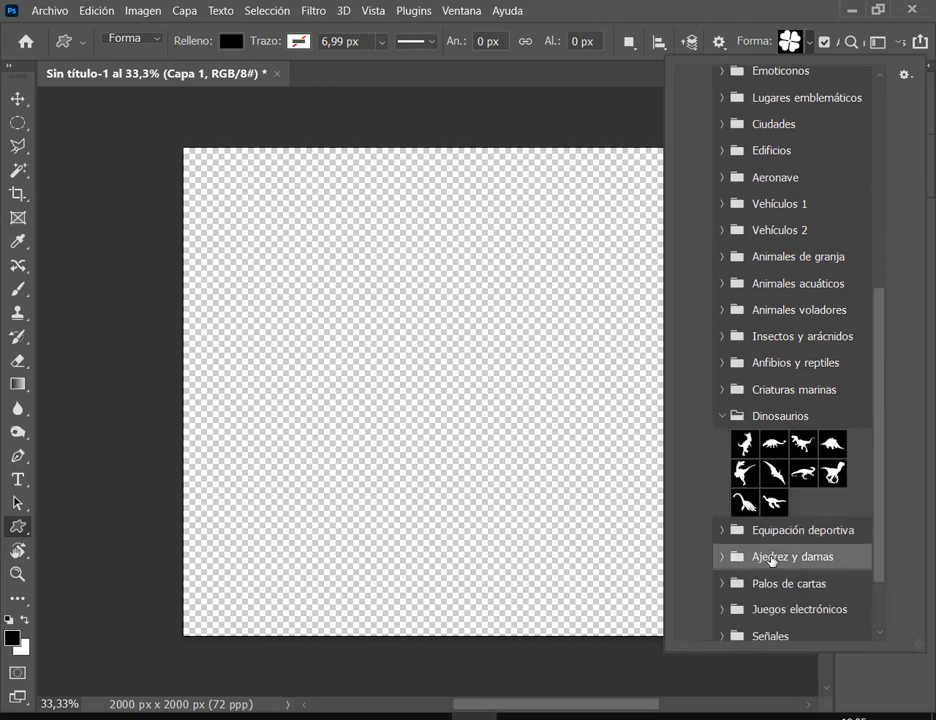
click(723, 556)
scroll(800, 555, down, 5)
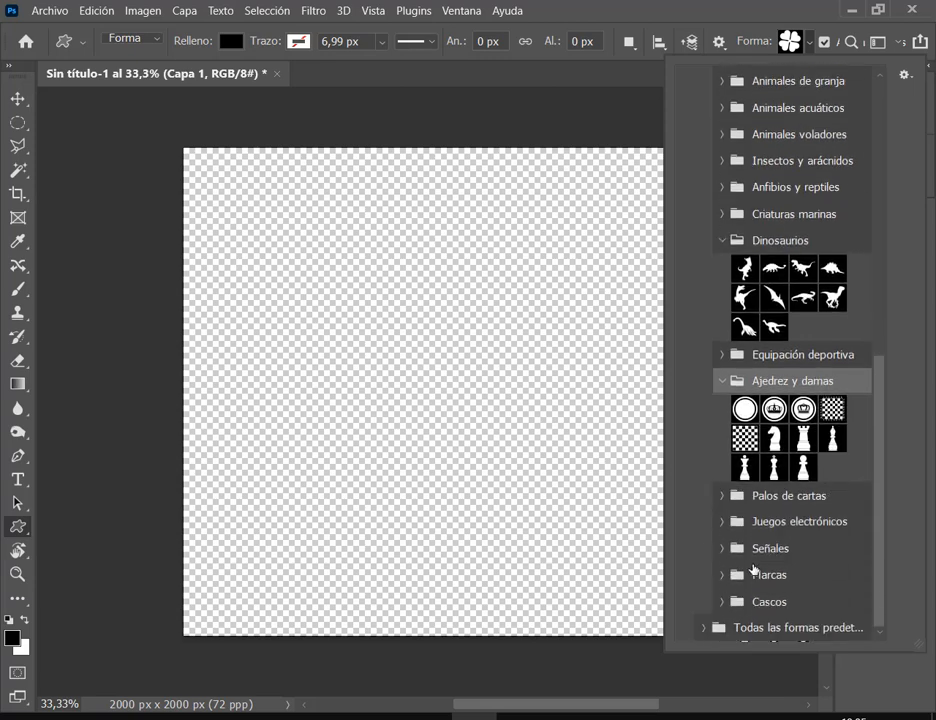
Expand the Cascos, Marcas, Señales and Juegos electrónicos groups and choose the pixel-style alien shape in Juegos electrónicos.
click(723, 601)
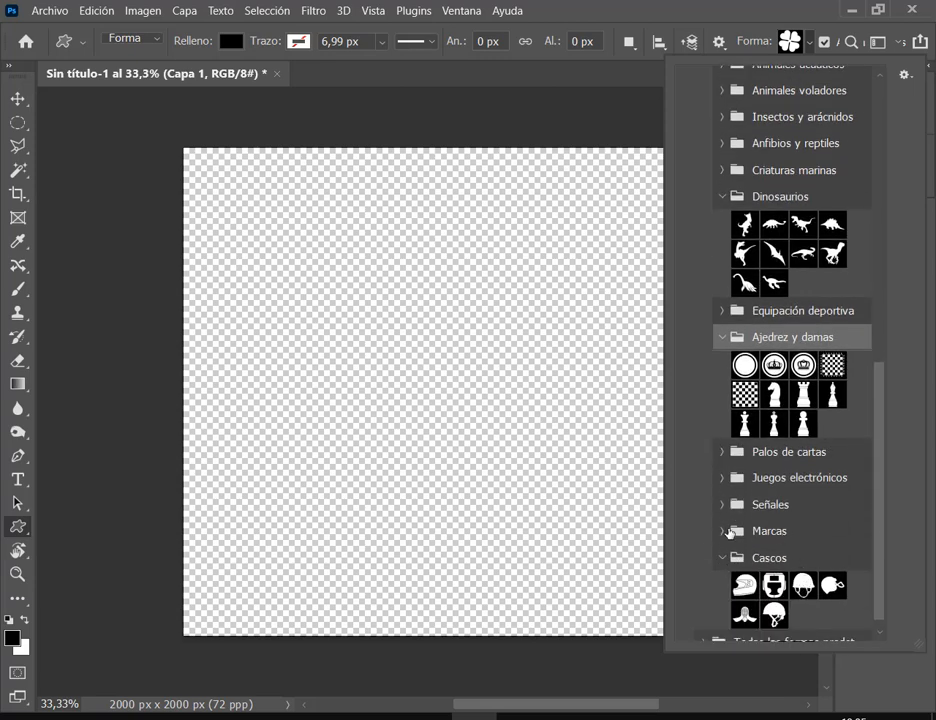
click(722, 531)
click(723, 505)
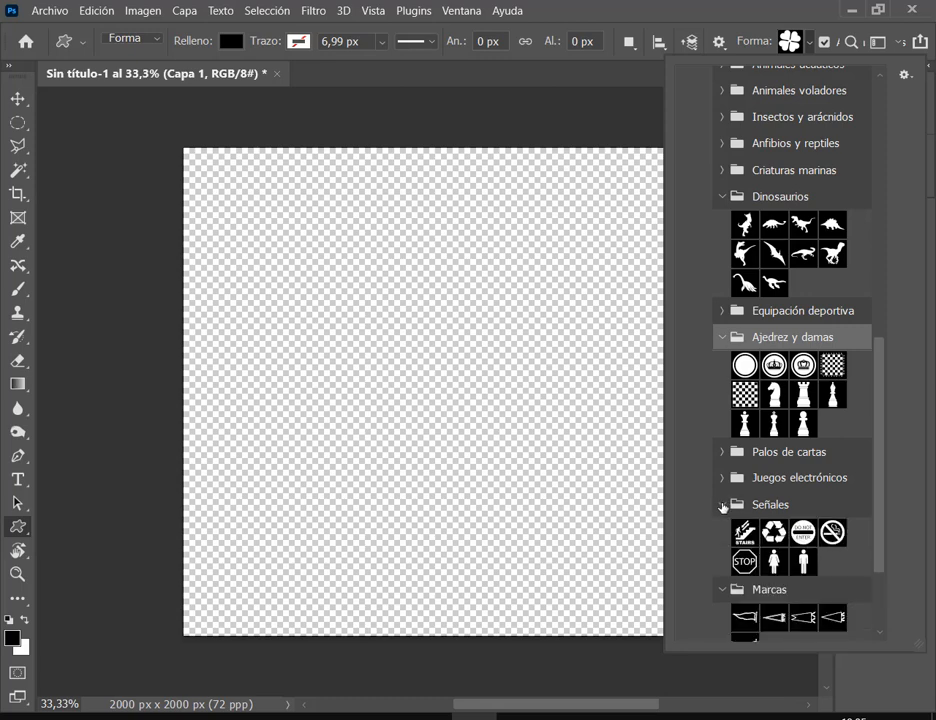
scroll(867, 493, down, 2)
click(722, 390)
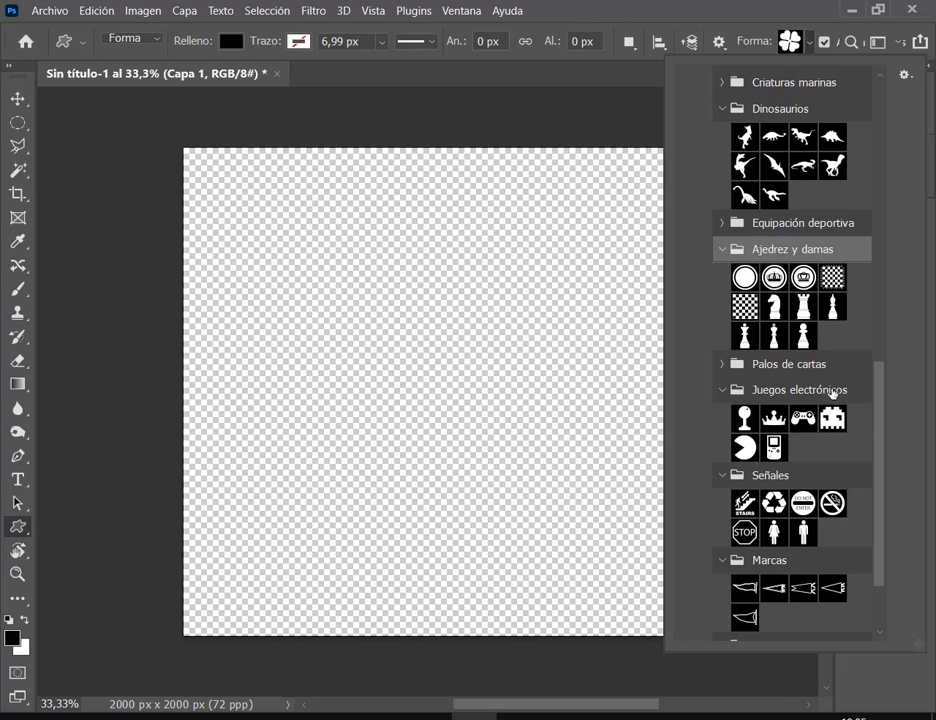
click(834, 420)
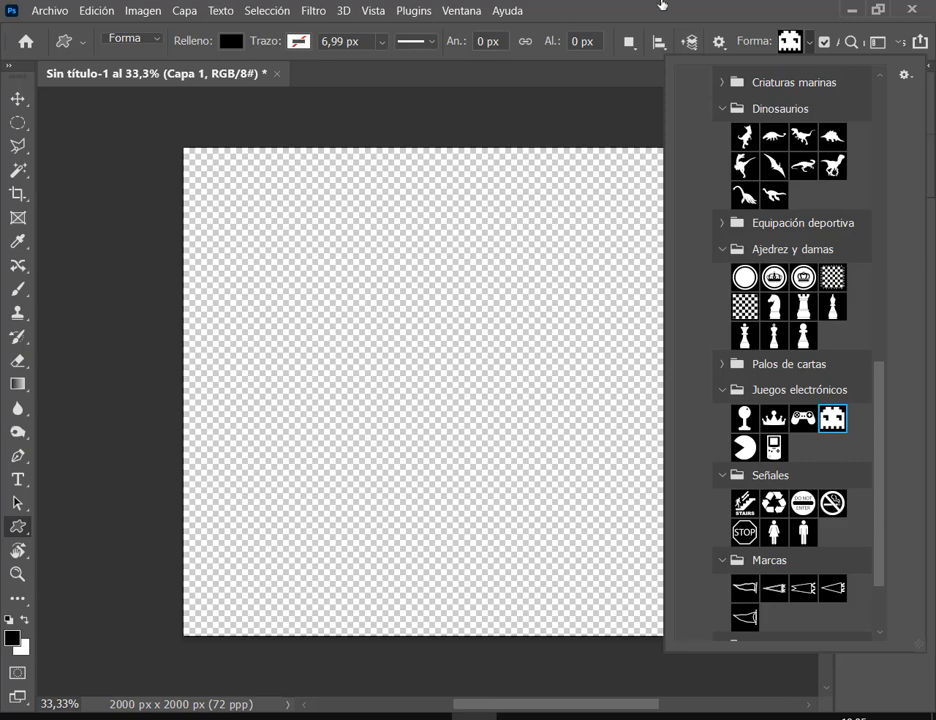
Draw the pixel-style alien shape in black, about 1564 × 1411 px, and centre it roughly on the canvas.
click(660, 6)
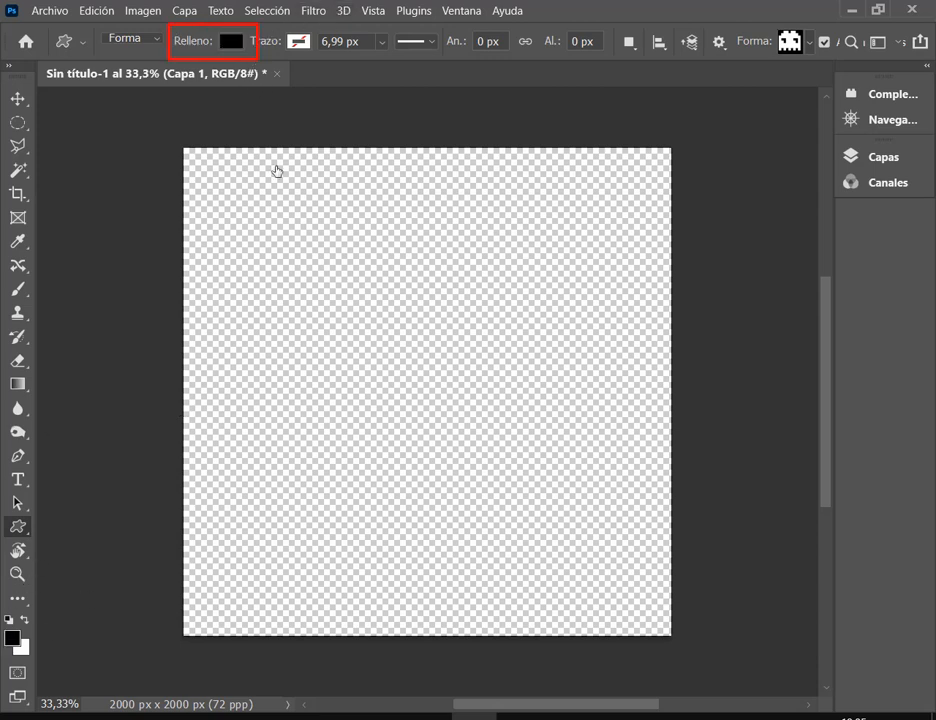
drag(252, 217, 631, 628)
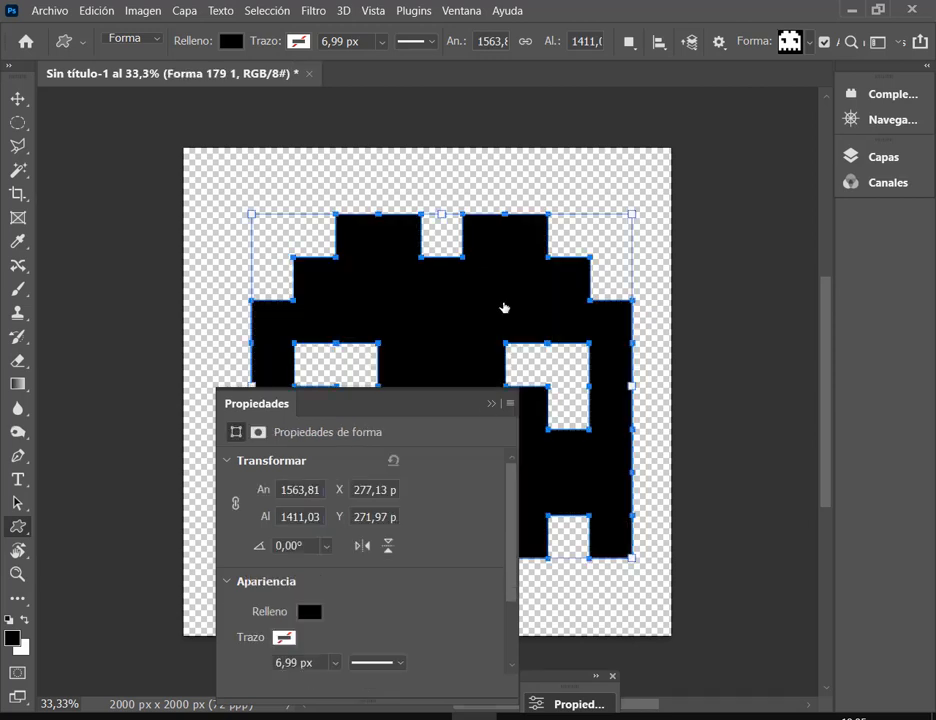
click(16, 96)
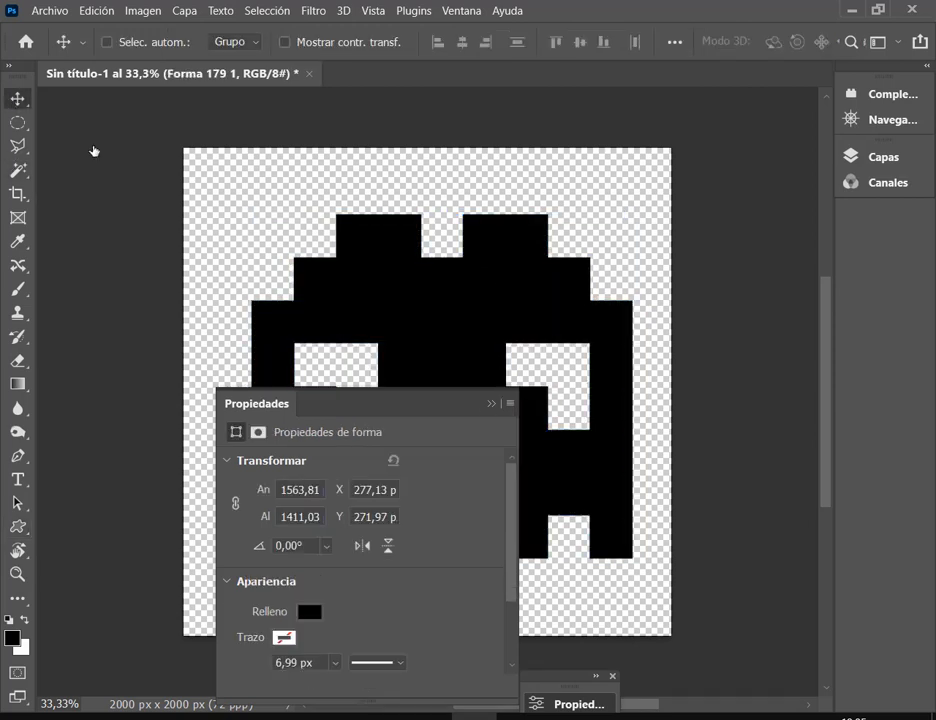
click(489, 404)
drag(457, 345, 440, 329)
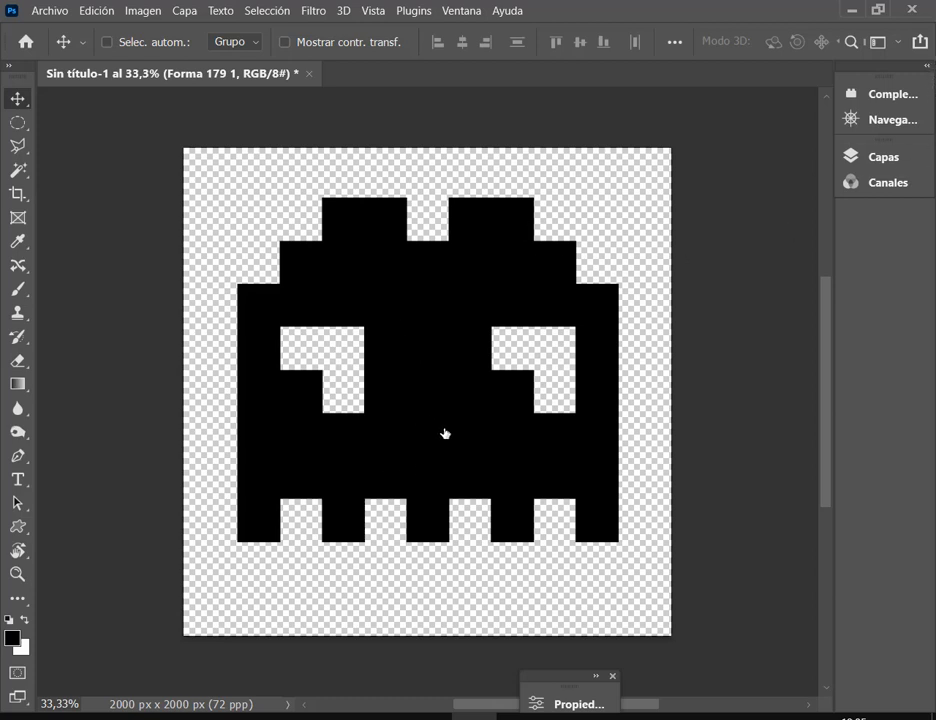
Define a brush preset from the black shape and name it fantasma.
click(108, 12)
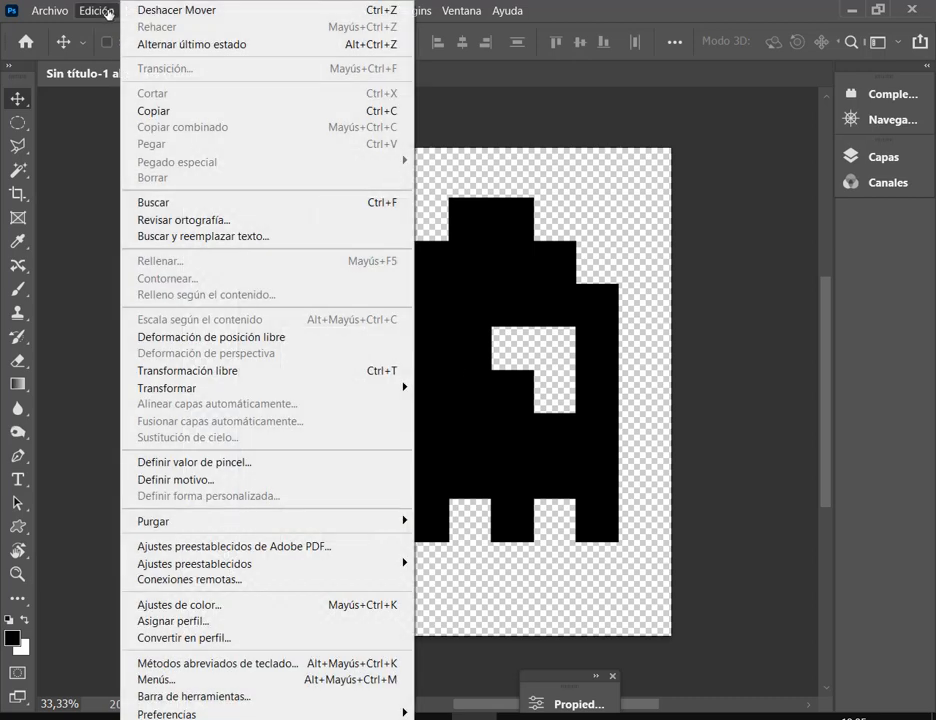
click(243, 466)
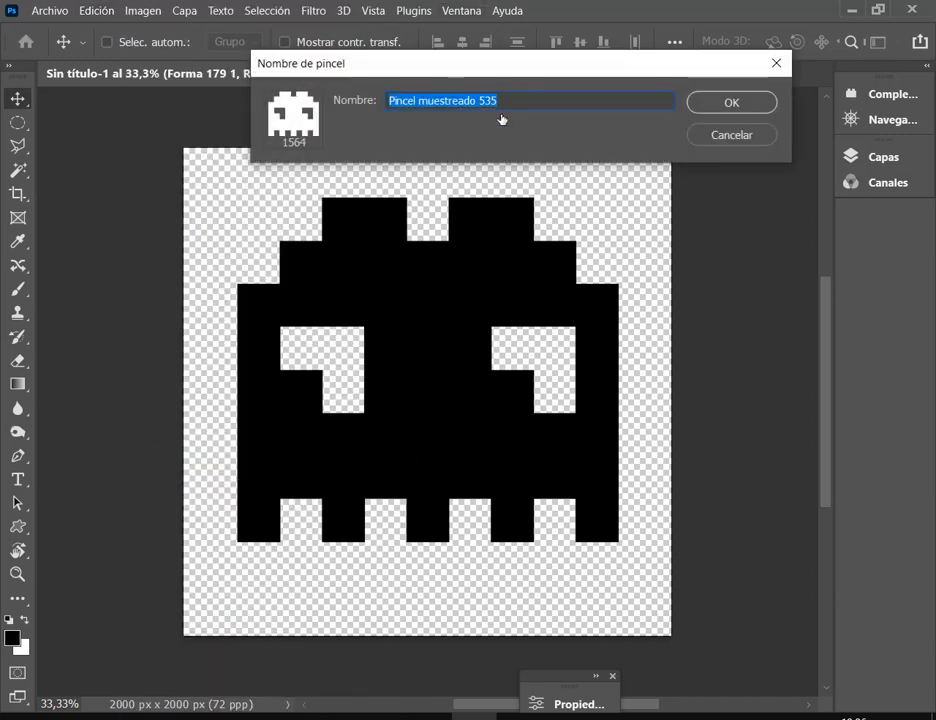
text(f)
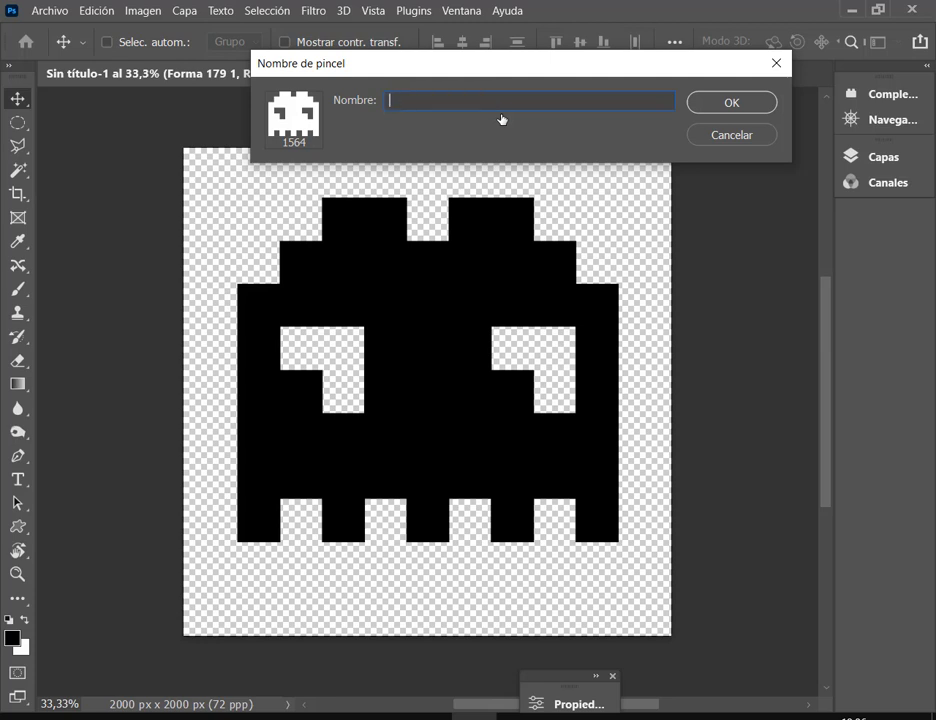
text(antasma)
key(Return)
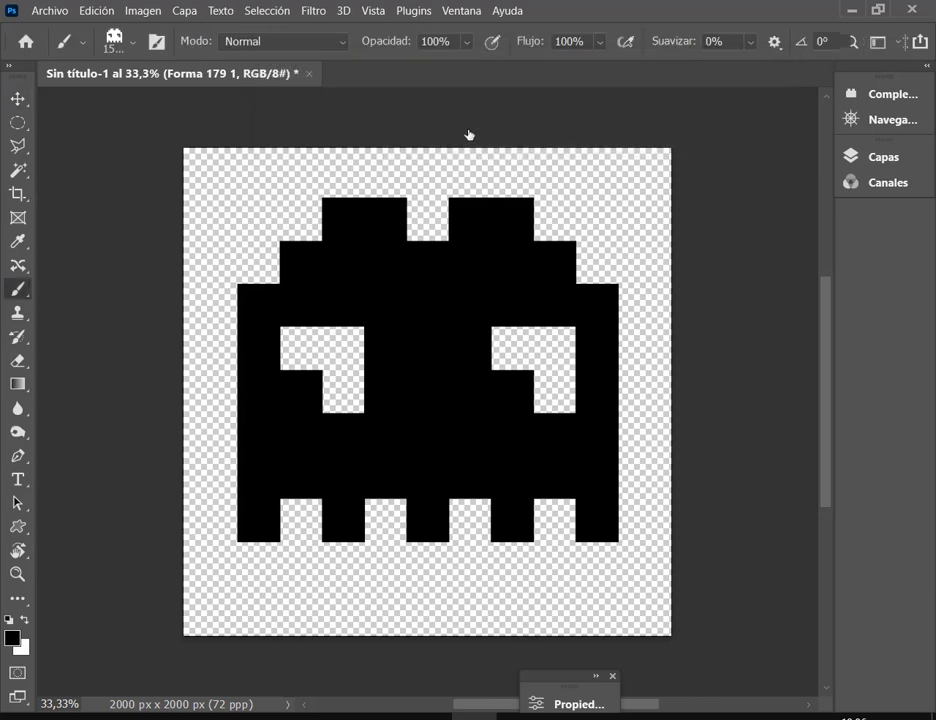
Close the document without saving and create a new 1000 × 1000 px document at 72 ppi with a white background.
click(306, 73)
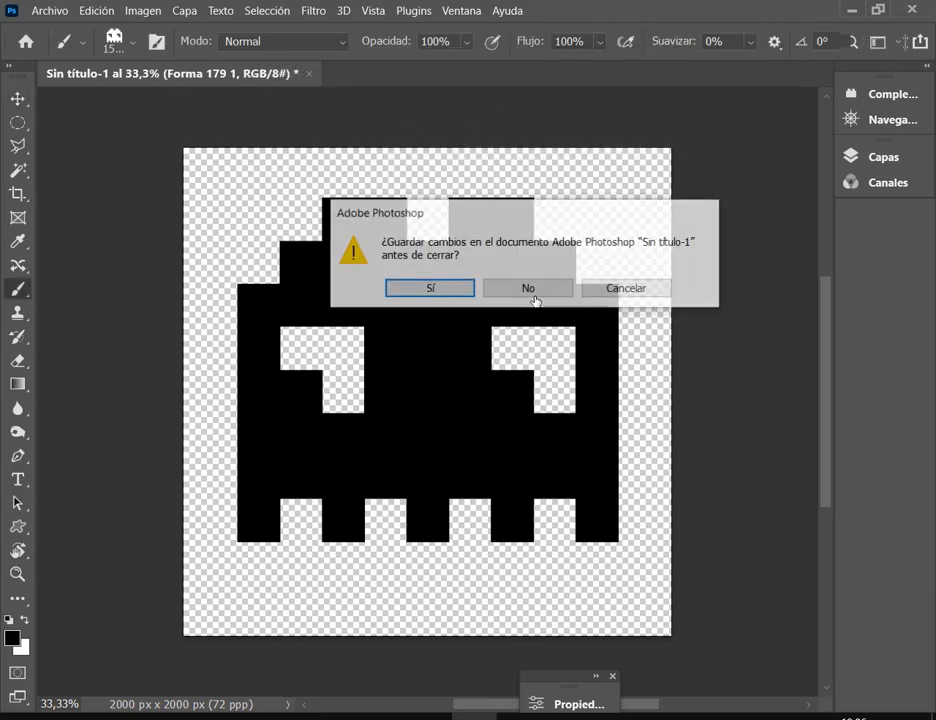
click(535, 300)
click(110, 203)
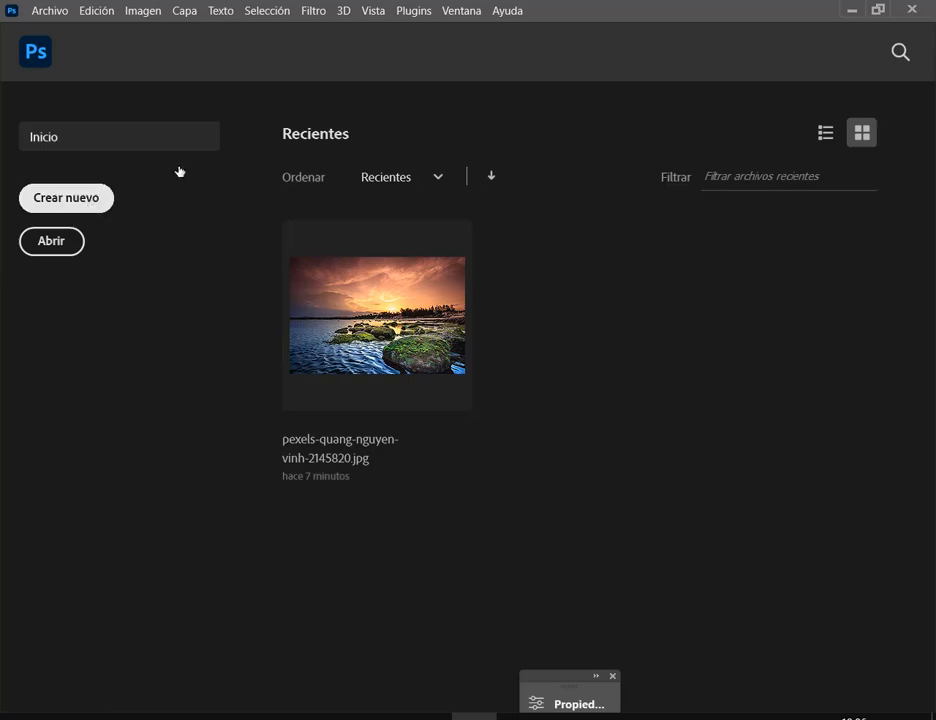
click(299, 209)
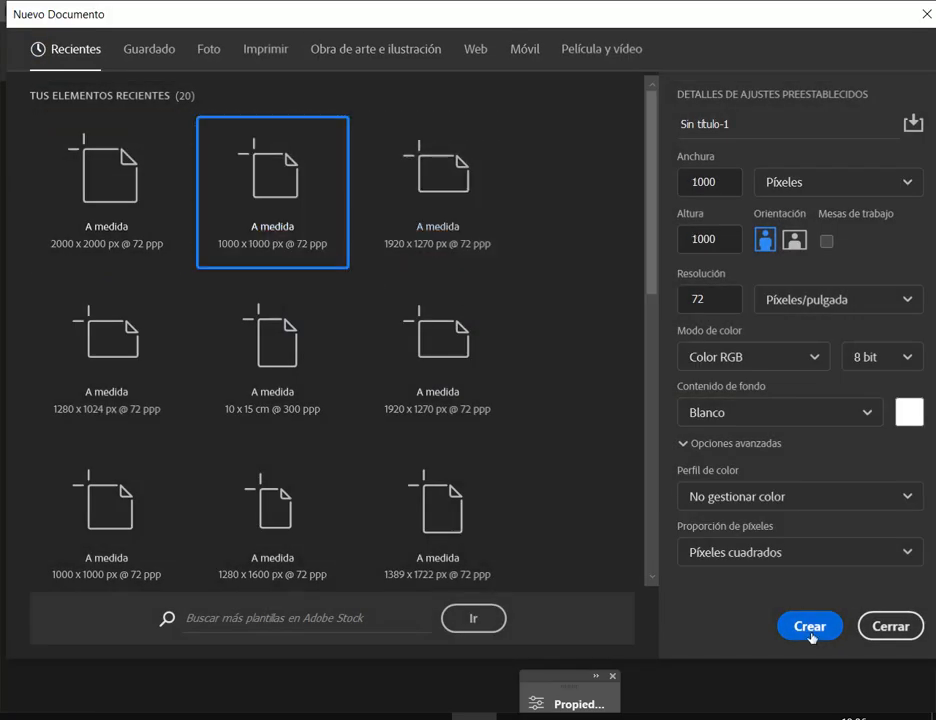
click(811, 637)
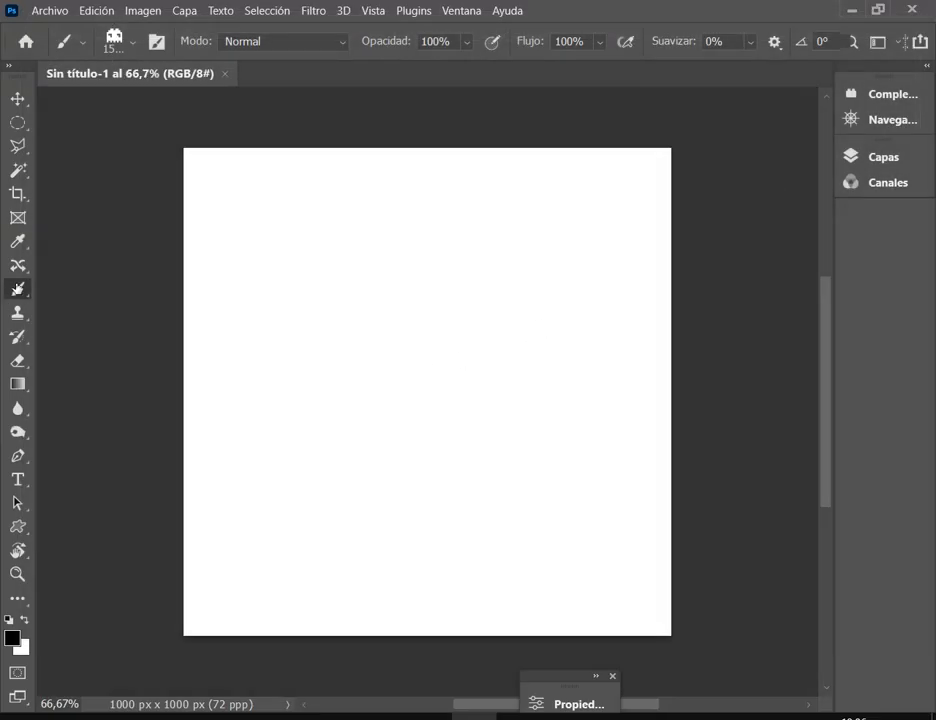
Reduce the ghost brush's size to 131 px.
right_click(415, 313)
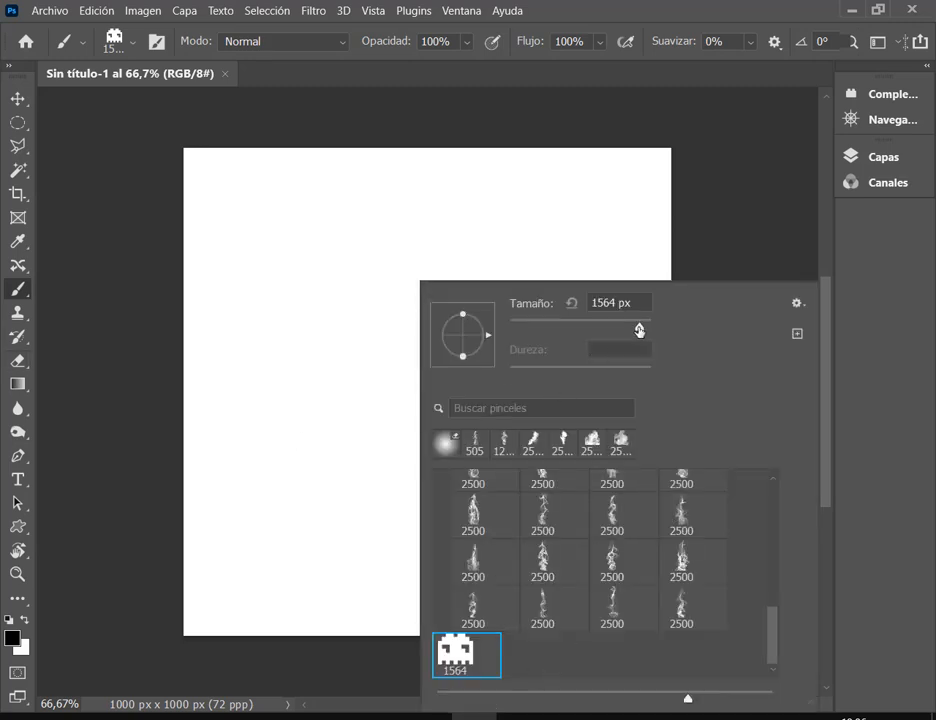
drag(639, 330, 600, 323)
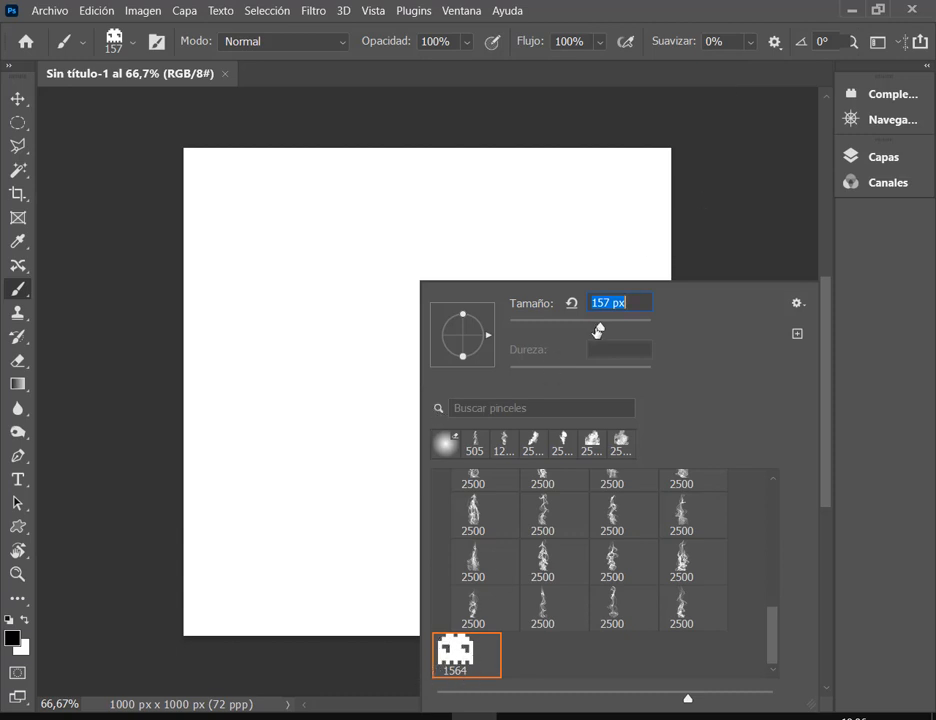
drag(598, 331, 592, 330)
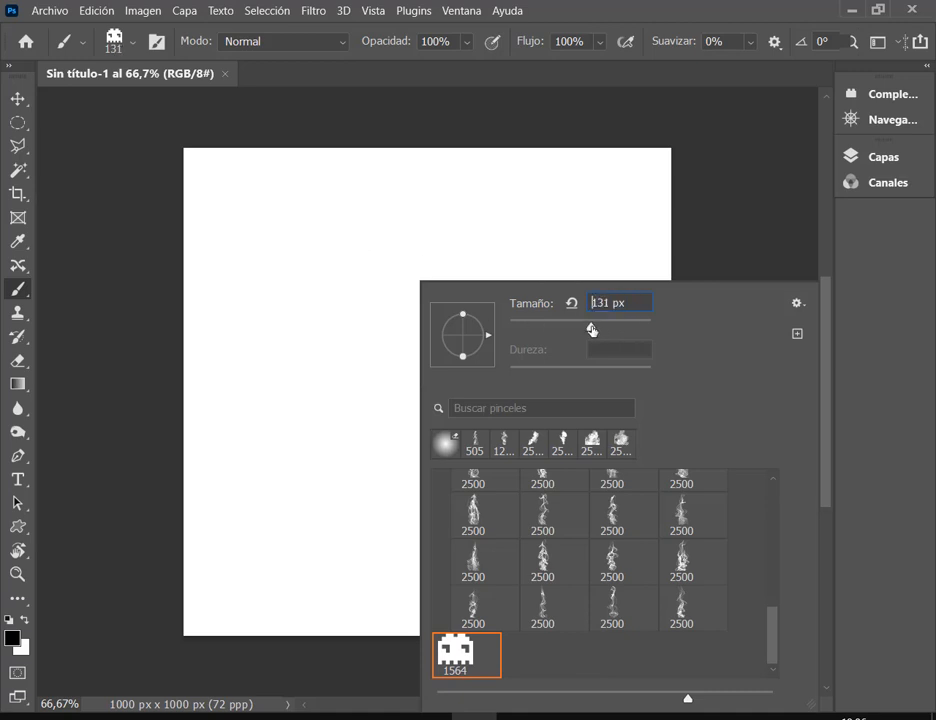
Set the foreground colour to a bright red and stamp two ghosts in the upper part of the canvas.
click(11, 636)
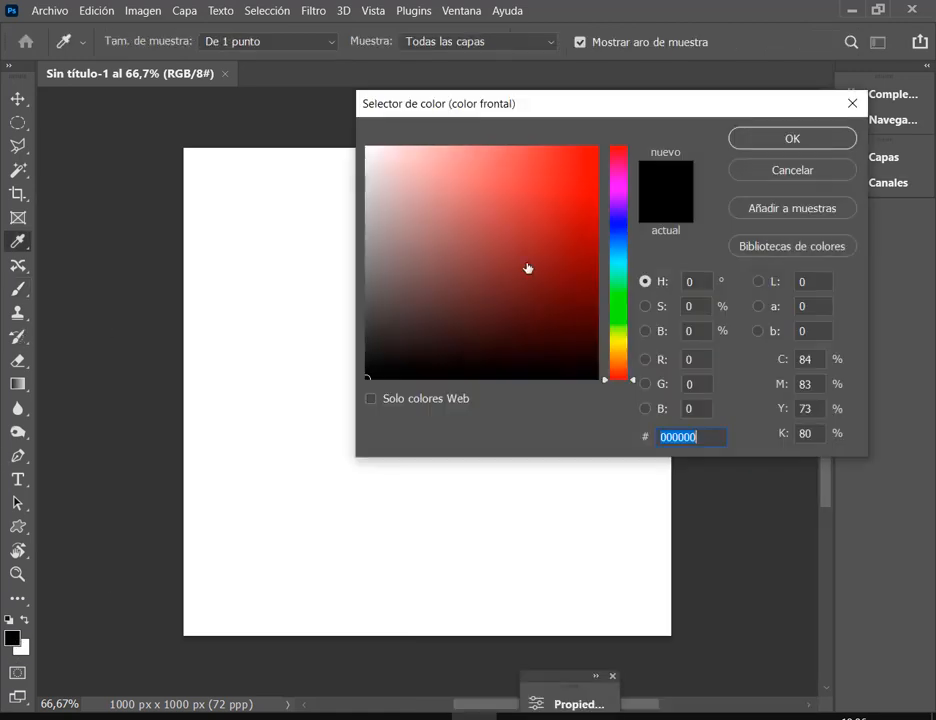
click(572, 188)
click(792, 139)
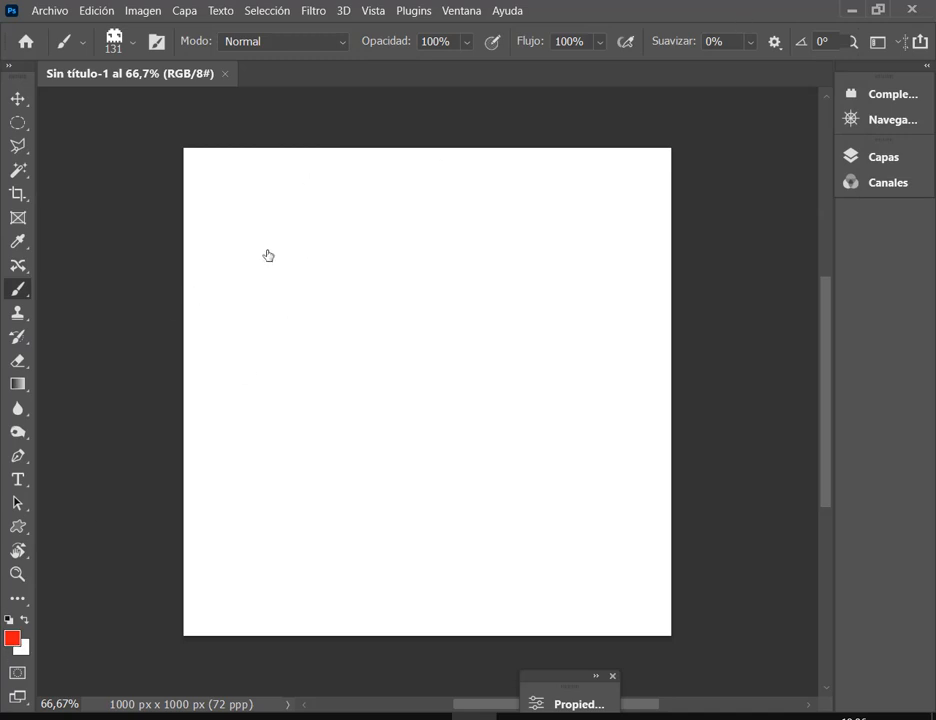
click(284, 228)
click(414, 209)
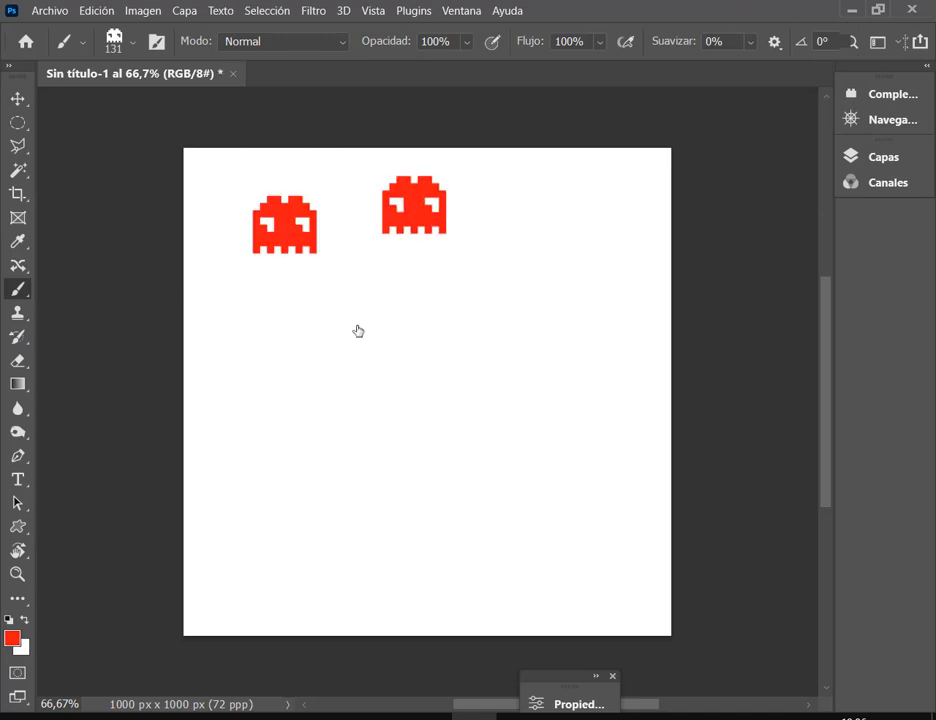
Change the foreground colour to blue #351bd6.
click(24, 644)
click(620, 219)
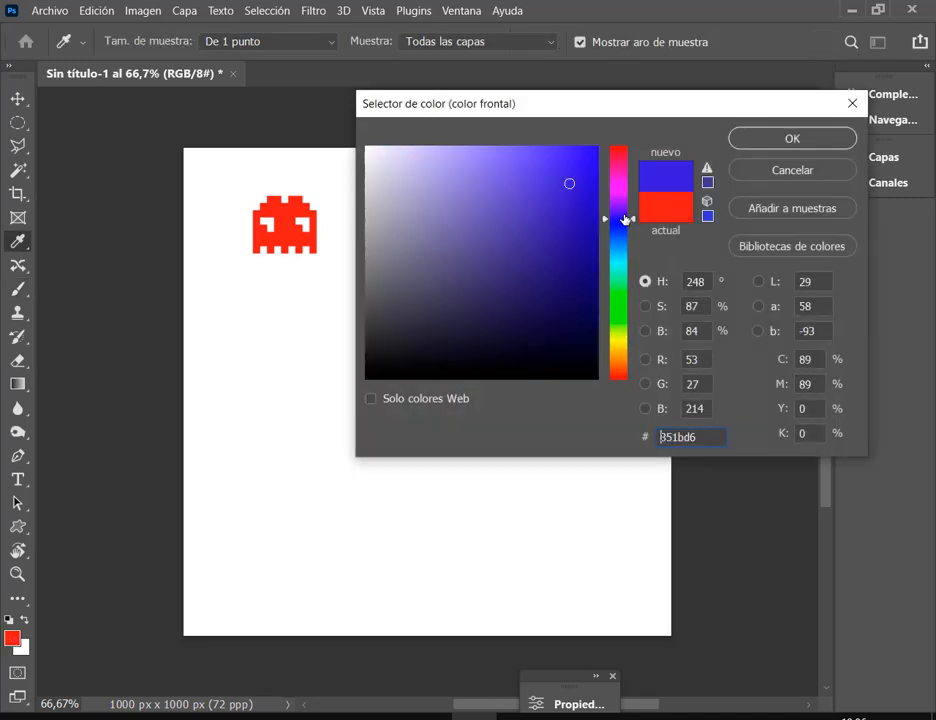
click(795, 142)
Stamp four blue ghosts below the red ones.
click(236, 336)
click(250, 412)
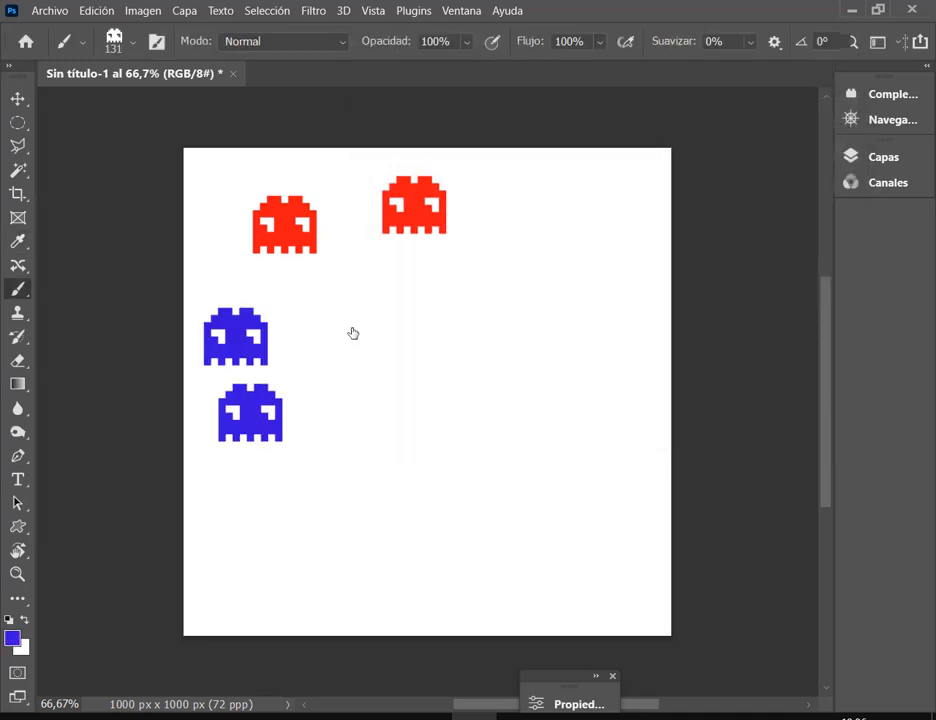
click(351, 328)
click(501, 275)
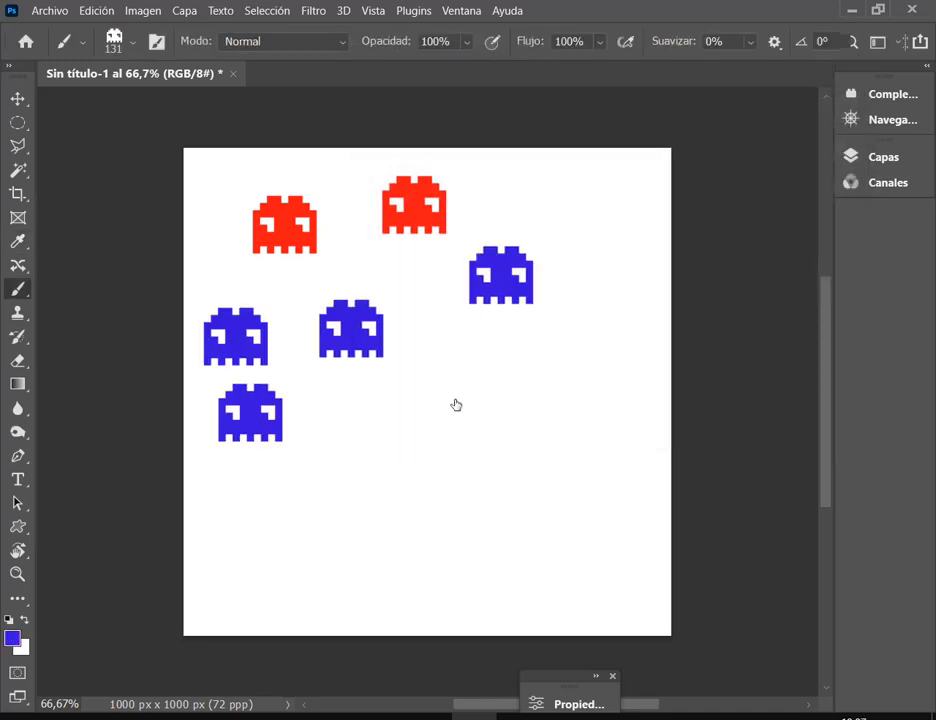
Undo all the red and blue ghost stamps.
key(ctrl+z)
key(ctrl+z)
key(ctrl+z)
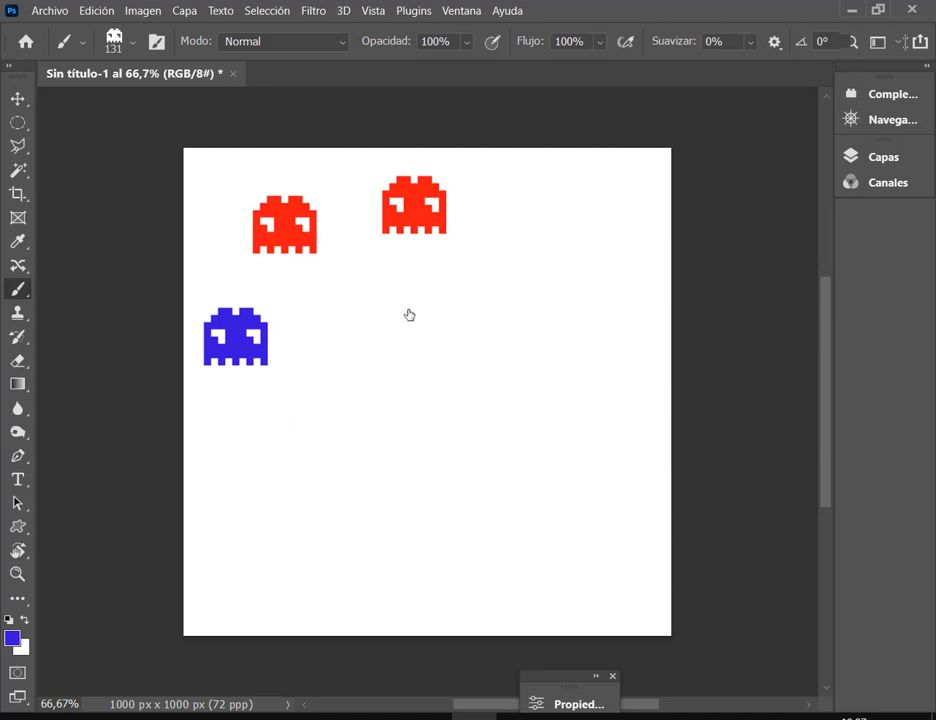
key(ctrl+z)
key(ctrl+z)
key(ctrl+z)
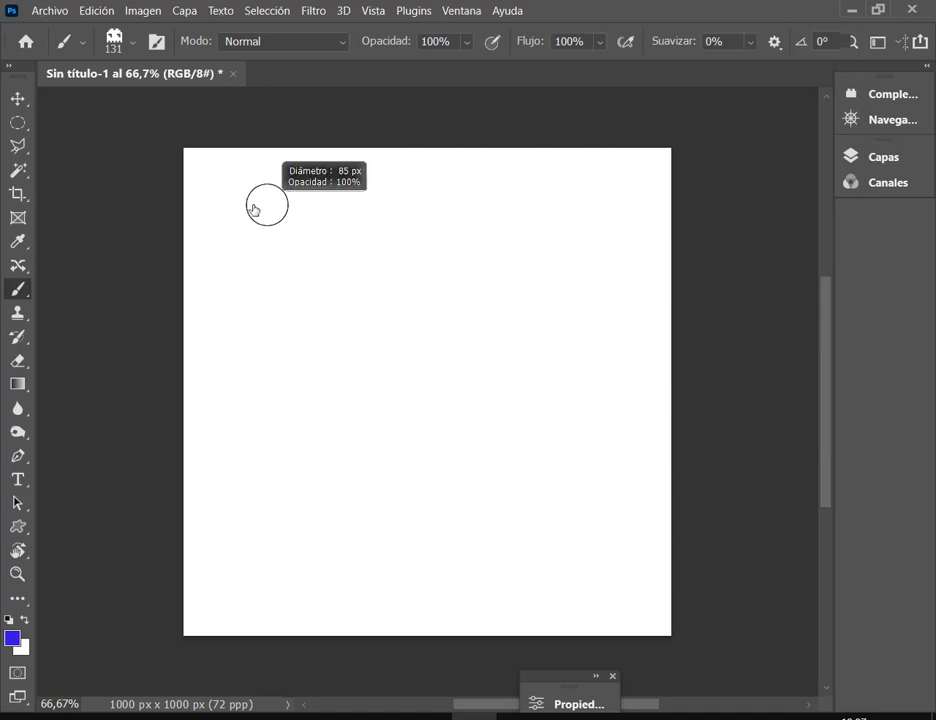
Reduce the ghost brush to 69 px, test it with a winding stroke and two single stamps, and undo the test paint.
mouse_move(254, 209)
mouse_down()
mouse_move(234, 186)
mouse_move(252, 203)
mouse_move(243, 290)
mouse_move(347, 292)
mouse_move(398, 184)
mouse_move(419, 296)
mouse_move(500, 382)
mouse_move(505, 434)
mouse_move(290, 414)
mouse_move(364, 530)
mouse_move(505, 527)
mouse_move(550, 548)
mouse_up()
click(570, 483)
click(608, 370)
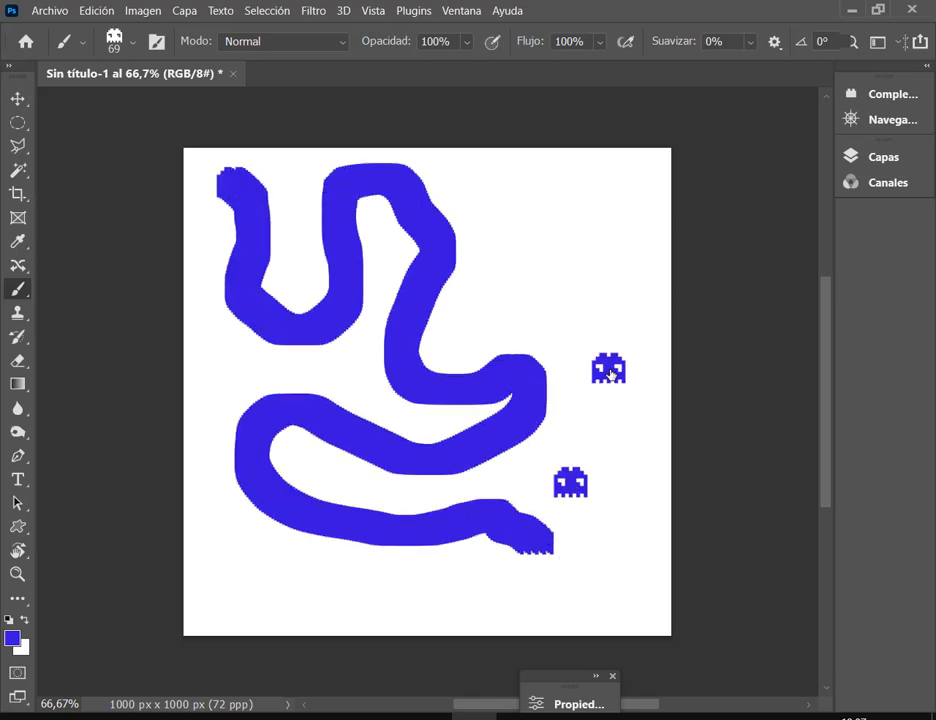
key(ctrl+z)
key(ctrl+z)
key(ctrl+z)
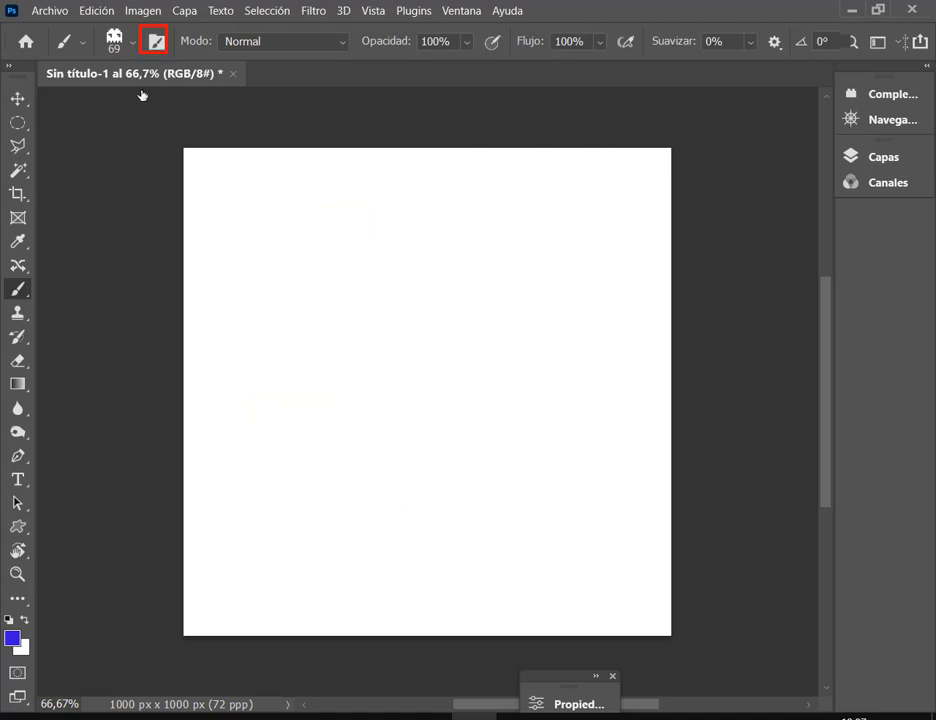
Set the ghost brush tip's spacing (Espaciado) to 335%, test it with one stroke and undo the stroke.
click(157, 42)
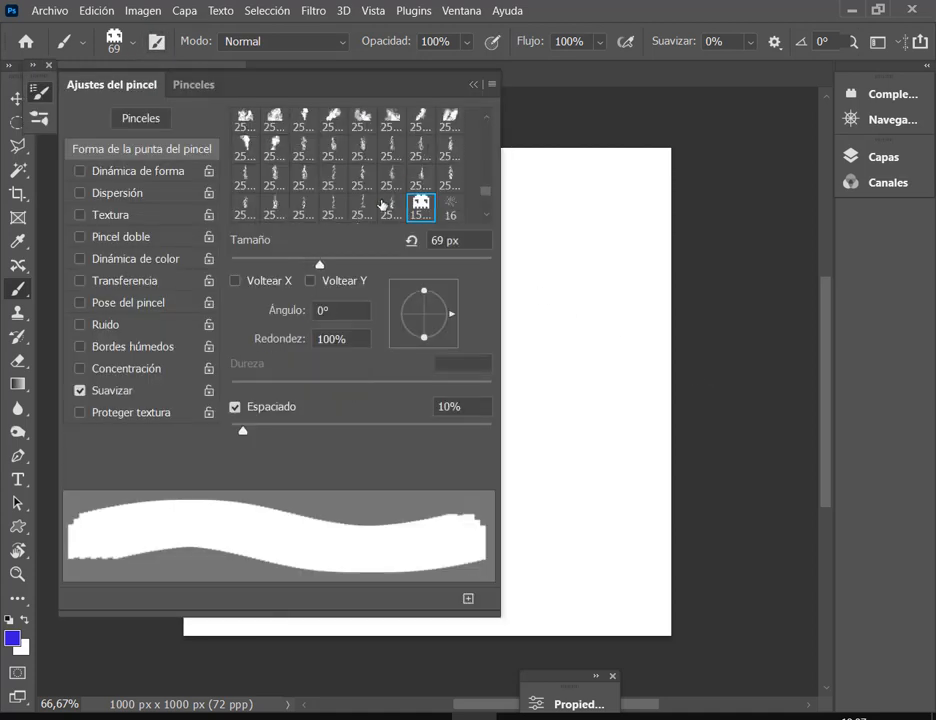
drag(243, 432, 445, 432)
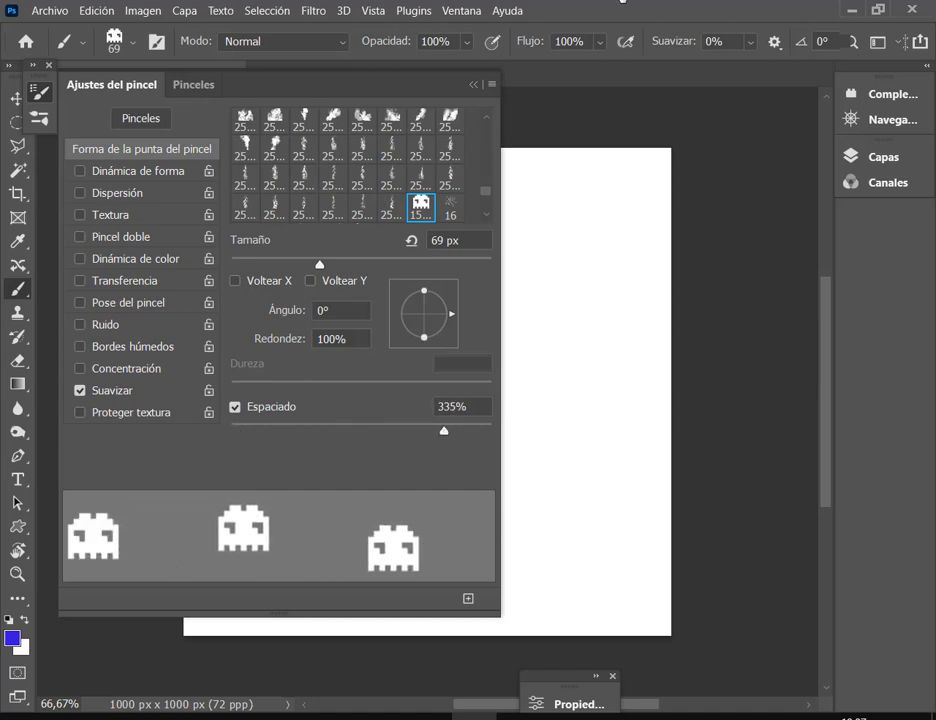
click(37, 66)
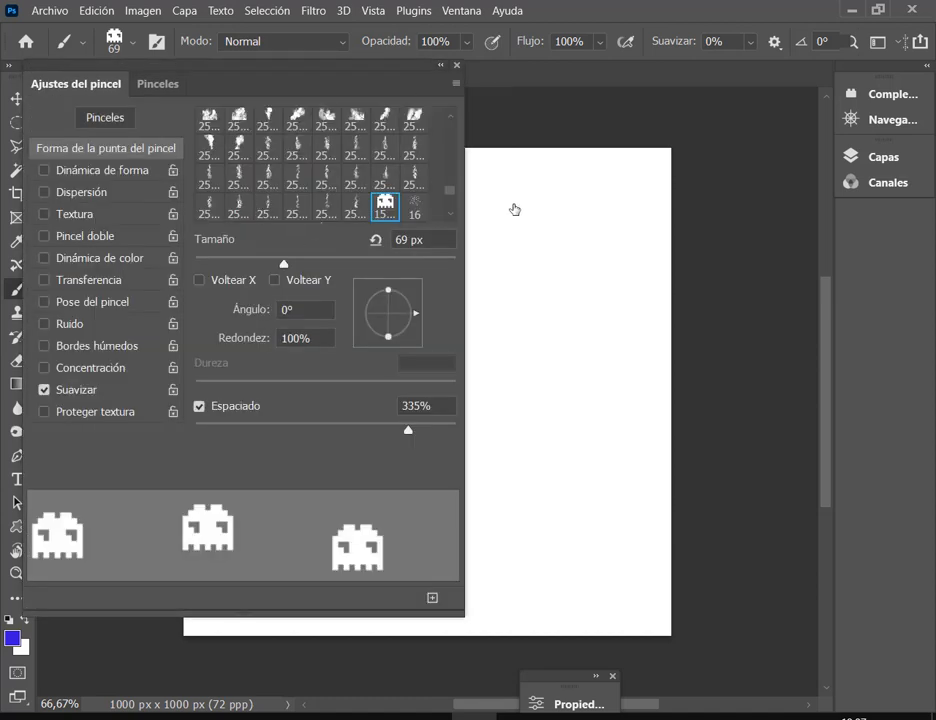
mouse_move(510, 218)
mouse_down()
mouse_move(550, 243)
mouse_move(586, 330)
mouse_move(600, 397)
mouse_move(589, 577)
mouse_up()
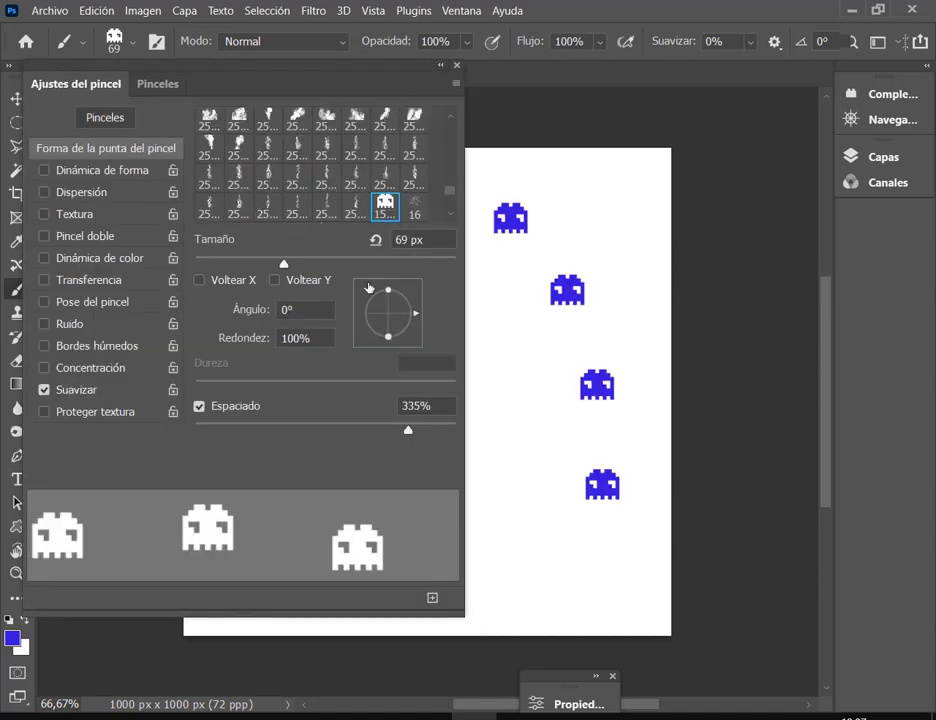
key(ctrl+z)
Enable Dinámica de forma with a size variation of 100%, test it with one stroke and undo the stroke.
click(88, 171)
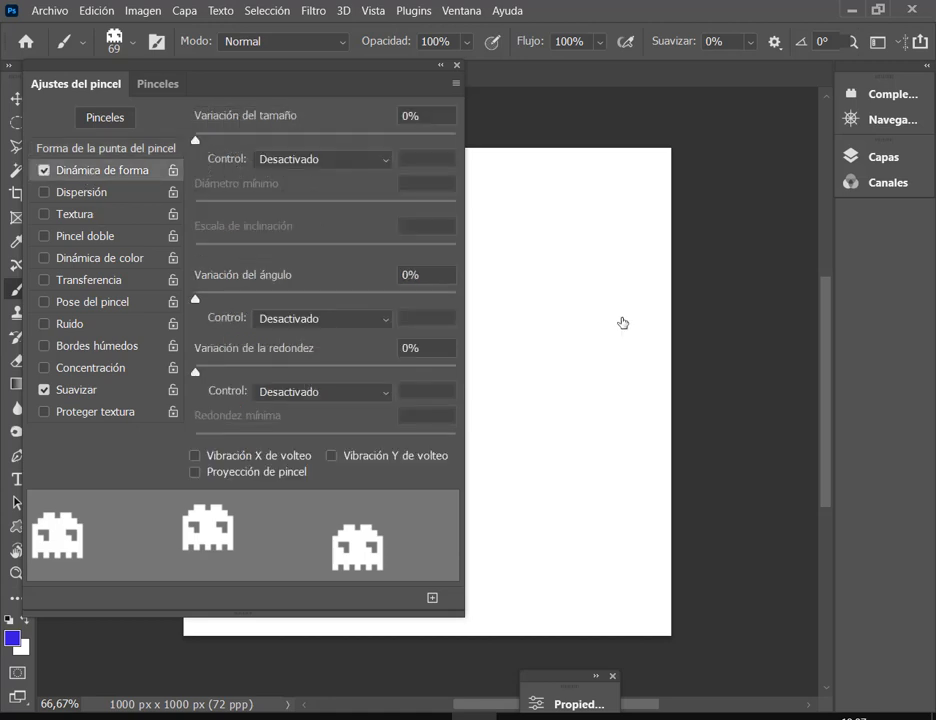
drag(202, 140, 518, 148)
mouse_move(560, 256)
mouse_down()
mouse_move(591, 384)
mouse_move(512, 494)
mouse_move(515, 584)
mouse_move(566, 608)
mouse_up()
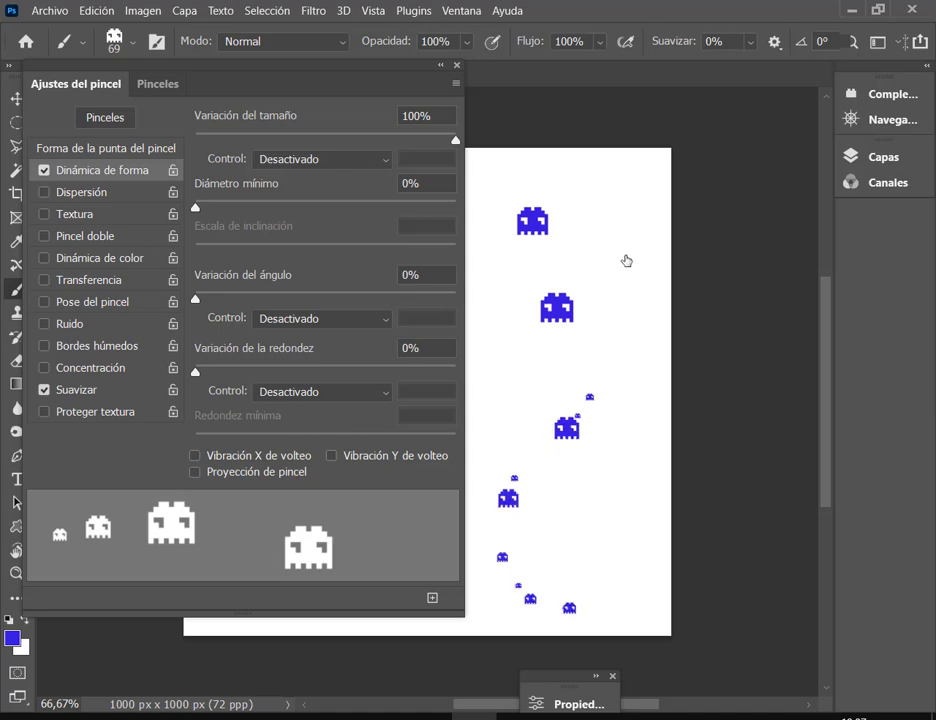
key(ctrl+z)
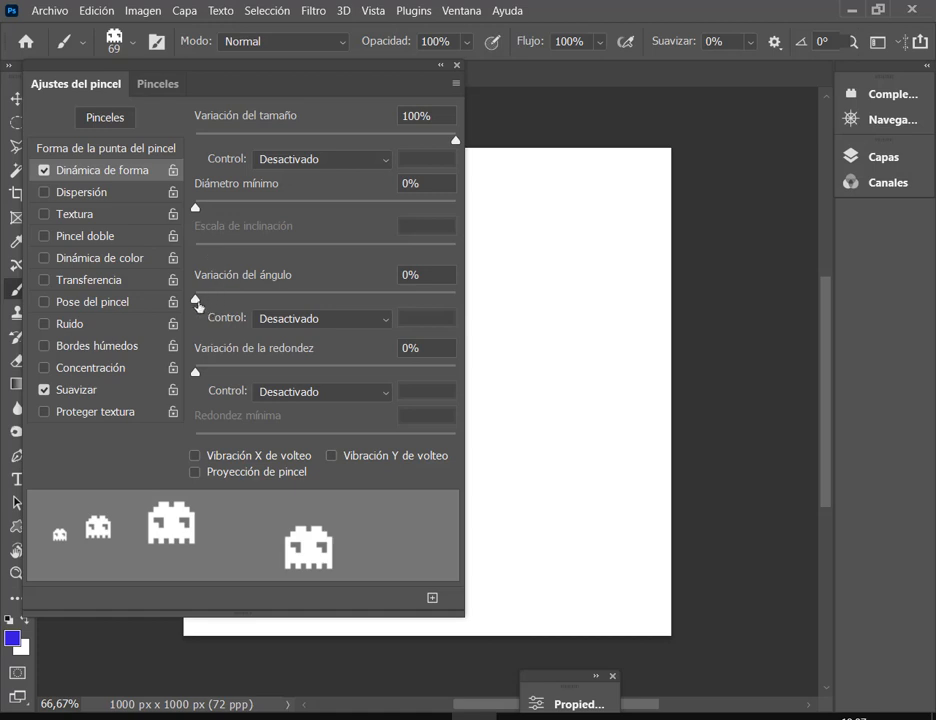
Set the brush's angle variation to 100% and its tip spacing to 342%.
drag(199, 306, 493, 301)
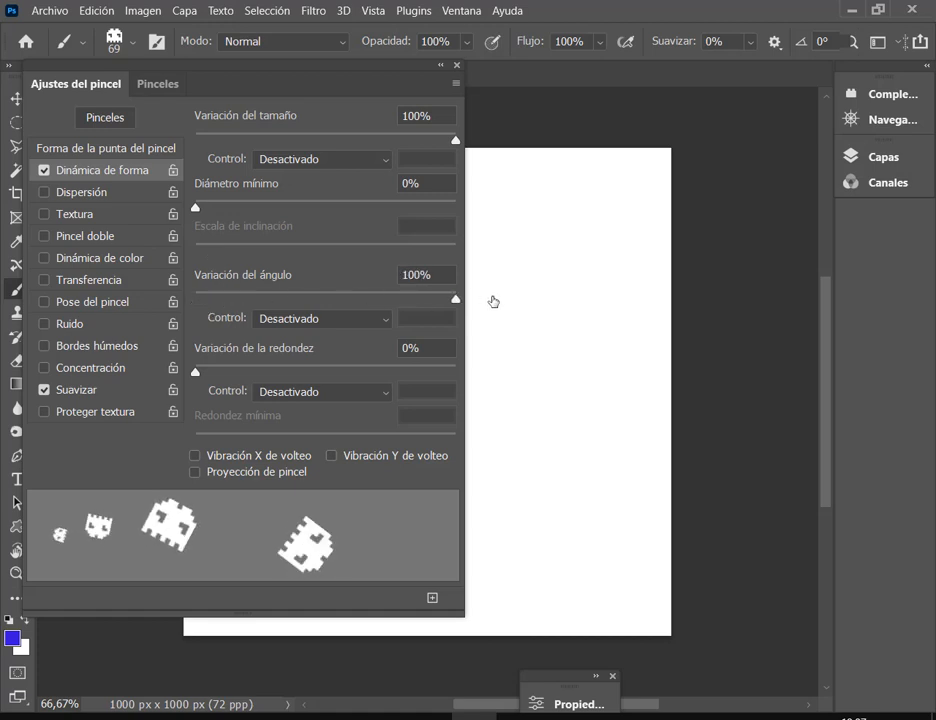
click(108, 148)
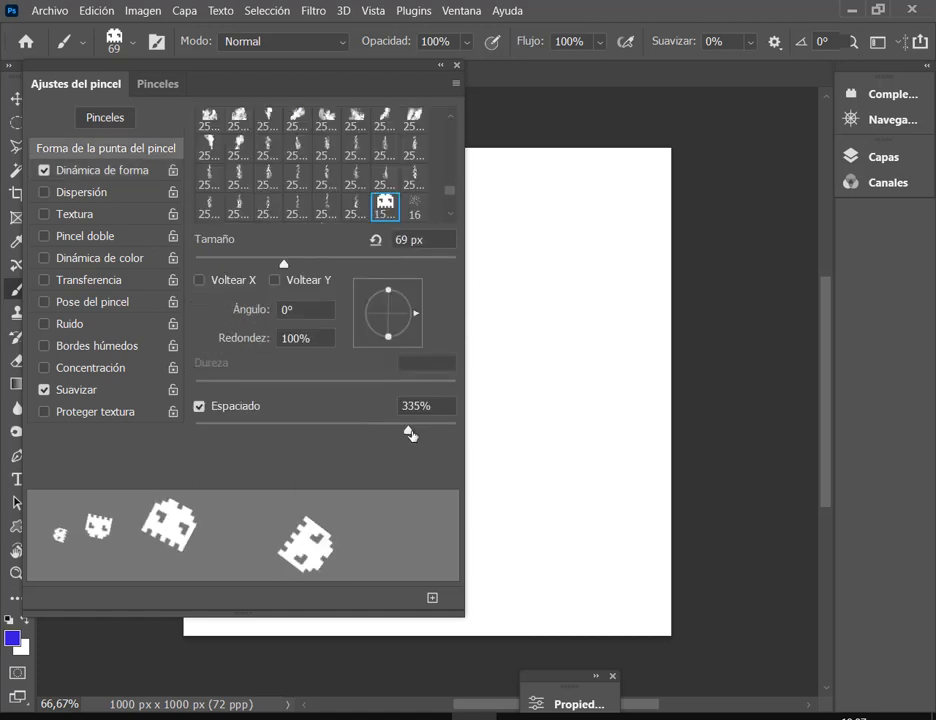
mouse_move(411, 435)
mouse_down()
mouse_move(391, 432)
mouse_move(420, 428)
mouse_move(410, 430)
mouse_up()
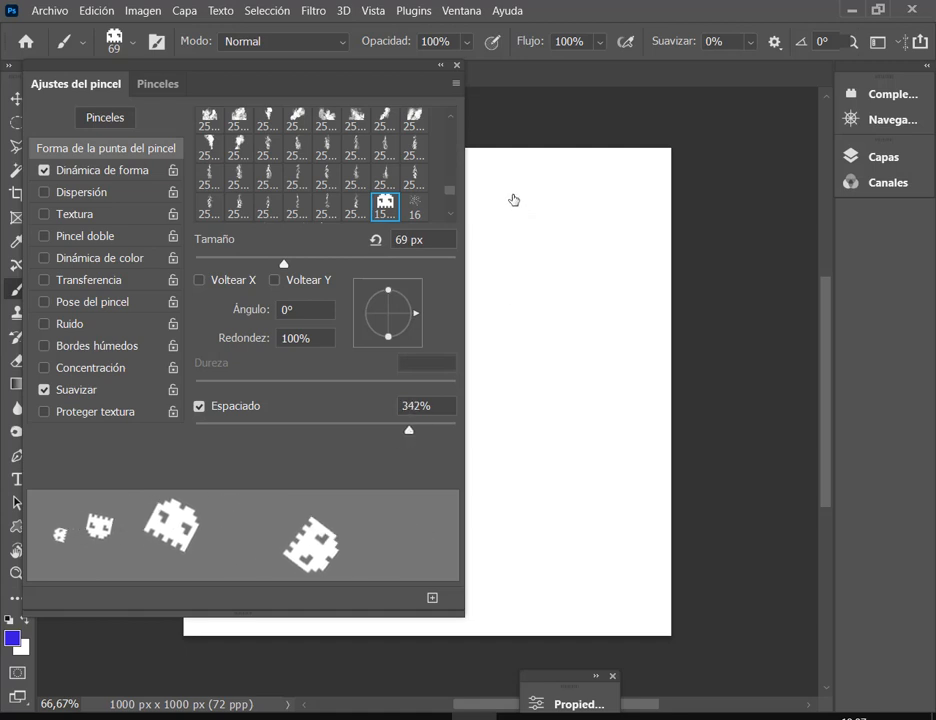
Test the ghost brush with two strokes, undo both, and close the brush settings.
mouse_move(513, 199)
mouse_down()
mouse_move(535, 269)
mouse_move(515, 304)
mouse_move(506, 356)
mouse_move(545, 410)
mouse_move(623, 364)
mouse_move(616, 271)
mouse_move(679, 235)
mouse_move(639, 346)
mouse_move(556, 341)
mouse_move(574, 315)
mouse_move(569, 213)
mouse_move(462, 277)
mouse_move(495, 442)
mouse_move(531, 485)
mouse_move(491, 590)
mouse_move(574, 609)
mouse_move(591, 534)
mouse_move(583, 441)
mouse_move(627, 450)
mouse_move(659, 600)
mouse_up()
key(ctrl+z)
mouse_move(548, 186)
mouse_down()
mouse_move(556, 544)
mouse_move(568, 633)
mouse_up()
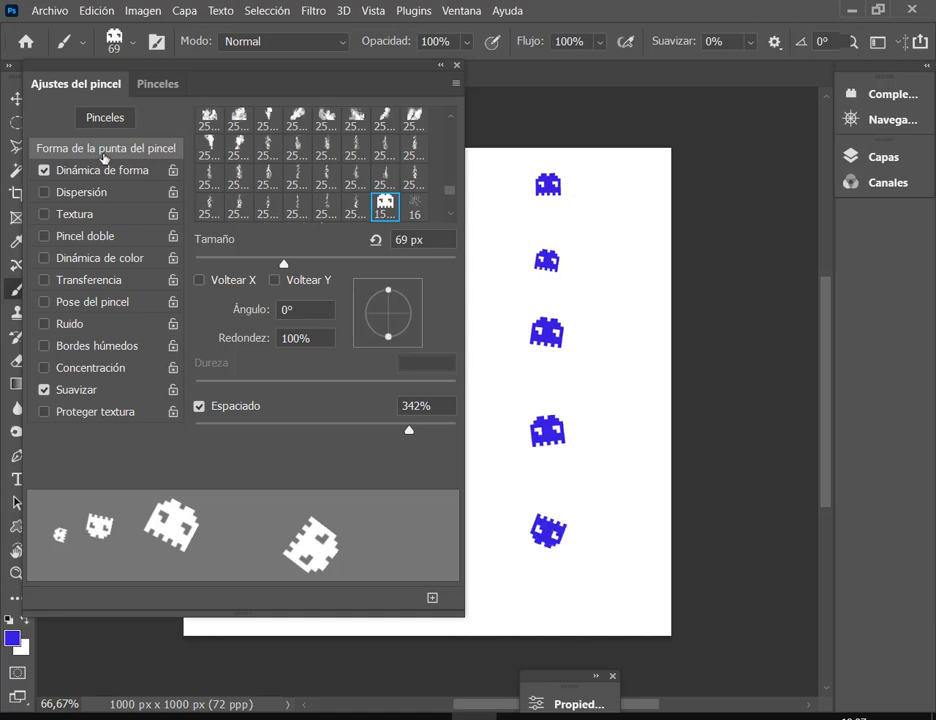
key(ctrl+z)
click(441, 65)
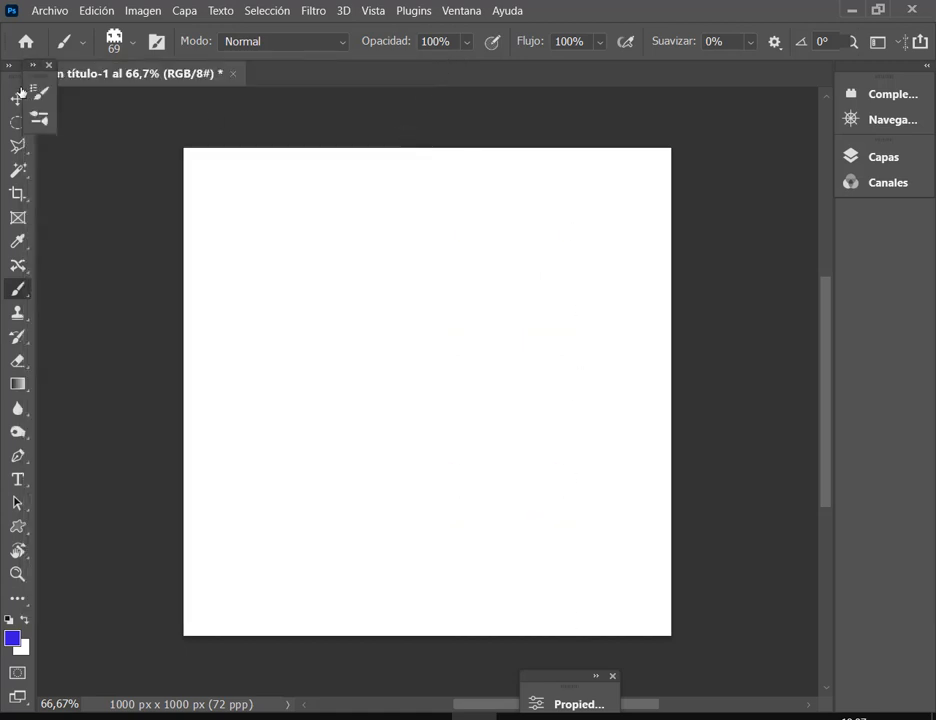
click(49, 65)
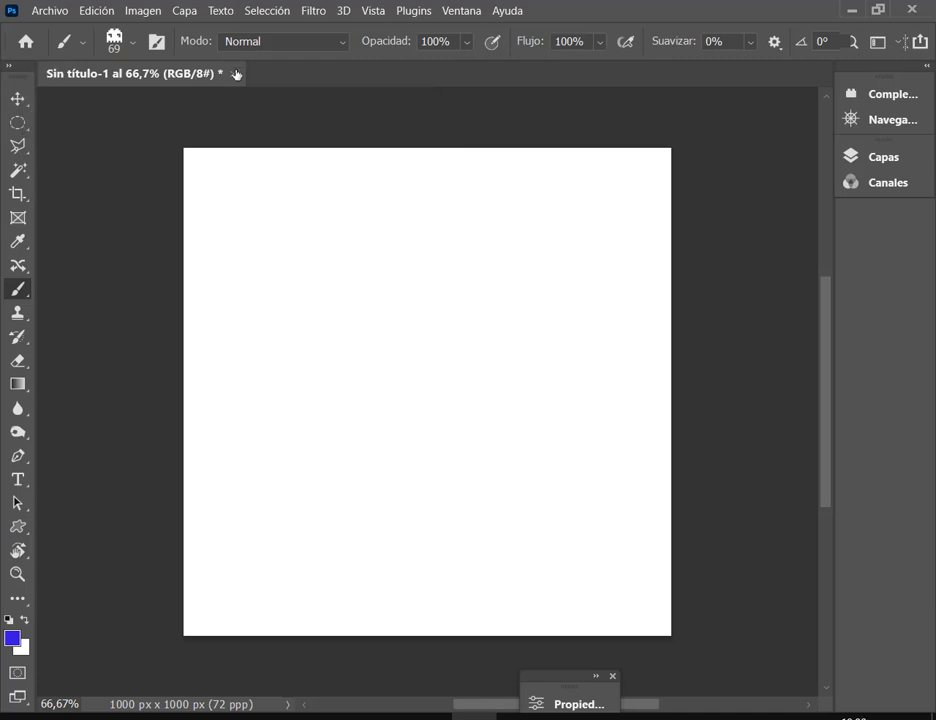
Add a new empty layer and delete the white Fondo layer so the canvas is transparent.
key(v)
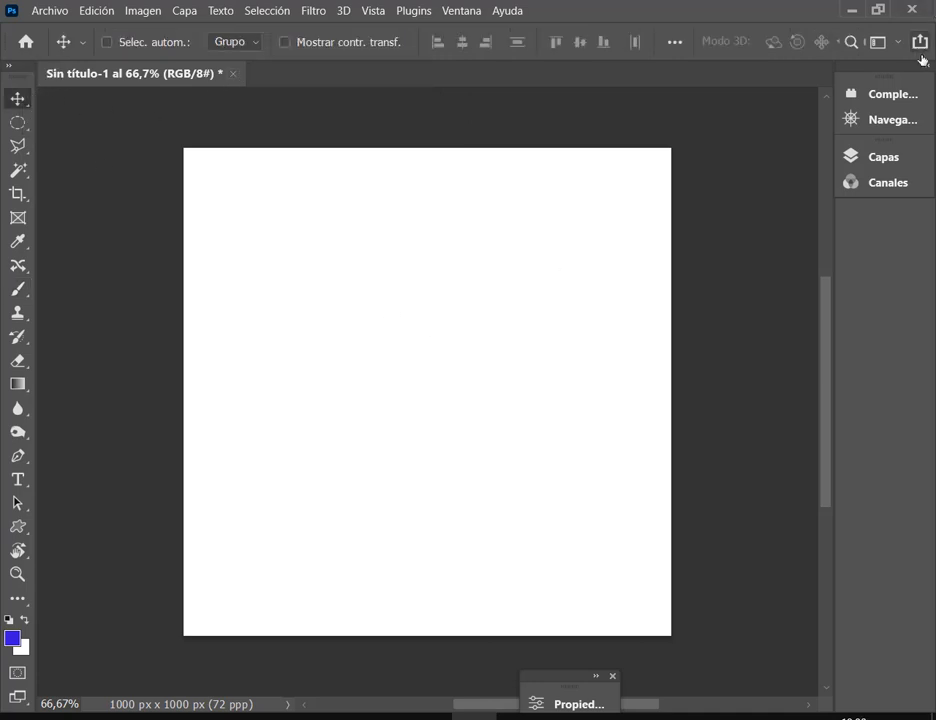
click(898, 160)
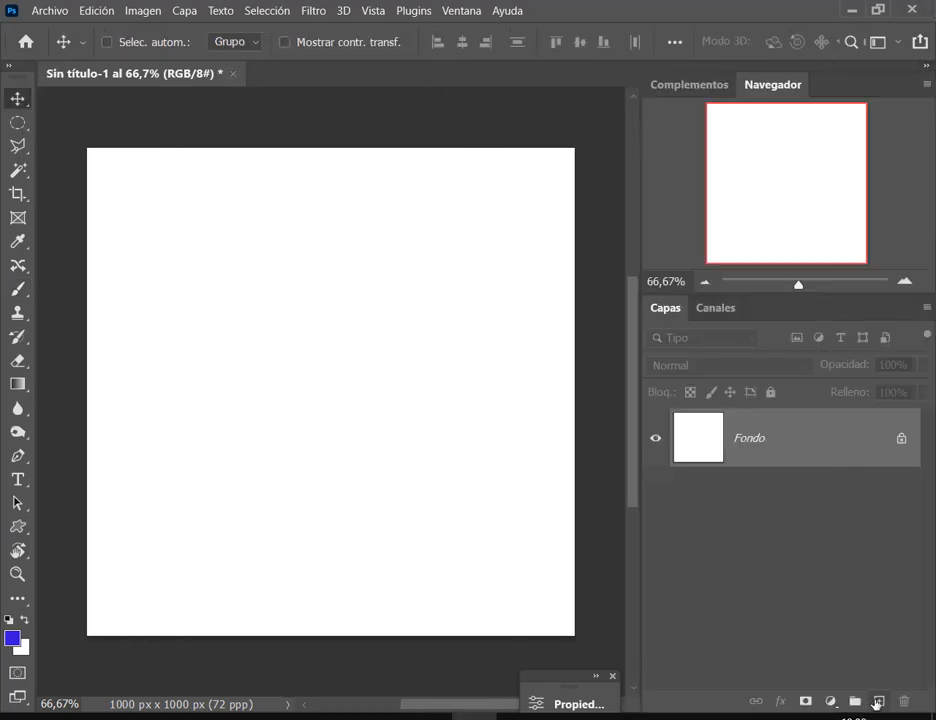
click(879, 700)
drag(885, 515, 905, 705)
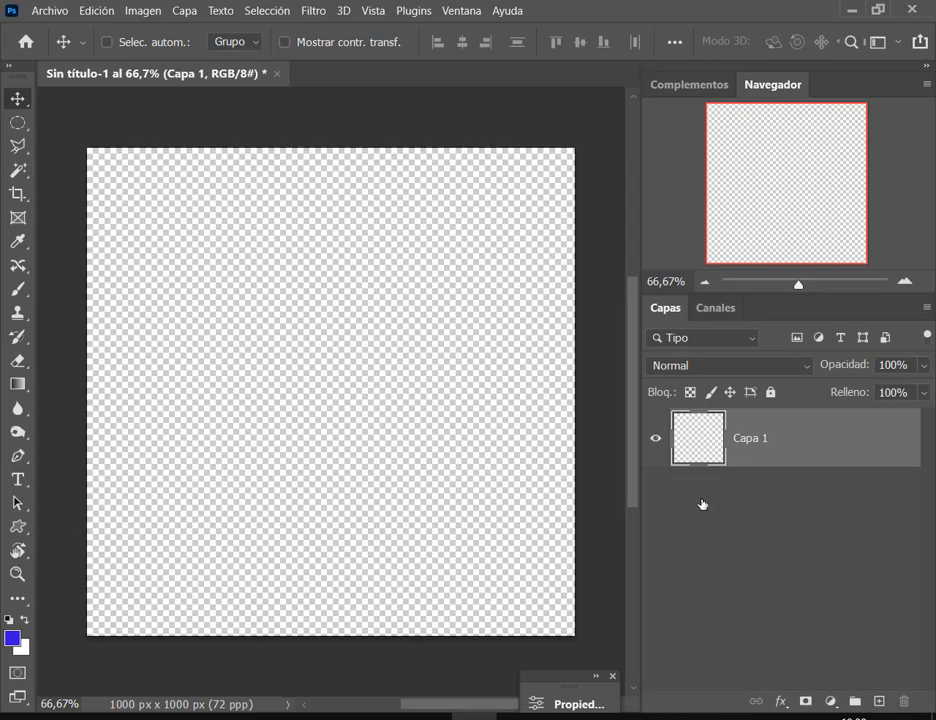
click(928, 67)
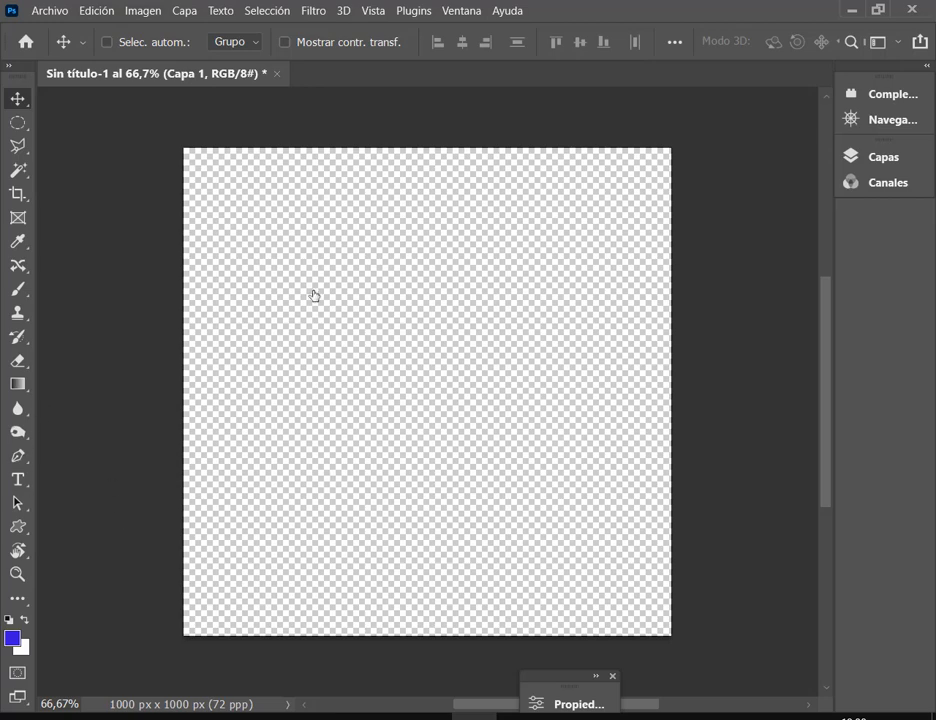
Activate the Custom Shape tool and choose the Pac-Man shape from the Juegos electrónicos group.
click(18, 526)
right_click(18, 526)
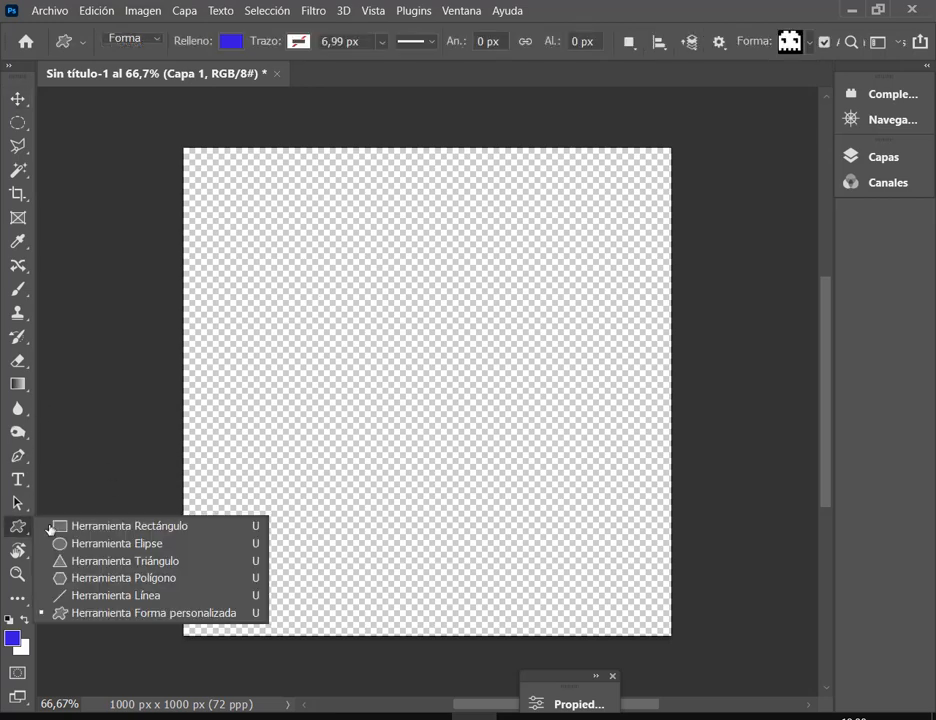
click(91, 613)
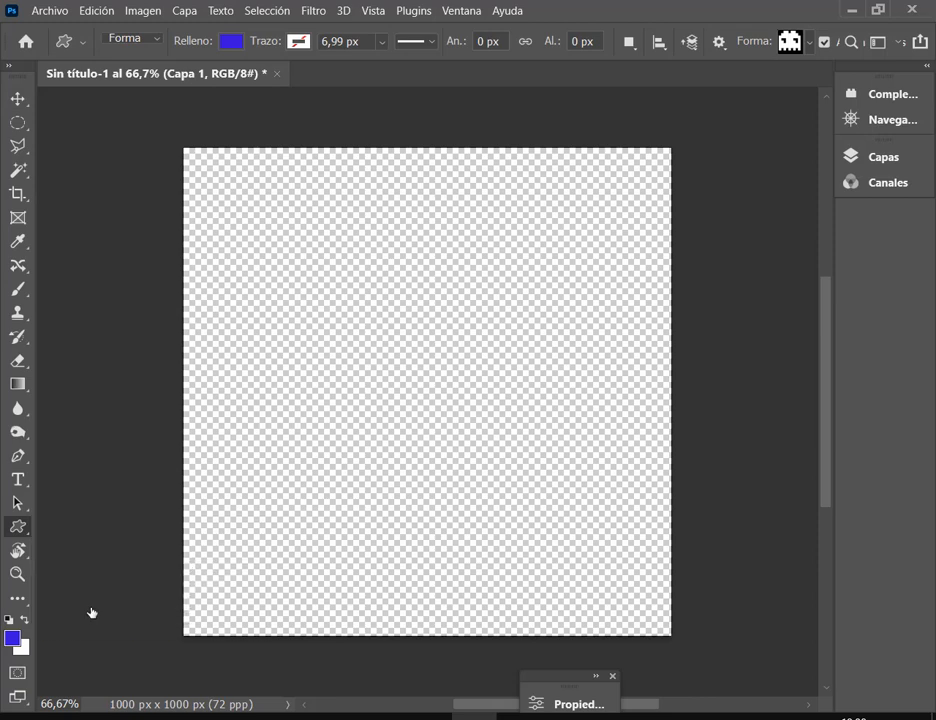
click(811, 42)
scroll(805, 353, down, 3)
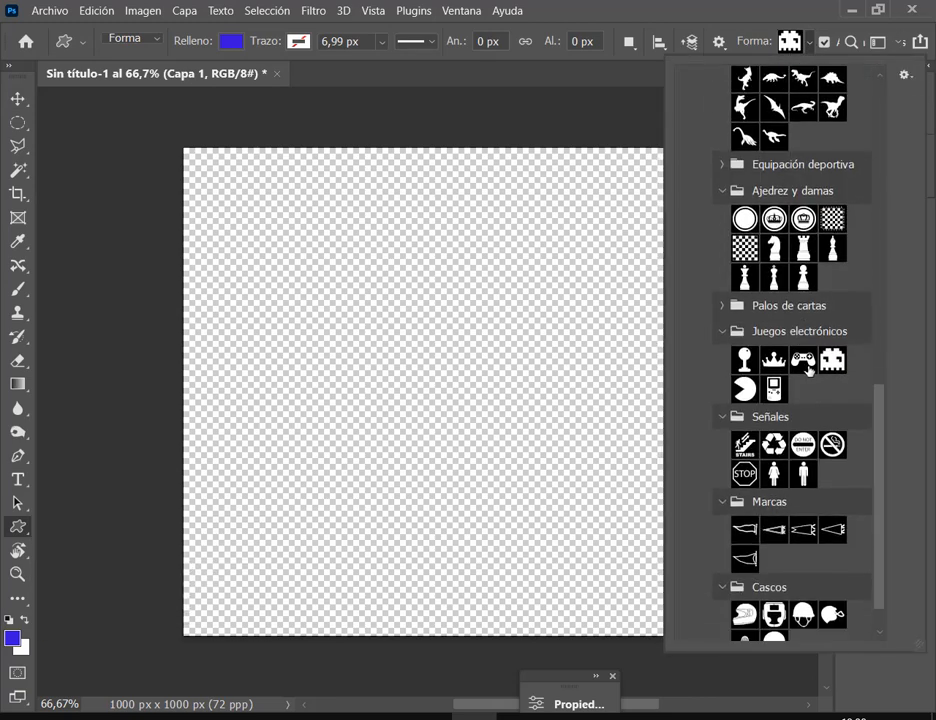
click(745, 359)
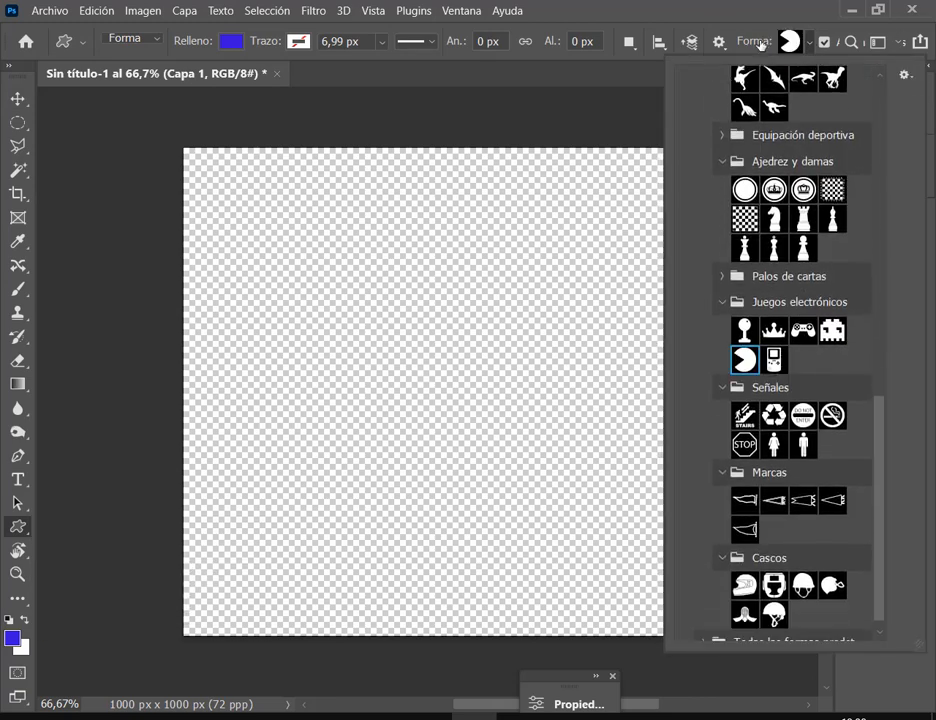
click(813, 42)
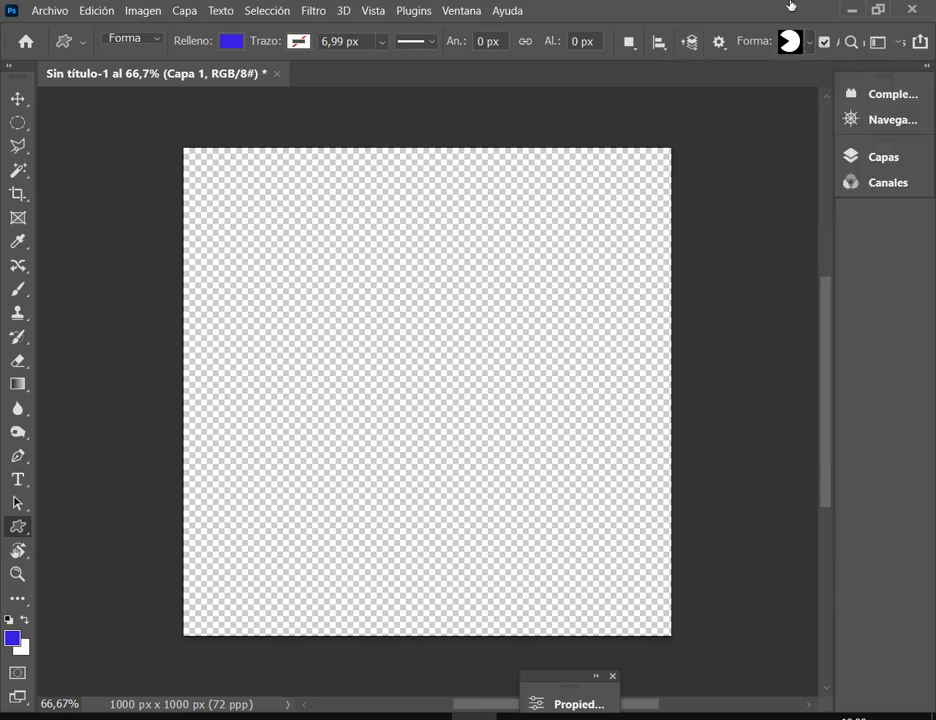
Switch to the Google Meet call to read its chat messages, and return to Photoshop.
click(17, 98)
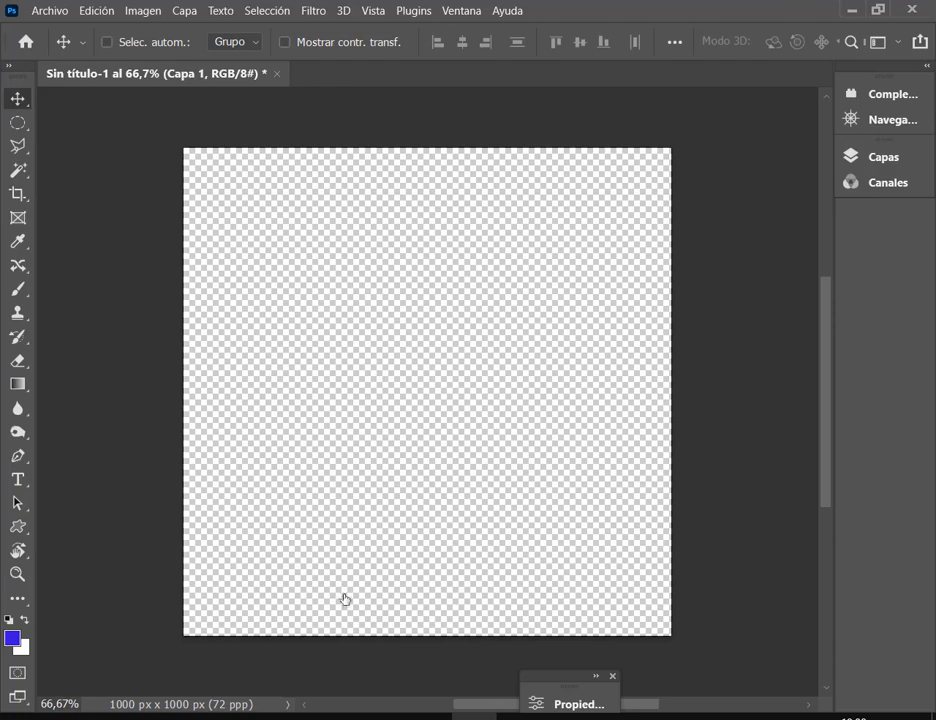
mouse_move(272, 714)
click(170, 670)
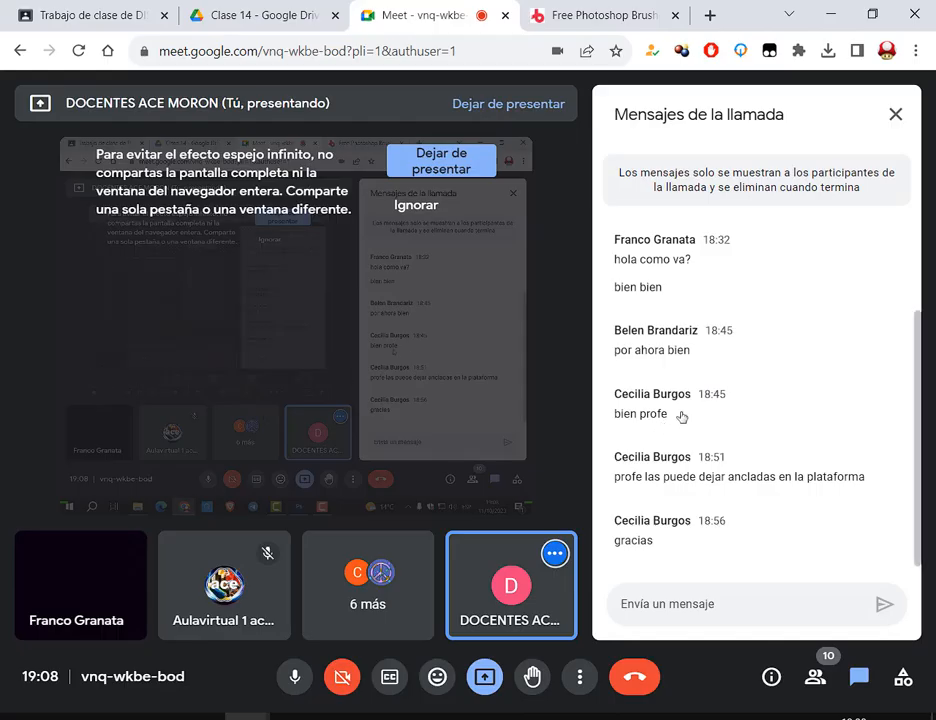
click(474, 715)
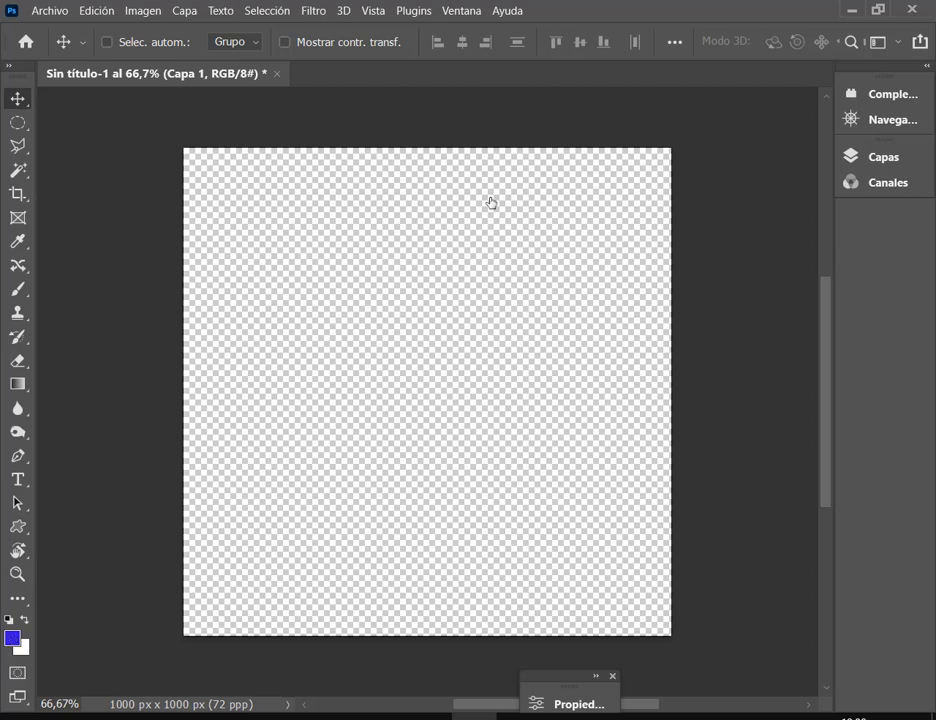
Draw a blue Pac-Man shape about 469 by 503 px and move it to the middle of the canvas.
click(17, 527)
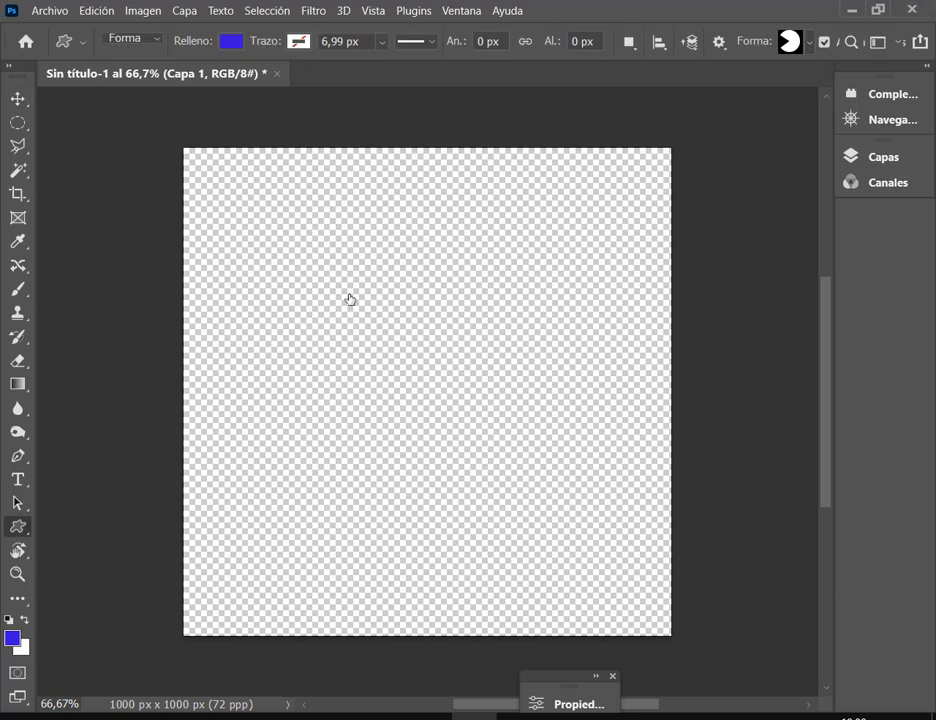
drag(335, 297, 620, 545)
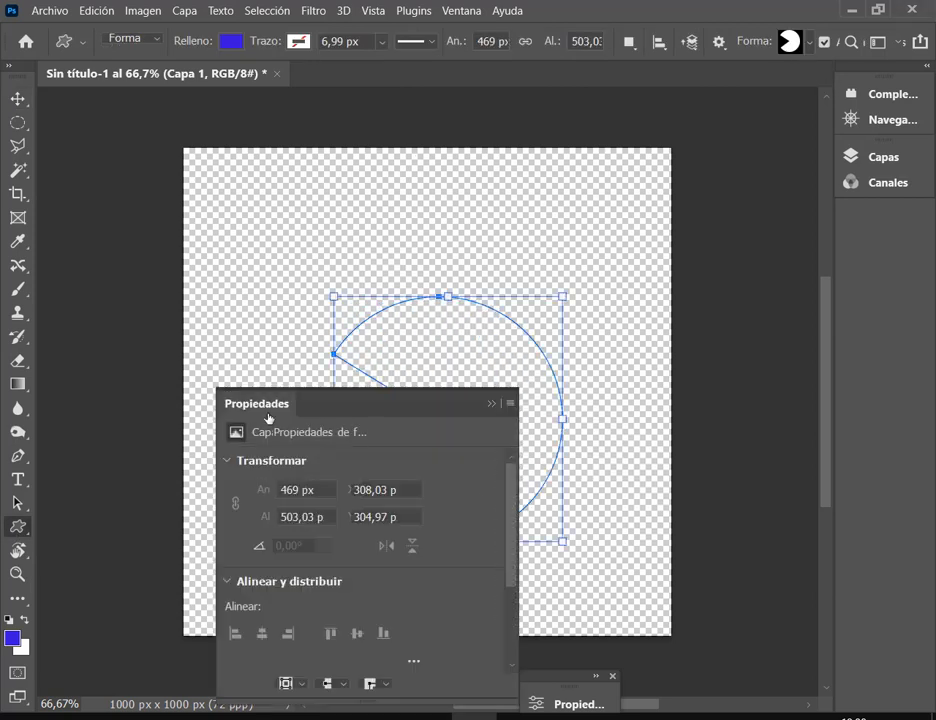
click(17, 98)
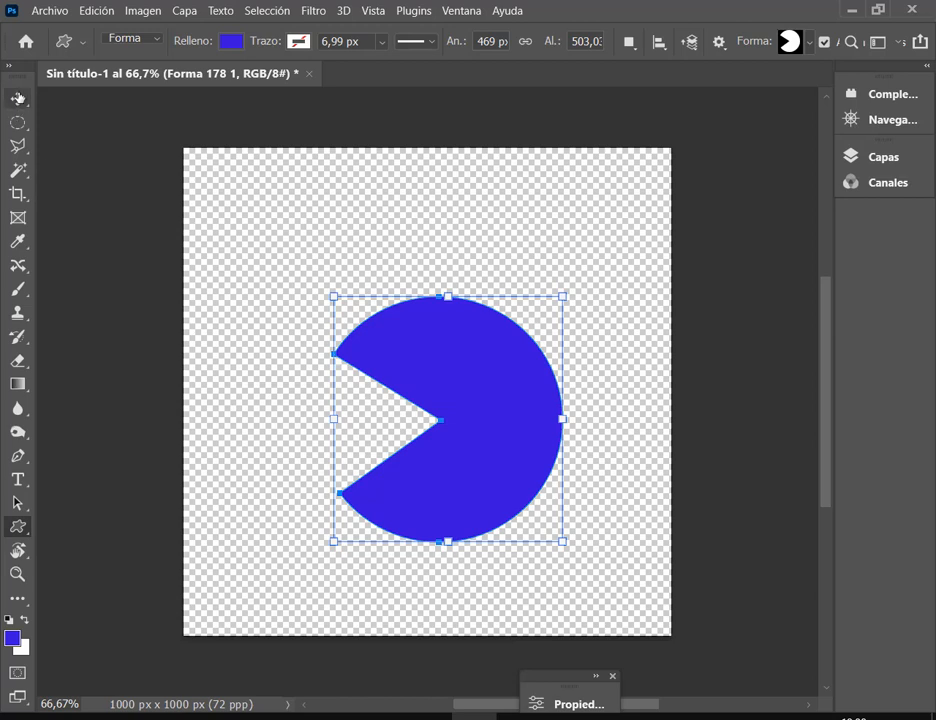
drag(485, 399, 464, 353)
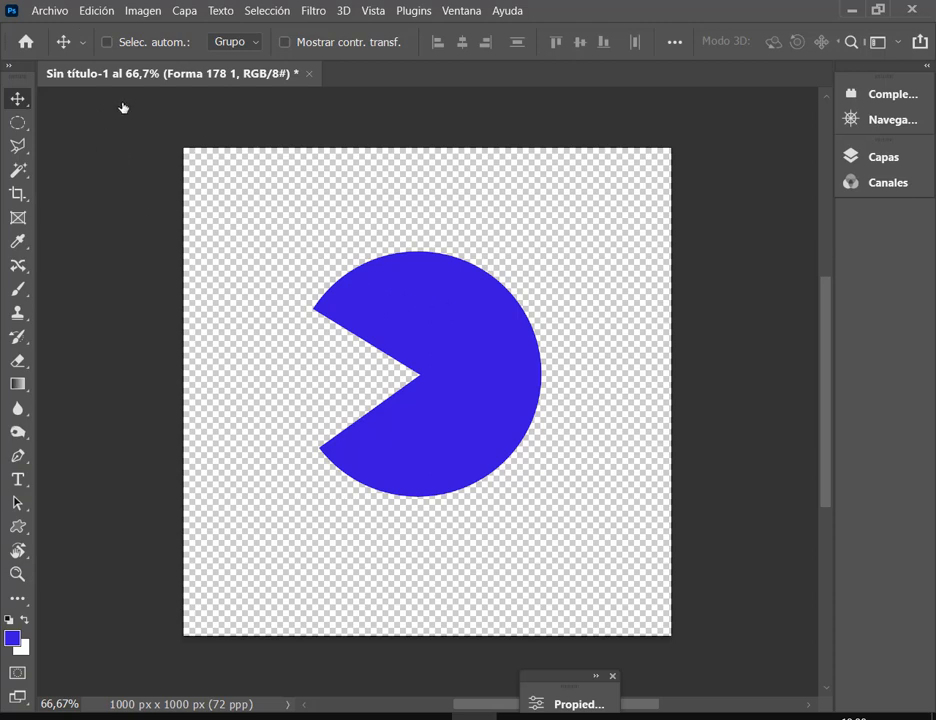
Define the Pac-Man shape as a new brush preset, keeping the suggested name.
click(97, 10)
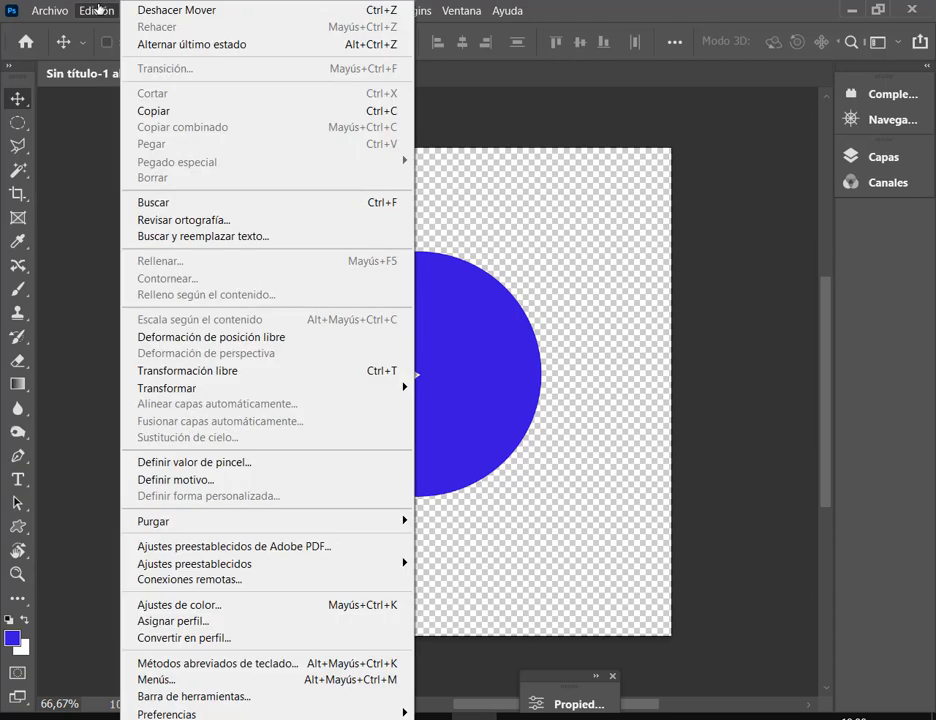
click(196, 466)
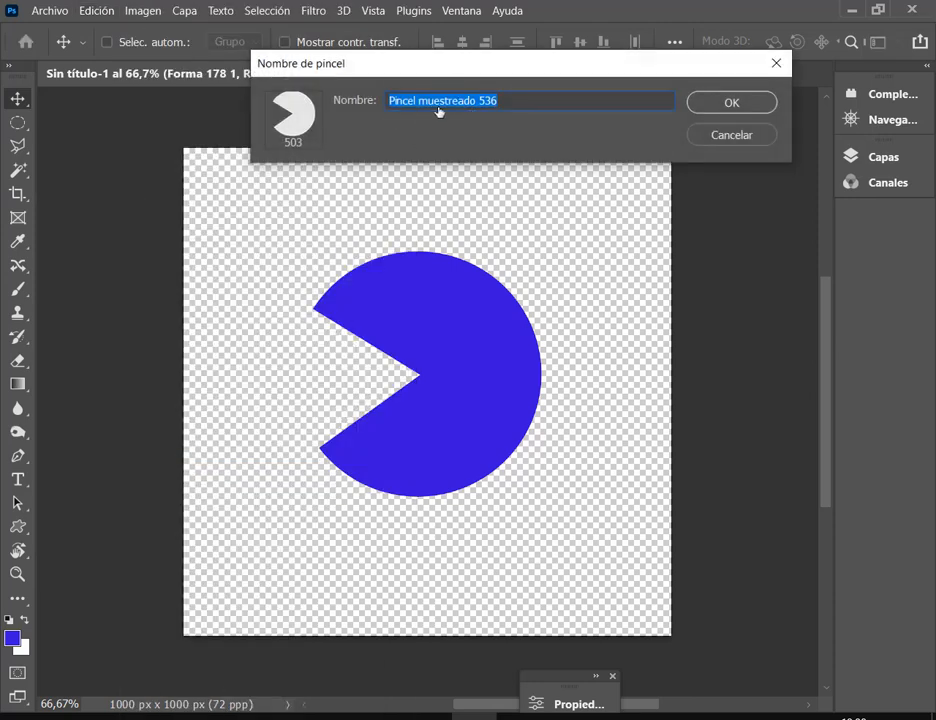
click(738, 104)
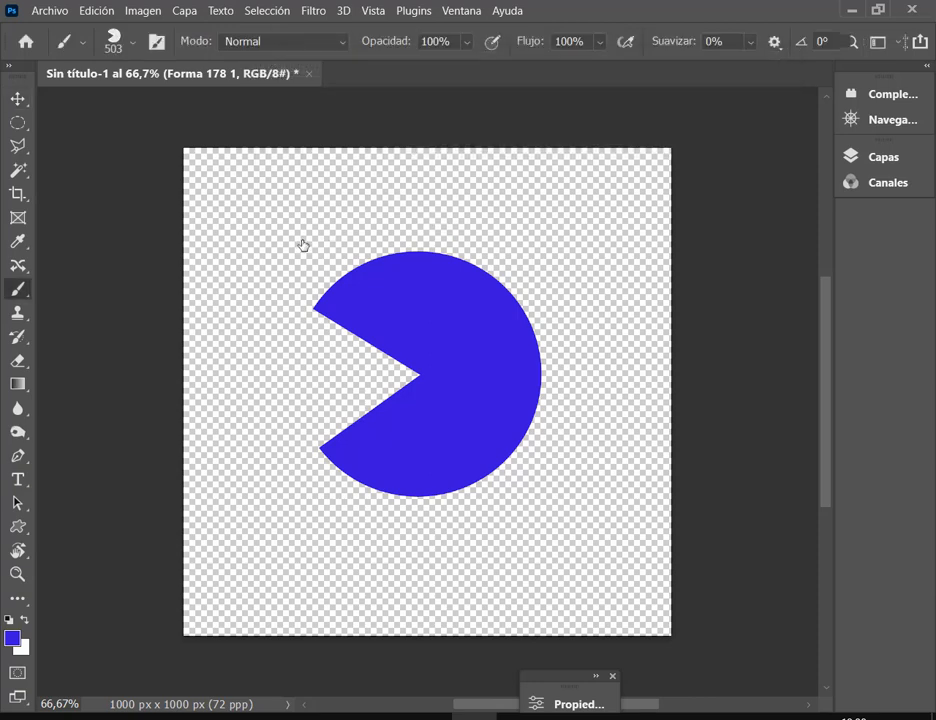
Add a new empty layer and delete the Pac-Man shape layer.
click(927, 66)
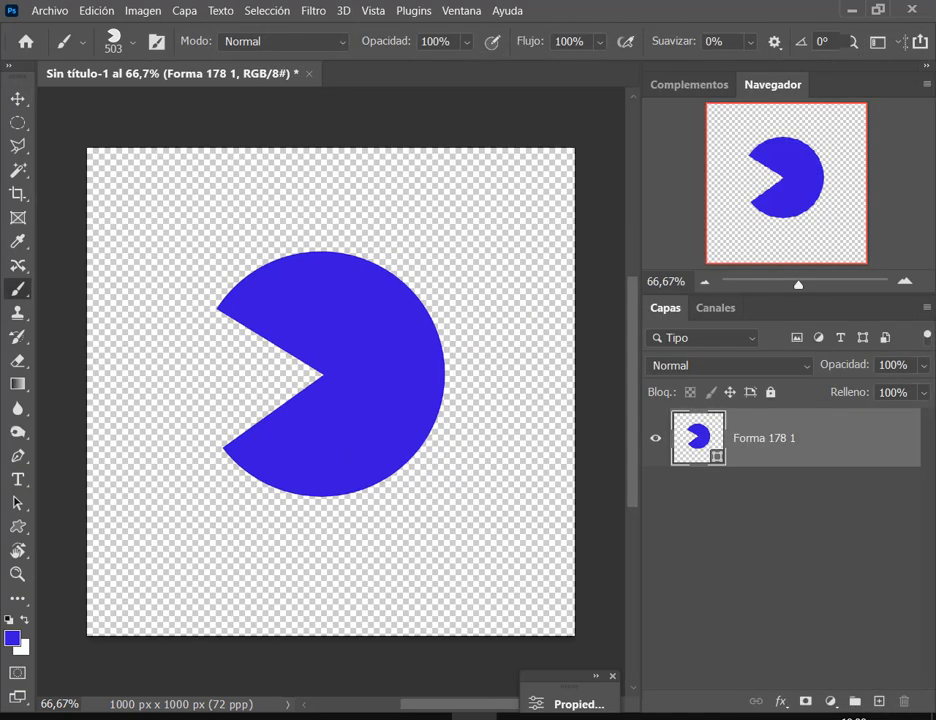
click(878, 700)
drag(708, 505, 904, 703)
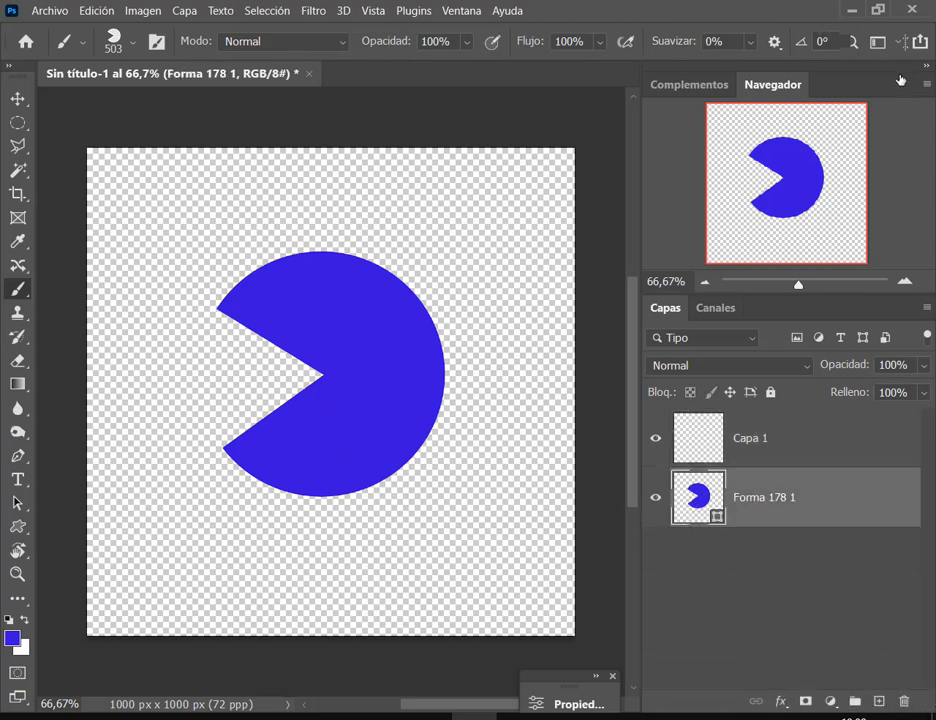
drag(800, 497, 904, 702)
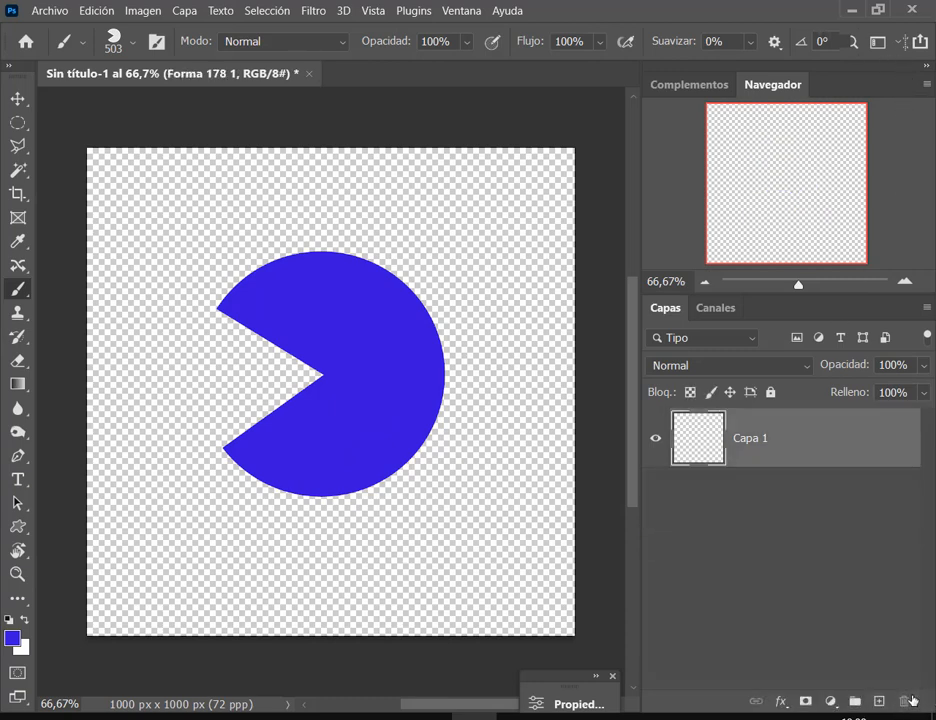
click(926, 65)
Reduce the Pac-Man brush to 80 px, test it with a single stamp and a curved stroke, and undo both.
right_click(472, 279)
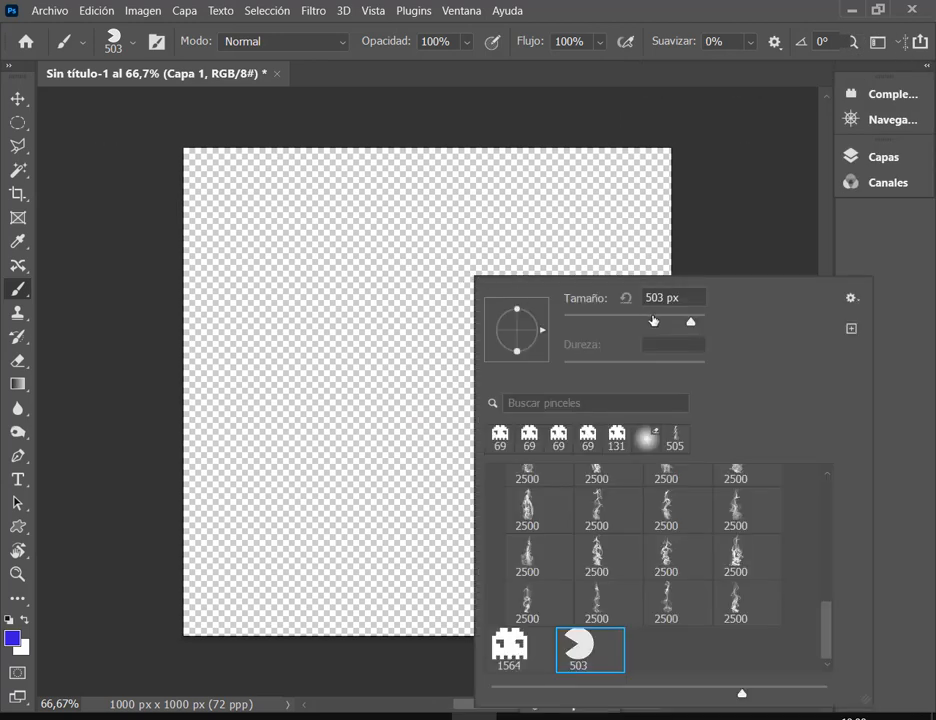
click(621, 319)
click(267, 221)
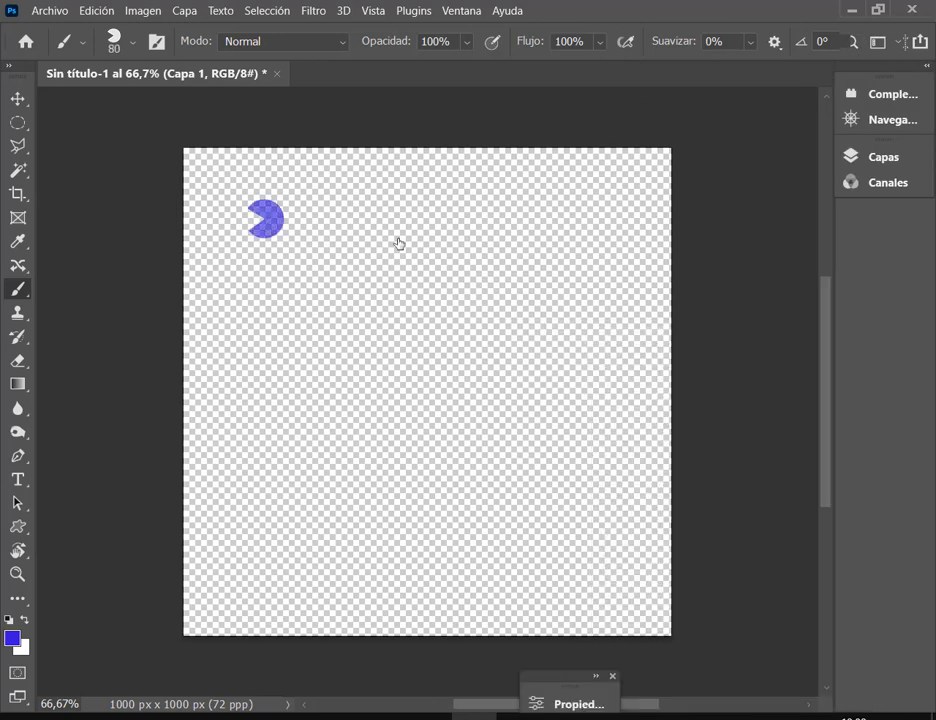
mouse_move(391, 212)
mouse_down()
mouse_move(357, 294)
mouse_move(268, 366)
mouse_up()
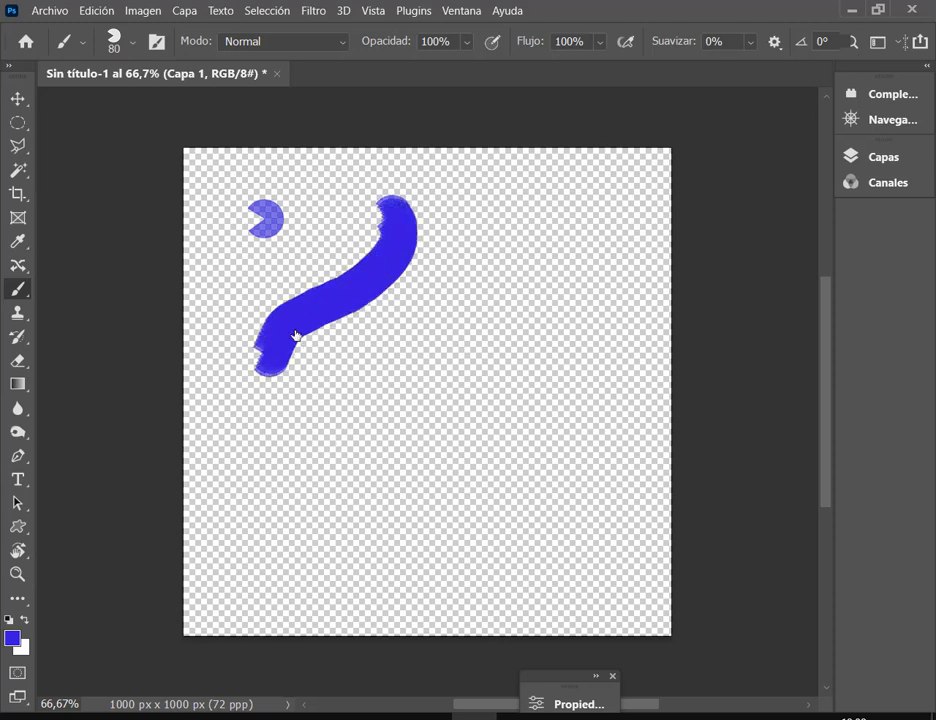
key(ctrl+z)
key(ctrl+z)
Set the Pac-Man brush's spacing (Espaciado) to 148% and enable Dinámica de forma with a size variation of 84%.
click(158, 41)
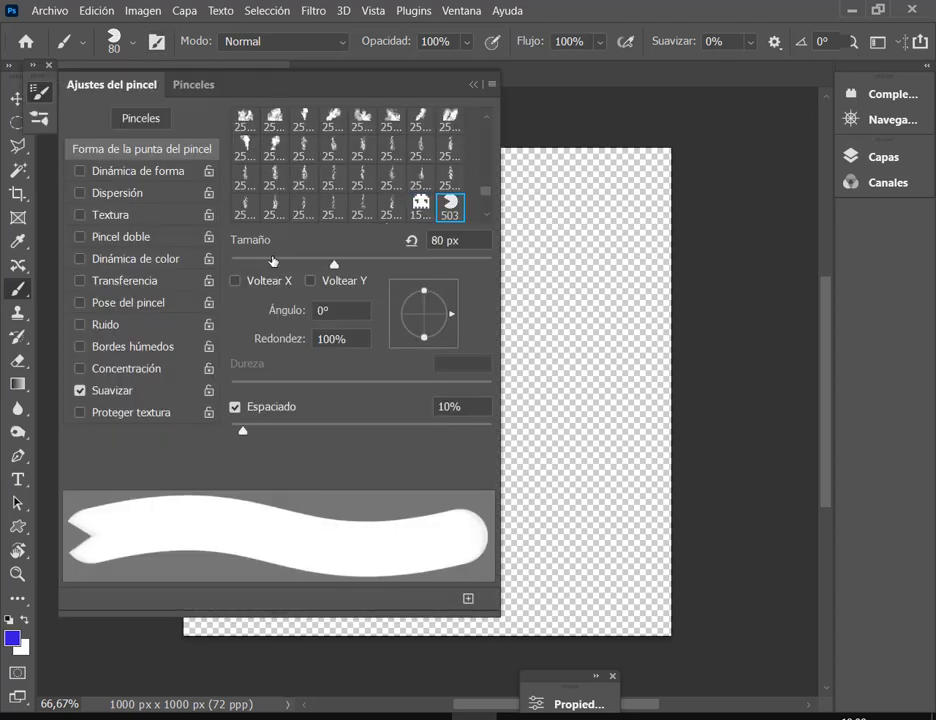
drag(253, 440, 394, 435)
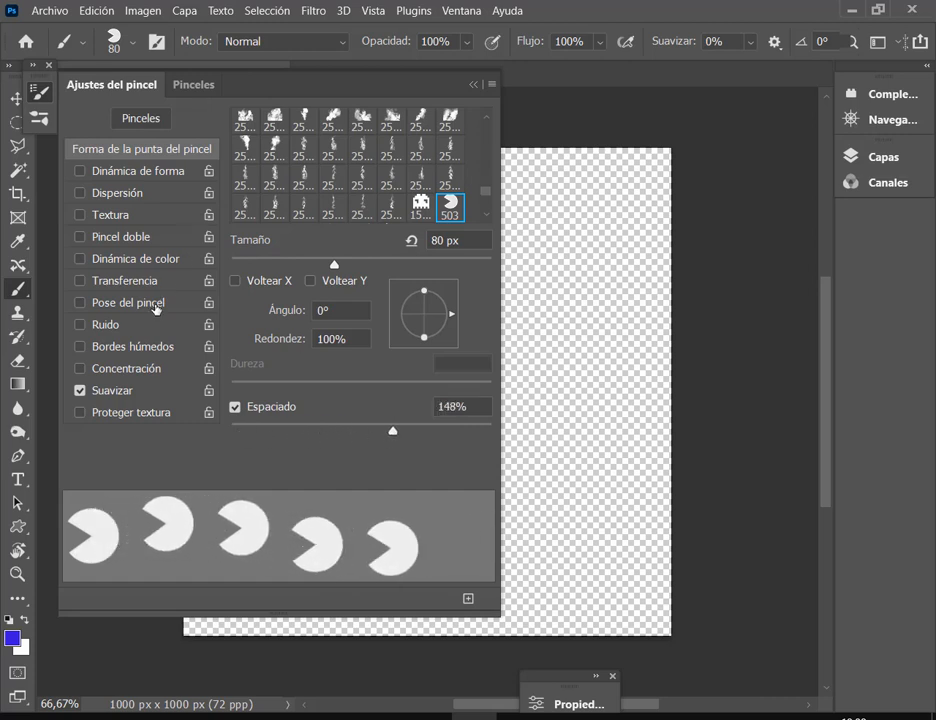
click(158, 172)
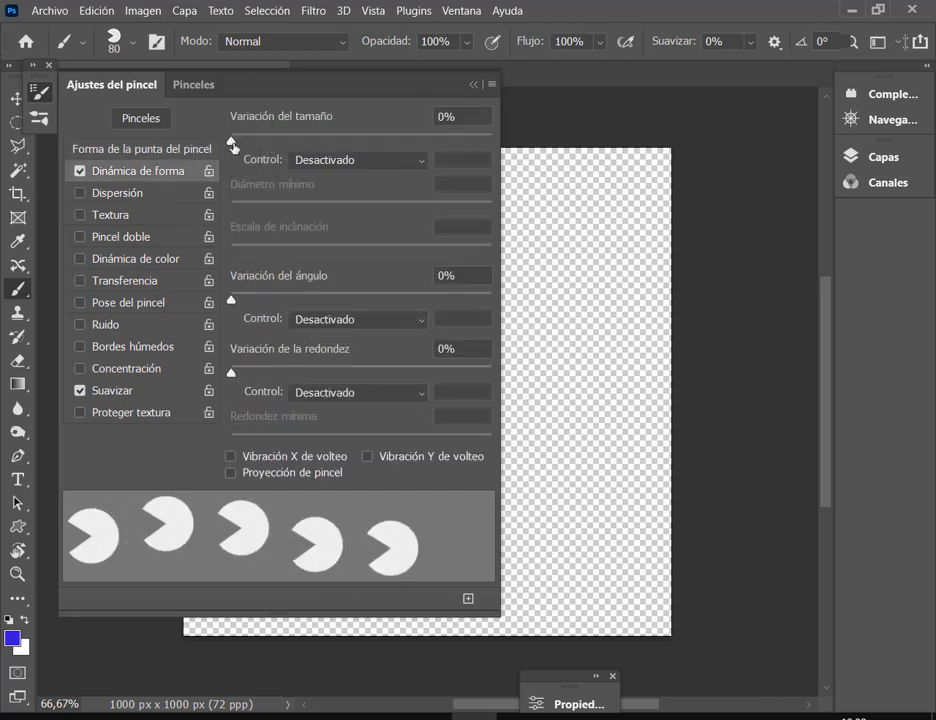
mouse_move(232, 137)
mouse_down()
mouse_move(477, 146)
mouse_move(447, 146)
mouse_up()
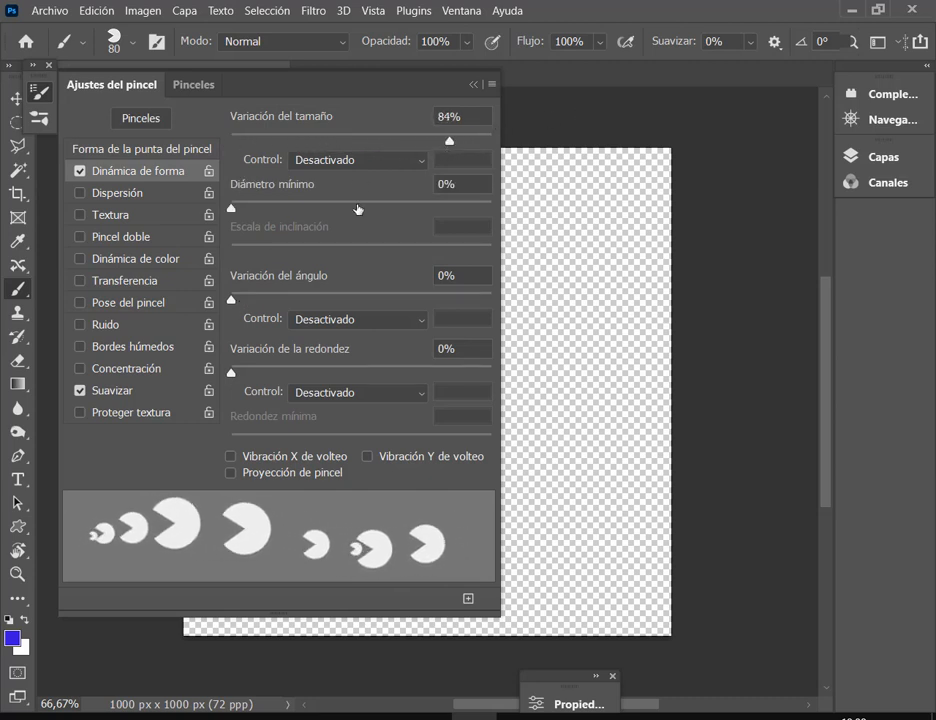
Collapse the brush settings, test the Pac-Man brush with one stroke and undo the stroke.
click(471, 87)
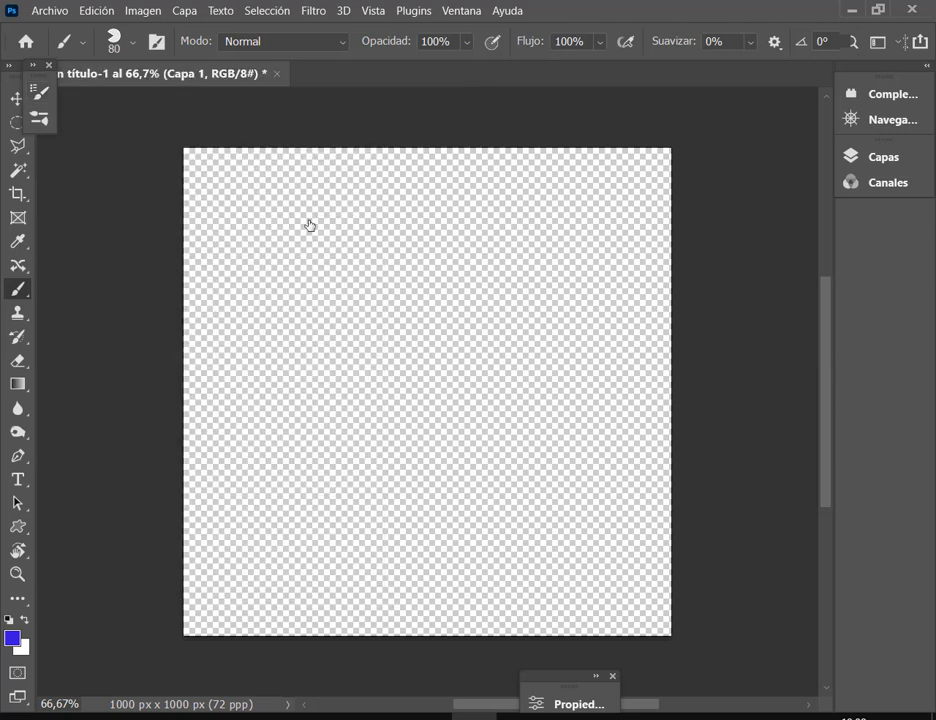
mouse_move(305, 240)
mouse_down()
mouse_move(304, 299)
mouse_move(283, 348)
mouse_move(280, 427)
mouse_move(313, 462)
mouse_move(401, 517)
mouse_move(408, 472)
mouse_move(371, 391)
mouse_move(383, 305)
mouse_move(434, 278)
mouse_move(479, 460)
mouse_move(504, 381)
mouse_move(584, 315)
mouse_move(583, 456)
mouse_move(615, 597)
mouse_up()
key(ctrl+z)
Select the saved ghost brush preset and set its size to 105 px.
click(133, 42)
click(50, 425)
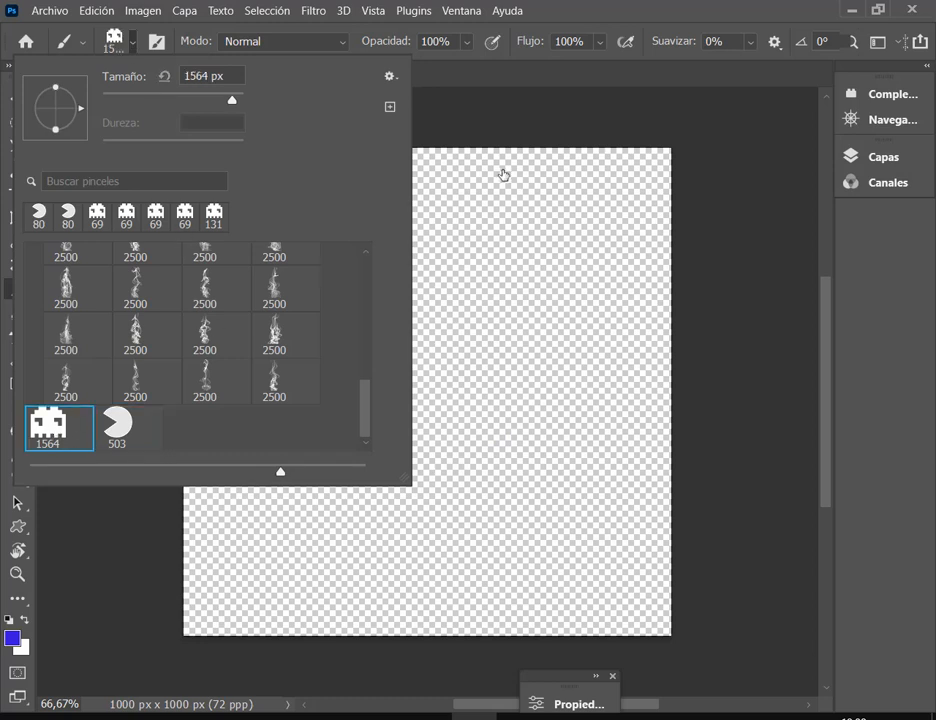
drag(181, 97, 173, 99)
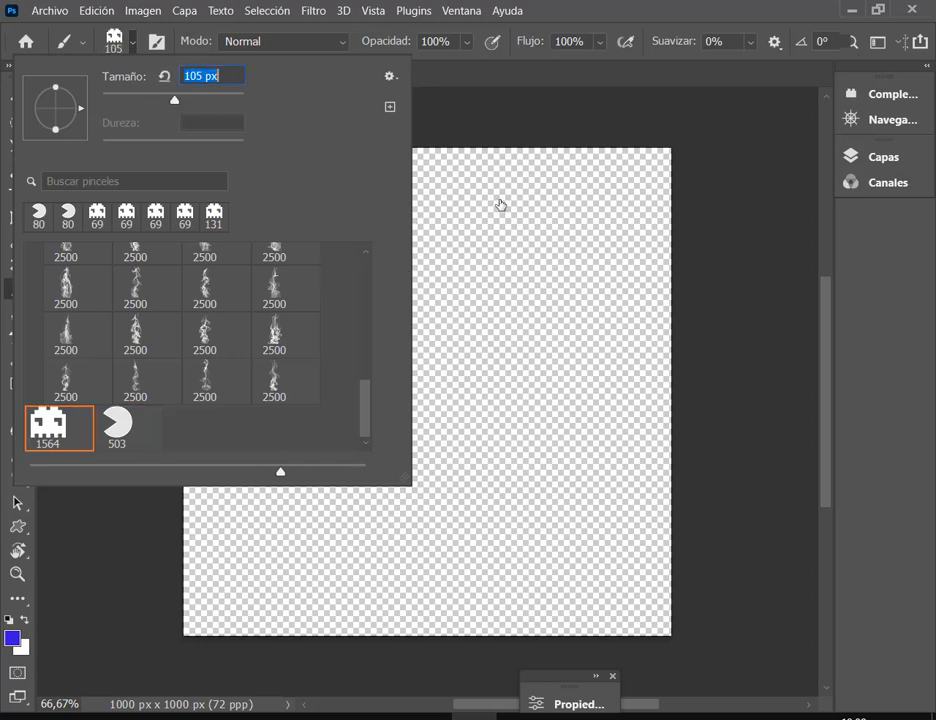
Test the ghost brush with a stroke, undo it, and stamp four separate ghosts across the canvas.
mouse_move(485, 225)
mouse_down()
mouse_move(533, 313)
mouse_move(413, 382)
mouse_up()
key(ctrl+z)
click(310, 237)
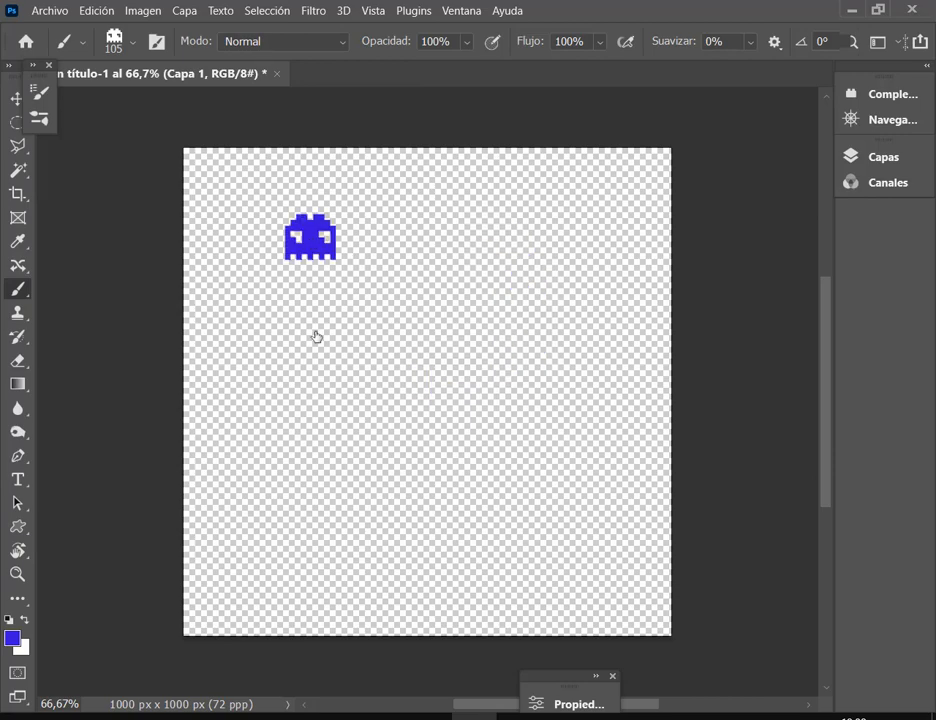
click(300, 377)
click(419, 234)
click(527, 366)
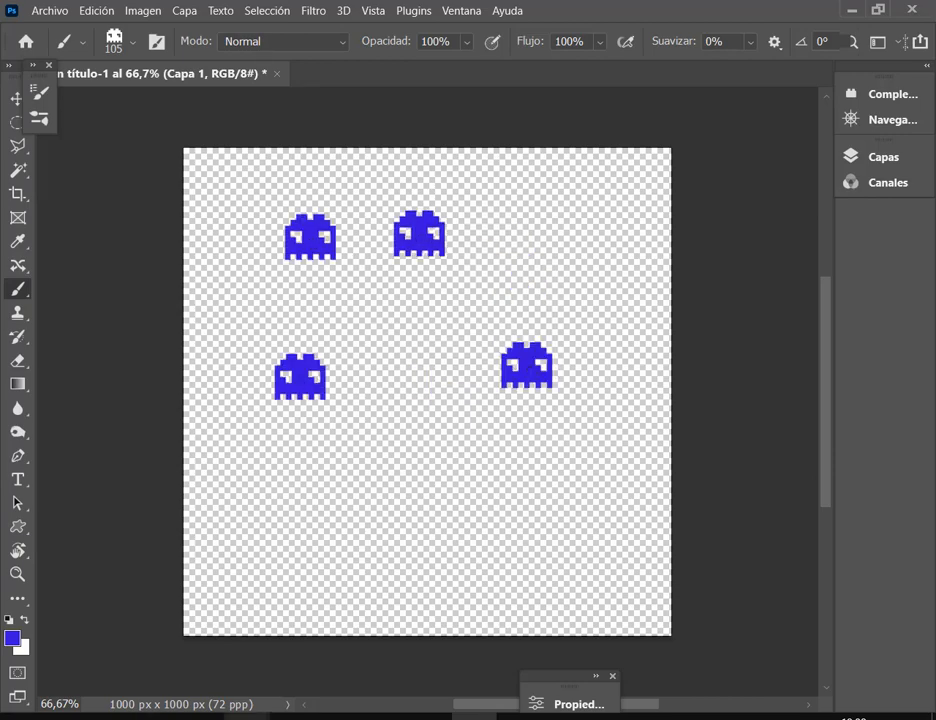
Switch to Chrome, check the Meet call's chat and bring up the Ejemplo.jpg reference image in Google Drive.
mouse_move(246, 717)
click(188, 597)
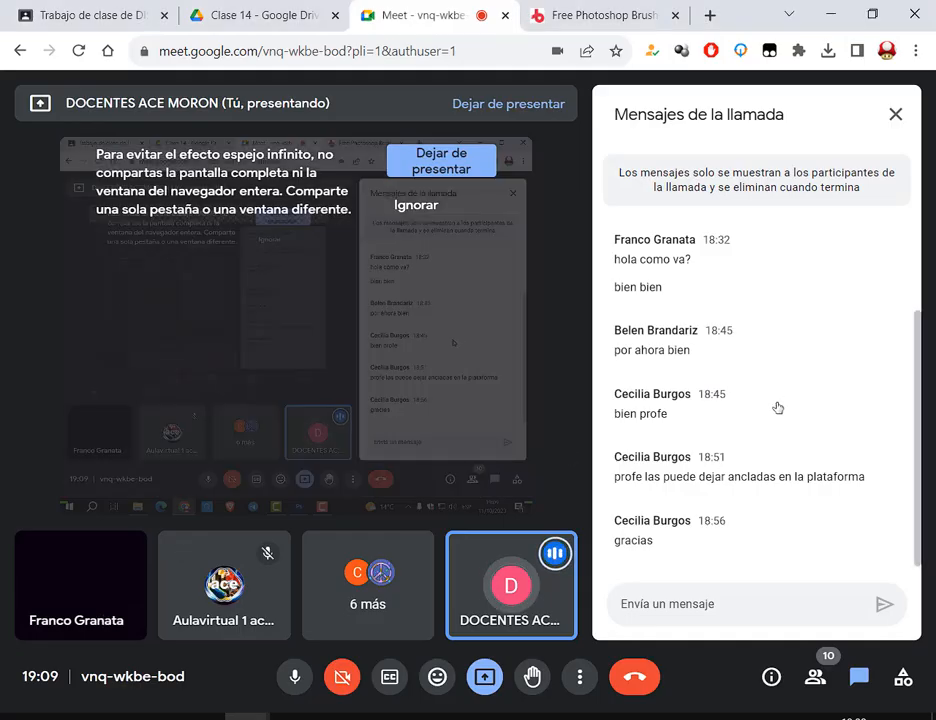
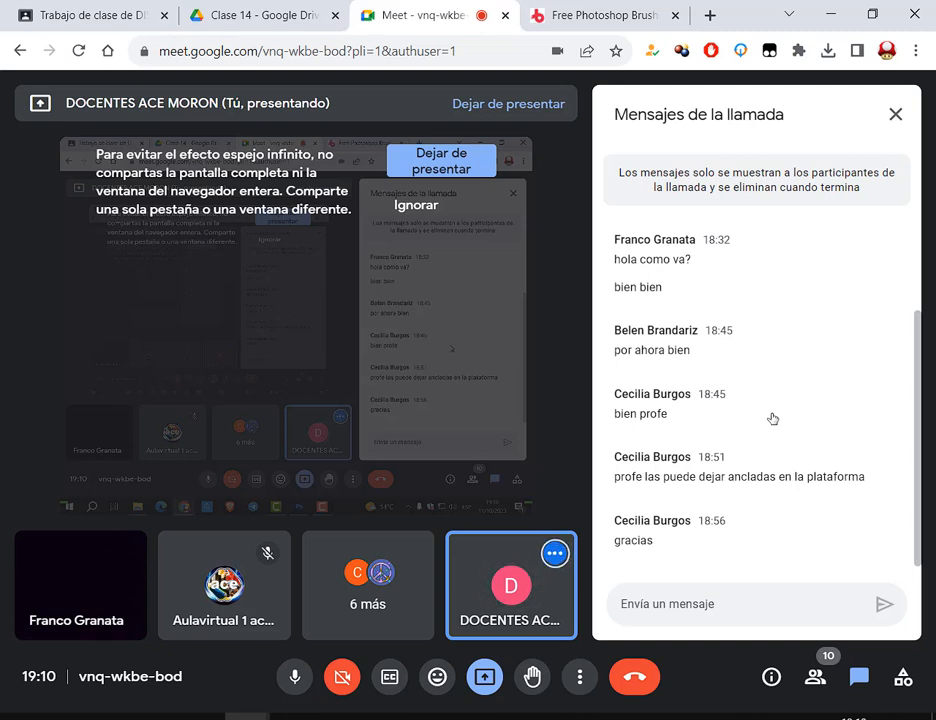
click(284, 9)
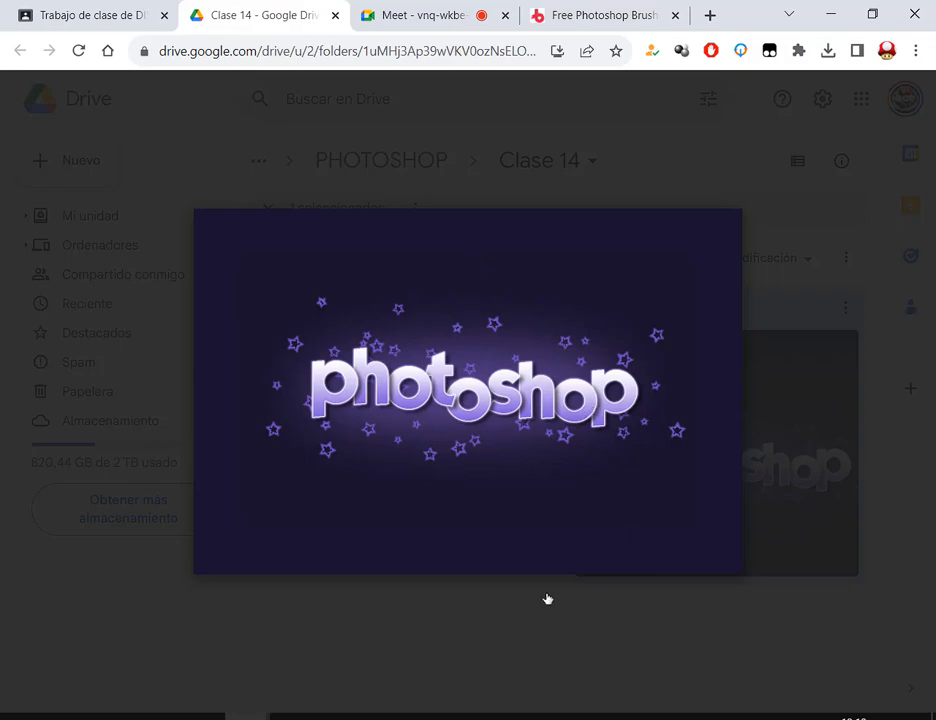
Switch back to Photoshop and close the ghost brush test document without saving its changes.
click(489, 711)
click(279, 76)
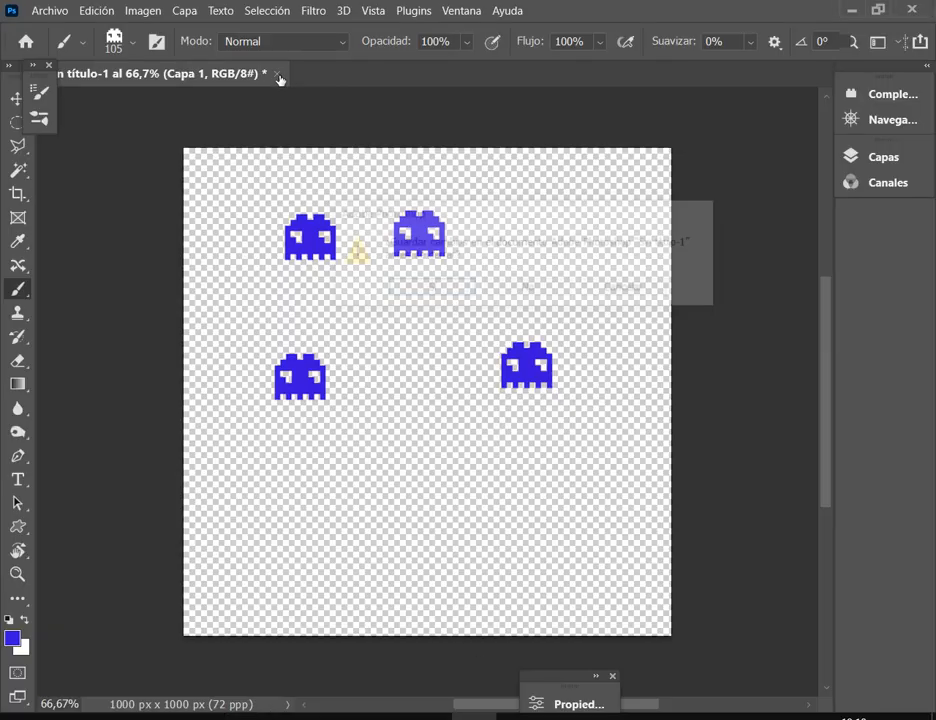
click(552, 292)
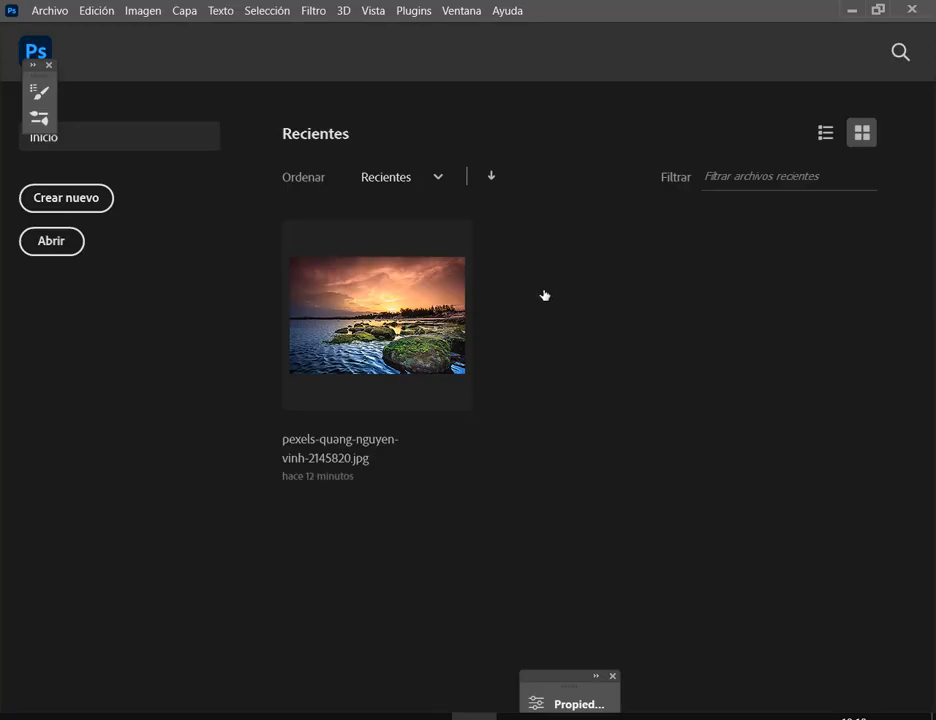
Create a new document from the recent 1920 x 1270 px preset at 72 ppp with a white background.
click(65, 199)
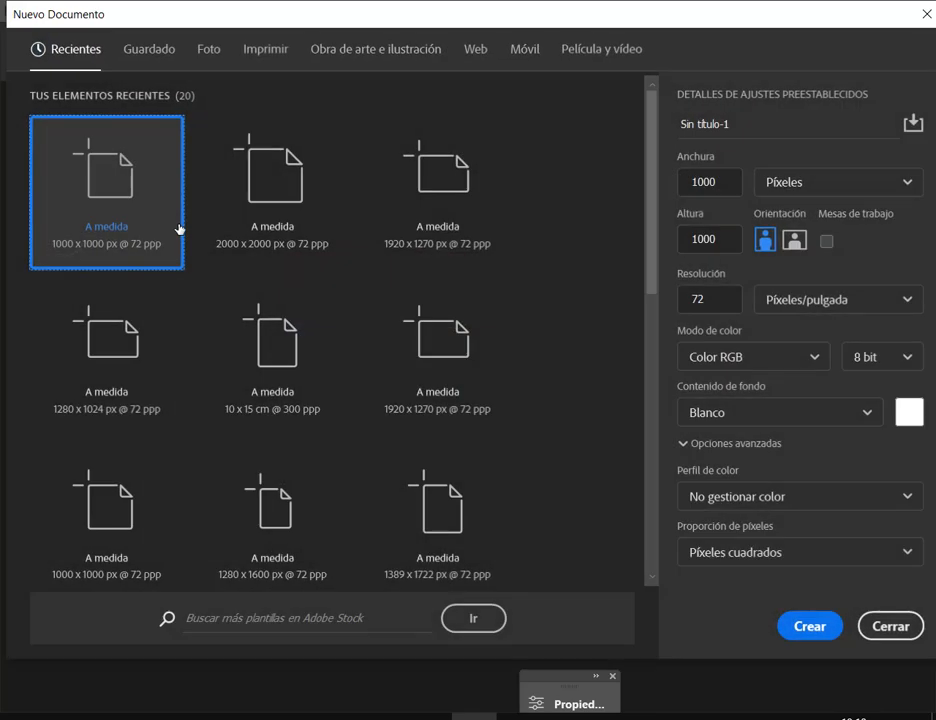
click(458, 204)
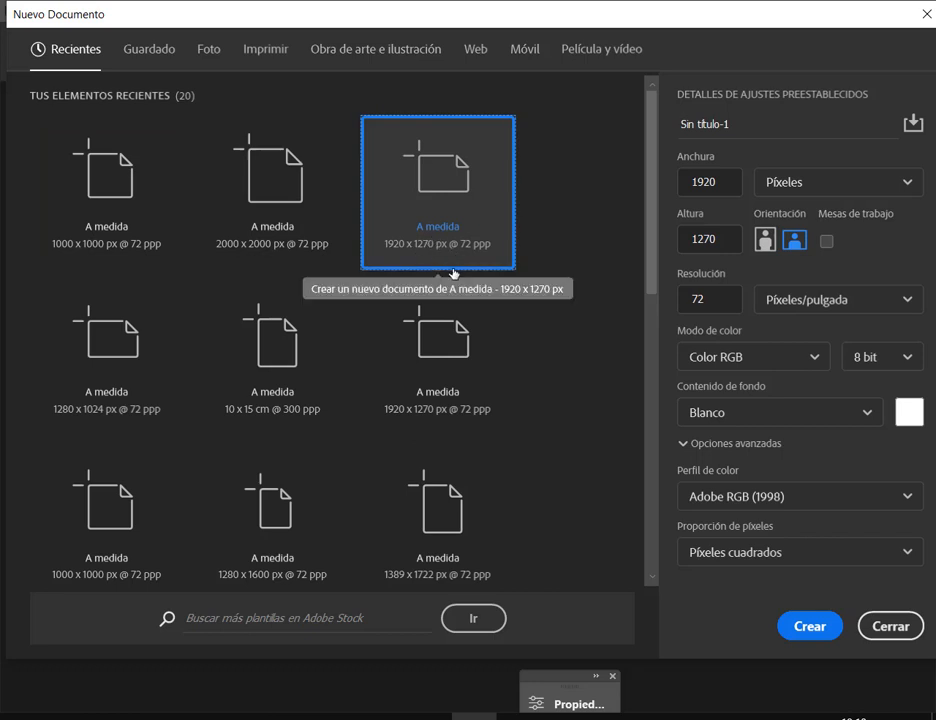
click(722, 190)
drag(722, 190, 678, 190)
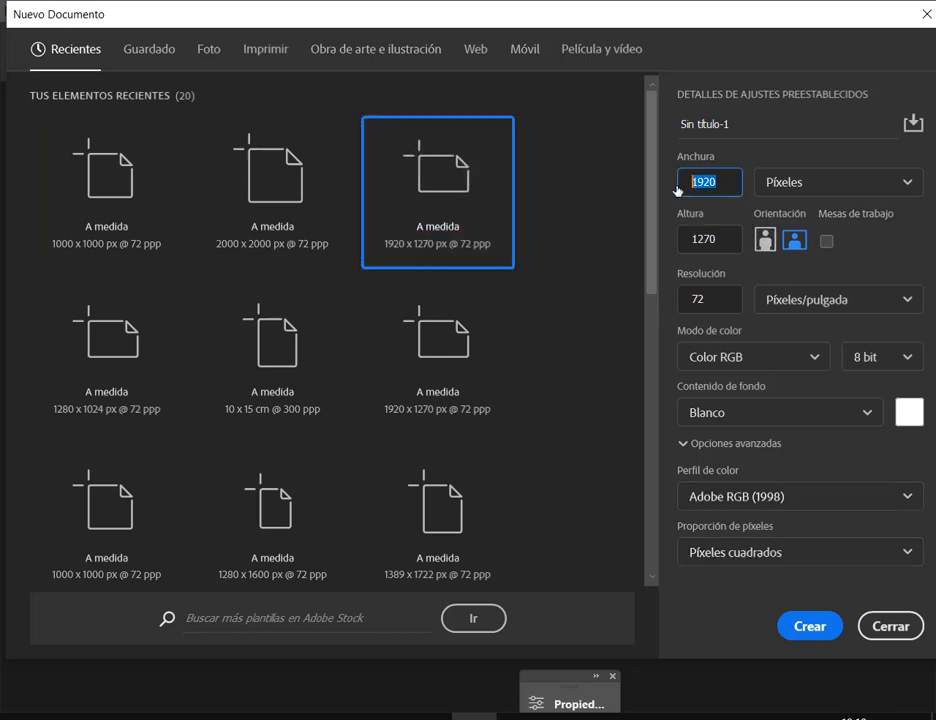
drag(725, 242, 696, 249)
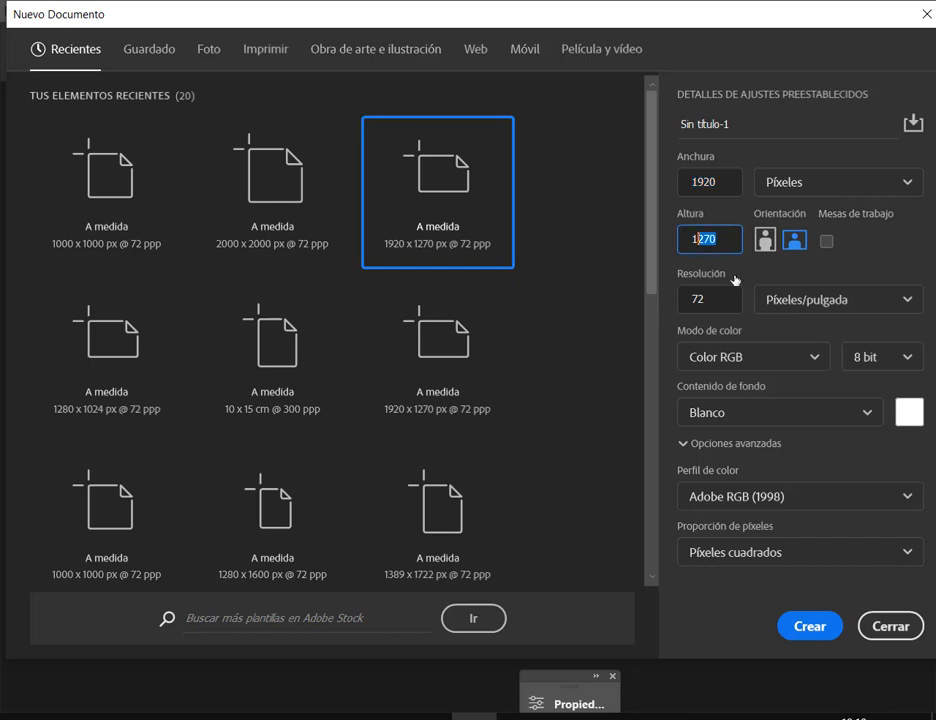
click(829, 623)
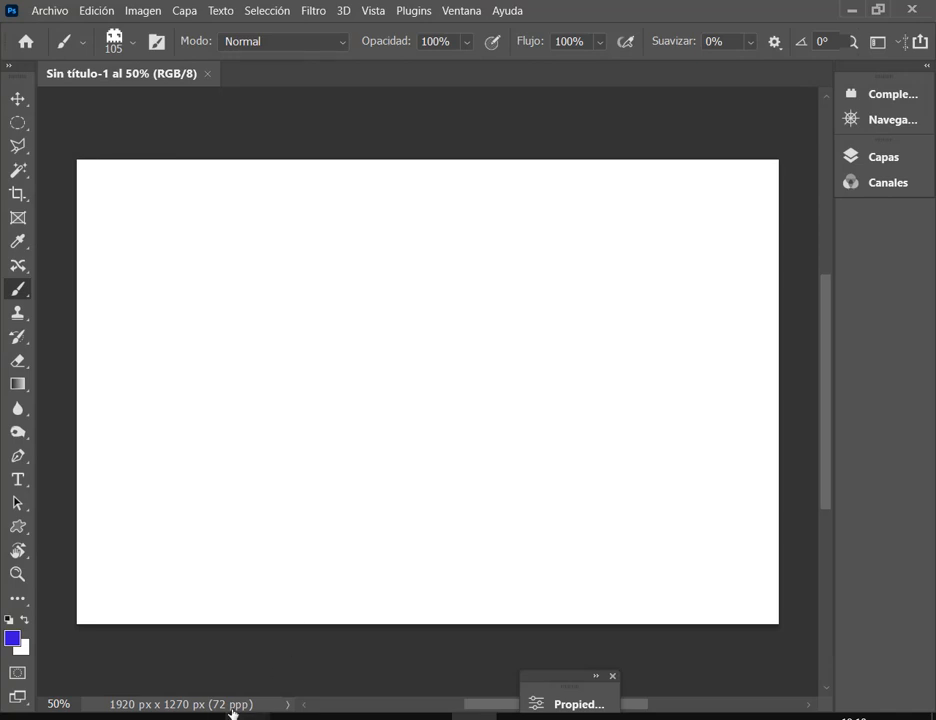
Switch to Chrome to examine the Ejemplo.jpg reference image and check the Meet call's chat messages.
mouse_move(248, 716)
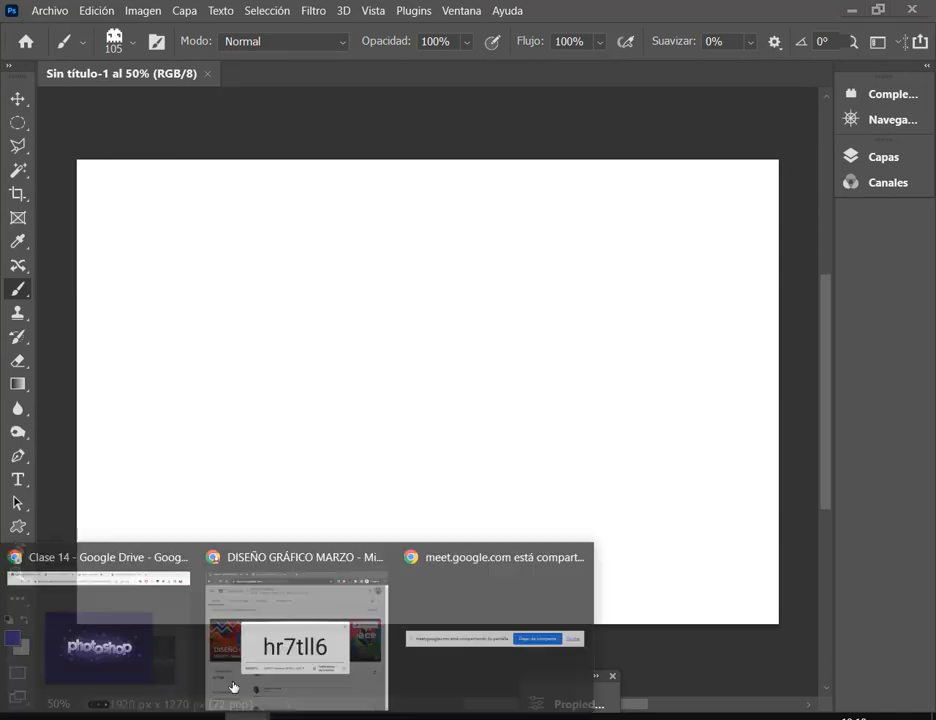
click(123, 620)
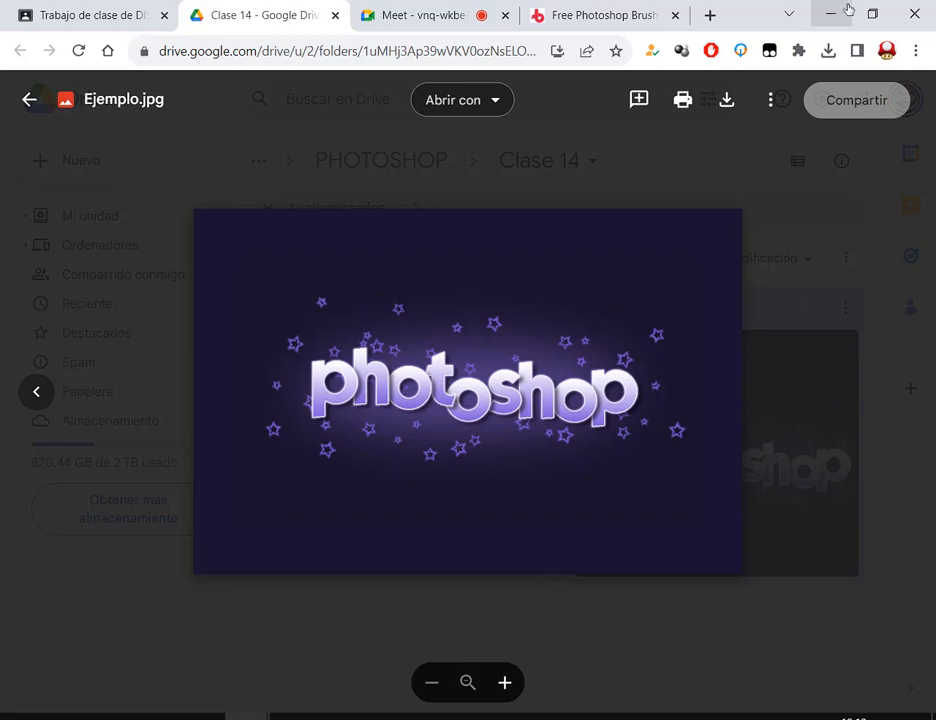
click(441, 6)
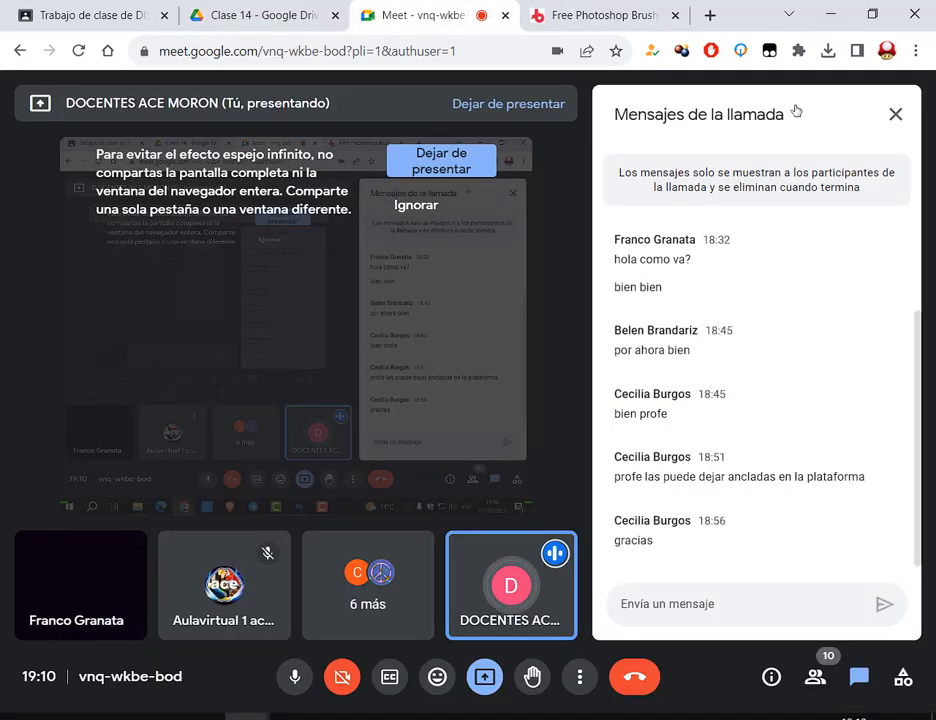
Switch back to Photoshop, expand the collapsed panels and add an empty layer above Fondo.
click(474, 717)
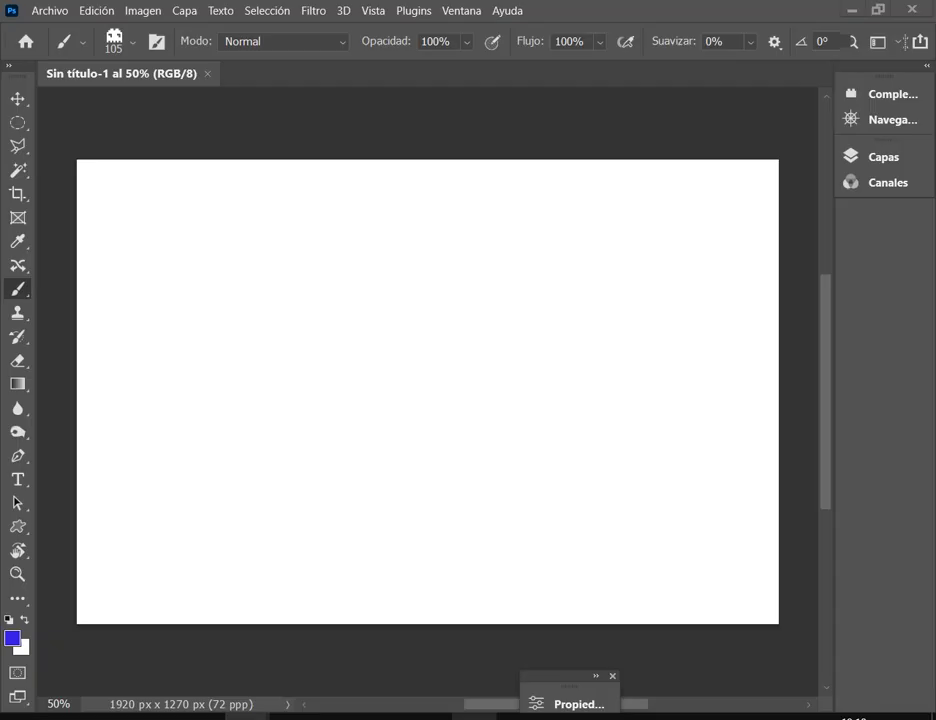
click(926, 70)
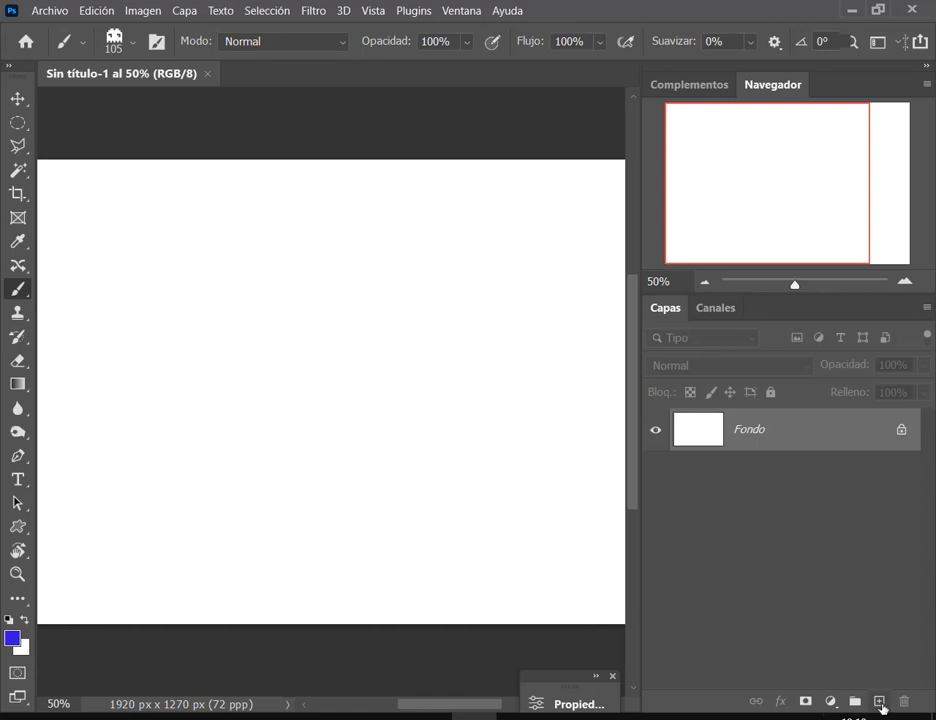
click(880, 703)
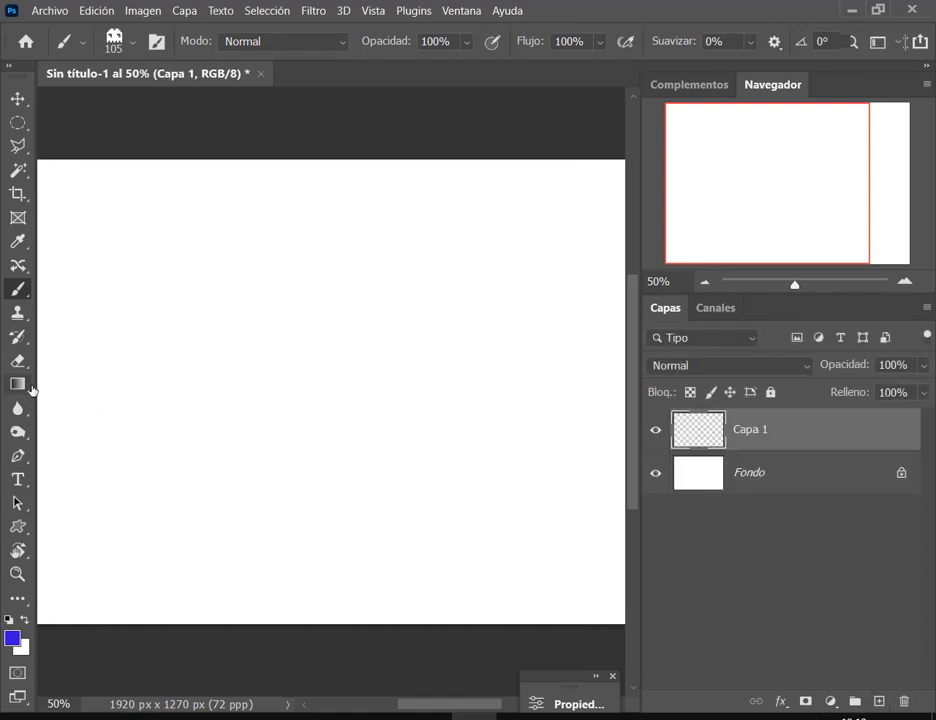
Activate the Gradient tool and choose the pink-to-purple Púrpura_19 preset from the Púrpuras group.
click(22, 386)
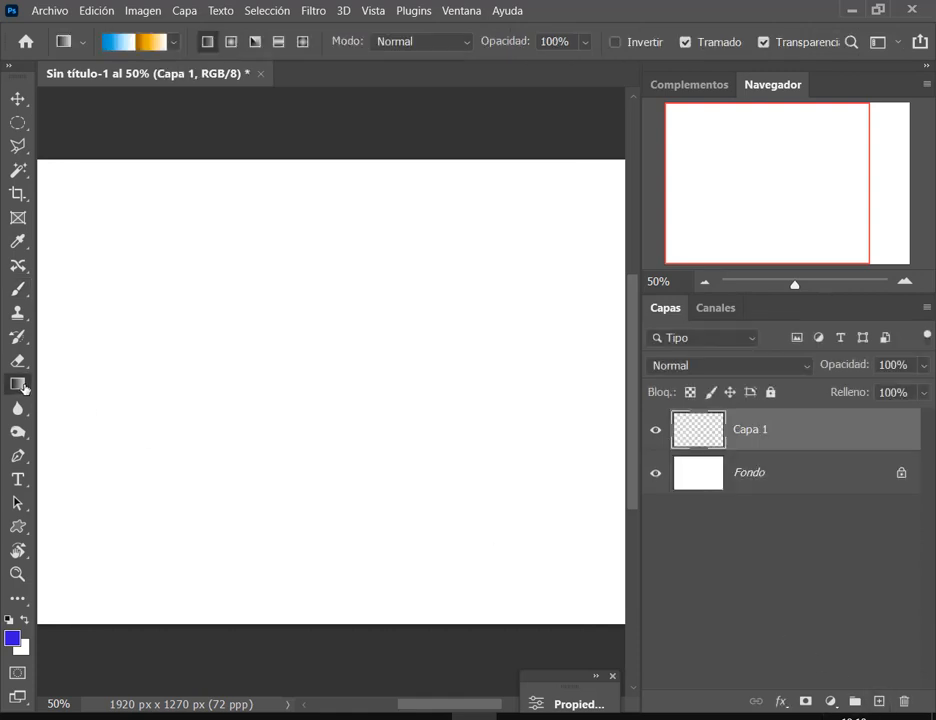
click(175, 42)
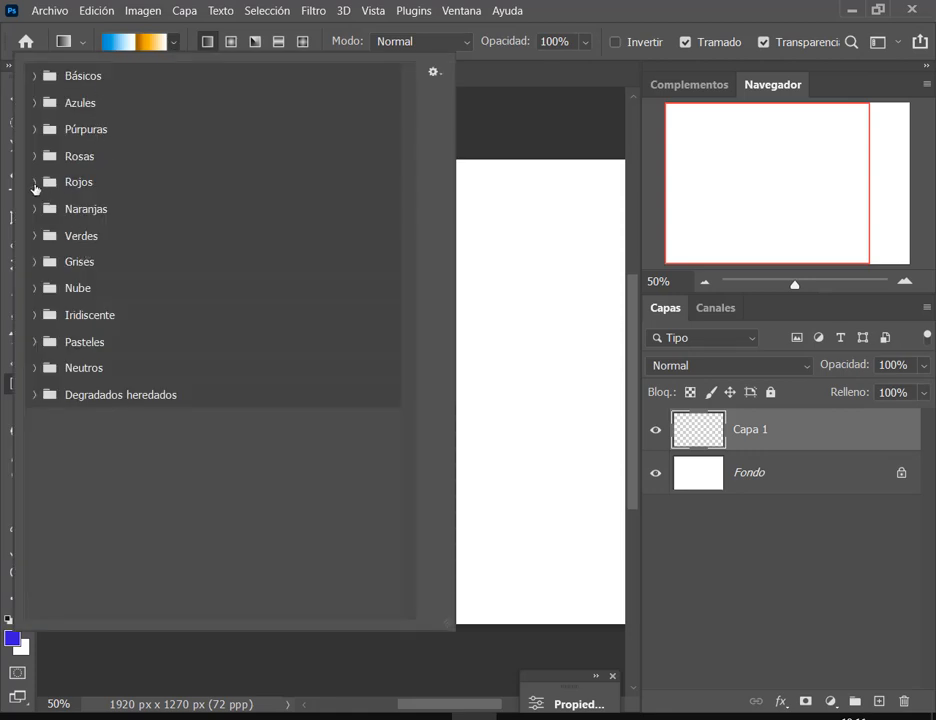
click(35, 130)
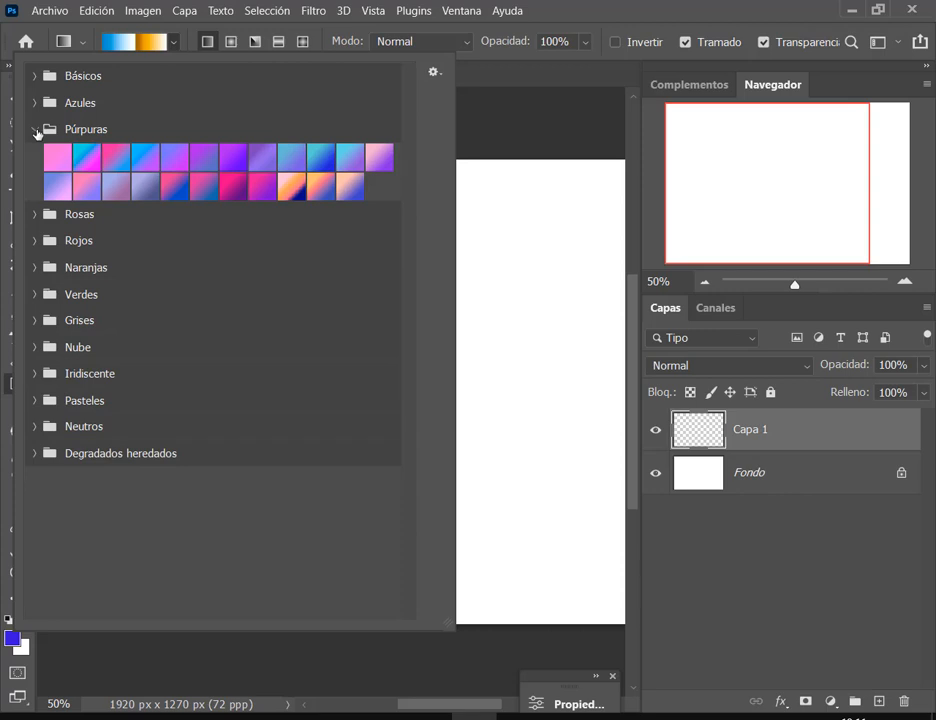
click(231, 188)
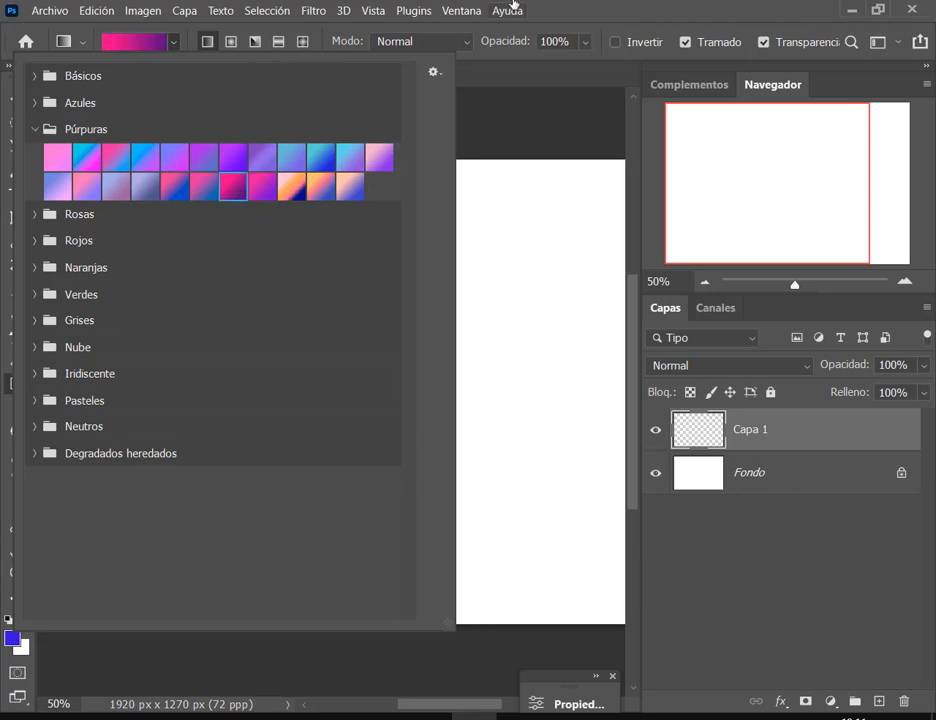
key(Return)
Open the gradient for editing and change its pink starting color stop (0%) to a bright violet.
click(119, 43)
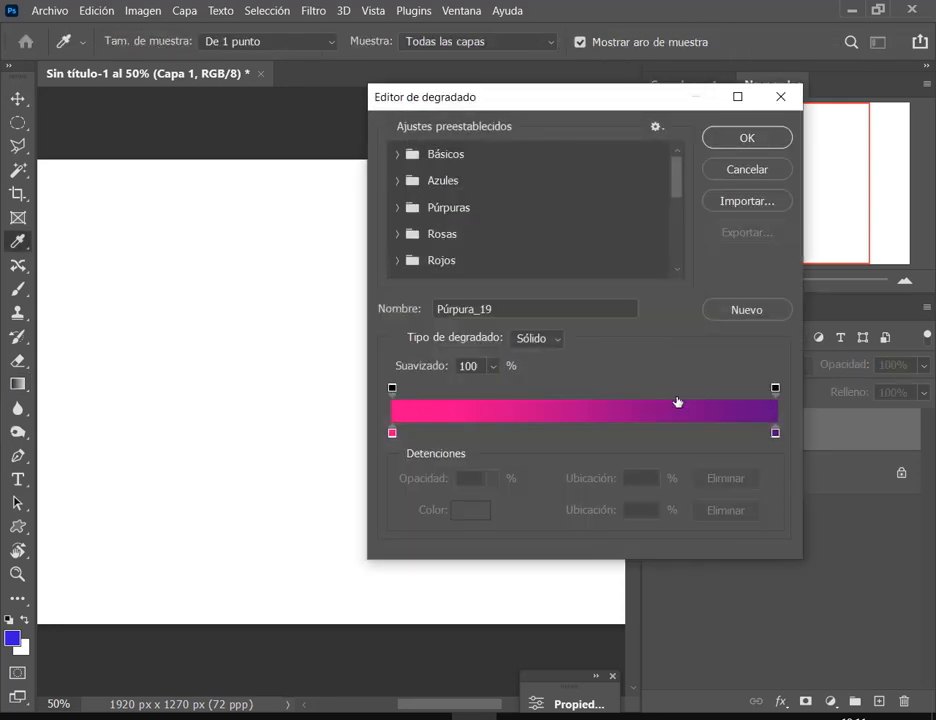
double_click(392, 433)
click(627, 220)
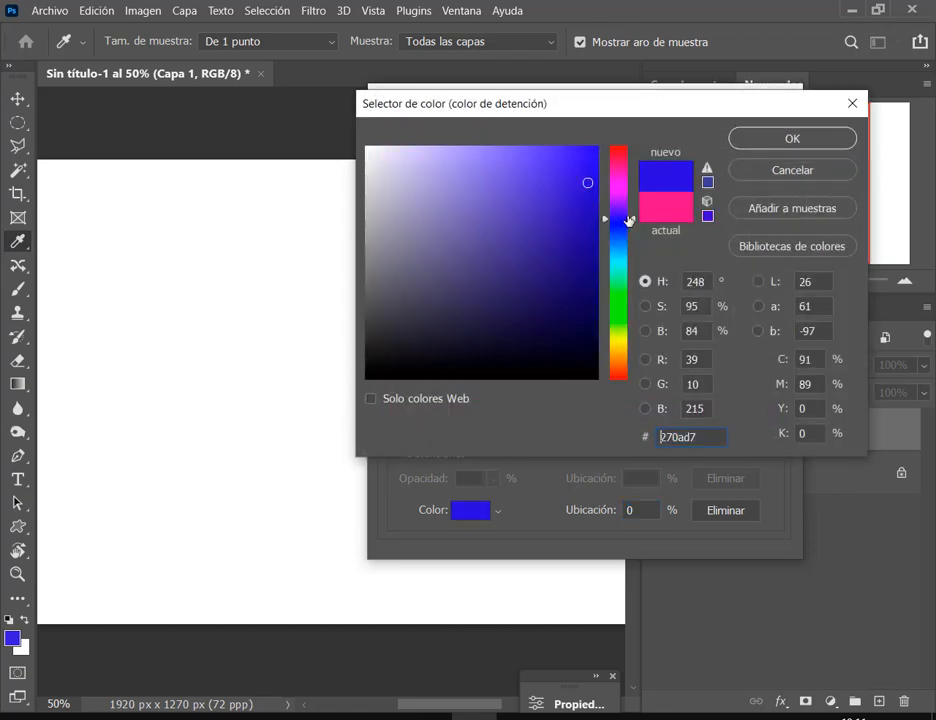
drag(628, 219, 631, 211)
click(792, 138)
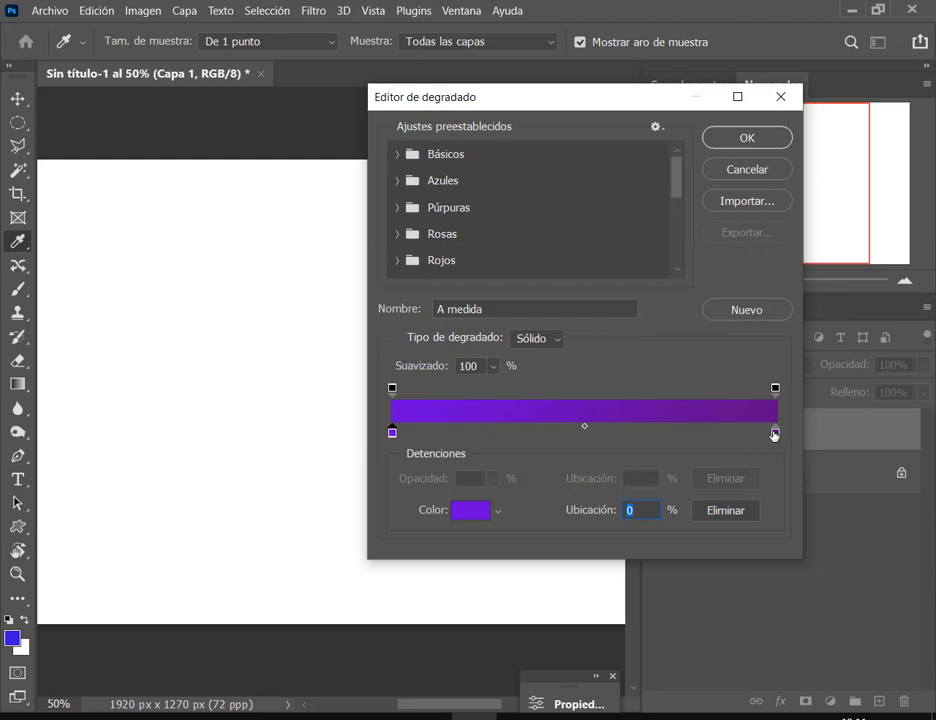
Change the gradient's ending color stop (100%) to a very dark purple.
double_click(774, 434)
click(573, 299)
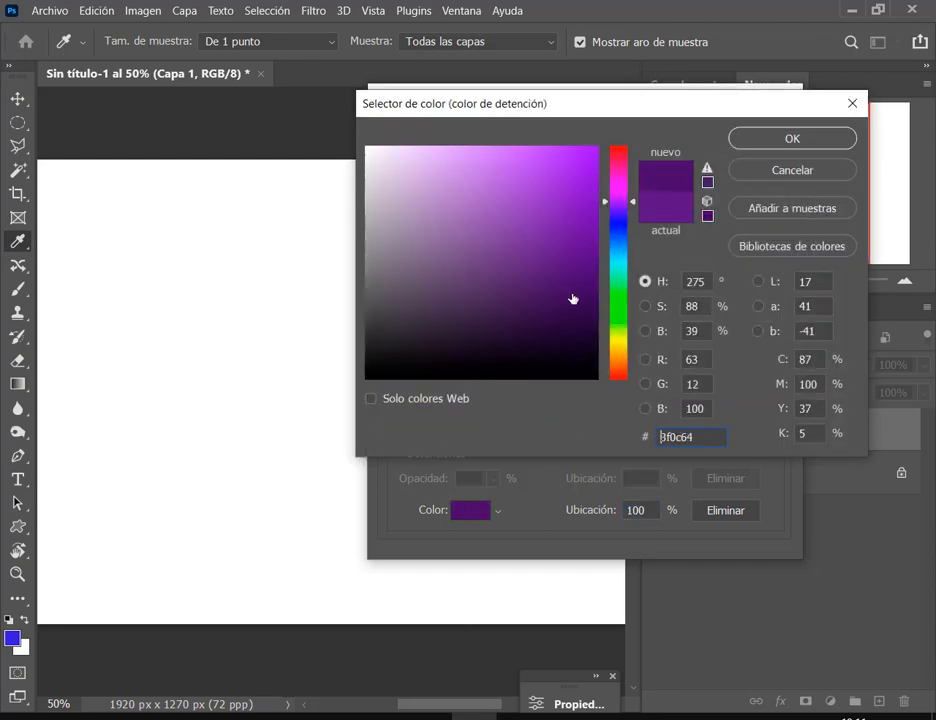
click(574, 318)
click(798, 146)
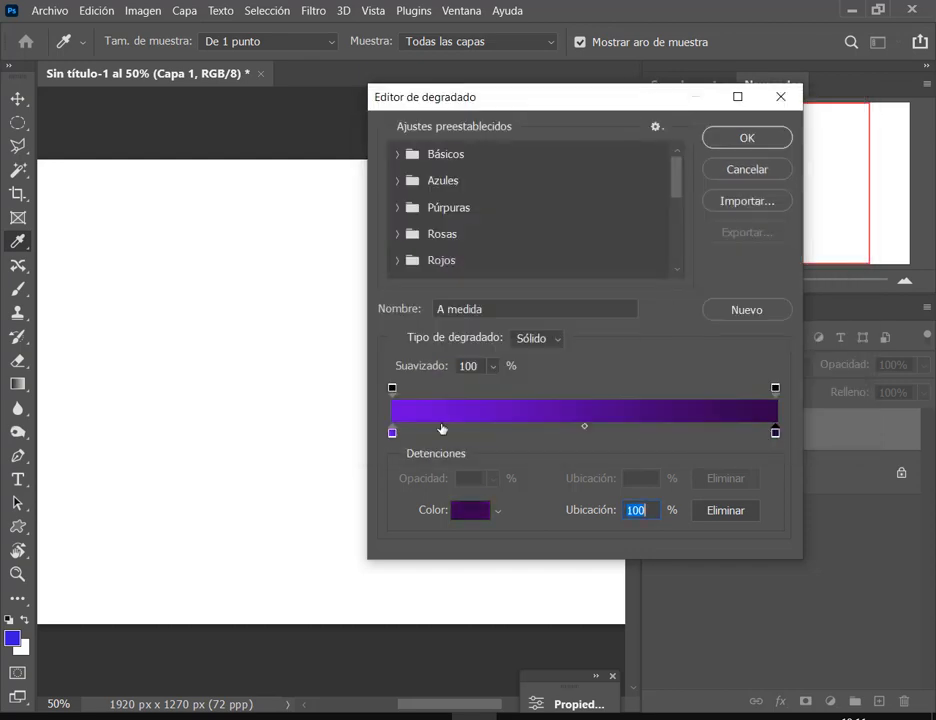
Darken the gradient's starting color stop (0%) to a more muted violet and accept the custom gradient.
double_click(392, 433)
click(585, 224)
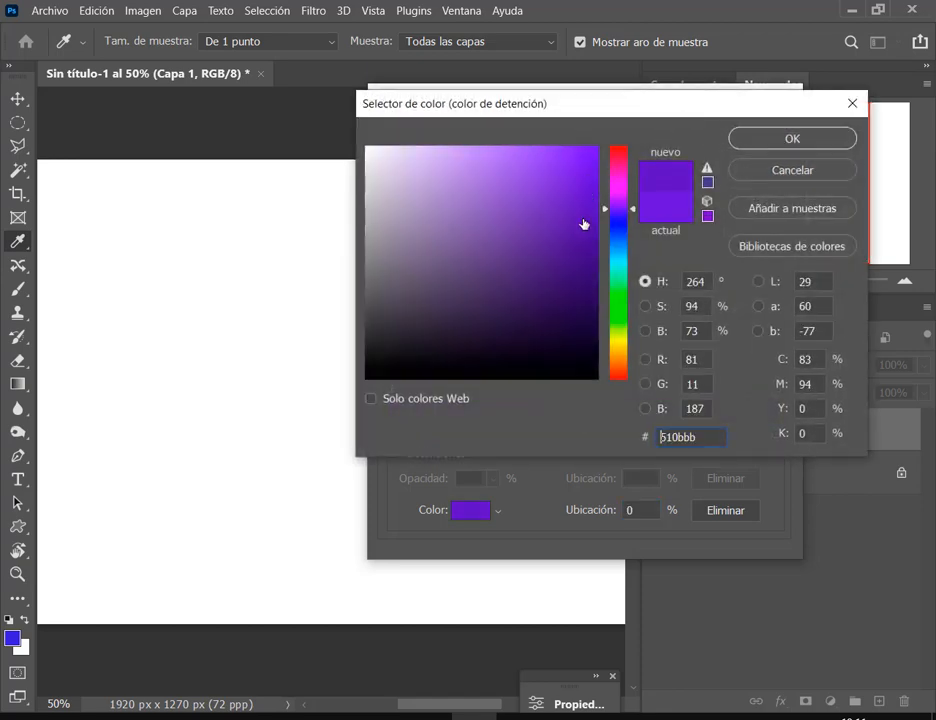
click(579, 249)
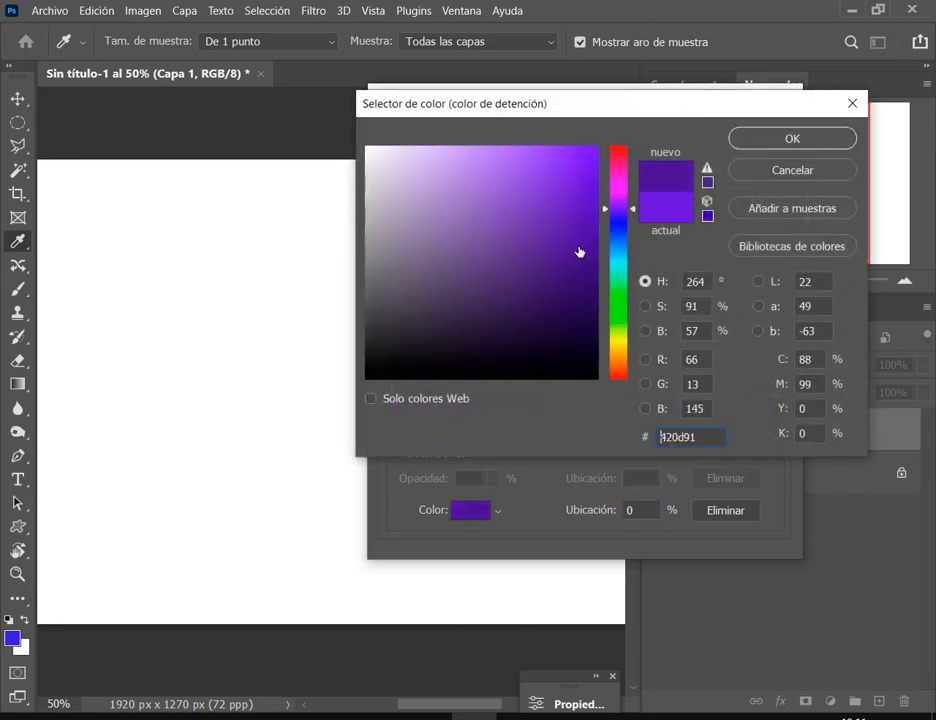
click(561, 229)
click(792, 138)
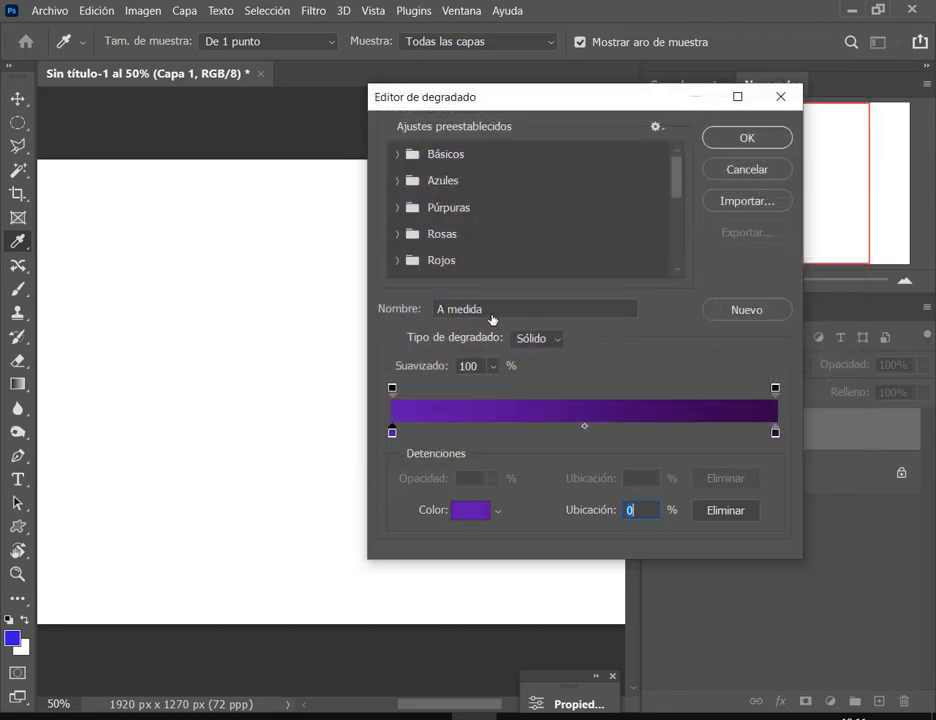
click(627, 104)
click(747, 138)
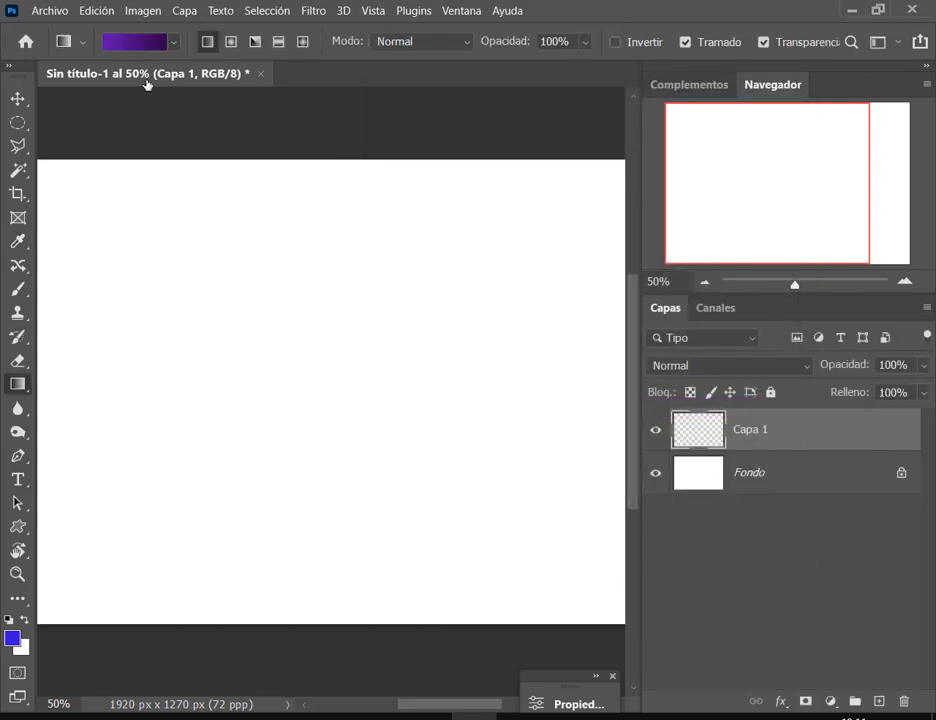
Fill Capa 1 with the gradient in radial mode, drawn from the canvas center outward toward the lower edge.
click(230, 44)
scroll(330, 420, down, 1)
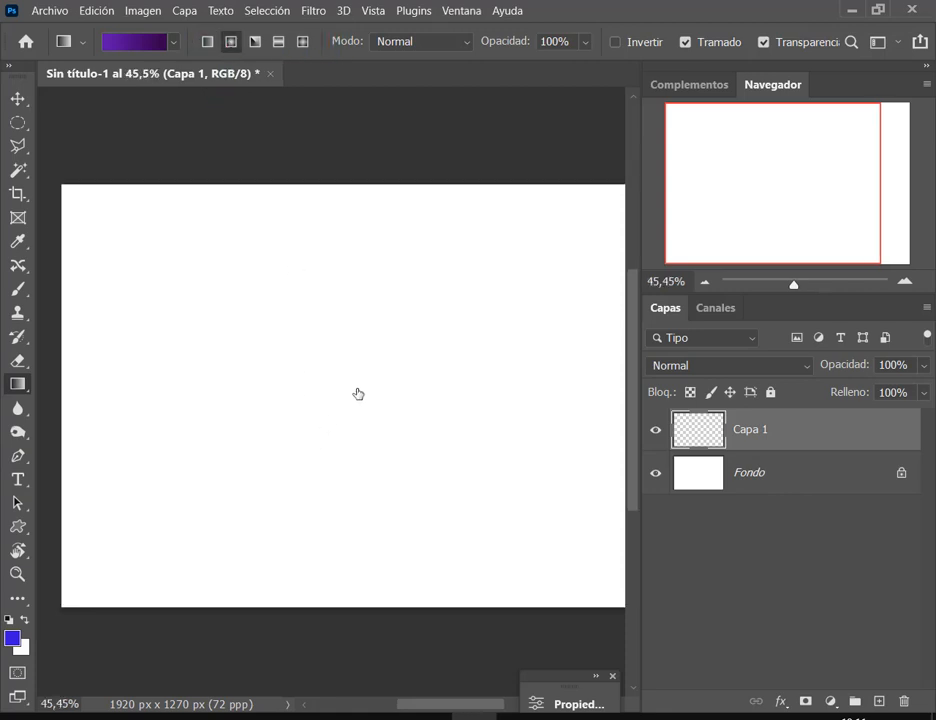
drag(347, 381, 440, 575)
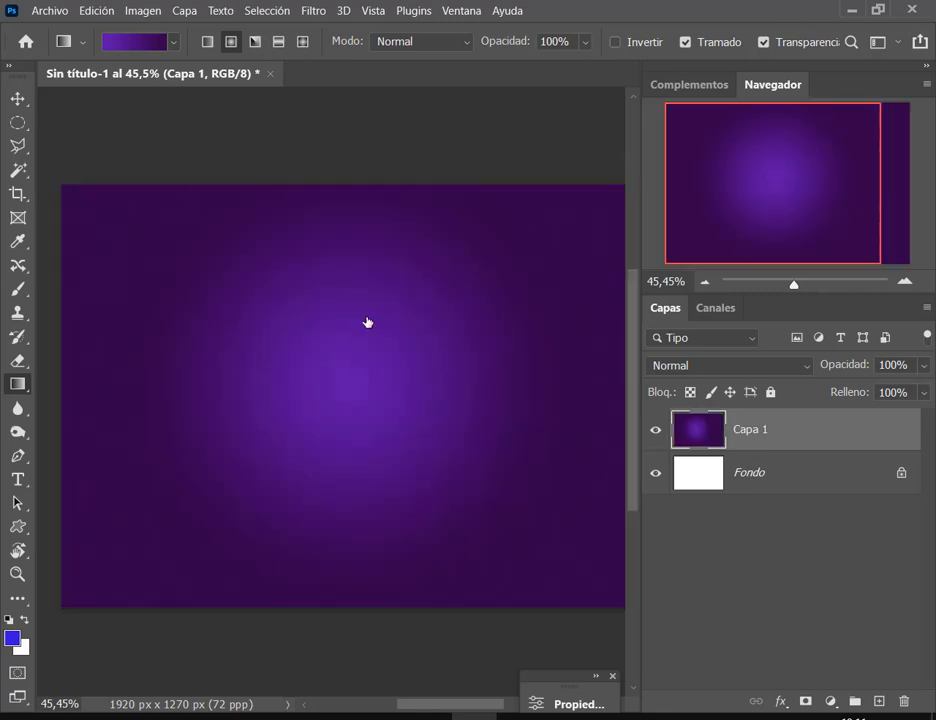
Switch to Chrome and bring up the Ejemplo.jpg reference in Google Drive to compare its background.
click(152, 660)
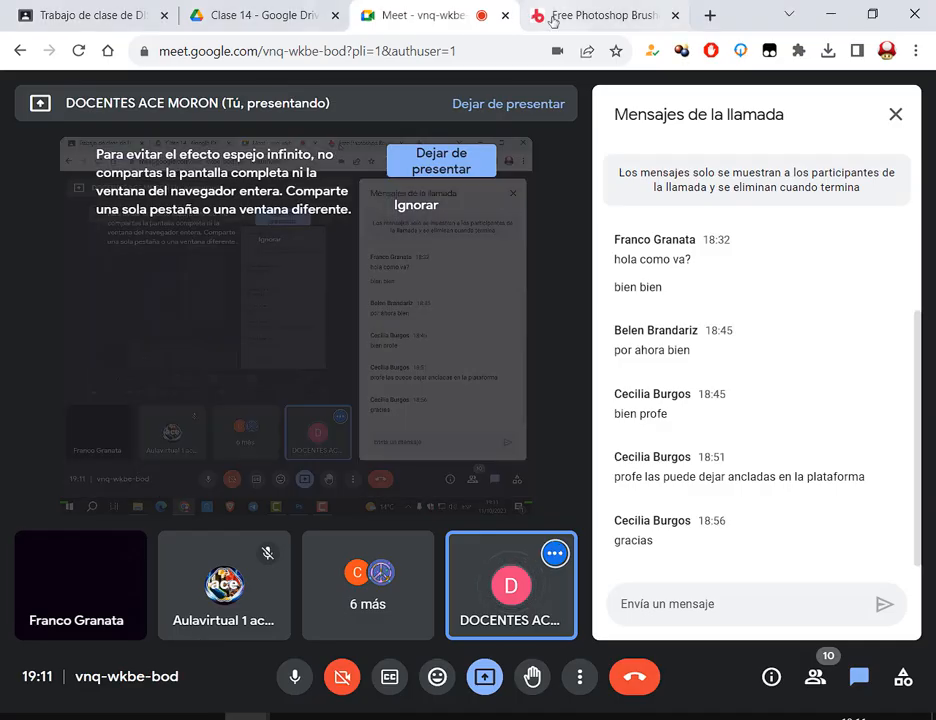
click(255, 15)
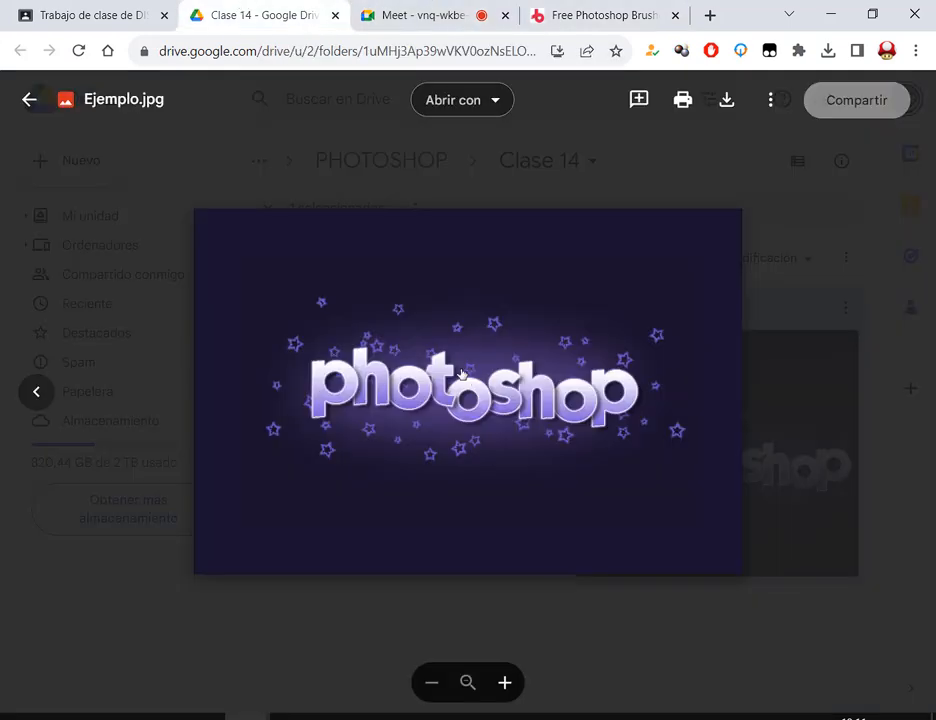
Examine the glow area behind the text in the Ejemplo.jpg reference, then return to Photoshop.
mouse_move(322, 322)
mouse_down()
mouse_move(618, 473)
mouse_move(638, 472)
mouse_up()
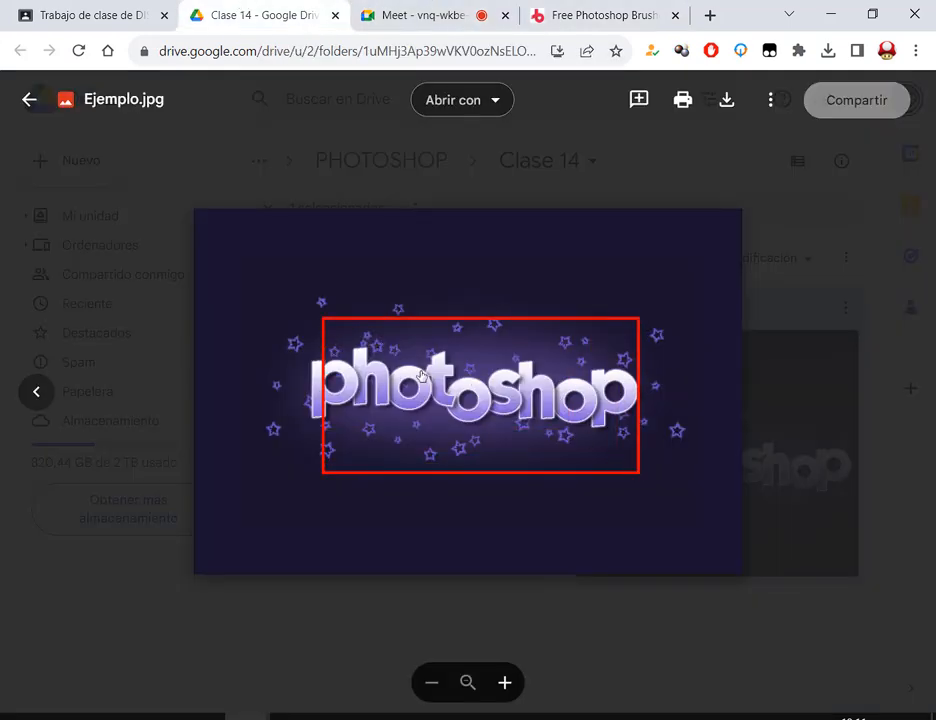
key(Escape)
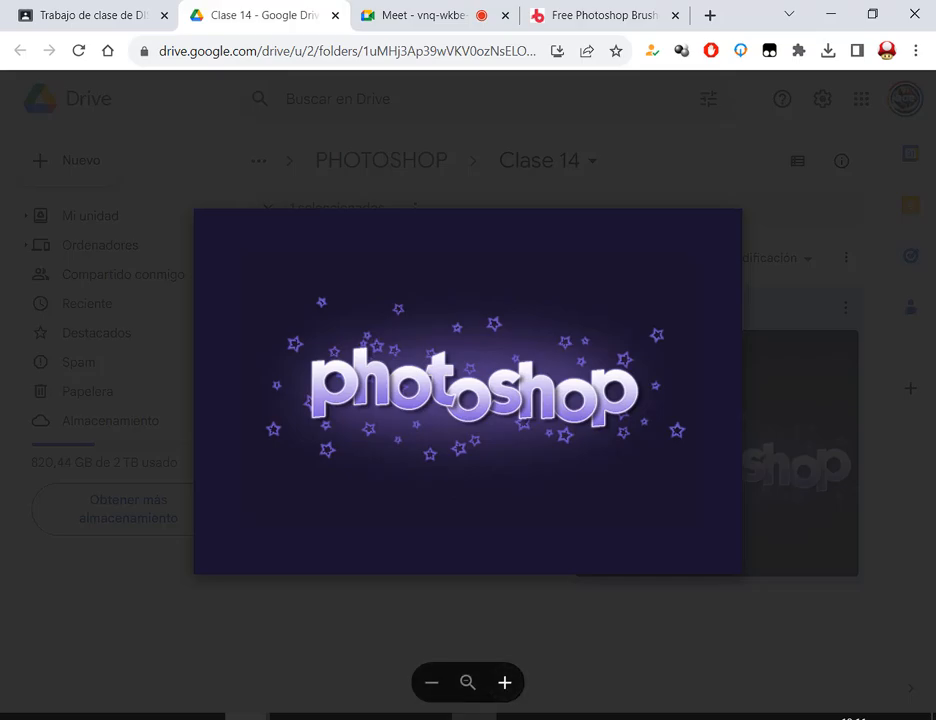
click(475, 717)
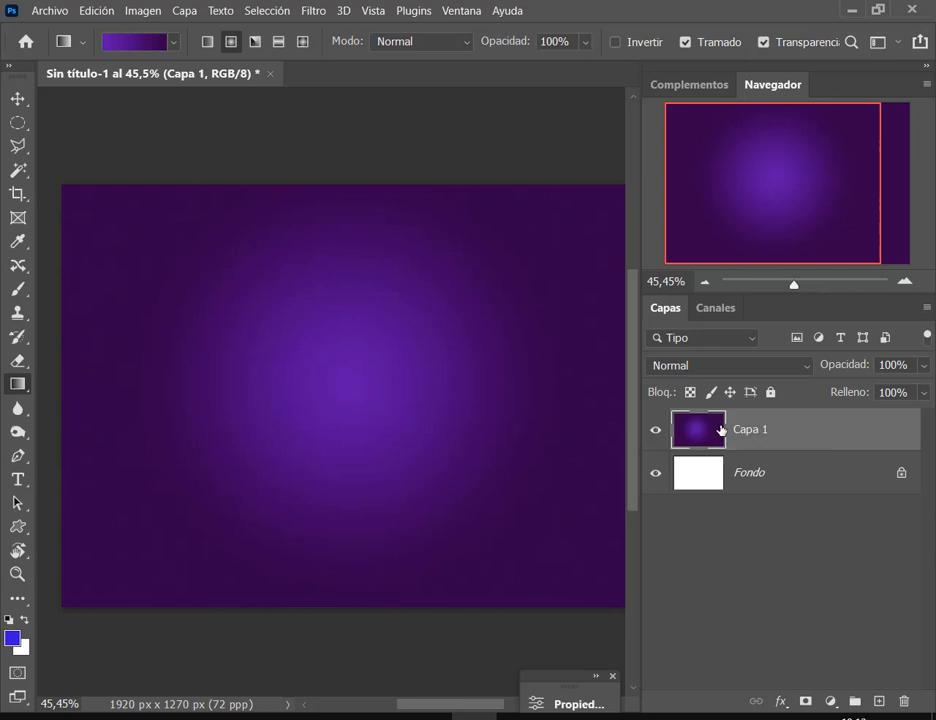
Sample the canvas background as the foreground color and darken it to a very dark purple, #230638.
click(12, 637)
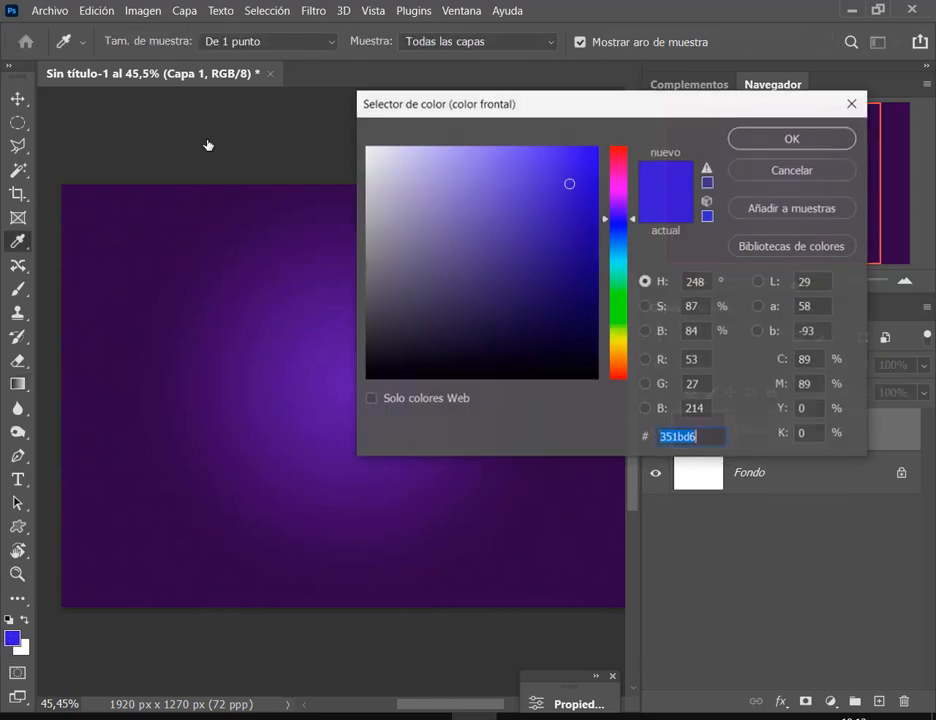
click(146, 210)
click(574, 328)
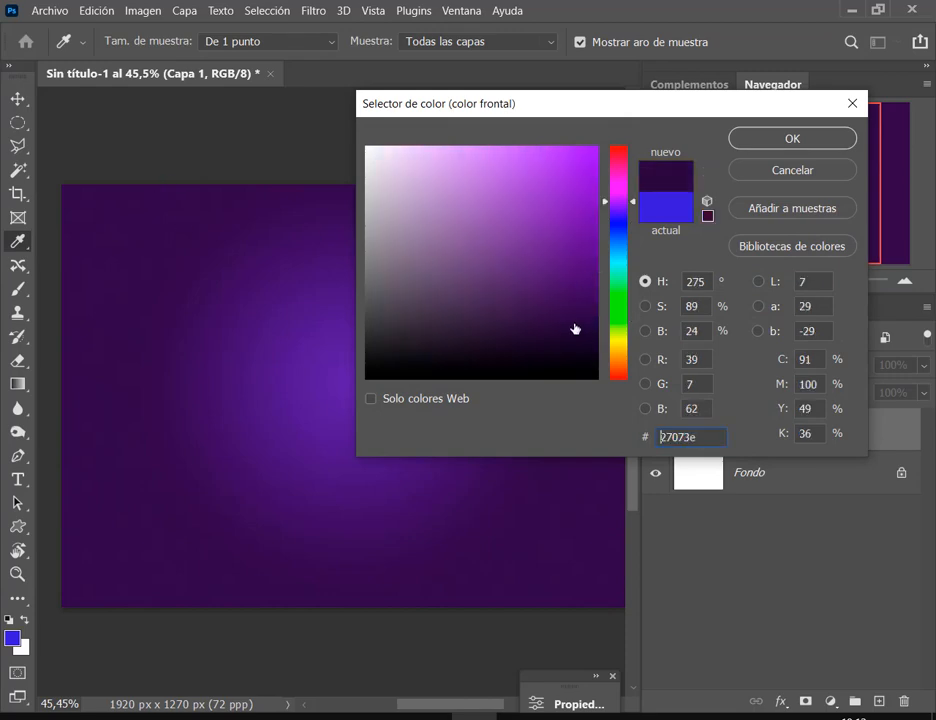
click(781, 140)
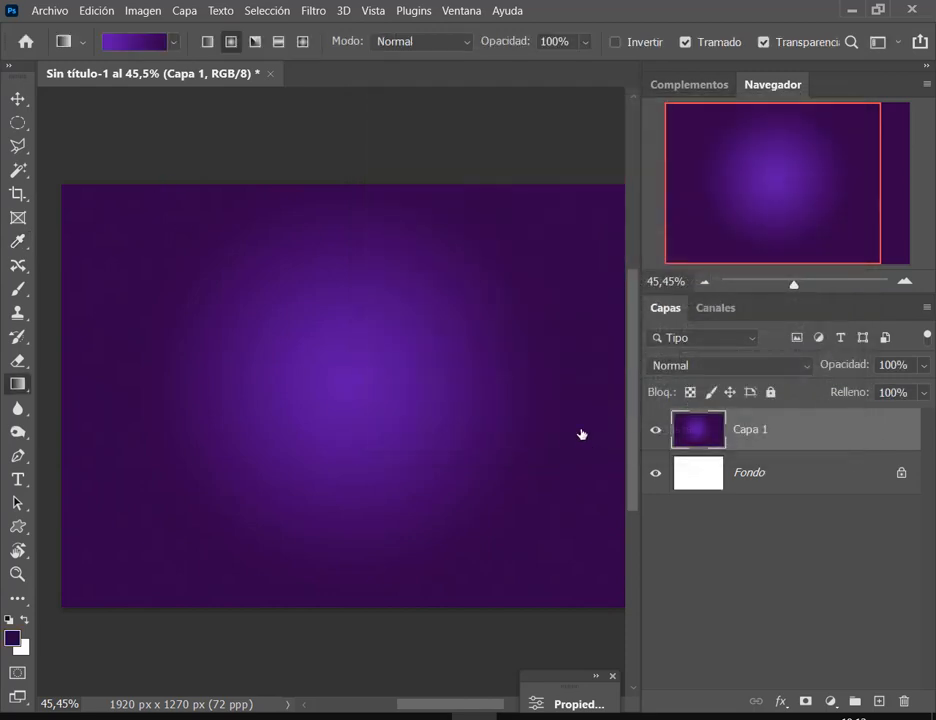
Change the foreground color to dark navy blue #0c0540 and fill Capa 1 with it.
click(12, 638)
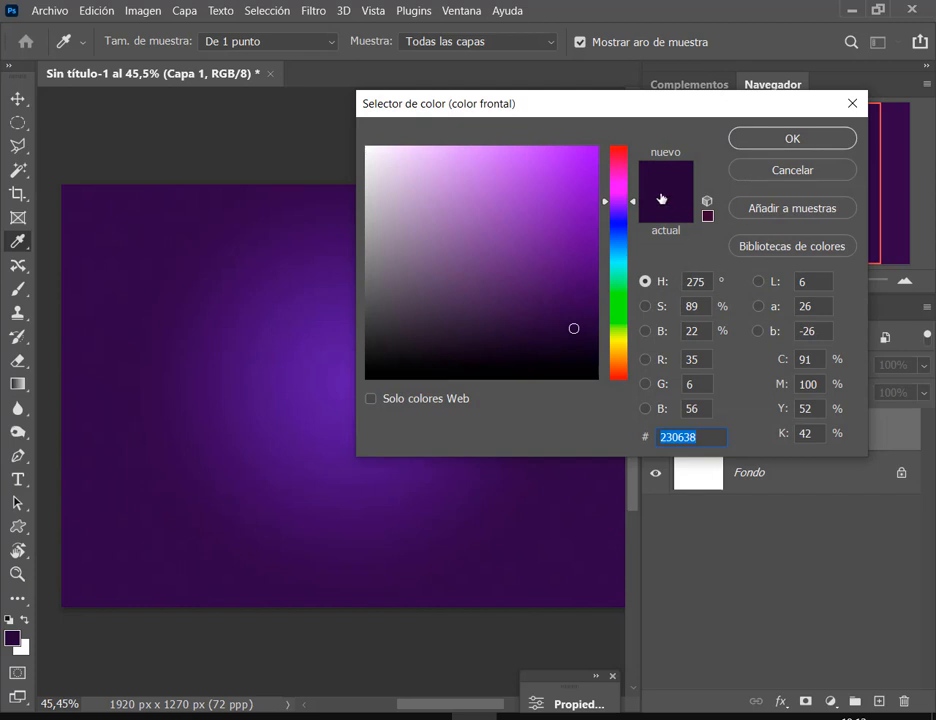
drag(636, 204, 641, 219)
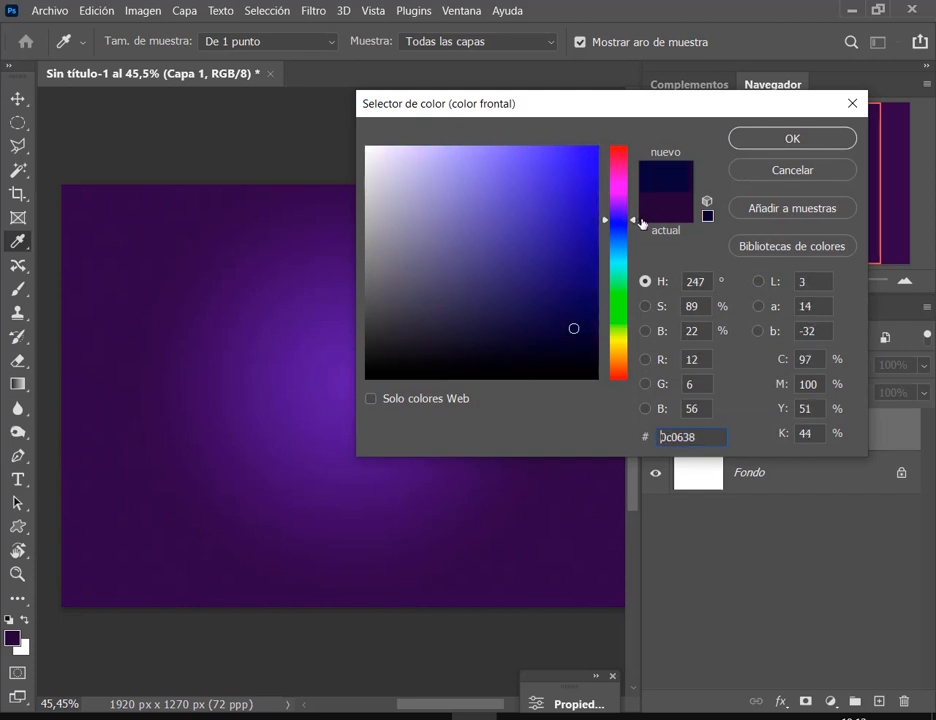
drag(577, 334, 579, 321)
click(756, 141)
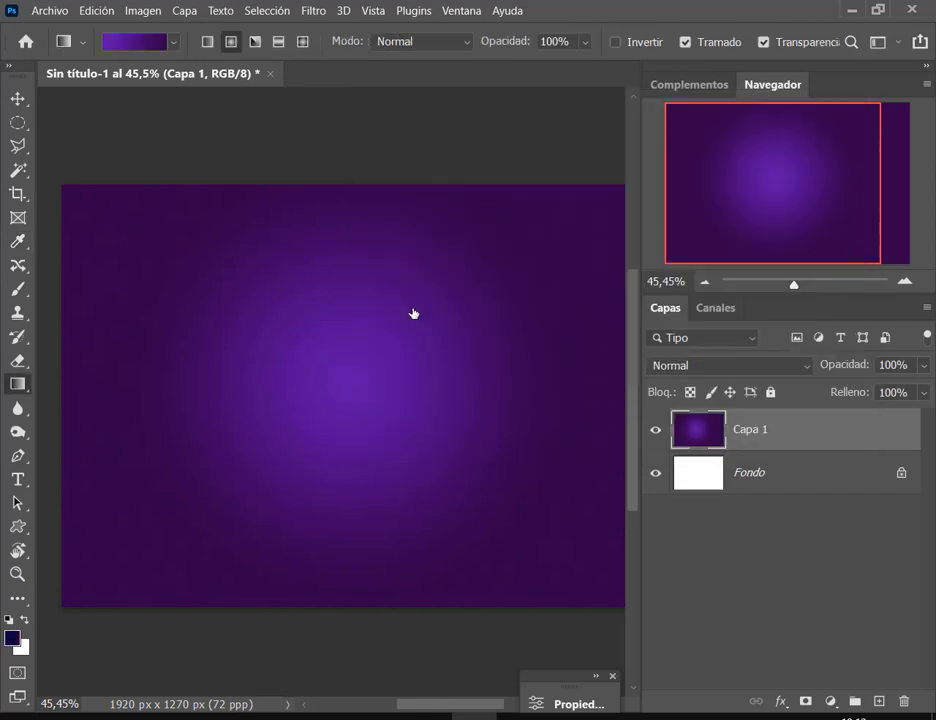
key(alt+BackSpace)
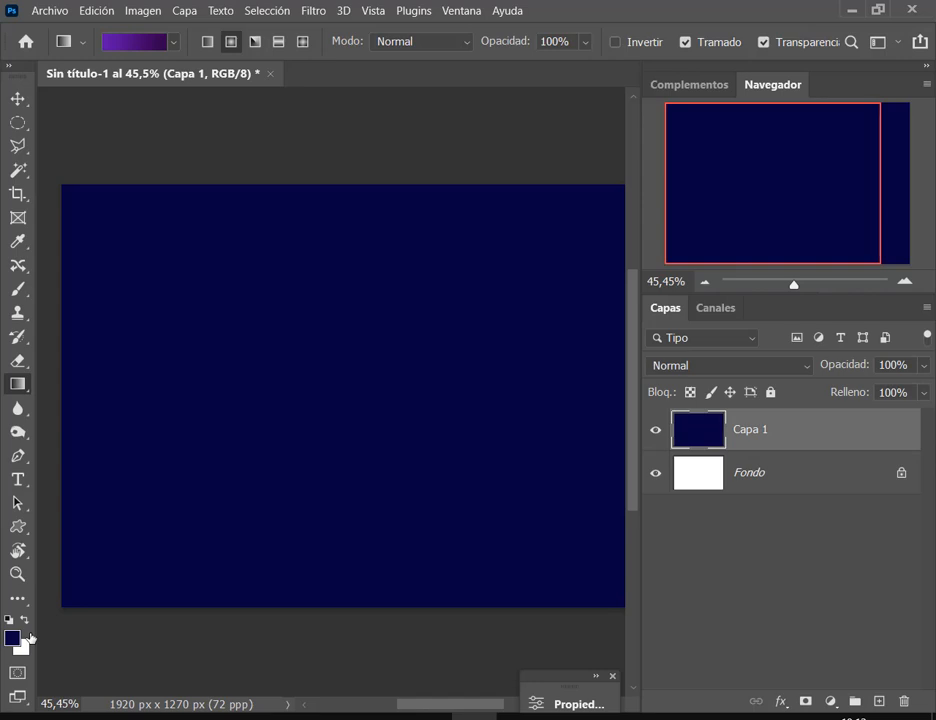
Check the reference image in Chrome, then shift the foreground hue toward violet (#1b0540) in Photoshop and refill Capa 1.
mouse_move(98, 716)
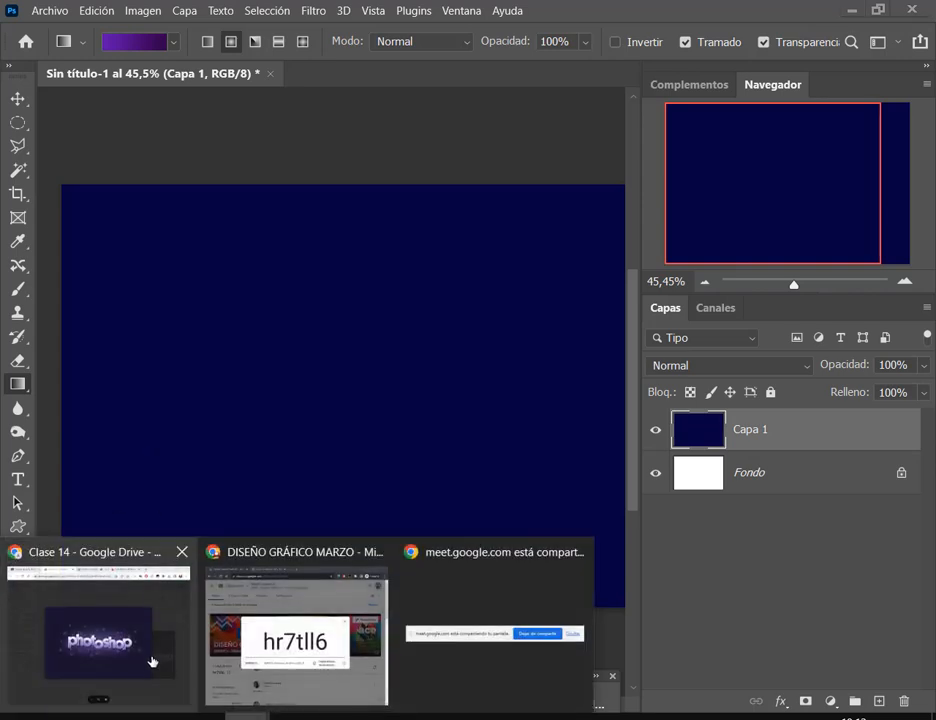
click(98, 626)
click(830, 14)
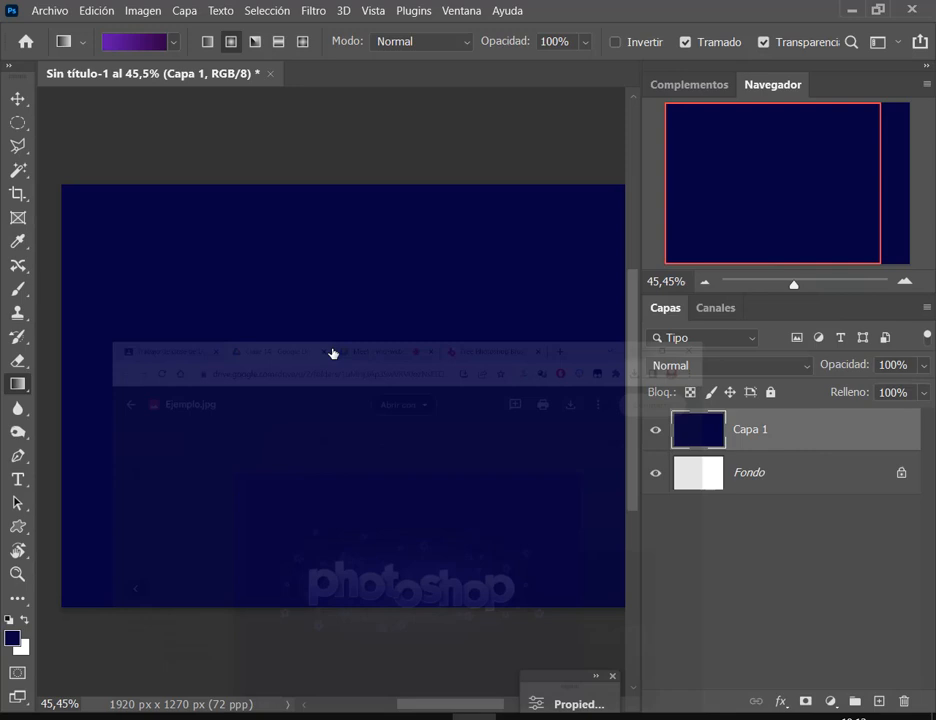
click(11, 638)
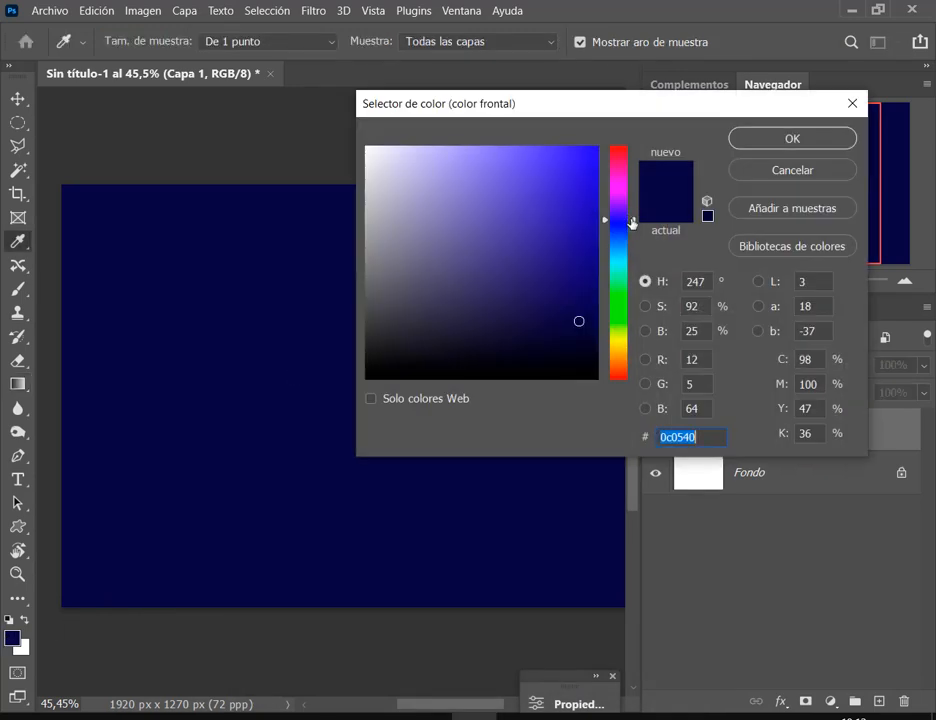
drag(632, 222, 632, 212)
click(815, 138)
key(g)
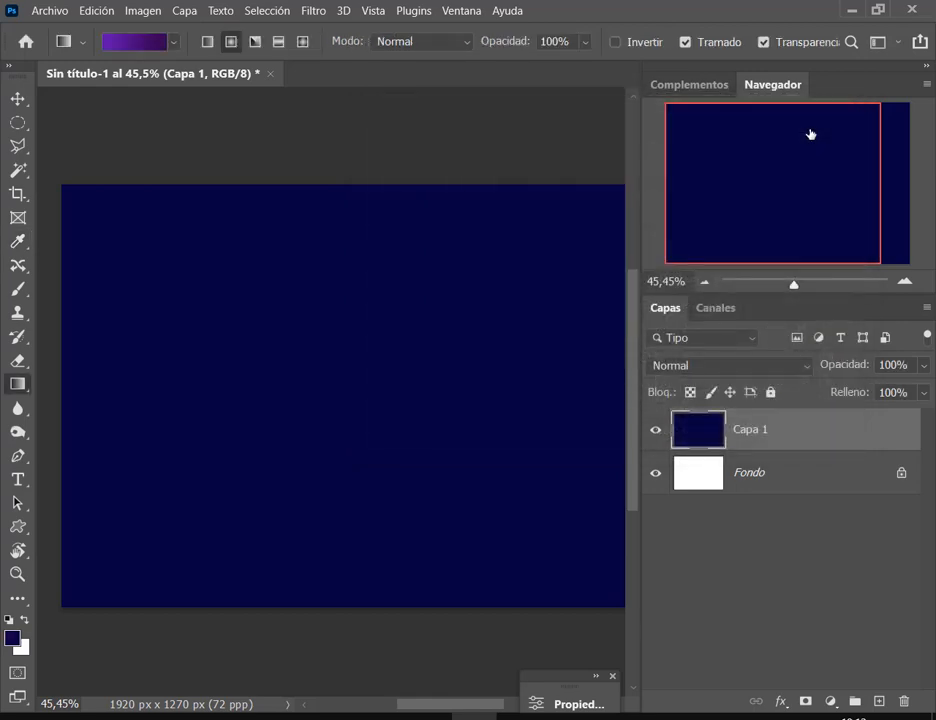
key(alt+BackSpace)
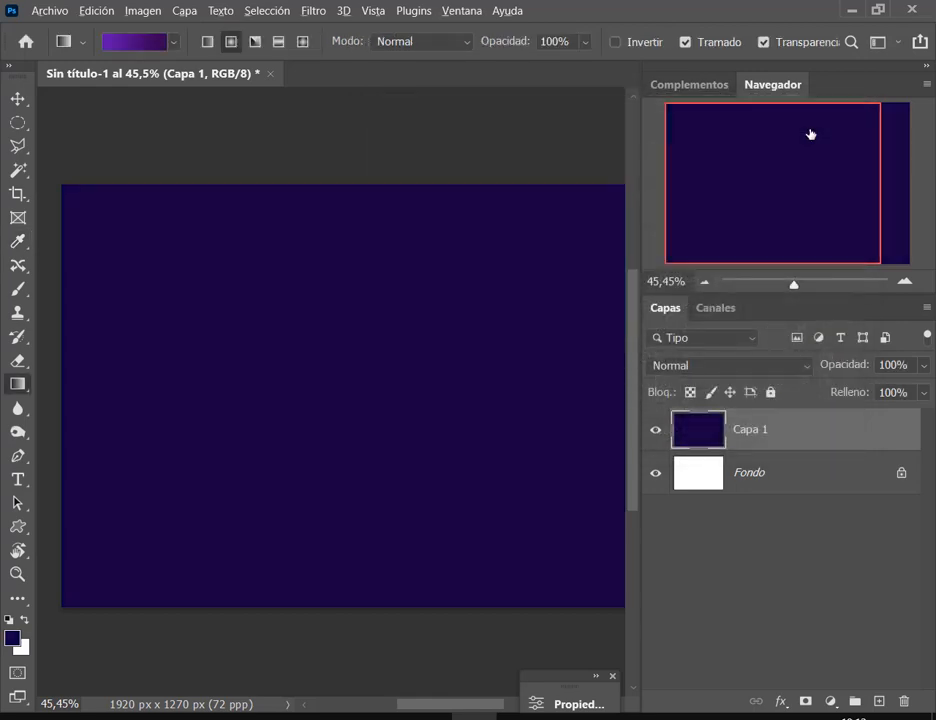
Set the foreground color to a slightly brighter violet, #22044a, refill Capa 1 with it and compare it with the reference.
click(13, 637)
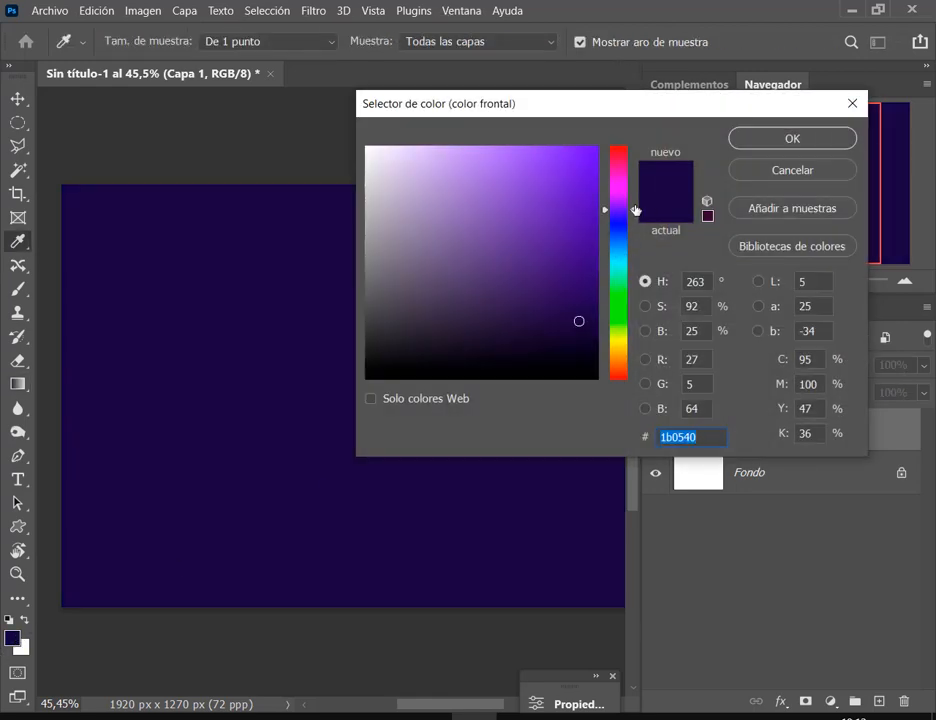
drag(633, 213, 633, 209)
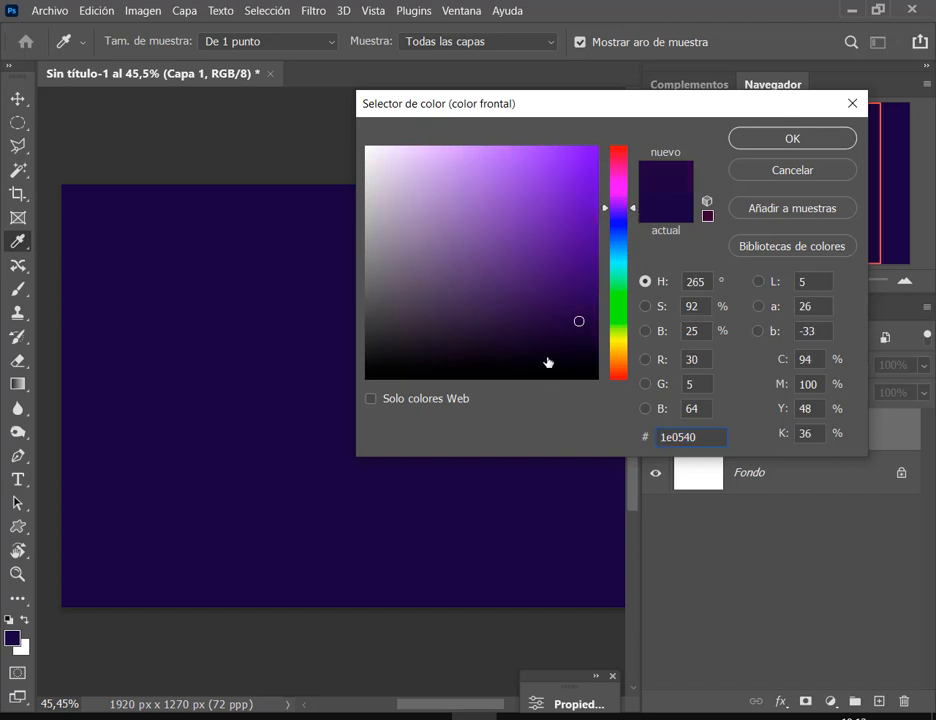
click(585, 322)
drag(585, 322, 587, 311)
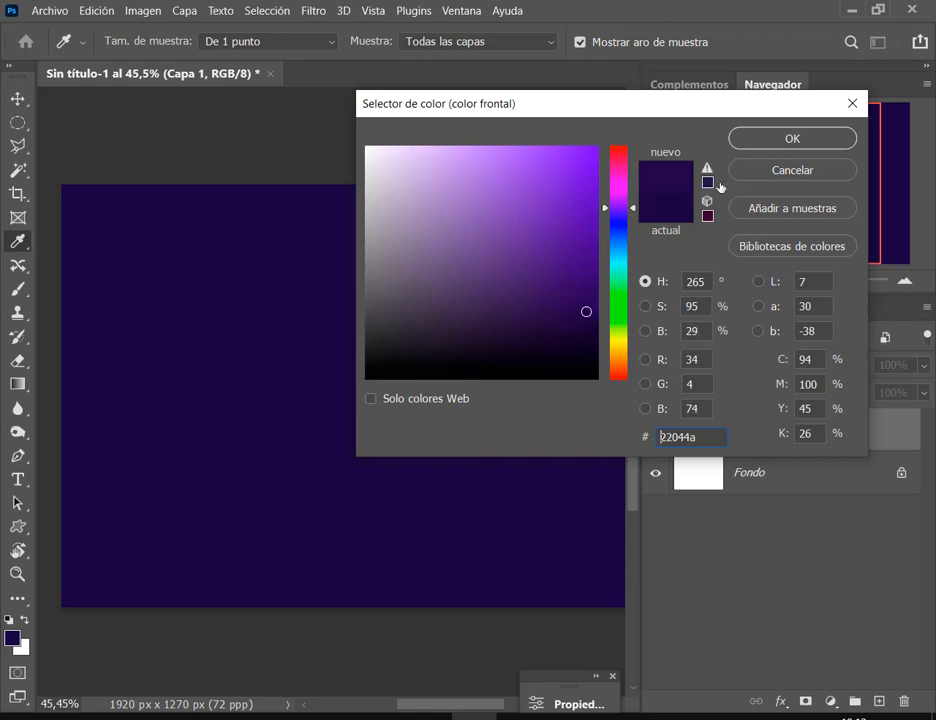
click(763, 138)
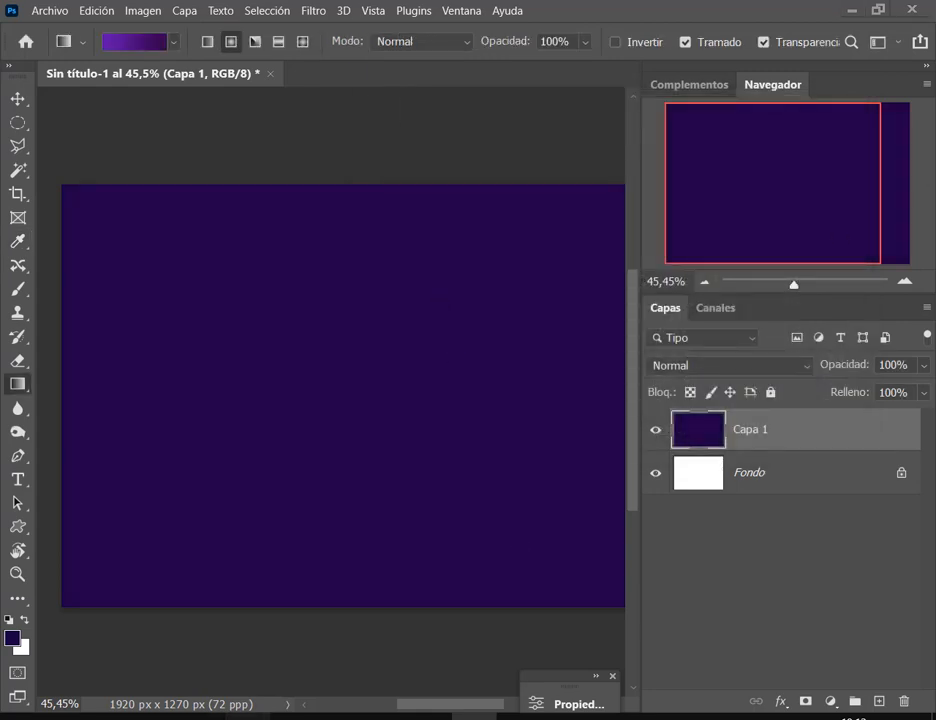
click(157, 637)
key(alt+Tab)
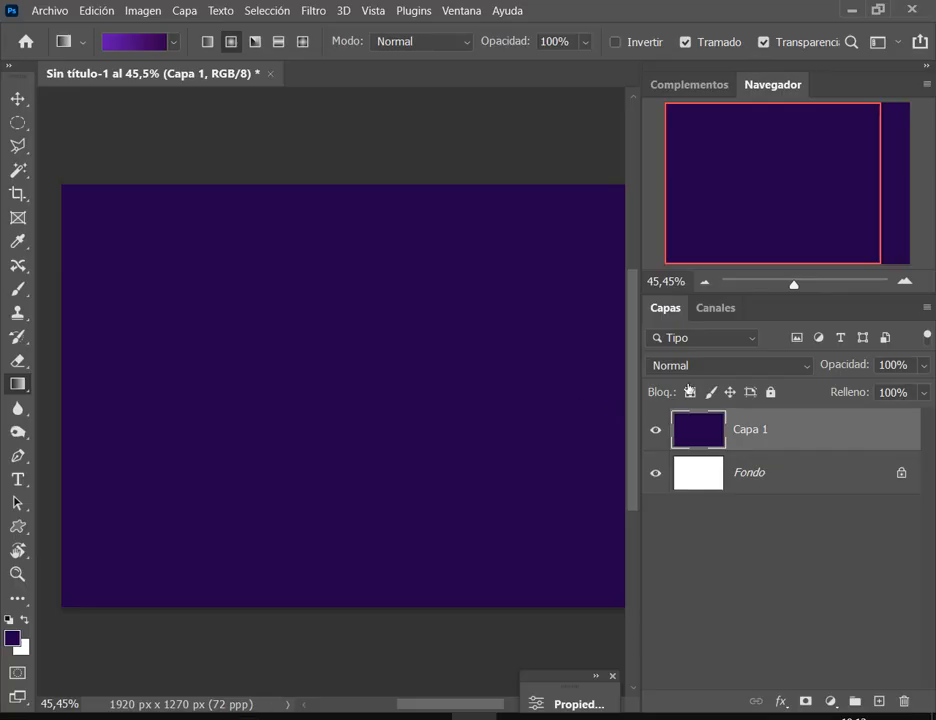
Reduce the saturation of the dark violet foreground color slightly and refill Capa 1 with it.
click(12, 637)
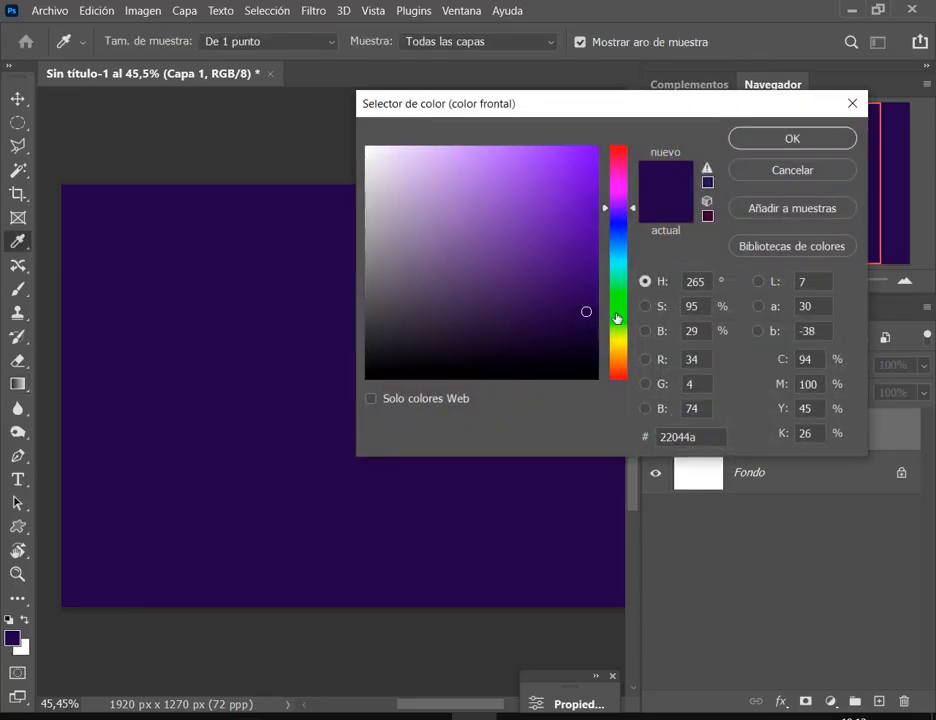
drag(587, 313, 564, 317)
key(g)
click(765, 134)
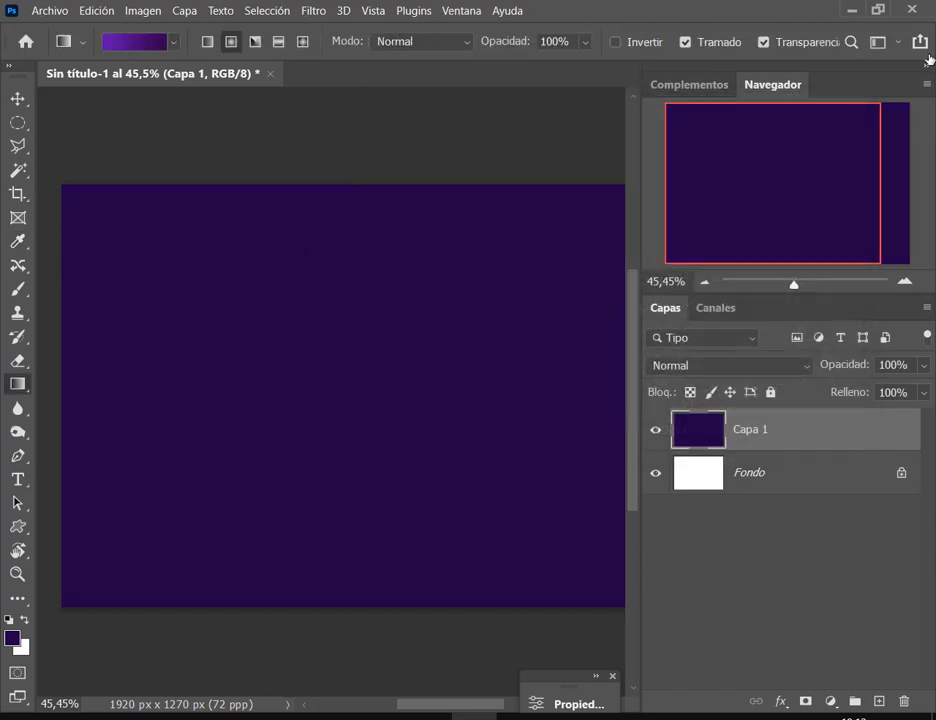
Add a new layer above Capa 1 and choose the first soft round brush from Pinceles generales with 0% hardness.
key(ctrl+shift+alt+n)
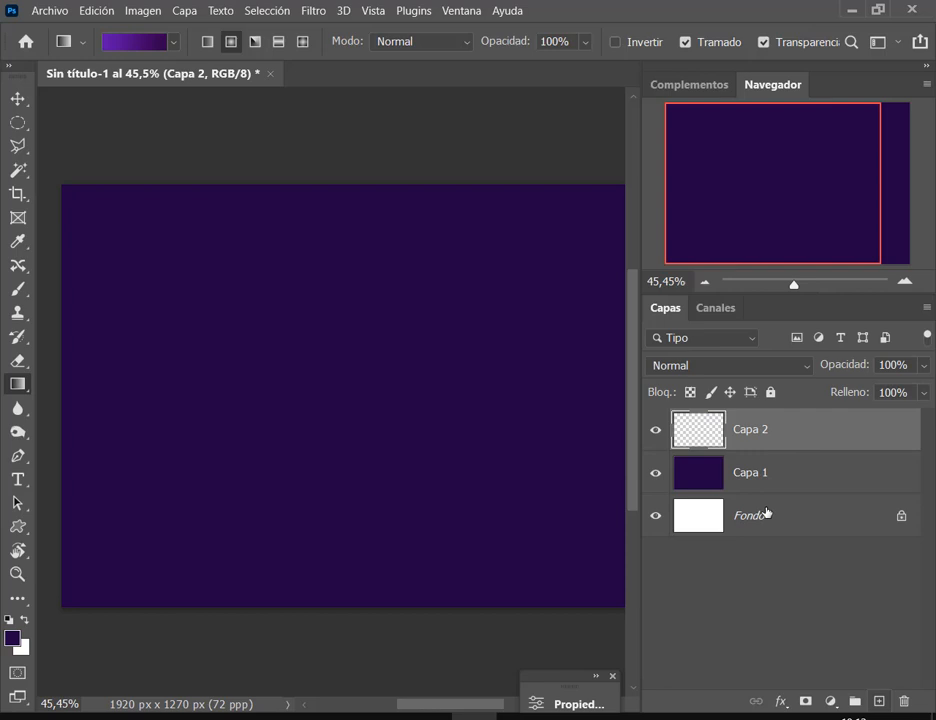
click(923, 68)
click(17, 289)
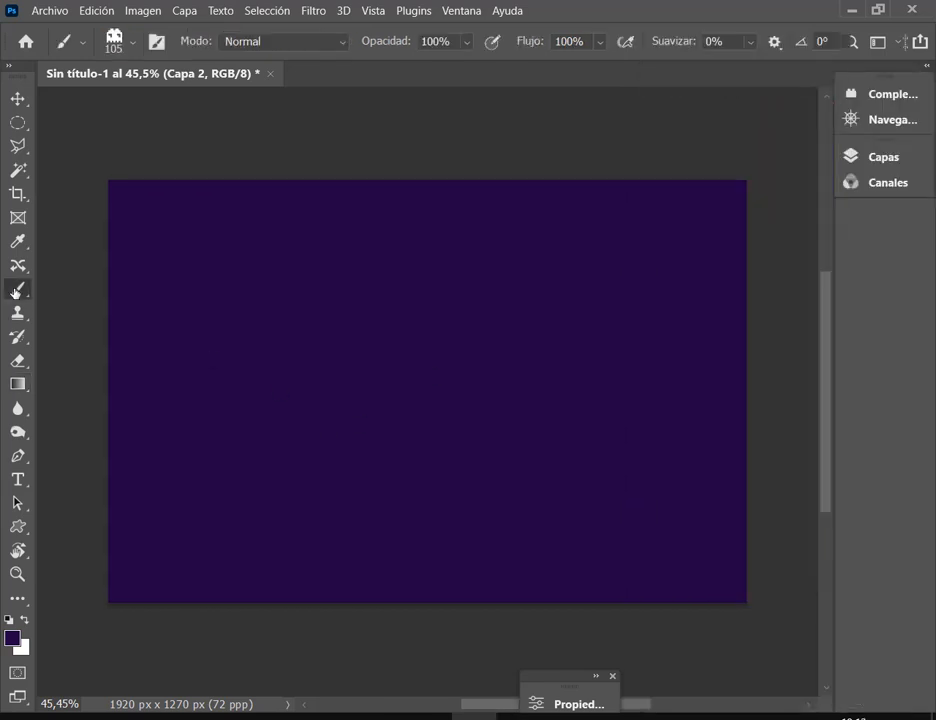
right_click(353, 347)
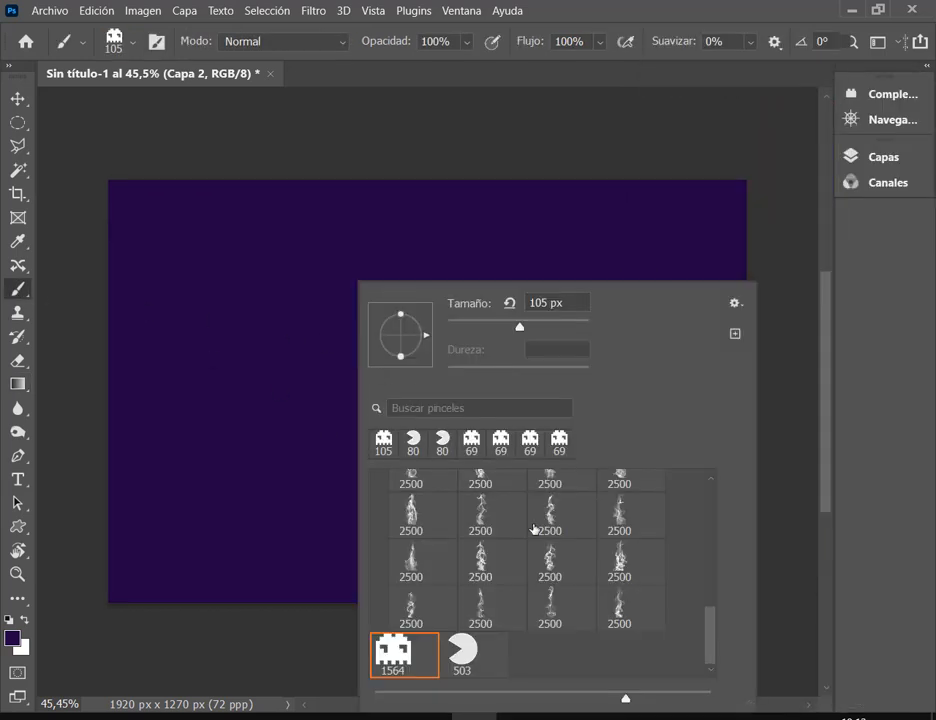
drag(708, 642, 708, 463)
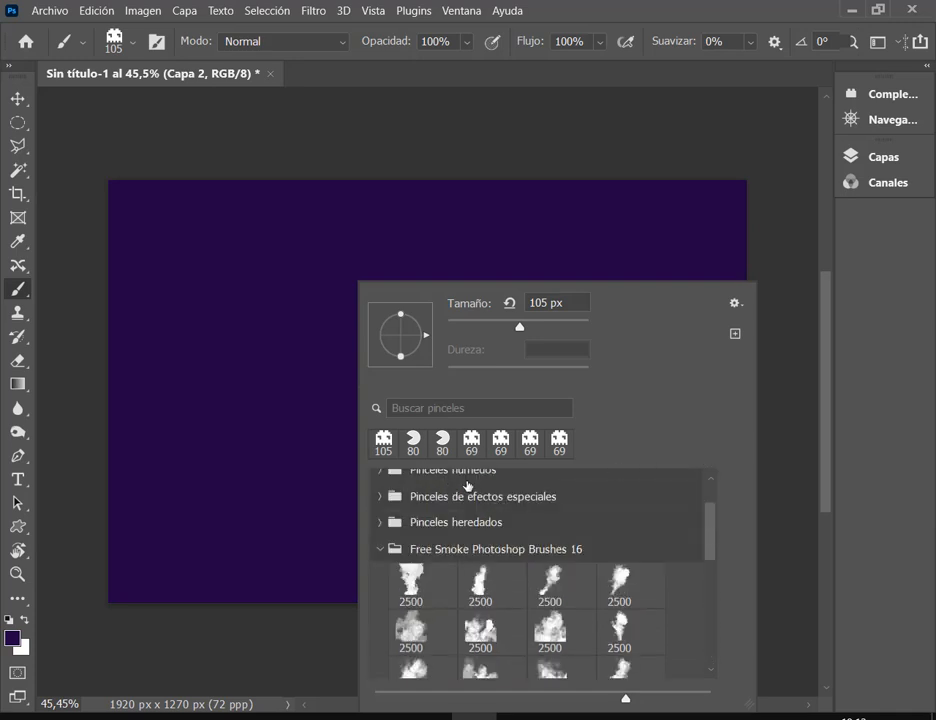
scroll(504, 512, up, 2)
click(380, 484)
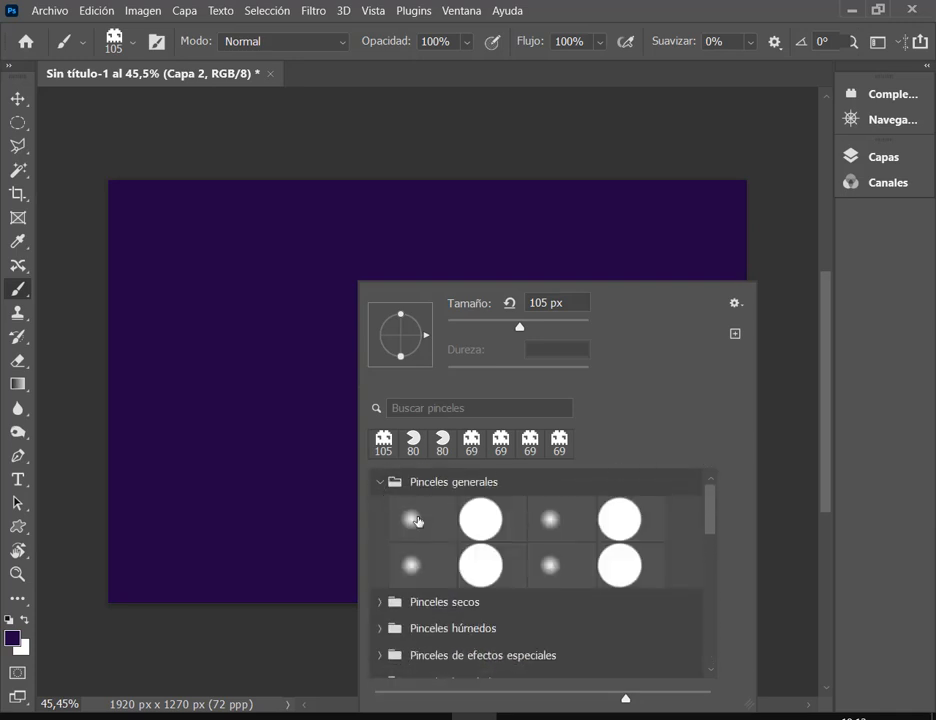
click(411, 519)
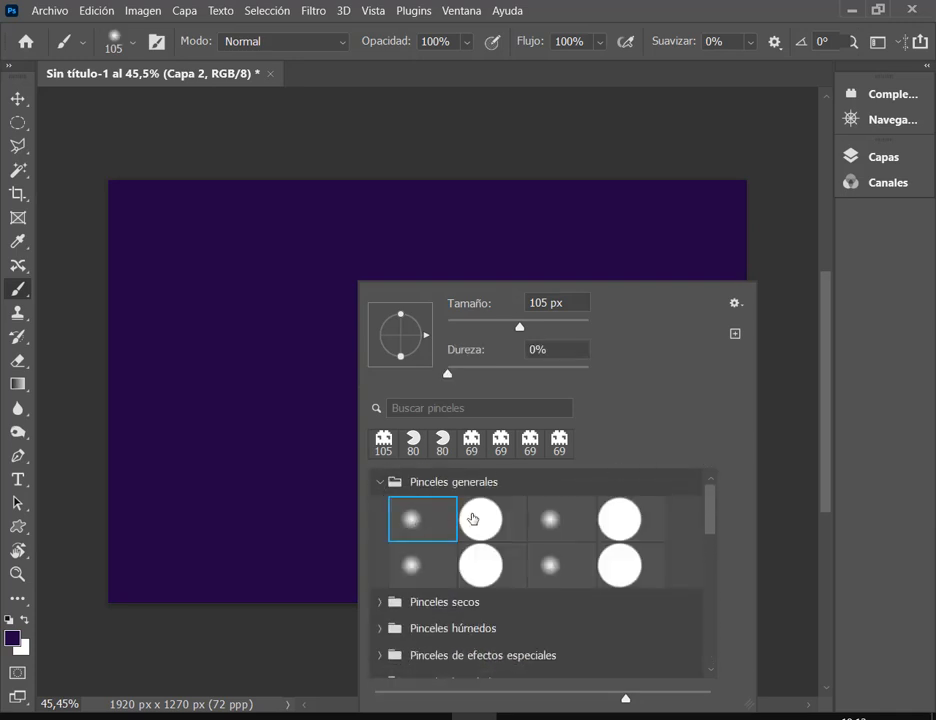
click(592, 5)
View the glow in the Chrome reference image, then return to Photoshop and enlarge the soft brush to 211 px.
click(247, 716)
click(148, 673)
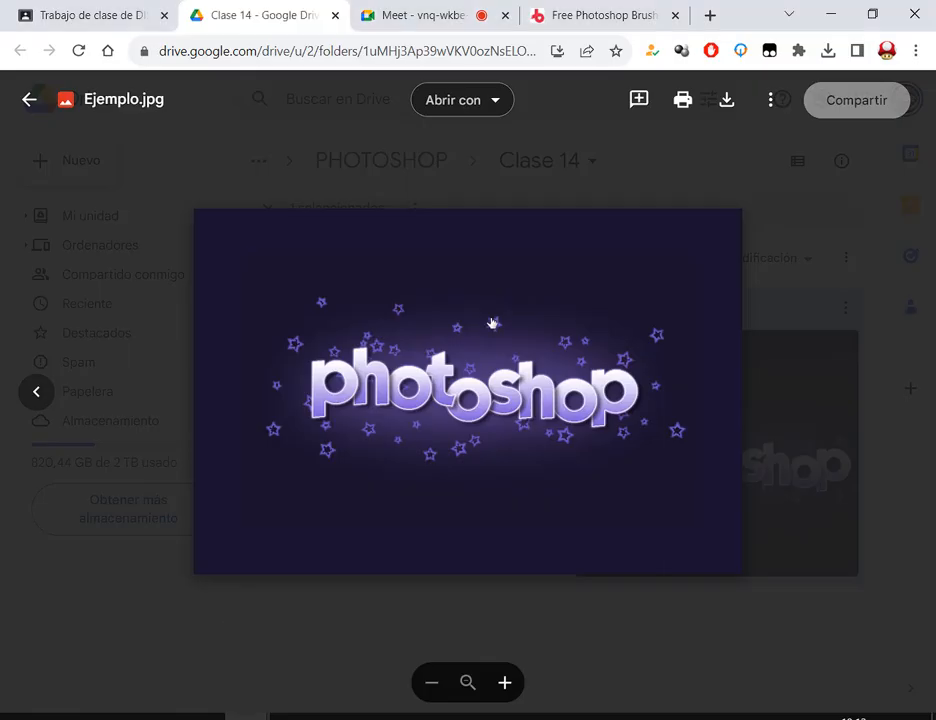
key(alt+Tab)
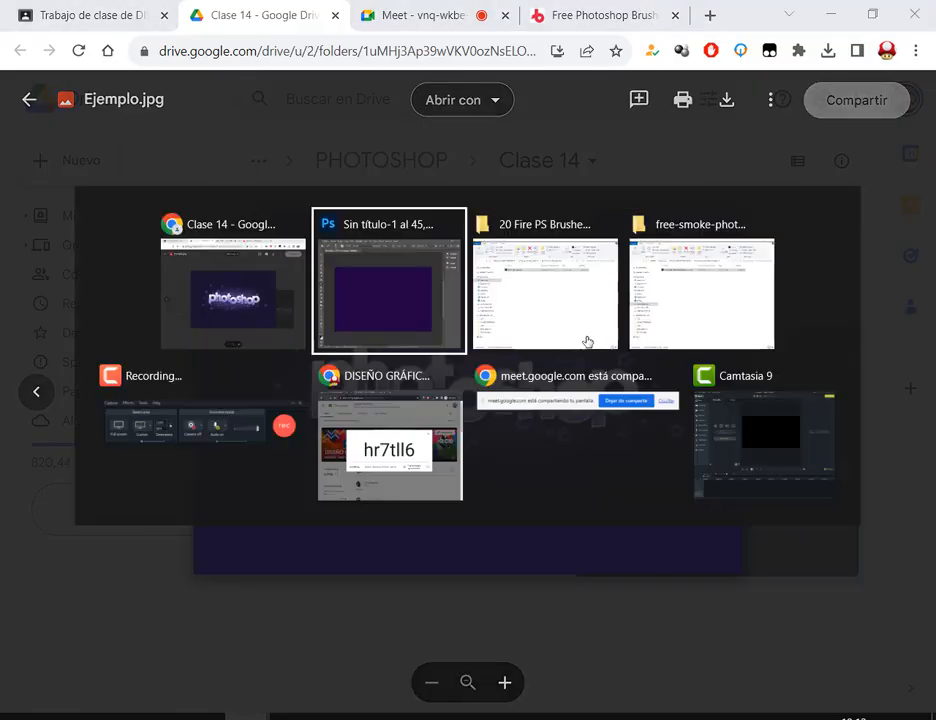
drag(349, 361, 369, 373)
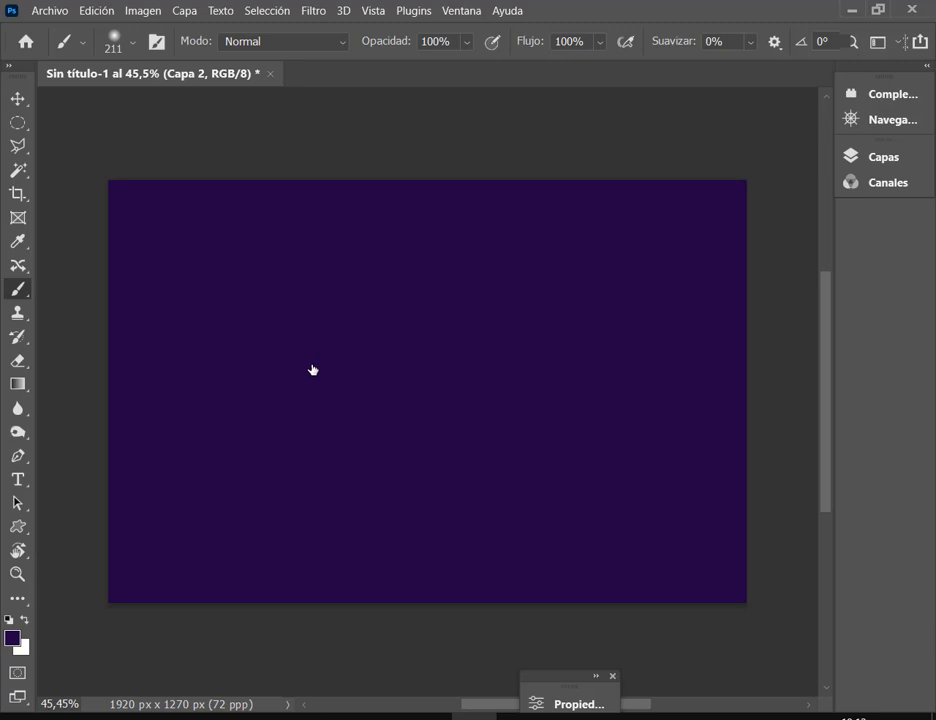
Try painting a central glow on Capa 2 in violet #2c0b58, compare it with the reference and undo the stroke.
click(12, 638)
drag(565, 317, 568, 299)
click(776, 136)
mouse_move(320, 353)
mouse_down()
mouse_move(318, 394)
mouse_move(351, 361)
mouse_move(379, 397)
mouse_move(432, 373)
mouse_move(474, 376)
mouse_up()
key(alt+Tab)
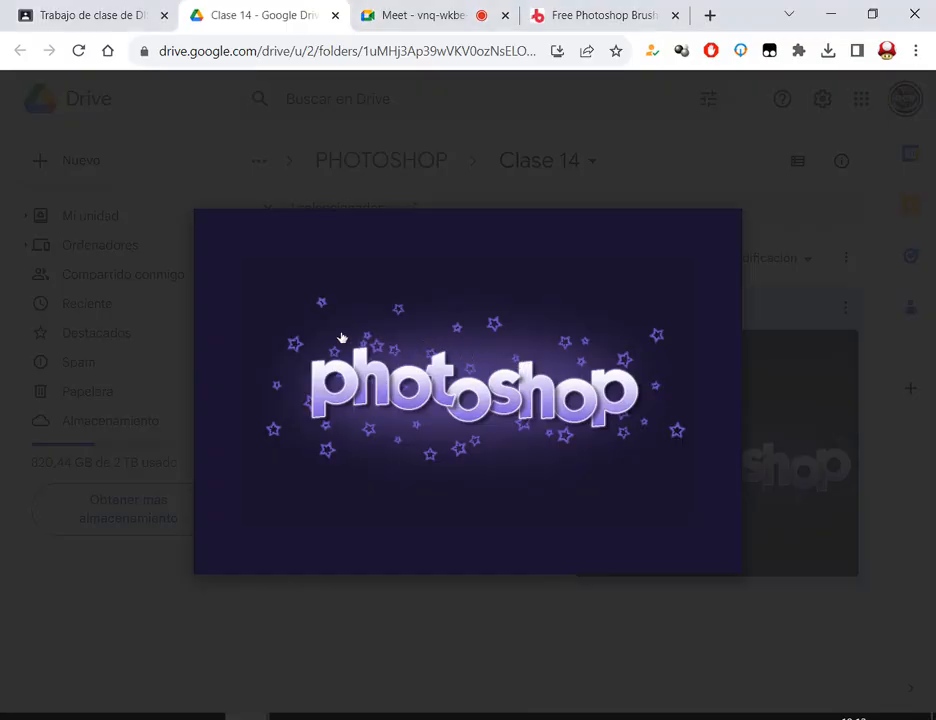
key(alt+Tab)
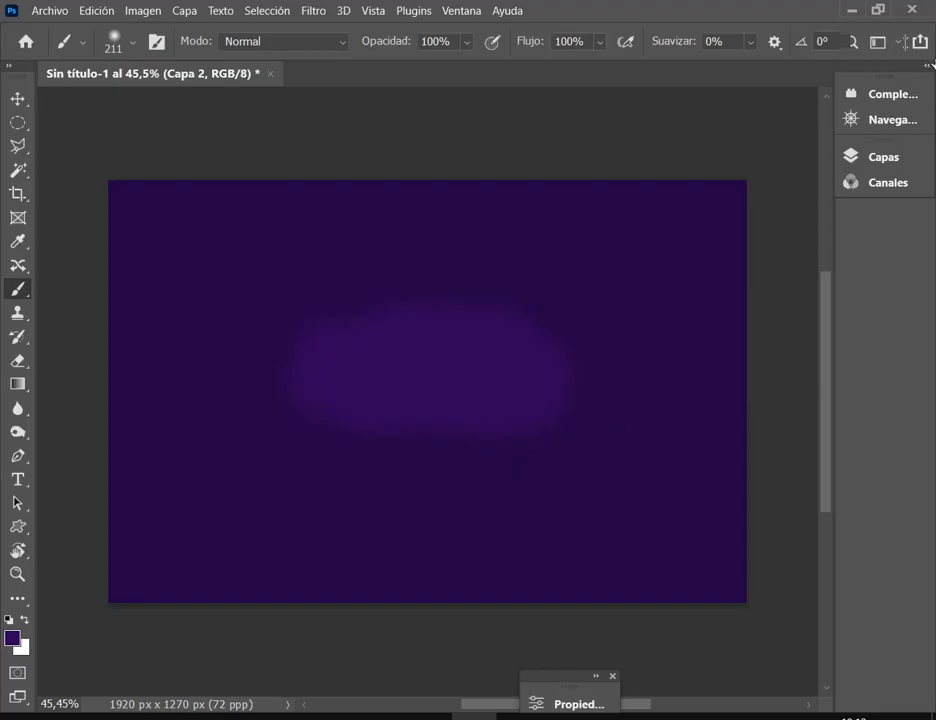
key(ctrl+z)
Brighten the violet foreground color, paint a soft glow across the center of Capa 2 and compare it with the Chrome reference.
click(9, 641)
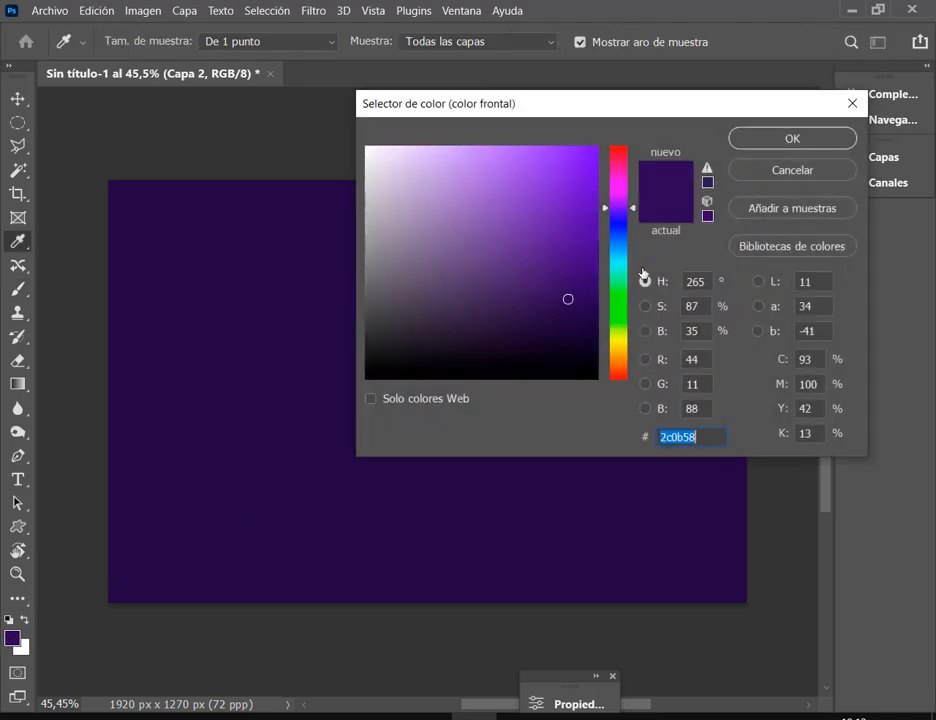
drag(562, 303, 566, 284)
click(731, 138)
mouse_move(290, 346)
mouse_down()
mouse_move(315, 408)
mouse_move(361, 382)
mouse_move(362, 359)
mouse_move(457, 398)
mouse_move(506, 336)
mouse_move(499, 407)
mouse_up()
key(alt+Tab)
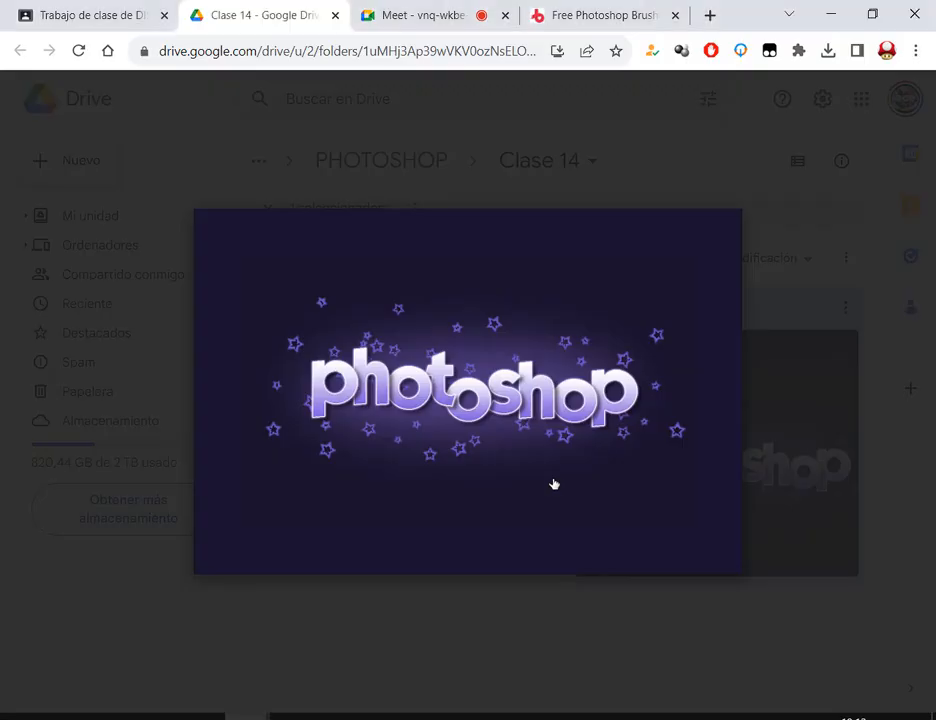
Switch back to Photoshop, undo the last glow stroke and repaint a soft violet glow across the center of Capa 2.
key(alt+Tab)
key(ctrl+z)
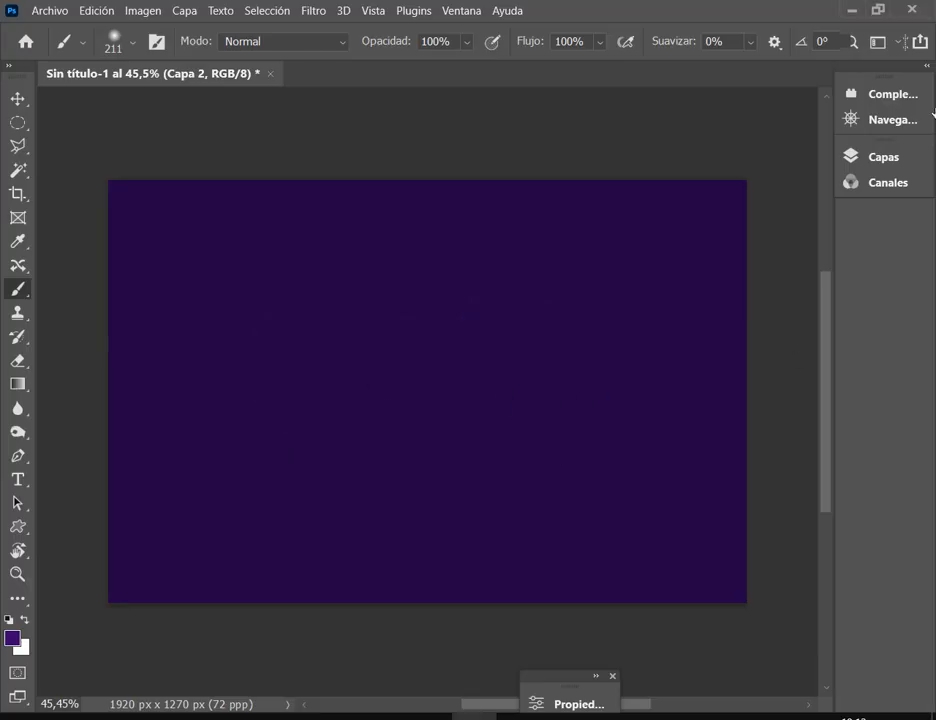
click(929, 67)
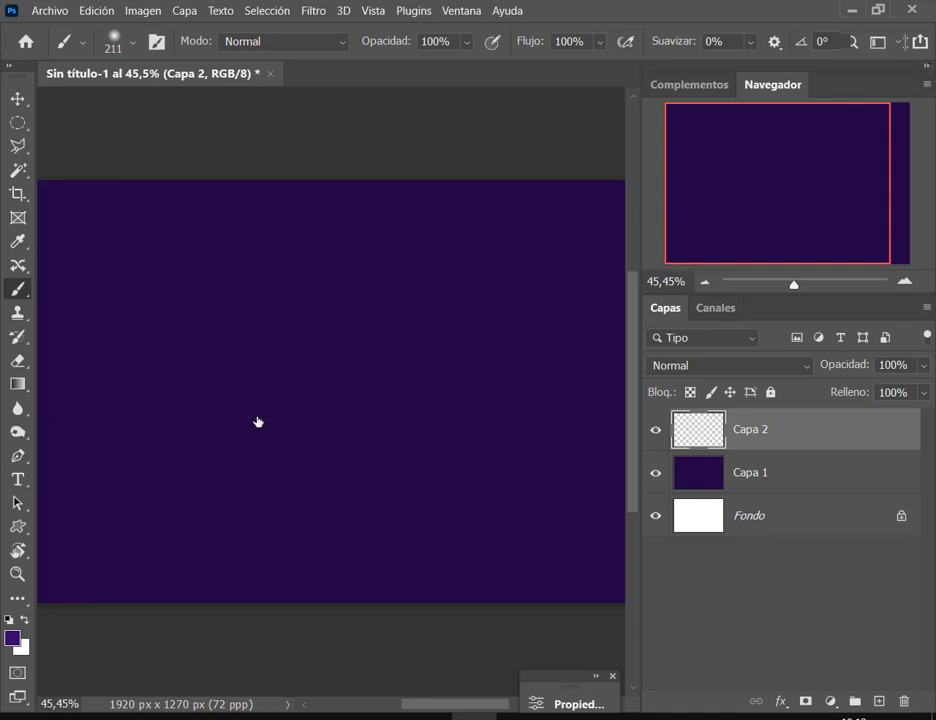
click(929, 67)
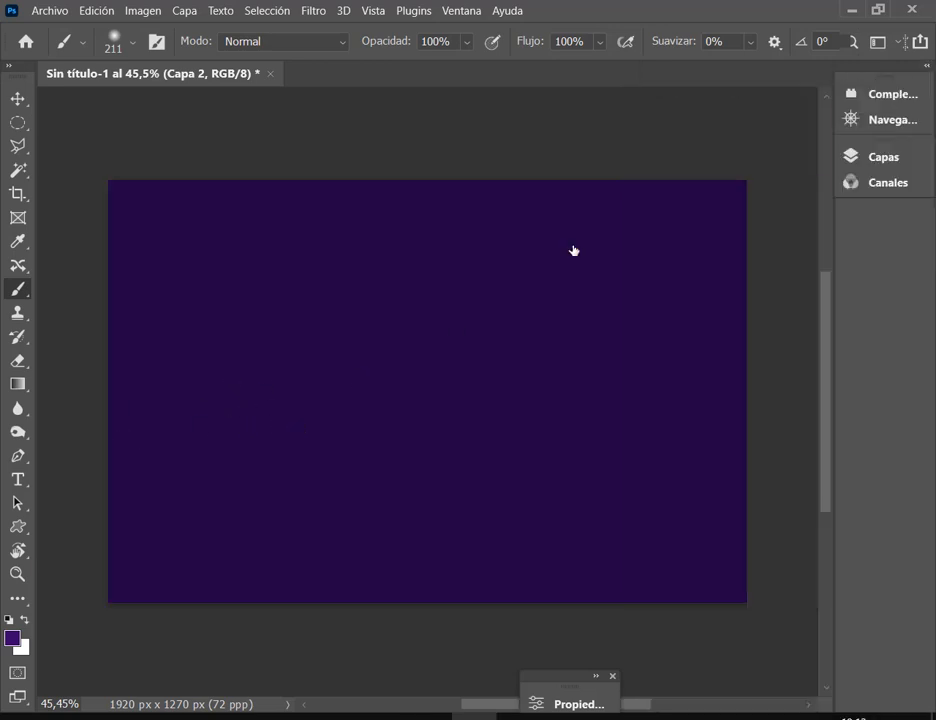
mouse_move(354, 377)
mouse_down()
mouse_move(334, 391)
mouse_move(374, 399)
mouse_move(520, 389)
mouse_move(403, 381)
mouse_up()
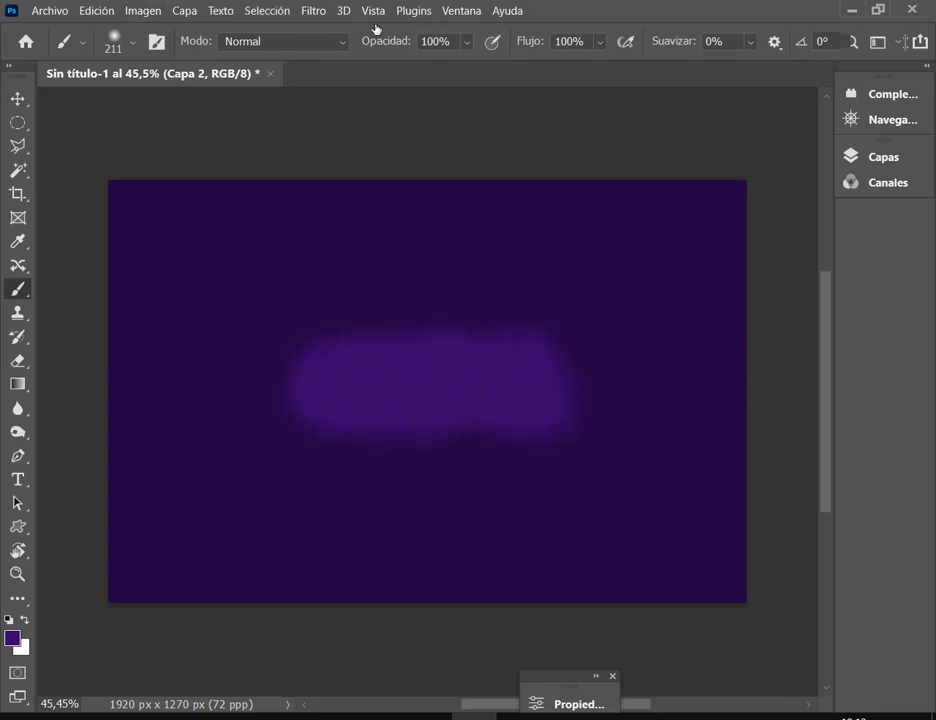
Apply a Gaussian Blur with a 48.4 px radius to the glow on Capa 2.
click(314, 11)
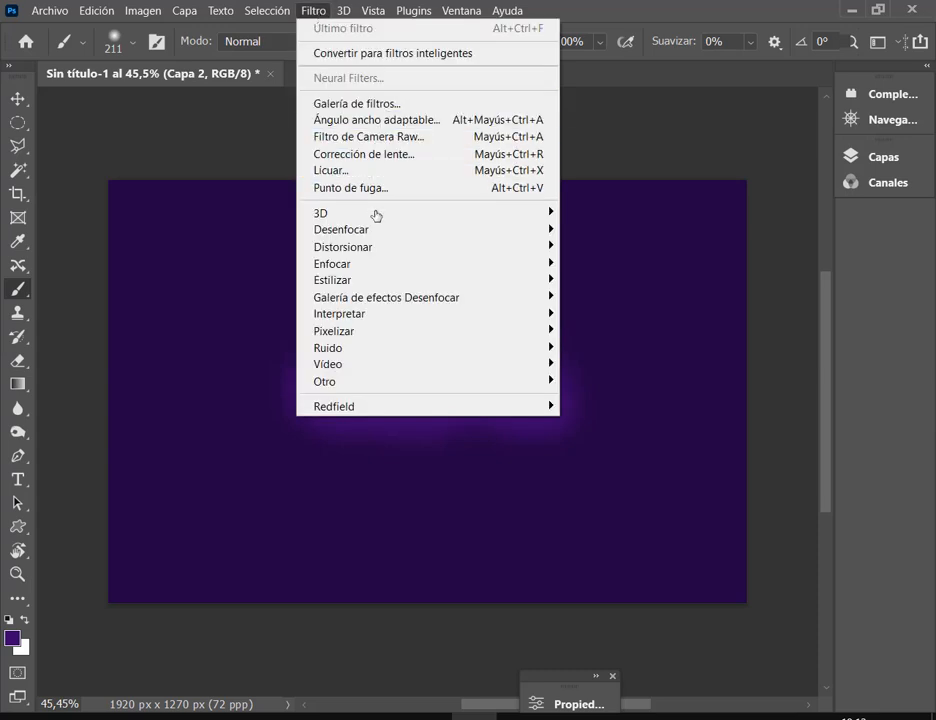
mouse_move(376, 230)
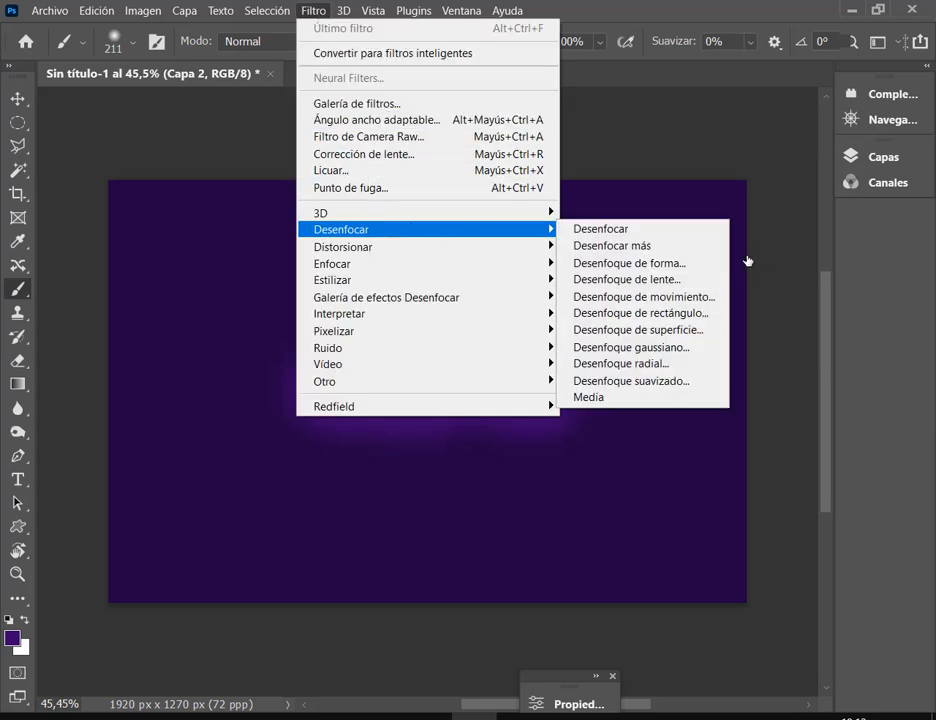
click(695, 350)
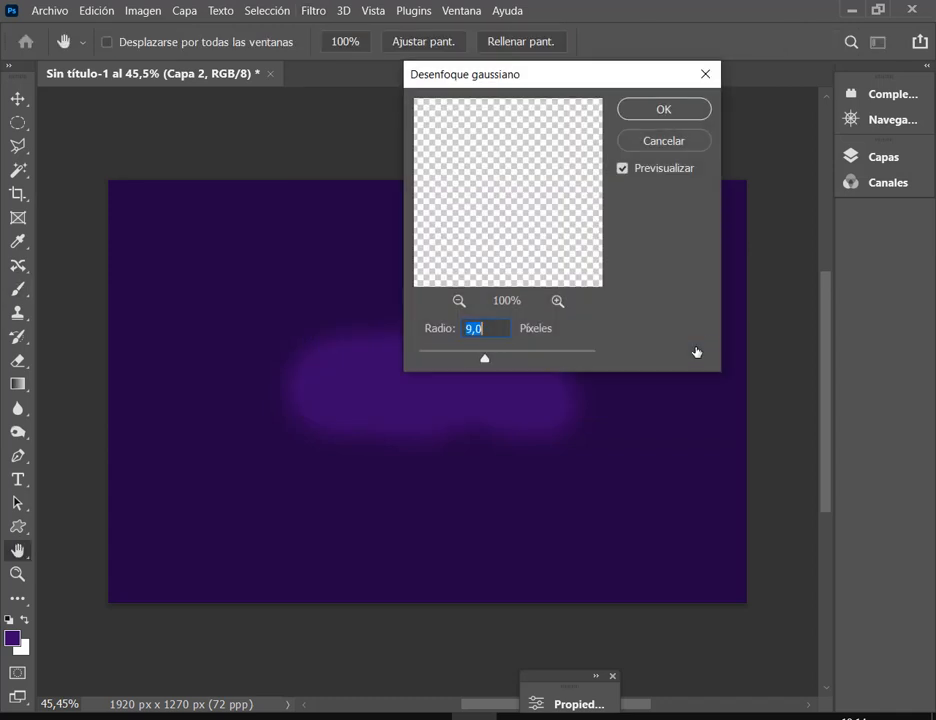
drag(562, 76, 779, 71)
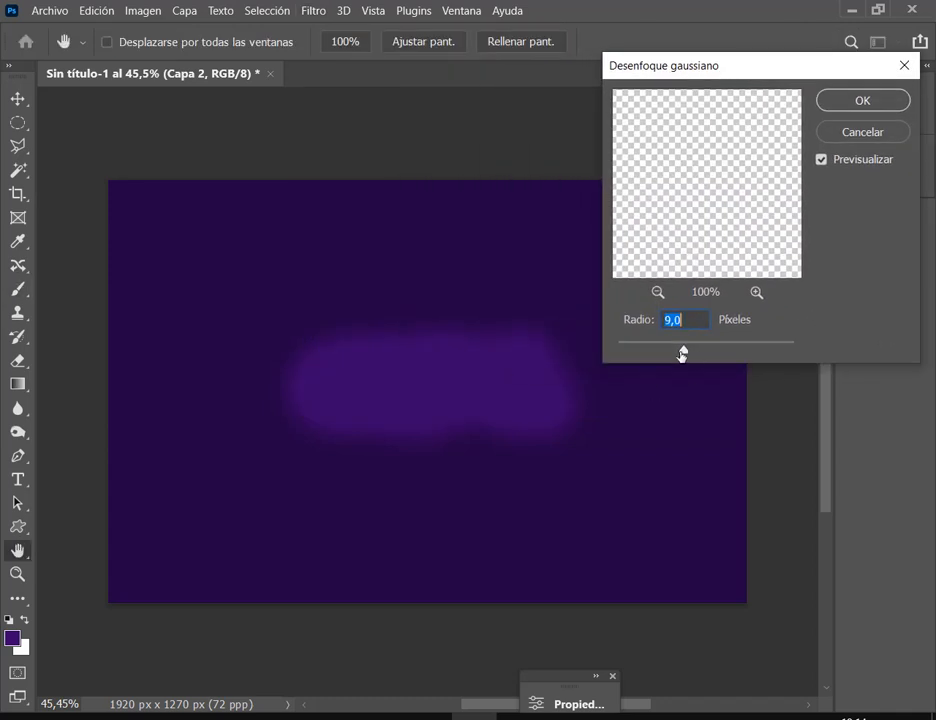
drag(682, 351, 713, 352)
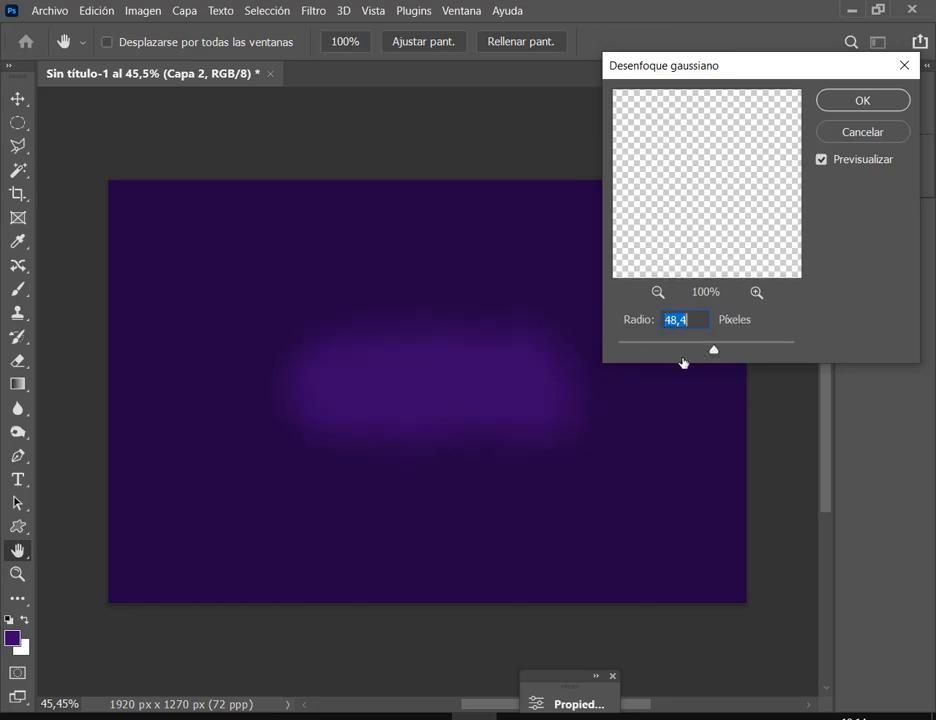
click(819, 161)
click(887, 103)
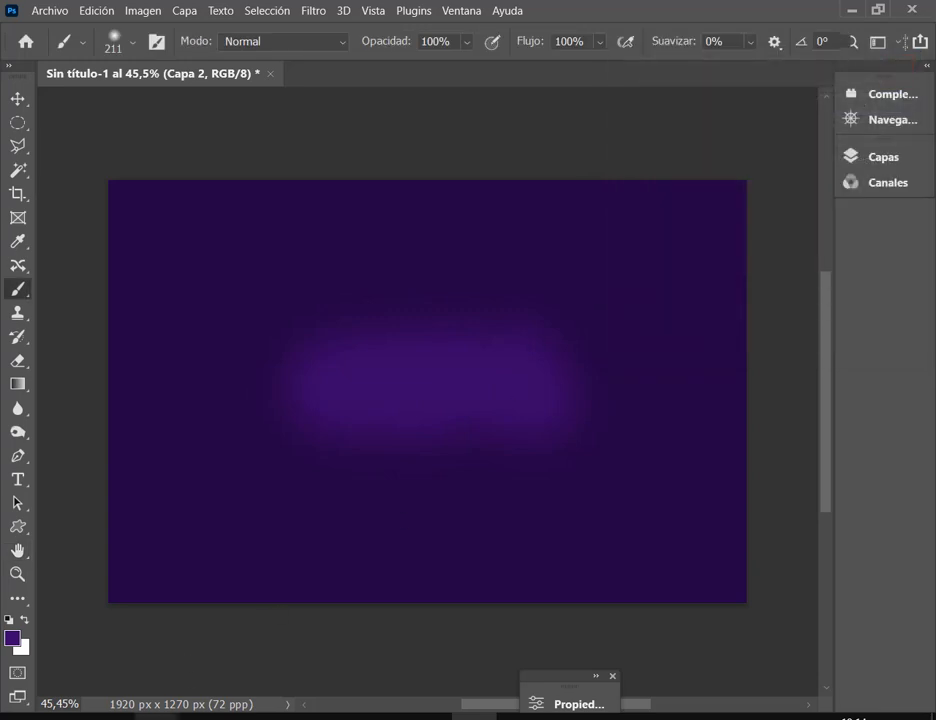
Compare the glow with the Ejemplo.jpg reference in Chrome, return to Photoshop and delete Capa 2.
mouse_move(211, 712)
click(95, 610)
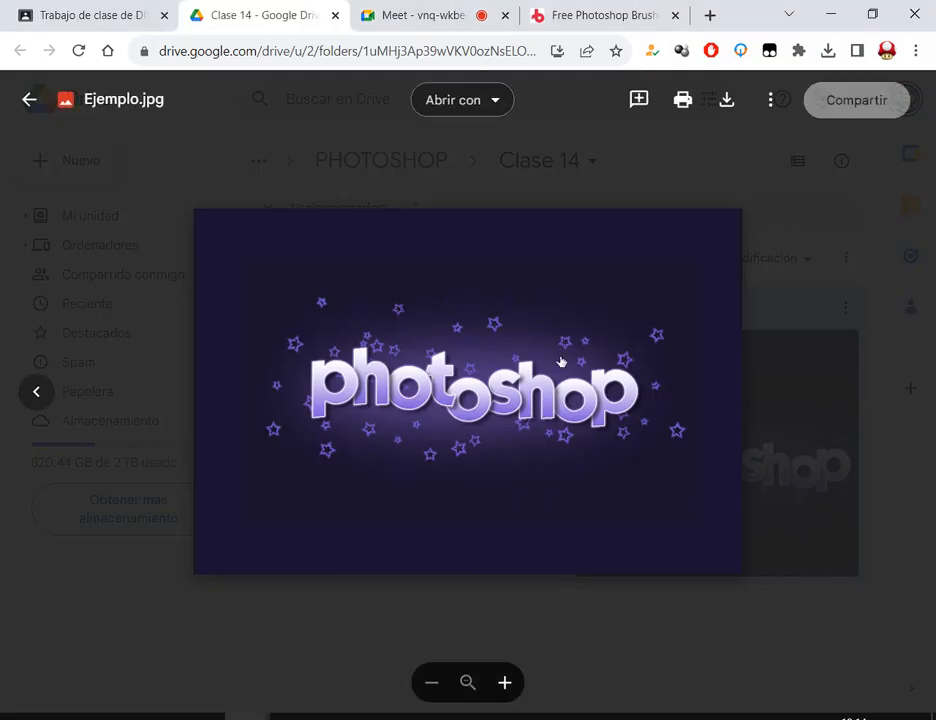
key(alt+Tab)
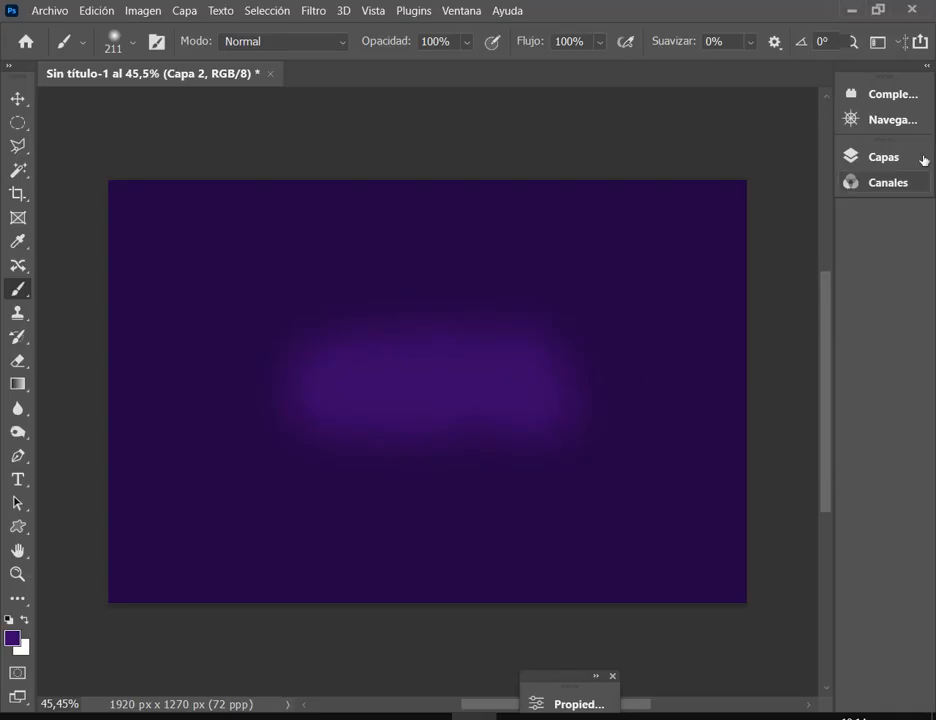
click(928, 68)
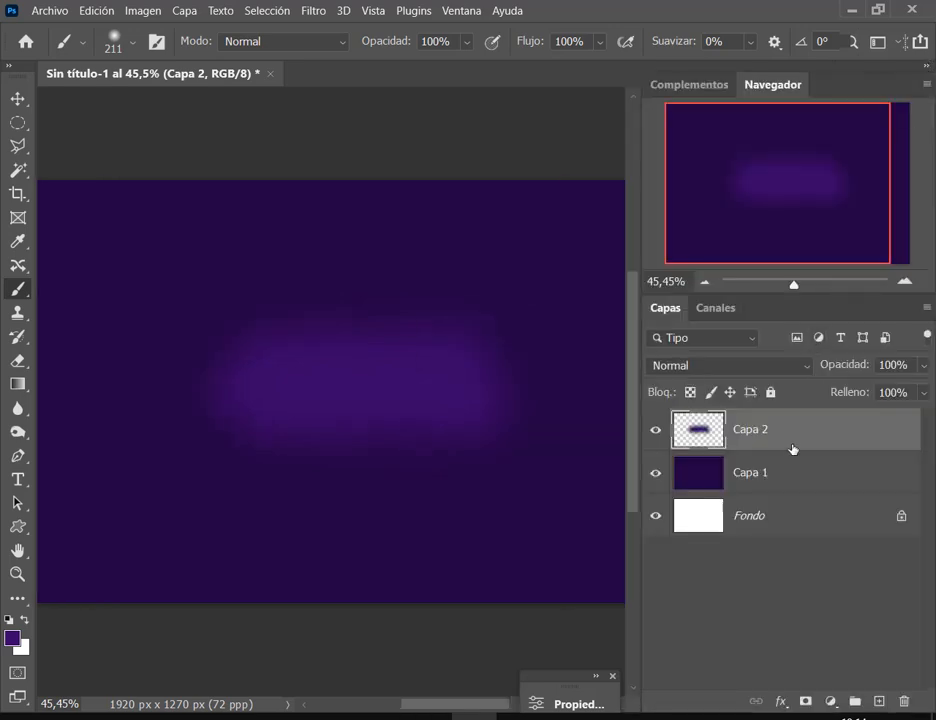
drag(796, 435, 904, 702)
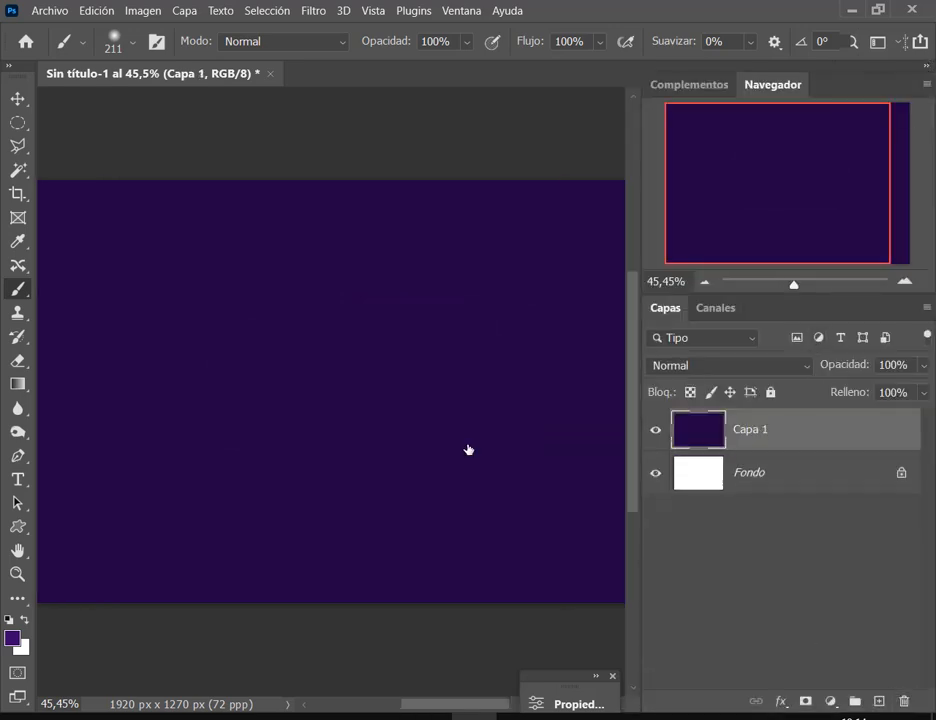
Enlarge the soft brush to 1703 px, try a single dab at the center of Capa 1 and undo it.
mouse_move(272, 362)
mouse_down()
mouse_move(310, 368)
mouse_move(256, 370)
mouse_move(432, 376)
mouse_move(402, 376)
mouse_move(500, 362)
mouse_up()
scroll(353, 387, down, 2)
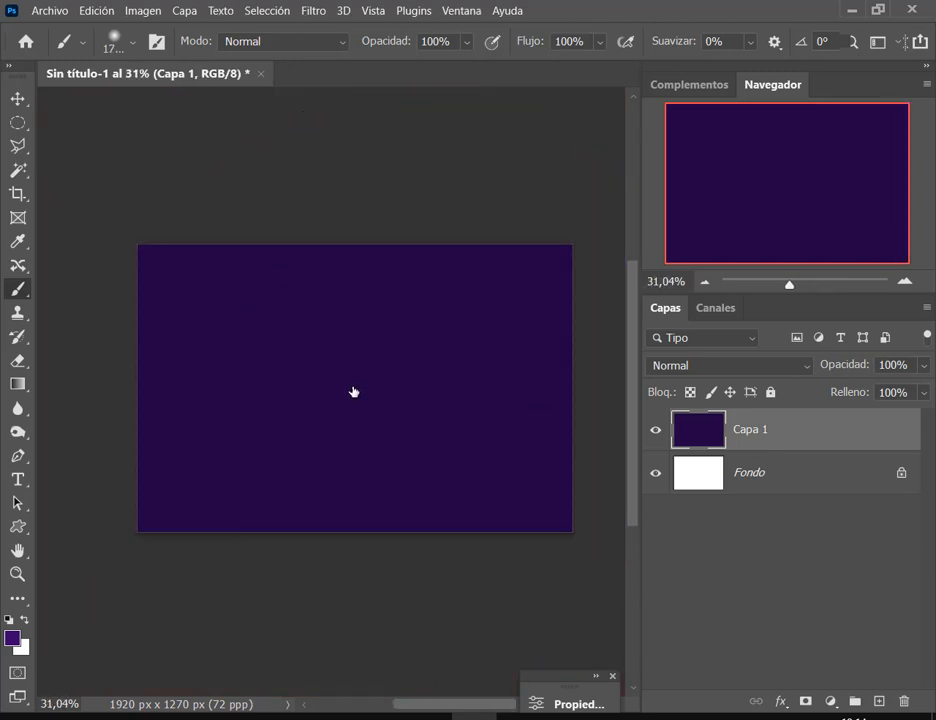
click(353, 391)
key(ctrl+z)
Flatten the brush tip into a horizontal ellipse, try one glow dab at the center of Capa 1 and undo it.
right_click(350, 393)
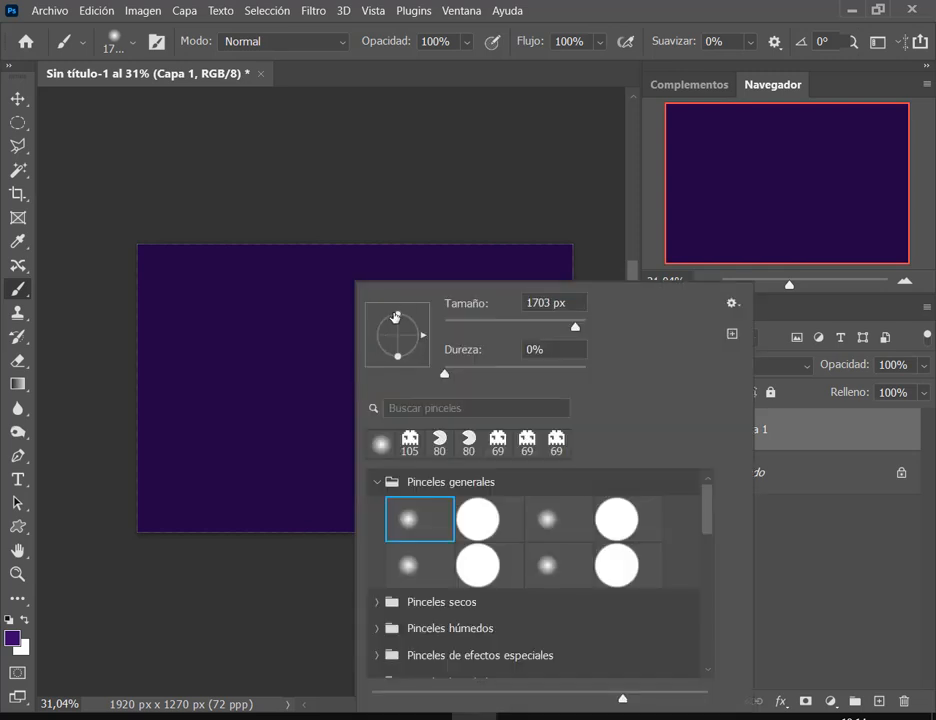
mouse_move(396, 316)
mouse_down()
mouse_move(405, 333)
mouse_move(398, 327)
mouse_up()
click(570, 6)
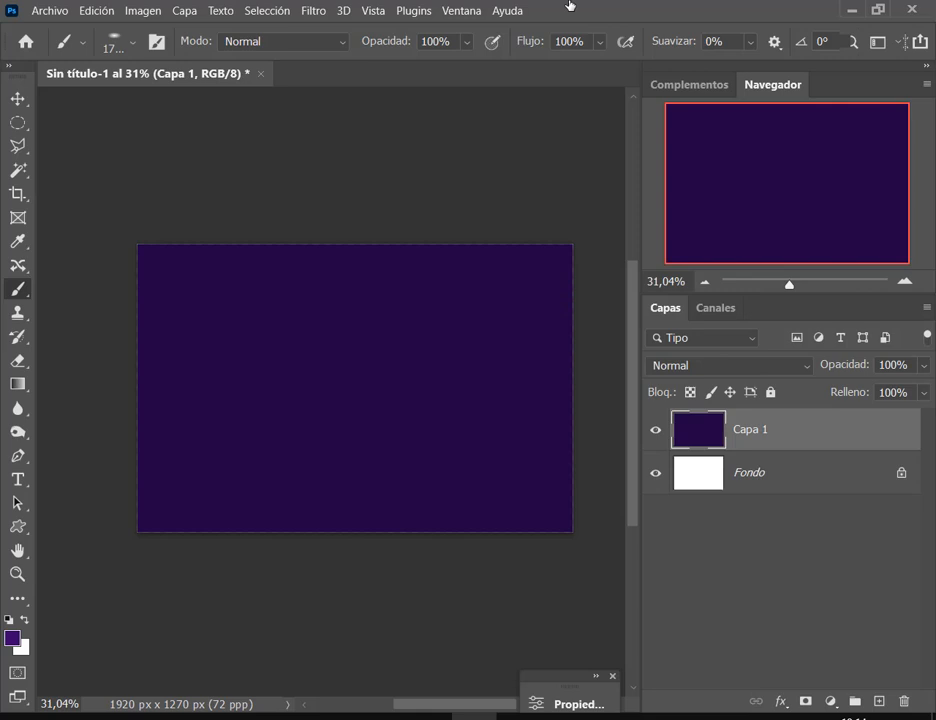
click(348, 397)
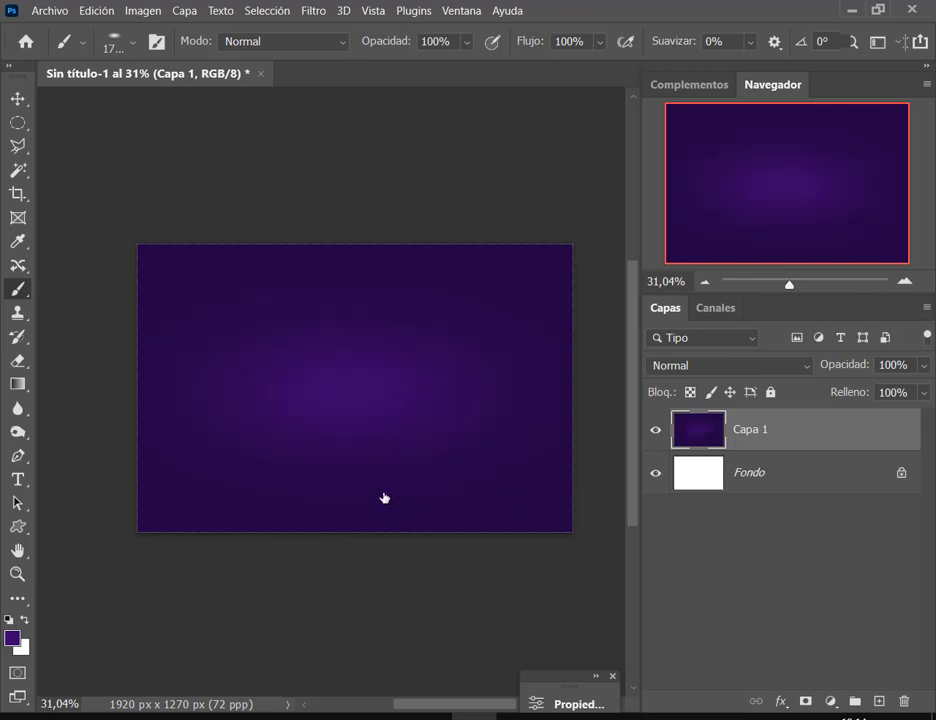
scroll(390, 494, up, 3)
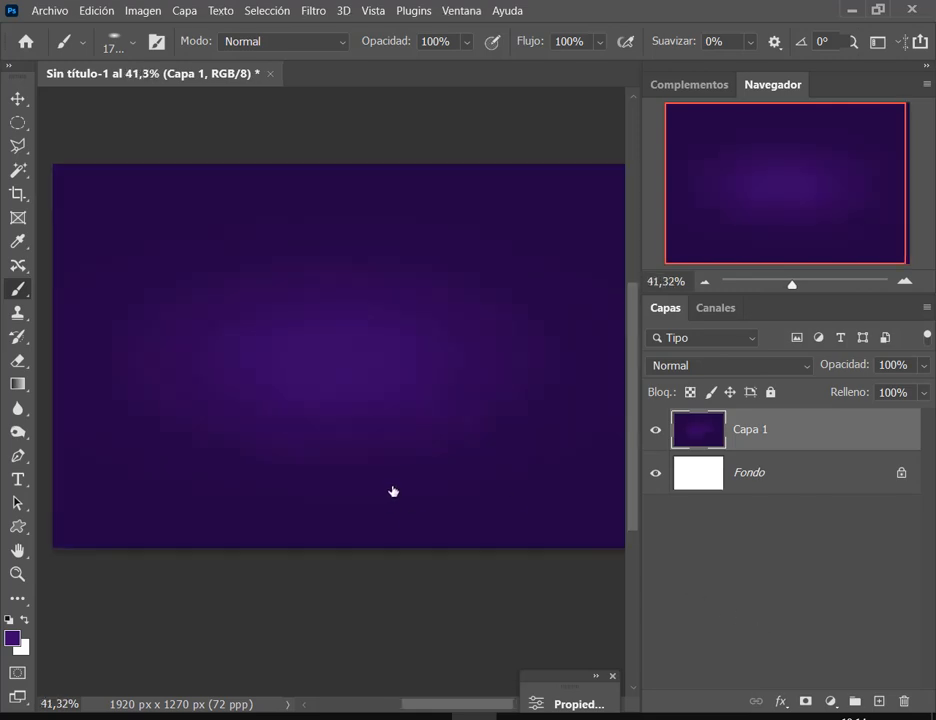
key(ctrl+z)
Try the elliptical glow again at the center of Capa 1, reduce the brush to 1403 px and undo the glow.
click(334, 350)
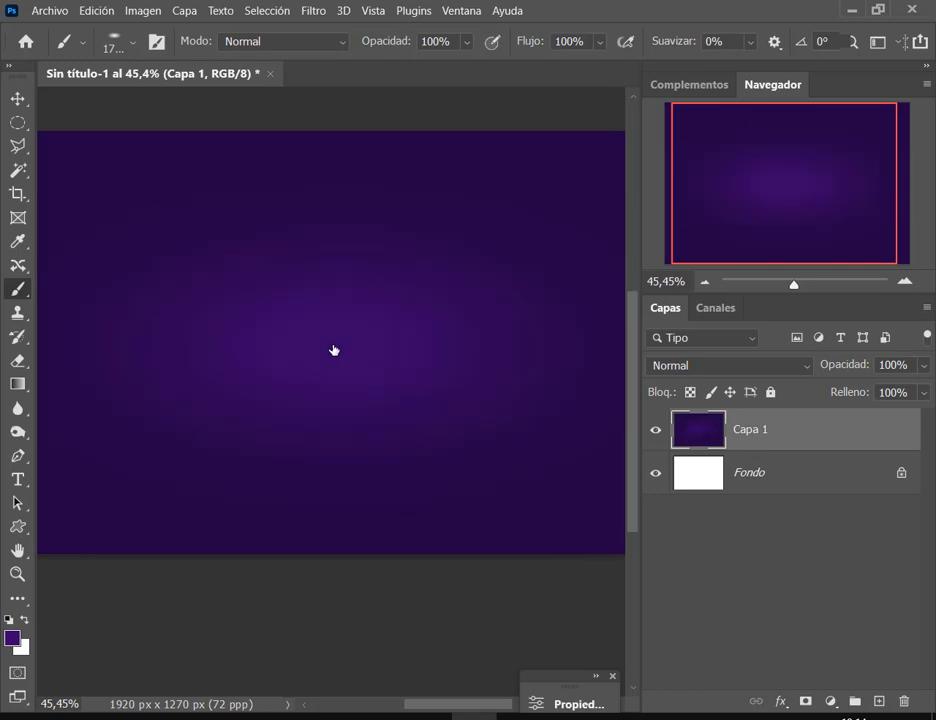
scroll(544, 394, down, 3)
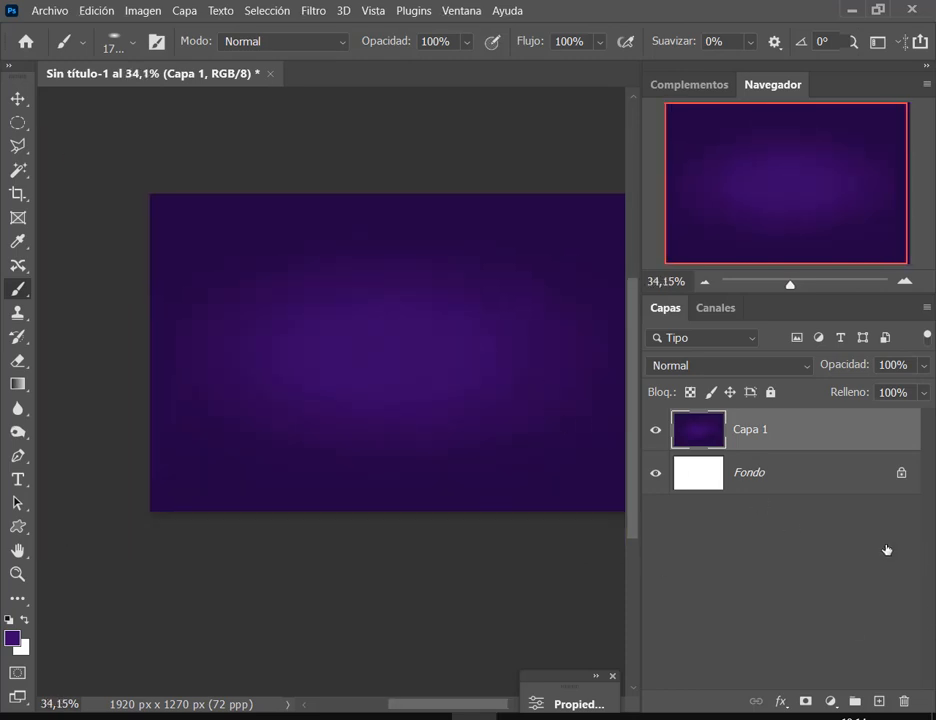
drag(484, 422, 410, 438)
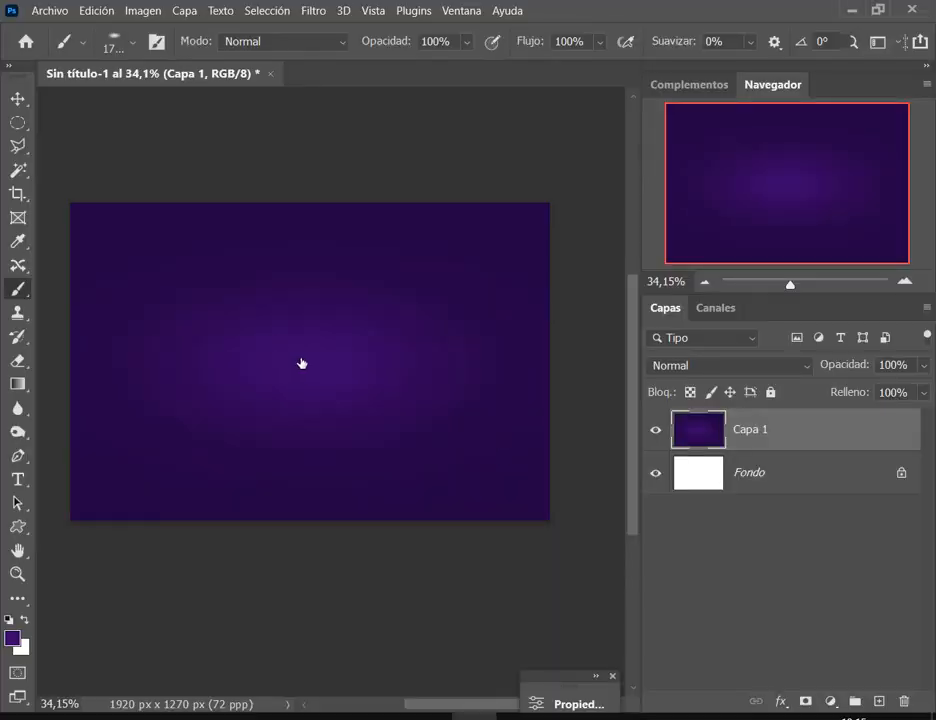
mouse_move(302, 363)
mouse_down()
mouse_move(251, 382)
mouse_move(261, 391)
mouse_up()
key(ctrl+z)
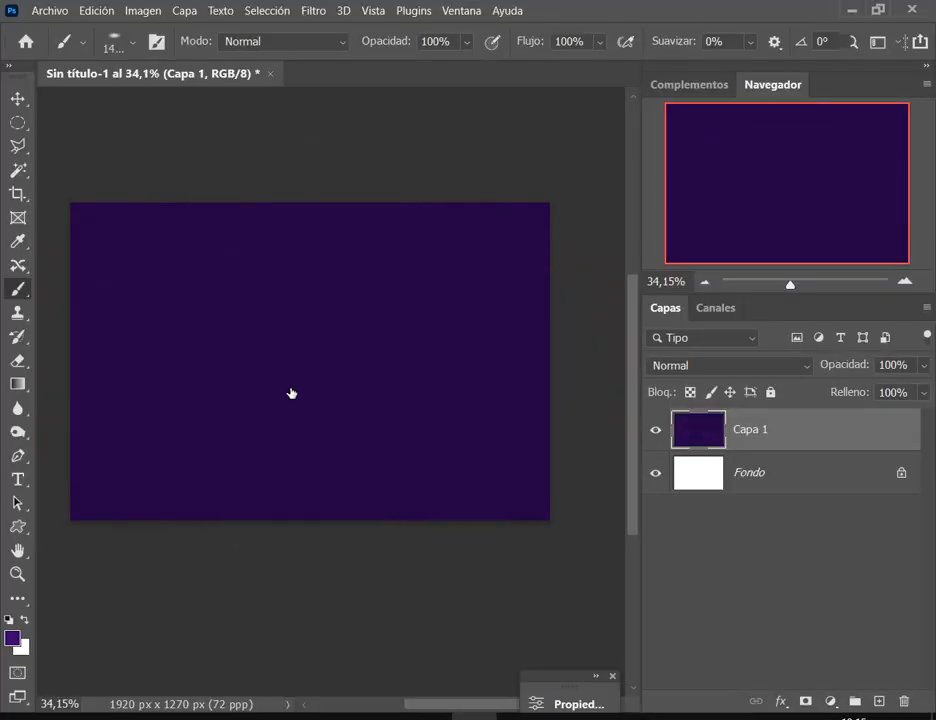
Try a glow dab with the 1403 px elliptical brush, compare it with the Chrome reference and undo it.
click(305, 373)
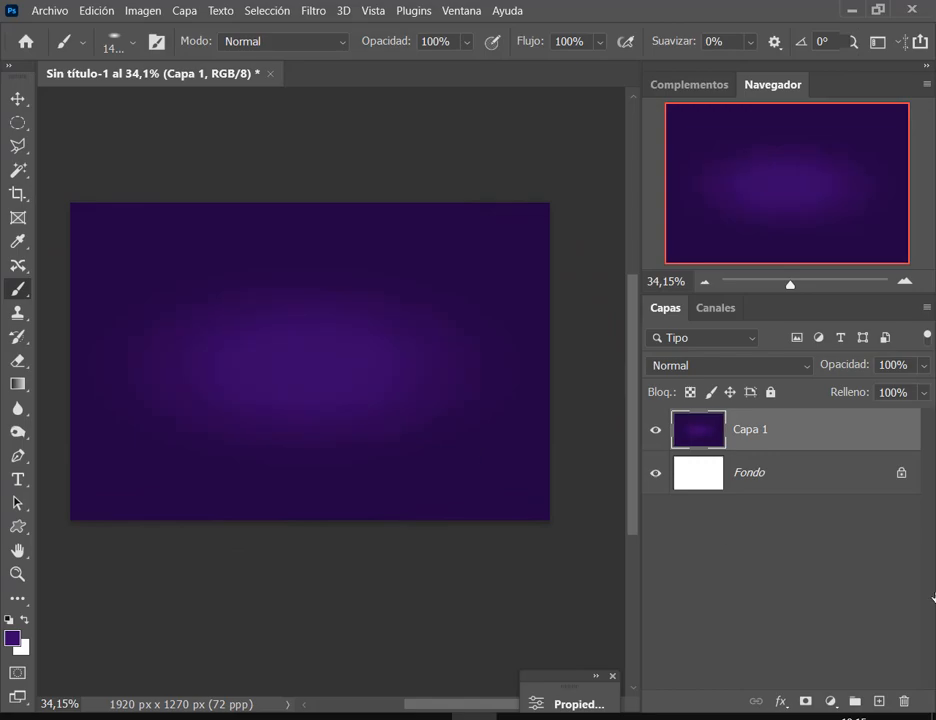
key(alt+Tab)
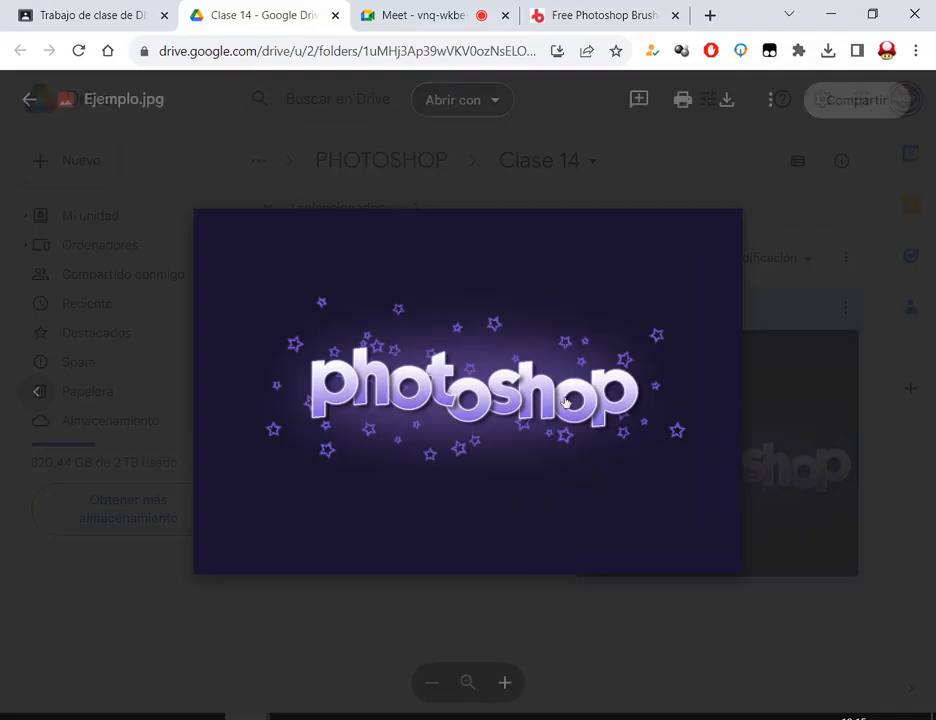
key(alt+Tab)
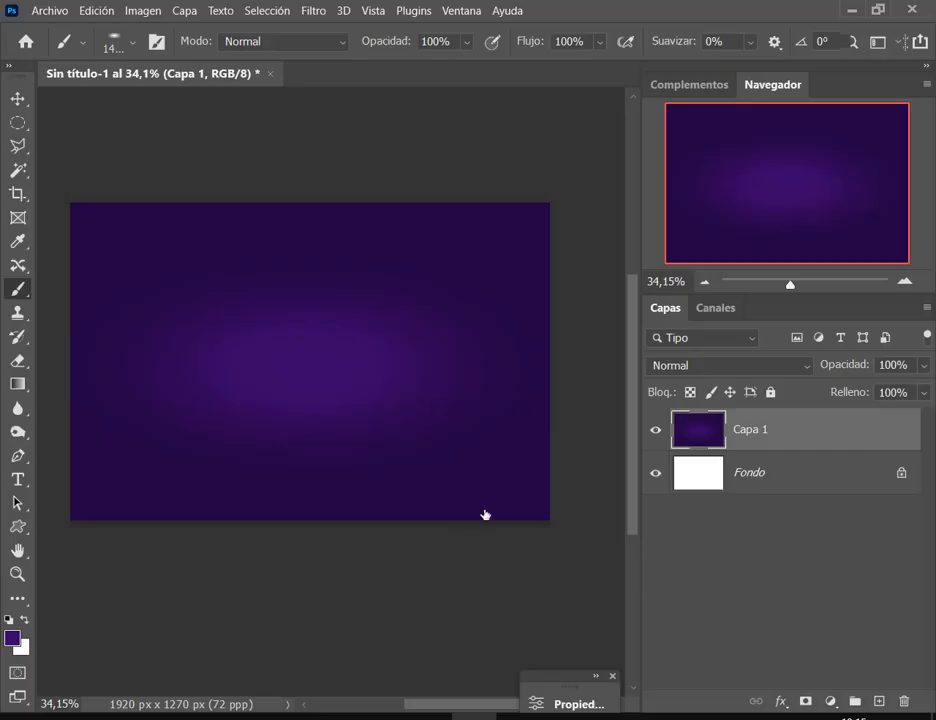
key(ctrl+z)
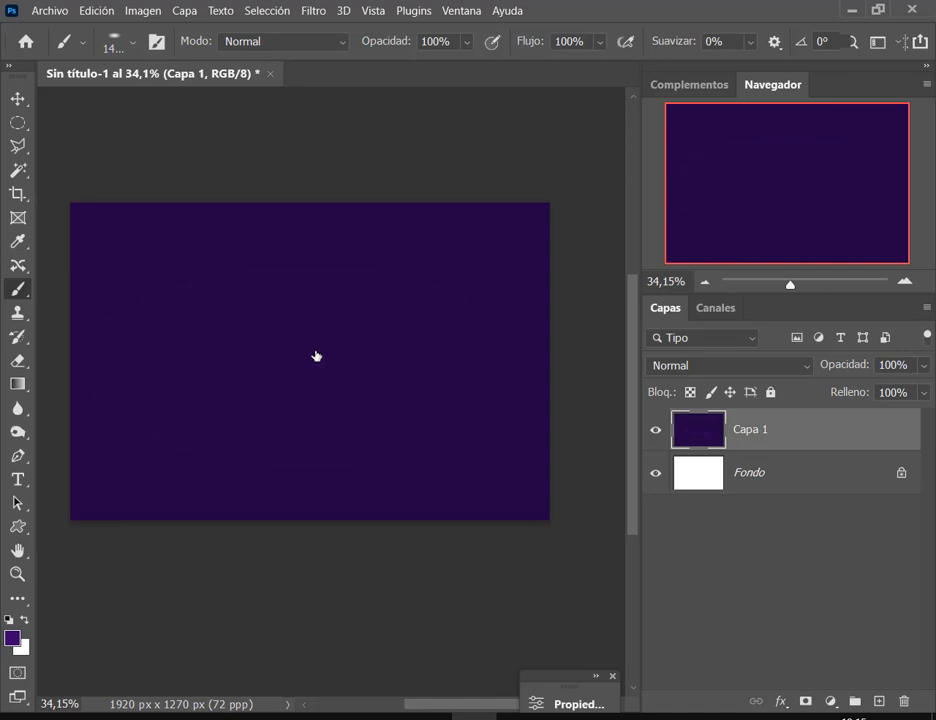
Restore the brush tip to a full circle and reduce its size to 462 px.
right_click(316, 355)
drag(365, 326, 364, 313)
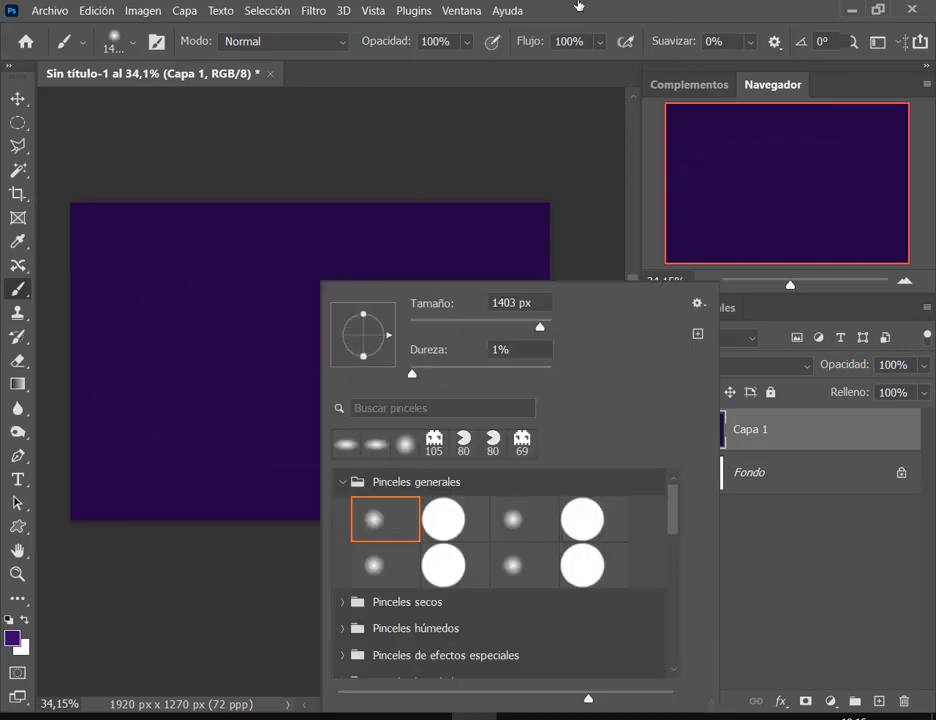
click(580, 6)
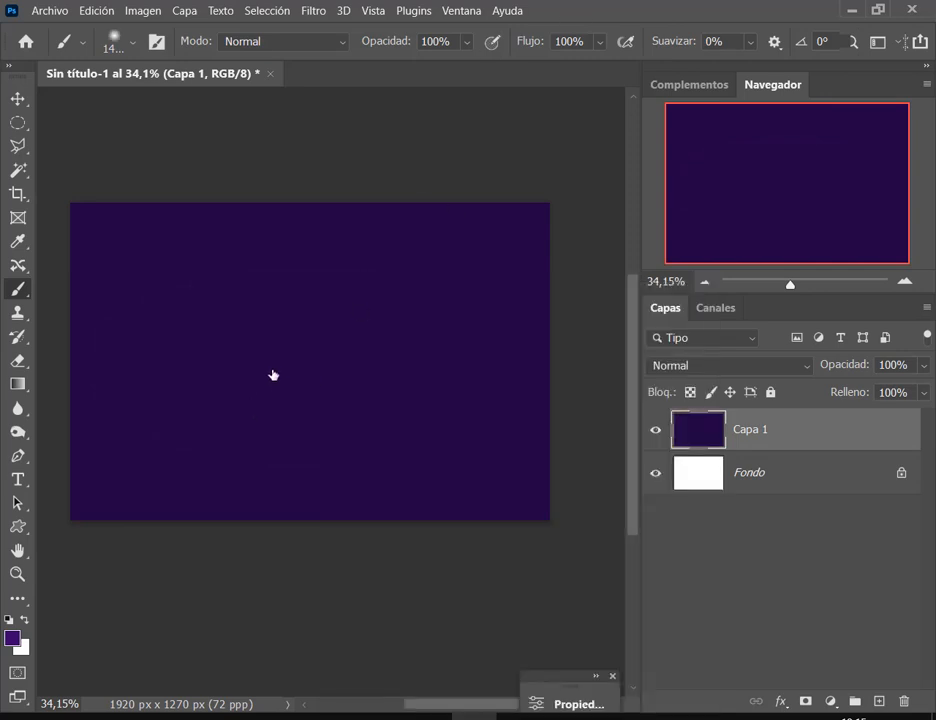
drag(268, 369, 153, 368)
Paint a soft violet glow across the center of Capa 1, redoing the second stroke.
click(237, 376)
mouse_move(273, 359)
mouse_down()
mouse_move(307, 412)
mouse_move(330, 416)
mouse_move(363, 352)
mouse_up()
key(ctrl+z)
mouse_move(255, 347)
mouse_down()
mouse_move(212, 363)
mouse_move(230, 352)
mouse_move(239, 392)
mouse_move(277, 347)
mouse_move(297, 387)
mouse_move(312, 373)
mouse_move(377, 370)
mouse_move(387, 355)
mouse_move(410, 384)
mouse_up()
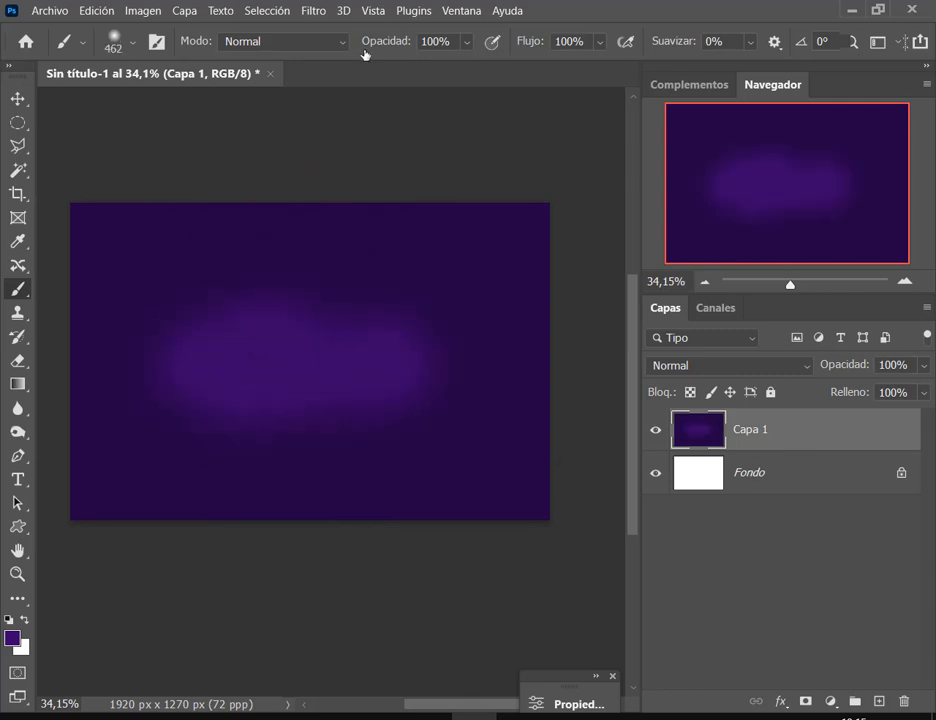
Try a Gaussian Blur with a radius larger than 48.4 px on Capa 1, and cancel it.
click(322, 12)
mouse_move(308, 8)
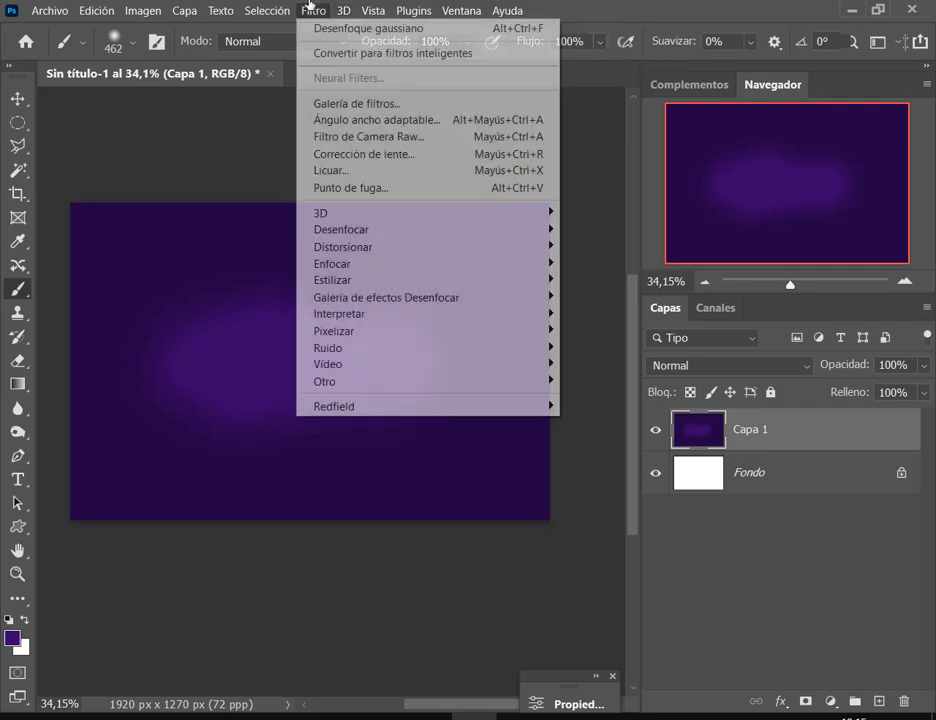
mouse_move(359, 230)
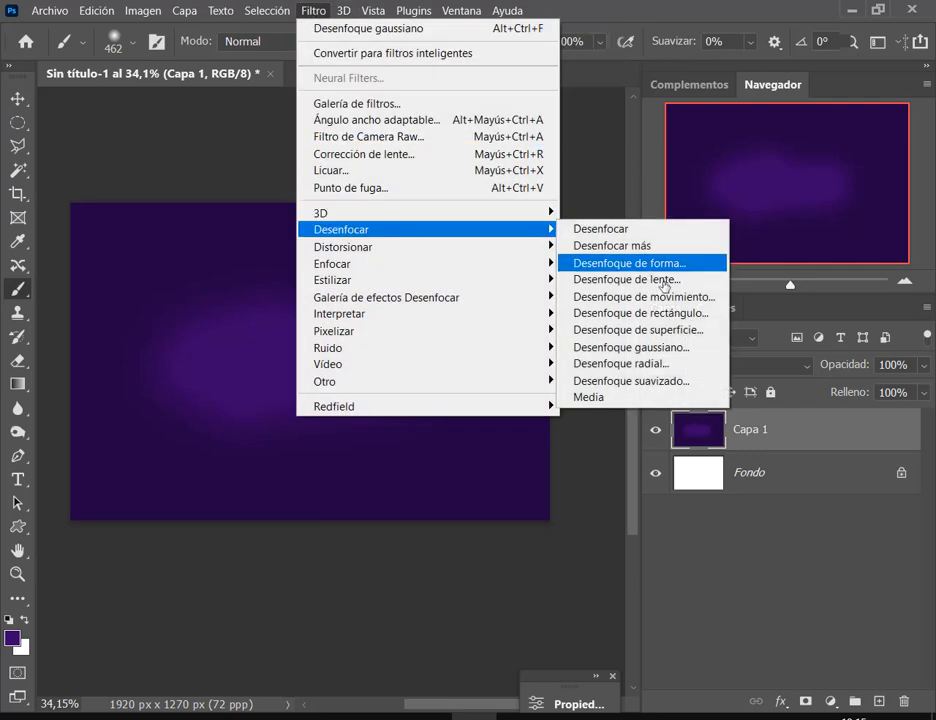
click(676, 348)
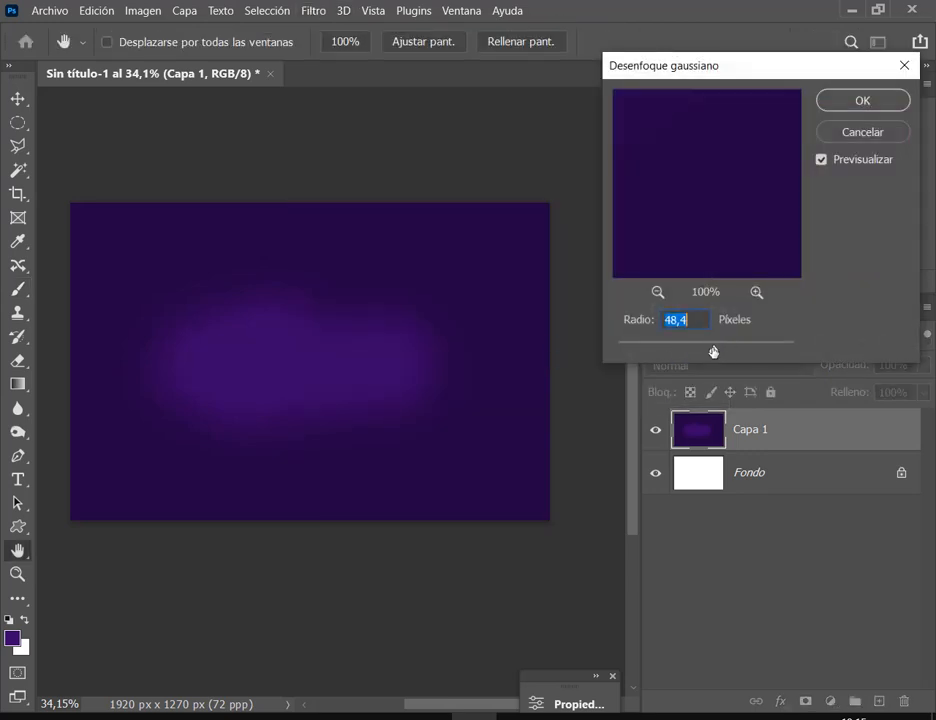
drag(713, 352, 728, 350)
click(844, 131)
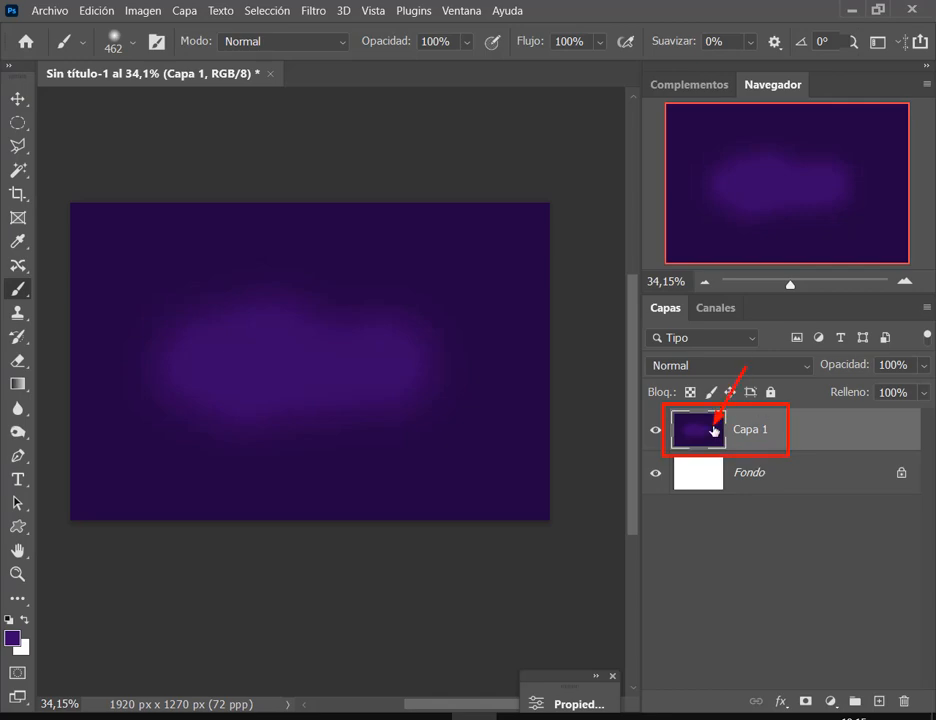
Convert Capa 1 to a smart object and apply a Gaussian Blur with a radius of 110 px.
right_click(809, 438)
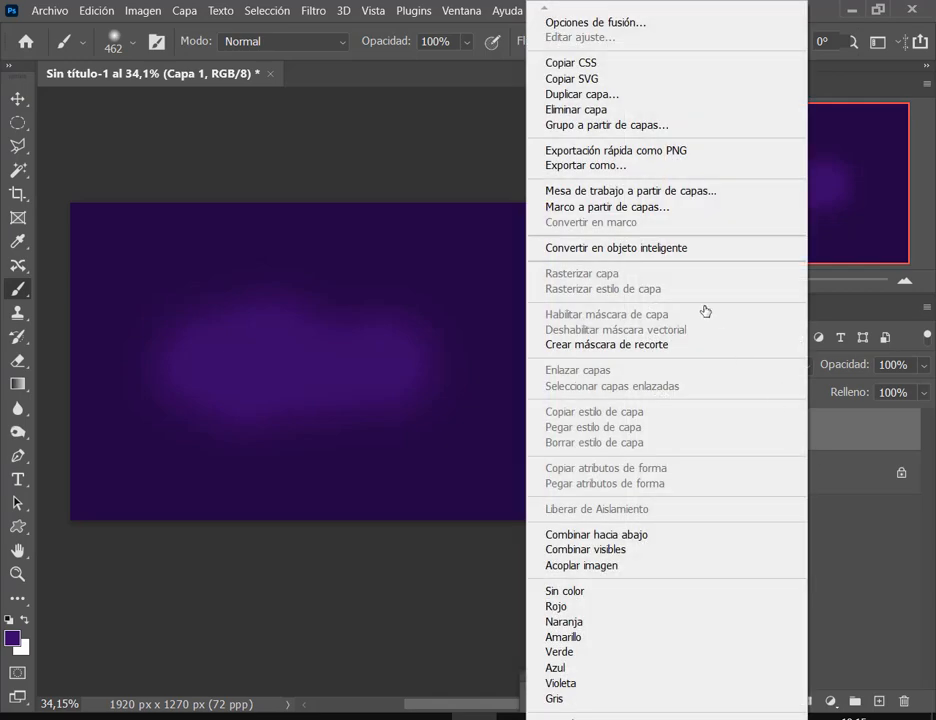
click(686, 248)
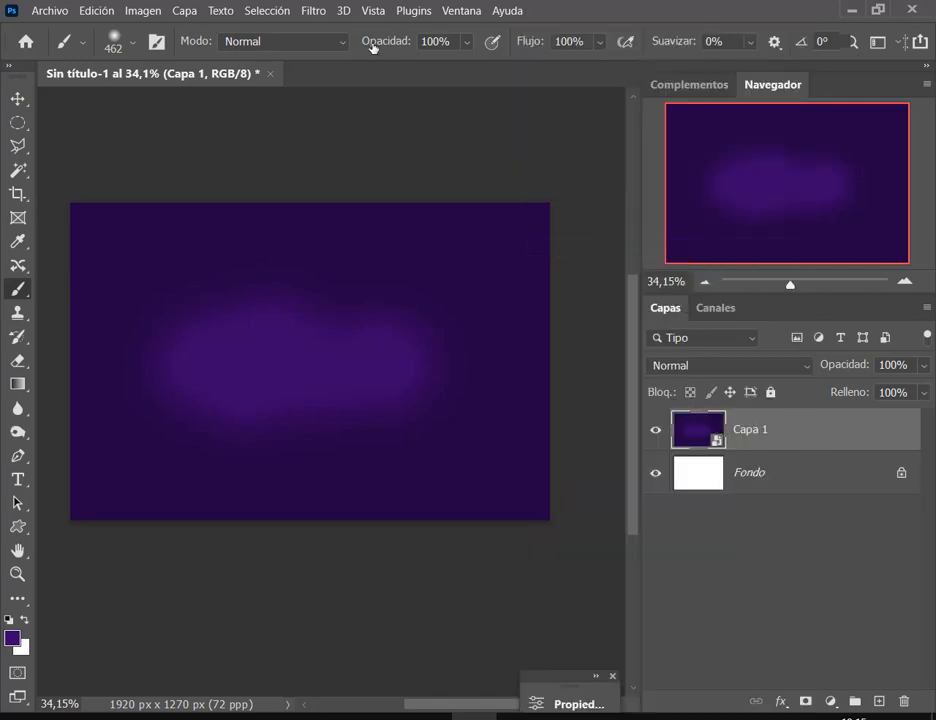
click(312, 11)
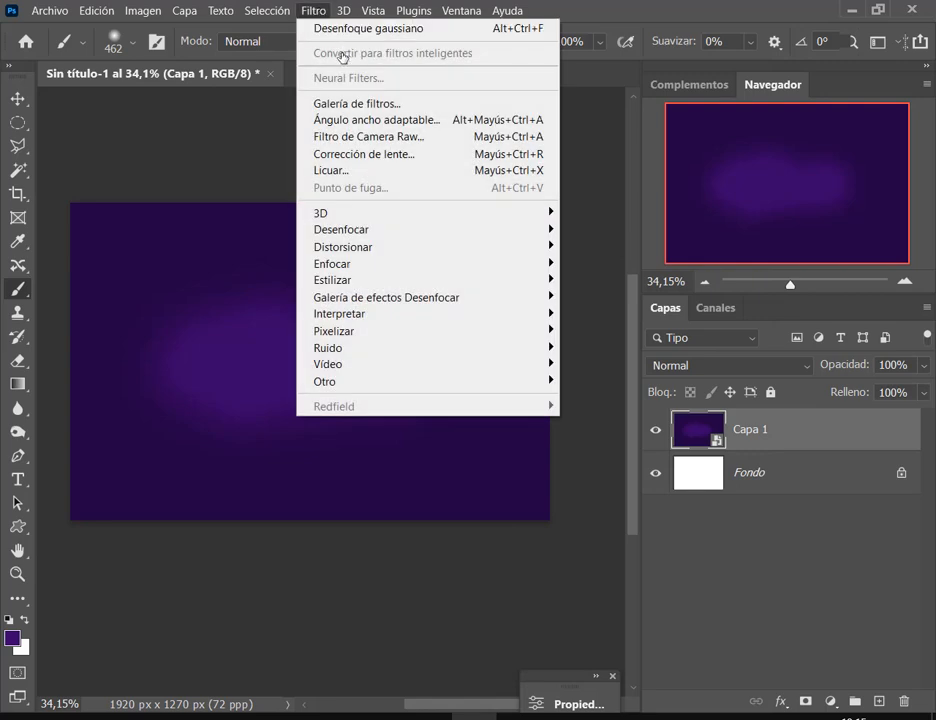
mouse_move(368, 230)
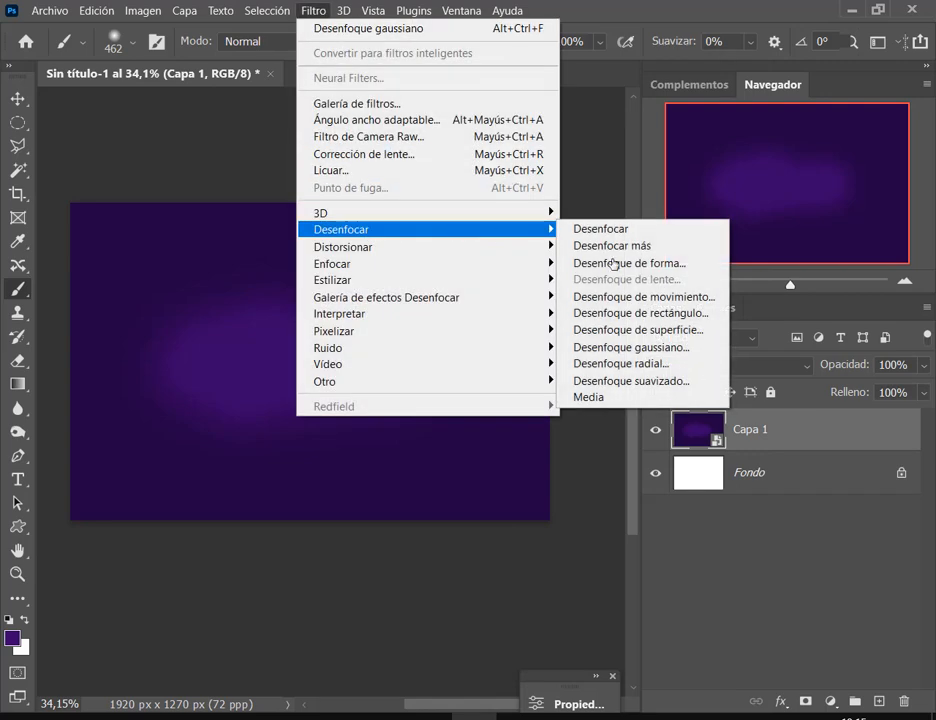
click(646, 354)
drag(716, 353, 734, 351)
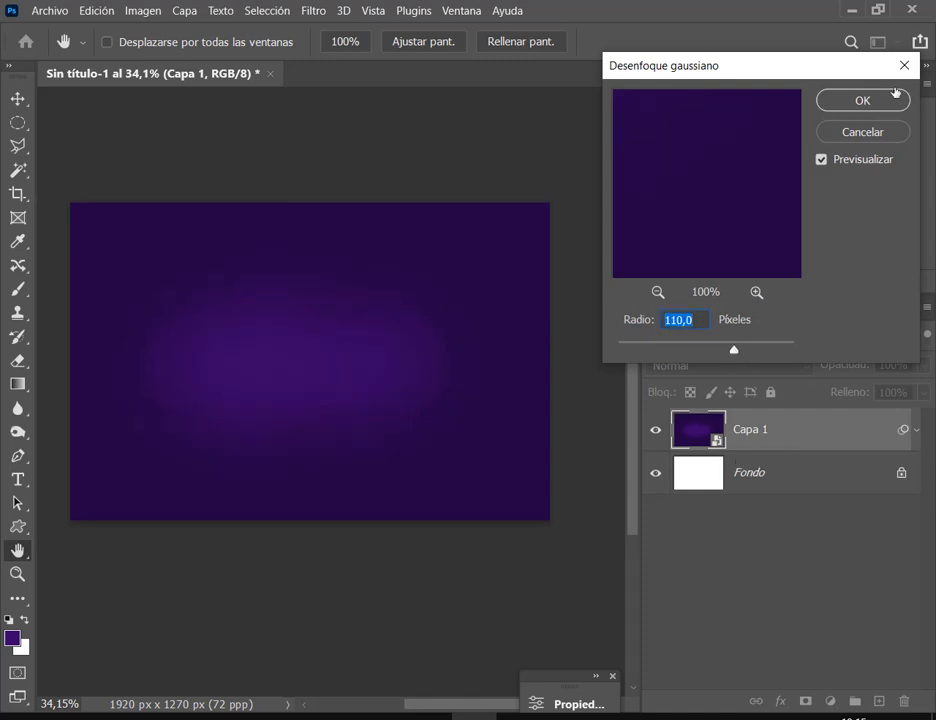
click(893, 97)
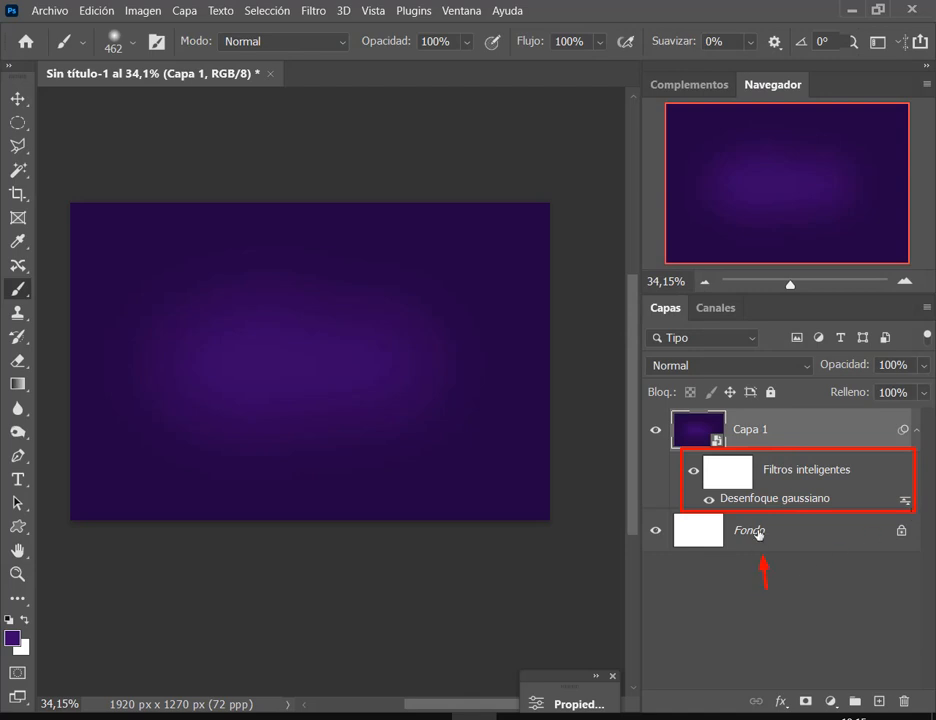
Edit the Gaussian Blur smart filter on Capa 1, setting its radius to 115.8 px.
double_click(735, 500)
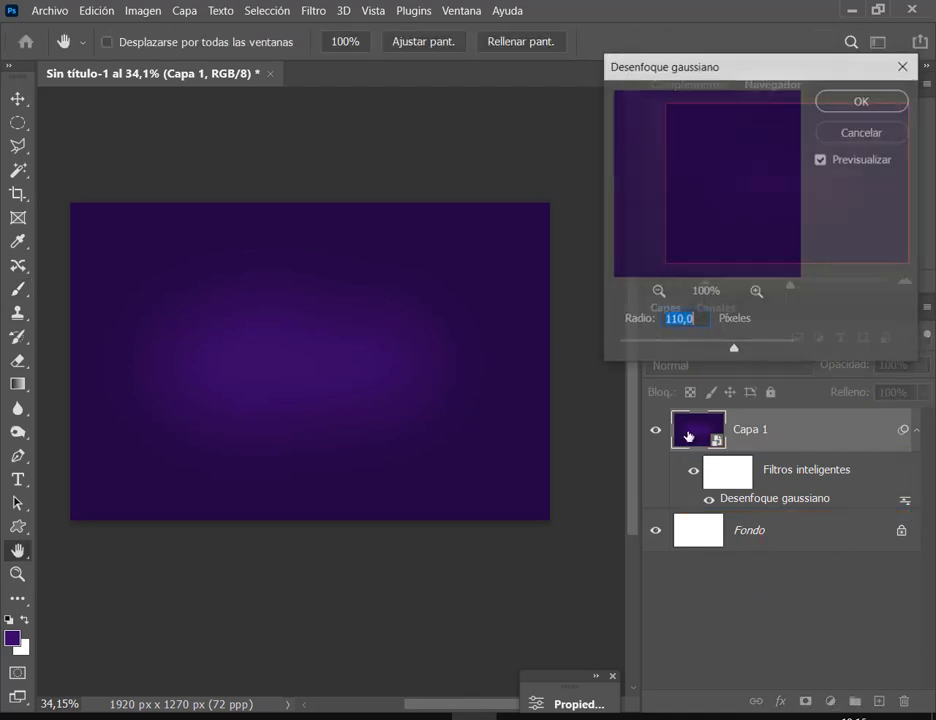
mouse_move(735, 351)
mouse_down()
mouse_move(749, 353)
mouse_move(721, 351)
mouse_move(735, 357)
mouse_up()
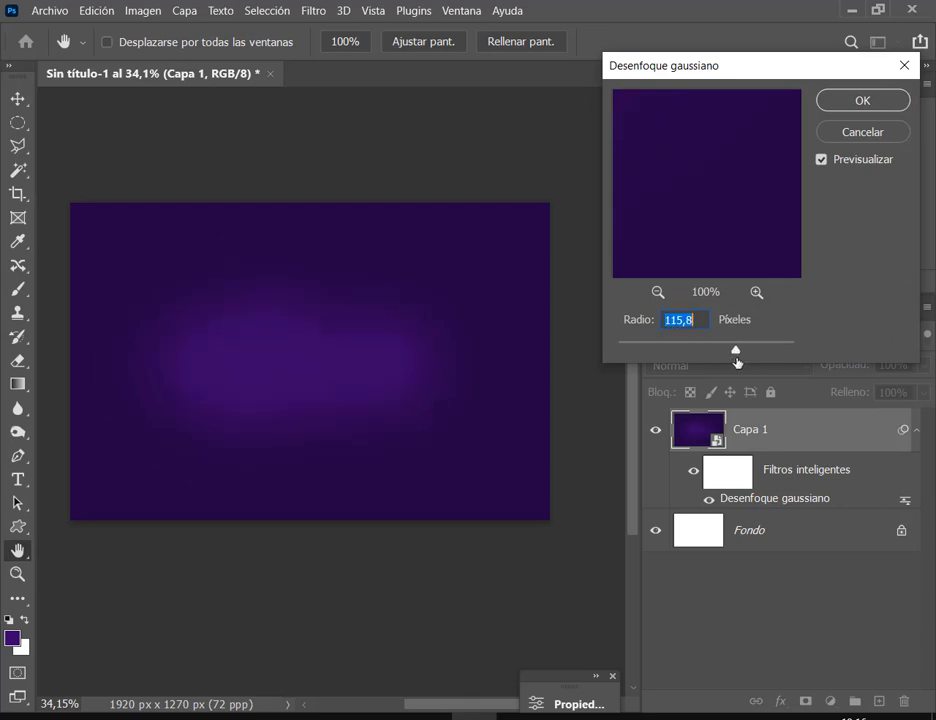
click(876, 102)
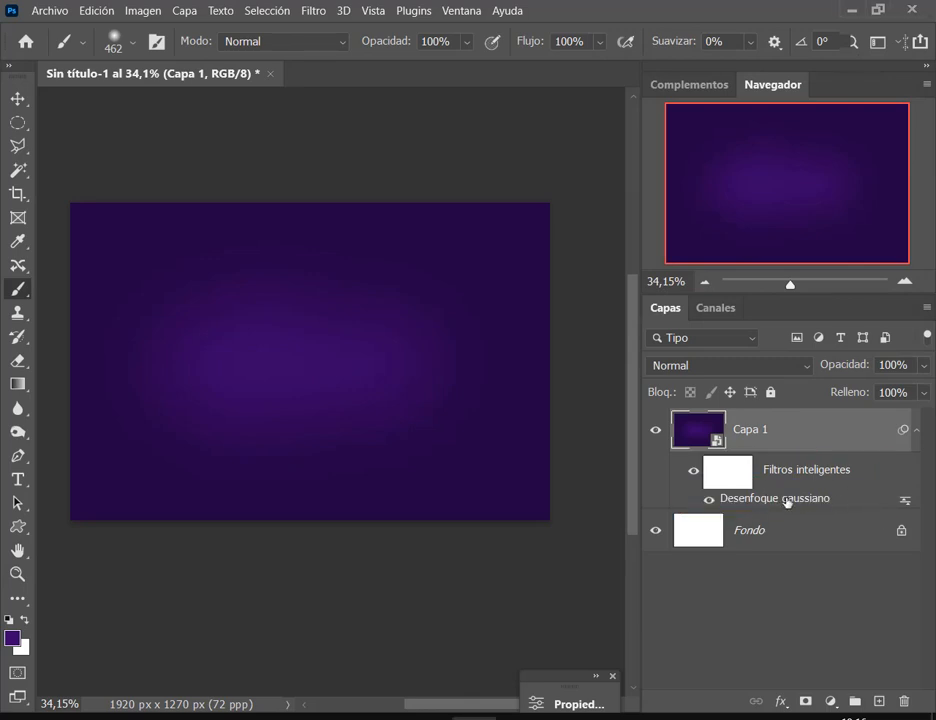
Delete the Gaussian Blur smart filter from Capa 1 and undo the deletion.
click(904, 702)
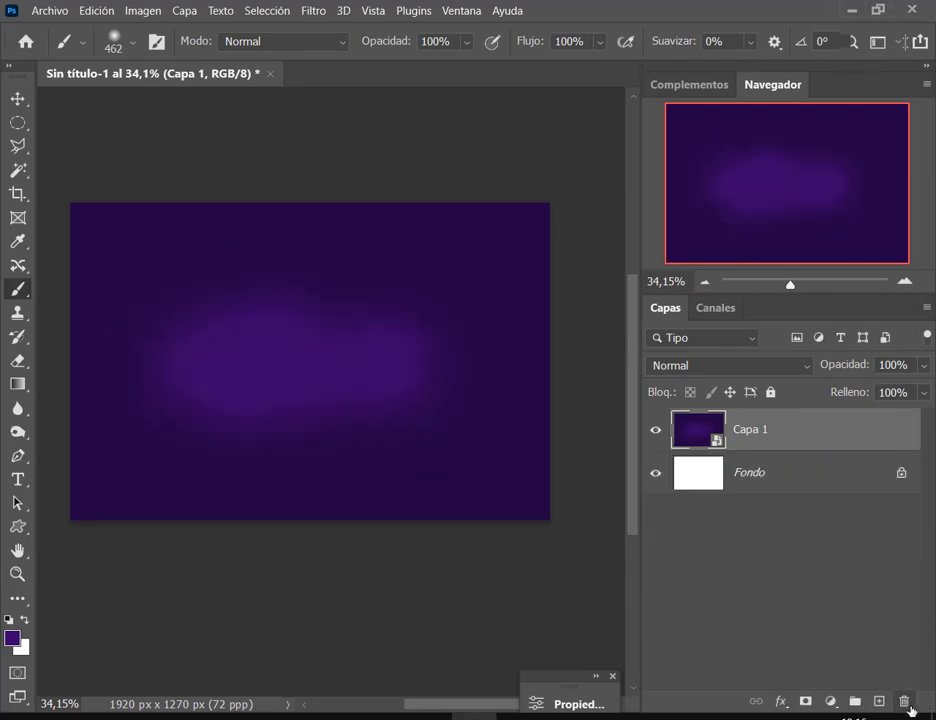
key(ctrl+z)
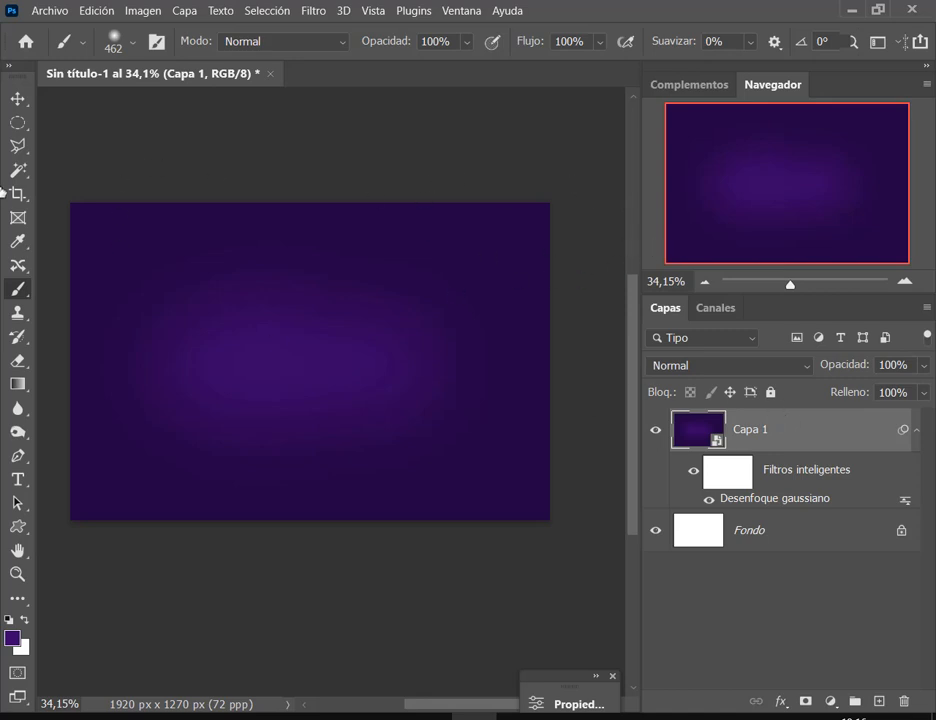
Save the document as Pinceles.psd in Documentos > 04. Curso Operador Grafico (Miercoles), with maximized compatibility.
click(40, 12)
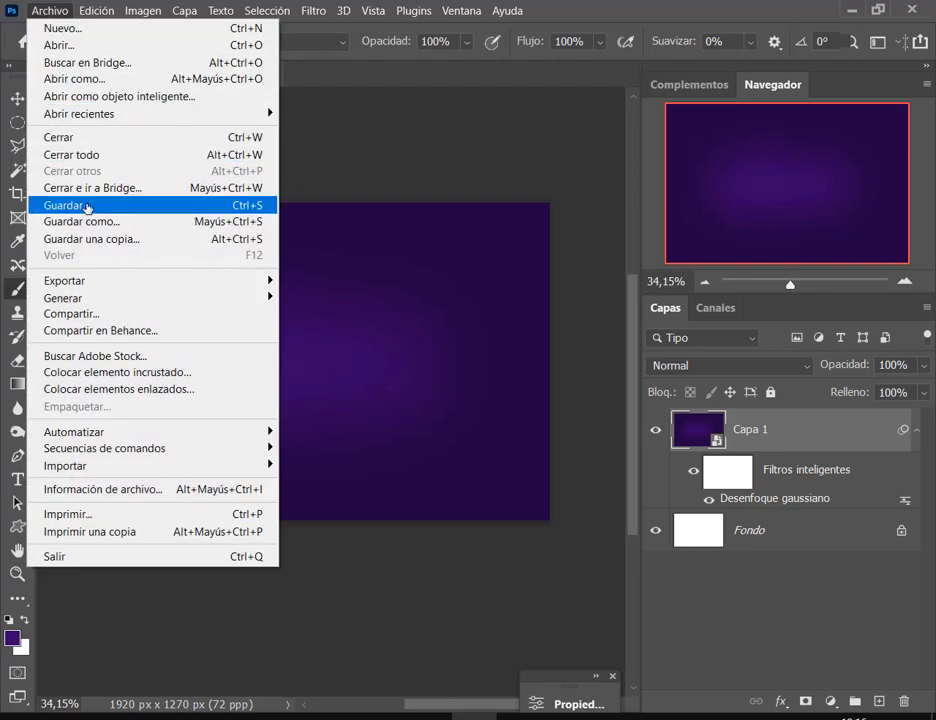
click(62, 205)
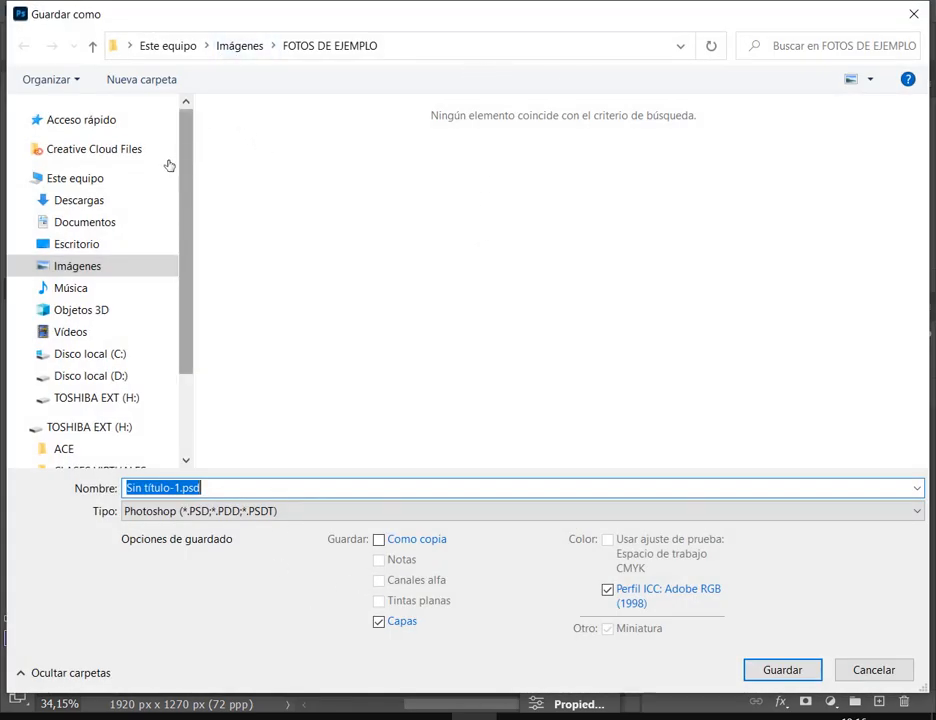
click(128, 221)
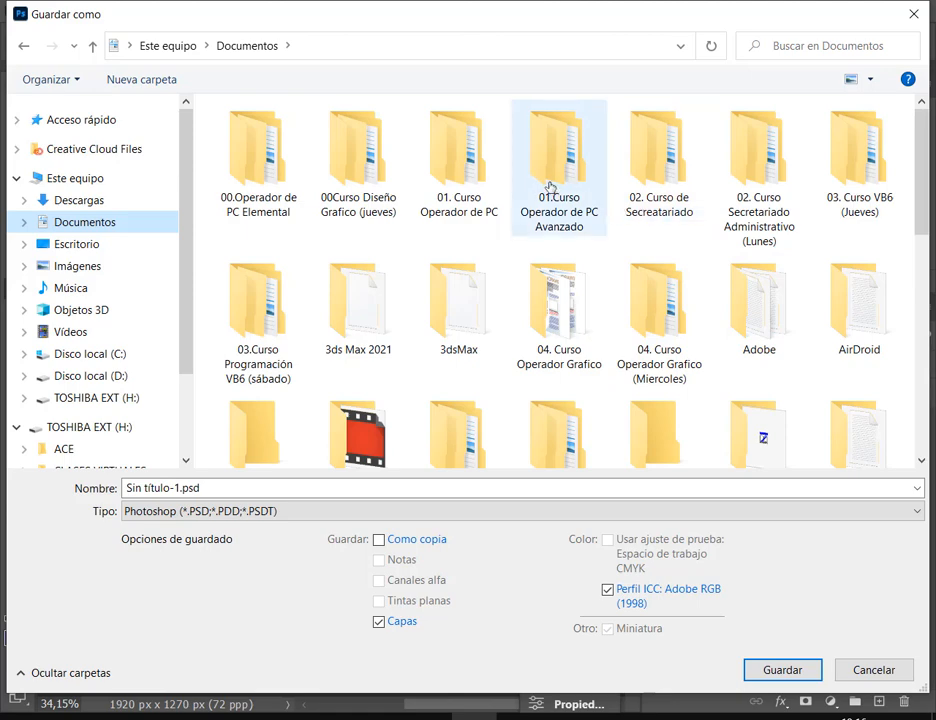
double_click(648, 320)
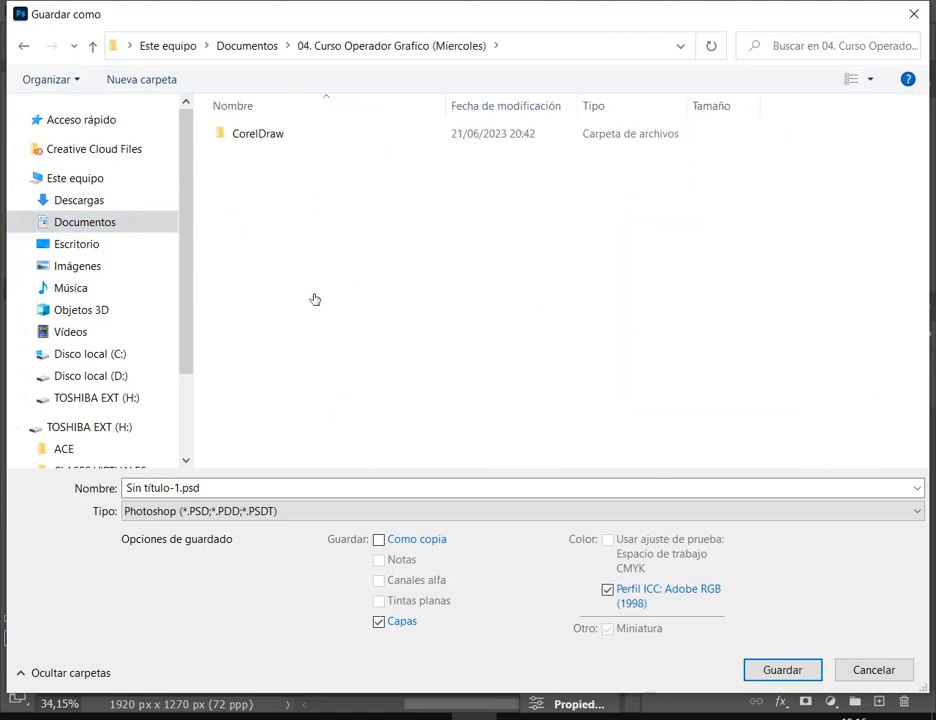
click(248, 489)
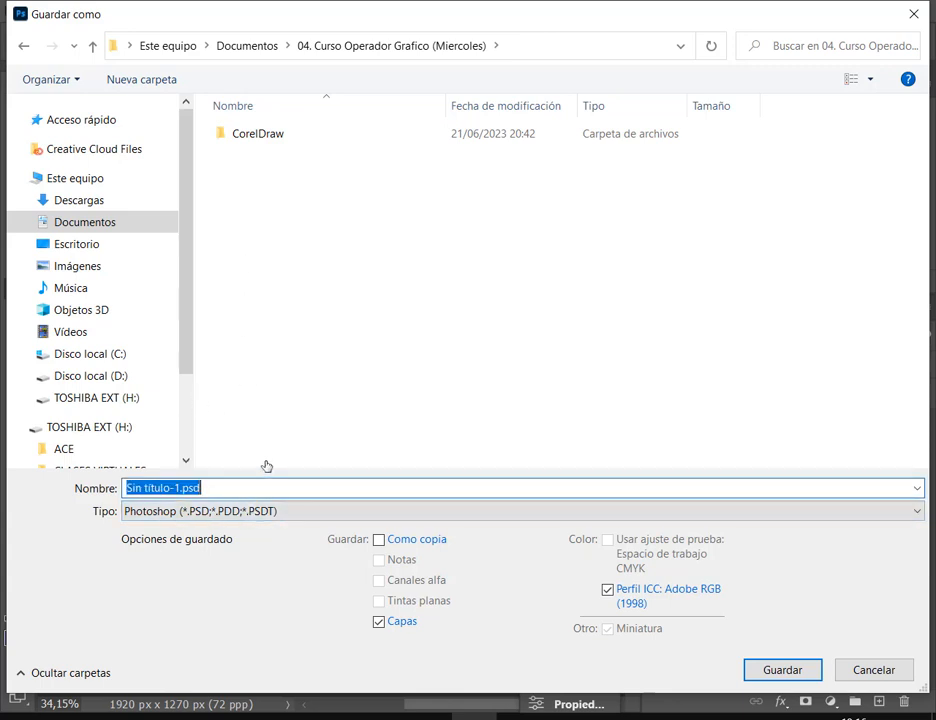
text(Pin)
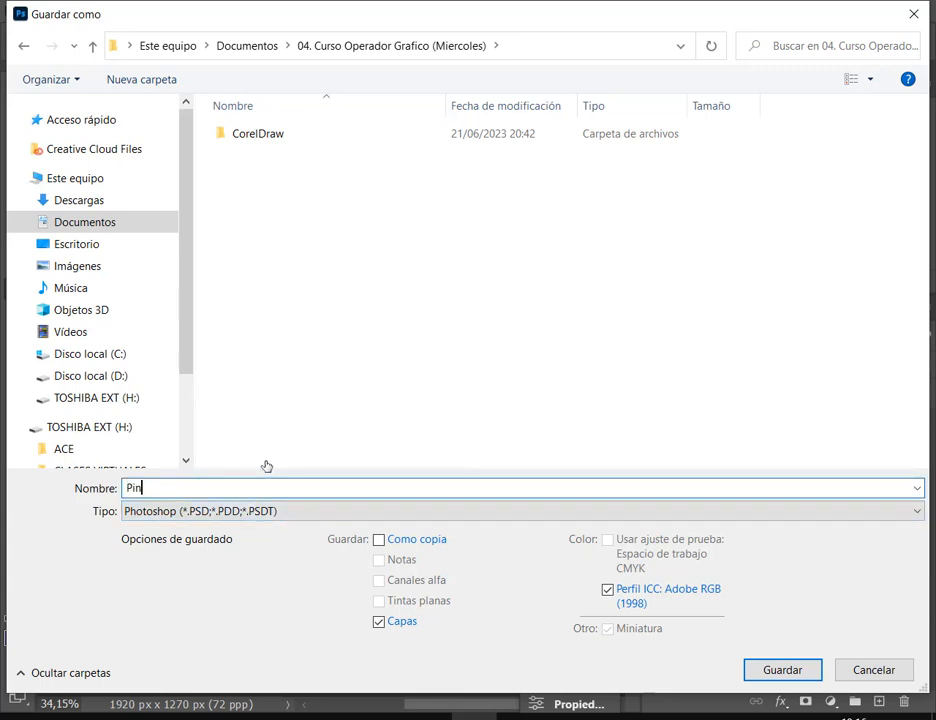
text(celes)
key(Return)
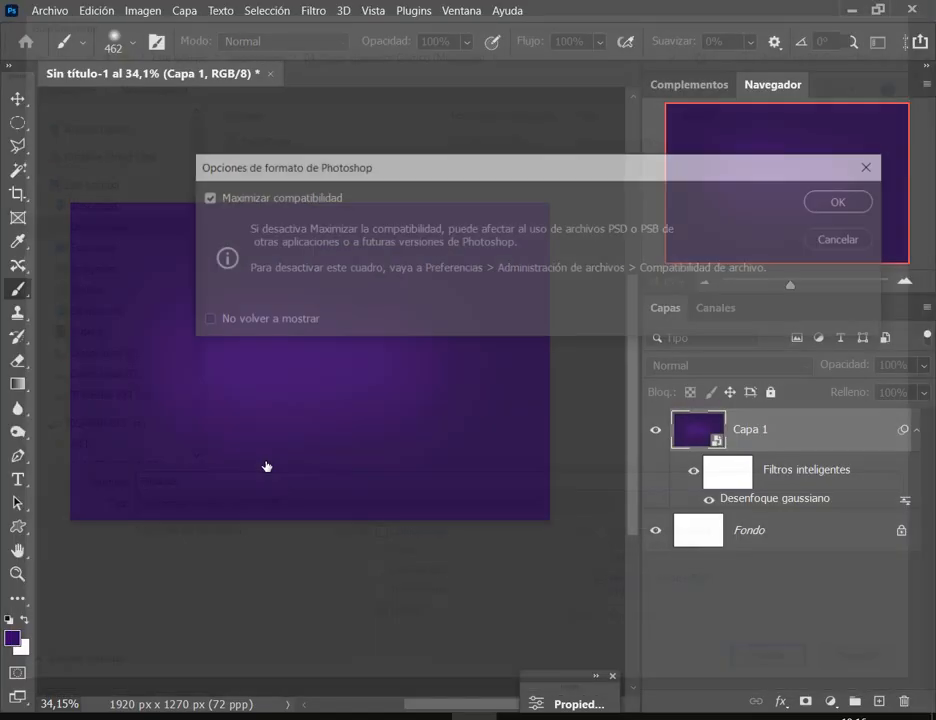
click(843, 203)
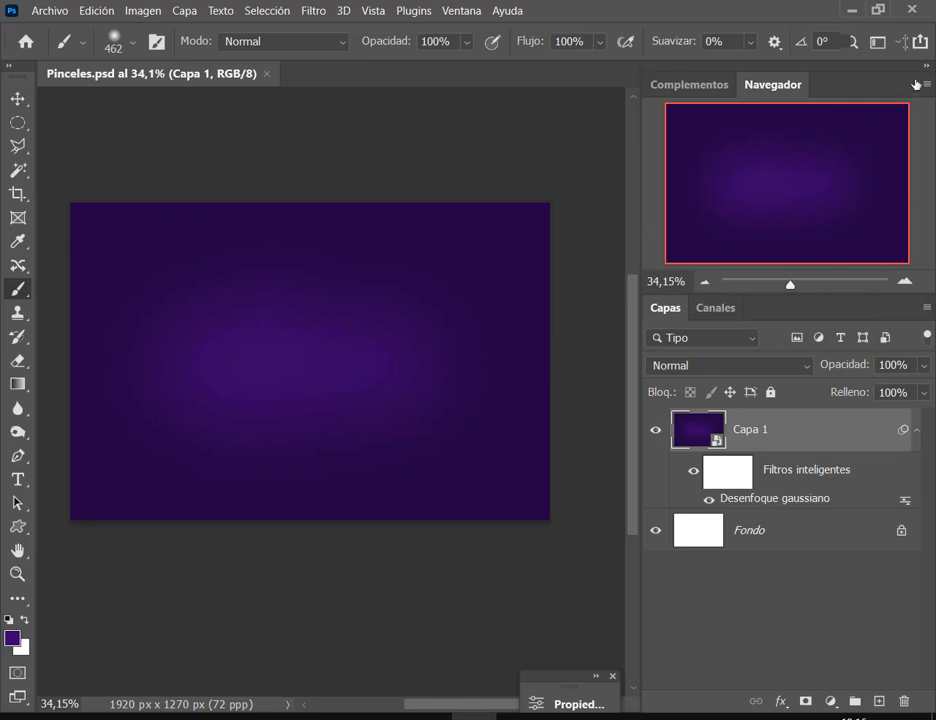
Add a new empty layer above Capa 1 and collapse the side panels to enlarge the canvas area.
click(927, 67)
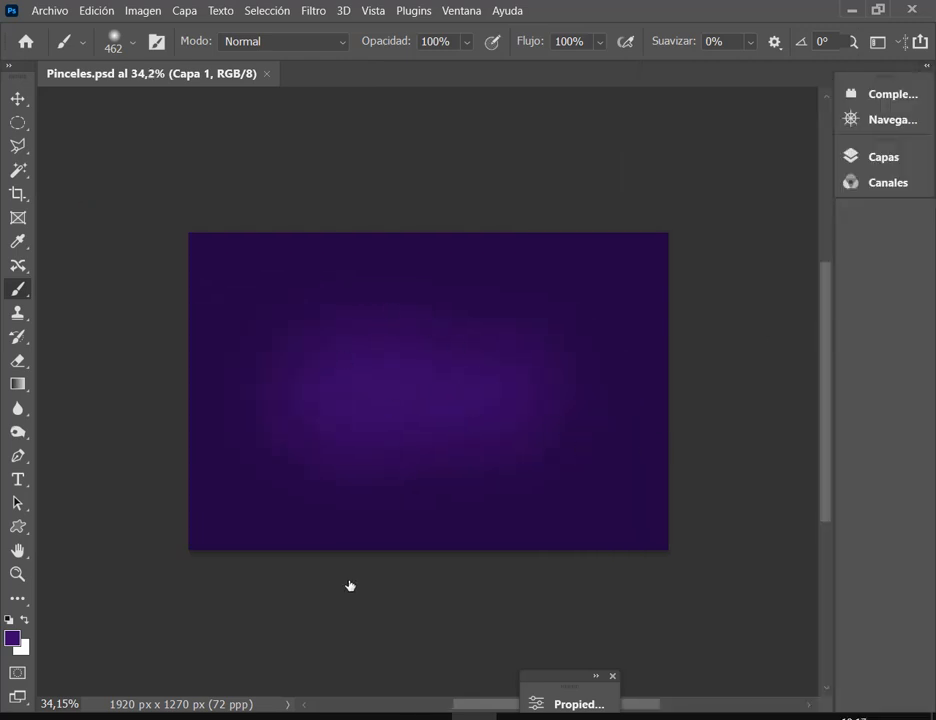
click(928, 66)
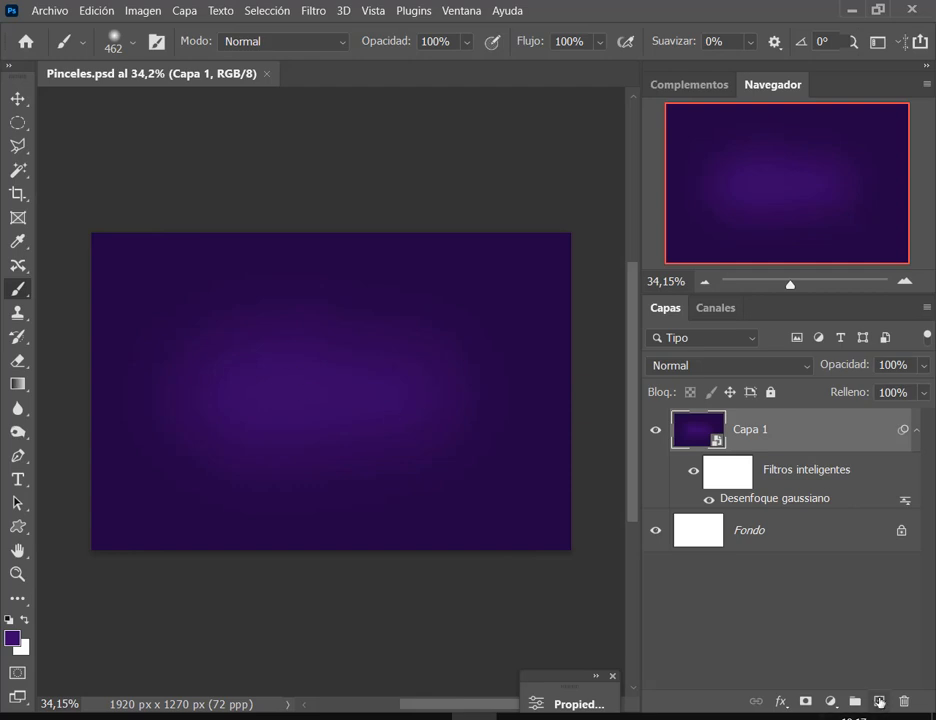
key(ctrl+shift+alt+n)
click(927, 67)
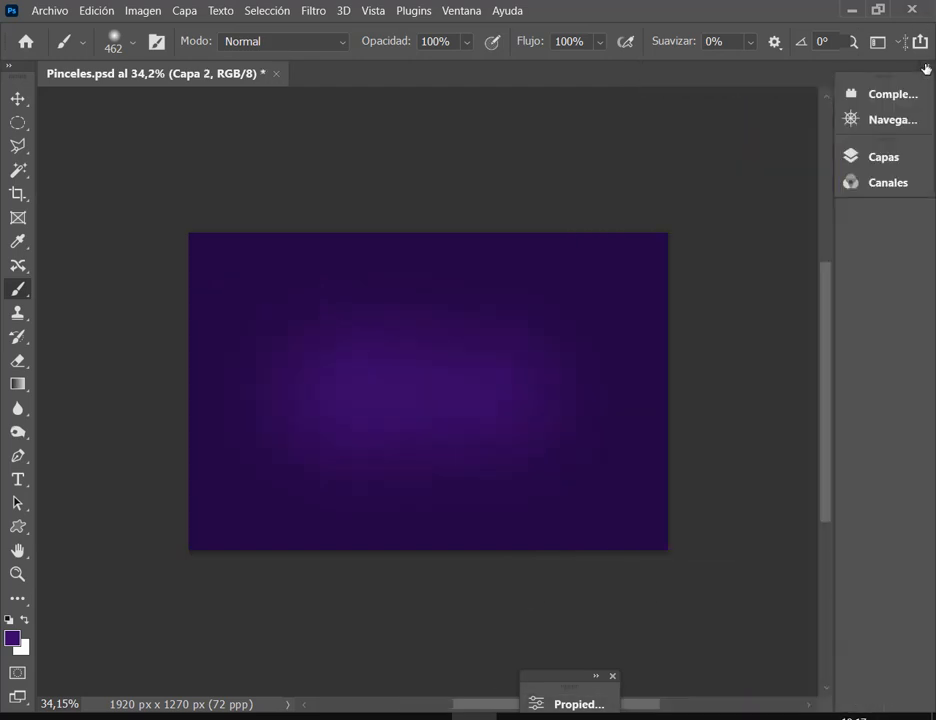
Check the star reference in Chrome, return to Photoshop and collapse the expanded groups in the brush presets, including Free Smoke Photoshop Brushes 16.
click(159, 668)
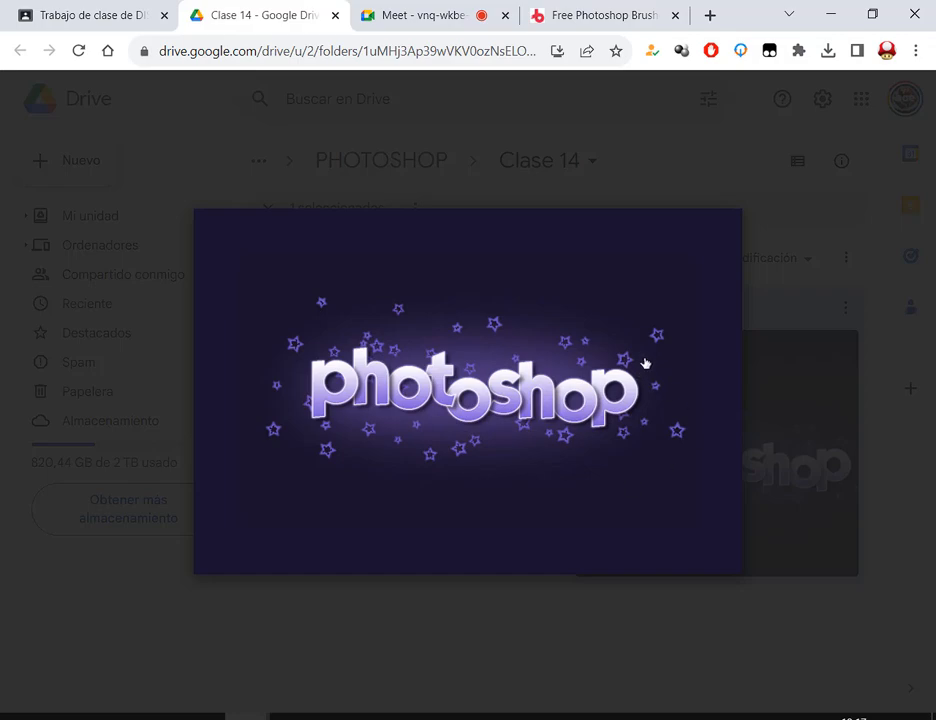
click(473, 715)
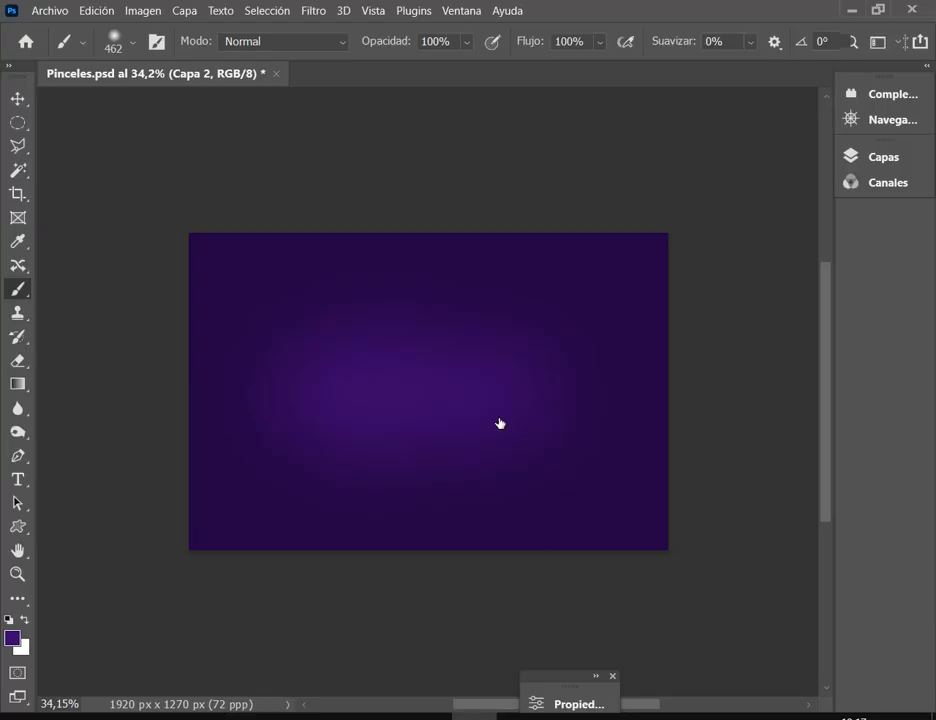
right_click(440, 352)
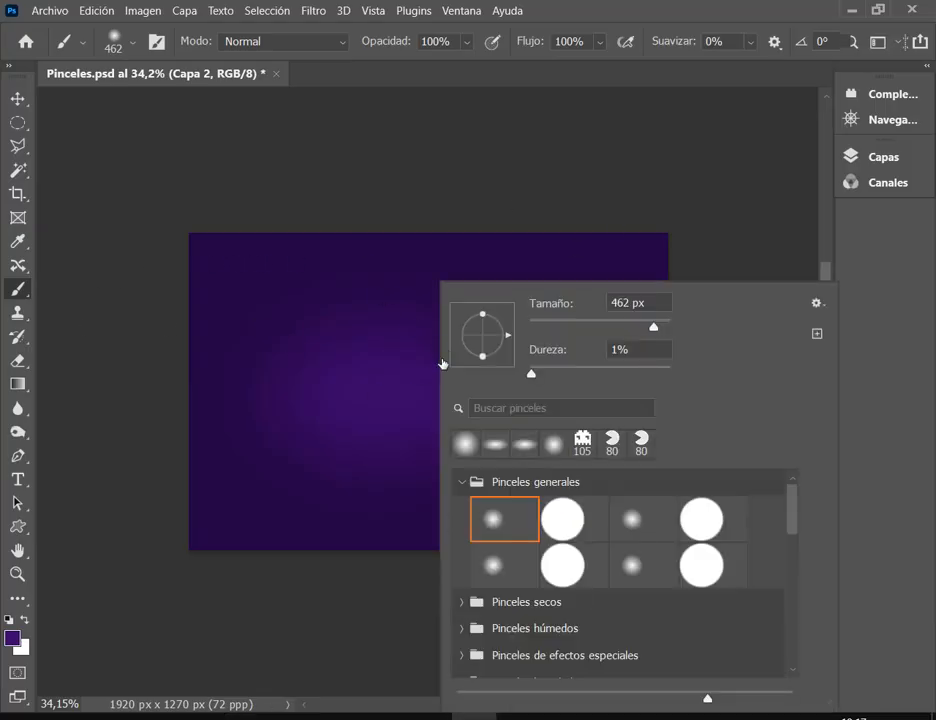
click(463, 483)
scroll(466, 550, down, 2)
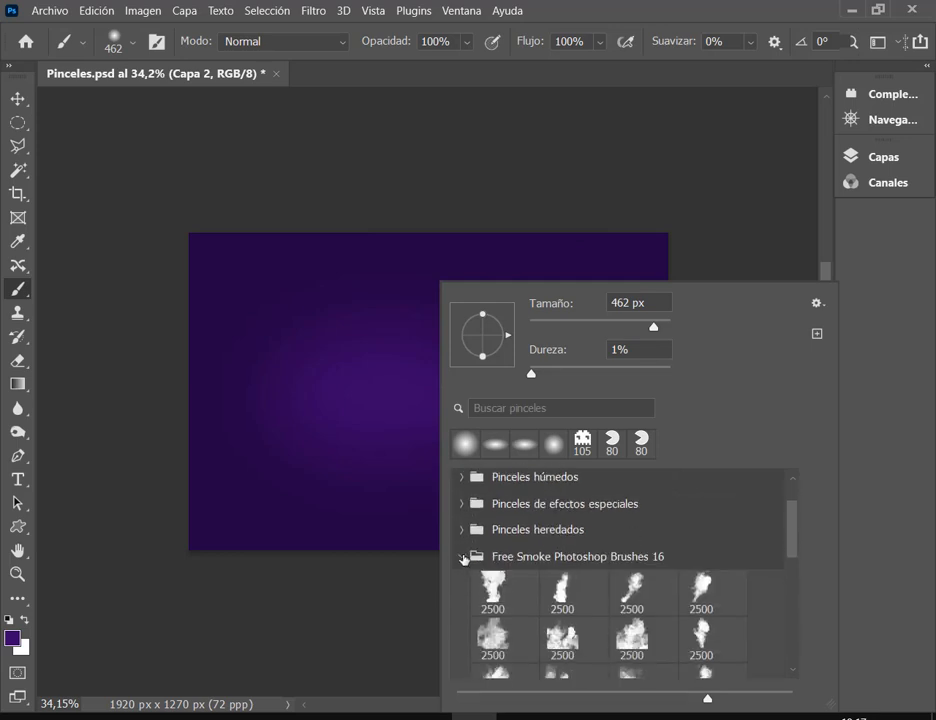
click(463, 558)
scroll(462, 545, down, 2)
click(463, 540)
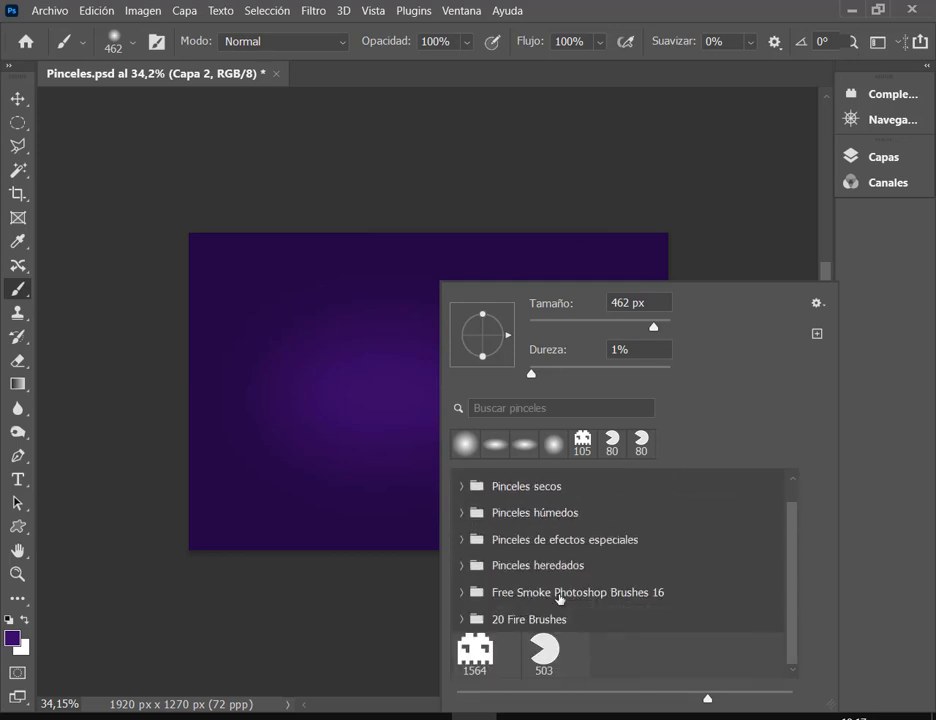
click(771, 8)
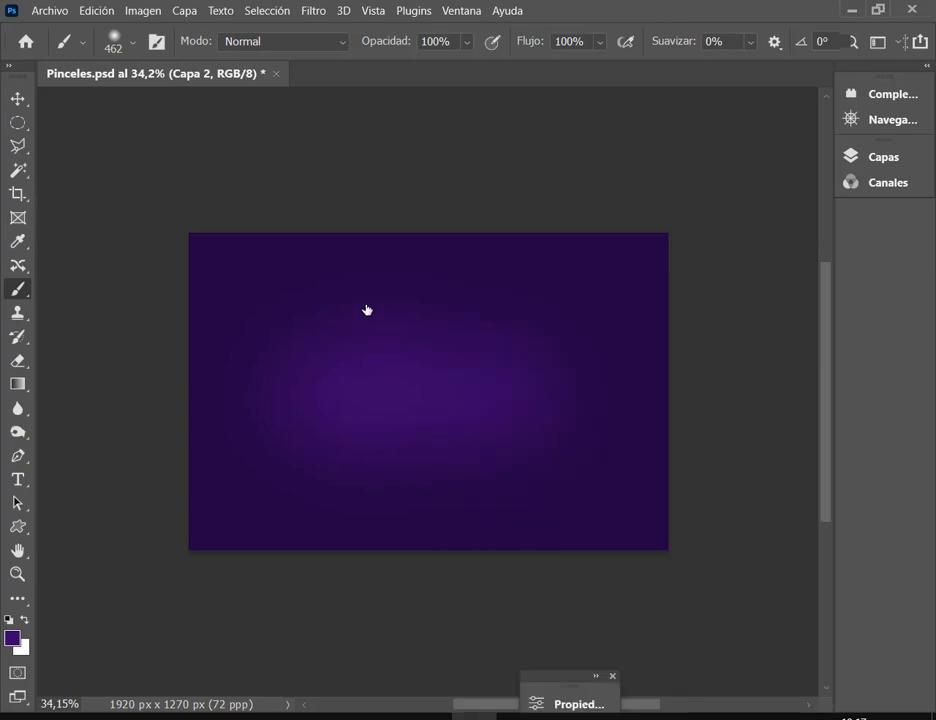
Create a new 2000 x 2000 px RGB document at 72 ppi with a white background.
click(48, 10)
click(62, 27)
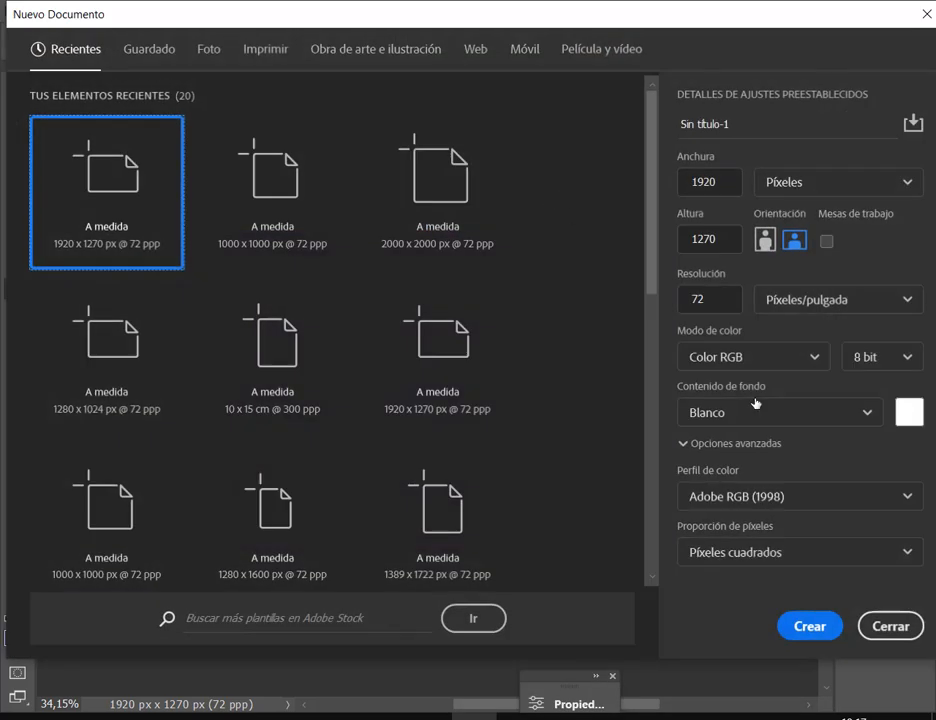
click(231, 184)
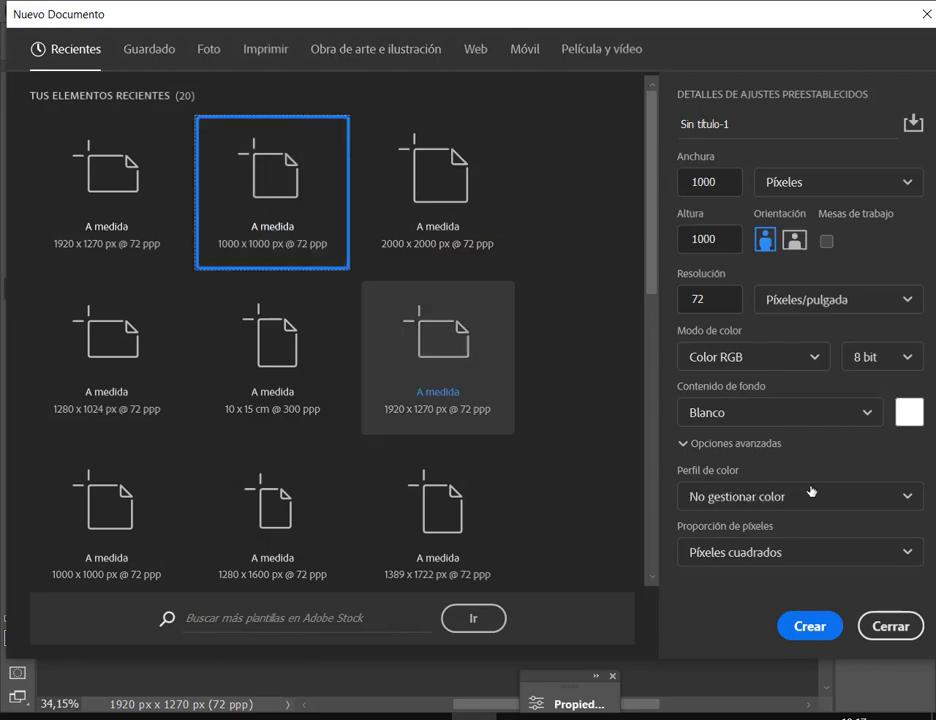
click(414, 215)
click(811, 626)
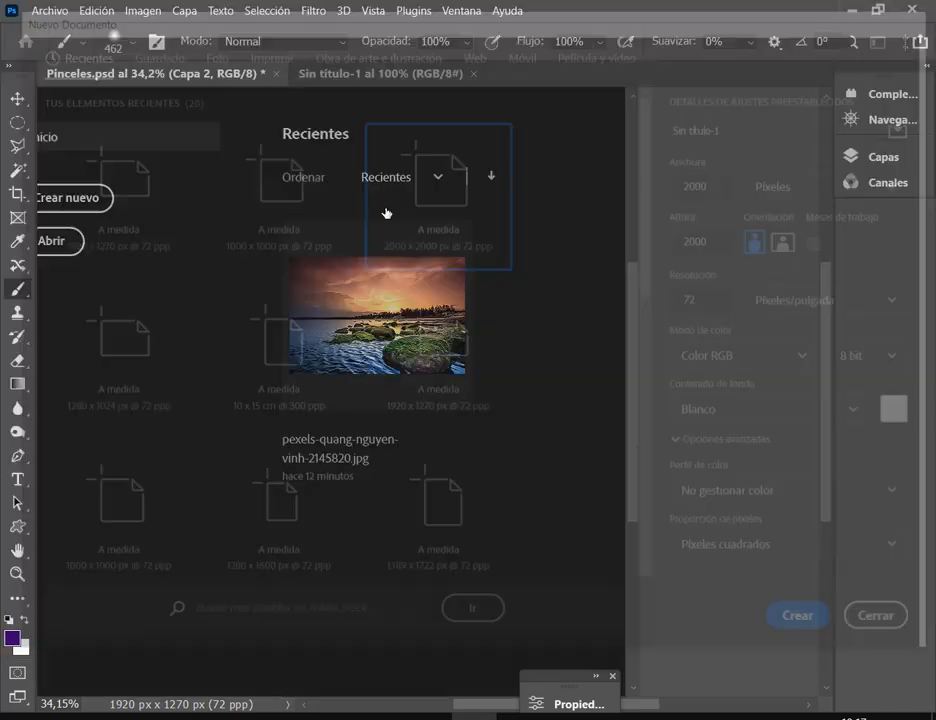
Replace the white background layer of the 2000 x 2000 px document with a new transparent layer.
click(928, 67)
drag(797, 455, 903, 688)
click(880, 702)
drag(832, 506, 912, 702)
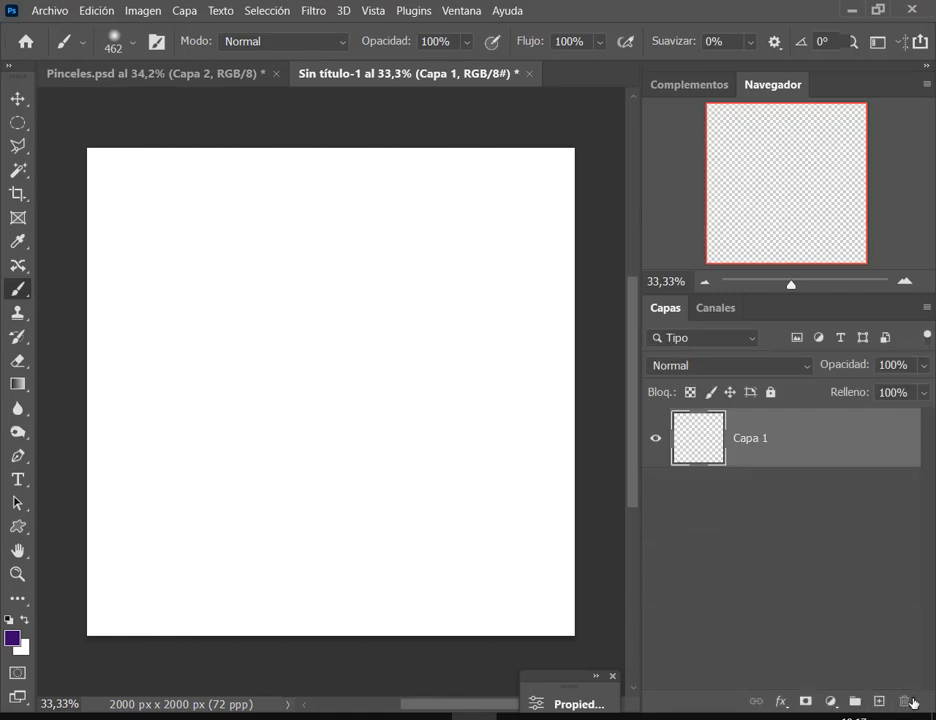
Activate the Custom Shape tool for the transparent layer.
click(17, 527)
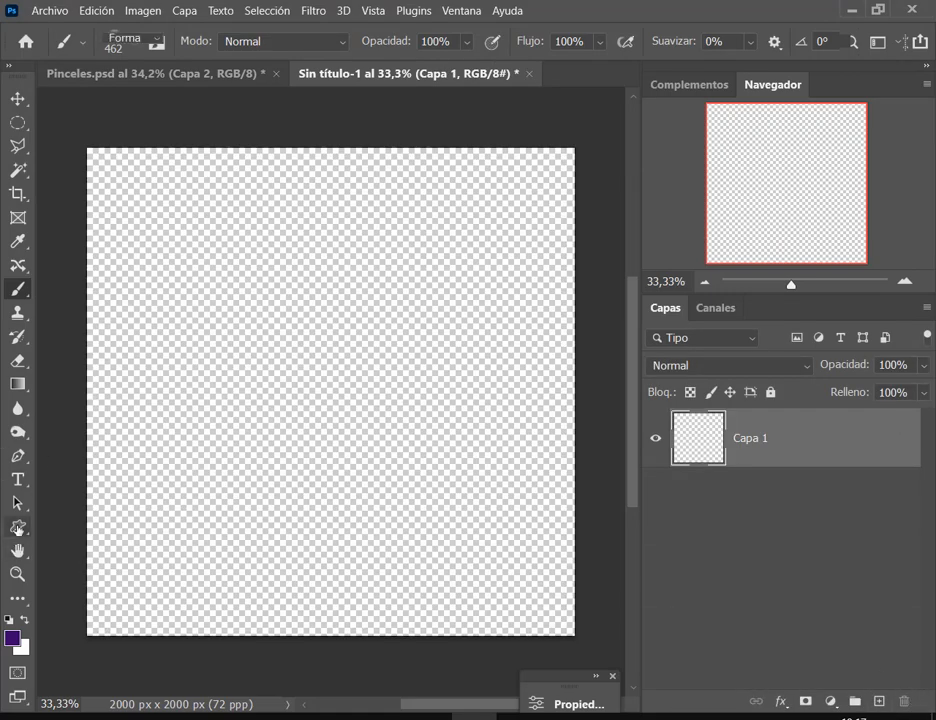
Collapse the Formas de 2019 subfolders in the custom shape picker and expand the all-default-shapes group.
click(810, 42)
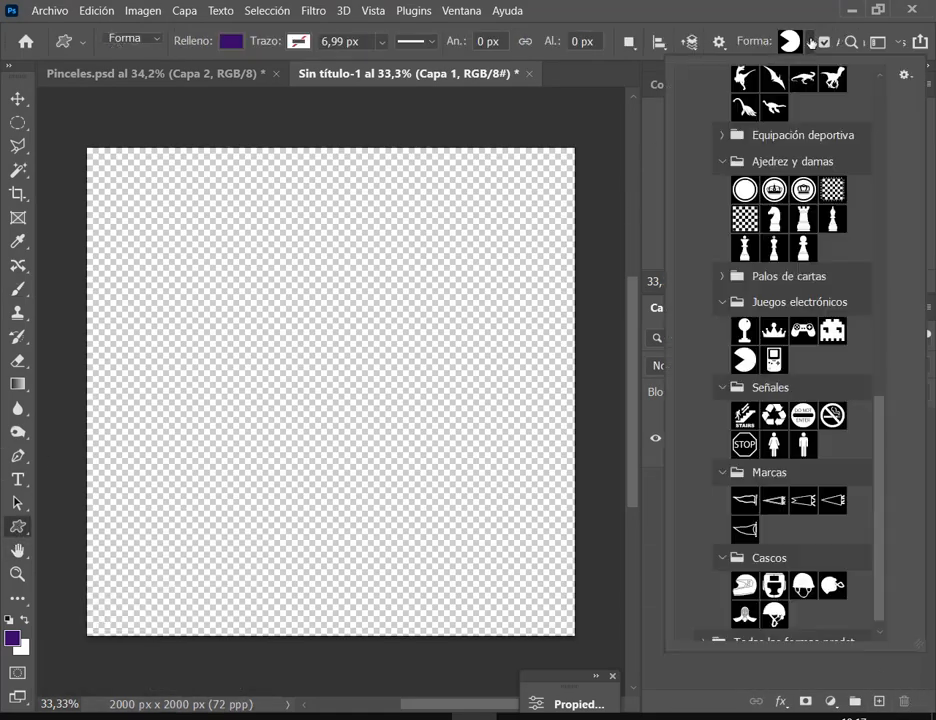
ctrl+click(724, 165)
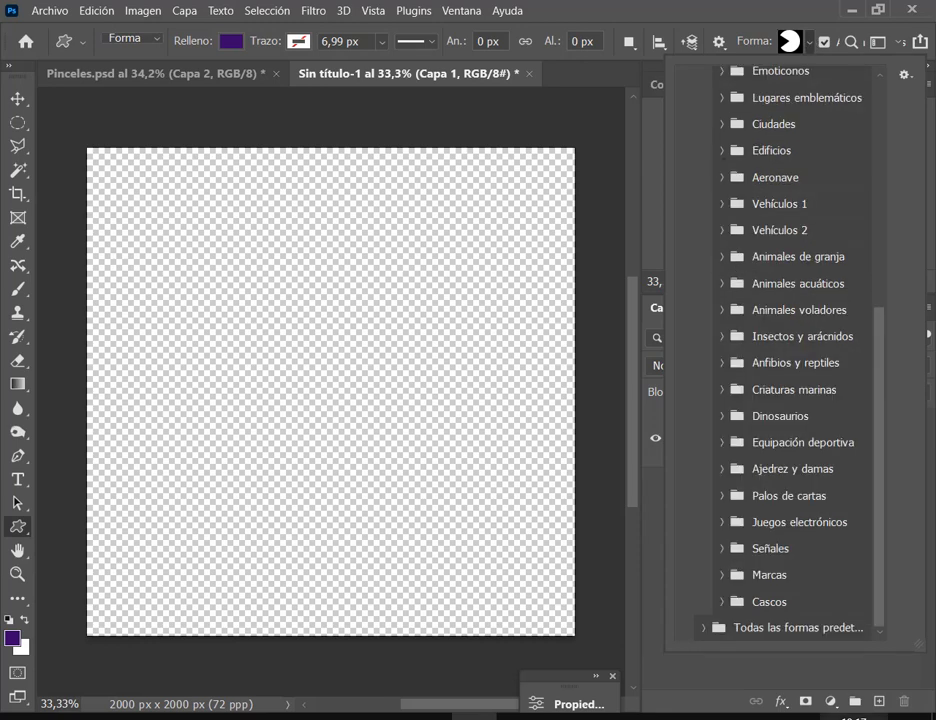
scroll(780, 120, up, 5)
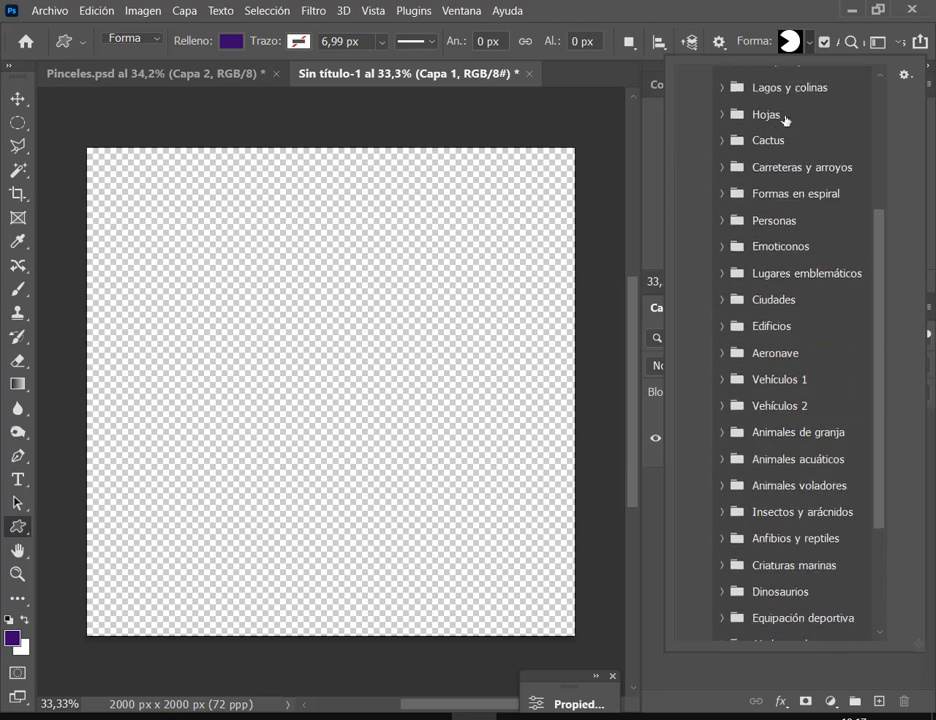
scroll(761, 119, up, 2)
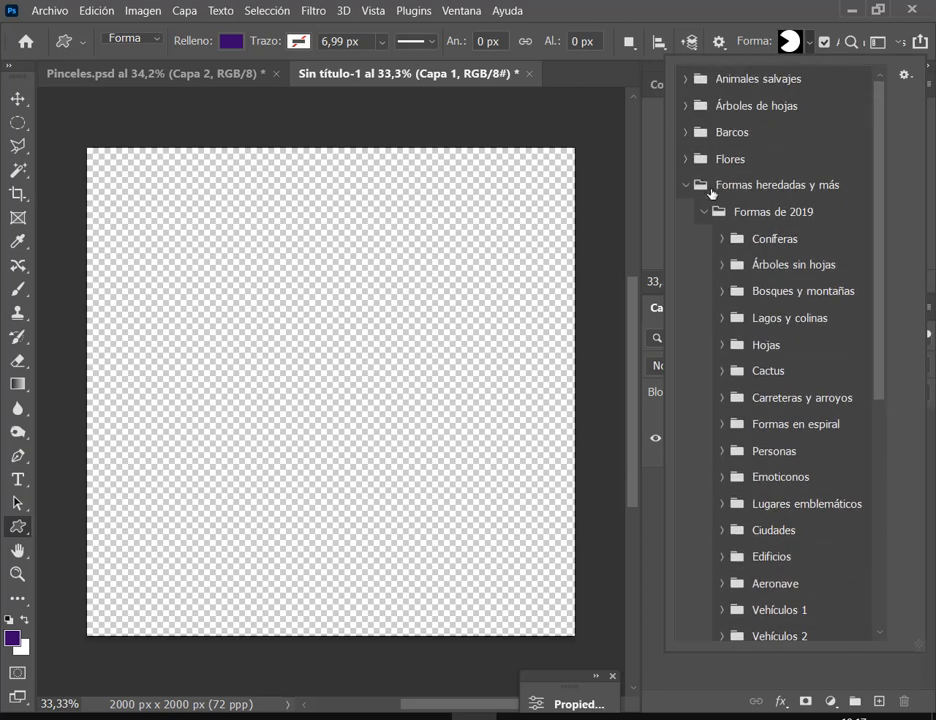
click(704, 214)
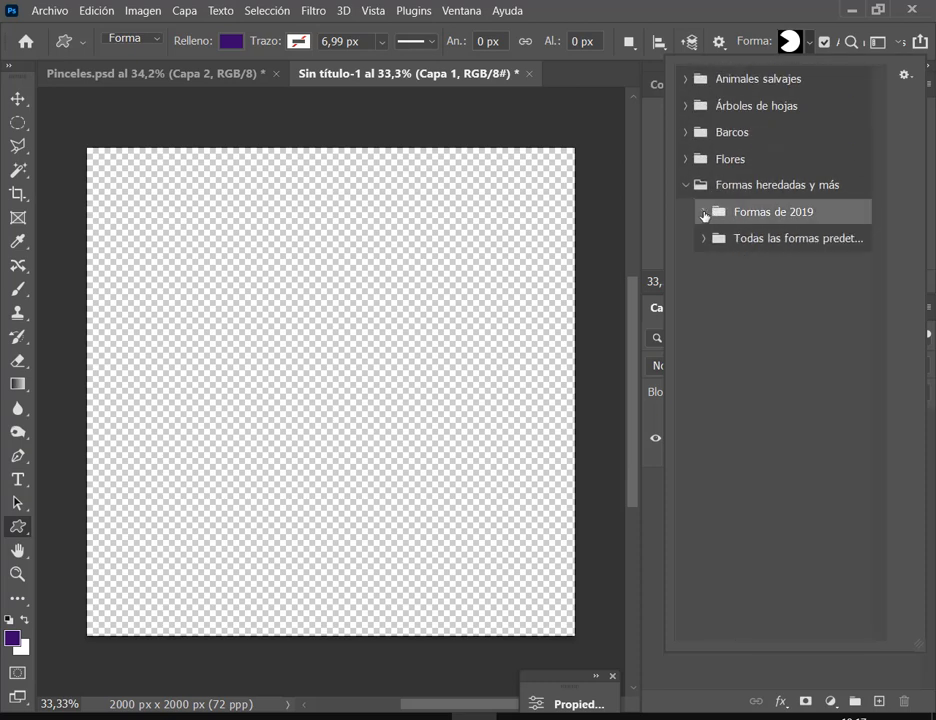
click(703, 239)
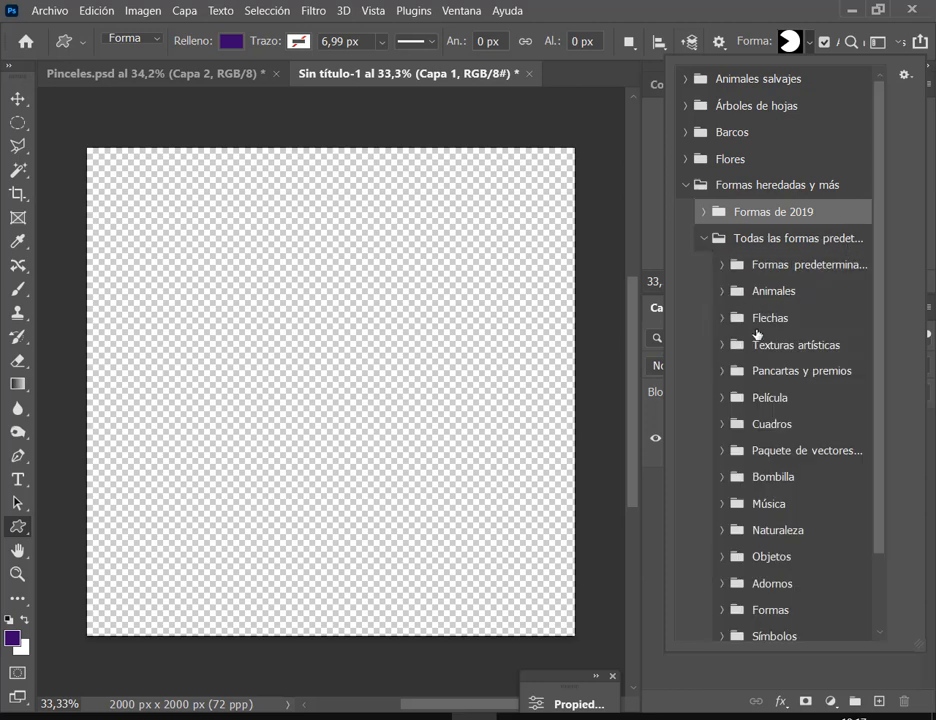
Choose the five-pointed star outline from the Formas group as the custom shape.
click(722, 265)
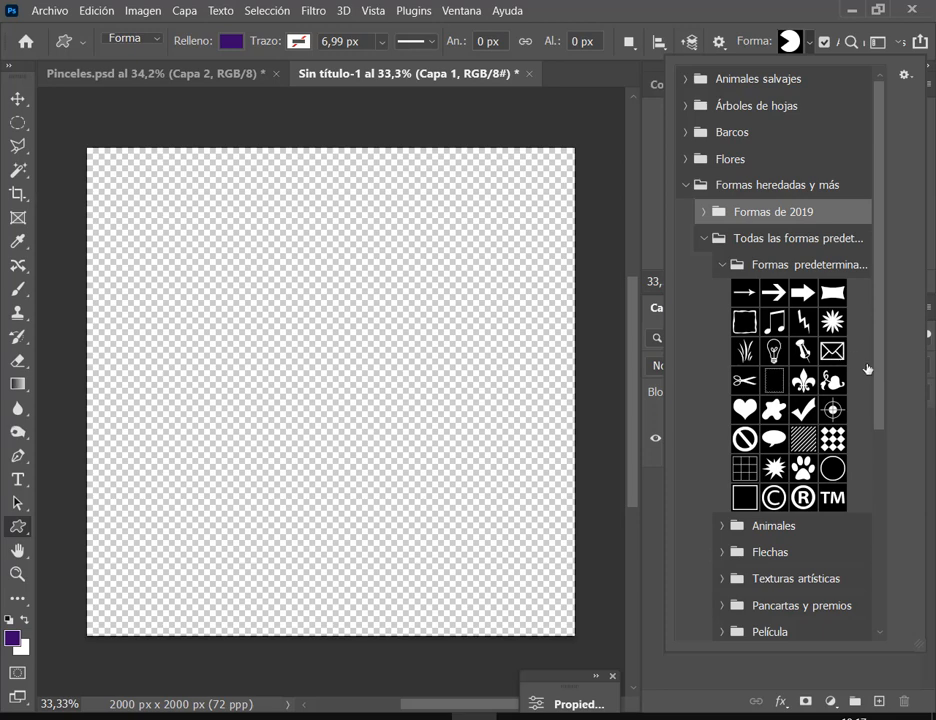
click(722, 265)
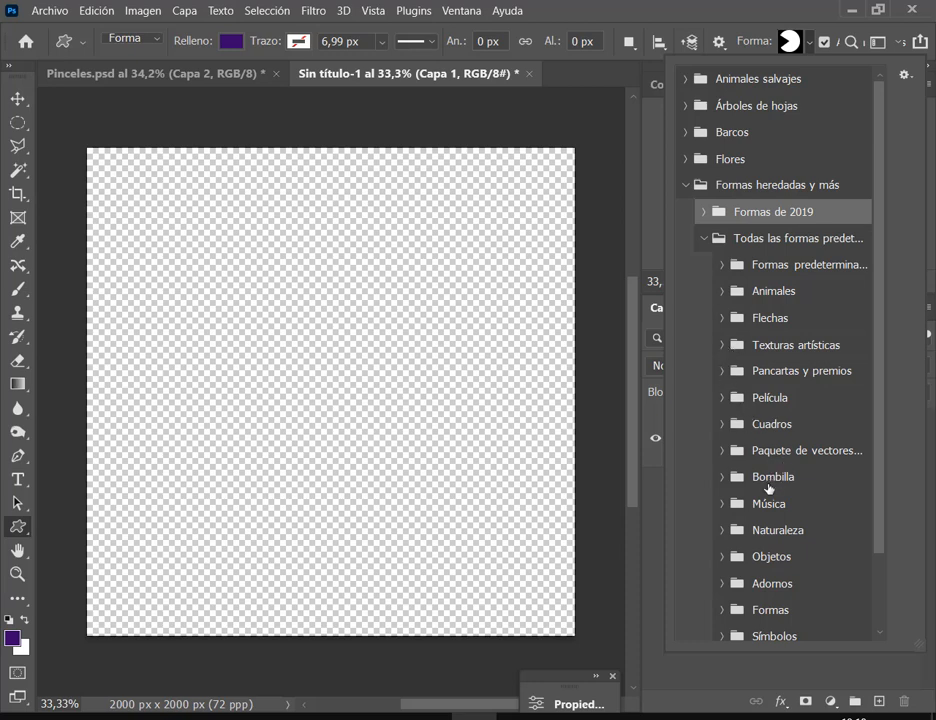
scroll(769, 487, down, 2)
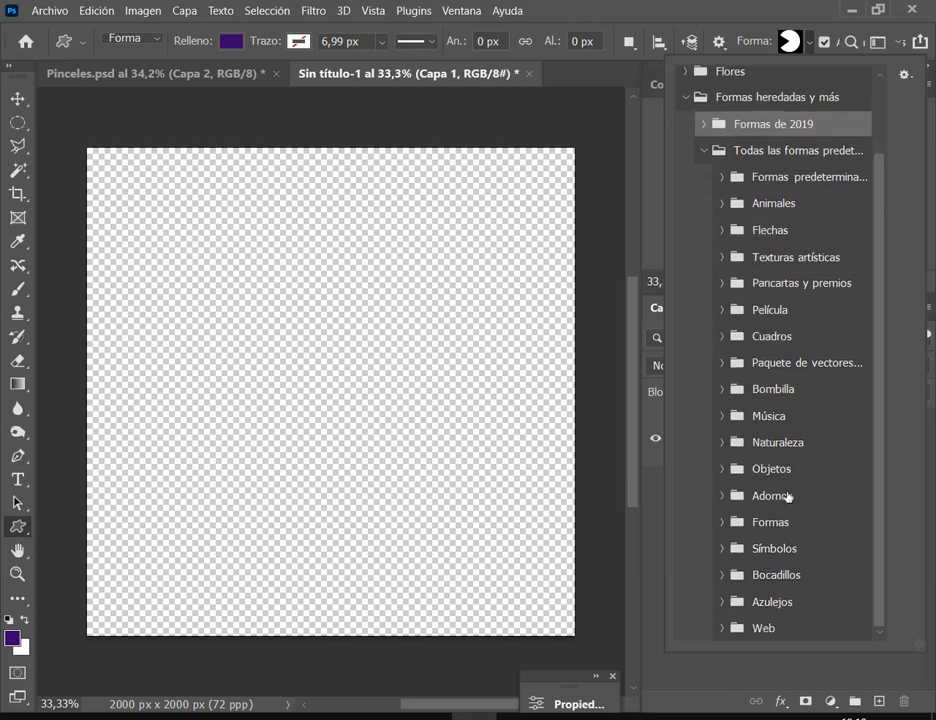
click(722, 522)
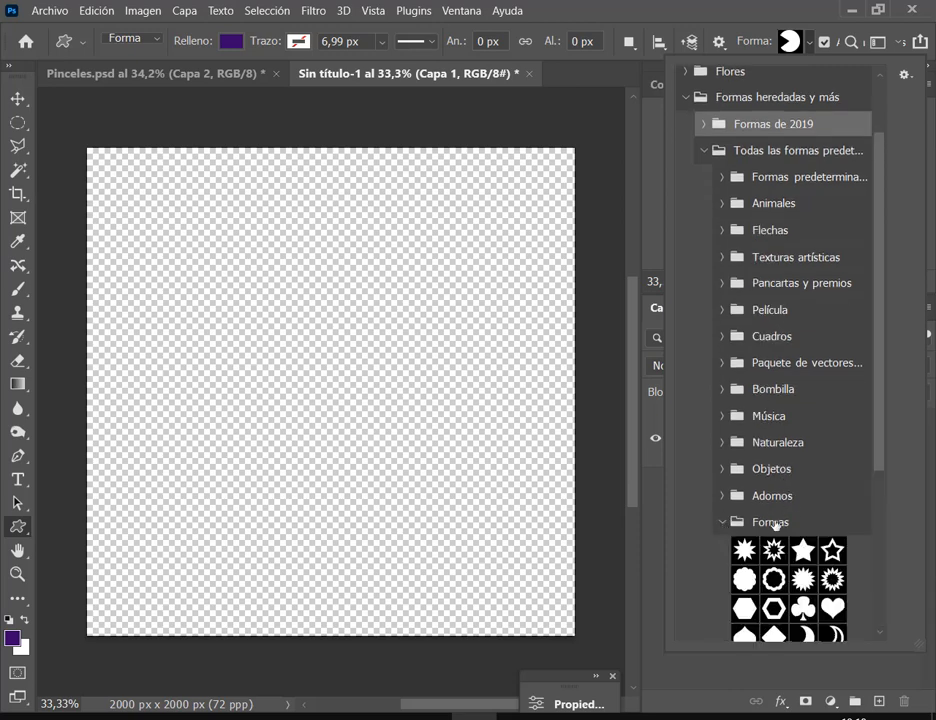
scroll(800, 510, down, 2)
click(833, 477)
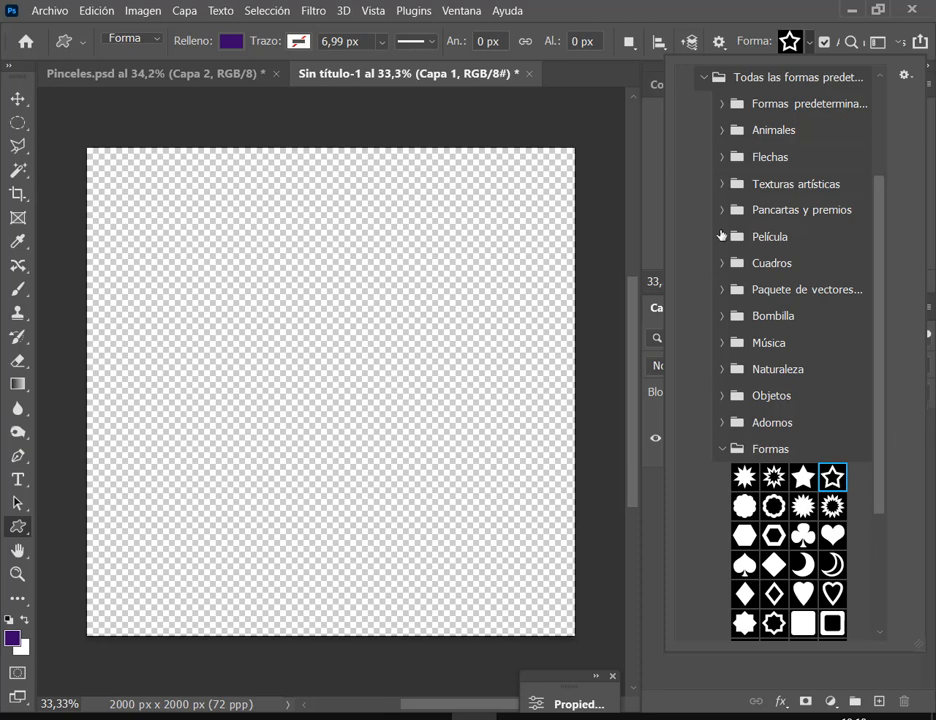
click(644, 8)
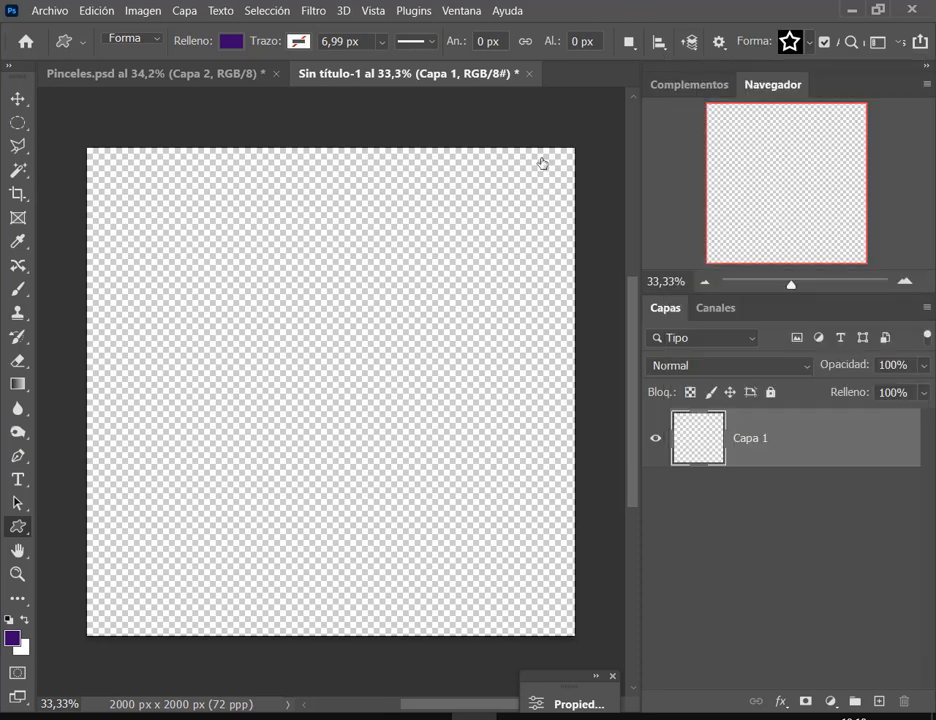
Reset the foreground and background colours to black and white, and draw a star outline about 1635 by 1555 px.
click(6, 621)
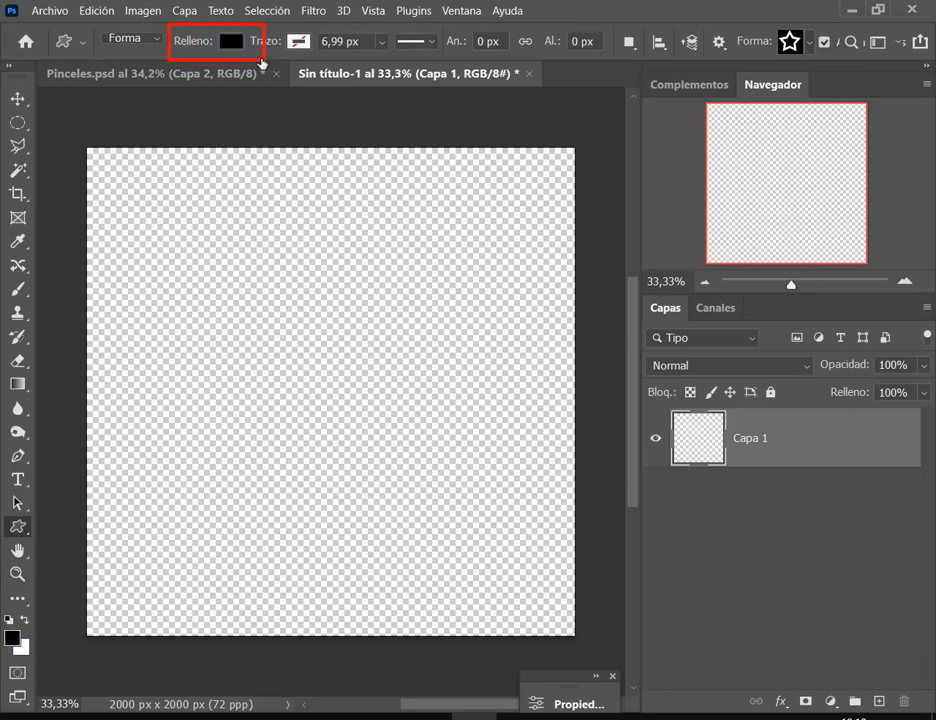
drag(139, 156, 537, 612)
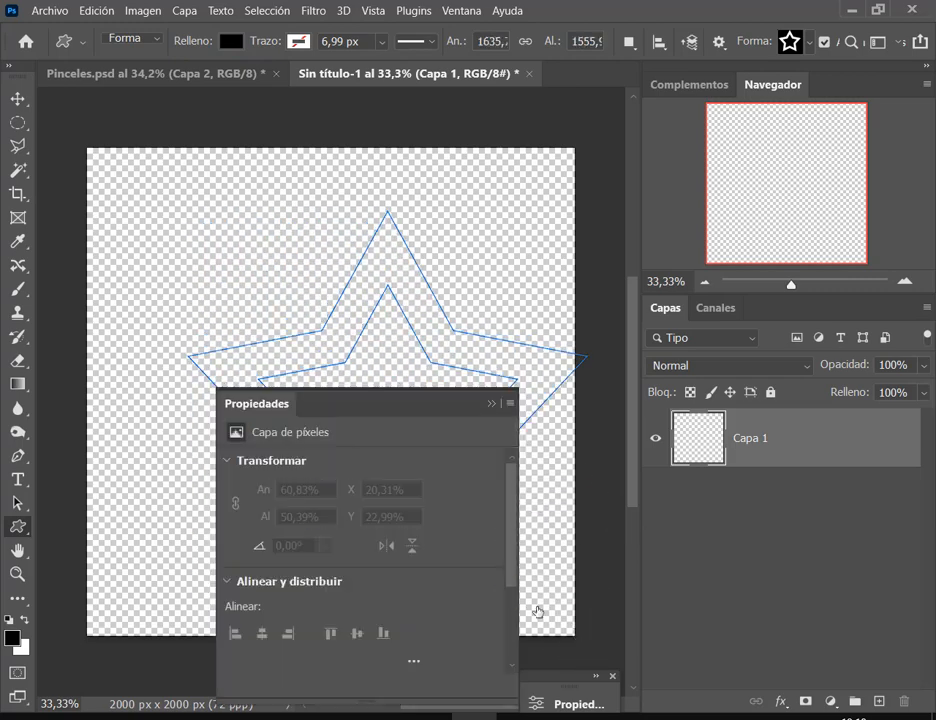
click(491, 404)
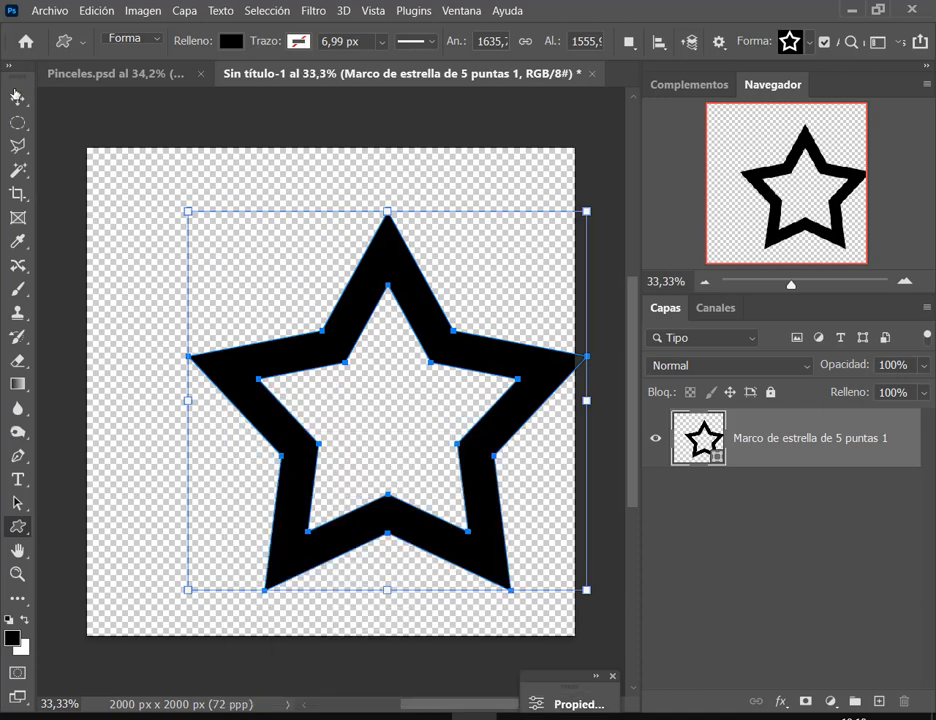
Reposition the black star and scale it up proportionally until it nearly fills the canvas.
key(v)
drag(401, 284, 336, 253)
drag(271, 218, 301, 239)
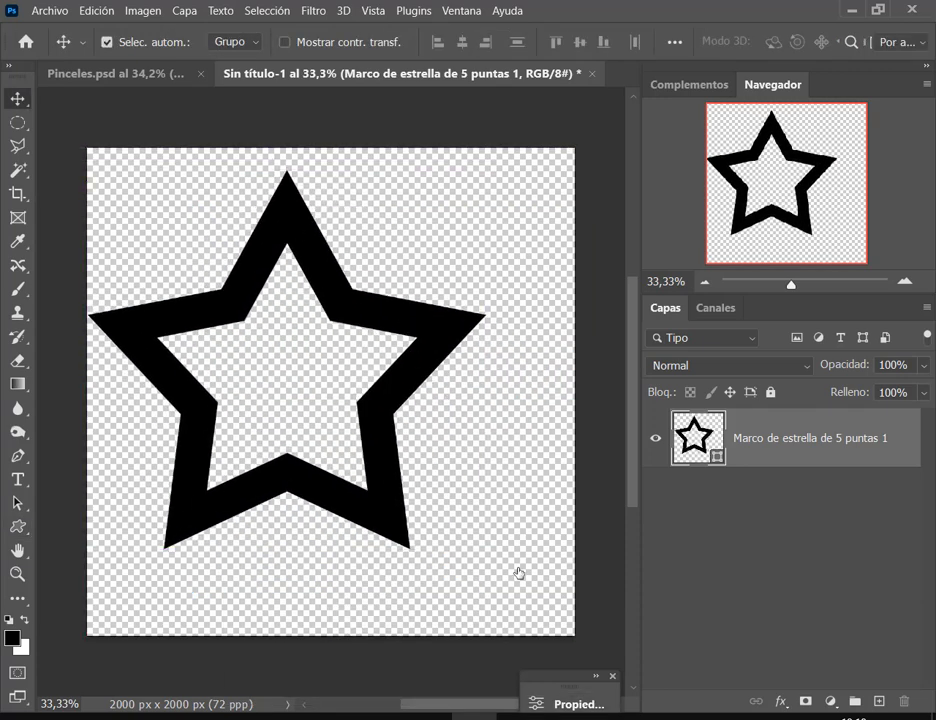
key(ctrl+t)
drag(484, 556, 562, 638)
drag(510, 392, 511, 378)
key(Return)
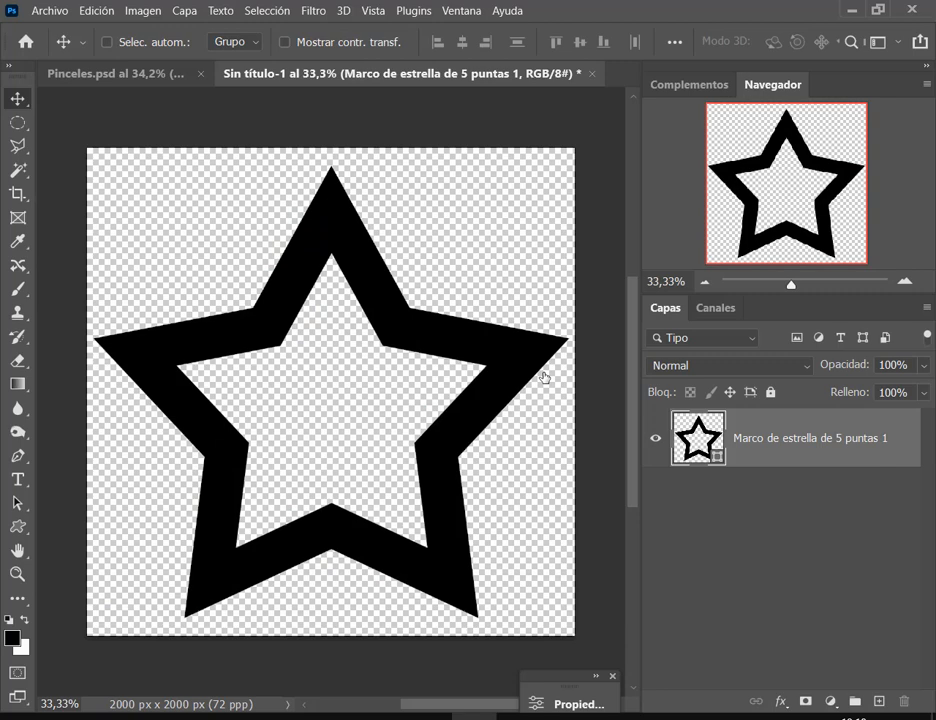
Define the star as a brush preset named Estrella.
click(70, 10)
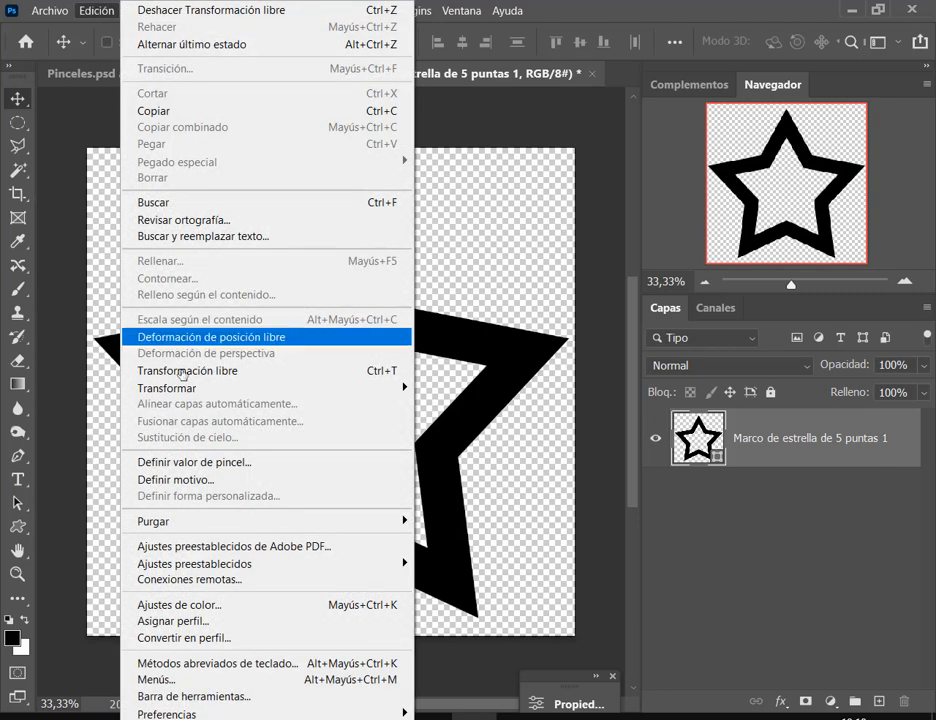
click(196, 462)
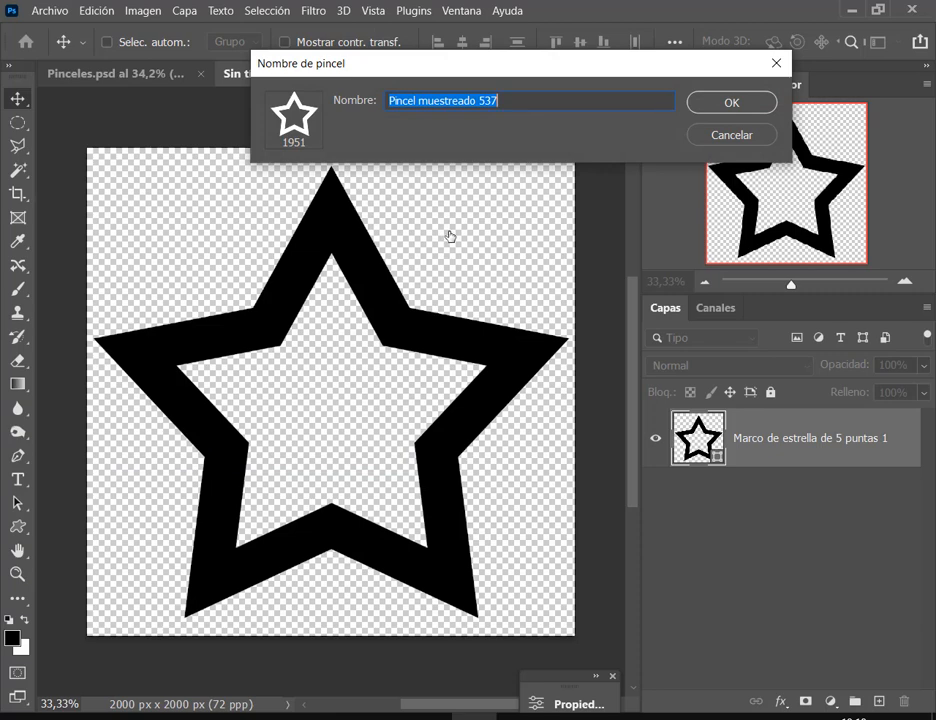
text(e)
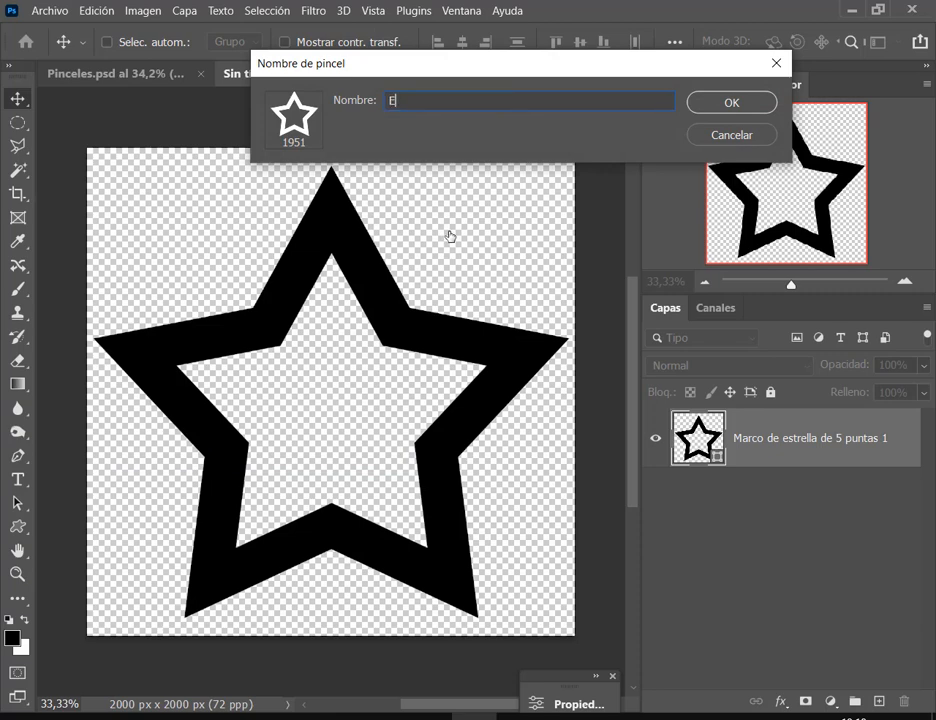
text(strella)
key(Return)
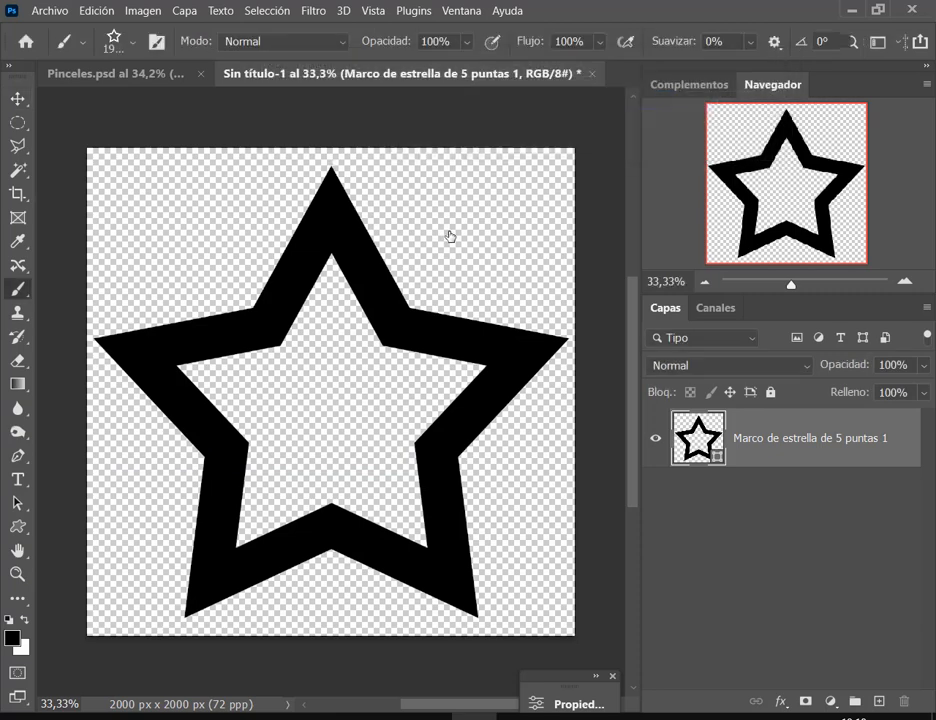
Close the untitled star document without saving and set the star brush size to 66 px in Pinceles.psd.
click(591, 74)
click(547, 294)
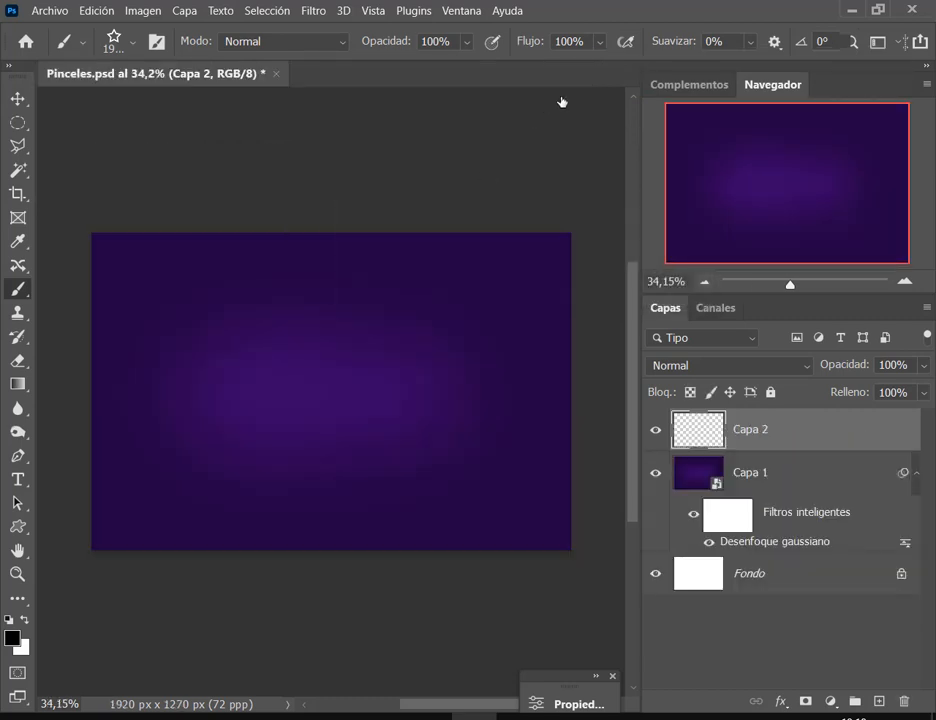
right_click(302, 324)
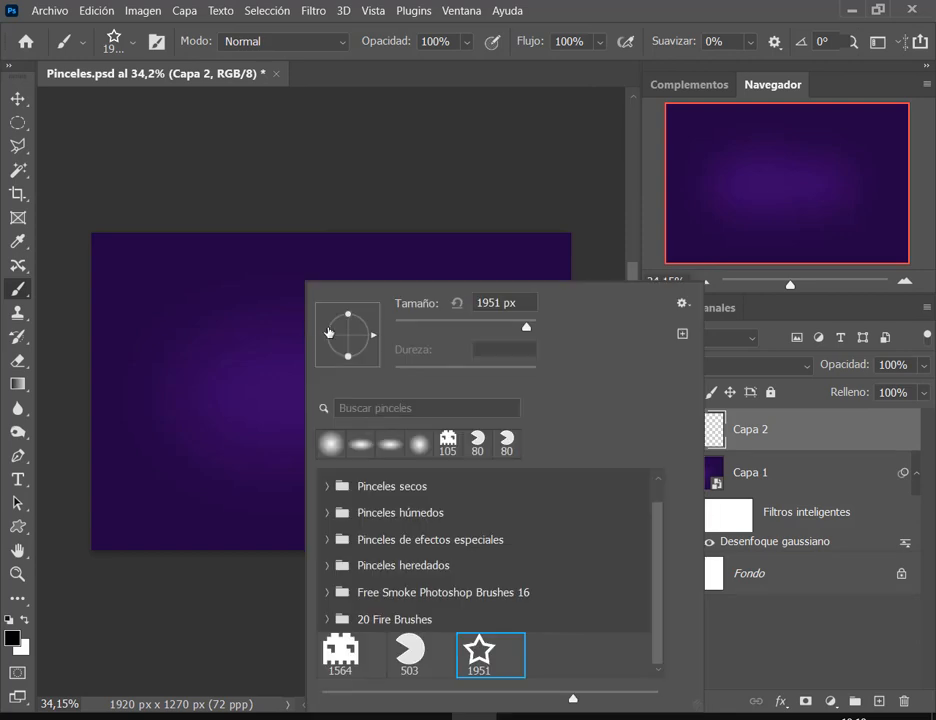
click(441, 327)
key(Return)
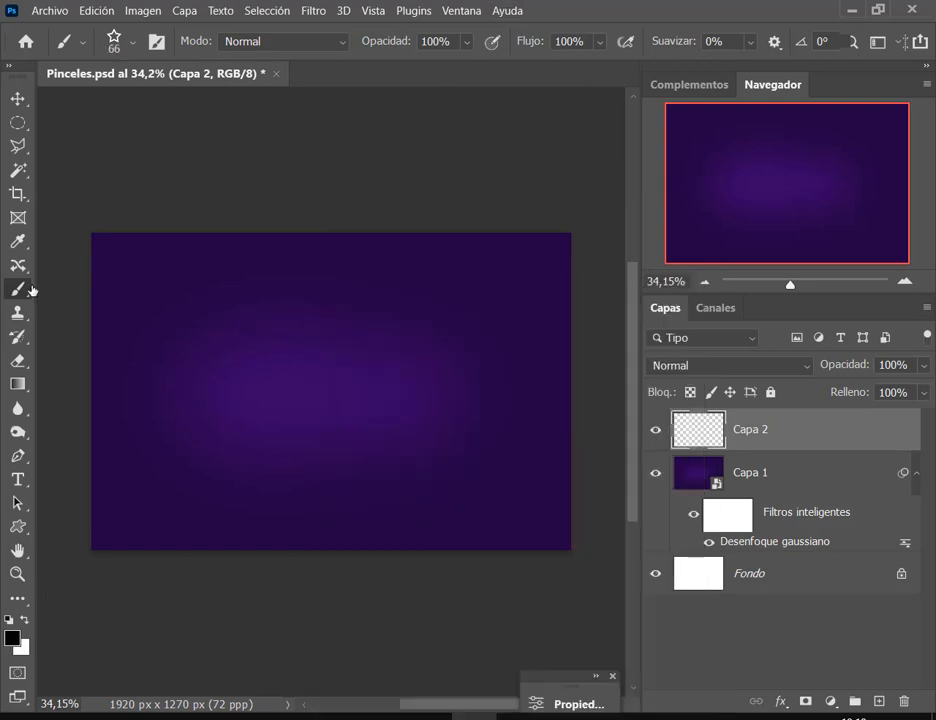
Set the foreground colour to purple #41177b, using Ejemplo.jpg in Google Drive as the reference.
click(14, 638)
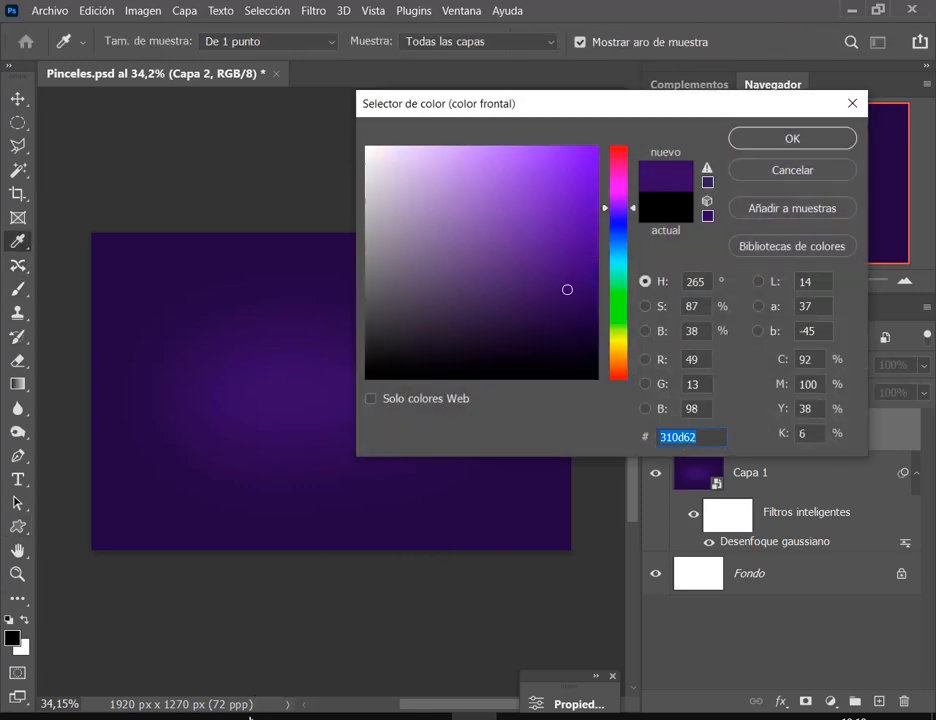
click(121, 660)
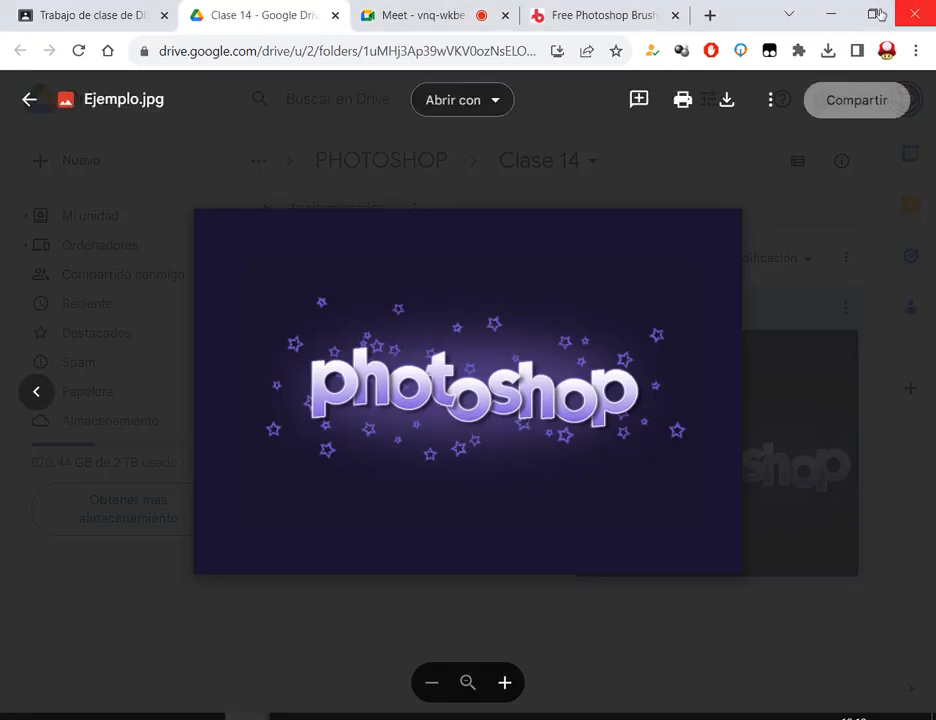
click(830, 14)
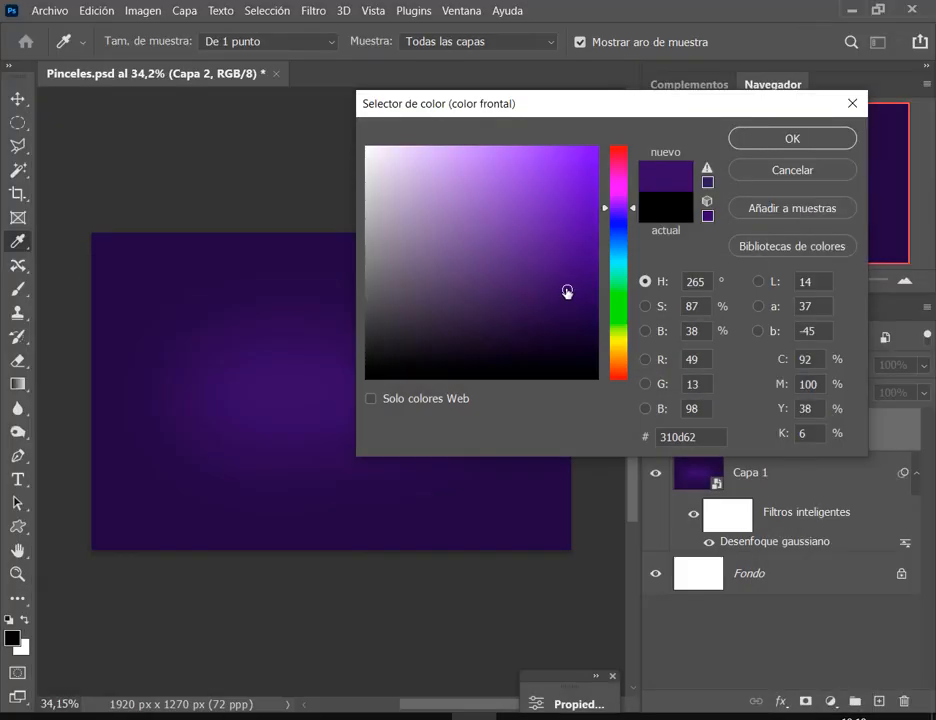
drag(567, 291, 555, 267)
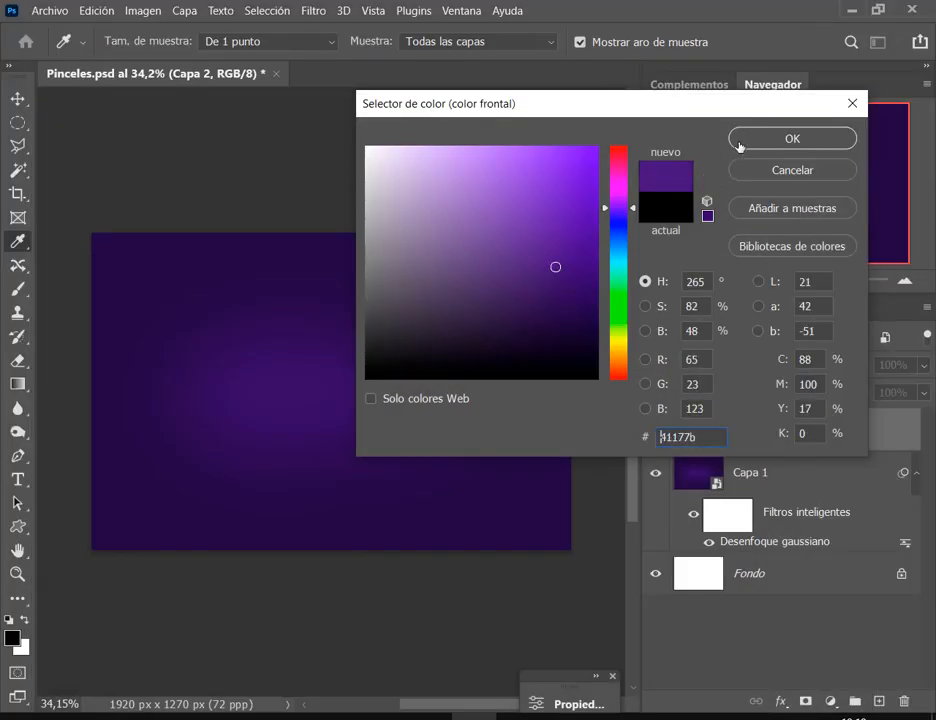
click(739, 140)
Try stamping two stars on Capa 2 and undo both stamps.
click(288, 326)
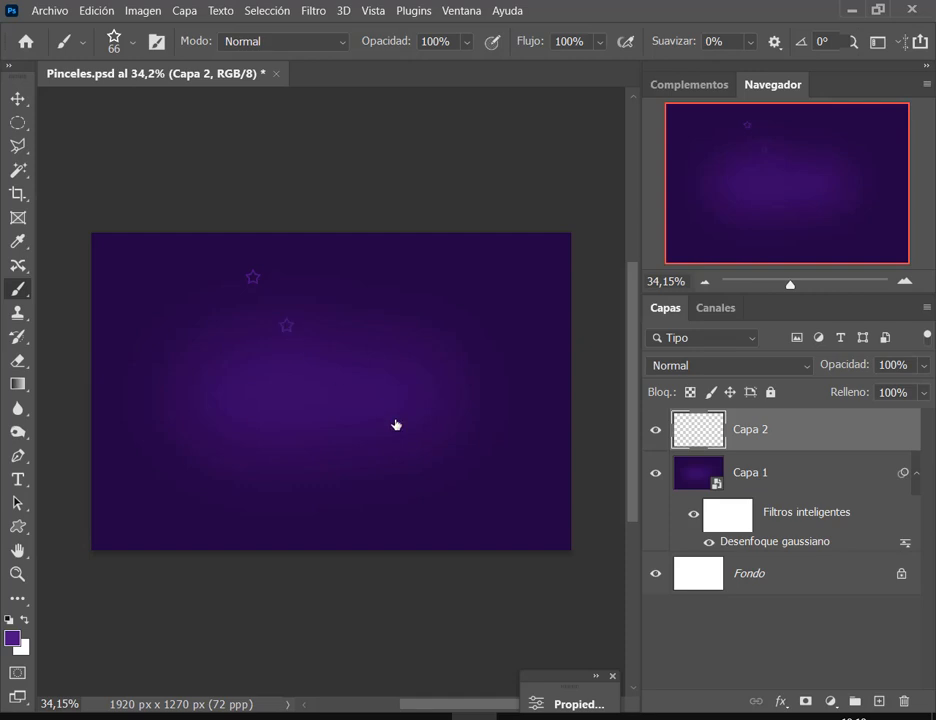
key(ctrl+z)
key(ctrl+z)
Set the foreground colour to the brighter purple #521f97.
click(13, 637)
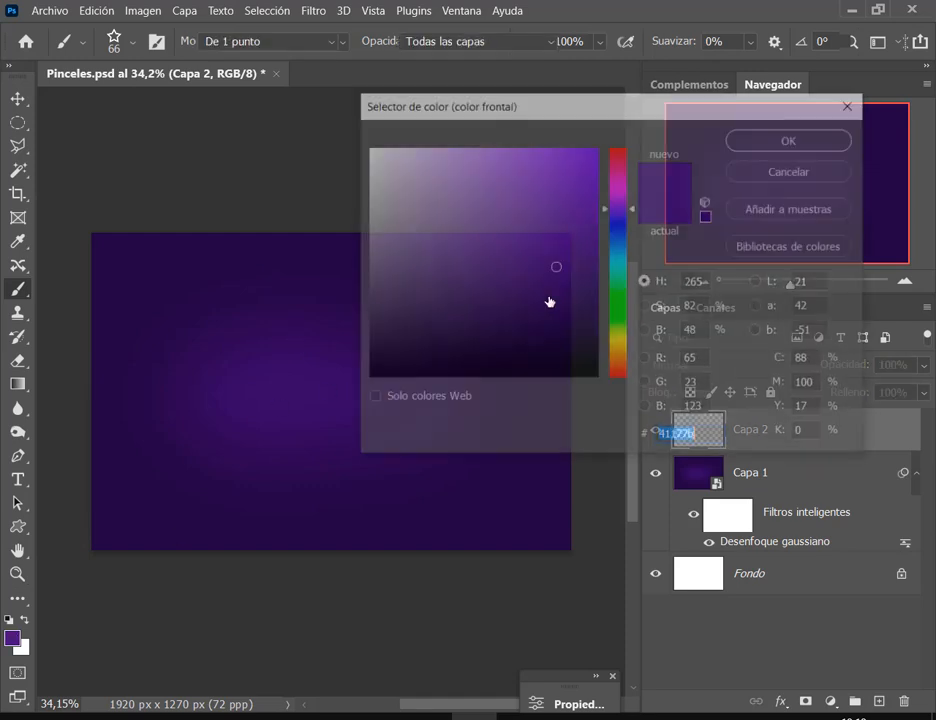
drag(554, 267, 551, 241)
click(762, 138)
Try a curved stroke with the star brush on Capa 2, undo it, and test a single star stamp.
key(b)
drag(333, 307, 464, 430)
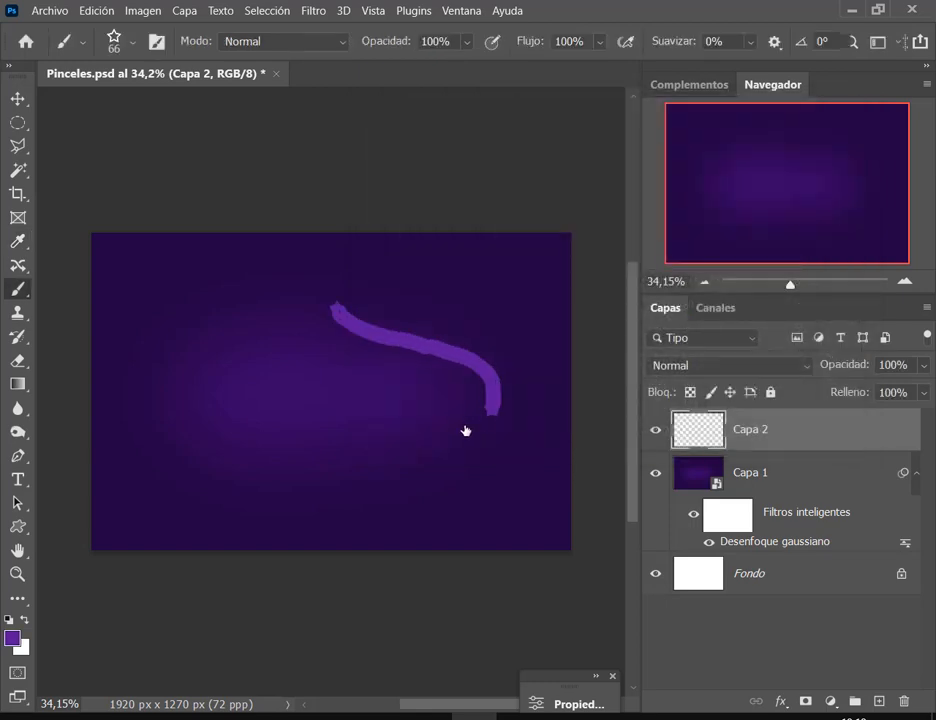
key(ctrl+z)
scroll(292, 395, up, 1)
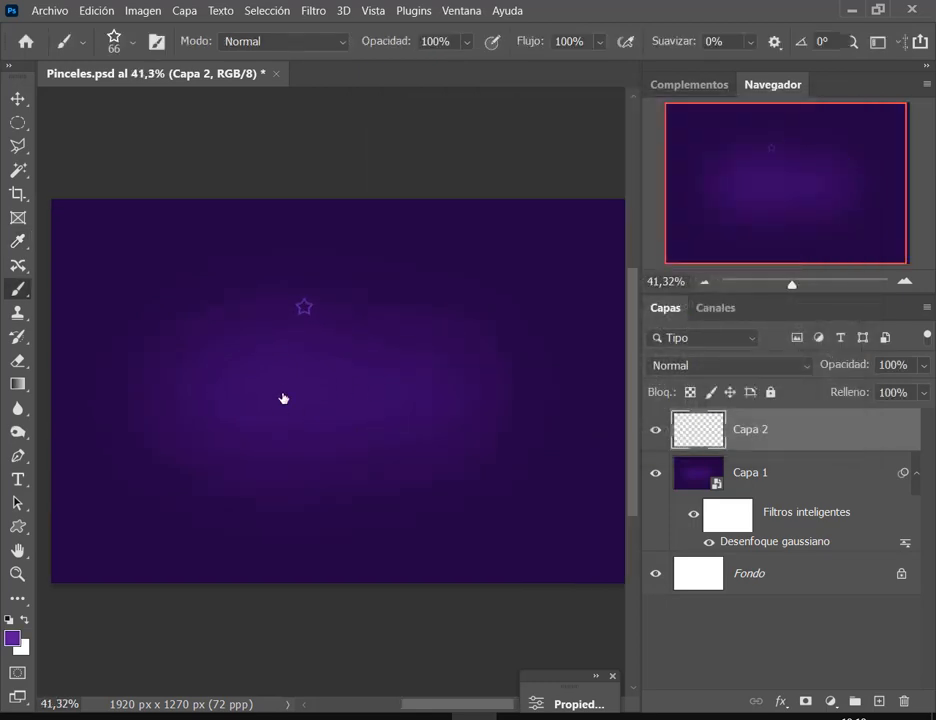
Compare with the example image, set the foreground colour to purple #470c97, and stamp one star on Capa 2.
key(alt+Tab)
key(alt+Tab)
click(12, 637)
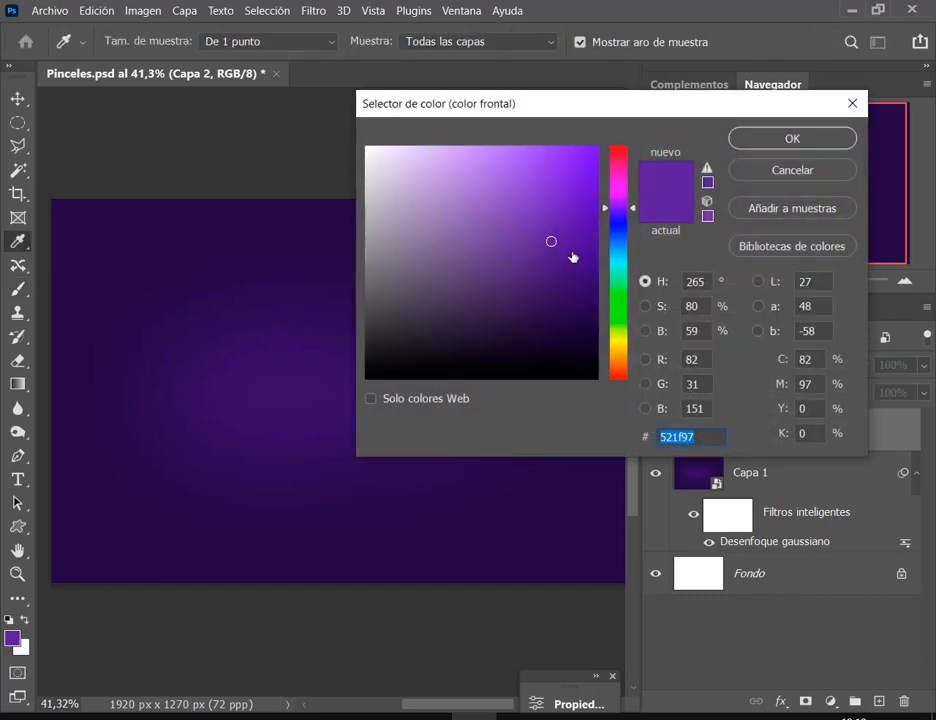
drag(556, 244, 580, 246)
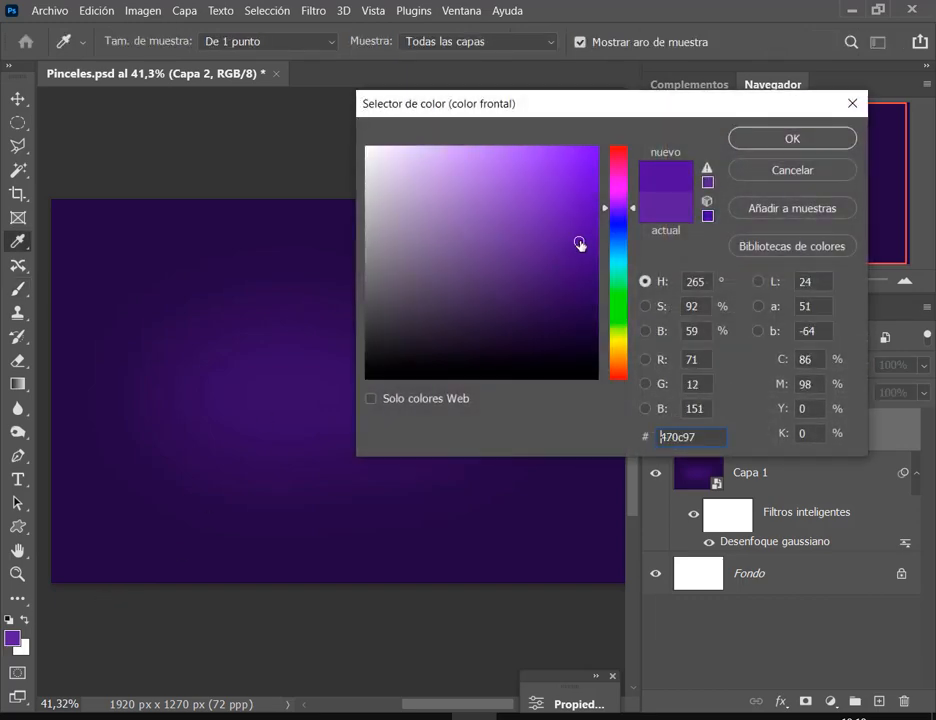
click(780, 143)
click(266, 308)
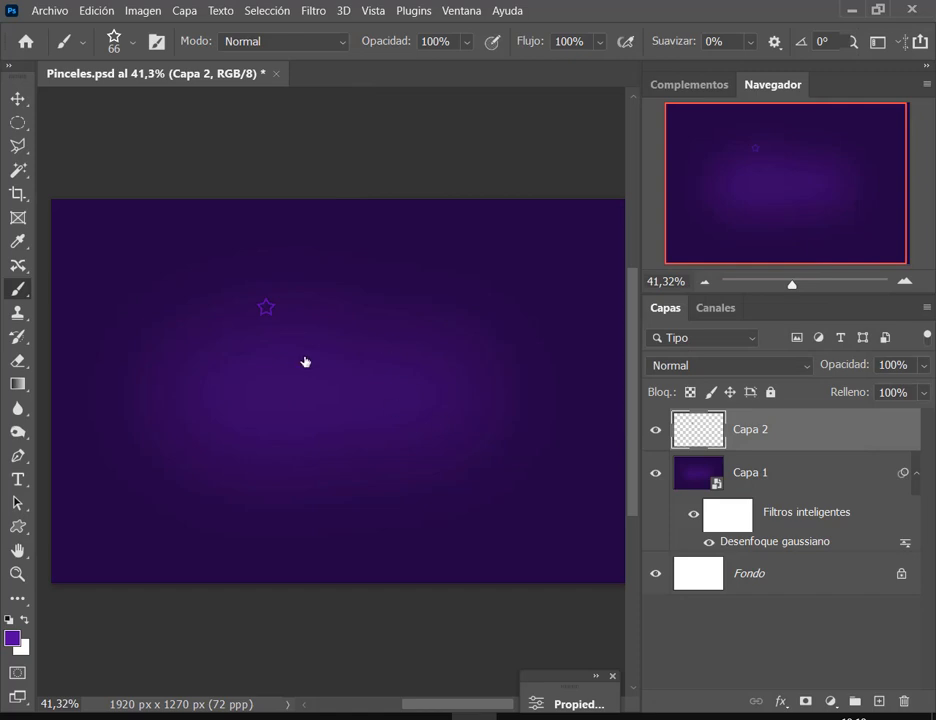
Undo the last star stamp and try one long winding stroke with the star brush on Capa 2, undoing that too.
key(ctrl+z)
mouse_move(199, 262)
mouse_down()
mouse_move(262, 274)
mouse_move(335, 399)
mouse_move(235, 427)
mouse_move(280, 505)
mouse_move(393, 401)
mouse_move(513, 433)
mouse_move(512, 495)
mouse_move(582, 466)
mouse_move(466, 290)
mouse_up()
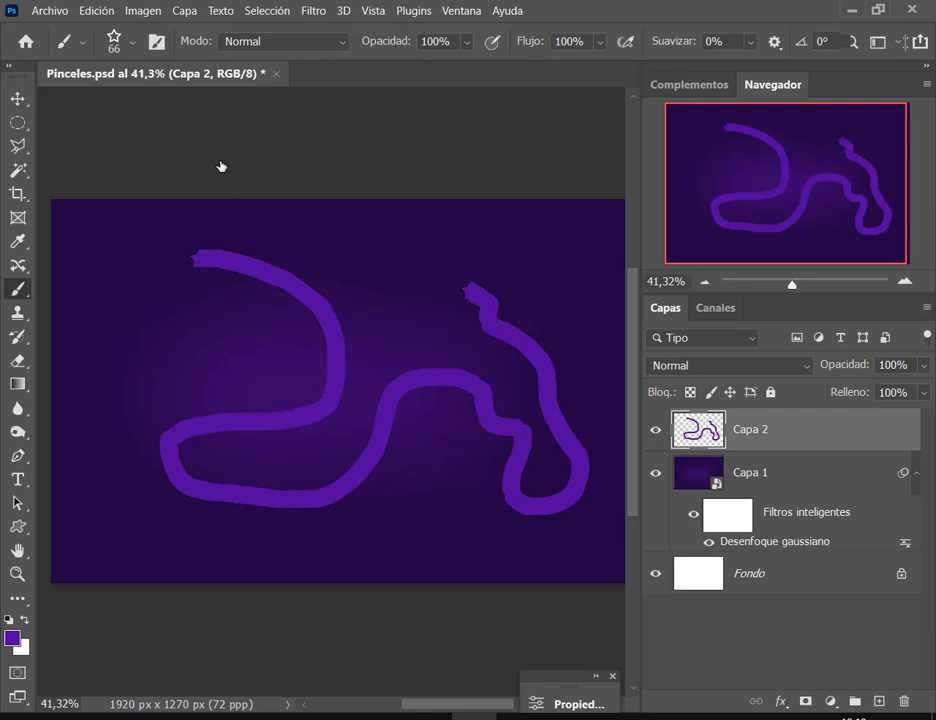
key(ctrl+z)
Set the star brush tip's spacing to 193%.
click(157, 41)
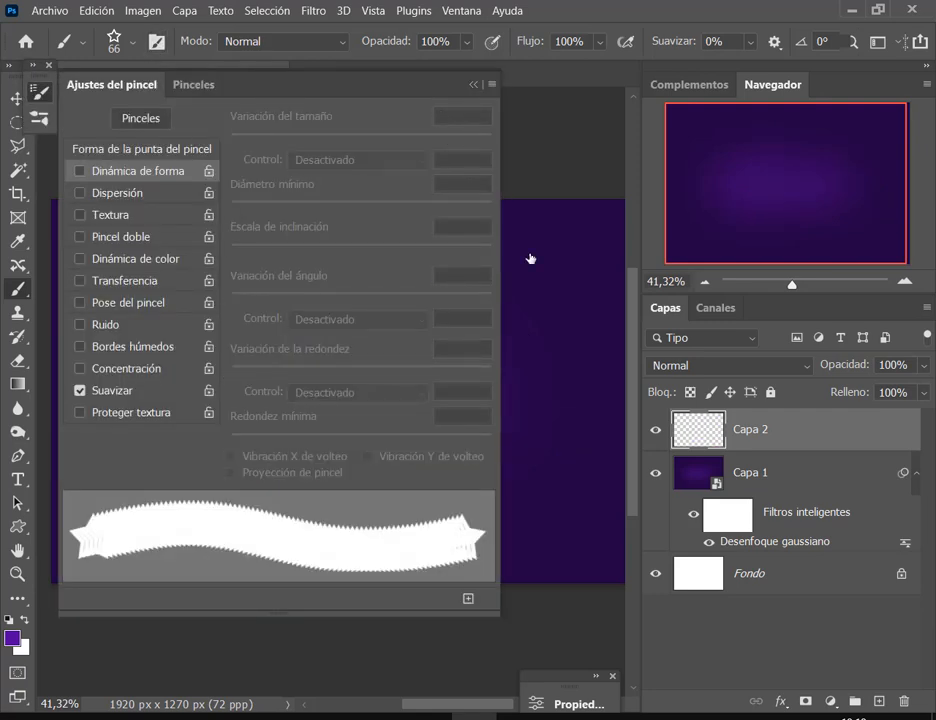
click(150, 154)
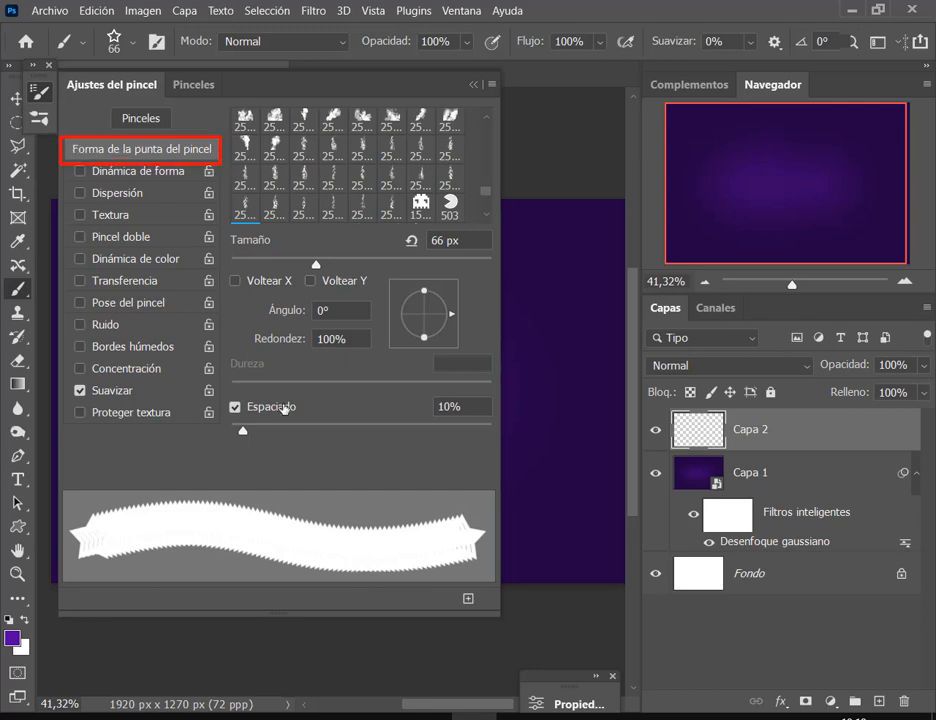
drag(244, 432, 423, 437)
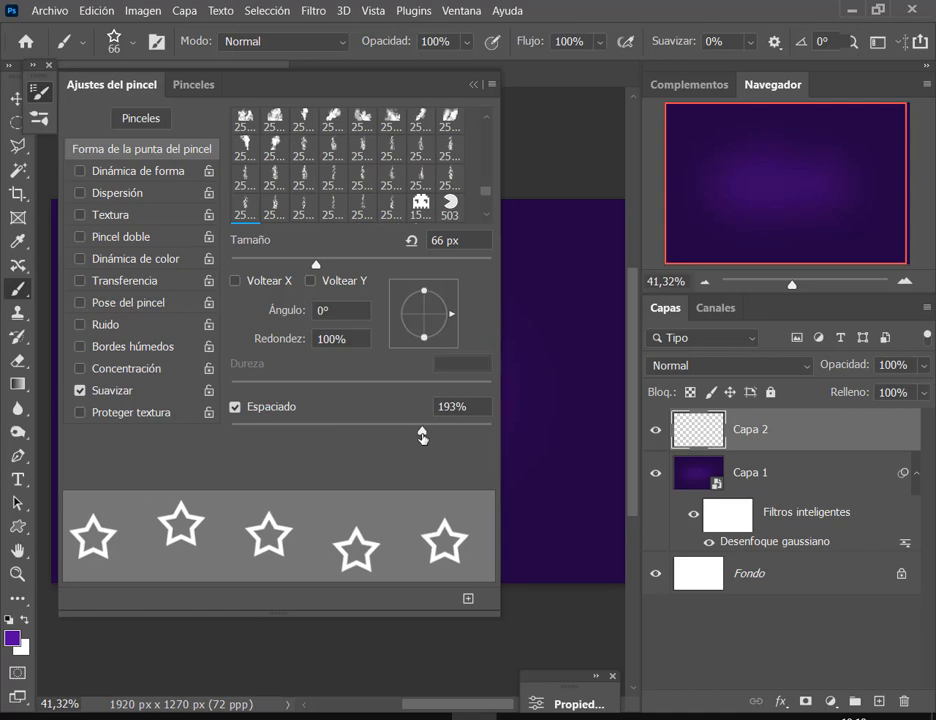
Enable Dinámica de forma for the star brush with 100% size variation and 100% angle variation, checking the example image for reference.
click(162, 172)
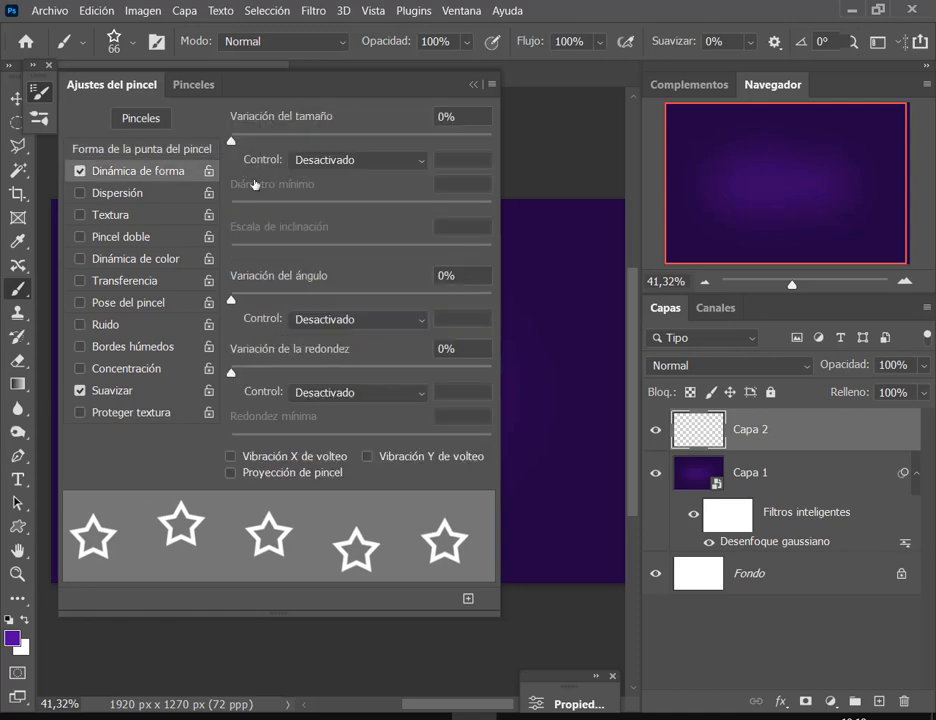
drag(233, 142, 530, 146)
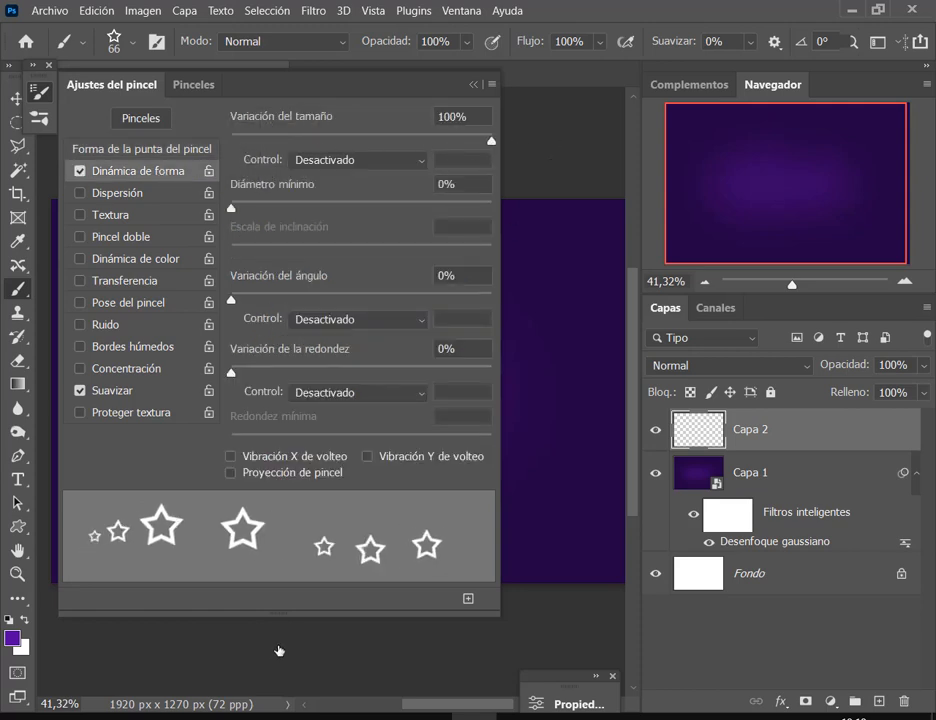
click(94, 626)
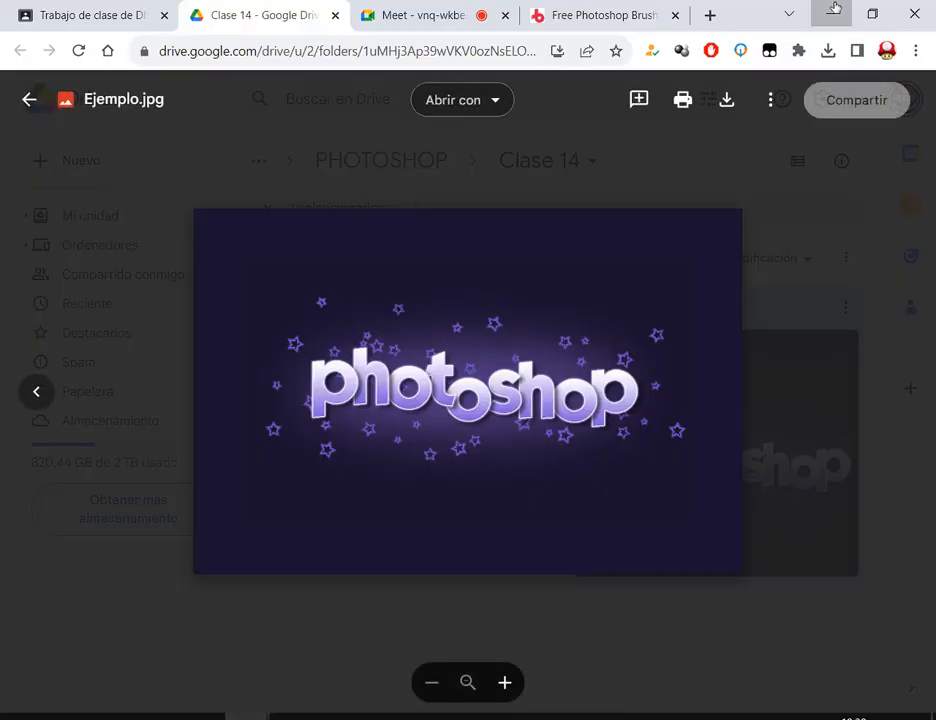
key(alt+Tab)
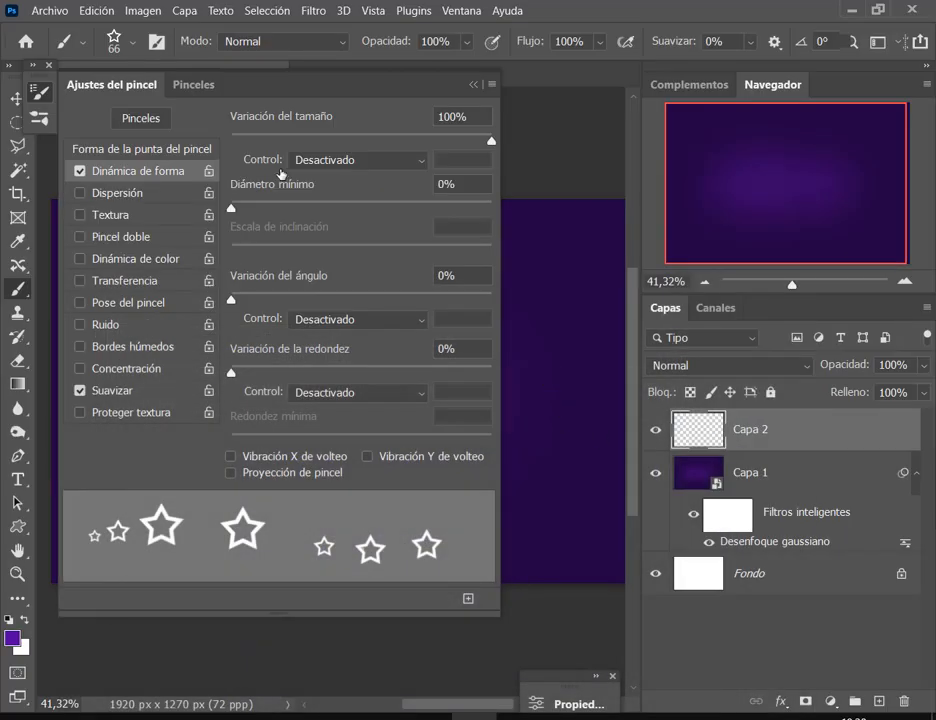
drag(231, 299, 516, 308)
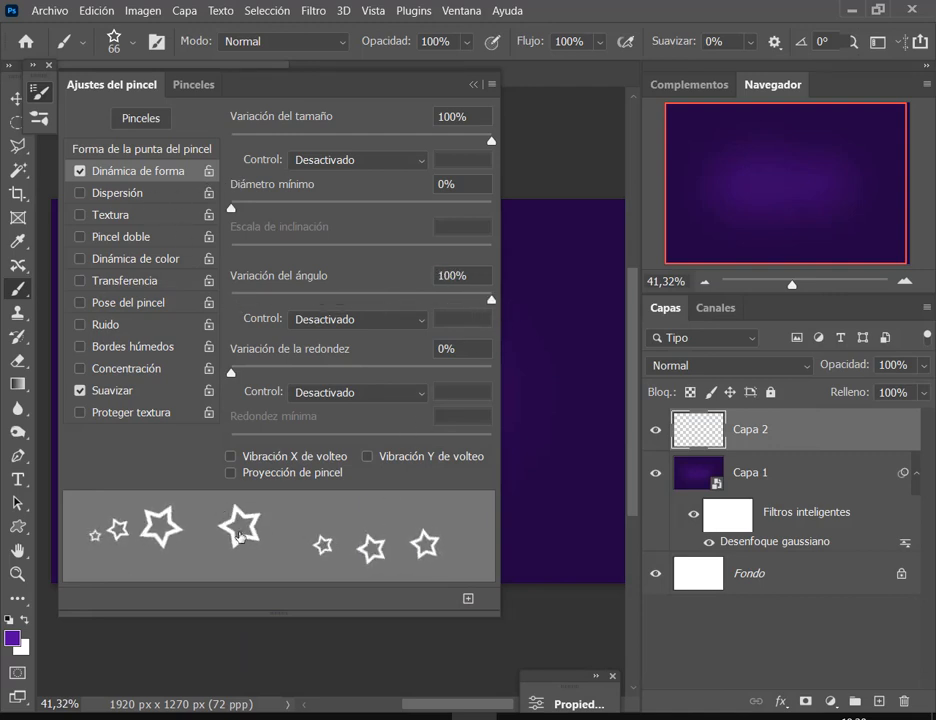
click(49, 67)
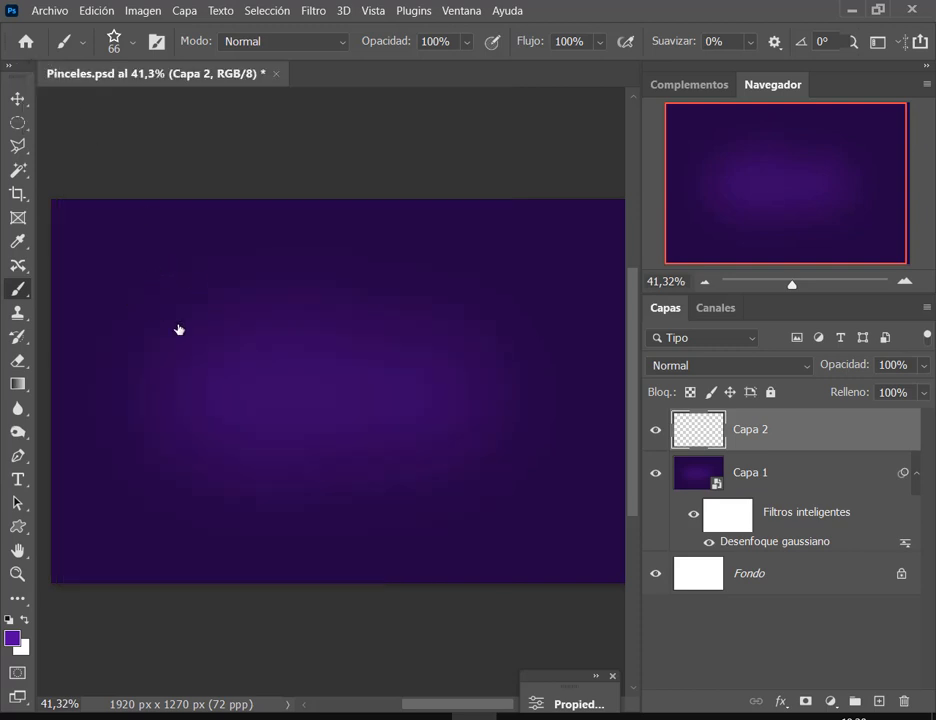
Test the varied star brush with winding strokes across the glow on Capa 2 and undo them.
mouse_move(205, 318)
mouse_down()
mouse_move(301, 304)
mouse_move(387, 313)
mouse_move(441, 323)
mouse_move(466, 357)
mouse_up()
drag(200, 340, 272, 374)
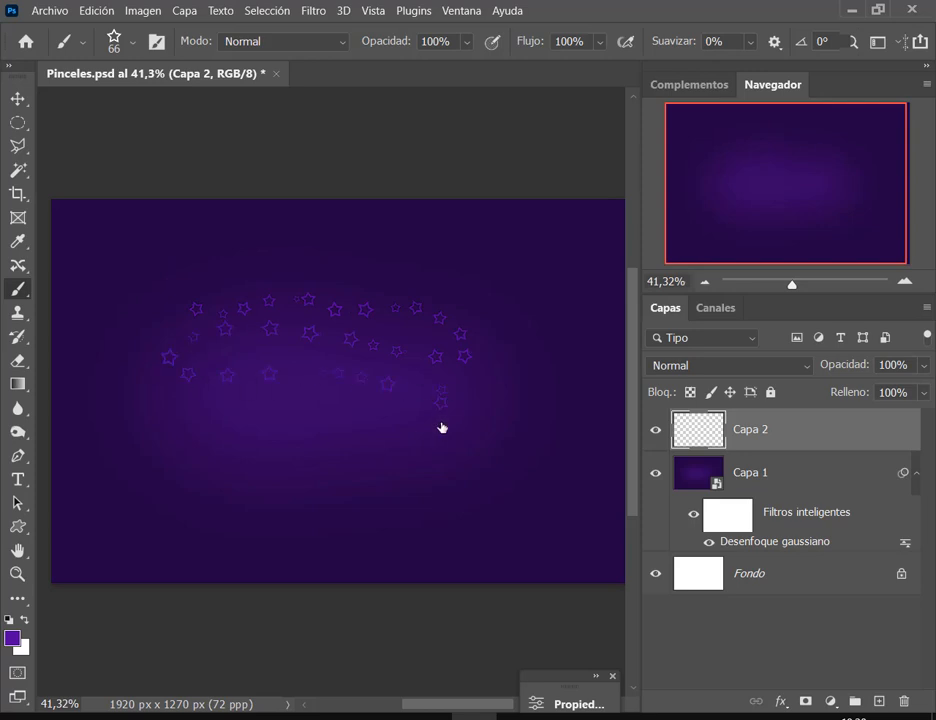
key(ctrl+z)
Raise the star brush tip's spacing to 883%.
click(157, 42)
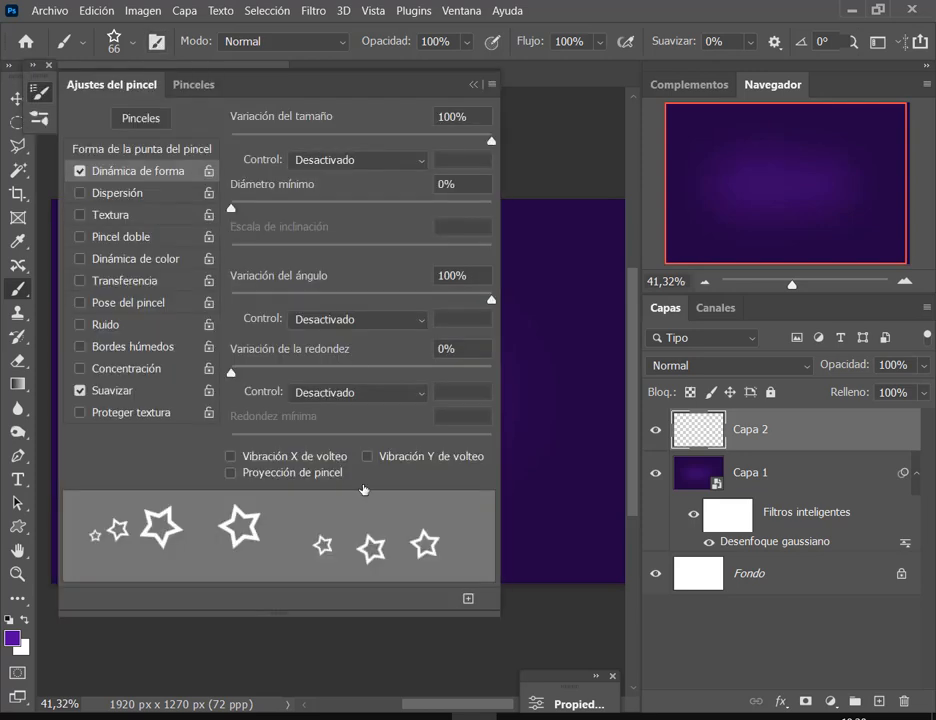
click(150, 150)
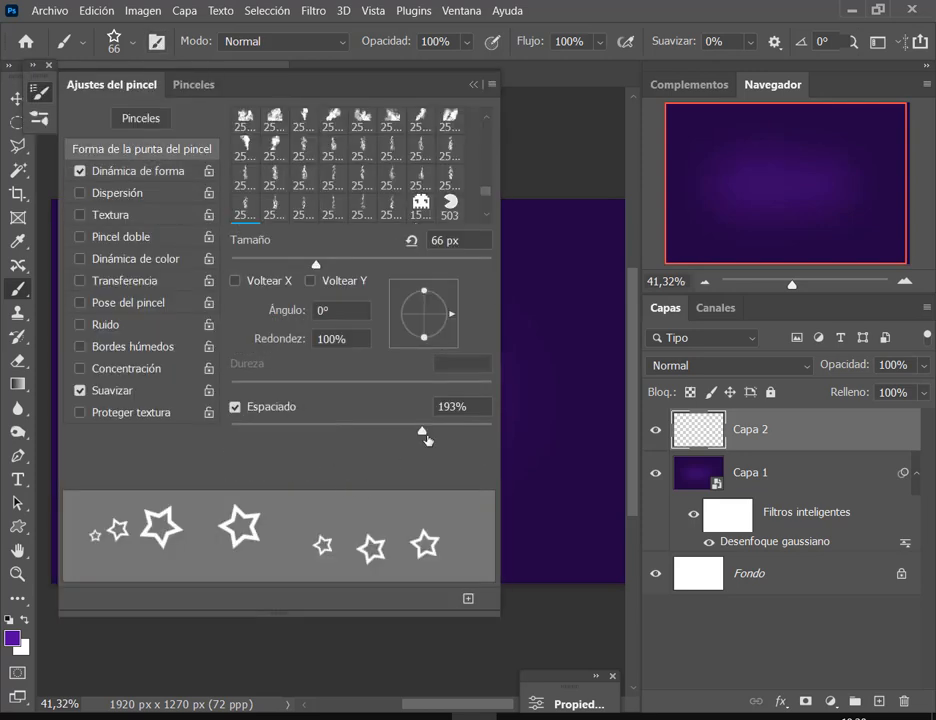
drag(426, 433, 476, 433)
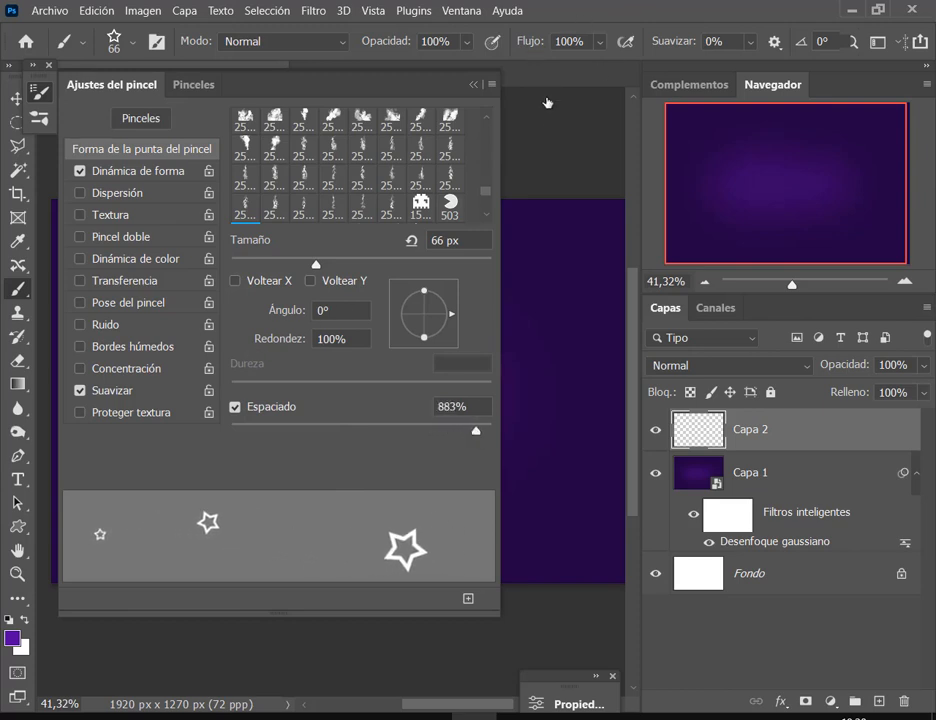
click(48, 65)
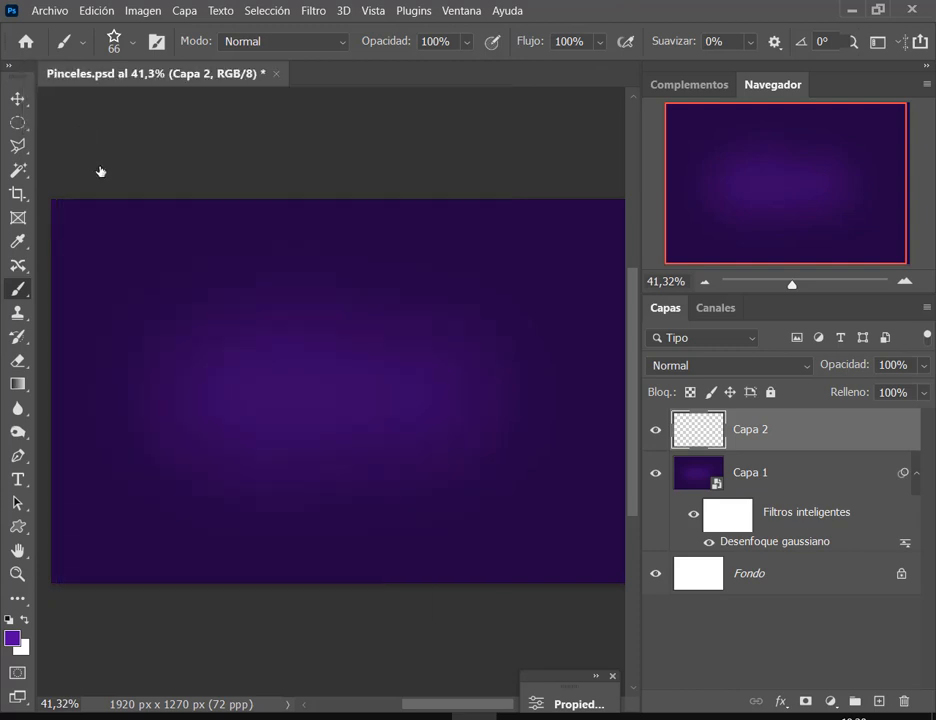
Try widely spaced stars around the glow on Capa 2 and undo them.
drag(296, 314, 398, 371)
click(191, 352)
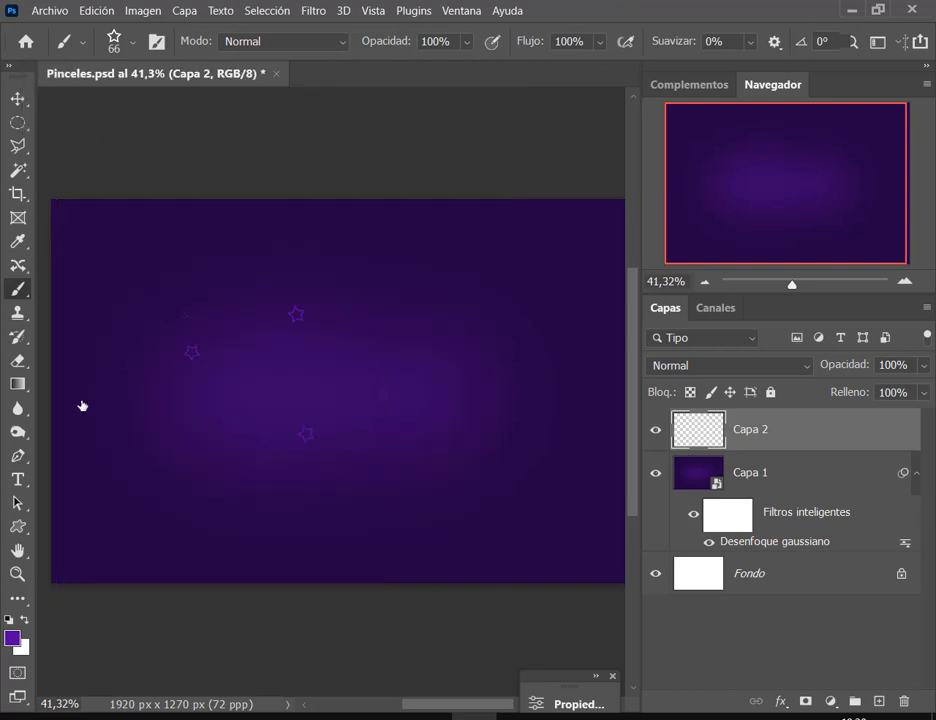
click(388, 294)
click(458, 359)
key(ctrl+z)
Enable Dispersión for the star brush at 818% and test it with a short stroke on the glow.
click(157, 41)
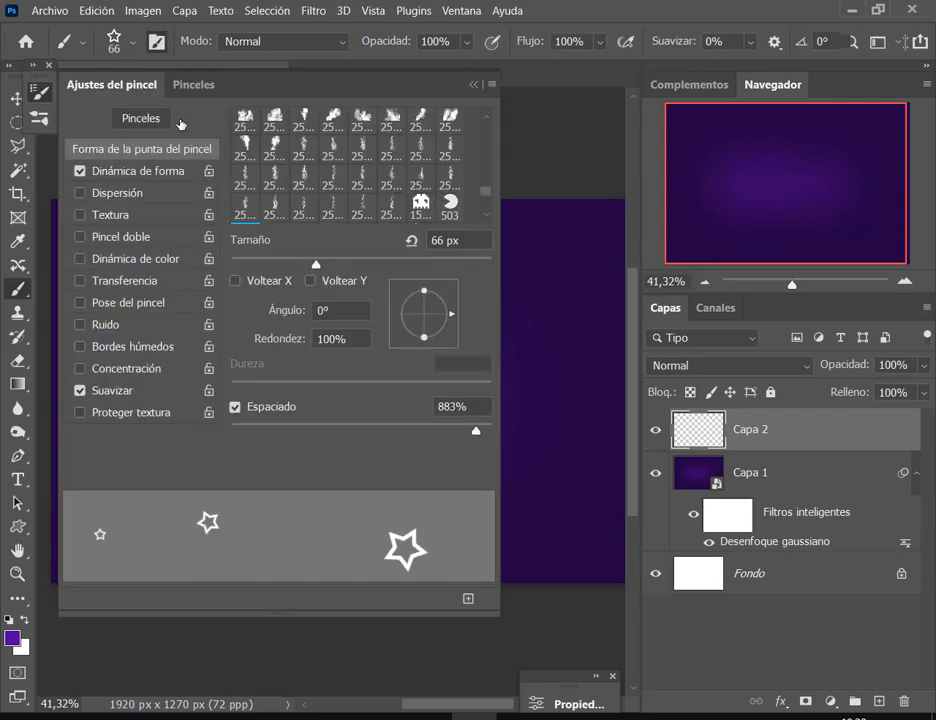
click(130, 194)
drag(232, 141, 443, 159)
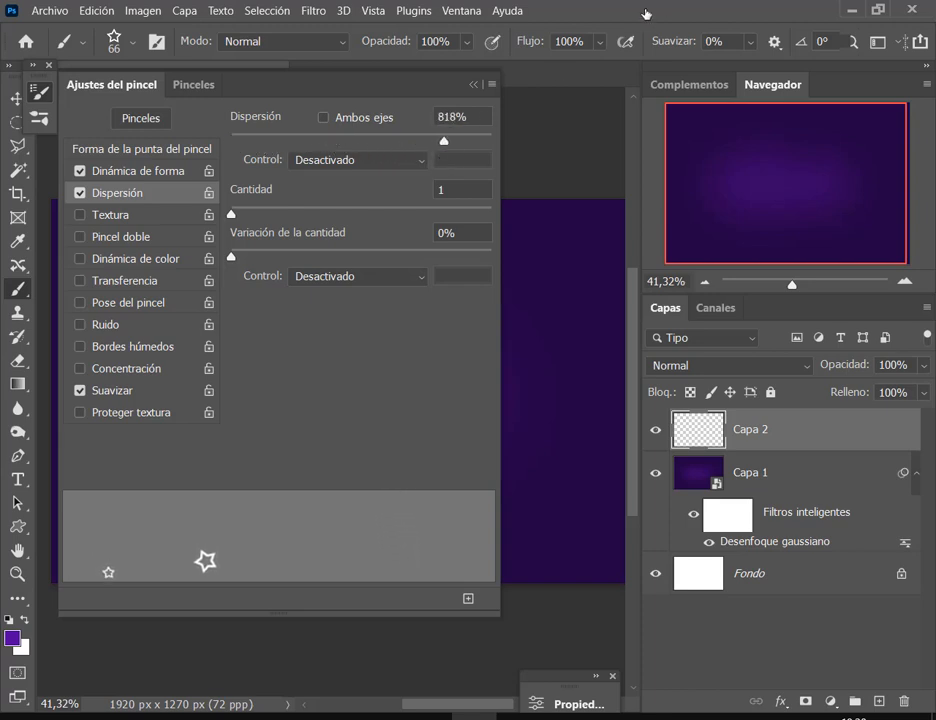
click(474, 85)
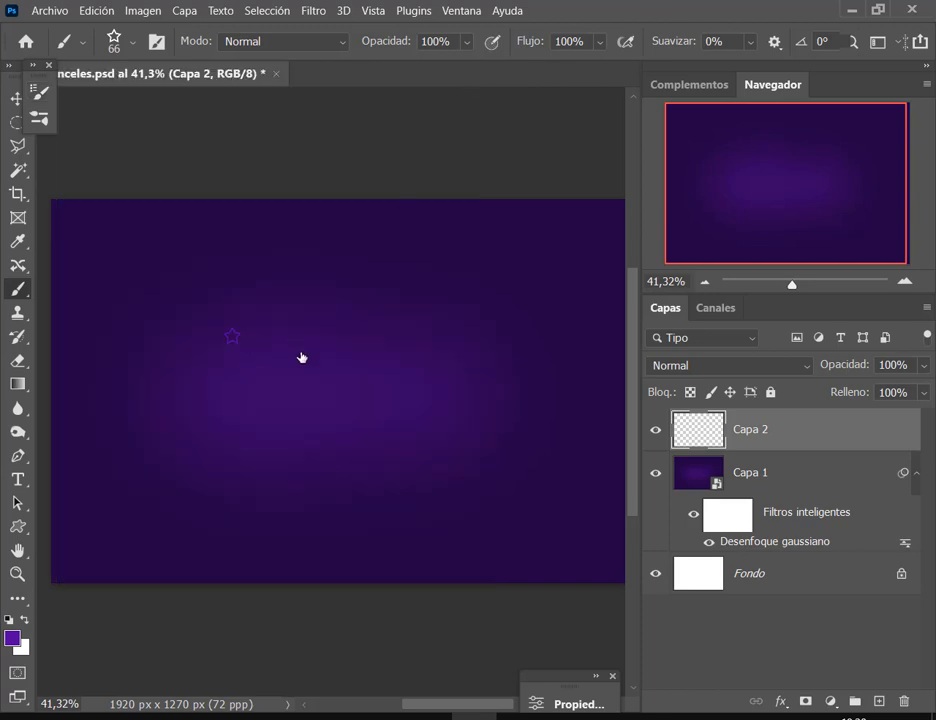
drag(336, 338, 428, 335)
Reduce the star brush tip's spacing to 79%.
click(157, 41)
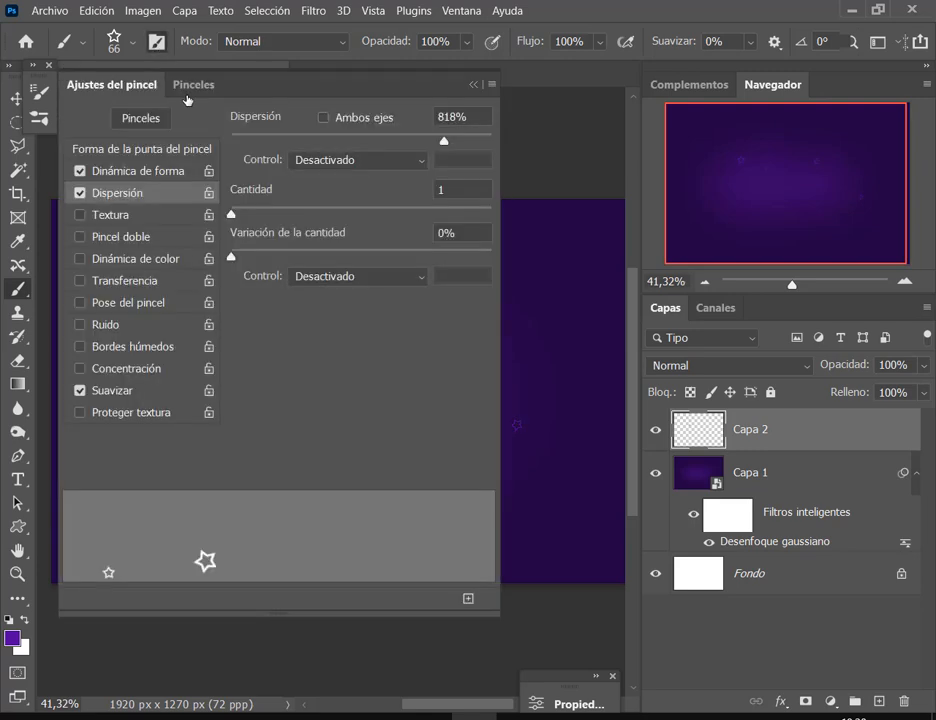
click(148, 172)
click(163, 151)
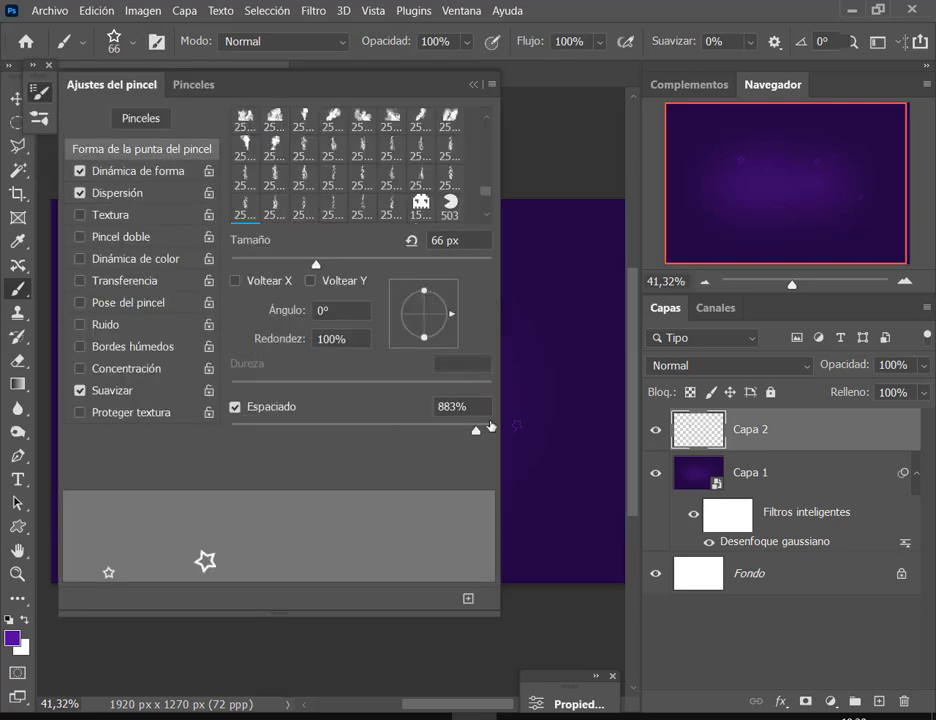
drag(490, 426, 333, 430)
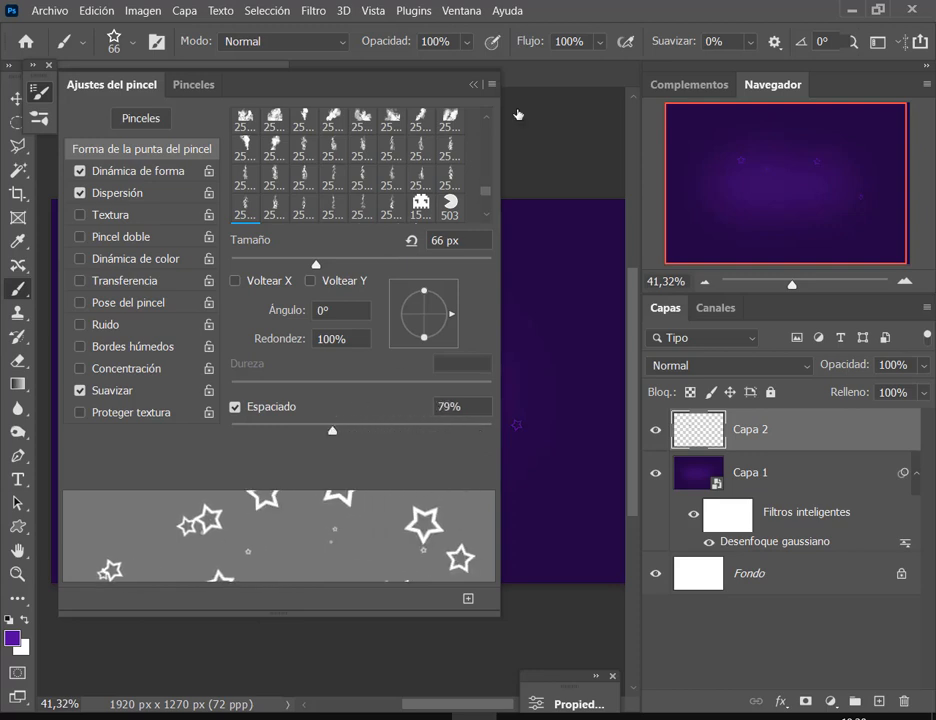
click(476, 87)
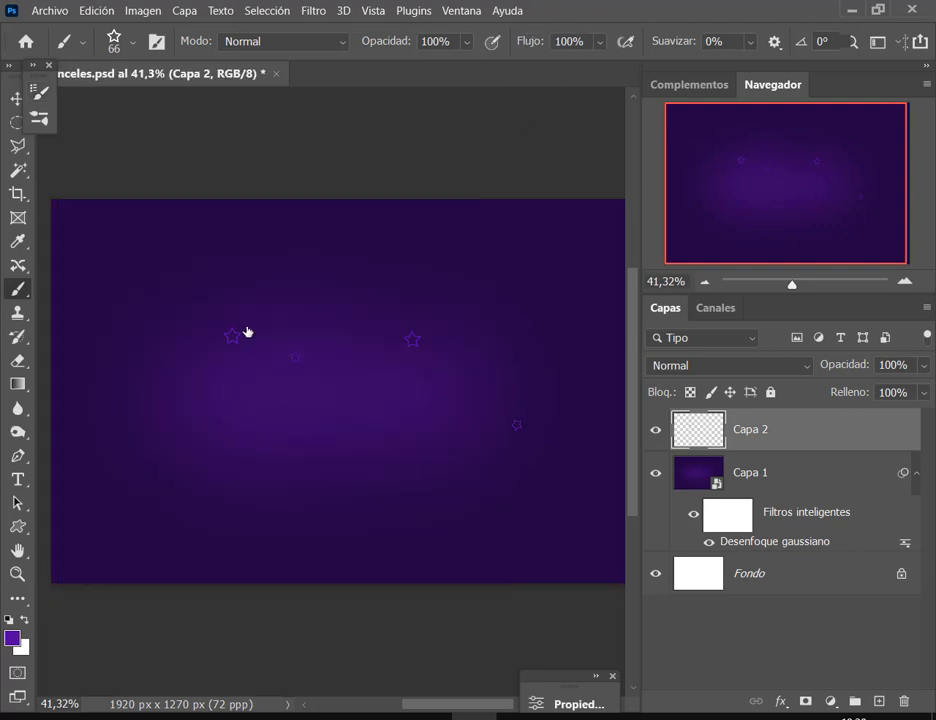
Test a dense scattered stroke over the glow and undo all test stars on Capa 2.
mouse_move(292, 316)
mouse_down()
mouse_move(227, 361)
mouse_move(225, 438)
mouse_move(261, 438)
mouse_move(318, 358)
mouse_move(398, 356)
mouse_move(422, 466)
mouse_move(485, 479)
mouse_move(514, 446)
mouse_up()
key(ctrl+z)
key(ctrl+z)
Try a wider star brush spacing with scattered strokes around the glow on Capa 2 and undo them.
click(160, 41)
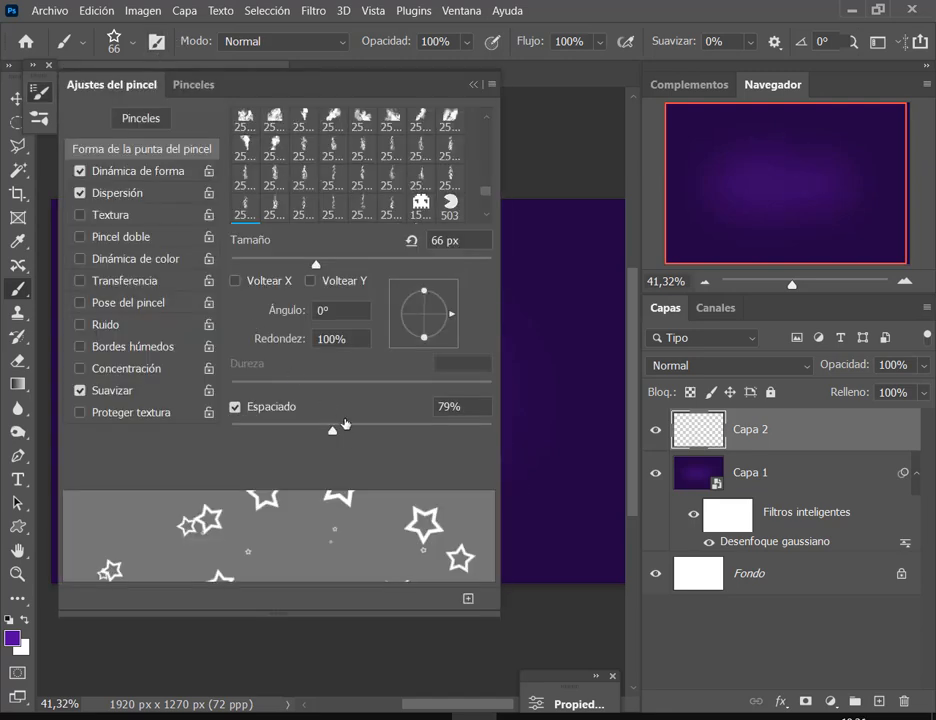
drag(330, 431, 407, 431)
click(475, 85)
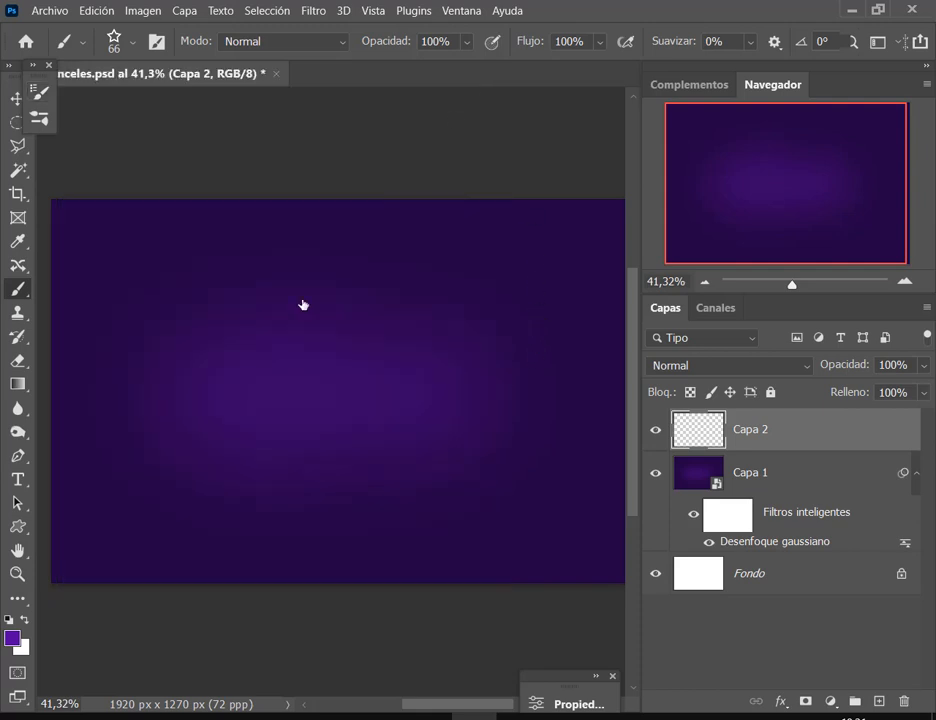
mouse_move(234, 310)
mouse_down()
mouse_move(288, 348)
mouse_move(363, 329)
mouse_move(450, 348)
mouse_move(466, 389)
mouse_move(408, 454)
mouse_move(312, 387)
mouse_up()
drag(218, 431, 211, 343)
key(ctrl+z)
Widen the star brush's spacing further and paint scattered stars across the glow on Capa 2.
click(157, 43)
drag(409, 435, 442, 433)
click(475, 85)
mouse_move(230, 347)
mouse_down()
mouse_move(245, 444)
mouse_move(302, 380)
mouse_up()
mouse_move(374, 448)
mouse_down()
mouse_move(423, 388)
mouse_move(444, 337)
mouse_move(474, 396)
mouse_move(389, 482)
mouse_move(344, 390)
mouse_move(278, 325)
mouse_move(240, 337)
mouse_move(189, 443)
mouse_move(302, 451)
mouse_move(377, 499)
mouse_move(388, 455)
mouse_move(332, 434)
mouse_move(432, 313)
mouse_move(508, 335)
mouse_move(516, 430)
mouse_up()
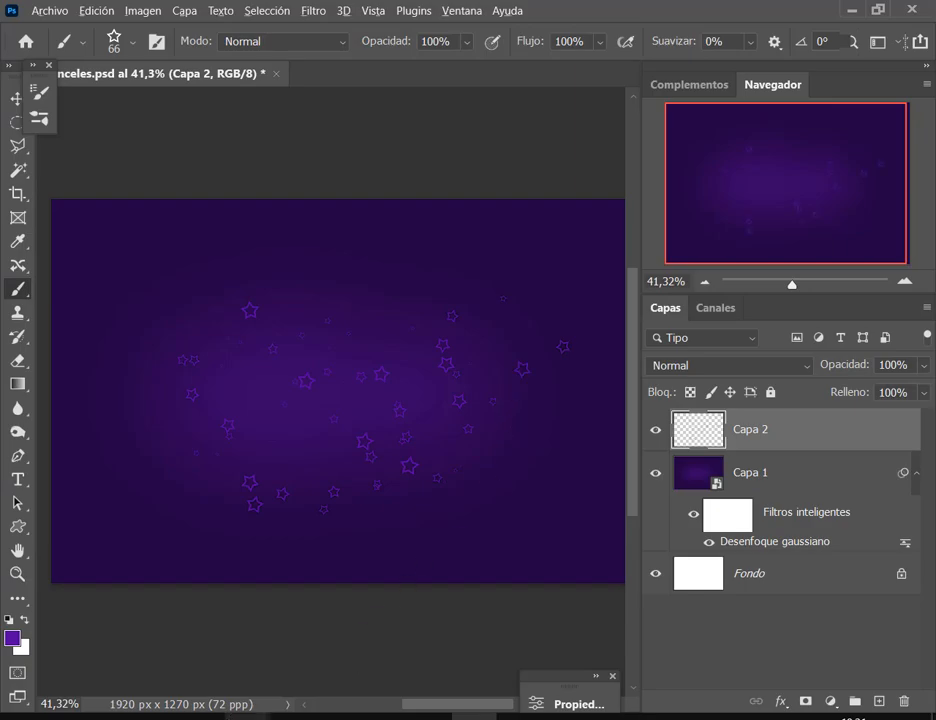
Compare with the example image and stamp extra stars around the outer edges of the glow on Capa 2.
click(235, 717)
key(alt+Tab)
click(516, 413)
click(526, 494)
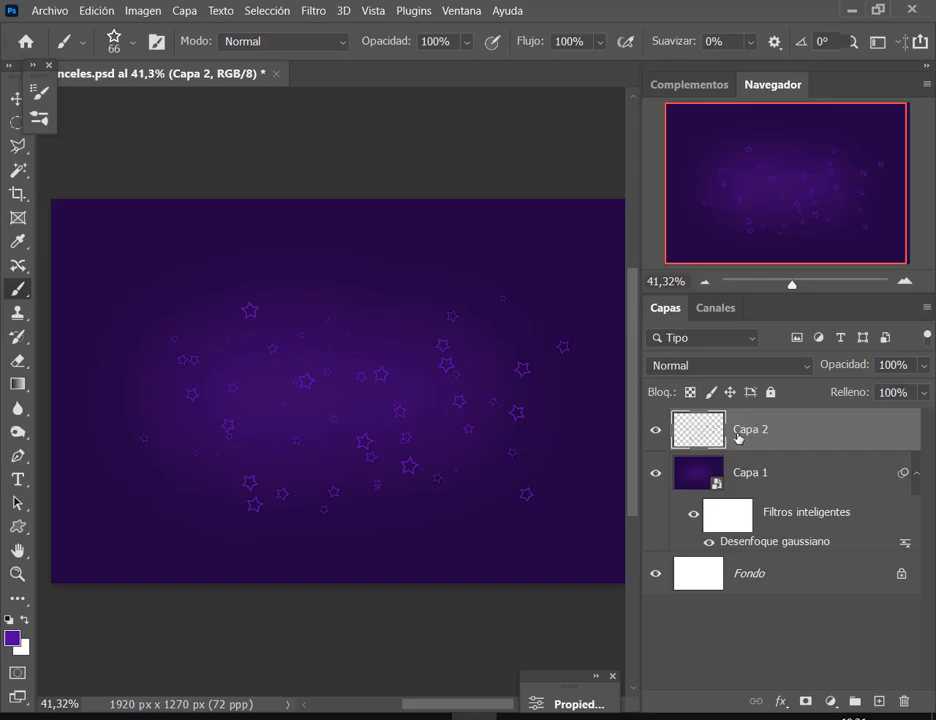
Check the example image once more and rename the layer Capa 2 as Estrellas.
key(alt+Tab)
key(alt+Tab)
double_click(760, 432)
text(Estrellas)
key(Return)
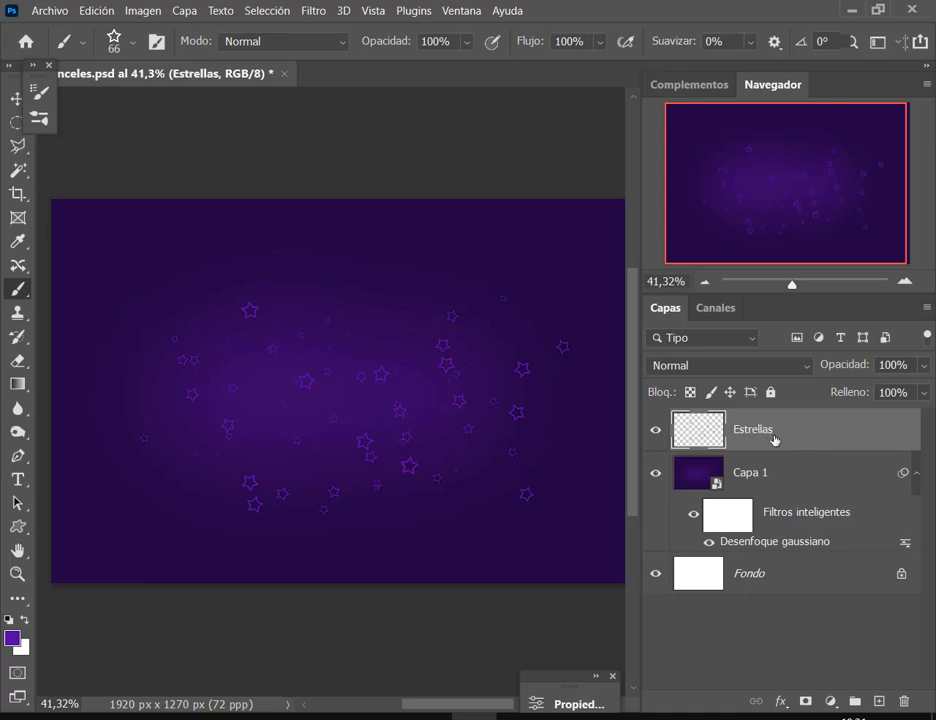
Collapse the side panels, close the floating brush panel, and save Pinceles.psd.
click(928, 67)
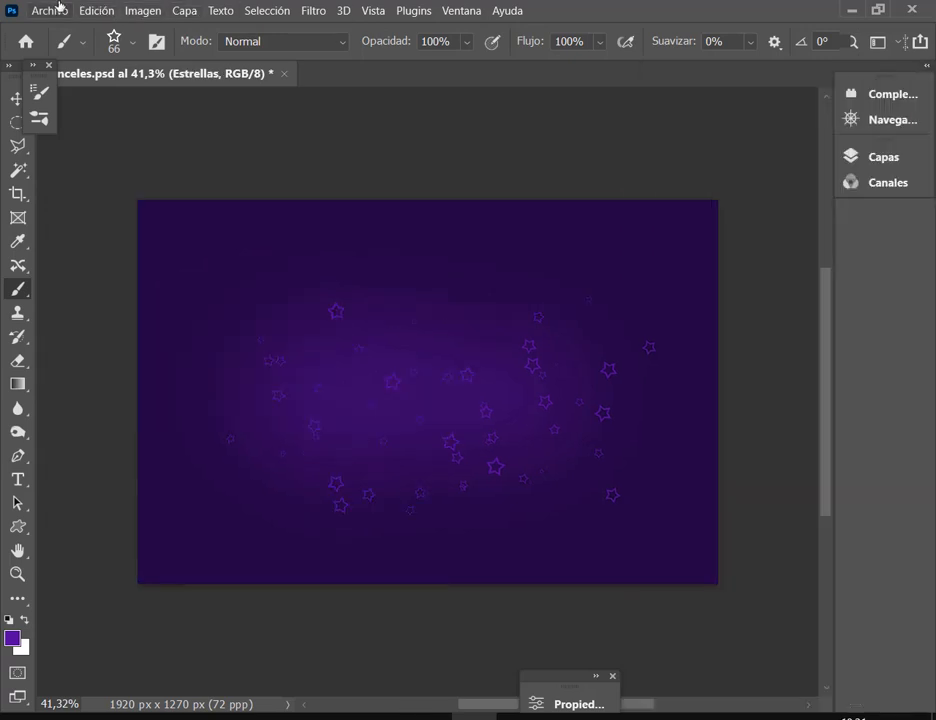
click(48, 67)
click(40, 13)
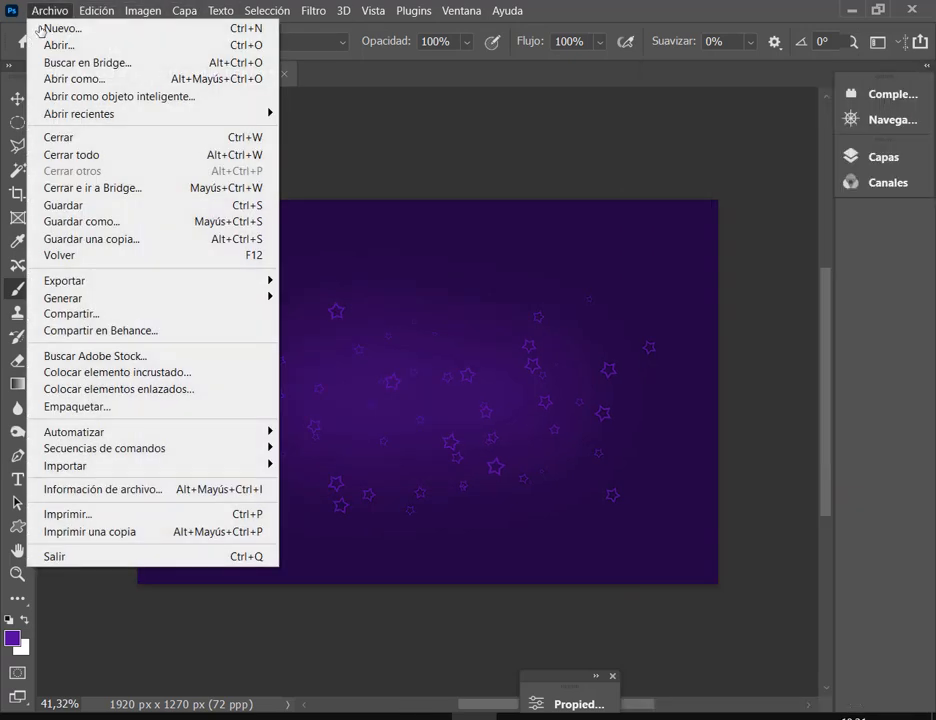
click(55, 206)
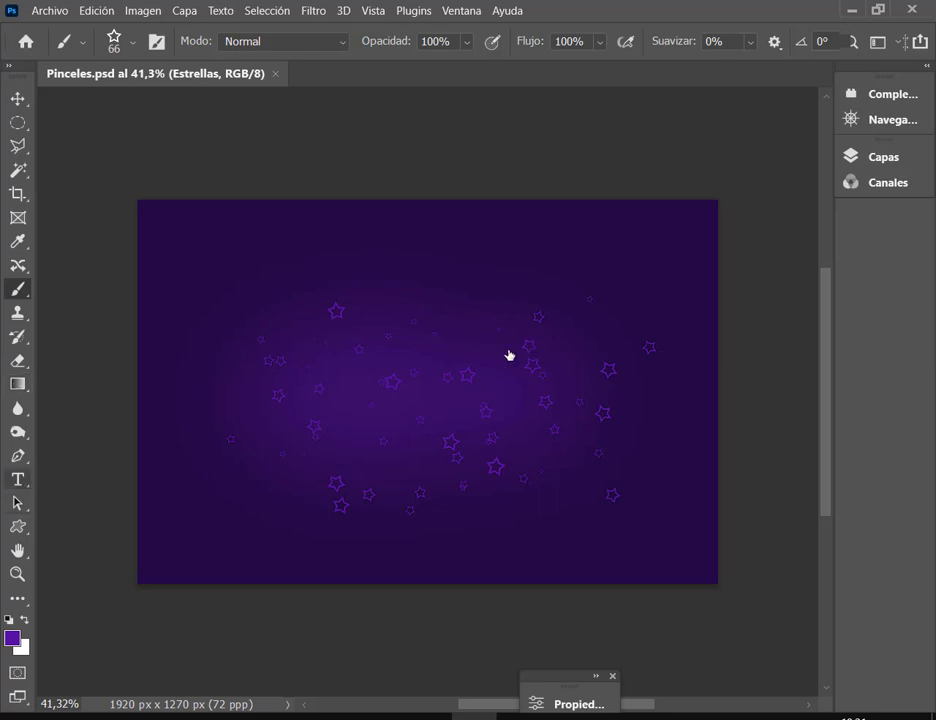
Set up the Horizontal Type tool with white text colour and left alignment.
click(17, 479)
click(130, 478)
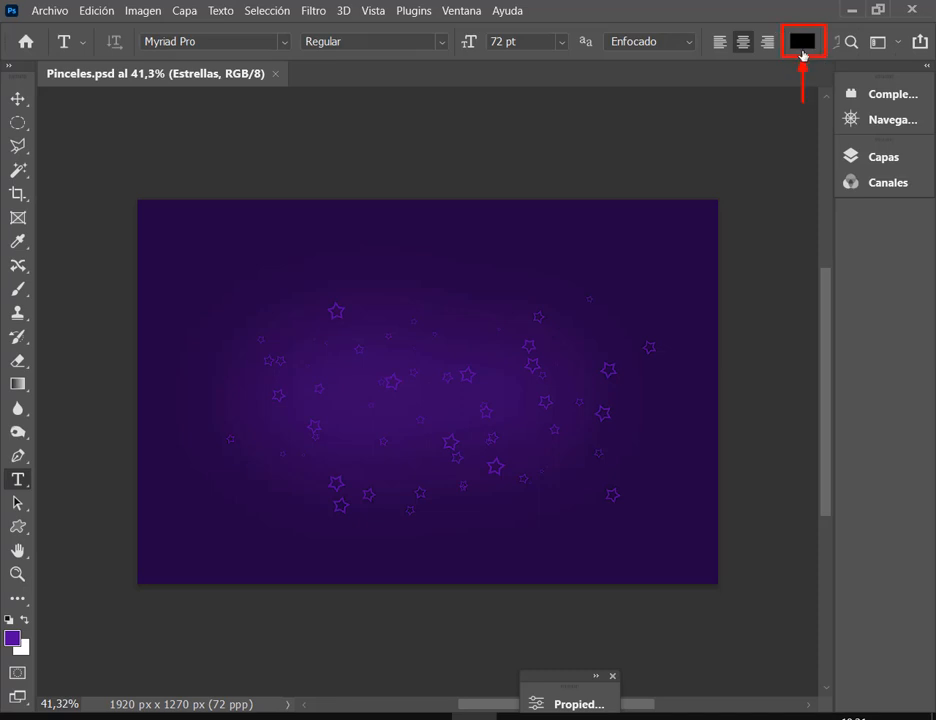
click(800, 42)
drag(430, 171, 354, 129)
click(779, 140)
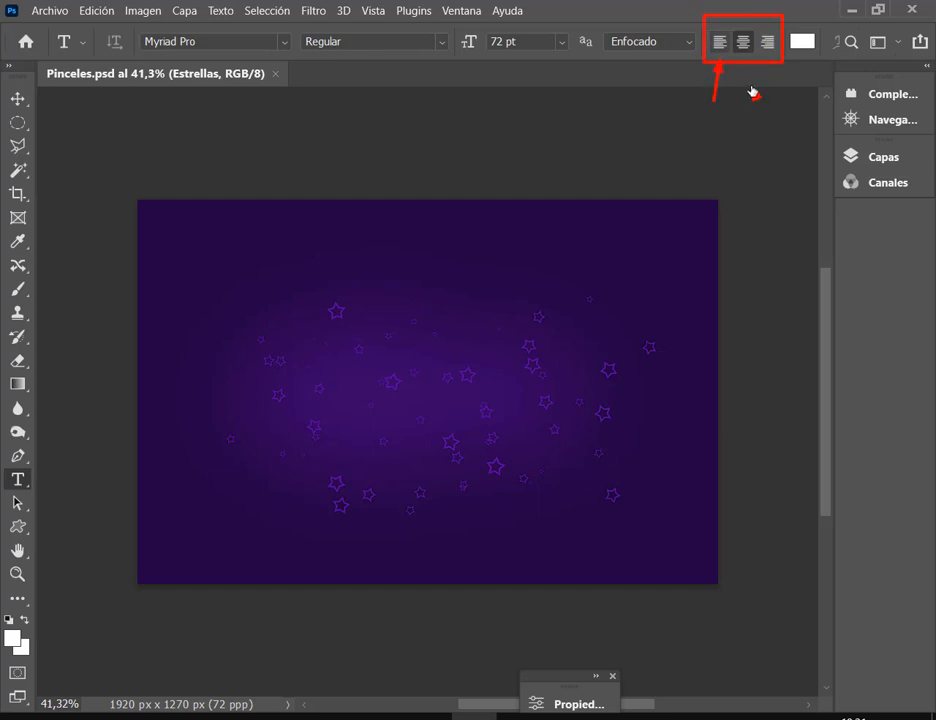
click(719, 42)
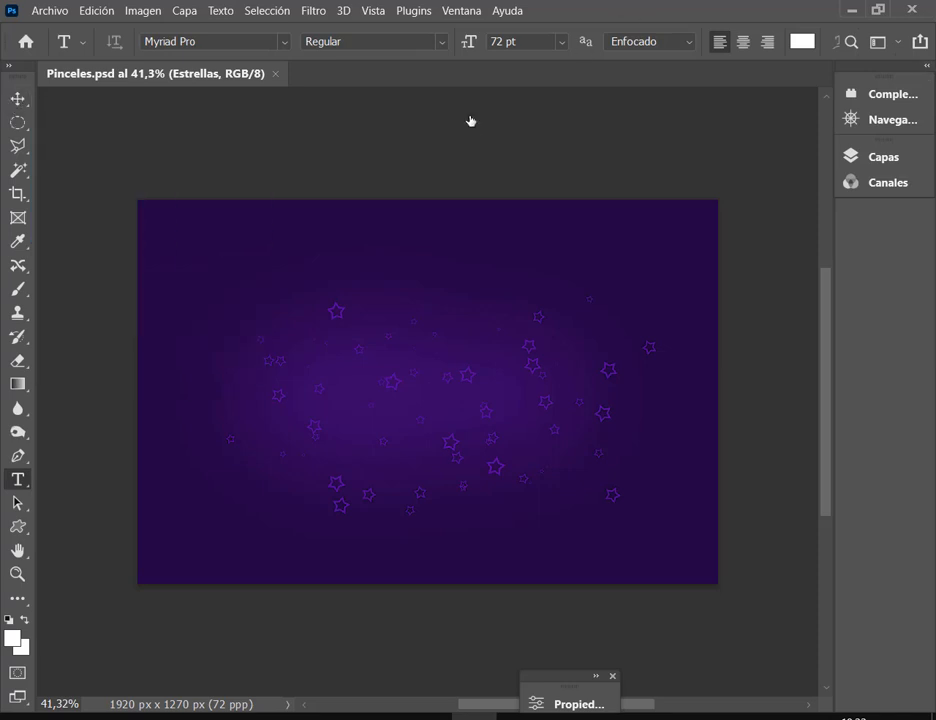
Add the title text PHOTOSHOP in one line above the middle of the purple glow.
click(310, 311)
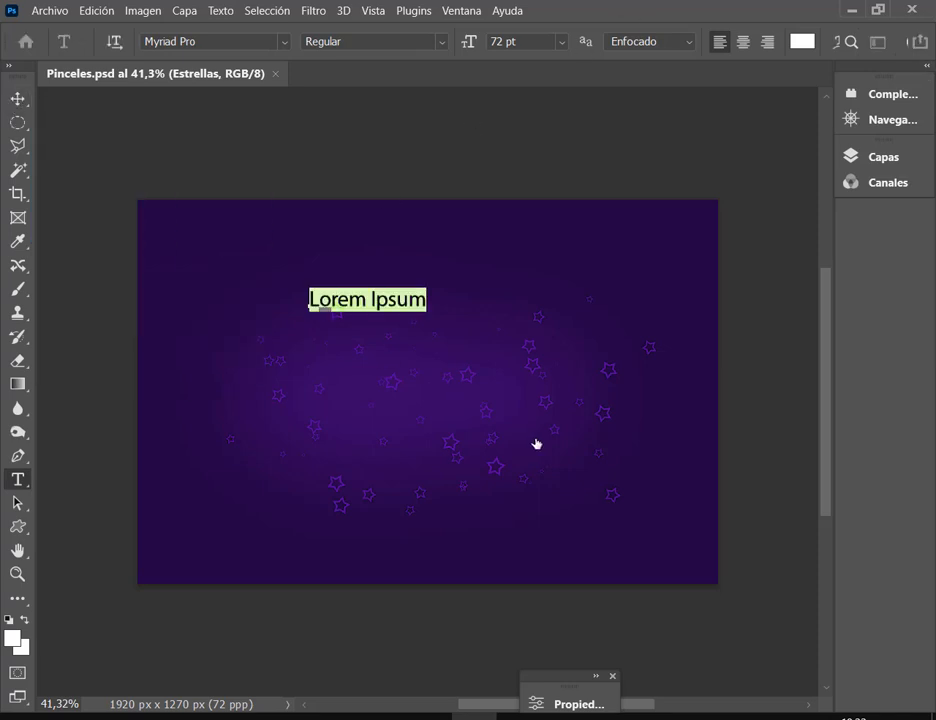
text(POTHOS)
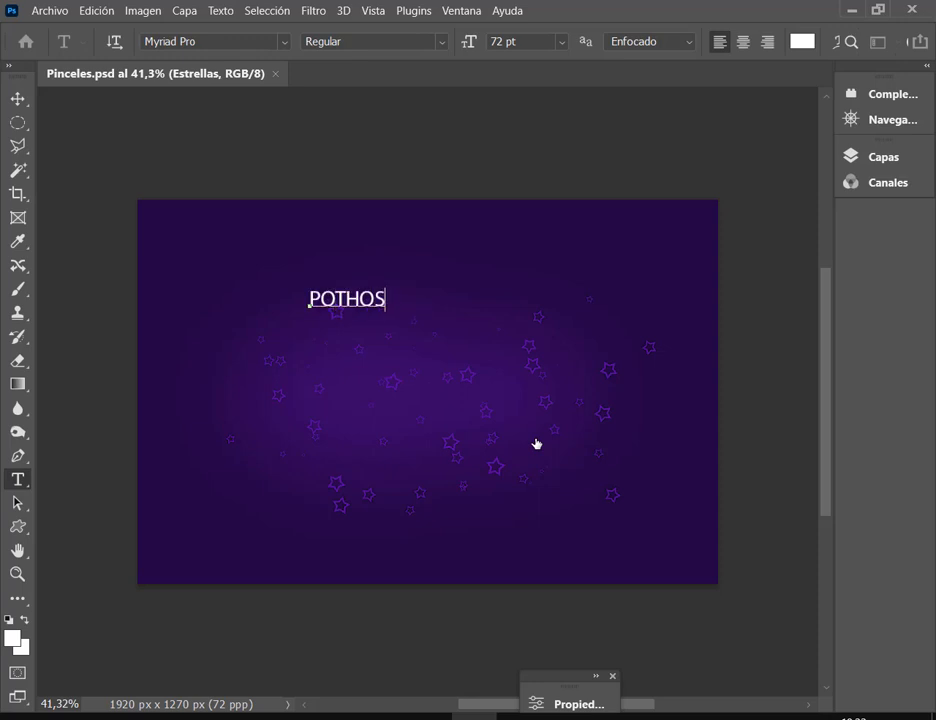
text(HP)
key(BackSpace)
key(BackSpace)
key(BackSpace)
key(BackSpace)
key(BackSpace)
key(BackSpace)
key(BackSpace)
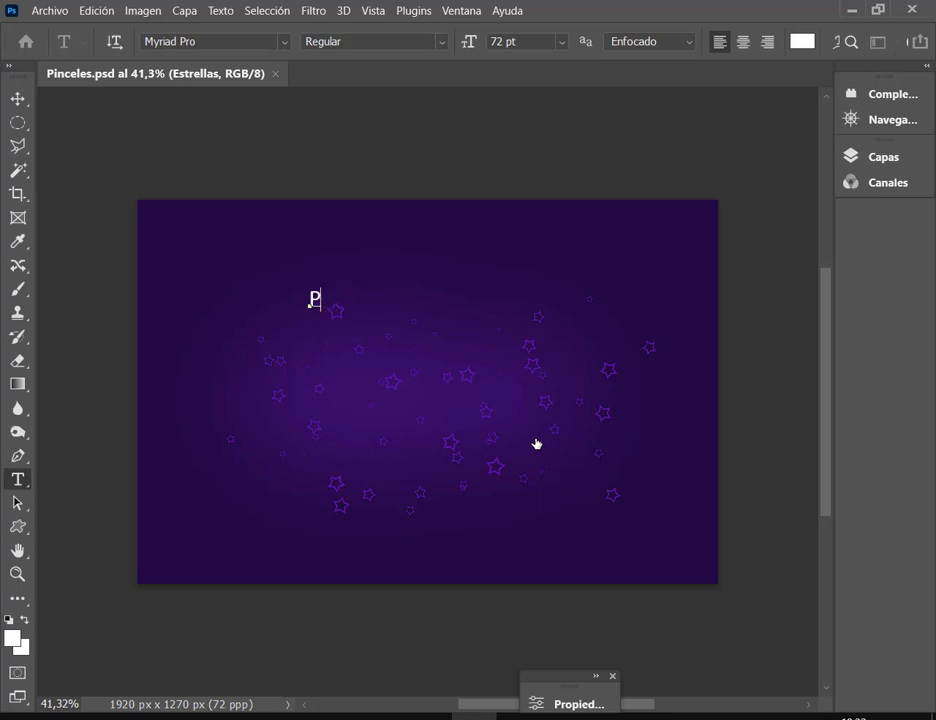
text(HOTOSHOP)
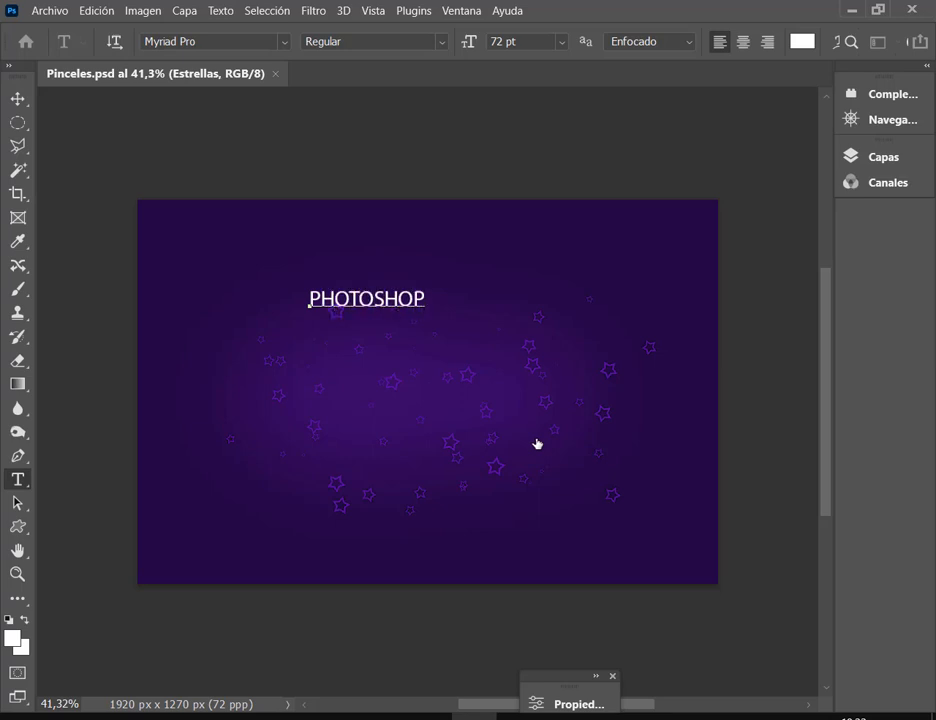
click(19, 97)
Scale the PHOTOSHOP text up to about 212 pt and place it over the middle of the glow.
key(ctrl+t)
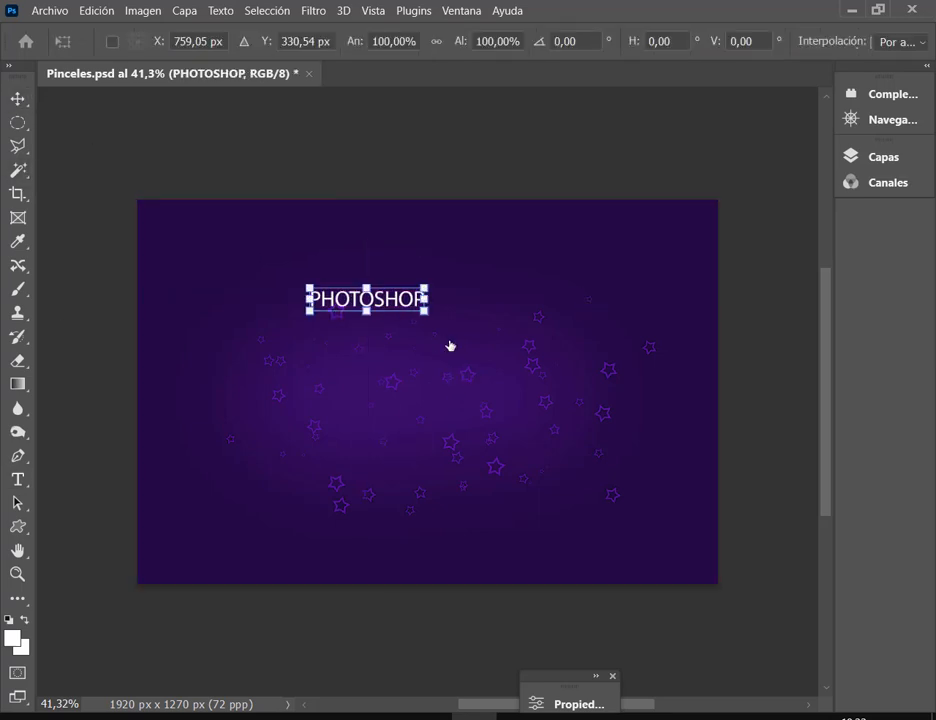
drag(426, 316, 648, 355)
drag(569, 331, 520, 401)
key(Return)
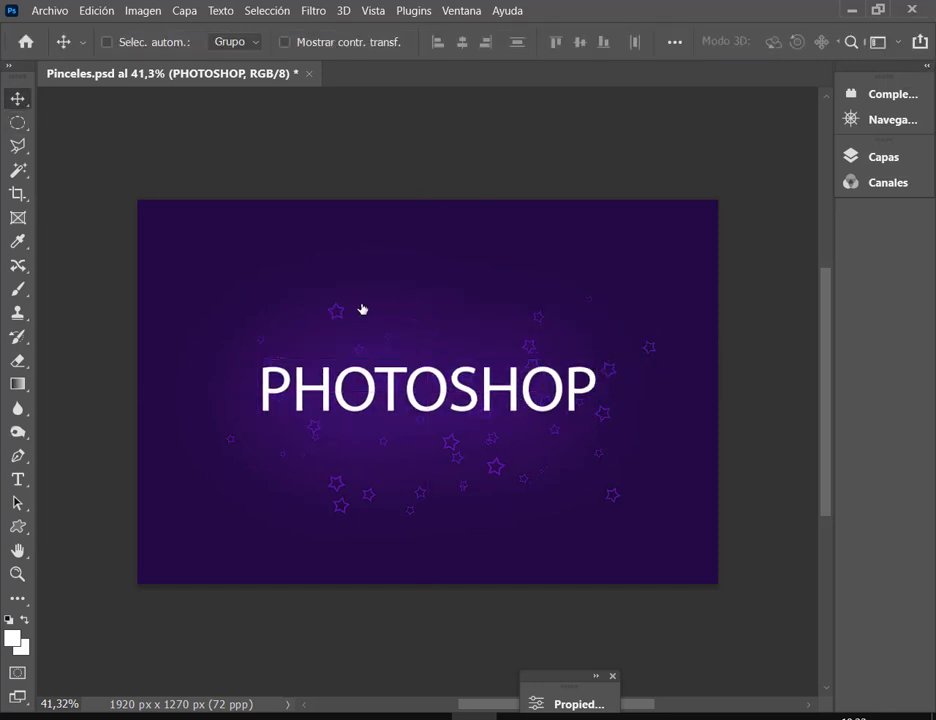
Expand the side panels, shrink the Navegador panel to enlarge the layer list, and collapse the panels again.
click(926, 69)
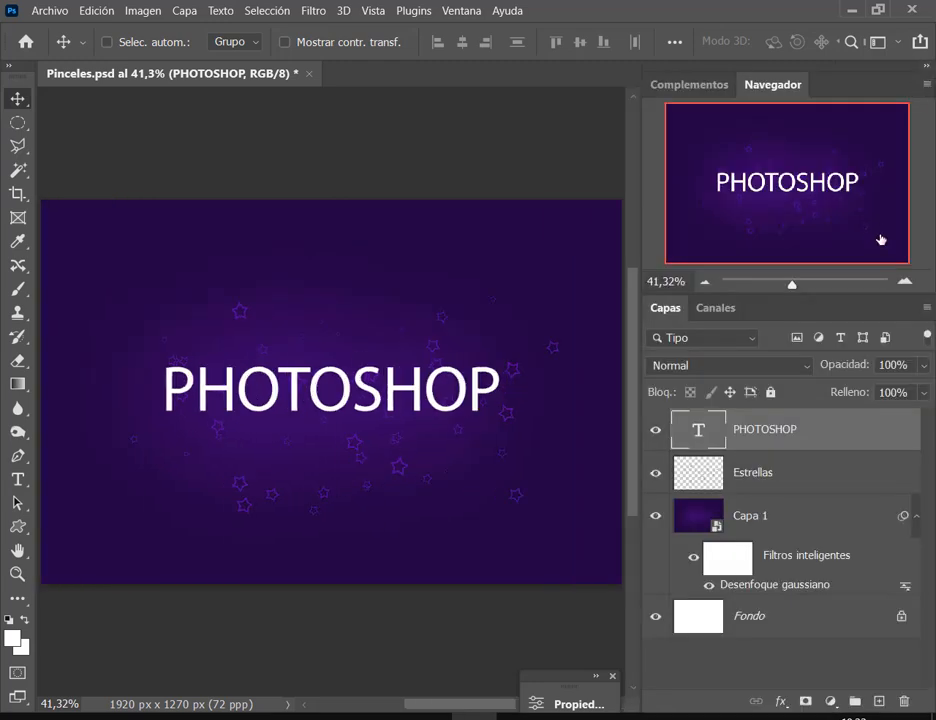
drag(870, 298, 870, 233)
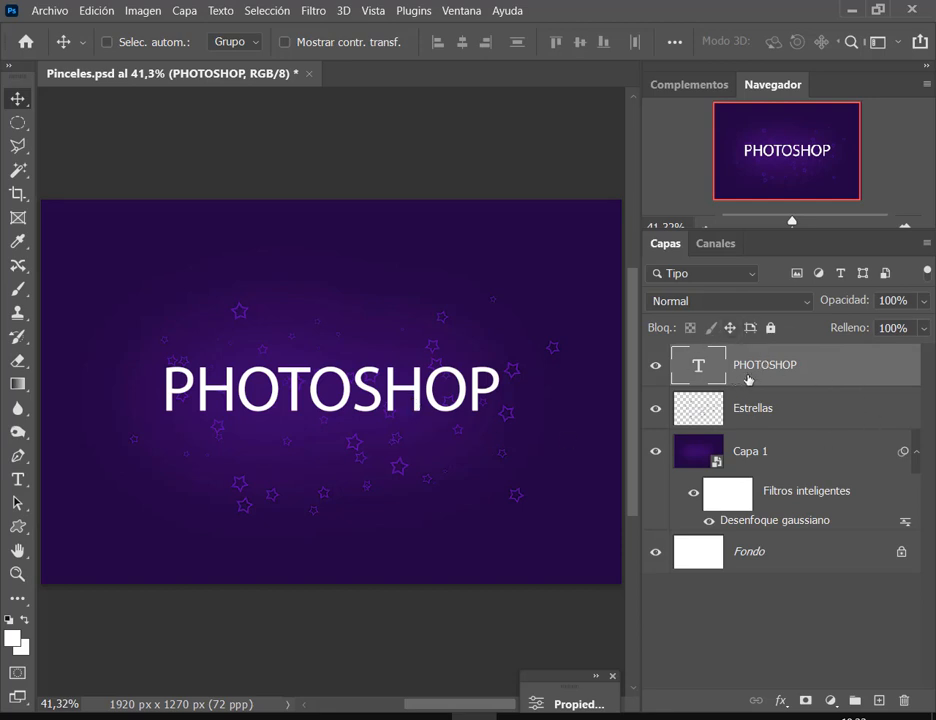
click(927, 67)
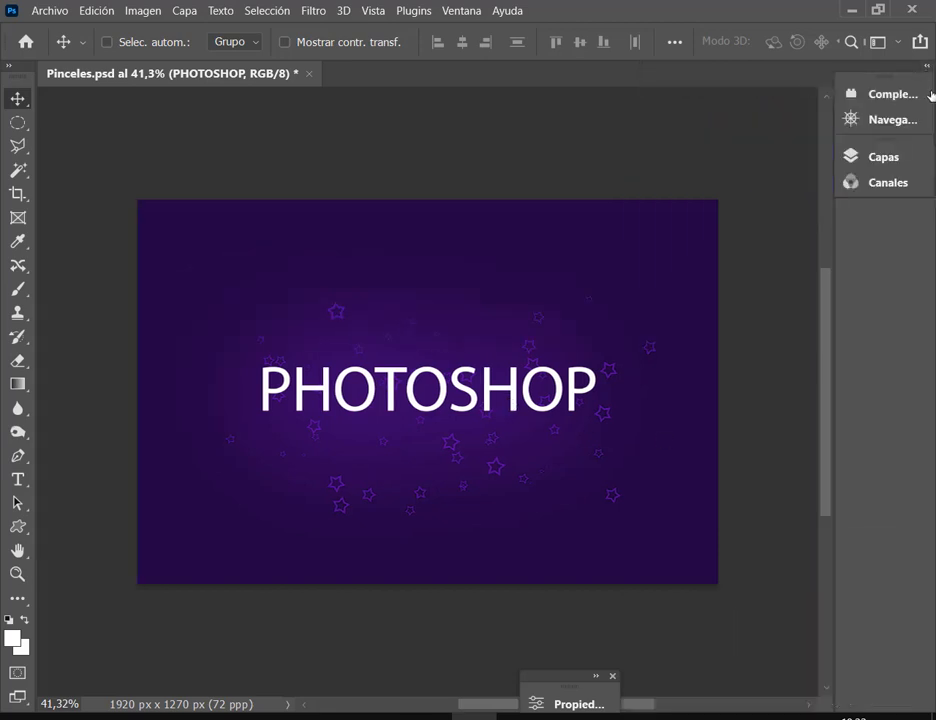
With the side panels expanded, change the PHOTOSHOP title's font to Arial Black.
click(17, 478)
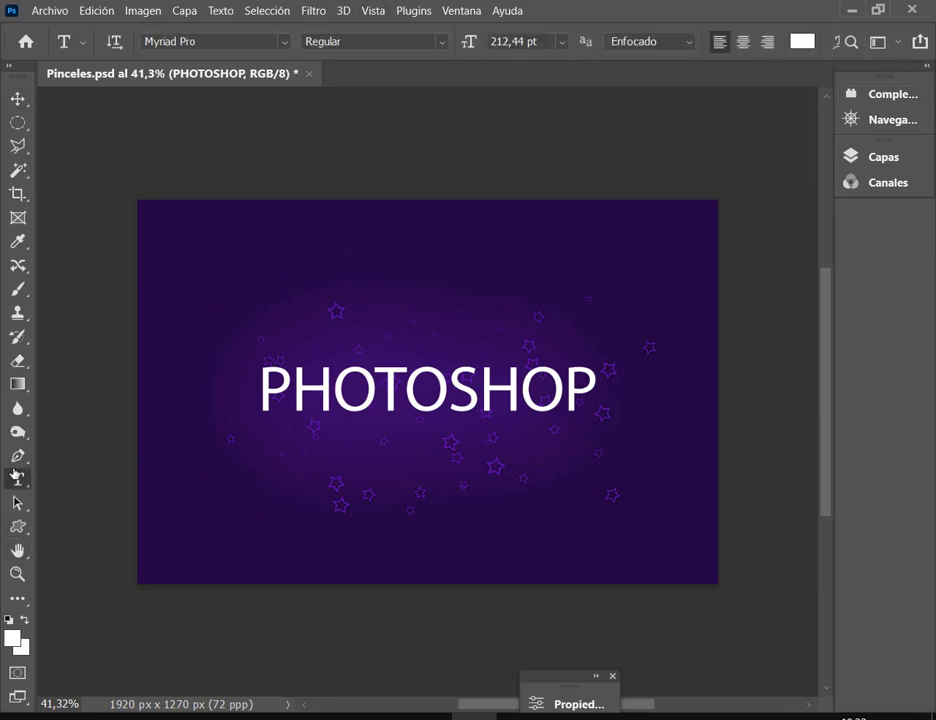
click(927, 67)
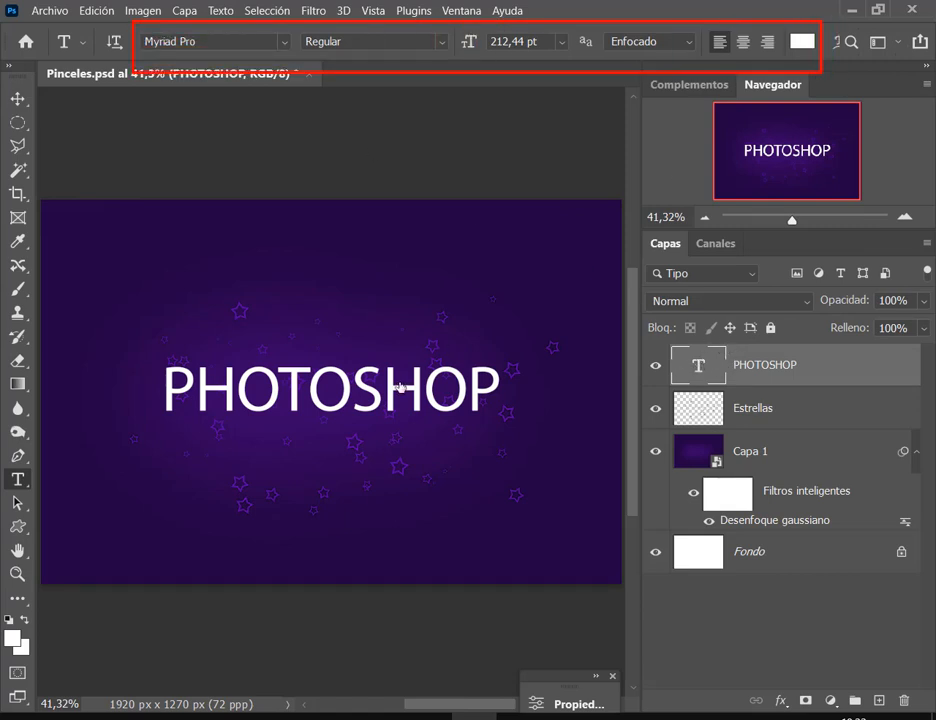
drag(153, 348, 520, 448)
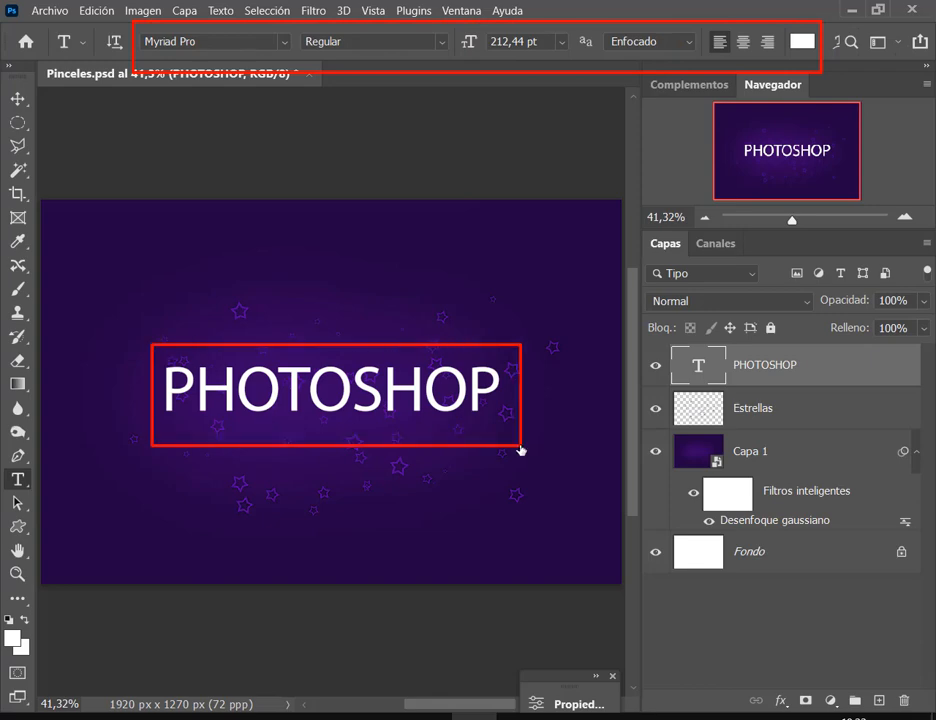
click(284, 42)
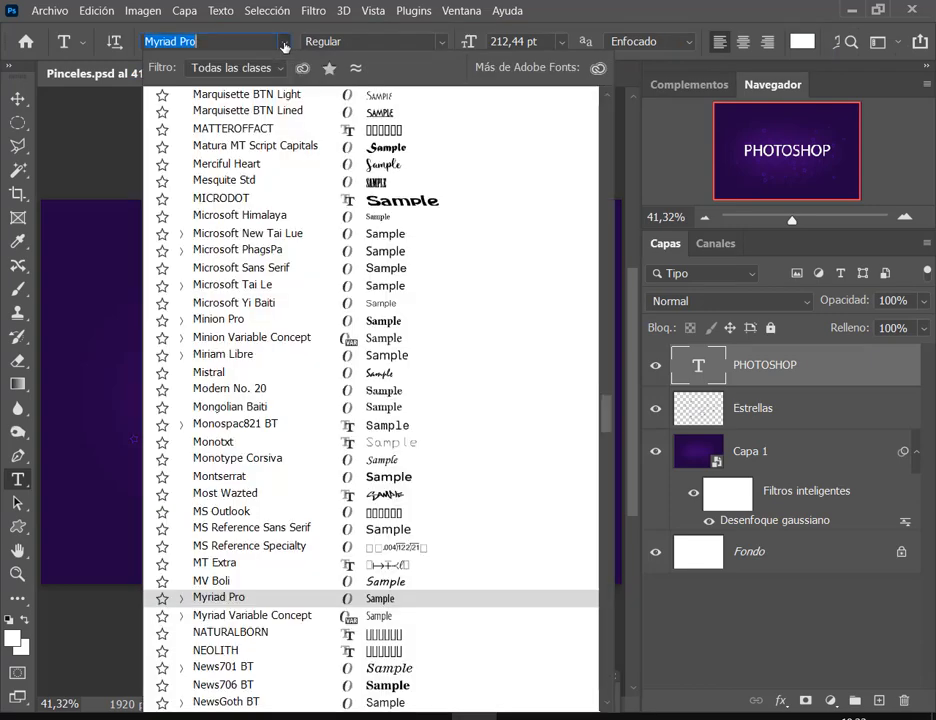
text(AEIA)
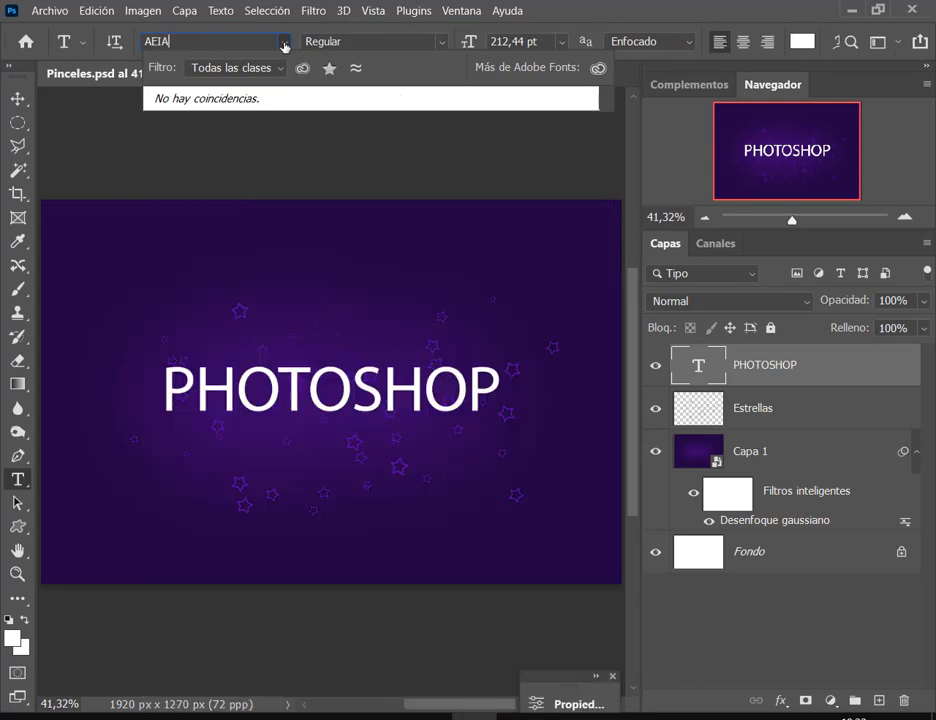
text(L)
key(BackSpace)
key(BackSpace)
key(BackSpace)
key(BackSpace)
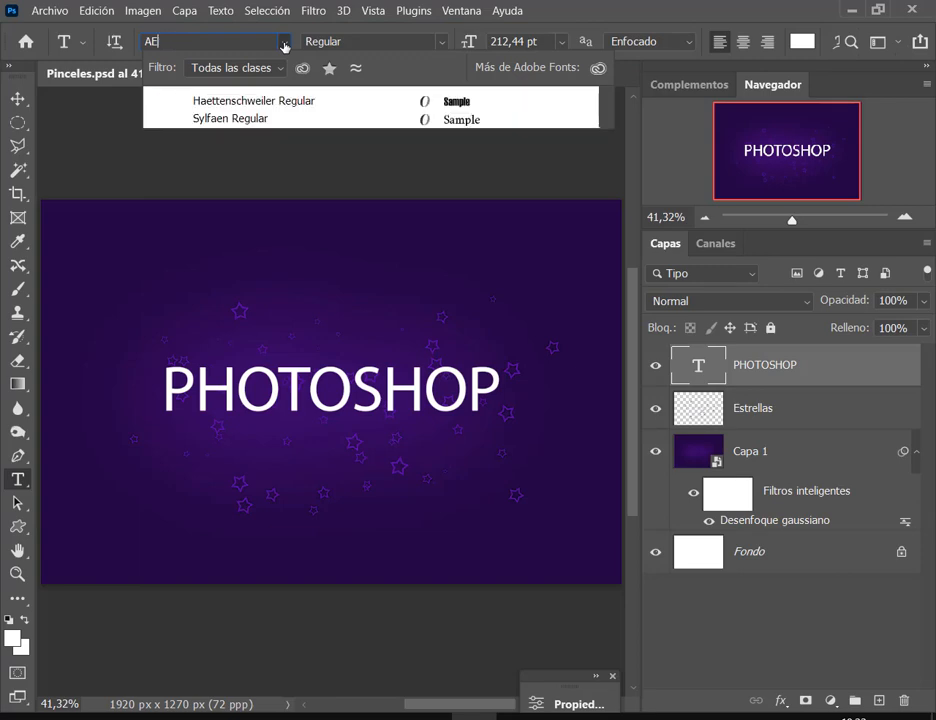
text(RIA)
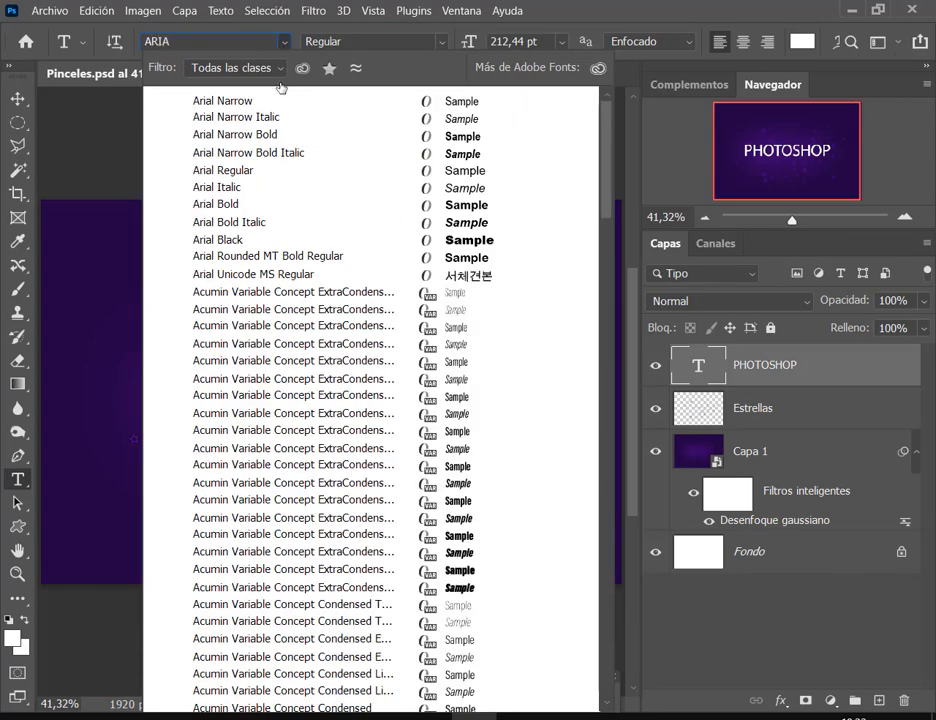
text(L)
click(222, 240)
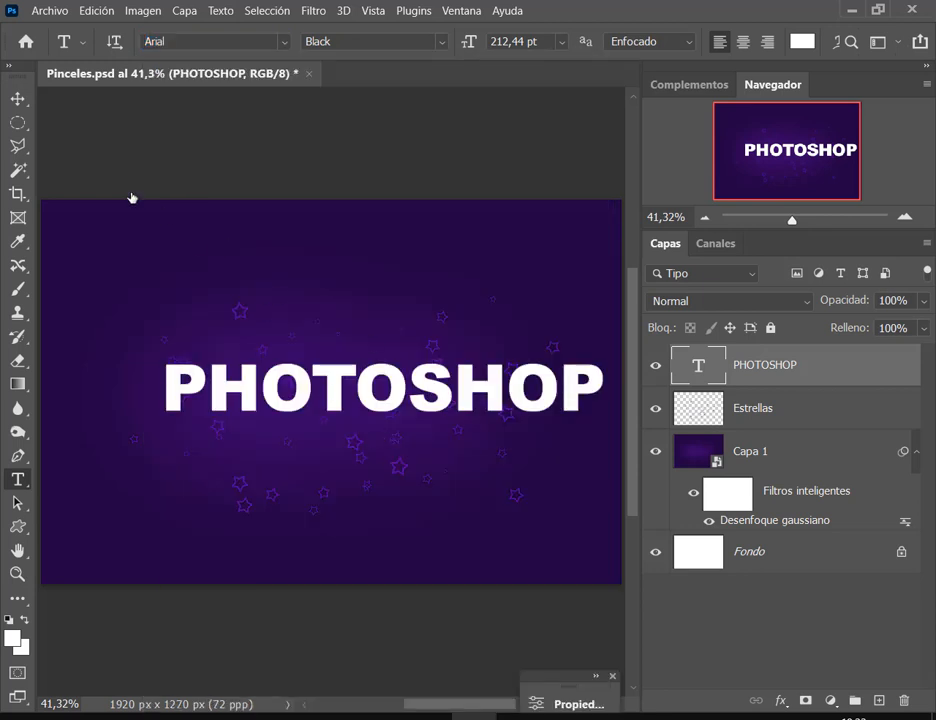
Move the PHOTOSHOP title slightly to re-centre it on the glow and compare it with the example image in the browser.
click(18, 98)
drag(485, 387, 462, 390)
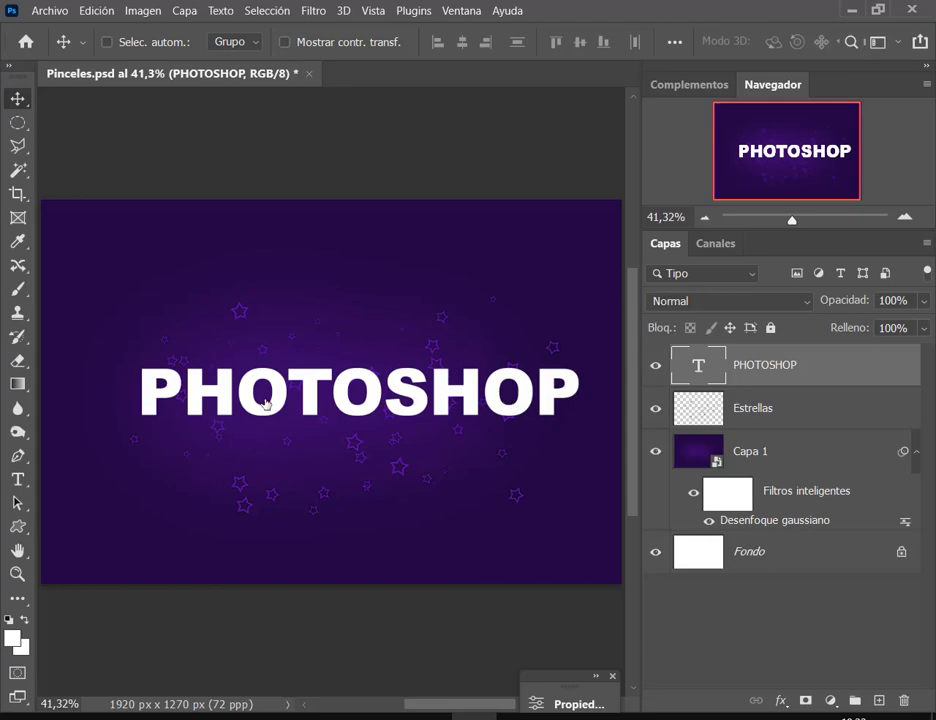
click(248, 717)
click(179, 653)
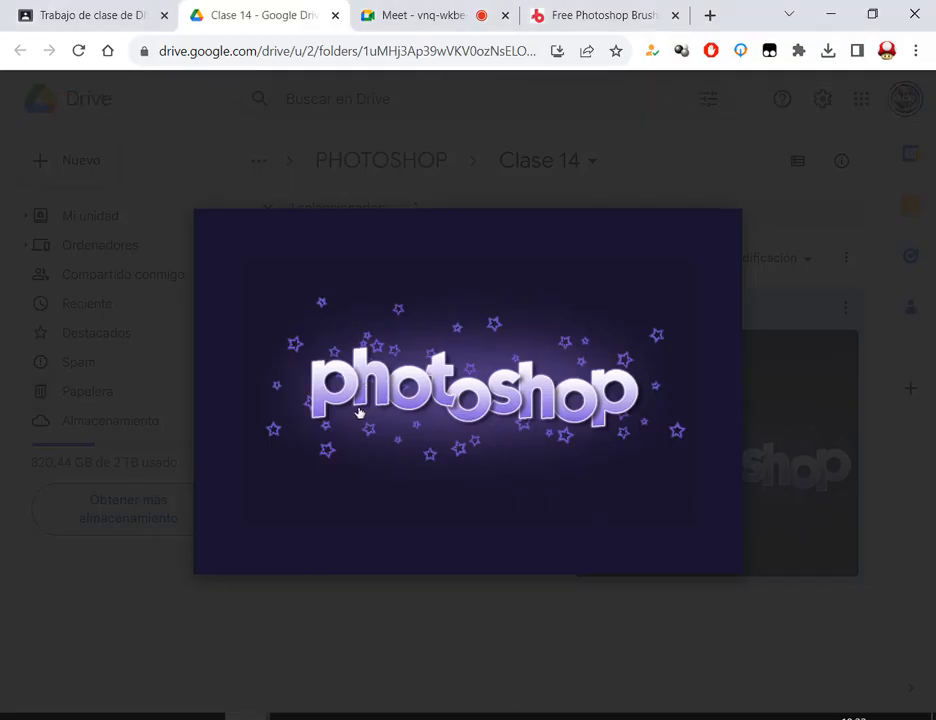
click(840, 14)
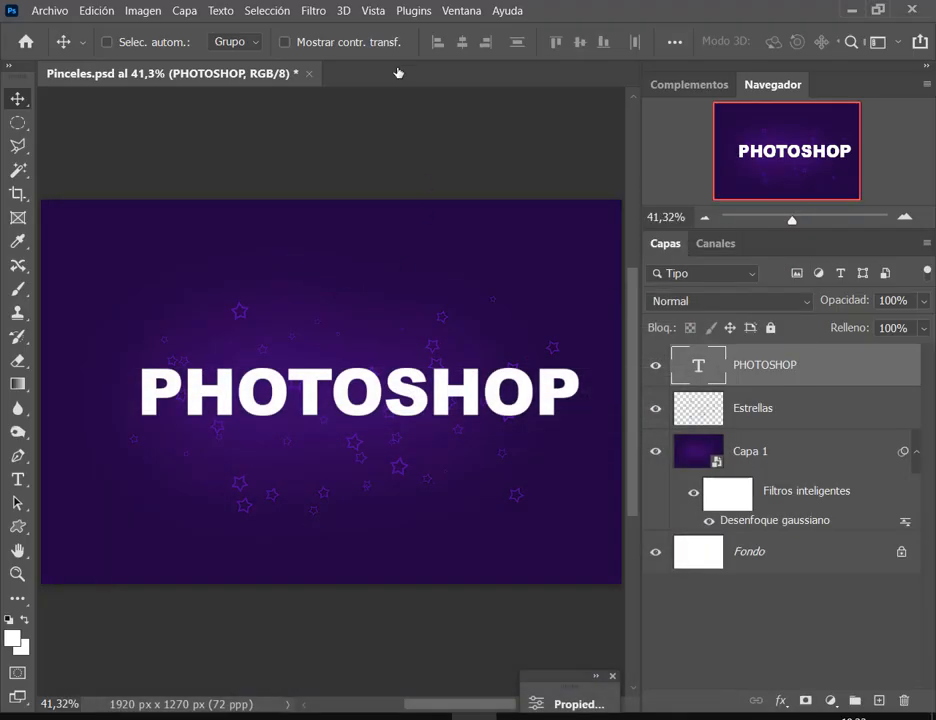
Open the Carácter panel and place it above the title text on the canvas.
click(459, 11)
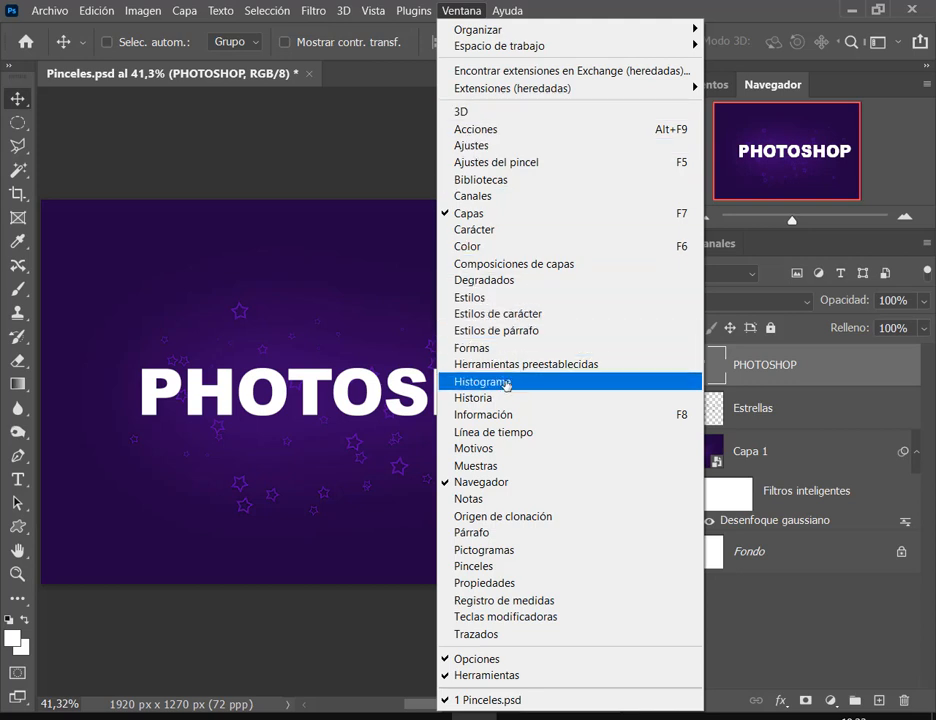
click(493, 230)
drag(590, 104, 458, 113)
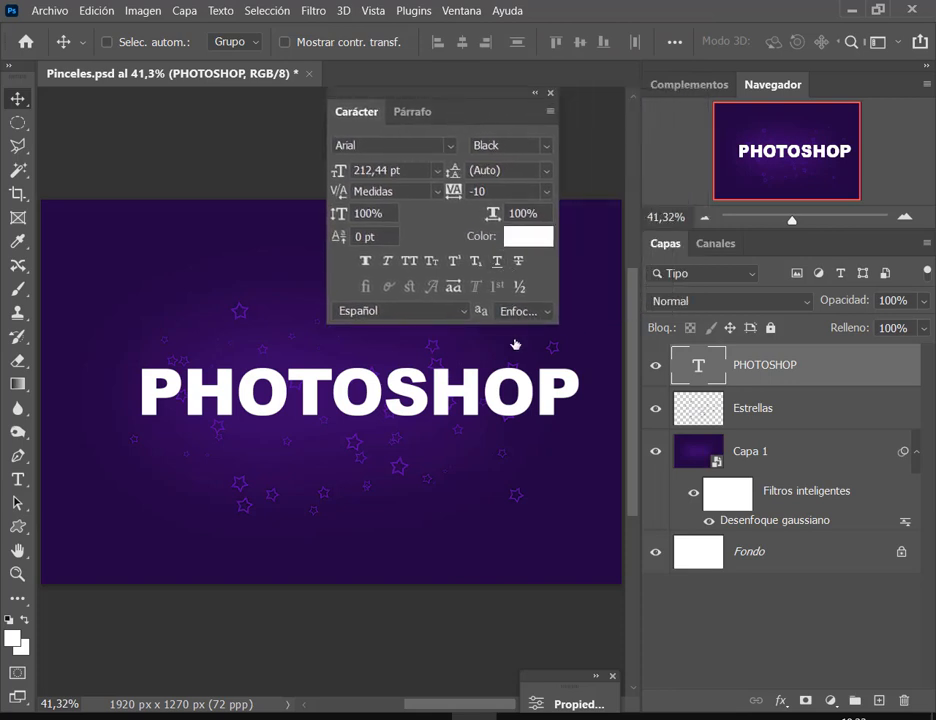
click(17, 479)
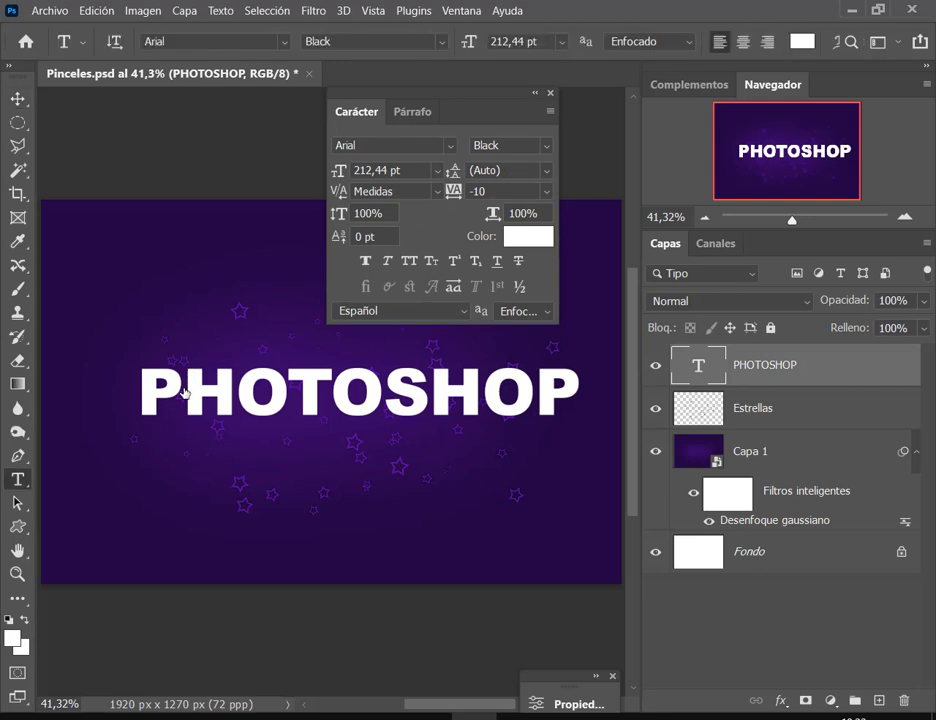
click(139, 390)
drag(139, 390, 184, 392)
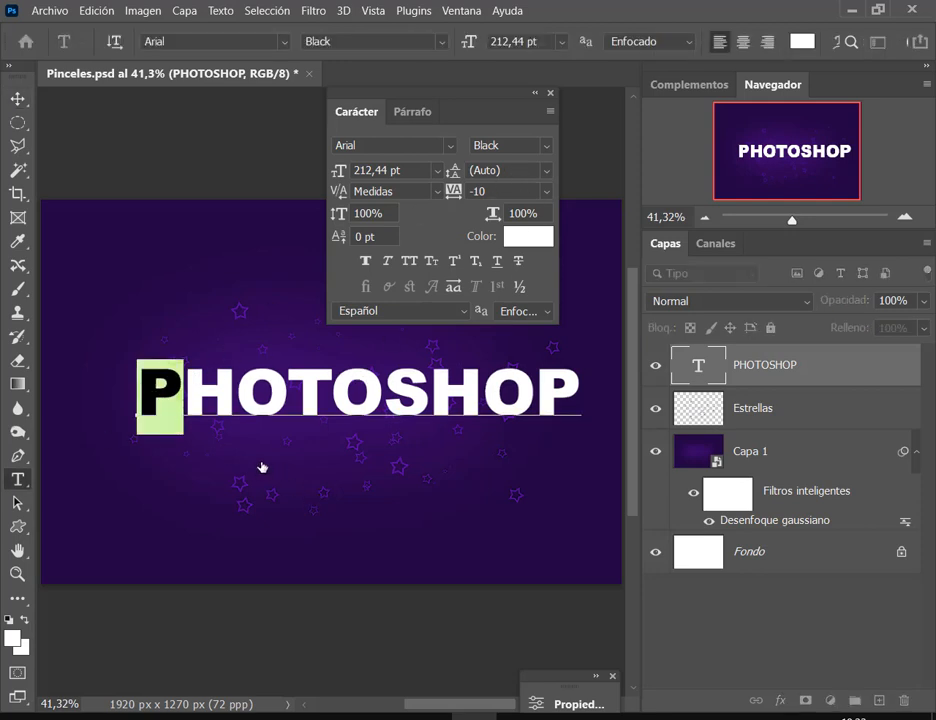
click(18, 101)
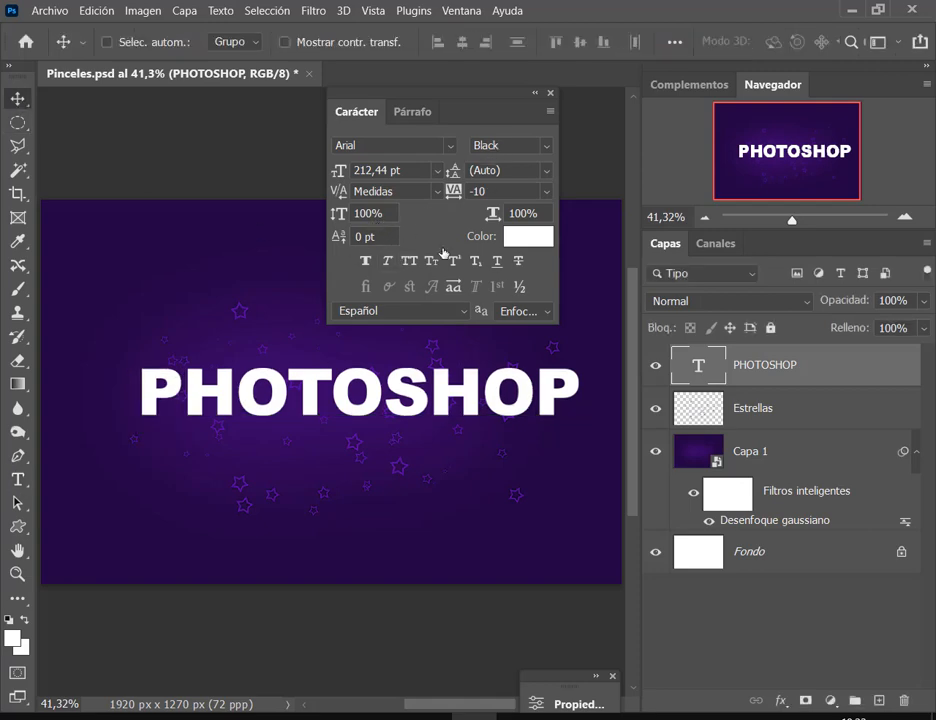
click(524, 246)
click(574, 245)
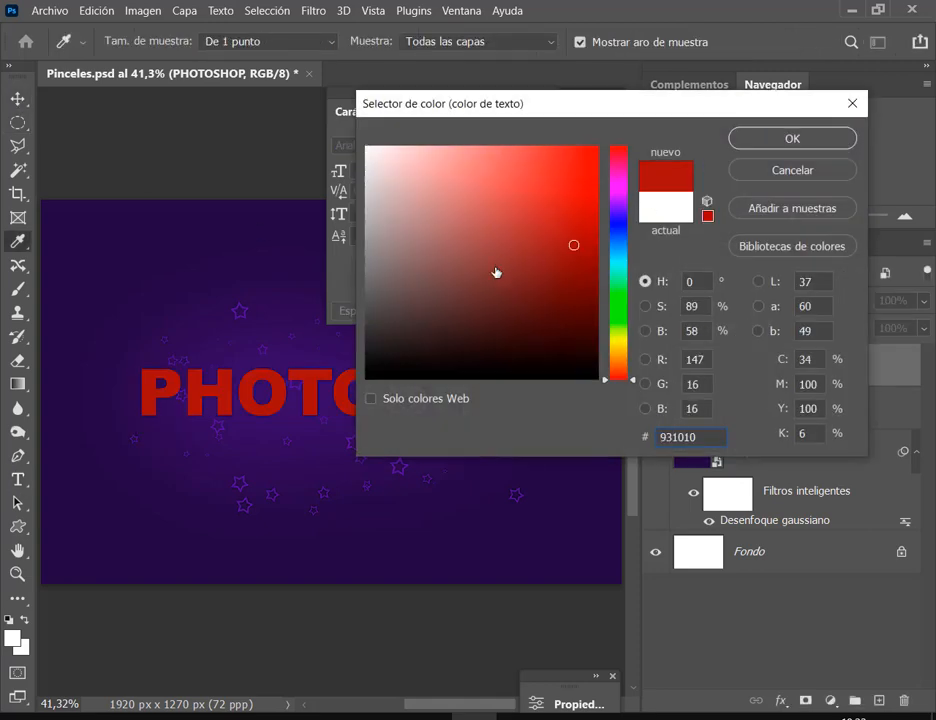
click(790, 171)
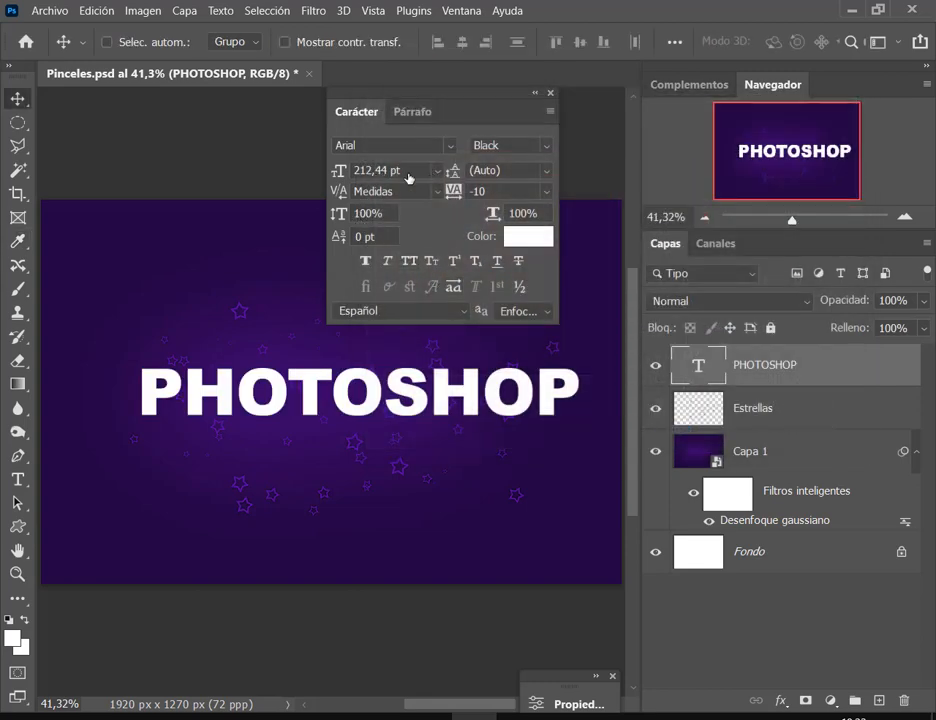
Set the font size of the whole PHOTOSHOP title to 219 pt.
scroll(405, 179, up, 12)
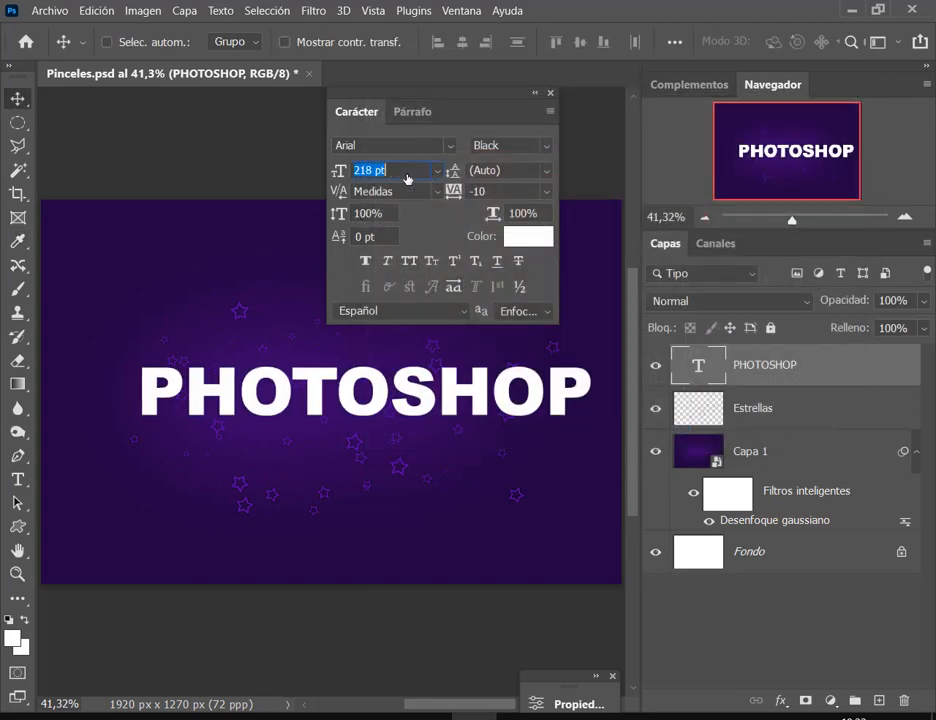
scroll(407, 179, down, 5)
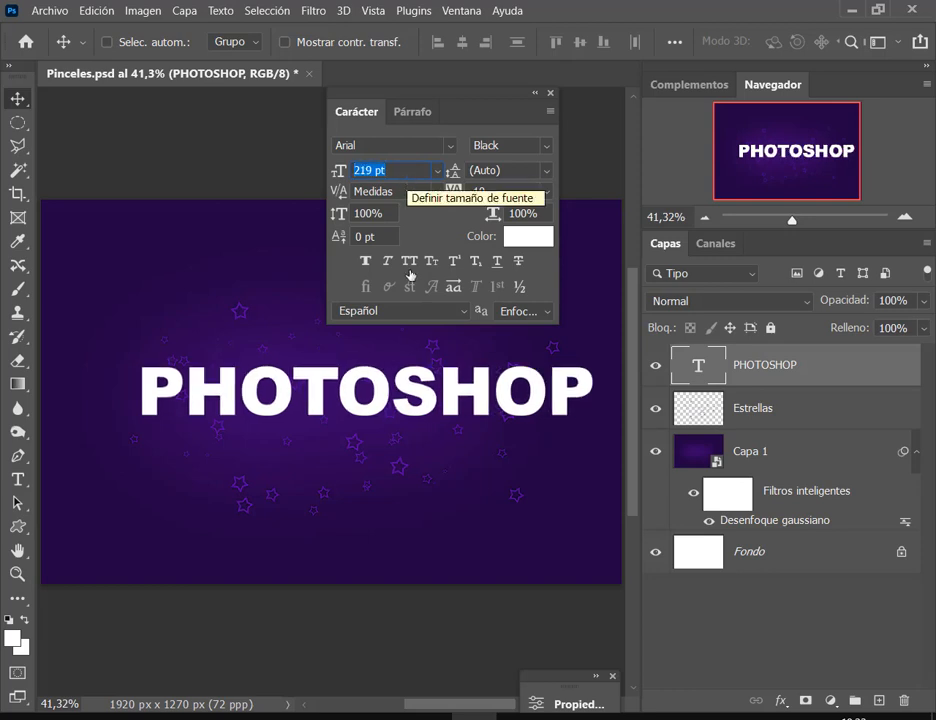
click(400, 191)
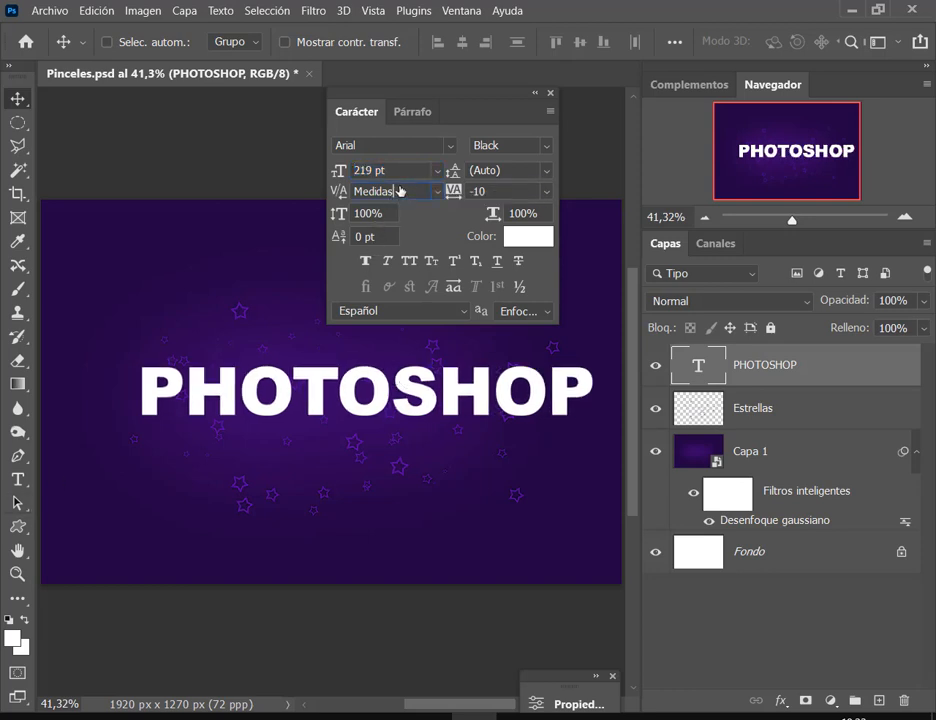
Try a red text colour on the first letter P of the PHOTOSHOP title, and cancel the colour change.
click(18, 479)
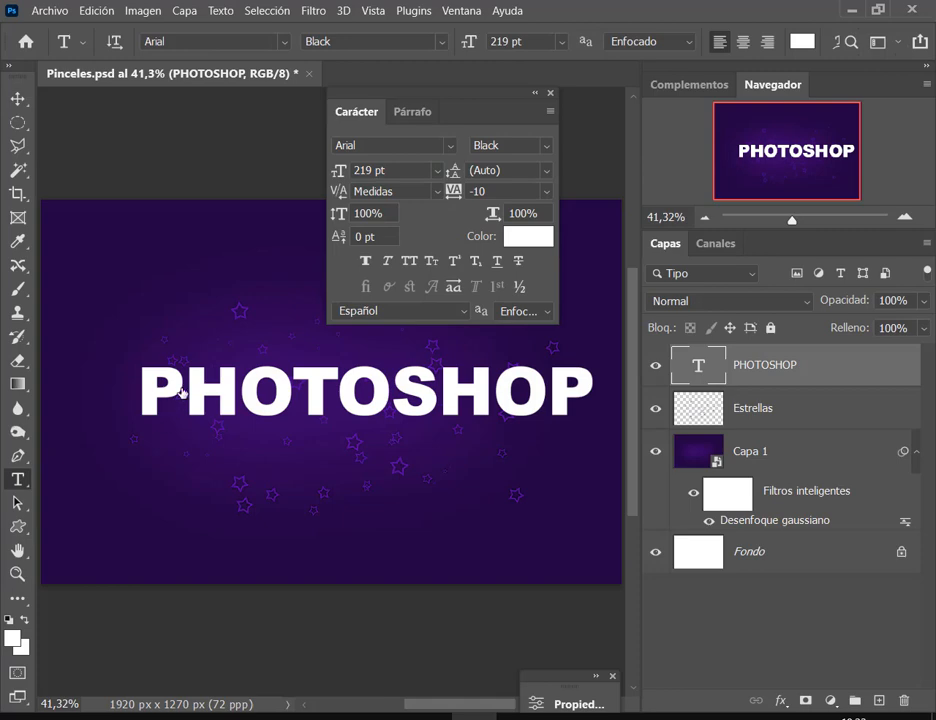
drag(182, 393, 148, 396)
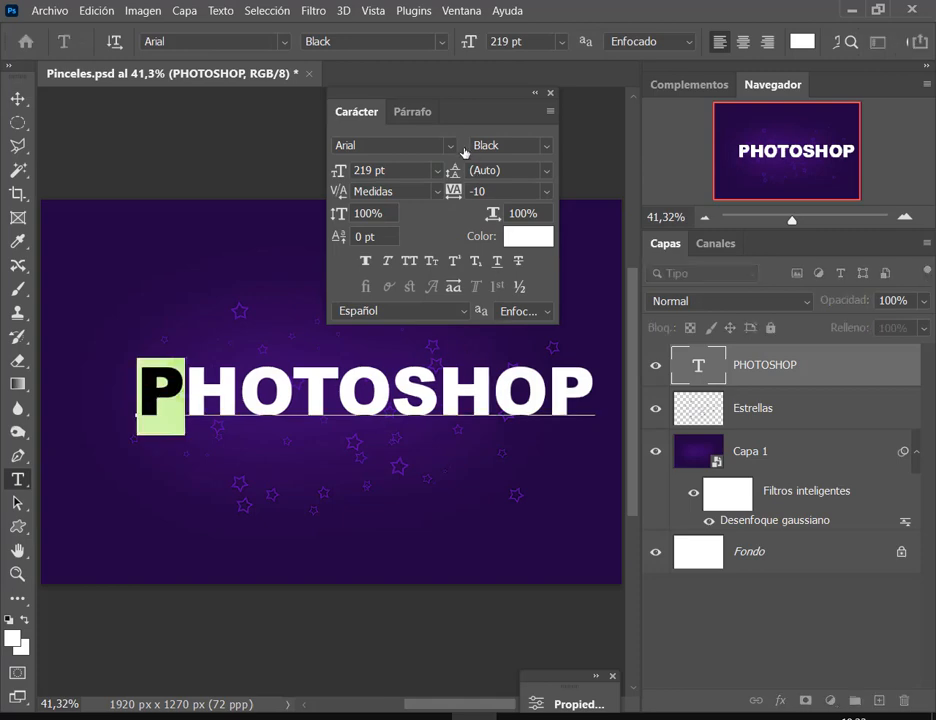
click(512, 237)
click(573, 232)
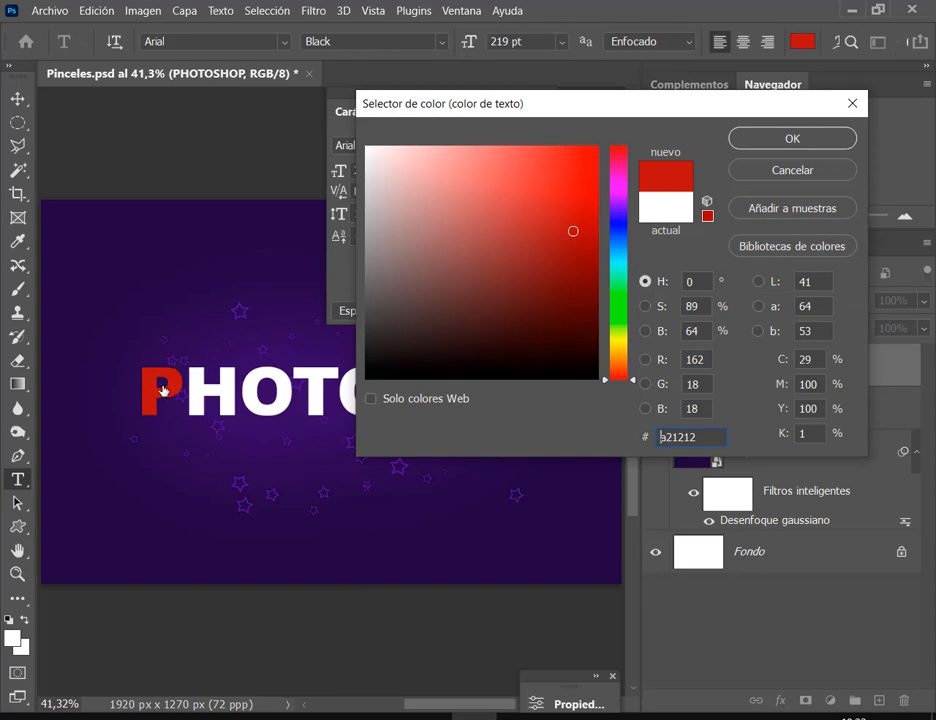
click(798, 174)
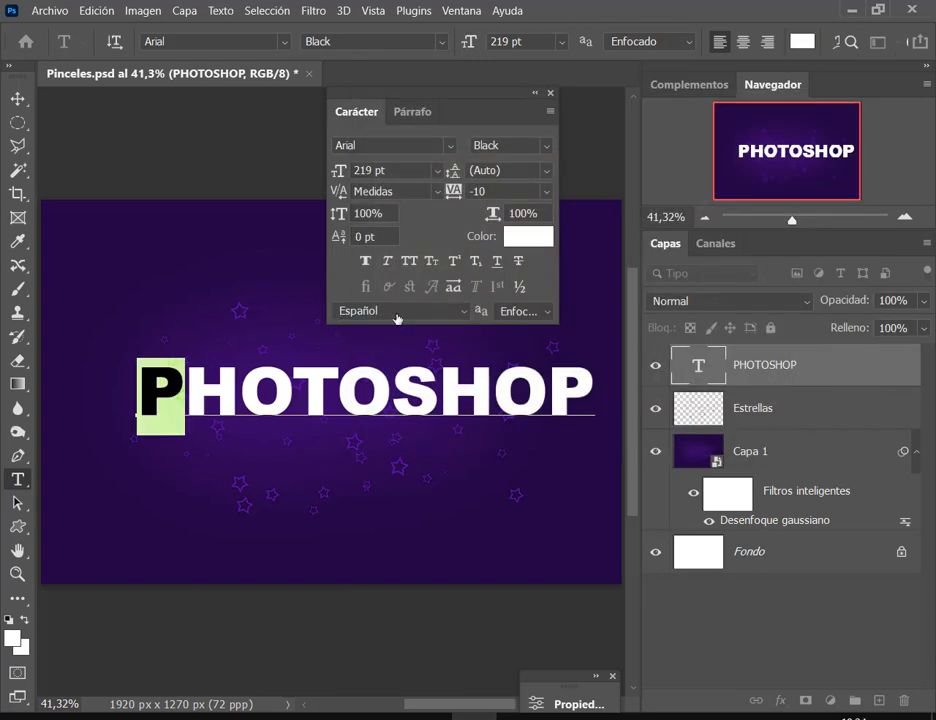
Try font sizes of 9, 18 and 72 pt on the first letter P, and undo the last size change.
click(438, 171)
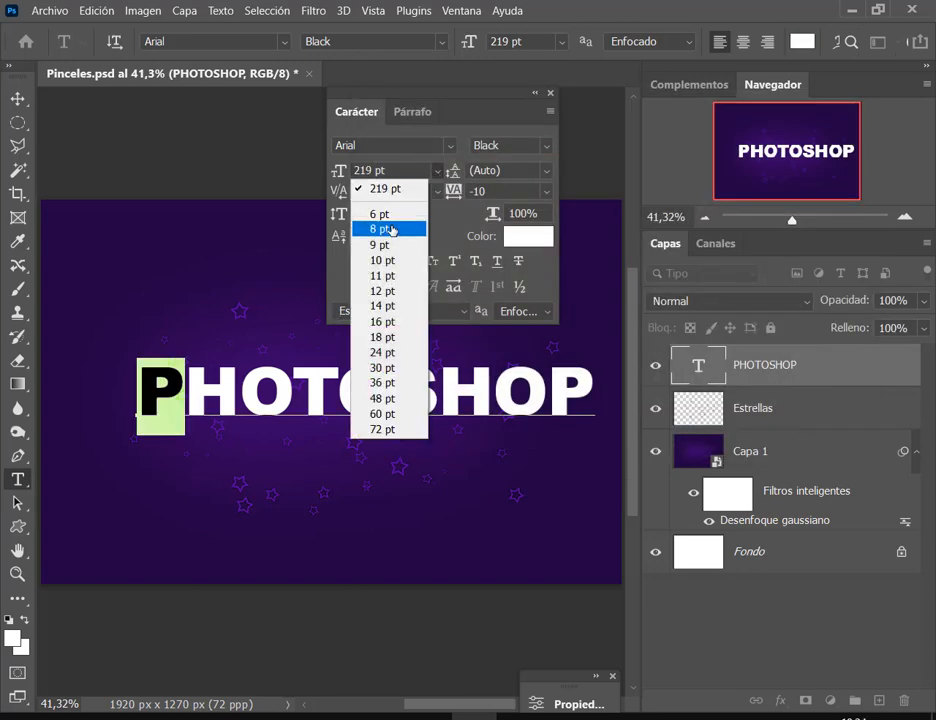
click(390, 244)
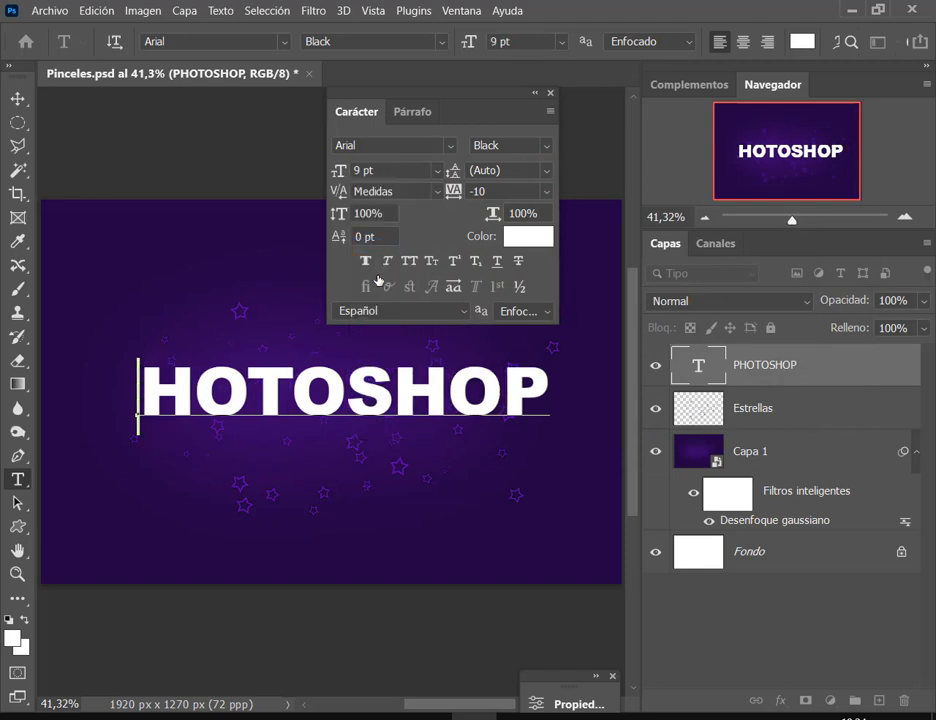
click(438, 171)
click(385, 337)
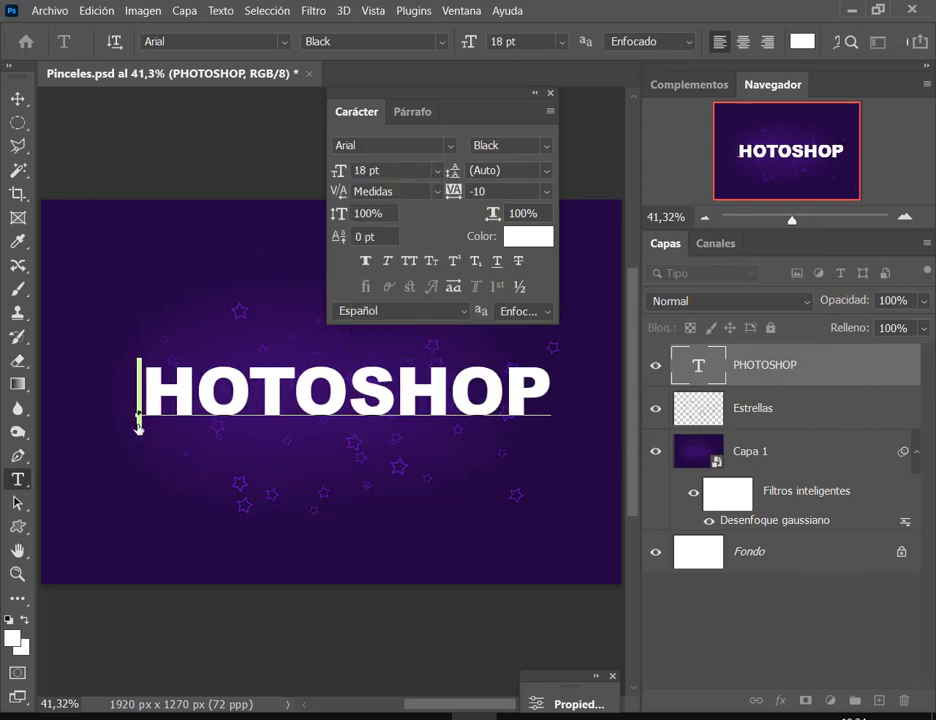
click(438, 171)
click(390, 431)
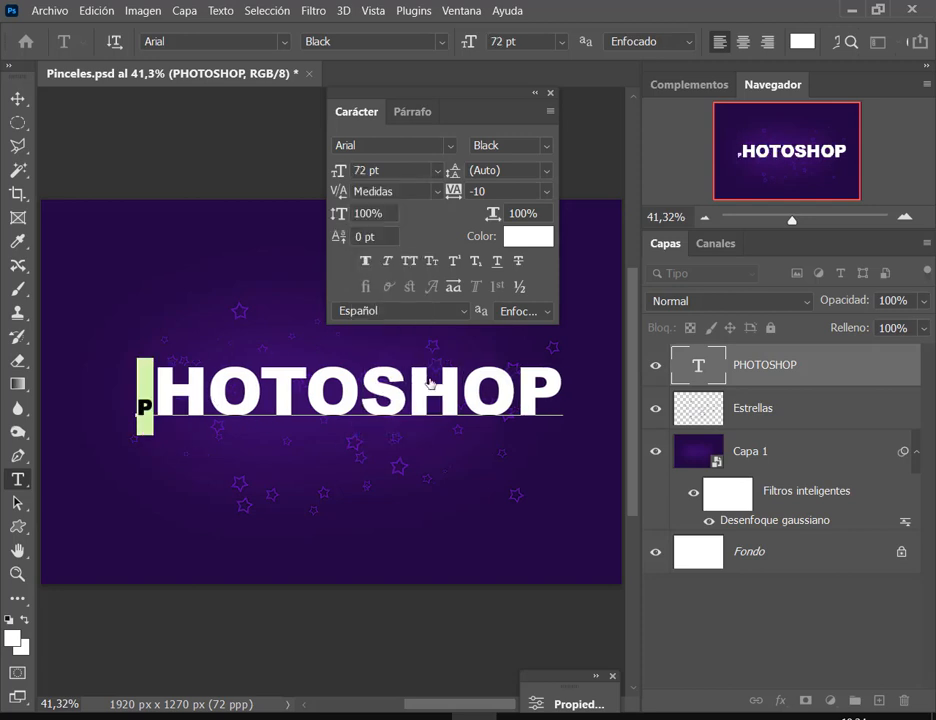
key(BackSpace)
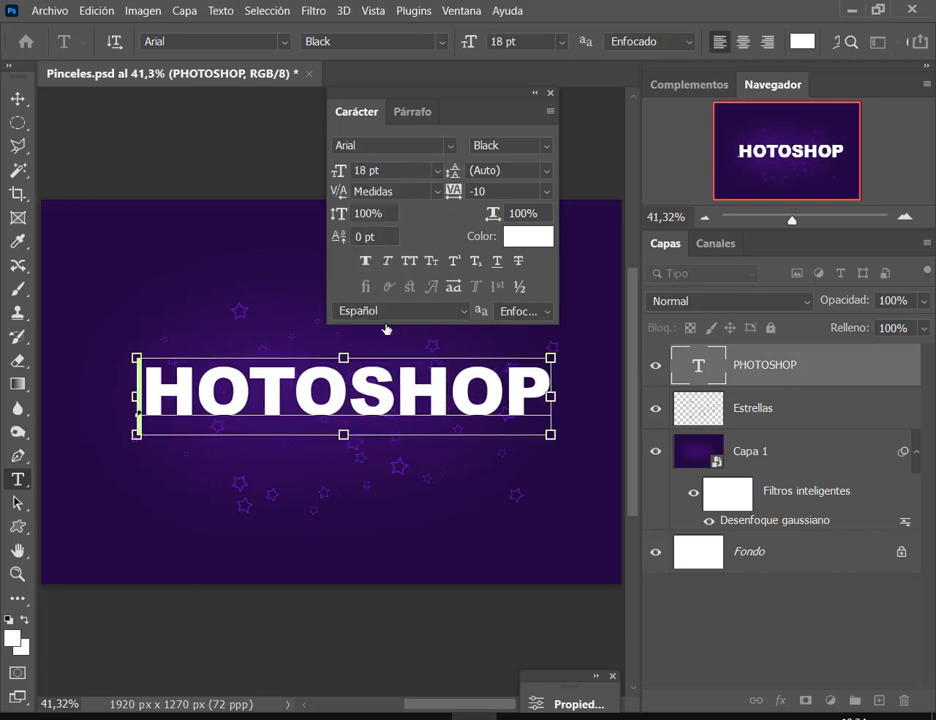
Restore the font size of the title's first letter P to 219 pt.
click(401, 380)
click(149, 399)
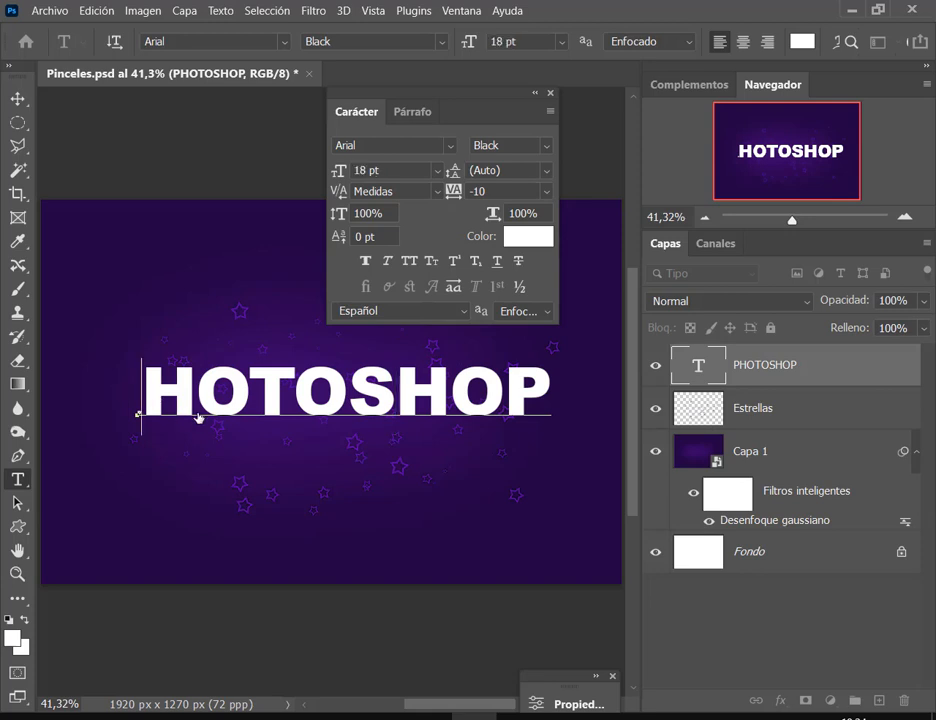
drag(146, 396, 113, 396)
click(376, 178)
text(219)
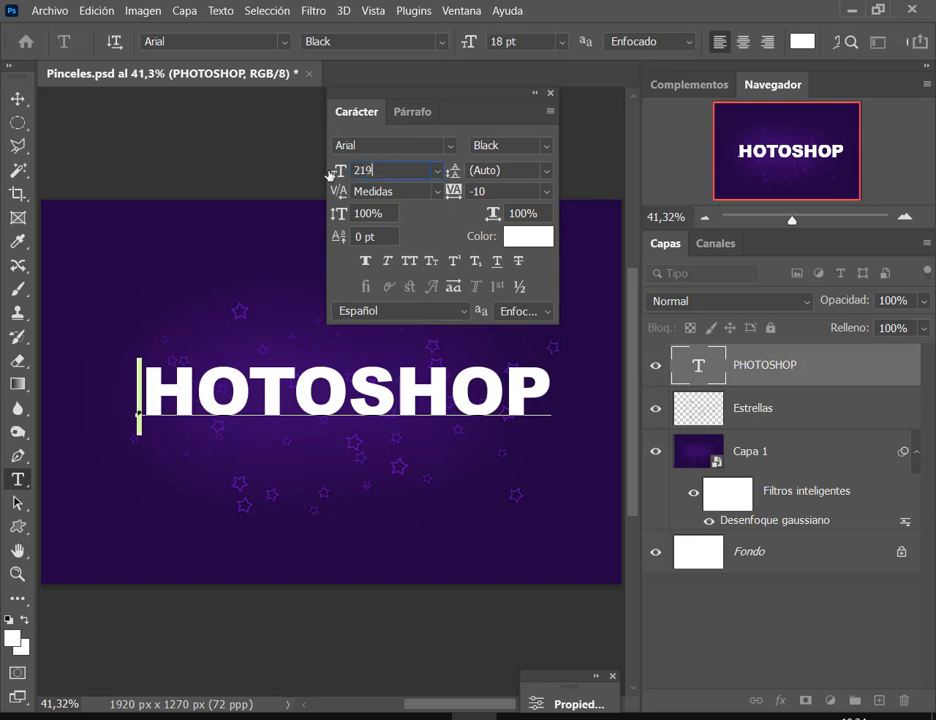
key(Return)
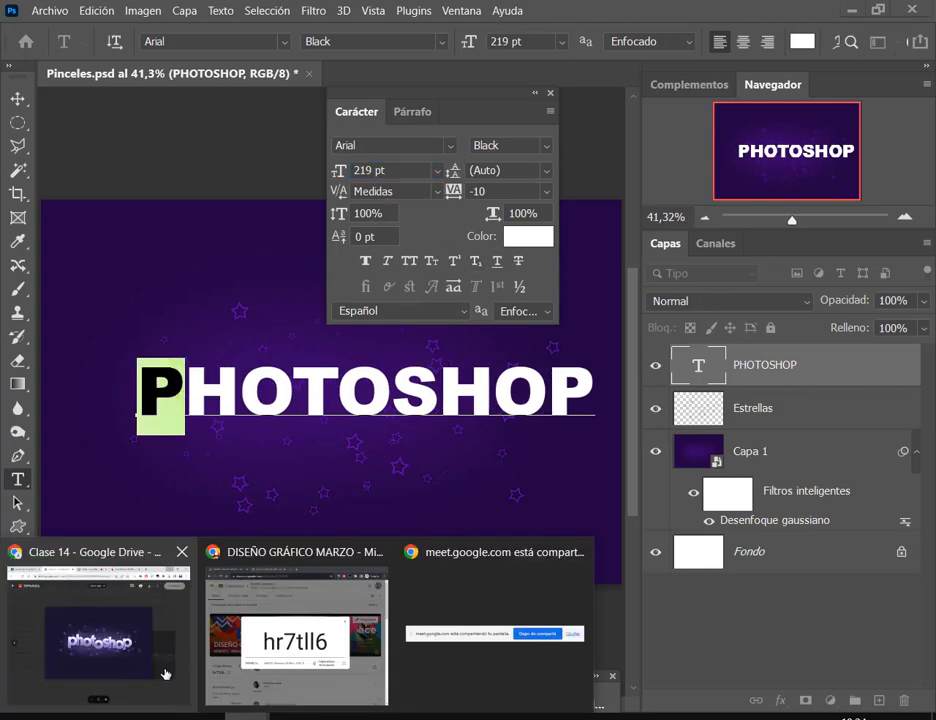
Check the Ejemplo.jpg image in the browser, and set the baseline shift of the title's first P to 77 pt.
click(167, 672)
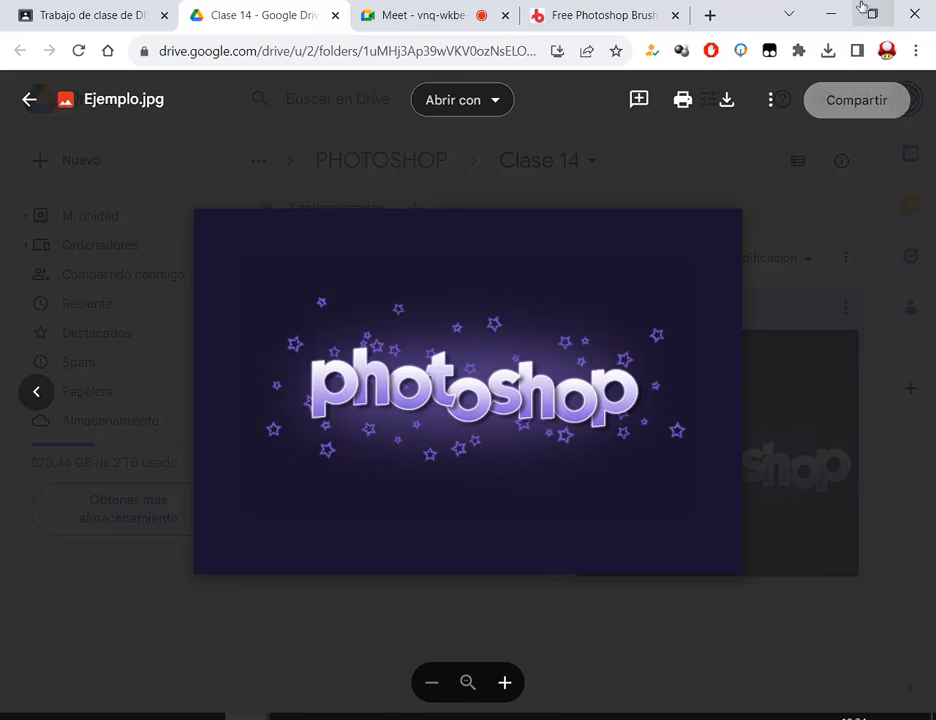
click(830, 14)
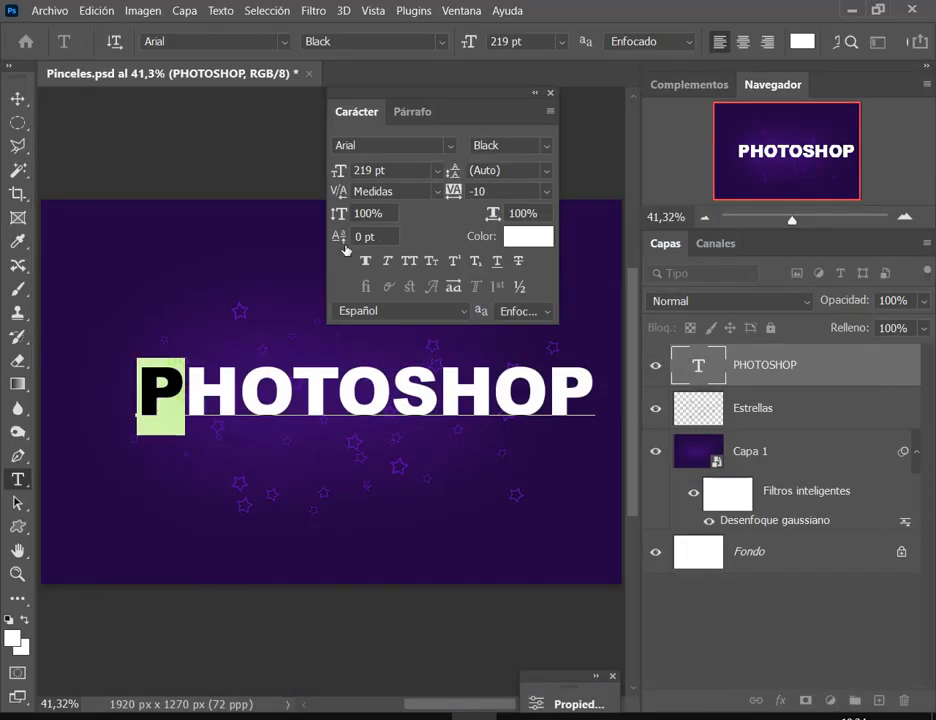
drag(340, 243, 343, 333)
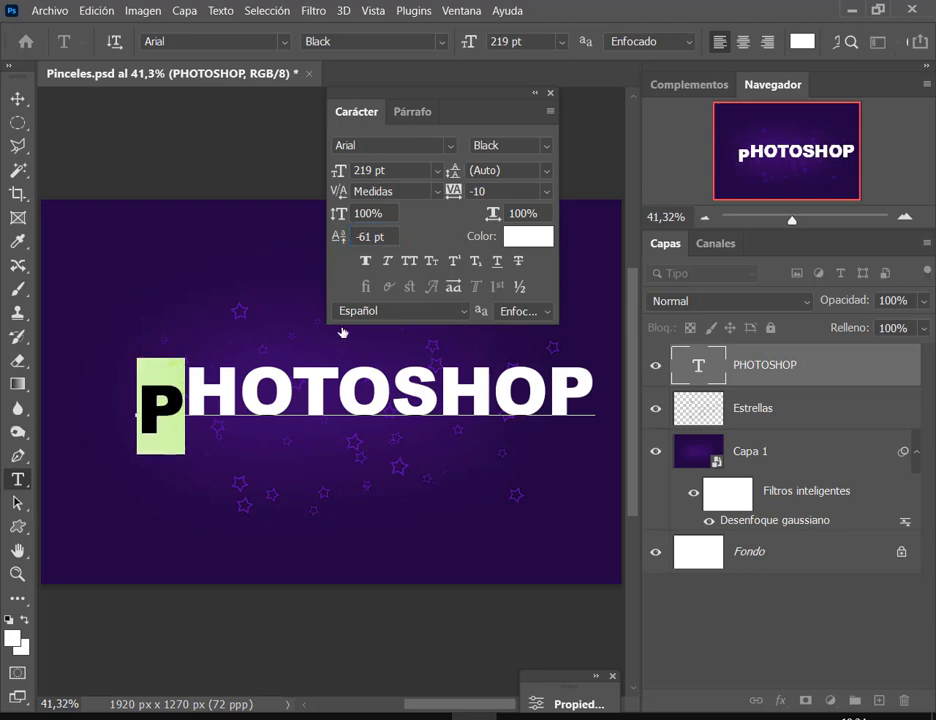
drag(343, 237, 462, 236)
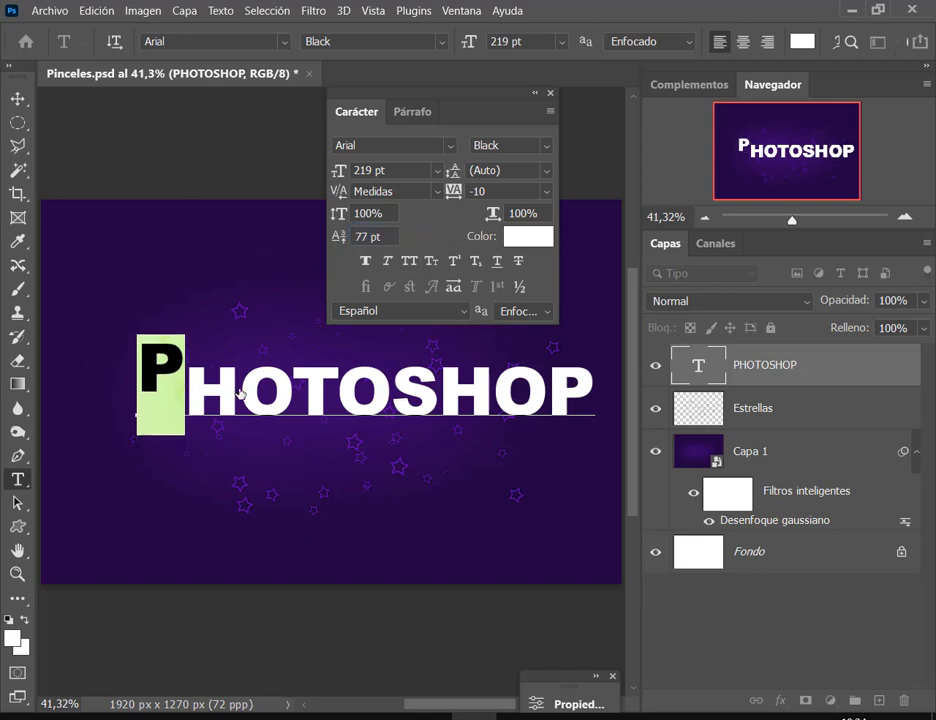
Raise the title's first O slightly with baseline shift, and set the T's baseline shift to -21 pt.
drag(240, 387, 187, 388)
drag(280, 382, 246, 386)
mouse_move(338, 237)
mouse_down()
mouse_move(412, 236)
mouse_move(351, 237)
mouse_up()
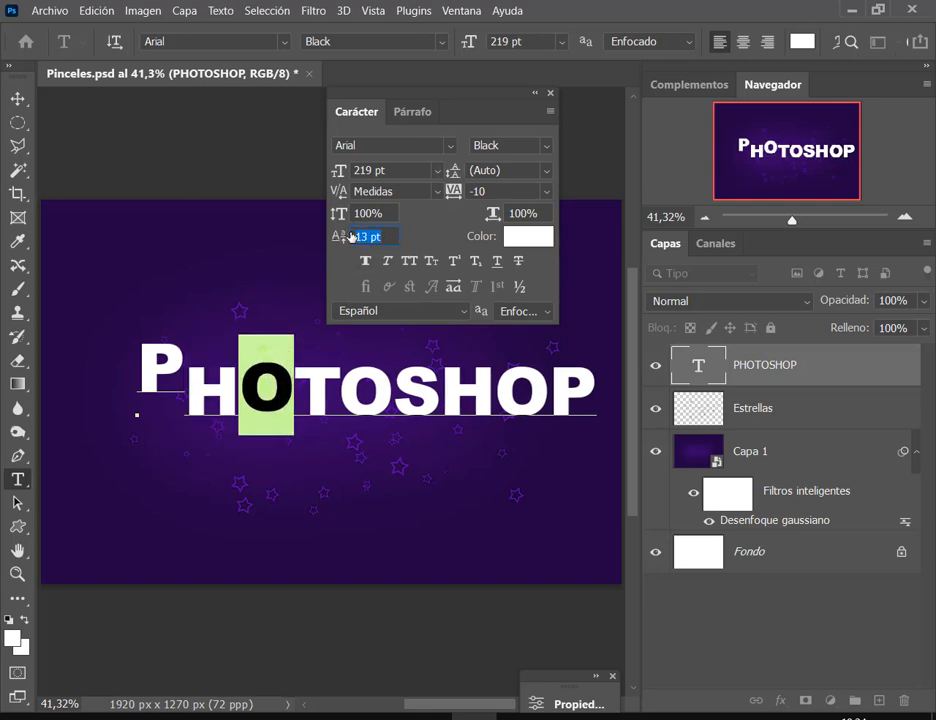
drag(338, 383, 295, 385)
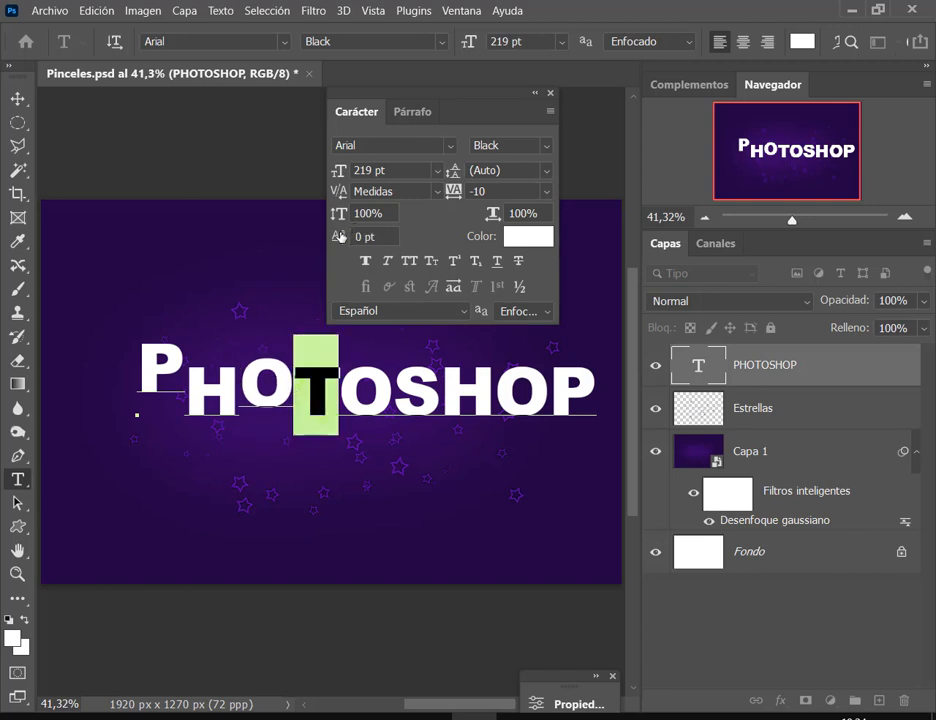
mouse_move(340, 237)
mouse_down()
mouse_move(407, 237)
mouse_move(324, 238)
mouse_up()
Set the baseline shift of the title's second O to 17 pt, and lower the S below the baseline.
drag(390, 395, 347, 397)
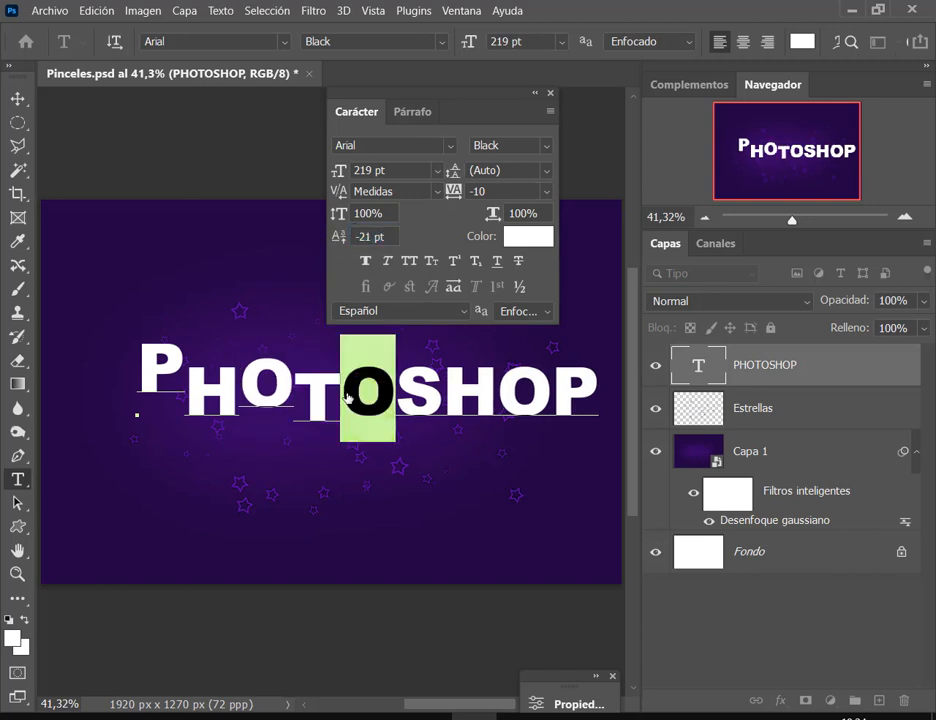
drag(338, 238, 355, 237)
click(422, 397)
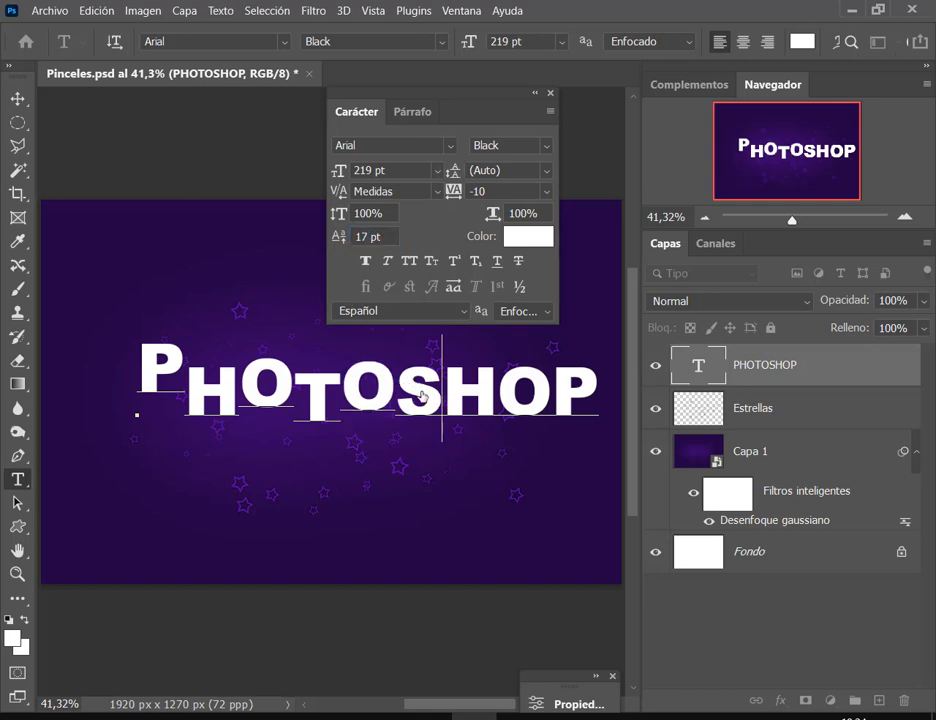
drag(422, 397, 396, 397)
drag(323, 248, 292, 249)
Set the baseline shift of the title's second H to 32 pt and of the last O to -28 pt.
drag(497, 392, 446, 384)
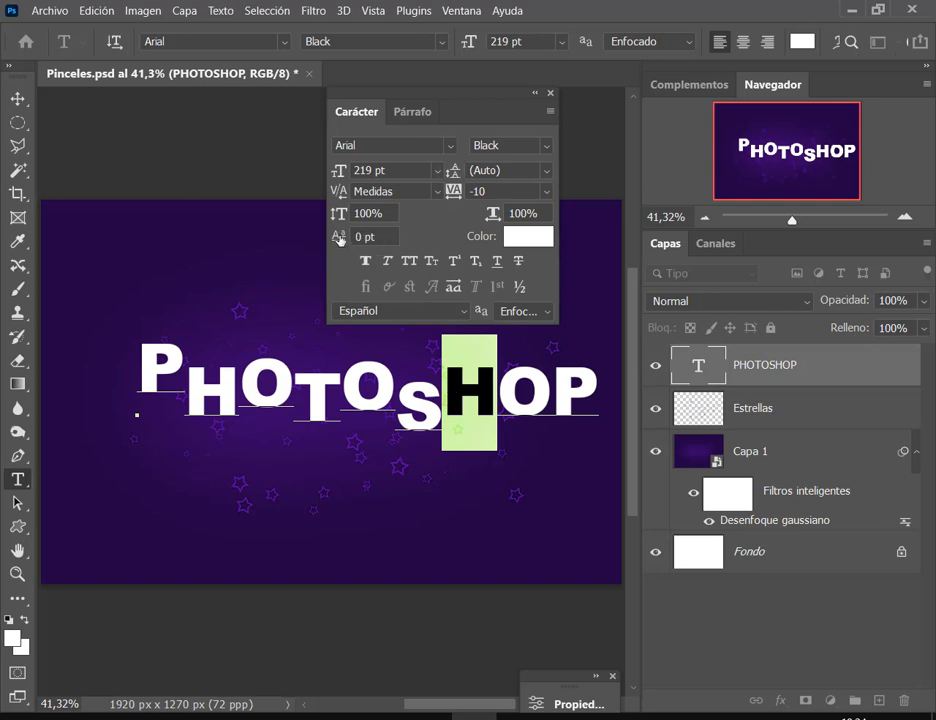
drag(341, 236, 369, 240)
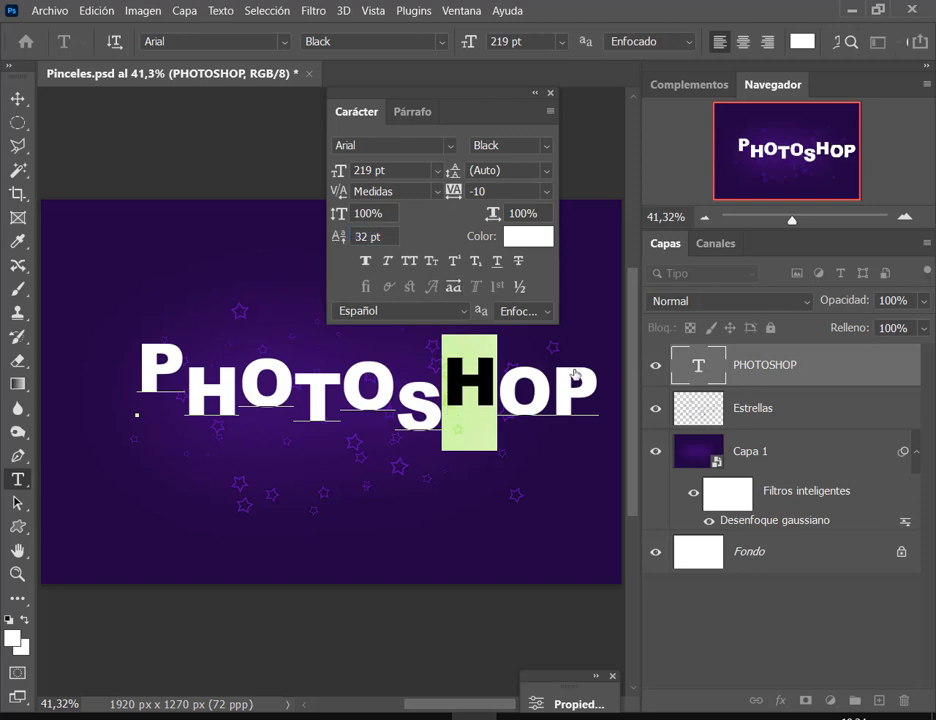
drag(547, 387, 506, 391)
drag(334, 236, 317, 242)
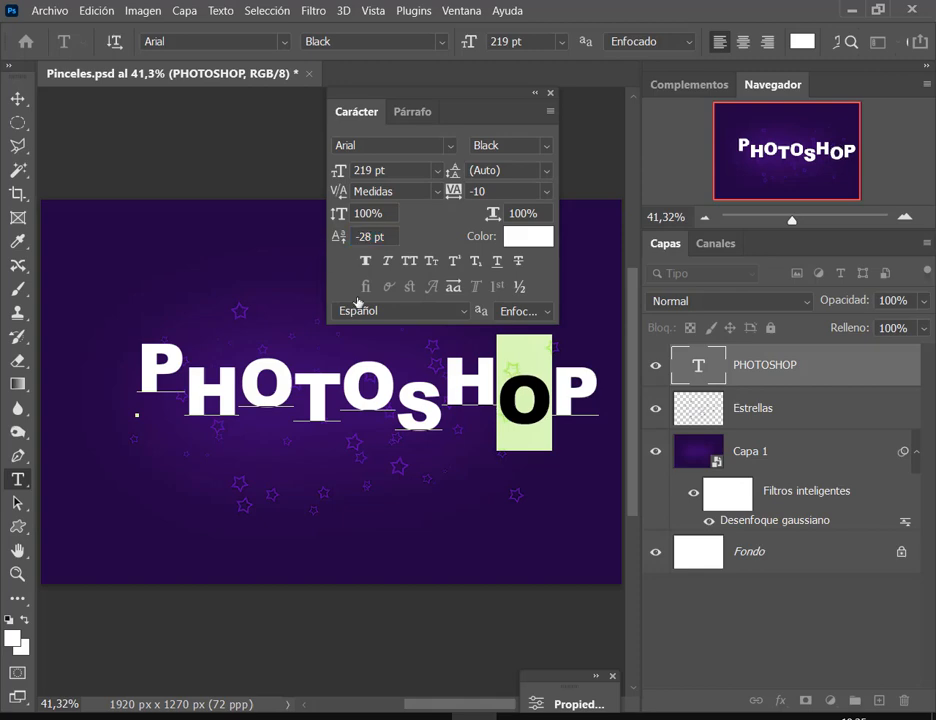
Compare the staggered letters with the example image in the browser, and finish editing the PHOTOSHOP title text.
mouse_move(246, 718)
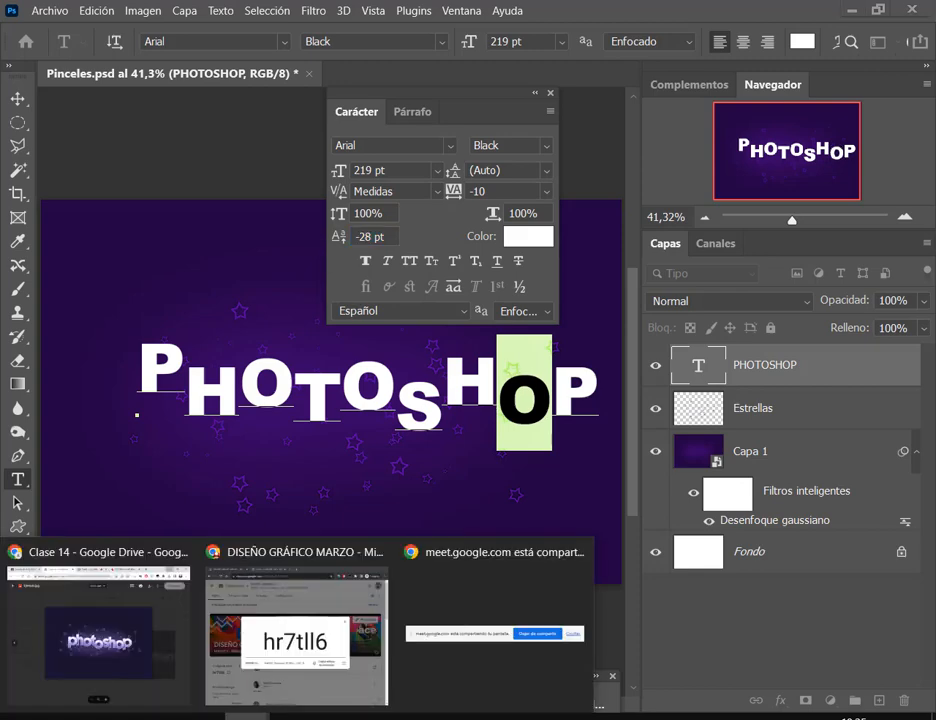
click(97, 625)
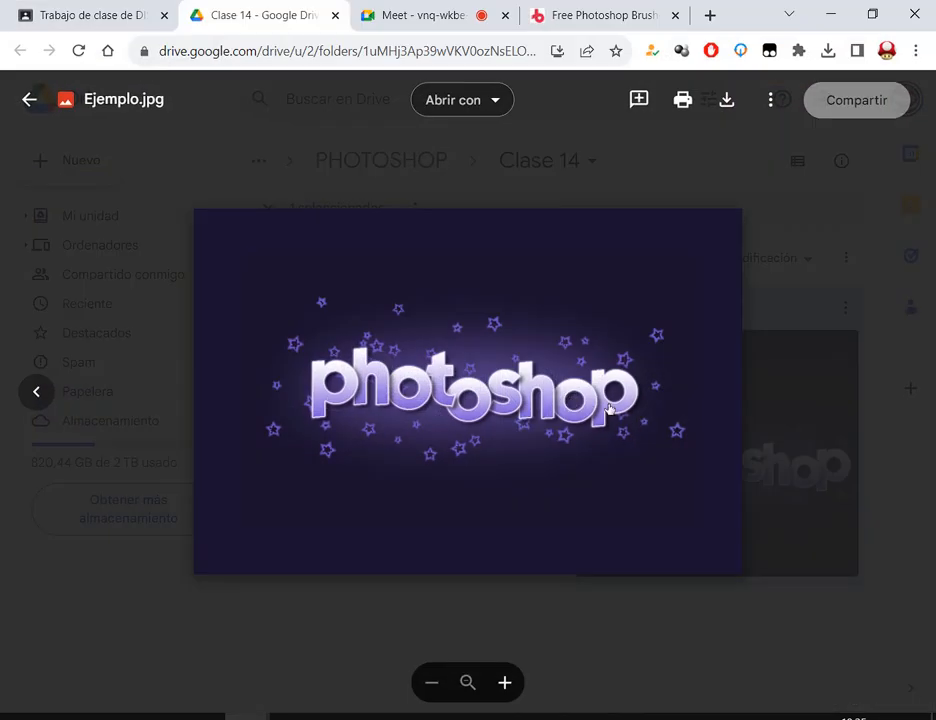
click(831, 13)
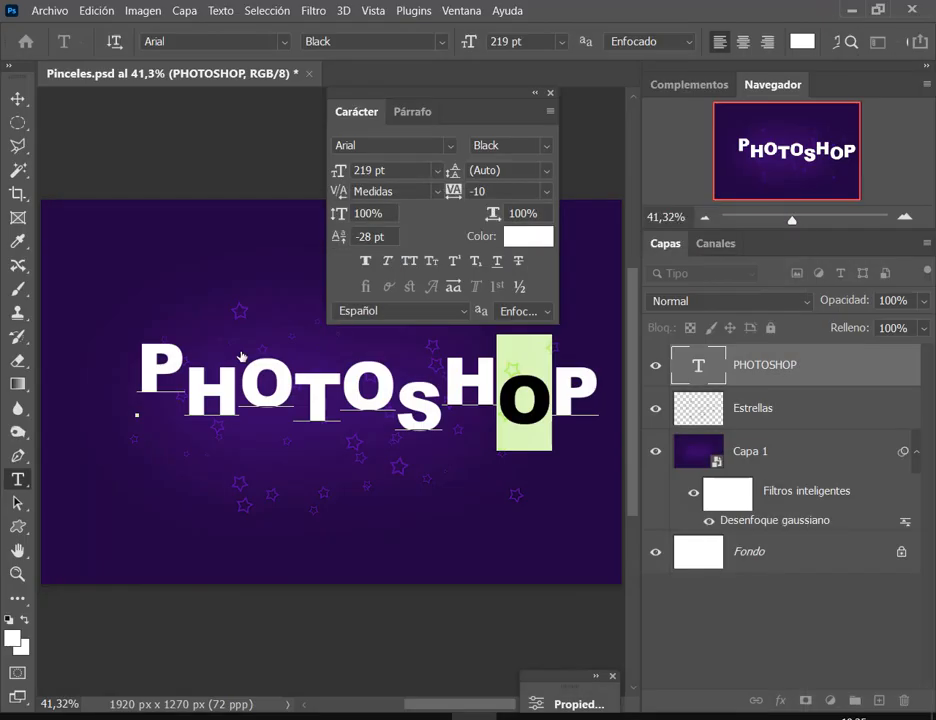
drag(190, 373, 140, 372)
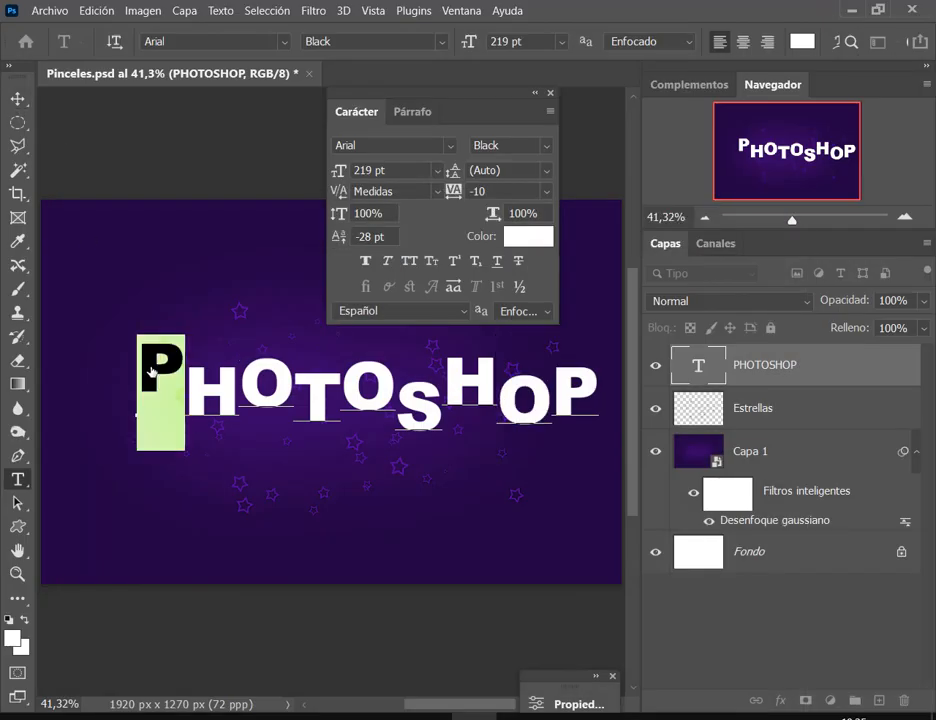
click(390, 414)
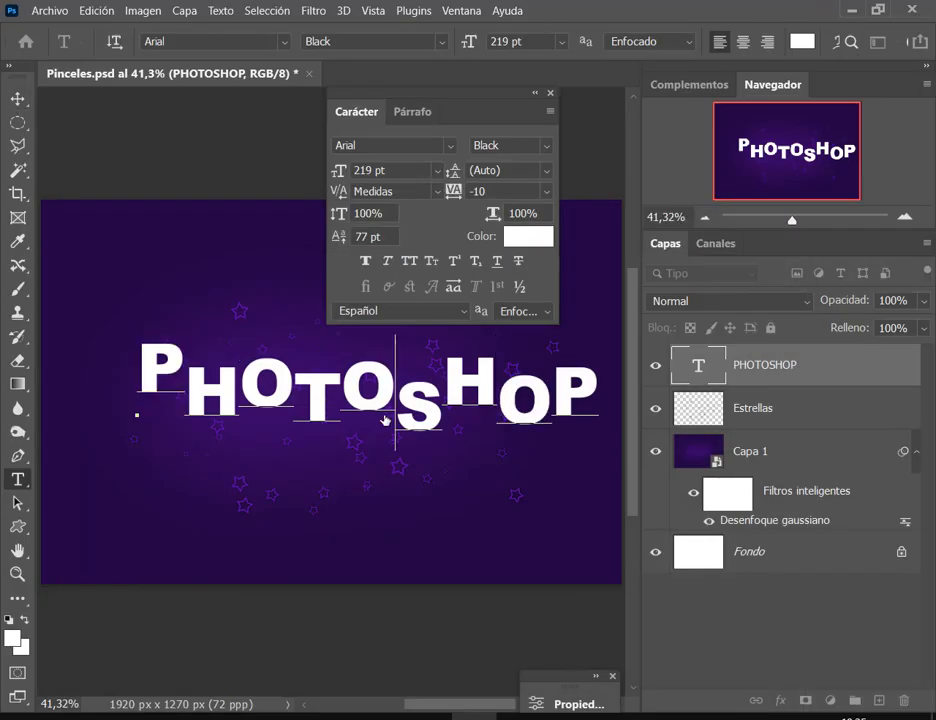
click(709, 376)
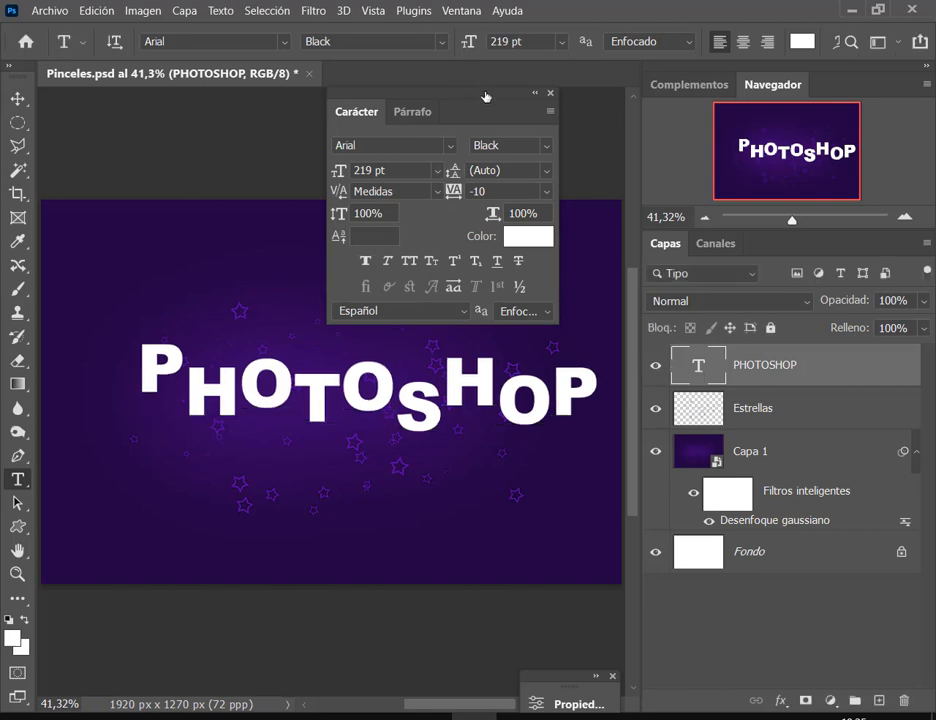
Move the Carácter panel aside, and tighten the whole title's tracking through -50, -100 and -200 to -300.
drag(485, 103, 413, 99)
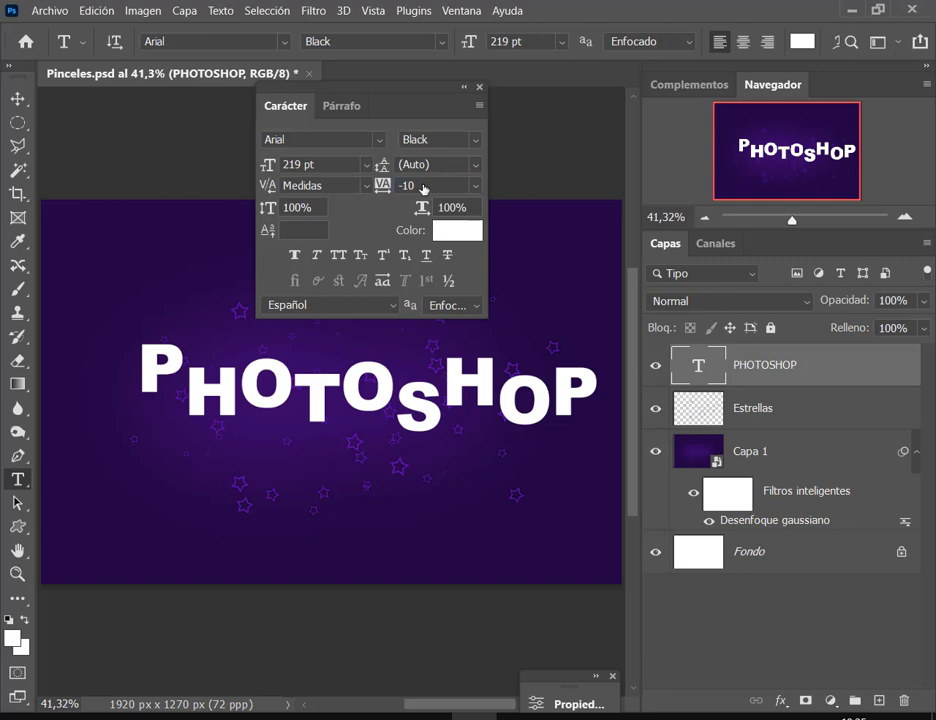
click(475, 186)
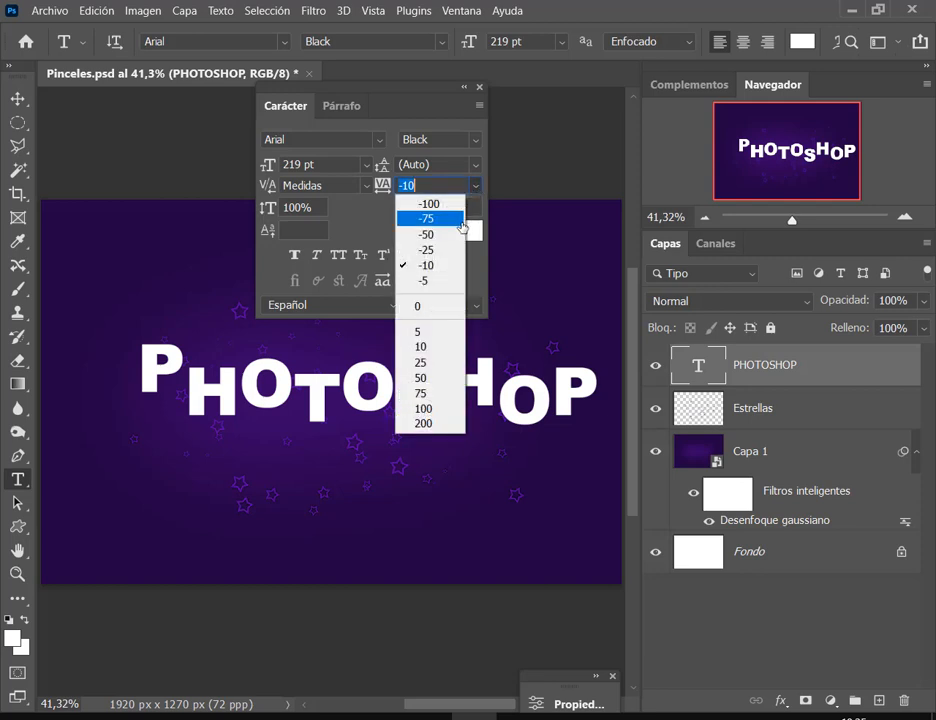
click(453, 233)
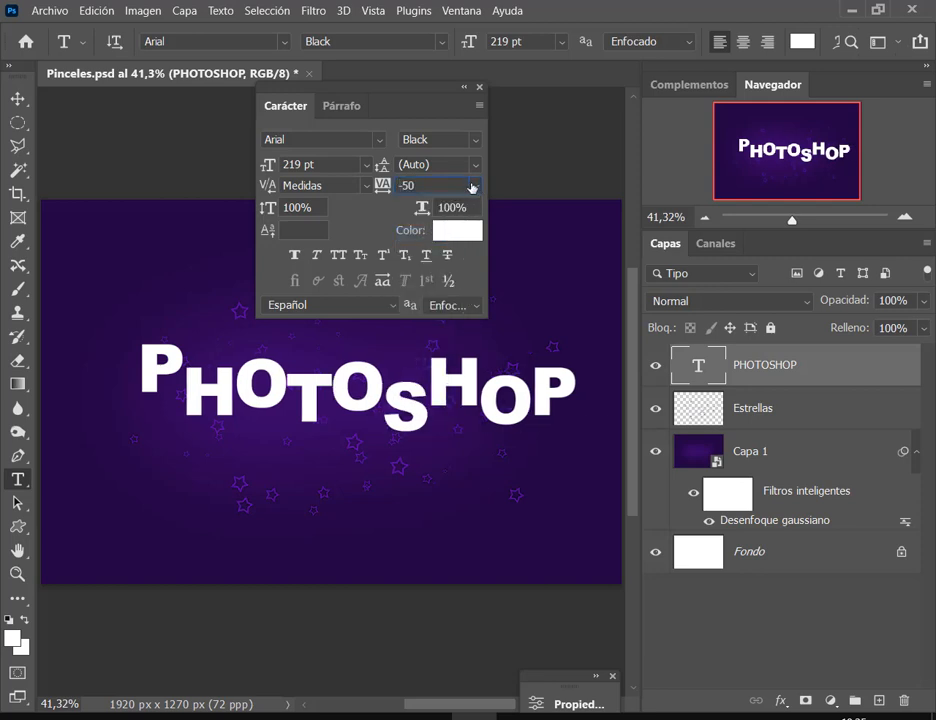
click(472, 187)
click(453, 203)
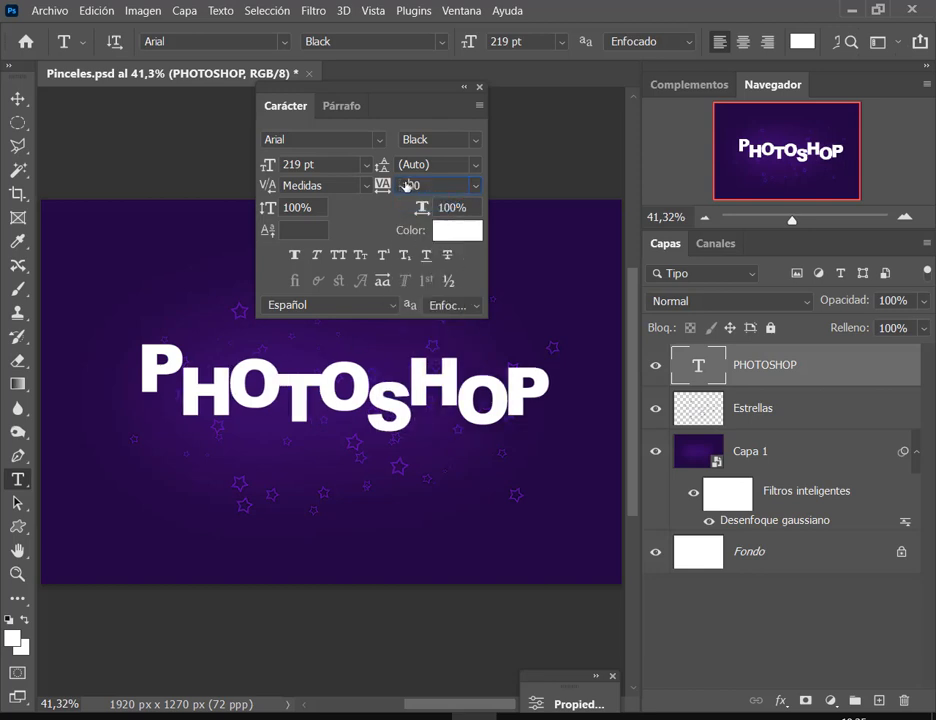
double_click(405, 185)
text(-200)
key(Return)
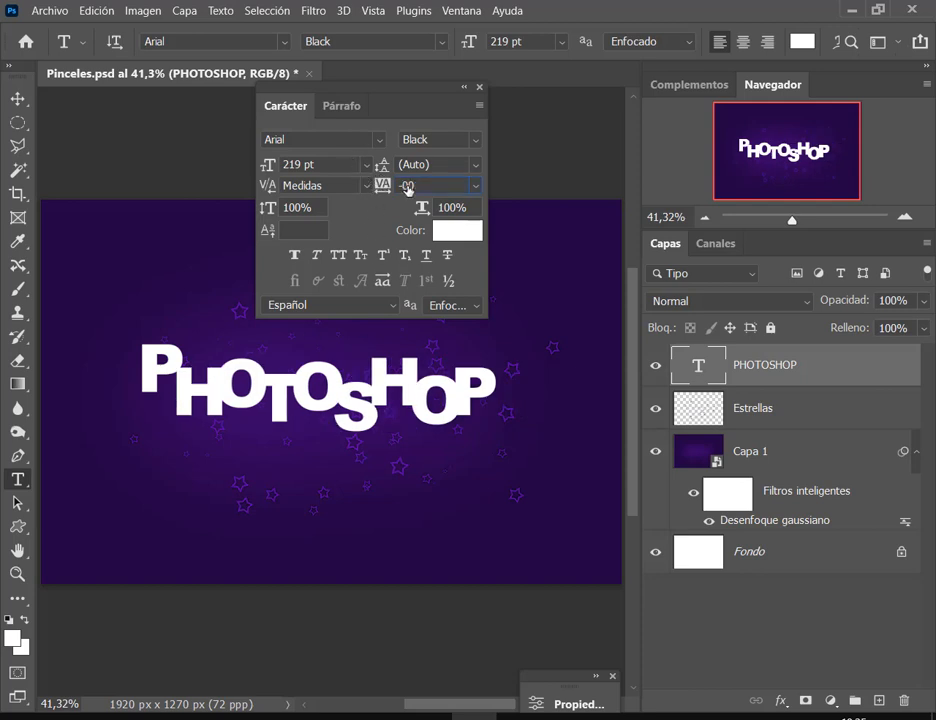
text(-300)
key(Return)
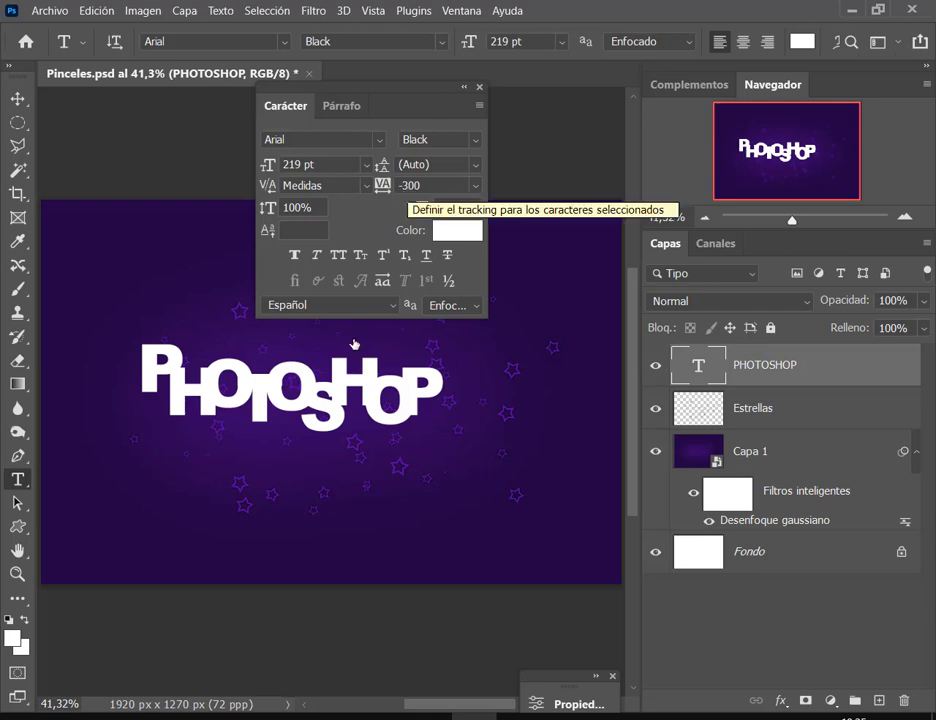
Collapse the Carácter panel, centre the PHOTOSHOP title over the purple glow, and compare it with Ejemplo.jpg in the browser.
click(461, 88)
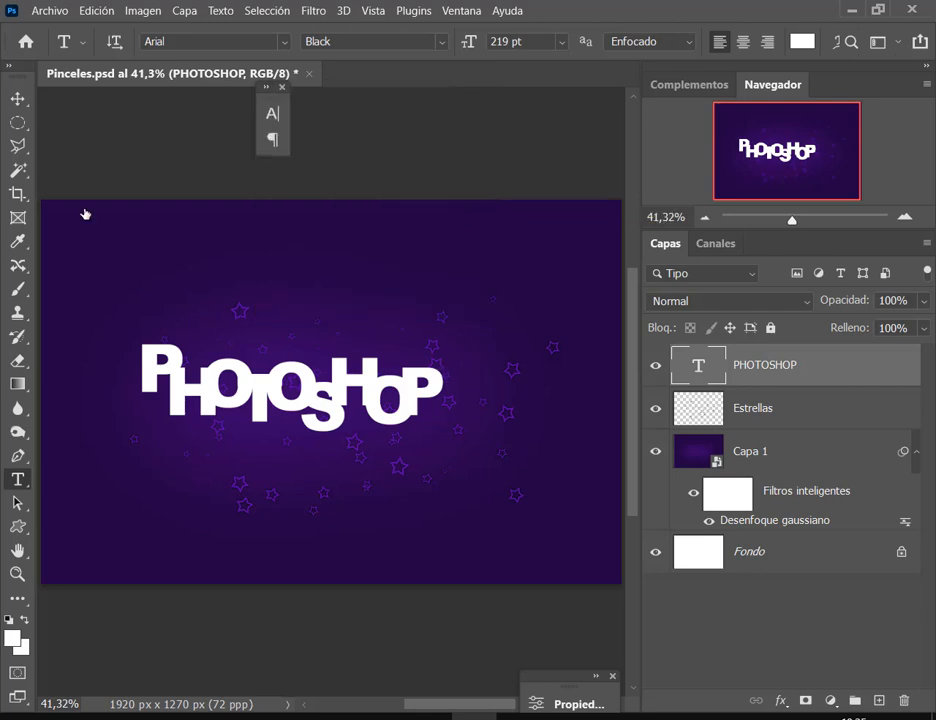
click(17, 98)
drag(376, 387, 415, 374)
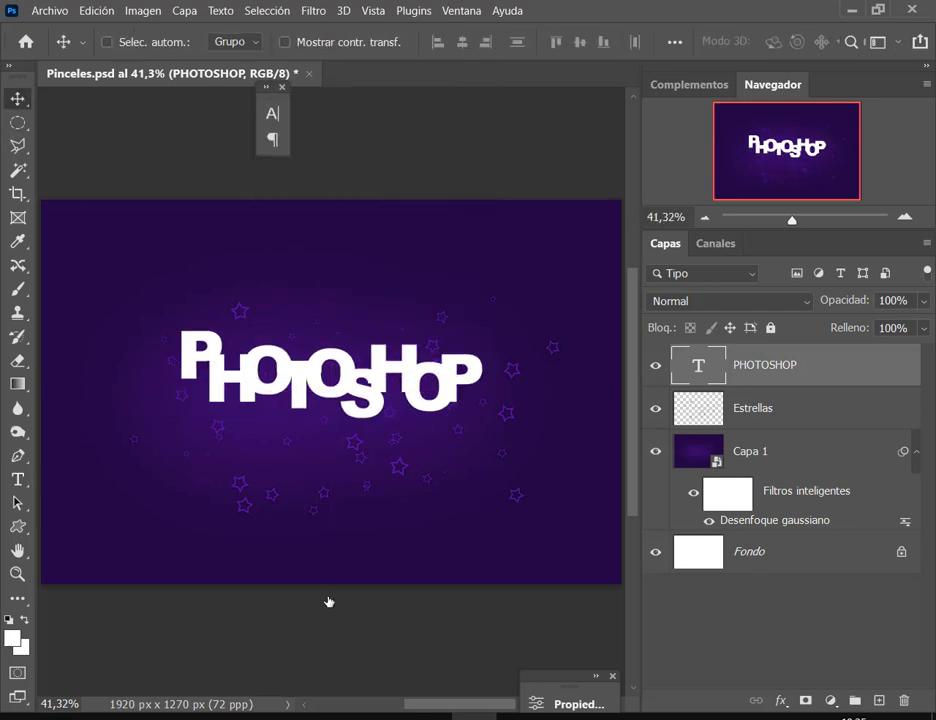
mouse_move(247, 717)
click(159, 641)
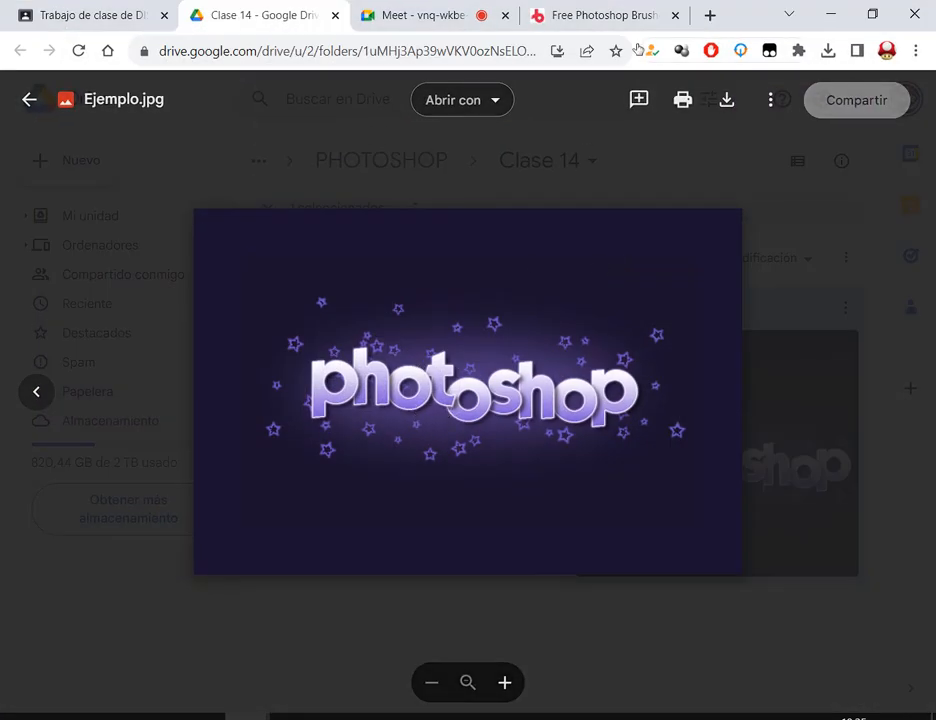
click(834, 17)
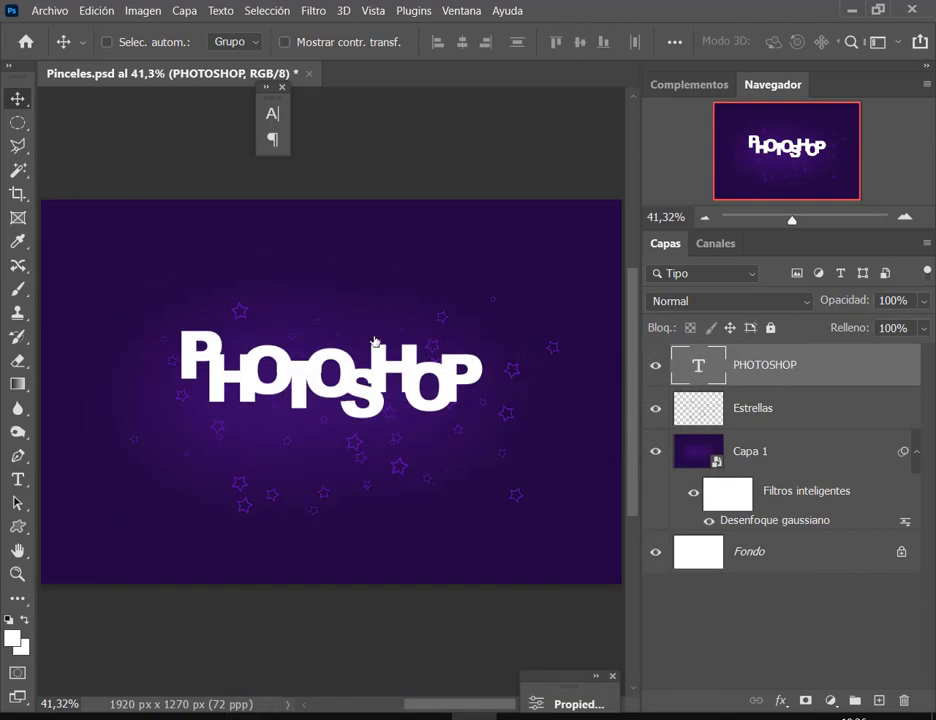
Add a linear purple-to-white Superposición de degradado effect to the PHOTOSHOP text layer.
click(905, 217)
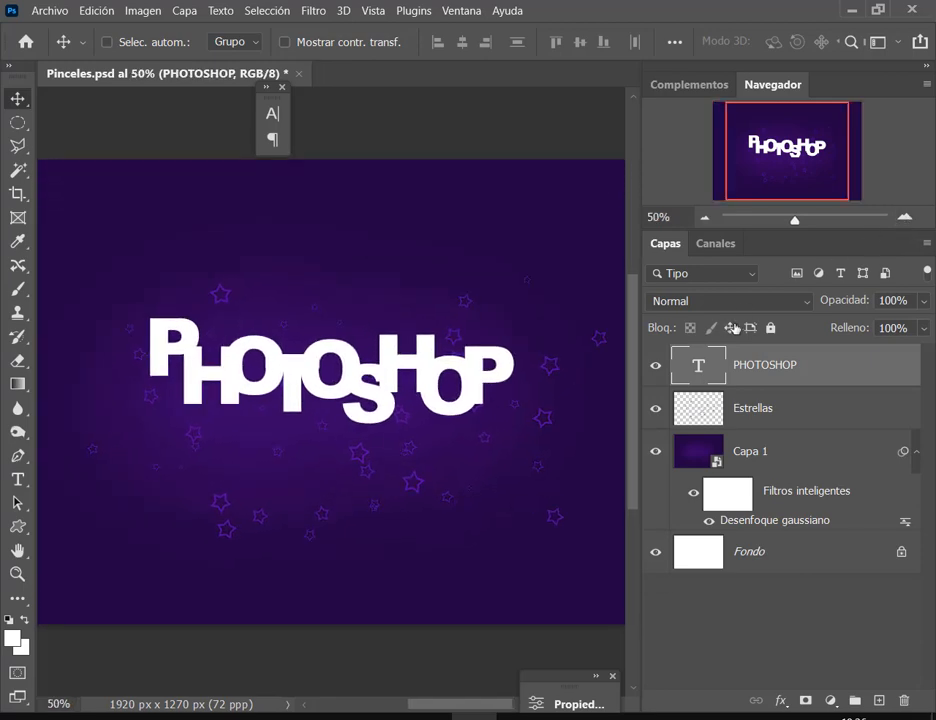
right_click(799, 372)
click(625, 25)
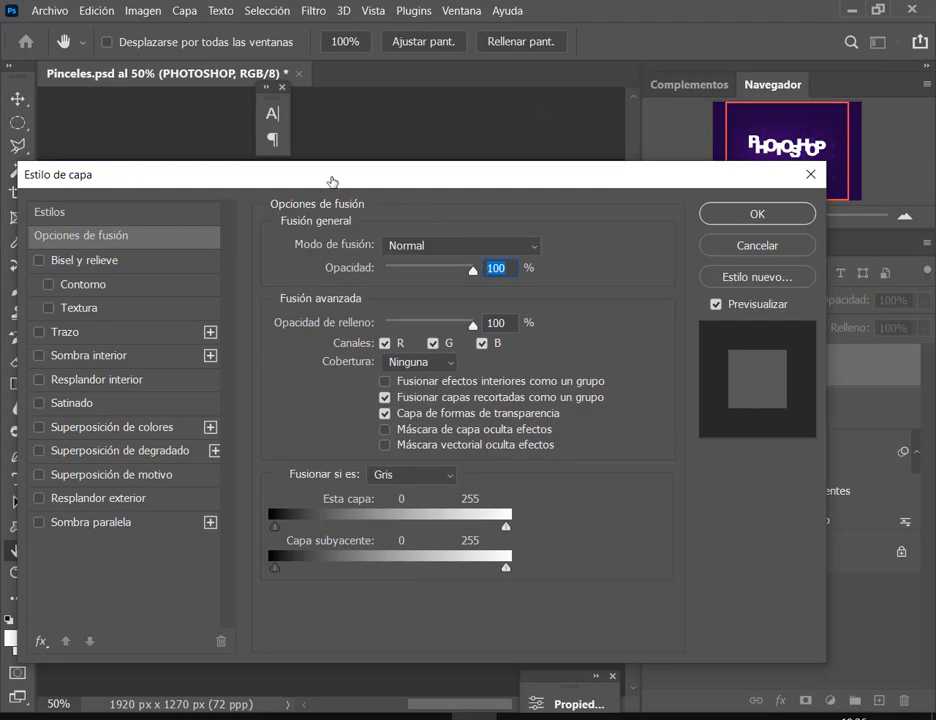
drag(328, 180, 678, 98)
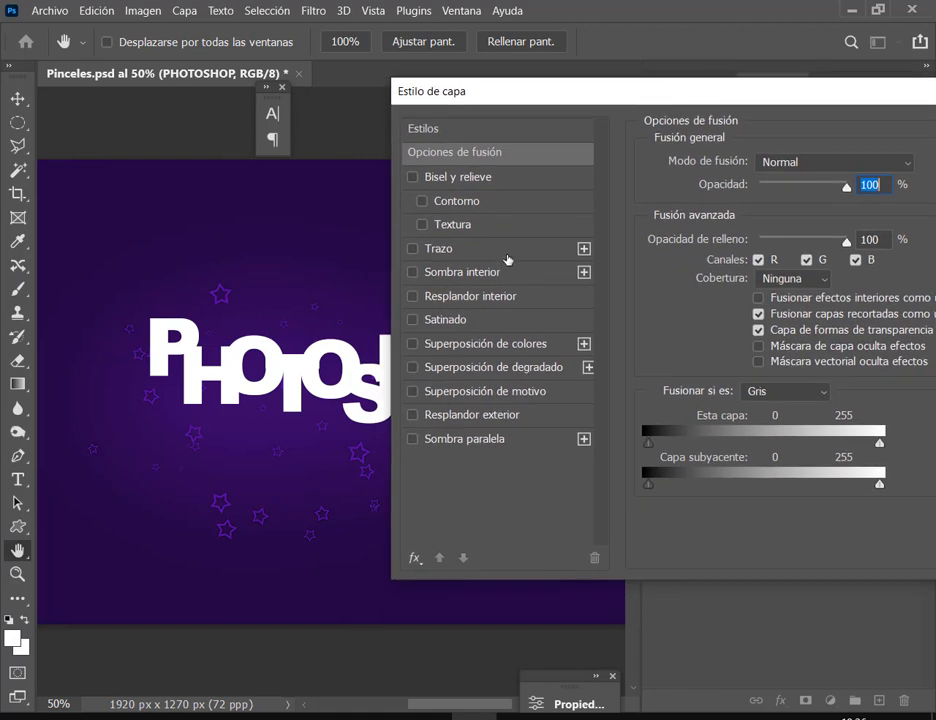
click(524, 367)
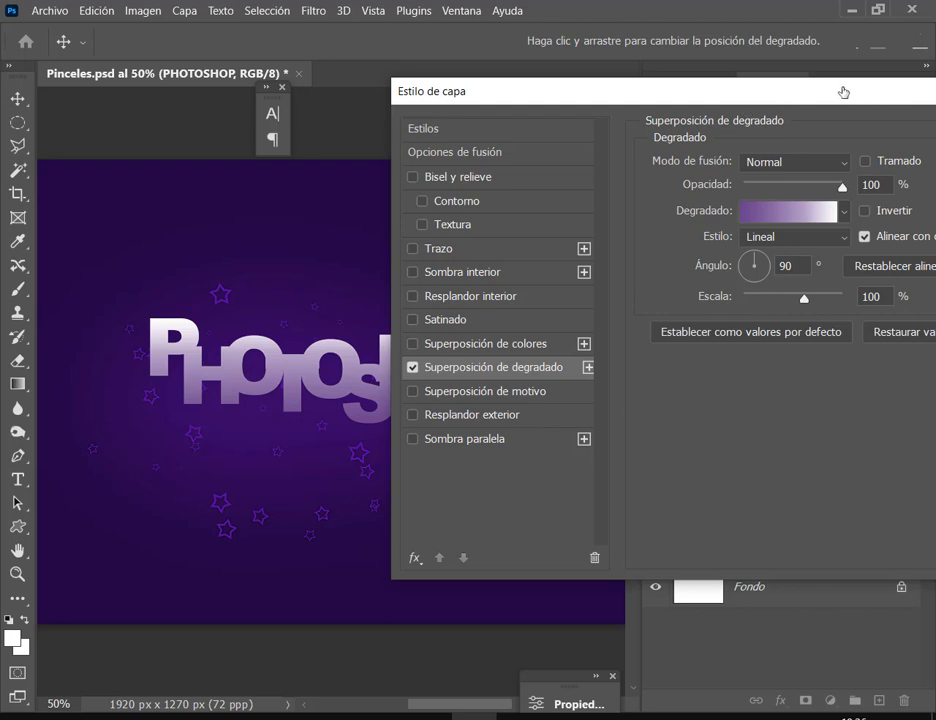
drag(842, 90, 668, 92)
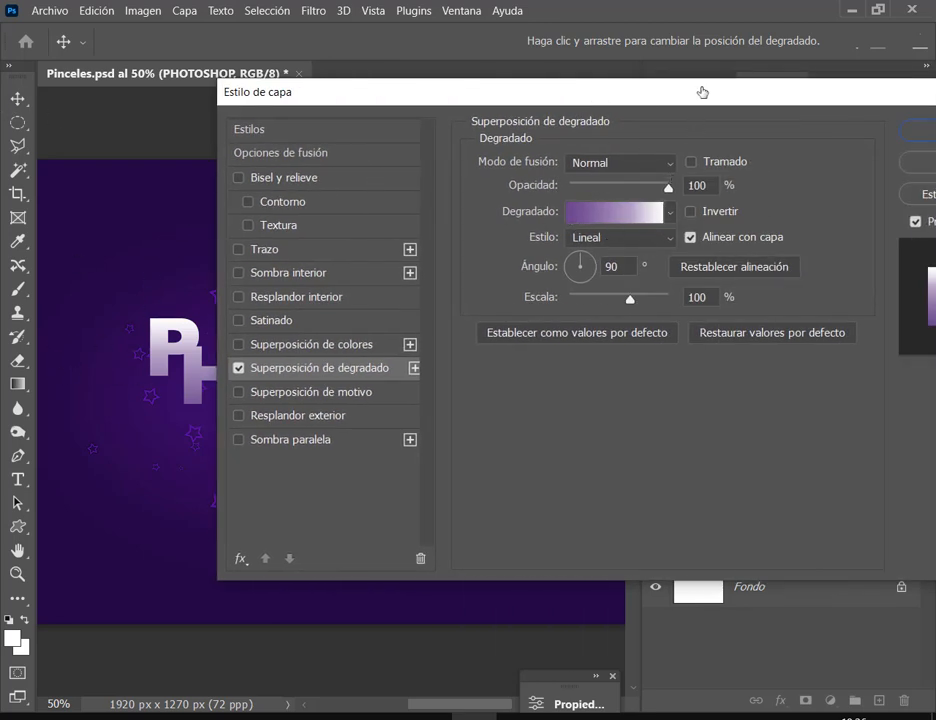
drag(700, 91, 513, 116)
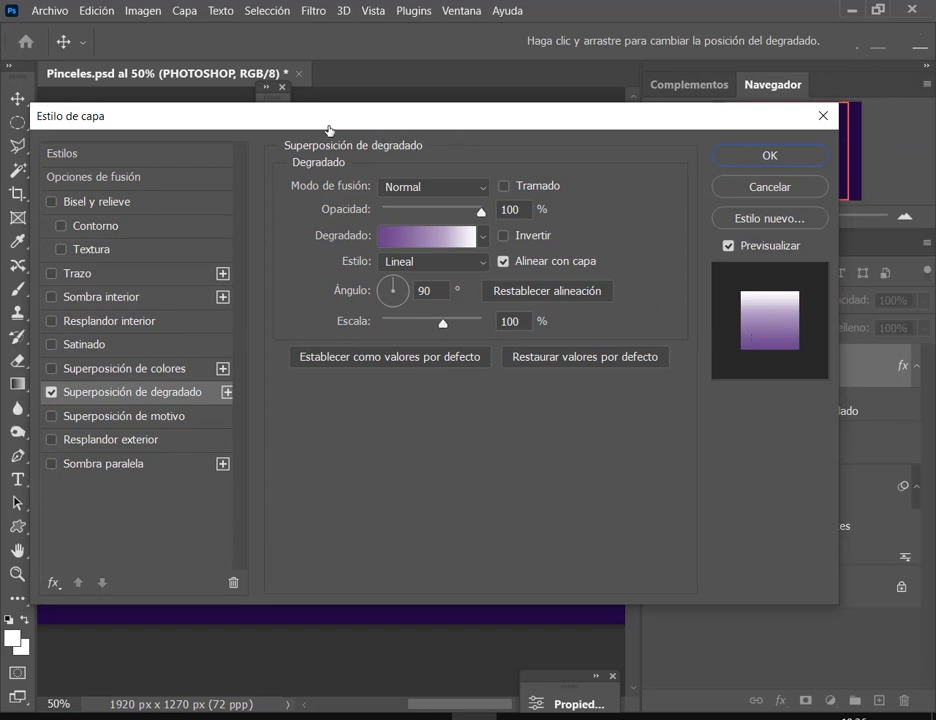
Add a white 8 px Trazo effect to the title, trying the Interior position and choosing Centro.
drag(328, 118, 696, 59)
click(464, 215)
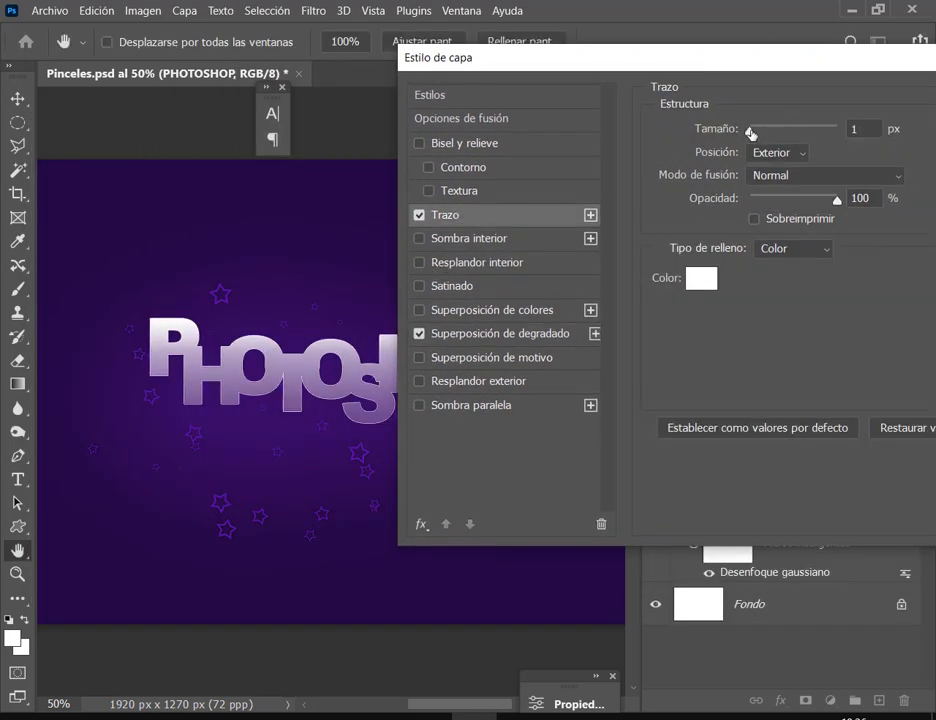
mouse_move(750, 133)
mouse_down()
mouse_move(765, 129)
mouse_move(757, 133)
mouse_up()
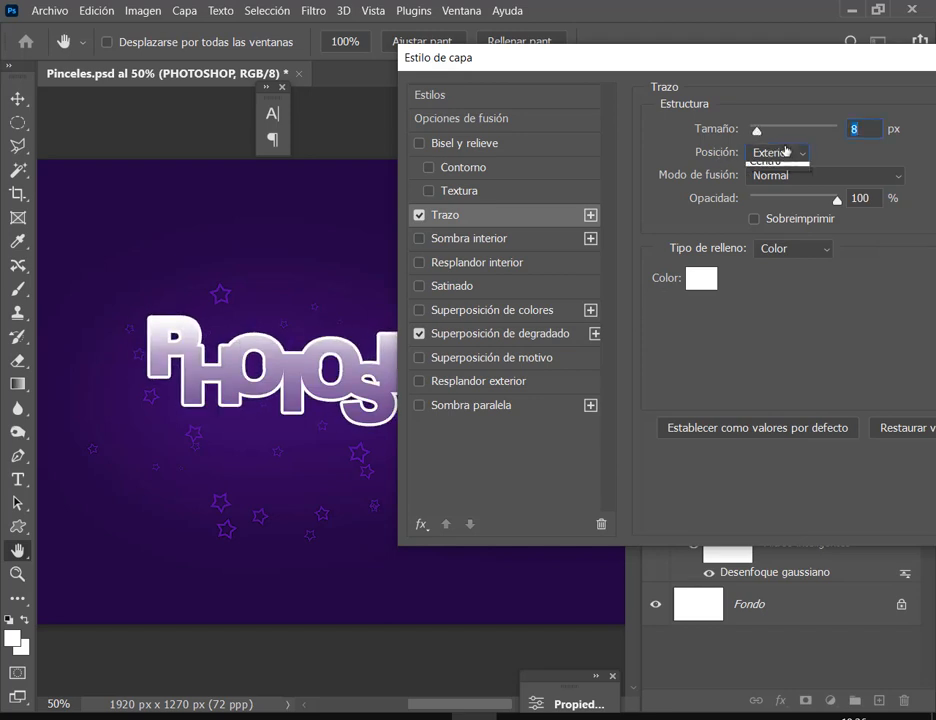
click(778, 152)
click(776, 187)
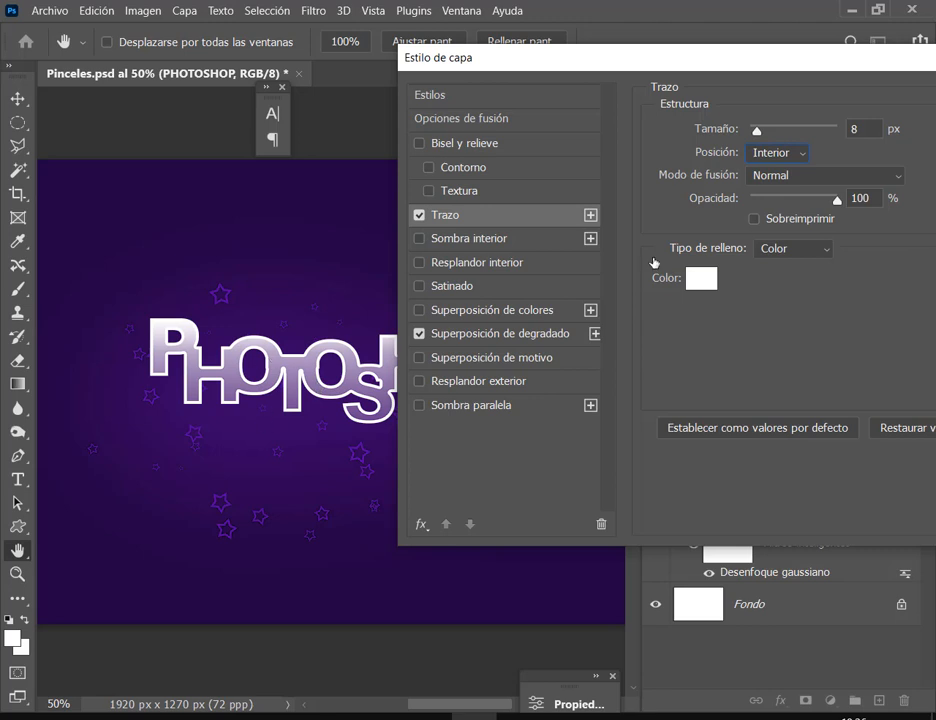
click(788, 163)
click(774, 201)
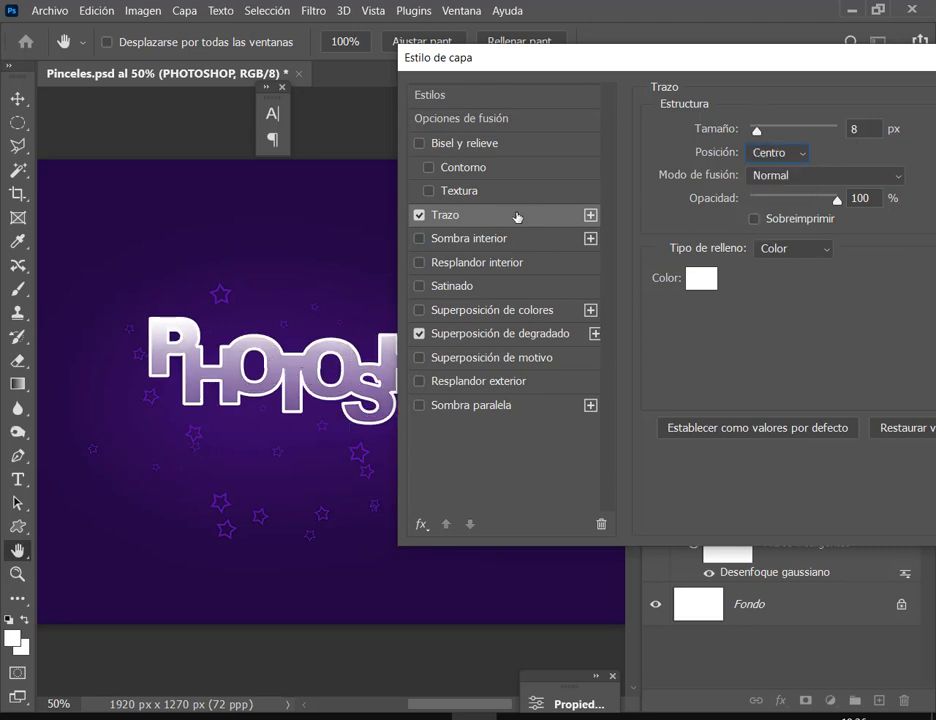
drag(553, 70, 741, 89)
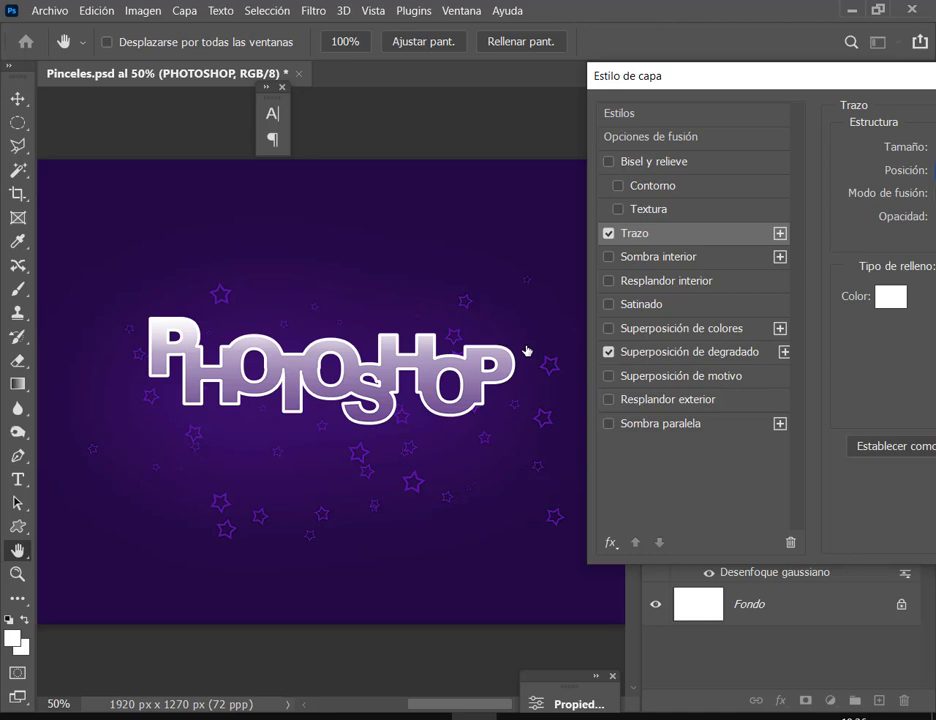
Try Sombra interior on the title, and add a Sombra paralela with 100% opacity and 39 px distance.
click(651, 257)
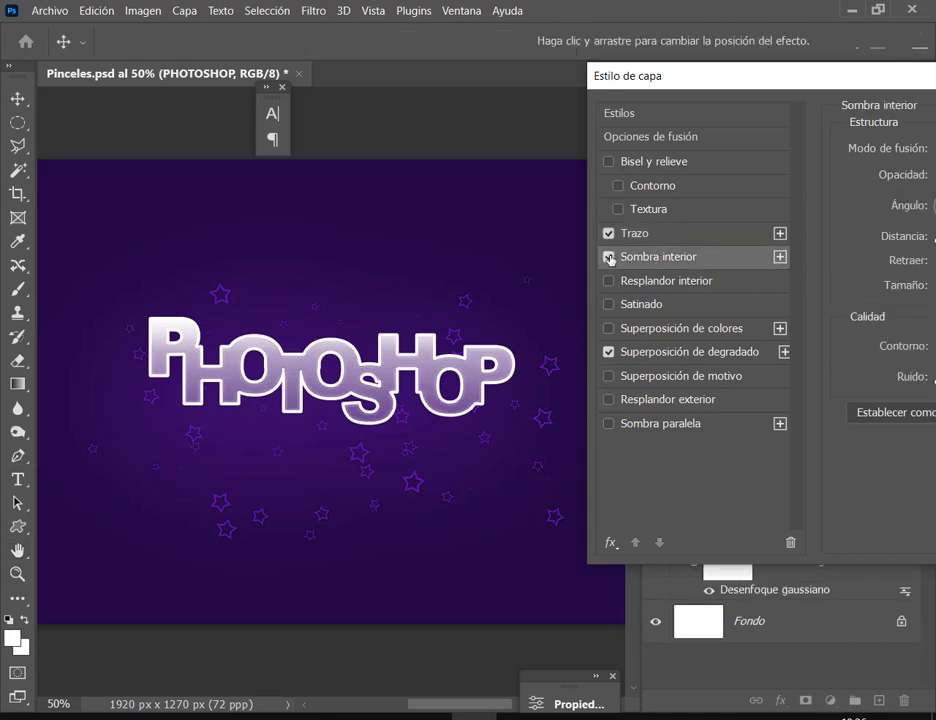
click(608, 257)
click(668, 425)
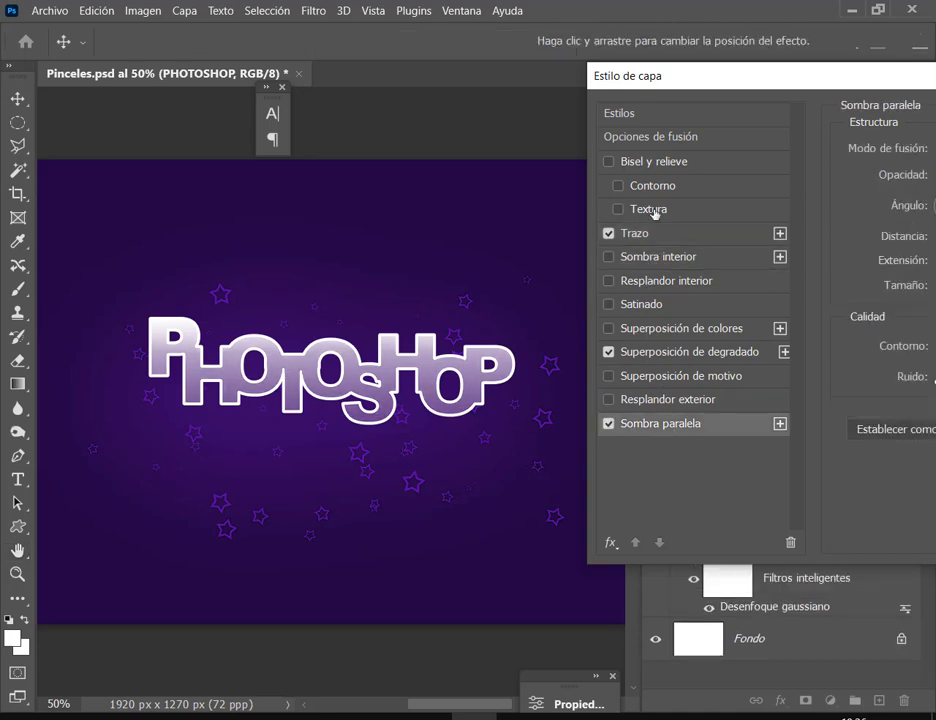
drag(714, 83, 549, 98)
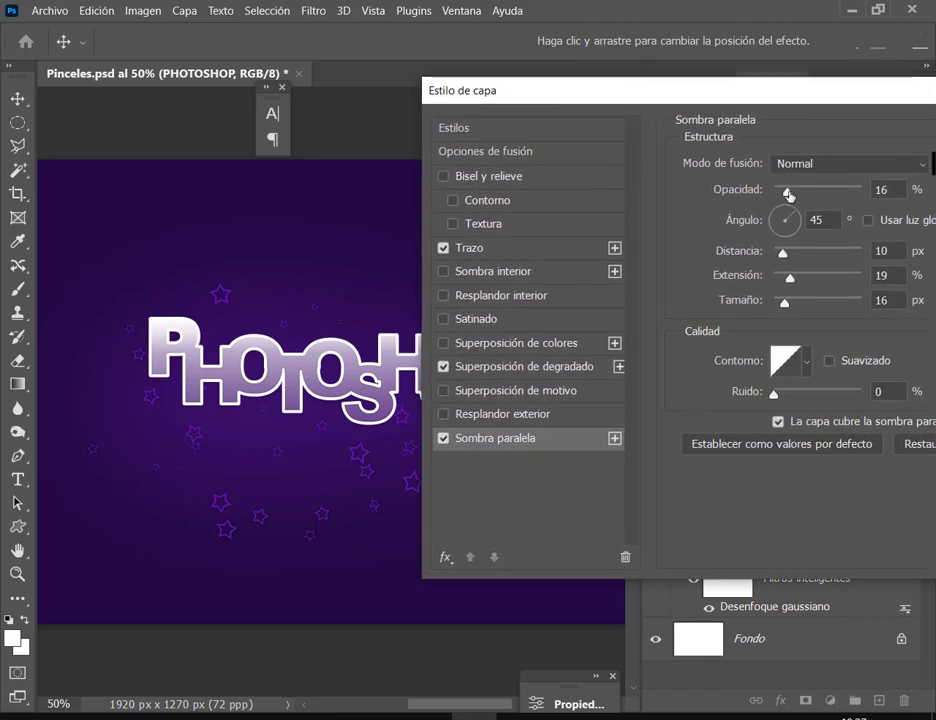
drag(786, 187, 885, 195)
click(884, 195)
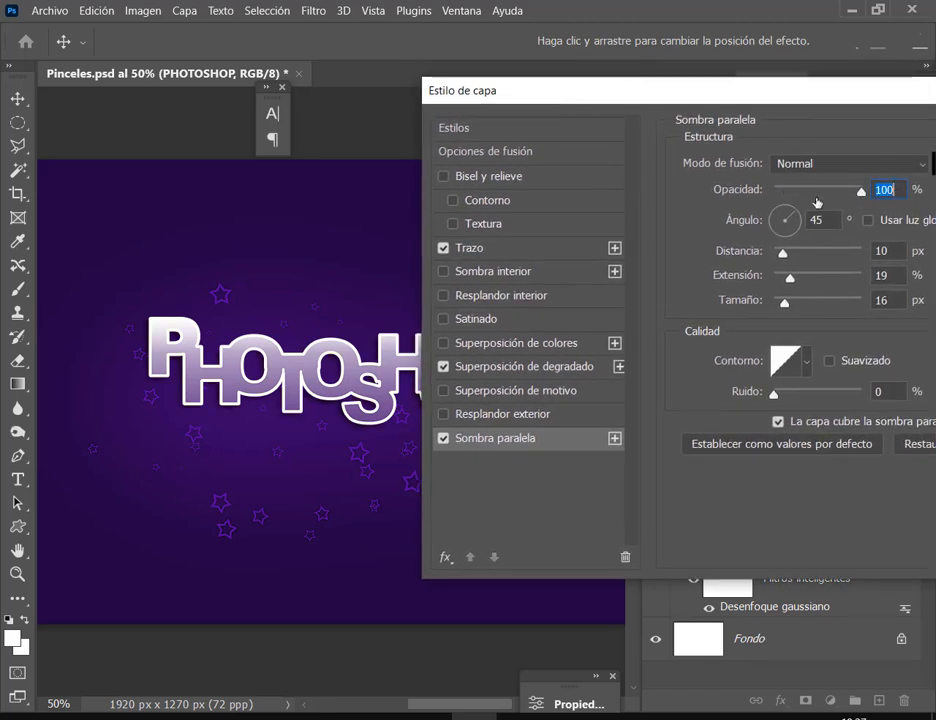
drag(789, 255, 810, 255)
drag(687, 99, 874, 105)
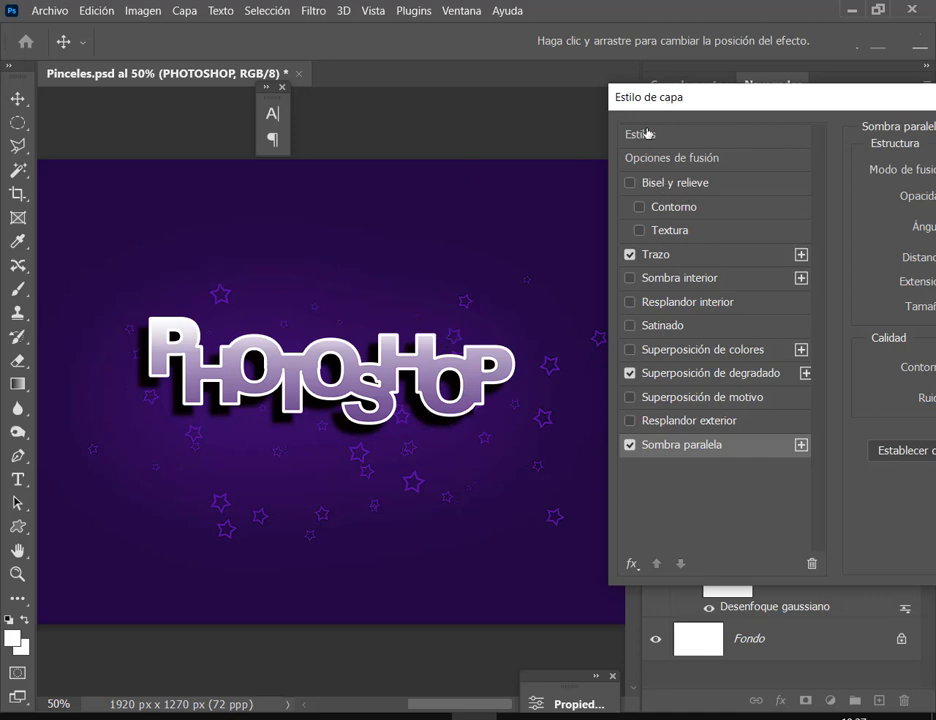
drag(670, 104, 474, 161)
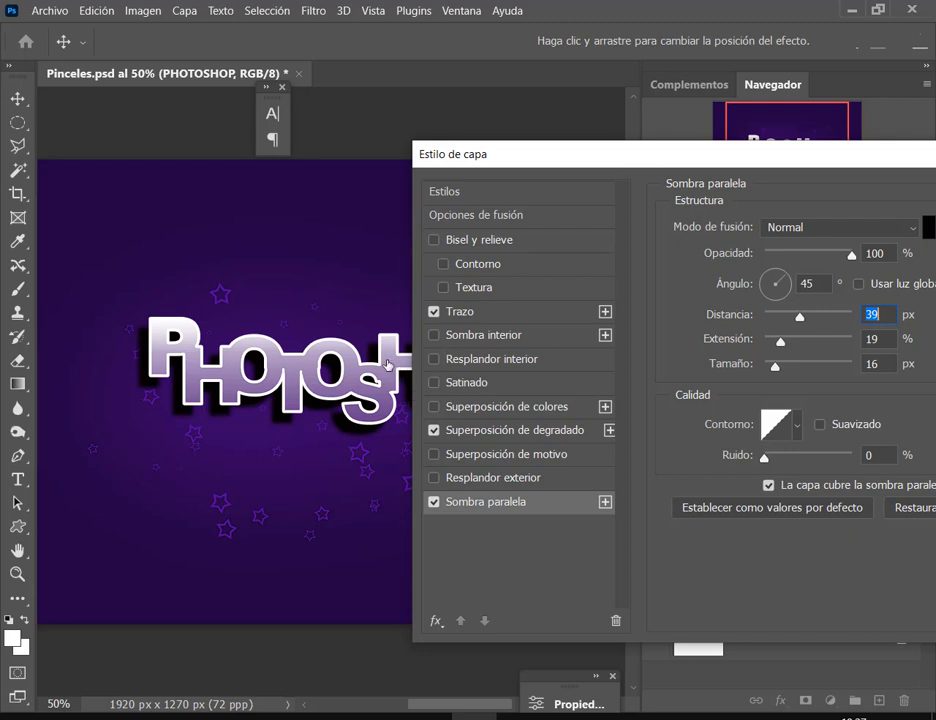
drag(501, 153, 617, 152)
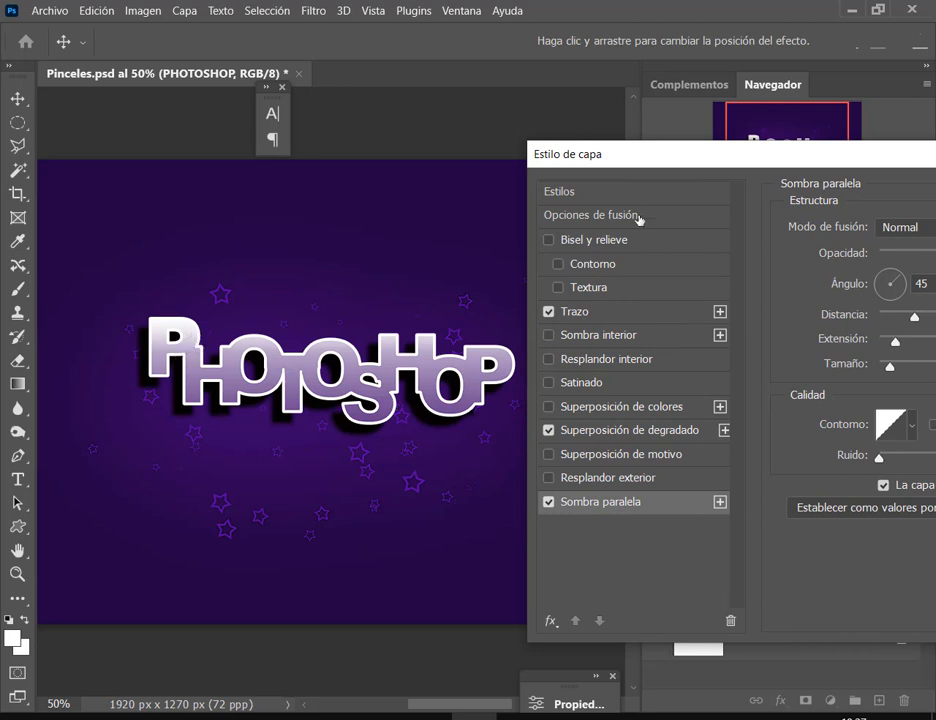
Review the title's Trazo settings, cancel the Estilo de capa dialog, and delete the PHOTOSHOP text layer.
click(630, 311)
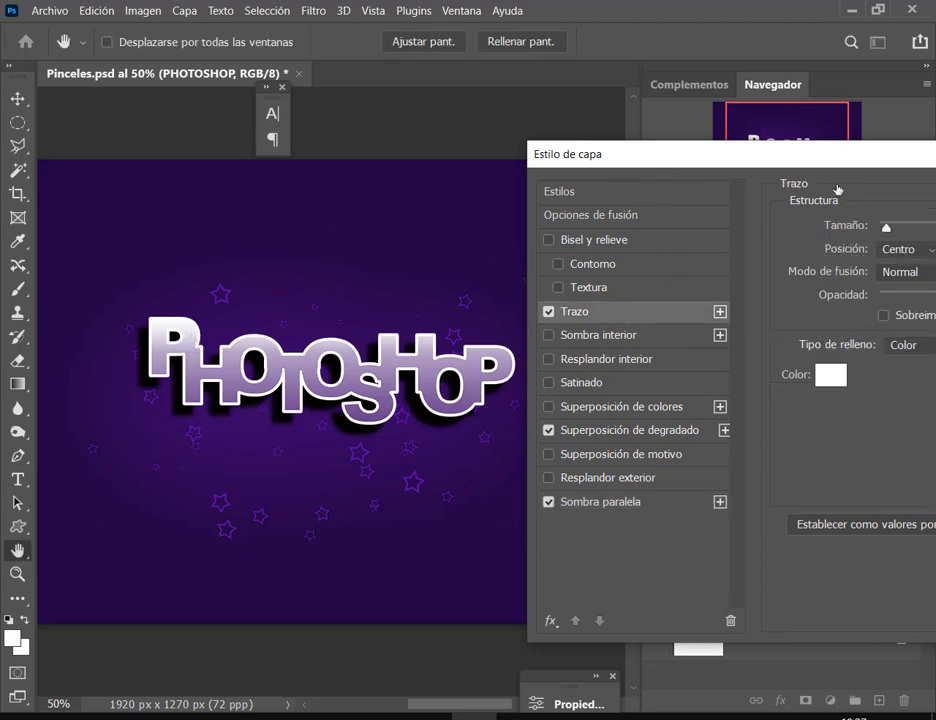
drag(815, 164, 399, 150)
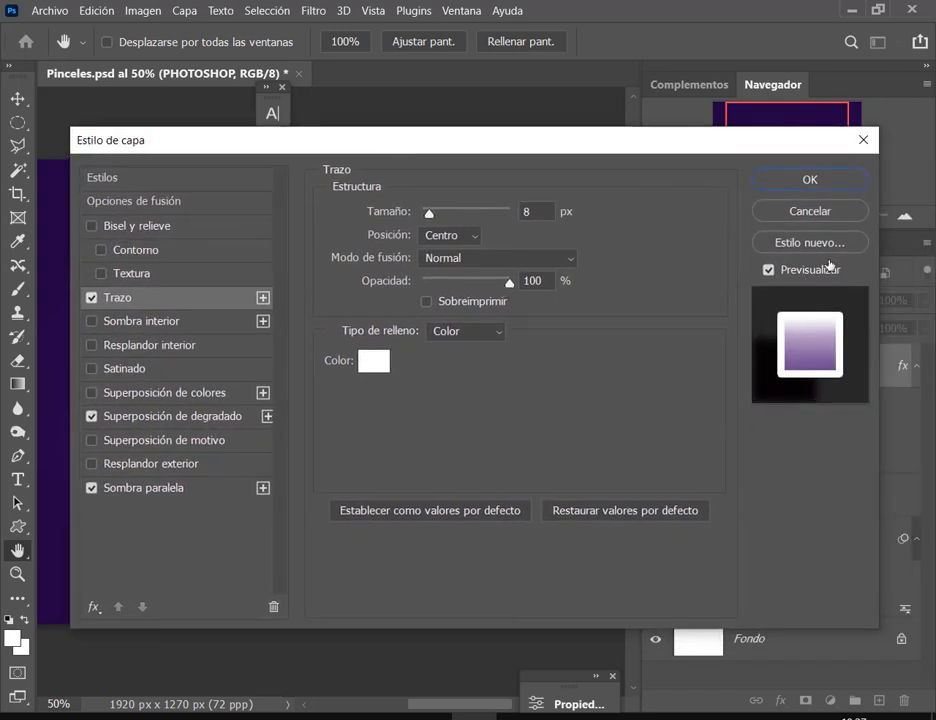
drag(600, 140, 514, 459)
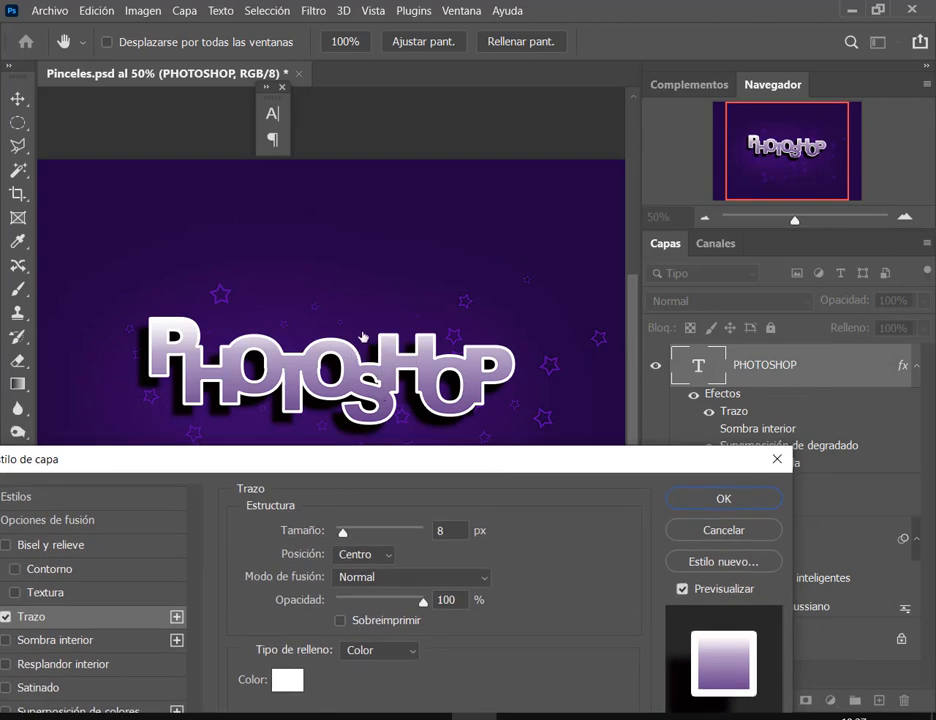
click(712, 530)
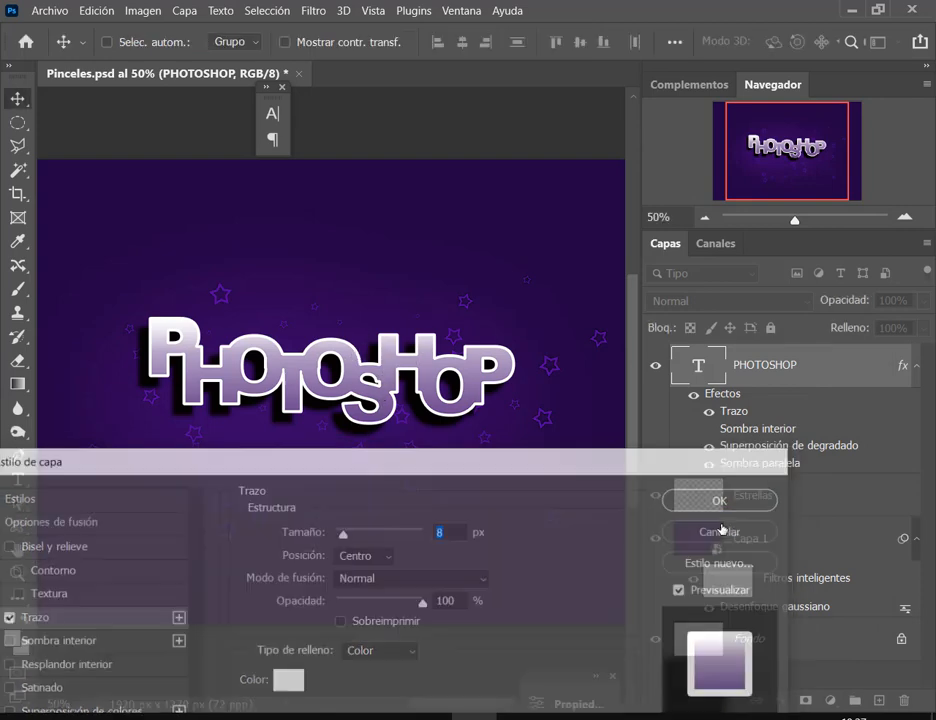
drag(800, 385, 903, 700)
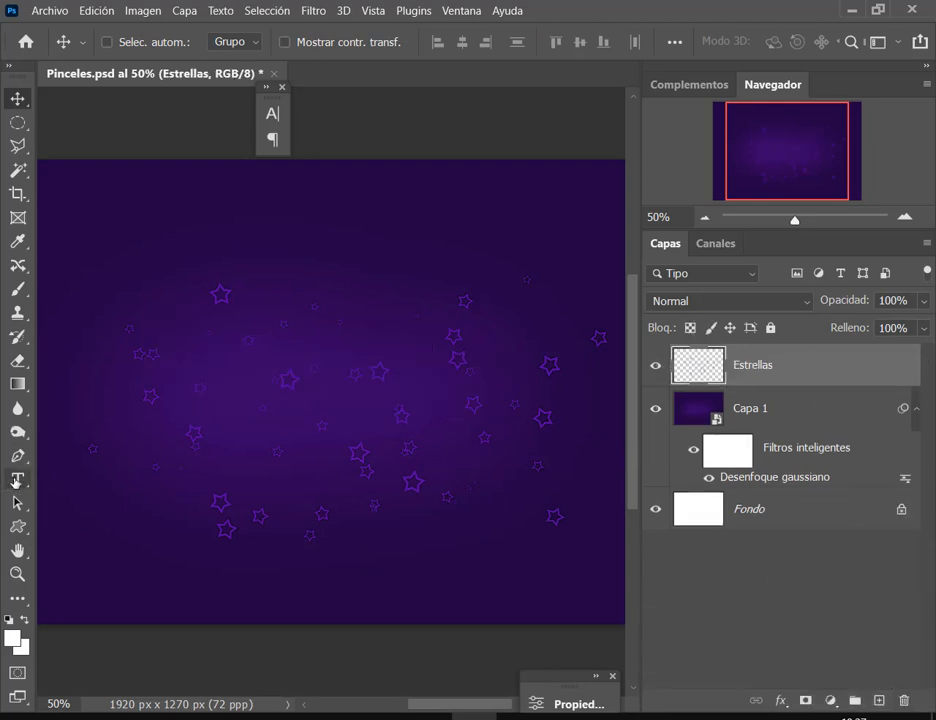
Start a new text layer near the canvas's upper-left corner and reset its tracking to 0.
key(t)
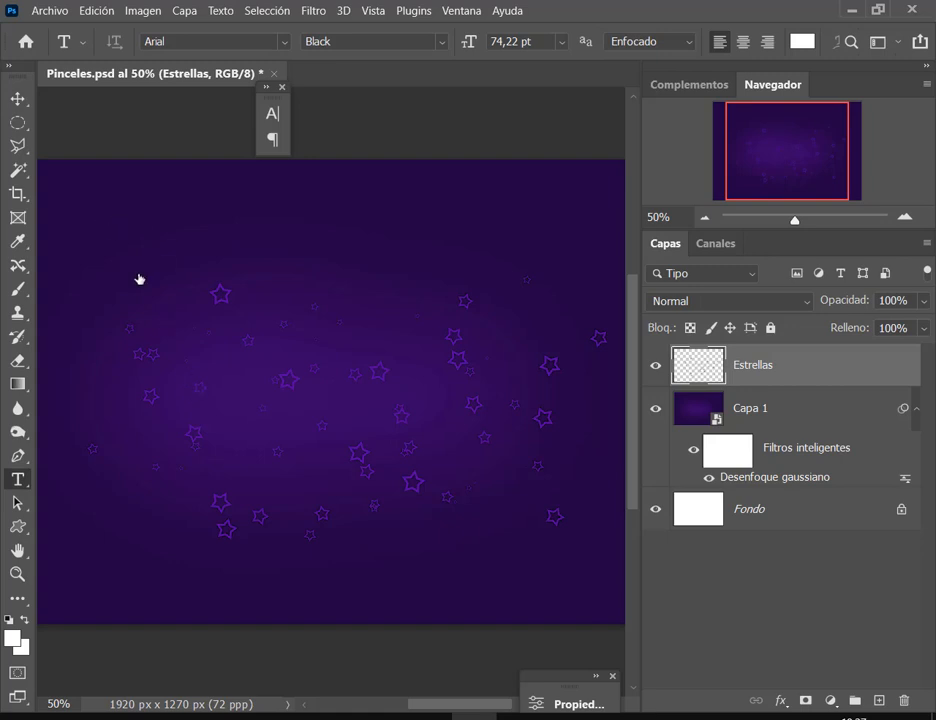
click(108, 229)
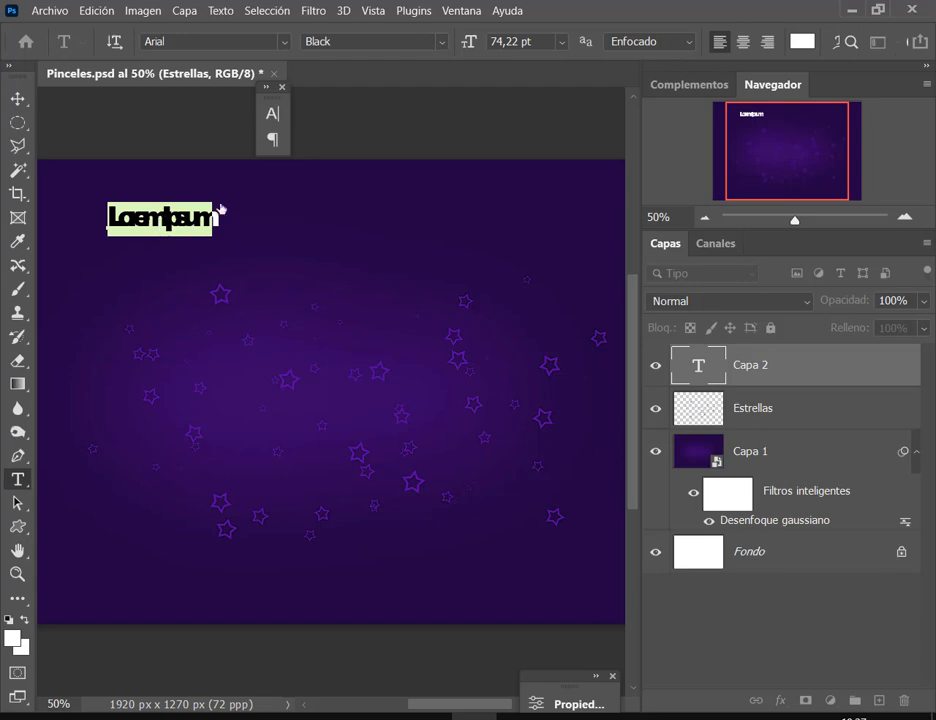
click(466, 12)
click(503, 230)
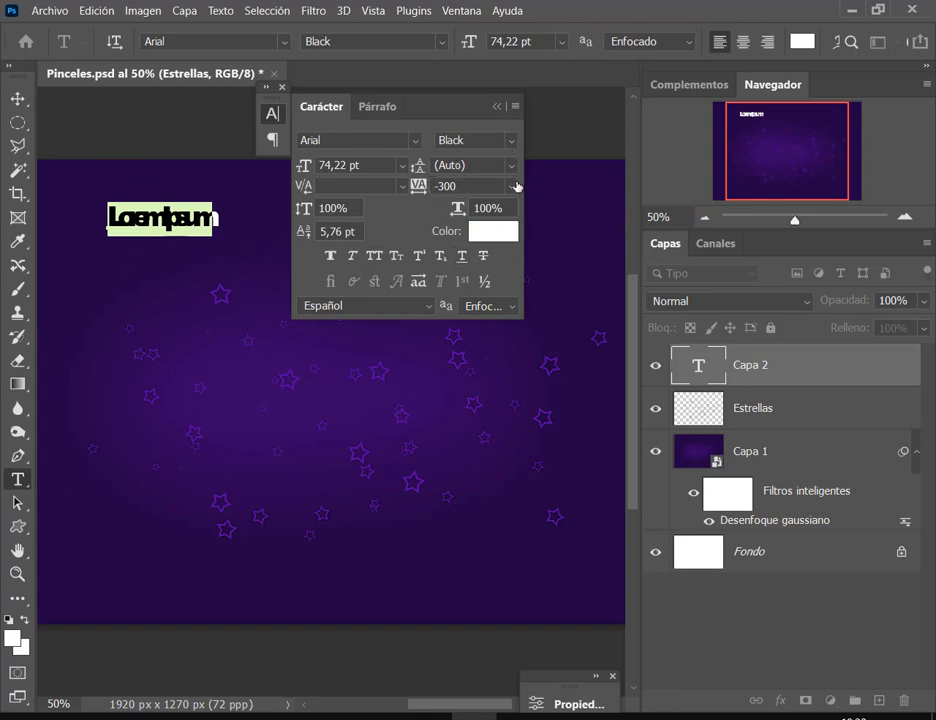
click(512, 191)
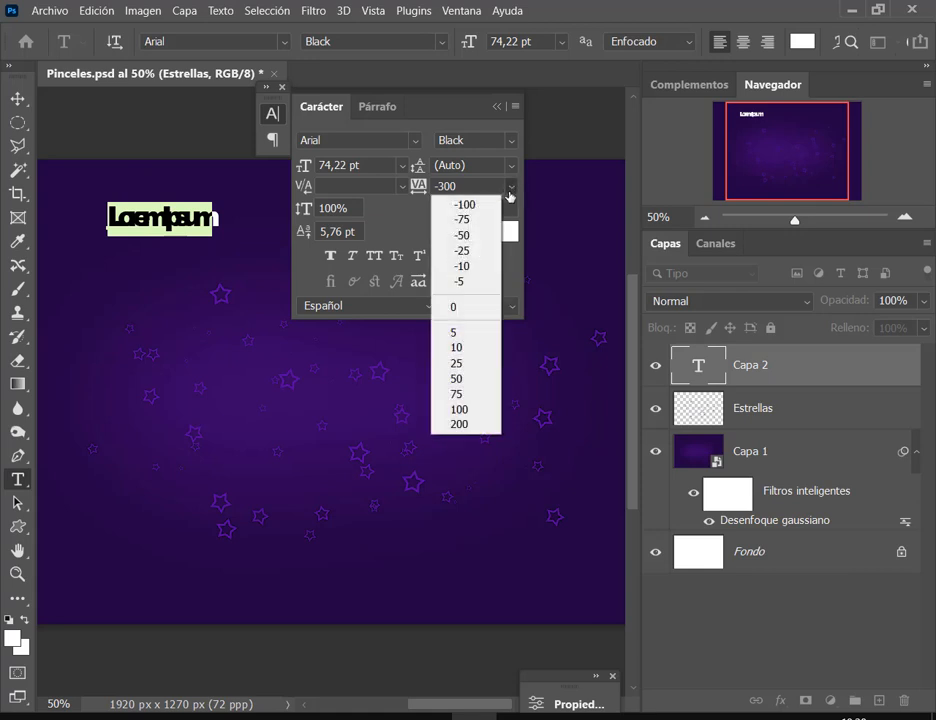
click(455, 308)
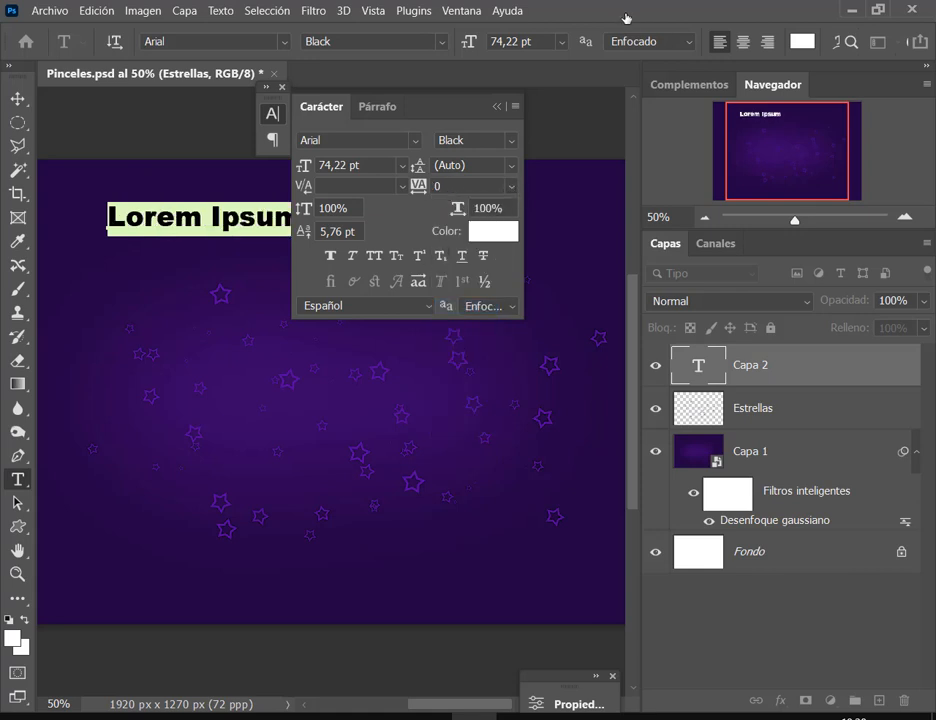
click(496, 106)
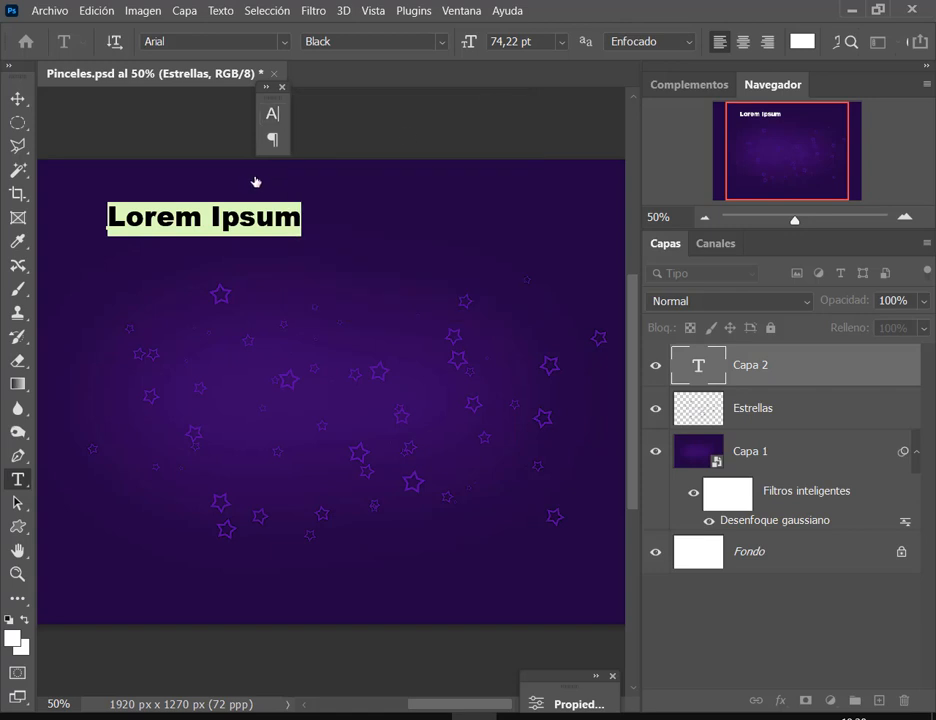
Replace the placeholder text with a single lowercase "p" and finish editing the text.
text(P)
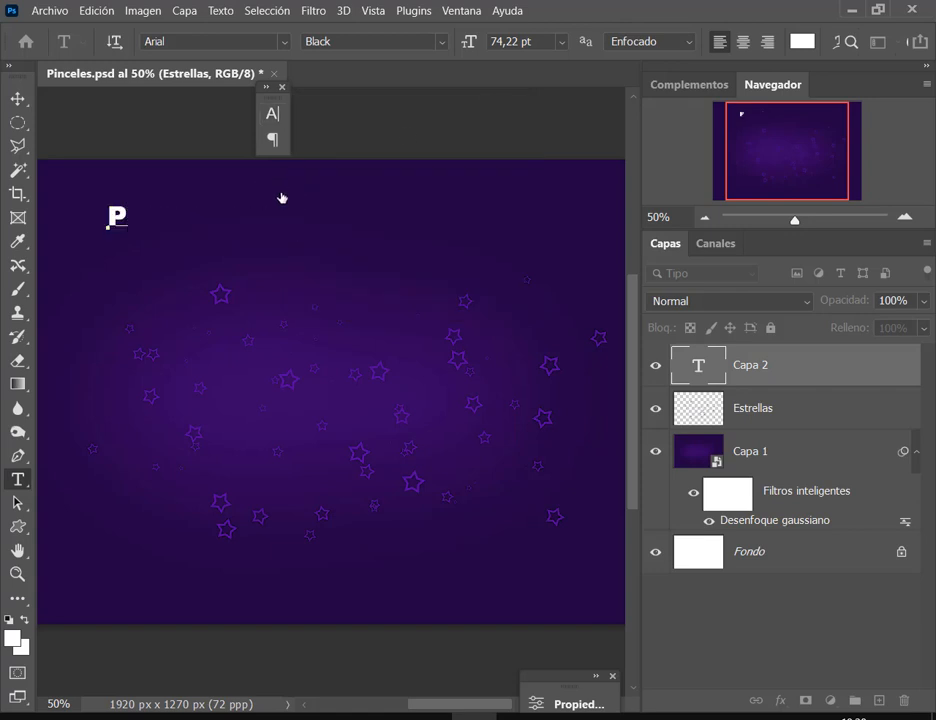
key(BackSpace)
text(p)
click(382, 179)
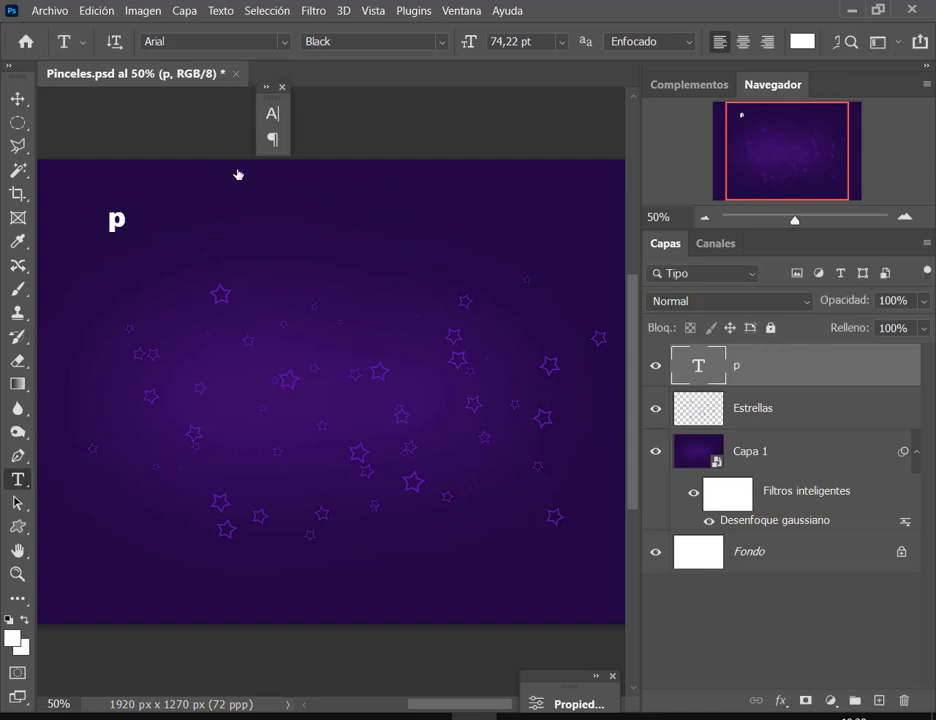
Add two separate text layers, an "h" near the canvas's upper middle and an "o" below the first "p".
click(338, 231)
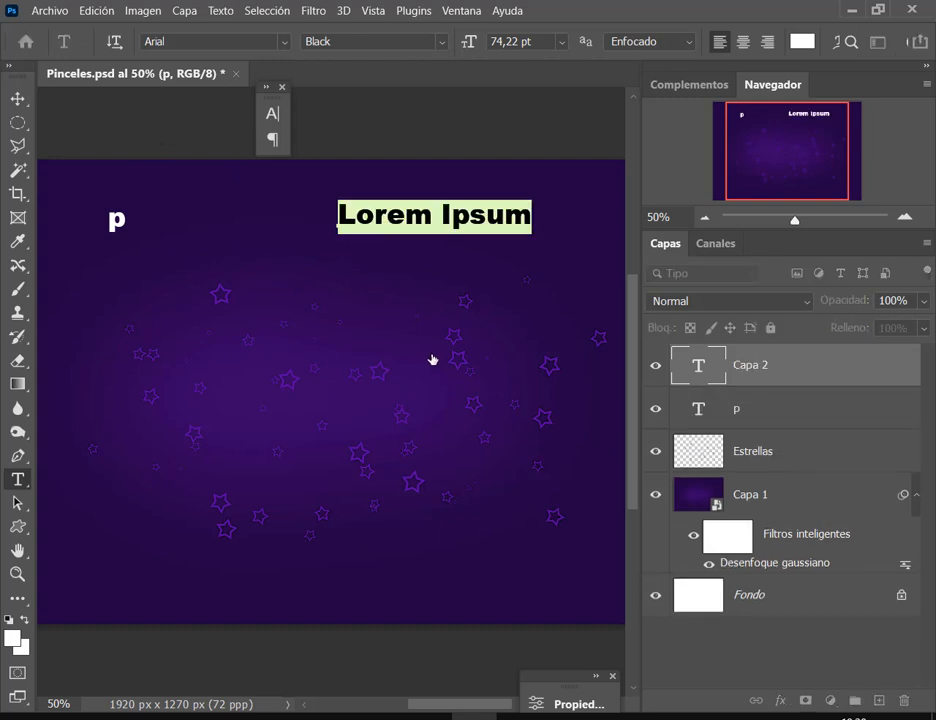
text(h)
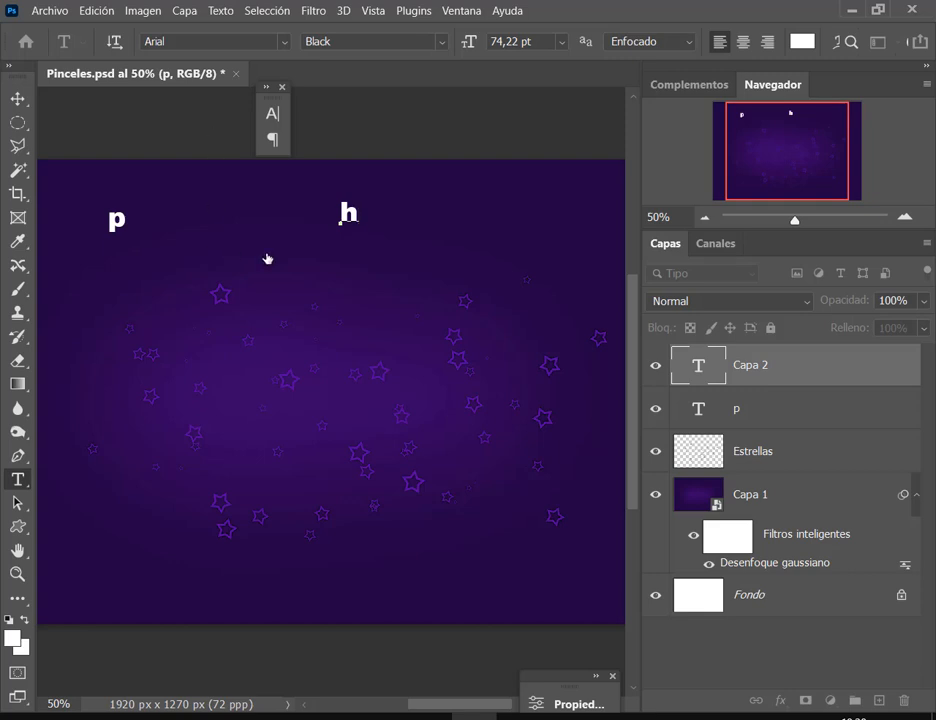
text(h)
key(BackSpace)
click(703, 366)
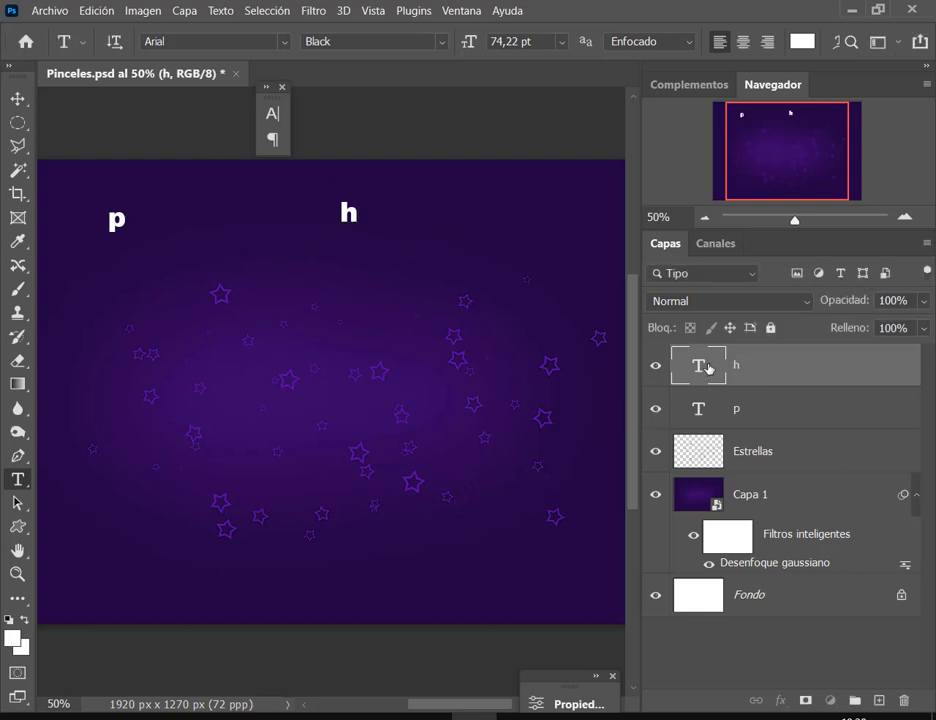
click(172, 303)
text(o)
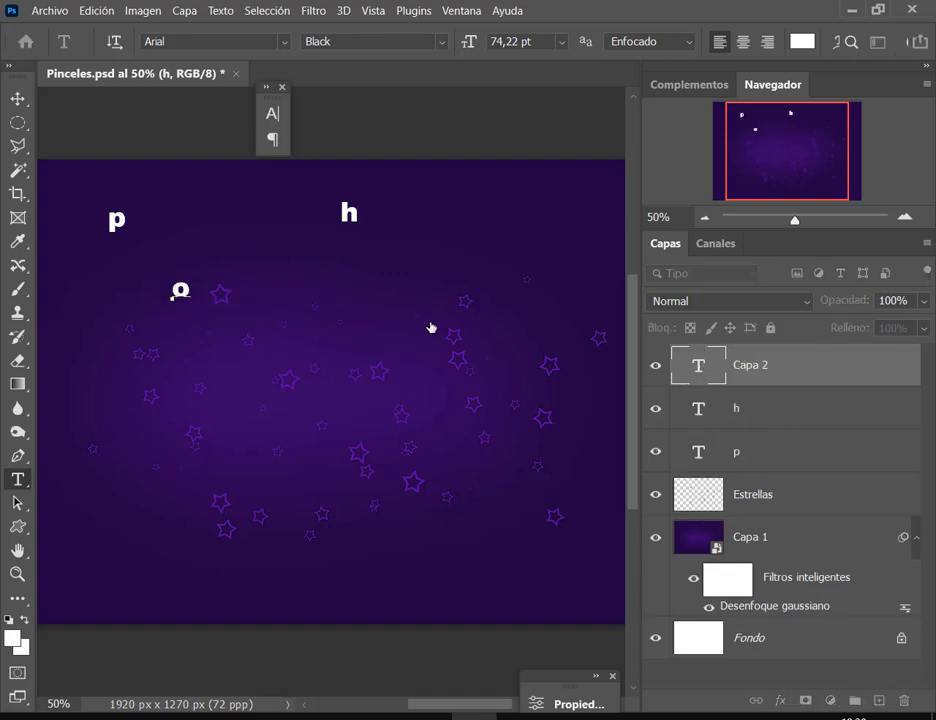
click(507, 332)
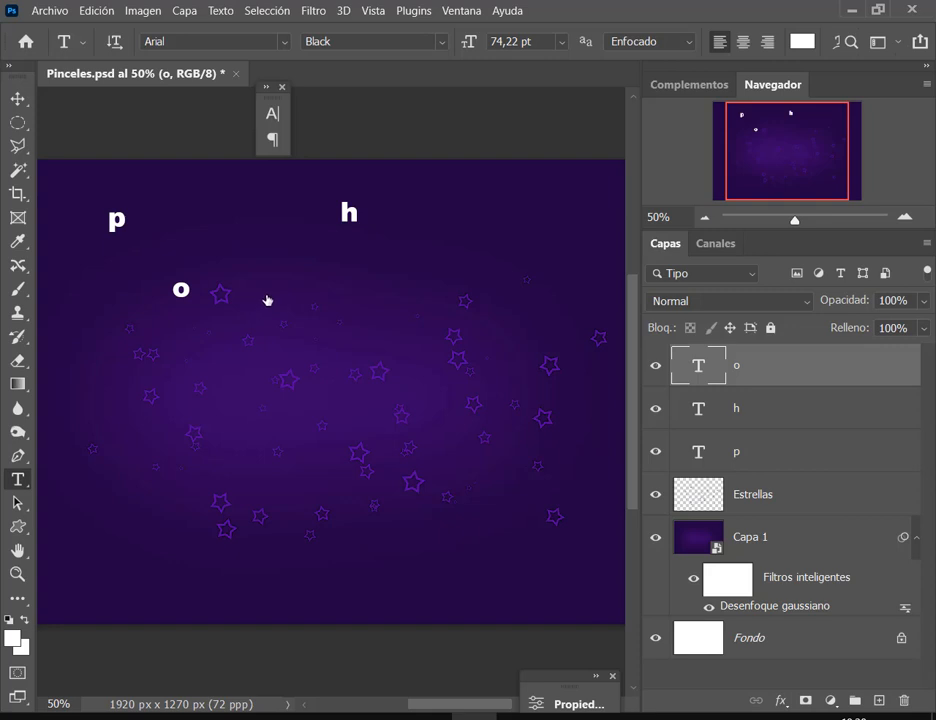
Add a separate text layer between the "o" and the "h" and make its letter "t".
click(267, 300)
text(y)
click(450, 335)
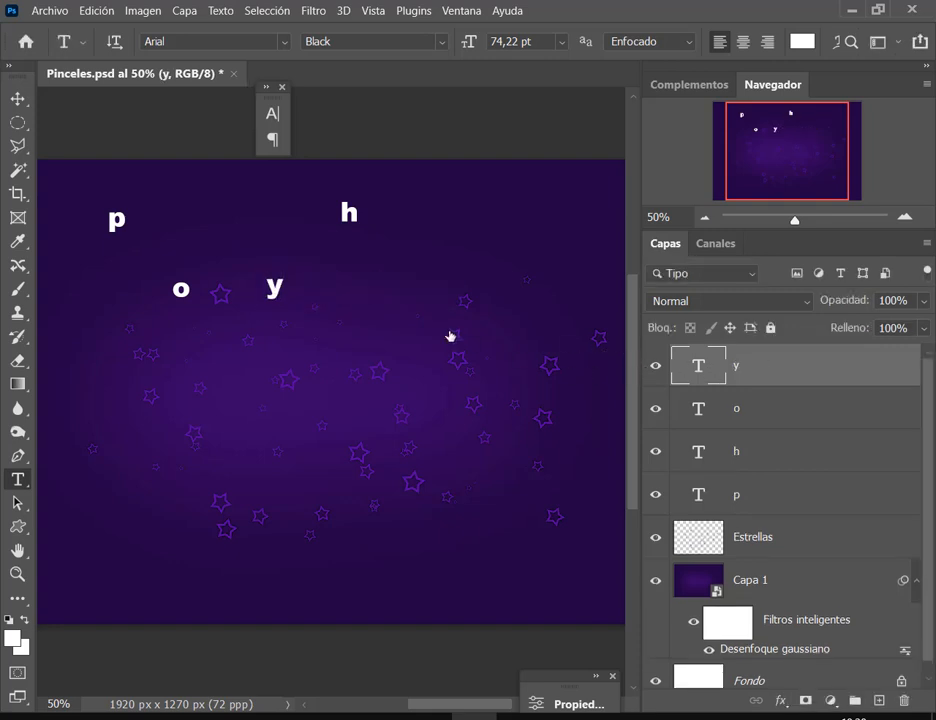
double_click(706, 373)
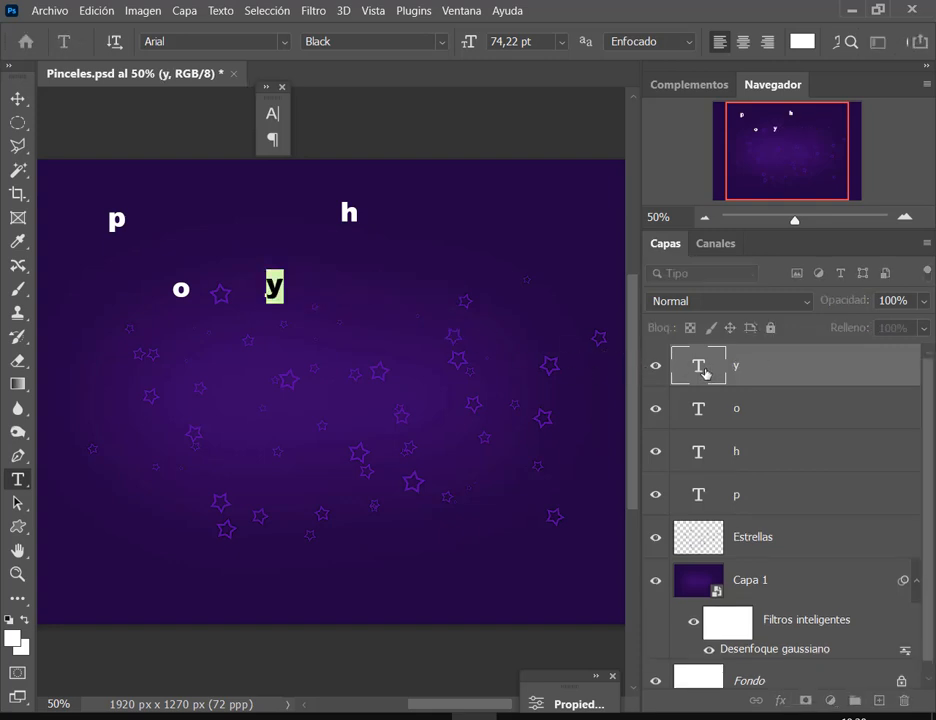
text(t)
click(594, 354)
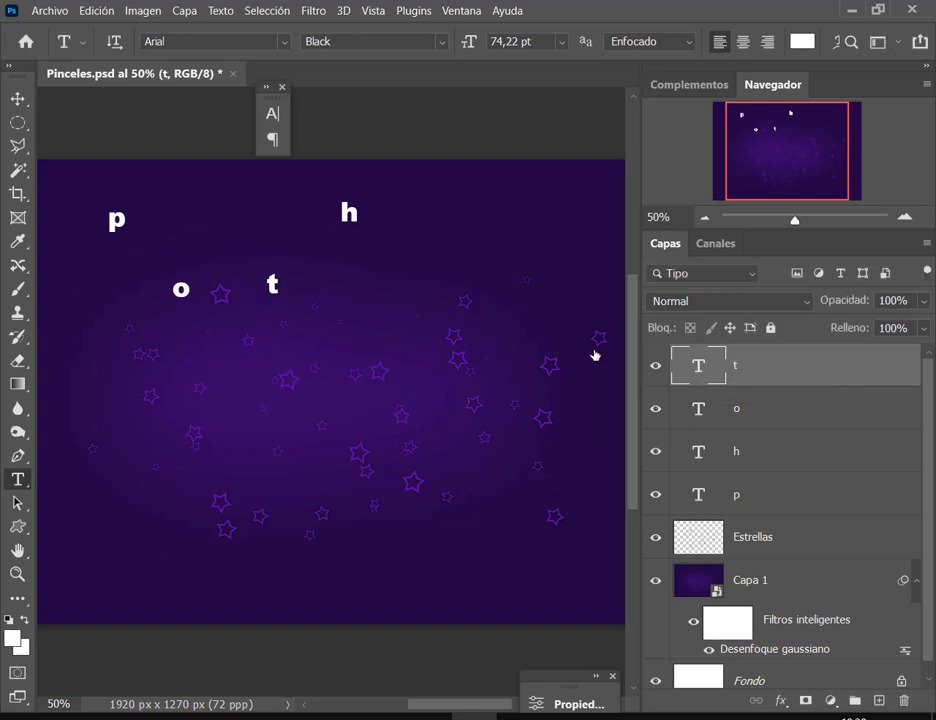
Add two more text layers, an "o" beside the "t" and an "s" below it.
click(346, 314)
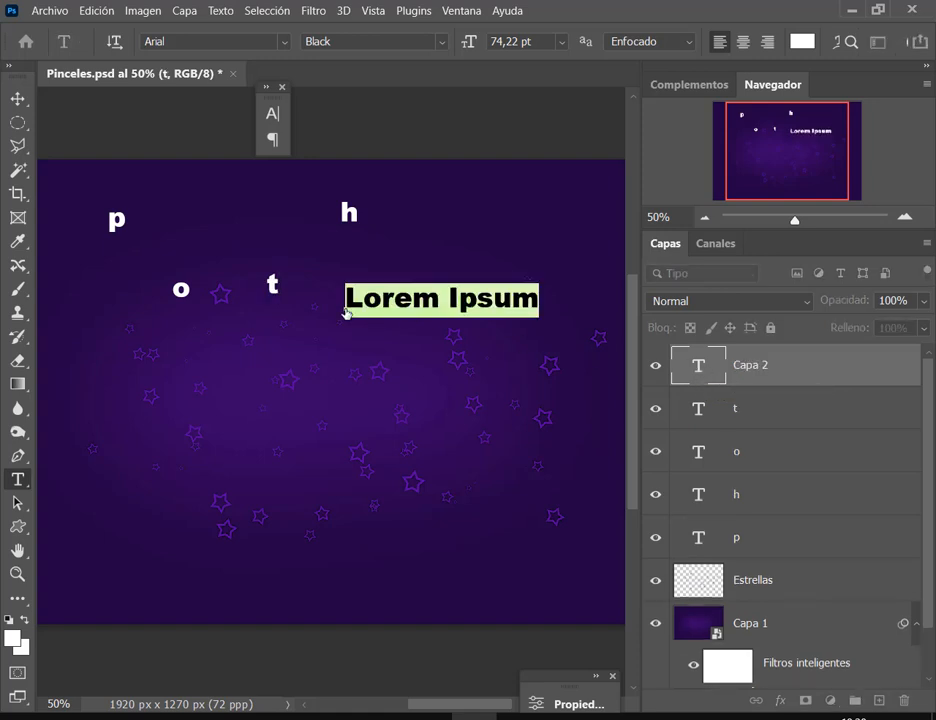
text(o)
click(700, 372)
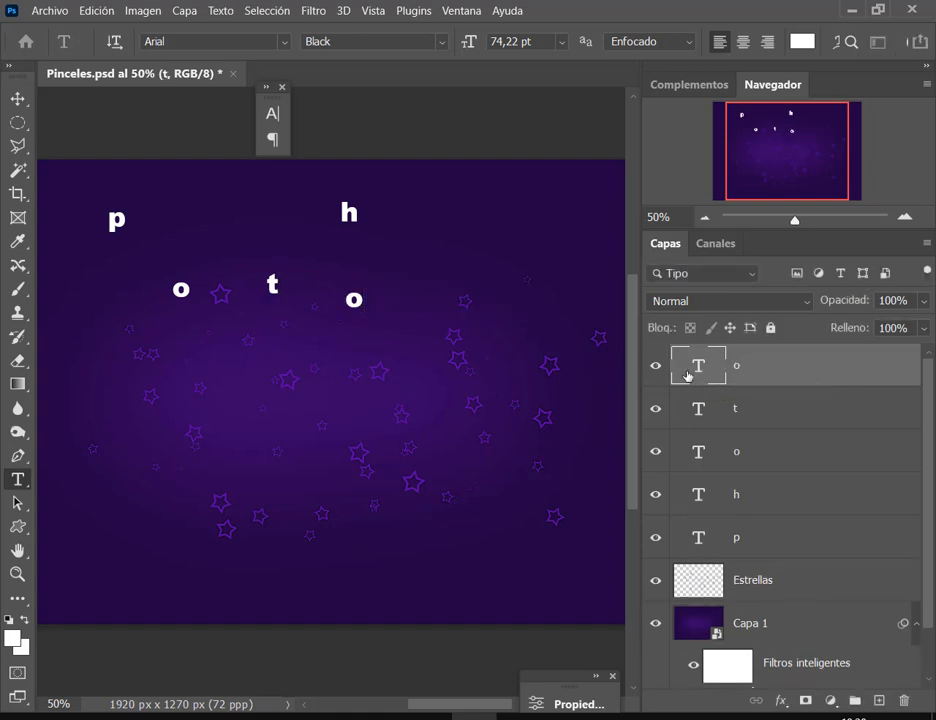
click(278, 382)
text(s)
click(717, 363)
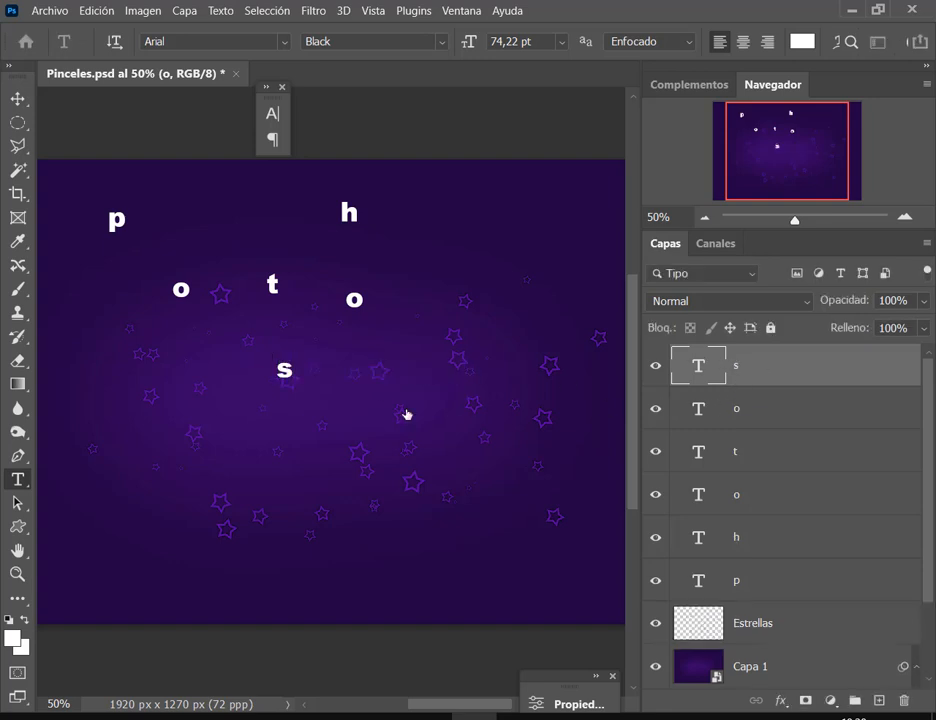
Add separate text layers for a second "h" and a second "p" beside the "s" on the canvas.
click(396, 439)
text(h)
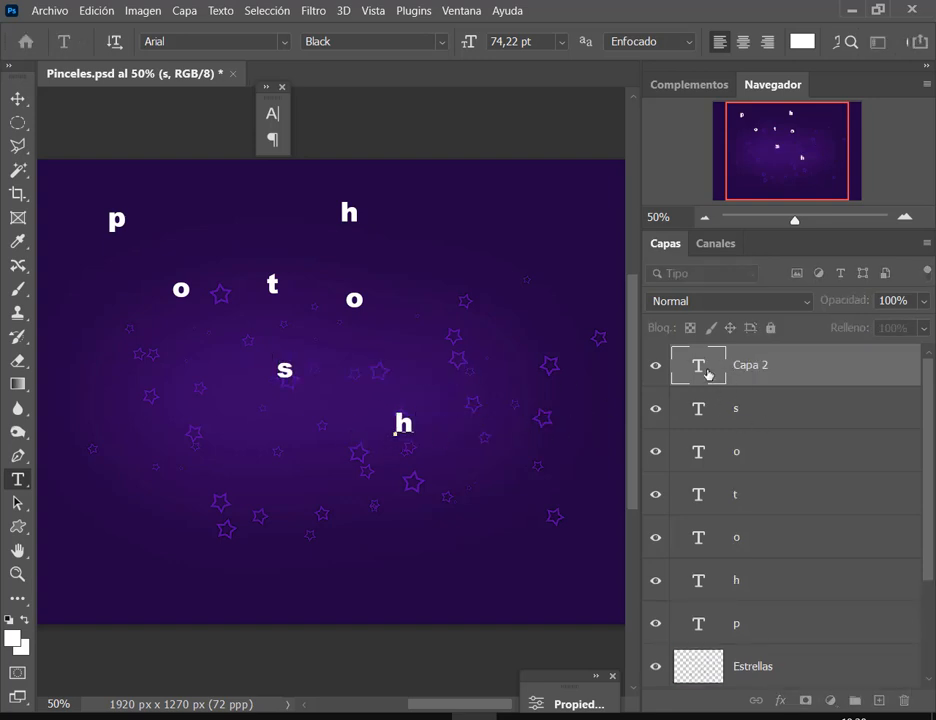
key(ctrl+Return)
click(500, 389)
text(p)
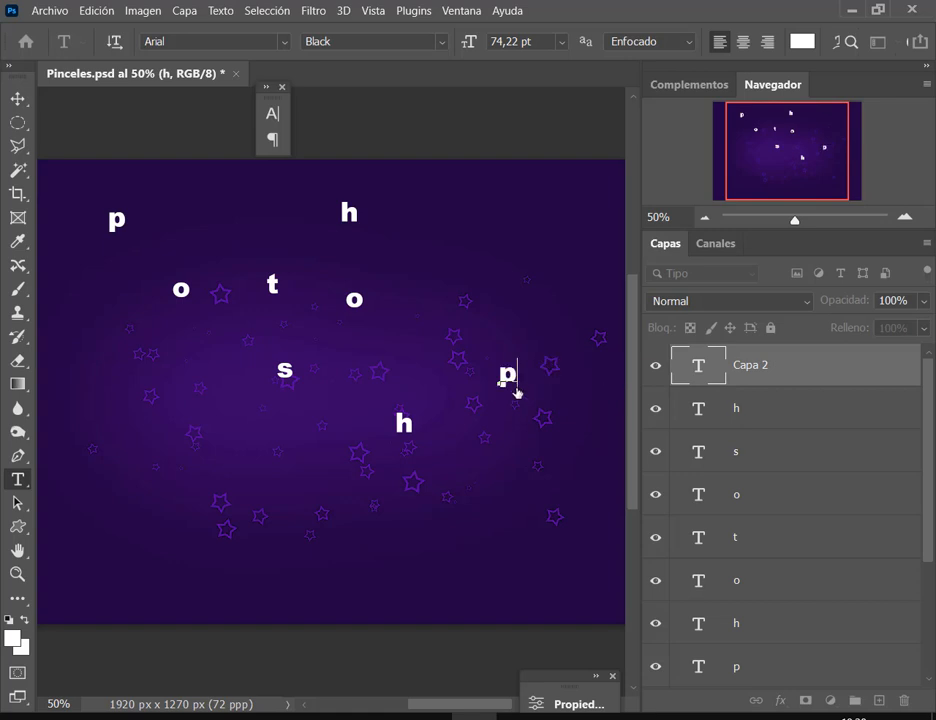
key(ctrl+Return)
Select all eight letter layers from the last "p" to the first one and put them in a group.
click(18, 100)
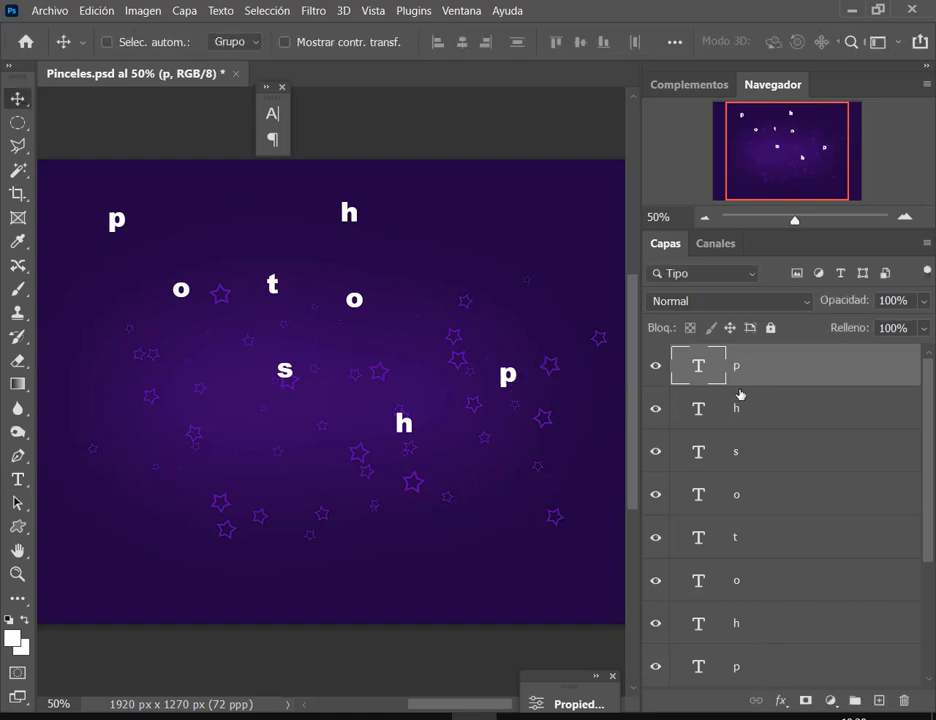
scroll(855, 445, down, 3)
scroll(845, 437, up, 3)
scroll(820, 375, down, 3)
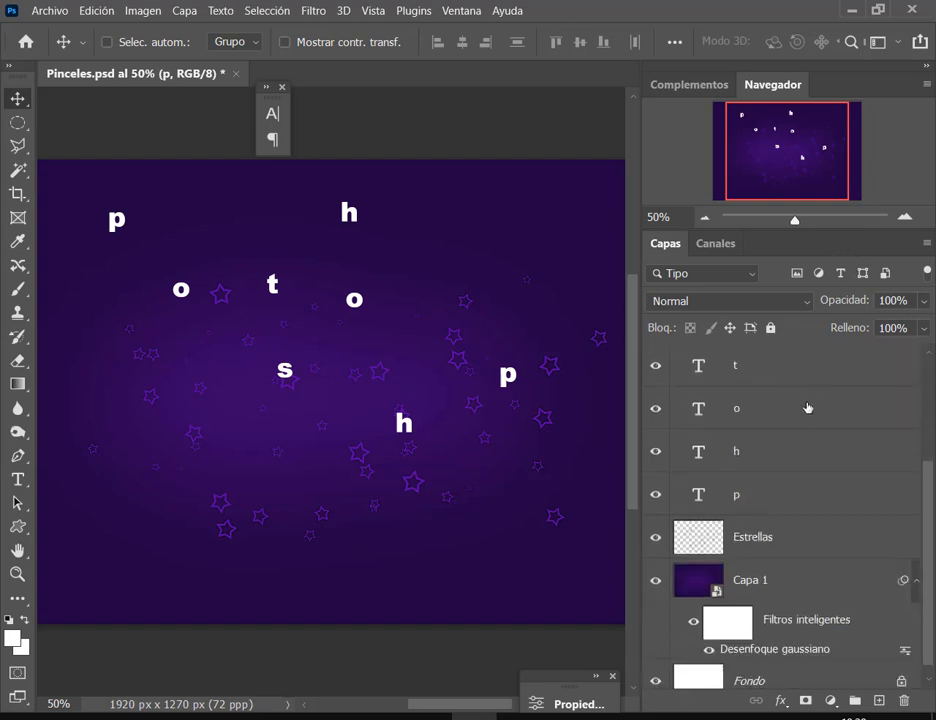
scroll(807, 407, up, 3)
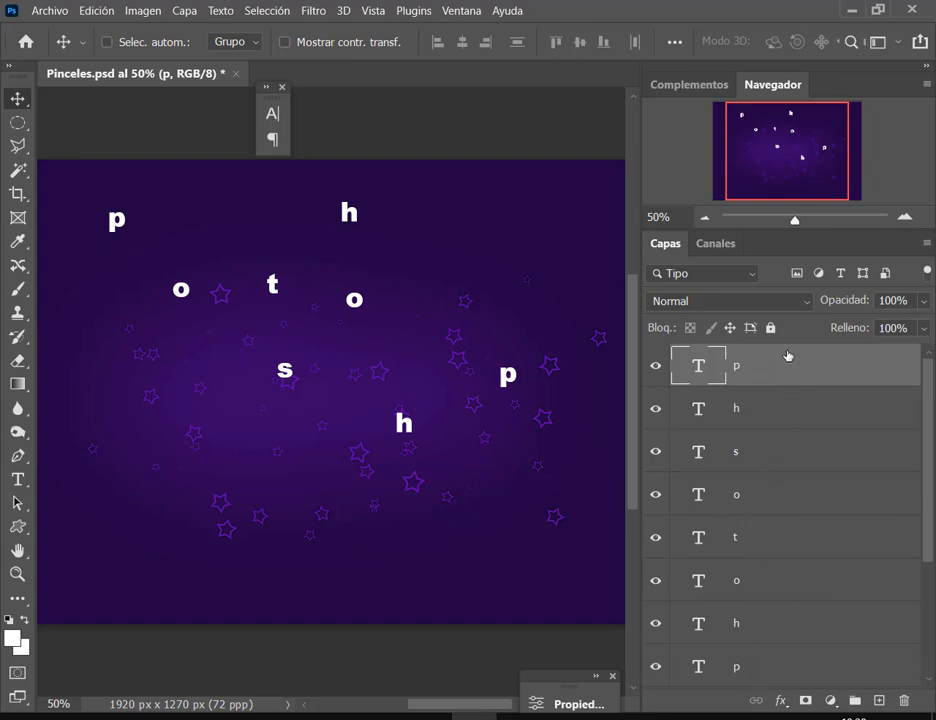
shift+click(833, 666)
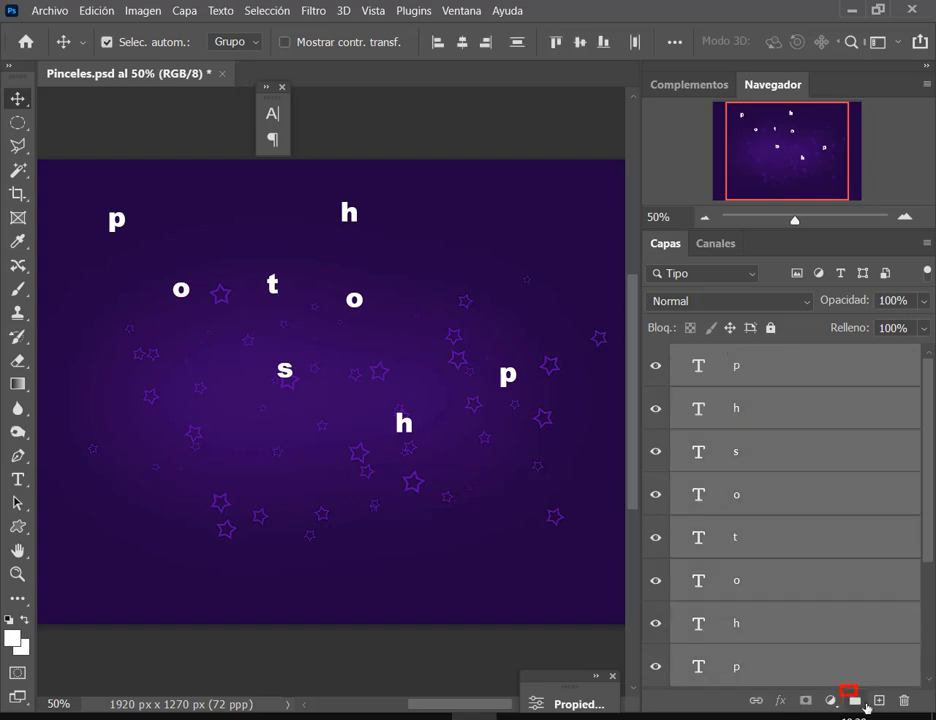
click(856, 700)
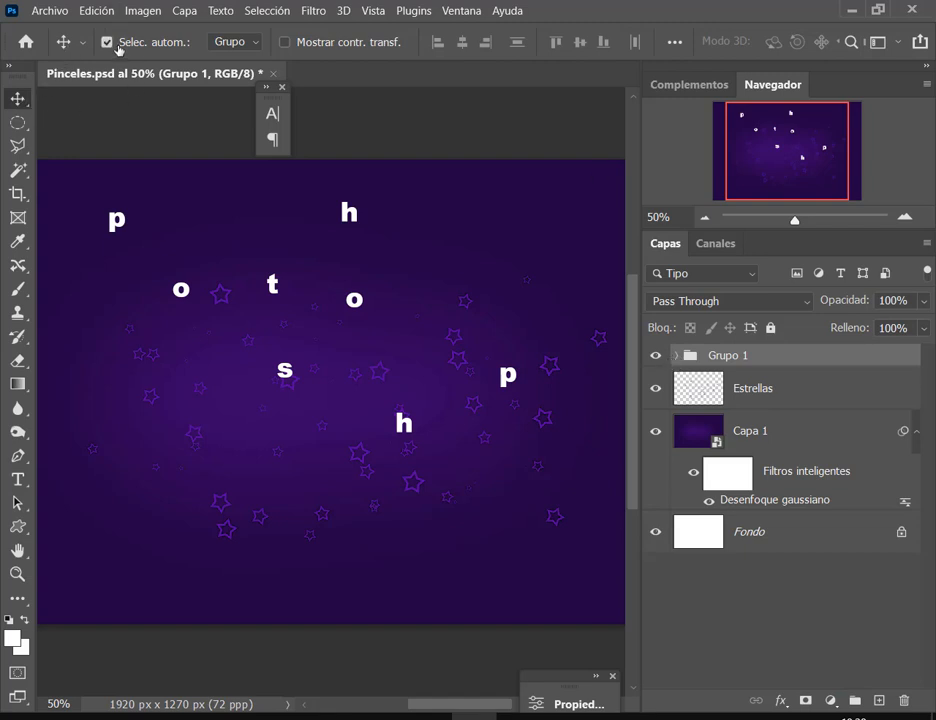
Set the Move tool's automatic selection to Capa and reposition the upper "h" and the first "p" on the canvas.
click(247, 45)
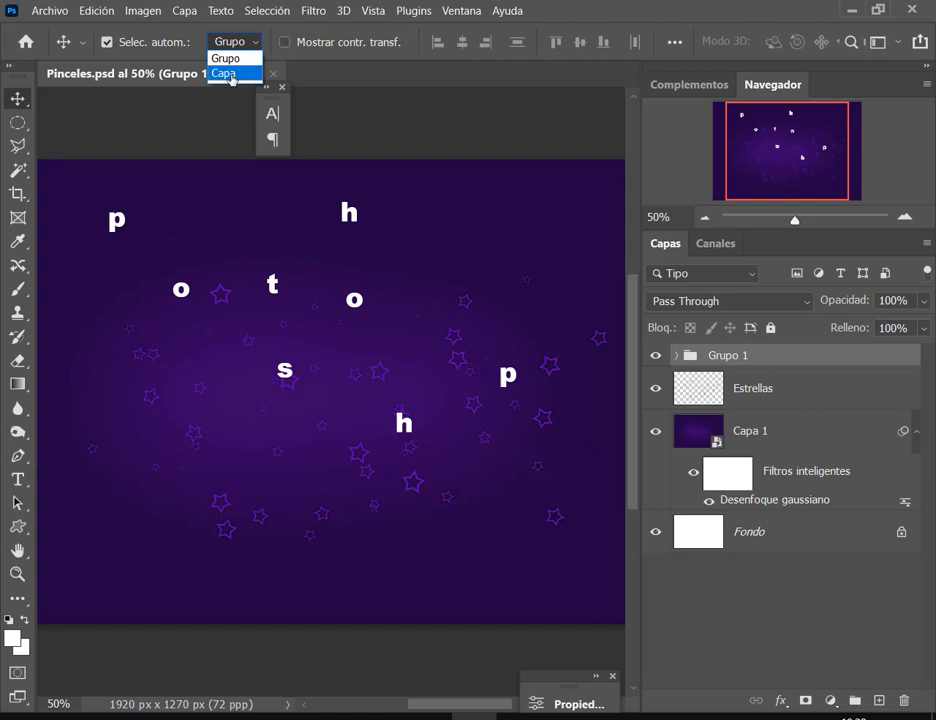
click(232, 74)
drag(352, 214, 342, 222)
drag(122, 221, 201, 382)
drag(181, 300, 219, 368)
drag(415, 405, 480, 235)
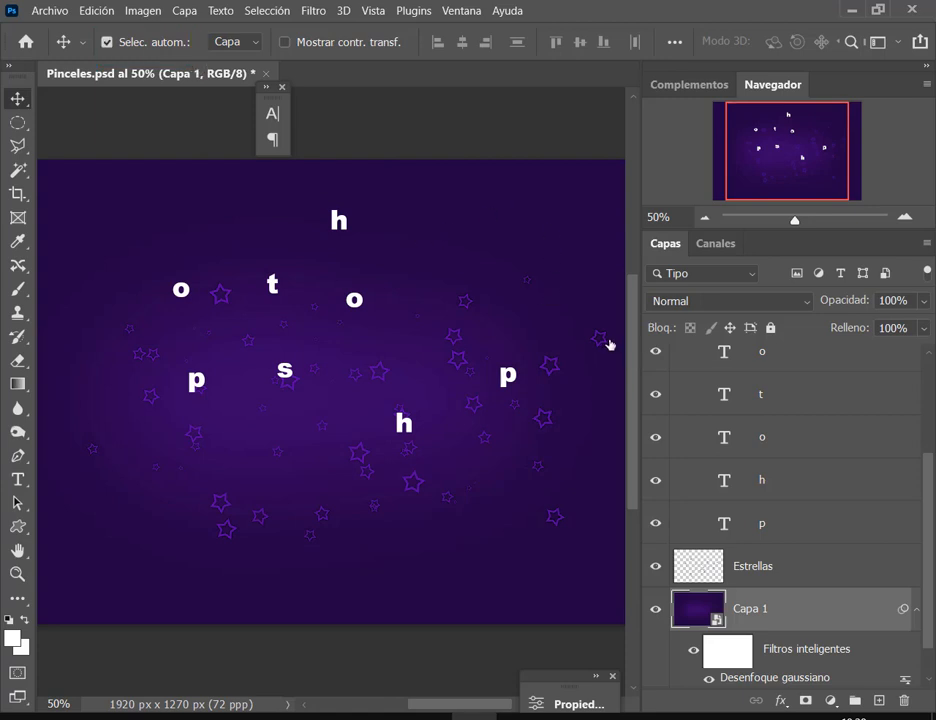
Collapse the smart filters of Capa 1 and fully lock both the Estrellas and Capa 1 layers.
drag(603, 342, 610, 367)
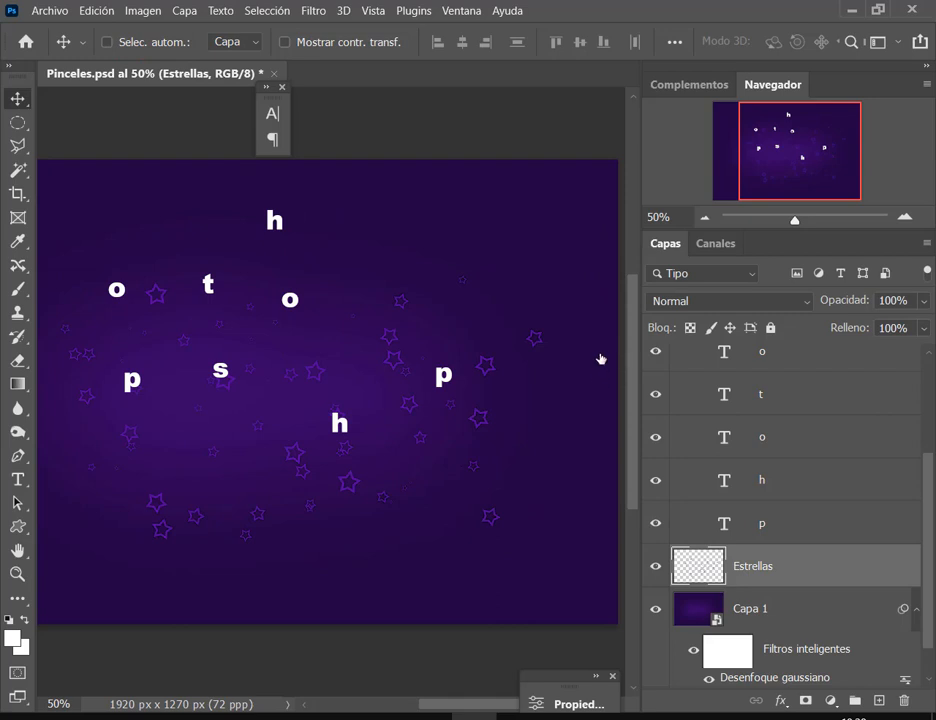
drag(337, 494, 406, 482)
scroll(827, 531, down, 1)
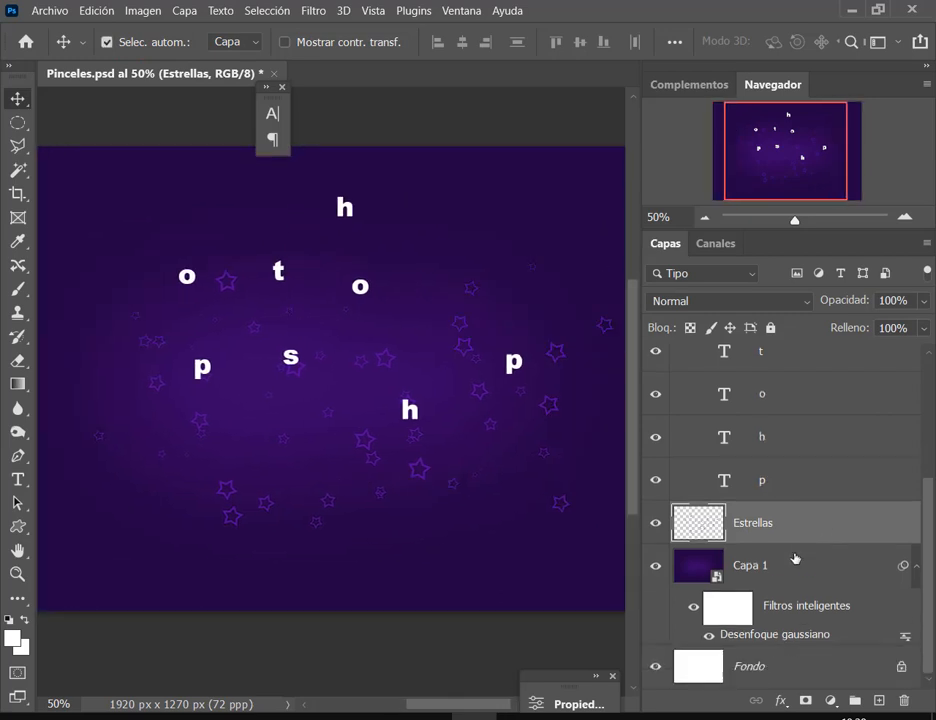
click(822, 564)
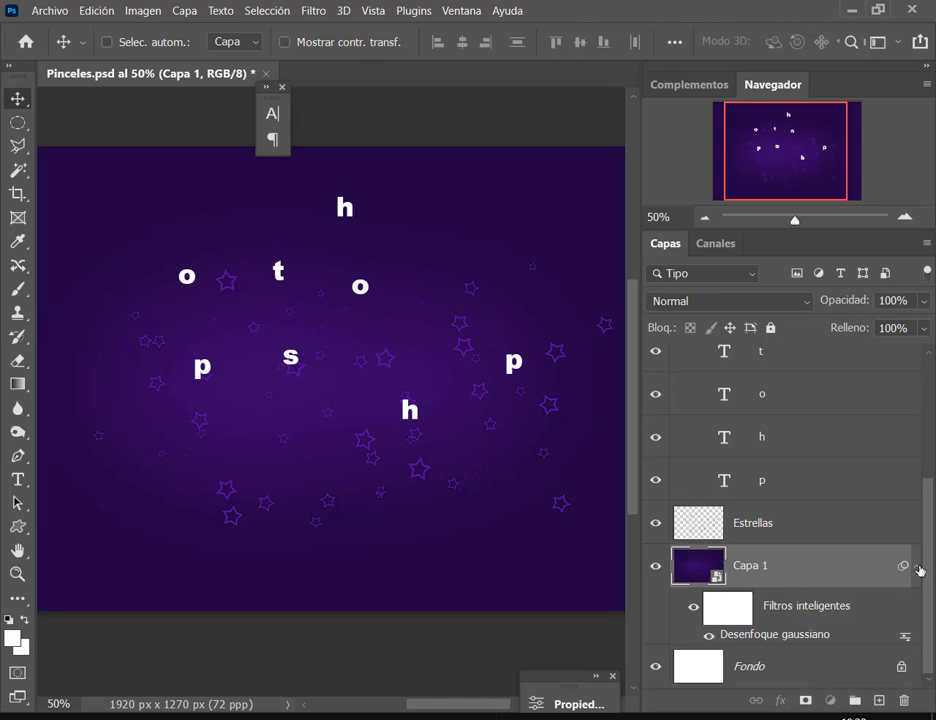
click(916, 566)
click(760, 580)
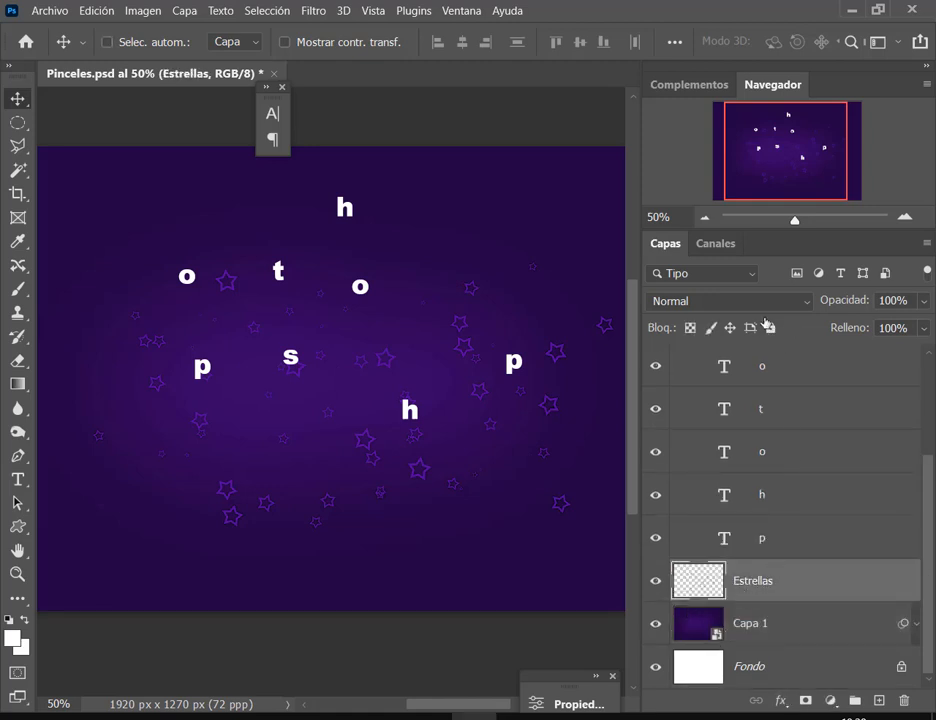
click(771, 328)
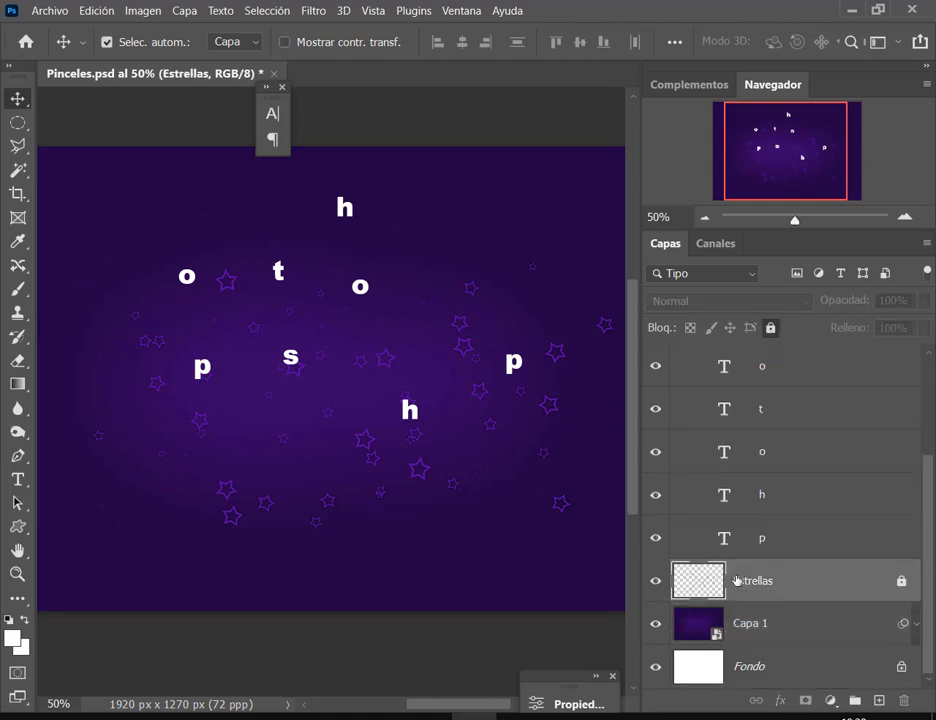
click(761, 618)
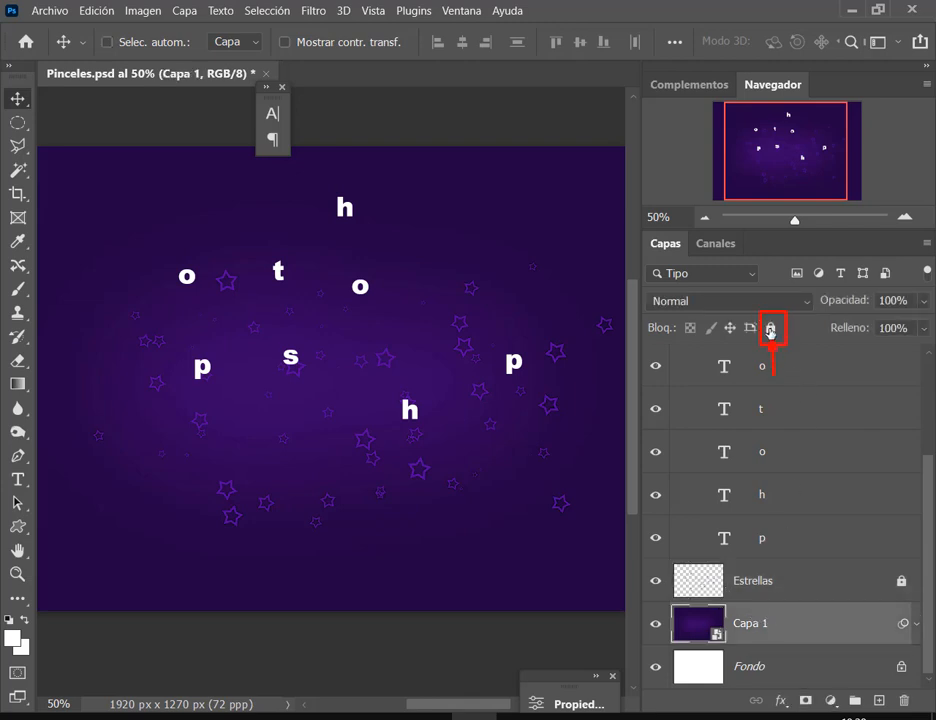
click(771, 329)
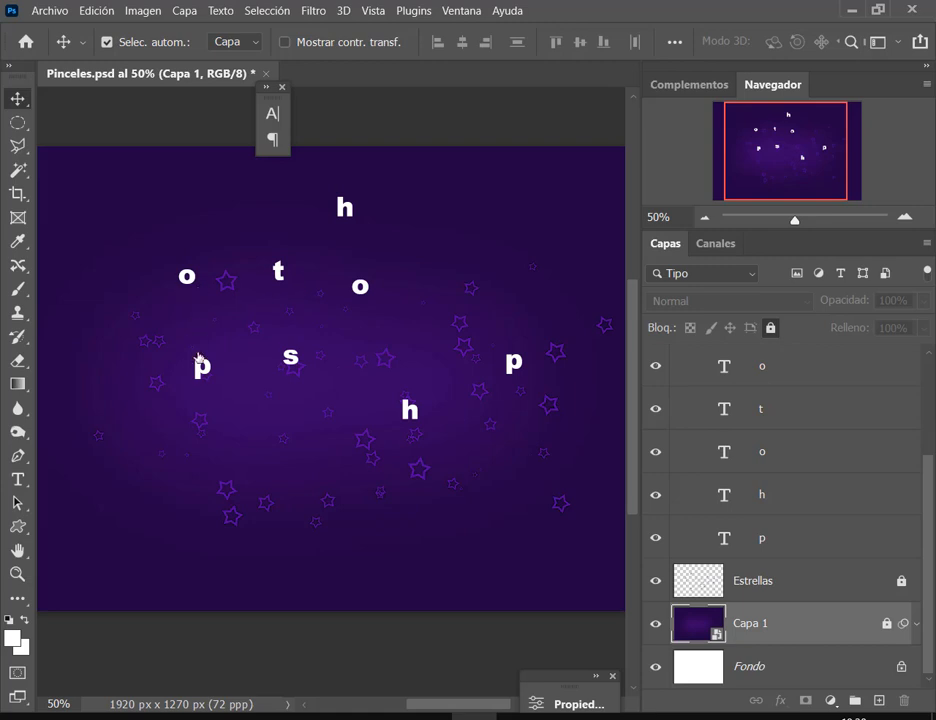
Gather the letters p, o, t and h side by side in a row just left of the canvas centre.
drag(198, 360, 198, 343)
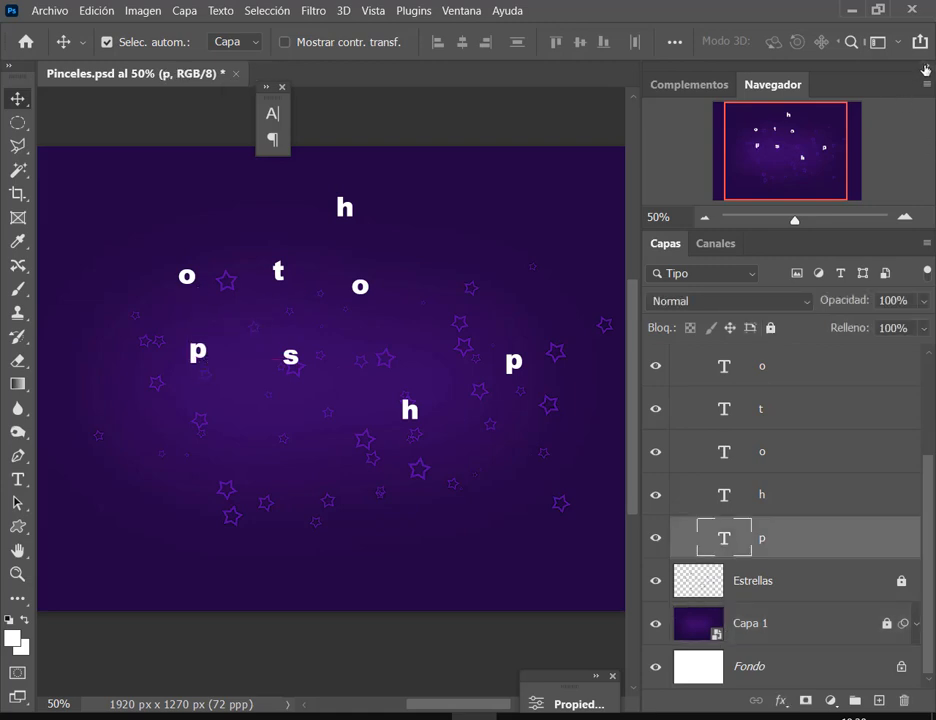
click(925, 68)
scroll(431, 306, up, 2)
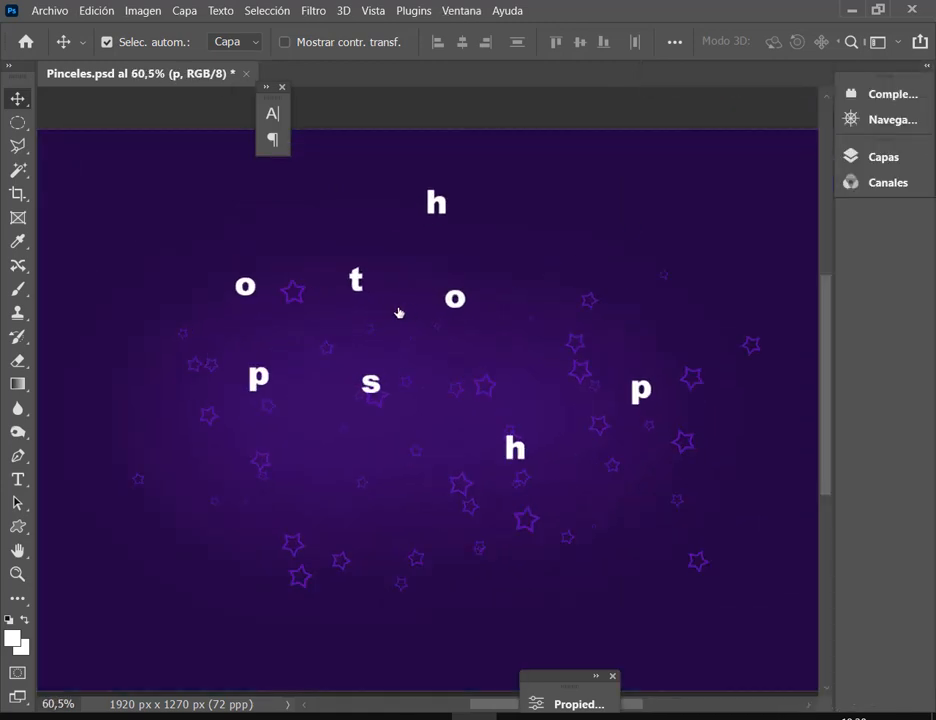
drag(251, 291, 287, 384)
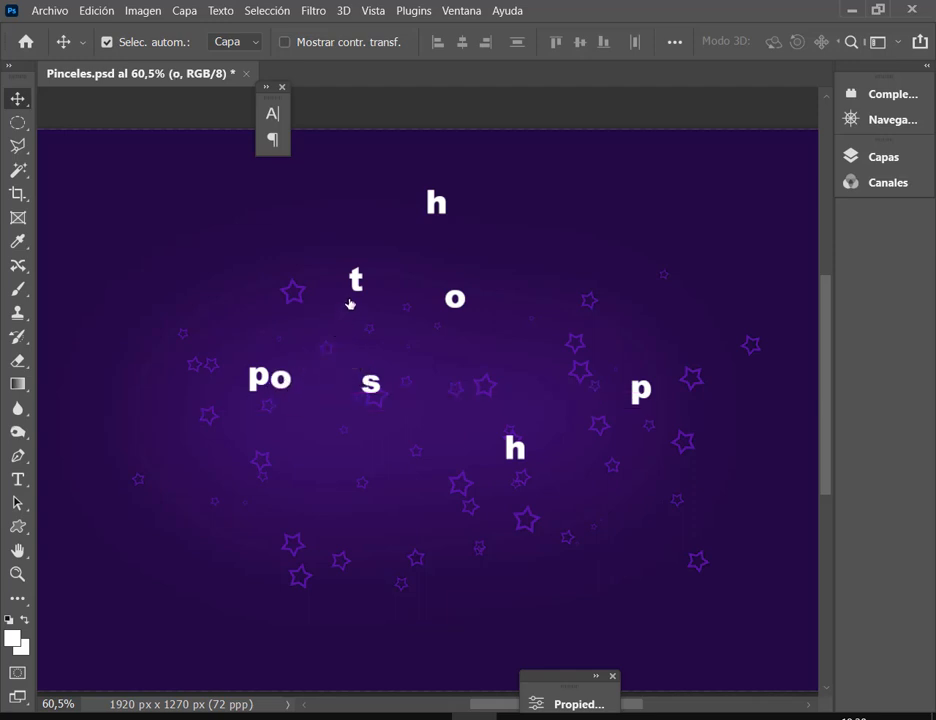
drag(357, 291, 297, 391)
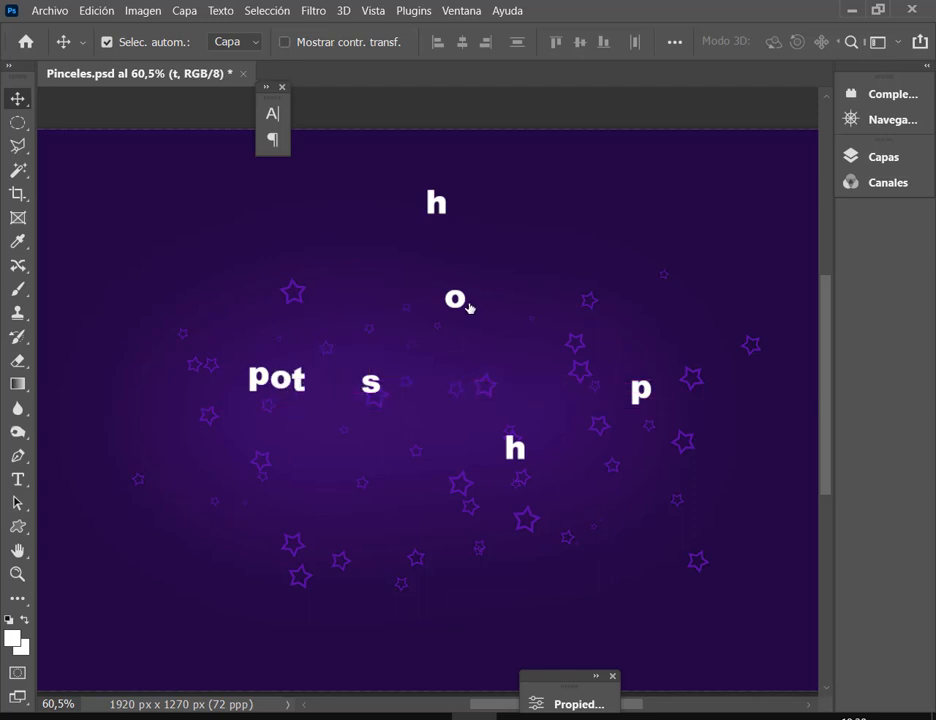
drag(445, 210, 316, 387)
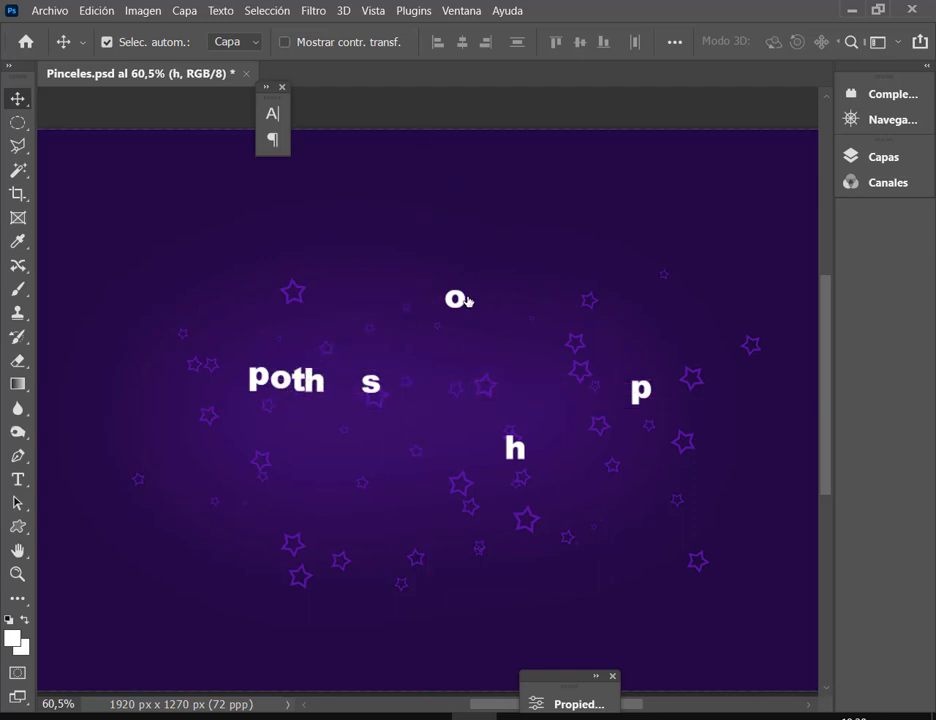
Move the remaining o, s, h and p letters into the same row after the first four.
drag(466, 298, 366, 393)
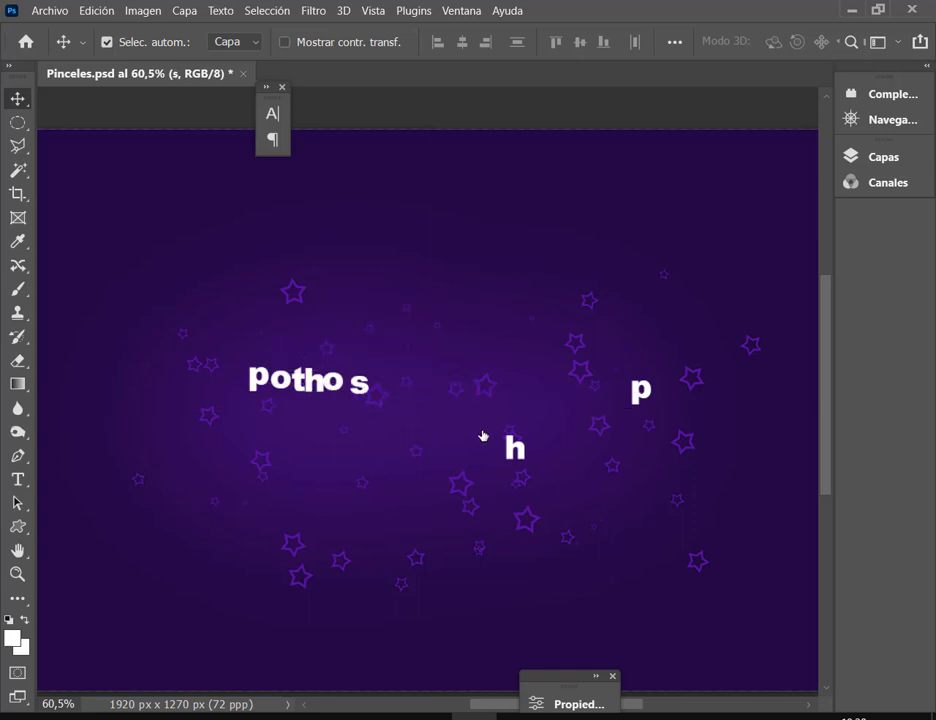
drag(459, 425, 362, 360)
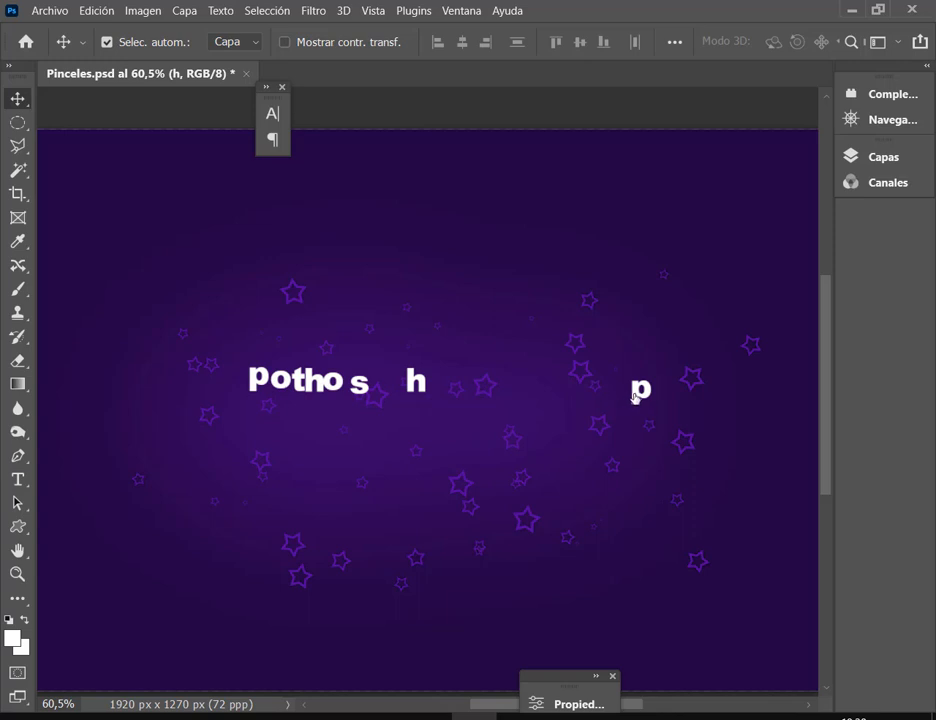
drag(634, 397, 451, 388)
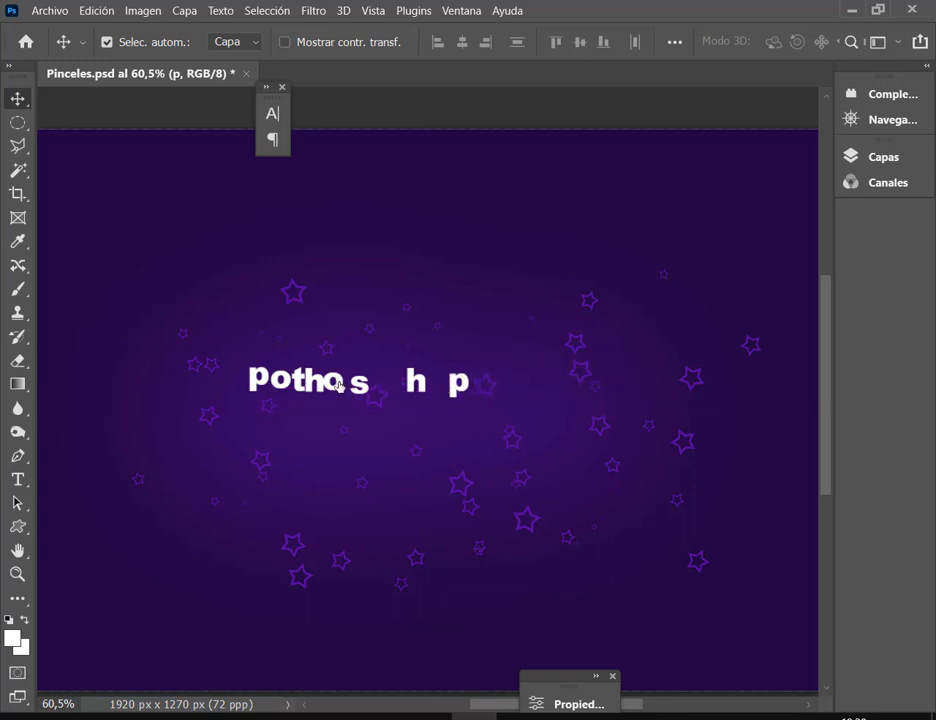
Duplicate the second o, place the copy after the s, and bring the last h and p closer in the row.
double_click(339, 384)
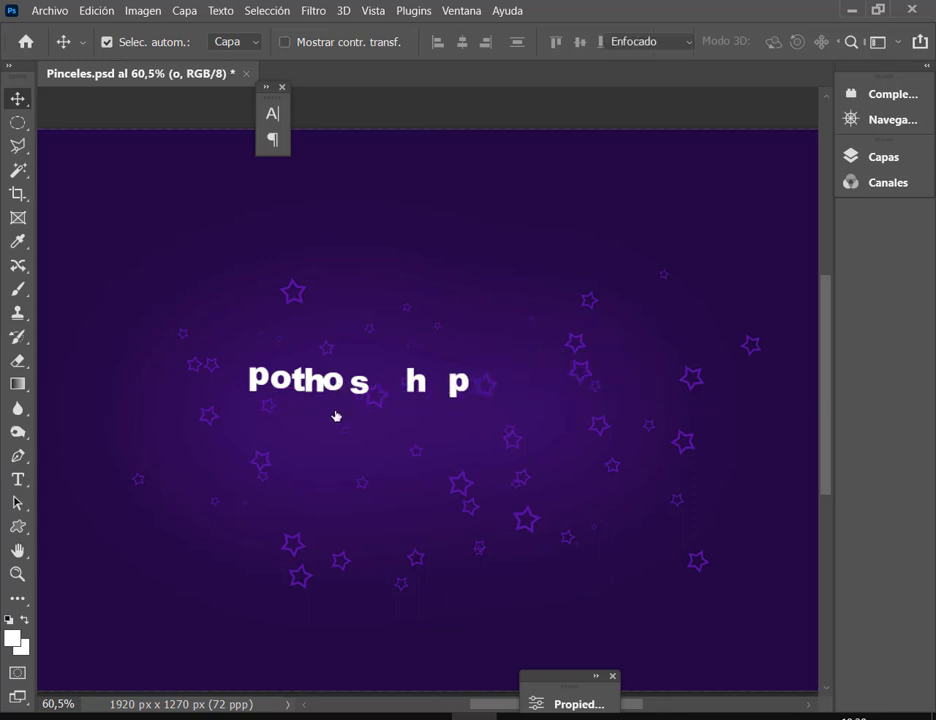
click(18, 101)
drag(335, 388, 401, 393)
key(ctrl)
key(ctrl+j)
drag(459, 387, 422, 388)
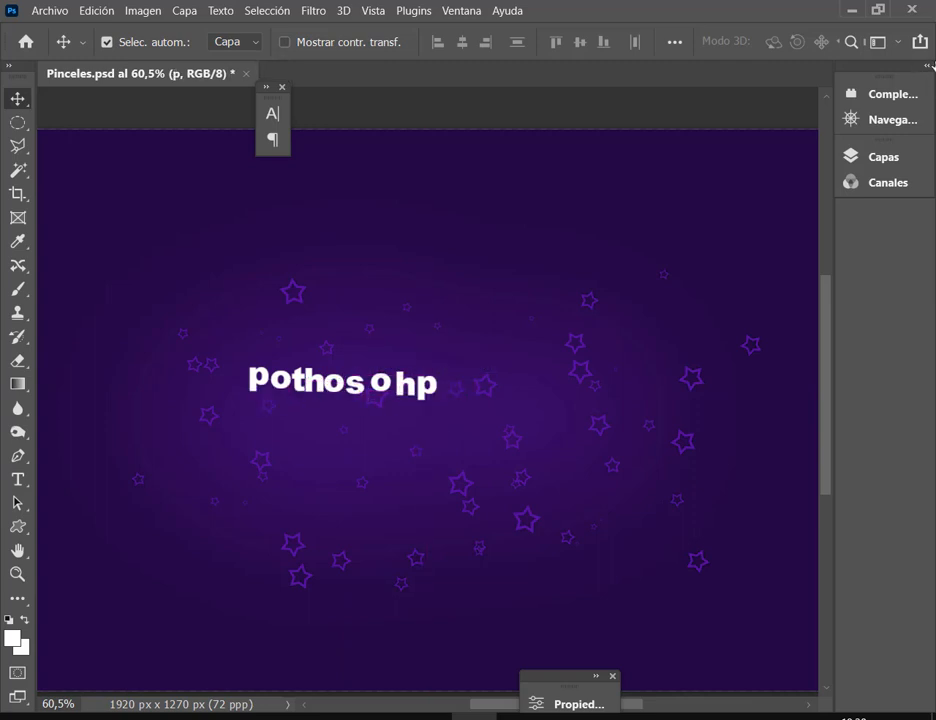
Move the "o copia" layer above the s layer and rename it o.
click(928, 66)
scroll(764, 580, up, 3)
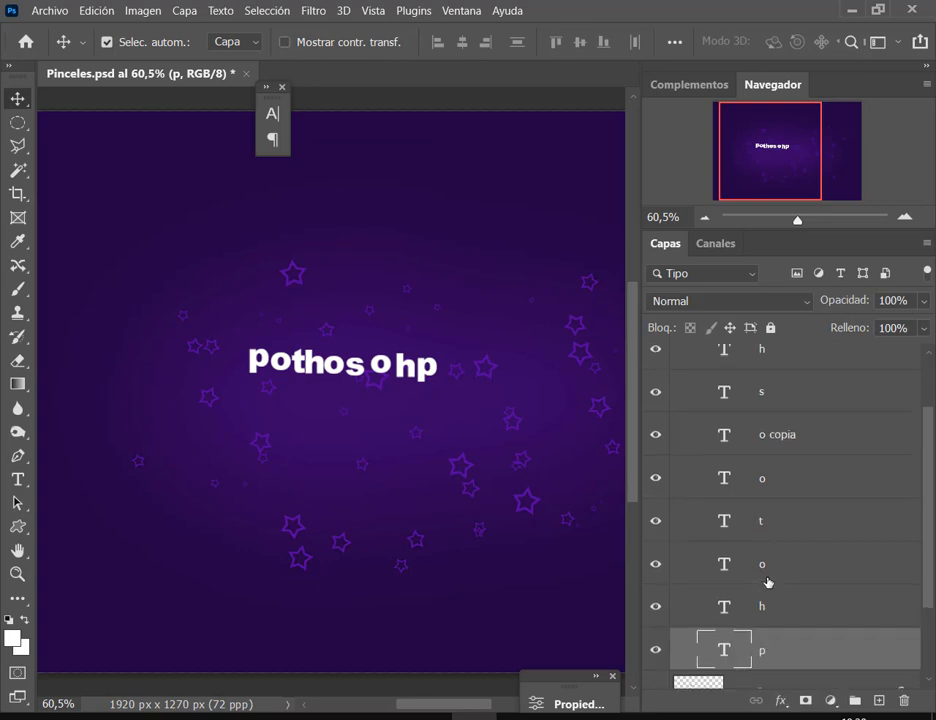
drag(810, 503, 797, 450)
double_click(787, 462)
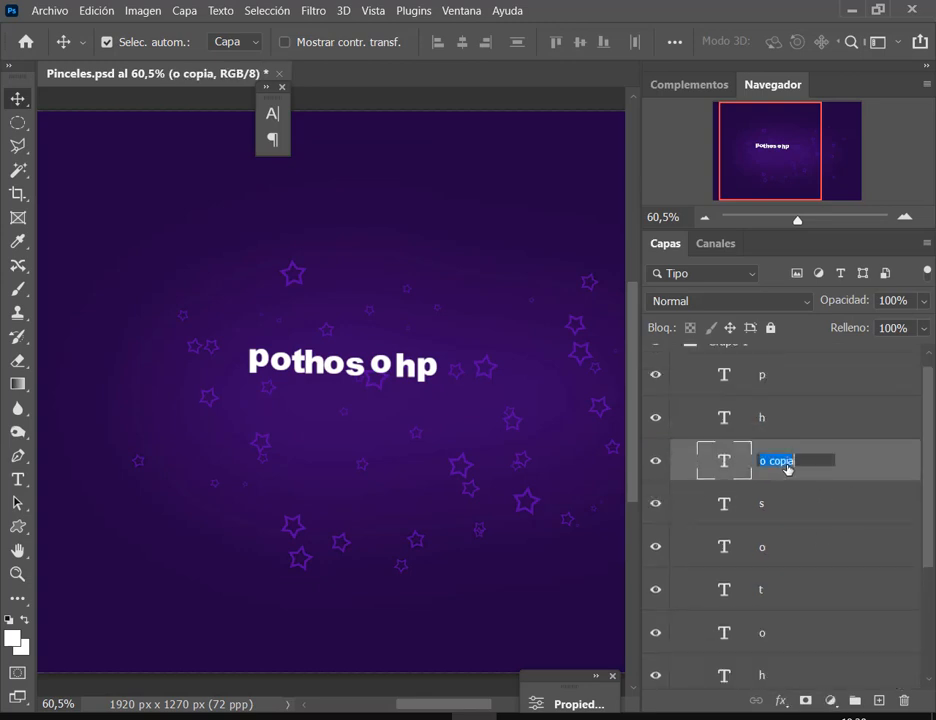
key(BackSpace)
key(BackSpace)
key(Return)
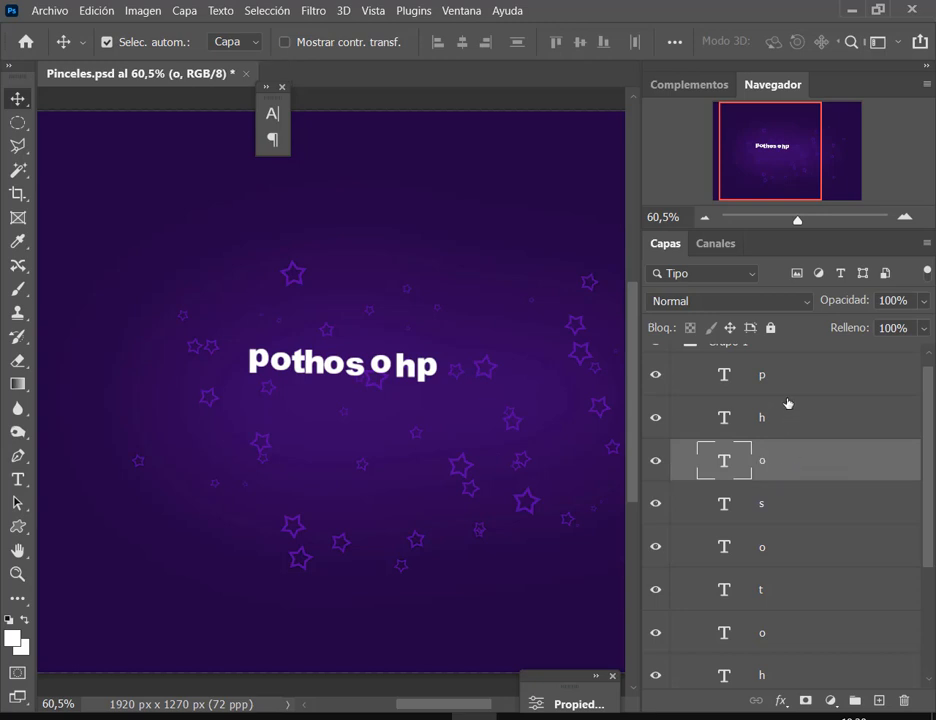
Move the last h directly after the s and place the new o behind it on the canvas.
click(789, 395)
scroll(786, 389, up, 1)
click(768, 358)
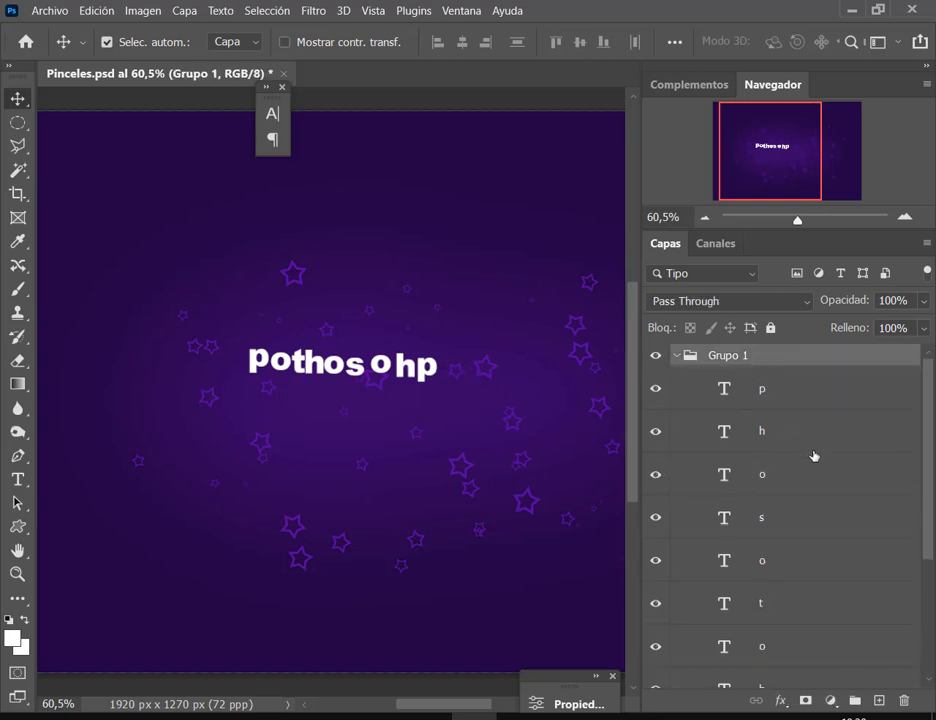
click(786, 401)
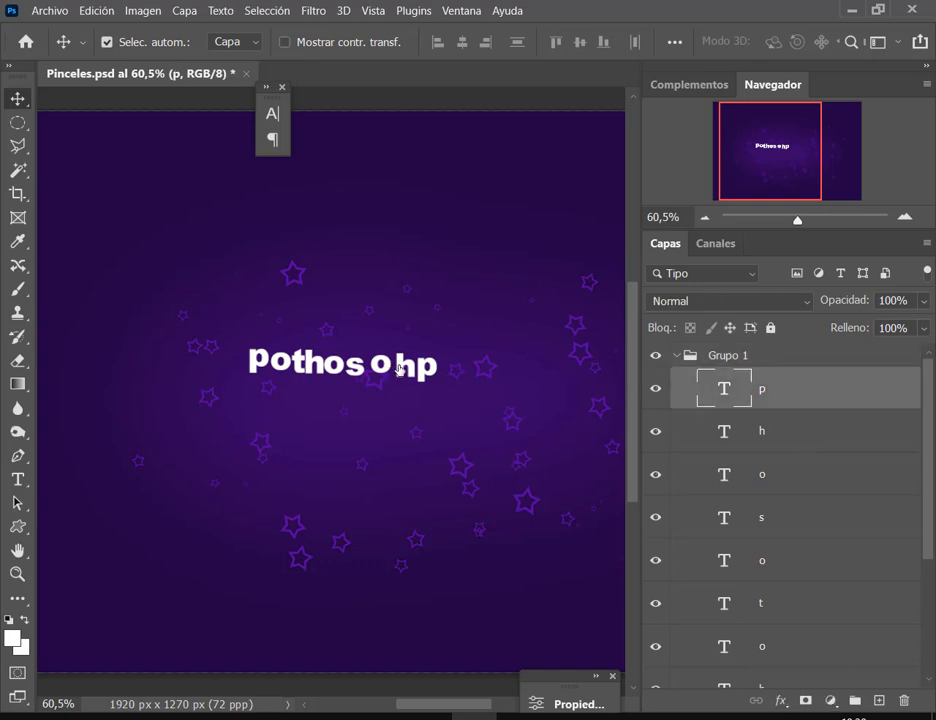
drag(399, 368, 378, 369)
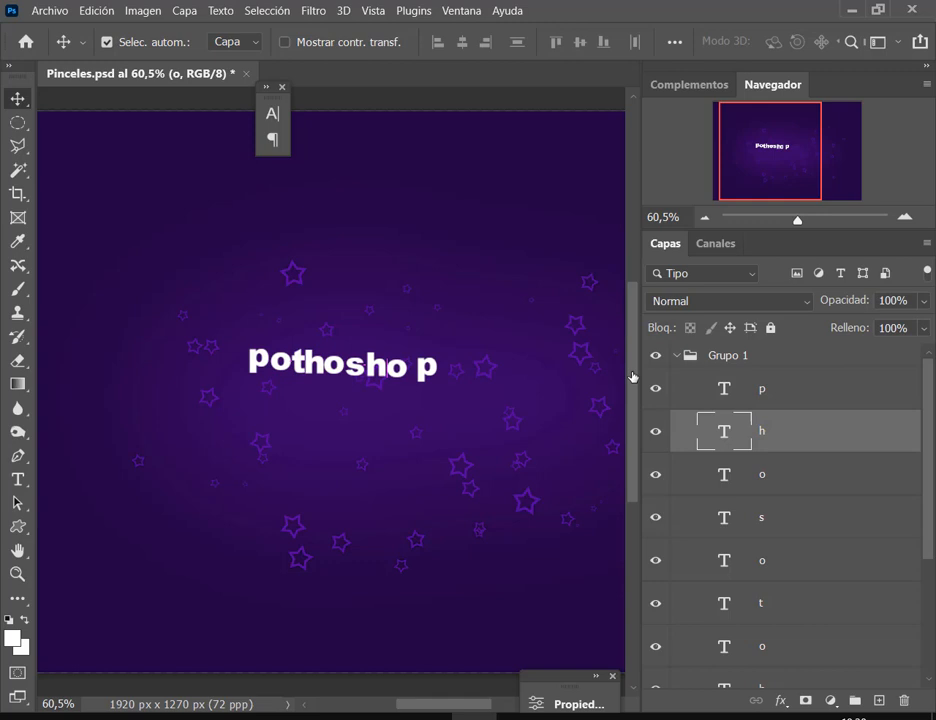
Reorder the new o layer in Grupo 1 so it sits directly below the uppermost p.
click(754, 387)
scroll(846, 464, down, 5)
scroll(806, 427, up, 4)
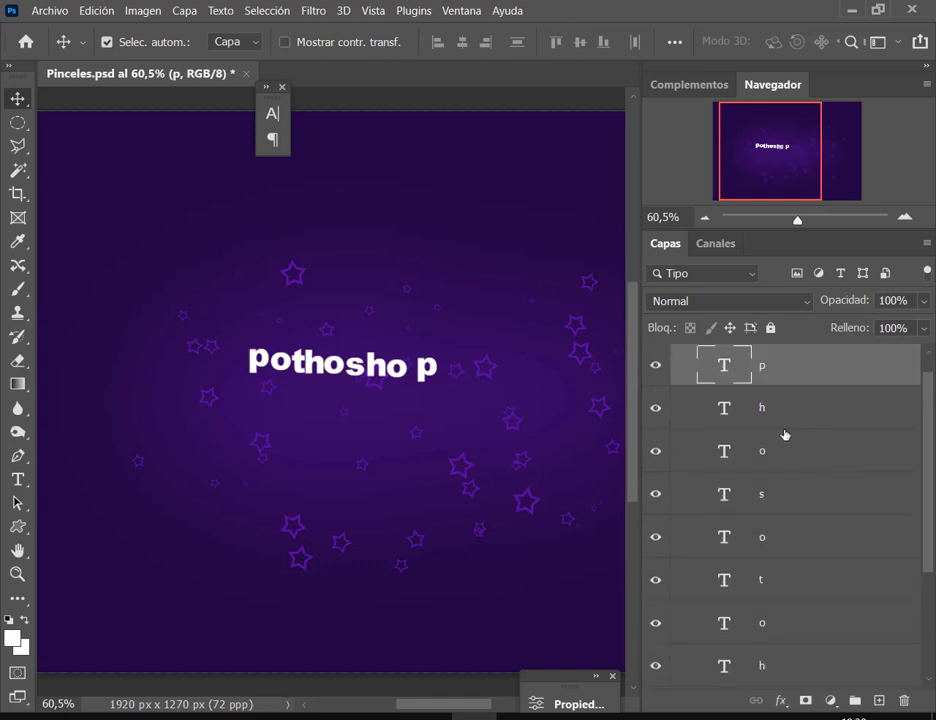
drag(789, 446, 794, 380)
Select all the letter layers, enlarge them together to about 213.5%, and shift the title slightly down toward the glow's centre.
scroll(796, 445, down, 2)
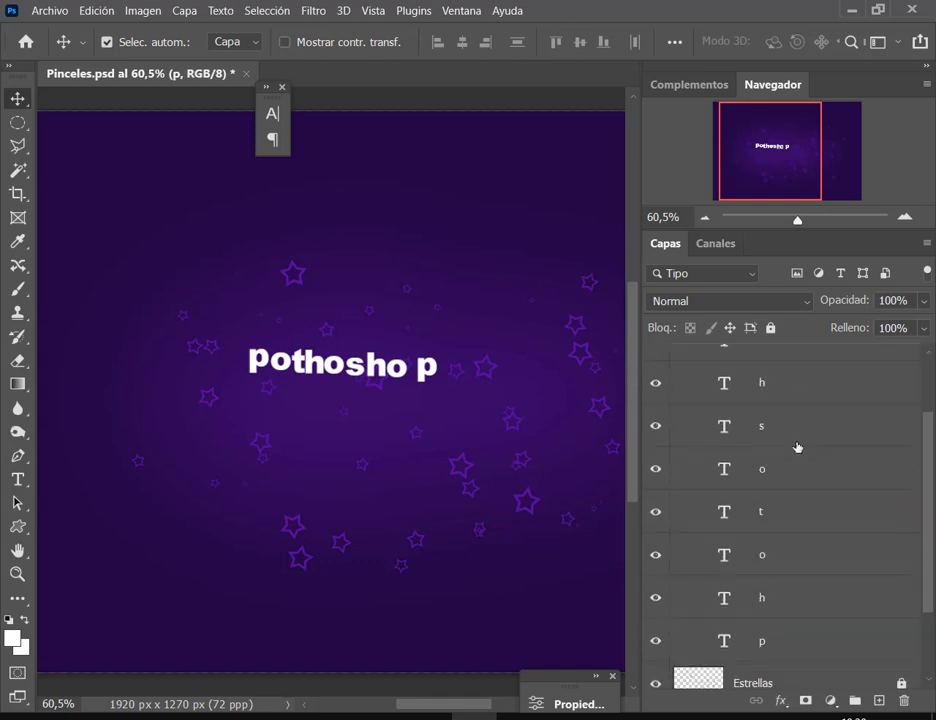
shift+click(773, 613)
scroll(533, 458, down, 3)
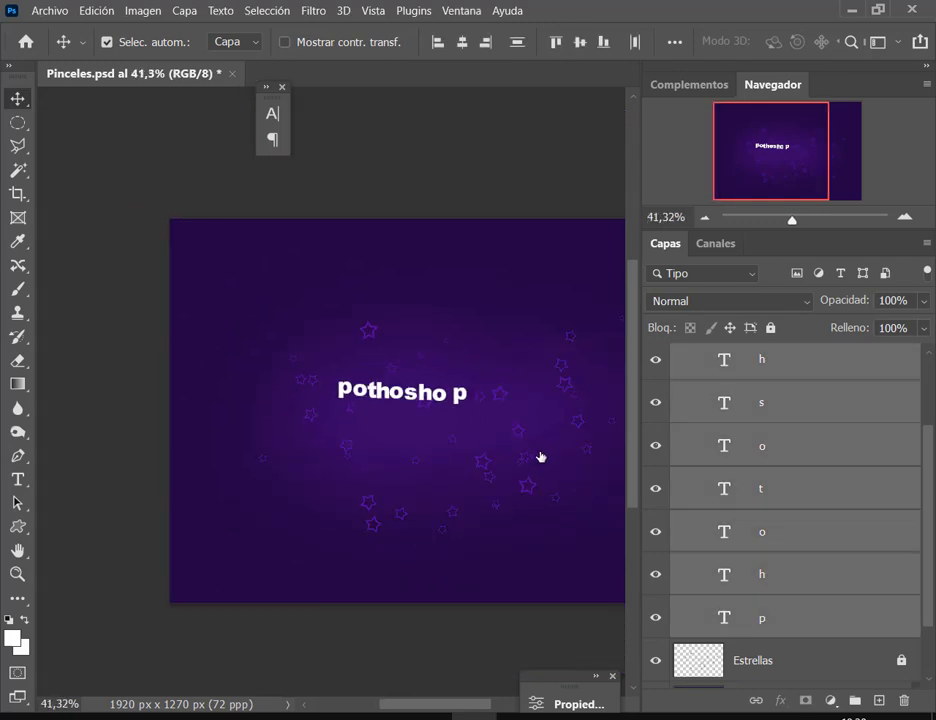
drag(506, 443, 368, 455)
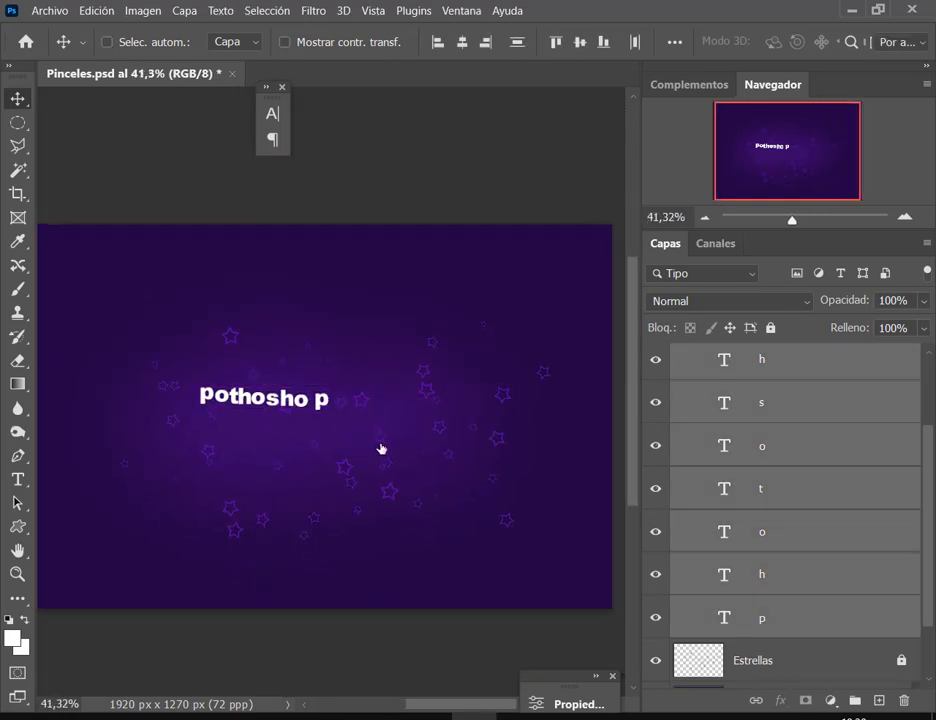
key(ctrl+t)
drag(327, 389, 478, 356)
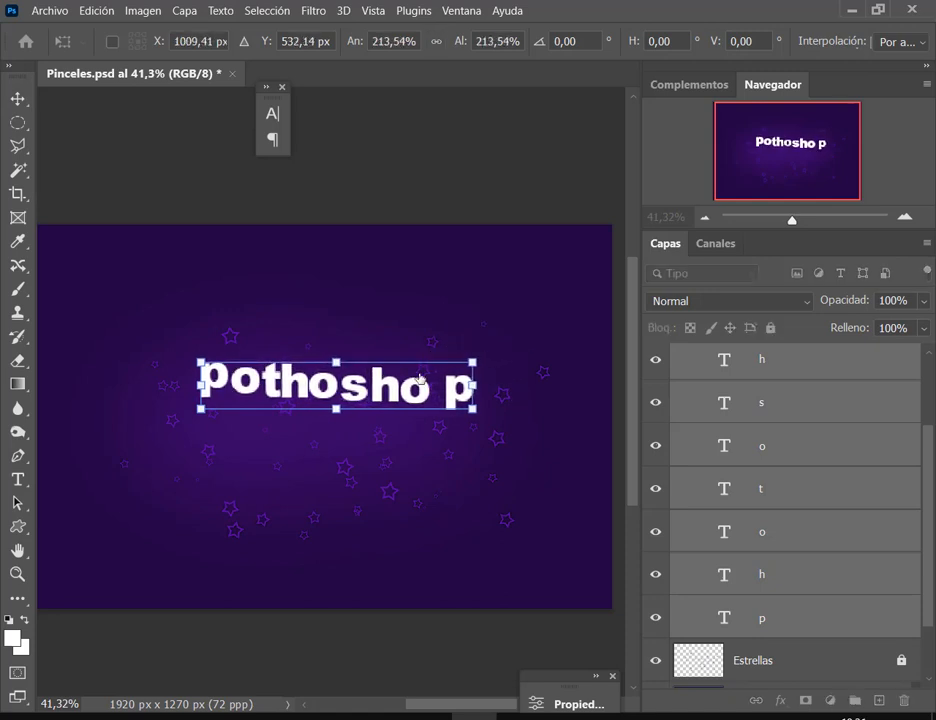
key(Return)
drag(412, 397, 404, 427)
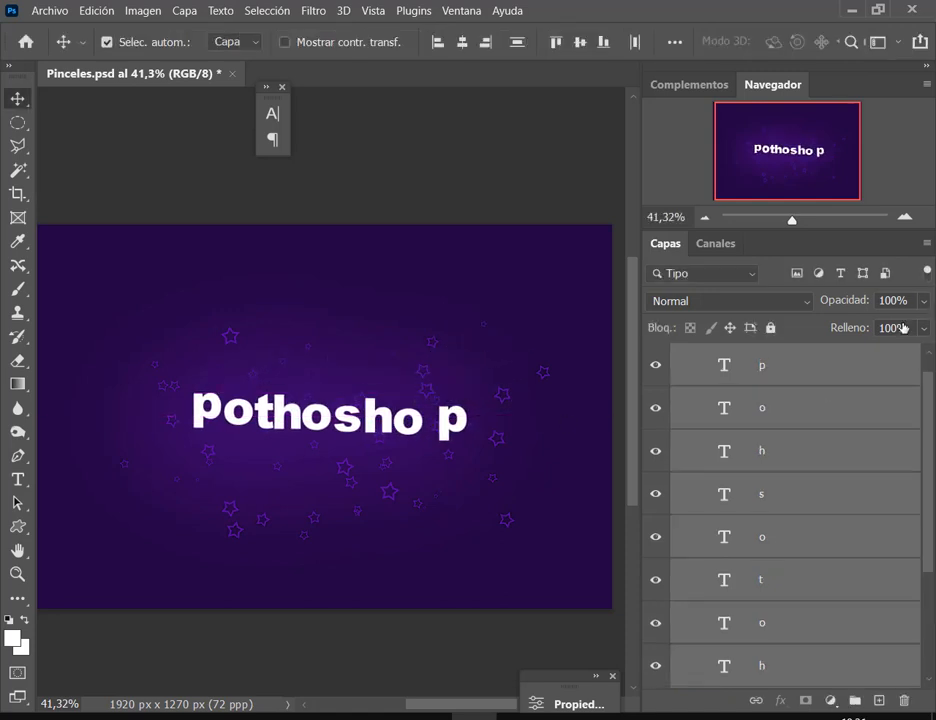
Compare with Ejemplo.jpg in the browser, then rearrange the h, o, t and o behind the first p to spell photo.
click(882, 380)
click(928, 68)
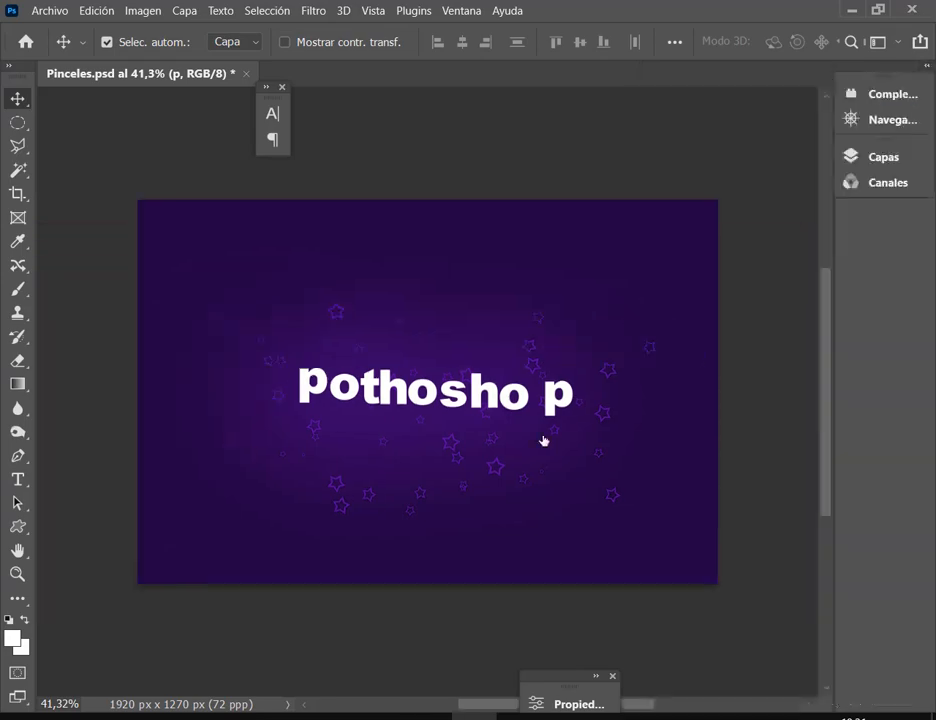
scroll(500, 390, up, 2)
scroll(450, 397, up, 3)
key(alt+Tab)
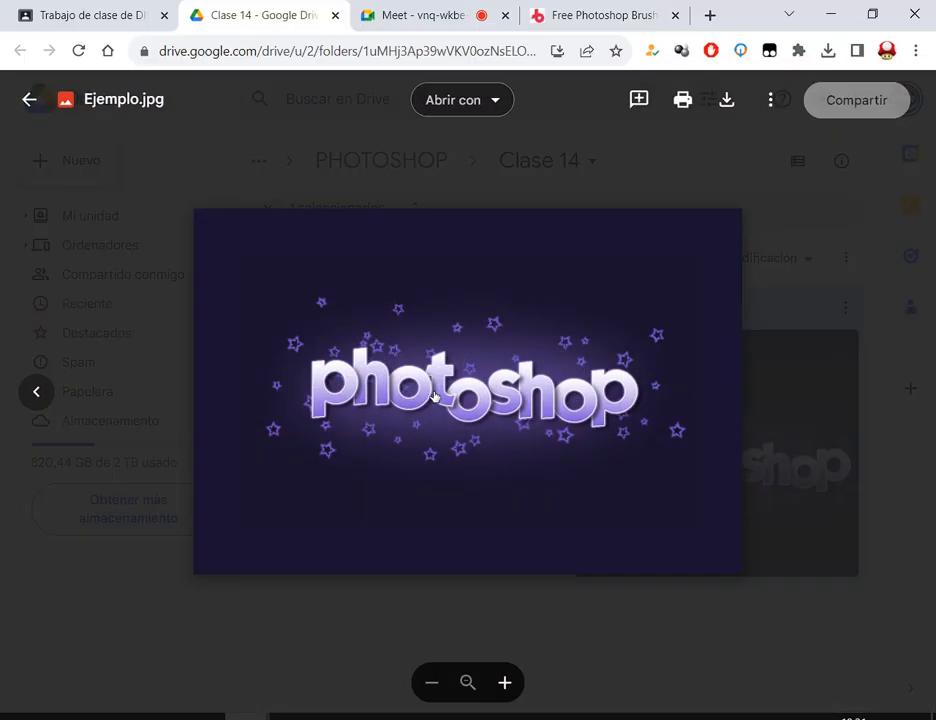
key(alt+Tab)
key(alt+Tab)
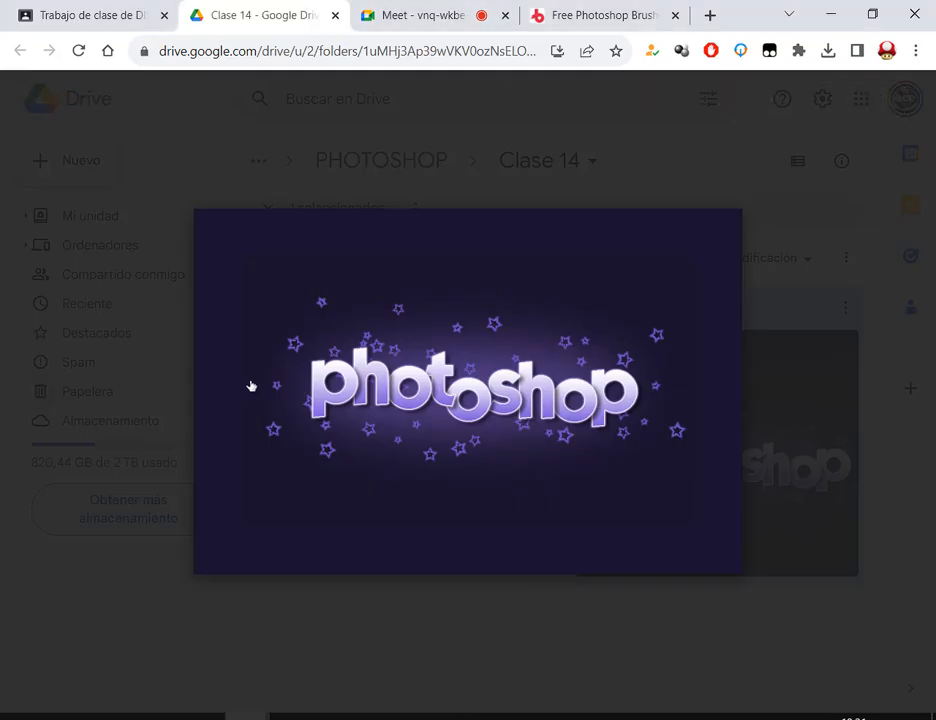
key(alt+Tab)
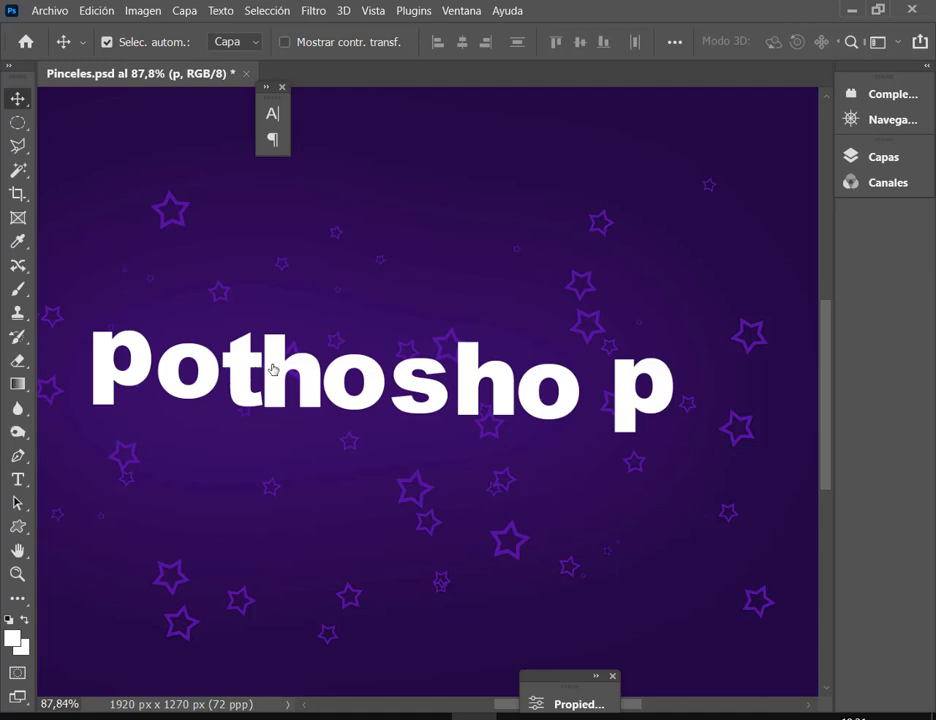
drag(272, 367, 227, 367)
mouse_move(239, 373)
mouse_down()
mouse_move(249, 351)
mouse_move(245, 365)
mouse_up()
drag(311, 377, 252, 342)
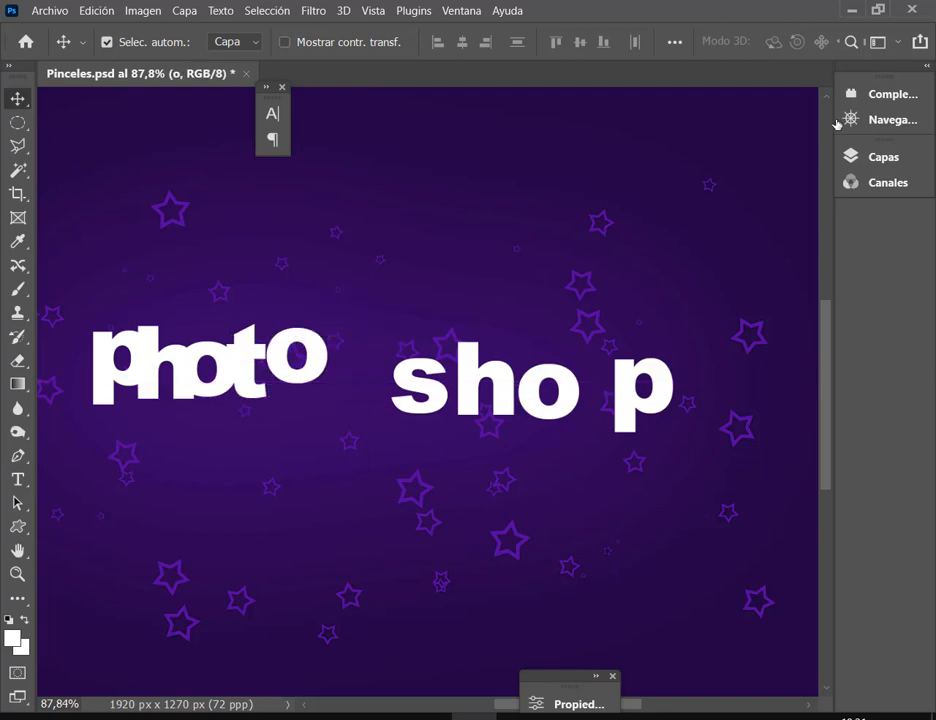
click(927, 68)
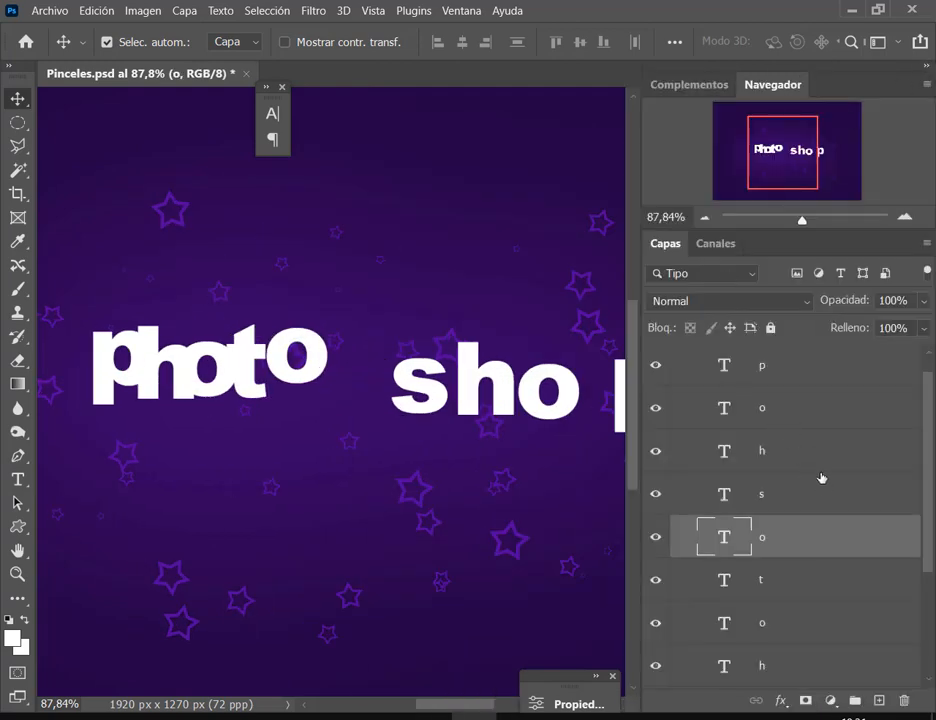
click(778, 368)
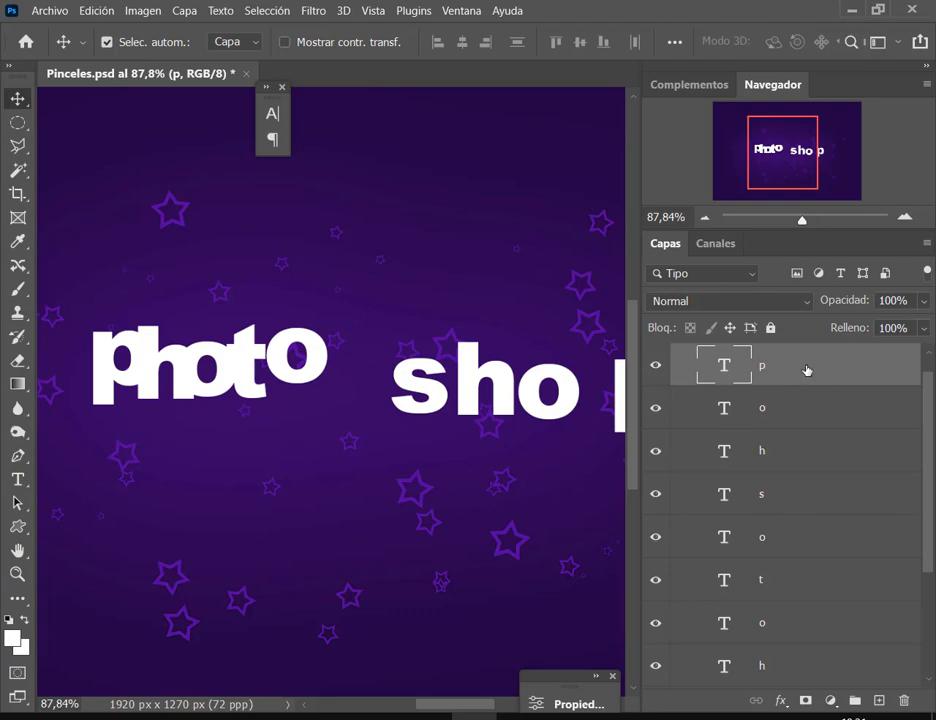
right_click(798, 372)
click(646, 24)
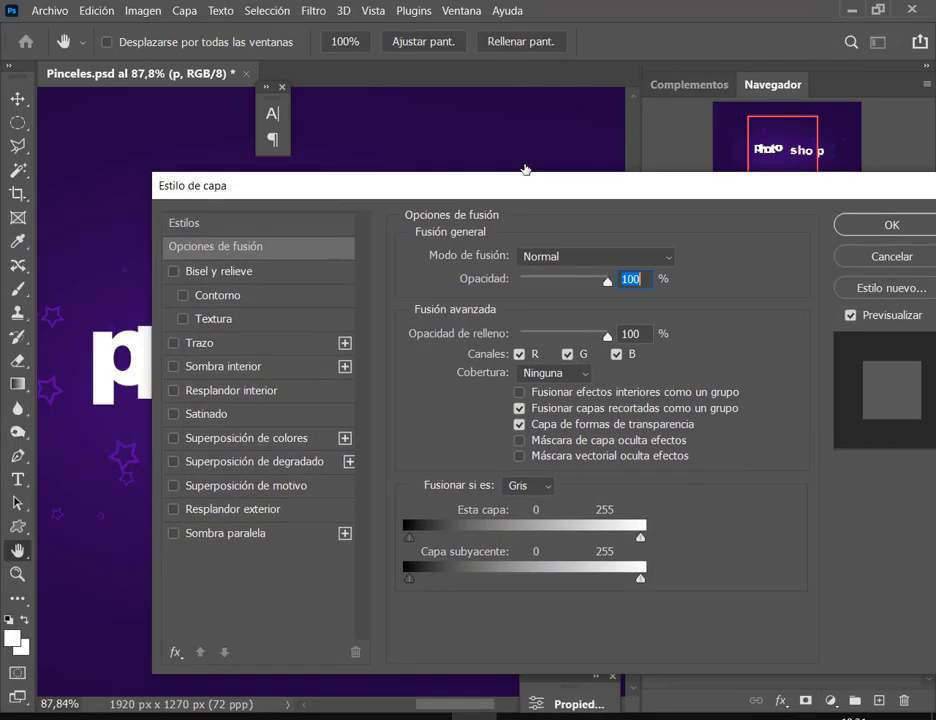
drag(417, 190, 620, 92)
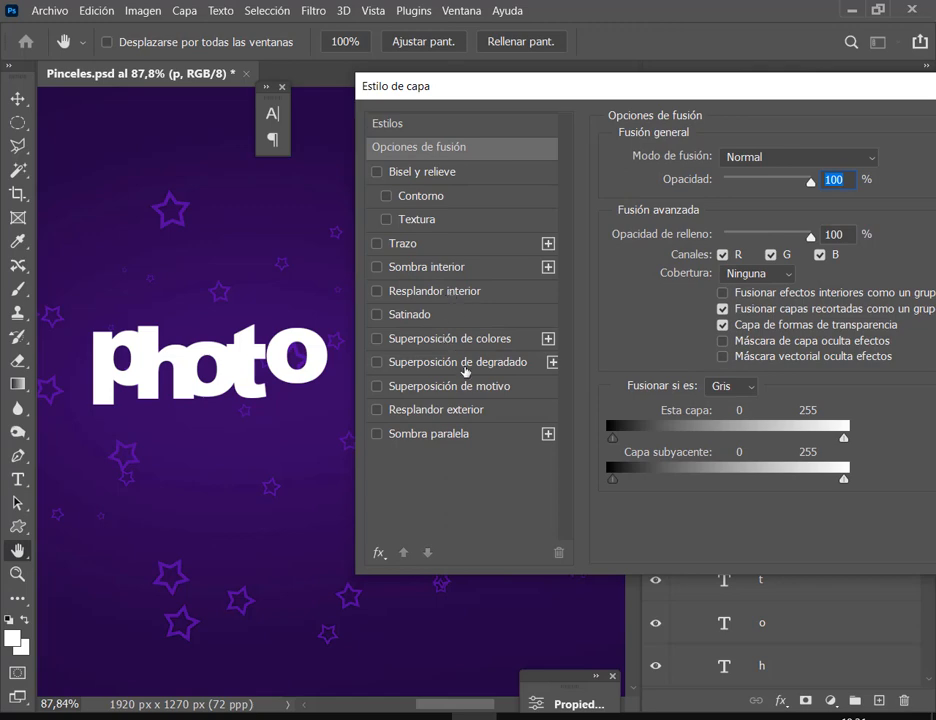
click(457, 362)
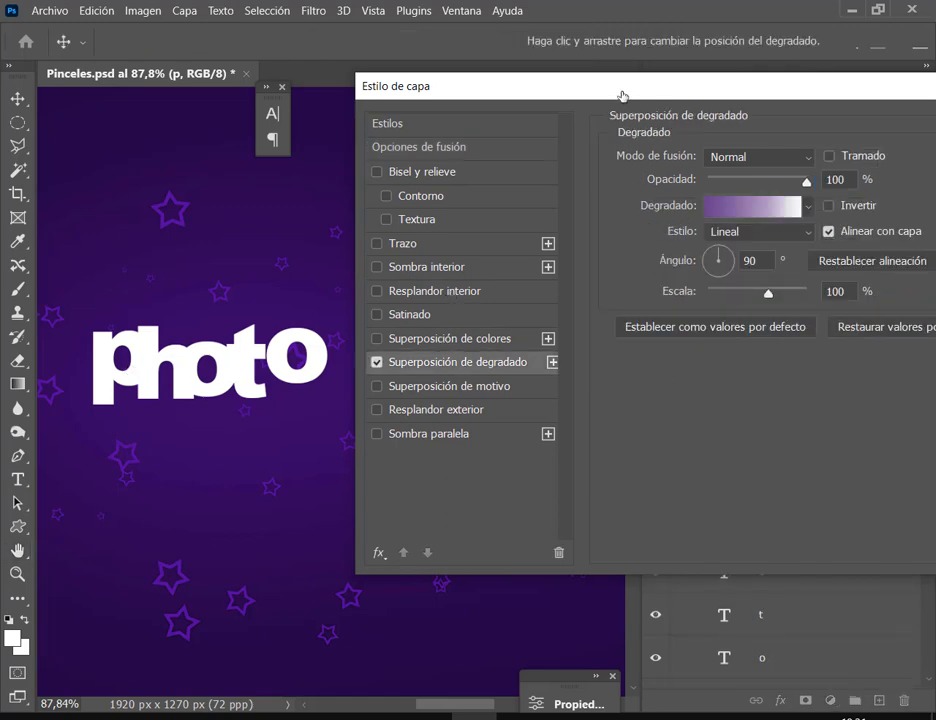
drag(622, 96, 250, 148)
click(768, 209)
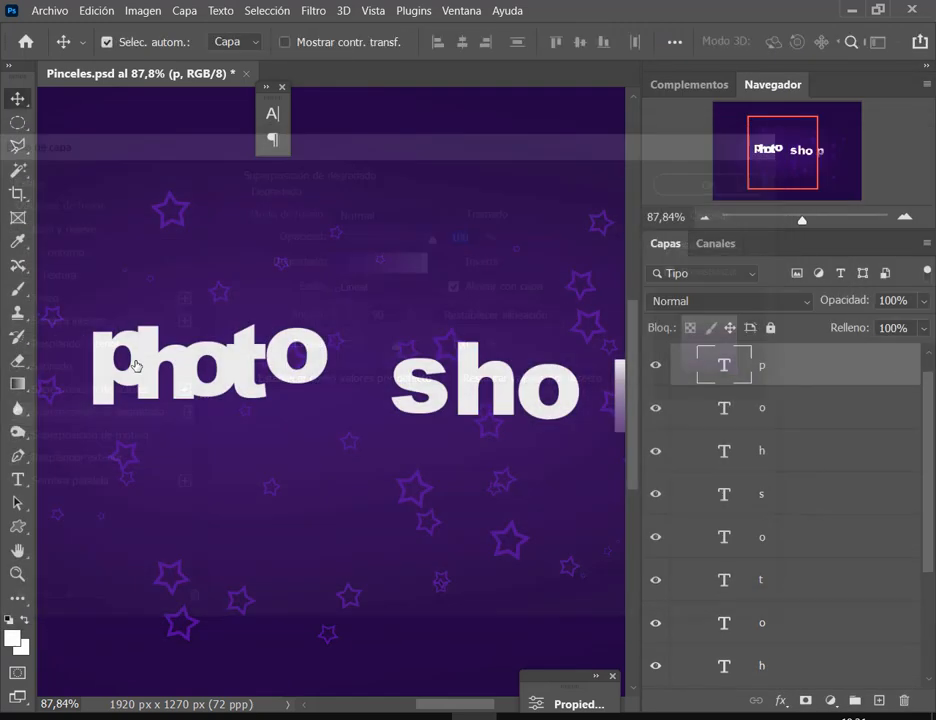
Give the first p a linear purple-to-white gradient overlay and a white 7 px exterior stroke.
click(130, 358)
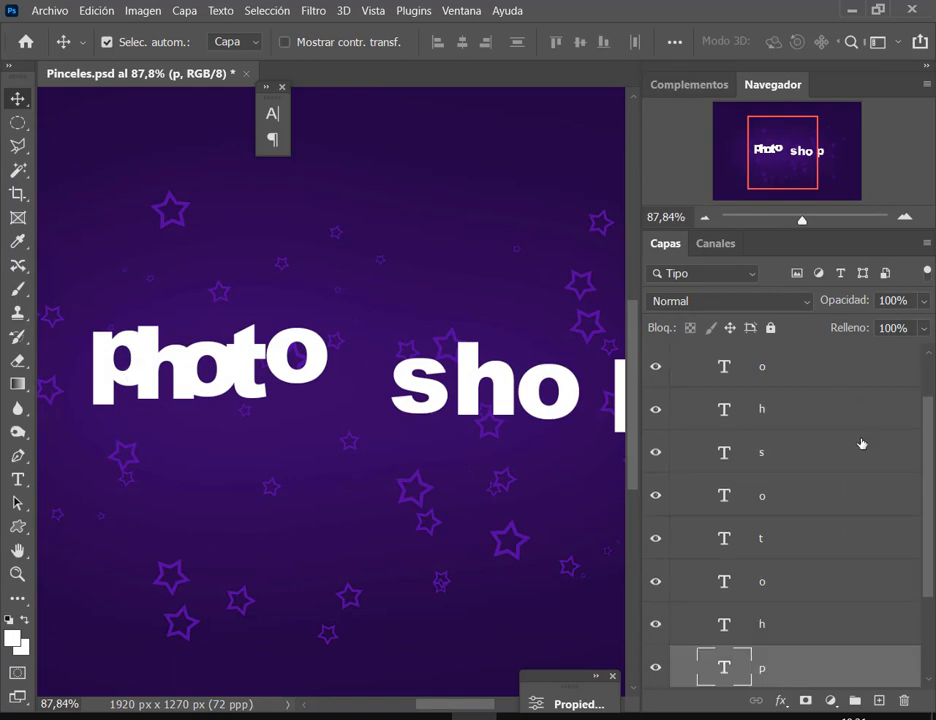
right_click(832, 669)
click(654, 23)
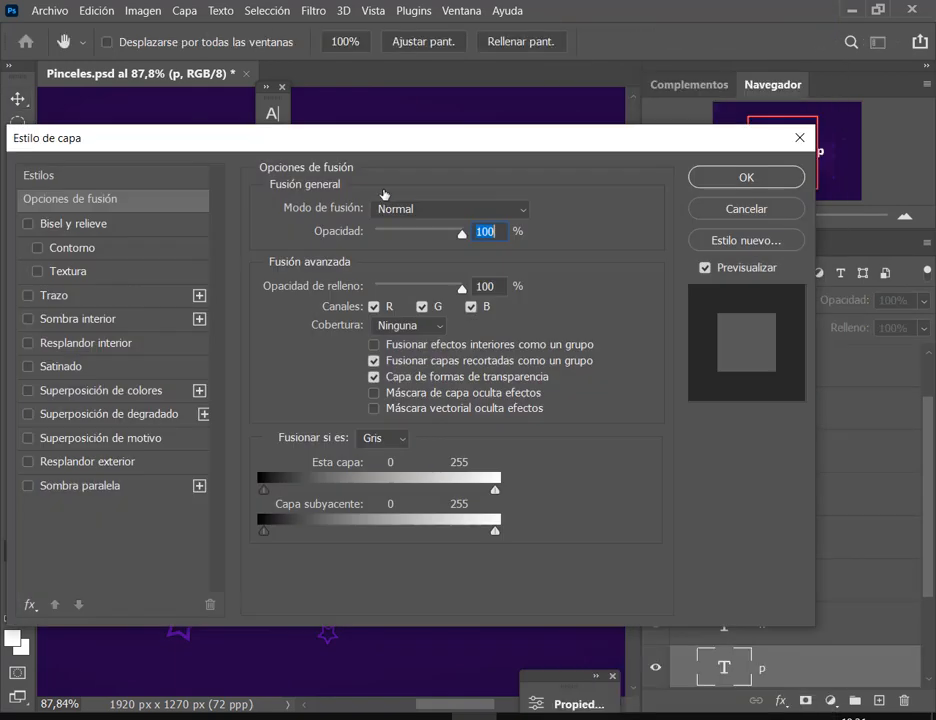
drag(377, 140, 696, 147)
click(478, 398)
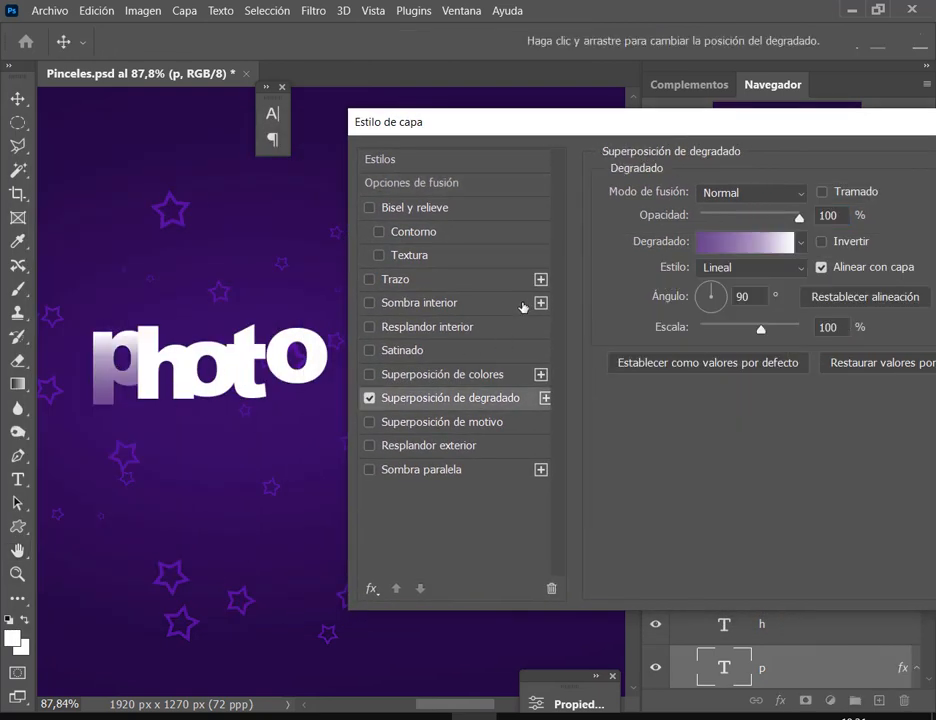
click(395, 280)
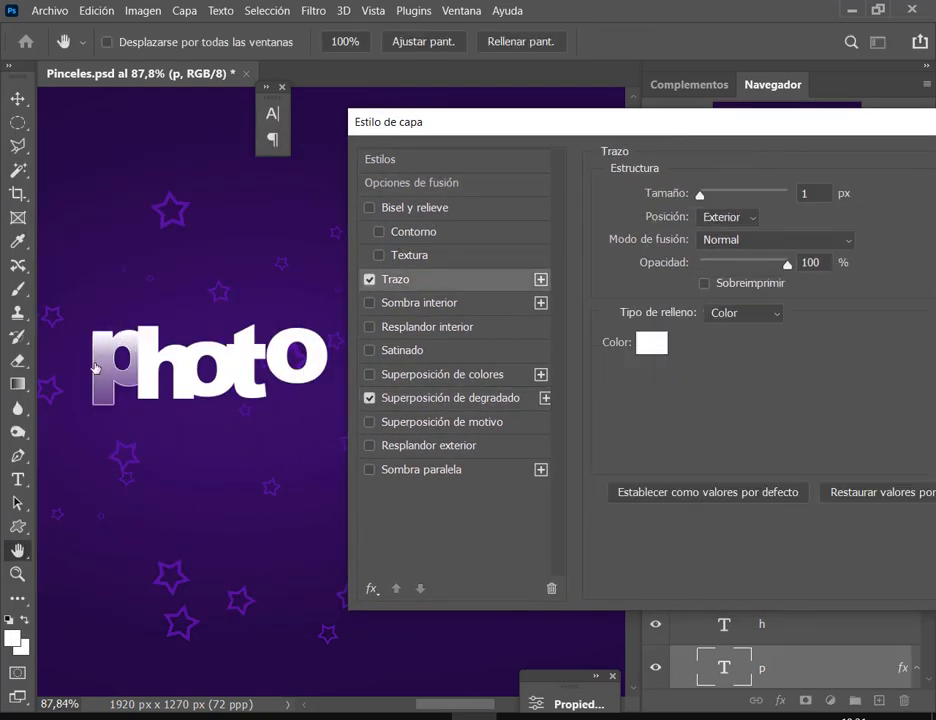
drag(703, 197, 707, 197)
Add a drop shadow with 100% opacity and a 118° angle to the first p, checking against Ejemplo.jpg in the browser.
click(427, 470)
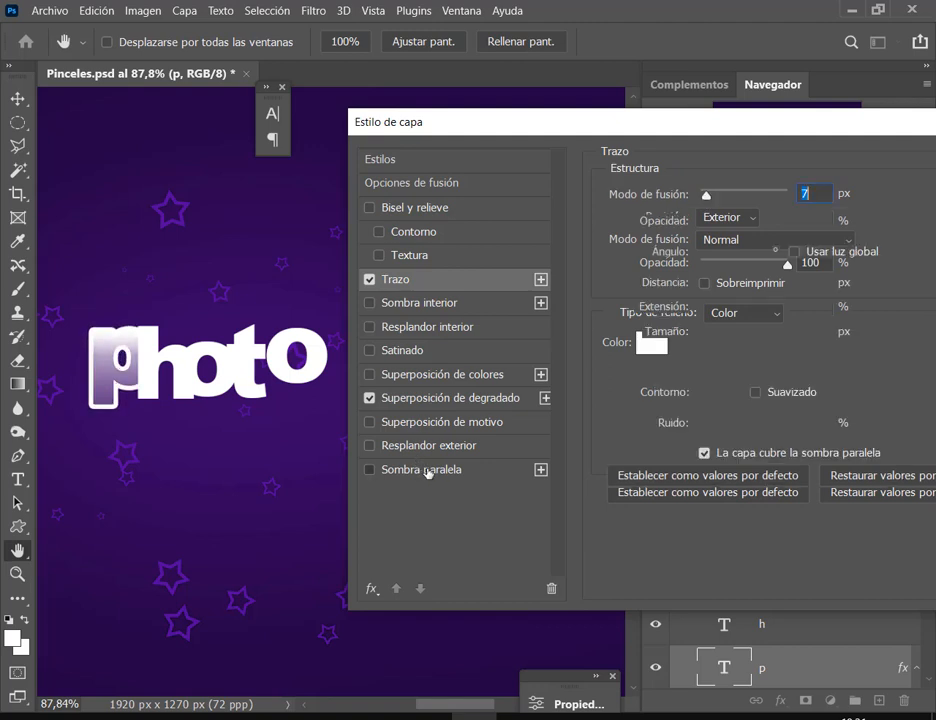
drag(713, 222, 794, 222)
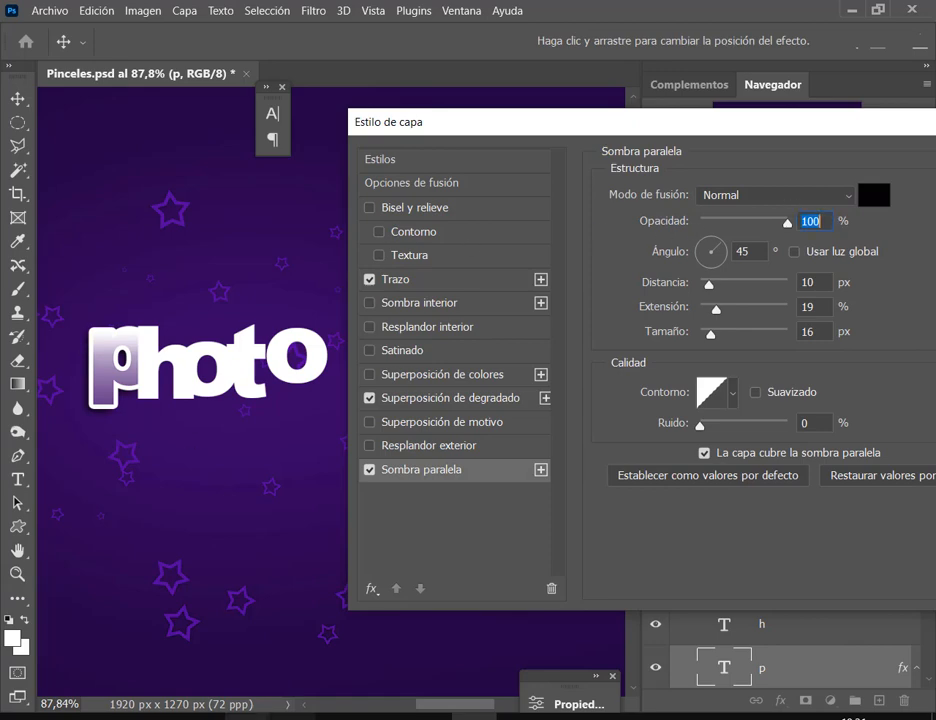
click(248, 717)
click(160, 667)
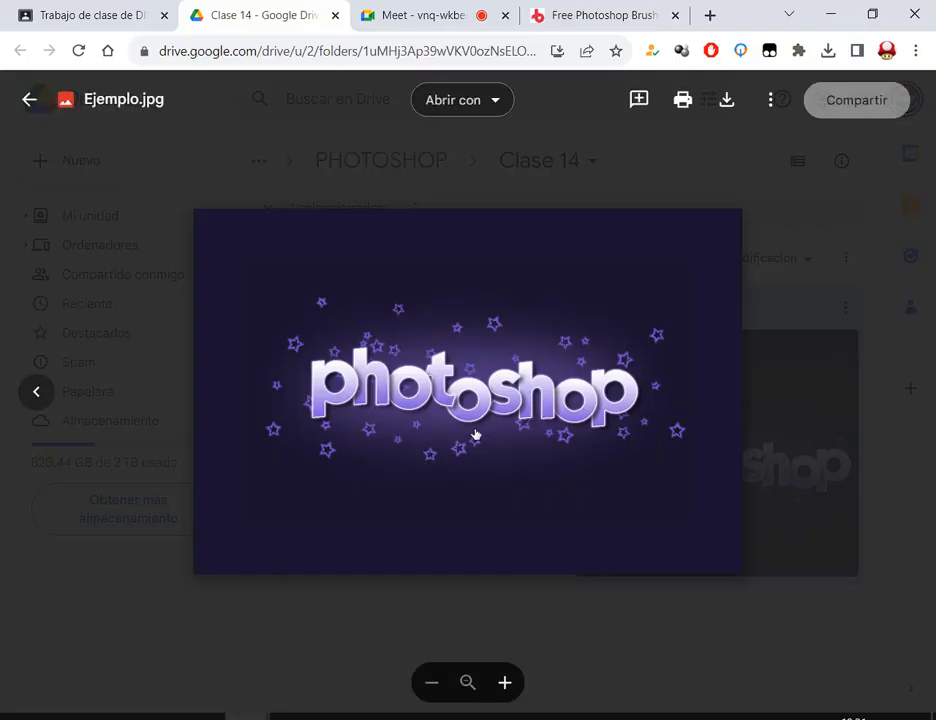
click(846, 6)
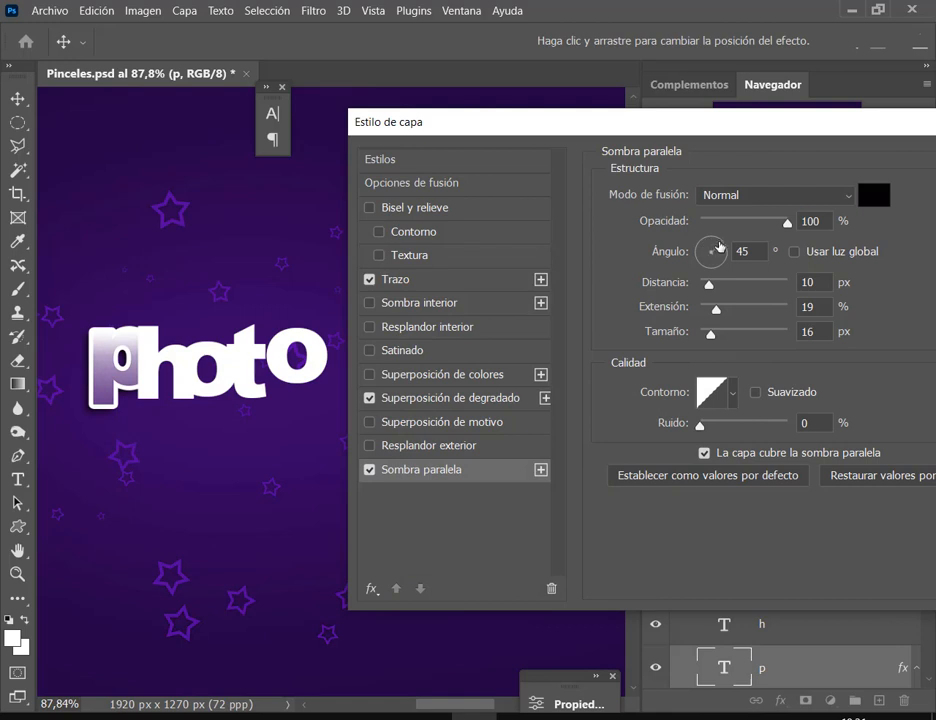
drag(719, 246, 706, 244)
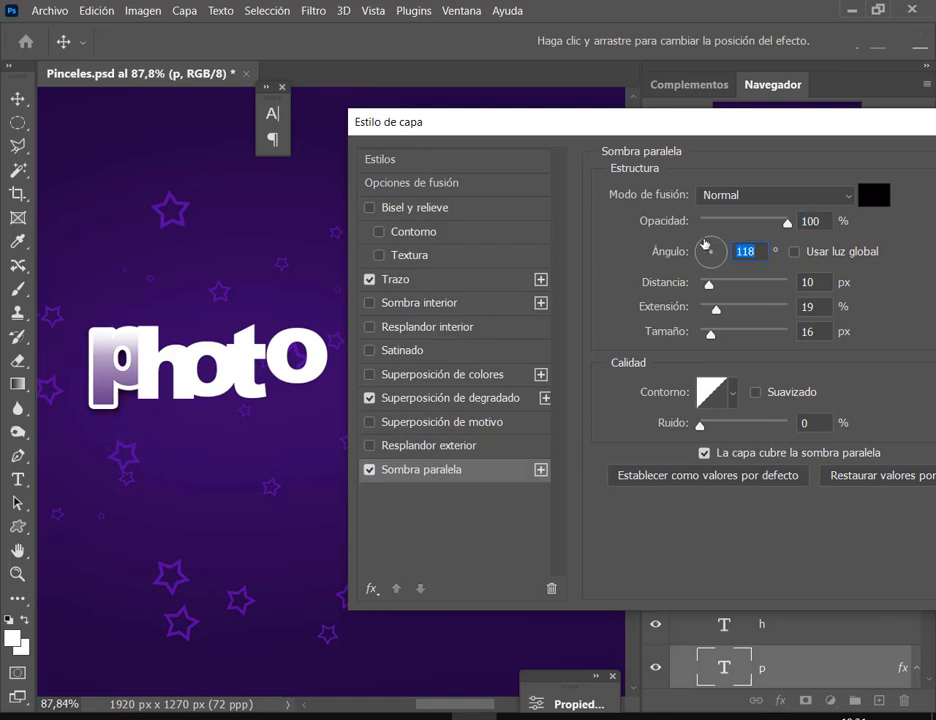
drag(831, 131, 690, 150)
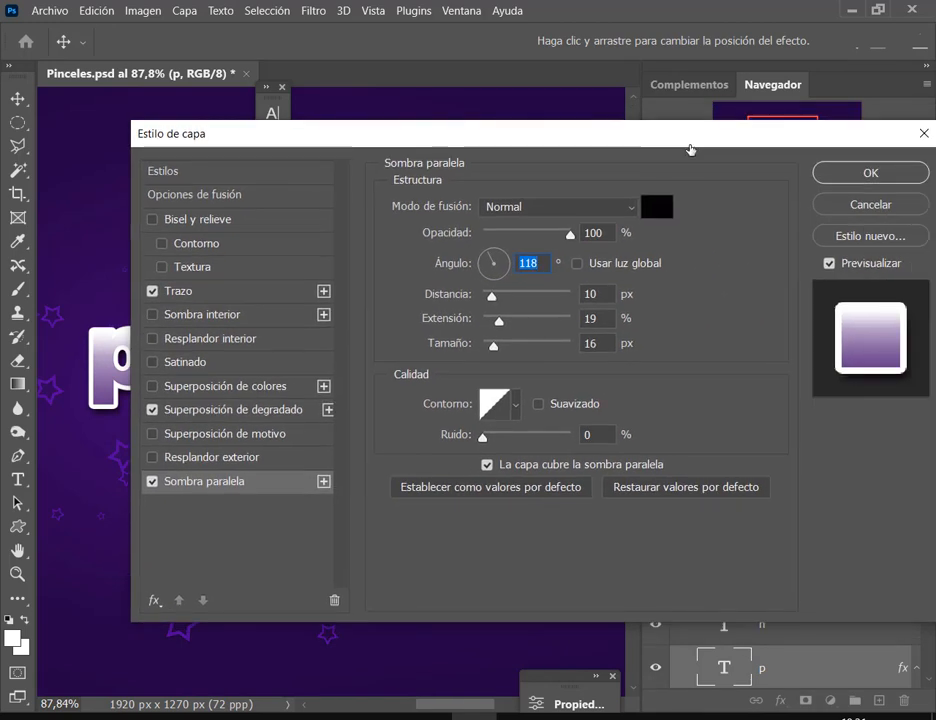
click(869, 173)
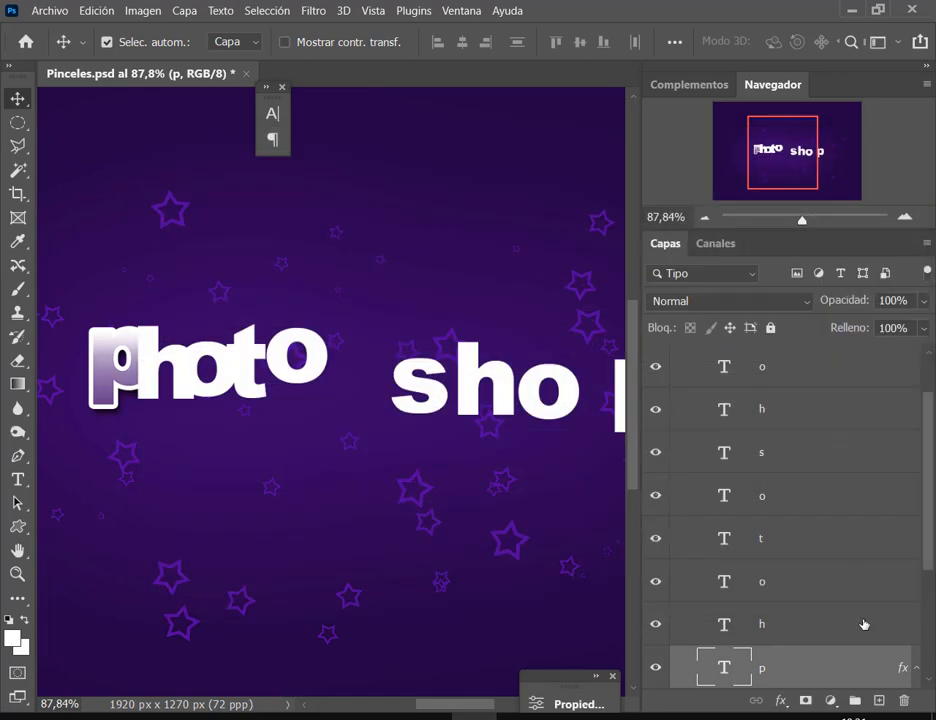
Copy the first p's layer style and paste it onto all the other letter layers in Grupo 1.
click(914, 668)
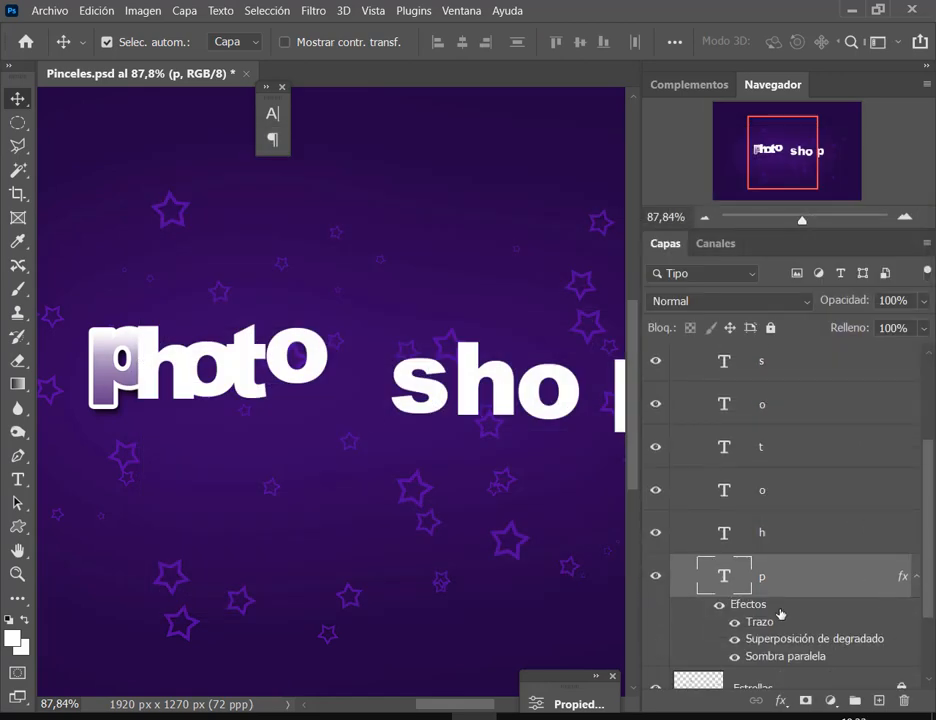
click(150, 660)
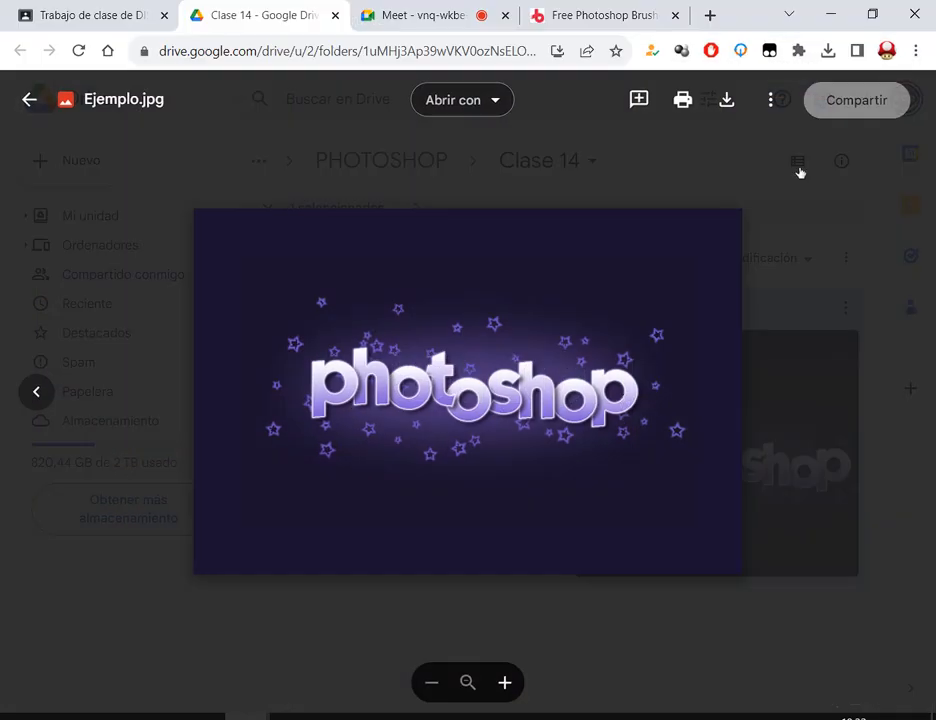
click(830, 14)
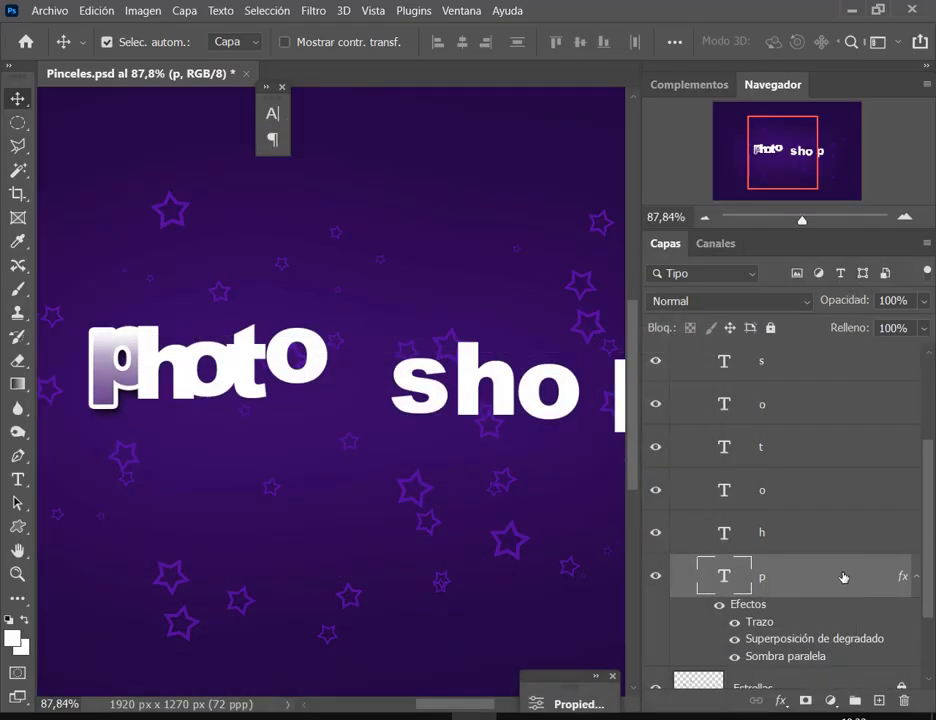
right_click(843, 577)
click(700, 610)
click(797, 532)
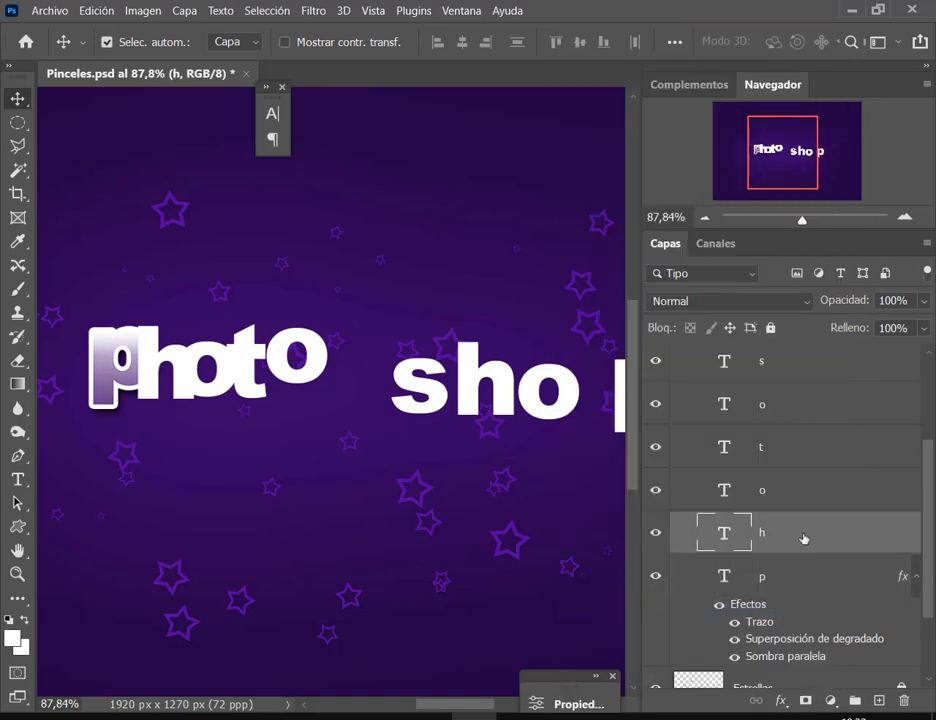
scroll(801, 539, up, 3)
shift+click(788, 372)
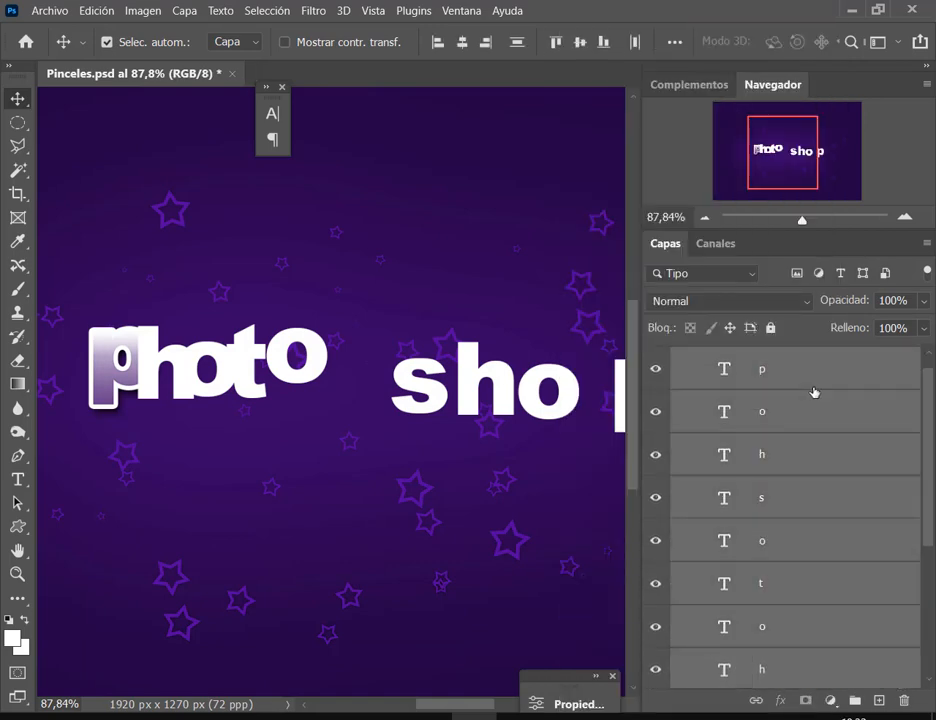
right_click(827, 381)
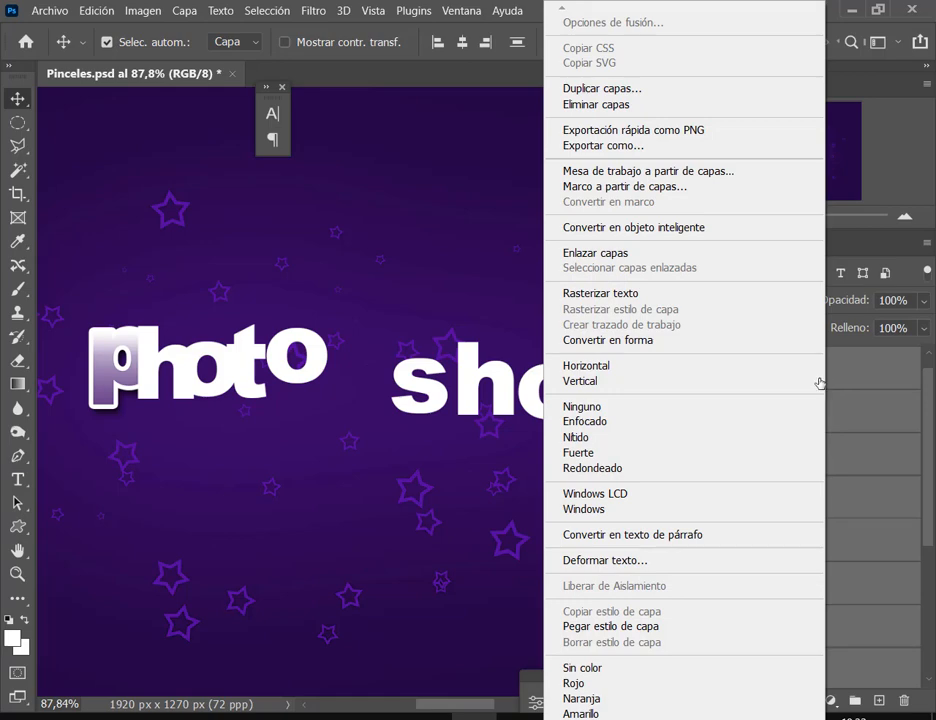
click(645, 627)
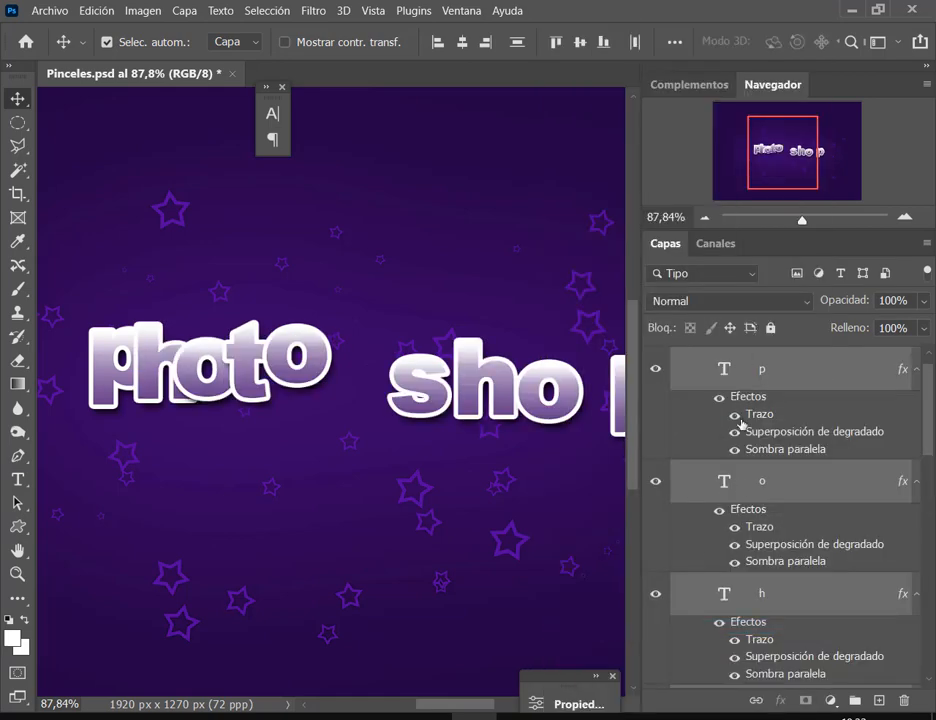
Collapse the effects lists of all the letter layers and compare the styled title with Ejemplo.jpg in the browser.
alt+click(917, 372)
click(785, 574)
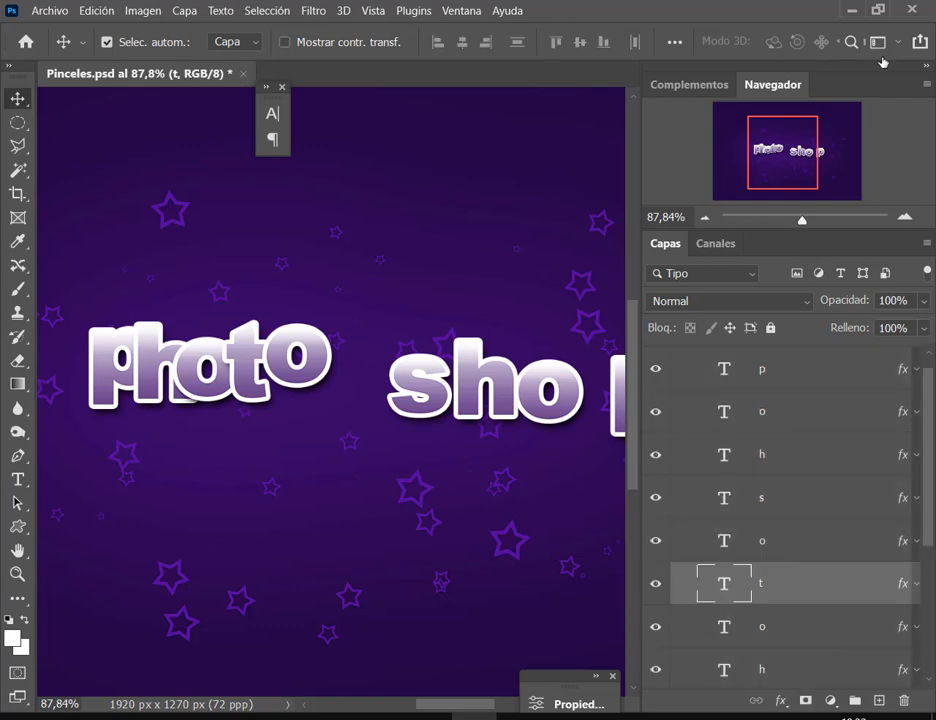
click(926, 68)
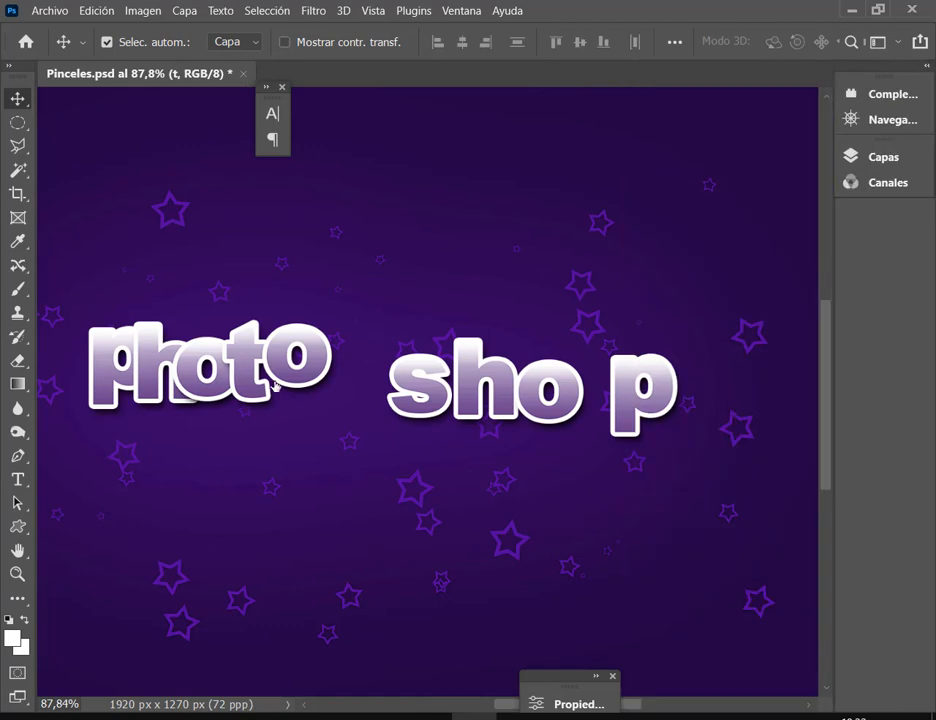
key(alt+Tab)
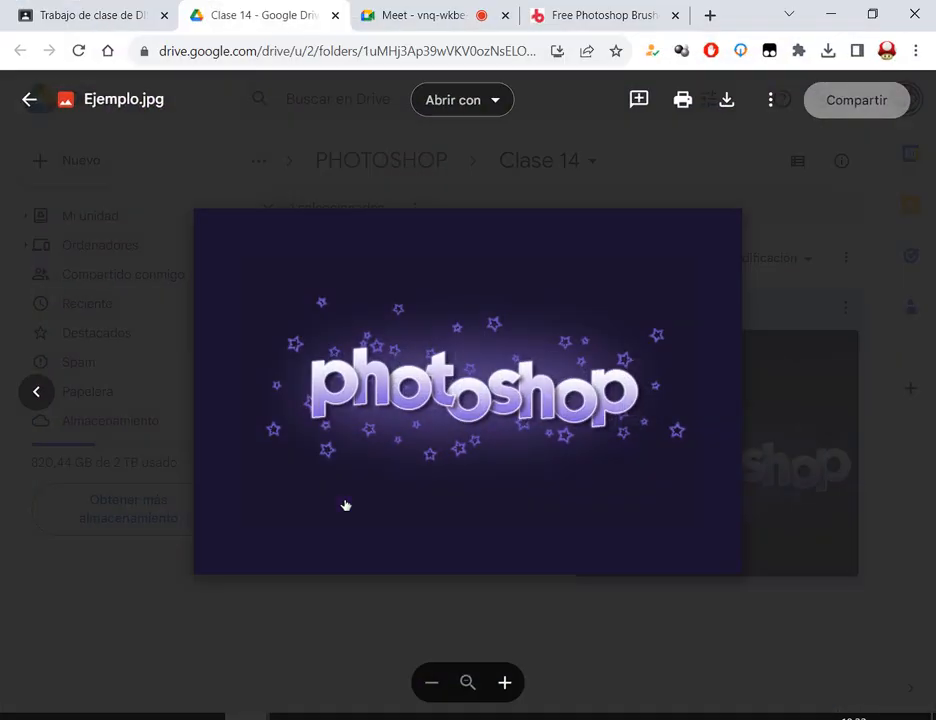
key(alt+Tab)
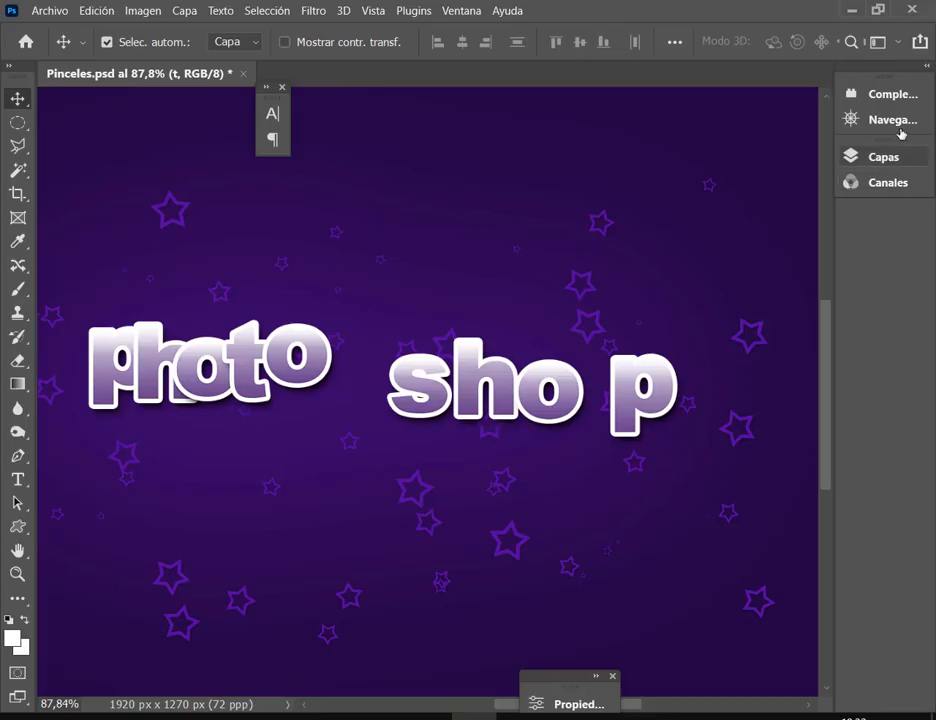
click(927, 68)
click(802, 344)
scroll(802, 474, down, 3)
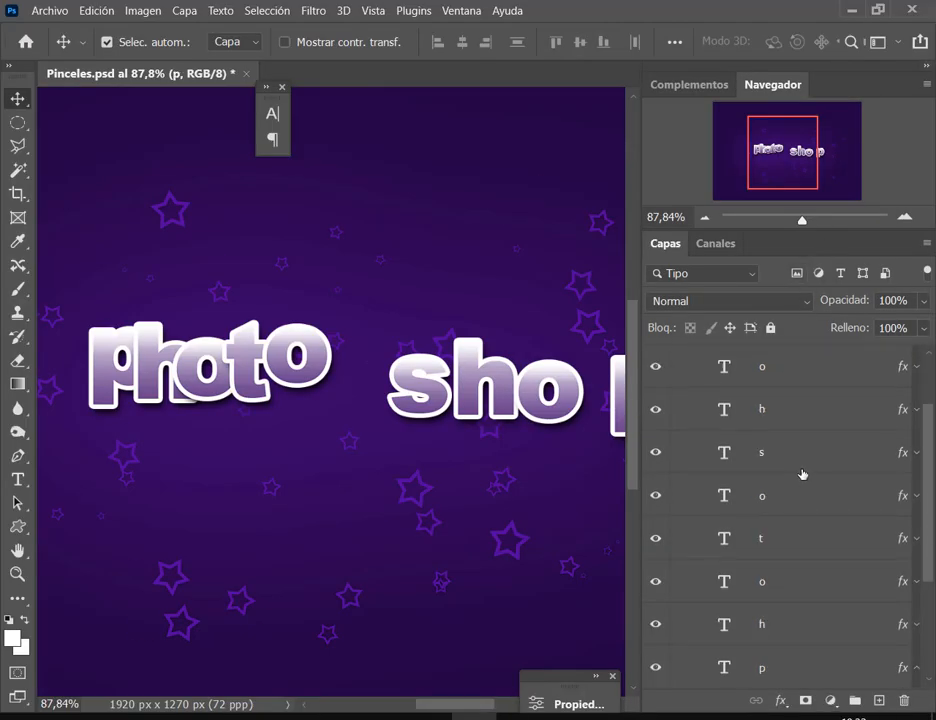
click(914, 599)
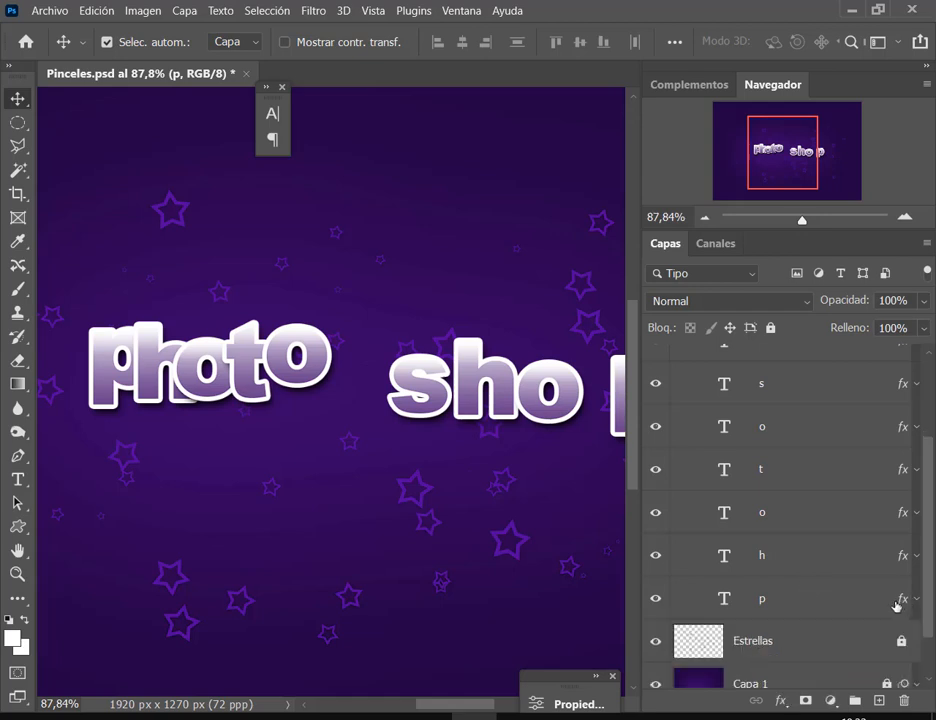
scroll(824, 610, up, 2)
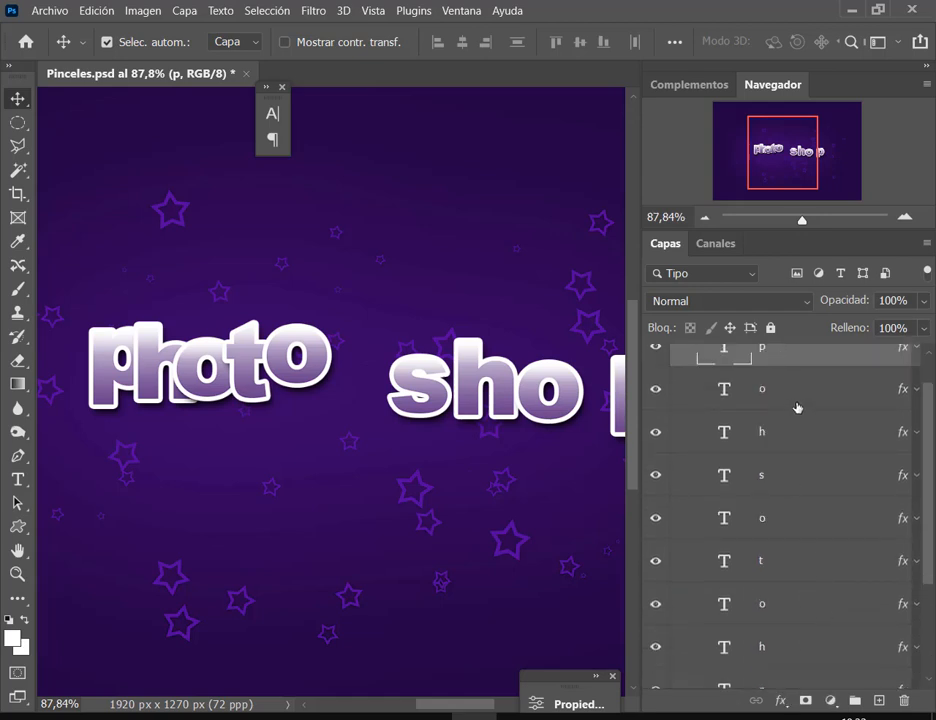
scroll(800, 400, up, 1)
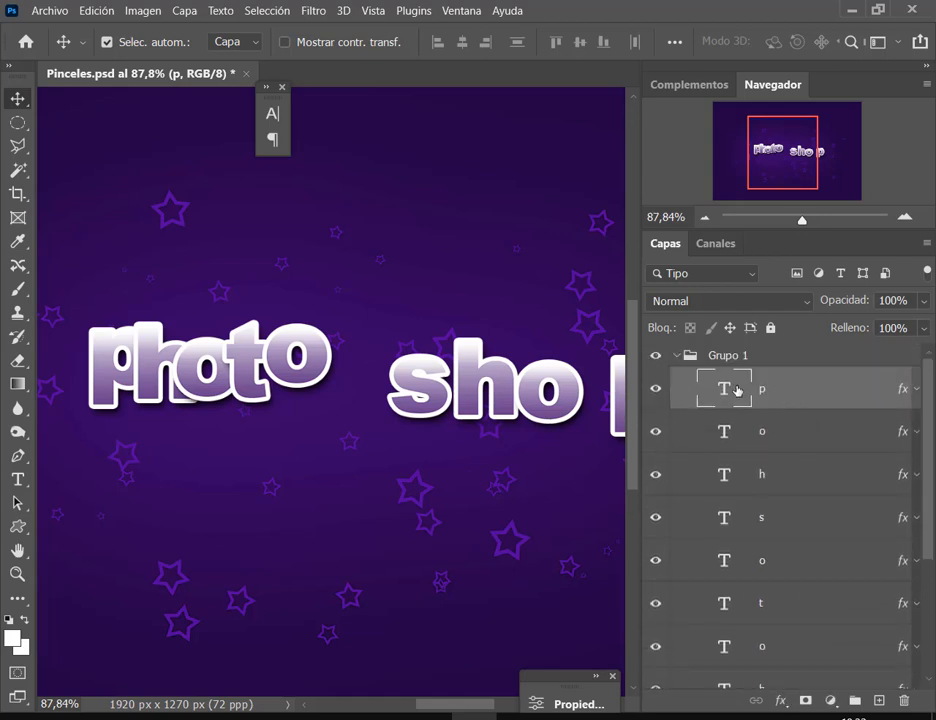
Start a second row below the title by moving the last p, the o beside it, the t and the middle o into it.
drag(617, 405, 161, 480)
drag(545, 377, 328, 462)
drag(243, 490, 238, 486)
drag(245, 380, 292, 459)
drag(305, 392, 360, 482)
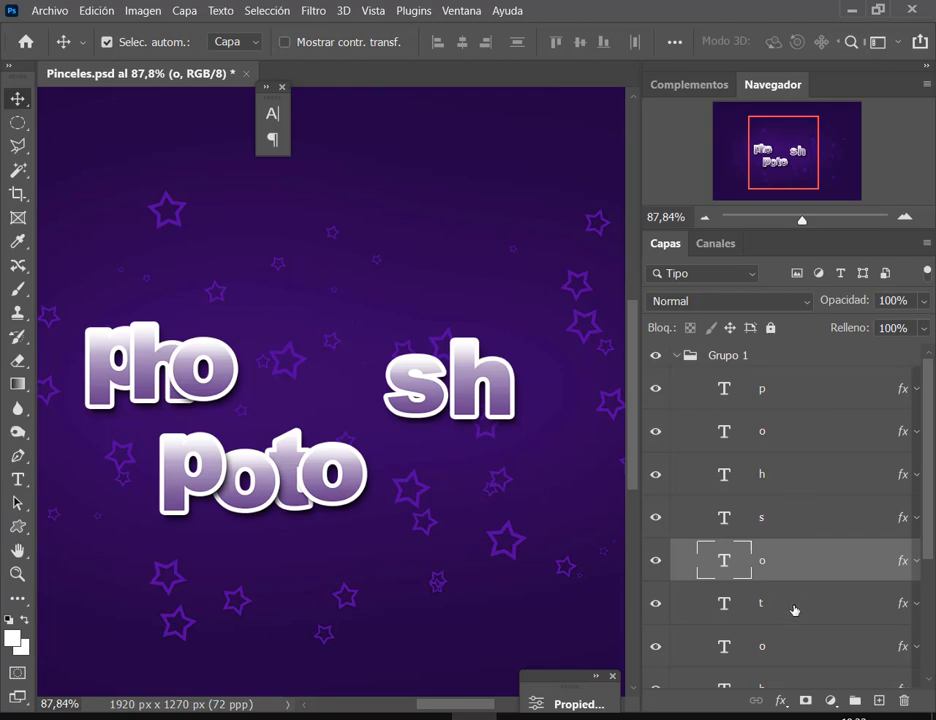
Reorder the letter layers so the t and middle o sit above the s, and the lower h directly below the s.
drag(794, 610, 808, 557)
scroll(808, 557, down, 1)
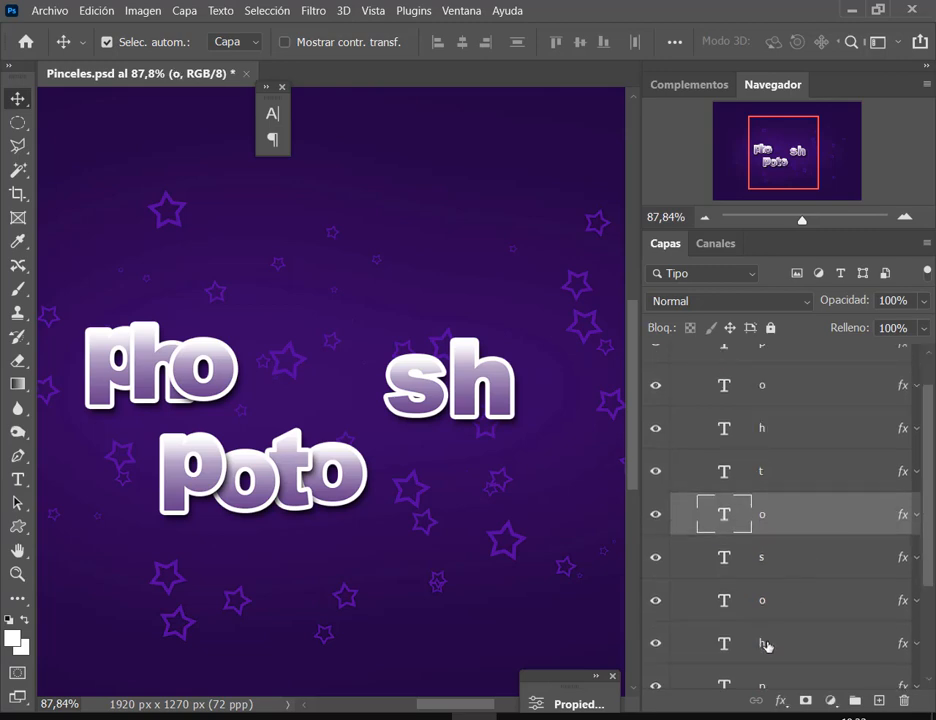
drag(767, 645, 791, 580)
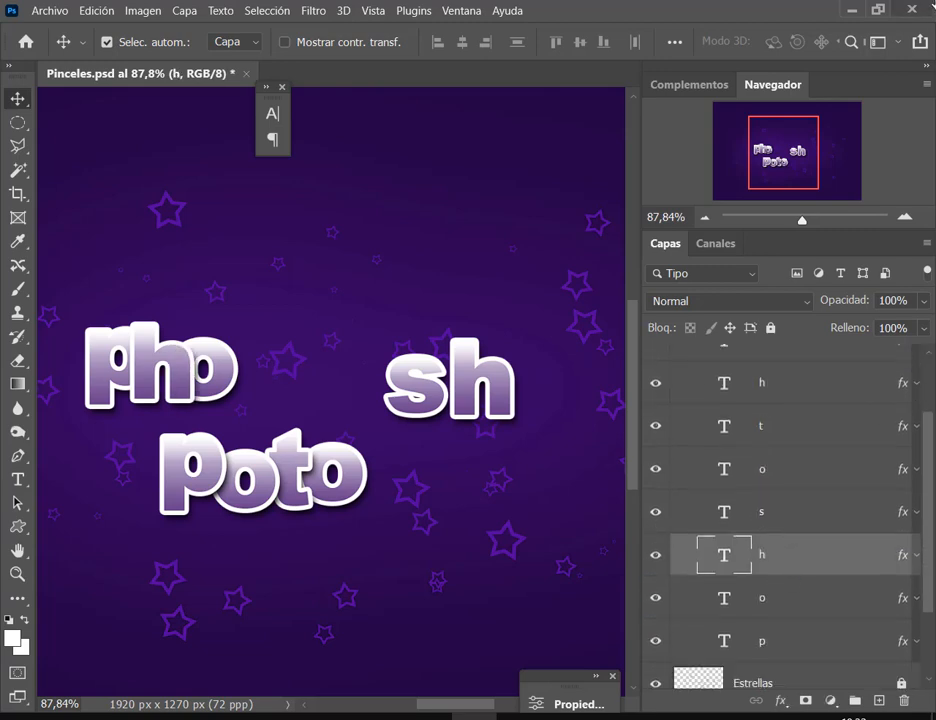
Move the s and the h of the upper row to the end of the lower row.
click(927, 68)
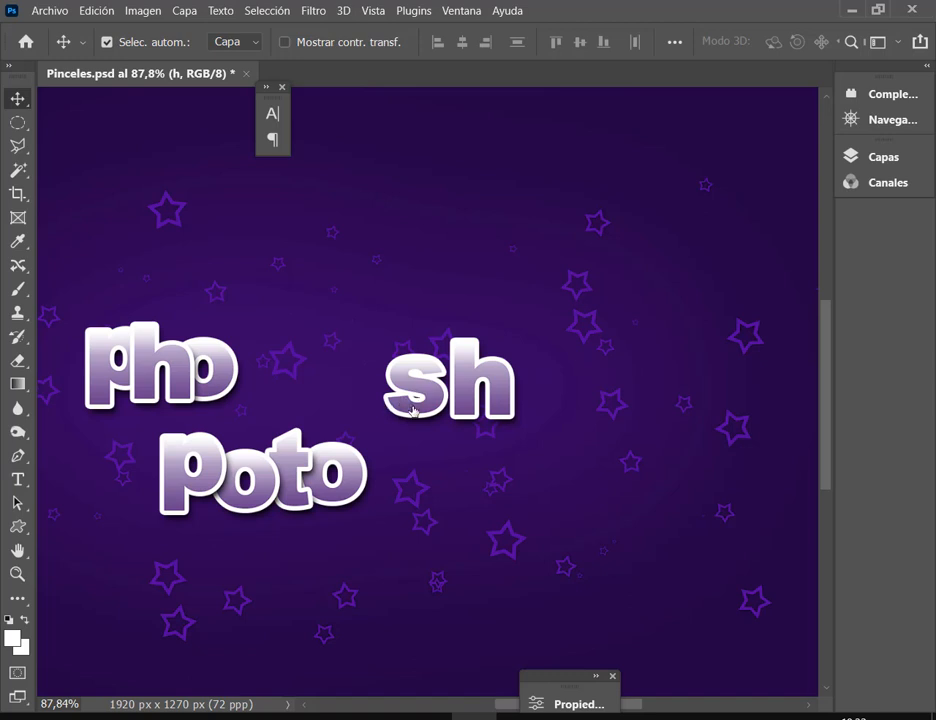
drag(413, 410, 386, 471)
drag(447, 416, 386, 505)
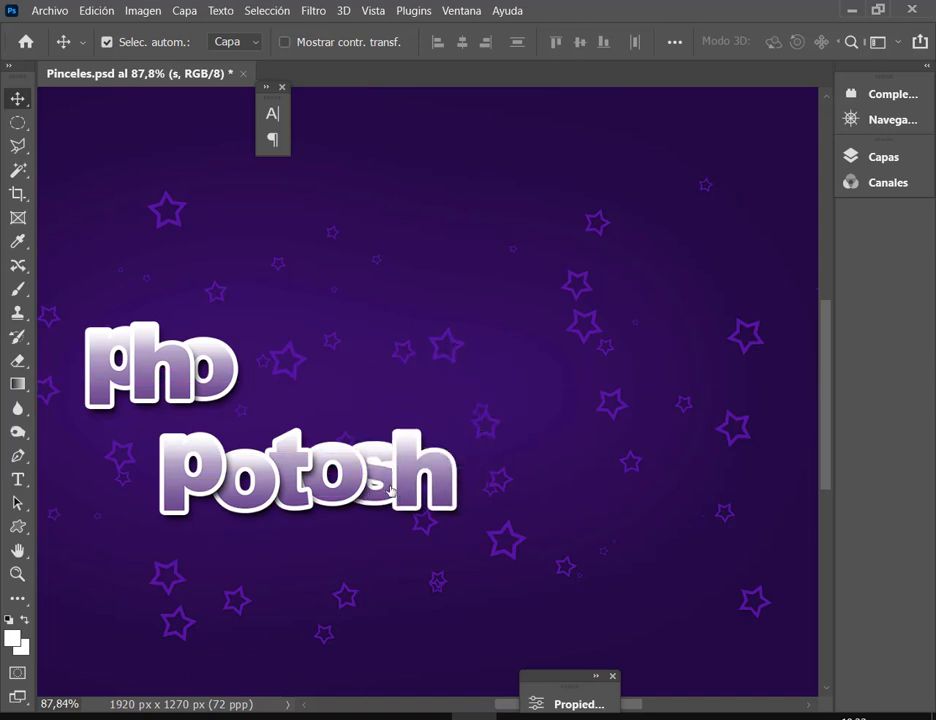
Insert the h between the p and first o of the lower row, shifting the t, o and s right to make room.
drag(401, 483, 234, 430)
click(273, 476)
shift+click(293, 455)
shift+click(325, 455)
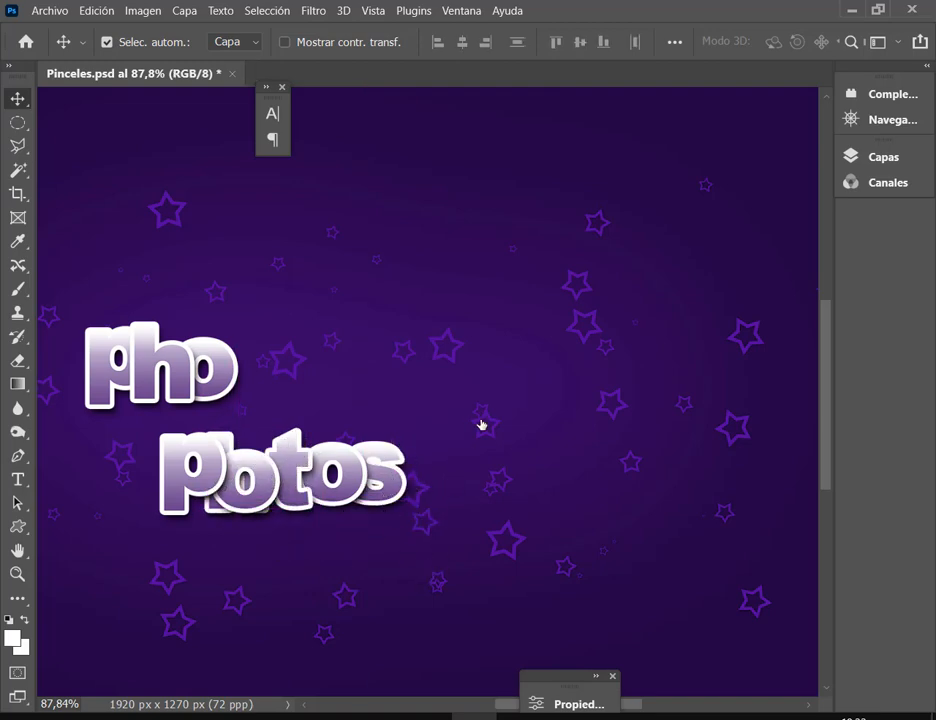
drag(481, 420, 292, 519)
drag(297, 498, 387, 497)
mouse_move(266, 496)
mouse_down()
mouse_move(334, 493)
mouse_move(273, 493)
mouse_up()
drag(329, 507, 324, 499)
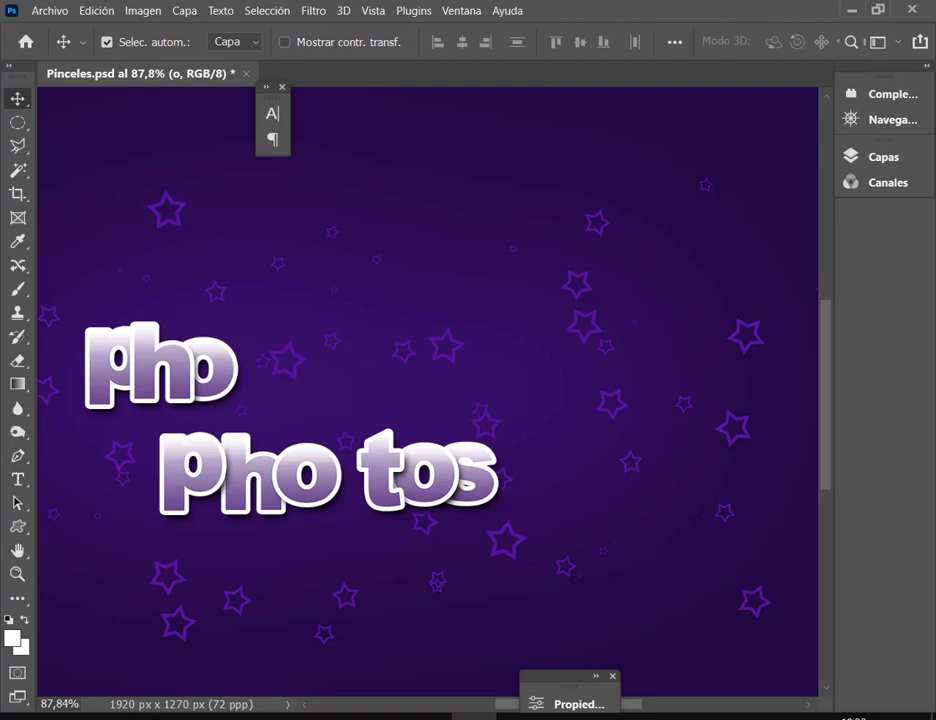
Reorder the upper h layer in Grupo 1 so it sits directly below the topmost p and above the o.
click(927, 67)
scroll(785, 380, up, 2)
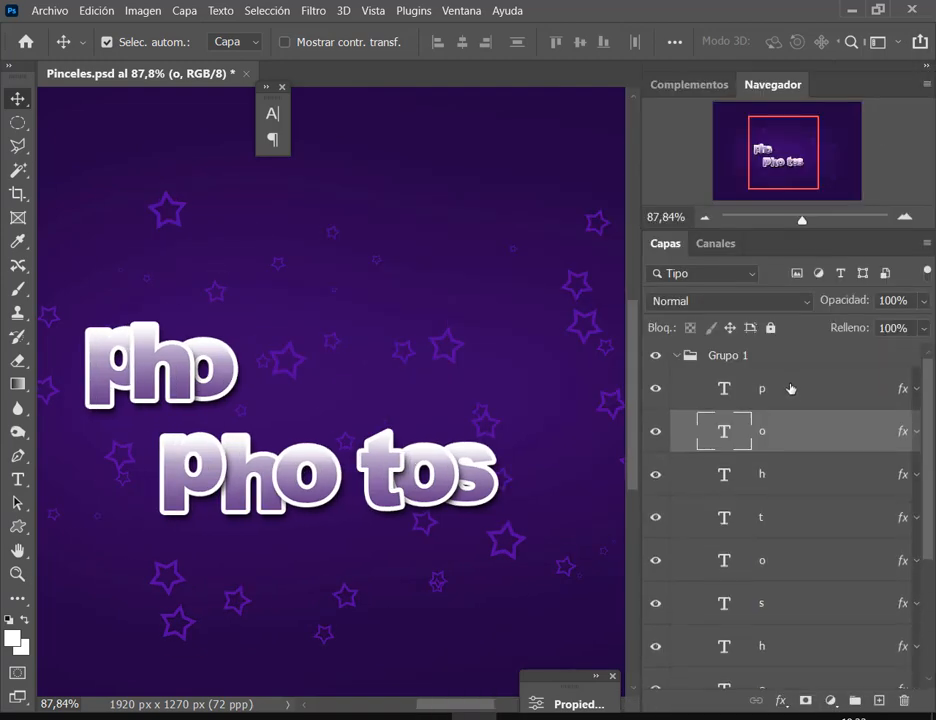
drag(785, 477, 794, 417)
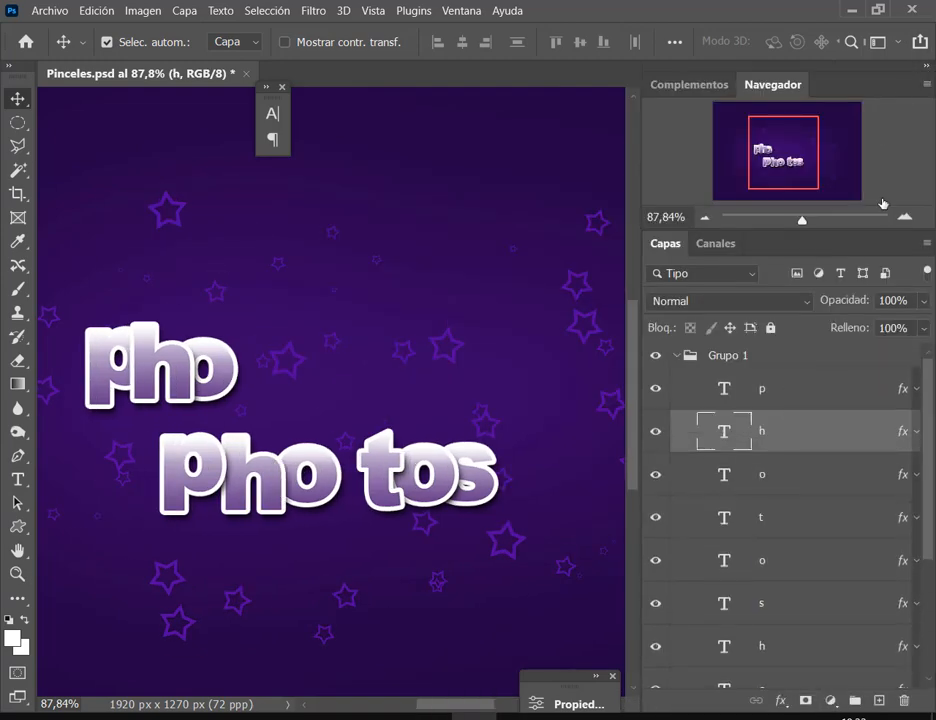
Close up the t, o and s, append the remaining h, o and p to complete photoshop, and compare with Ejemplo.jpg in the browser.
click(926, 69)
drag(392, 472, 355, 472)
drag(415, 472, 384, 474)
drag(470, 478, 434, 477)
drag(160, 362, 480, 470)
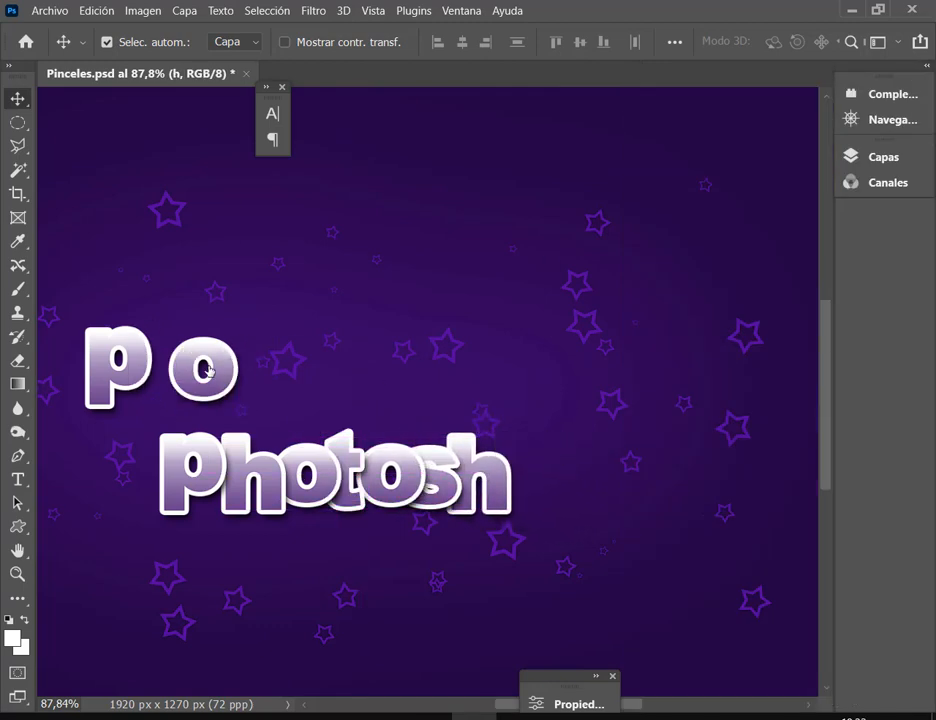
drag(236, 396, 571, 503)
drag(118, 365, 582, 485)
key(alt+Tab)
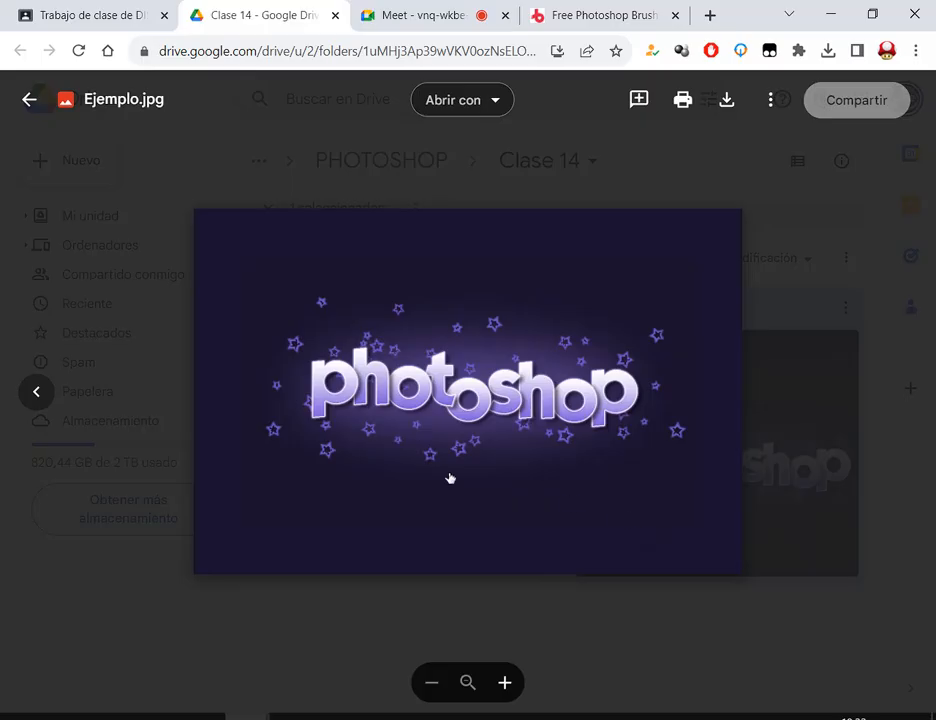
key(alt+Tab)
key(alt+Tab)
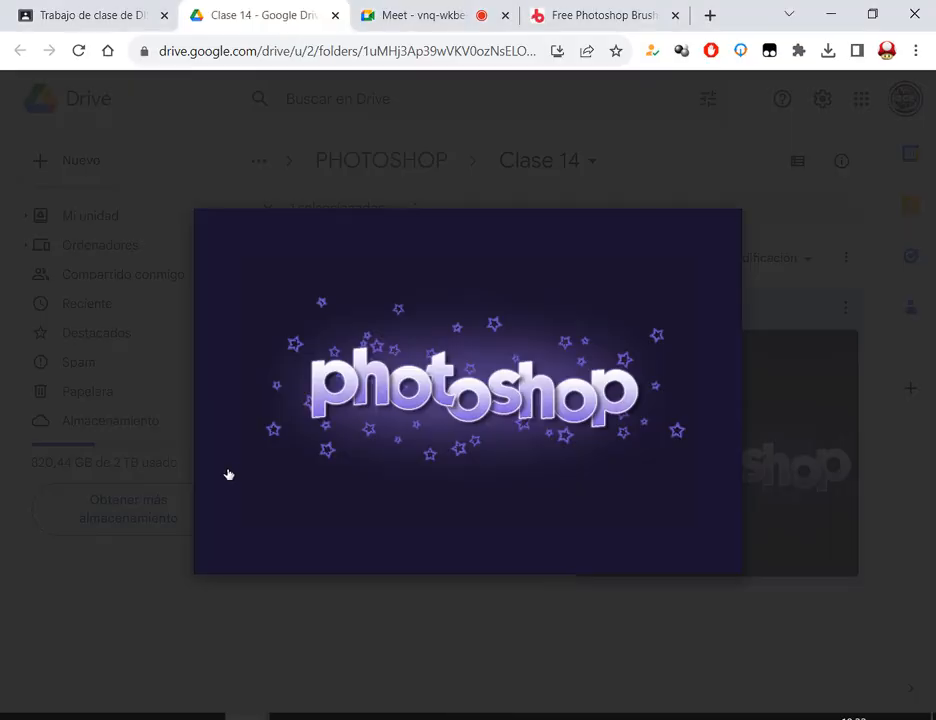
key(alt+Tab)
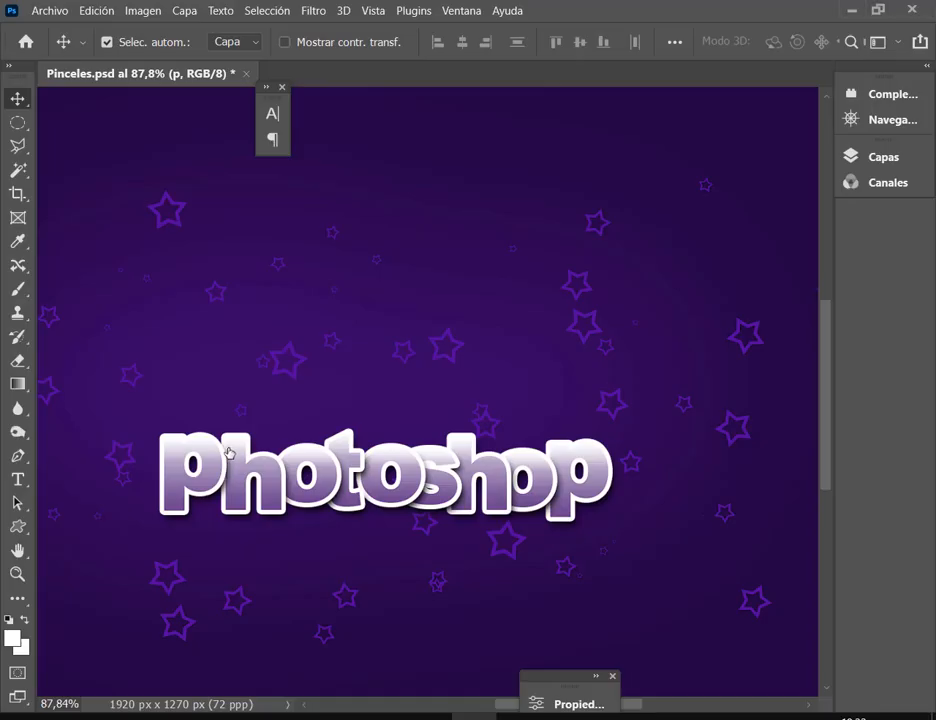
Raise the opening p, h, o and t above the rest of the word, following the letter offsets in Ejemplo.jpg.
drag(215, 414, 215, 395)
key(alt+Tab)
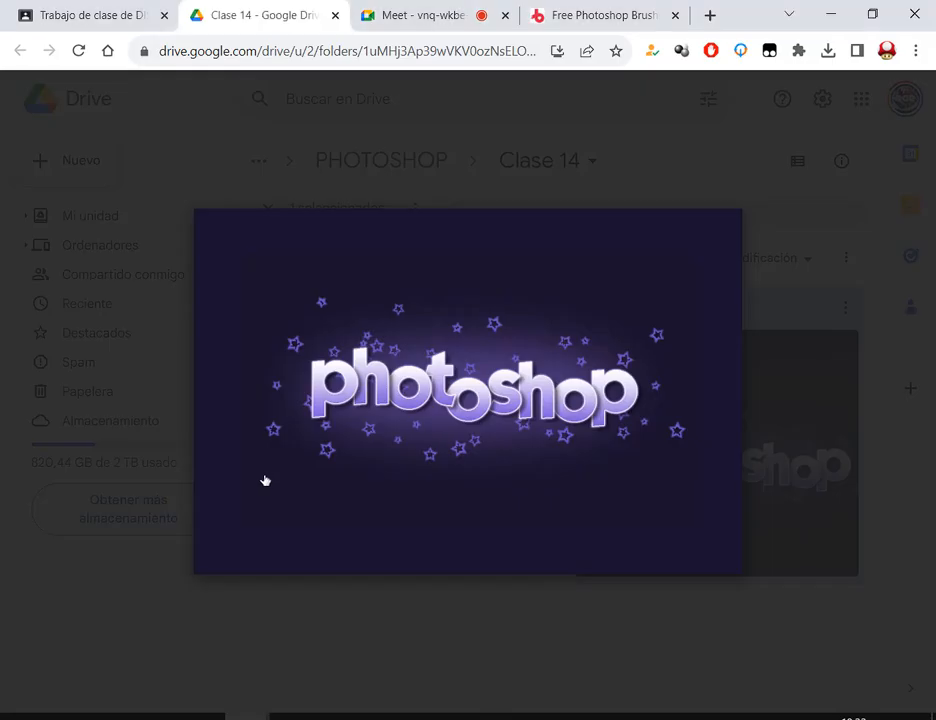
key(alt+Tab)
drag(264, 481, 251, 420)
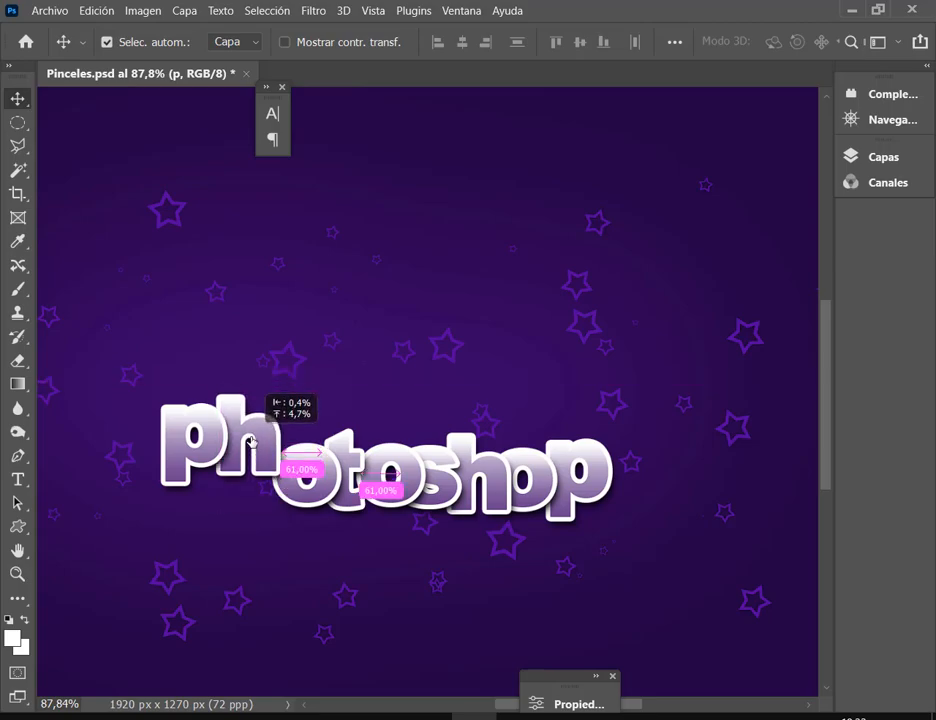
key(alt+Tab)
key(alt+Tab)
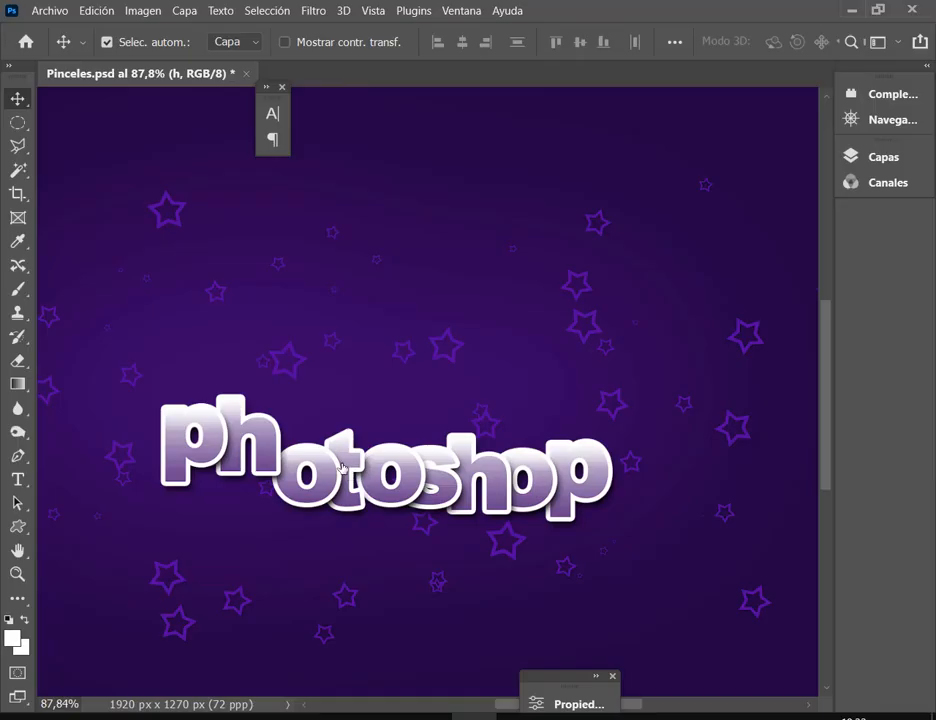
drag(324, 470, 345, 463)
key(alt+Tab)
key(alt+Tab)
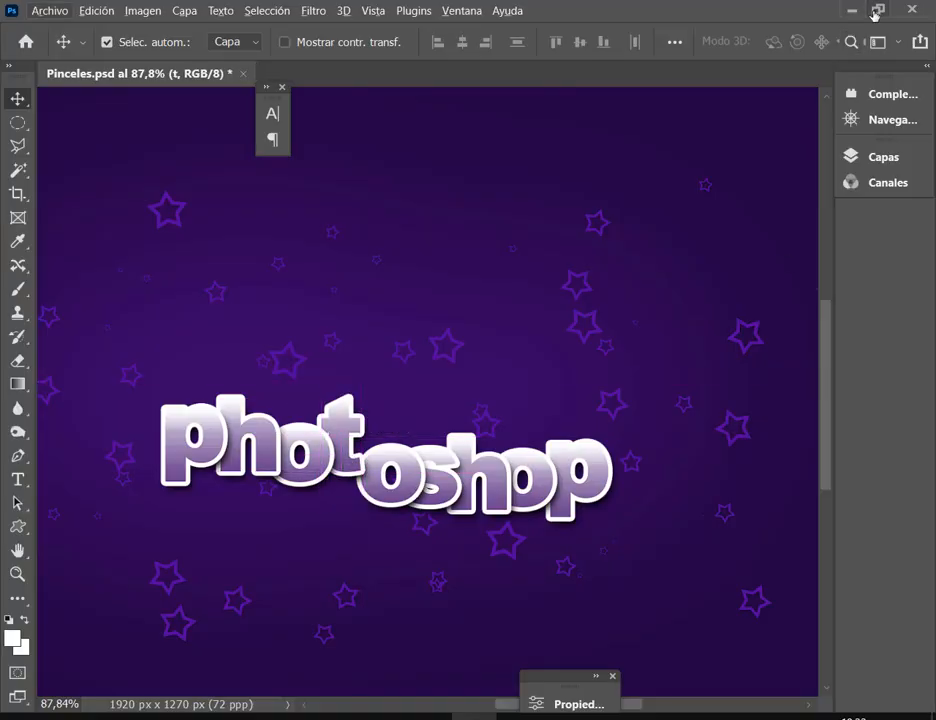
click(875, 12)
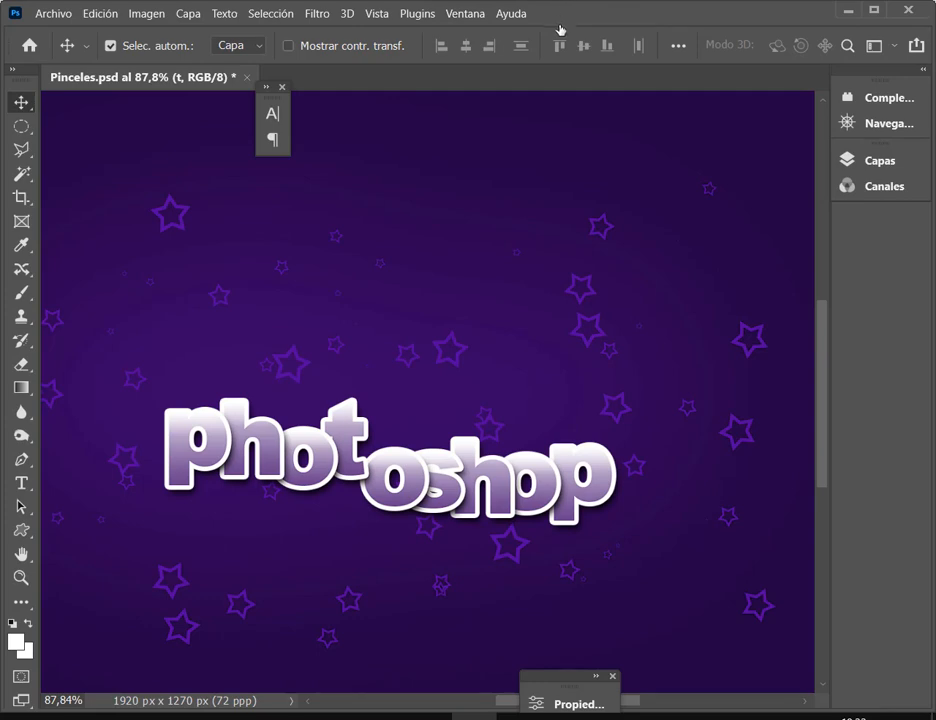
drag(561, 29, 565, 49)
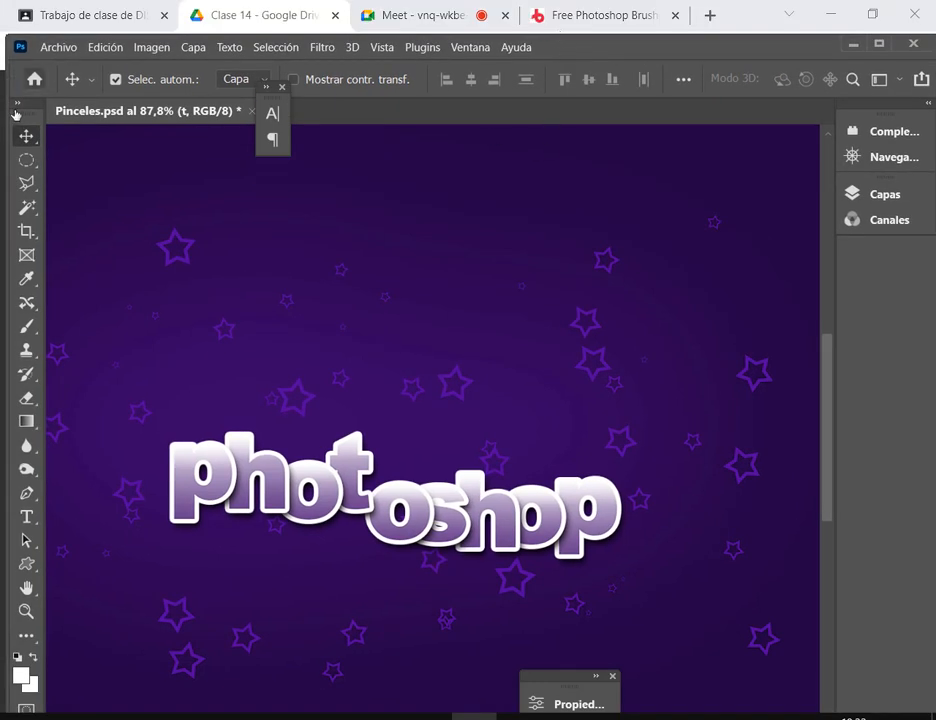
drag(8, 118, 204, 112)
drag(760, 52, 544, 58)
click(663, 48)
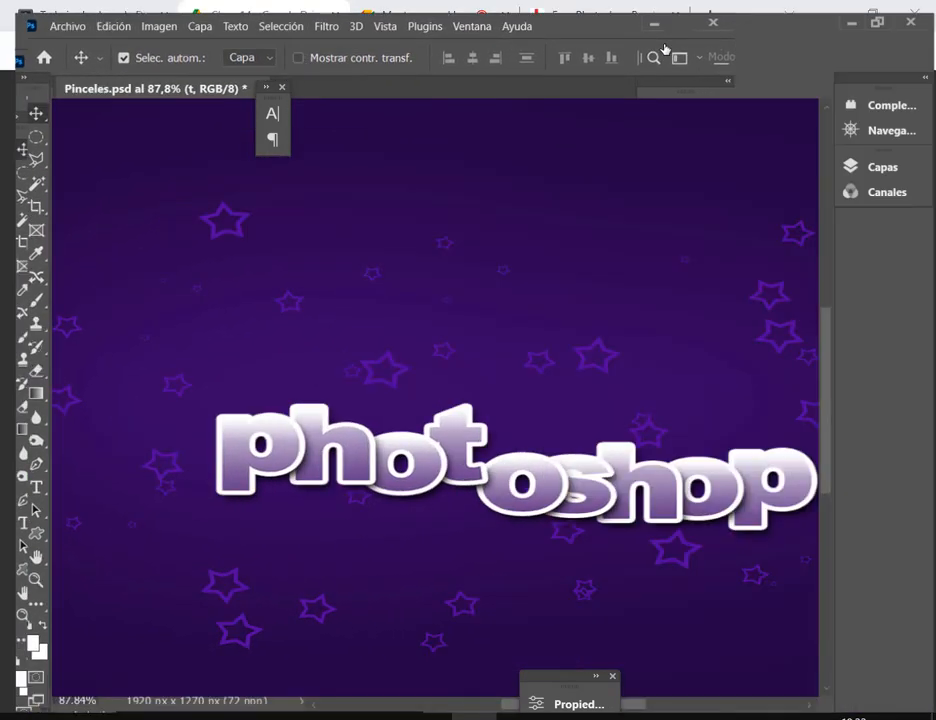
Shift the middle o slightly toward the t and raise the s and h beside it, following Ejemplo.jpg.
key(alt+Tab)
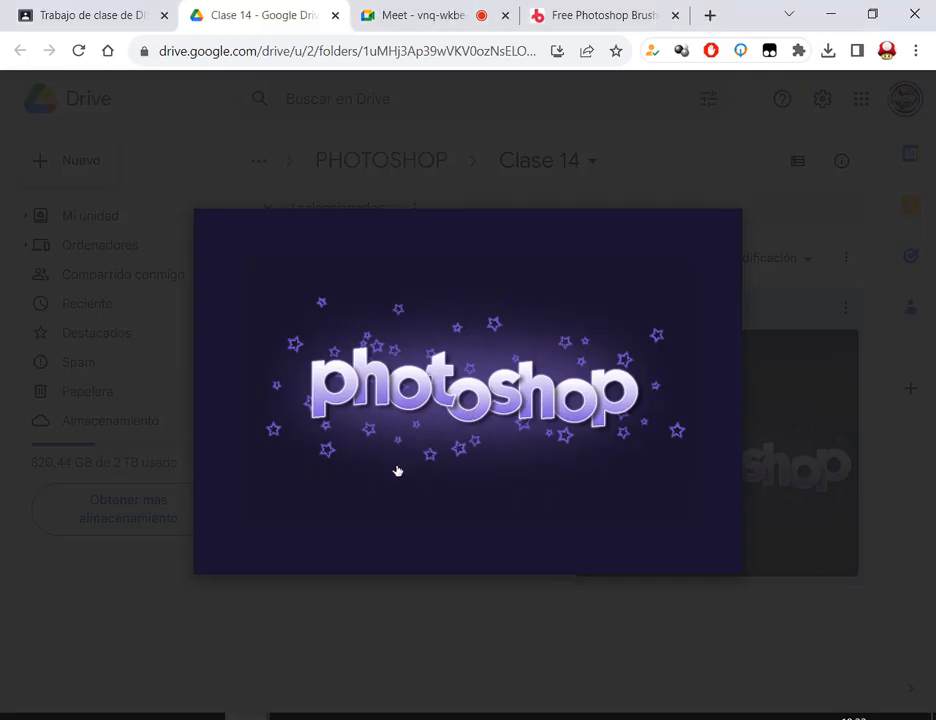
key(alt+Tab)
key(alt+Tab)
key(alt+Tab)
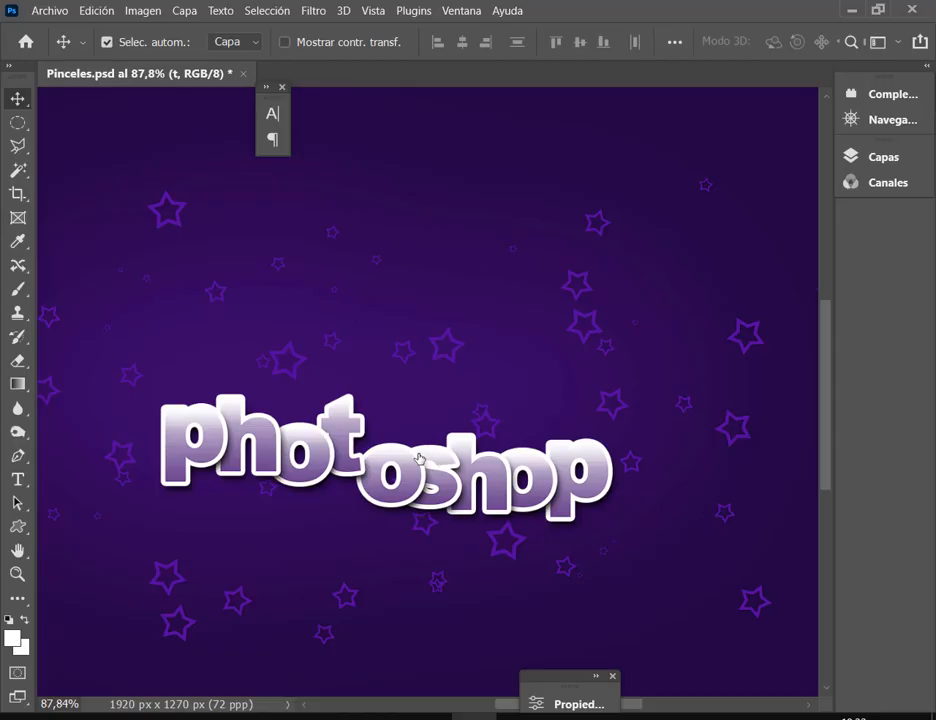
drag(419, 458, 491, 458)
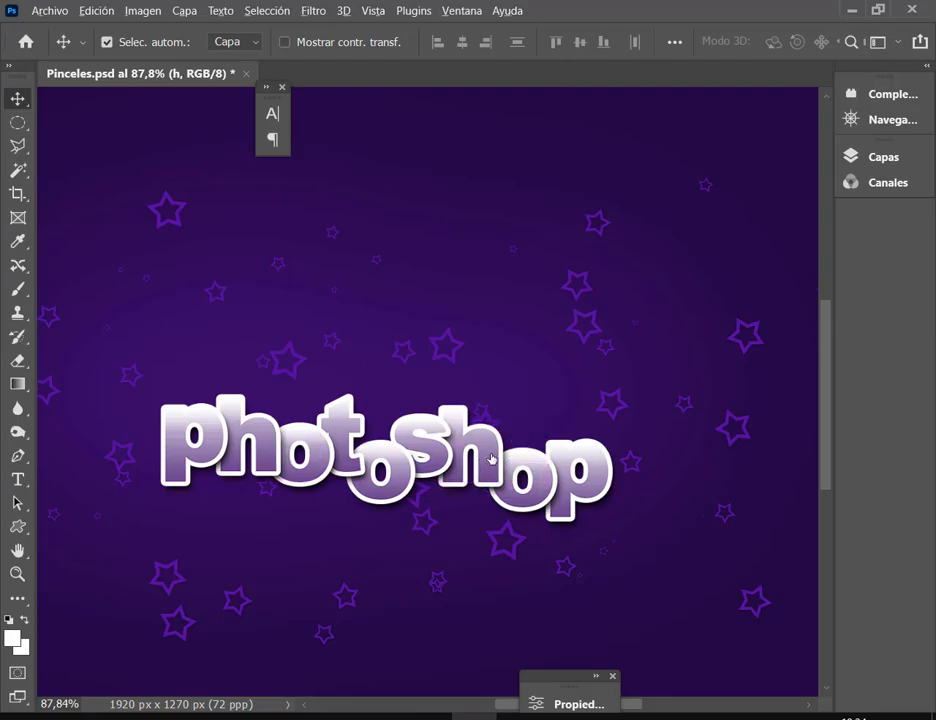
key(alt+Tab)
key(alt+Tab)
Raise the final o and p to the h, and fine-tune the spacing of the closing h, o and p.
mouse_move(562, 478)
mouse_down()
mouse_move(560, 470)
mouse_move(560, 497)
mouse_up()
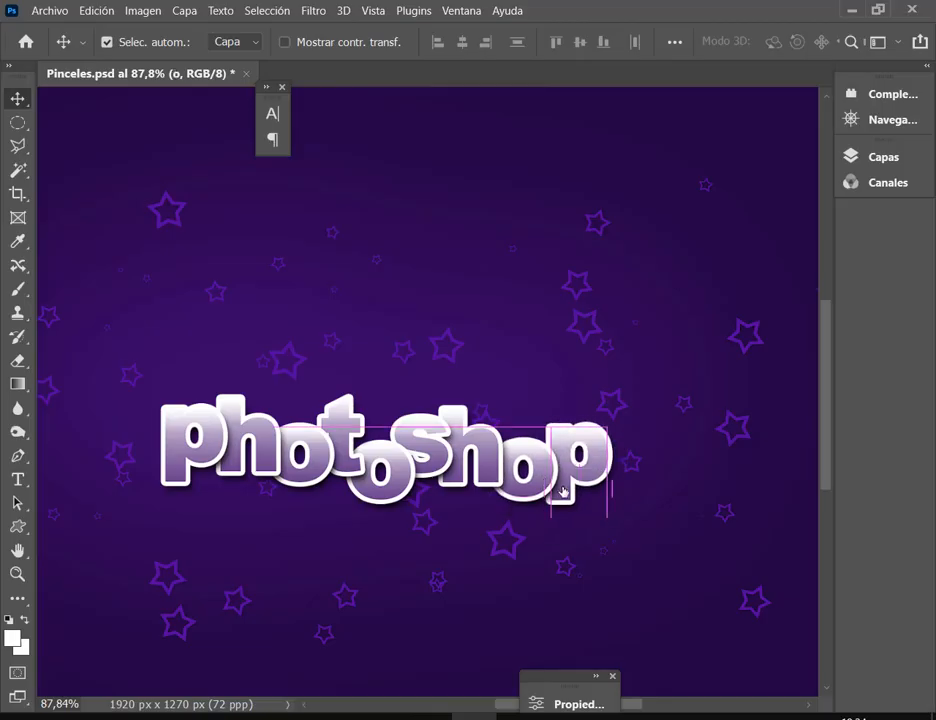
key(alt+Tab)
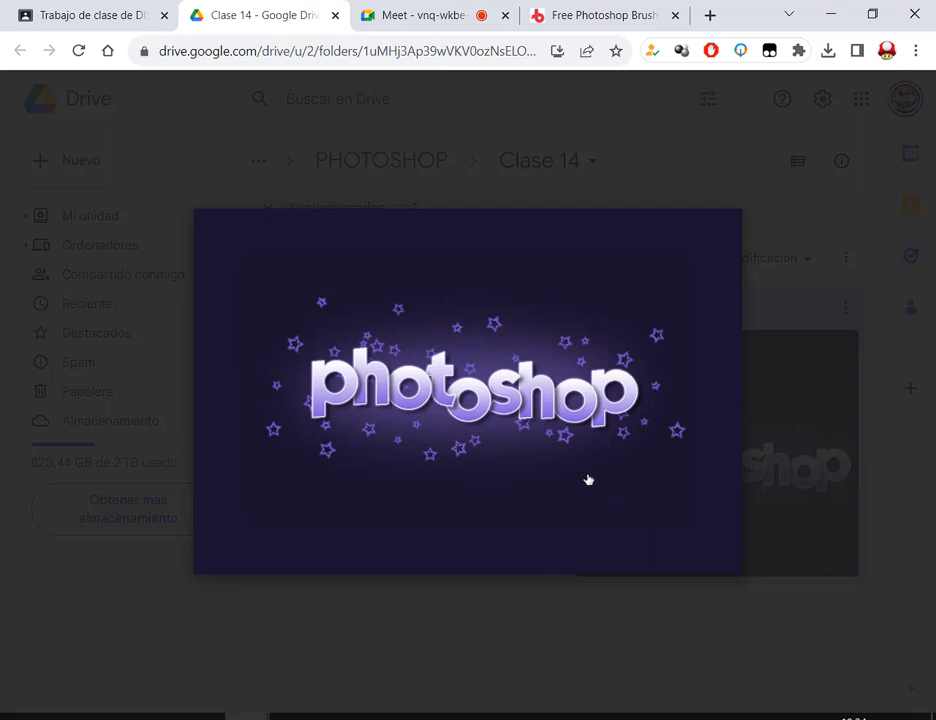
key(alt+Tab)
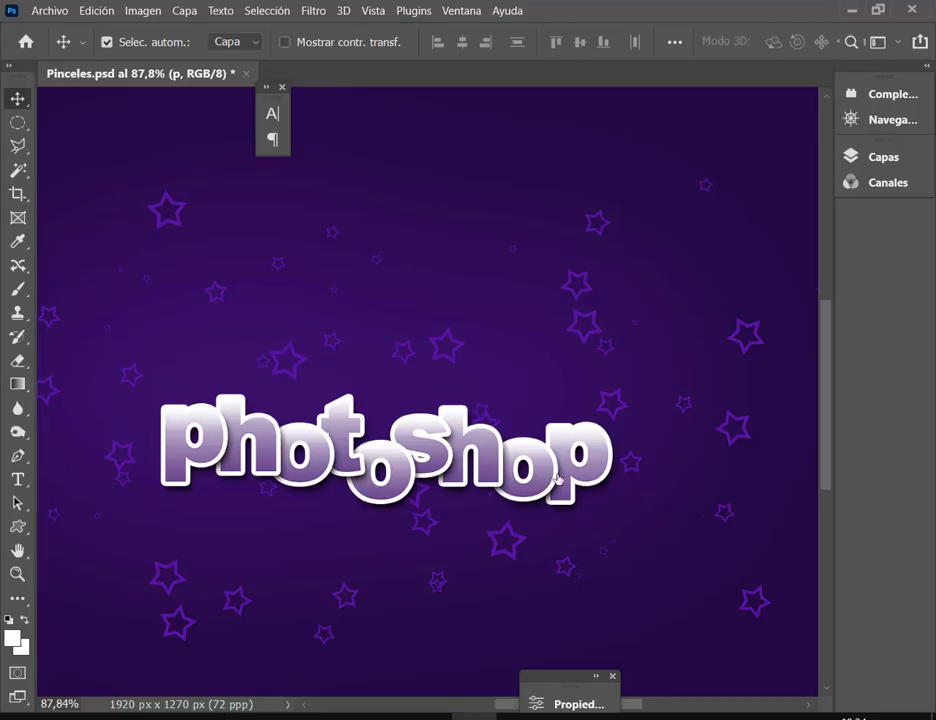
drag(529, 491, 529, 496)
drag(479, 474, 484, 478)
drag(573, 477, 597, 445)
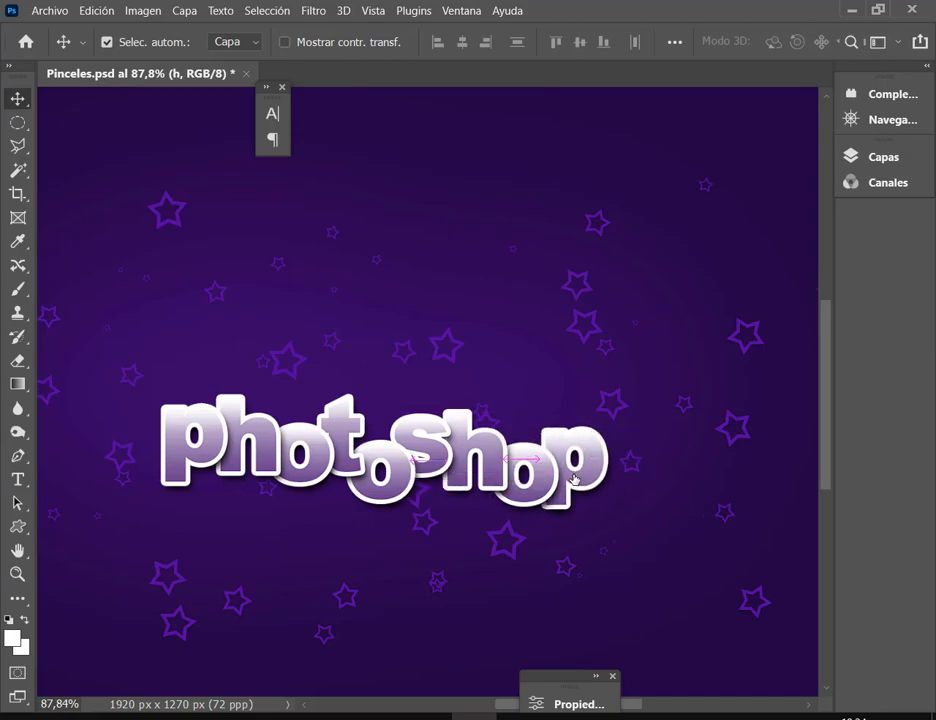
Check Ejemplo.jpg in the browser and lower the t, s and second h slightly to smooth the staggered lettering.
key(alt+Tab)
key(alt+Tab)
drag(349, 436, 349, 443)
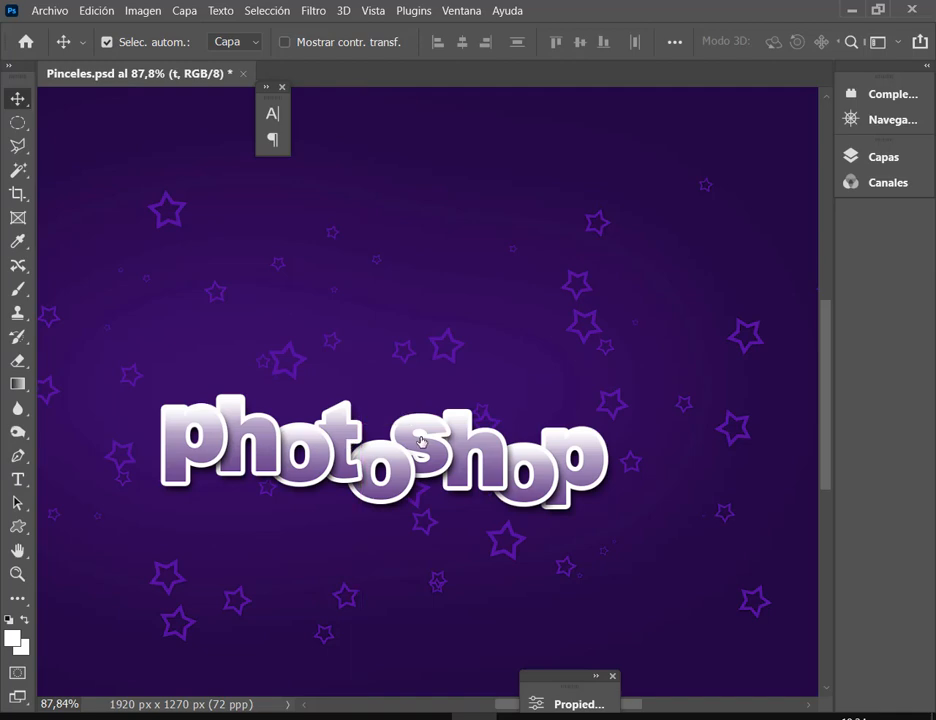
drag(423, 440, 427, 447)
drag(492, 454, 492, 458)
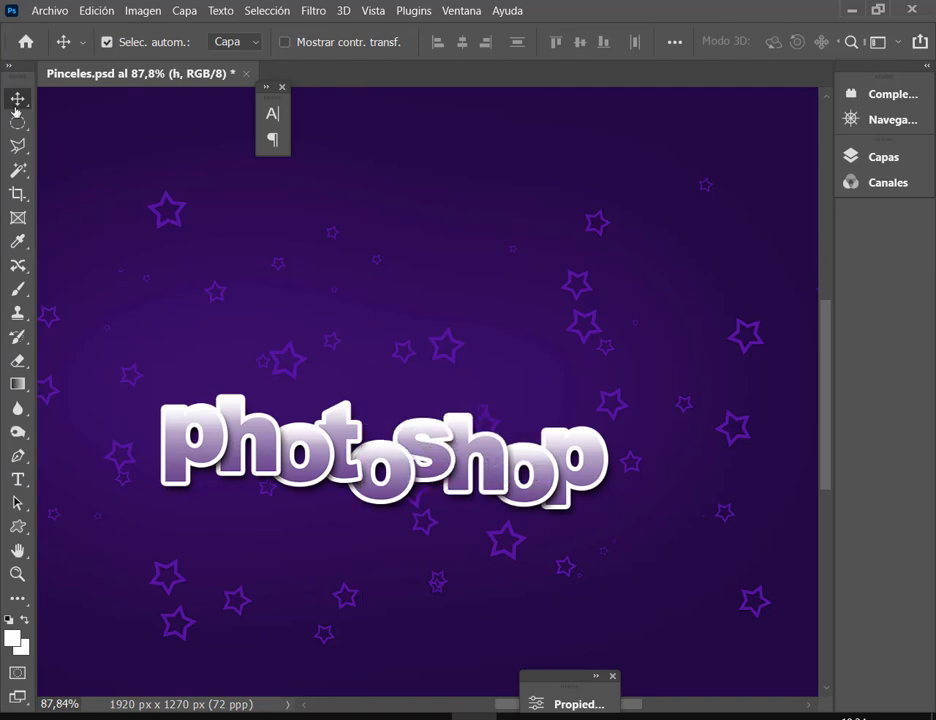
Turn off automatic layer selection, center the whole Grupo 1 lettering on the glow and scale it up.
scroll(597, 397, down, 6)
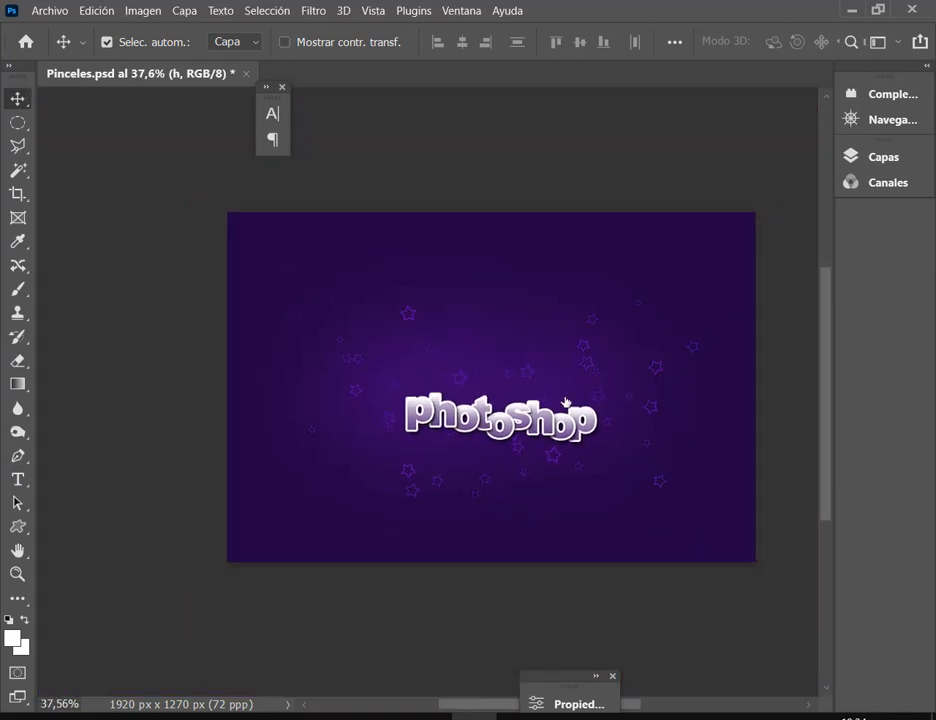
click(926, 66)
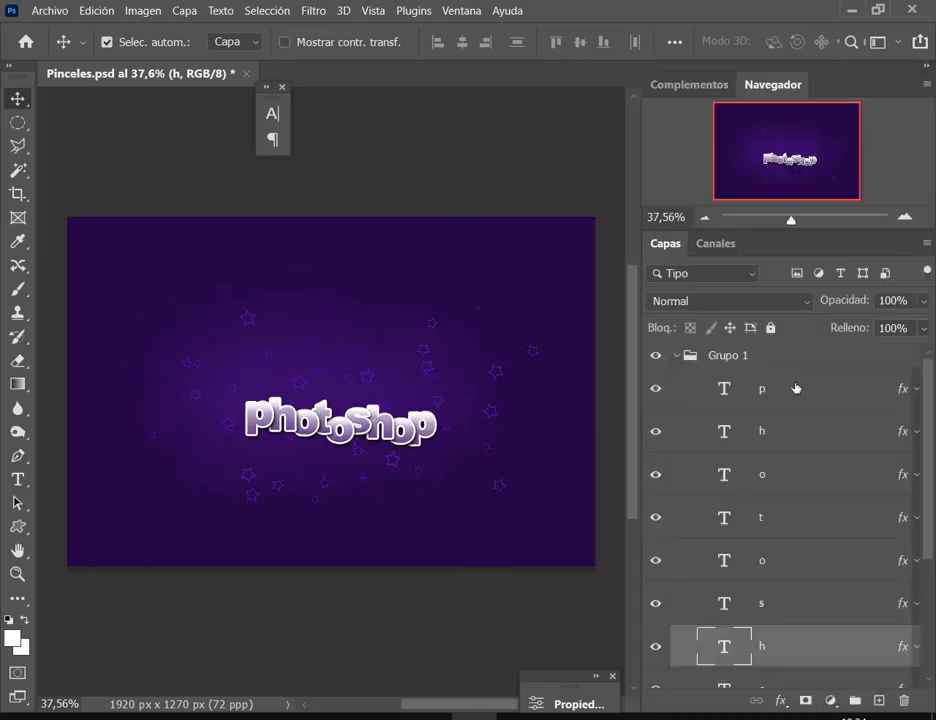
click(741, 361)
click(677, 355)
click(677, 355)
drag(366, 433, 366, 410)
key(ctrl+z)
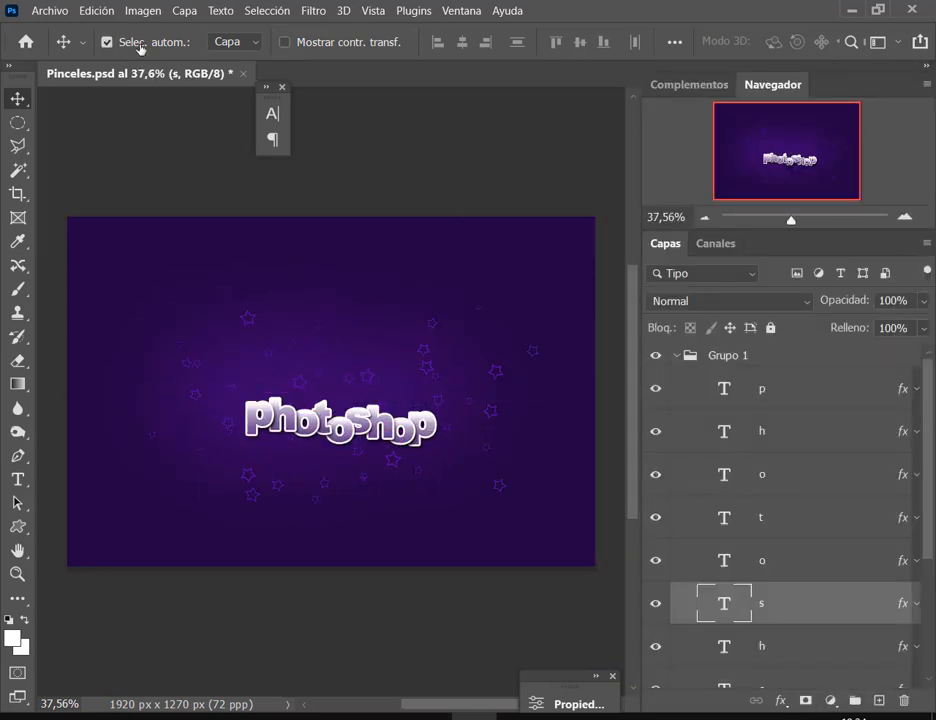
click(760, 355)
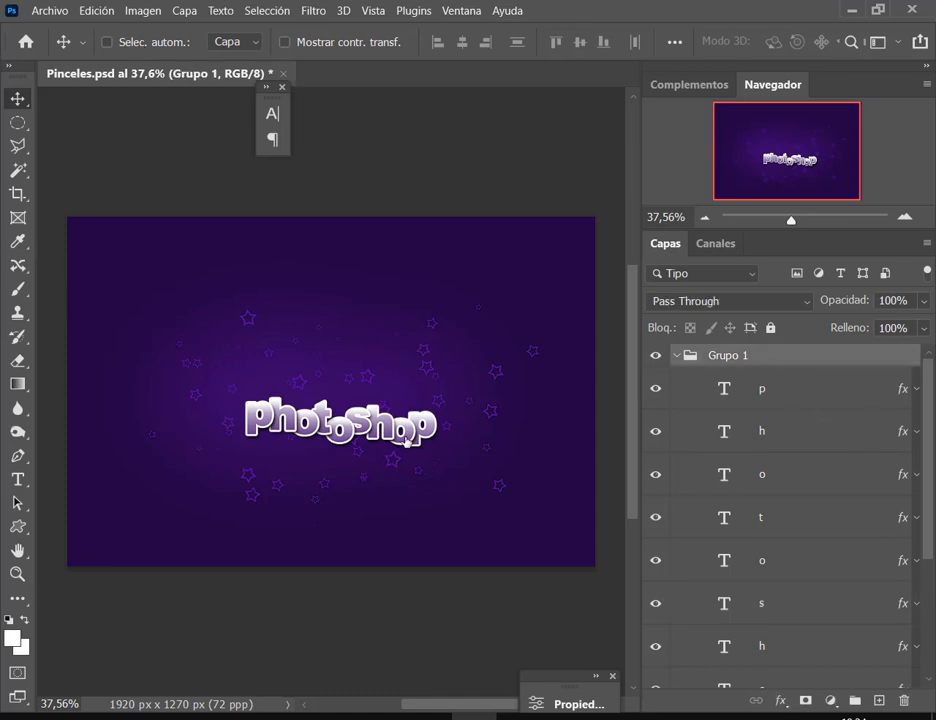
drag(406, 444, 496, 449)
scroll(405, 414, up, 3)
key(ctrl+t)
key(Return)
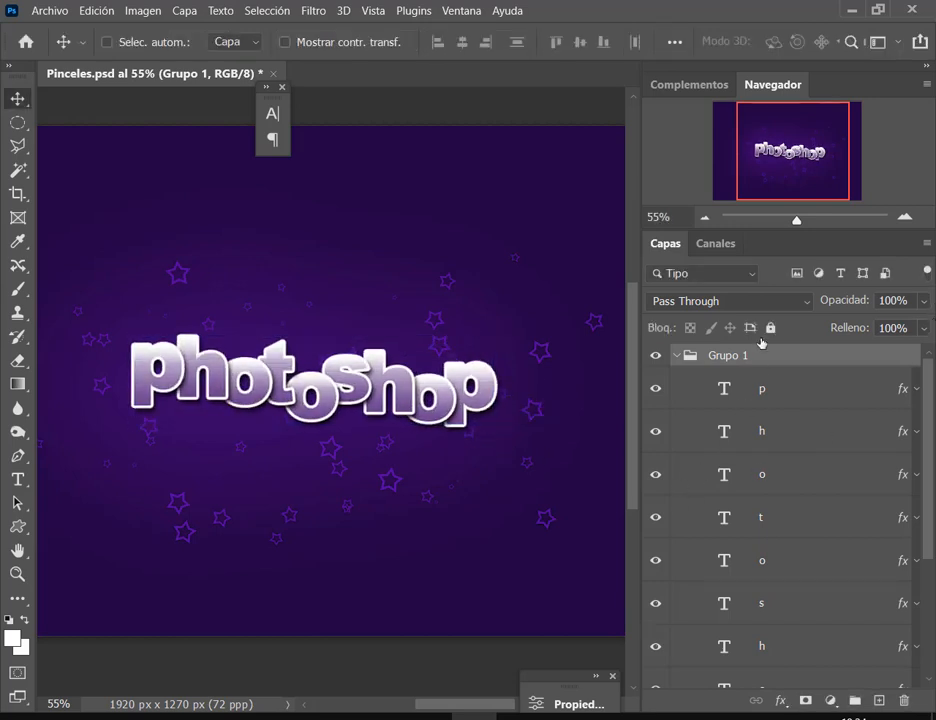
Collapse Grupo 1 and add an empty layer between Estrellas and Capa 1.
click(675, 356)
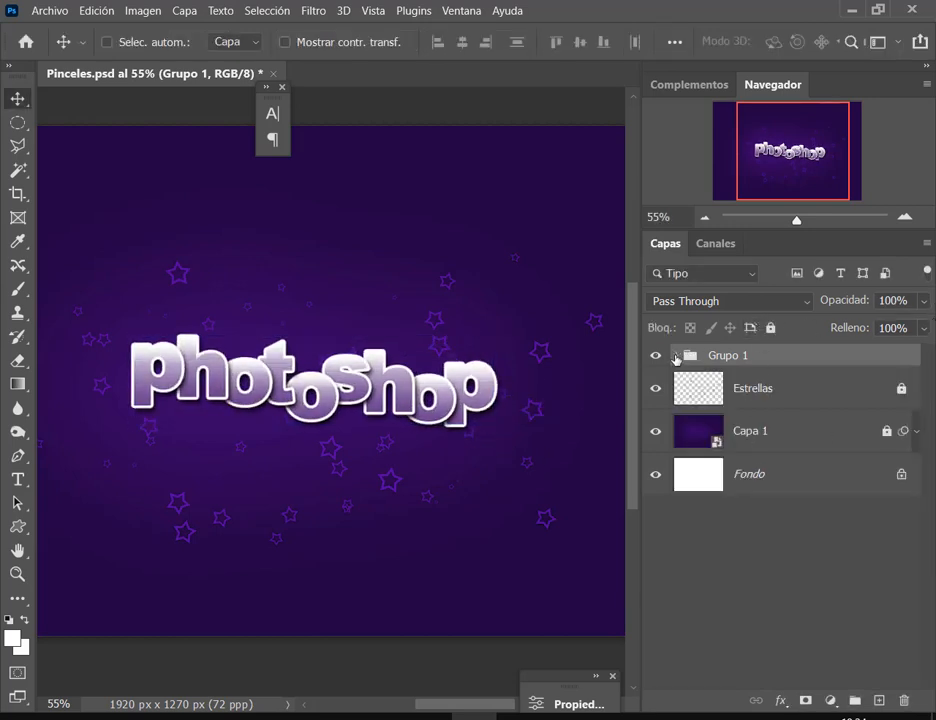
click(765, 436)
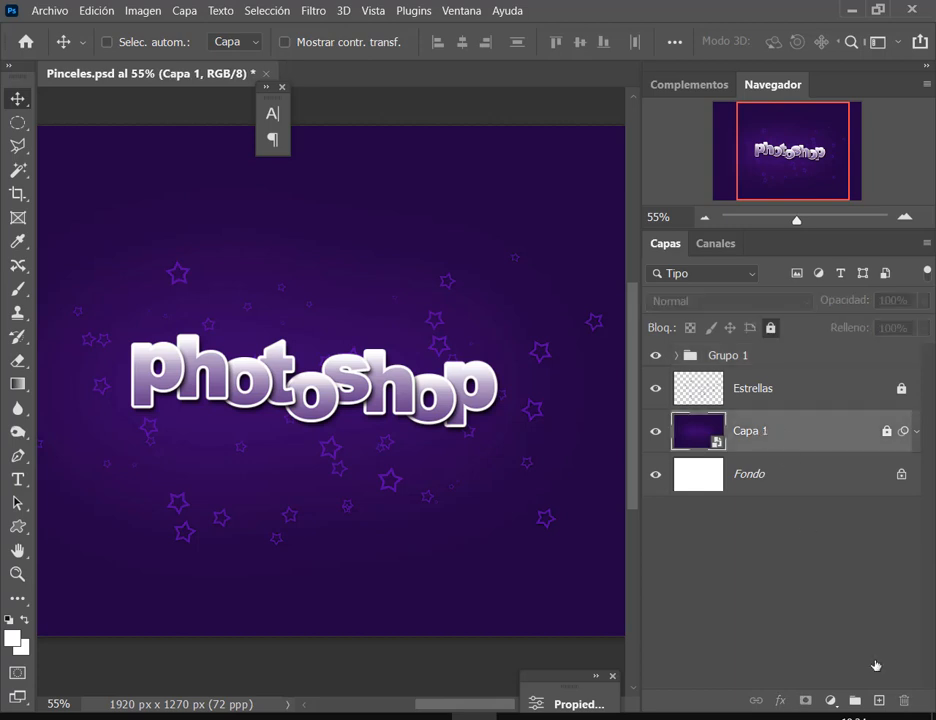
click(879, 700)
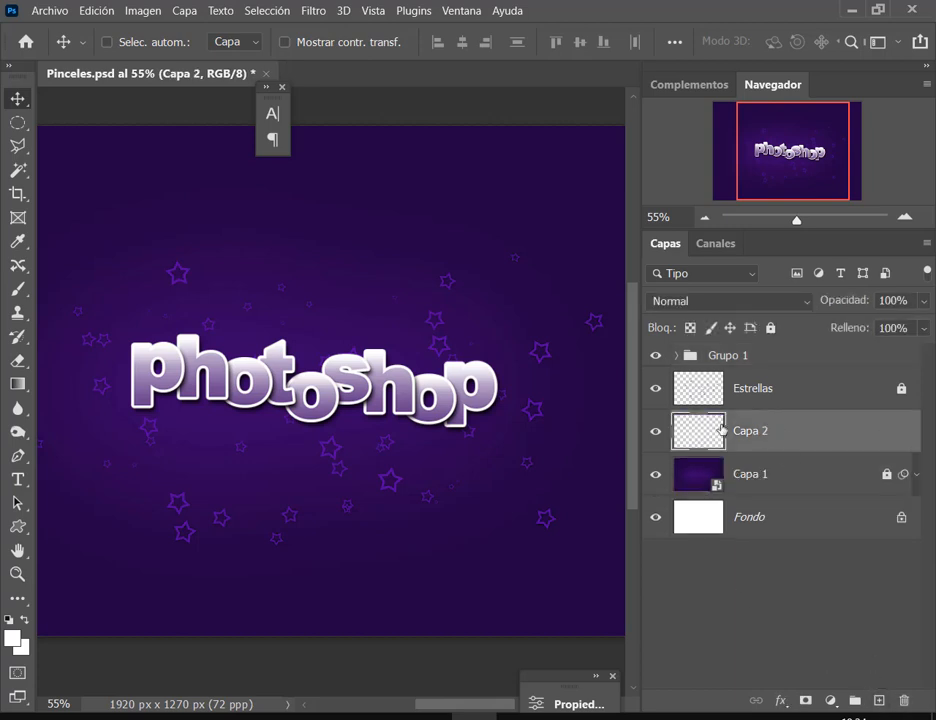
click(705, 482)
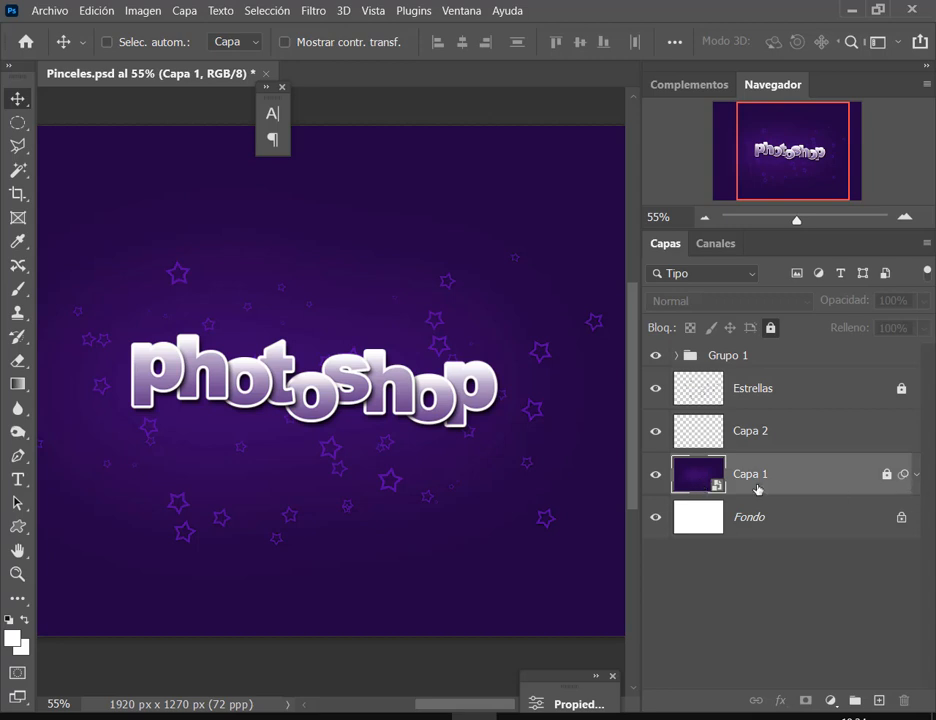
With Capa 2 active, set the Brush to the soft round tip from Pinceles generales at 183 px.
click(28, 293)
click(812, 428)
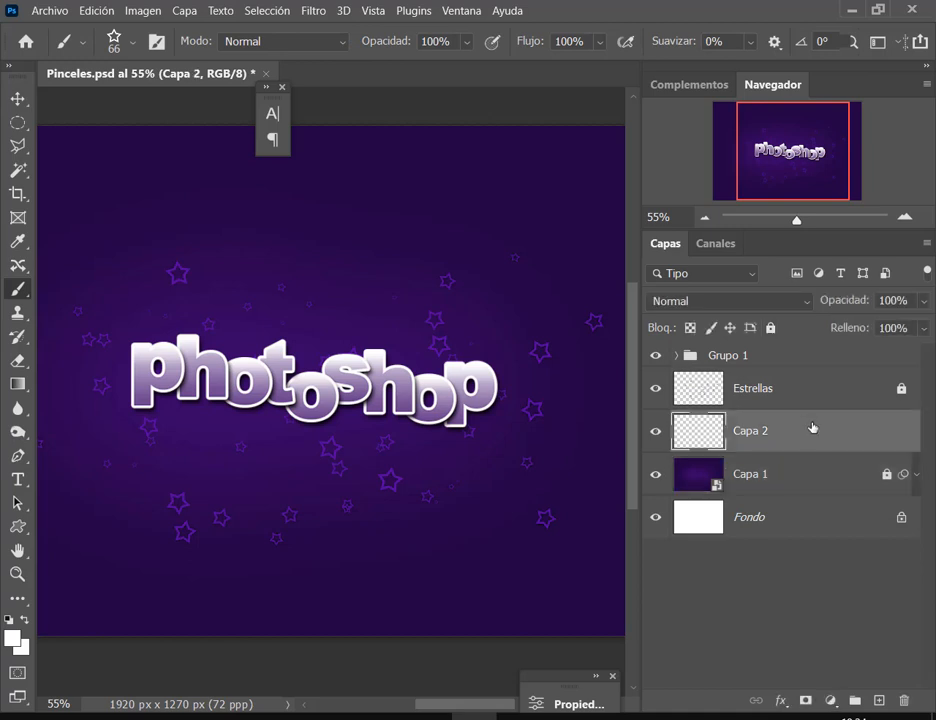
right_click(390, 321)
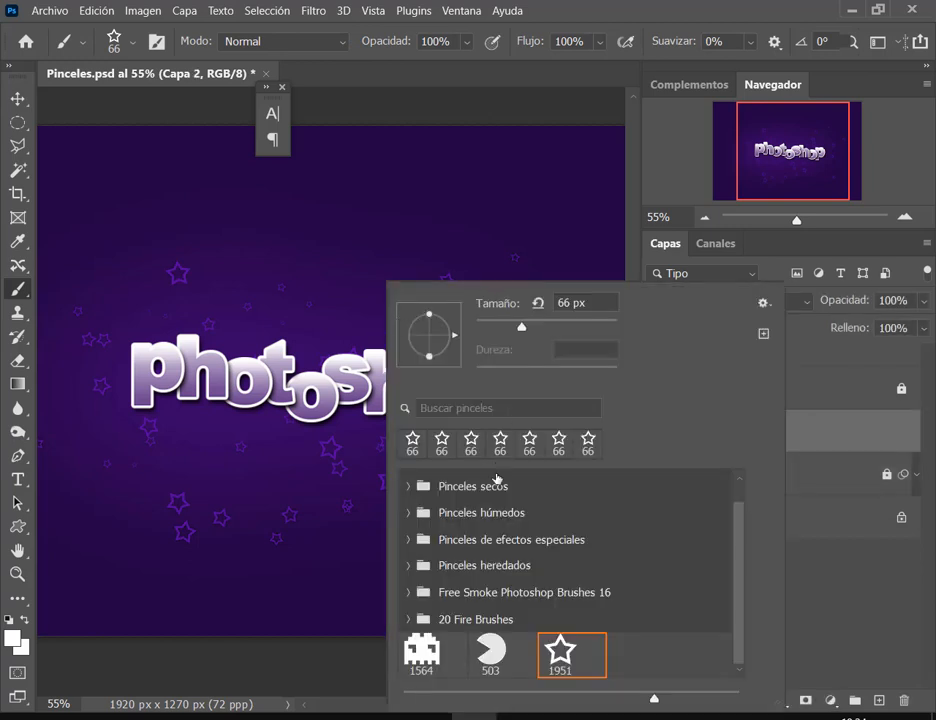
scroll(684, 537, up, 1)
click(410, 482)
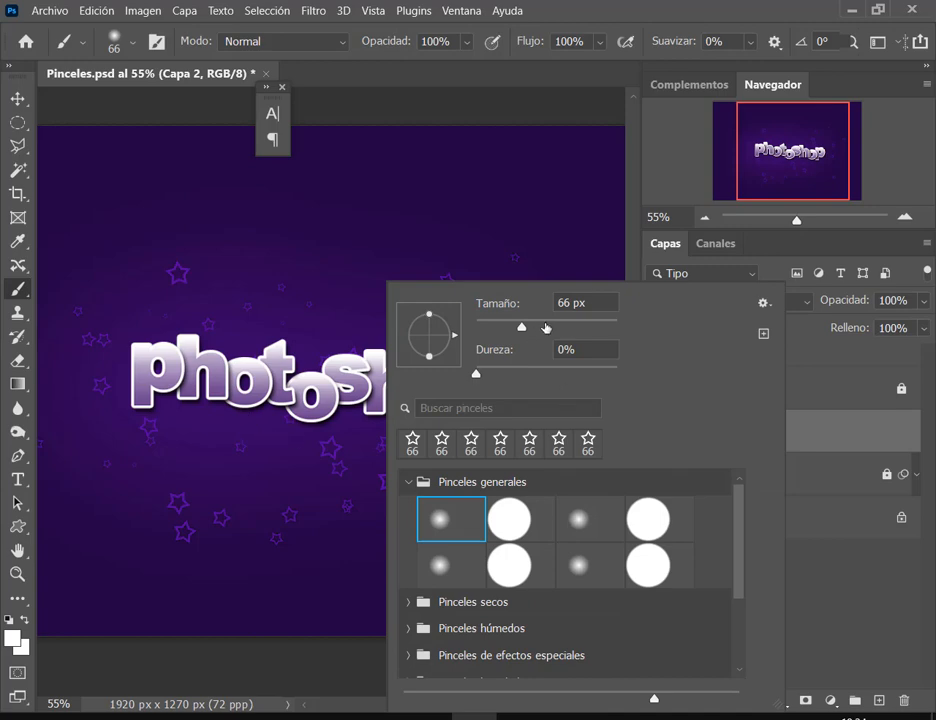
drag(546, 328, 575, 329)
click(696, 9)
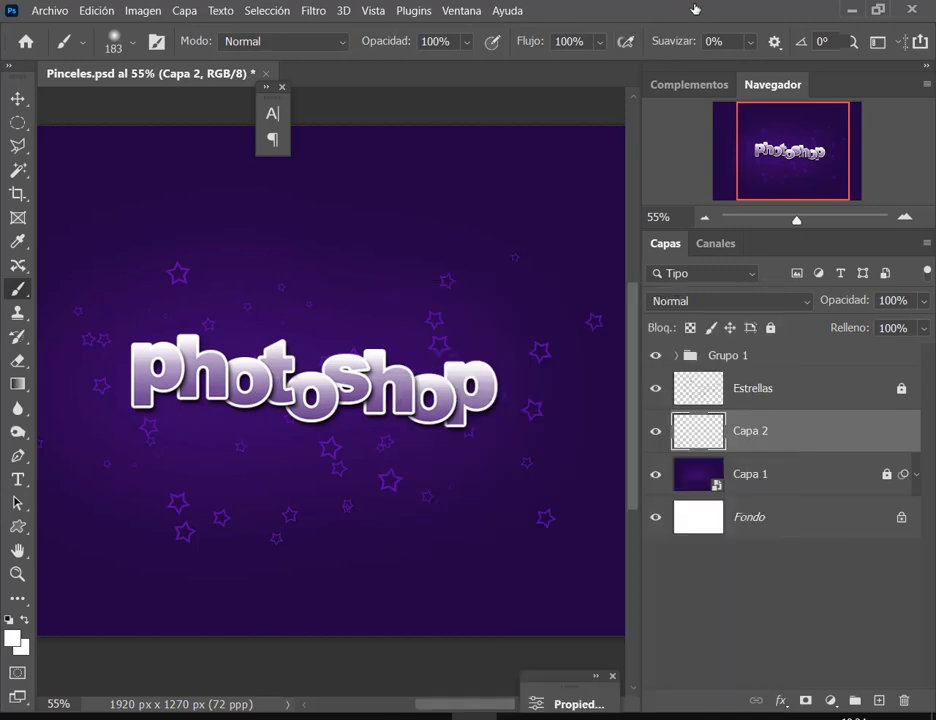
Set the foreground color to 341065 and brush it behind the lettering on Capa 2, undoing the last stroke.
click(12, 638)
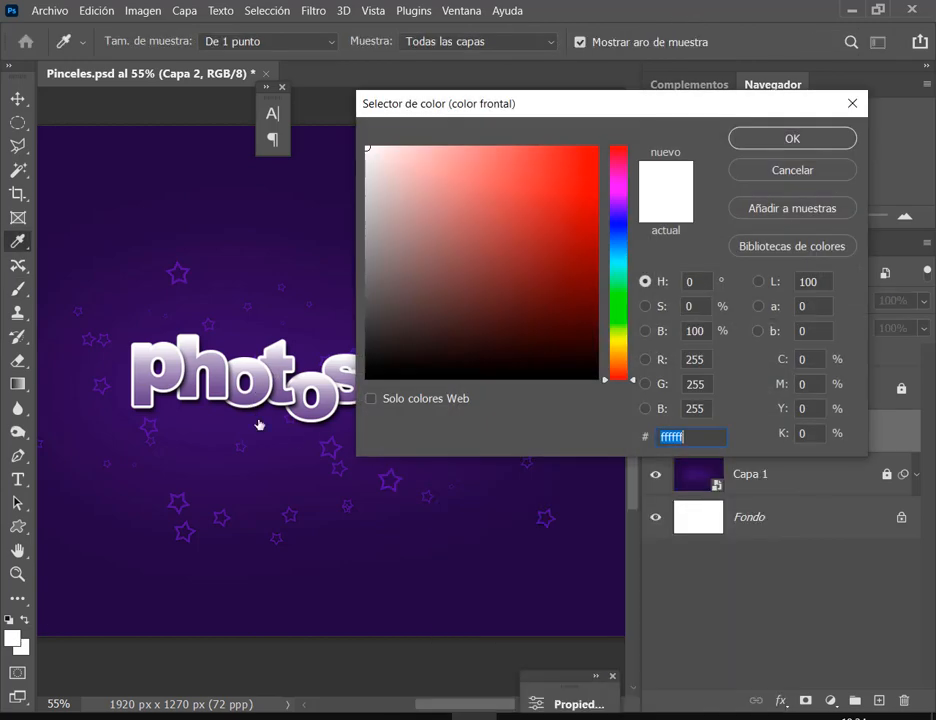
click(266, 438)
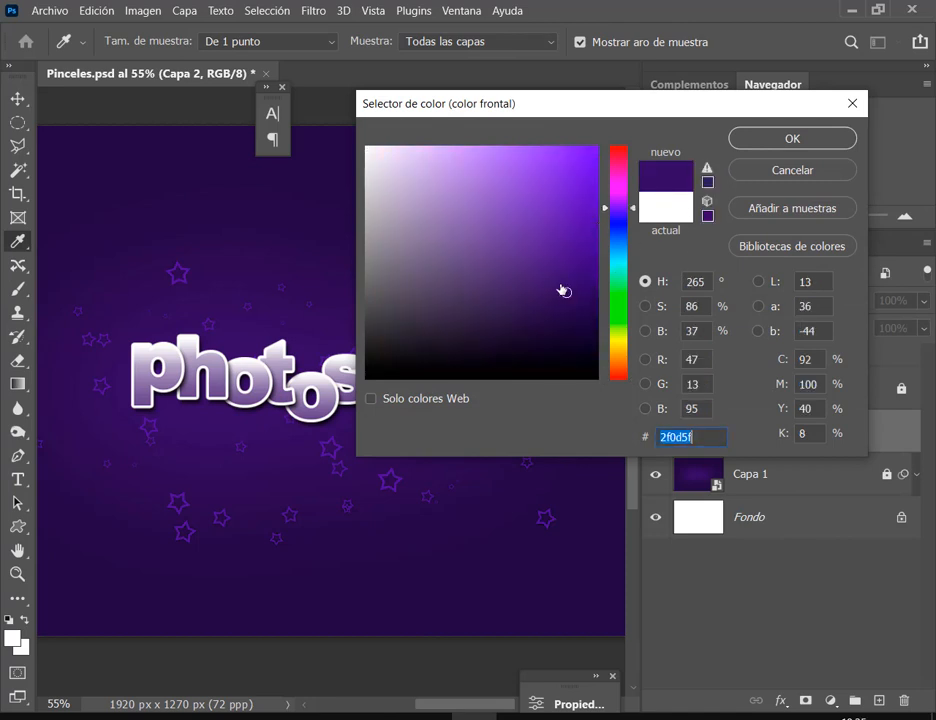
drag(566, 292, 561, 289)
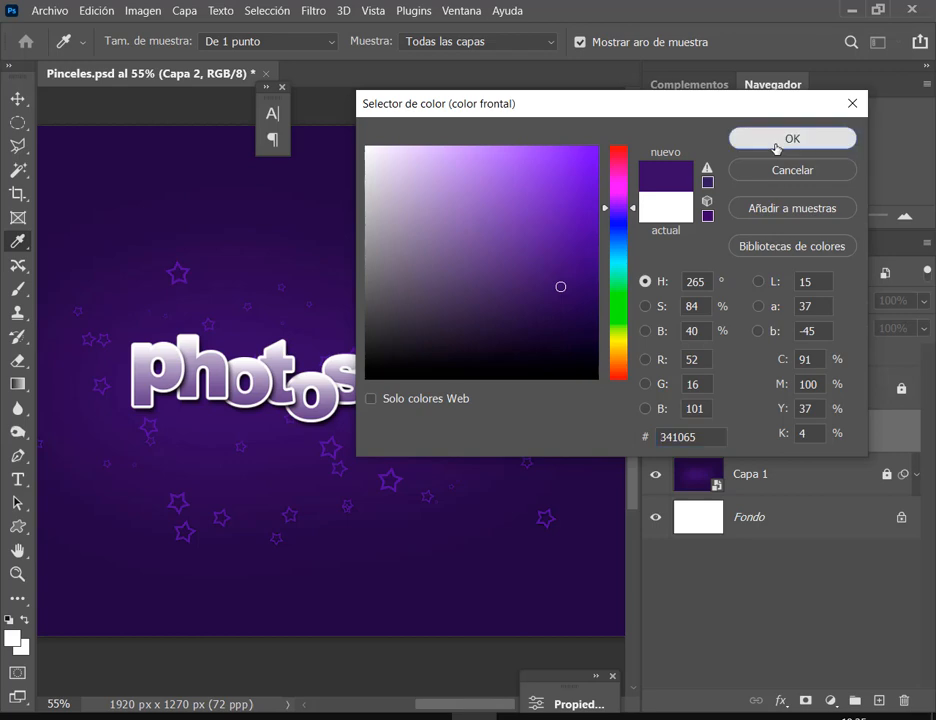
click(831, 141)
drag(299, 347, 444, 390)
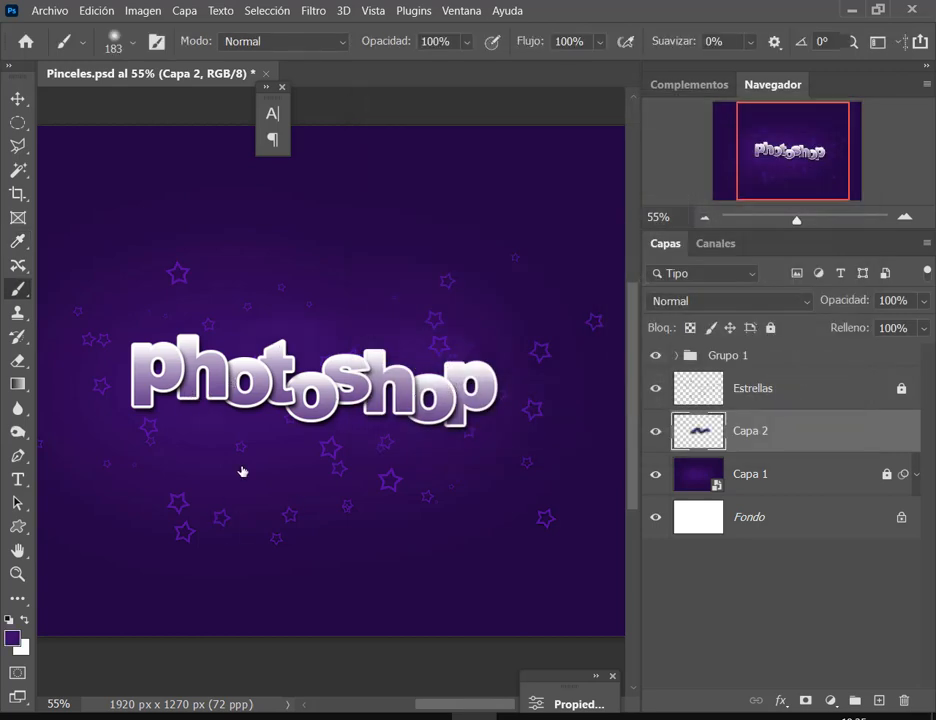
mouse_move(242, 471)
mouse_down()
mouse_move(224, 532)
mouse_move(372, 598)
mouse_up()
key(ctrl+z)
Choose a brighter purple foreground color and paint a soft glow behind the lettering on Capa 2.
click(12, 637)
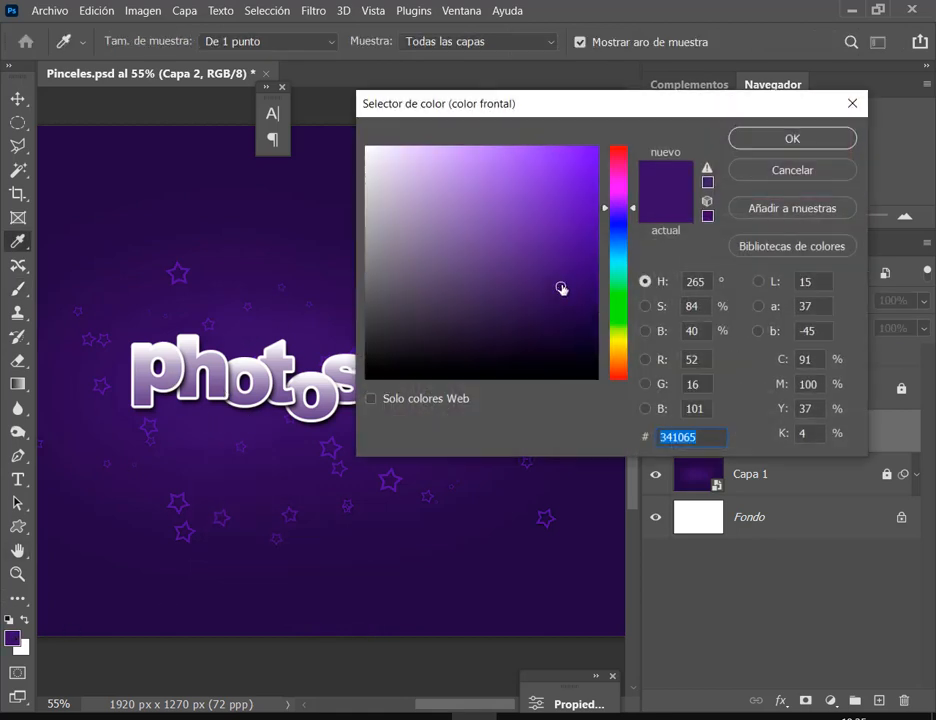
drag(562, 289, 560, 272)
click(735, 138)
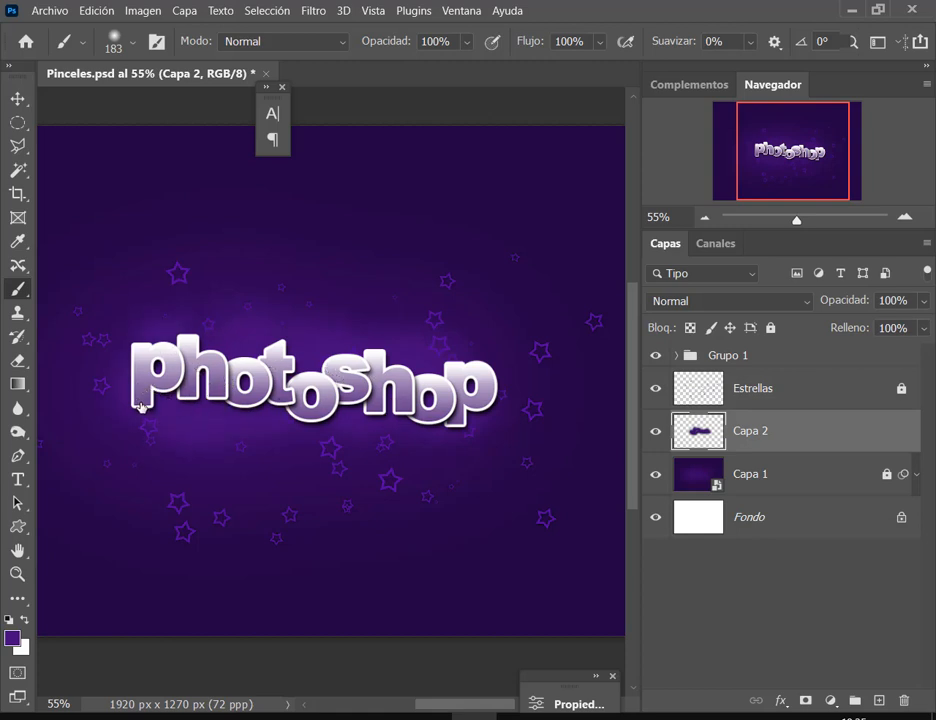
Finish brushing the purple glow behind the lettering on Capa 2 and convert the layer to a smart object.
mouse_move(455, 399)
mouse_down()
mouse_move(403, 363)
mouse_move(315, 354)
mouse_move(419, 380)
mouse_up()
right_click(850, 436)
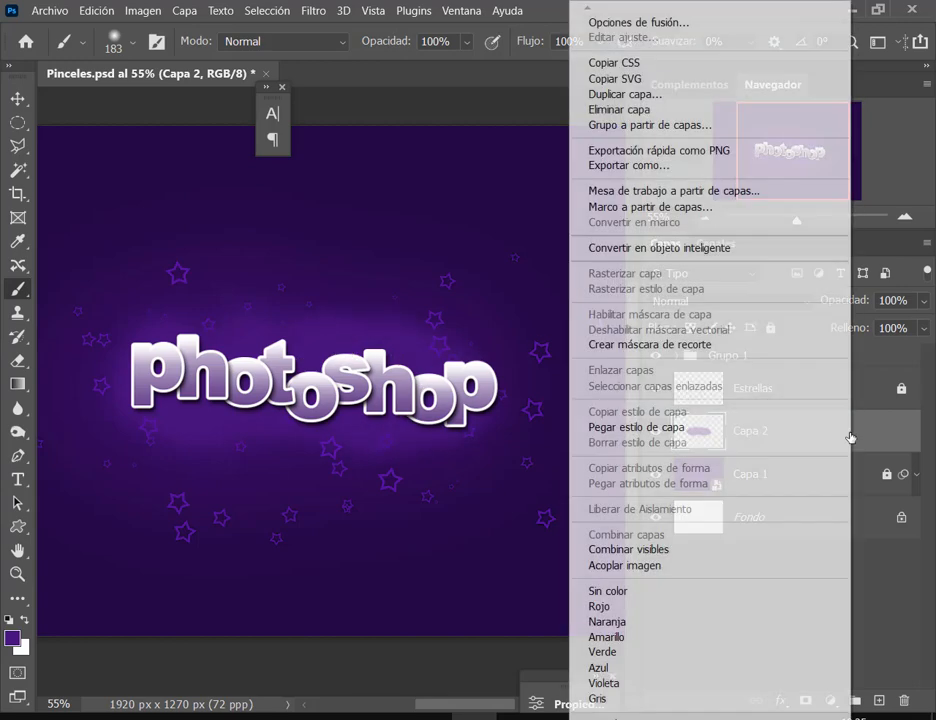
click(690, 248)
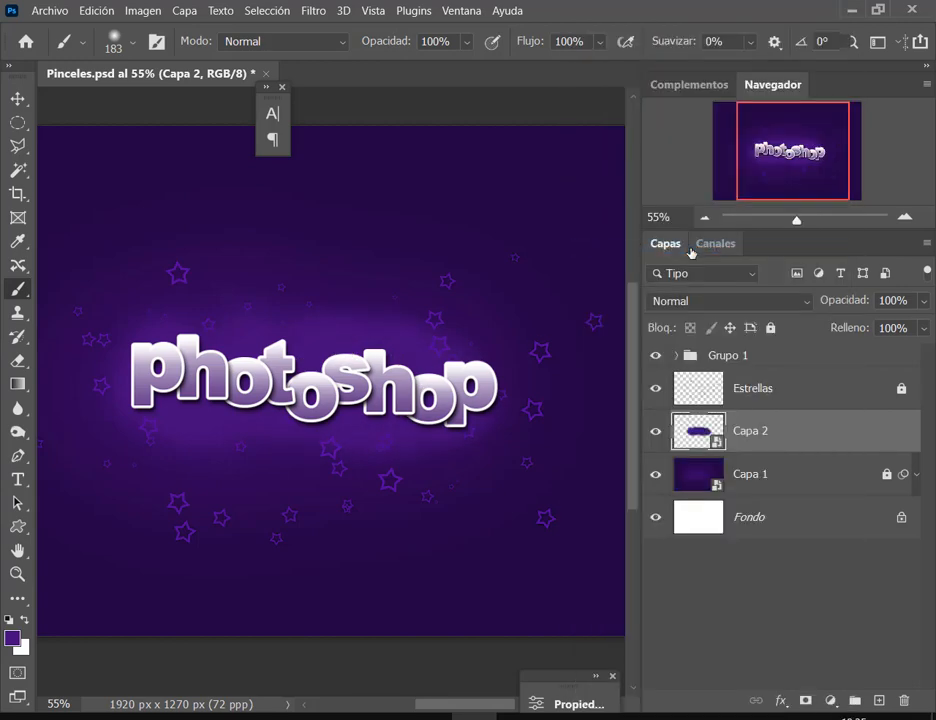
Apply a Gaussian Blur with a 115.8 px radius to Capa 2 and collapse its smart filter list.
click(313, 10)
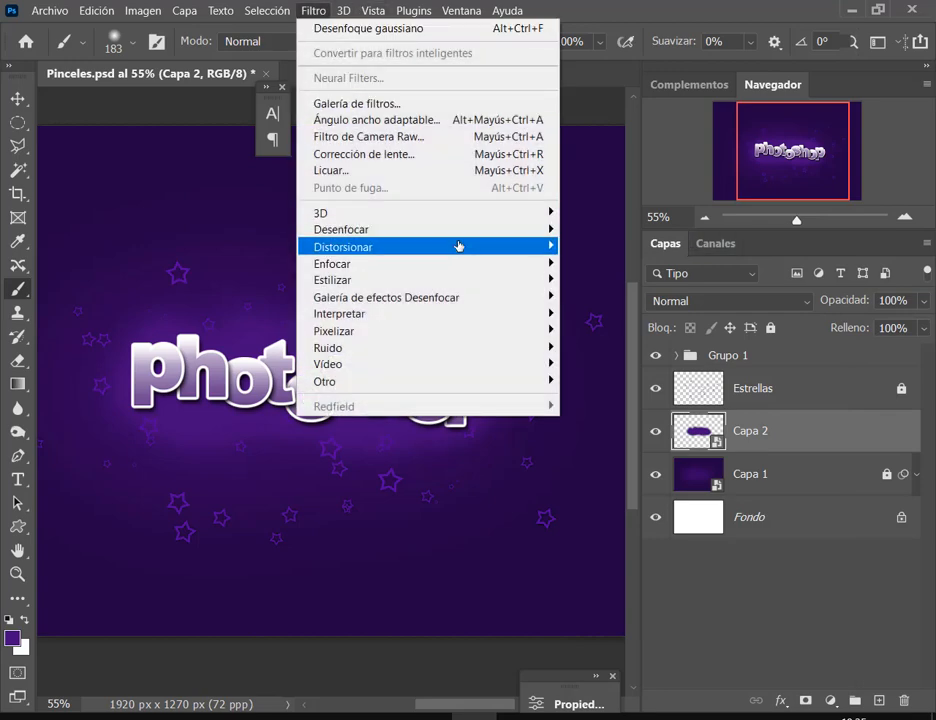
mouse_move(472, 231)
click(665, 353)
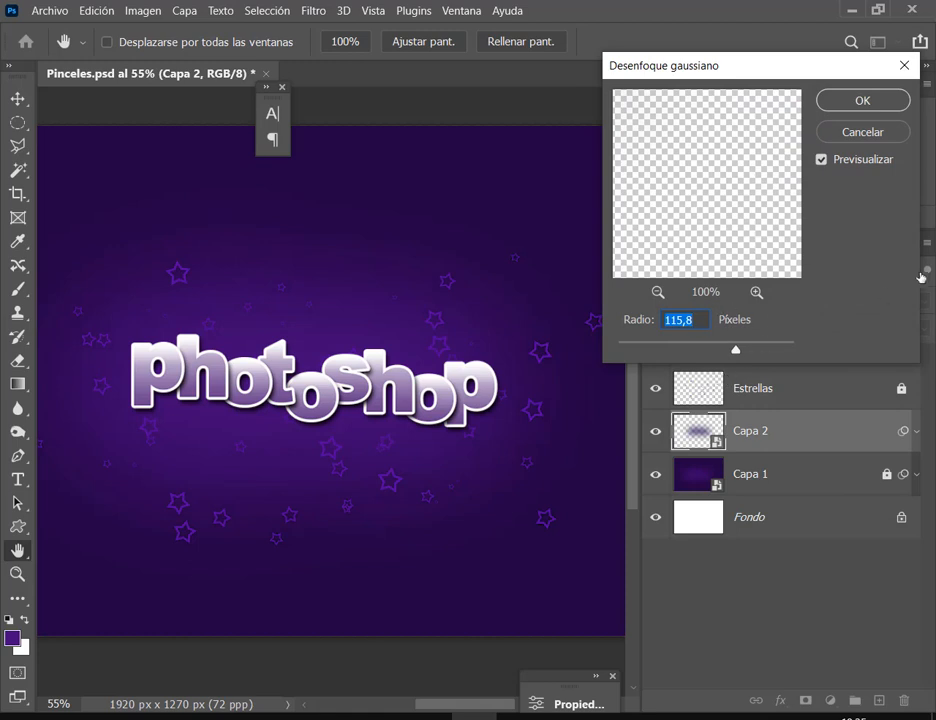
click(866, 97)
key(ctrl+0)
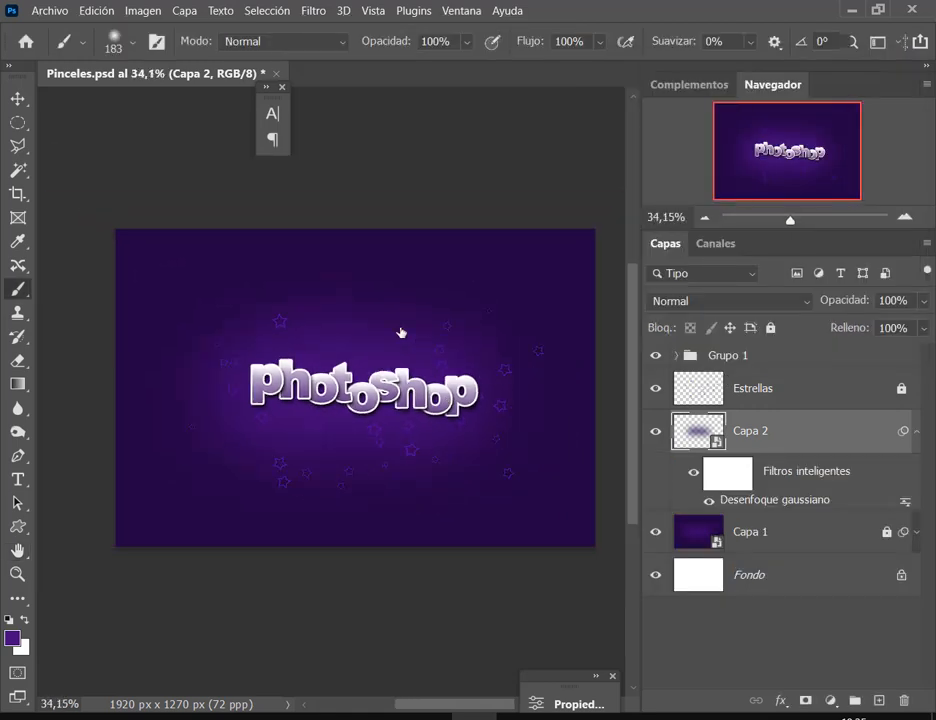
click(18, 97)
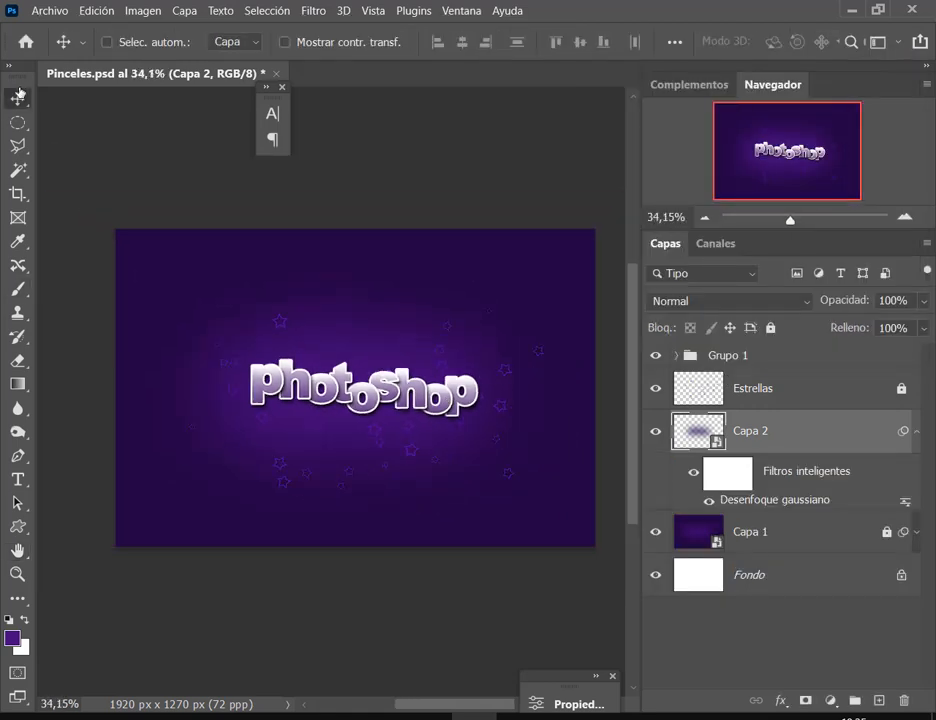
click(917, 433)
Make Capa 1 active and sample the dark purple at the edge of the background as the foreground color.
click(838, 478)
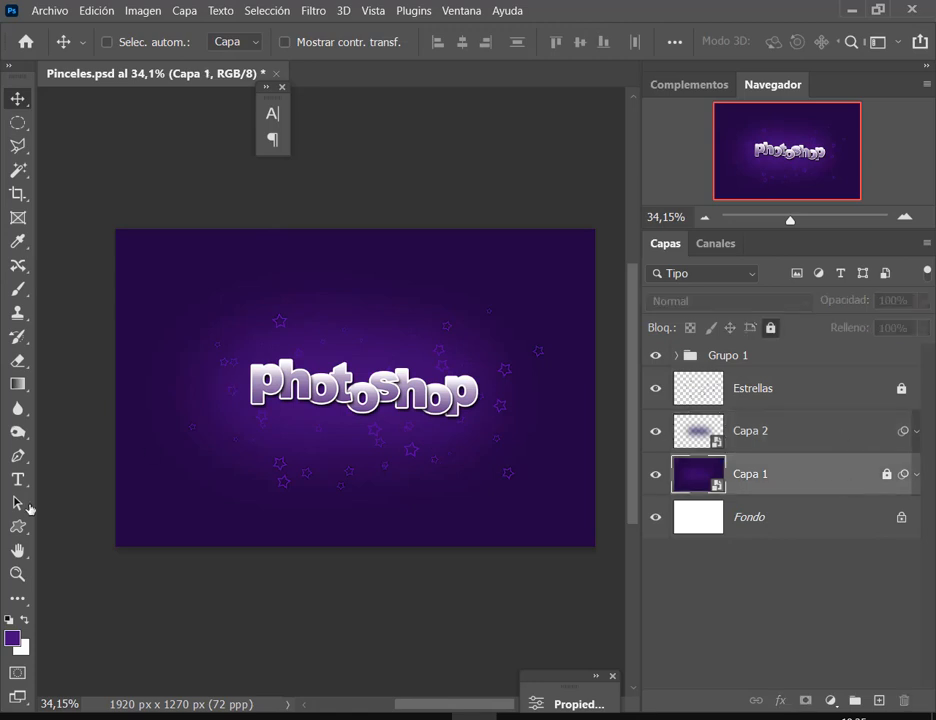
click(19, 242)
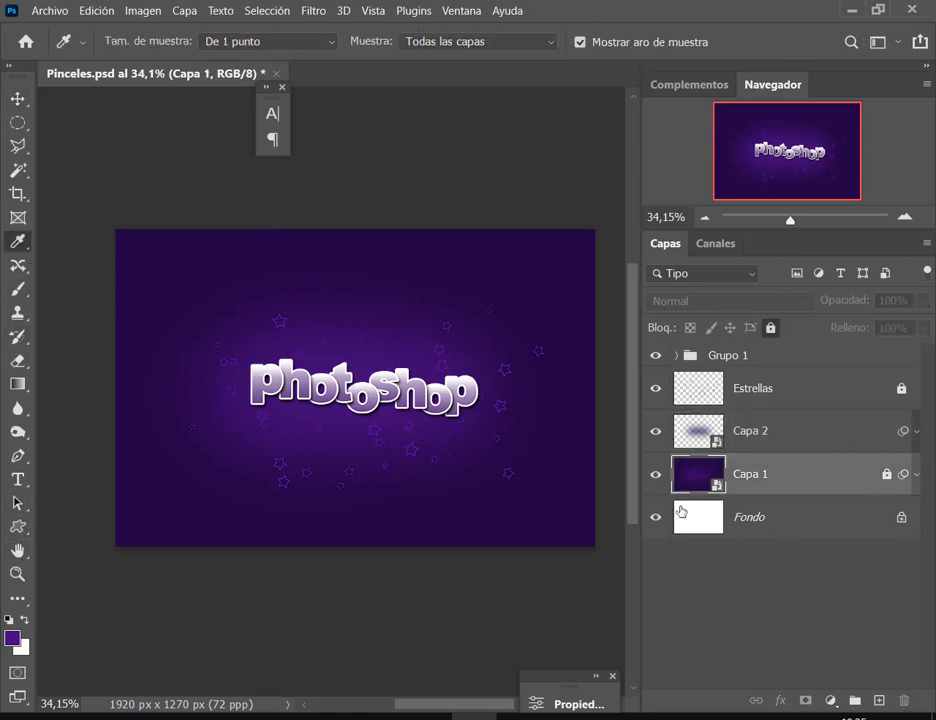
click(571, 270)
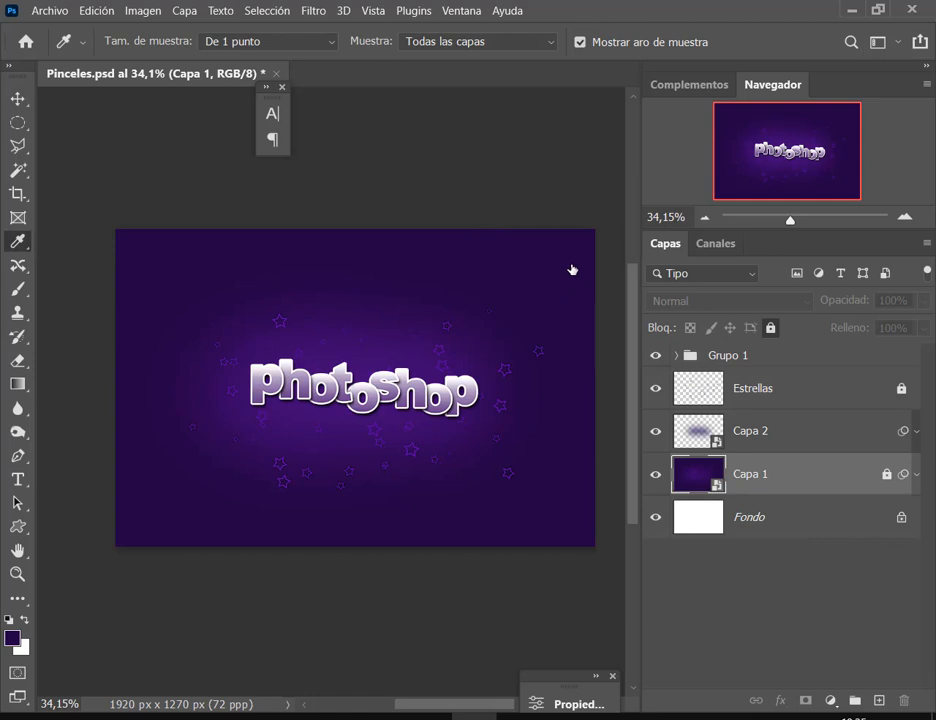
Unlock Capa 1 and delete its Gaussian Blur smart filter.
click(918, 475)
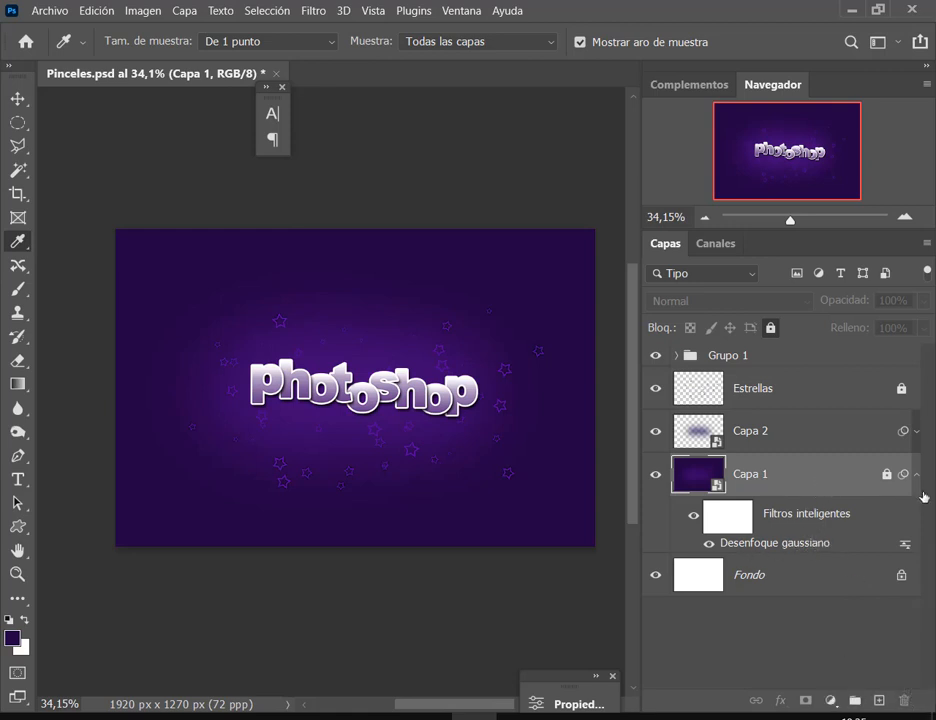
click(770, 328)
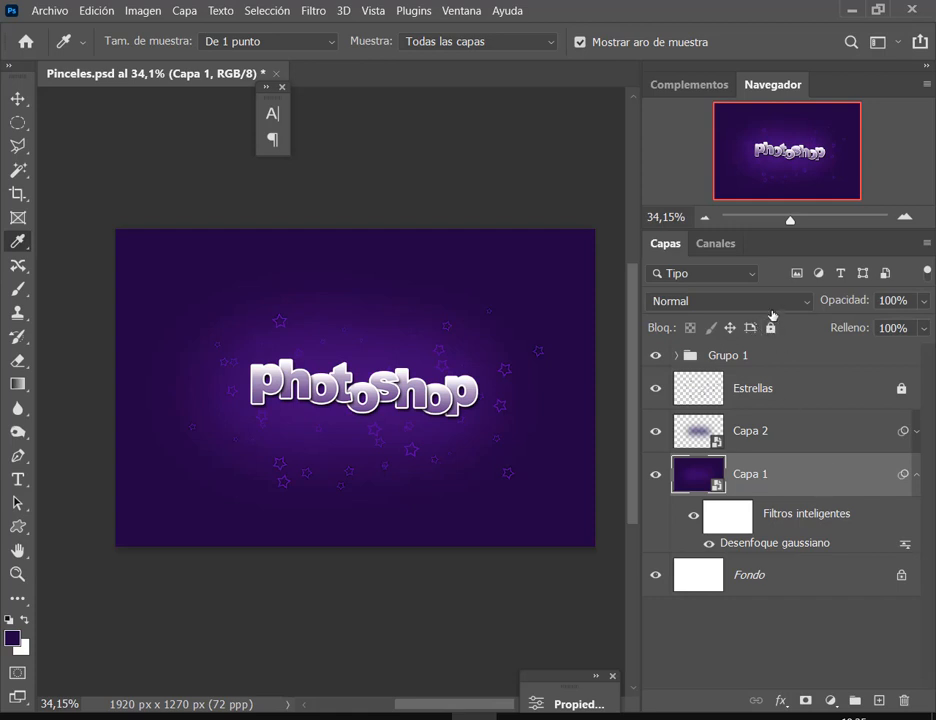
drag(807, 540, 916, 700)
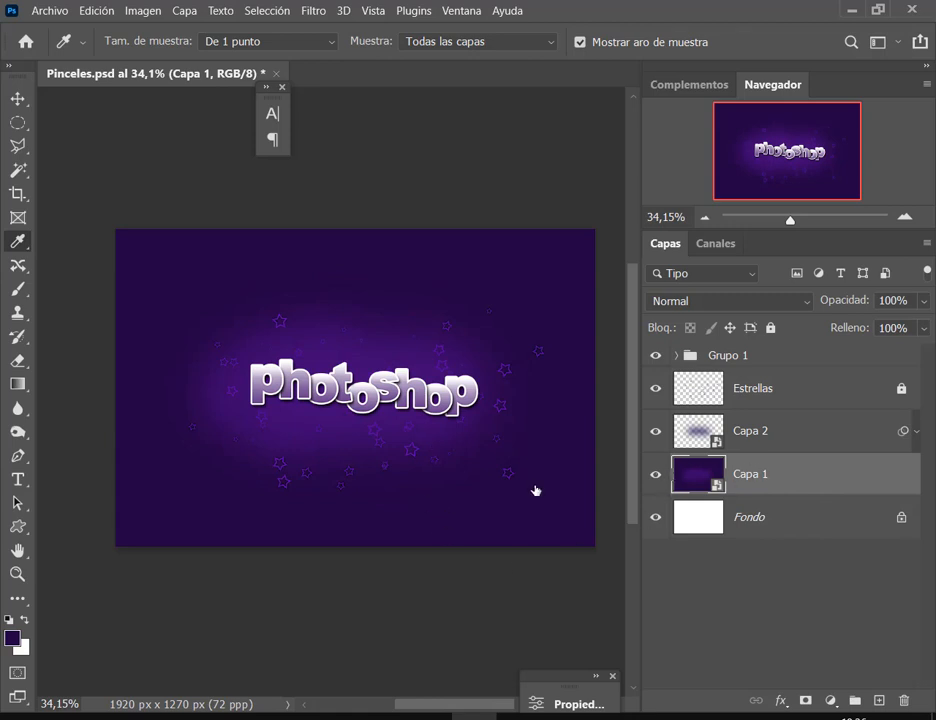
Fill the contents of Capa 1's smart object with the sampled dark purple, then close it with the change saved.
click(554, 522)
double_click(705, 482)
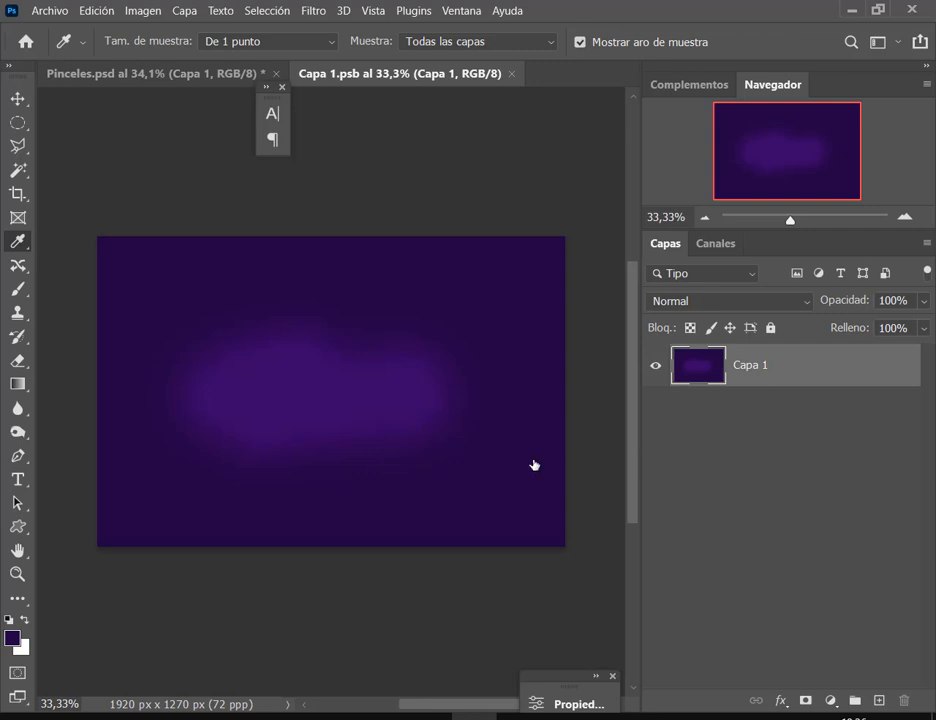
key(alt+BackSpace)
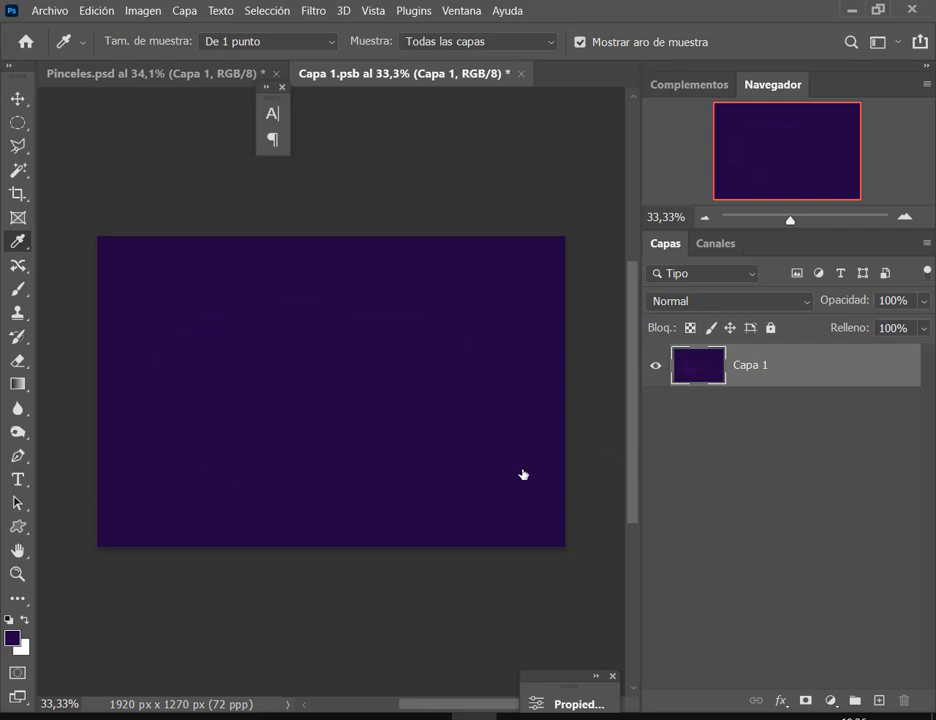
click(512, 78)
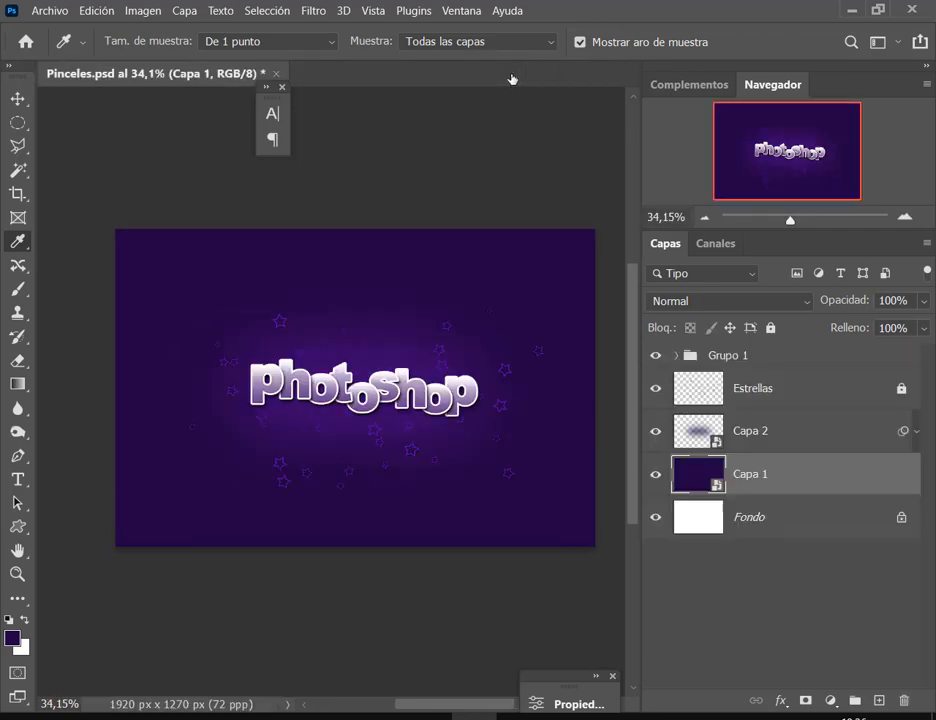
click(17, 98)
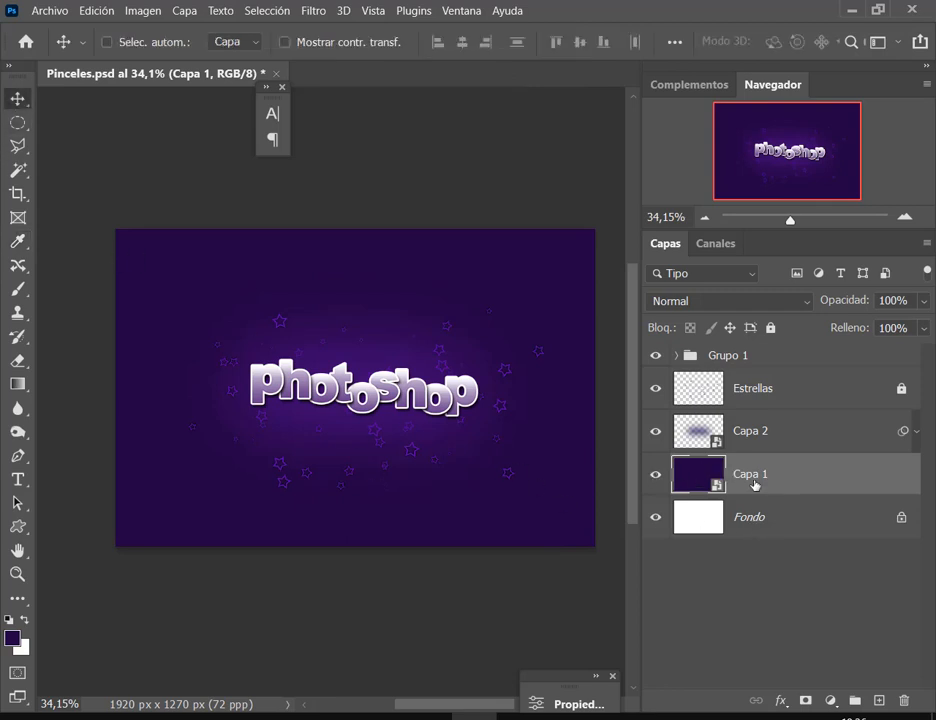
Compare the composition and the Capa 2 glow with the Ejemplo.jpg reference image.
click(704, 427)
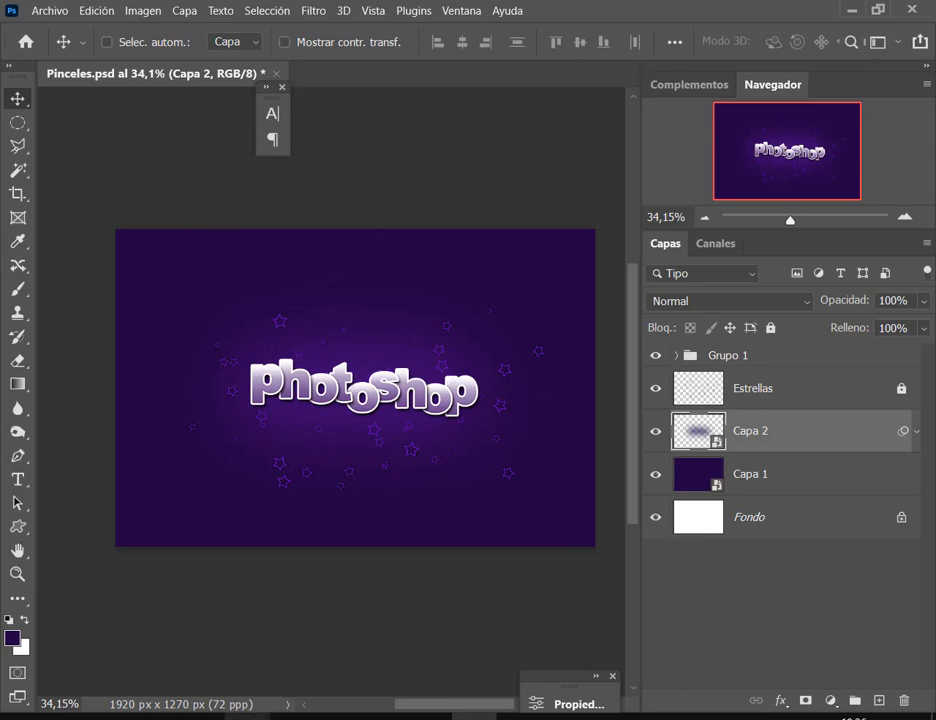
click(163, 680)
key(alt+Tab)
drag(851, 307, 913, 305)
key(alt+Tab)
key(alt+Tab)
key(alt+Tab)
key(alt+Tab)
Scale the lettering in Grupo 1 up proportionally to about 152%.
click(759, 389)
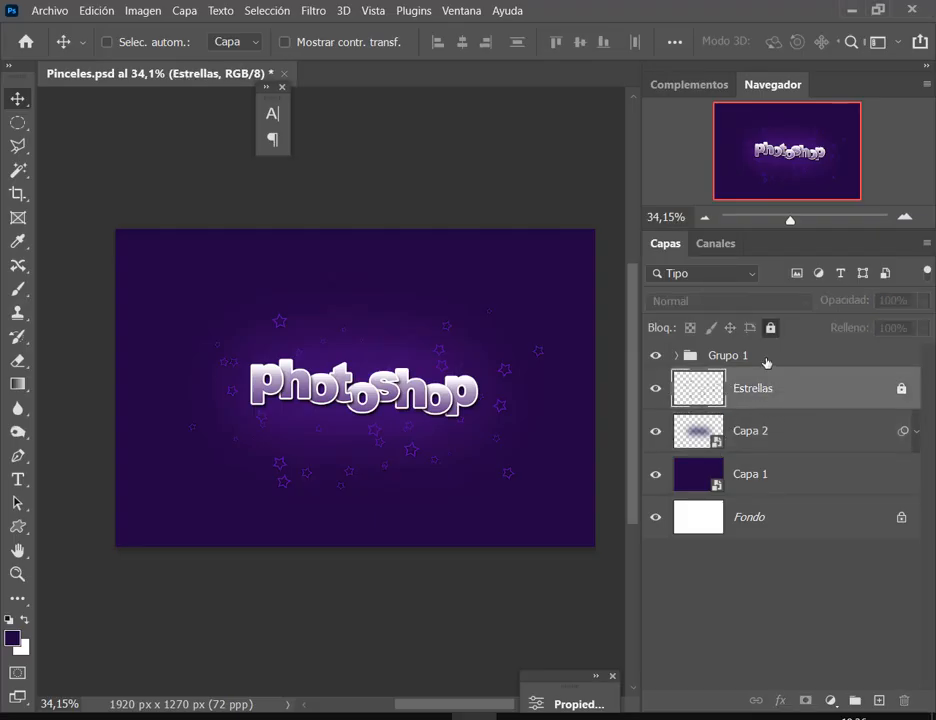
click(766, 361)
key(ctrl)
mouse_move(498, 322)
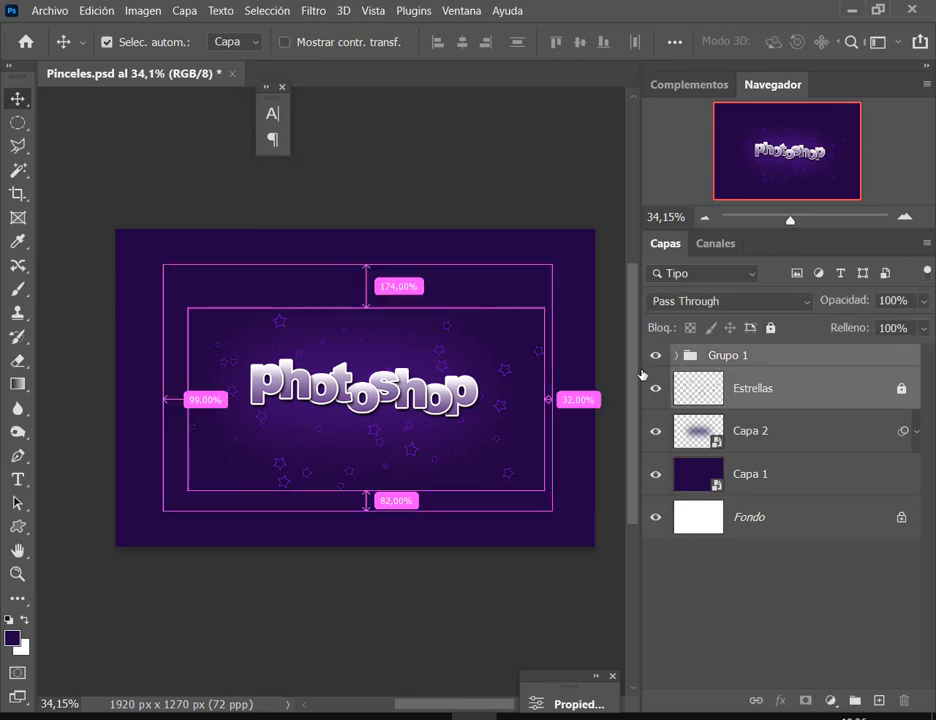
click(729, 360)
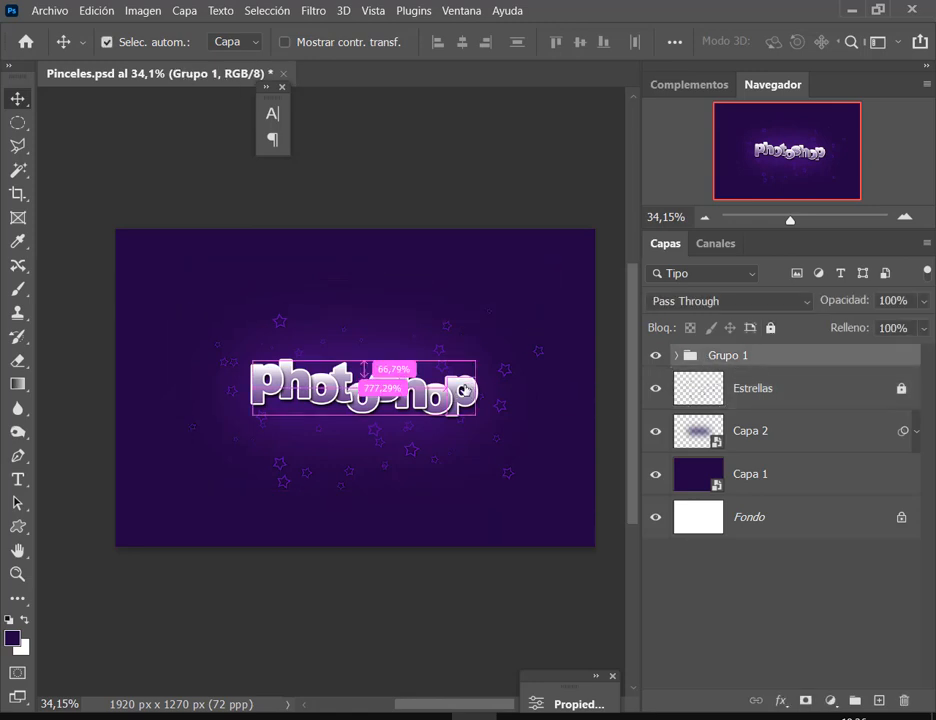
key(ctrl+t)
drag(478, 362, 539, 348)
key(Return)
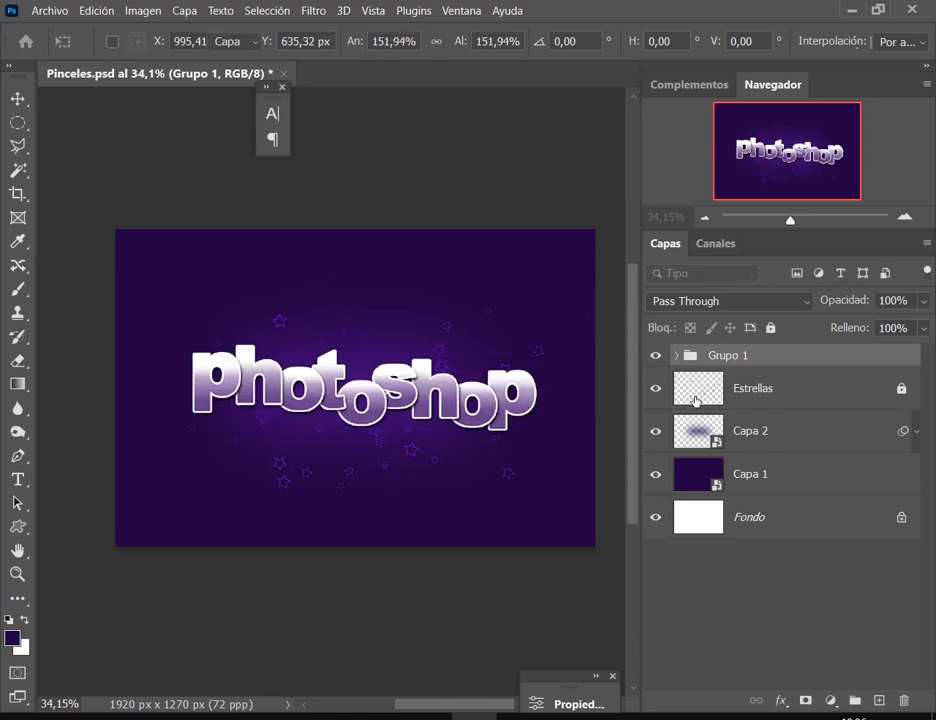
Unlock and scale the Estrellas layer up proportionally to about 116%, then save Pinceles.psd.
click(696, 398)
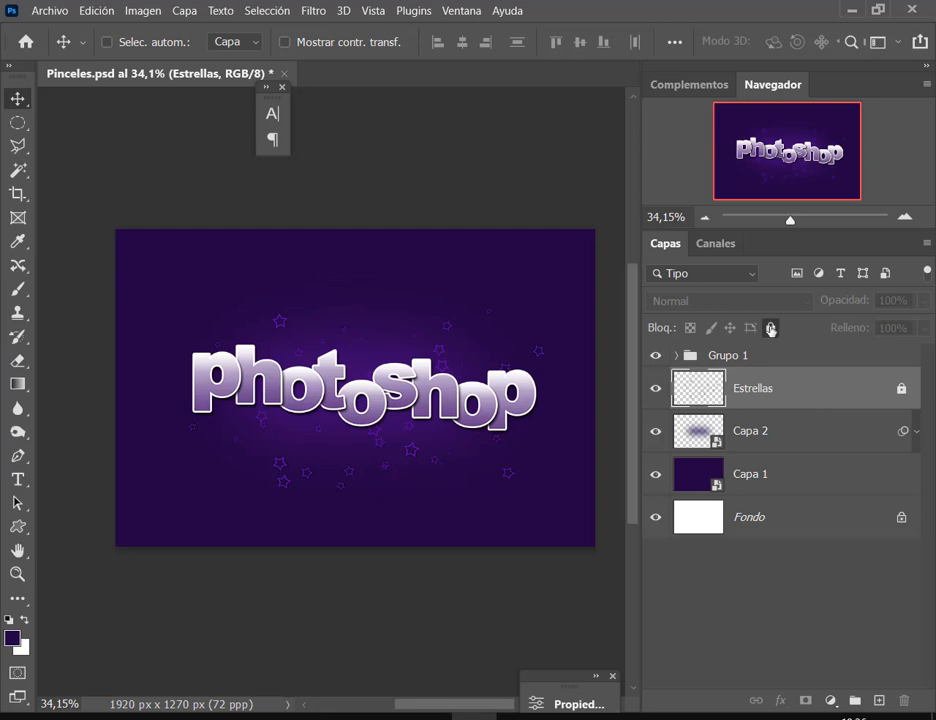
key(ctrl+t)
drag(545, 309, 574, 302)
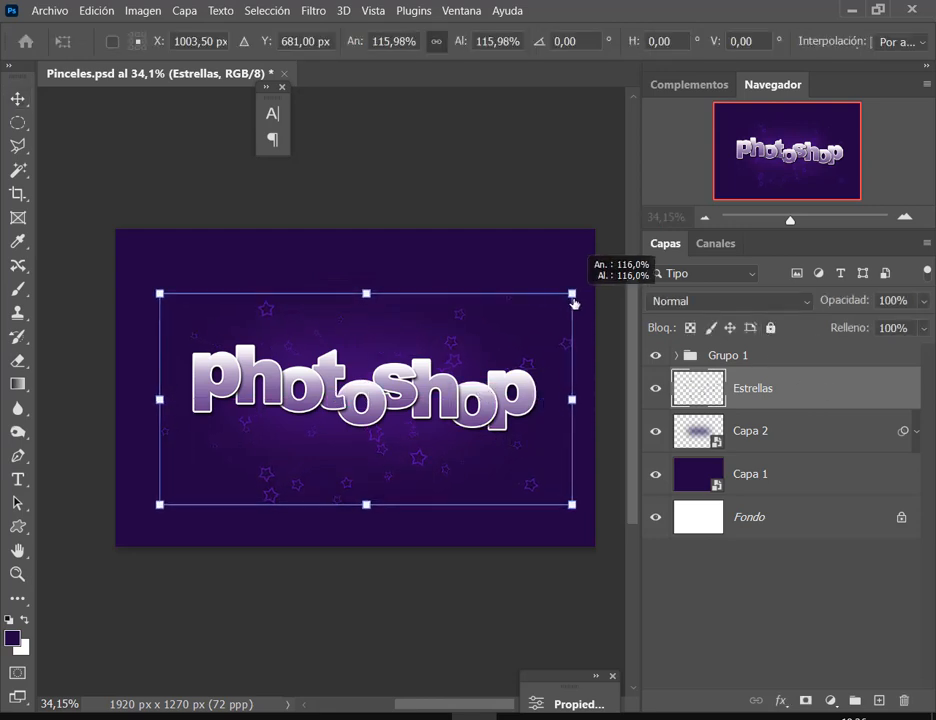
key(Return)
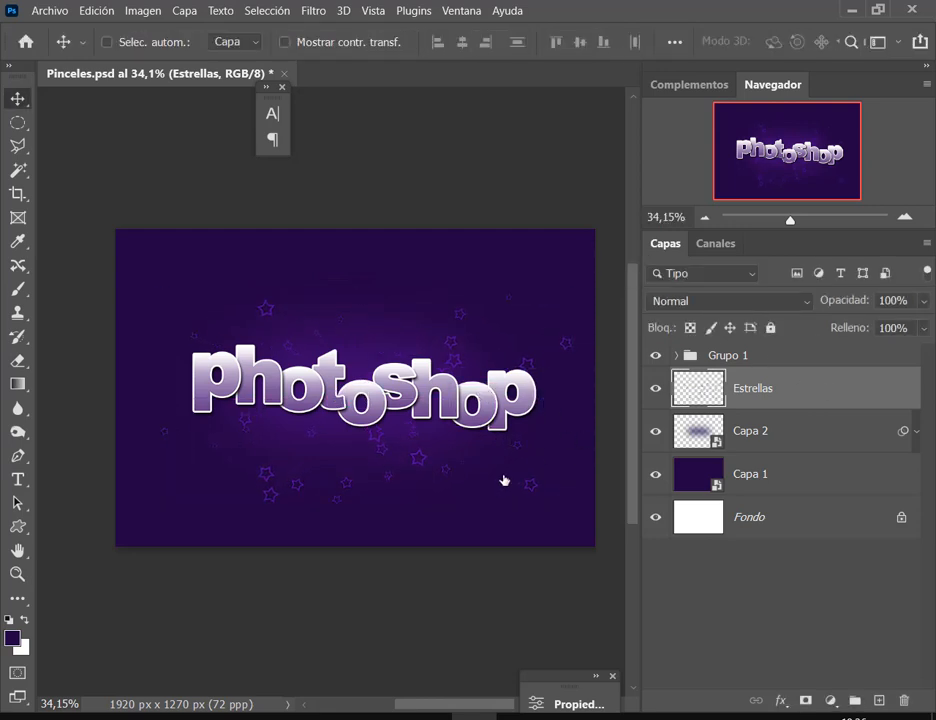
click(48, 10)
click(140, 205)
Switch to the browser to review Ejemplo.jpg in Google Drive and the call messages in Google Meet.
click(245, 716)
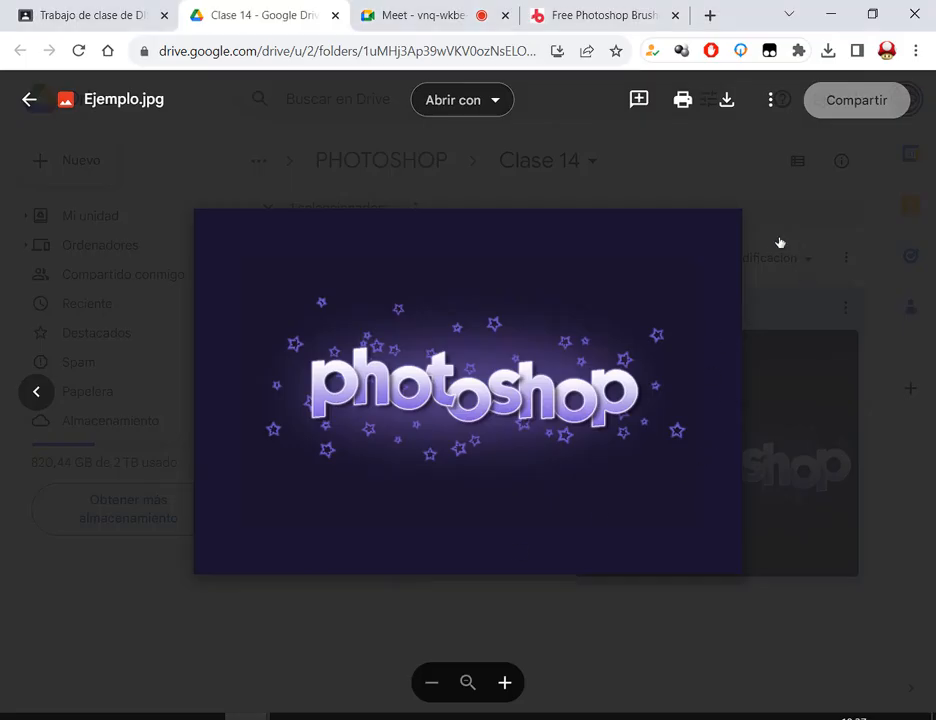
click(780, 243)
click(450, 10)
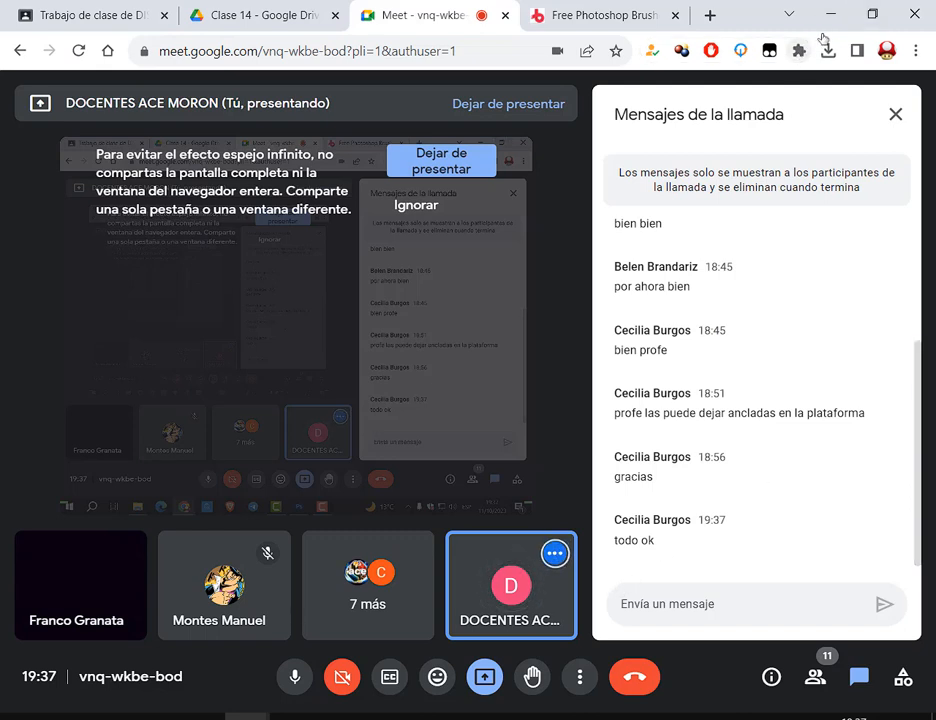
Return to Photoshop and close the floating character and paragraph panel and the Pinceles.psd document.
click(475, 717)
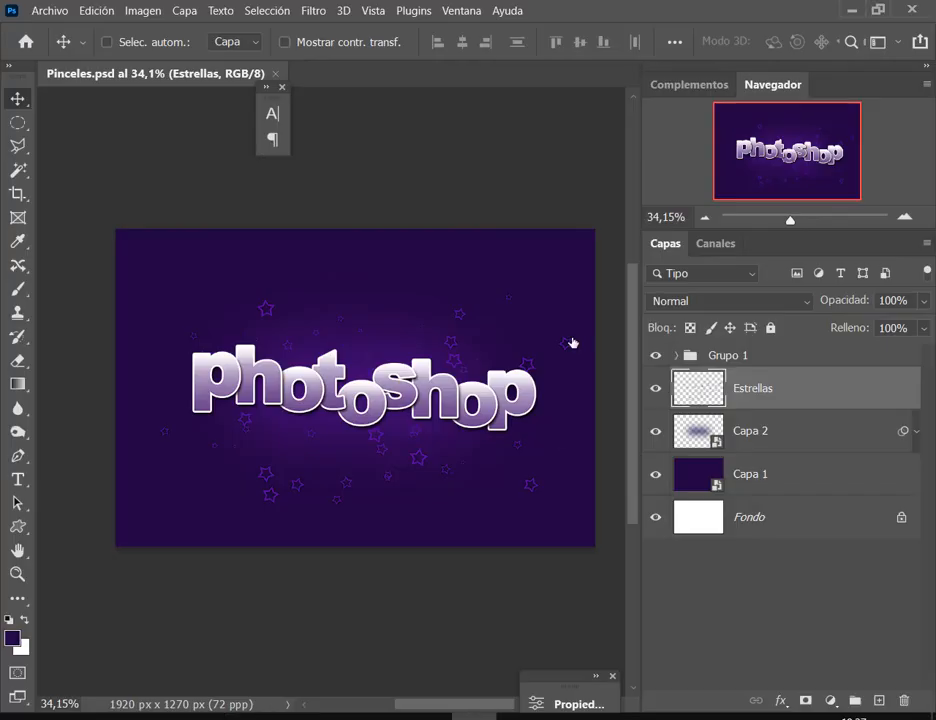
click(283, 90)
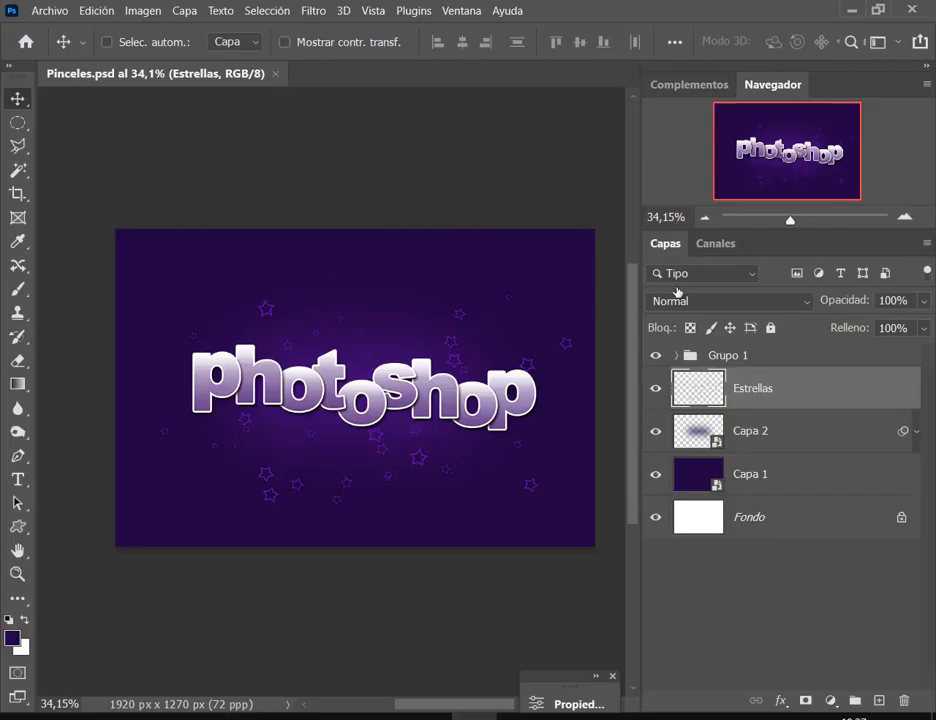
click(275, 75)
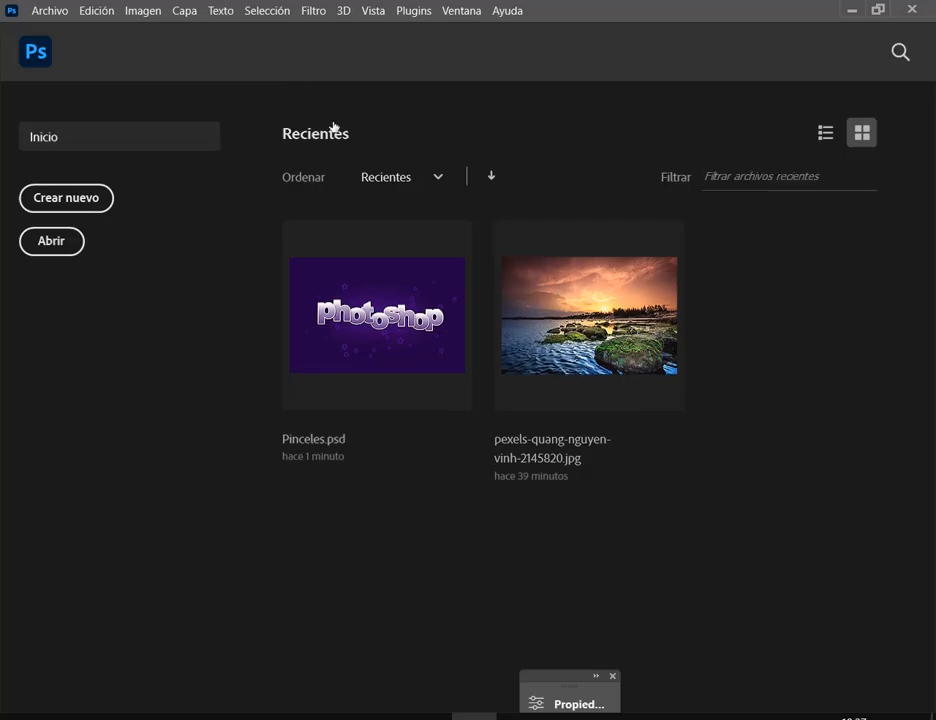
Create a new 1000 x 1000 px document at 72 ppp from the recent presets.
click(79, 245)
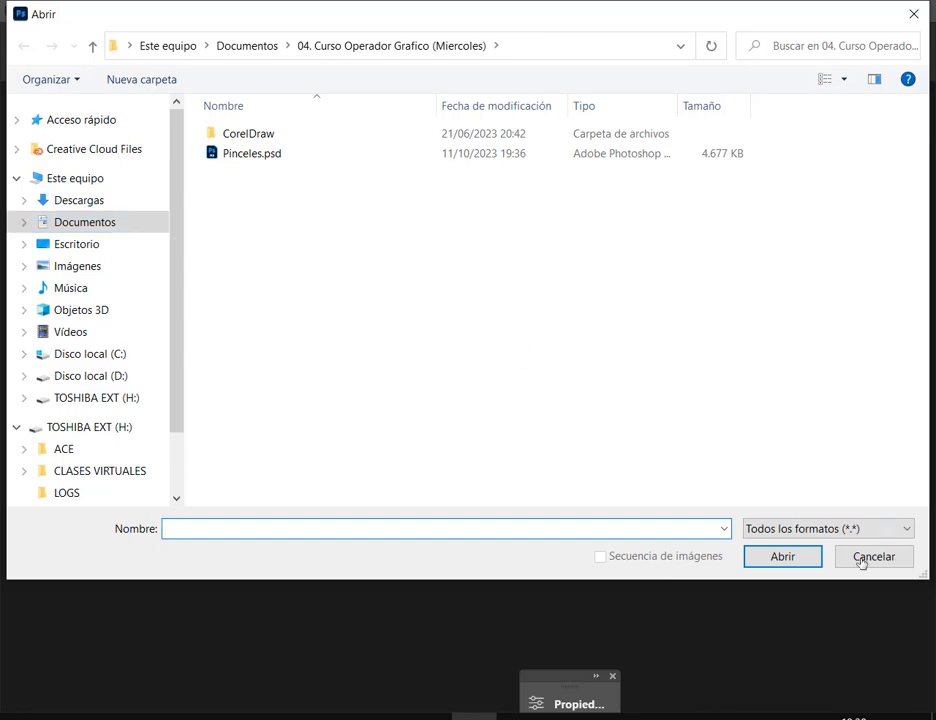
click(870, 564)
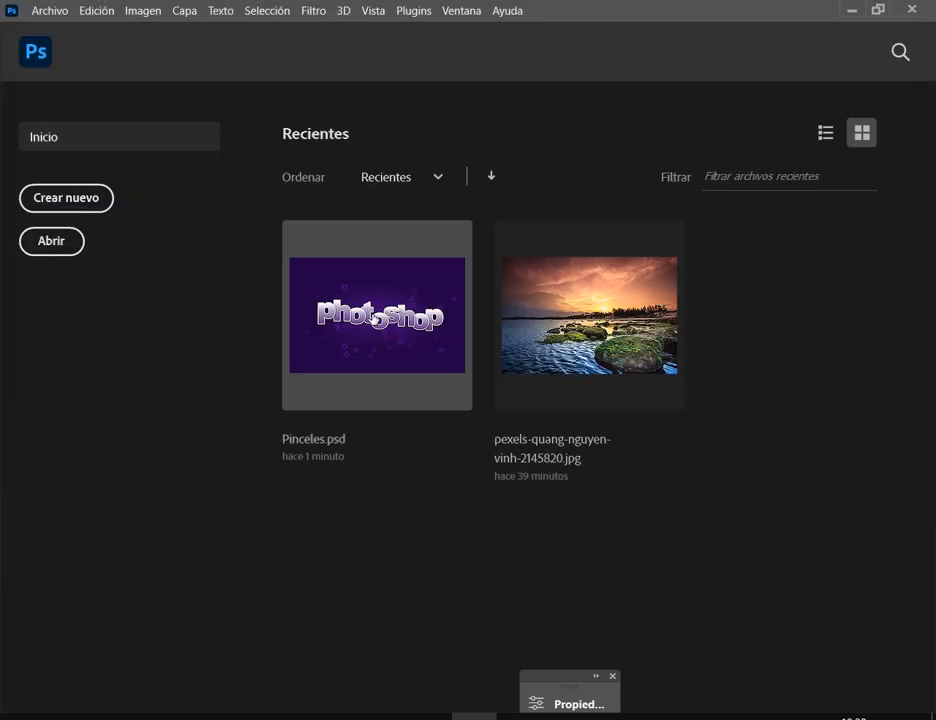
click(70, 199)
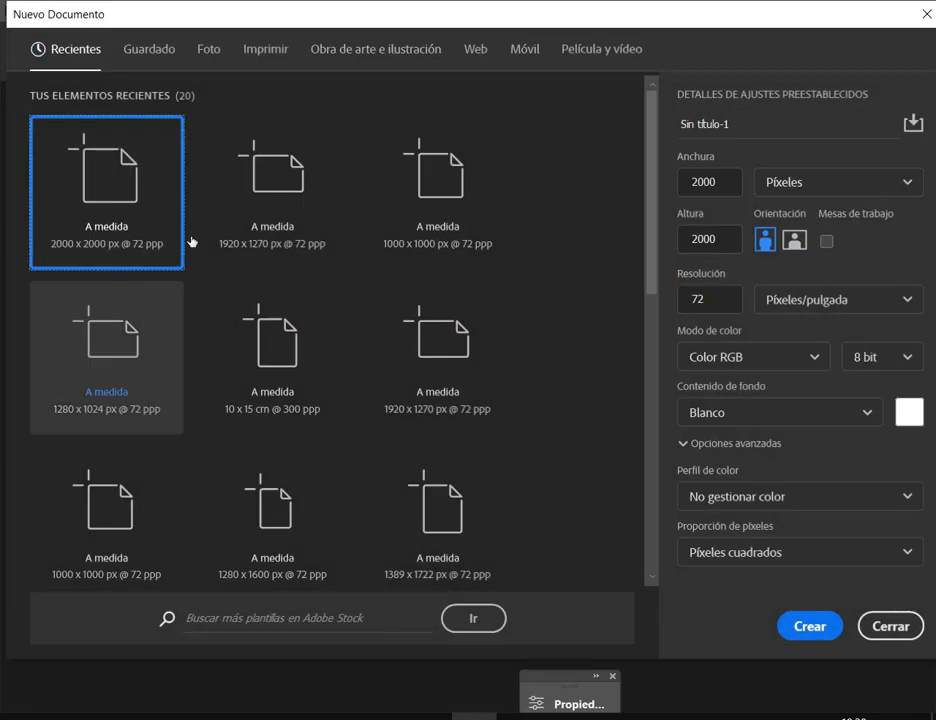
click(445, 198)
click(802, 624)
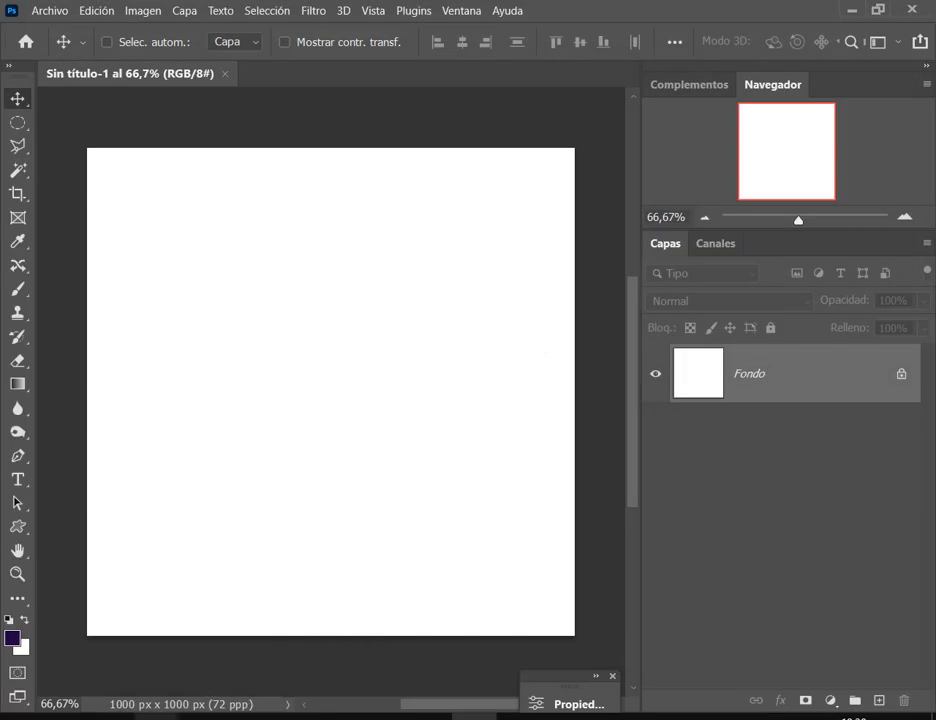
Switch to File Explorer and open the TUTORIALES MIOS folder under CLASES VIRTUALES, OPERADOR GRAFICO, PHOTOSHOP on the TOSHIBA EXT (H:) drive.
click(142, 669)
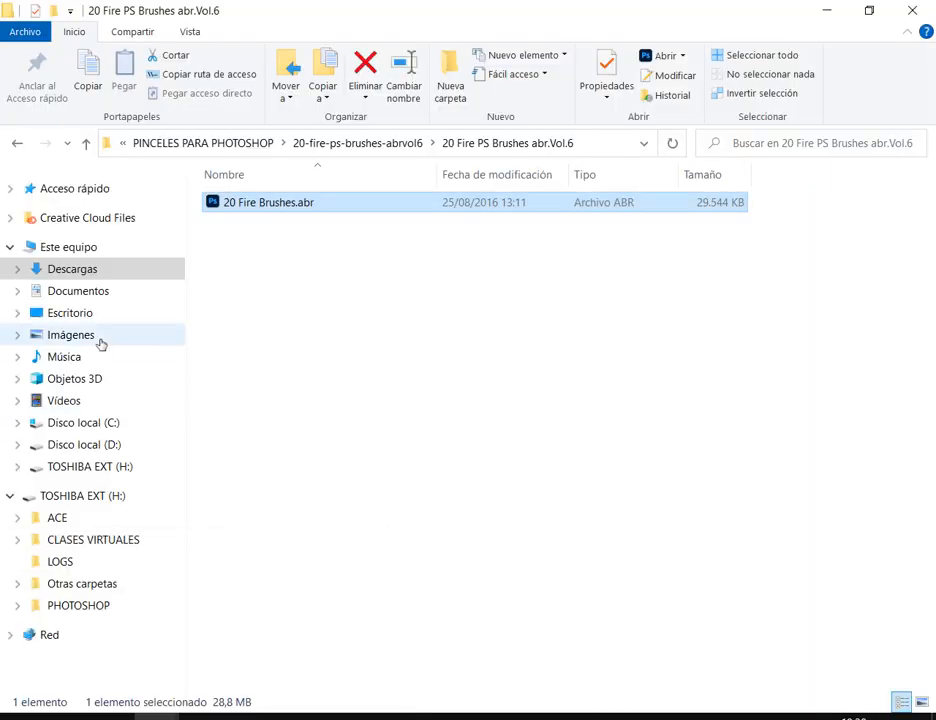
click(92, 540)
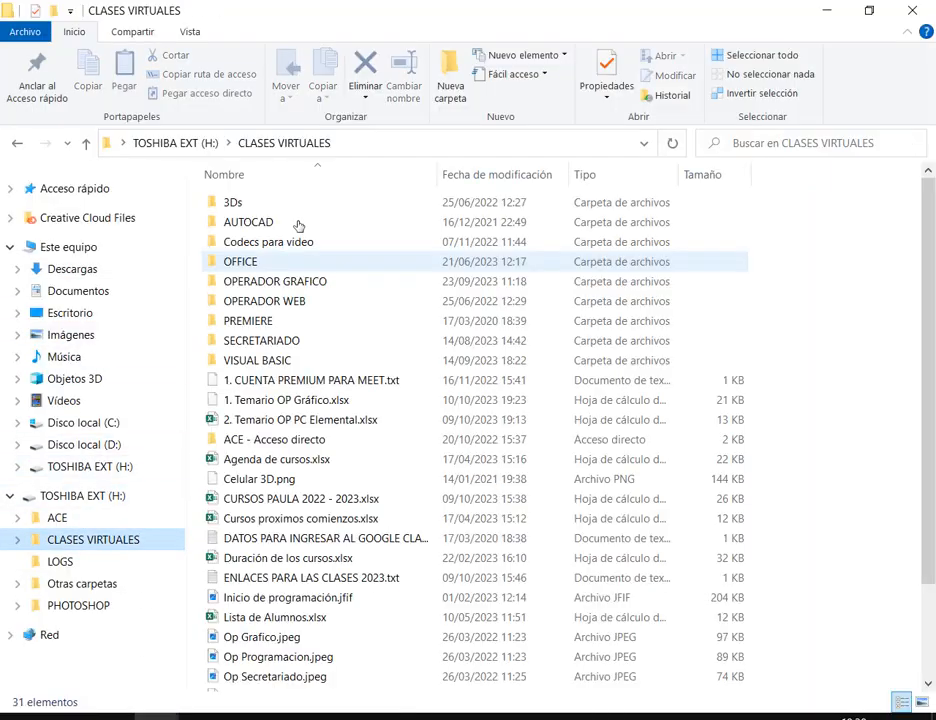
double_click(297, 280)
double_click(276, 281)
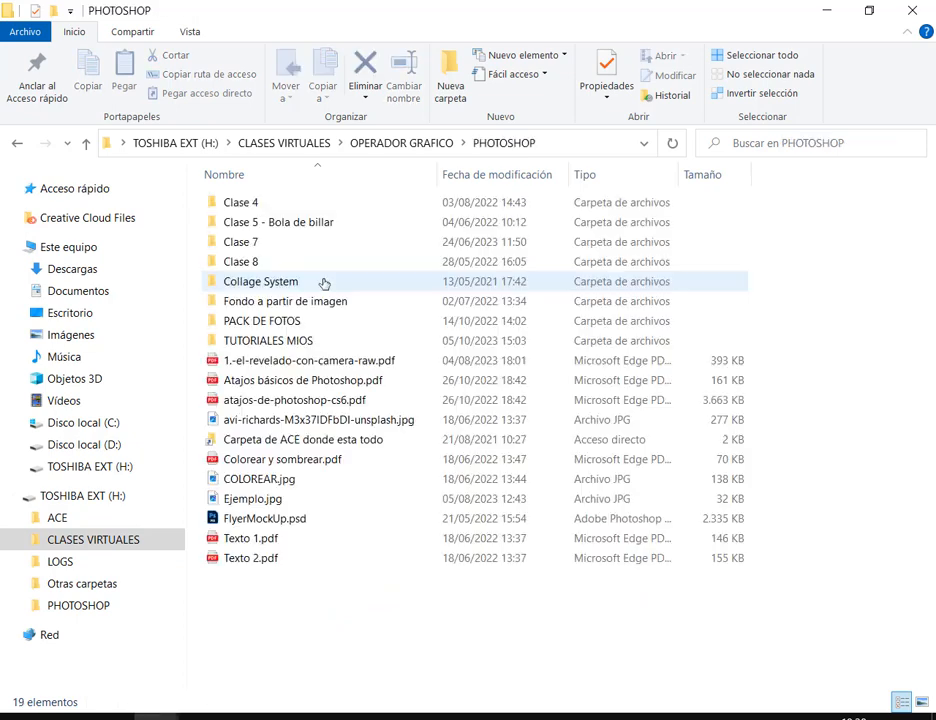
double_click(301, 341)
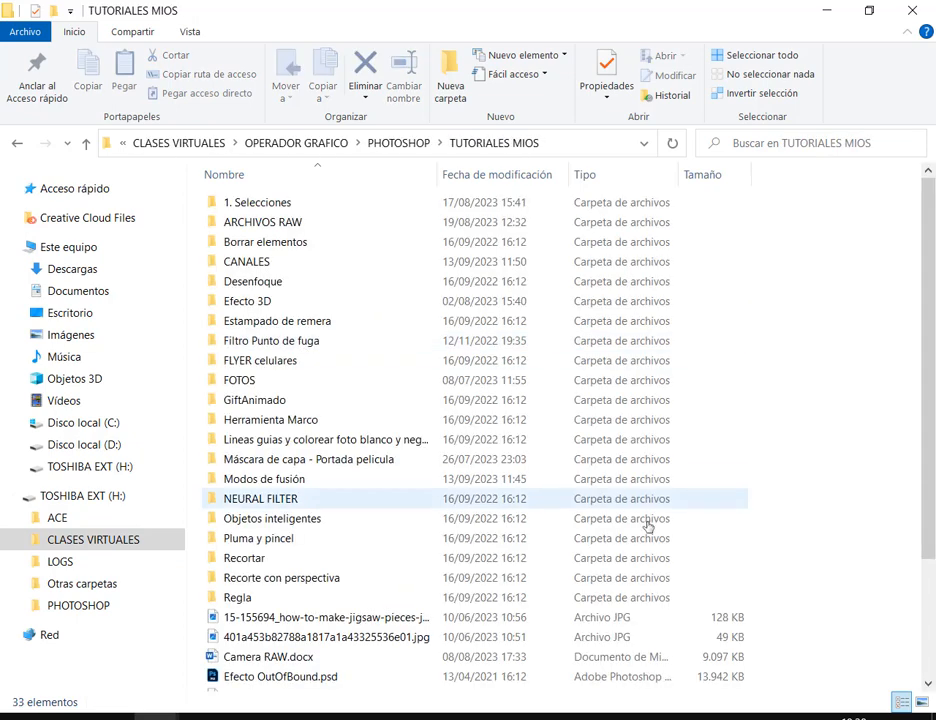
Show the TUTORIALES MIOS folder as large thumbnails and look through its exercise folders and files.
click(922, 703)
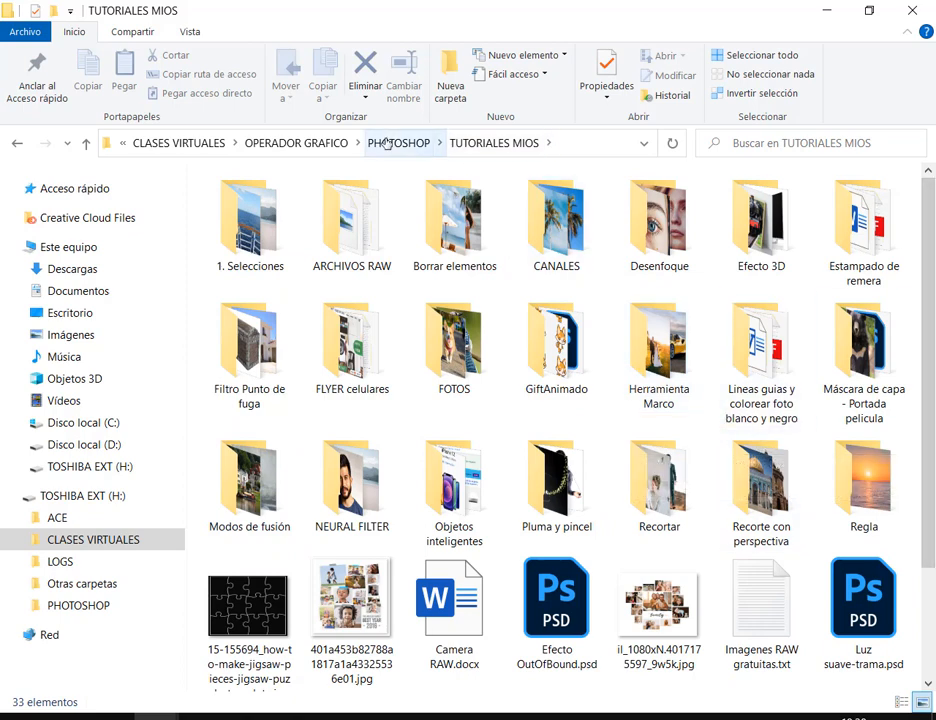
scroll(508, 251, down, 3)
scroll(508, 251, up, 3)
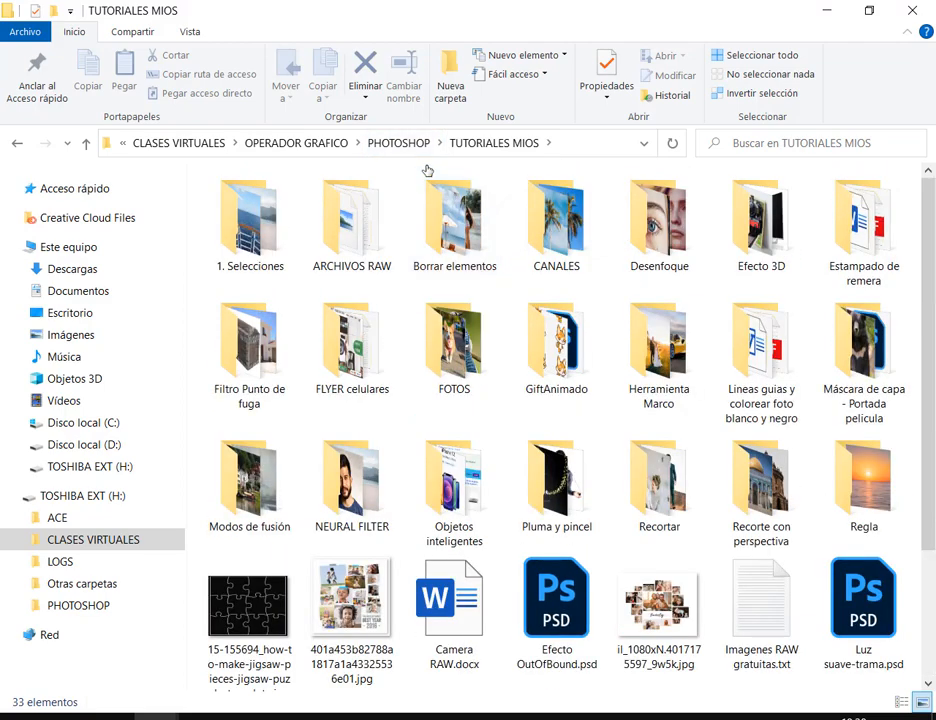
Return to the parent PHOTOSHOP folder, show it as large thumbnails and open the Carpeta de ACE donde esta todo shortcut.
key(alt+Up)
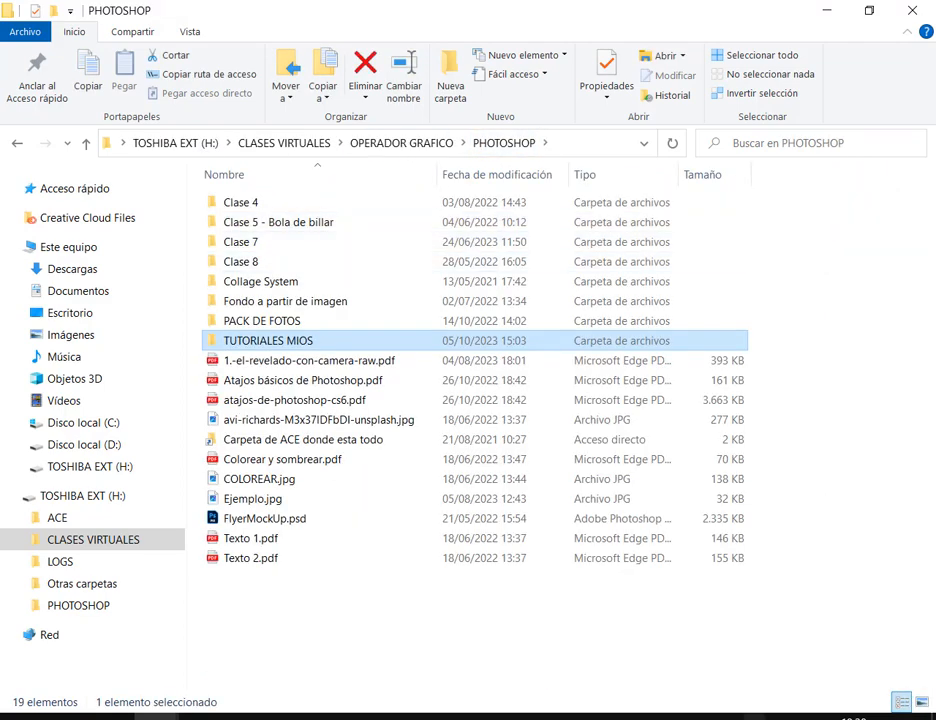
click(921, 701)
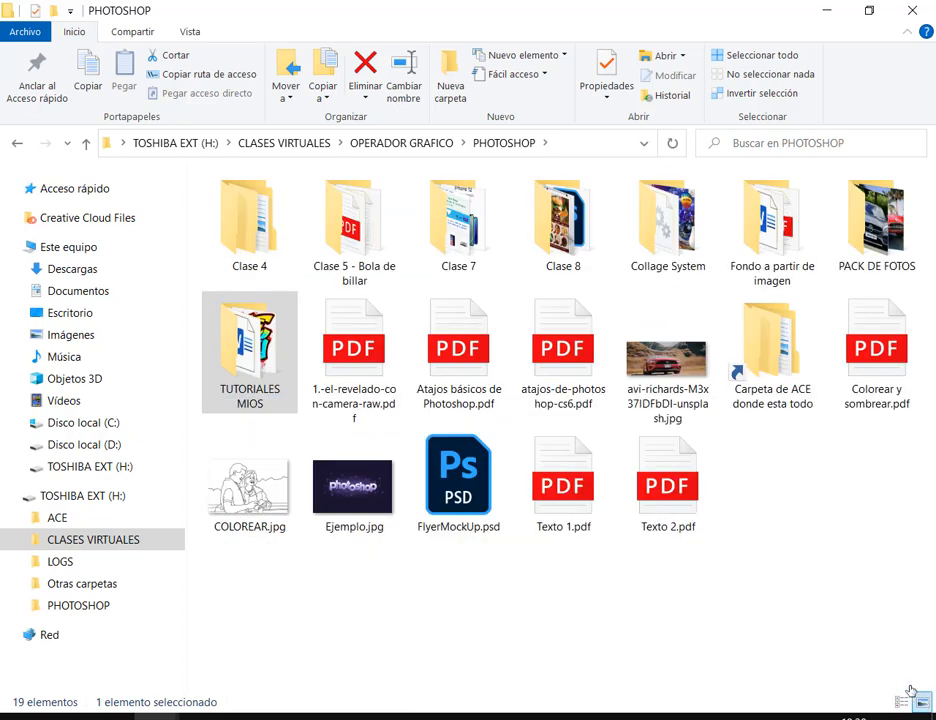
double_click(727, 349)
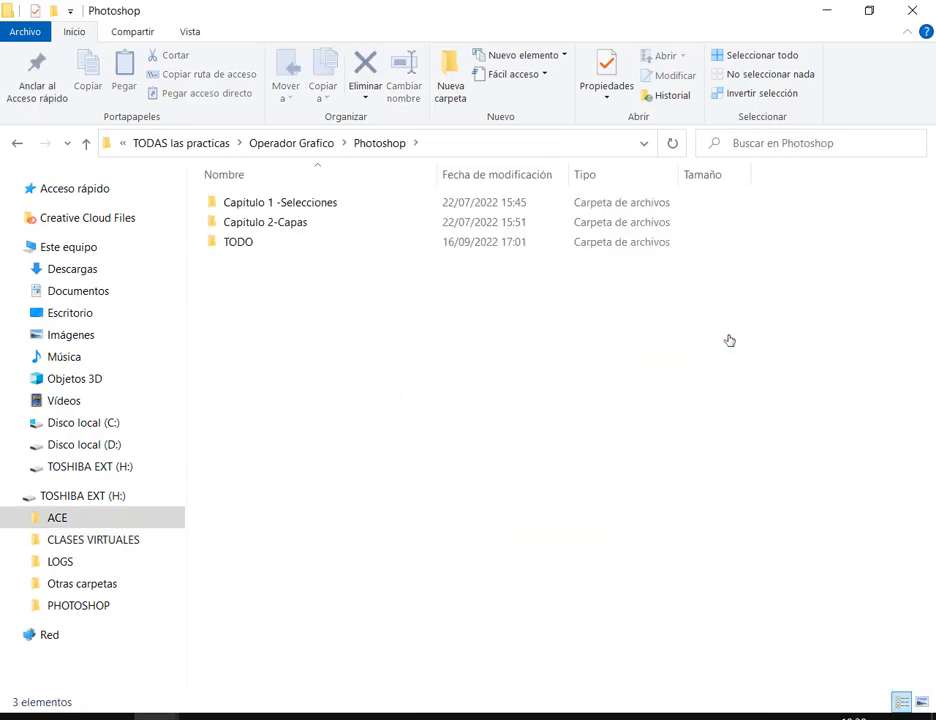
Open Crear efecto de Líneas de energía.pdf from TODO > Practicas para el Libro de Photoshop > INTEGRADORES > Chica y energia.
click(244, 245)
double_click(244, 245)
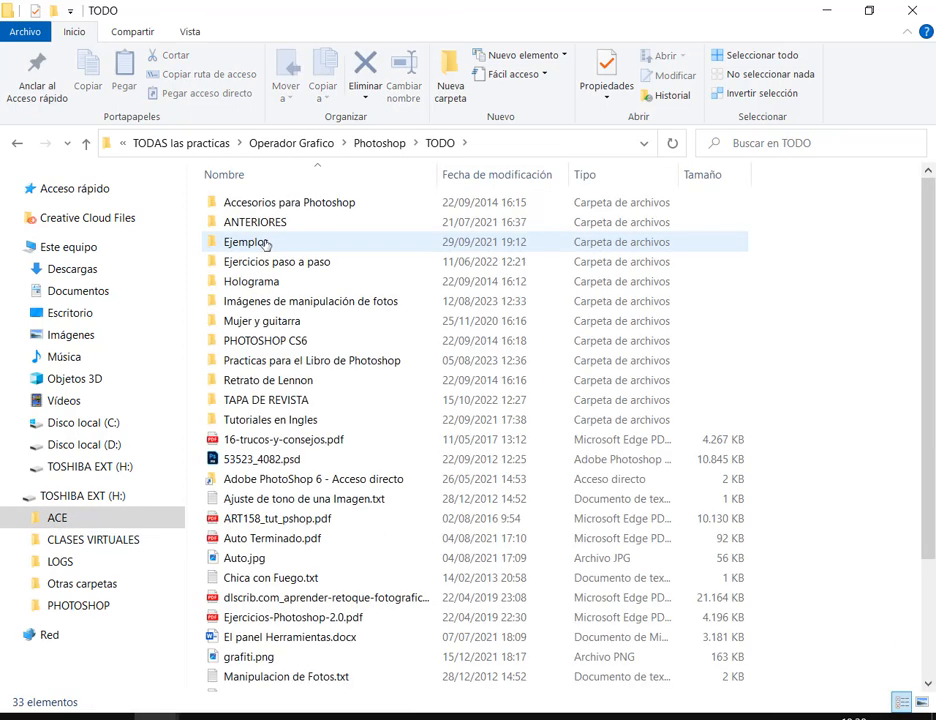
double_click(300, 361)
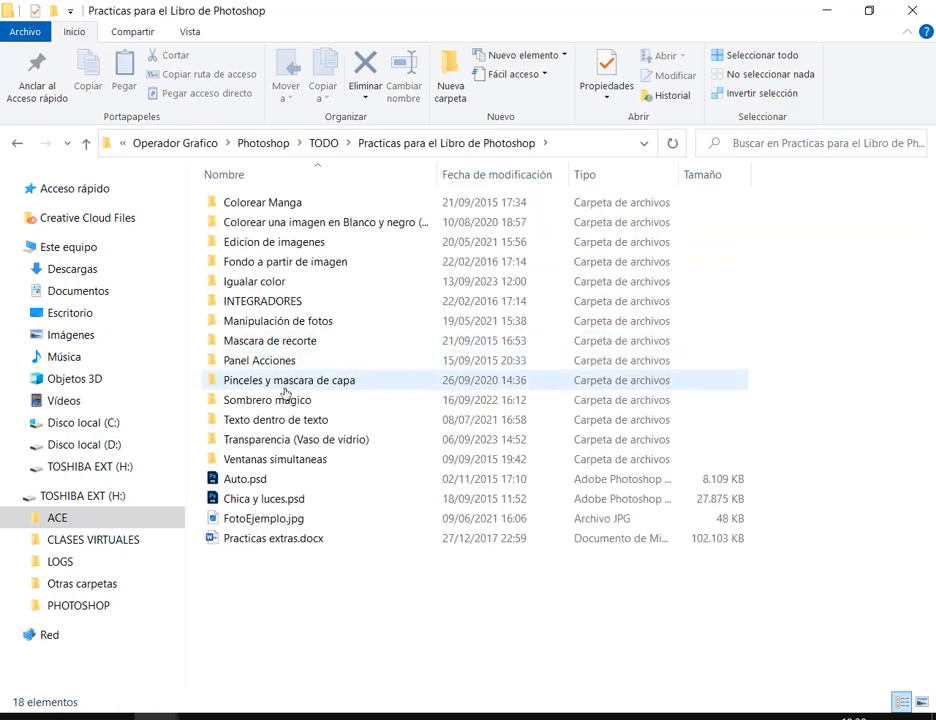
double_click(285, 314)
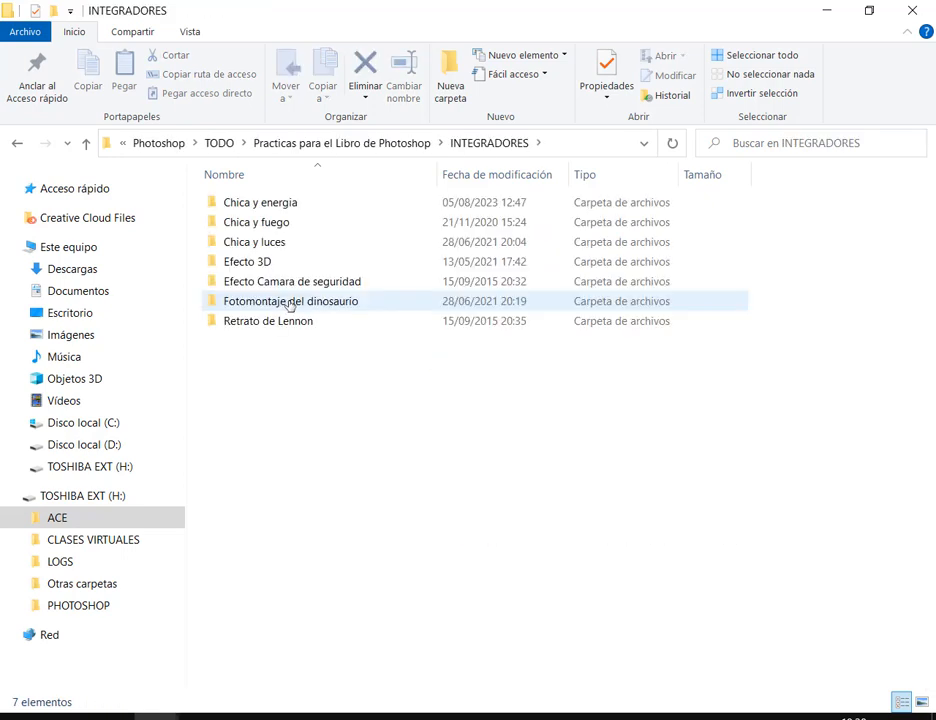
double_click(288, 204)
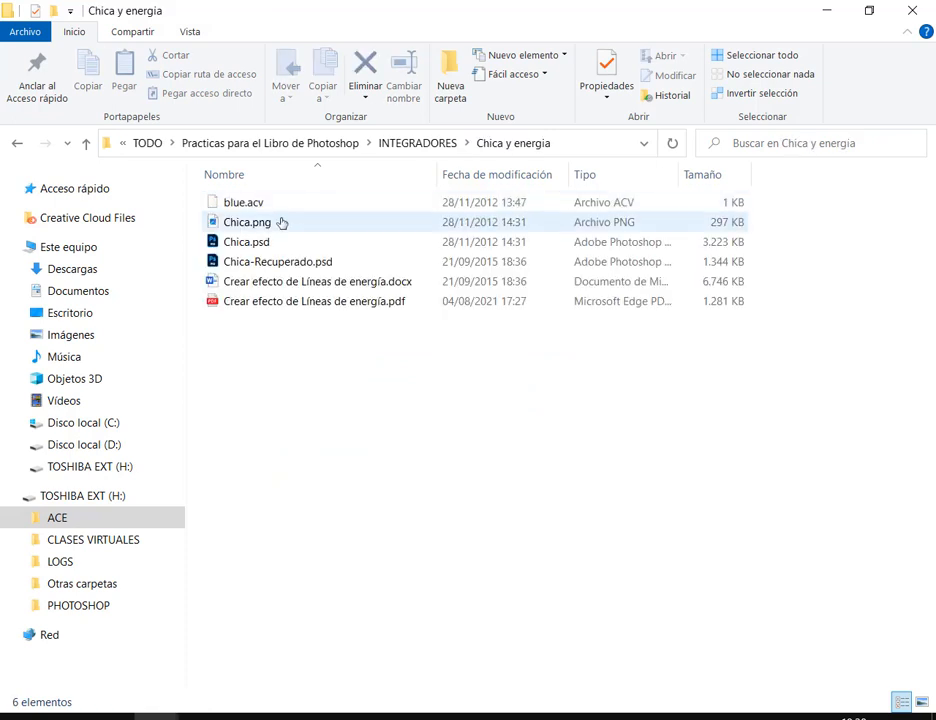
double_click(283, 303)
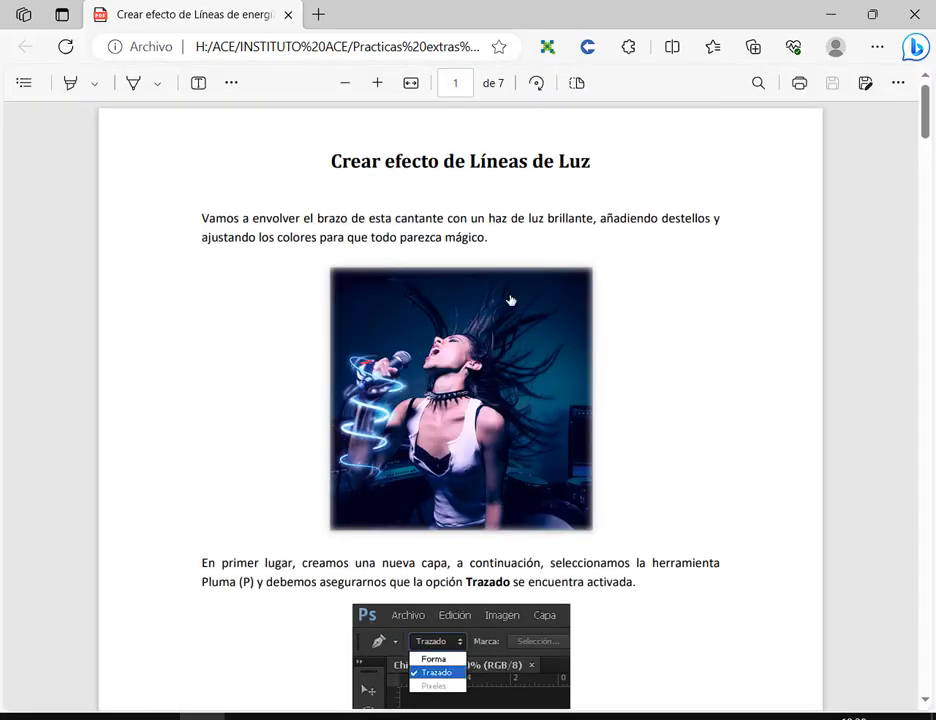
Examine the glowing light spiral around the singer's arm in the enlarged image on page 1 of the PDF.
click(370, 86)
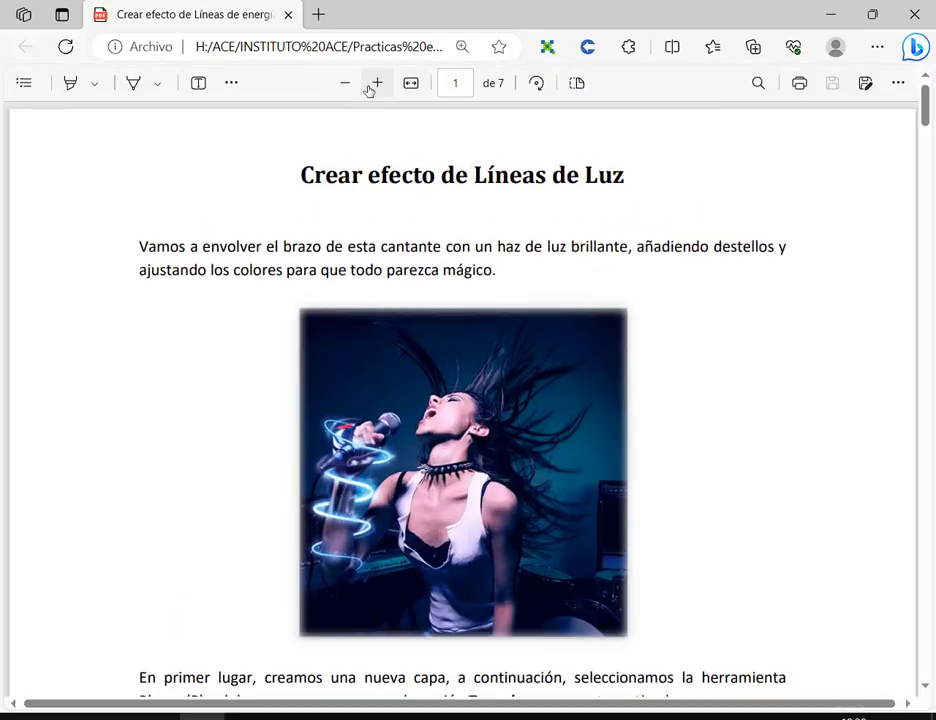
click(370, 86)
click(370, 86)
scroll(579, 515, down, 3)
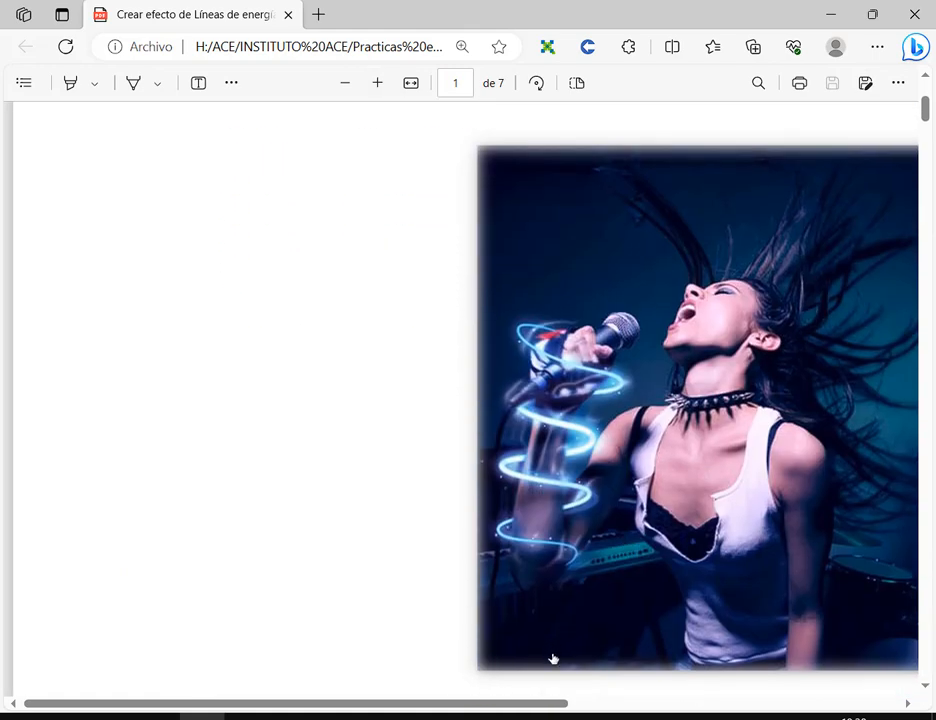
drag(541, 706, 646, 706)
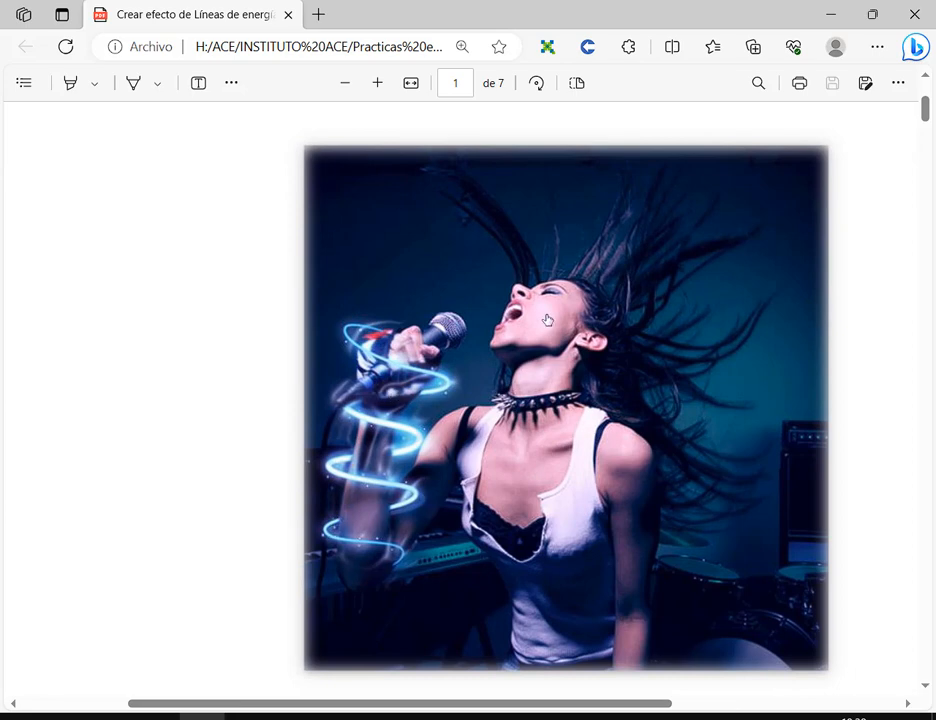
click(377, 85)
scroll(578, 643, down, 2)
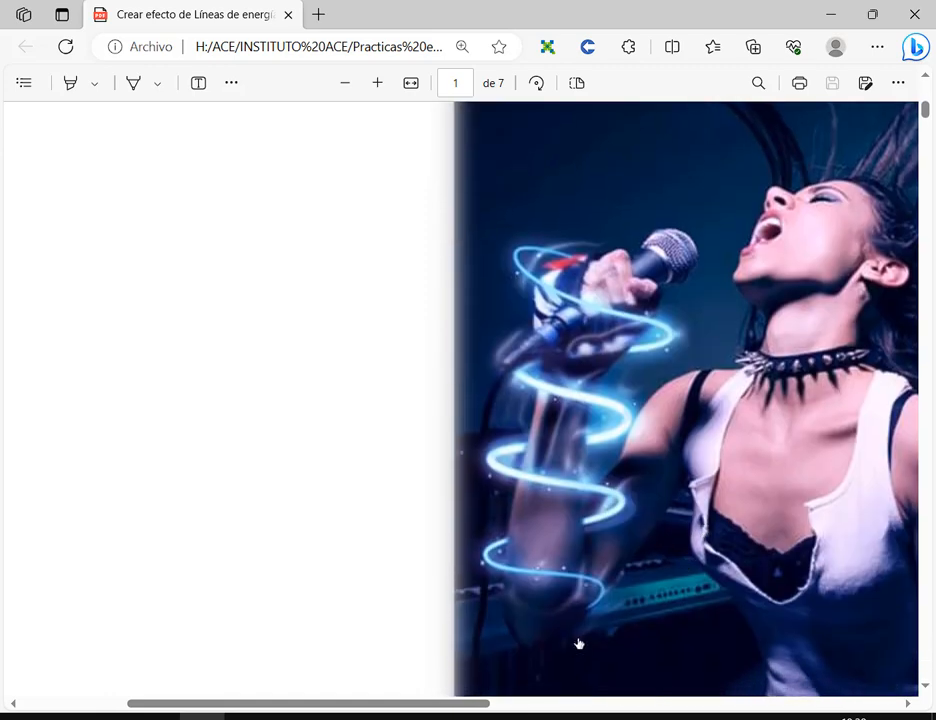
drag(479, 710, 599, 711)
scroll(300, 329, down, 2)
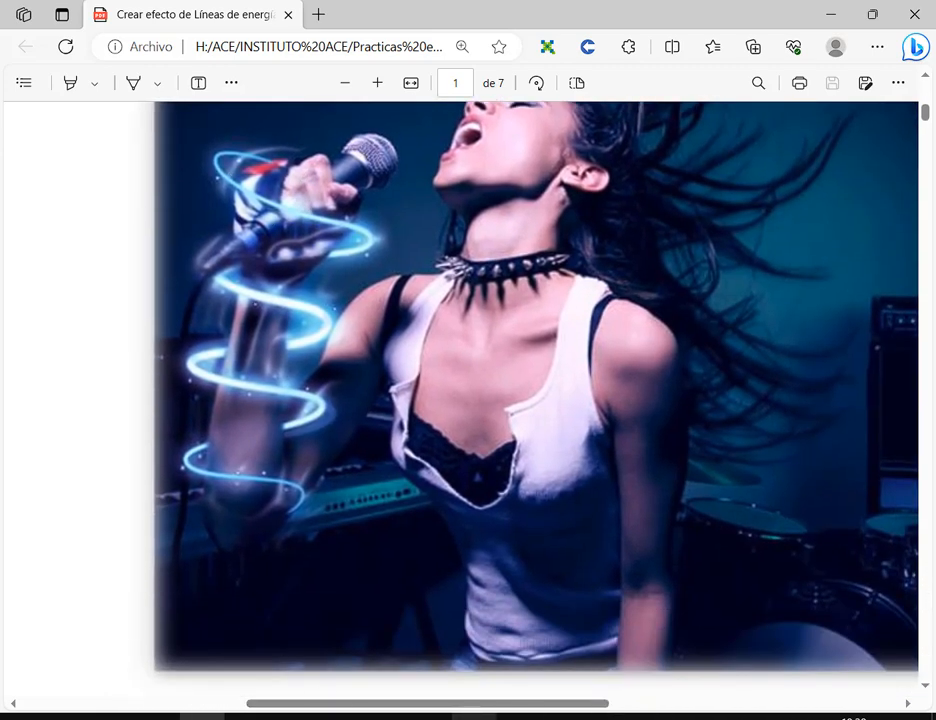
Switch to Photoshop, activate the Brush tool and flatten the 183 px soft round tip into a narrow horizontal ellipse.
click(479, 717)
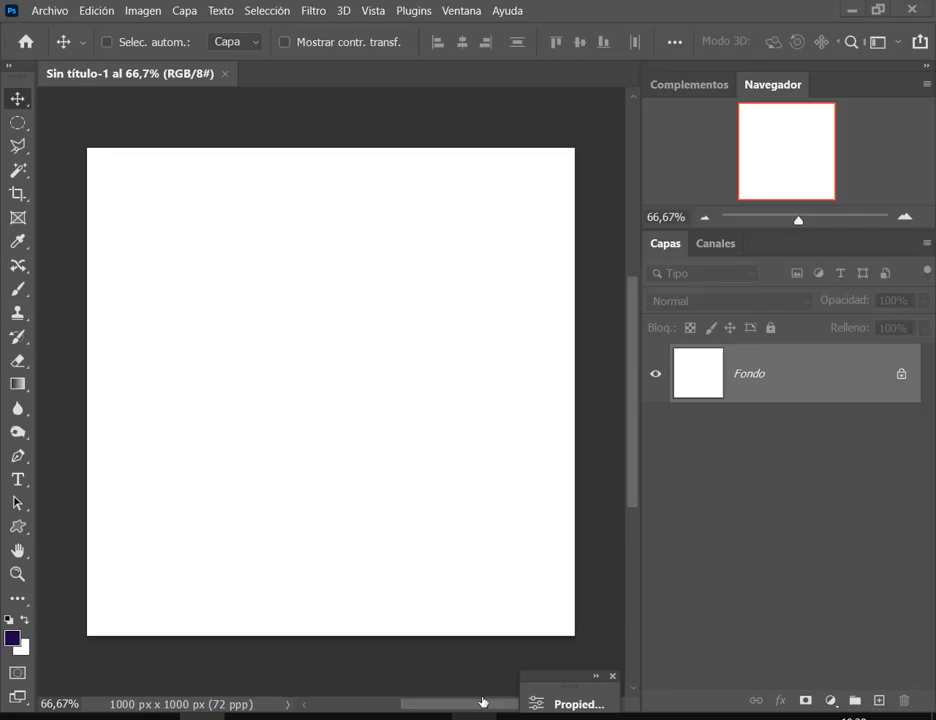
click(17, 289)
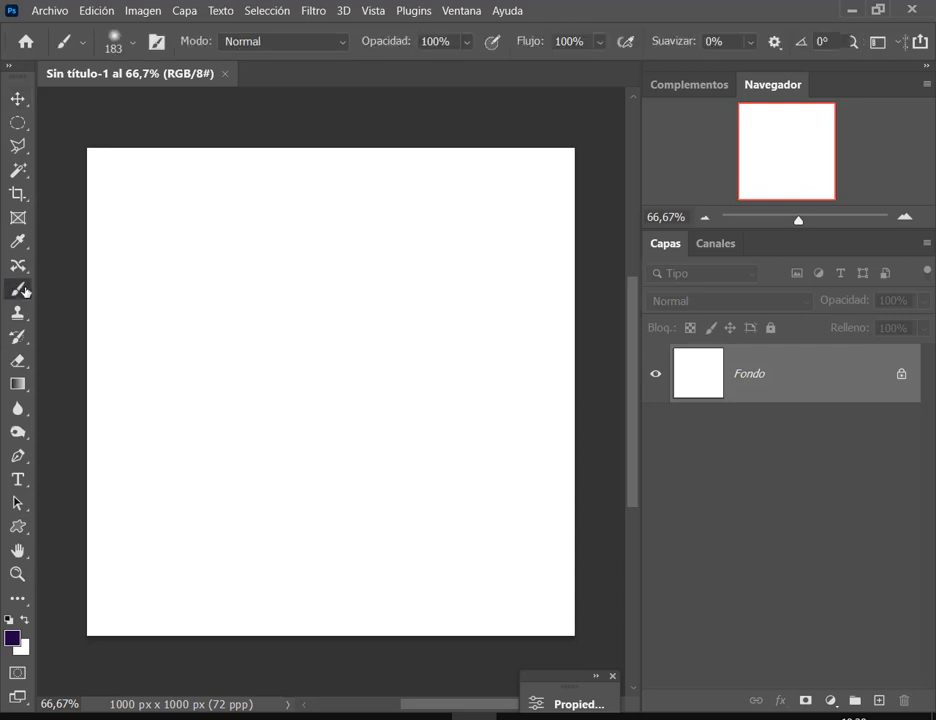
click(611, 677)
click(158, 43)
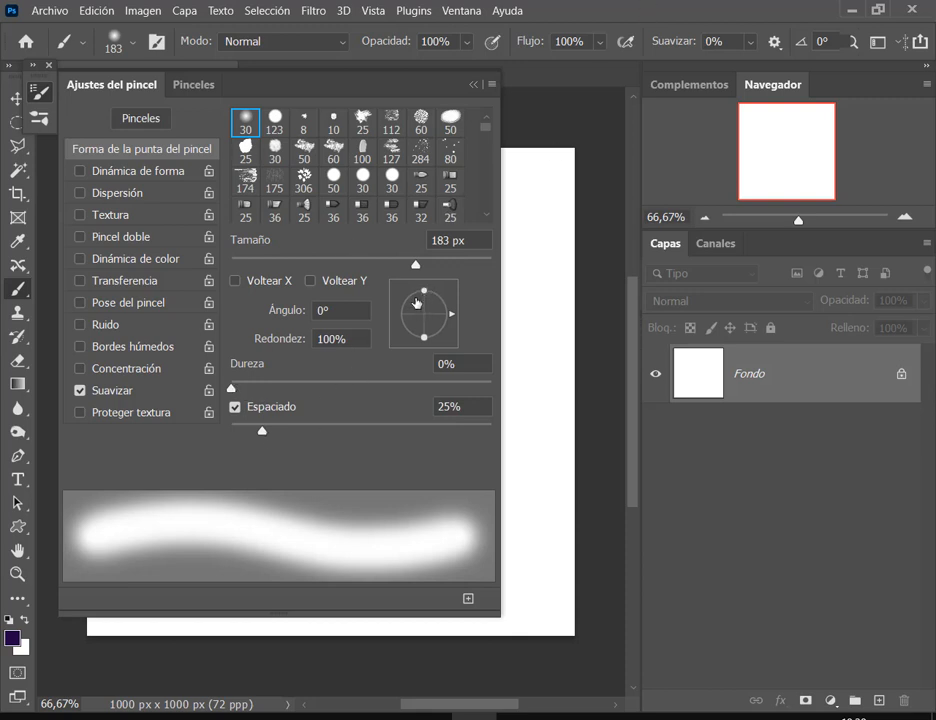
click(477, 82)
right_click(325, 316)
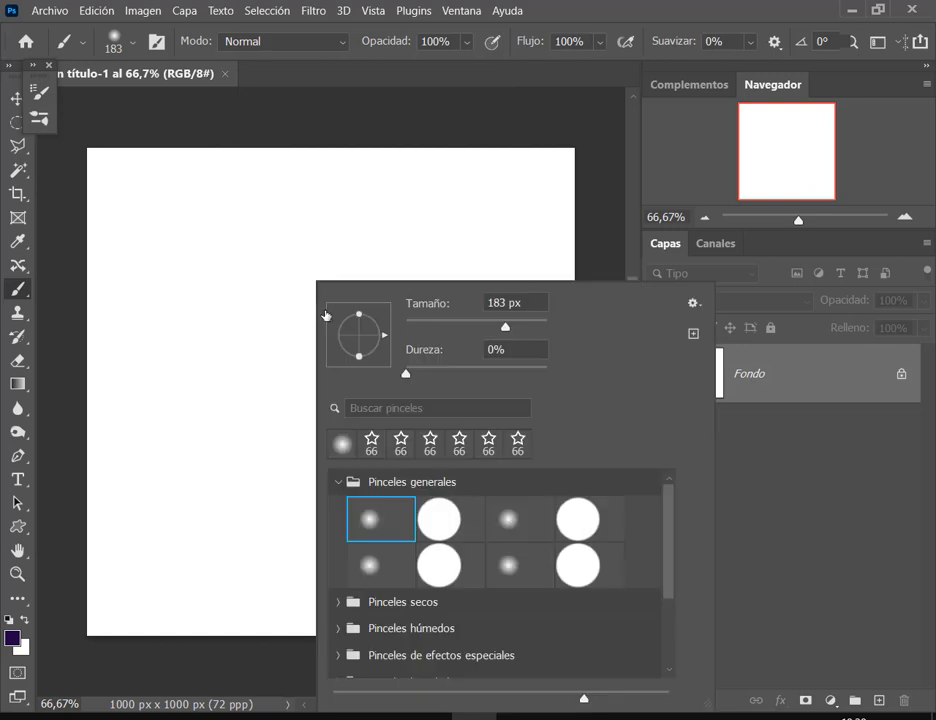
drag(360, 319, 360, 330)
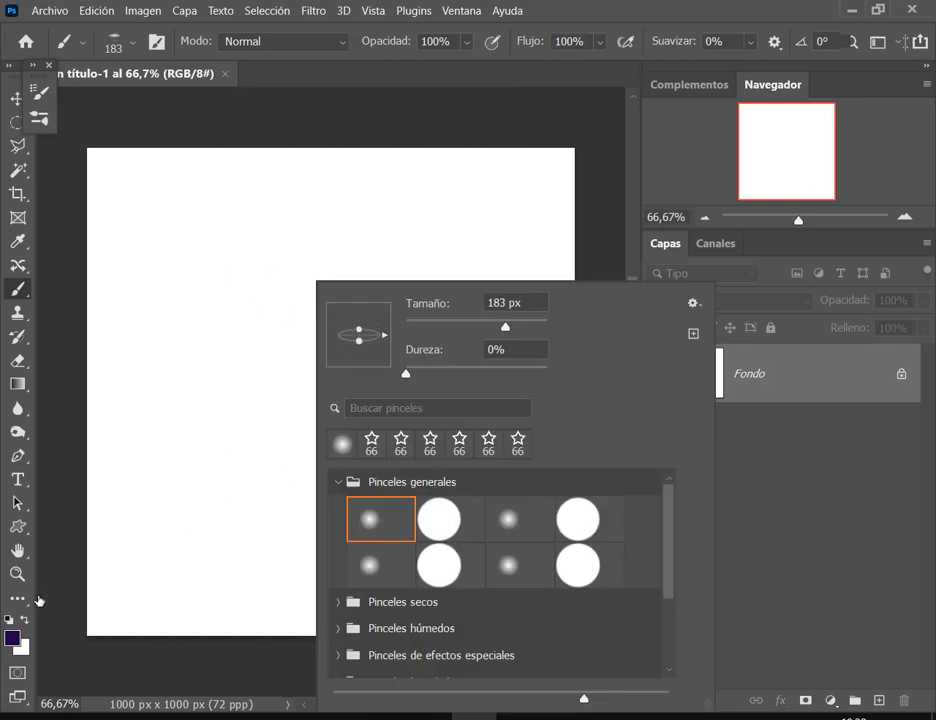
Set the foreground color to a blue-violet.
click(14, 640)
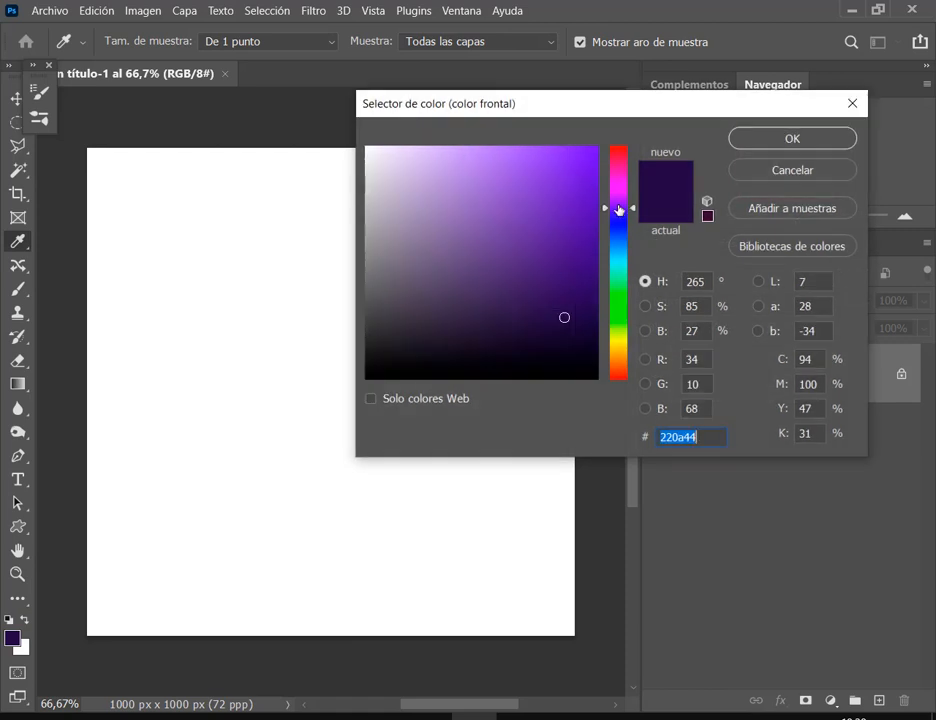
drag(619, 209, 620, 186)
click(558, 232)
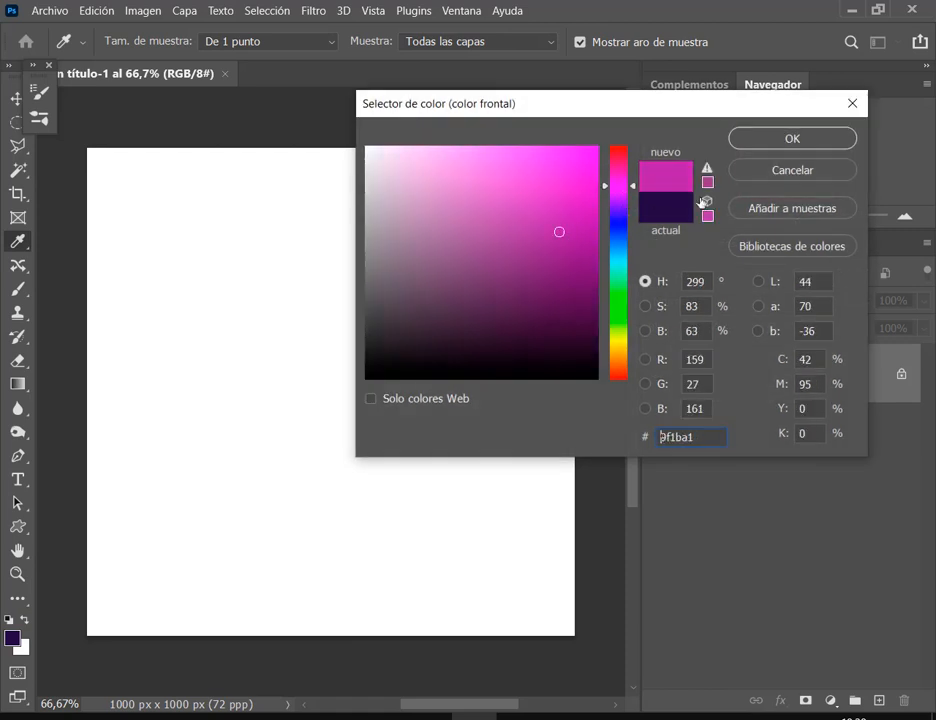
click(621, 216)
click(792, 138)
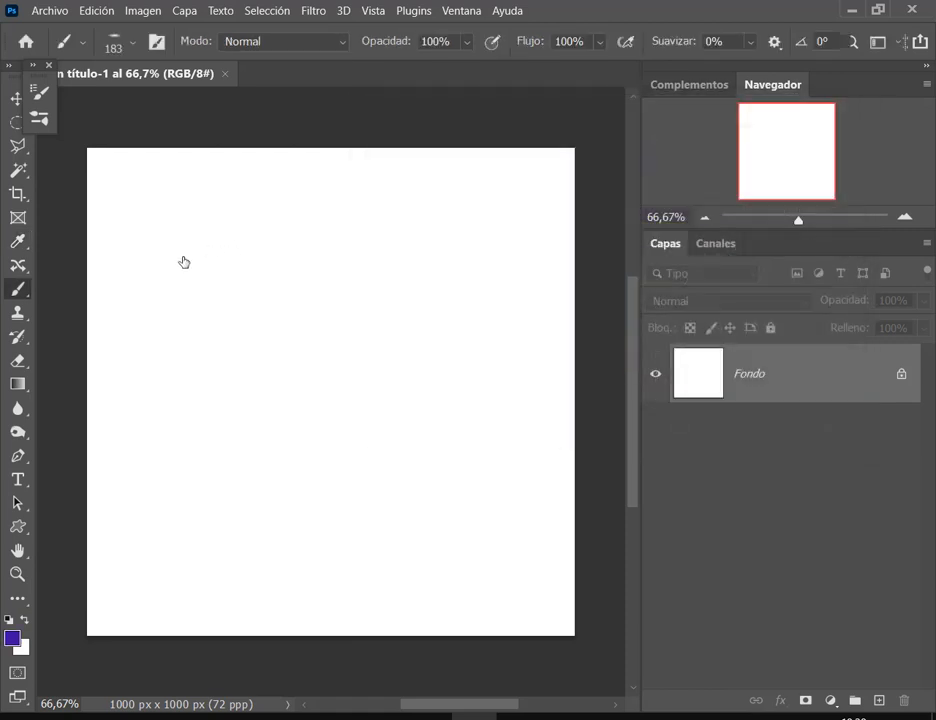
Paint a winding test stroke with the flattened brush across the canvas and undo it.
mouse_move(196, 255)
mouse_down()
mouse_move(353, 249)
mouse_move(421, 277)
mouse_move(414, 303)
mouse_move(279, 331)
mouse_move(214, 379)
mouse_move(357, 449)
mouse_up()
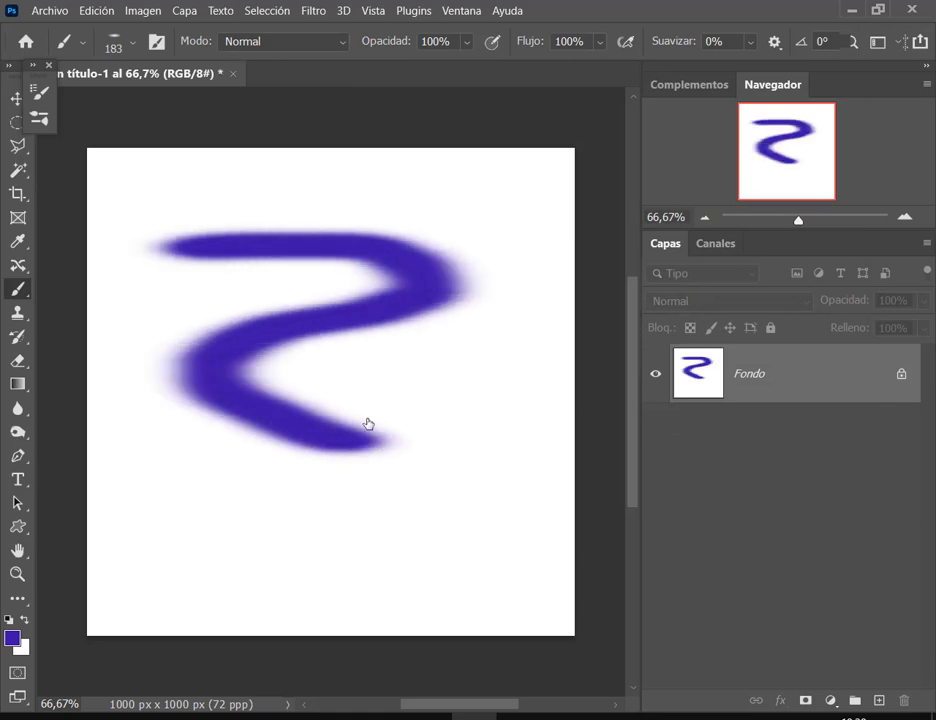
key(ctrl+z)
key(ctrl+z)
Rotate the flattened brush tip to 36° and try it with one test stroke, undoing the stroke.
right_click(314, 238)
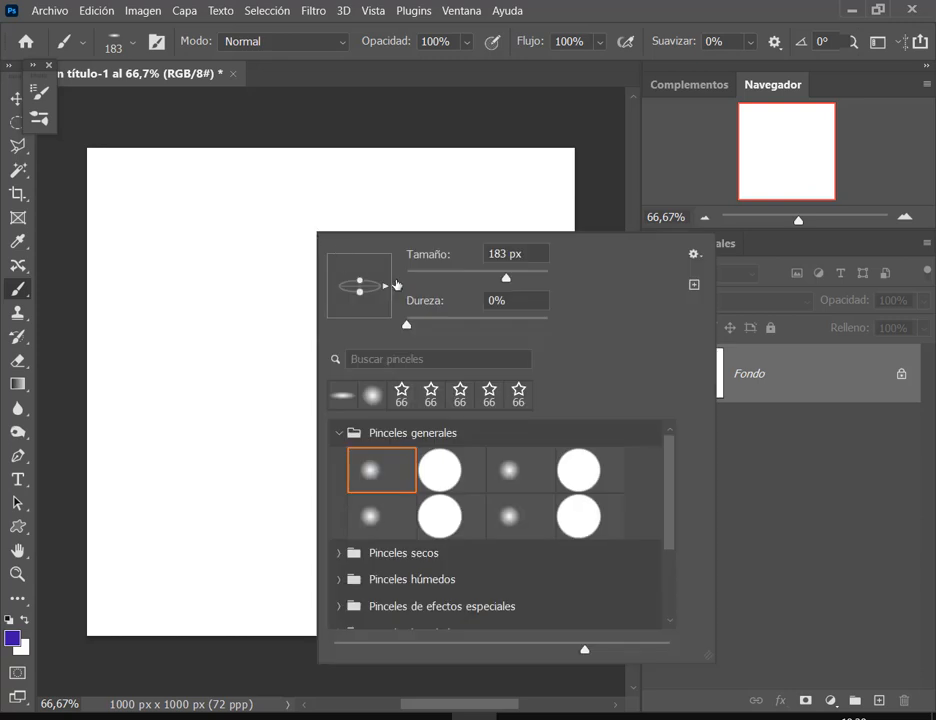
drag(385, 291, 383, 266)
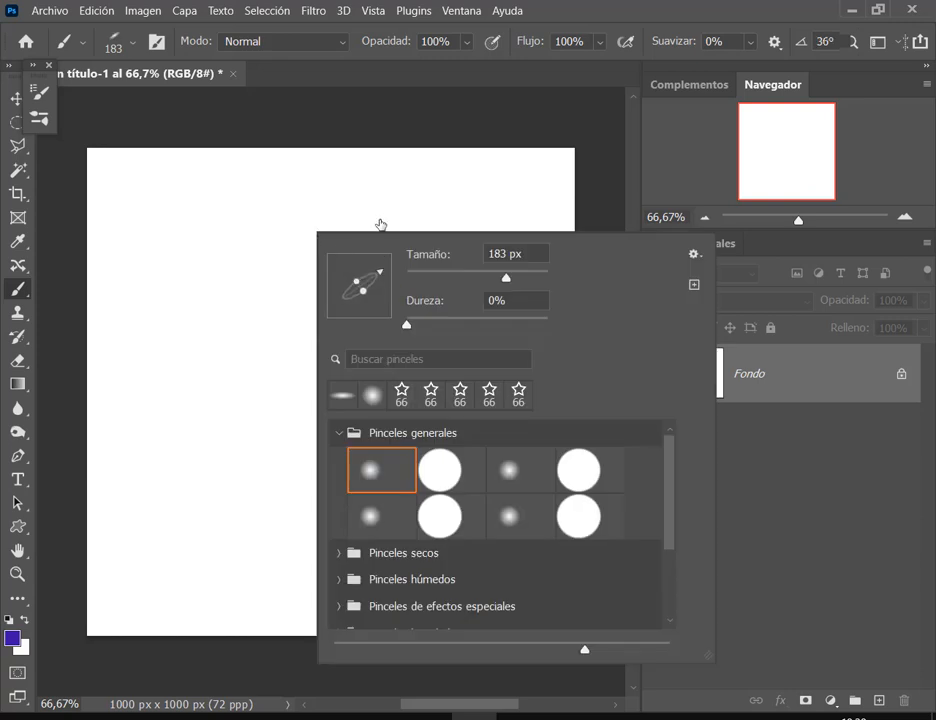
click(379, 207)
mouse_move(412, 175)
mouse_down()
mouse_move(282, 276)
mouse_move(230, 372)
mouse_move(453, 407)
mouse_move(295, 539)
mouse_up()
key(ctrl+z)
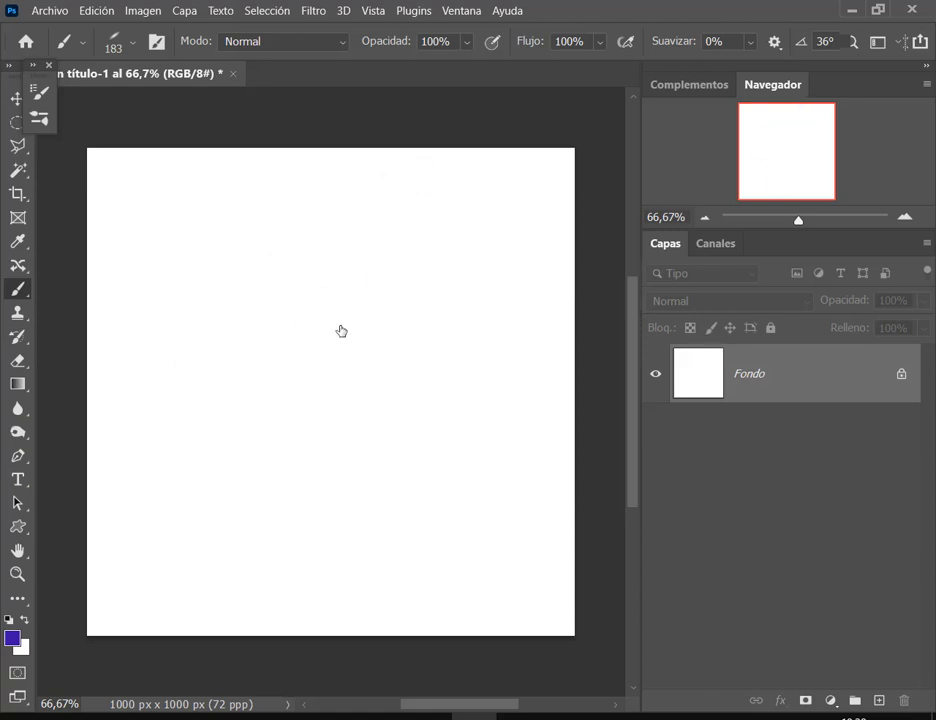
Restore the brush tip to a full circle and set its size to 43 px.
right_click(363, 281)
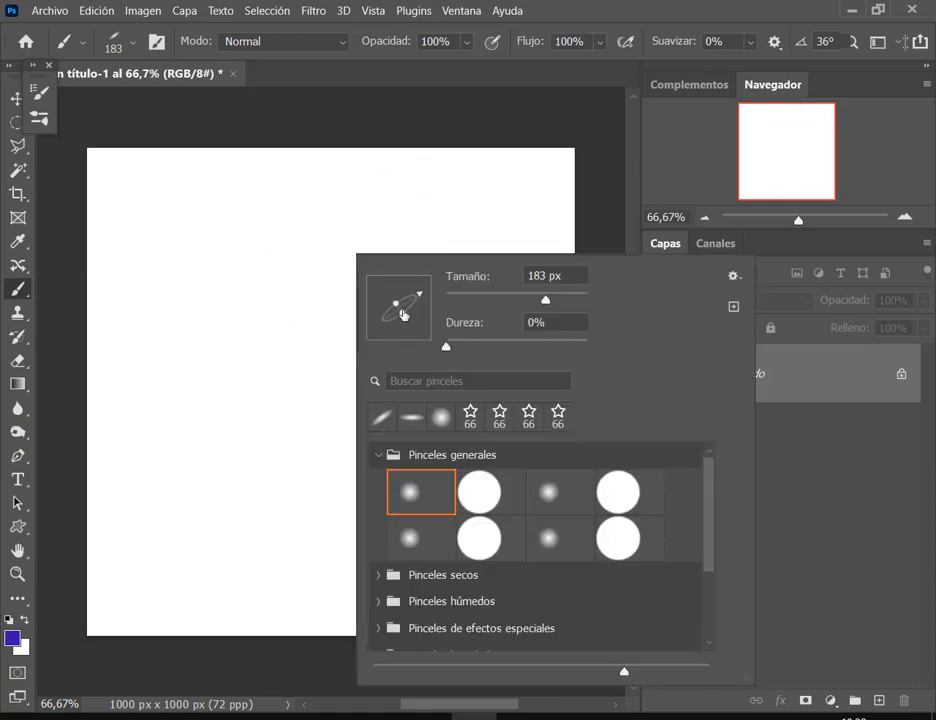
drag(403, 314, 411, 325)
mouse_move(545, 299)
mouse_down()
mouse_move(468, 298)
mouse_move(476, 298)
mouse_up()
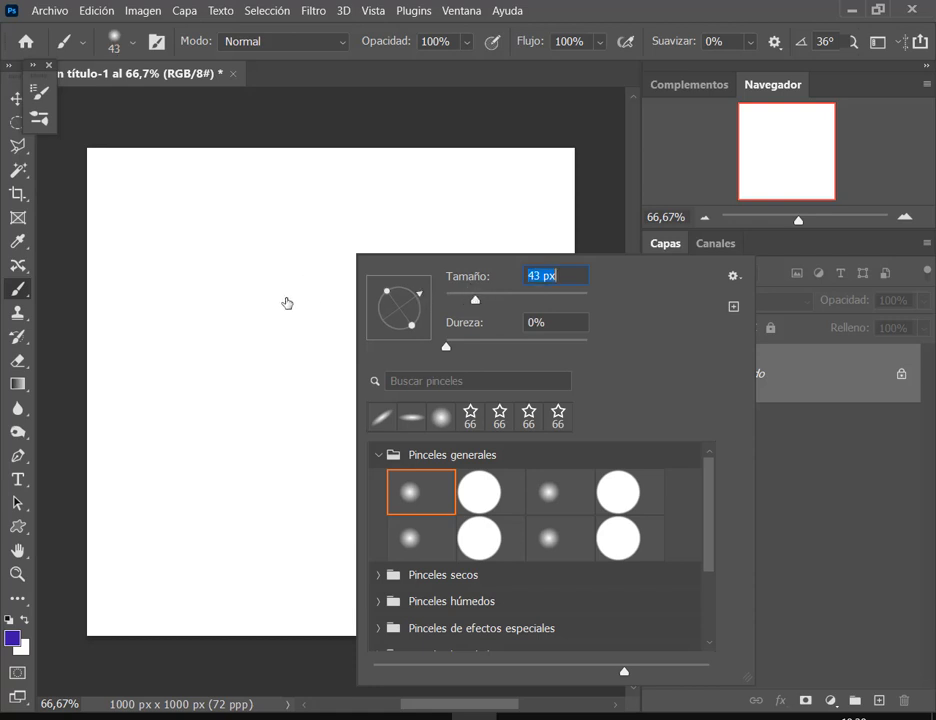
Paint two long curved test strokes with the round 43 px brush, undoing each one.
mouse_move(287, 303)
mouse_down()
mouse_move(290, 352)
mouse_move(235, 423)
mouse_move(222, 516)
mouse_move(301, 538)
mouse_move(386, 431)
mouse_move(466, 559)
mouse_move(513, 473)
mouse_move(470, 392)
mouse_move(455, 310)
mouse_move(487, 285)
mouse_up()
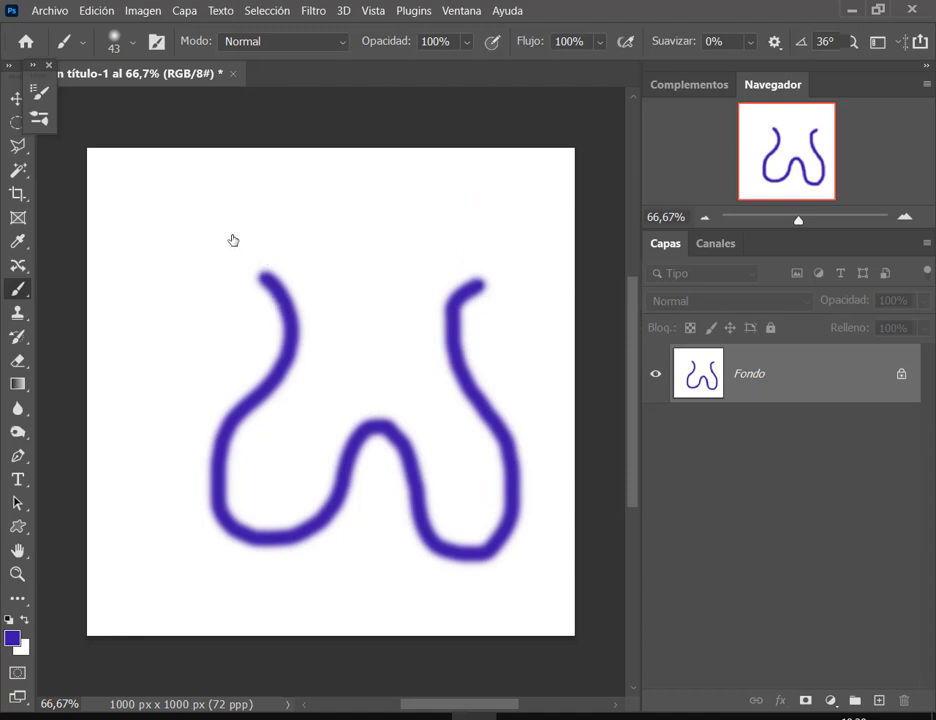
key(ctrl+z)
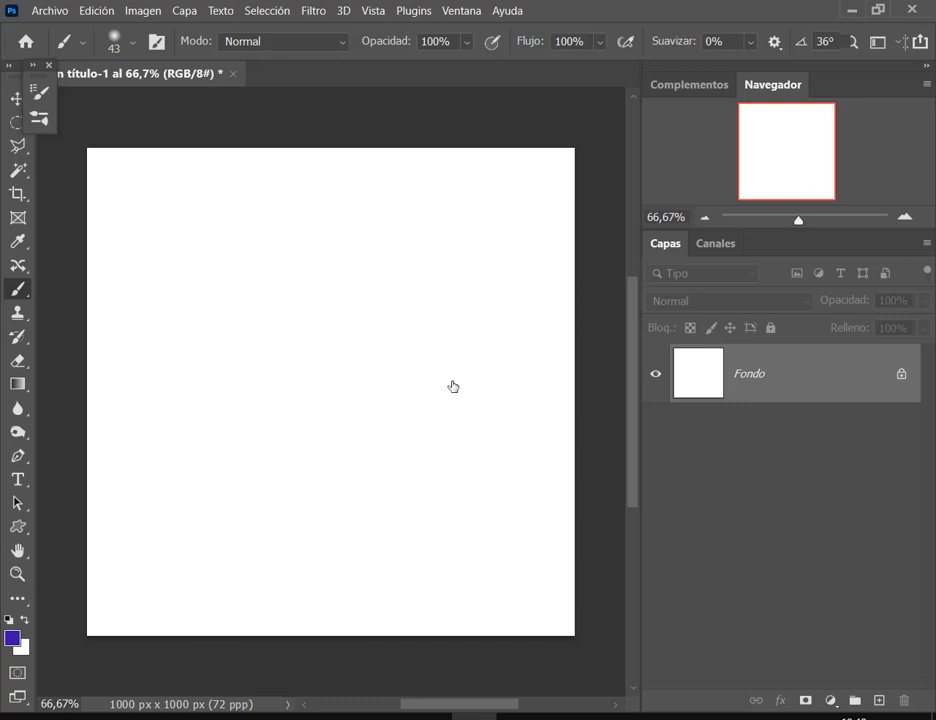
mouse_move(210, 227)
mouse_down()
mouse_move(295, 282)
mouse_move(341, 333)
mouse_move(353, 484)
mouse_move(400, 536)
mouse_move(474, 501)
mouse_move(514, 425)
mouse_move(520, 368)
mouse_up()
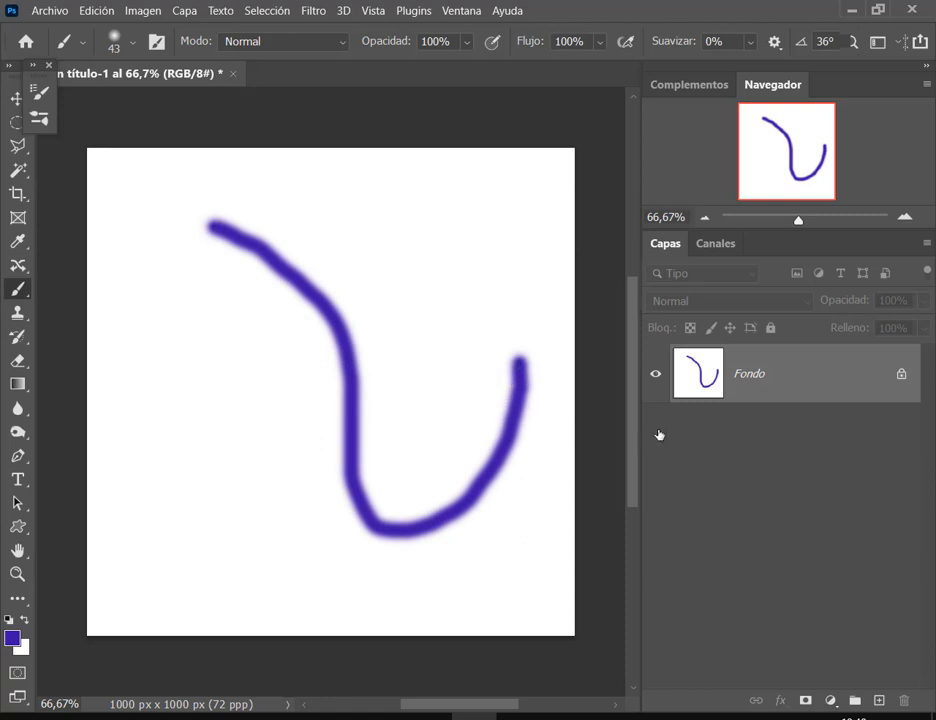
key(ctrl+z)
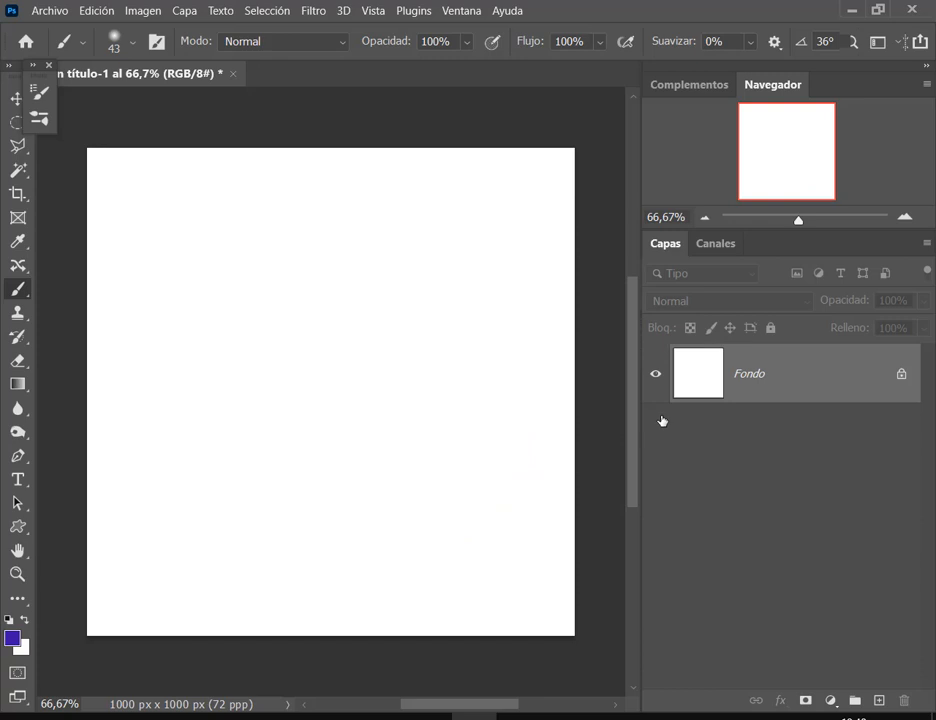
Close the floating brush panels and review the light spiral in the PDF, returning to Photoshop.
click(49, 66)
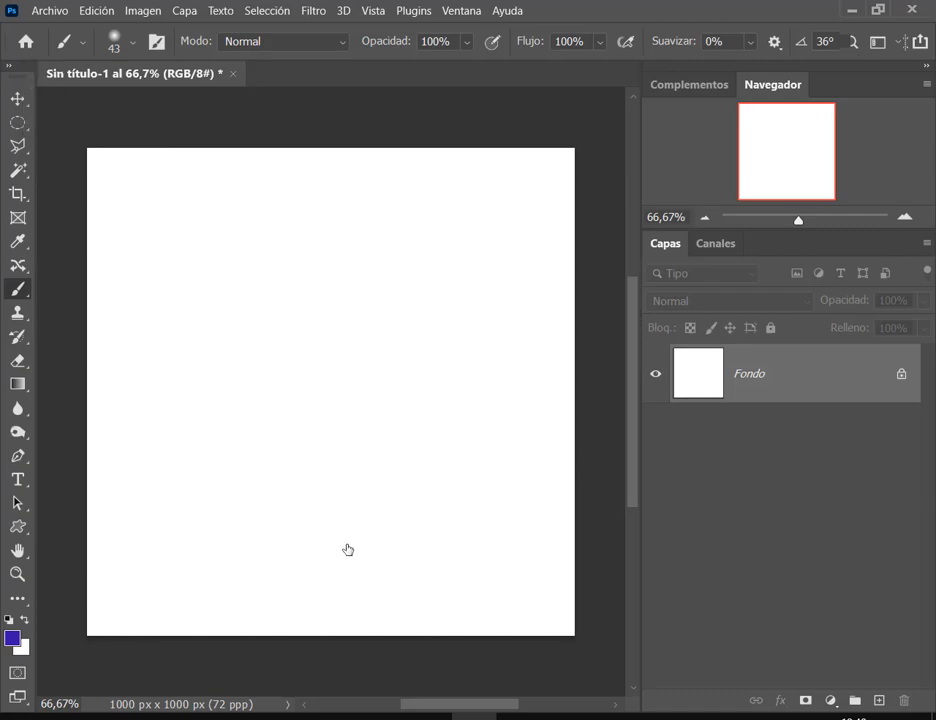
click(202, 718)
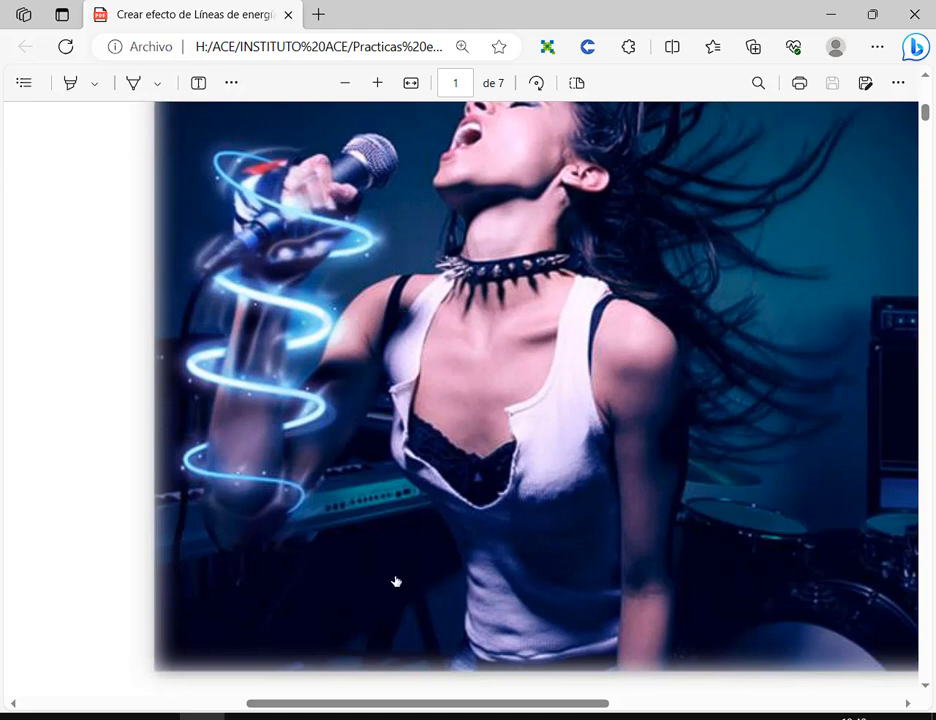
click(829, 14)
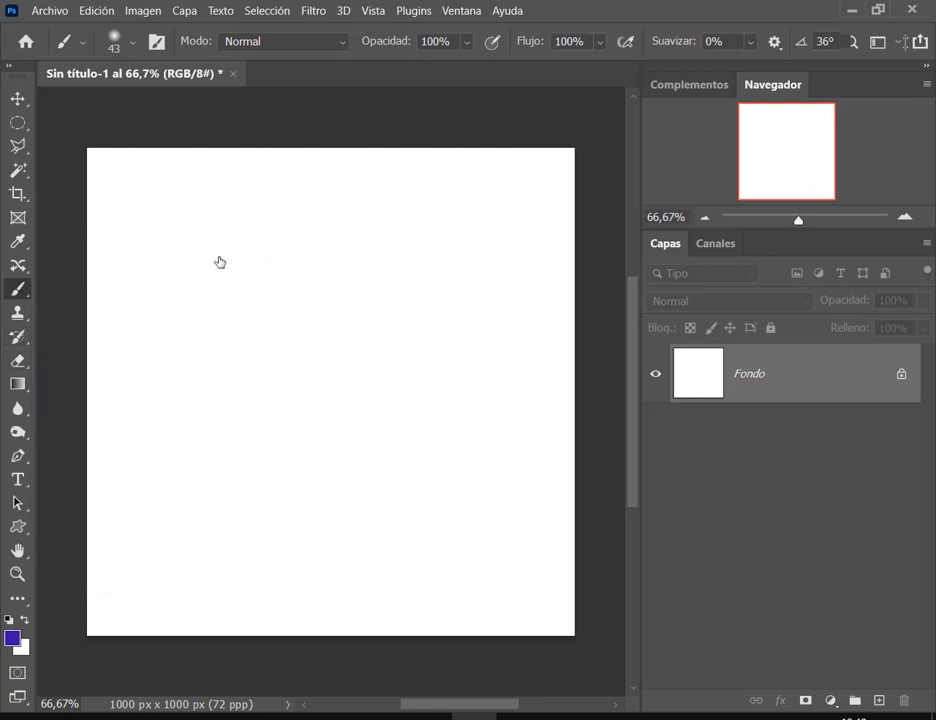
Try two more strokes with the 43 px brush at 0% hardness and undo both.
right_click(232, 275)
click(588, 6)
mouse_move(246, 268)
mouse_down()
mouse_move(215, 323)
mouse_move(231, 388)
mouse_move(364, 359)
mouse_move(384, 411)
mouse_move(368, 472)
mouse_up()
key(ctrl+z)
scroll(247, 437, up, 2)
mouse_move(240, 213)
mouse_down()
mouse_move(253, 265)
mouse_move(255, 418)
mouse_up()
key(ctrl+z)
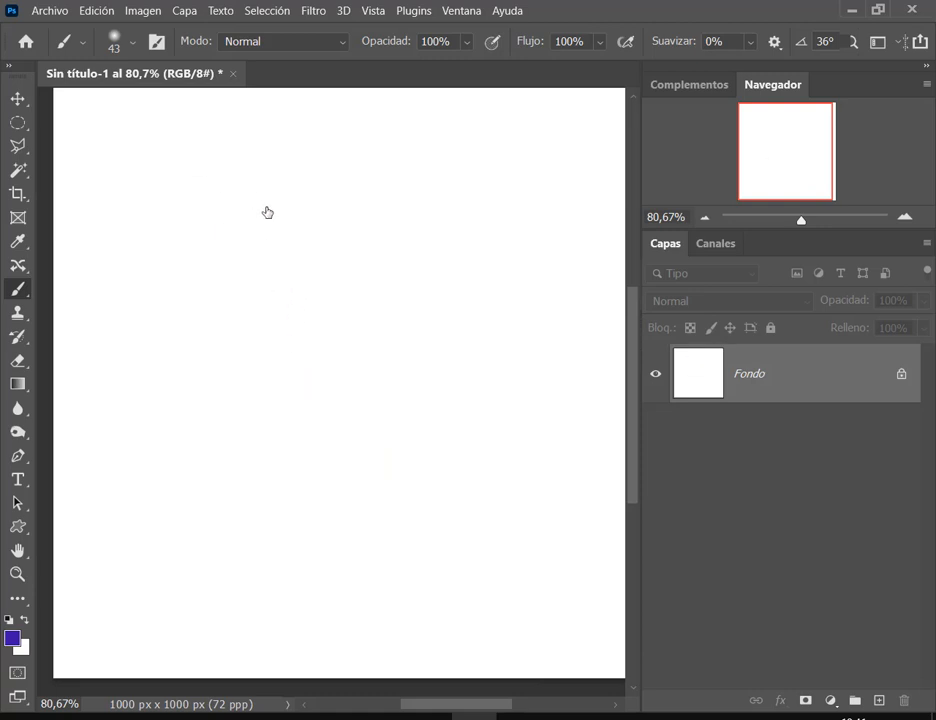
Set the brush hardness to 10% and try it with two downward strokes, undoing each.
right_click(275, 213)
drag(363, 300, 377, 300)
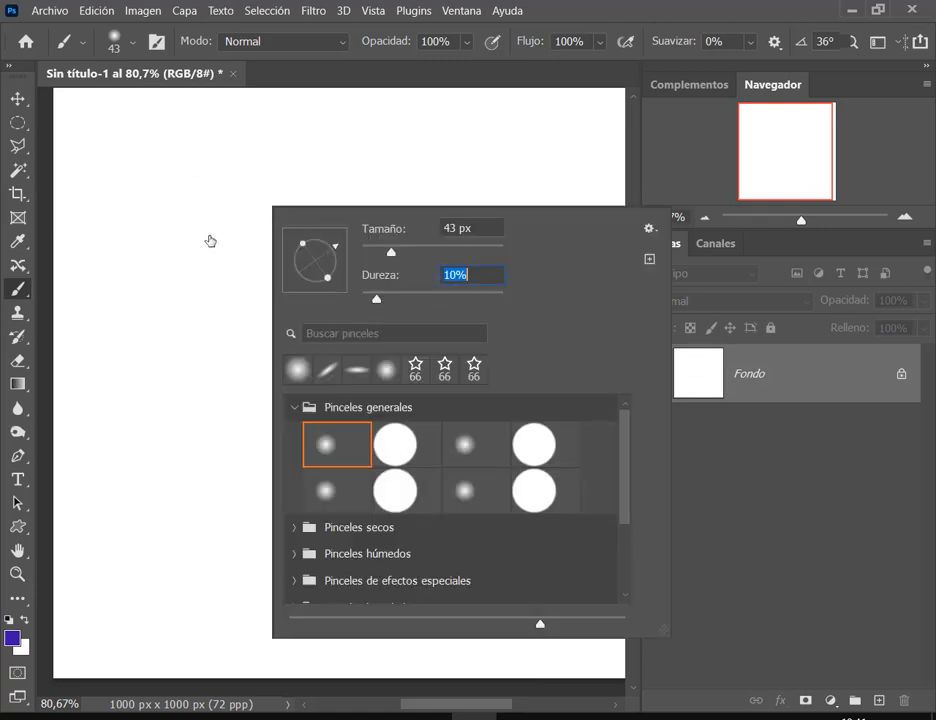
drag(211, 215, 245, 381)
key(ctrl+z)
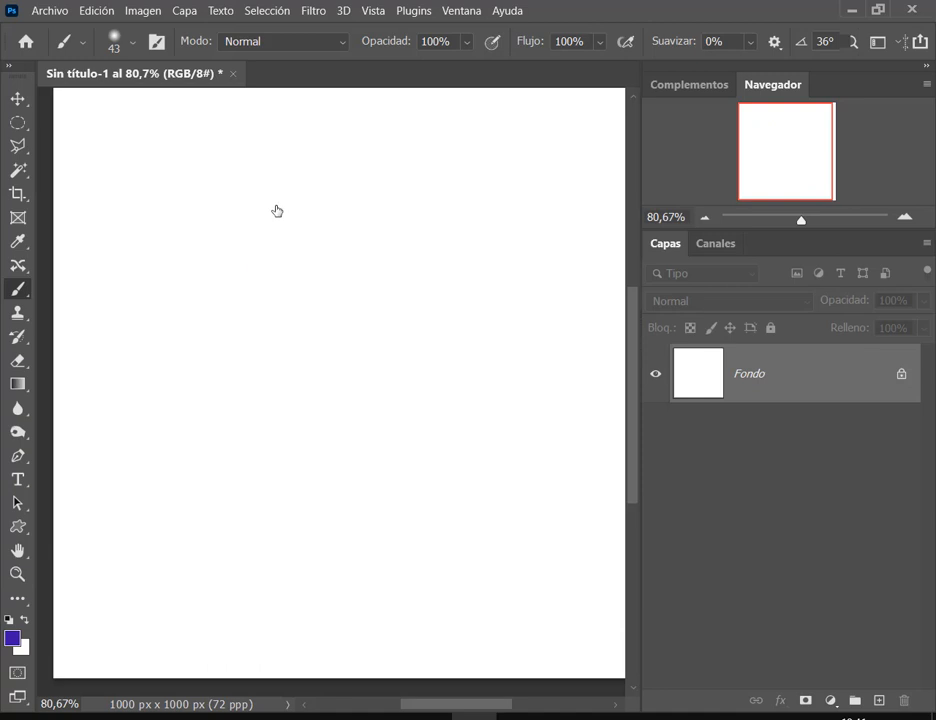
mouse_move(274, 205)
mouse_down()
mouse_move(293, 248)
mouse_move(285, 384)
mouse_move(290, 420)
mouse_up()
key(ctrl+z)
Set the brush size to 27 px, try it with a short downward stroke and undo the stroke.
right_click(376, 222)
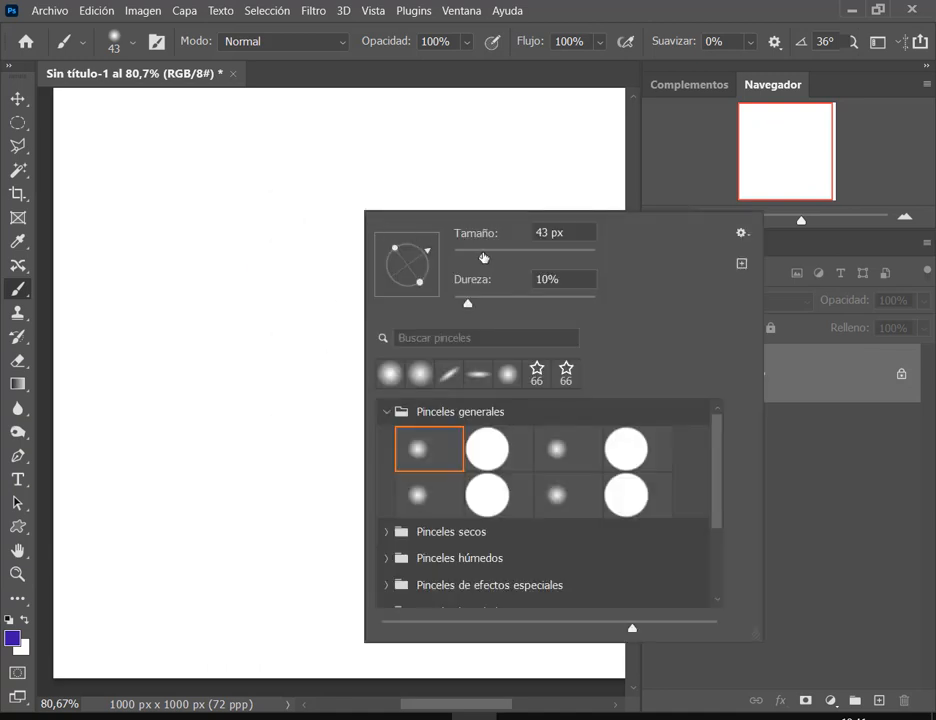
drag(484, 257, 471, 258)
drag(306, 240, 286, 316)
key(ctrl+z)
Set the brush size to 54 px and try it with two long wavy vertical strokes, undoing each one.
right_click(351, 229)
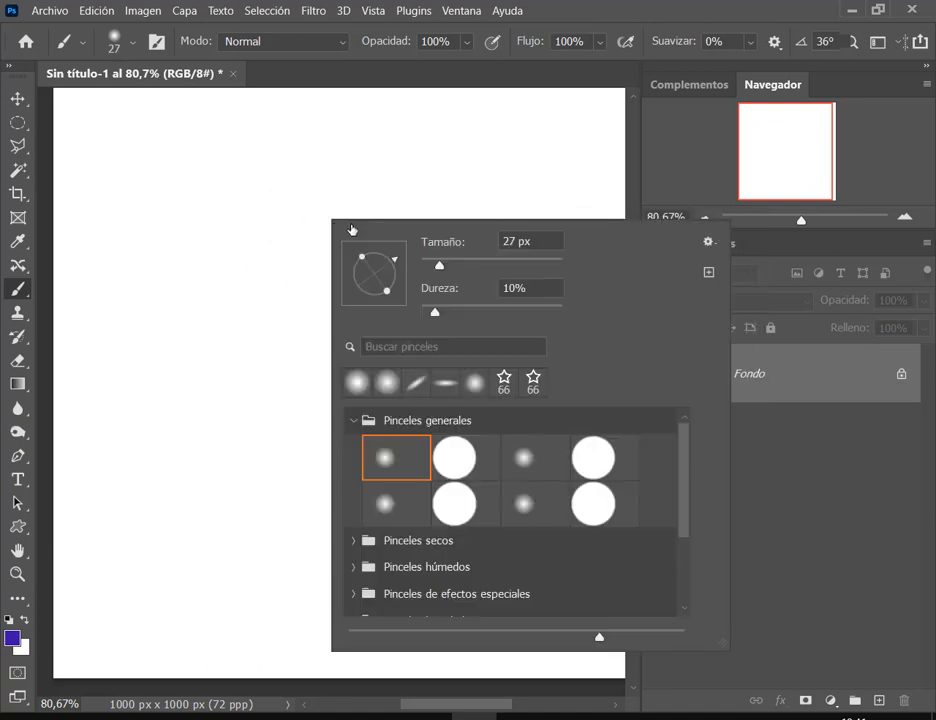
drag(439, 268, 459, 266)
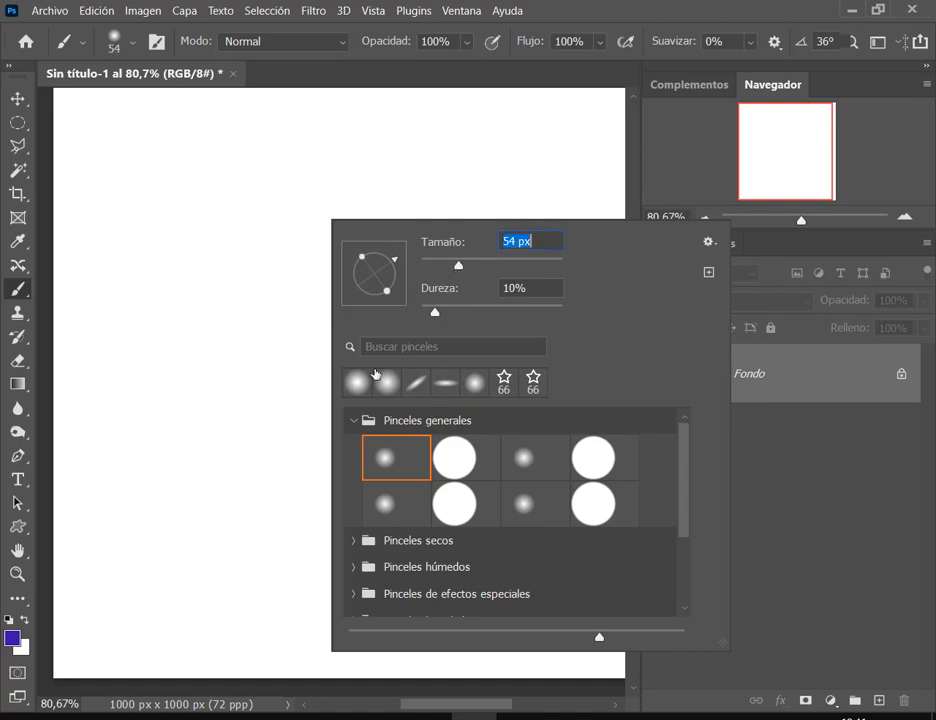
drag(293, 231, 263, 545)
scroll(350, 360, down, 3)
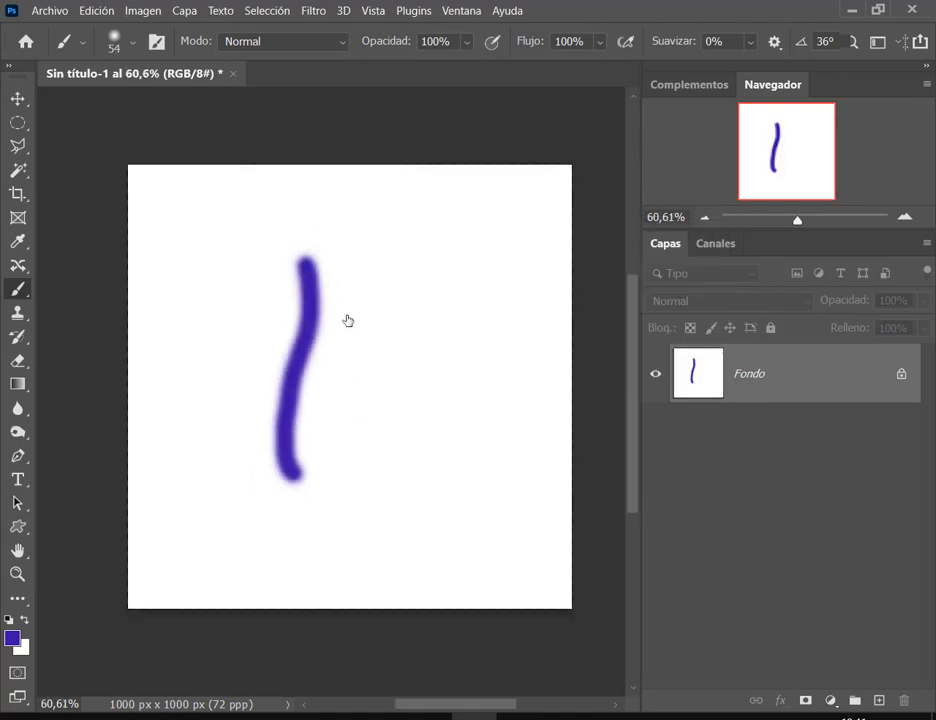
key(ctrl+z)
mouse_move(315, 258)
mouse_down()
mouse_move(323, 327)
mouse_move(310, 398)
mouse_move(324, 487)
mouse_up()
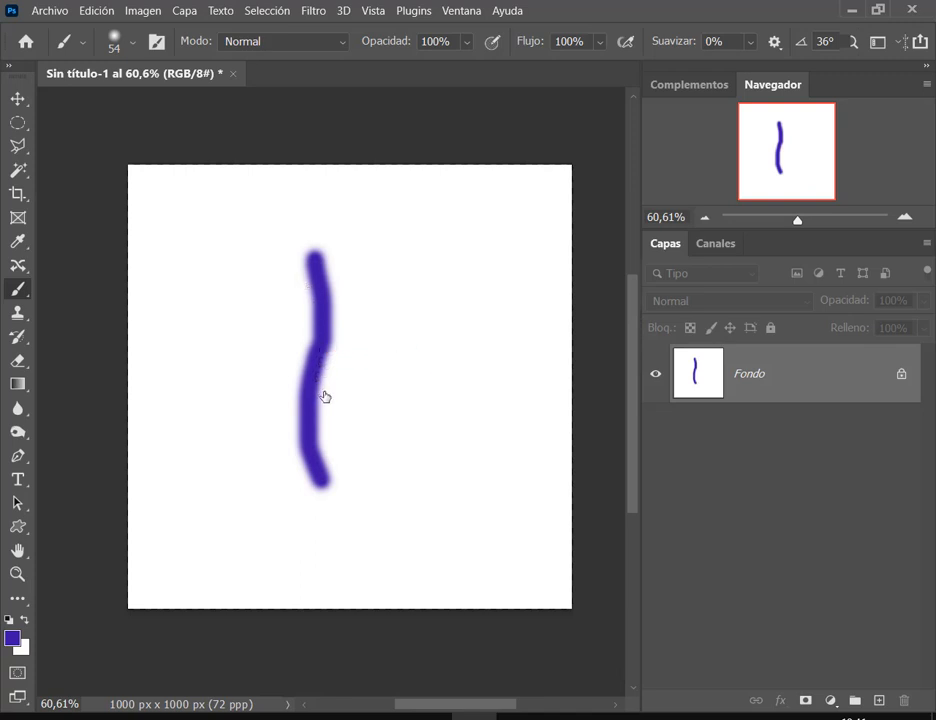
scroll(370, 389, up, 2)
key(ctrl+z)
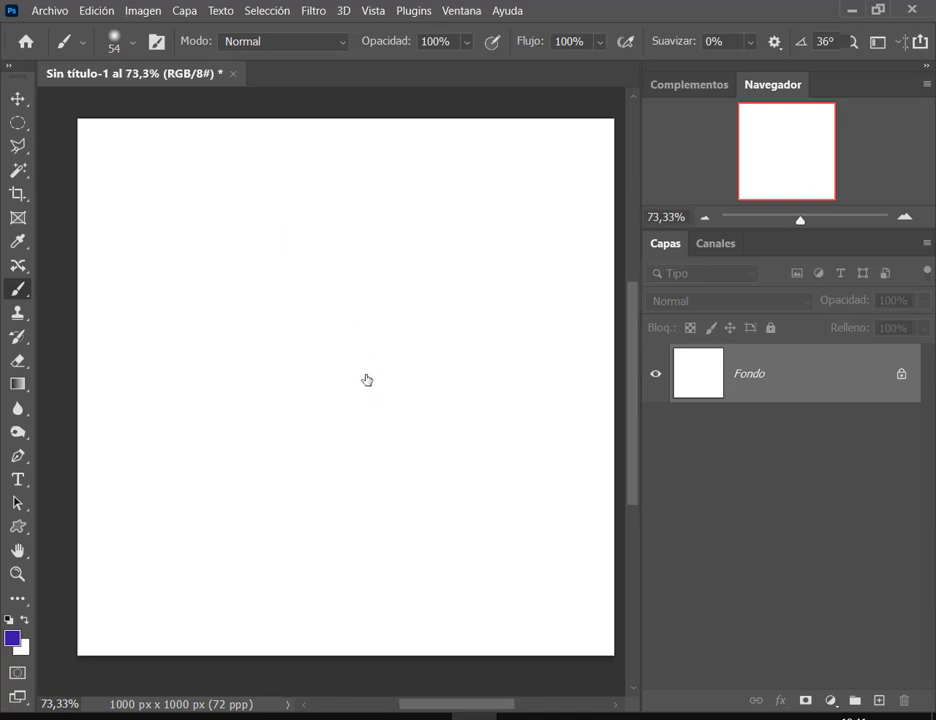
Add a new empty layer above Fondo and activate the Pen tool (Herramienta Pluma) in Trazado mode.
click(882, 702)
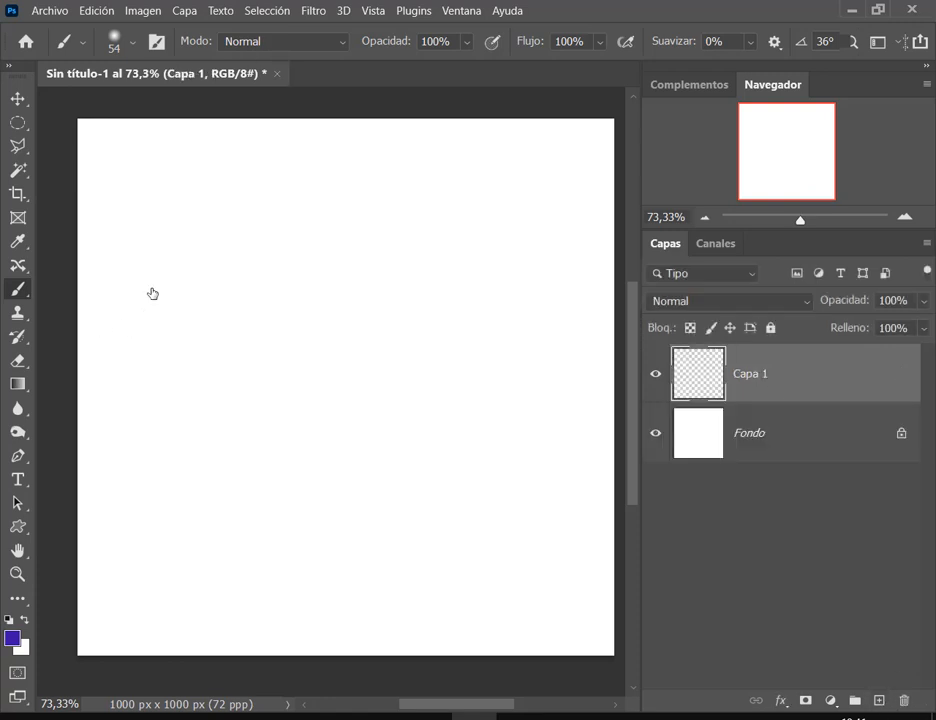
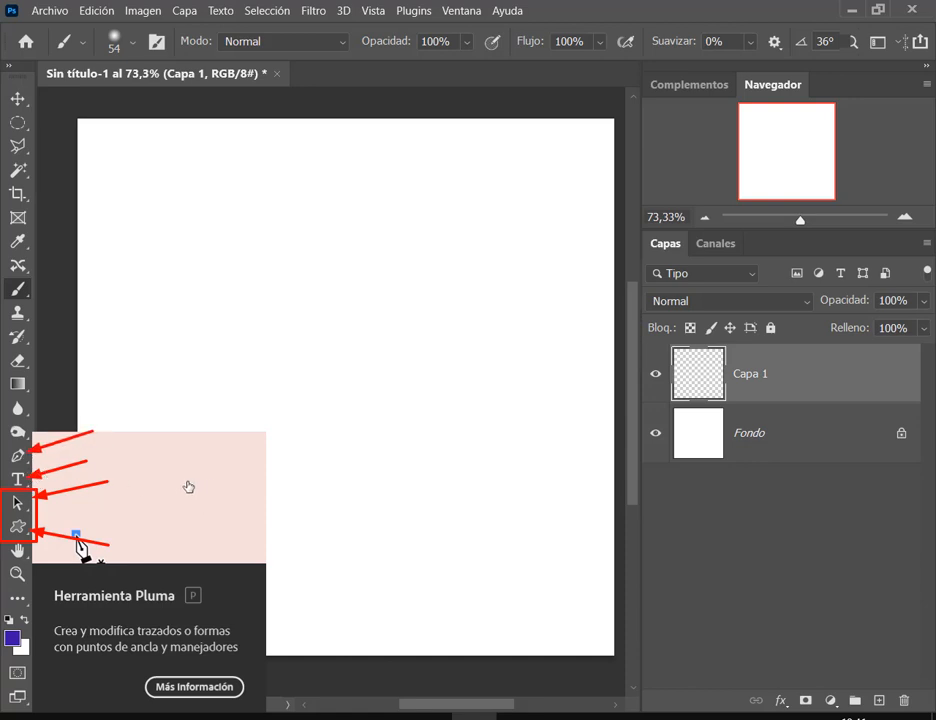
click(17, 455)
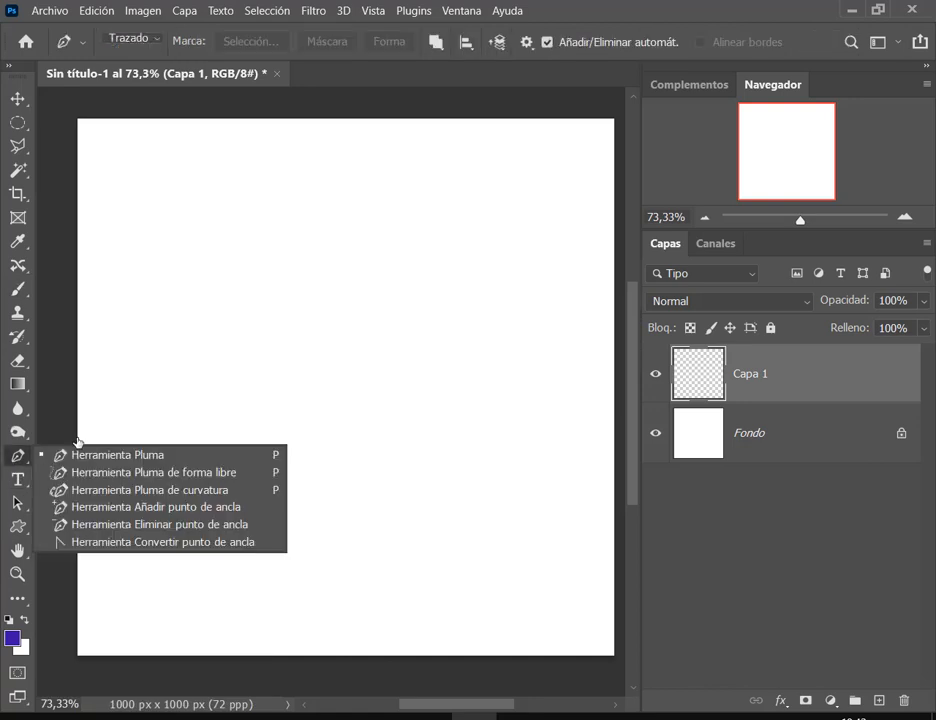
click(156, 456)
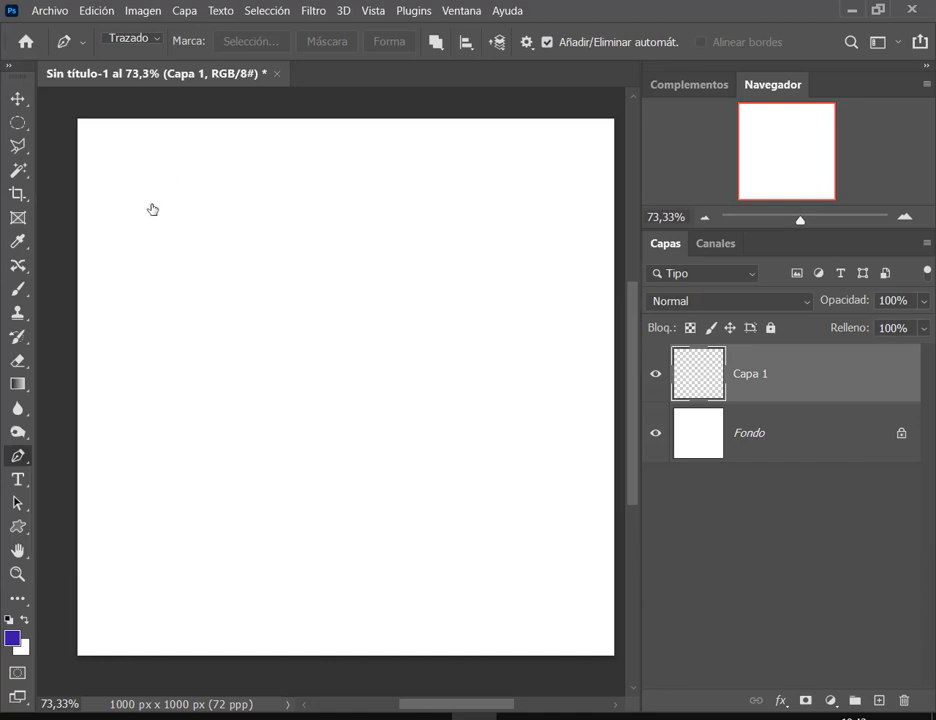
click(150, 41)
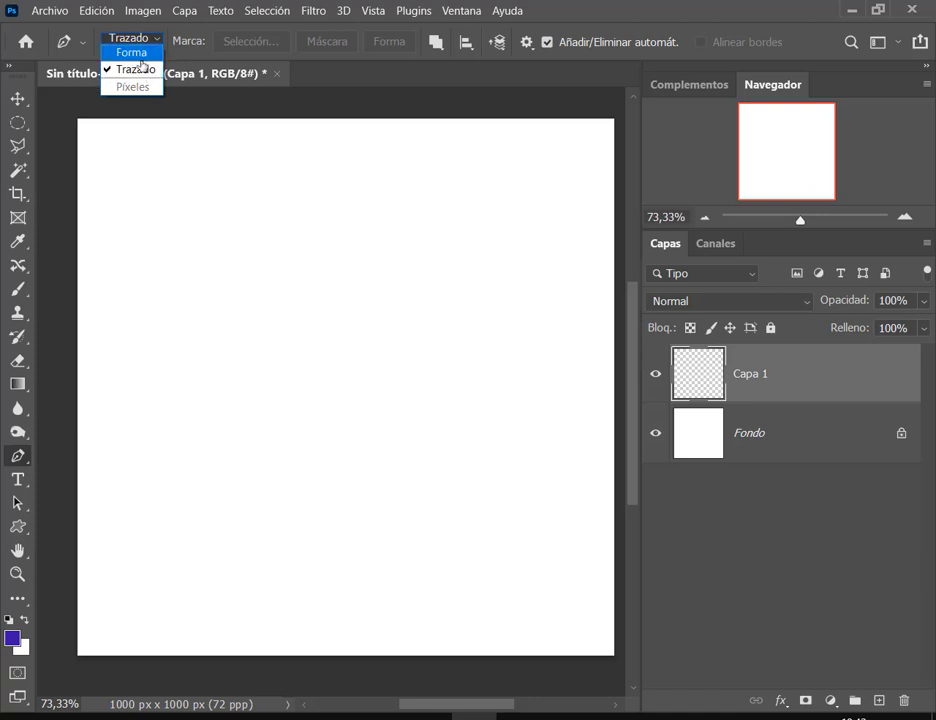
click(133, 69)
click(118, 41)
click(121, 69)
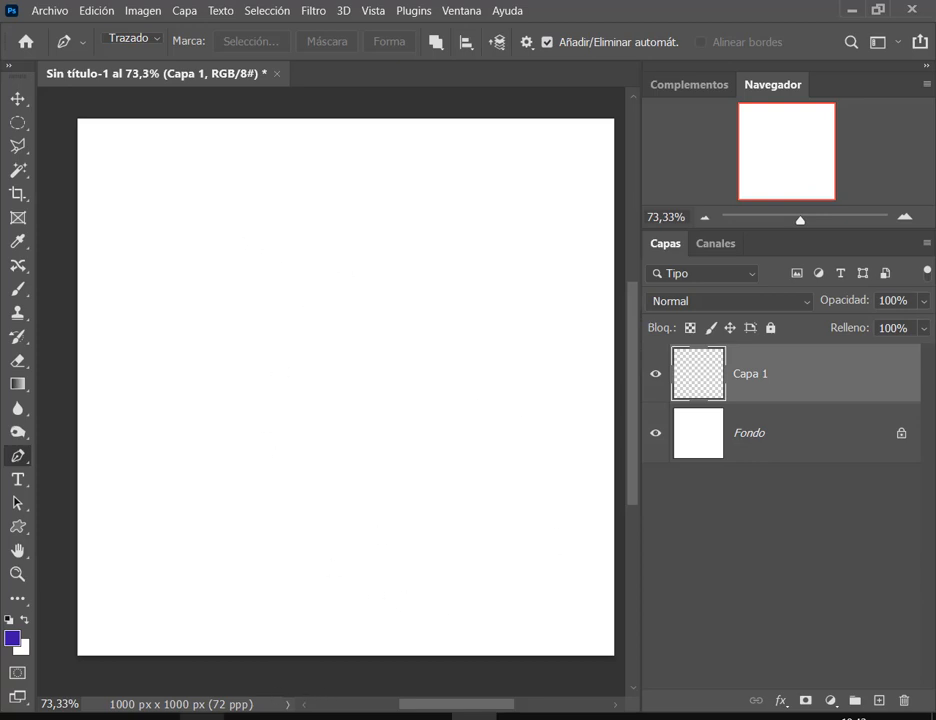
Check the light spiral in the PDF, then plot a six-point zigzag path of straight segments down the canvas in Photoshop.
click(203, 718)
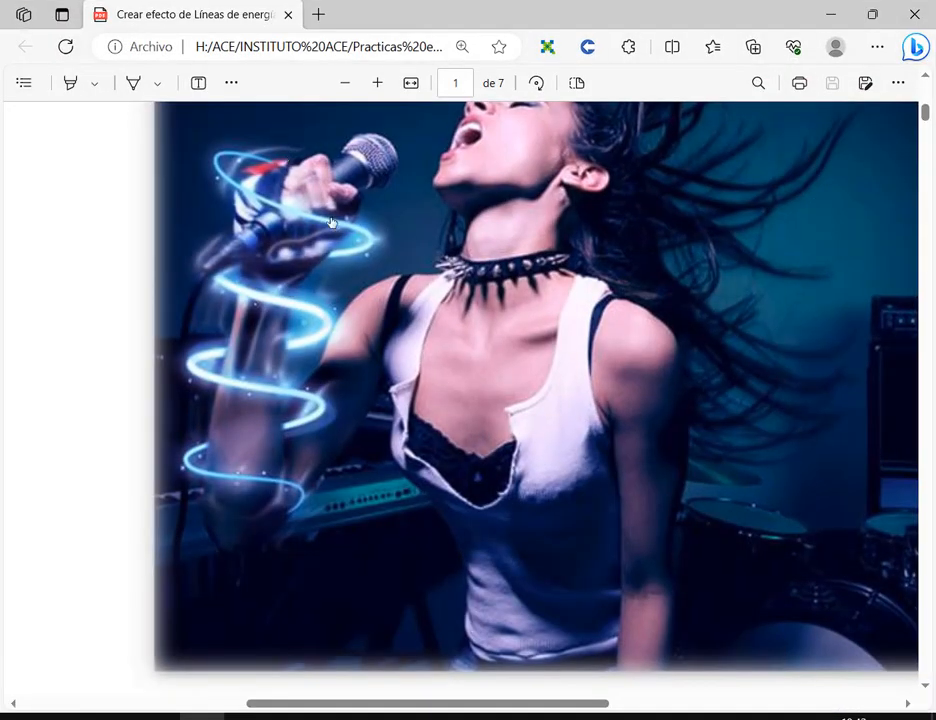
click(829, 13)
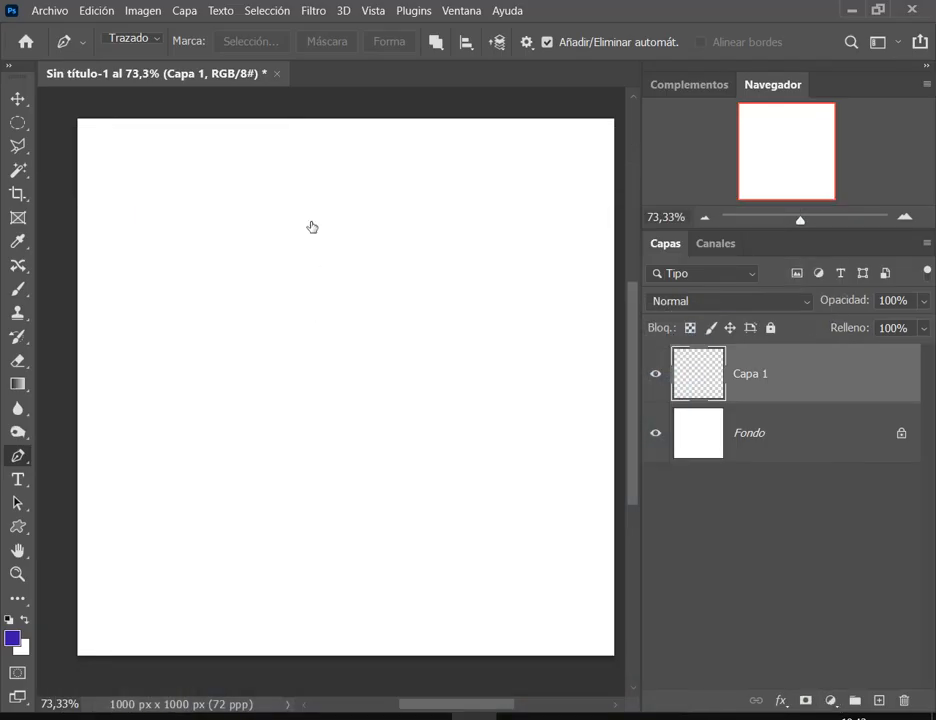
click(267, 195)
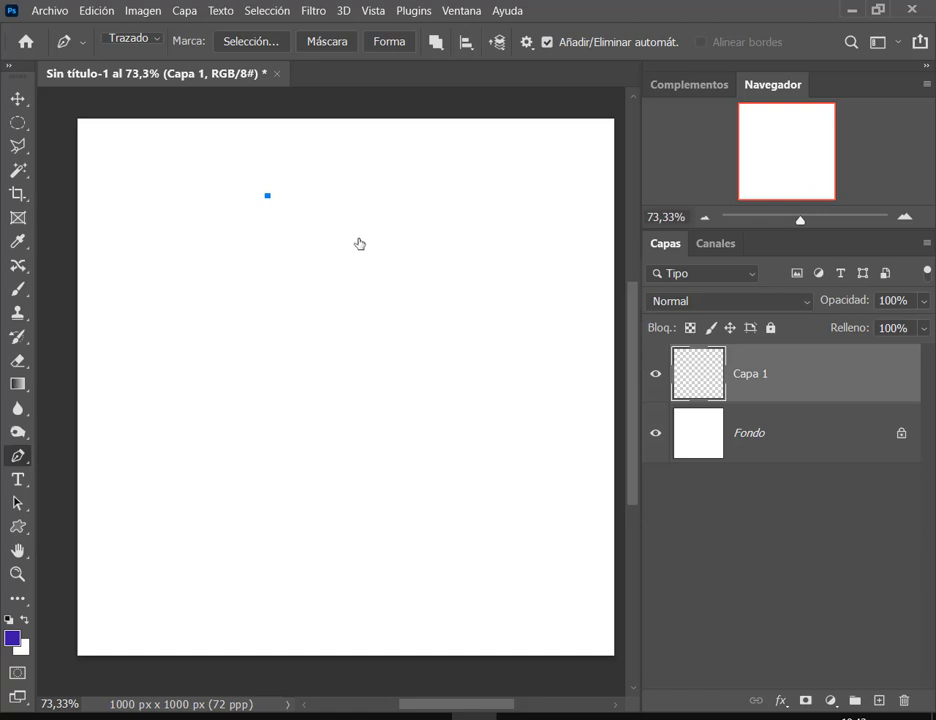
click(417, 290)
click(221, 372)
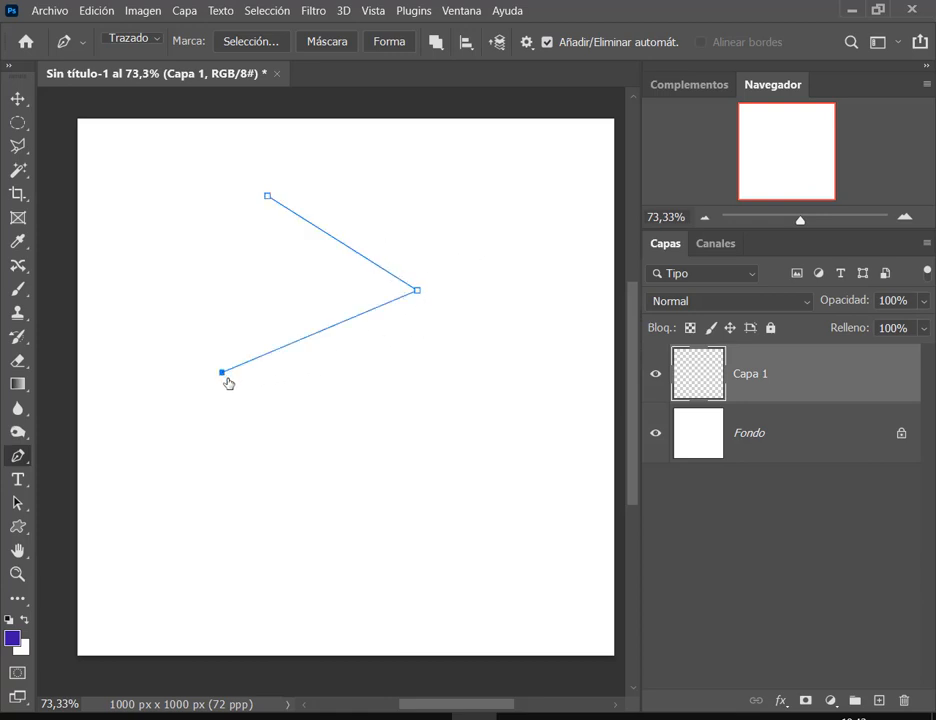
click(424, 440)
click(197, 537)
click(412, 593)
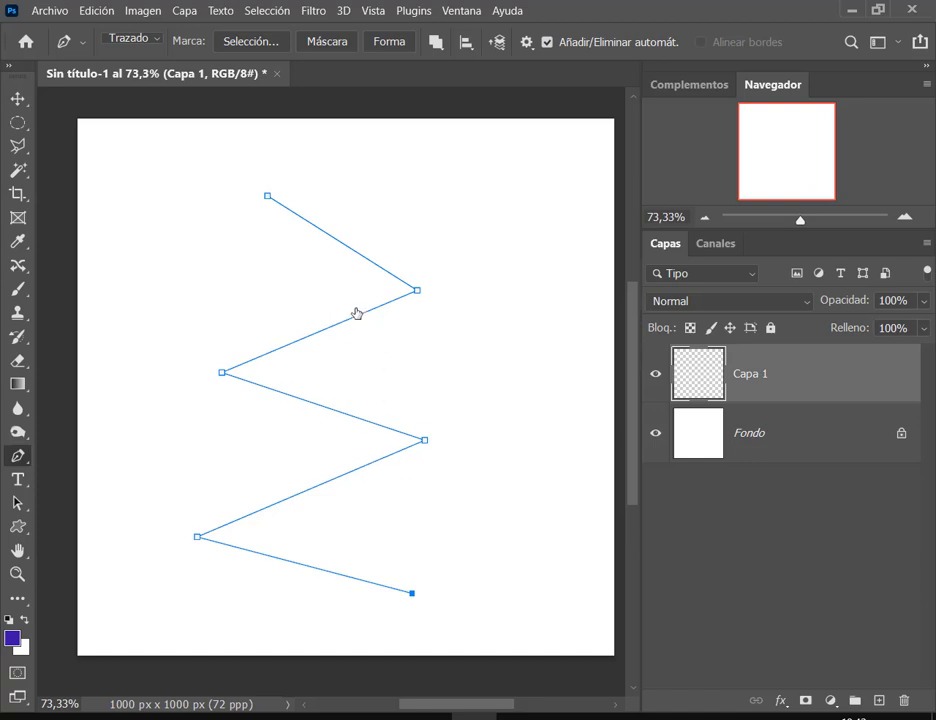
Try extra anchor points on the zigzag's upper segments, then undo the points of the path.
click(307, 221)
click(347, 321)
click(316, 404)
key(ctrl+z)
key(ctrl+z)
key(ctrl+z)
key(ctrl+z)
key(ctrl+z)
key(ctrl+z)
key(ctrl+z)
key(ctrl+z)
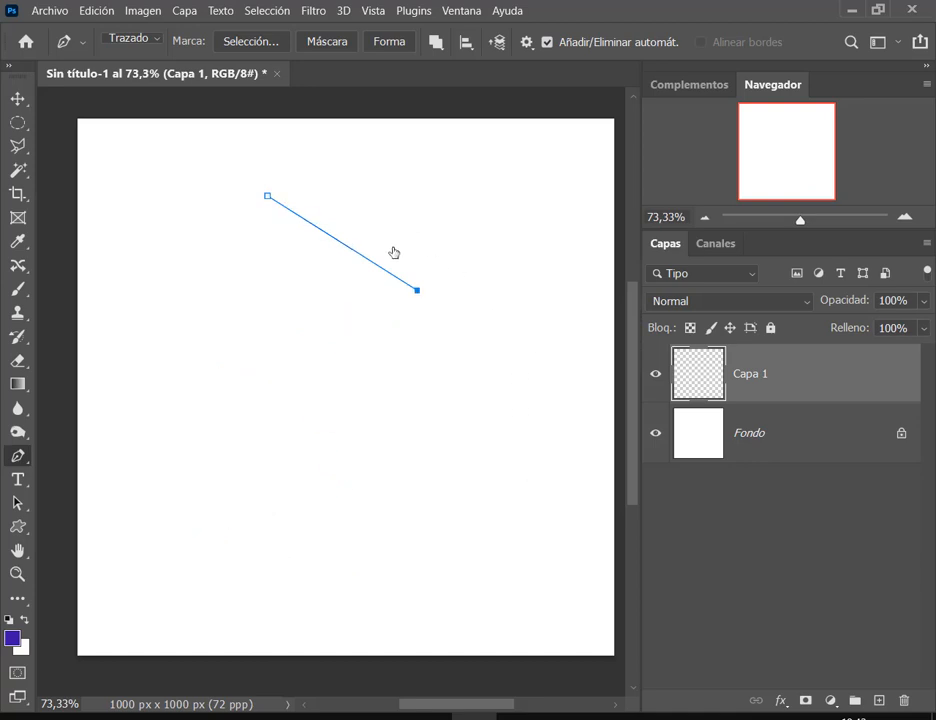
Draw a serpentine path of five anchor points, pulling slanted curve handles at each bend, and undo all of it.
click(274, 197)
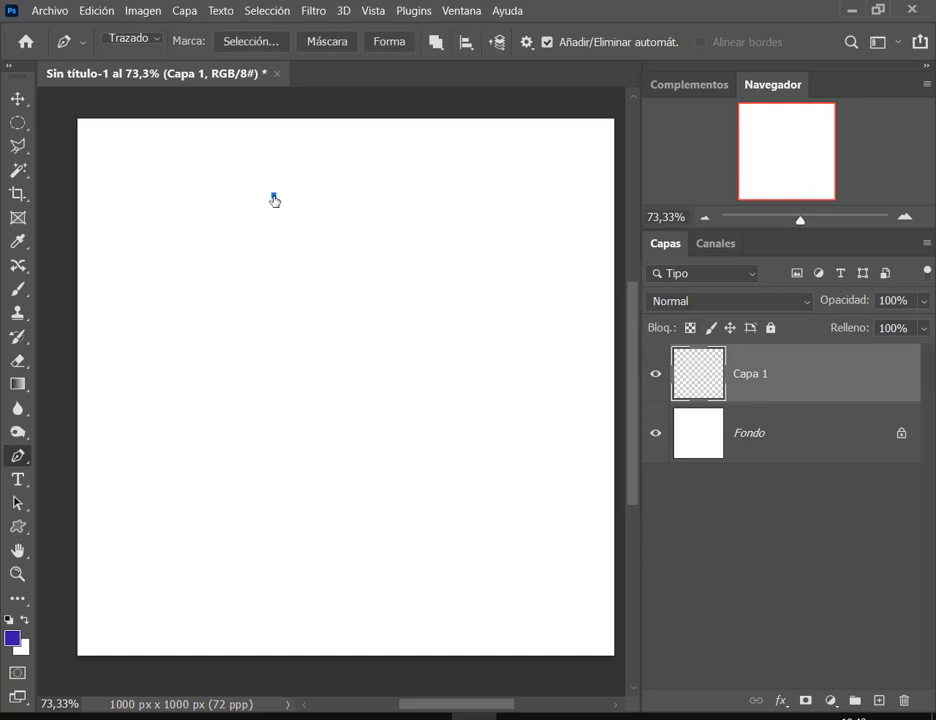
click(432, 266)
drag(435, 269, 372, 331)
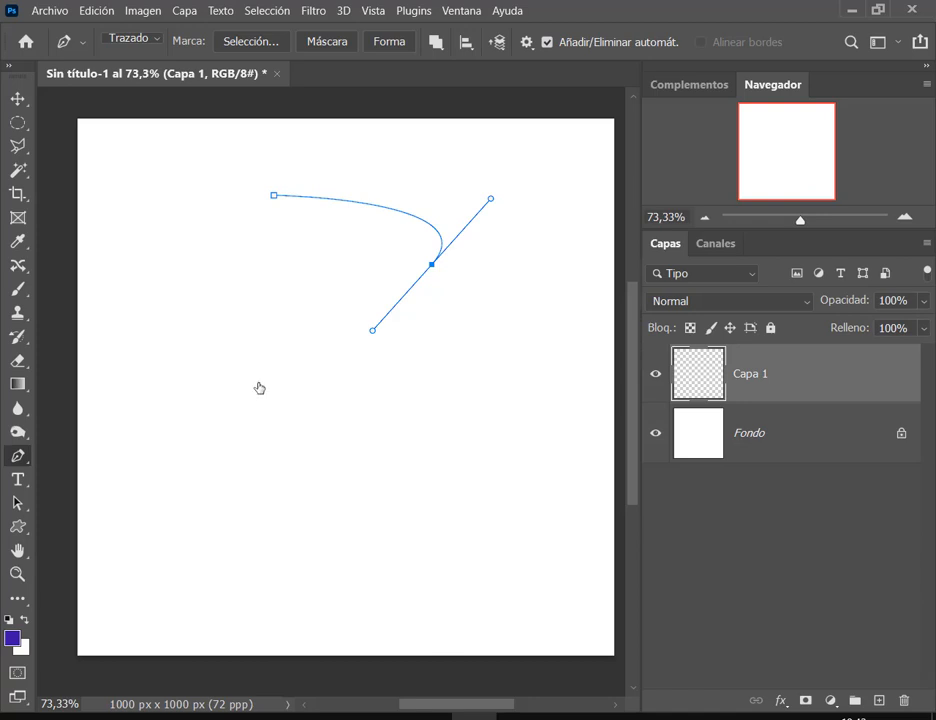
drag(226, 374, 297, 472)
drag(501, 431, 555, 492)
drag(174, 552, 144, 625)
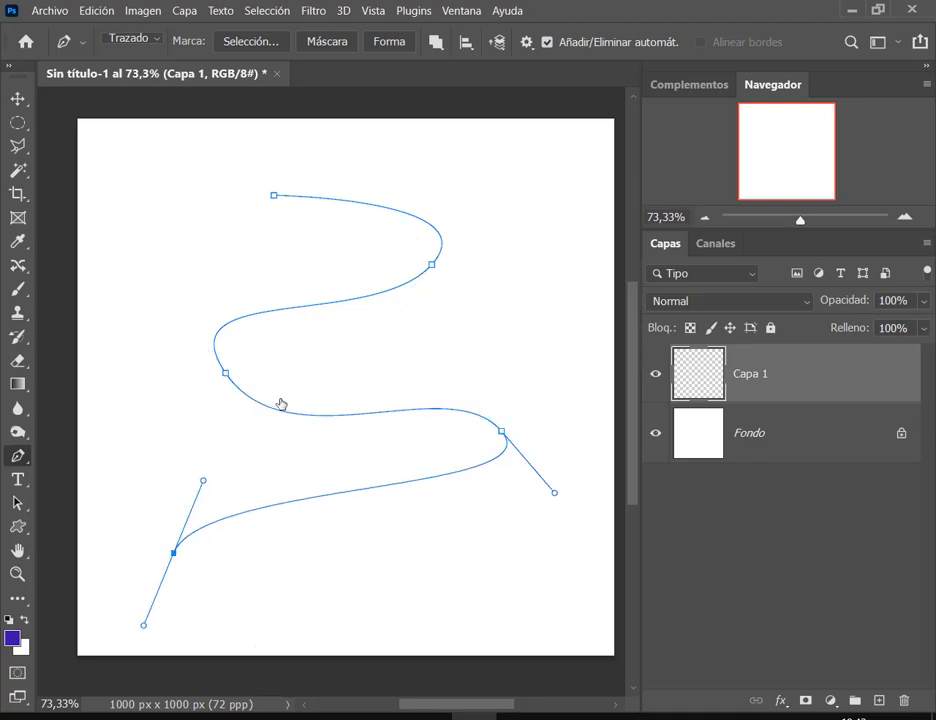
key(ctrl+z)
key(ctrl+z)
key(ctrl+z)
key(ctrl+z)
key(ctrl+z)
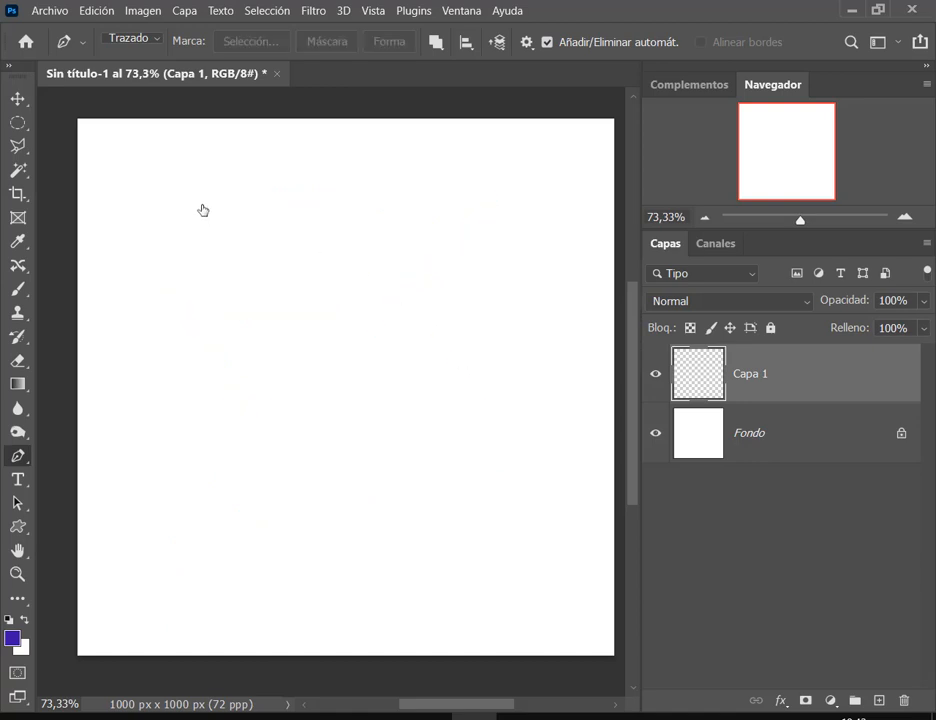
Draw a wider serpentine path of five anchor points with nearly vertical curve handles and undo the whole path.
click(194, 197)
drag(474, 263, 475, 356)
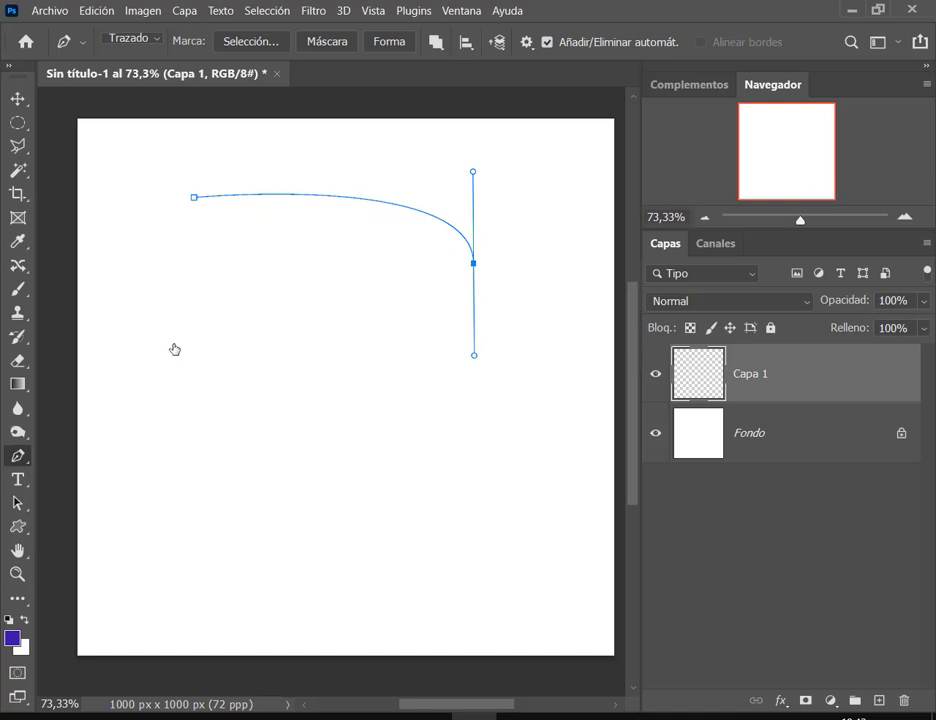
drag(191, 315, 184, 392)
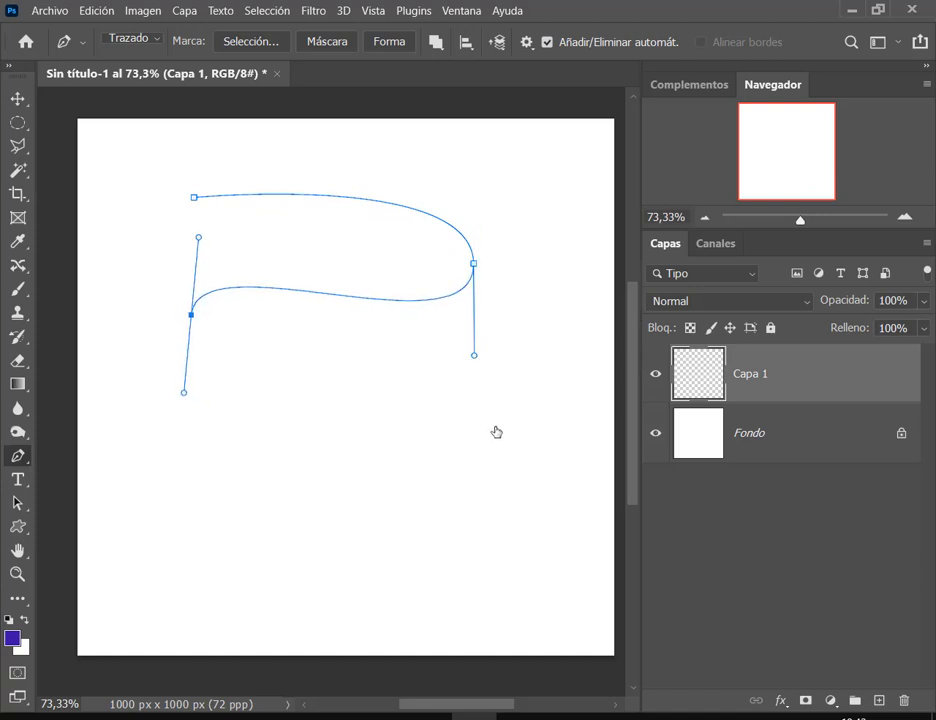
drag(472, 428, 472, 495)
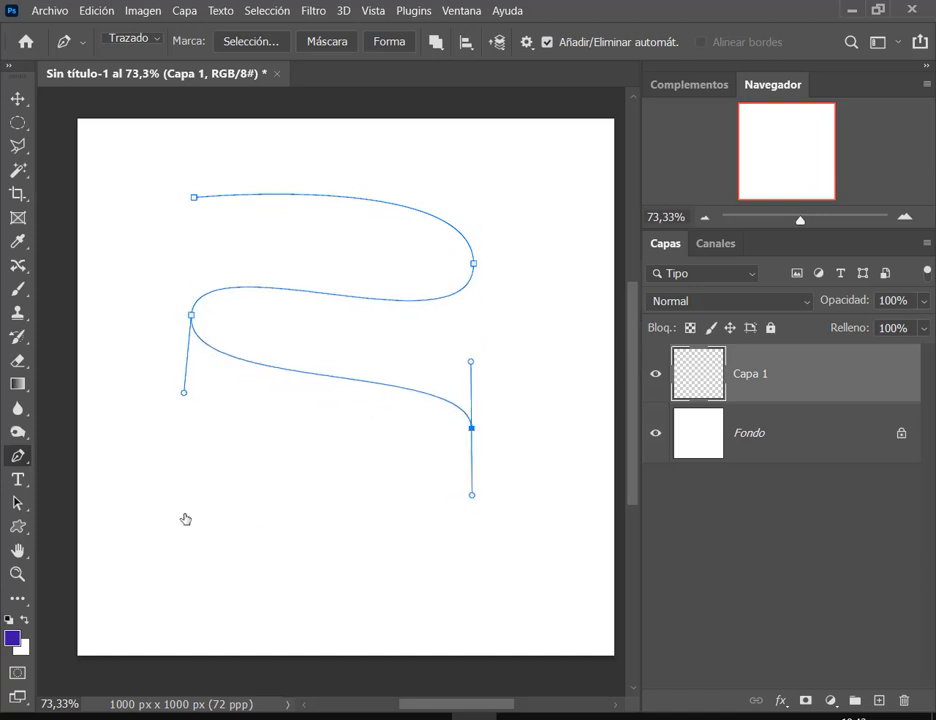
drag(183, 519, 165, 585)
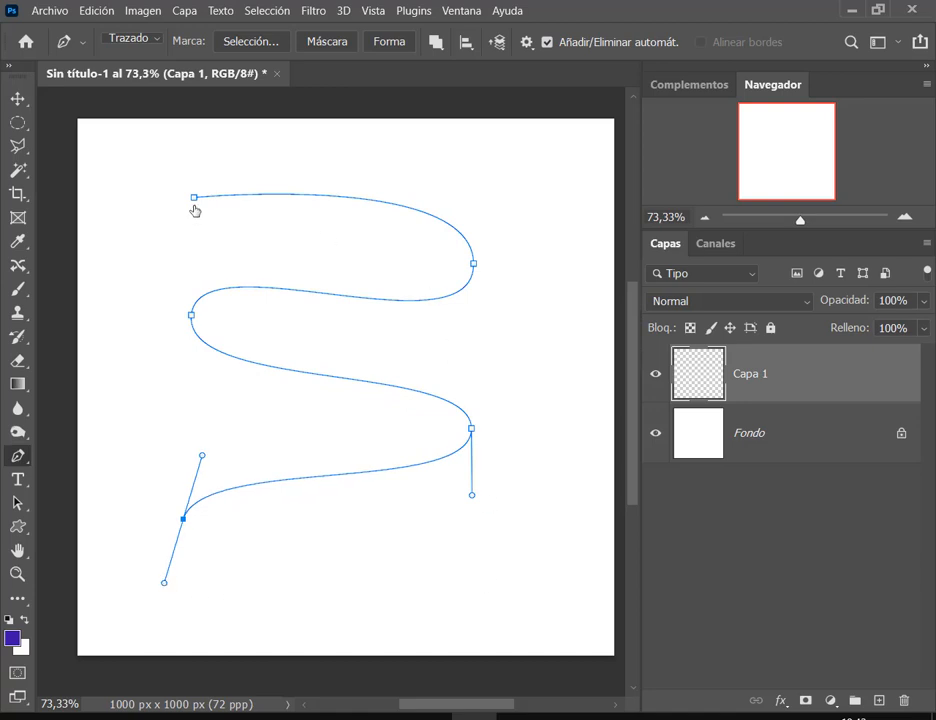
key(ctrl+z)
key(ctrl+z)
key(ctrl+z)
key(ctrl+z)
key(ctrl+z)
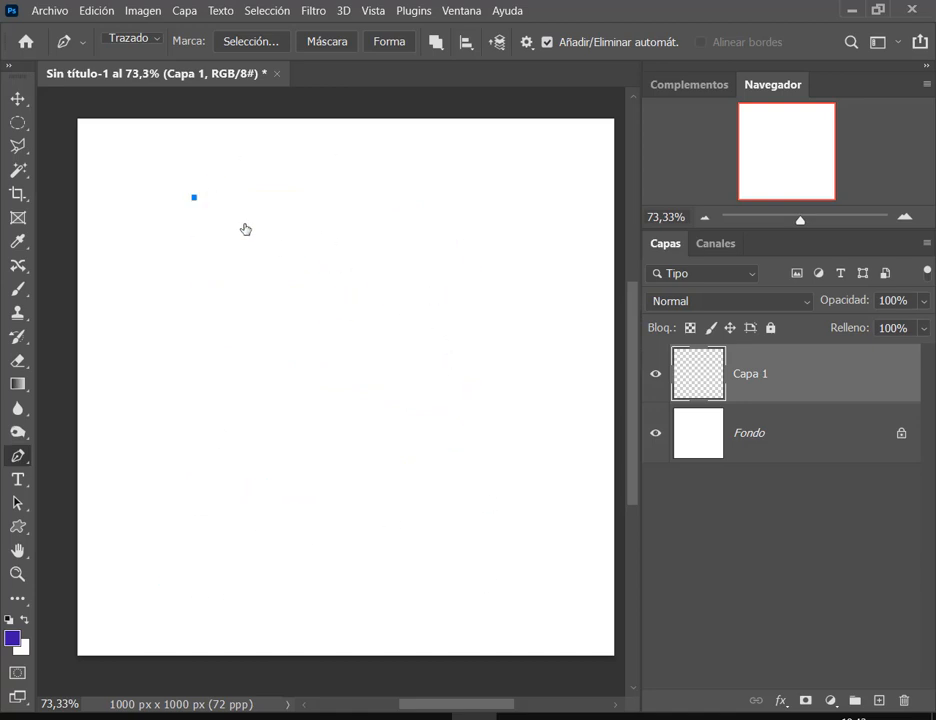
key(ctrl+z)
Plot a zigzag path of seven anchor points joined by straight segments down the middle of the canvas.
click(219, 196)
click(449, 251)
click(233, 316)
click(436, 356)
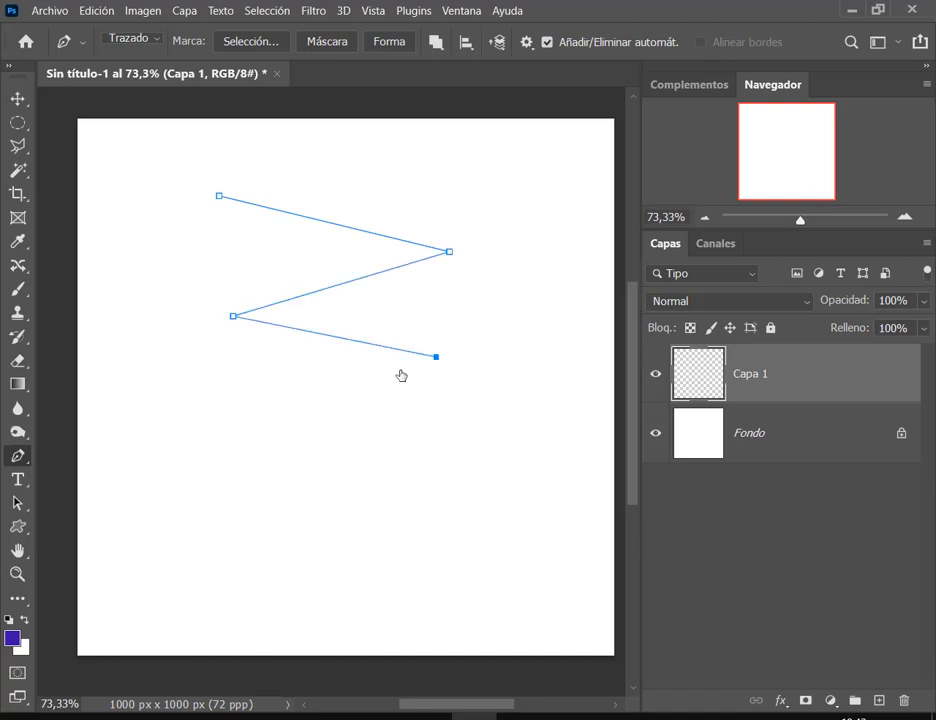
click(220, 429)
click(446, 494)
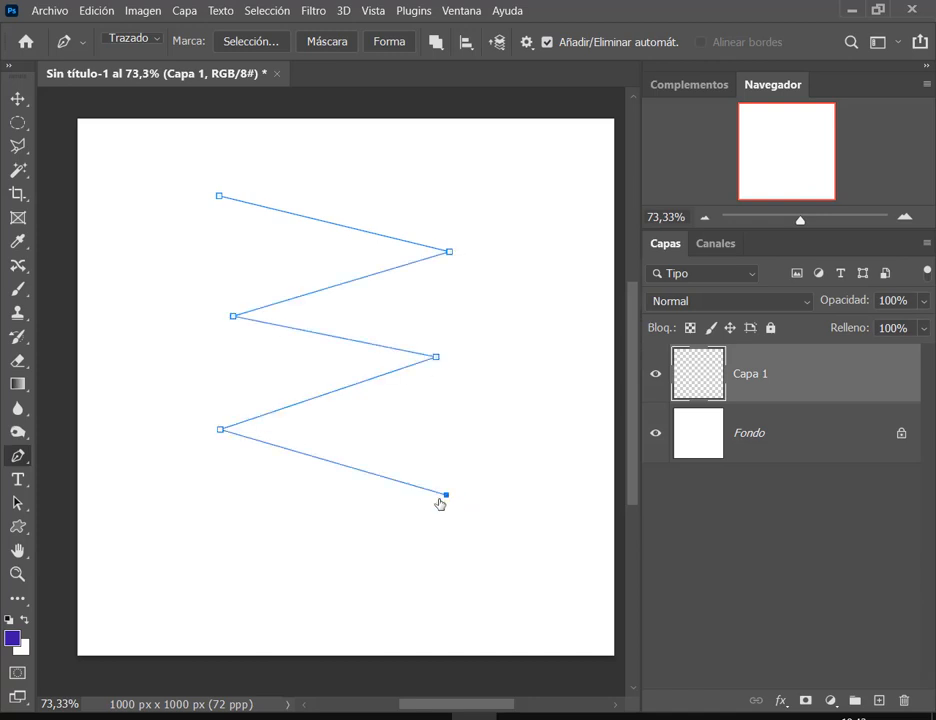
click(239, 565)
Convert the zigzag's five inner corner points to smooth curves with the Convertir punto de ancla tool, pulling their handles downward.
right_click(22, 457)
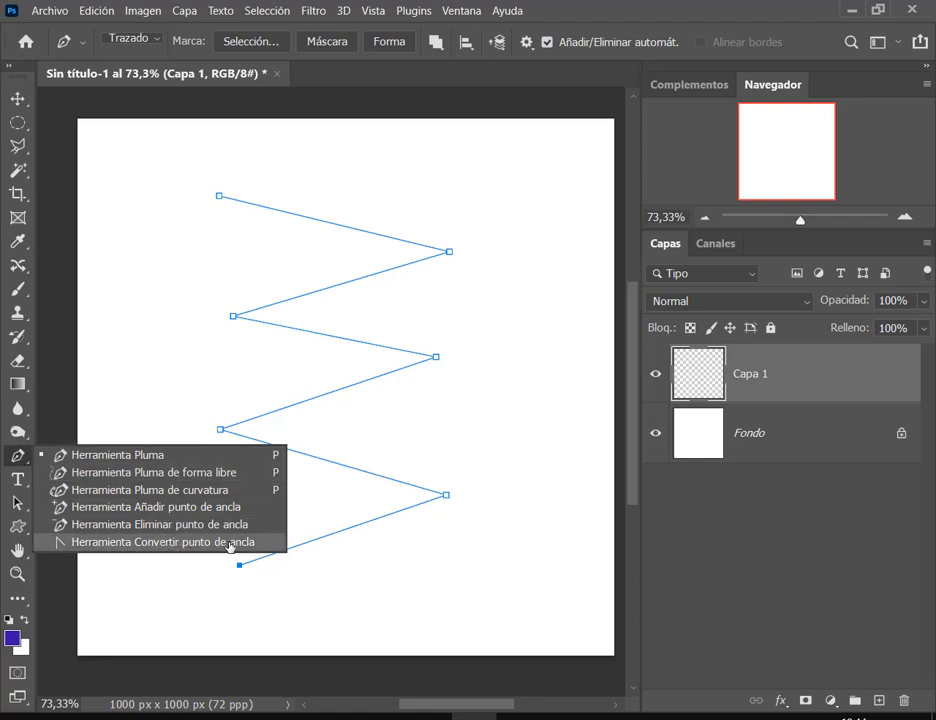
click(229, 546)
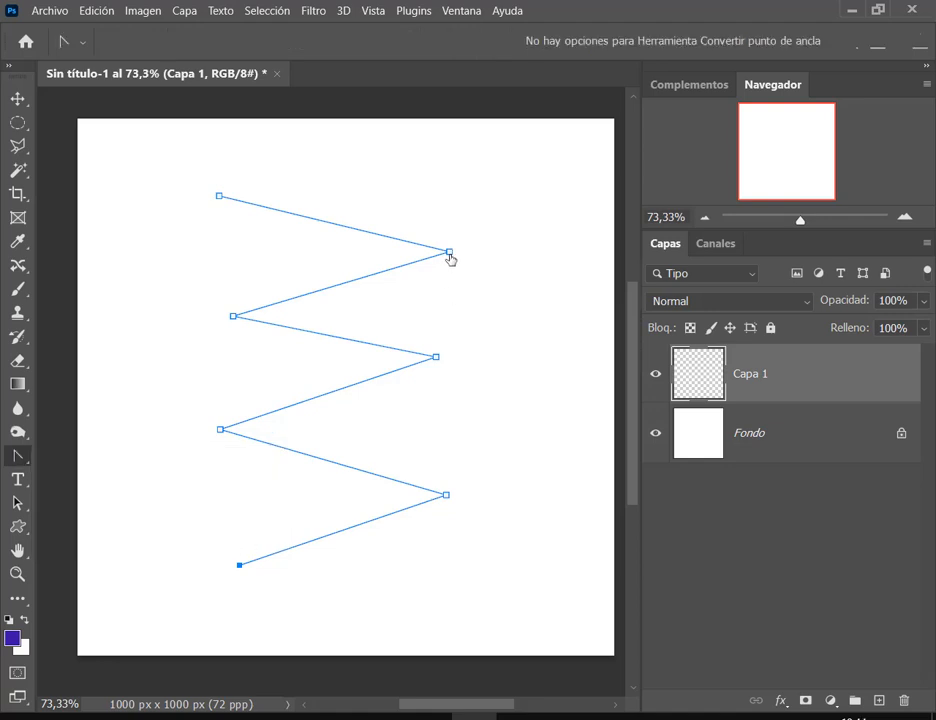
drag(450, 252, 450, 292)
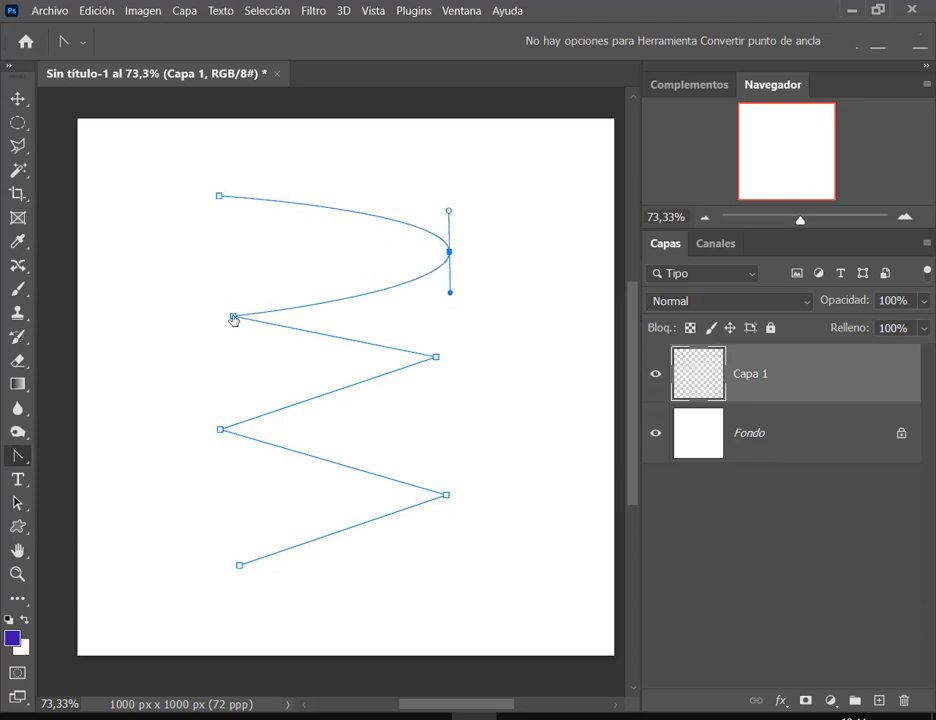
drag(233, 318, 233, 358)
drag(436, 357, 438, 402)
drag(220, 431, 216, 491)
drag(447, 496, 451, 553)
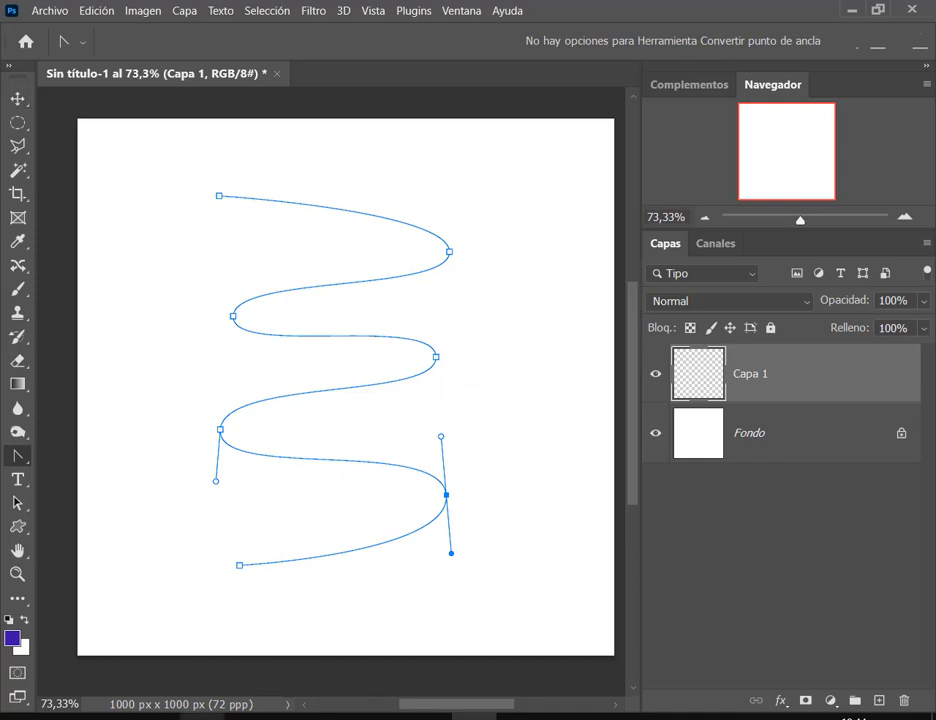
Switch to the PDF to compare the path with the light spiral around the singer's arm, then return to Photoshop.
click(202, 717)
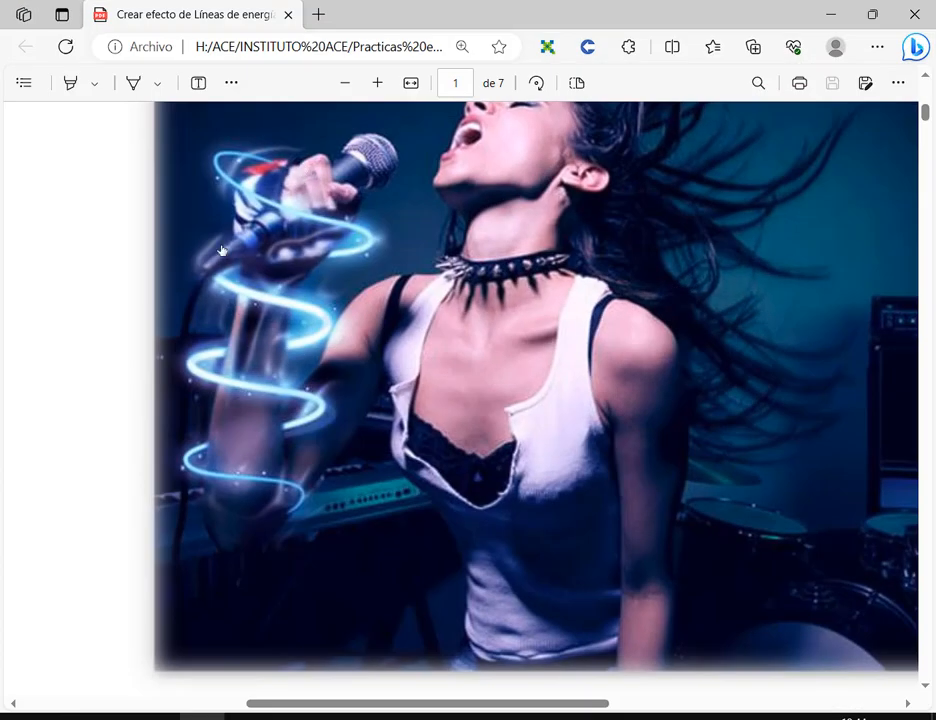
click(825, 12)
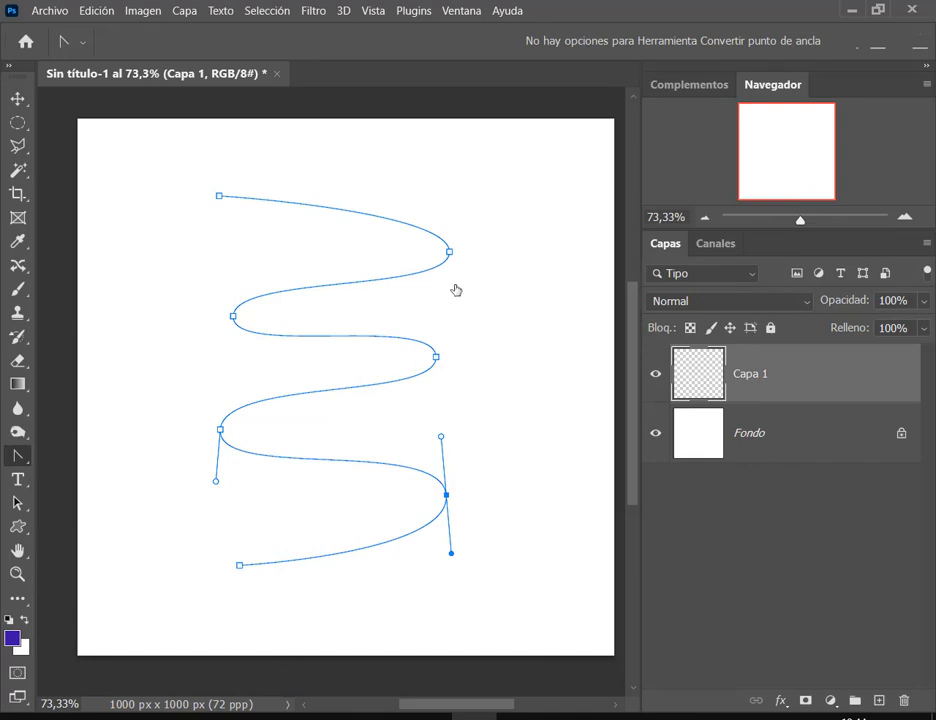
right_click(346, 290)
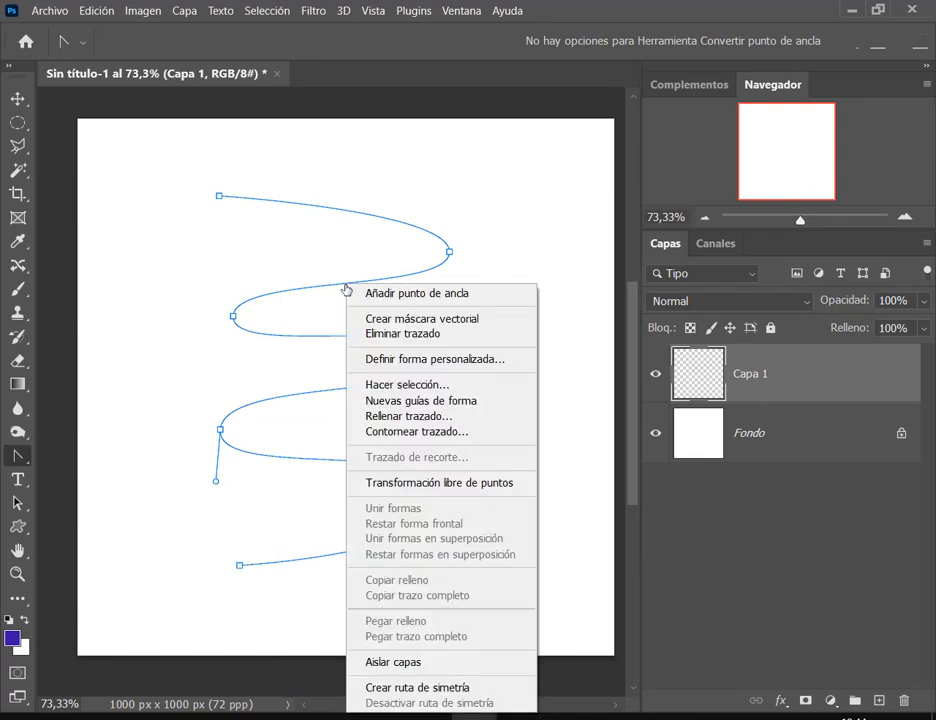
click(16, 458)
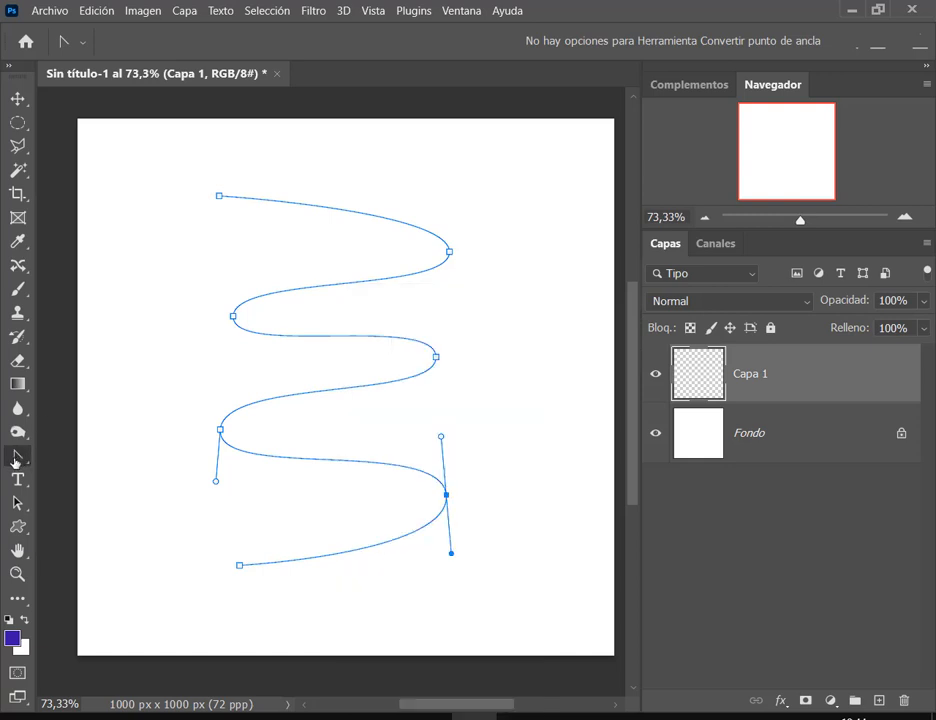
right_click(16, 458)
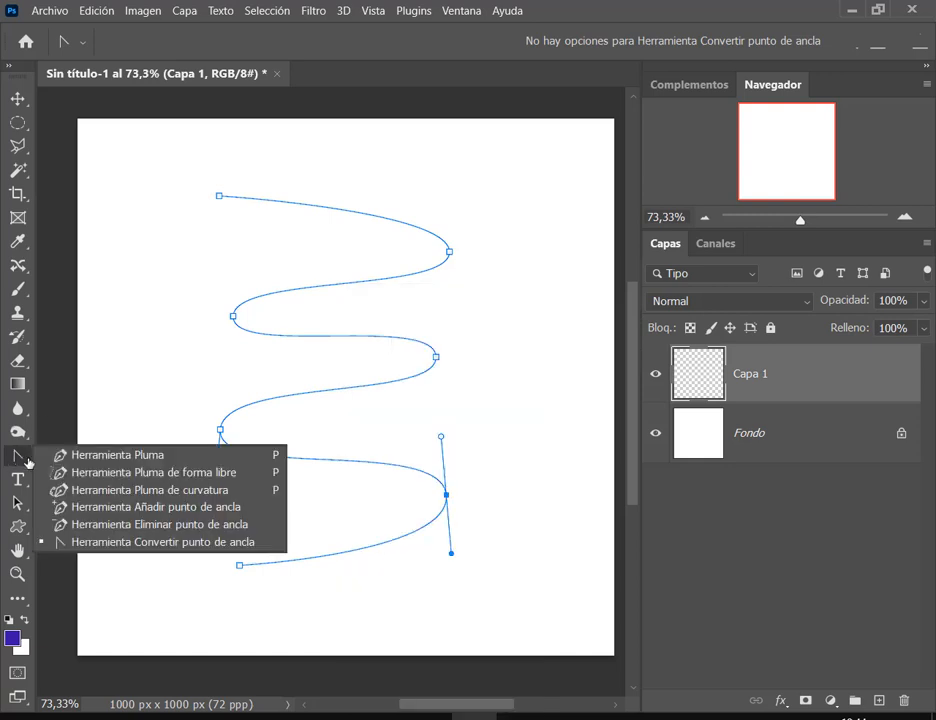
click(116, 456)
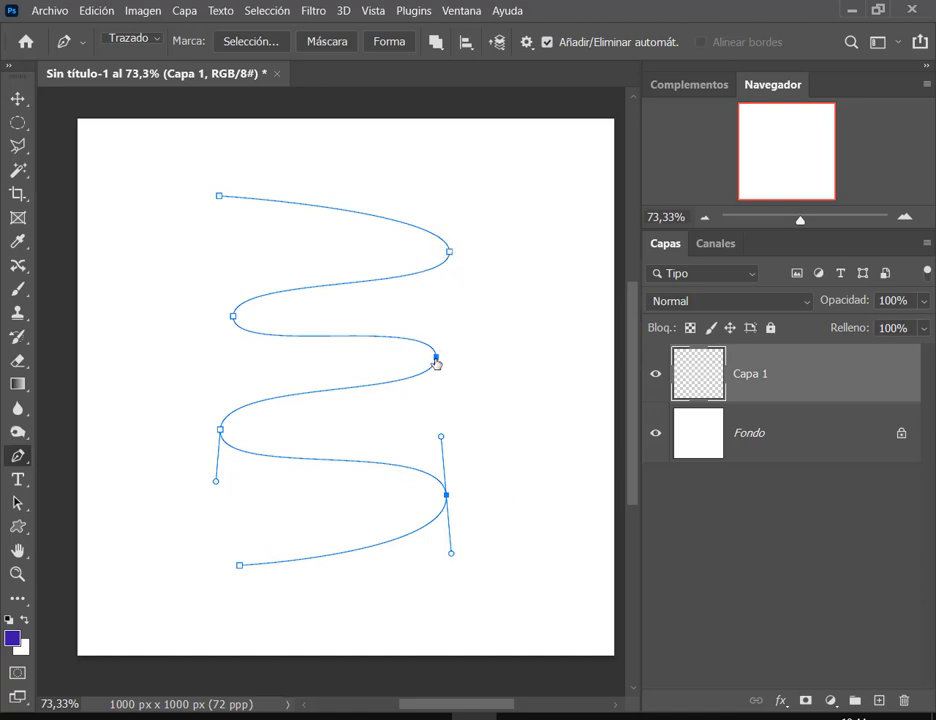
Reposition the path's lower anchor points with the Selección directa tool: pull the fourth inward and lower the last three.
click(17, 505)
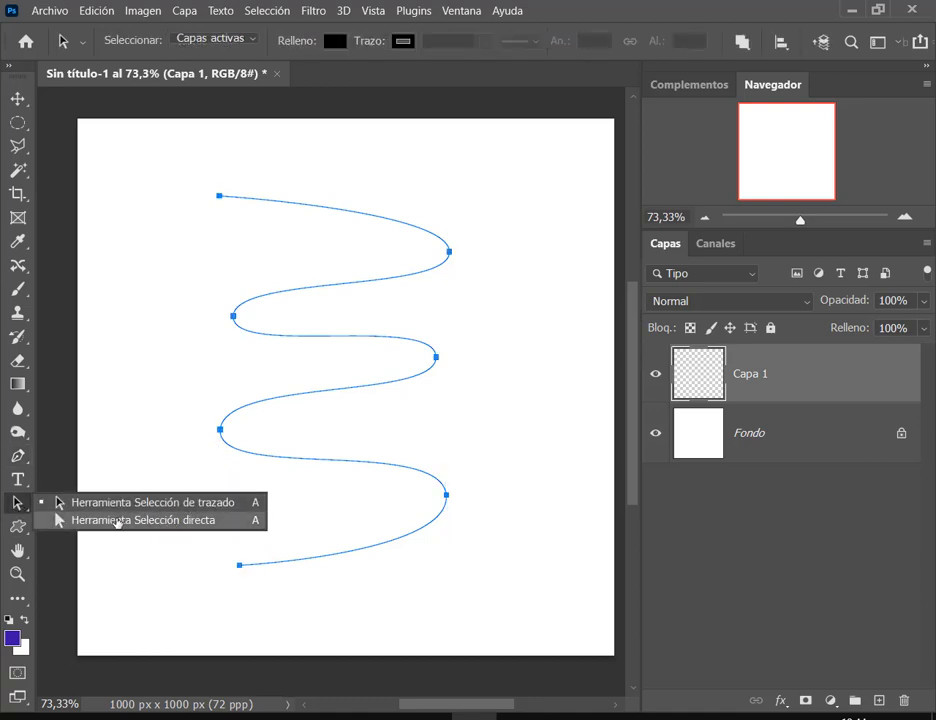
click(169, 521)
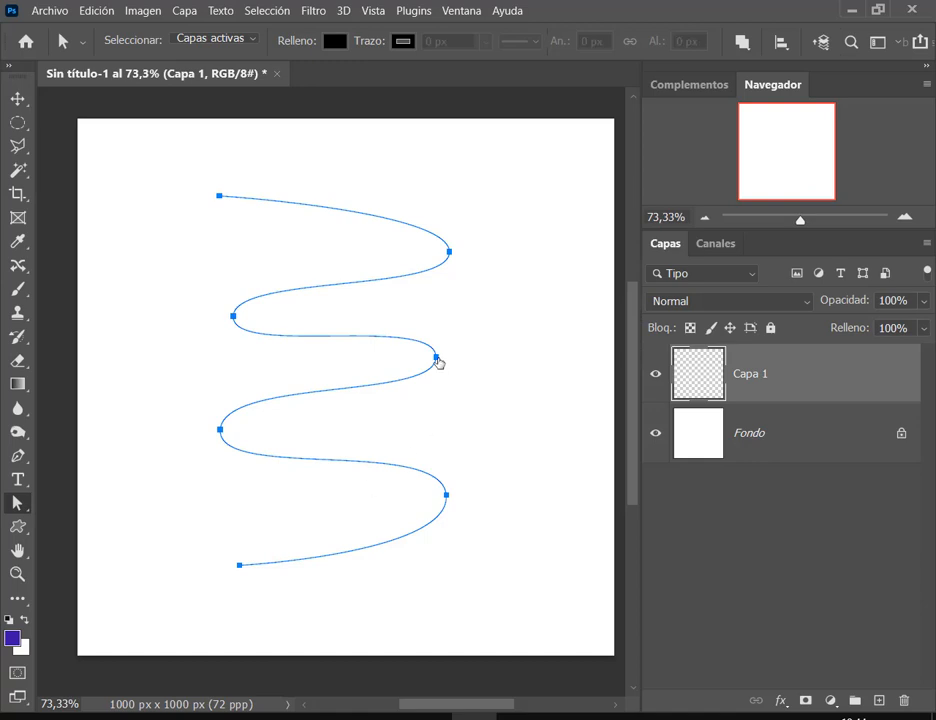
click(437, 358)
drag(437, 360, 401, 380)
drag(218, 433, 214, 470)
drag(450, 498, 453, 534)
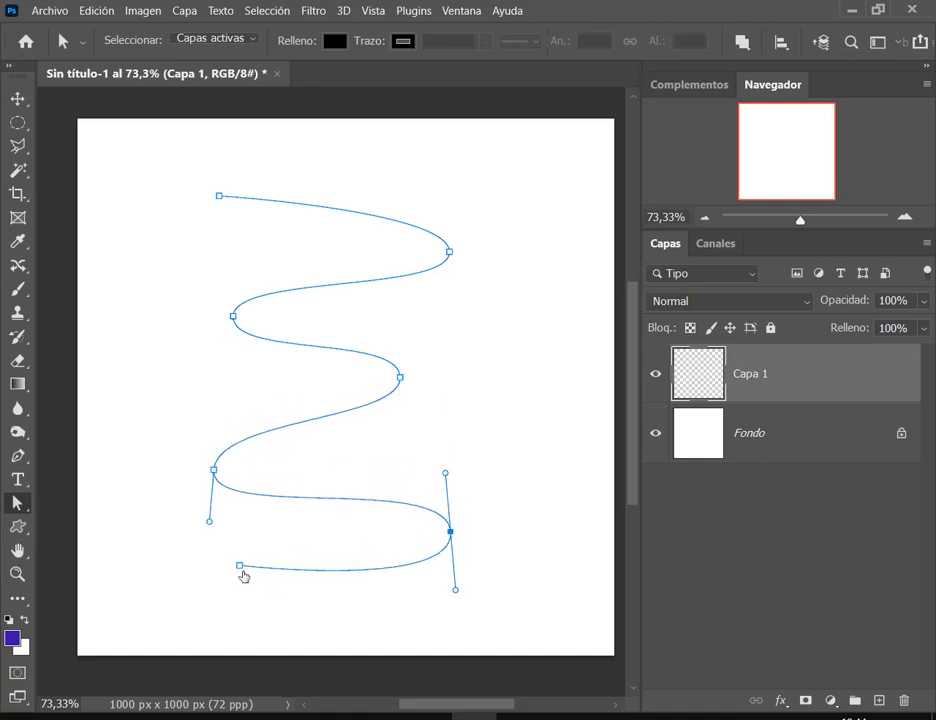
drag(241, 568, 229, 602)
mouse_move(404, 380)
mouse_down()
mouse_move(552, 382)
mouse_move(403, 376)
mouse_up()
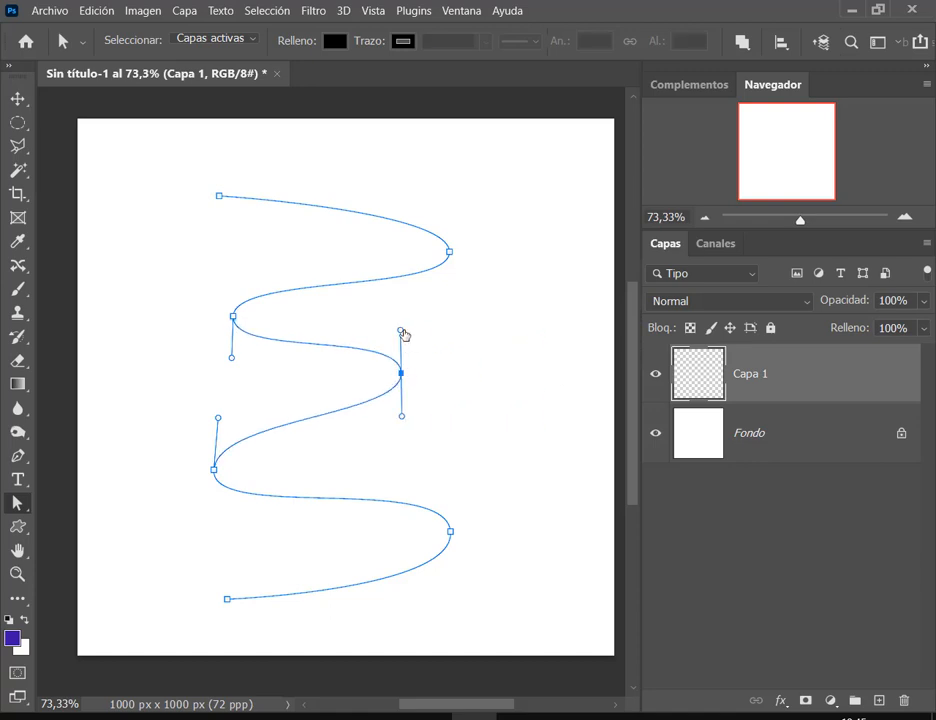
Tilt the curve handles of the path's third and fourth anchor points and raise the second anchor point slightly.
drag(401, 330, 366, 317)
click(233, 318)
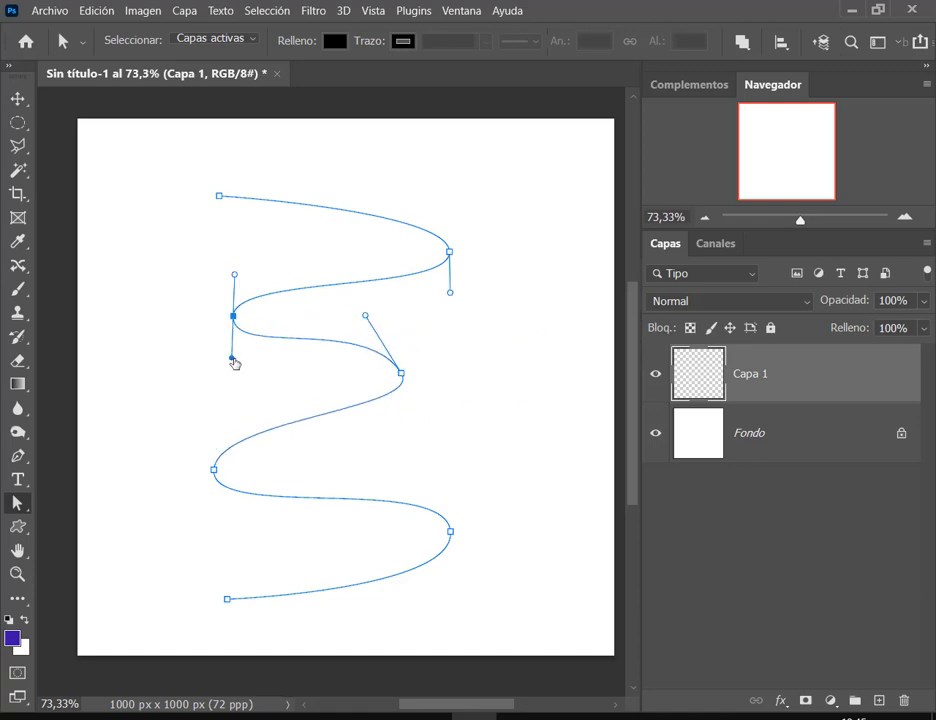
drag(233, 359, 210, 356)
drag(449, 255, 447, 230)
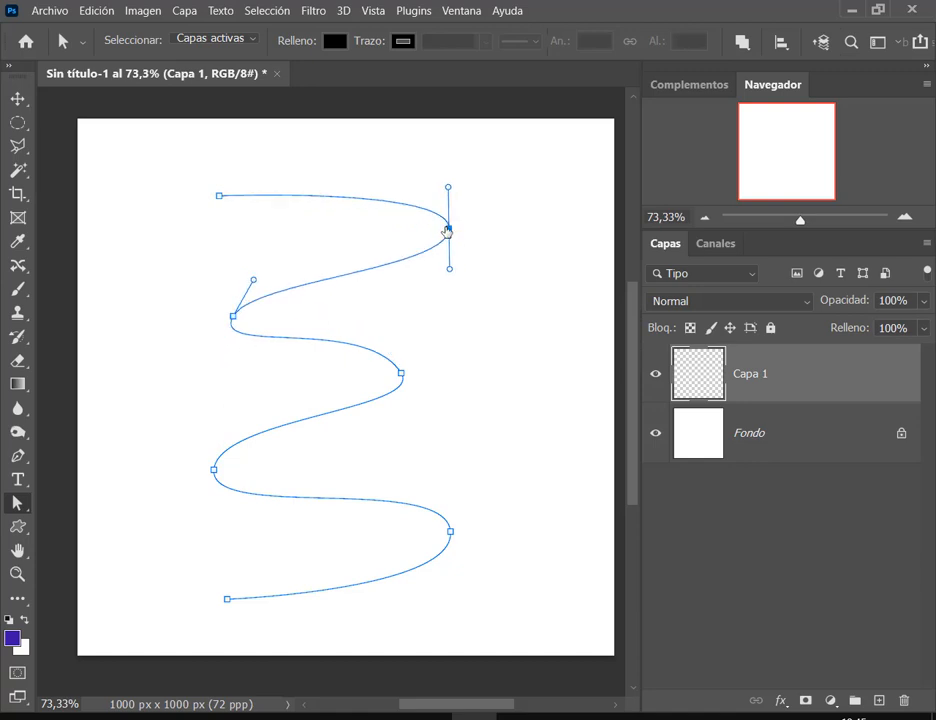
Shift the path's fourth anchor point outward, lengthen its lower handle, and move the sixth anchor point outward and down.
drag(407, 371, 461, 362)
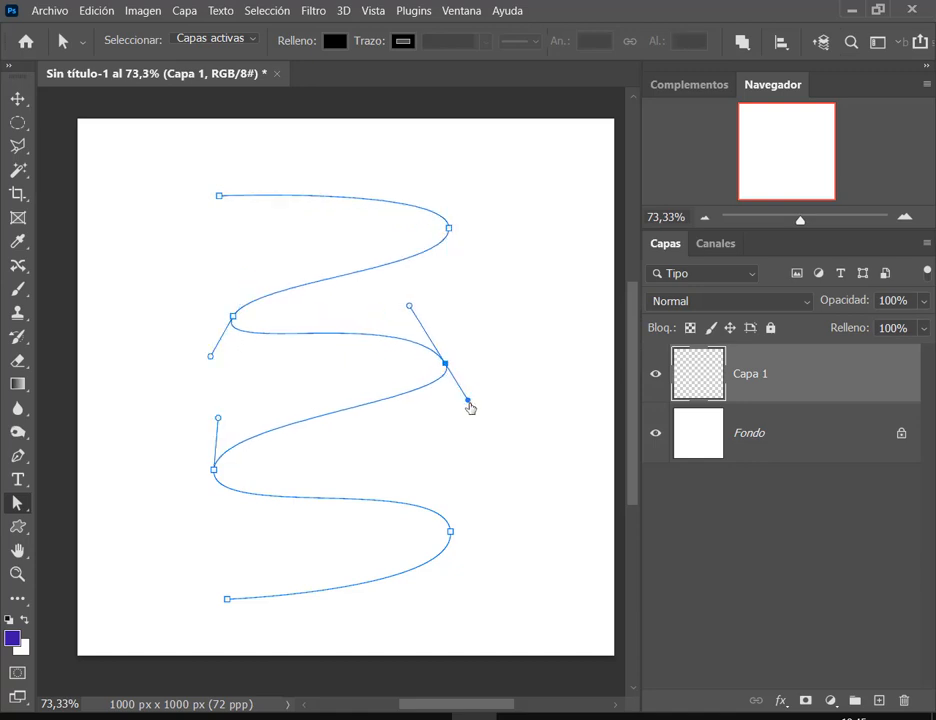
mouse_move(470, 407)
mouse_down()
mouse_move(478, 427)
mouse_move(468, 429)
mouse_up()
click(451, 533)
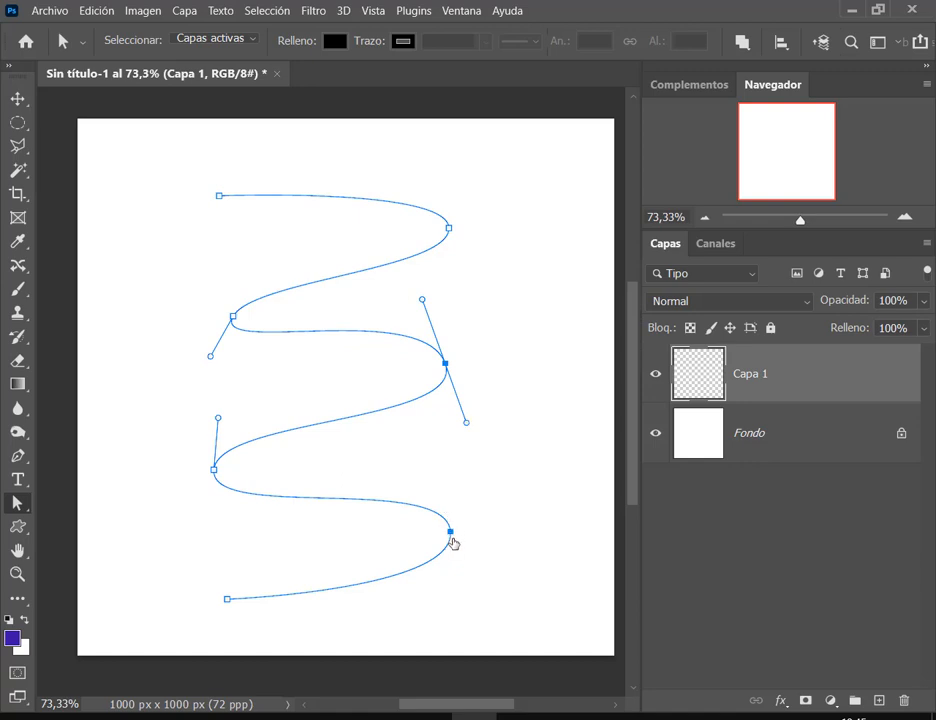
drag(451, 539, 473, 556)
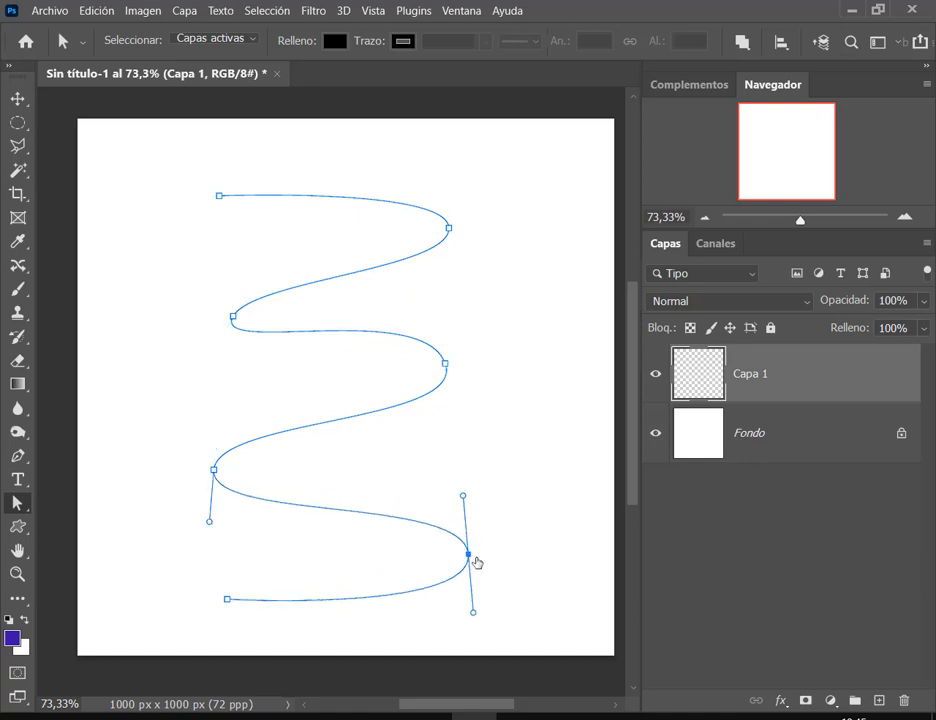
Stroke the path with Contornear trazado using Pincel with Simular presión off, and deselect the path's anchor points.
right_click(349, 336)
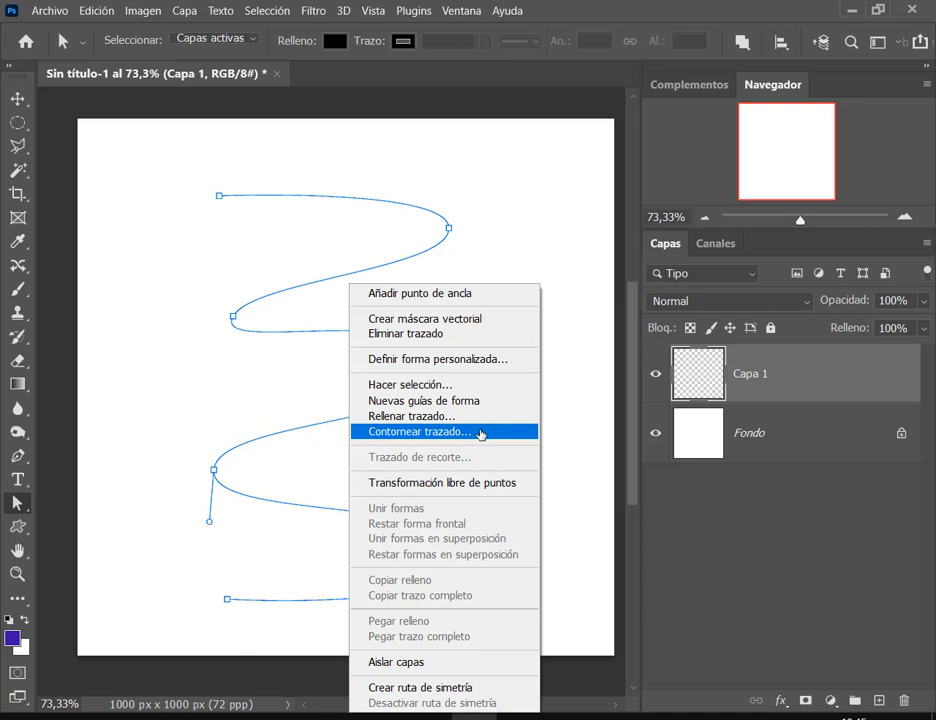
click(649, 9)
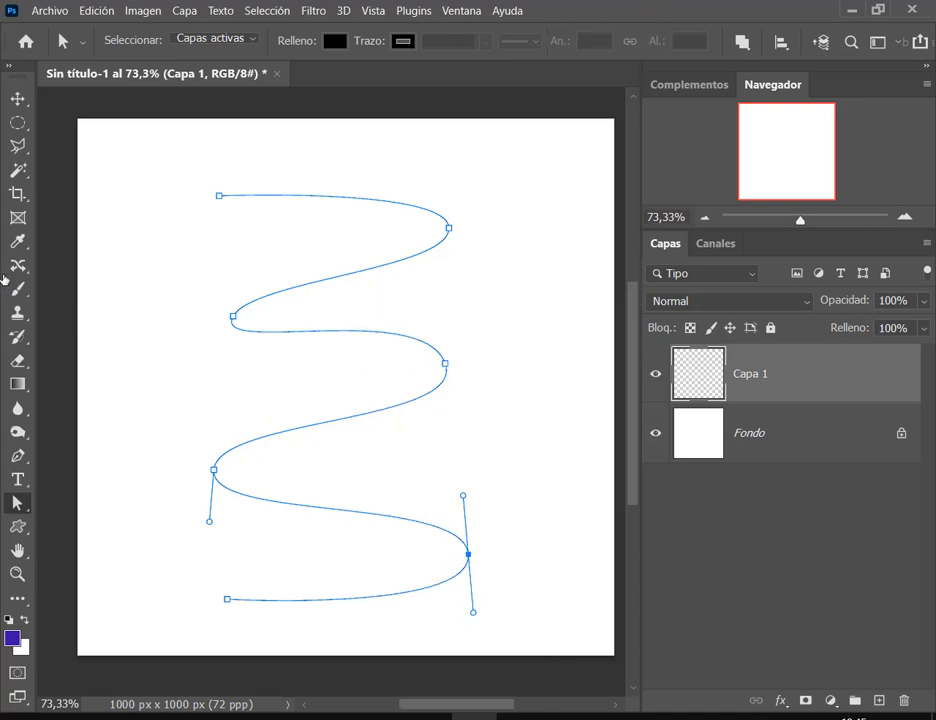
right_click(356, 331)
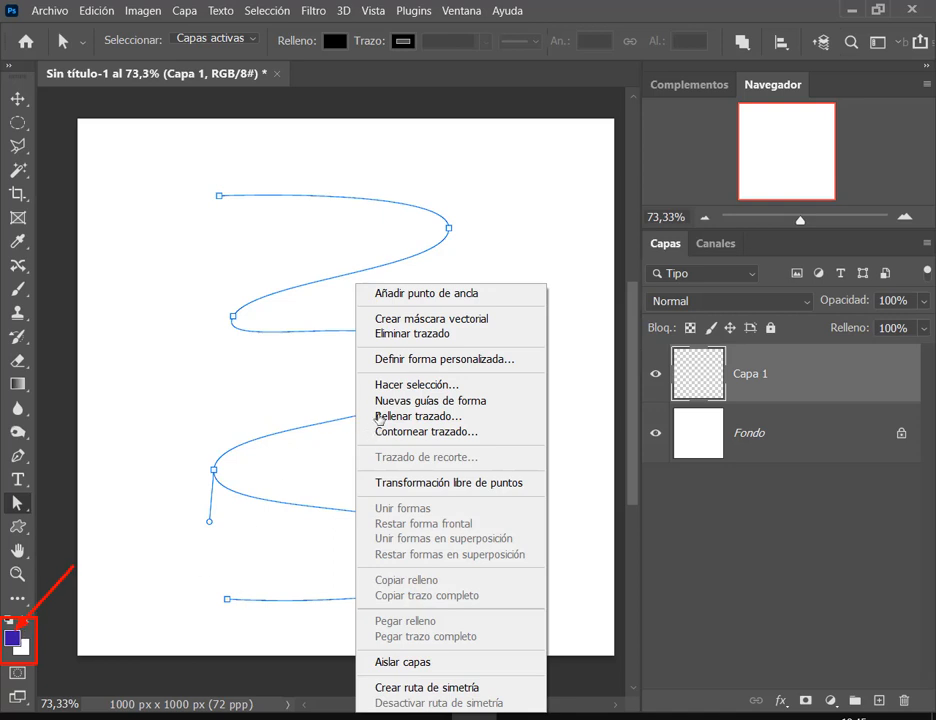
key(Escape)
right_click(396, 323)
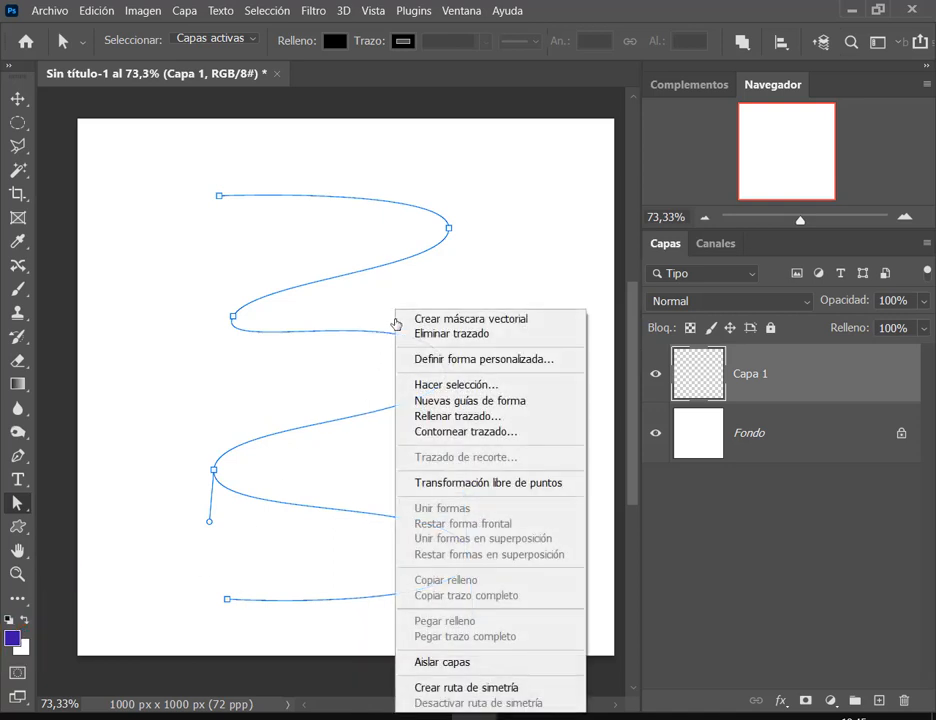
click(469, 432)
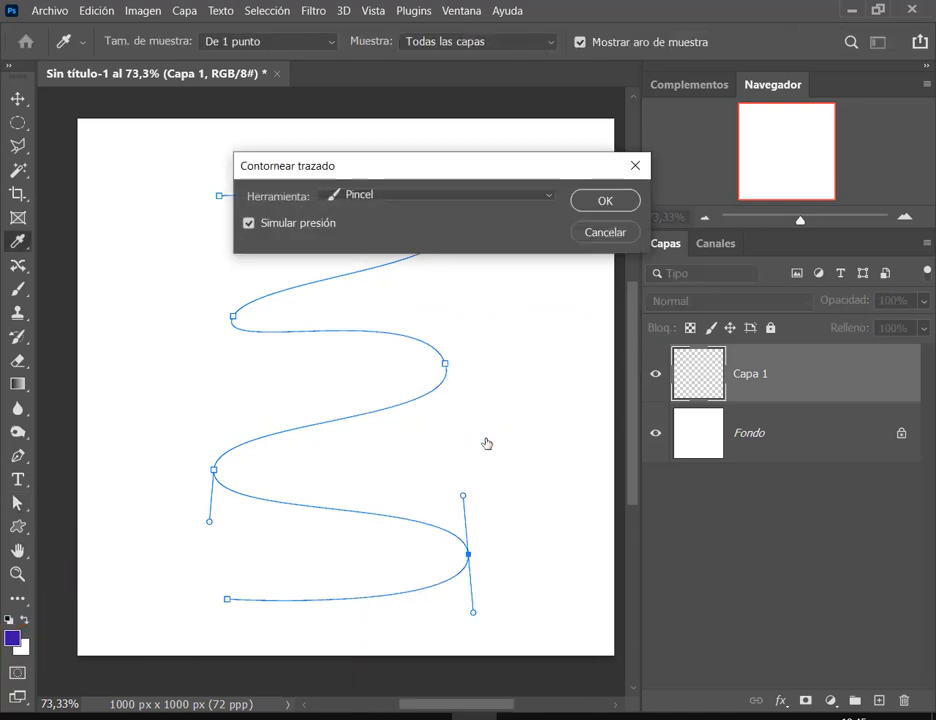
click(341, 225)
click(325, 202)
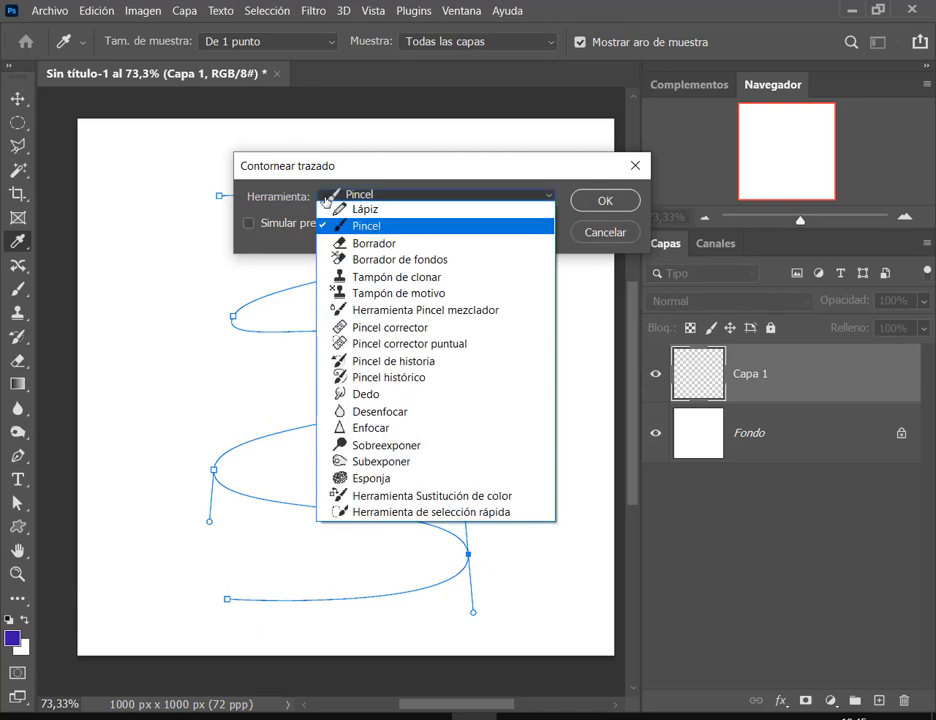
click(380, 200)
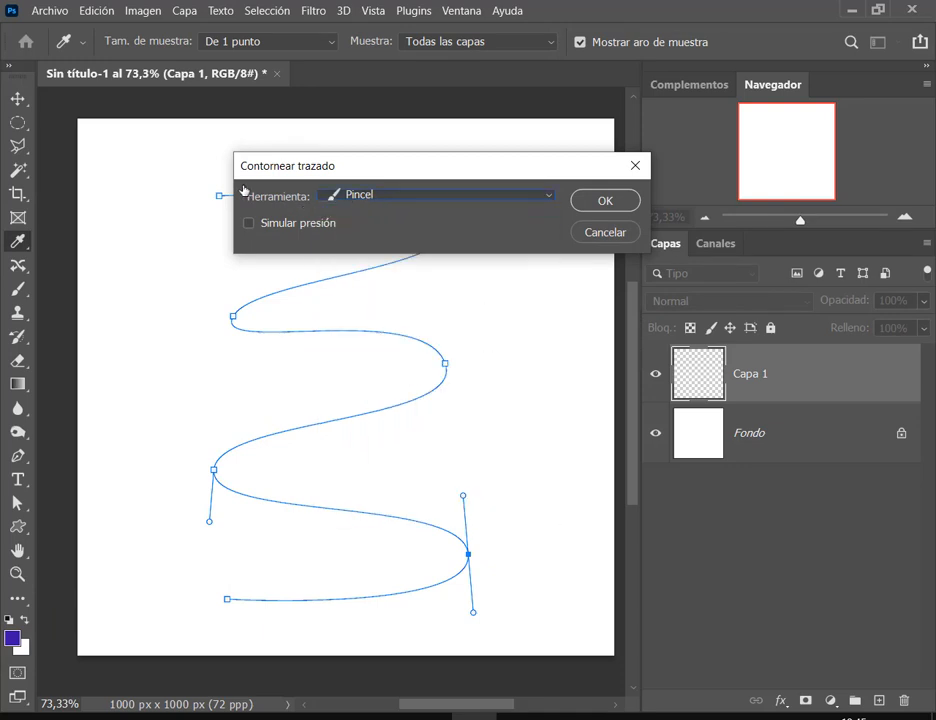
click(549, 197)
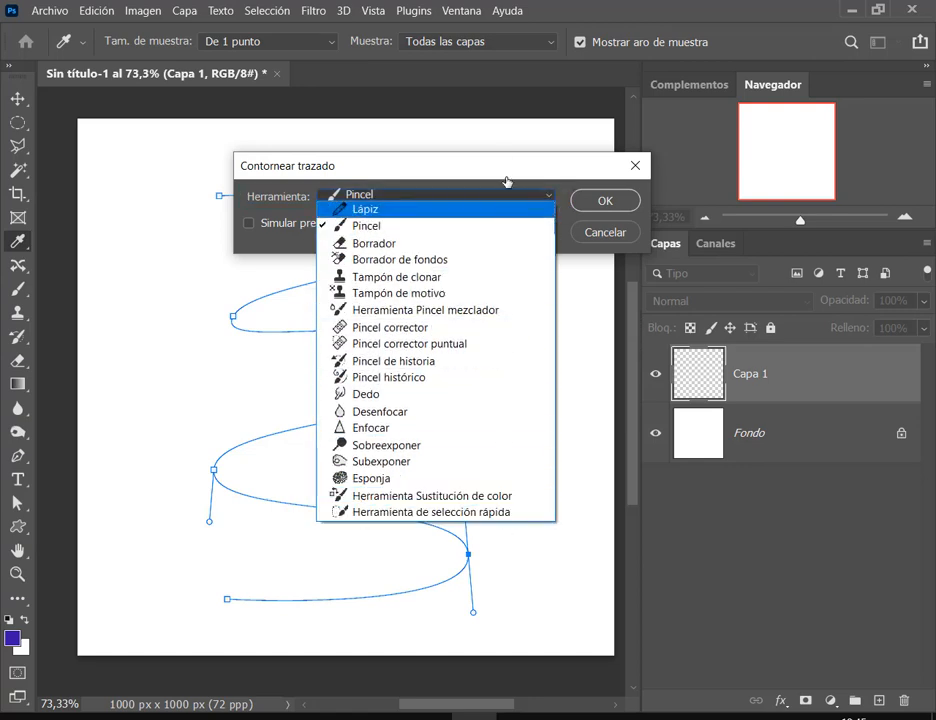
click(367, 227)
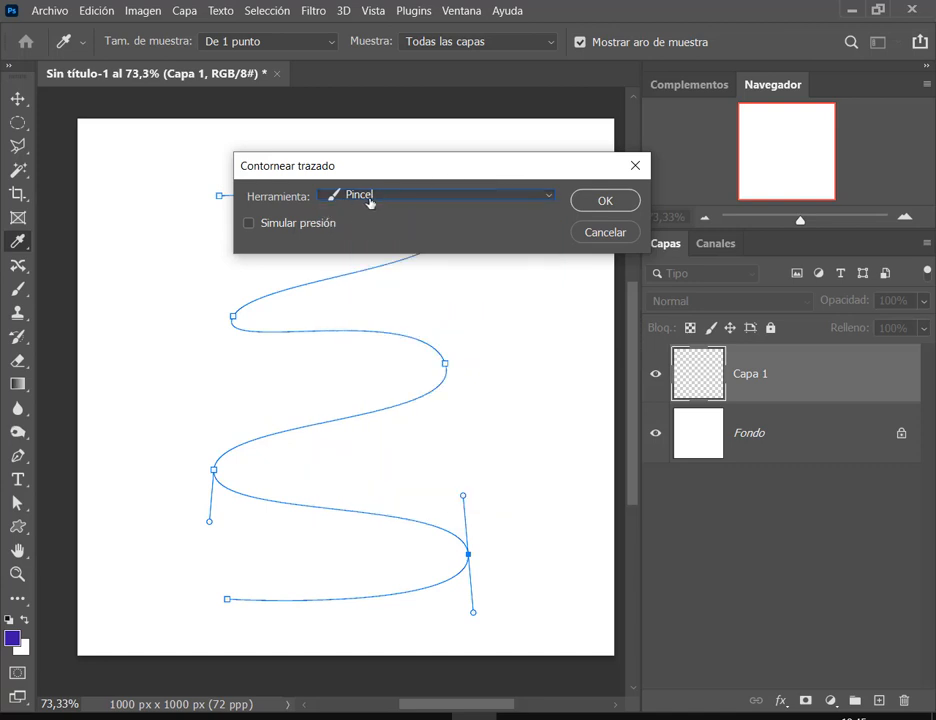
click(606, 204)
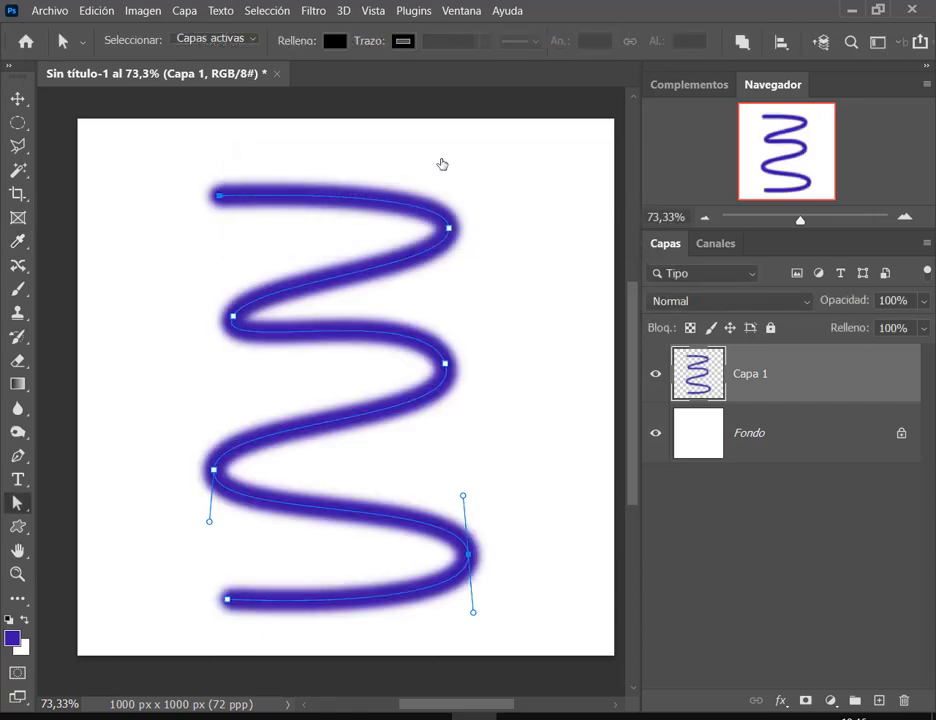
click(559, 232)
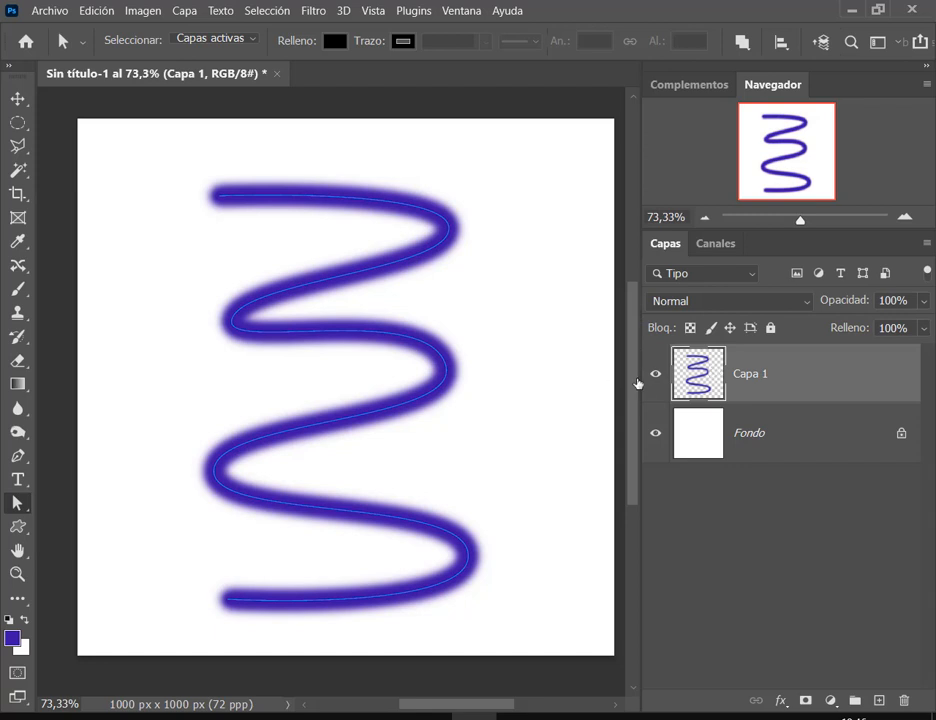
Try painting a freehand spiral beside the path with the brush at 13 px, inspect its curves and undo it.
click(17, 289)
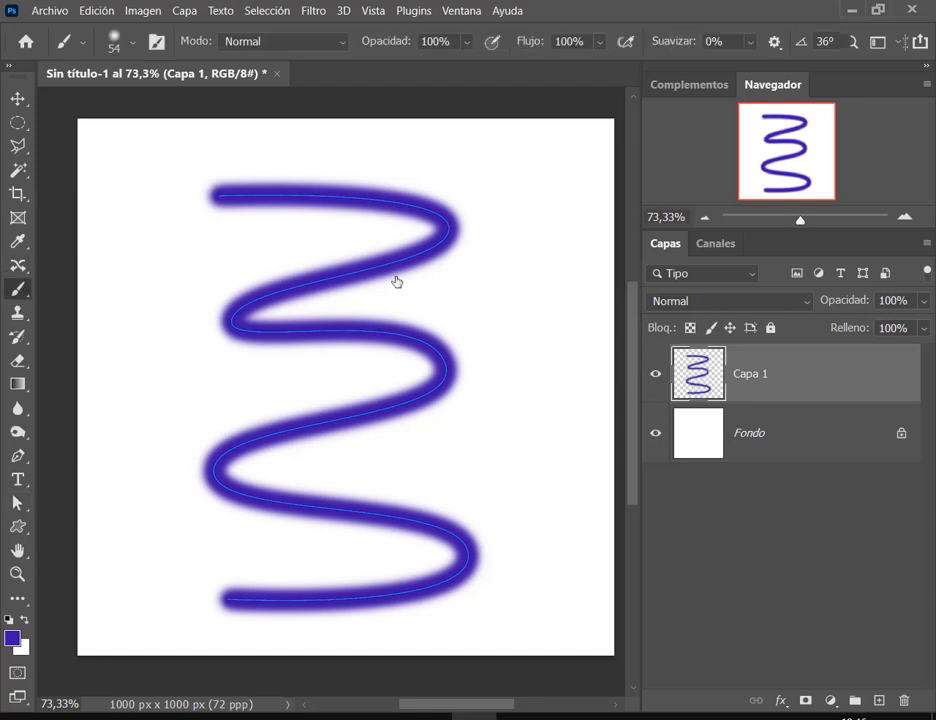
alt+right_click(501, 269)
mouse_move(524, 205)
mouse_down()
mouse_move(564, 225)
mouse_move(523, 262)
mouse_move(580, 277)
mouse_move(589, 294)
mouse_move(541, 309)
mouse_move(533, 331)
mouse_move(576, 340)
mouse_move(589, 366)
mouse_move(530, 381)
mouse_up()
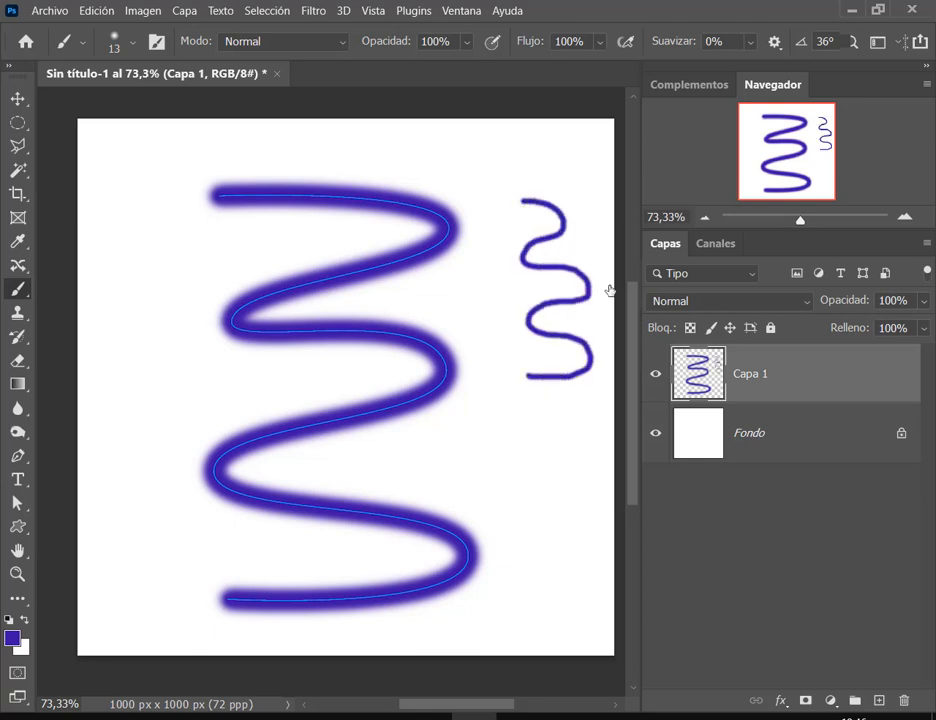
scroll(605, 285, up, 5)
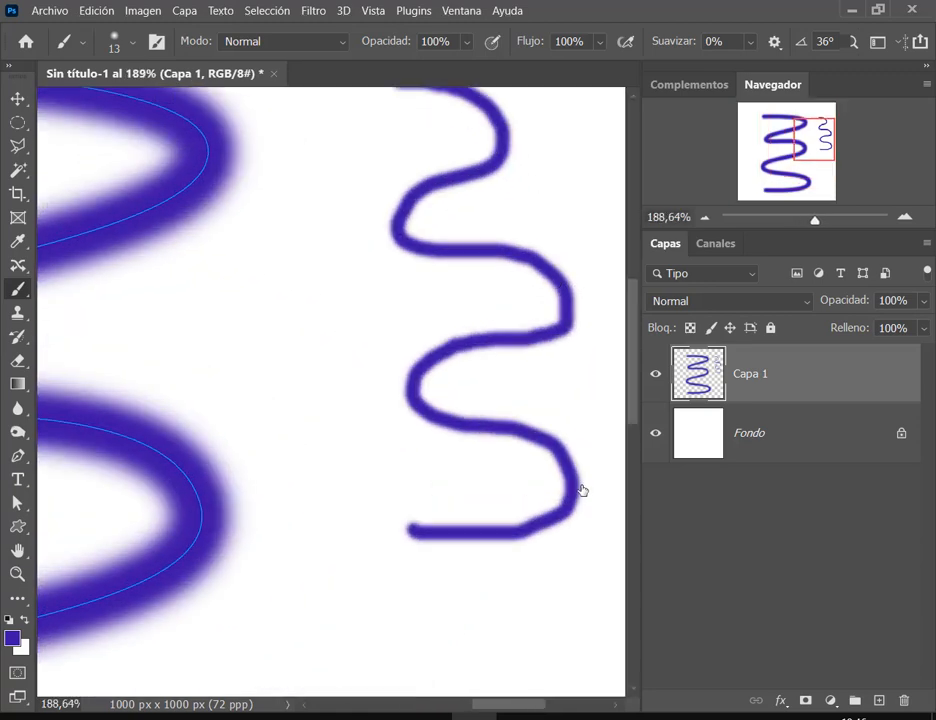
scroll(512, 445, down, 4)
scroll(477, 424, down, 1)
drag(492, 399, 512, 297)
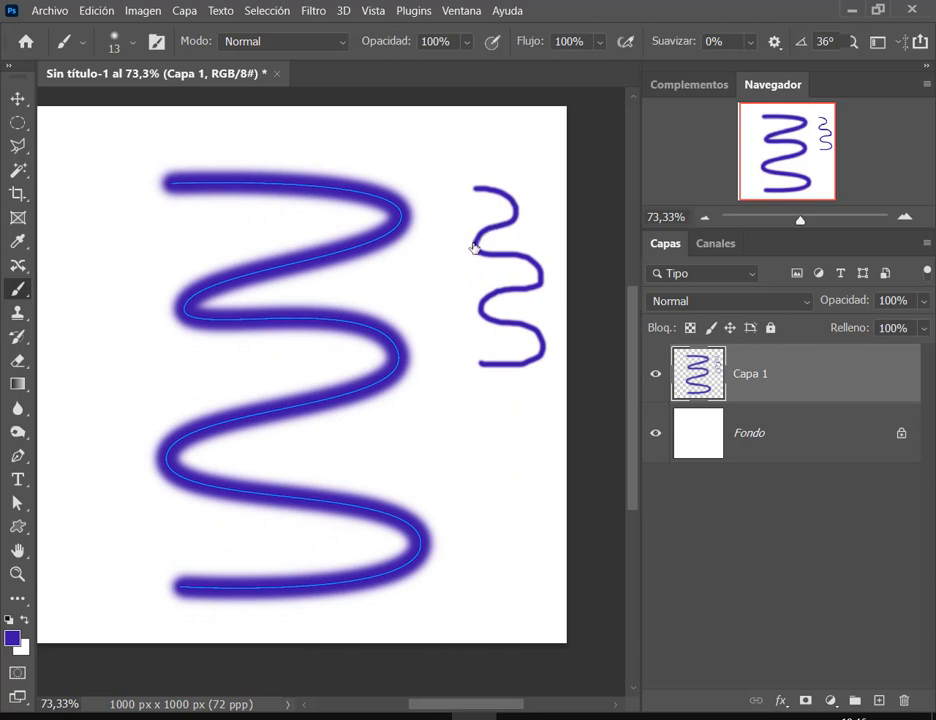
key(ctrl+z)
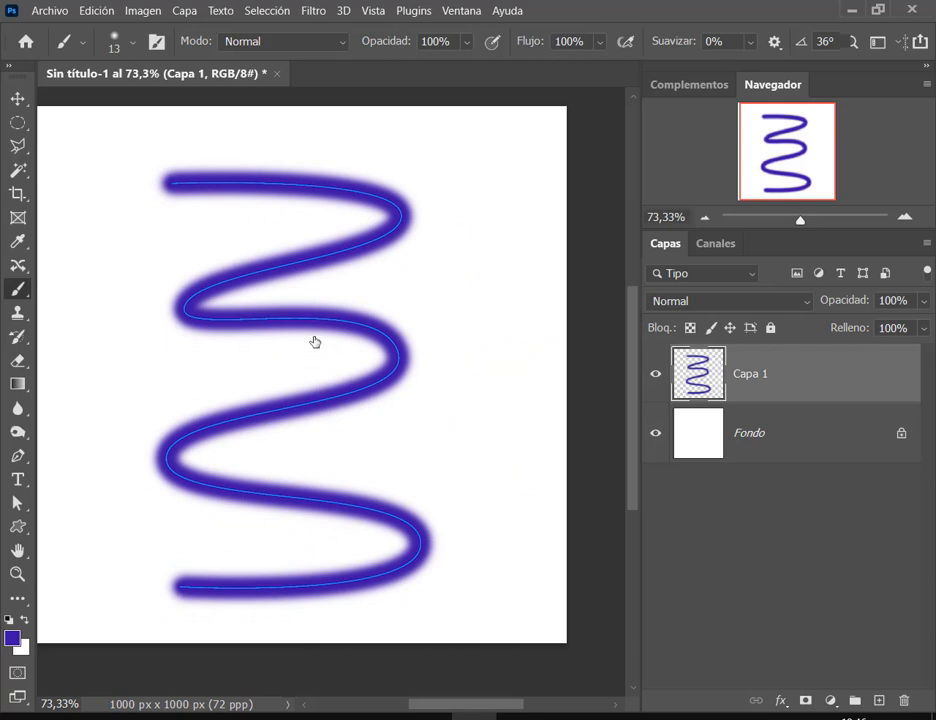
Undo the stroke applied to the path and open the Contornear trazado options again.
drag(355, 401, 397, 388)
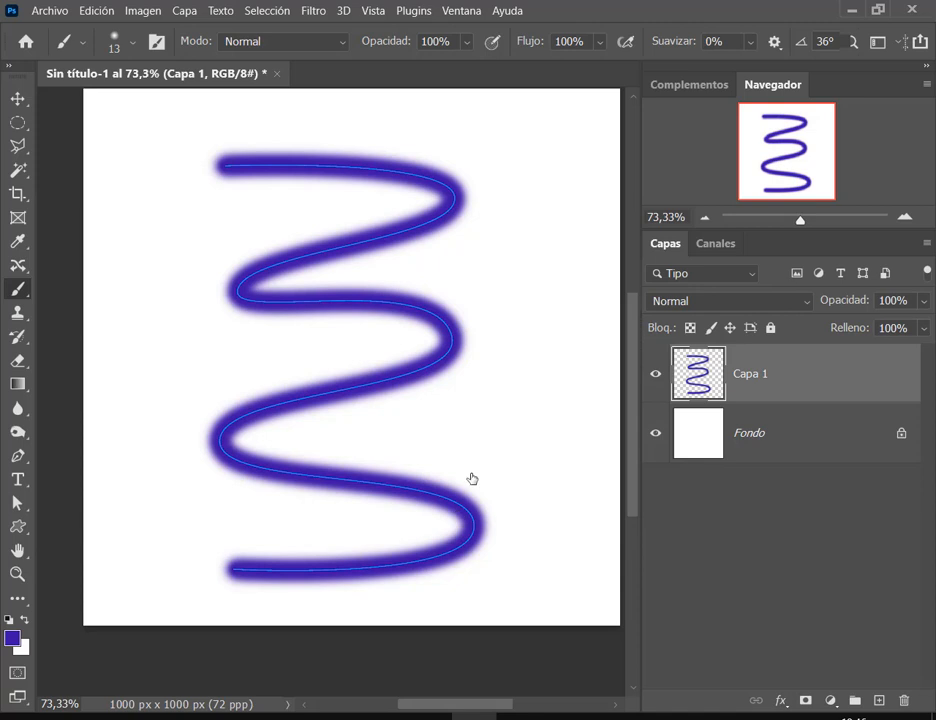
key(ctrl+z)
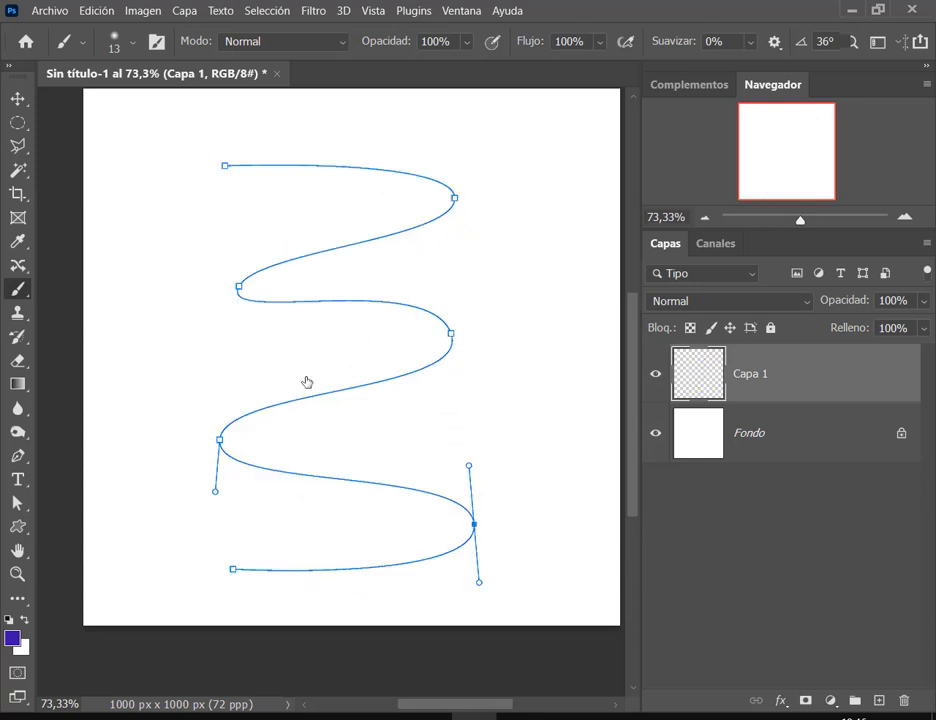
click(16, 503)
right_click(386, 305)
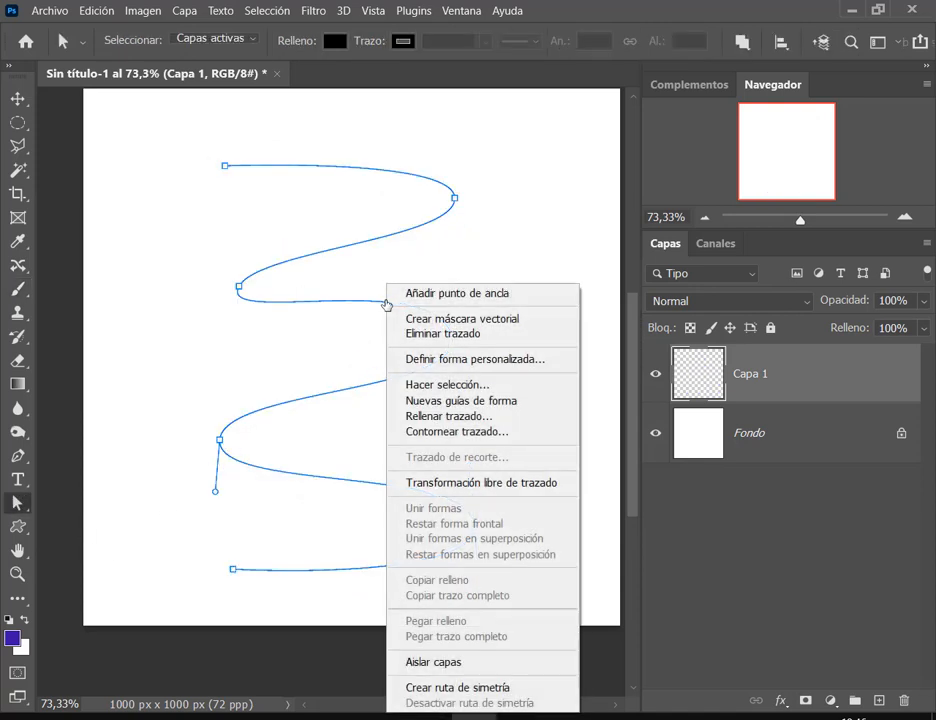
click(457, 431)
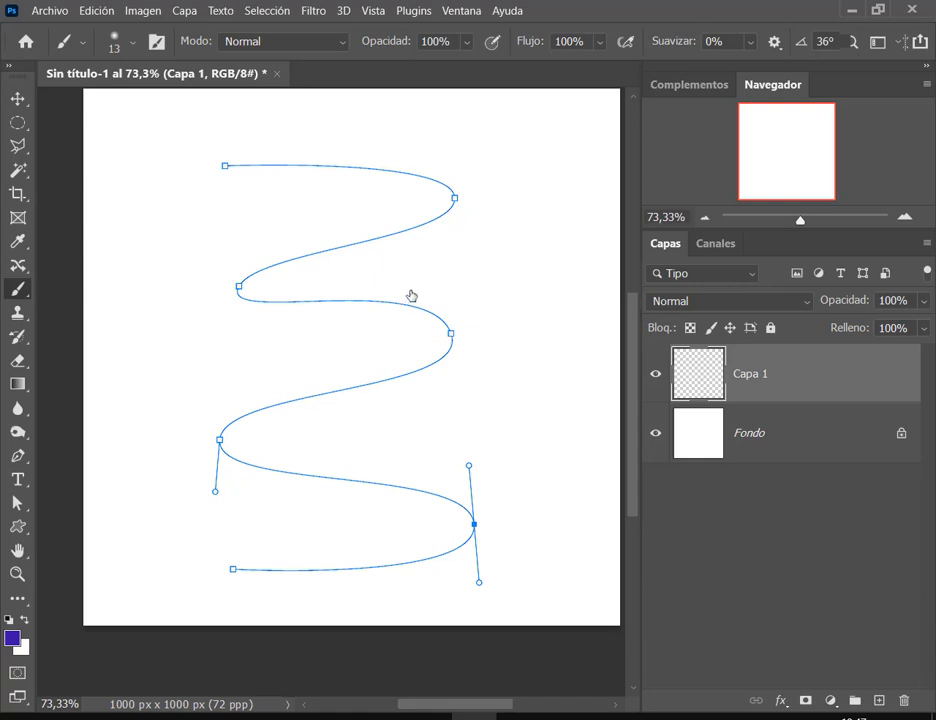
Compare brush widths beside the path: undo a short thin stroke and paint a thicker one with the brush size set to 74 px.
right_click(414, 294)
key(Escape)
drag(514, 251, 516, 347)
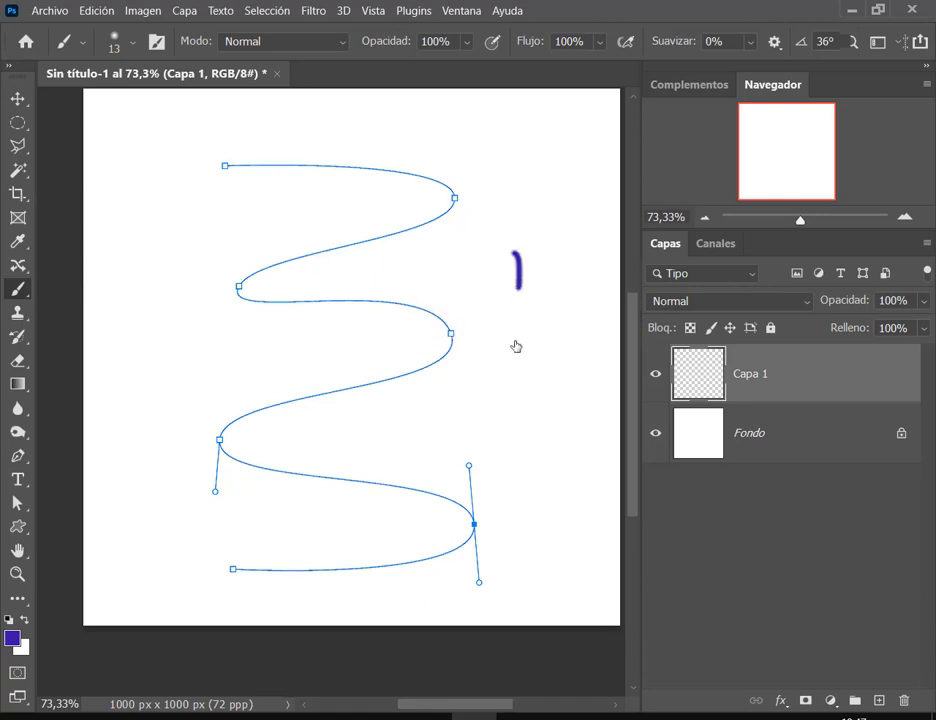
key(ctrl+z)
alt+right_click(495, 265)
drag(520, 238, 524, 350)
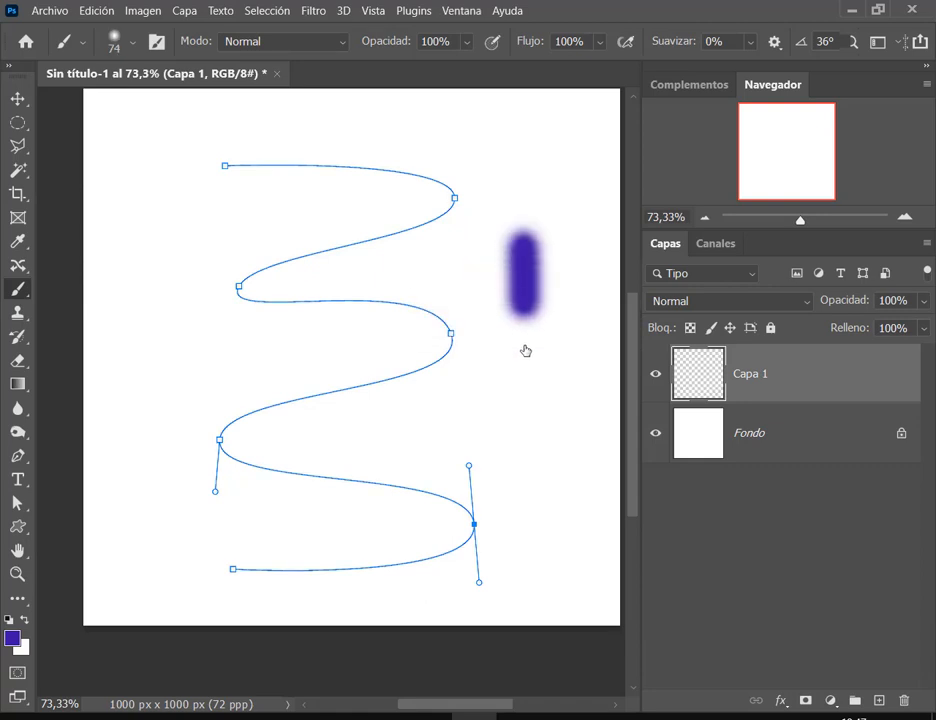
Undo the thick test stroke, set the brush size to 50 px, and paint and undo a short trial stroke beside the path.
key(ctrl+z)
alt+right_click(510, 259)
drag(508, 250, 531, 340)
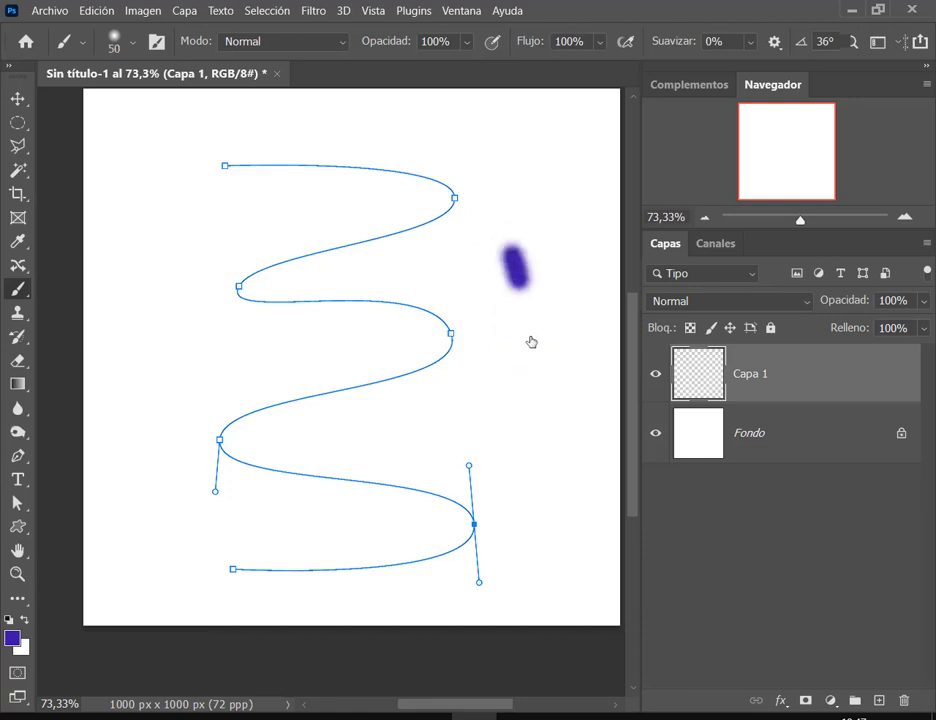
key(ctrl+z)
Try stroking the path with Contornear trazado using Pincel with Simular presión on, deselect its anchor points, and undo the stroke.
click(17, 503)
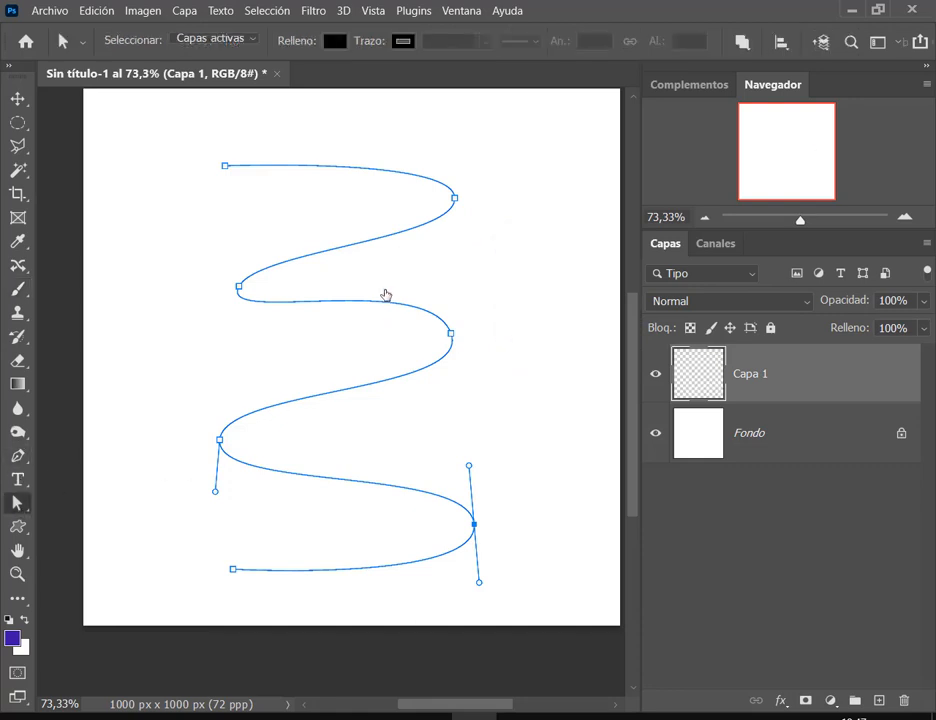
right_click(385, 293)
click(455, 412)
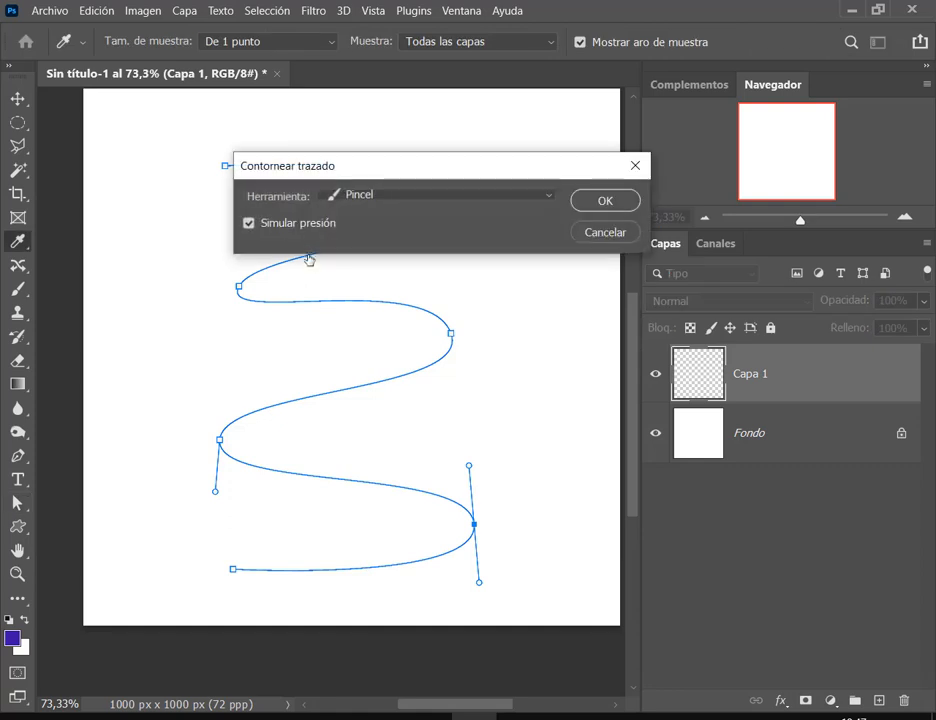
click(591, 202)
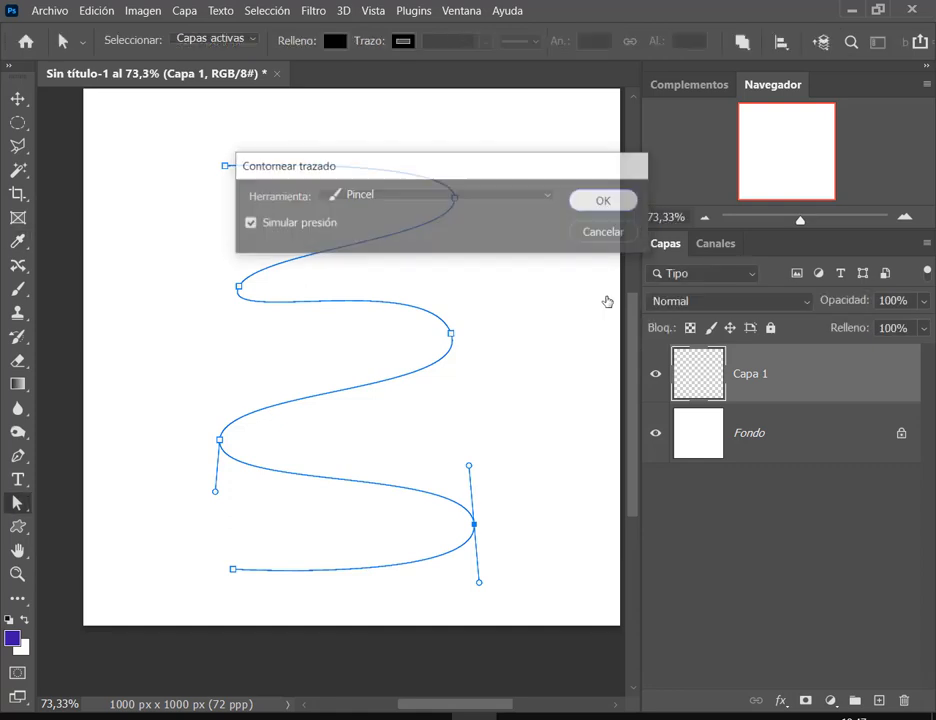
click(518, 378)
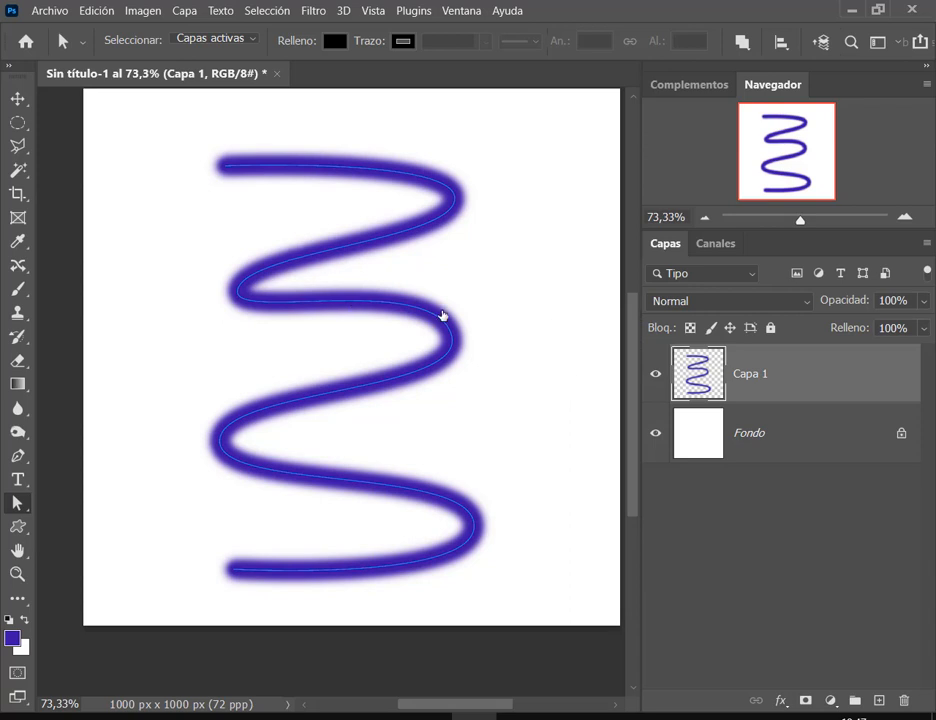
key(ctrl+z)
Enable Dinámica de forma for the brush and set the size variation's Control to Presión de la pluma.
click(9, 291)
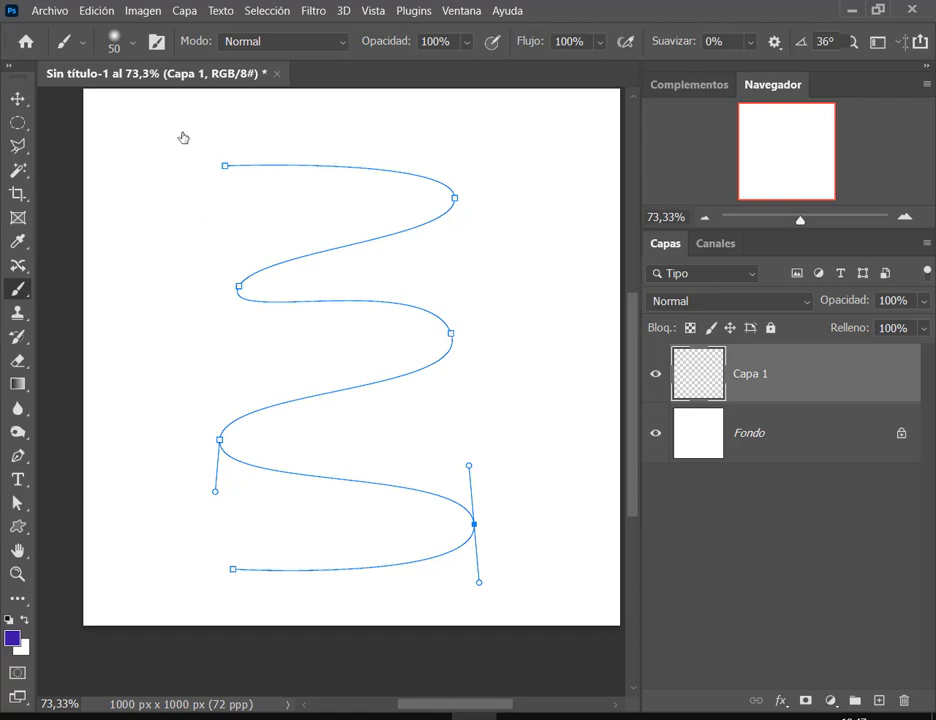
click(157, 41)
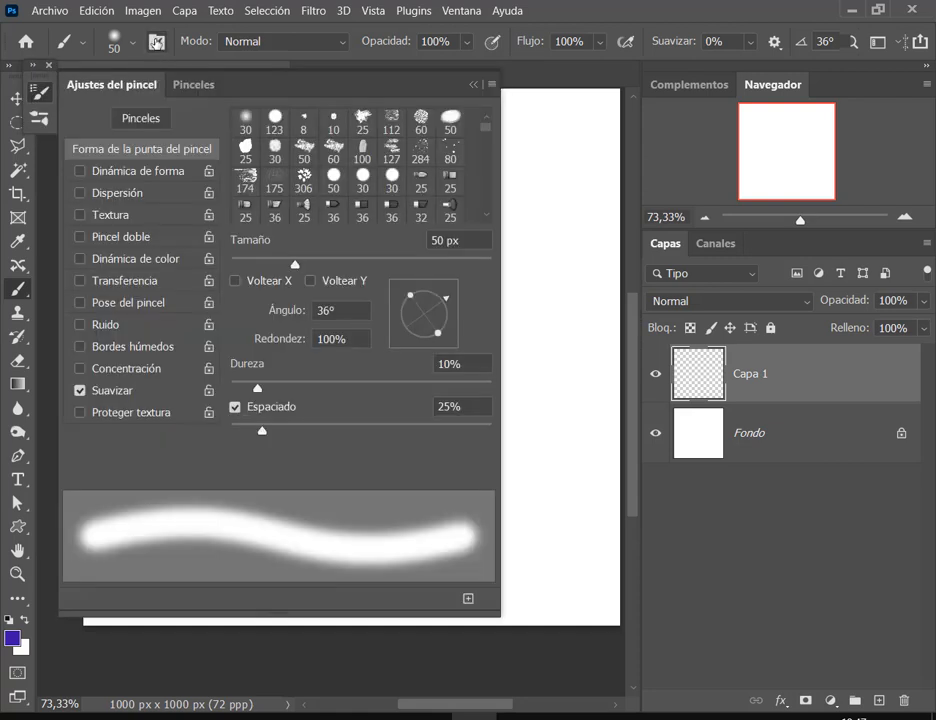
click(125, 171)
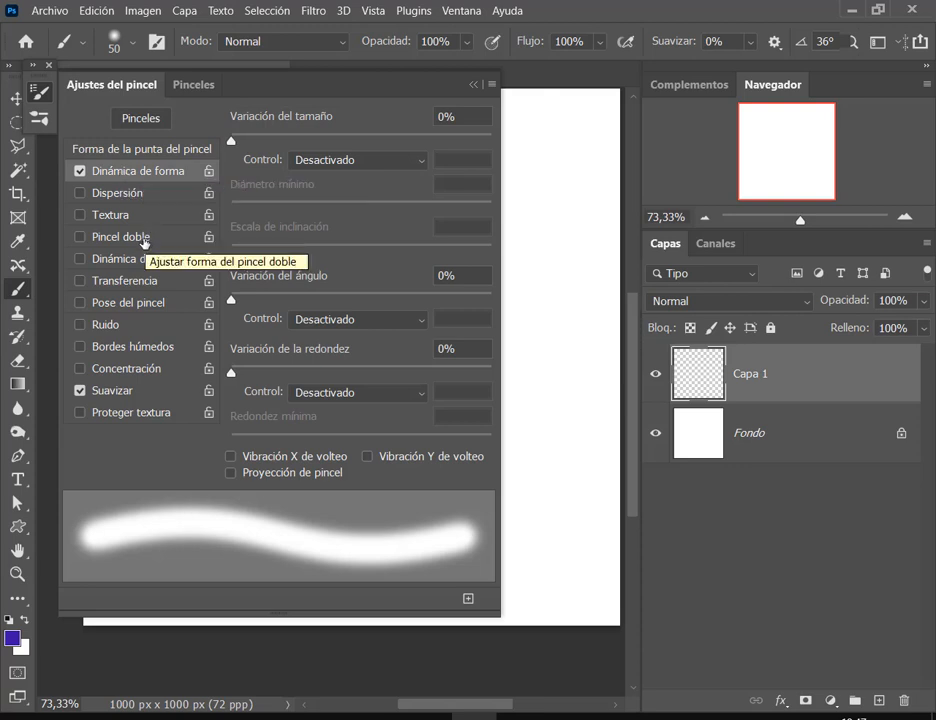
click(388, 162)
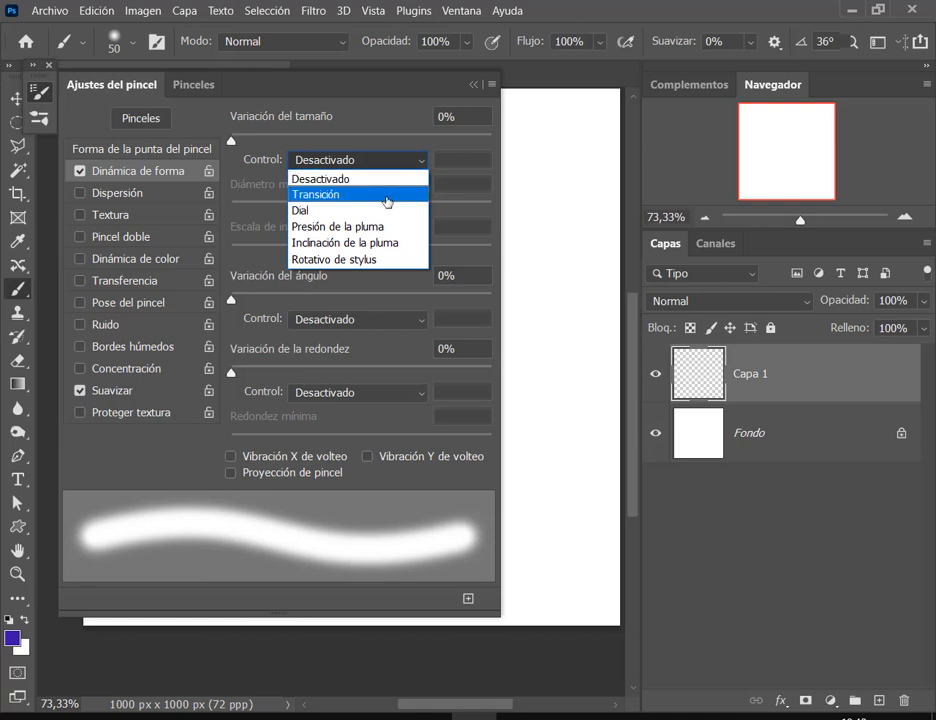
click(340, 226)
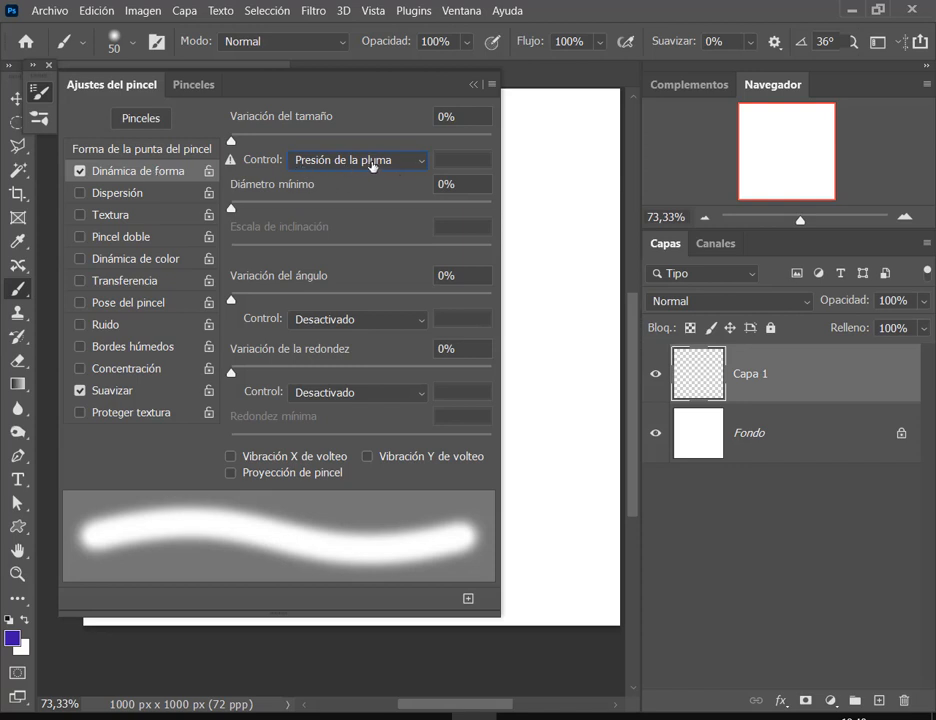
click(473, 84)
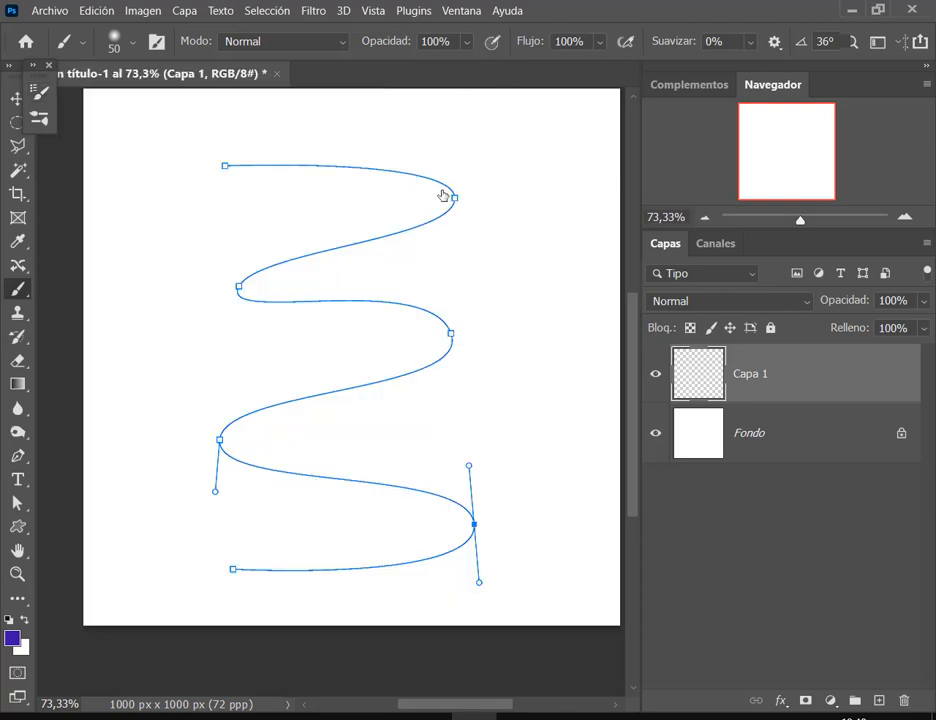
Stroke the path with Contornear trazado using Pincel with Simular presión on, and deselect the path's anchor points.
click(17, 503)
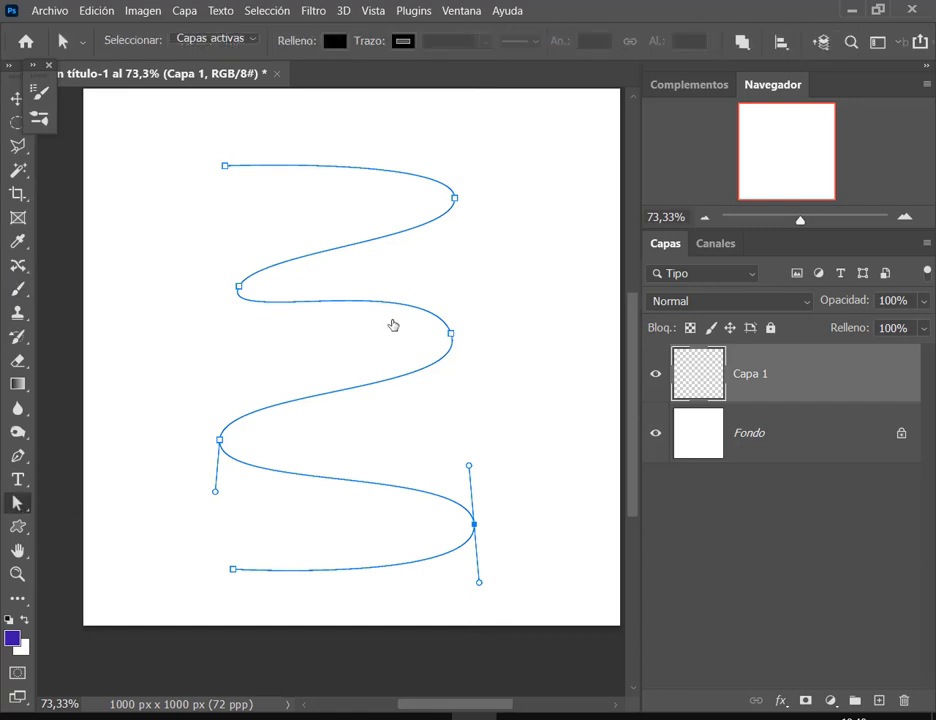
right_click(392, 320)
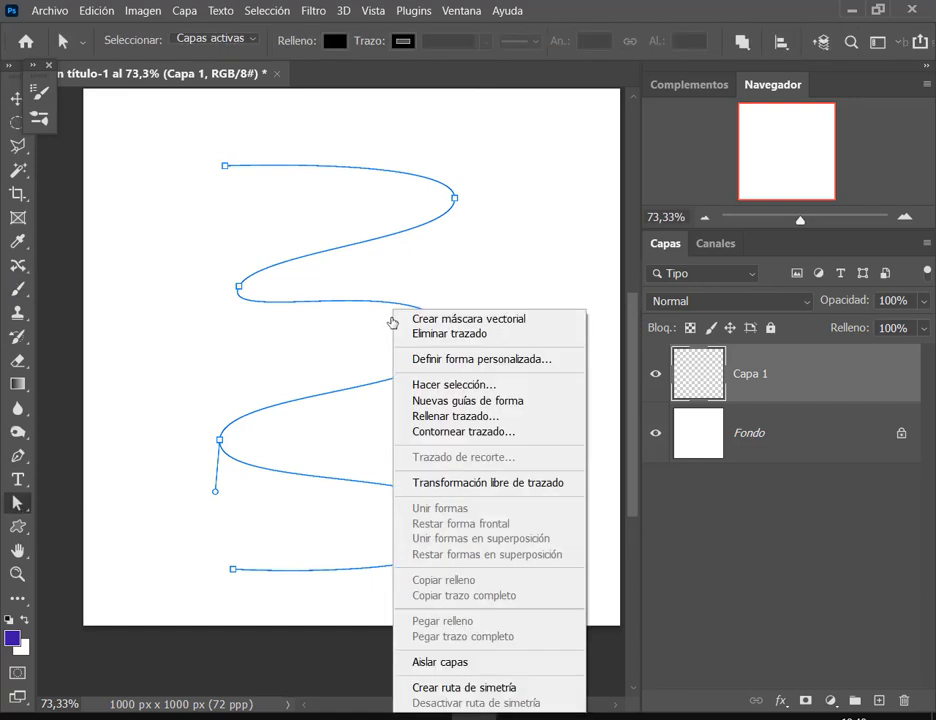
click(515, 433)
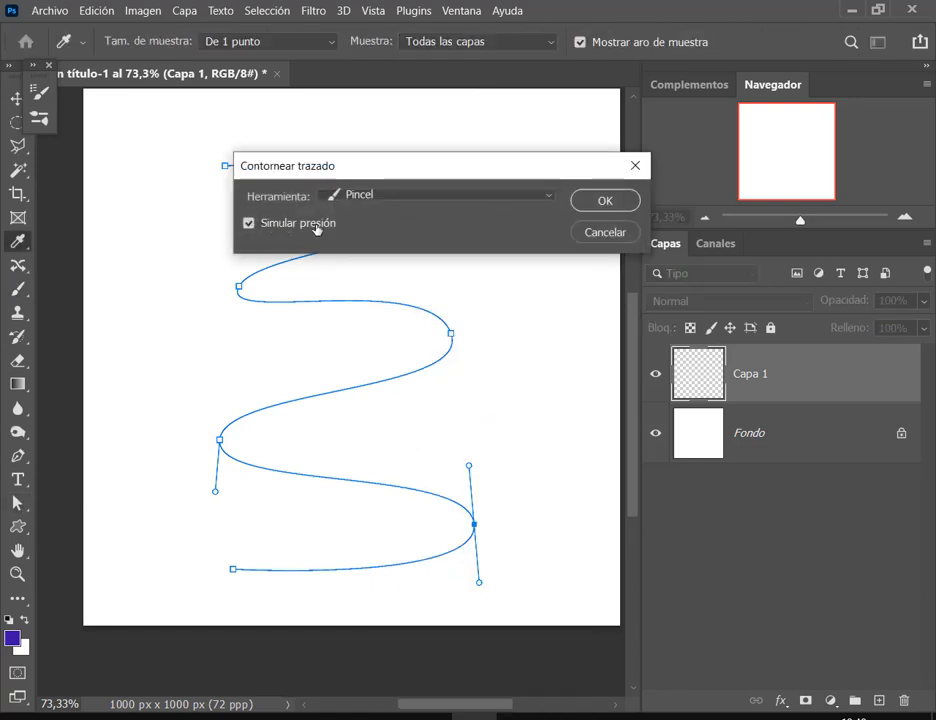
click(612, 200)
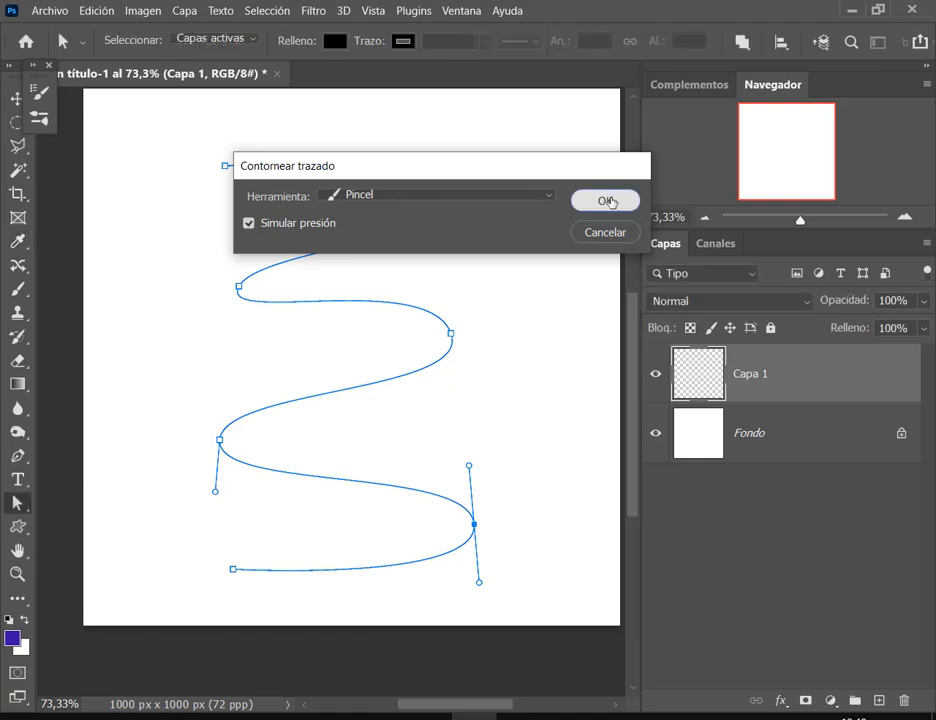
click(558, 236)
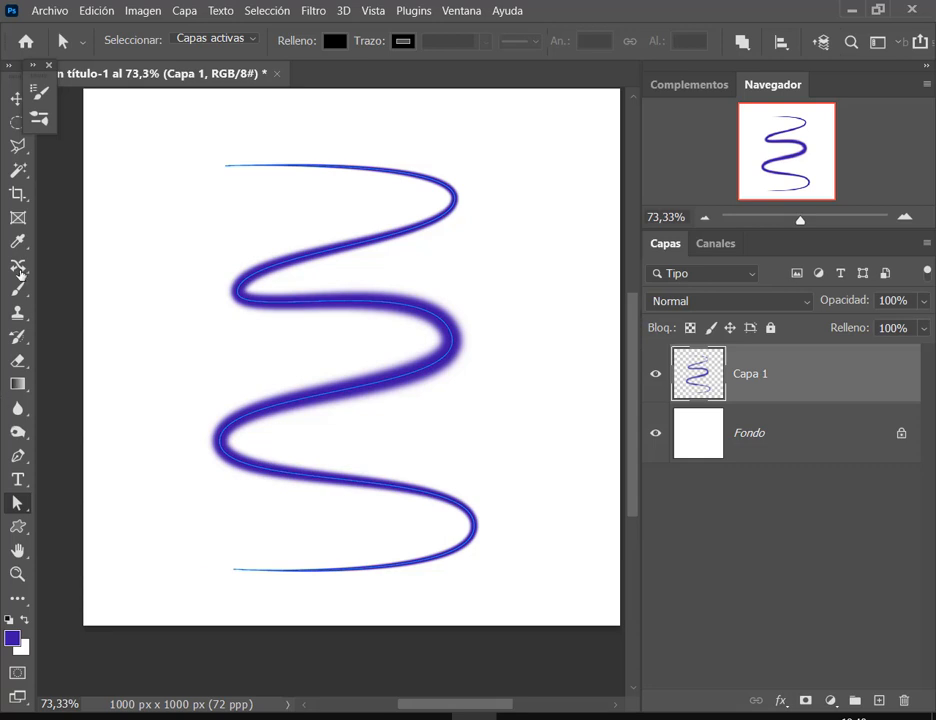
Dismiss the collapsed brush settings and close the spiral document without saving its changes.
click(49, 66)
drag(886, 411, 912, 692)
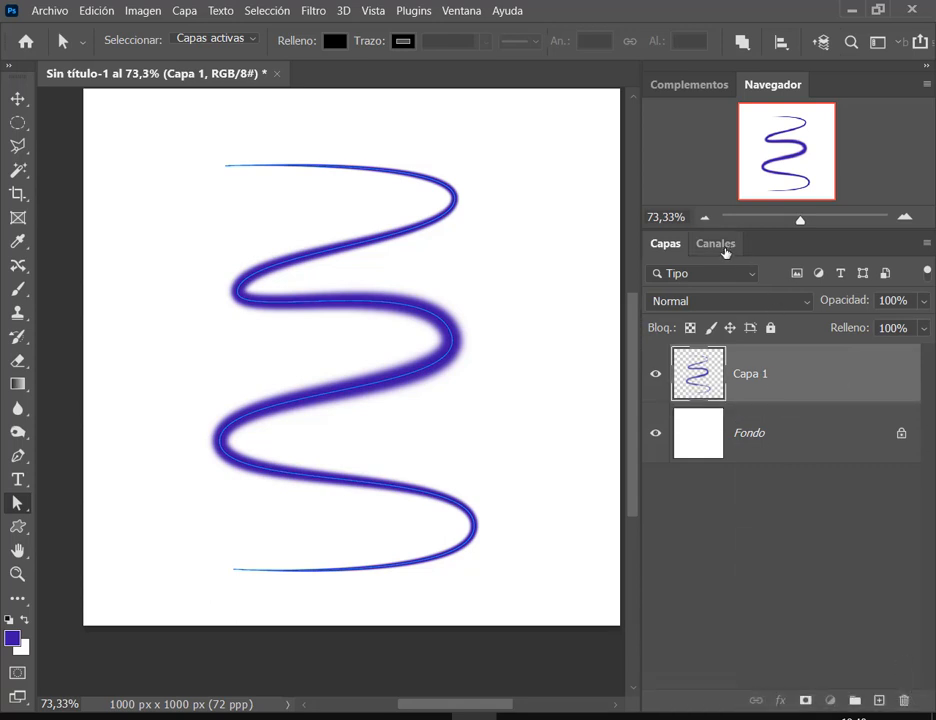
click(276, 74)
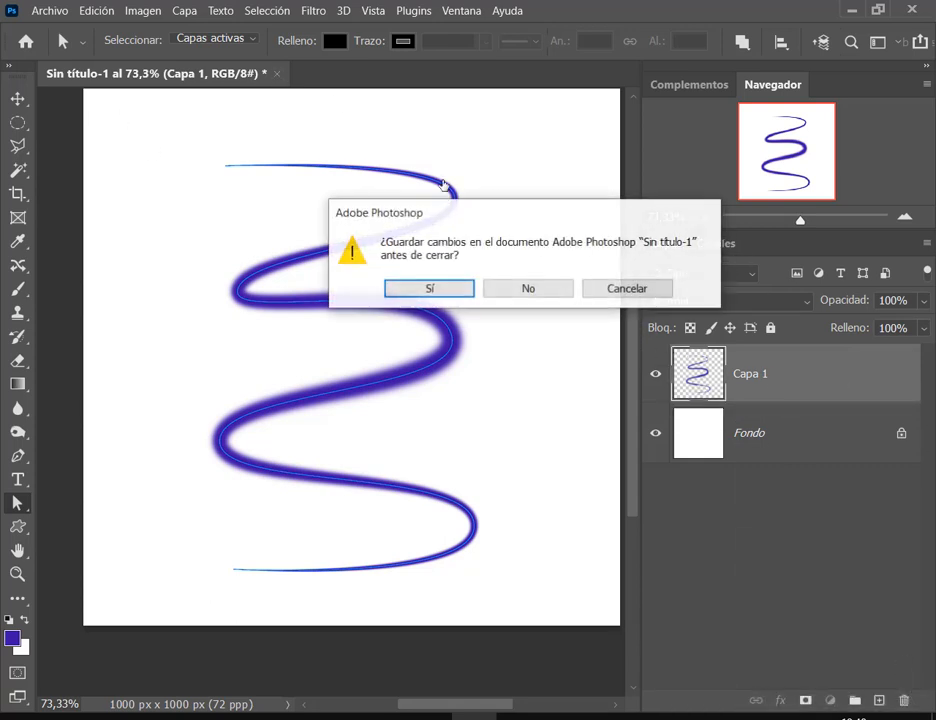
click(560, 288)
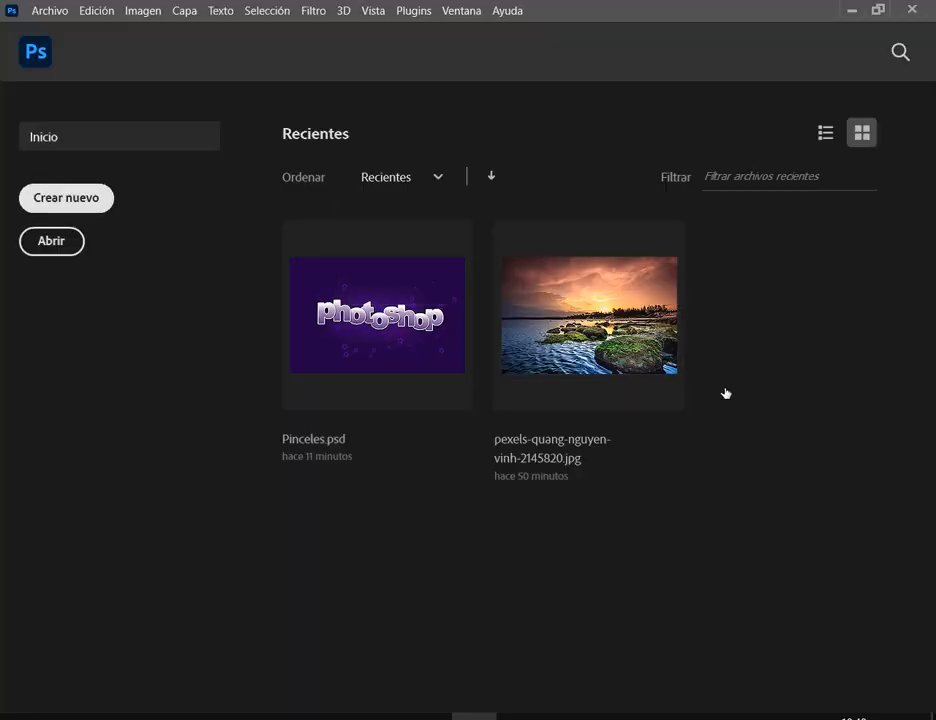
Create a new 1000 x 1000 px document at 72 ppp with a white background and add an empty layer.
key(ctrl+n)
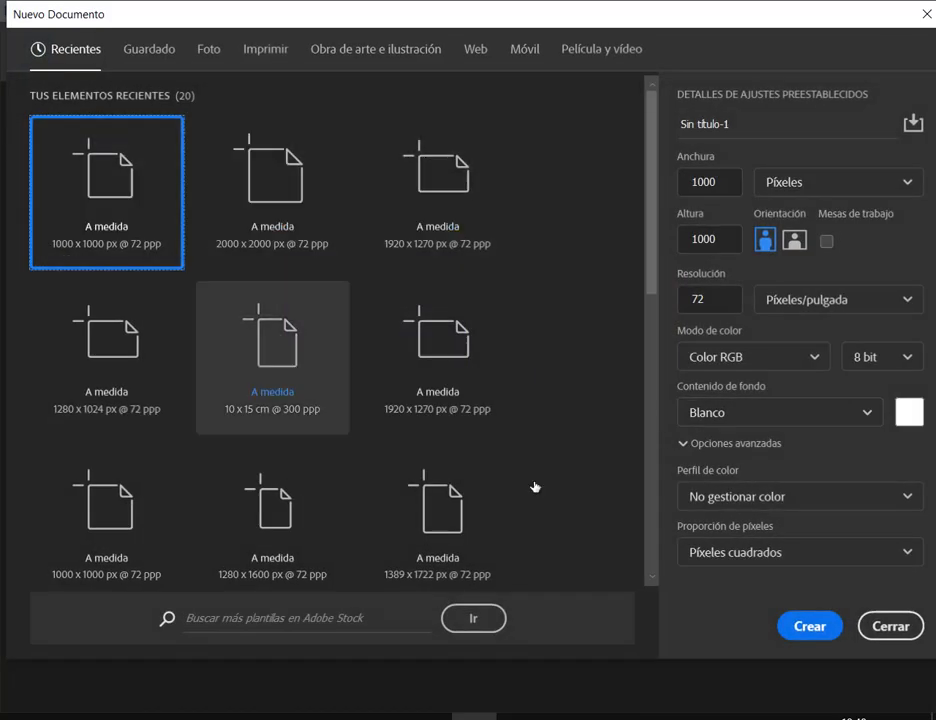
click(833, 625)
drag(217, 435, 280, 418)
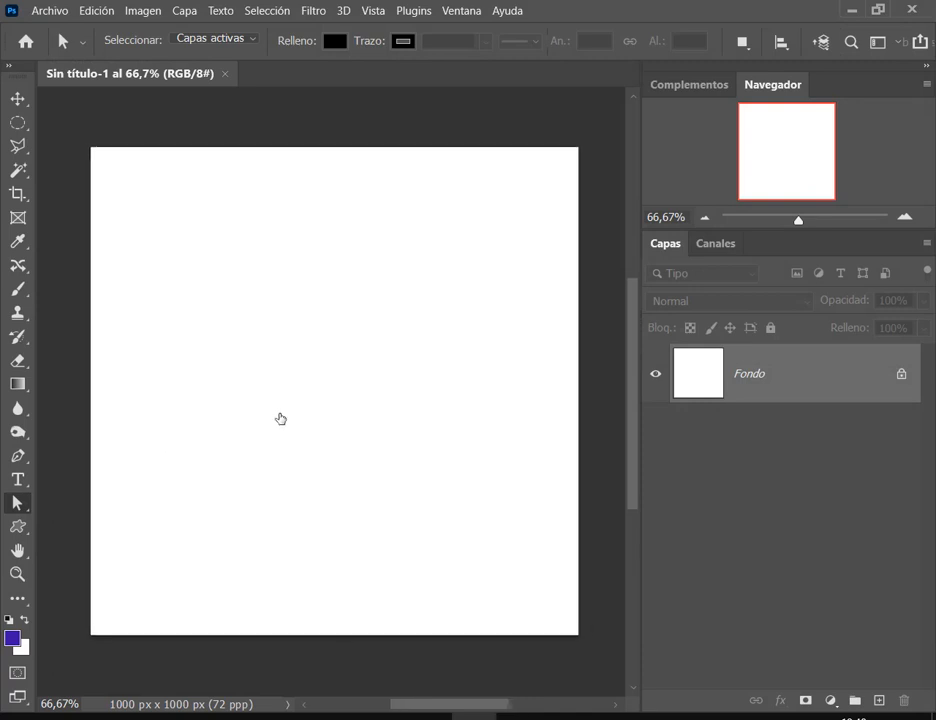
click(880, 700)
scroll(474, 442, right, 3)
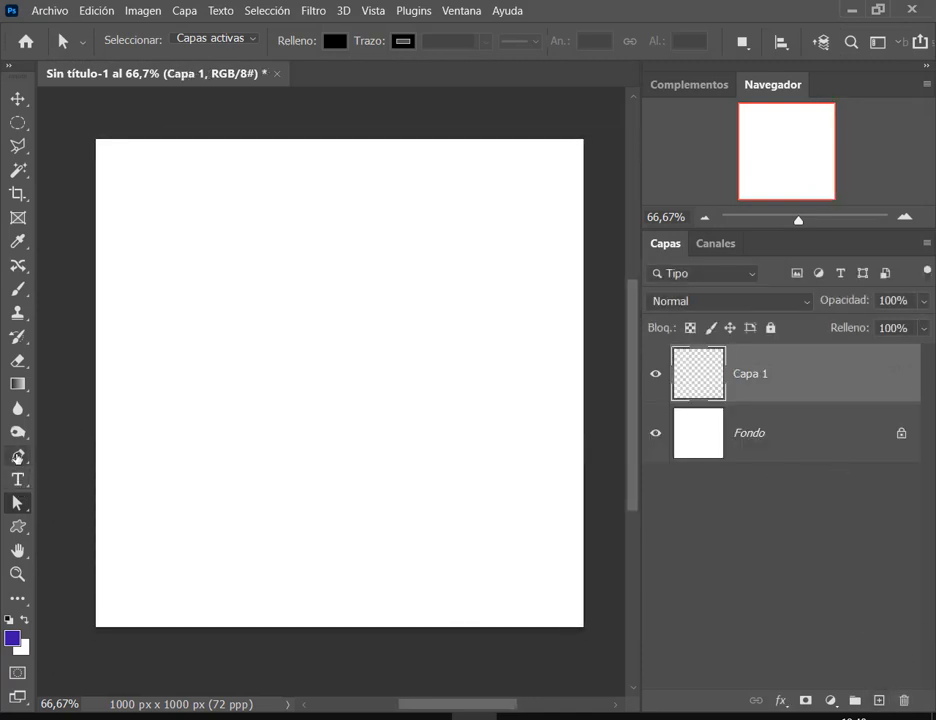
Draw an open zigzag path of five smooth curved segments down the canvas with the Pen tool.
click(17, 456)
click(200, 213)
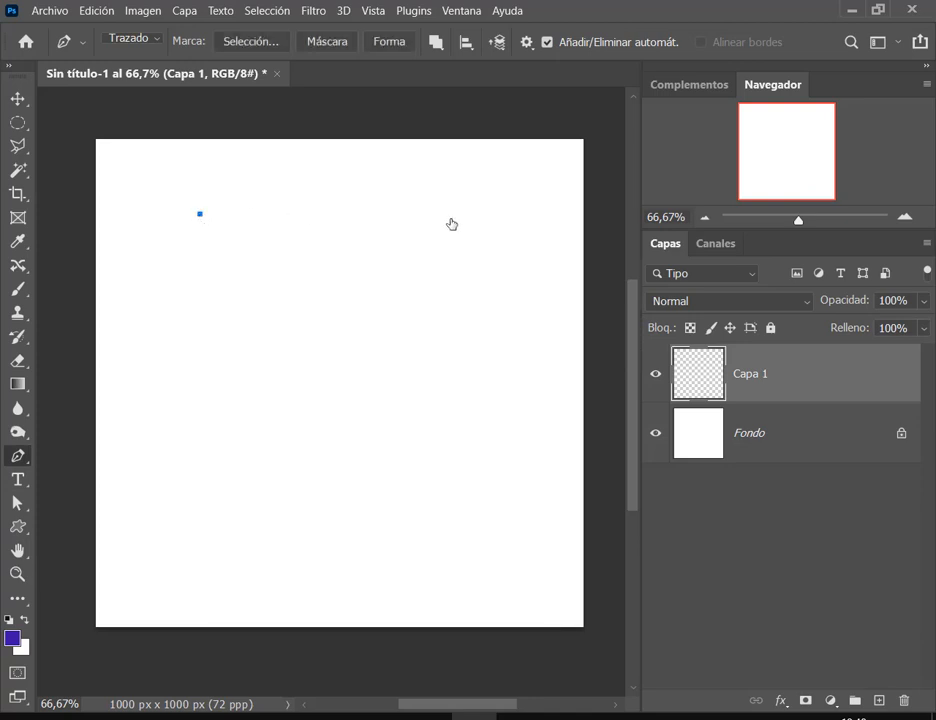
drag(435, 229, 439, 272)
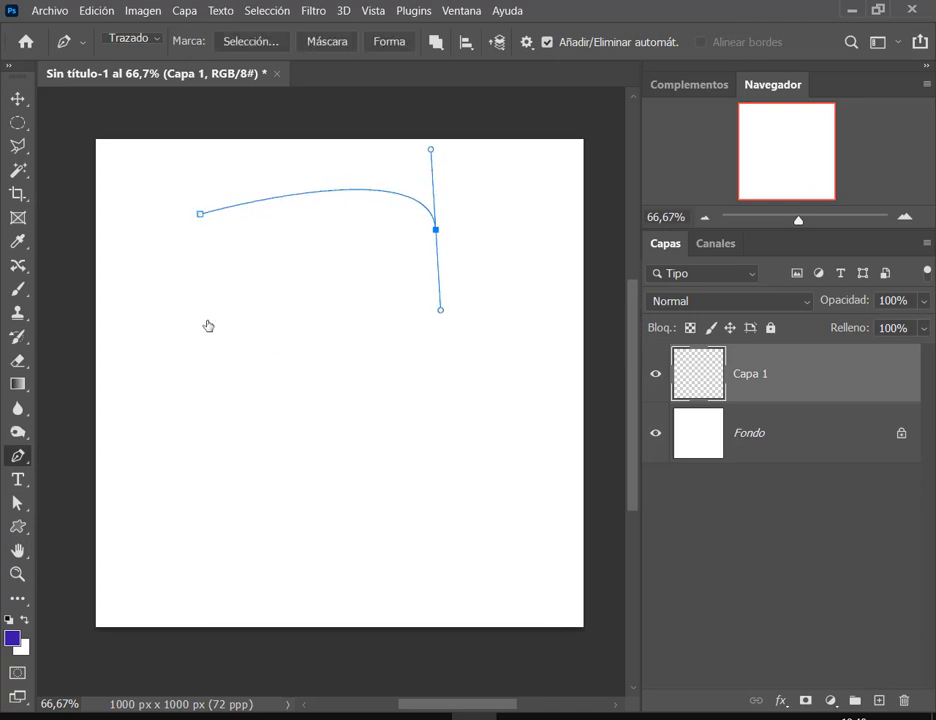
drag(208, 326, 227, 385)
drag(401, 395, 370, 449)
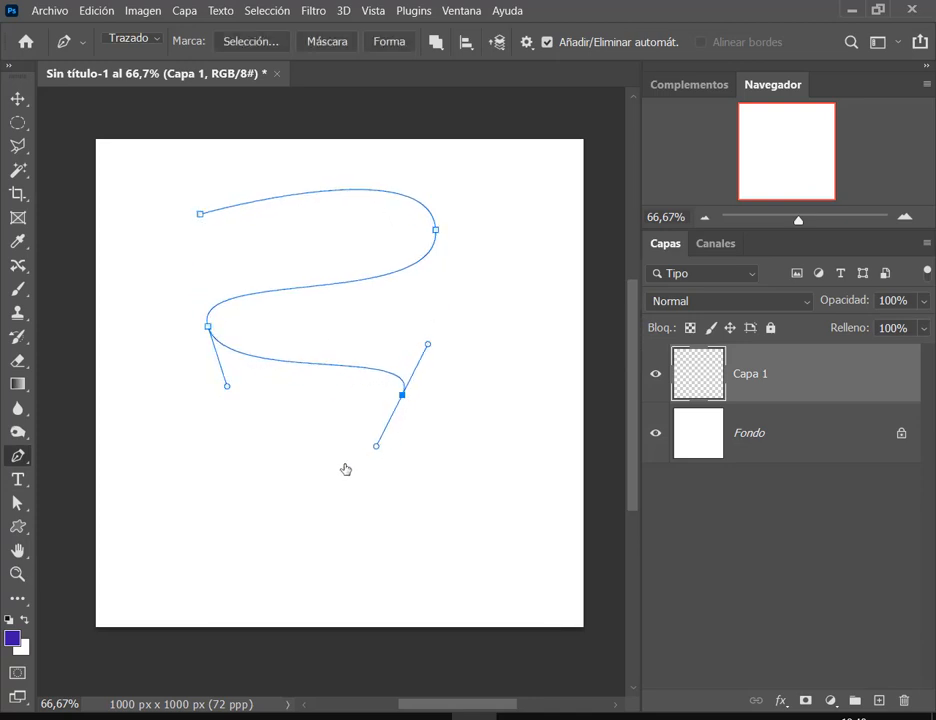
drag(178, 510, 139, 566)
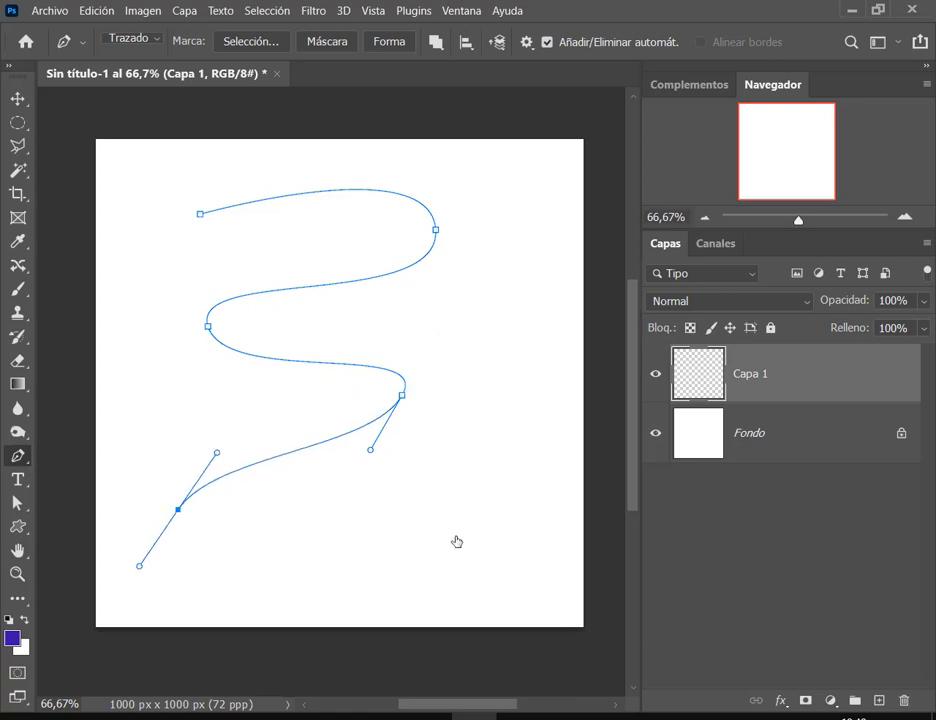
drag(473, 541, 529, 583)
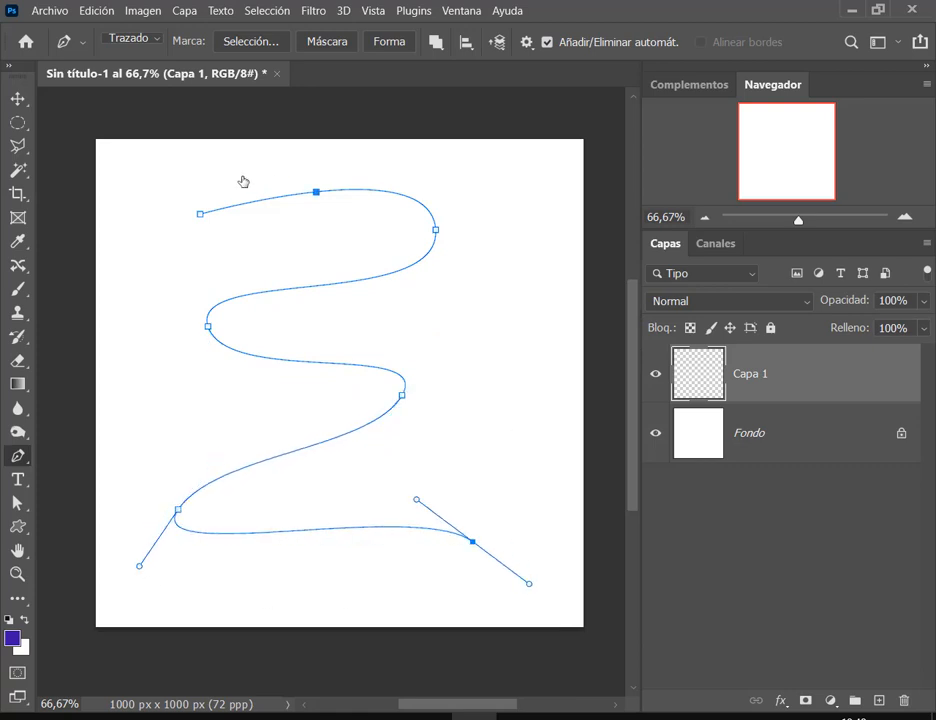
Paint and undo a trial brush stroke beside the path, and change the foreground colour to bright cyan blue.
click(18, 290)
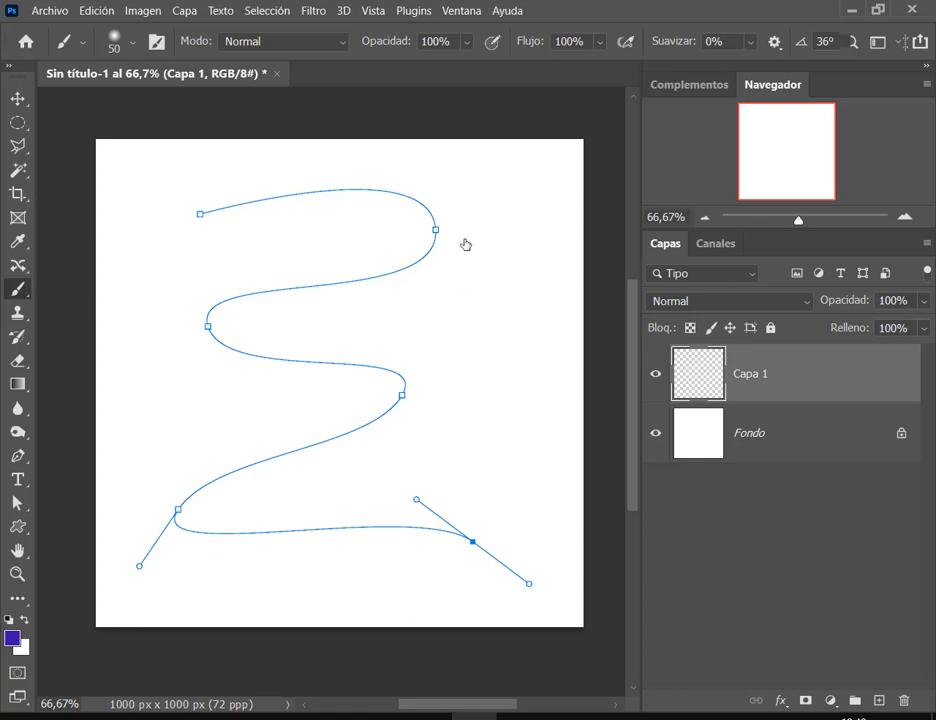
drag(510, 213, 516, 365)
key(ctrl+z)
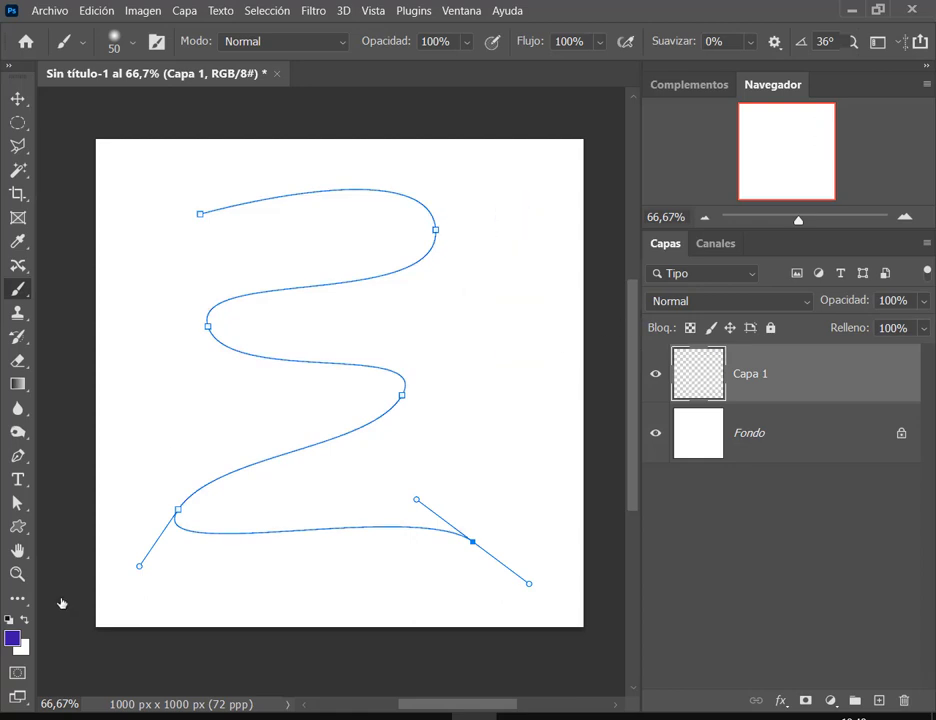
click(14, 639)
click(618, 261)
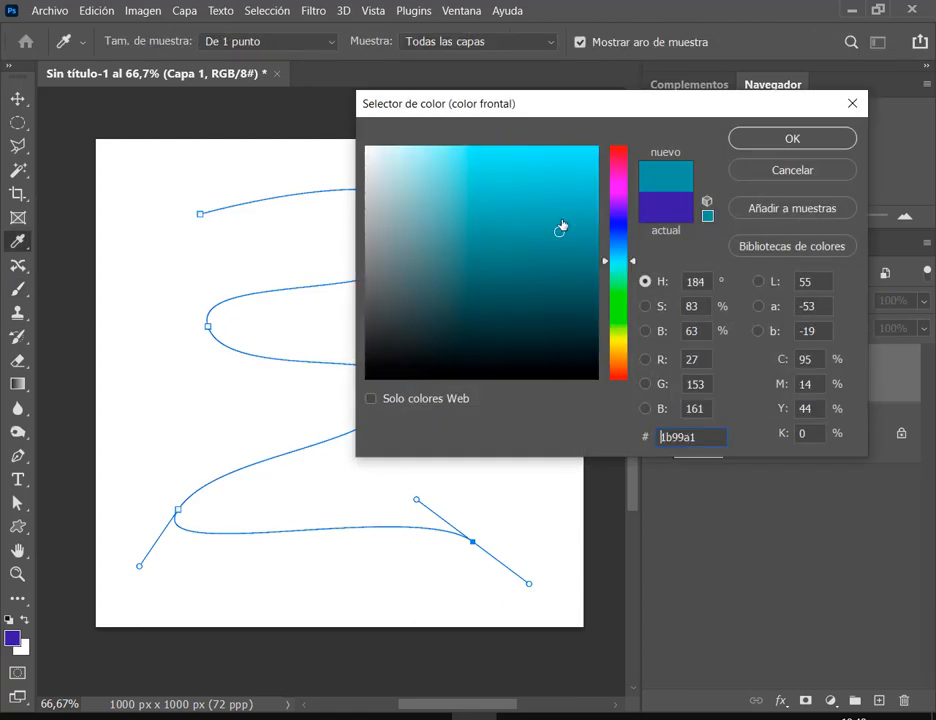
drag(562, 224, 573, 187)
key(Return)
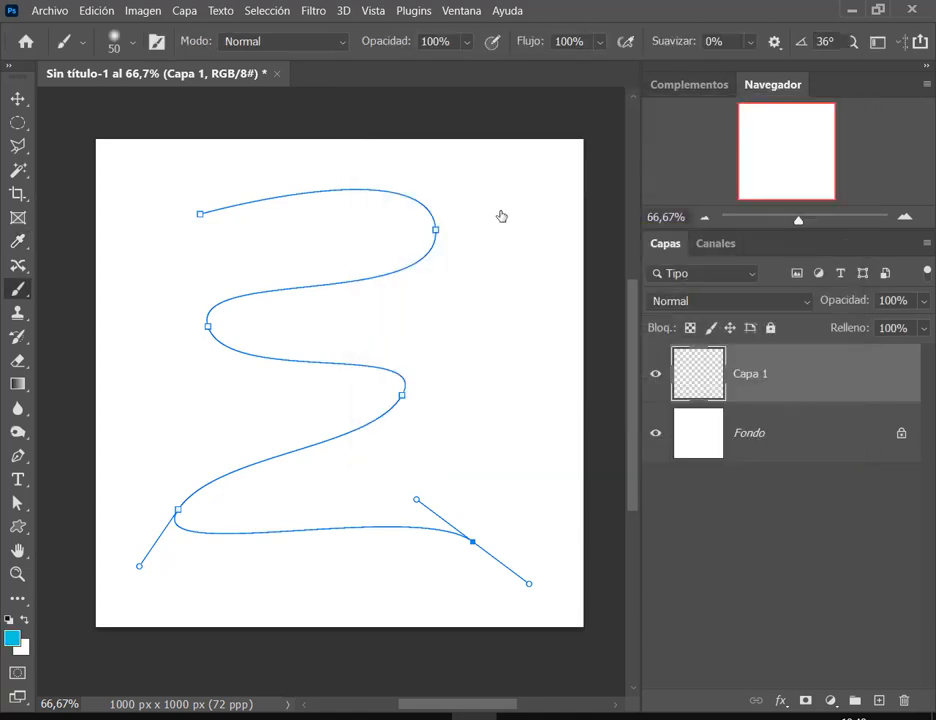
Set the brush size to 26 px, painting and undoing trial strokes beside the path before and after the change.
mouse_move(503, 208)
mouse_down()
mouse_move(514, 237)
mouse_move(504, 300)
mouse_up()
key(ctrl+z)
right_click(563, 240)
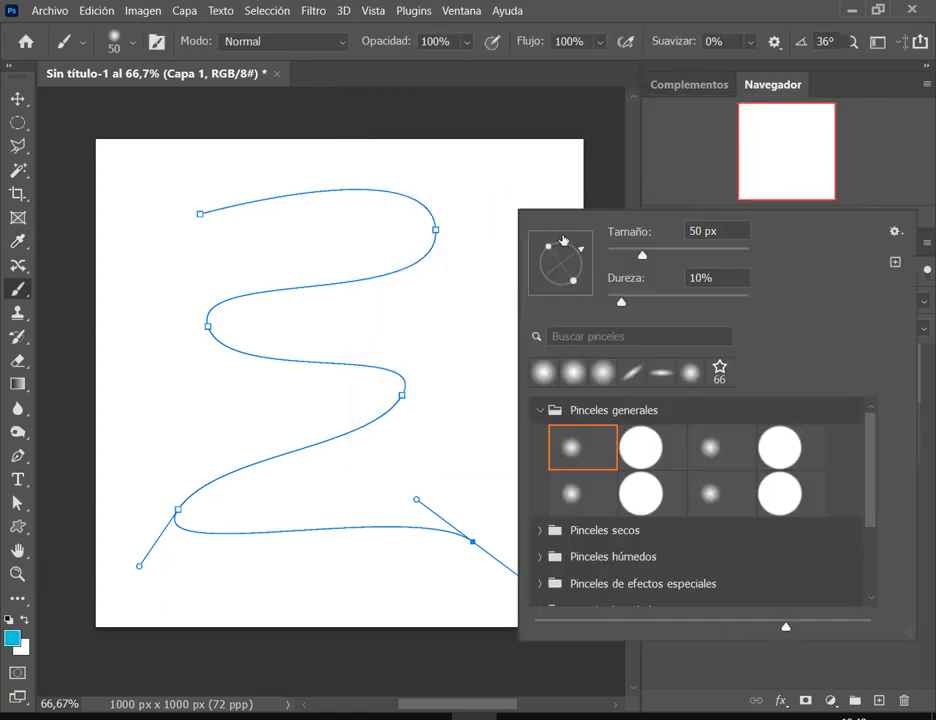
click(629, 256)
drag(489, 202, 493, 303)
key(ctrl+z)
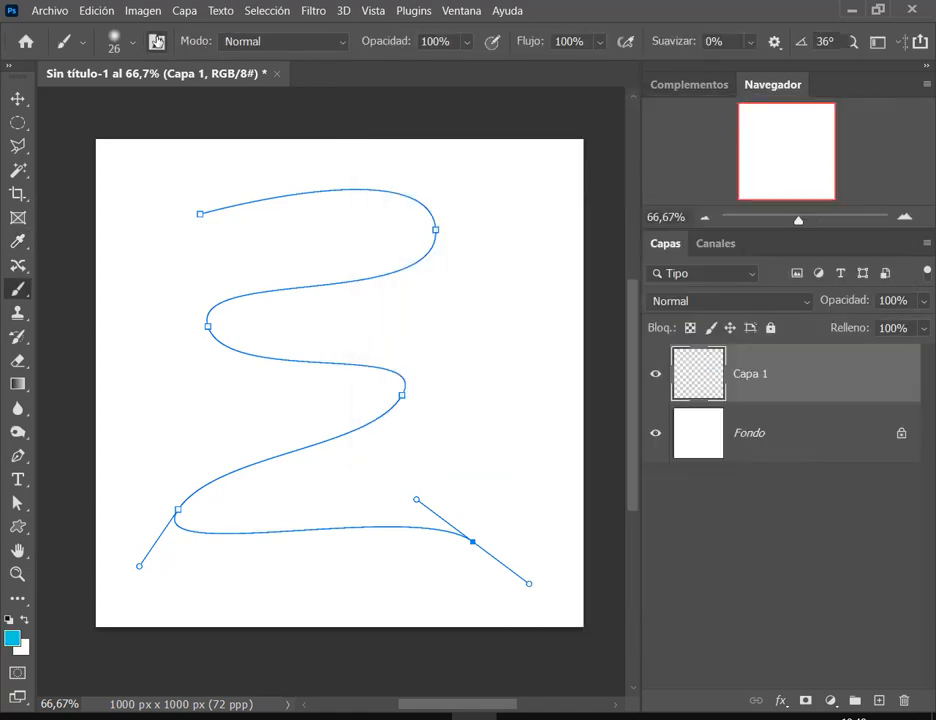
Set the brush tip's Espaciado to 132% in the brush settings.
click(157, 41)
click(157, 152)
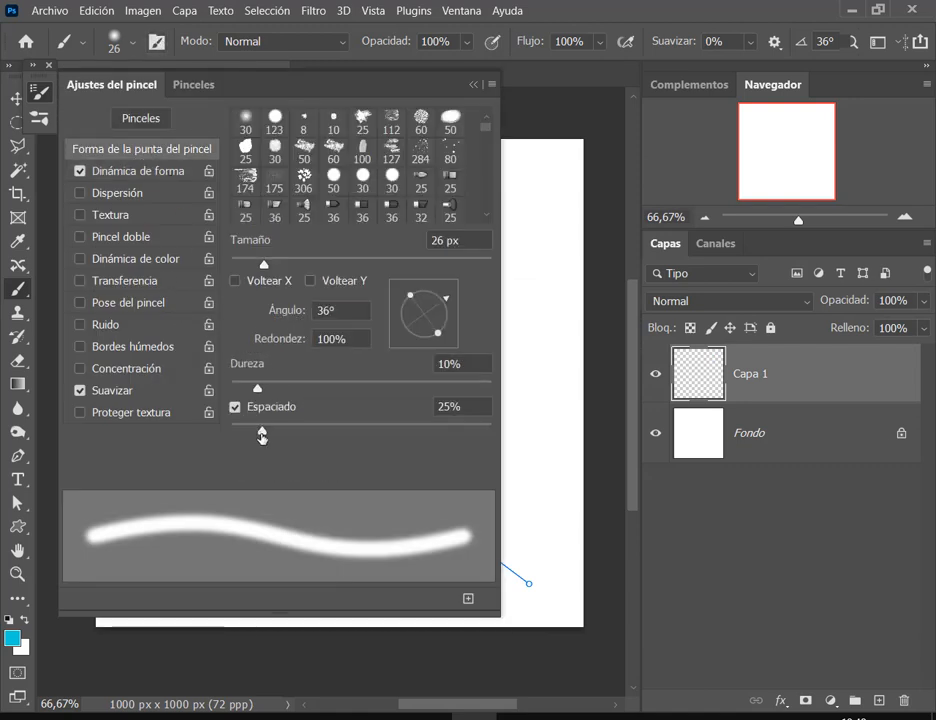
drag(263, 434, 382, 434)
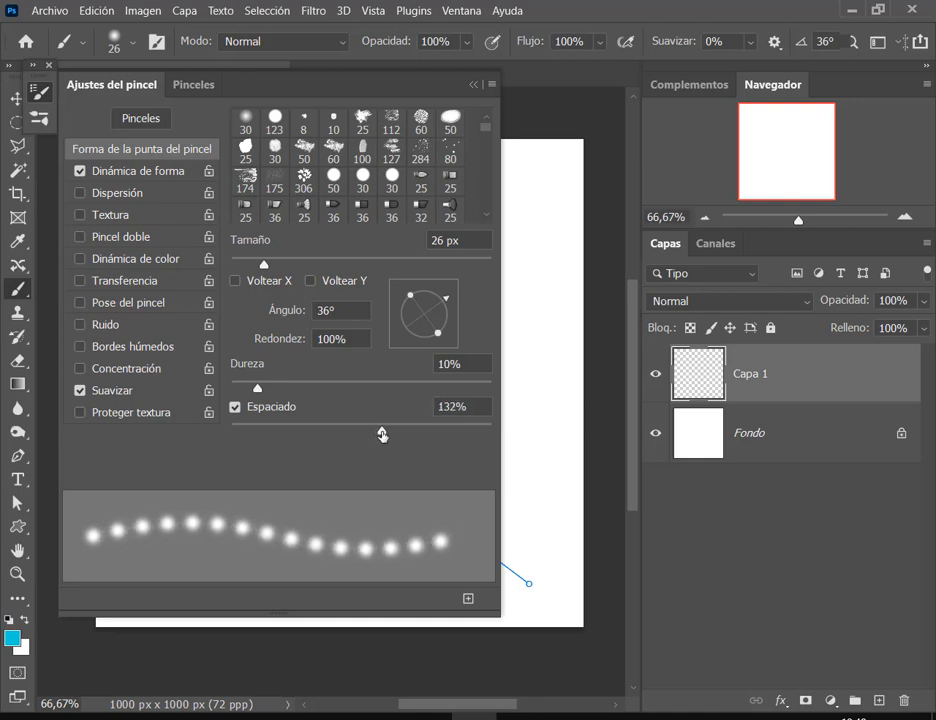
Paint a short dotted trial stroke beside the path, undo it, and put the brush settings away.
click(476, 85)
drag(483, 167, 510, 330)
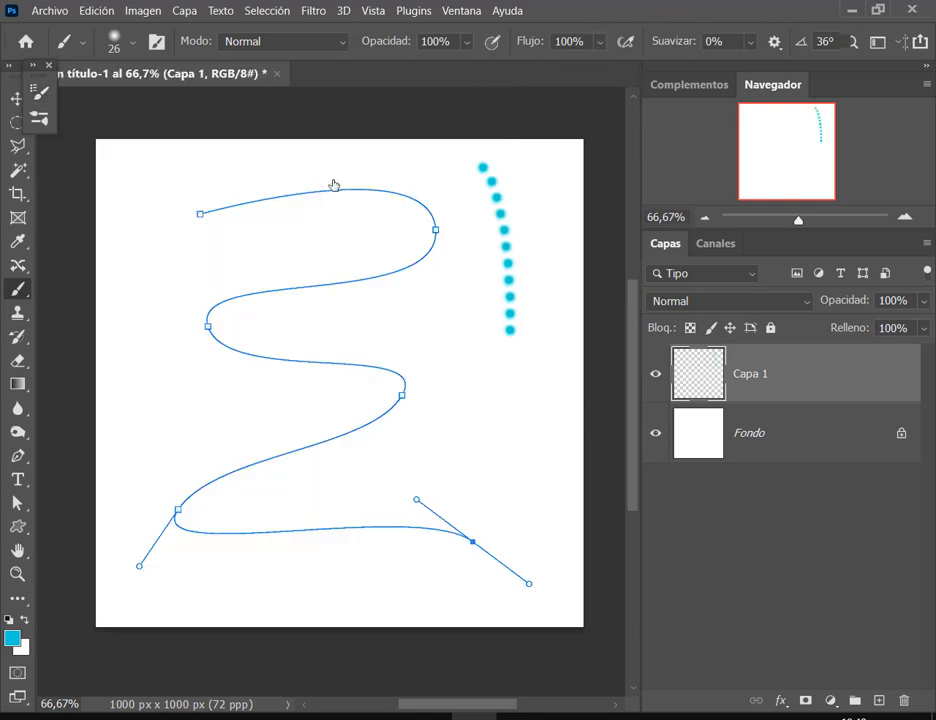
key(ctrl+z)
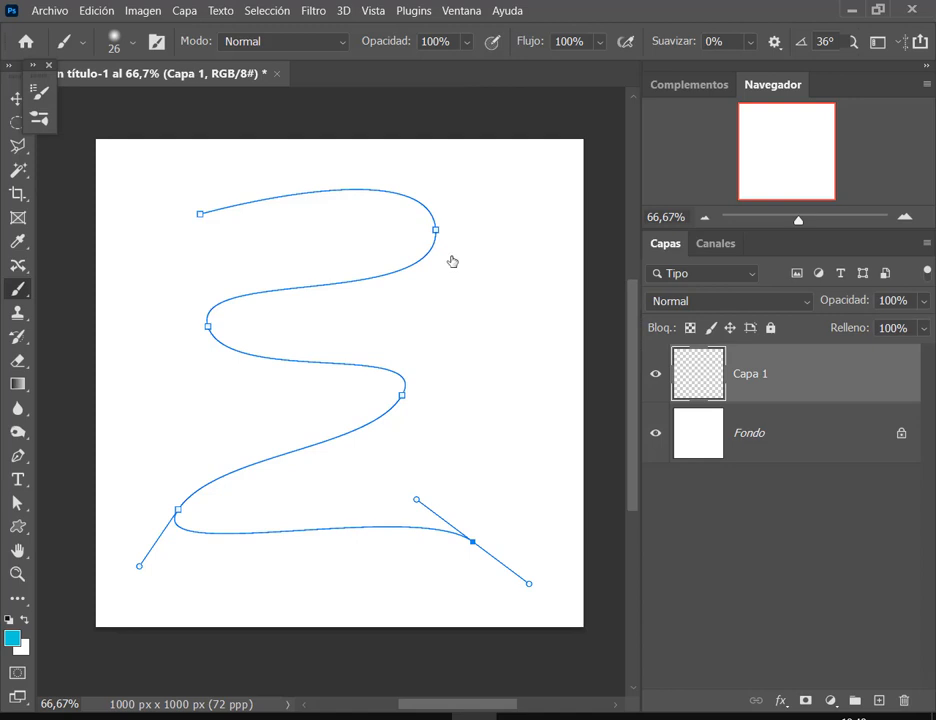
click(49, 68)
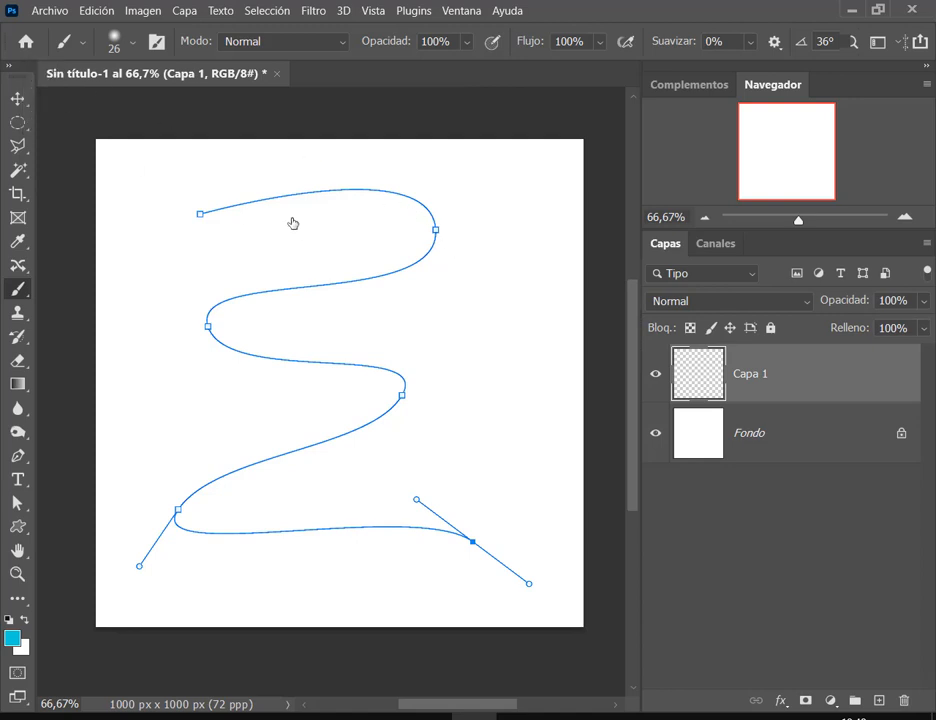
Stroke the zigzag path with the Pincel tool, Simular presión off, and undo the resulting dotted stroke.
click(10, 505)
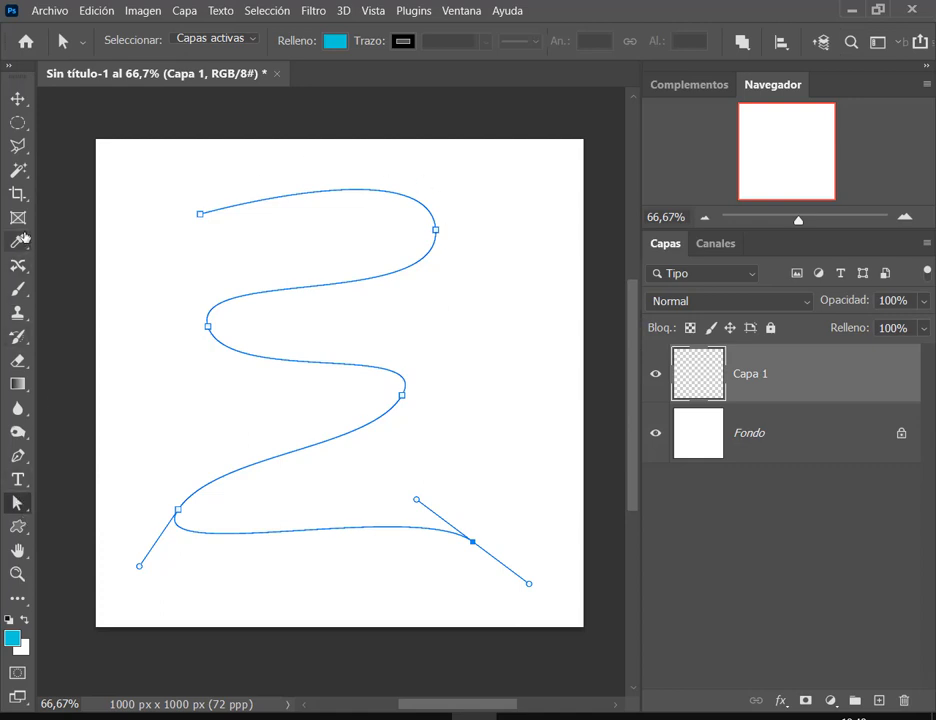
right_click(17, 503)
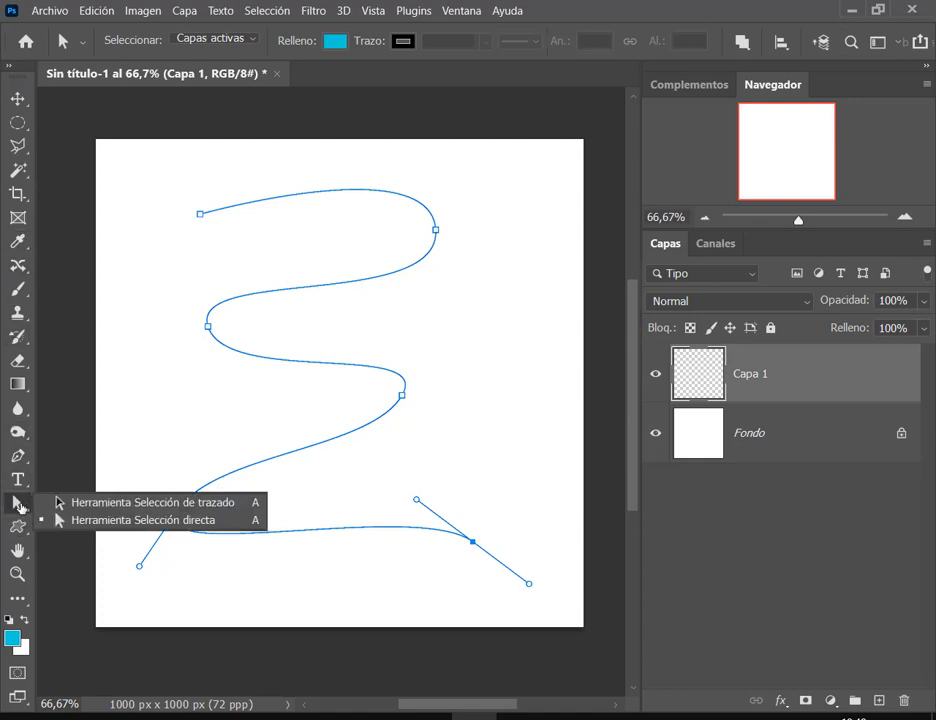
click(142, 522)
click(19, 457)
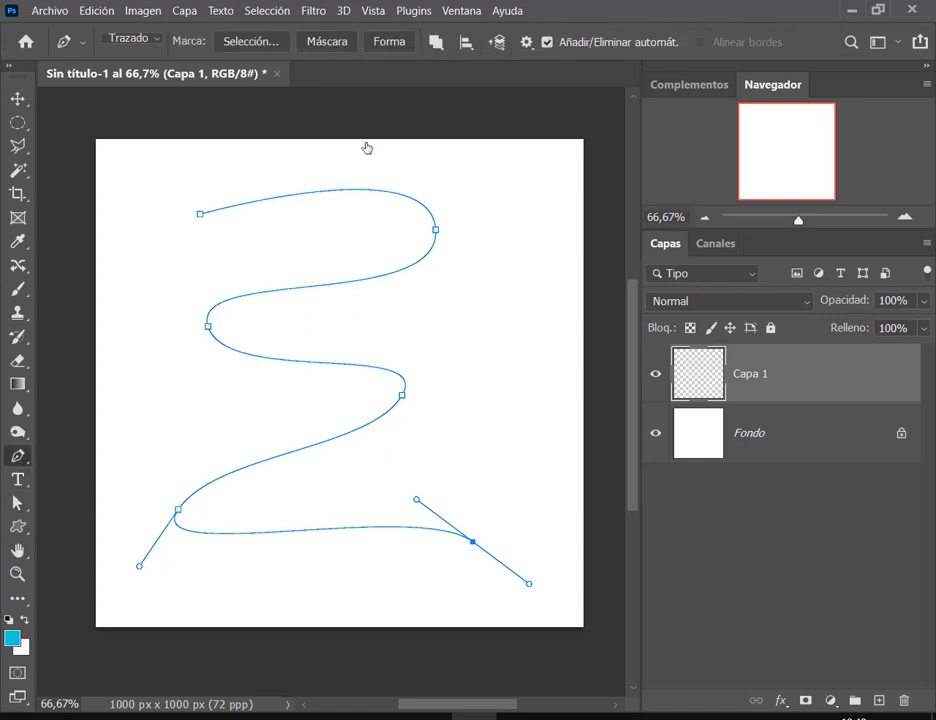
right_click(378, 277)
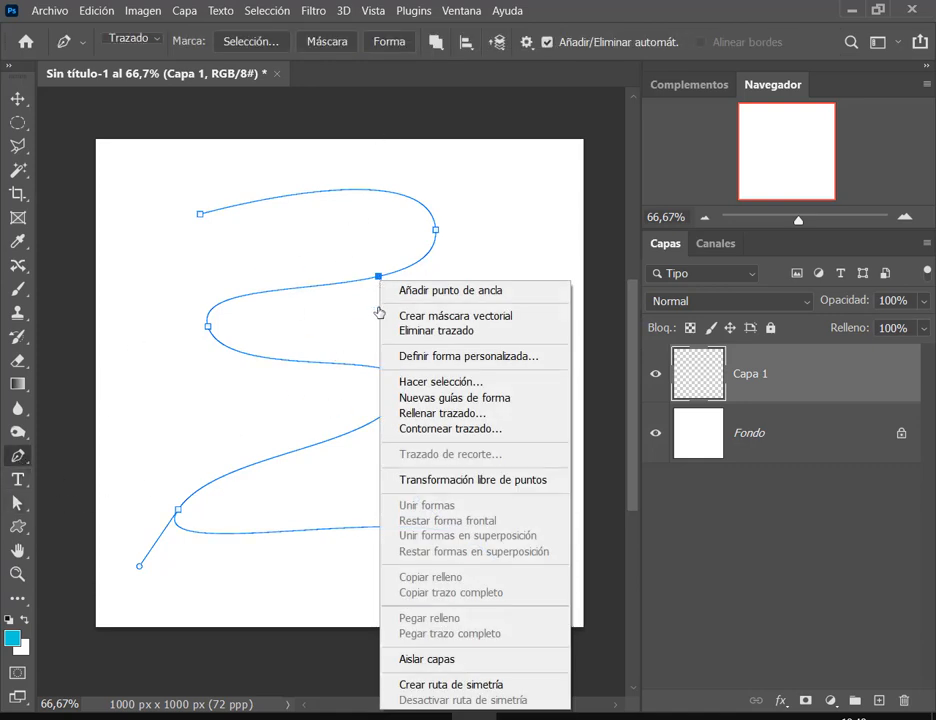
click(451, 430)
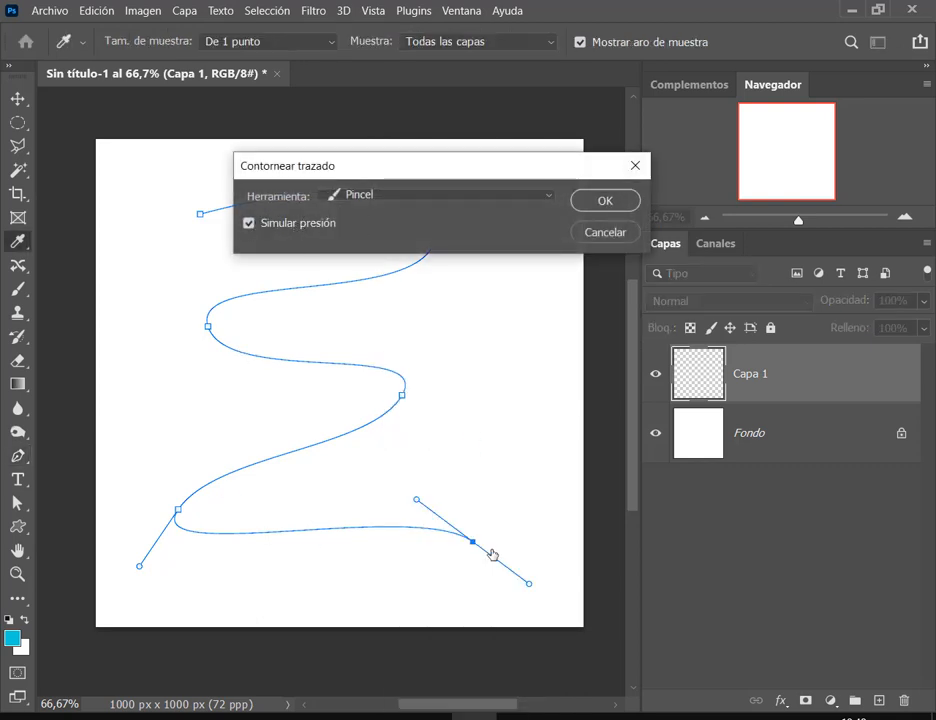
click(249, 224)
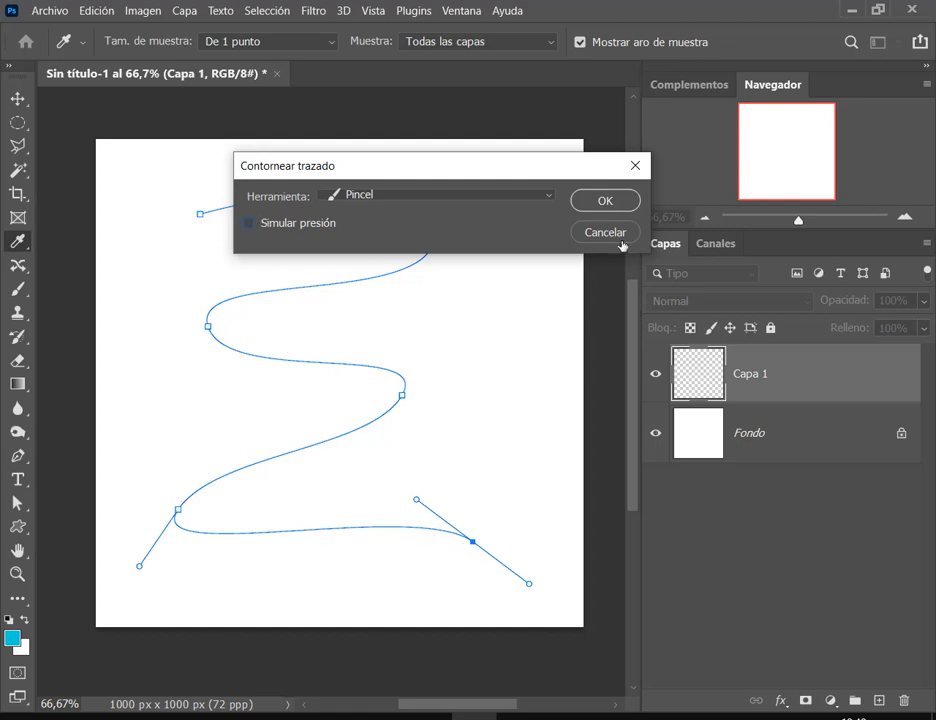
click(610, 201)
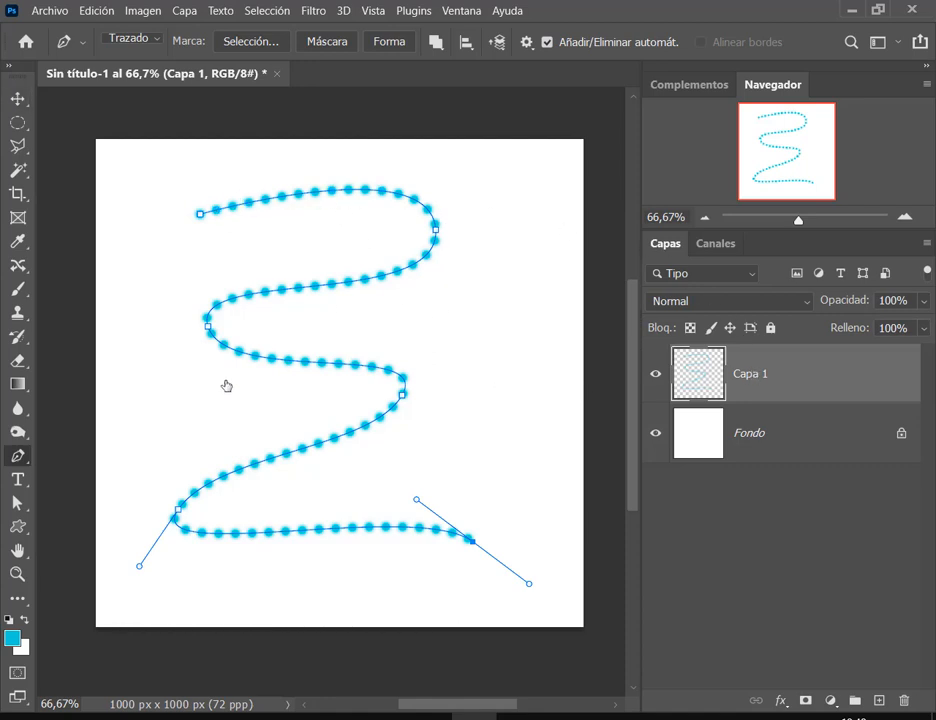
key(ctrl+z)
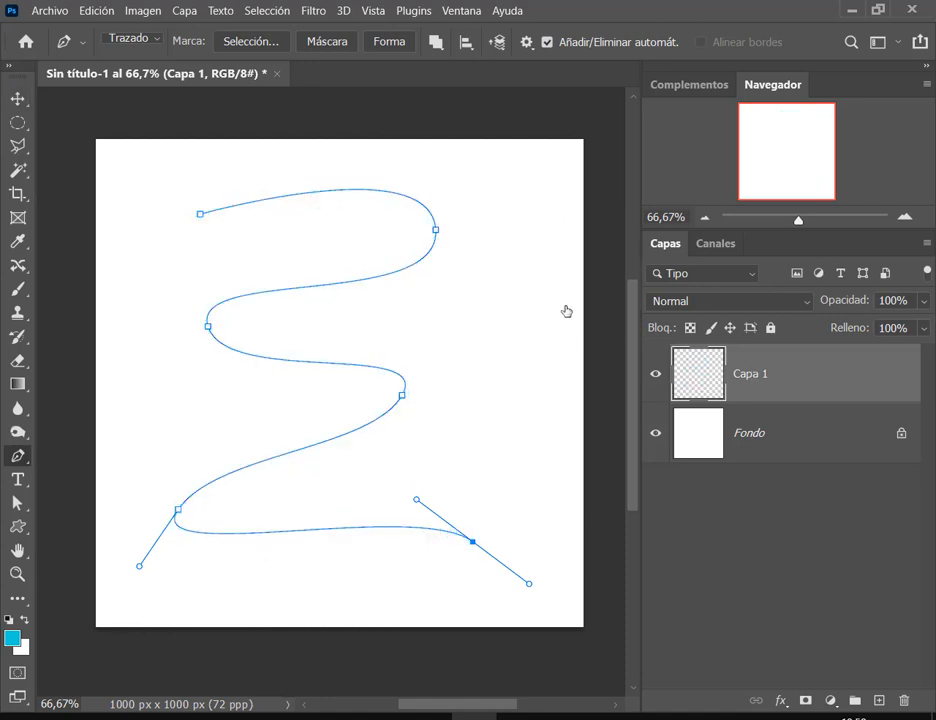
Set the brush tip's Espaciado to 1% for a continuous stroke.
click(18, 290)
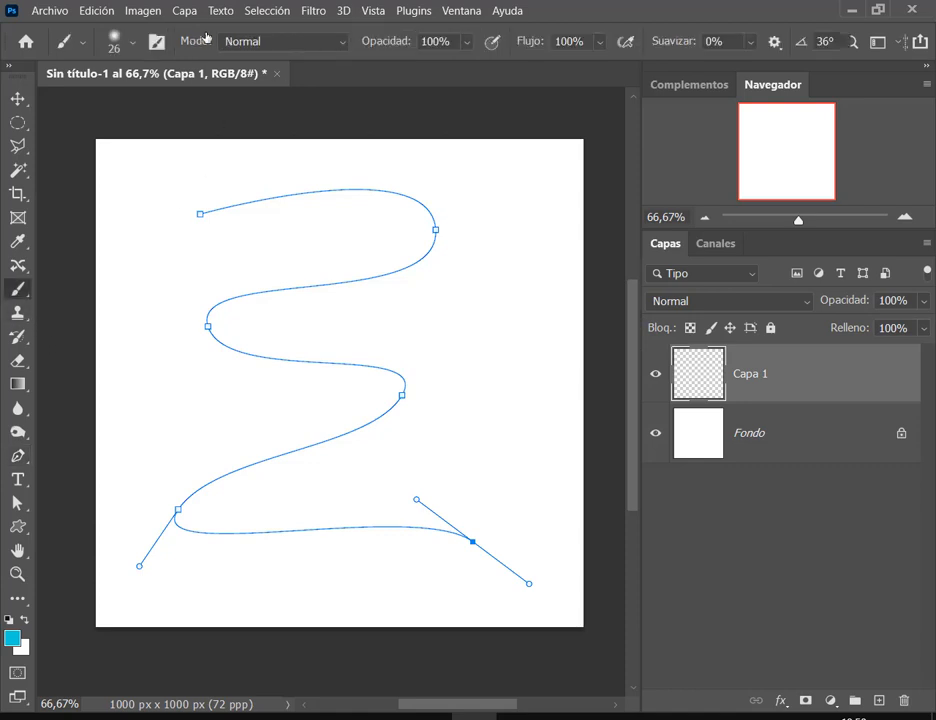
click(158, 42)
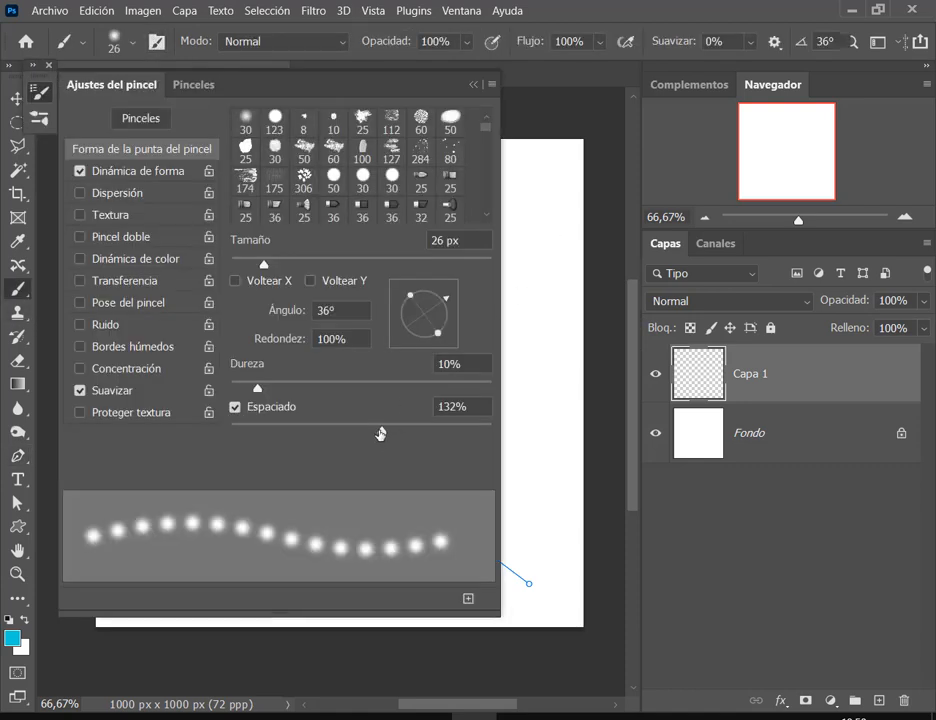
drag(380, 432, 213, 434)
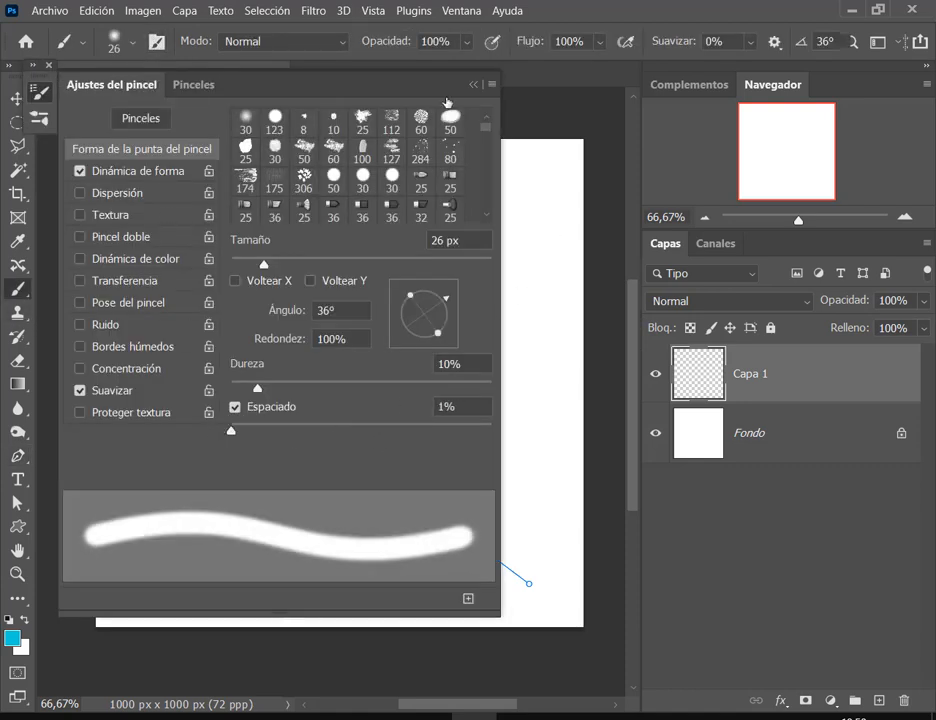
click(476, 87)
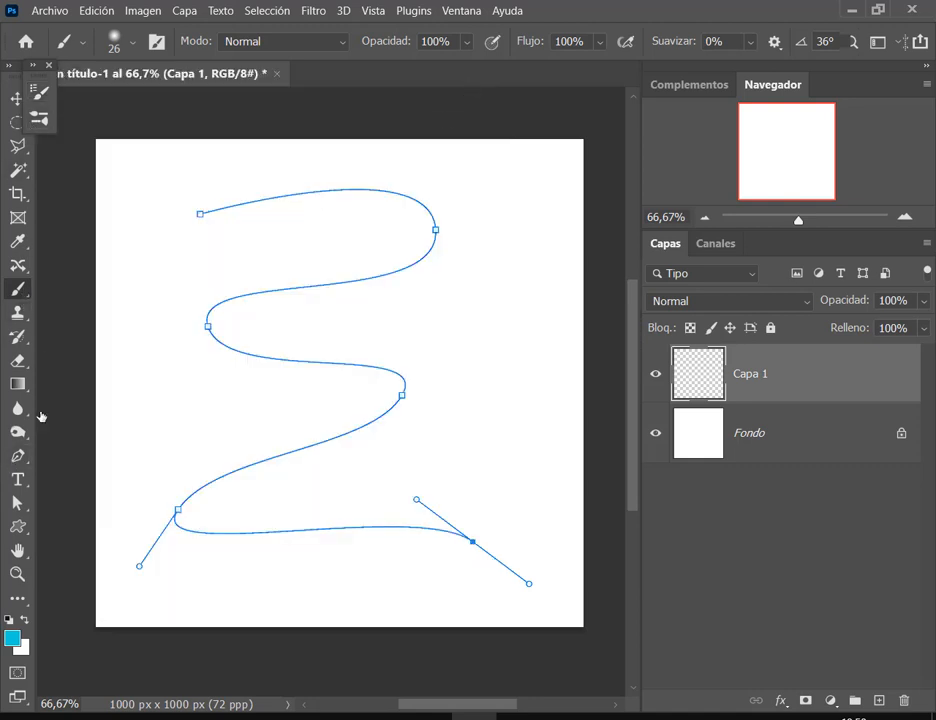
Show the brush's Dinámica de forma options, switching the setting off and back on.
click(40, 92)
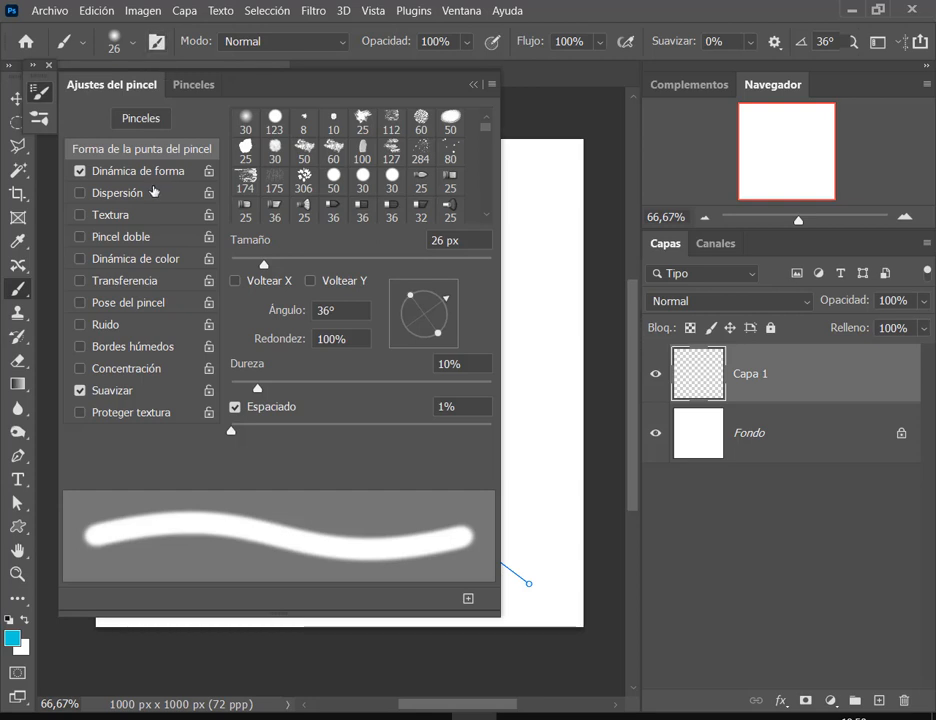
click(140, 171)
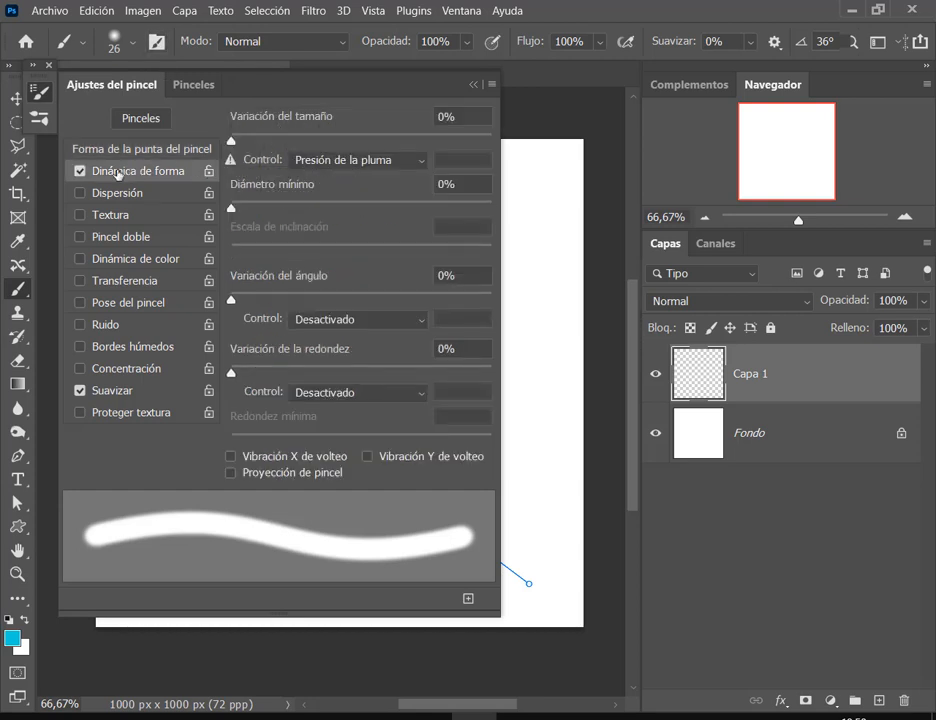
click(80, 171)
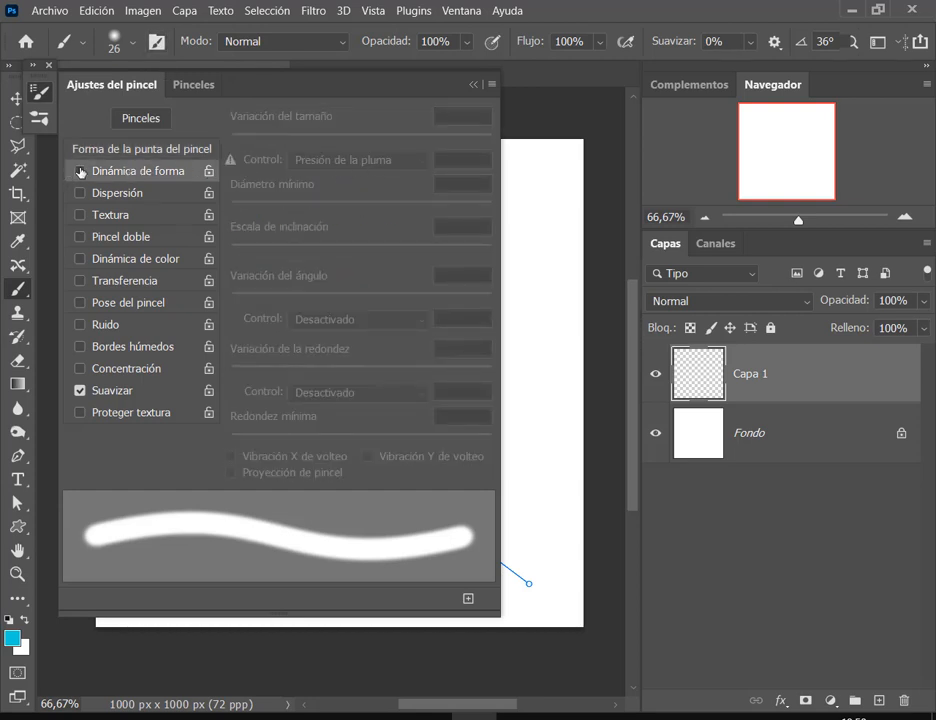
click(80, 171)
click(477, 87)
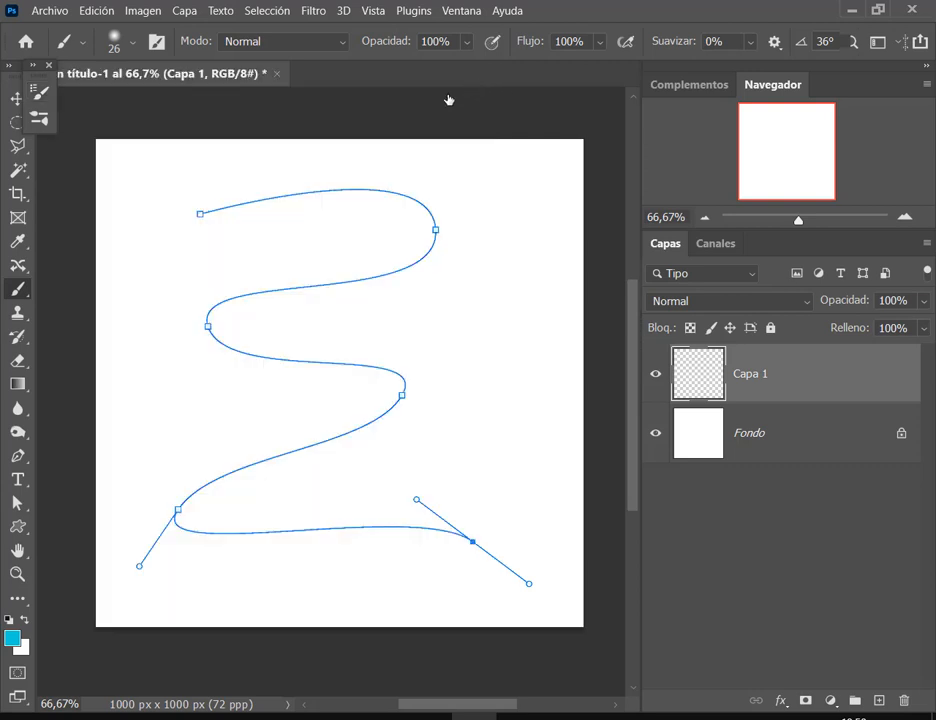
Stroke the zigzag path with the Pincel tool and Simular presión enabled.
click(17, 455)
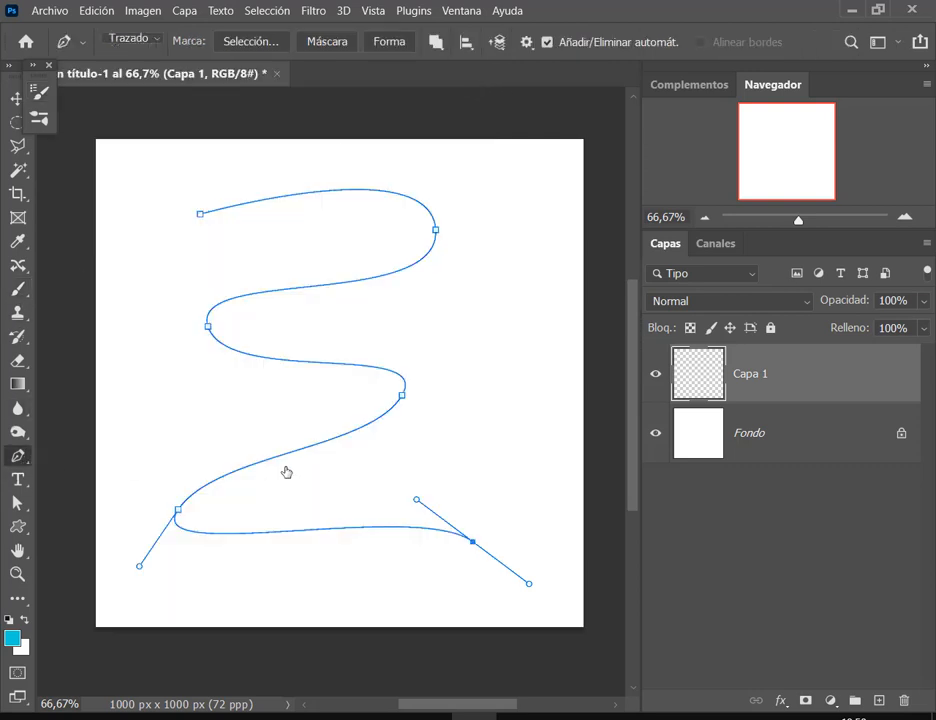
right_click(369, 358)
click(428, 432)
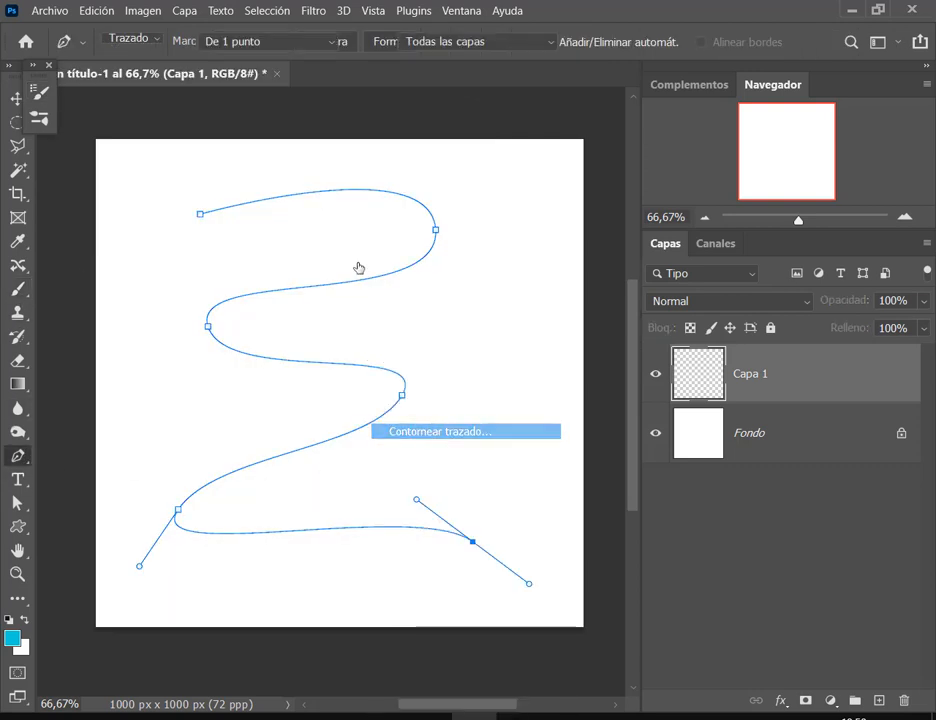
click(265, 224)
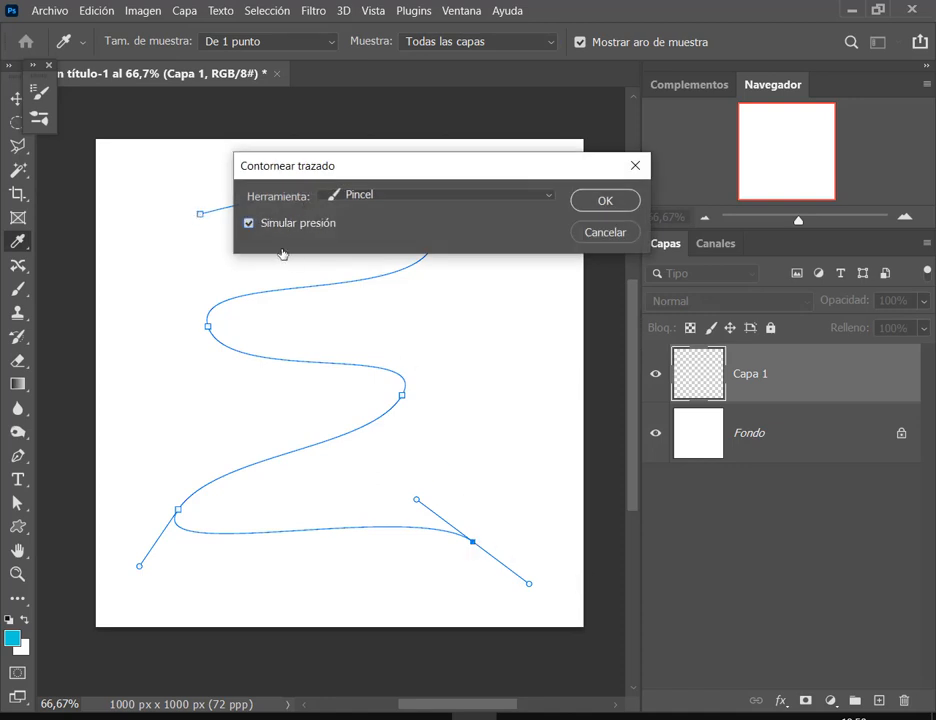
click(602, 201)
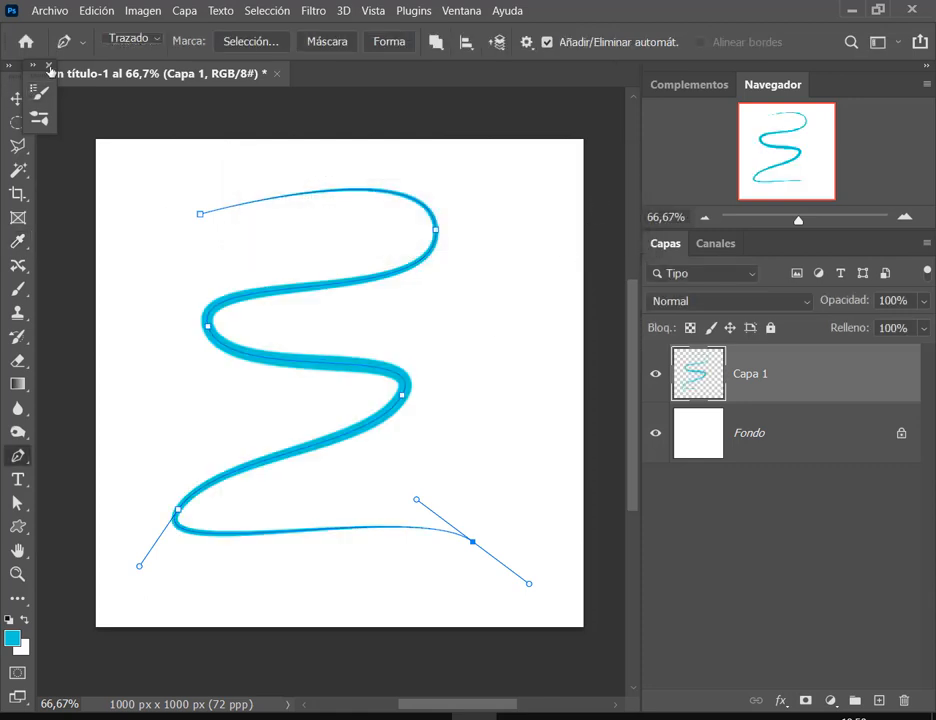
Hide the path outline with the Fondo layer selected, and try to move that layer on the canvas.
click(17, 98)
click(759, 446)
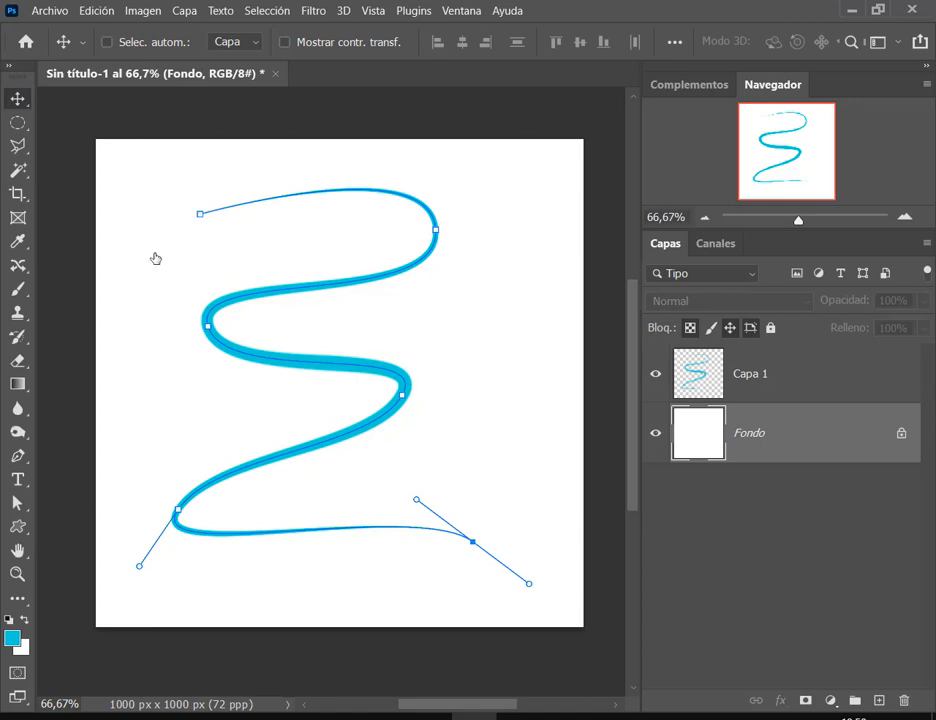
key(ctrl+h)
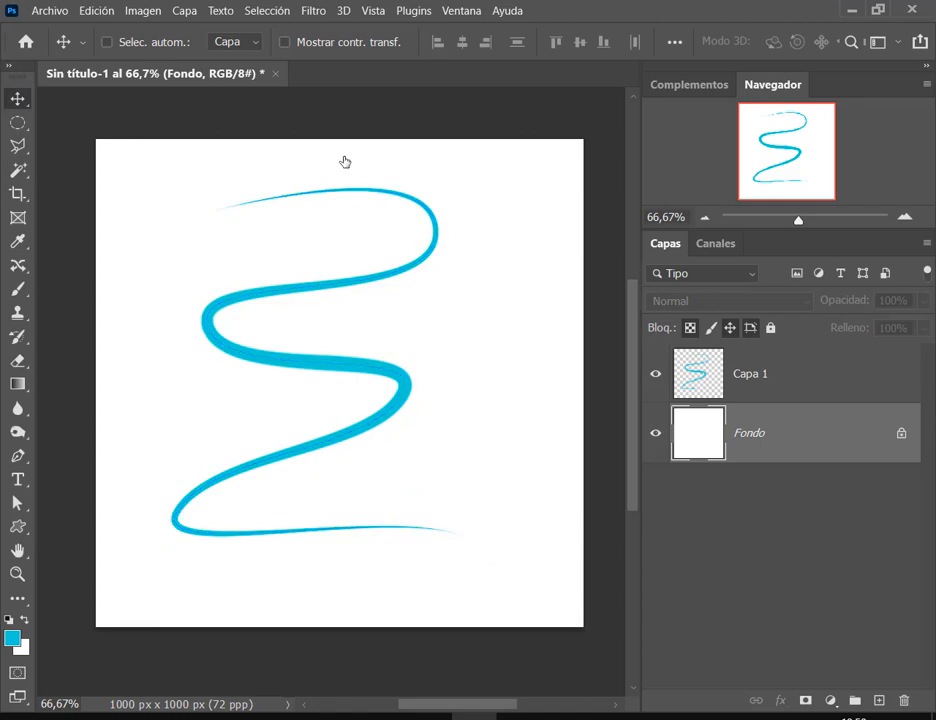
drag(421, 265, 470, 295)
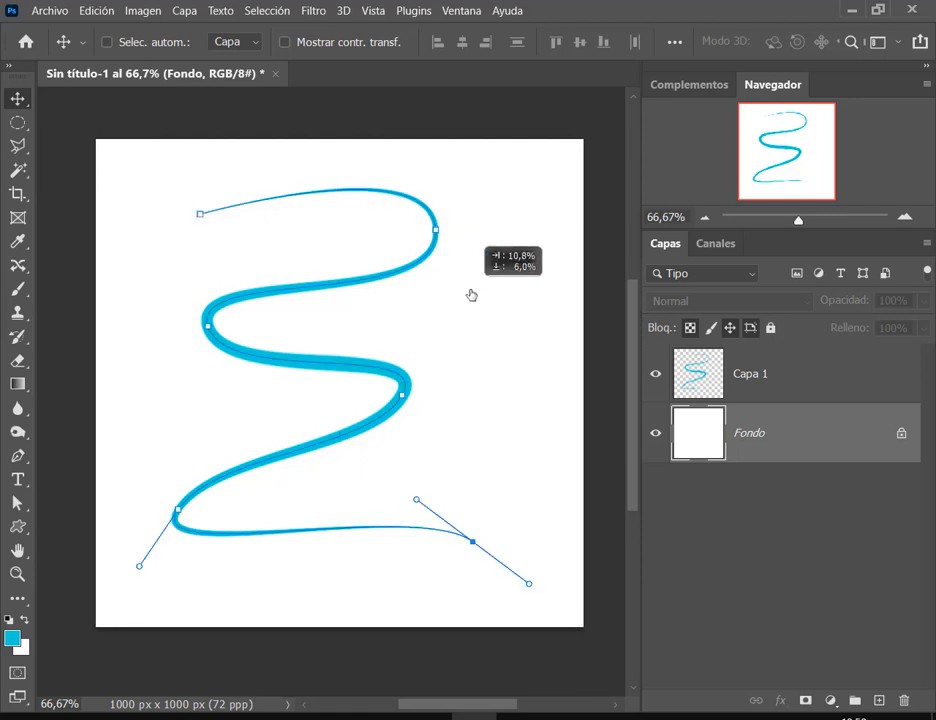
click(490, 289)
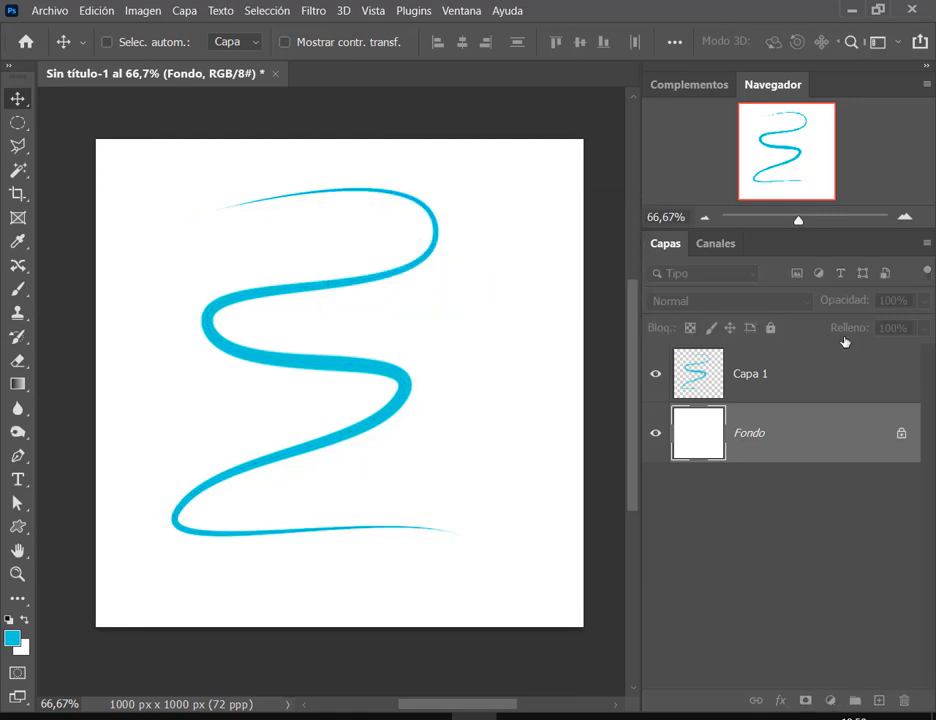
Move the blue stroke on Capa 1 away from its path, placing it slightly right of and below the path.
click(816, 384)
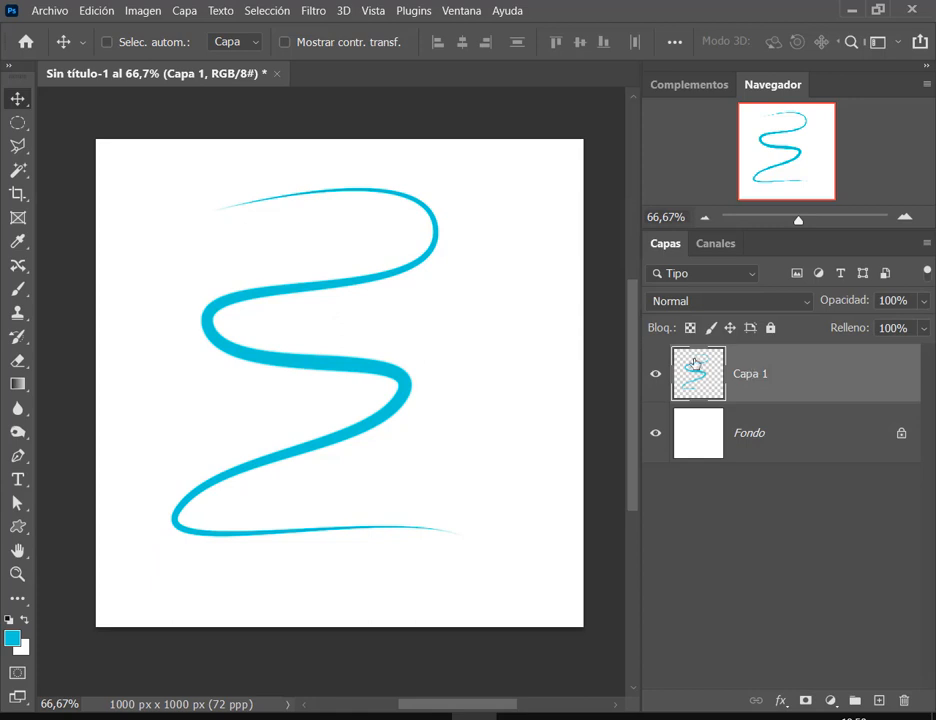
mouse_move(437, 263)
mouse_down()
mouse_move(501, 313)
mouse_move(549, 246)
mouse_move(560, 245)
mouse_move(390, 247)
mouse_move(243, 293)
mouse_move(490, 272)
mouse_move(370, 313)
mouse_up()
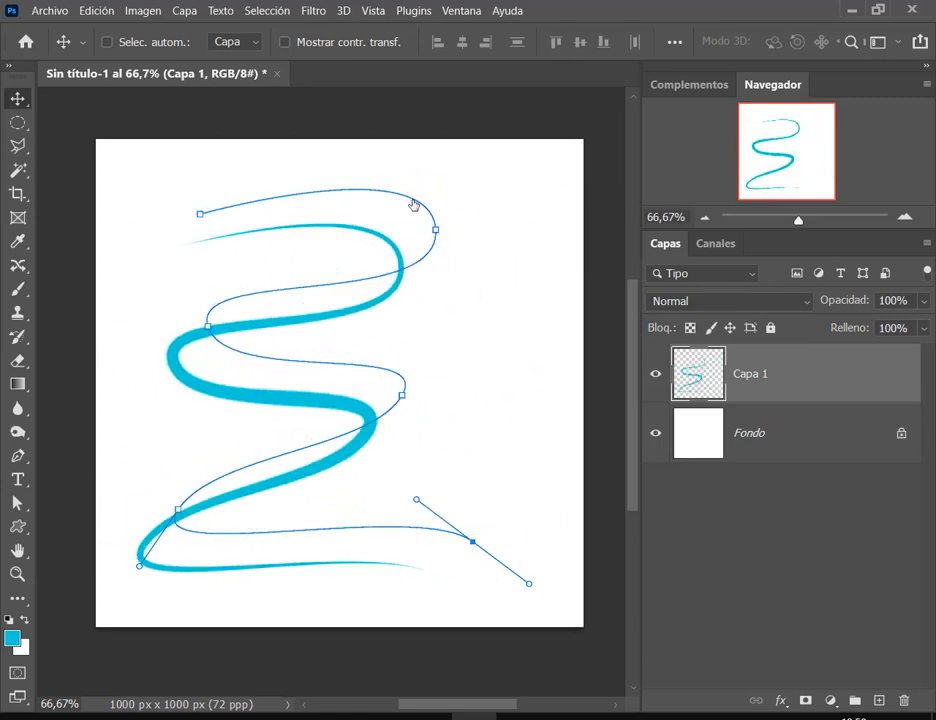
mouse_move(414, 205)
mouse_down()
mouse_move(455, 280)
mouse_move(466, 238)
mouse_up()
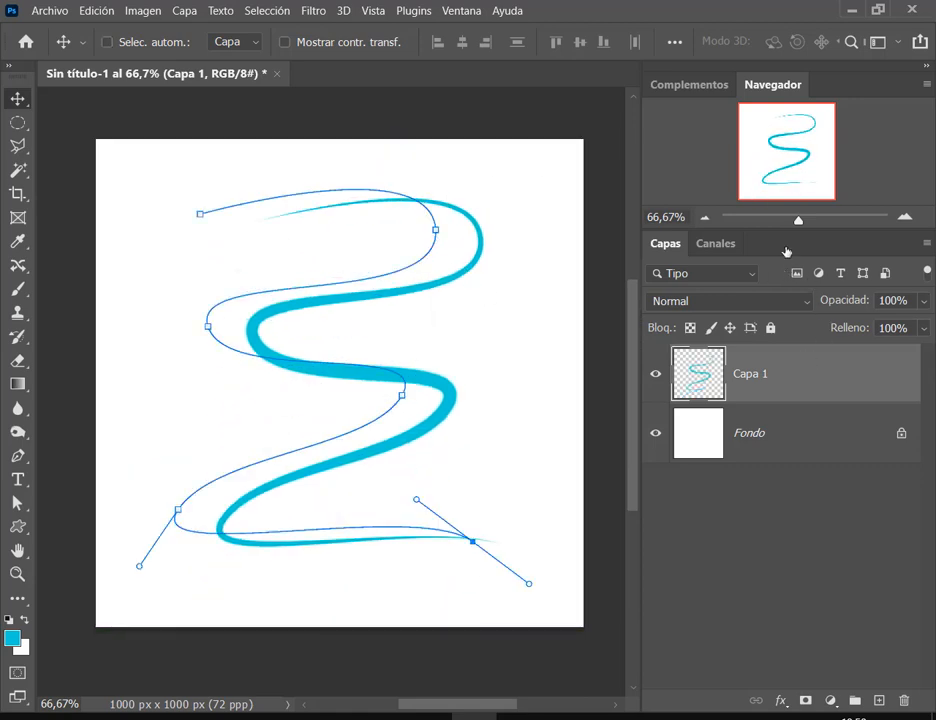
Delete the Trazado de trabajo from the document's paths and return to the layer list.
key(ctrl)
click(466, 12)
mouse_move(467, 30)
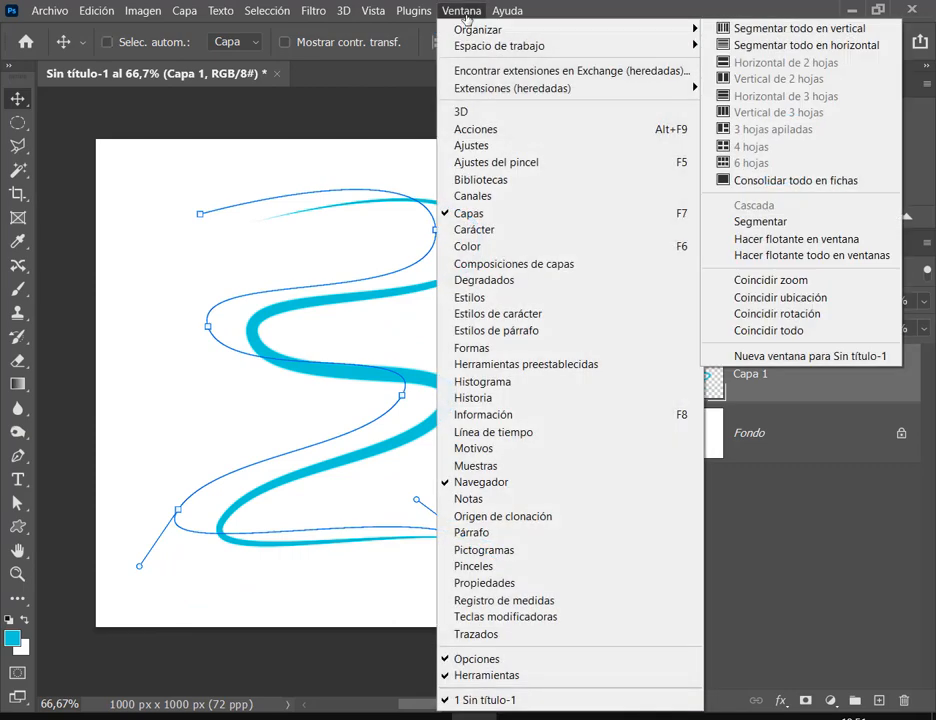
click(490, 634)
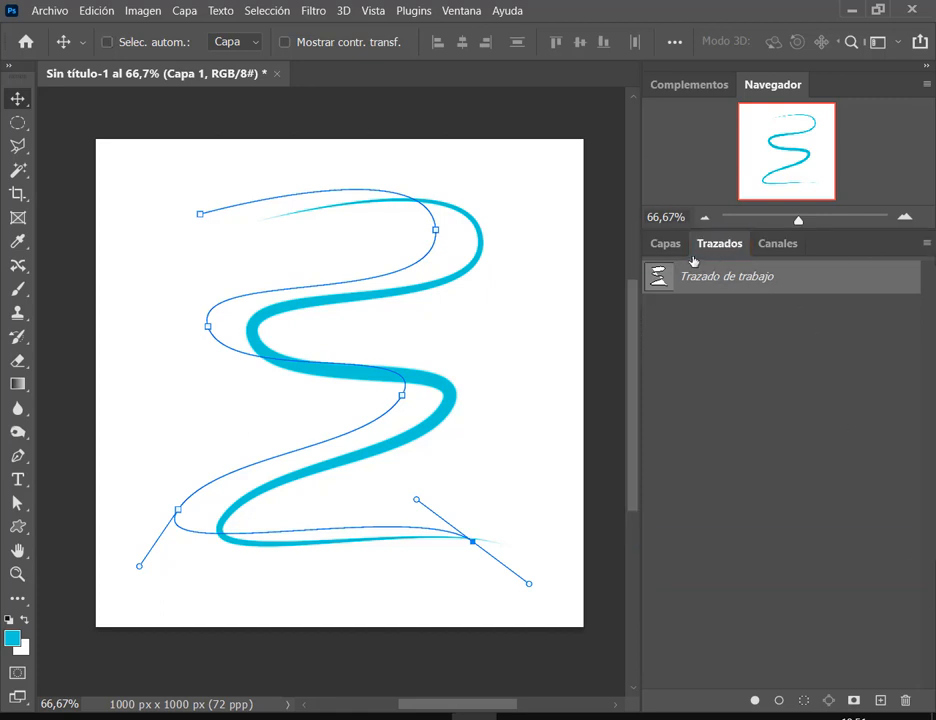
drag(890, 684, 901, 697)
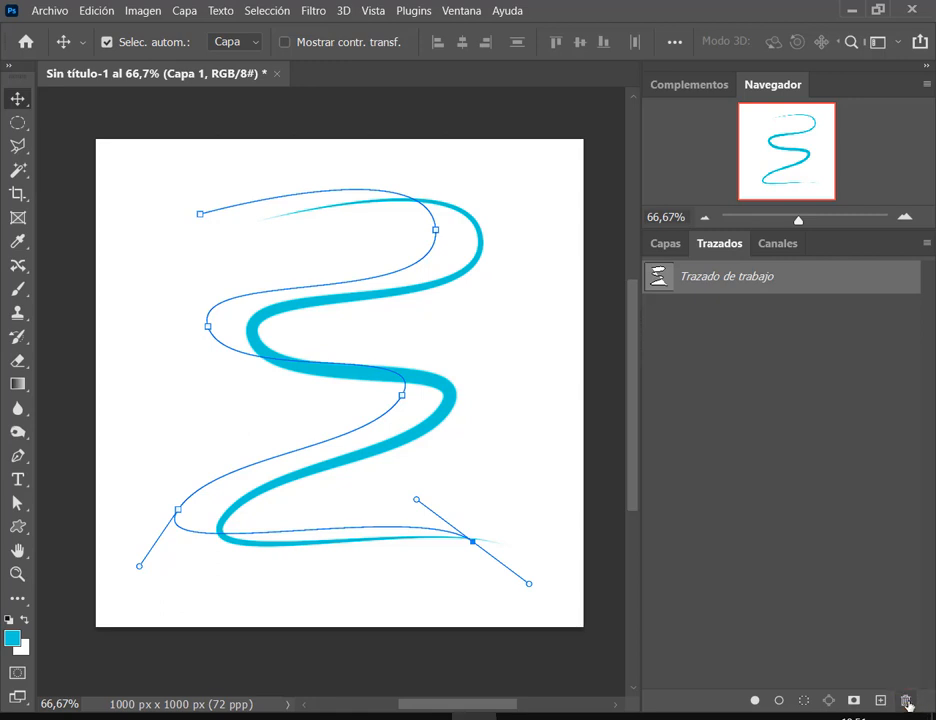
click(906, 702)
click(451, 296)
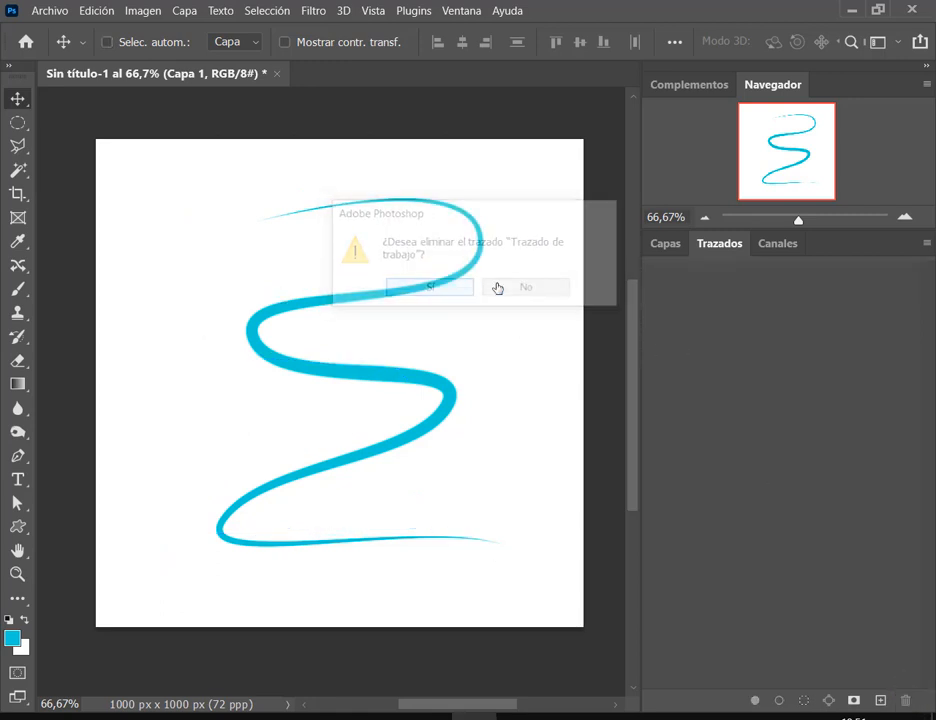
click(670, 244)
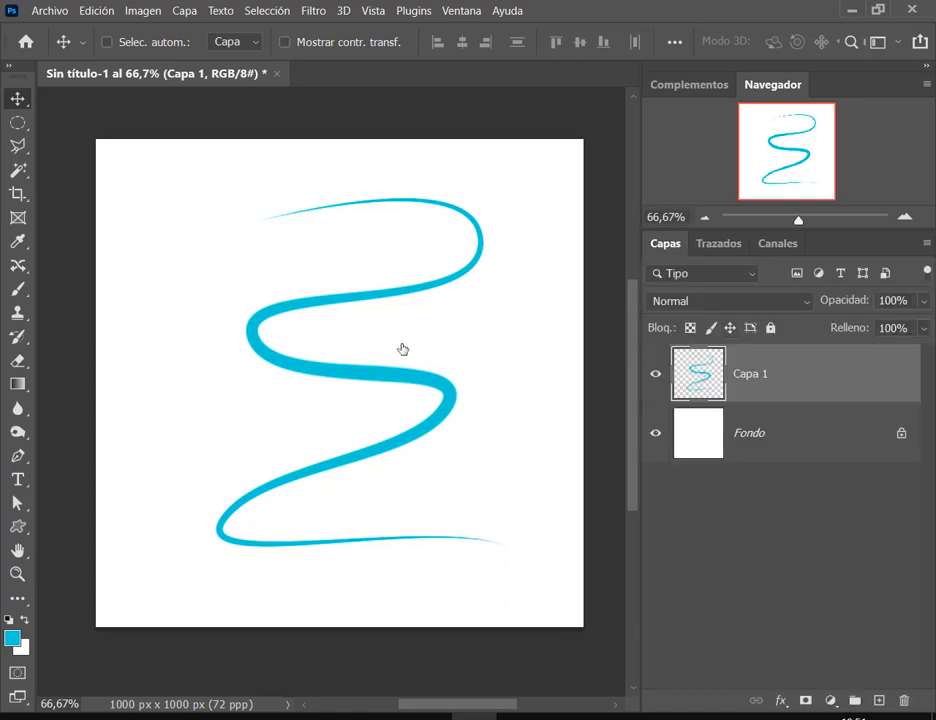
Move the blue stroke on Capa 1 slightly up and to the left, and switch to the Google Meet call to check its chat.
mouse_move(403, 349)
mouse_down()
mouse_move(368, 305)
mouse_move(388, 279)
mouse_up()
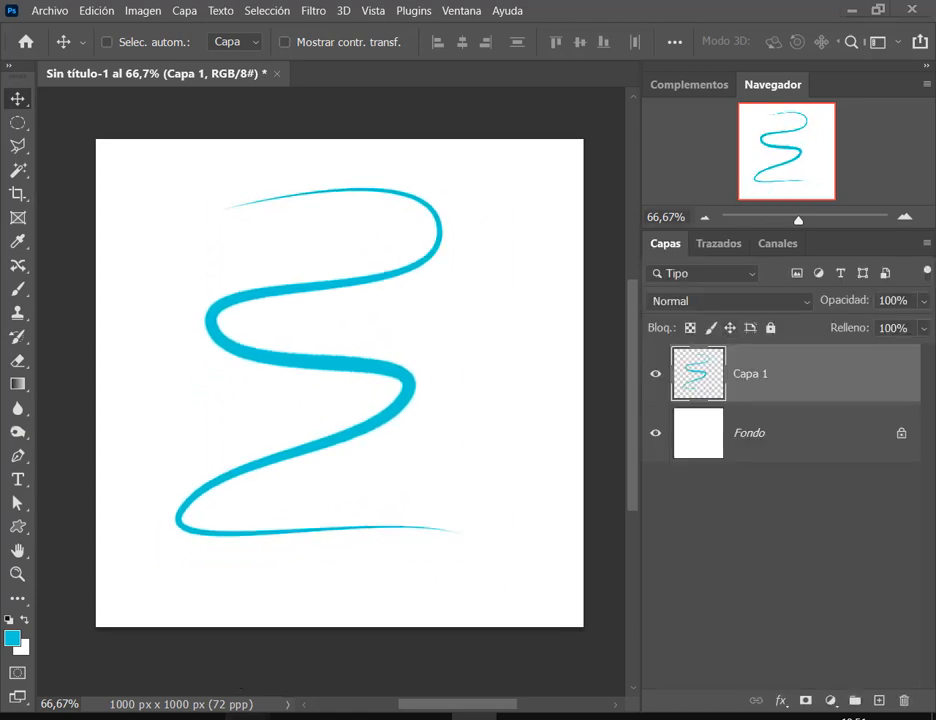
mouse_move(233, 708)
click(100, 620)
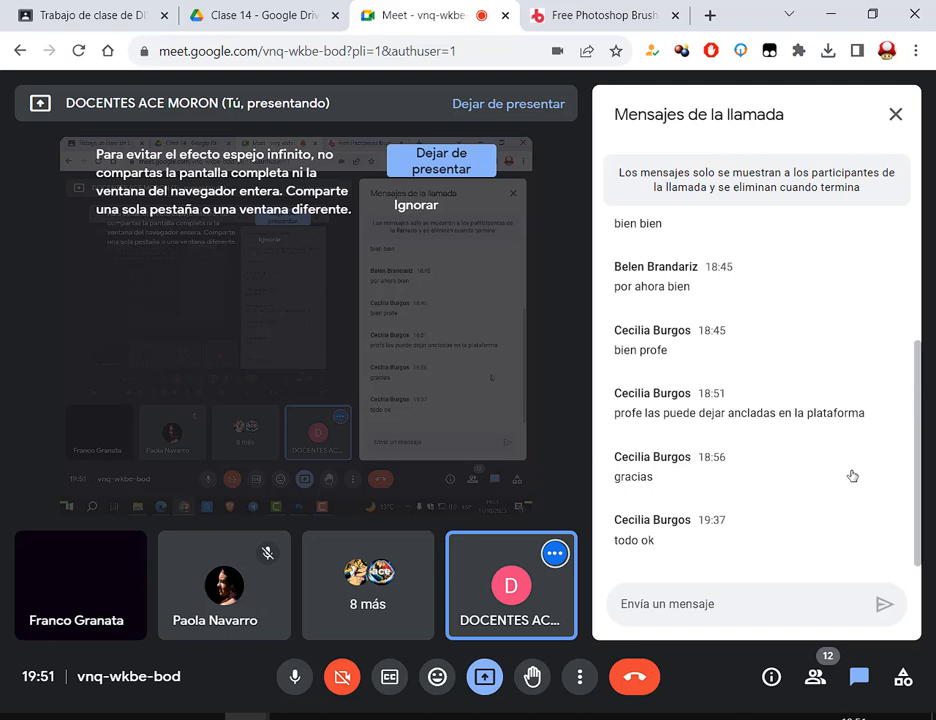
Review Chica.png in the Chica y energia folder and the example image in the Crear efecto de Líneas de energía PDF.
click(138, 685)
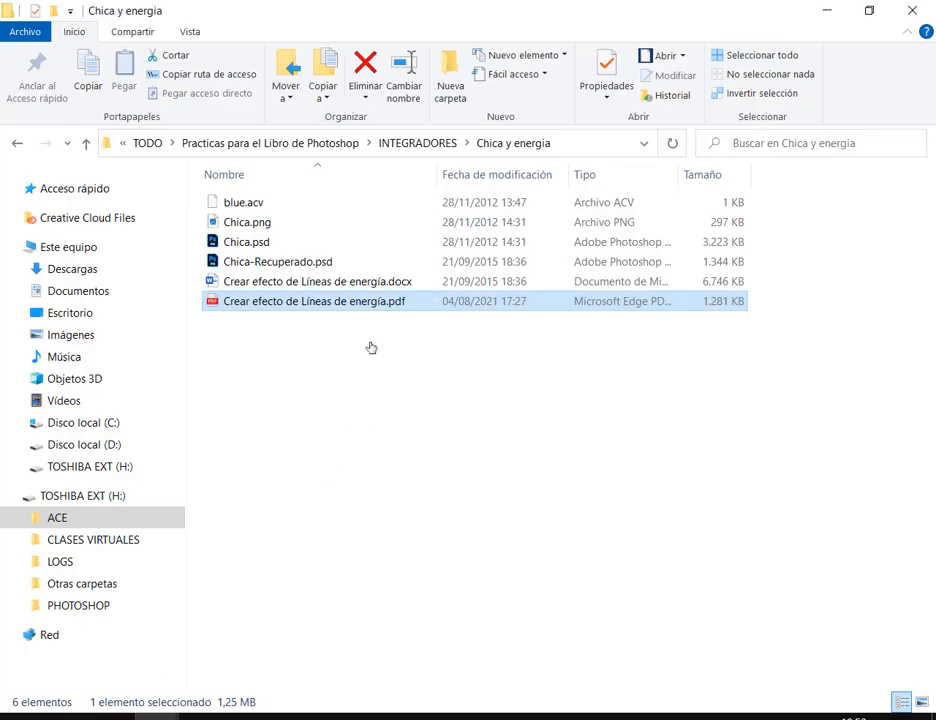
drag(249, 224, 464, 718)
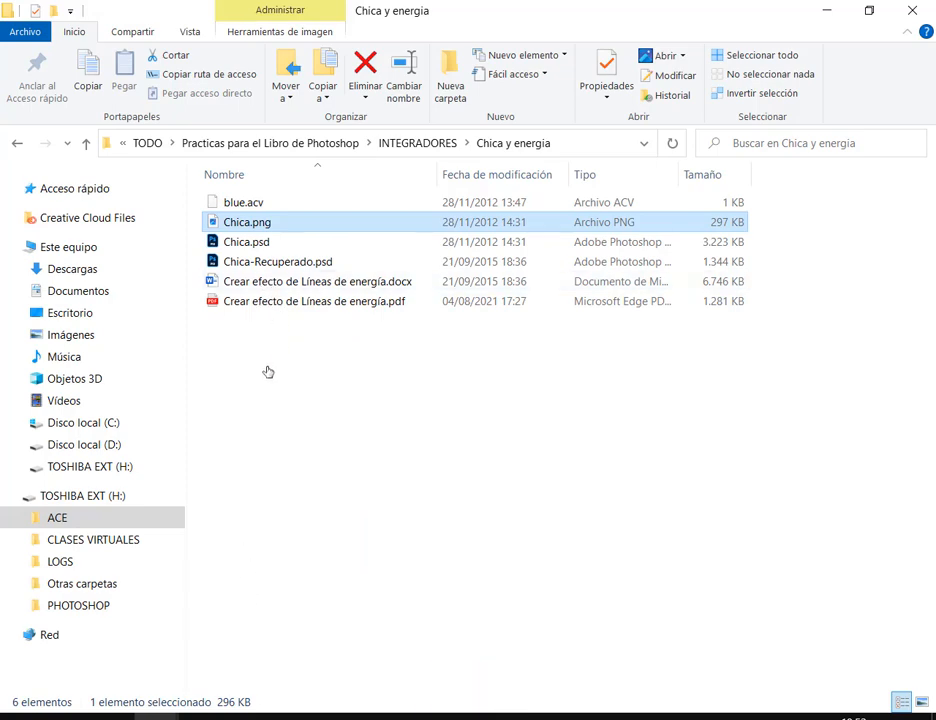
click(202, 718)
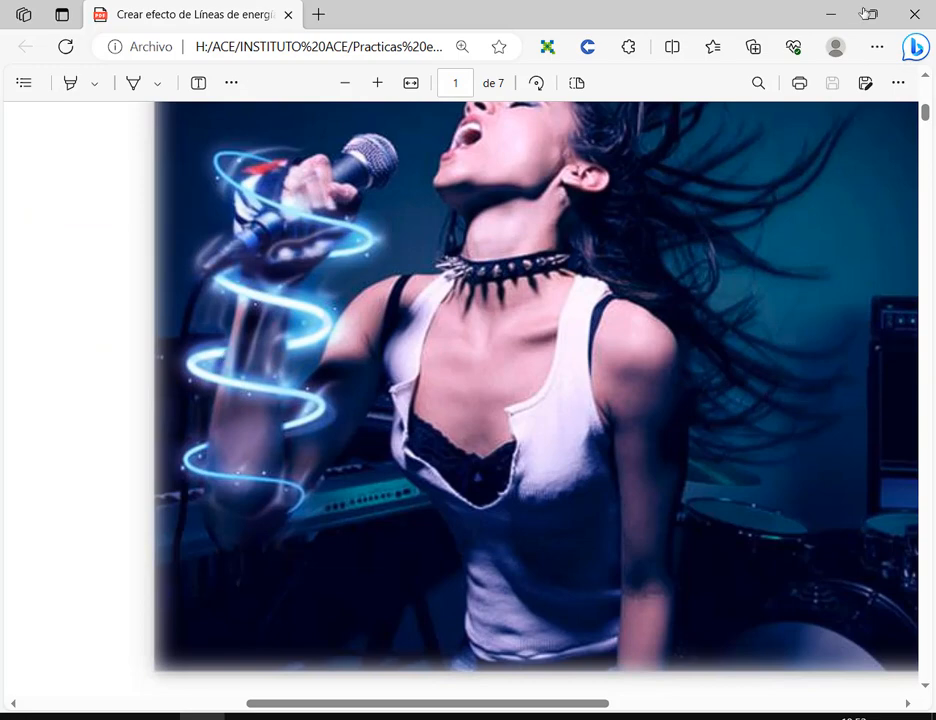
click(831, 14)
Switch to another Chrome profile, open Google Images and search for "cantante".
click(246, 718)
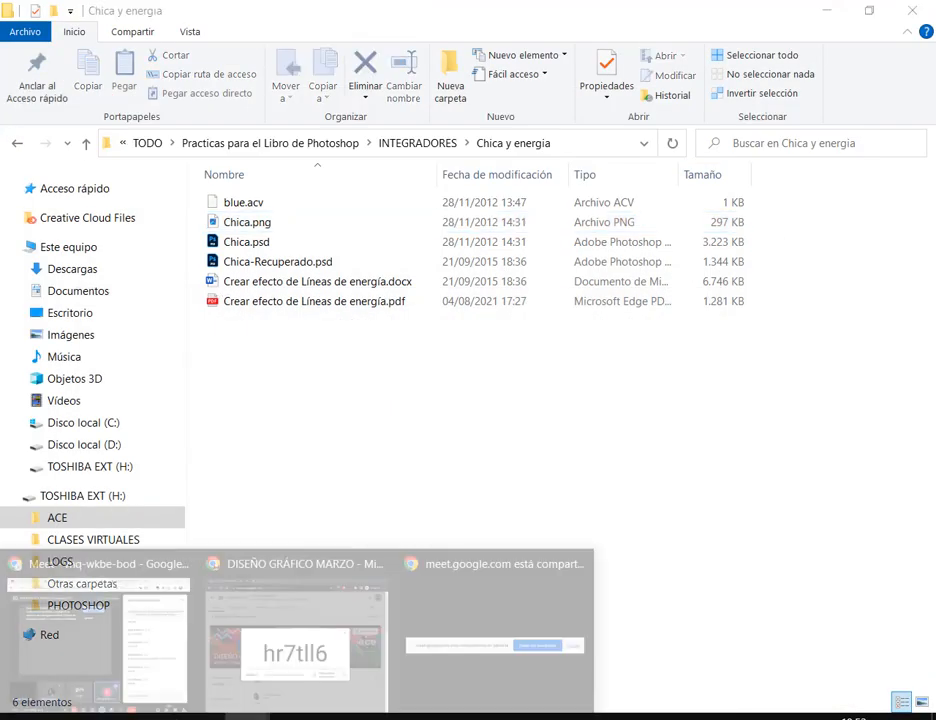
click(149, 641)
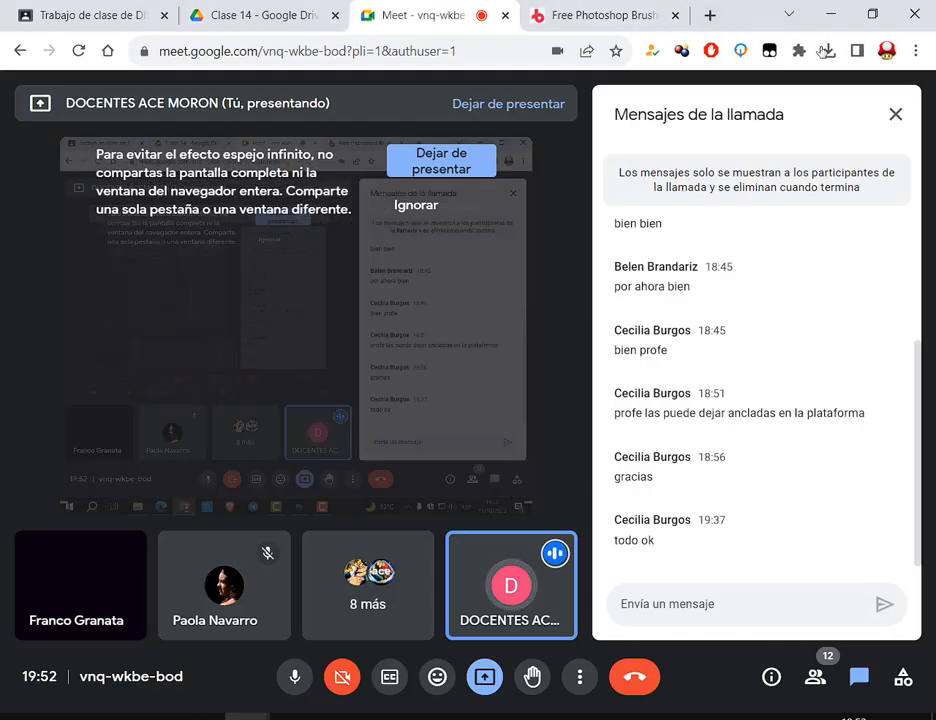
click(886, 50)
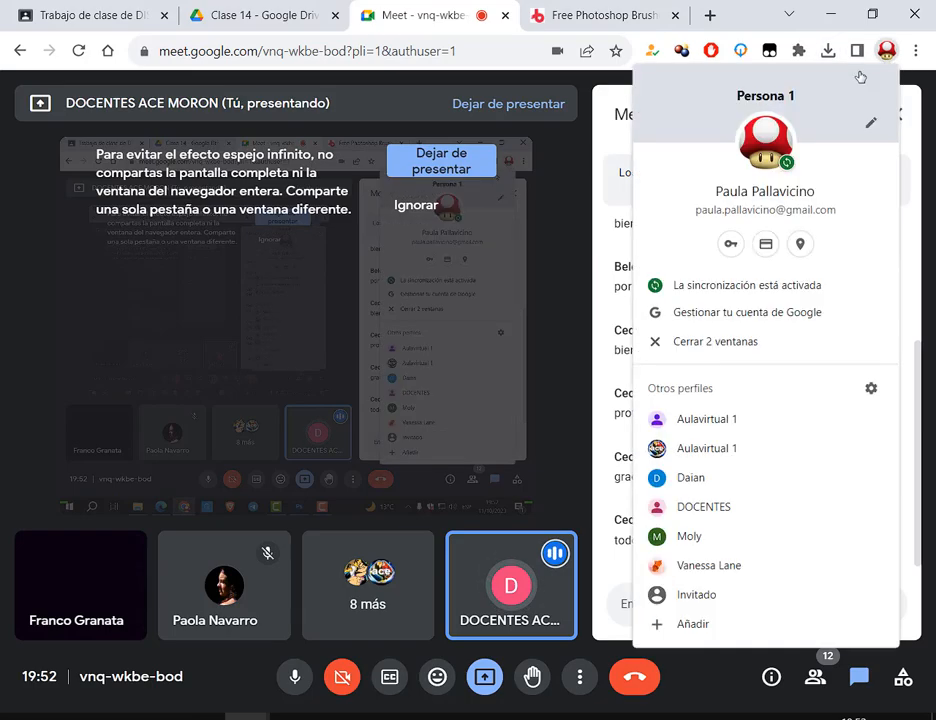
click(694, 477)
click(825, 121)
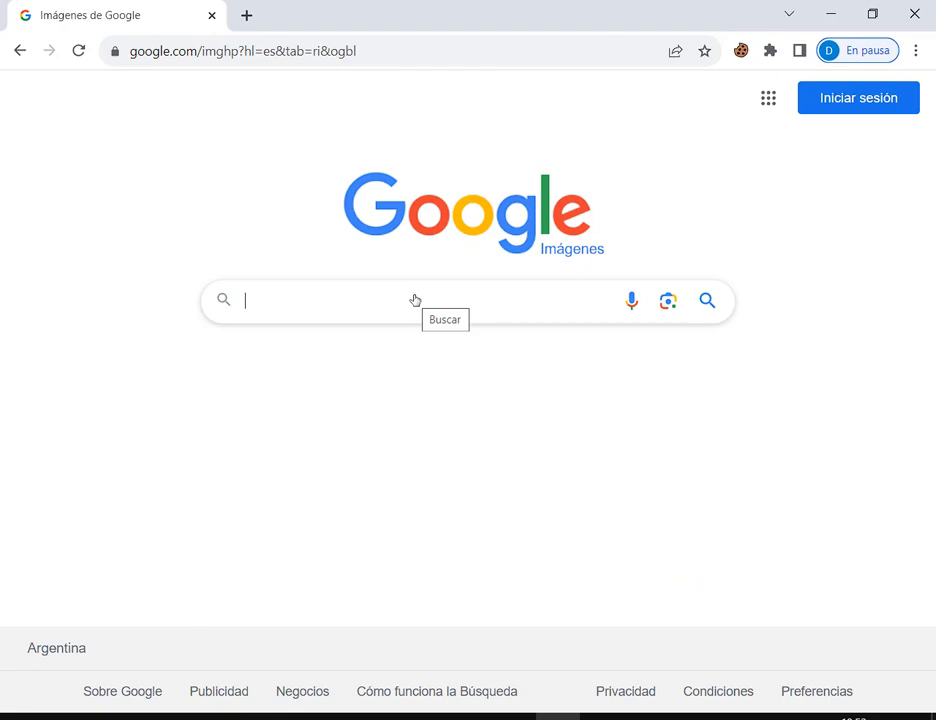
text(cantante)
key(Return)
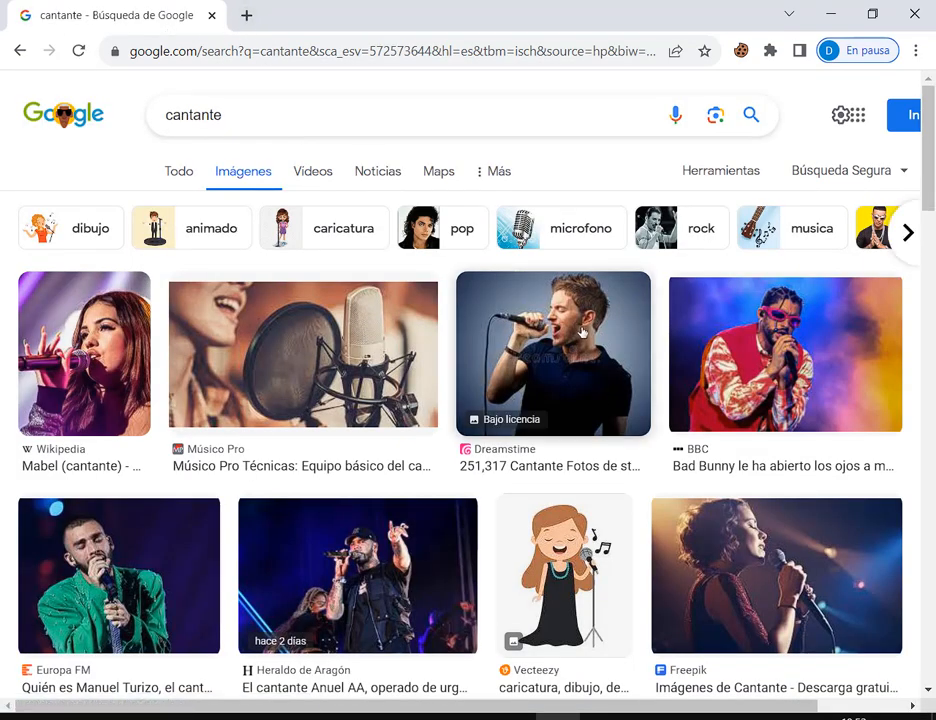
Browse the Dreamstime photo of the singing man and its related images, and open a new browser tab.
click(585, 333)
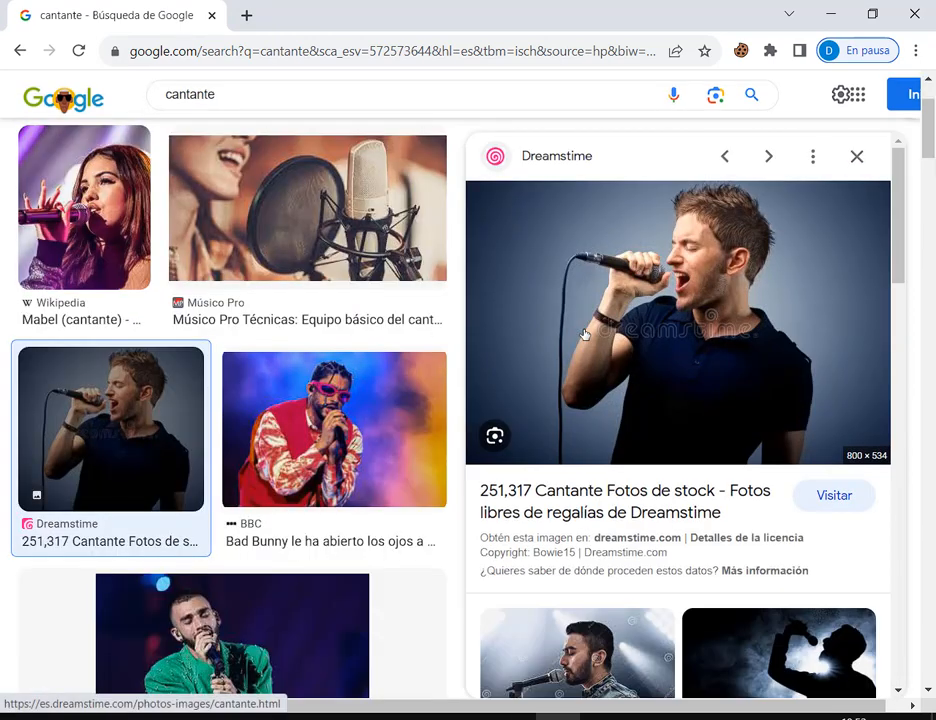
scroll(619, 347, down, 7)
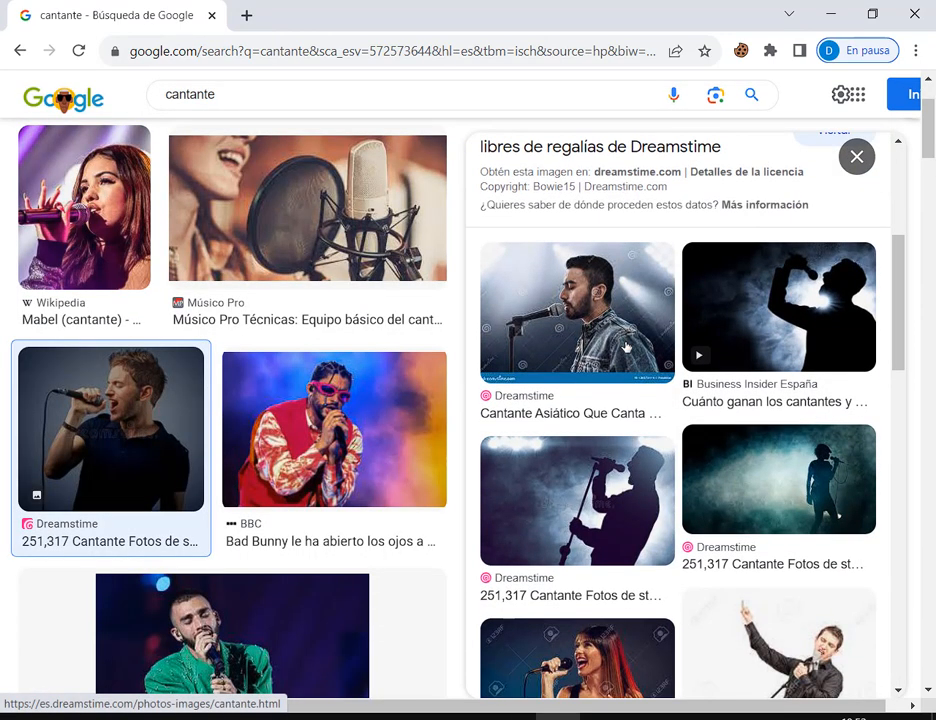
scroll(630, 307, down, 4)
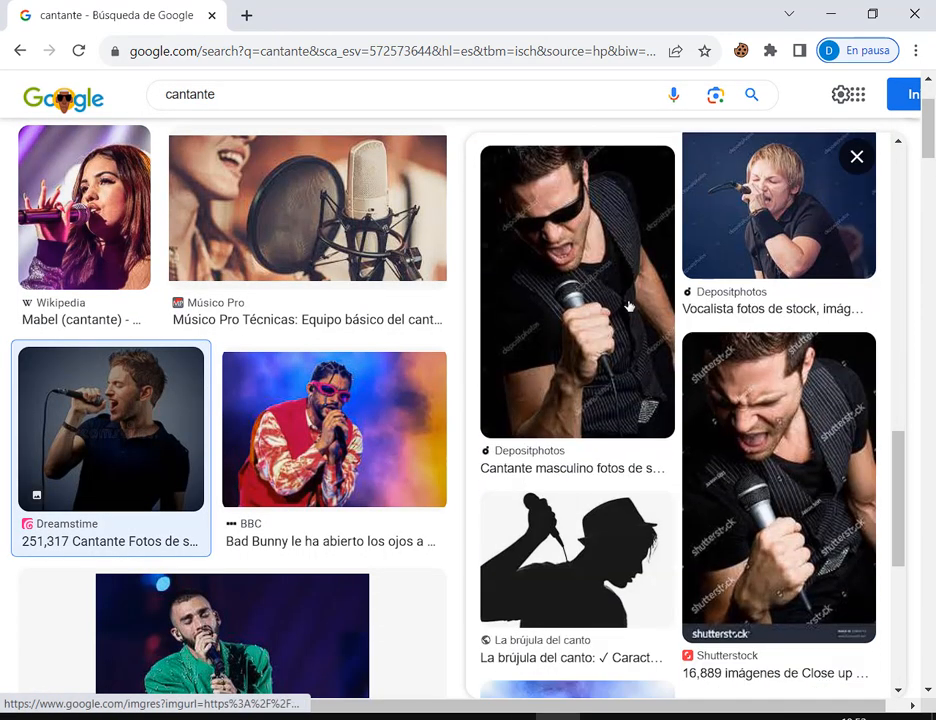
click(248, 15)
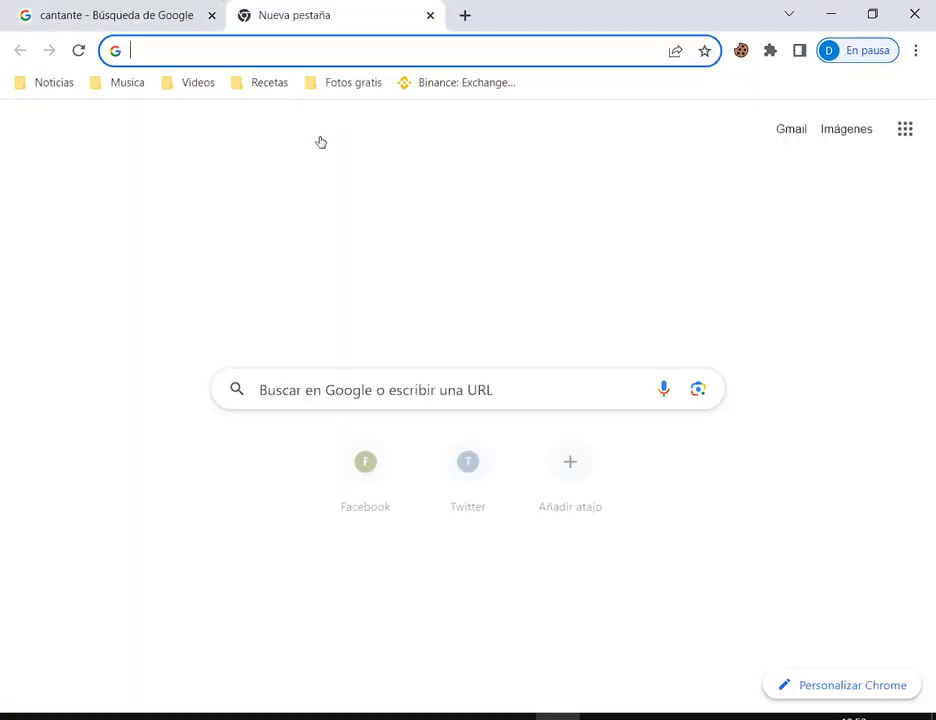
text(freepi)
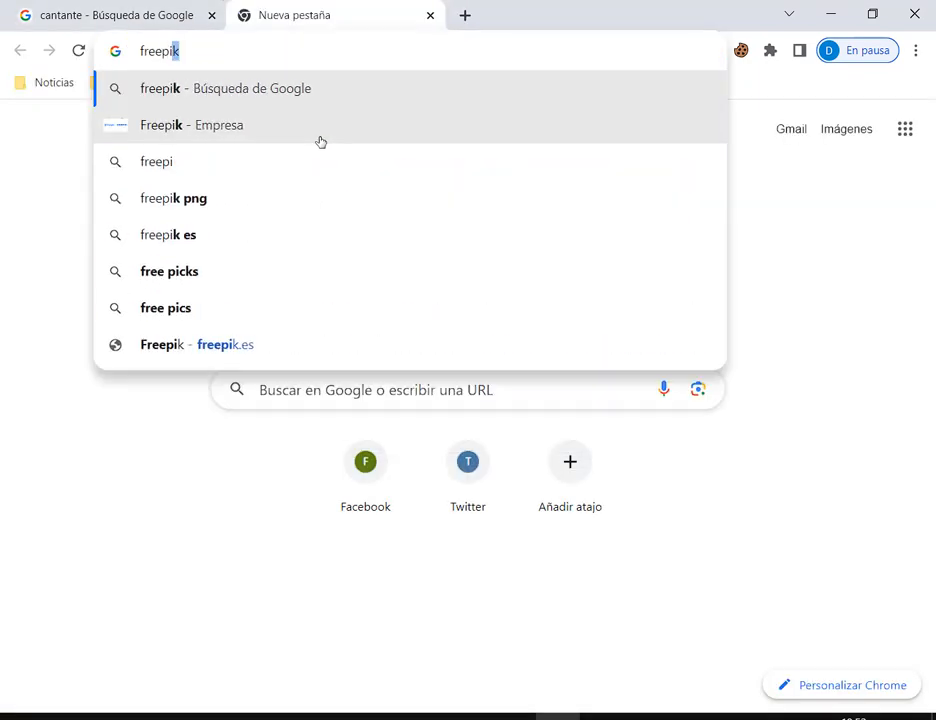
key(BackSpace)
key(BackSpace)
key(BackSpace)
key(BackSpace)
key(BackSpace)
key(BackSpace)
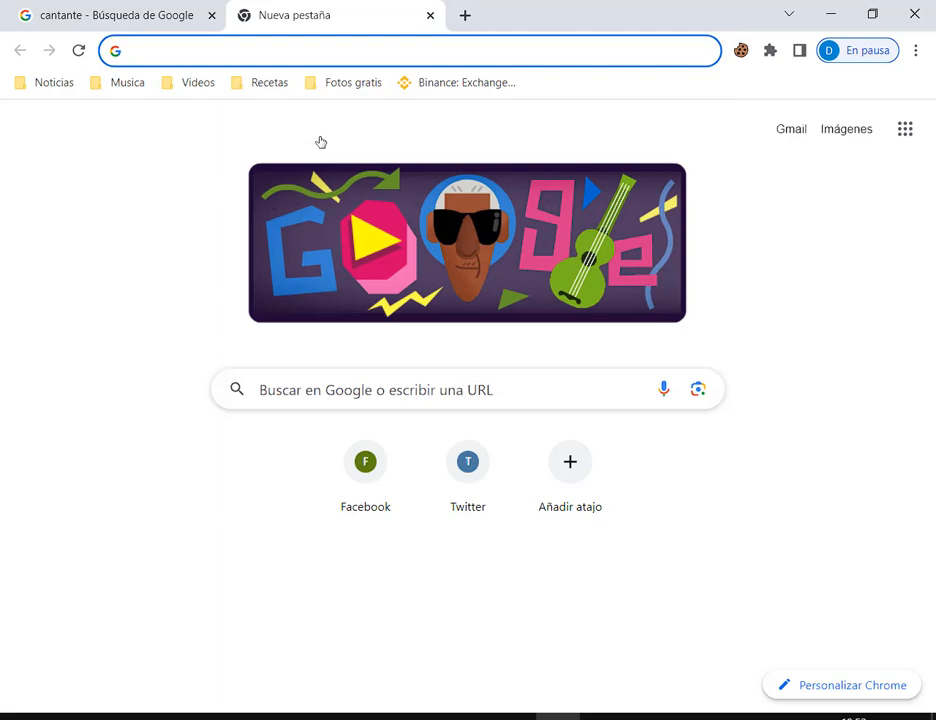
Open the Pexels website and search its free photos for "cantante".
text(pexe)
key(Return)
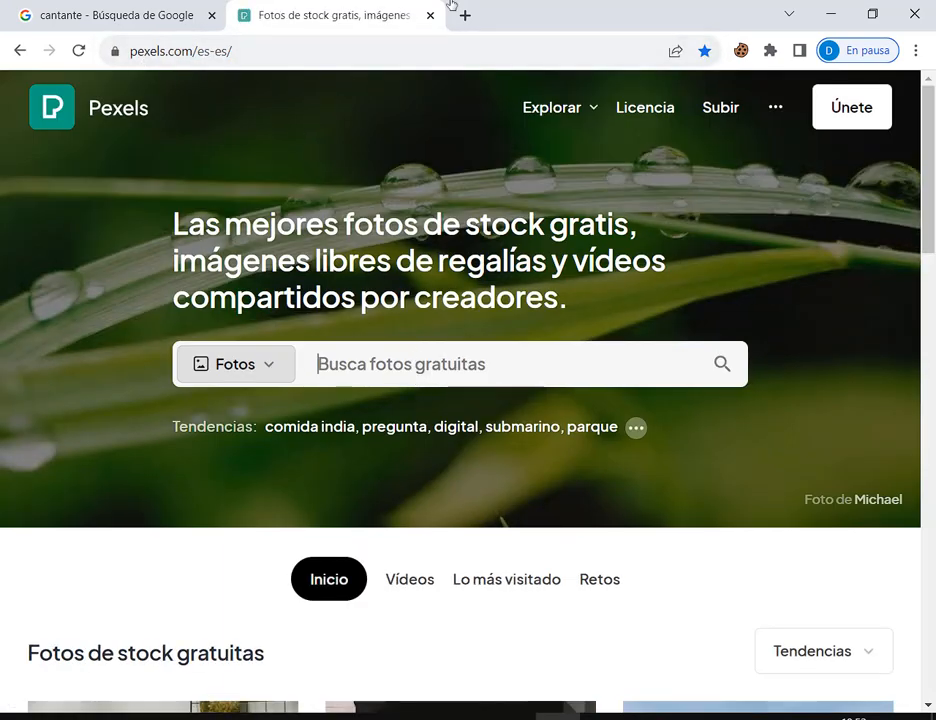
click(447, 378)
text(cantante)
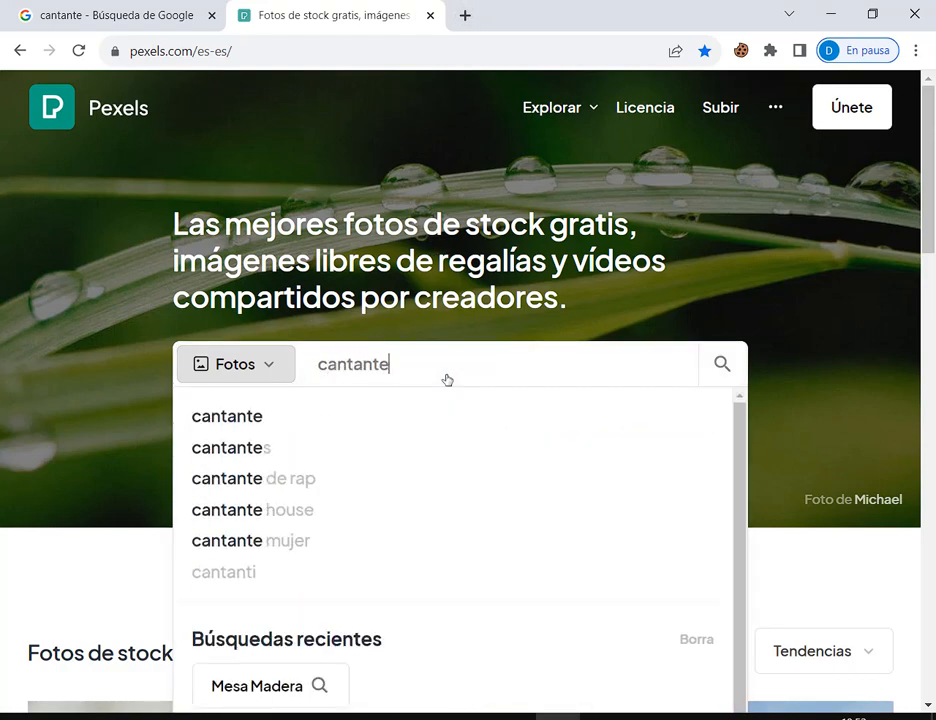
key(Return)
scroll(527, 181, down, 3)
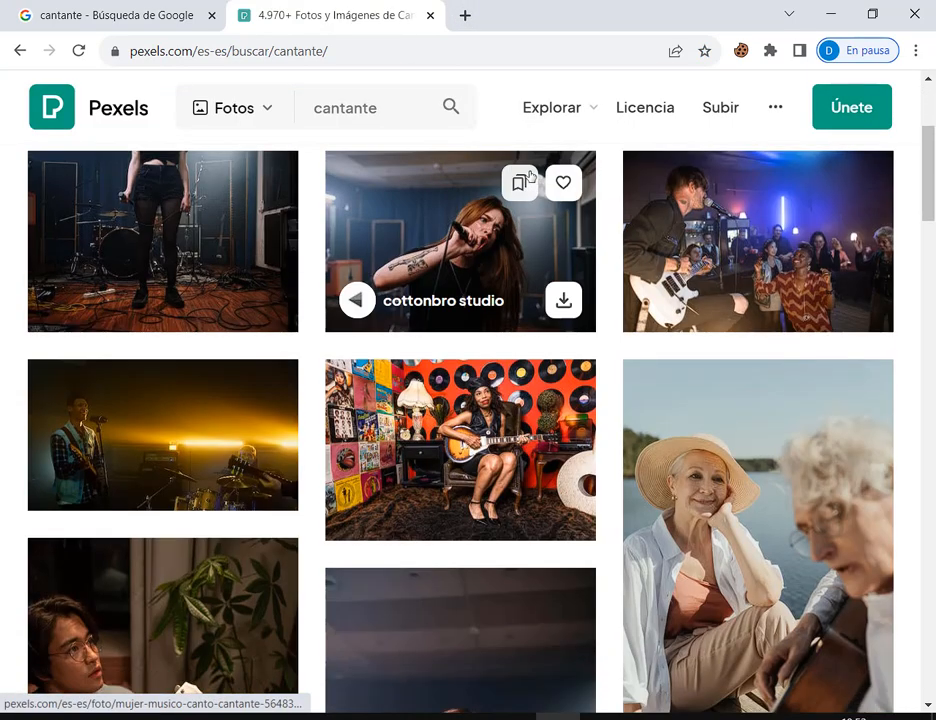
Open the photo of the long-haired woman singing into a microphone and download it in the Grande 1920×1280 size.
click(430, 250)
scroll(693, 301, down, 2)
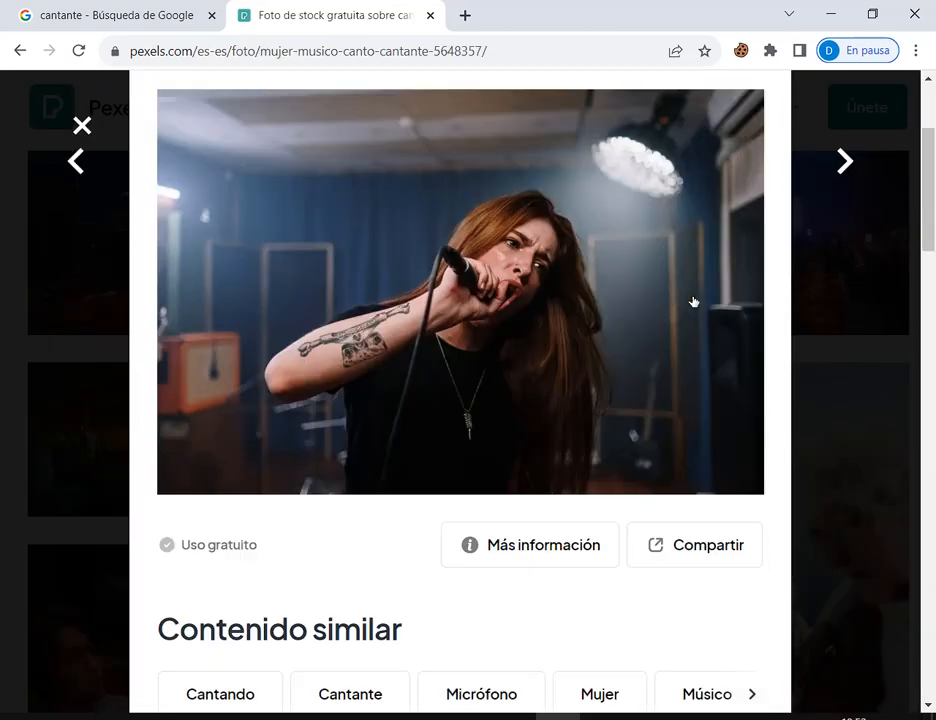
scroll(600, 310, down, 1)
scroll(590, 260, up, 3)
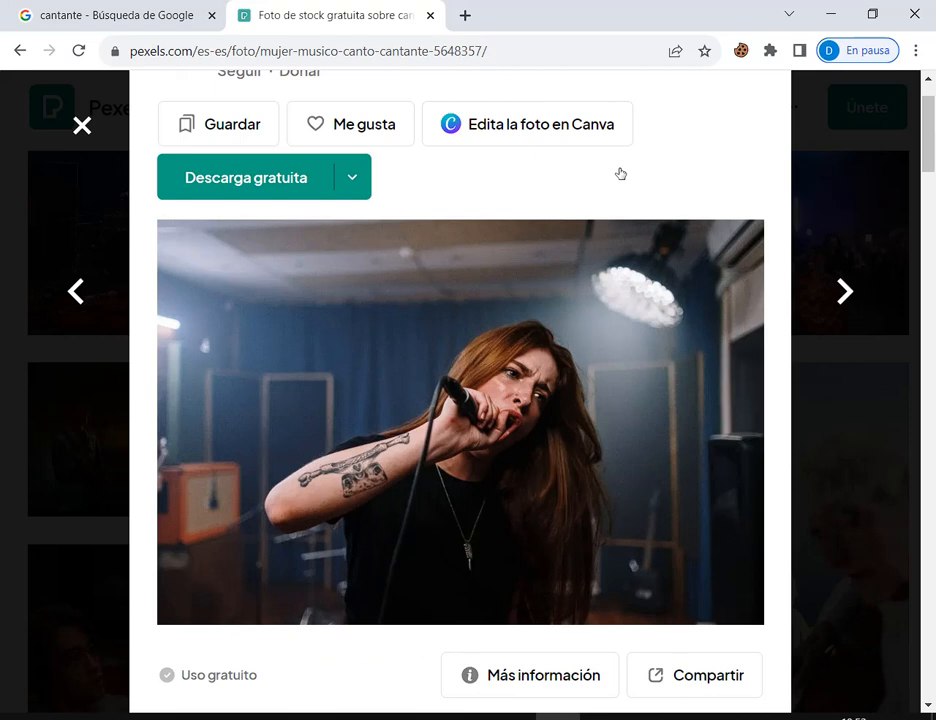
click(352, 185)
click(288, 336)
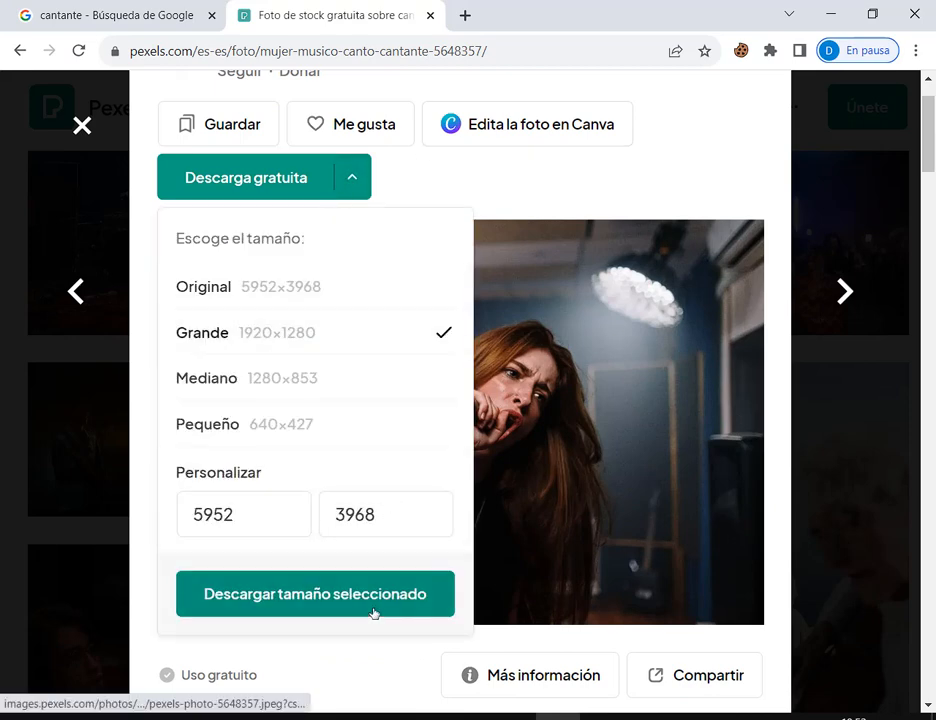
click(373, 613)
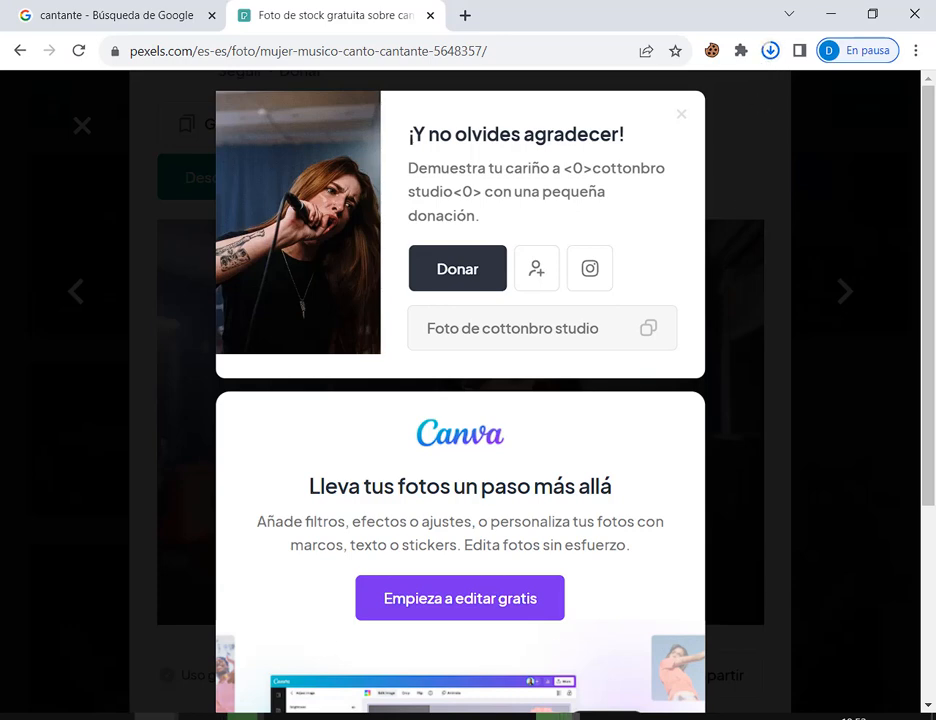
Open pexels-cottonbro-studio-5648357.jpg from the Descargas folder in Photoshop, and close the Sin título-1 document.
mouse_move(155, 716)
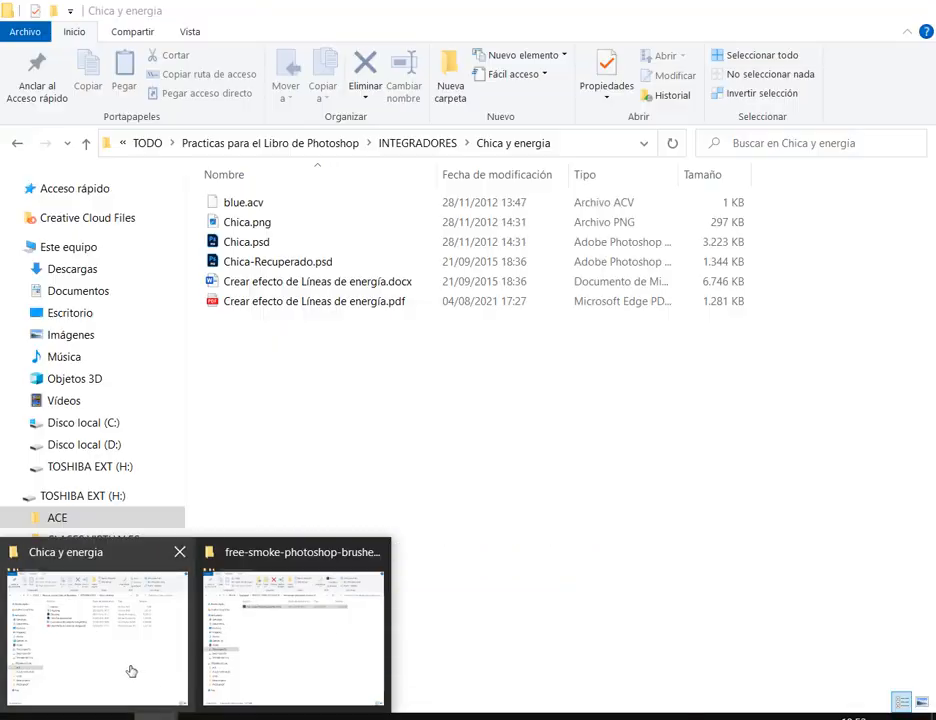
click(130, 670)
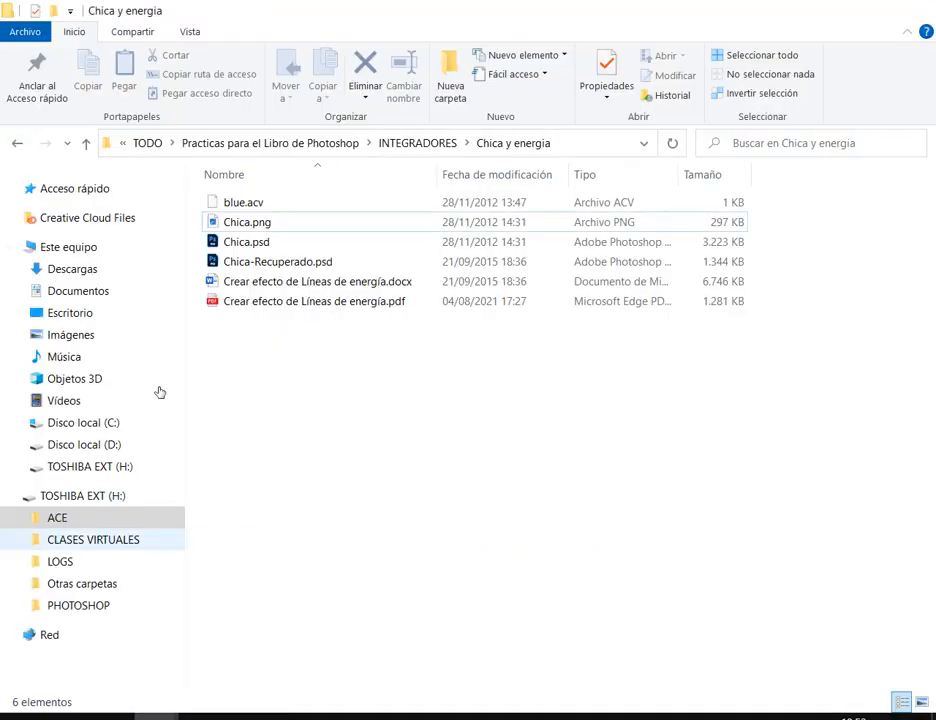
click(118, 272)
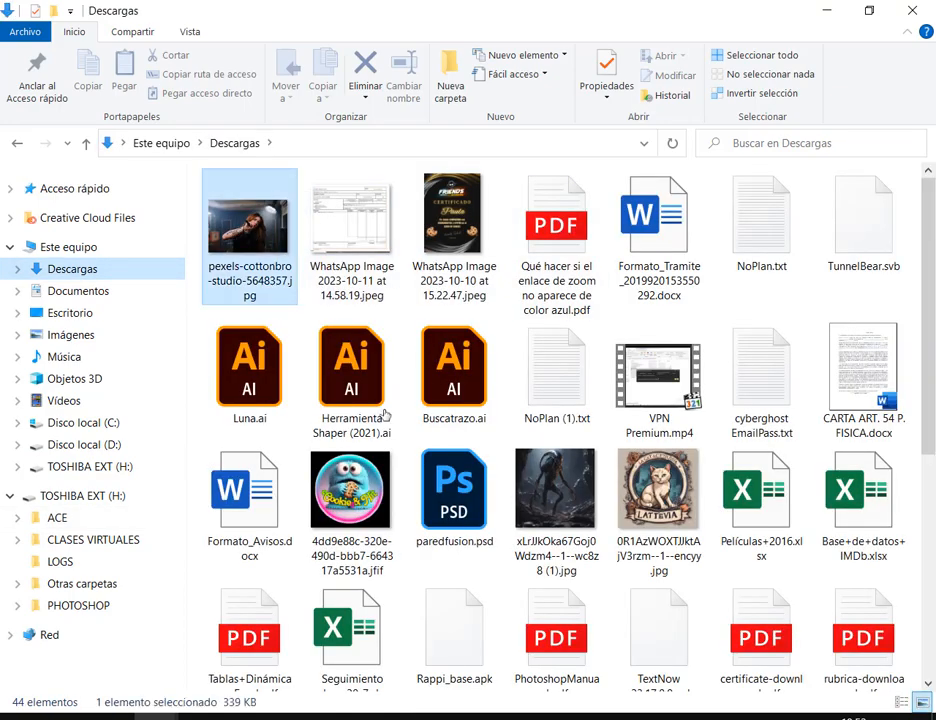
drag(248, 228, 420, 84)
click(550, 381)
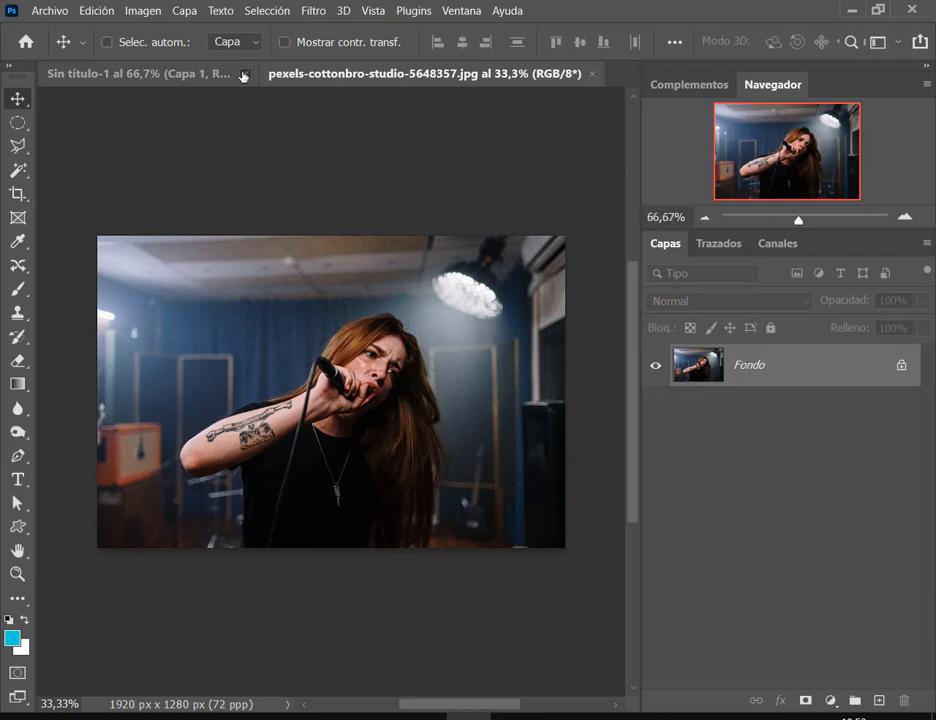
click(243, 76)
click(535, 290)
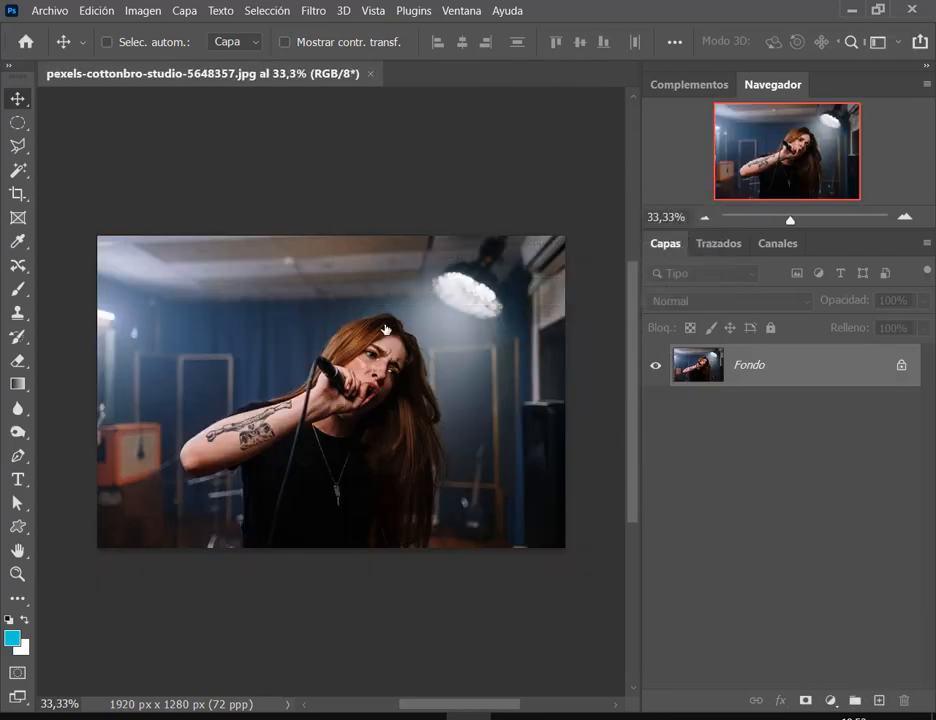
Add a new empty layer above Fondo in the singer photo.
scroll(220, 475, up, 3)
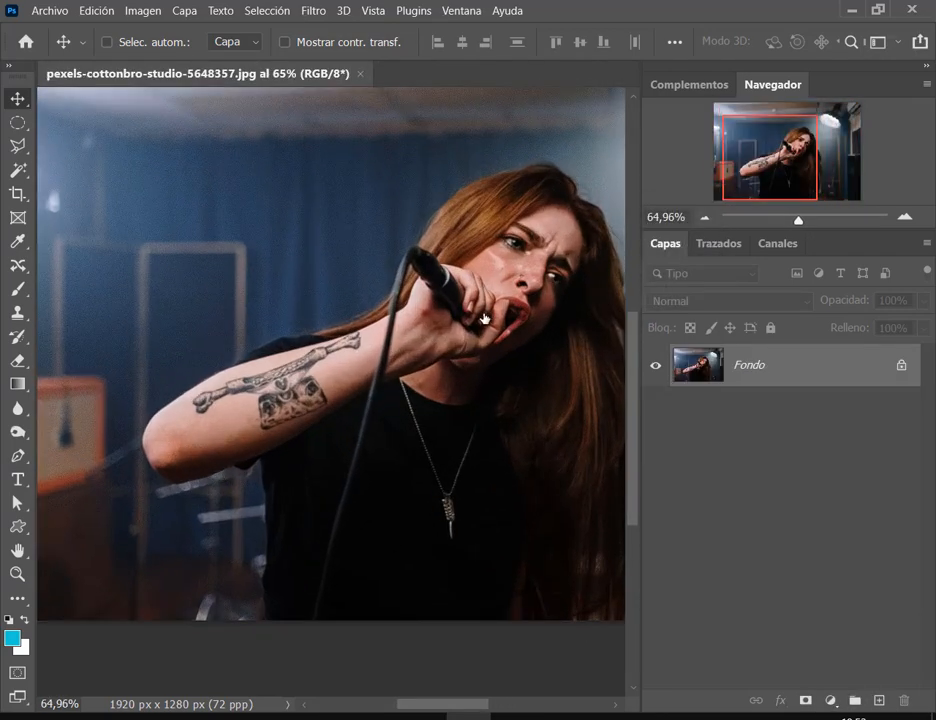
scroll(450, 298, up, 1)
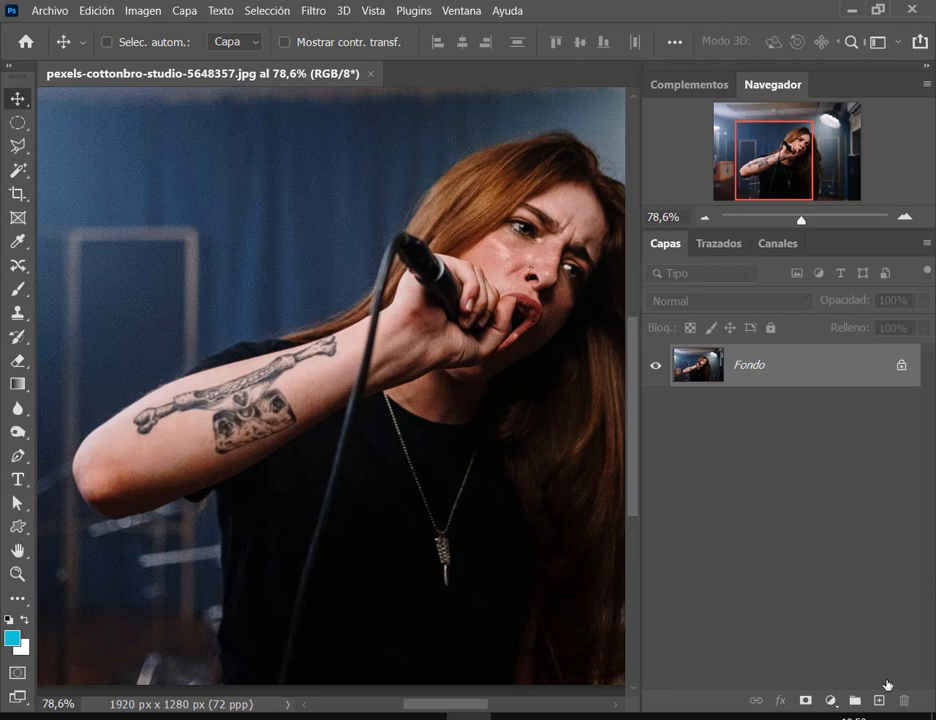
click(879, 700)
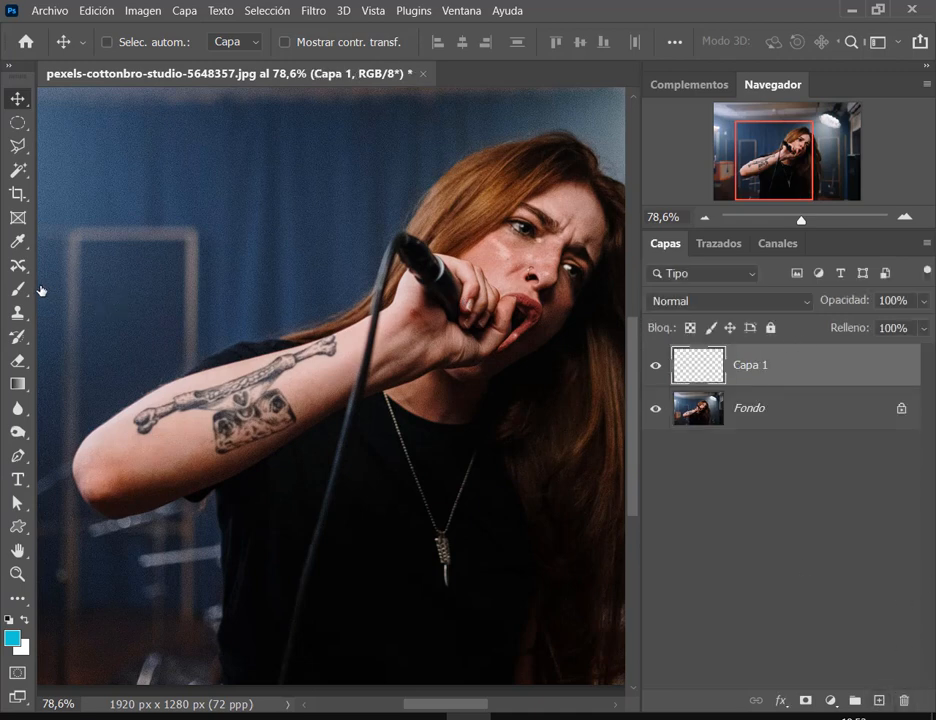
Draw a smooth curved Pen path that zigzags around the singer's forearm, from below her chin over the microphone hand to the elbow.
click(15, 457)
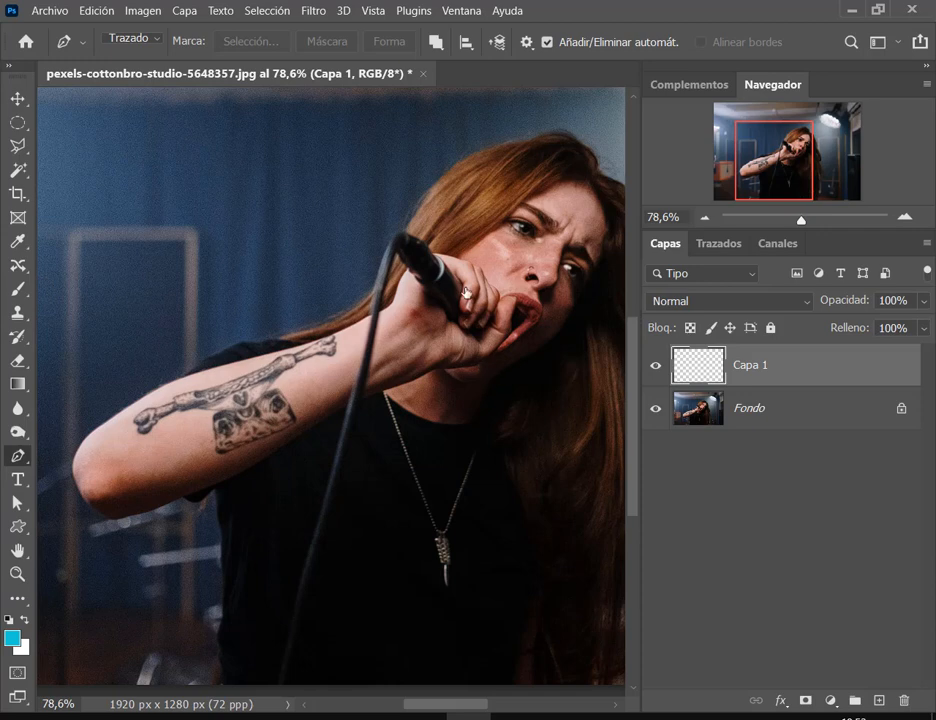
click(490, 370)
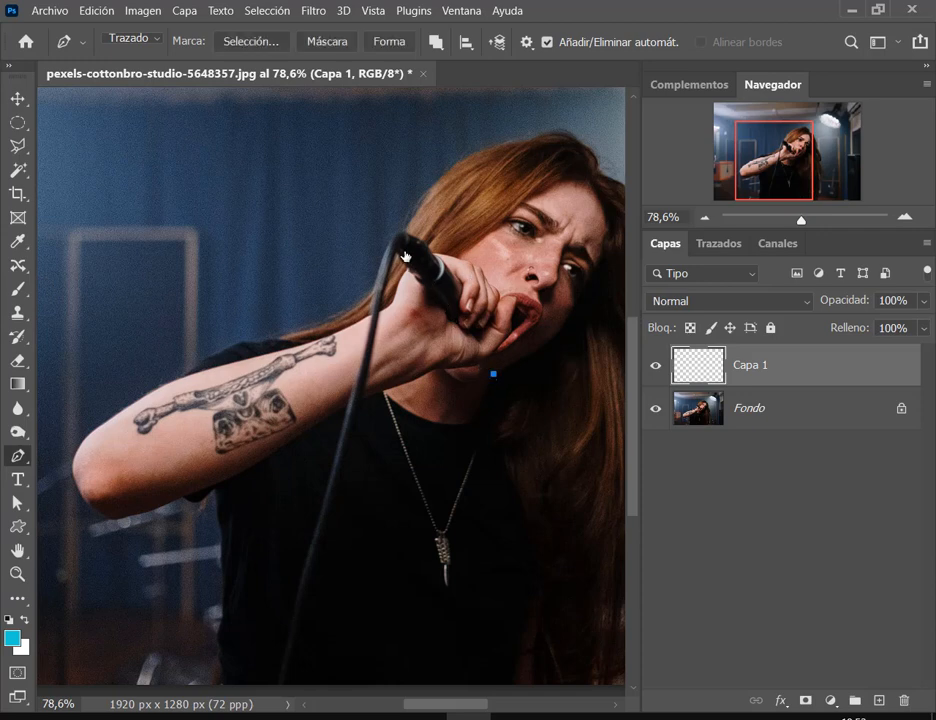
drag(380, 232, 319, 247)
drag(412, 414, 382, 423)
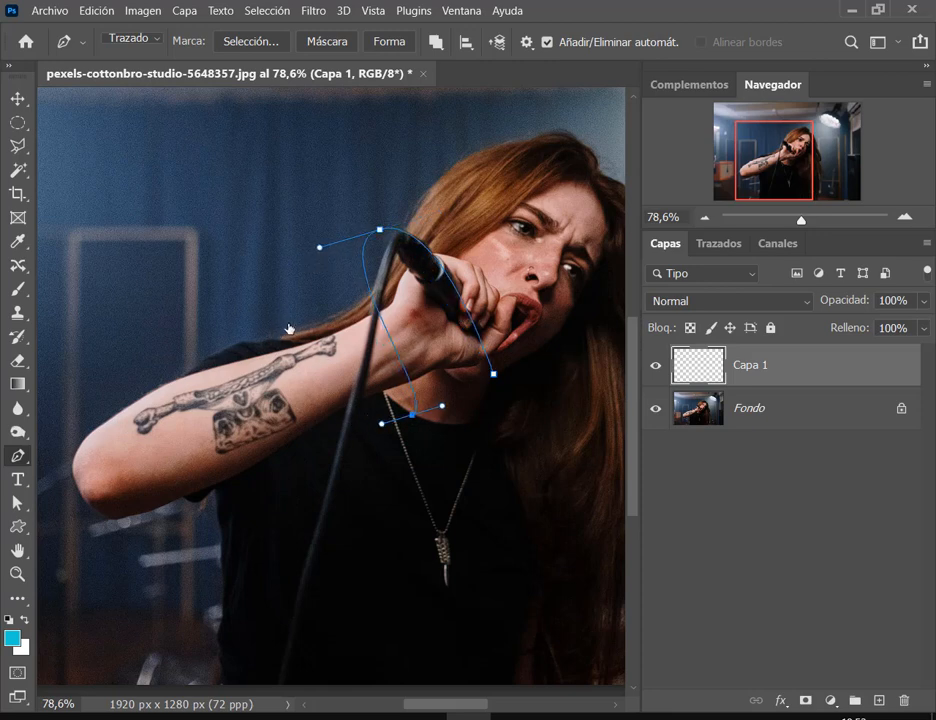
drag(288, 325, 260, 324)
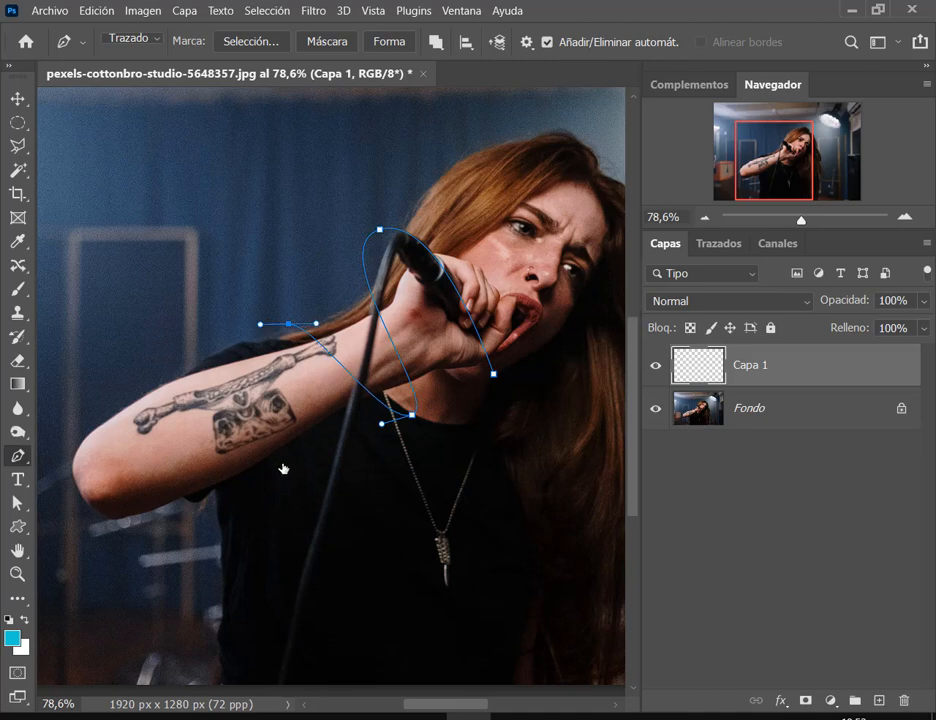
drag(283, 464, 254, 484)
drag(216, 355, 189, 357)
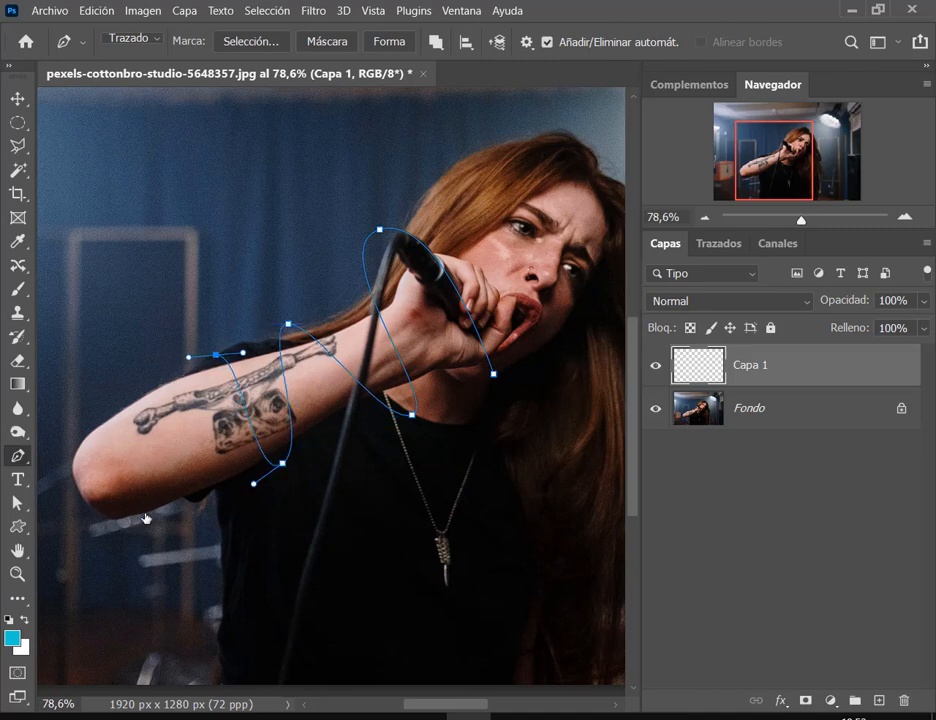
drag(151, 527, 176, 565)
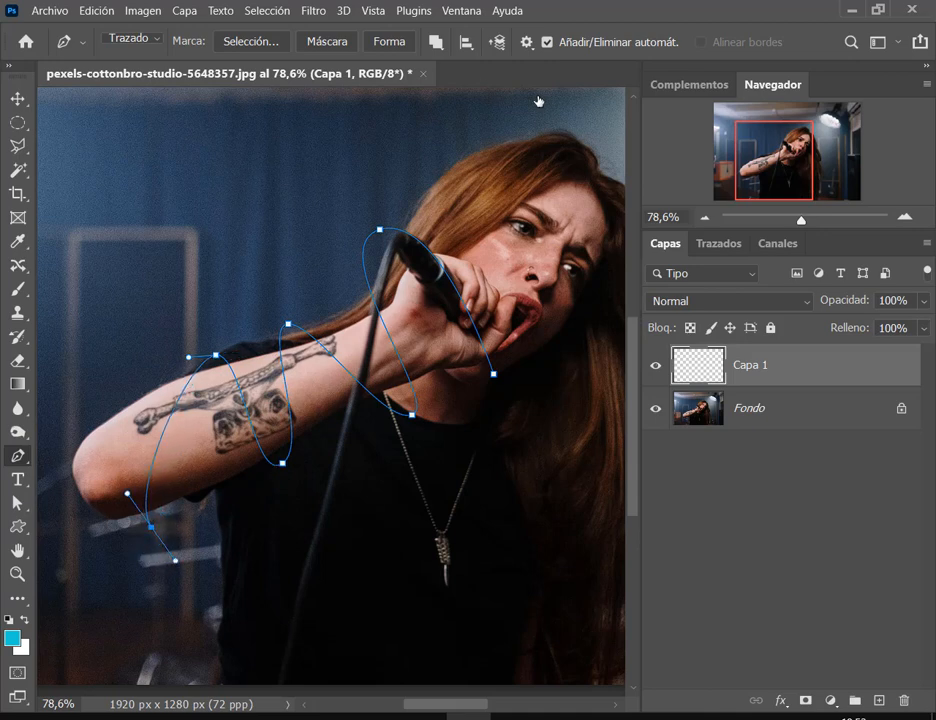
Set the brush size to 22 px, trying it with test strokes on the blue background and undoing them.
click(17, 289)
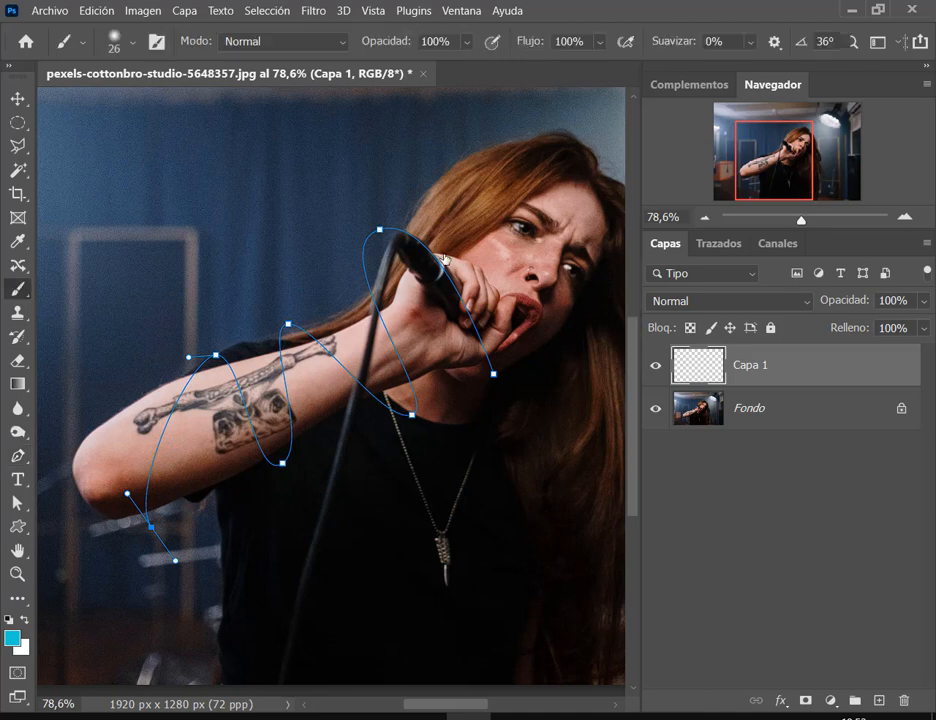
mouse_move(300, 207)
mouse_down()
mouse_move(284, 246)
mouse_move(240, 296)
mouse_up()
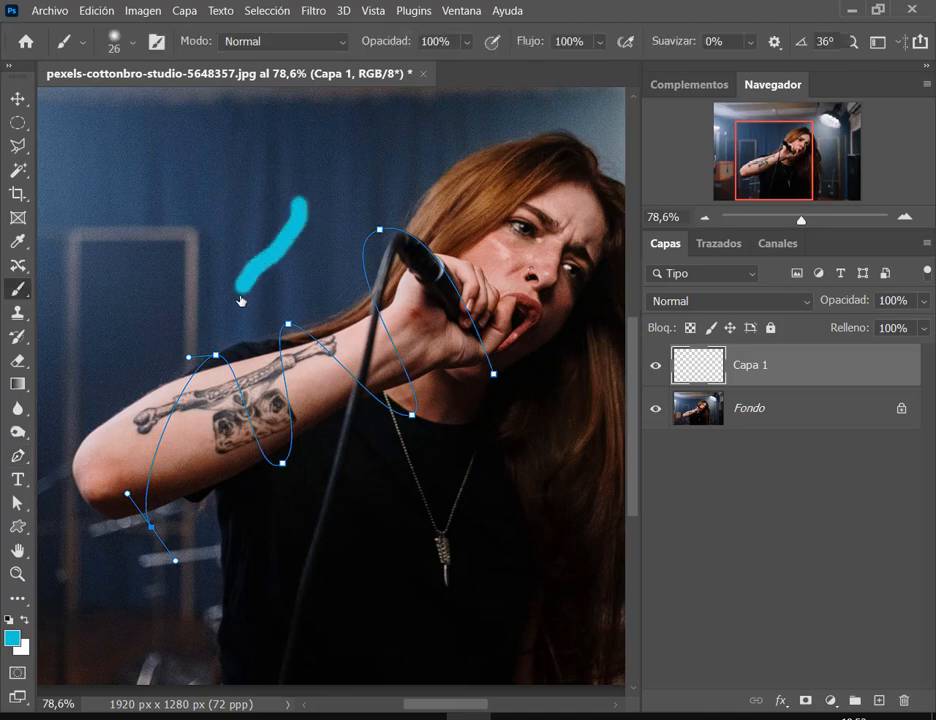
key(ctrl+z)
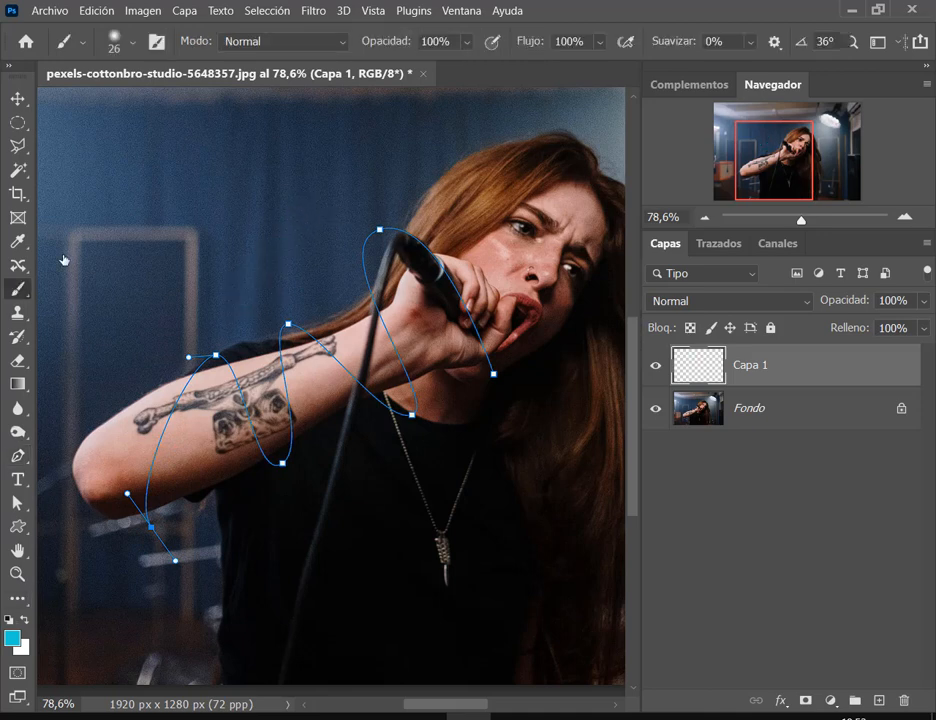
alt+right_click(259, 204)
drag(262, 204, 254, 298)
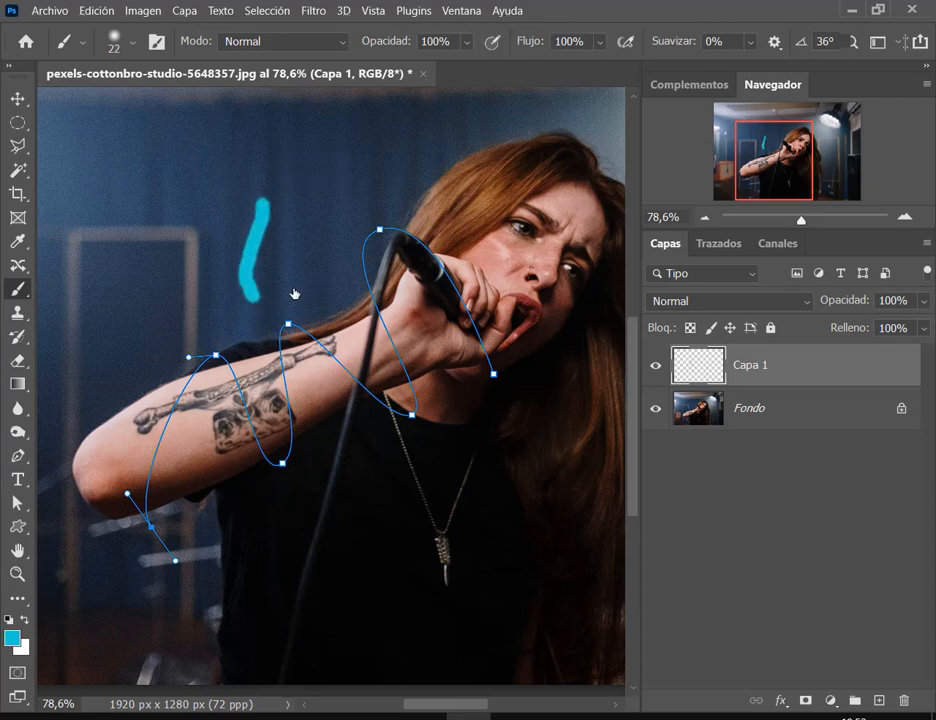
drag(294, 246, 301, 317)
key(ctrl+z)
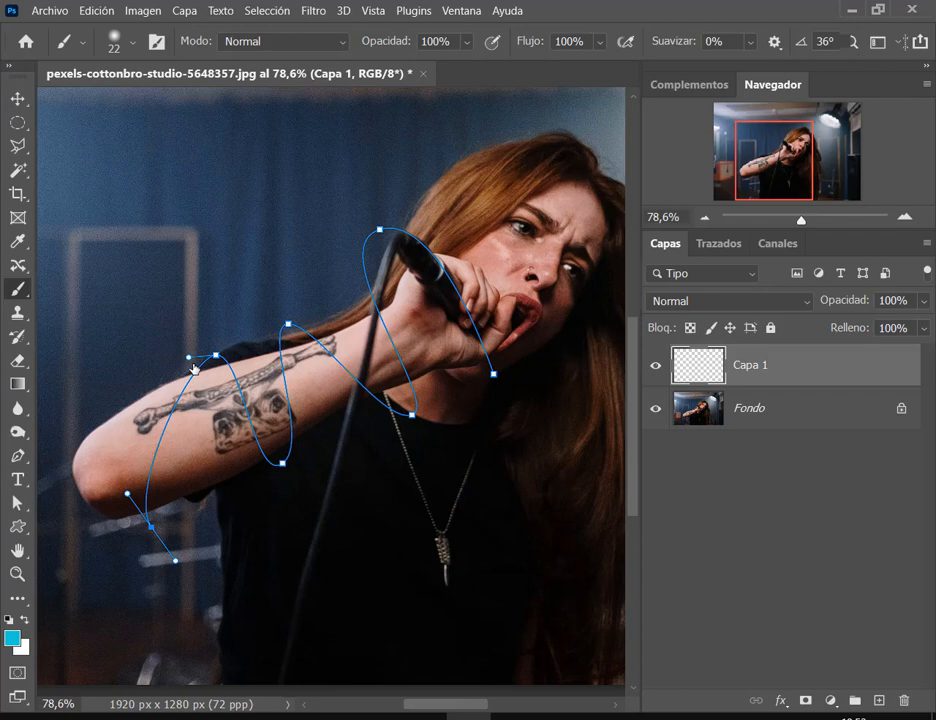
Set the foreground colour to white (ffffff).
click(13, 637)
mouse_move(430, 292)
mouse_down()
mouse_move(382, 140)
mouse_move(367, 147)
mouse_up()
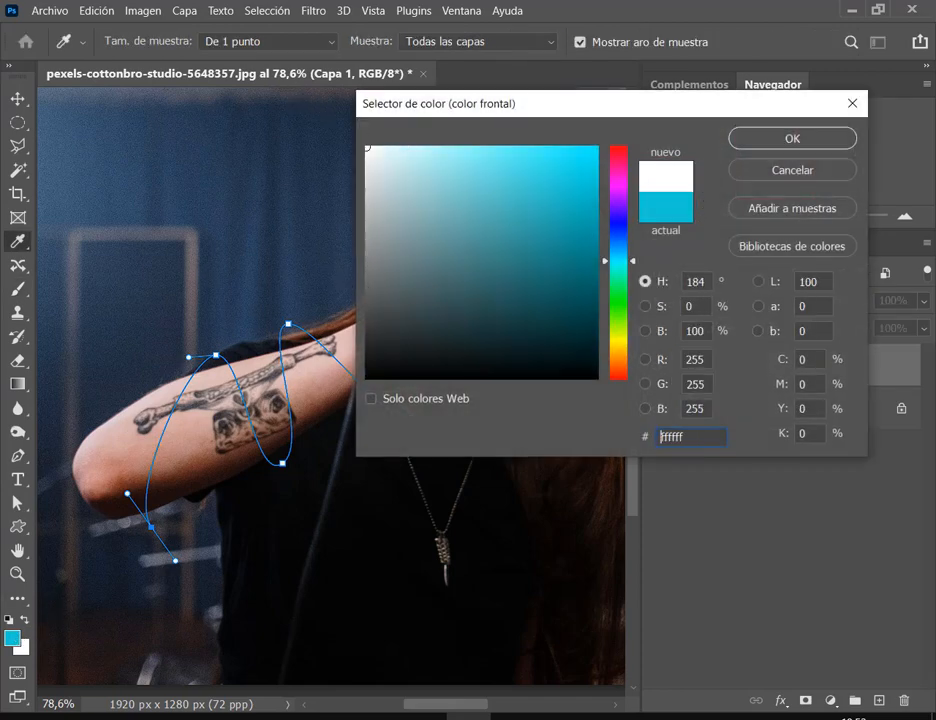
click(784, 140)
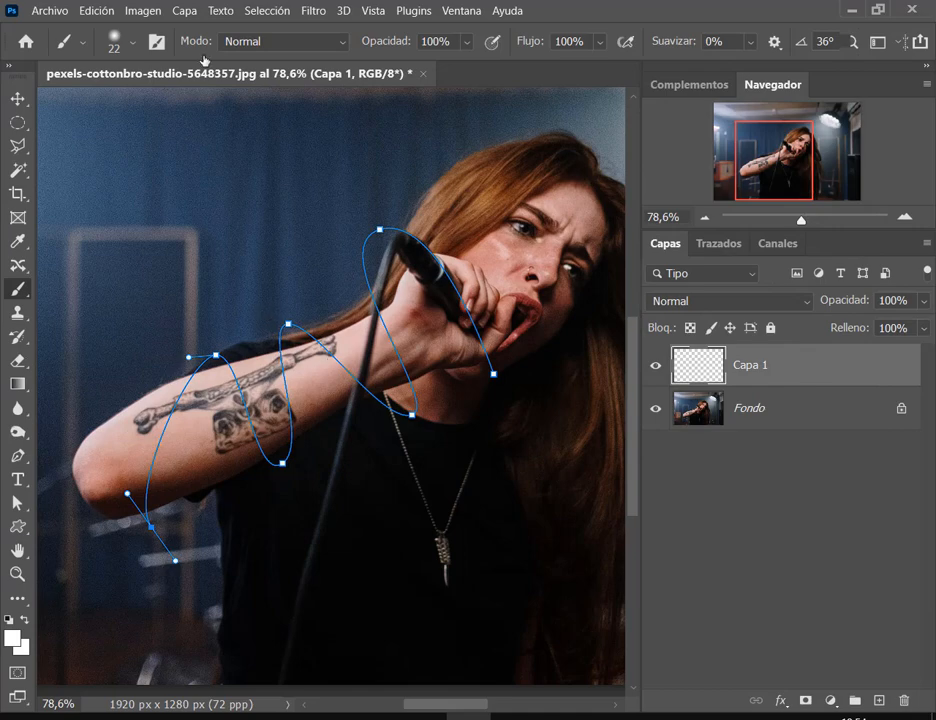
Review the brush's shape dynamics and stroke the work path on Capa 1 with Pincel and Simular presión enabled.
click(156, 41)
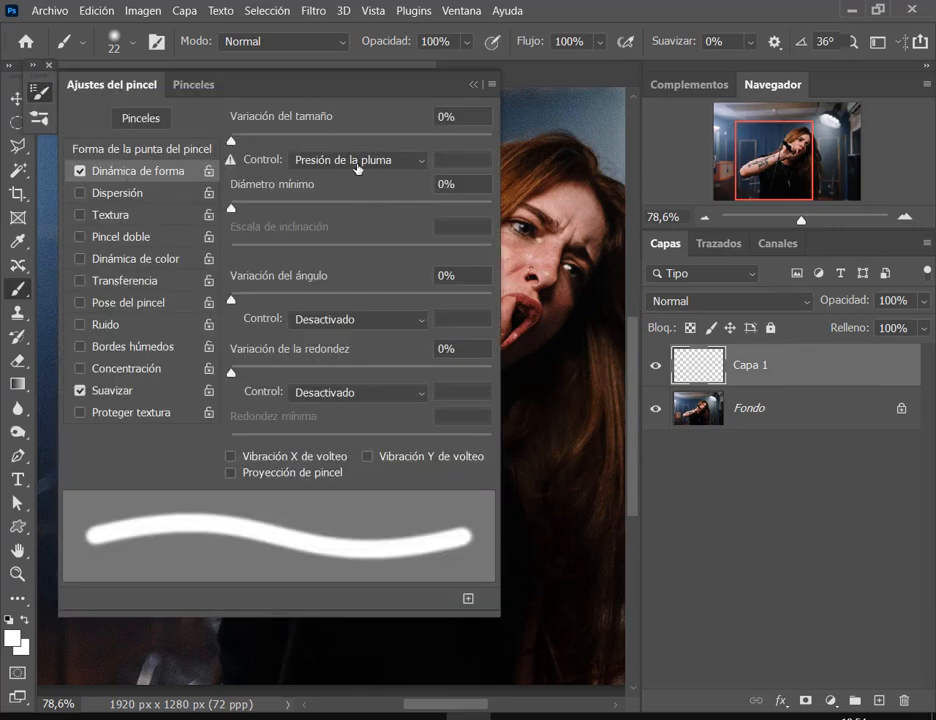
click(476, 86)
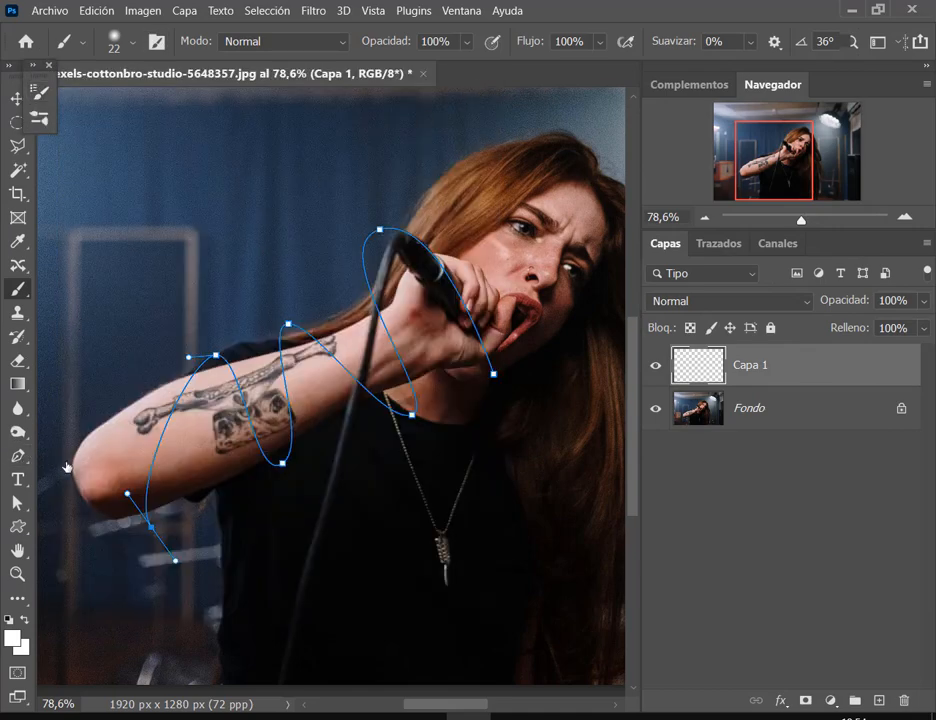
click(16, 503)
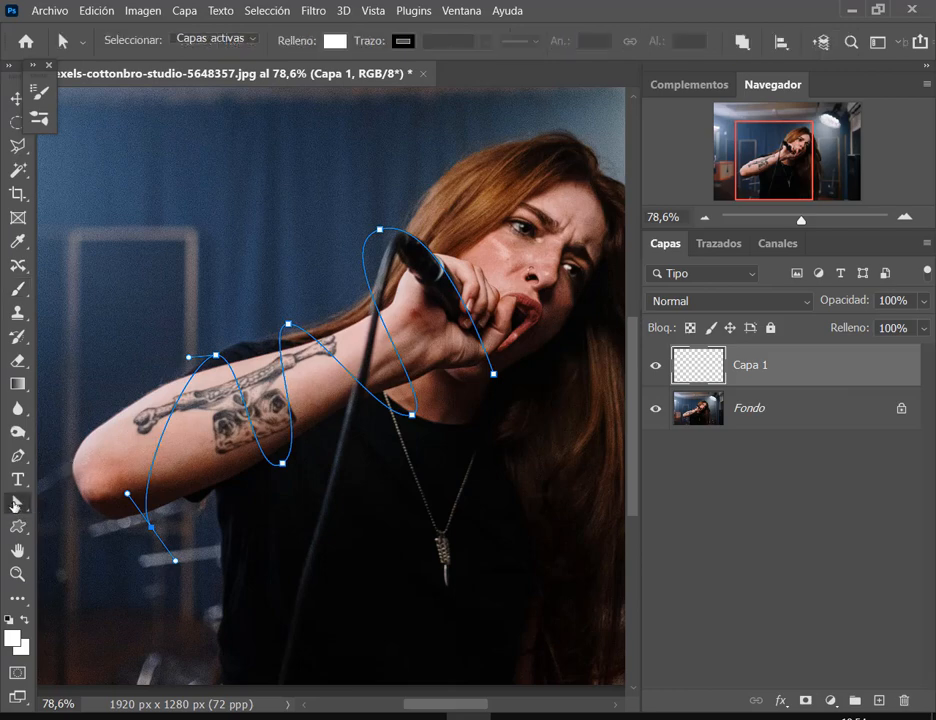
right_click(398, 366)
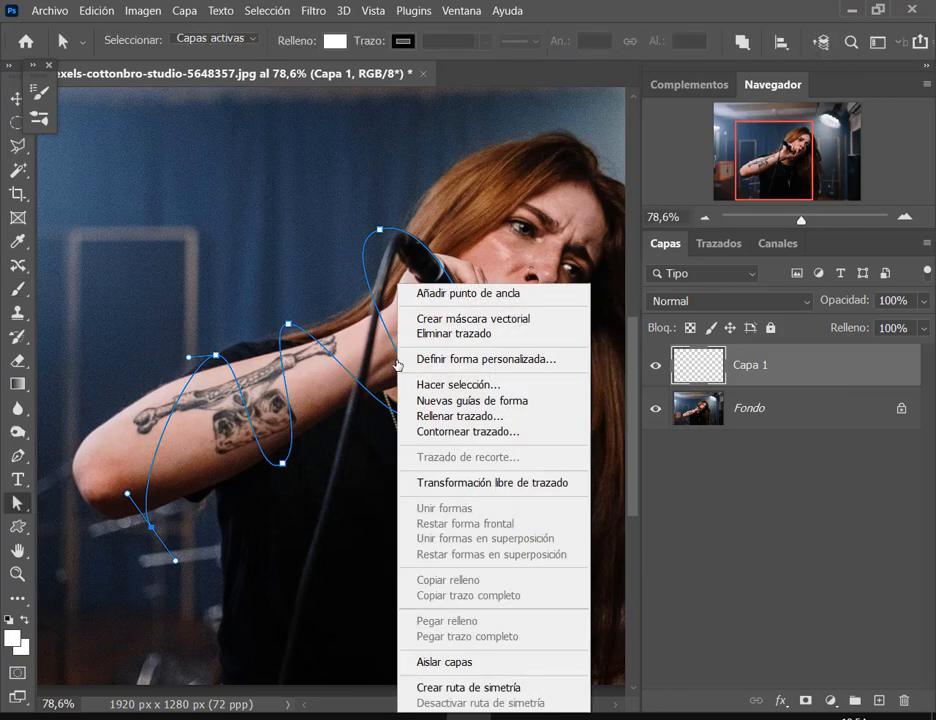
click(502, 432)
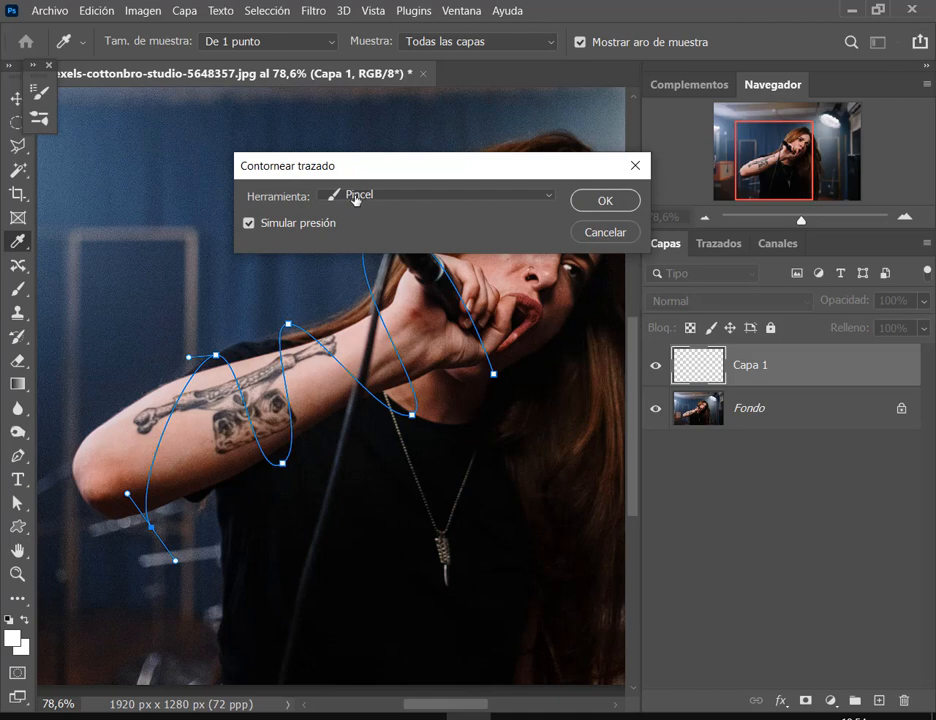
click(604, 204)
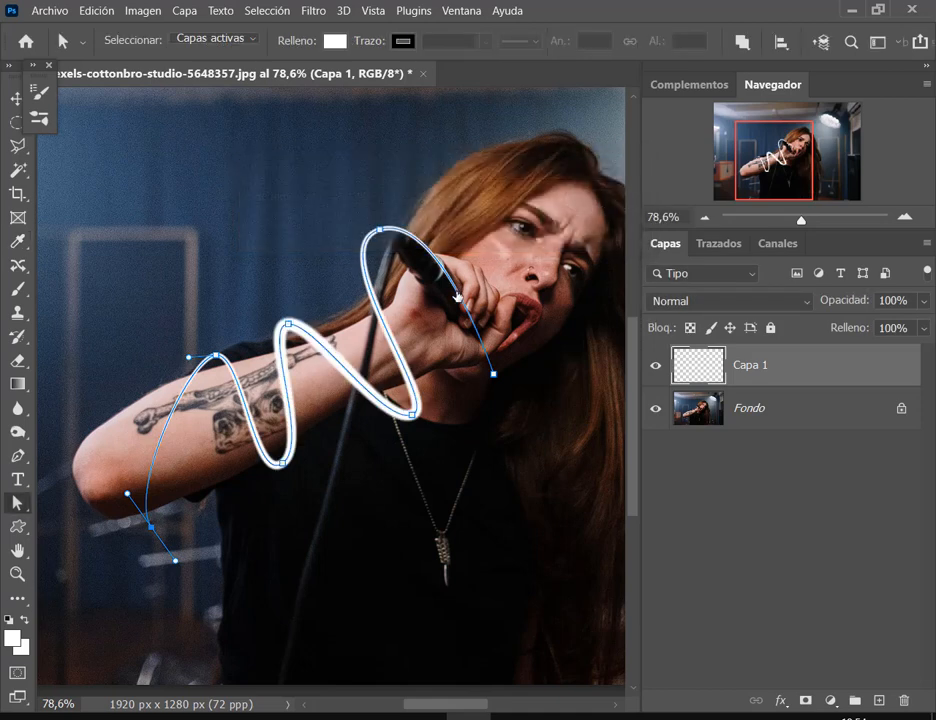
Compare the layers Fondo and Capa 1 with the document's list of paths, leaving Capa 1 selected.
click(789, 414)
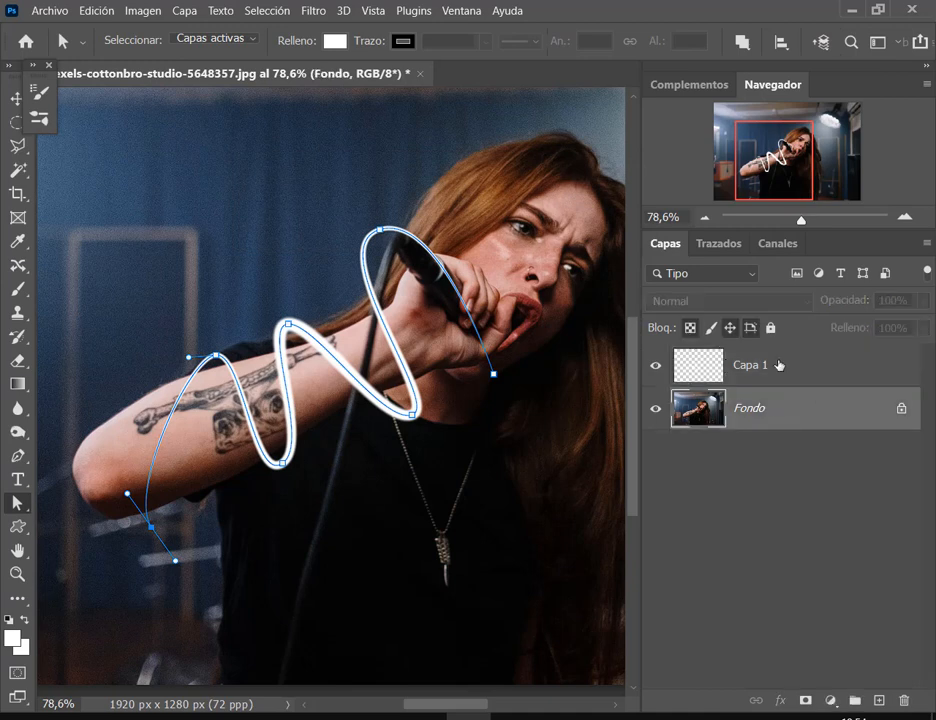
click(779, 366)
click(722, 244)
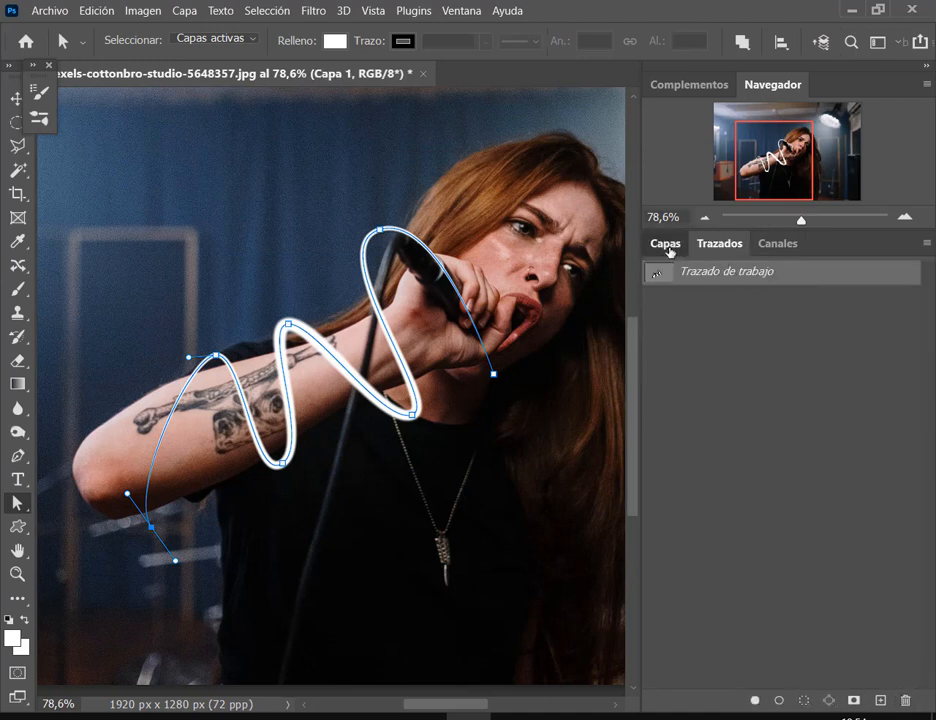
click(667, 246)
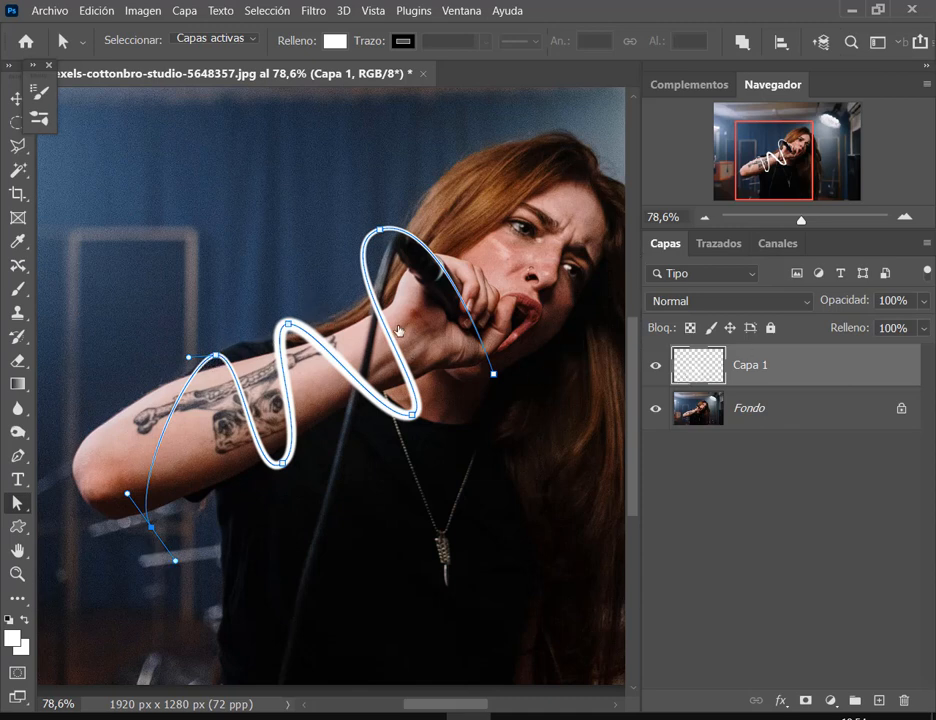
Move the white stroke on Capa 1 away from the path, over the singer's black shirt.
click(15, 99)
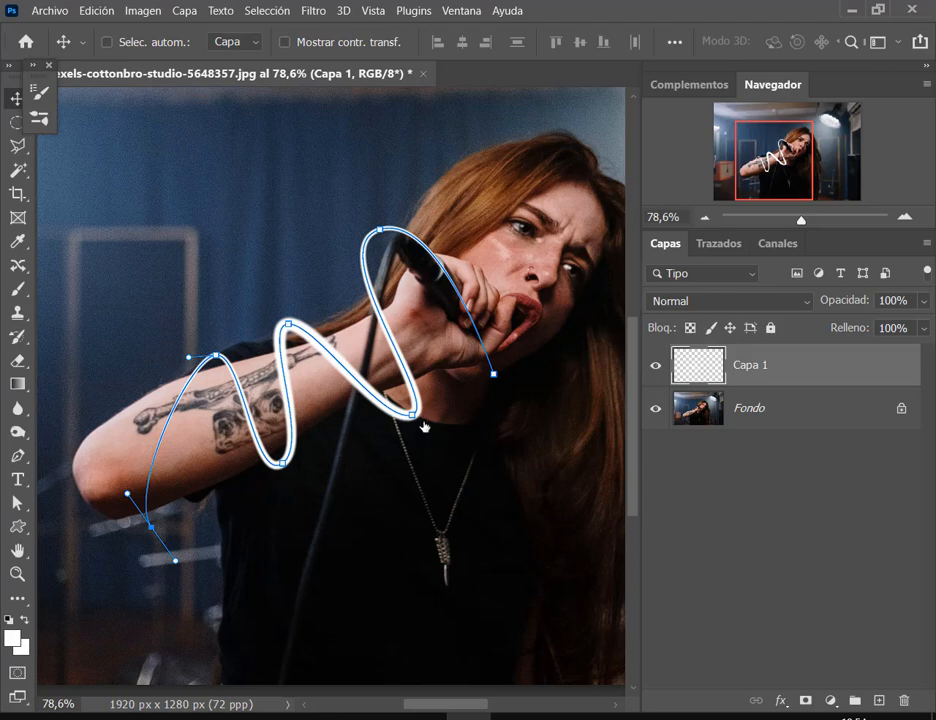
mouse_move(423, 427)
mouse_down()
mouse_move(477, 512)
mouse_move(484, 544)
mouse_up()
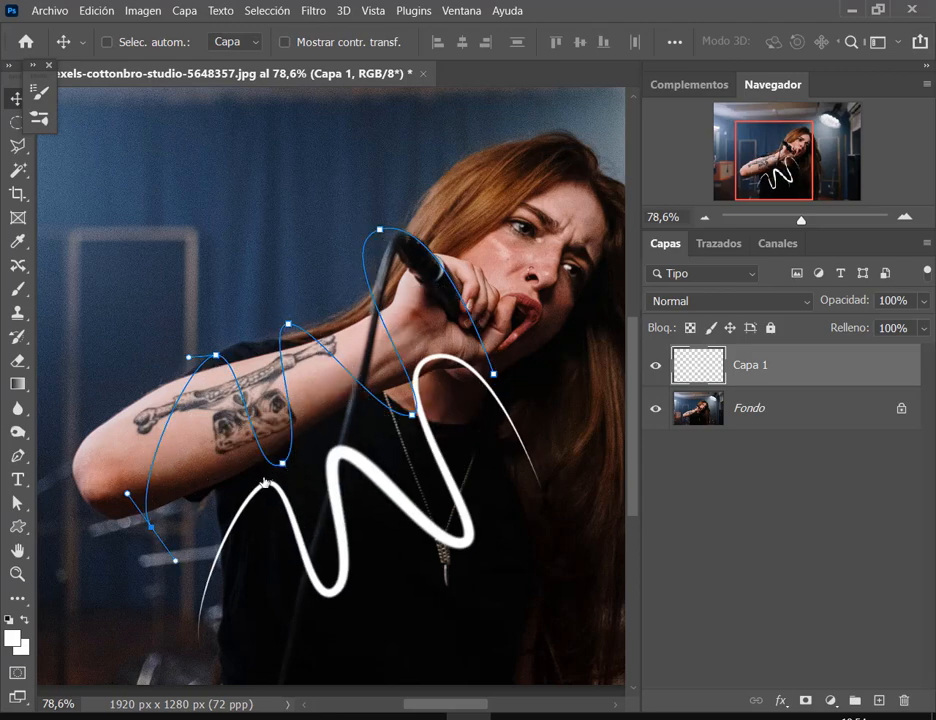
mouse_move(340, 464)
mouse_down()
mouse_move(278, 362)
mouse_move(345, 493)
mouse_up()
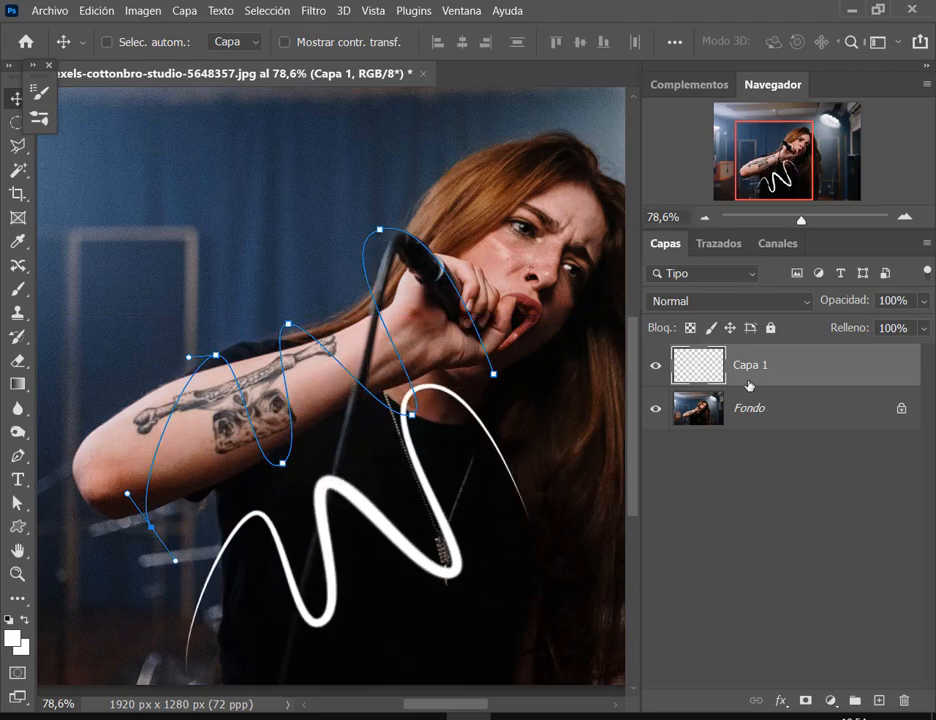
drag(367, 535, 393, 480)
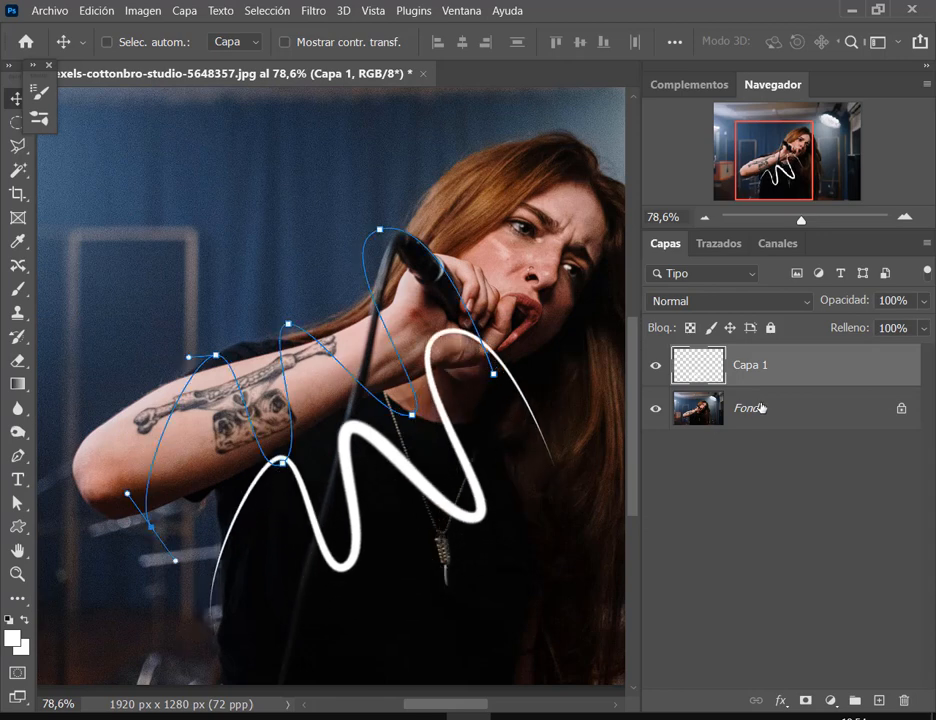
Delete Capa 1 with its white stroke and add a new empty layer above Fondo.
mouse_move(738, 372)
mouse_down()
mouse_move(742, 412)
mouse_move(906, 702)
mouse_up()
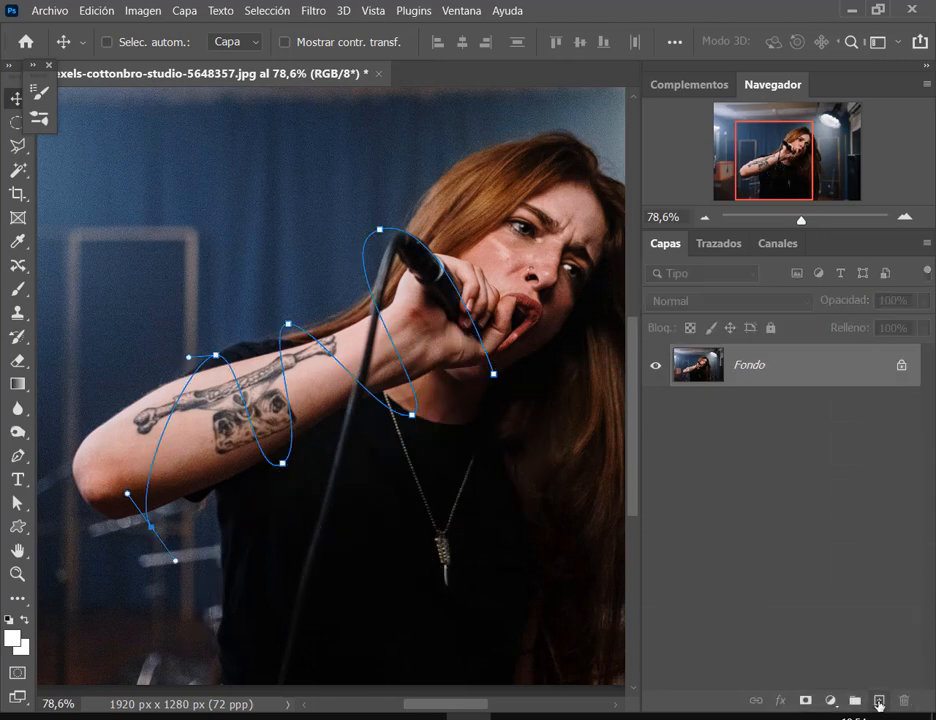
click(880, 702)
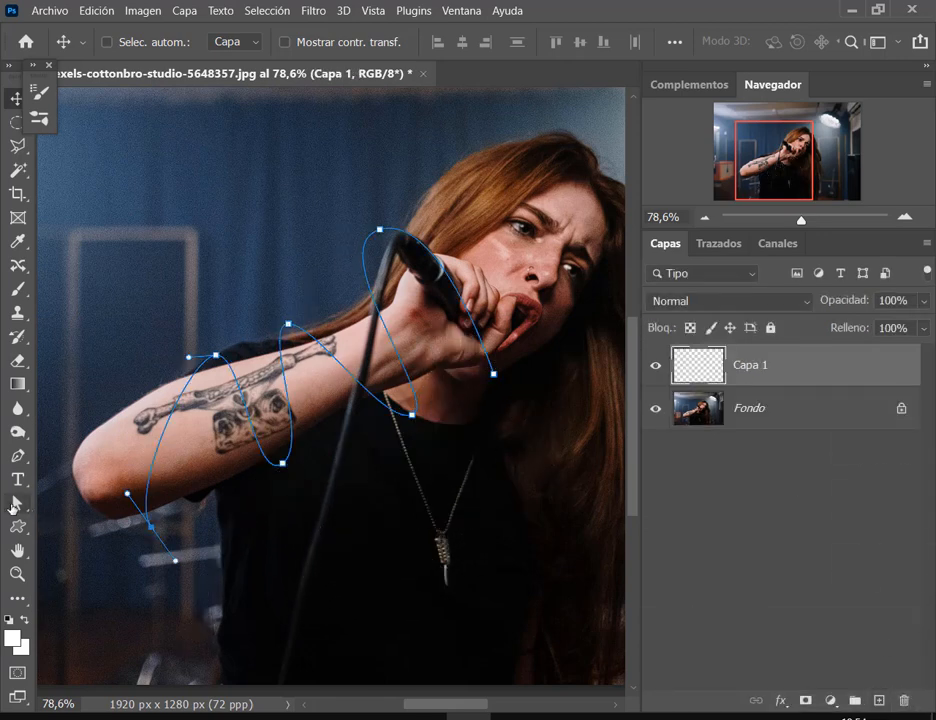
Reshape the path around the arm by repositioning its anchor points and adjusting the curve handles at the wrist and microphone.
key(a)
drag(217, 355, 192, 359)
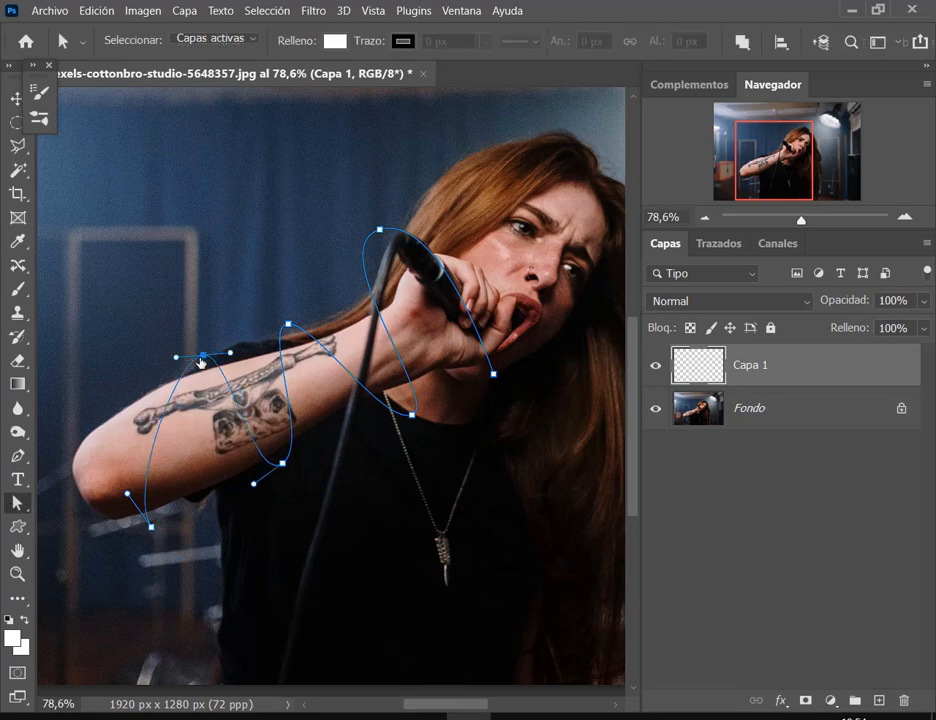
drag(394, 228, 411, 255)
drag(495, 376, 497, 390)
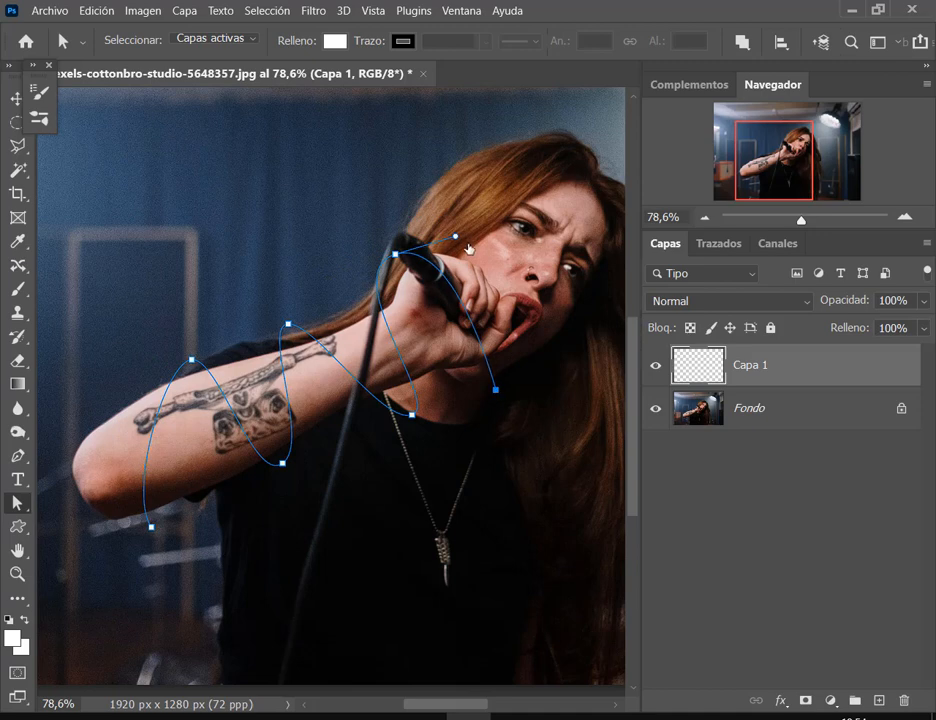
drag(410, 418, 436, 397)
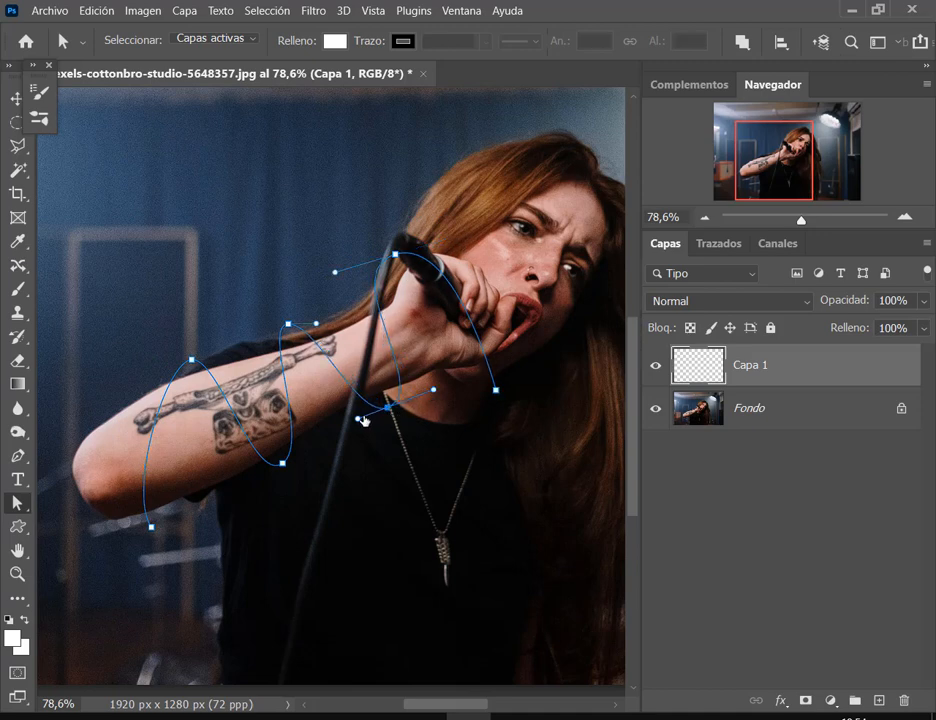
drag(359, 420, 351, 423)
drag(283, 465, 273, 500)
click(289, 325)
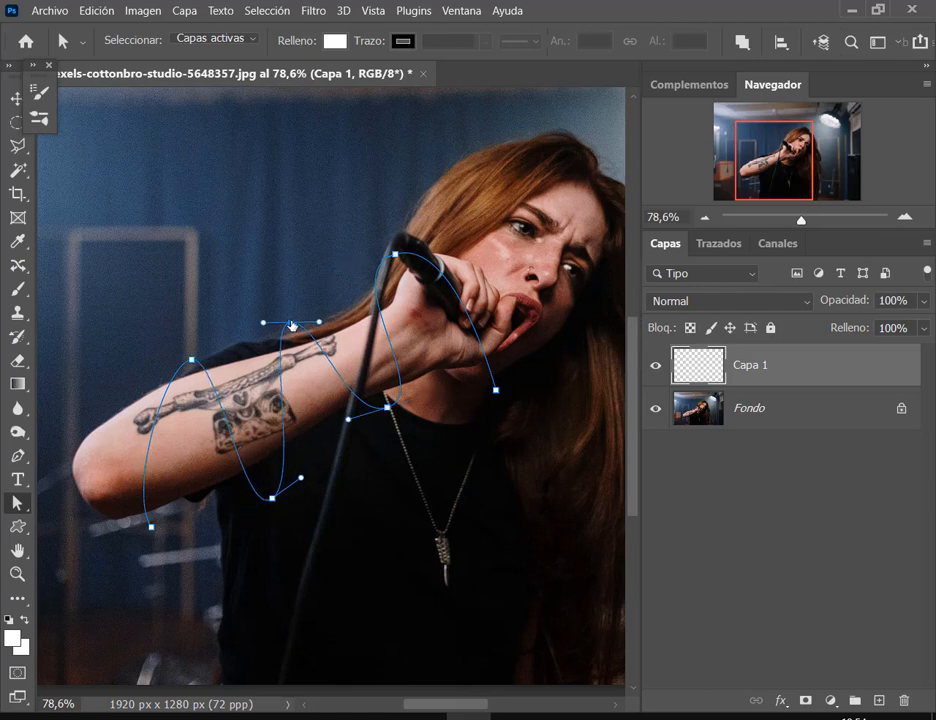
drag(396, 257, 398, 267)
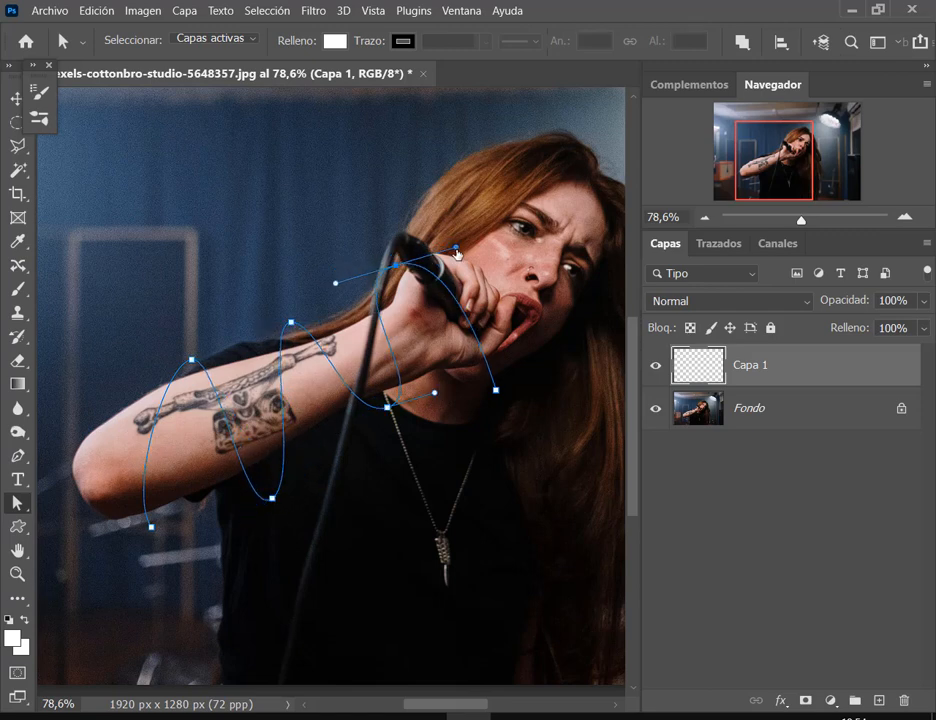
drag(457, 247, 447, 214)
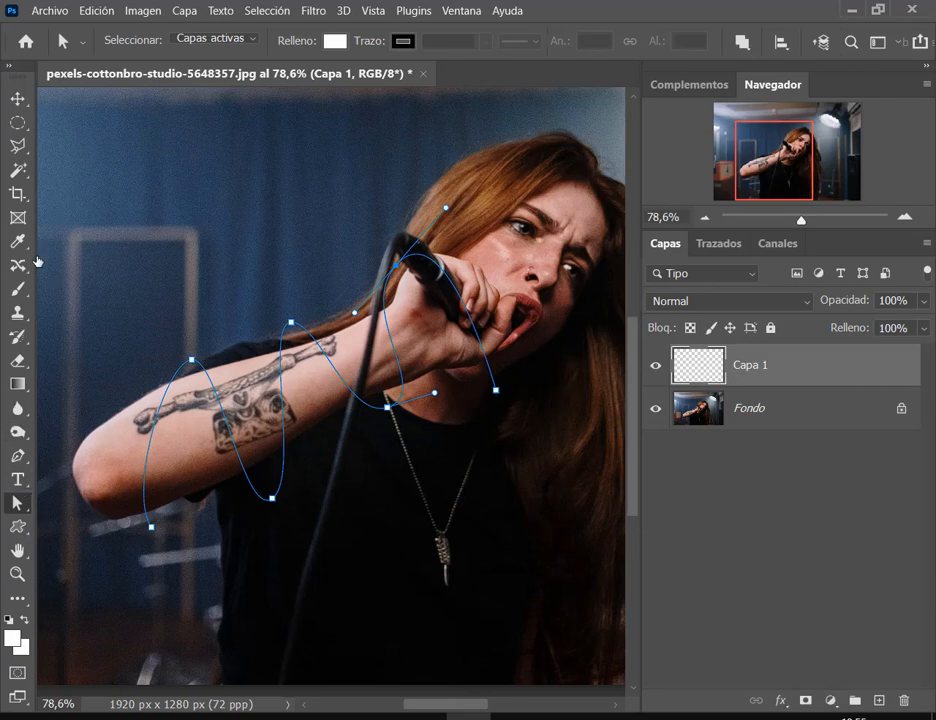
Stroke the curved path on Capa 1 with the tapered white brush, then delete the path.
right_click(354, 395)
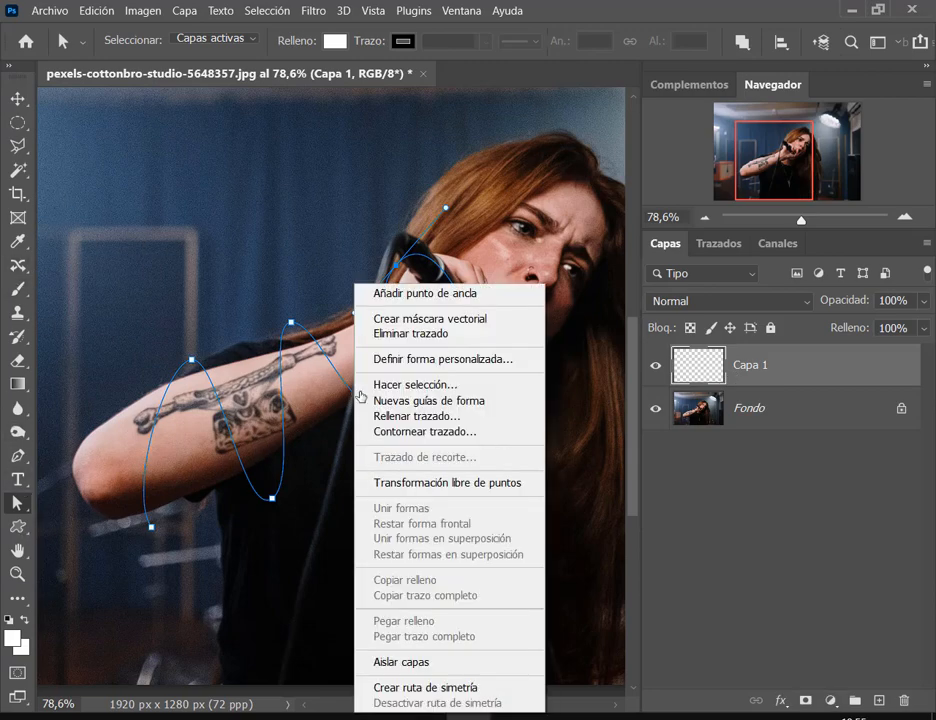
click(488, 432)
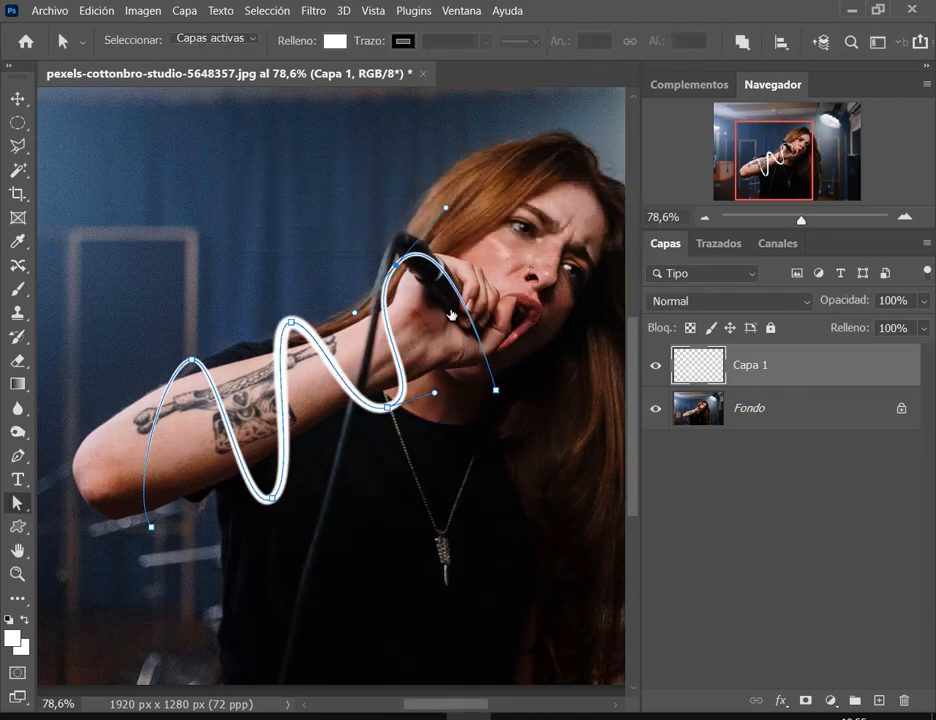
click(725, 247)
drag(760, 276, 906, 700)
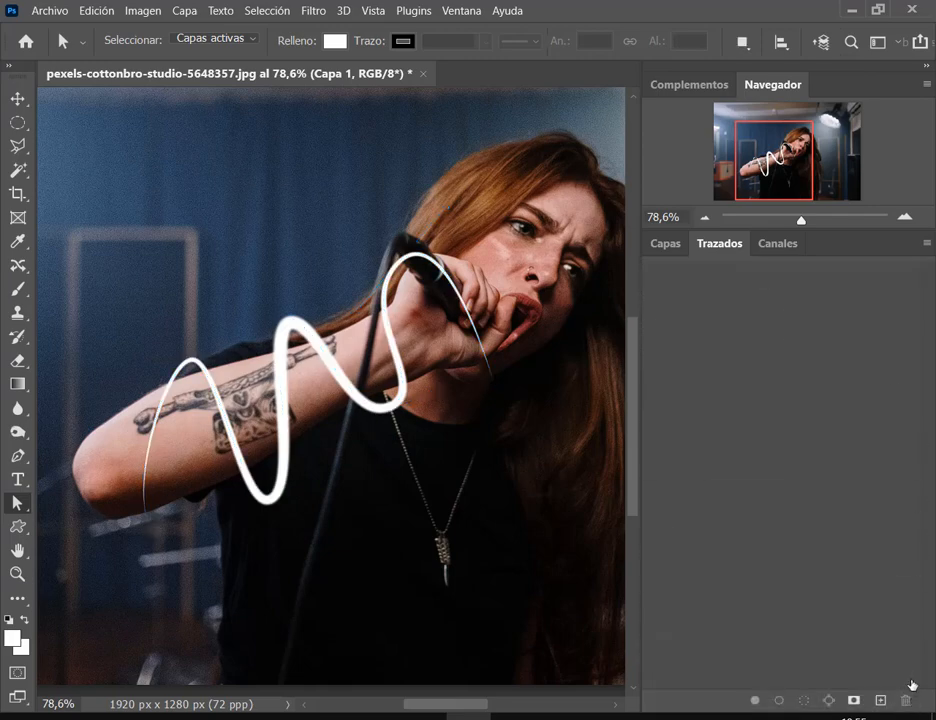
Add a layer mask to Capa 1 and set the Eraser to 37 px with 100% hardness.
click(665, 243)
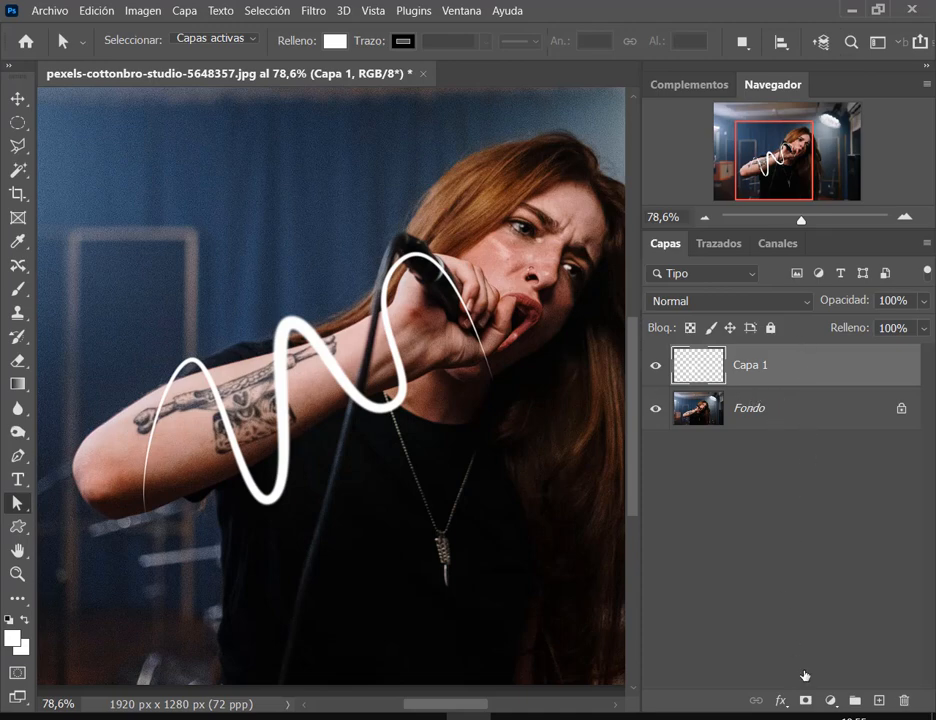
click(805, 700)
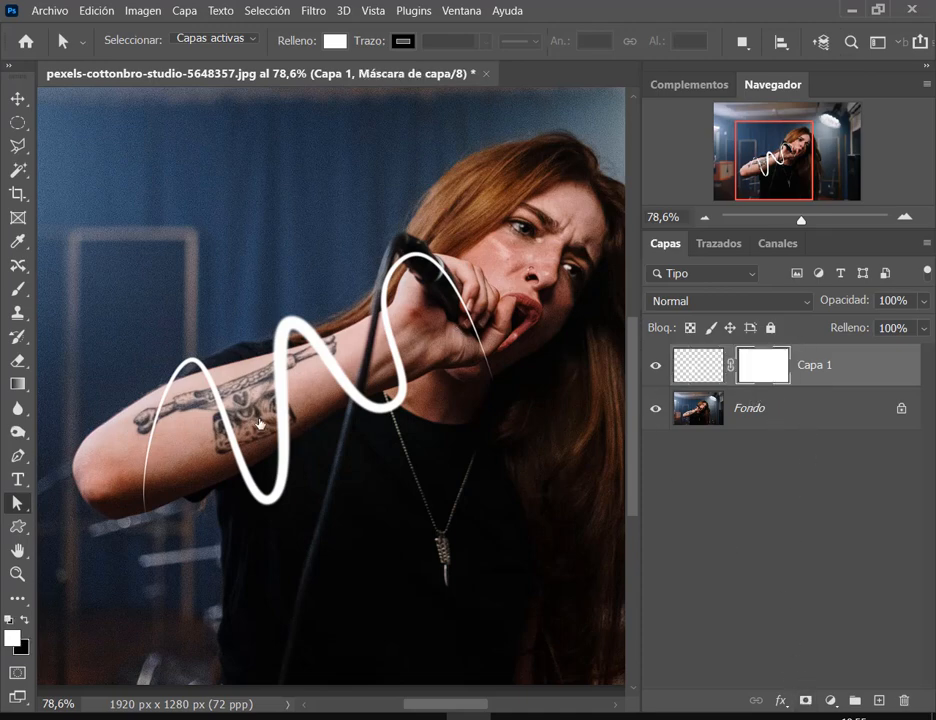
scroll(441, 443, up, 2)
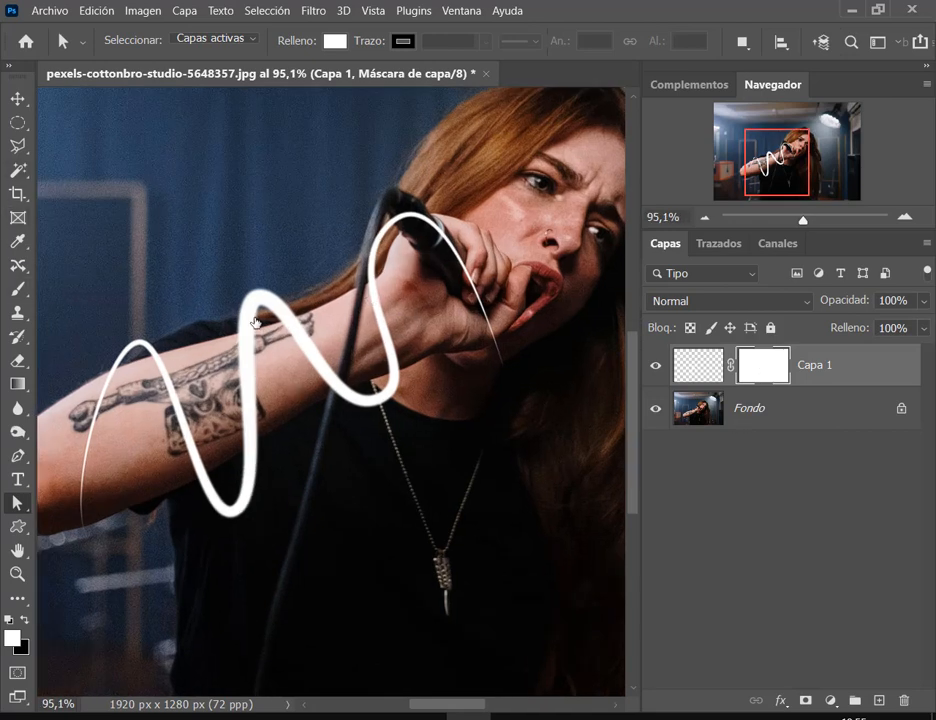
click(18, 360)
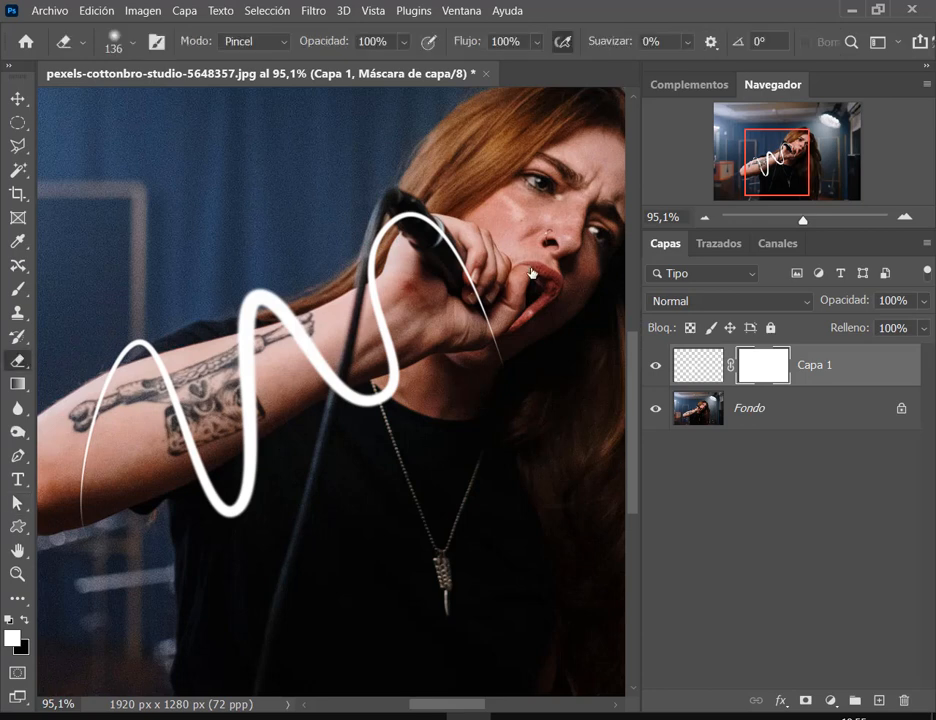
drag(473, 255, 431, 254)
right_click(459, 250)
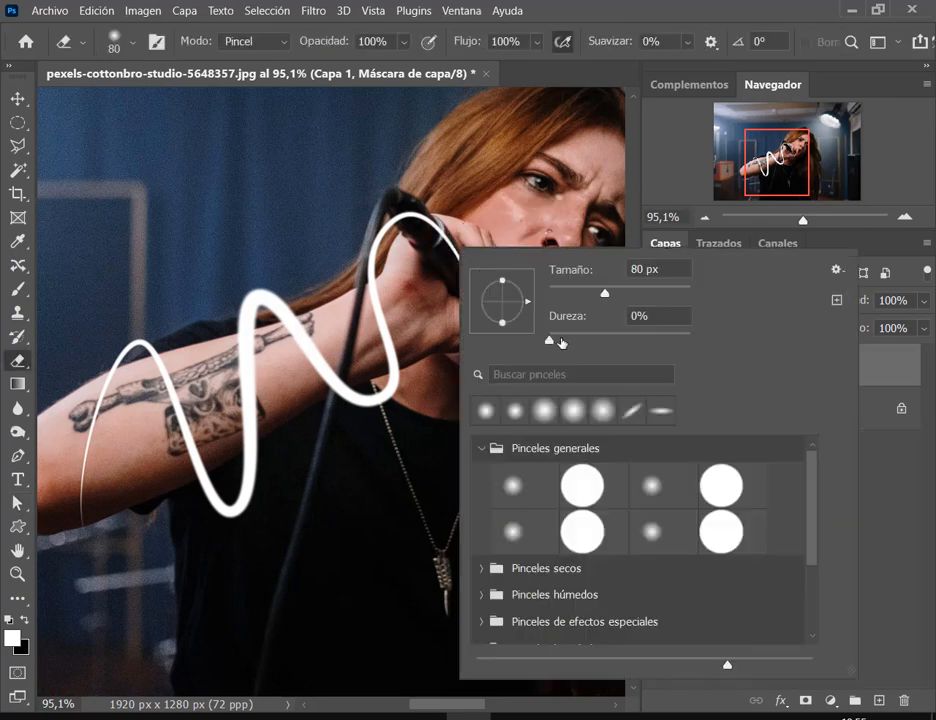
drag(561, 342, 795, 334)
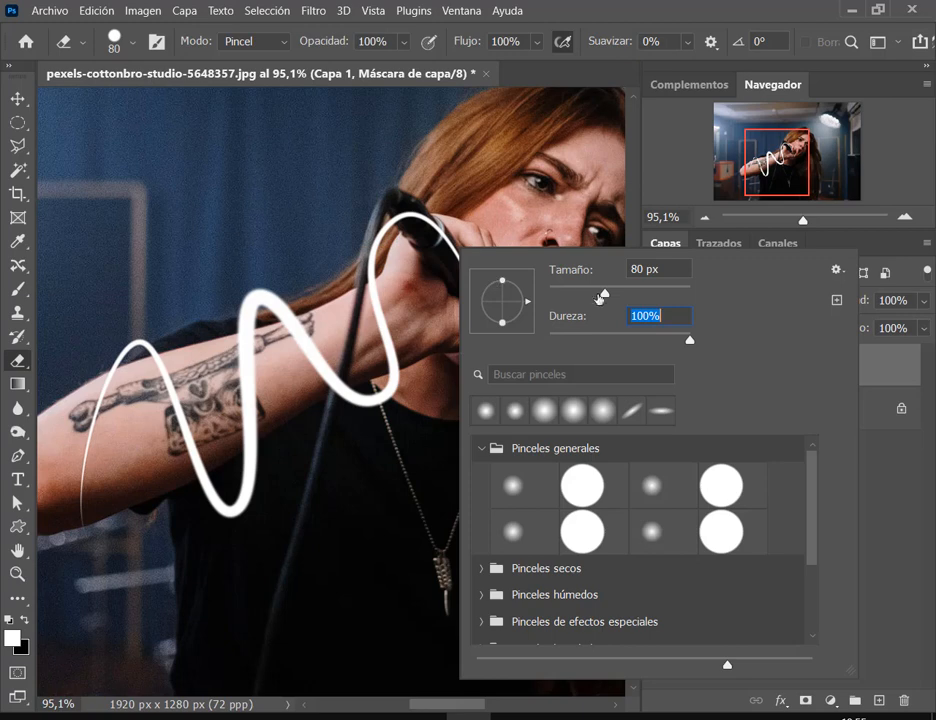
drag(603, 293, 576, 292)
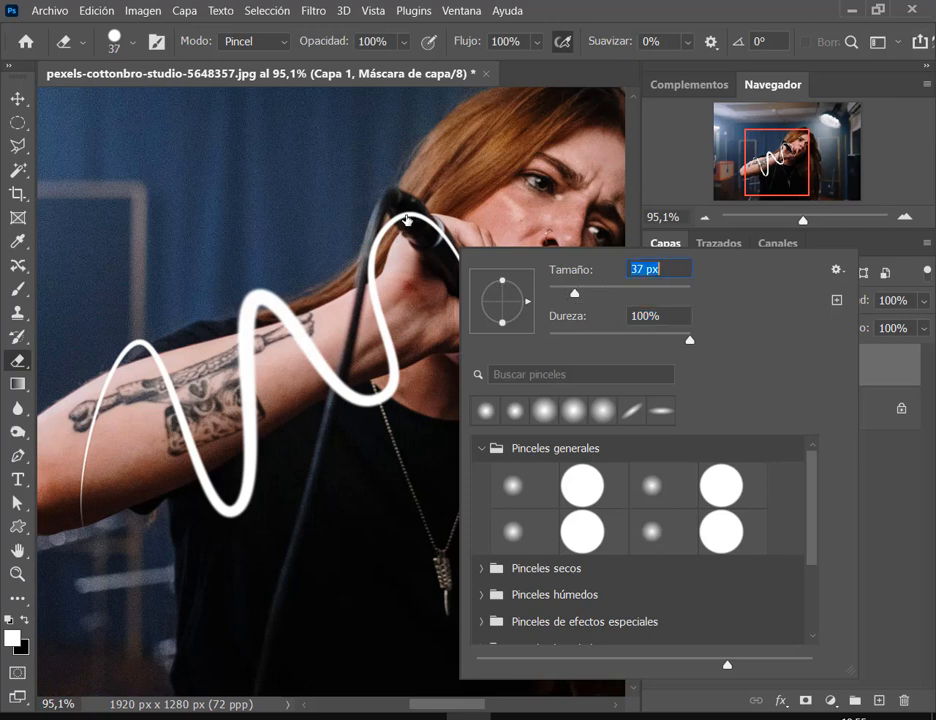
key(Return)
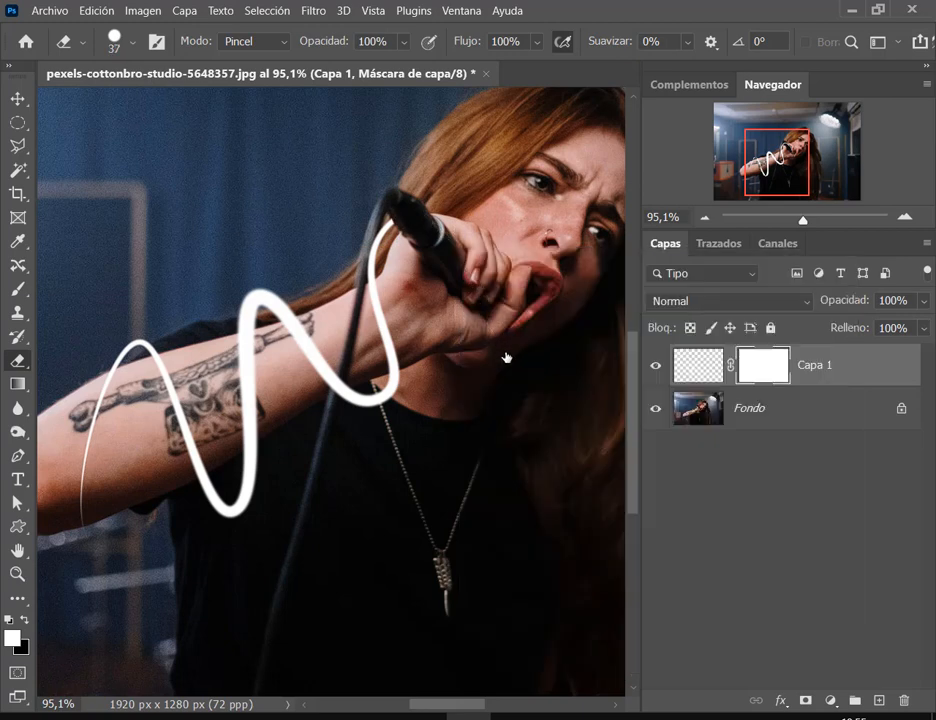
Erase on the Capa 1 mask the line sections crossing the microphone and fingers, and the section crossing the forearm near the wrist.
mouse_move(406, 218)
mouse_down()
mouse_move(467, 265)
mouse_move(488, 325)
mouse_up()
mouse_move(339, 387)
mouse_down()
mouse_move(328, 389)
mouse_move(354, 379)
mouse_up()
drag(345, 377, 291, 341)
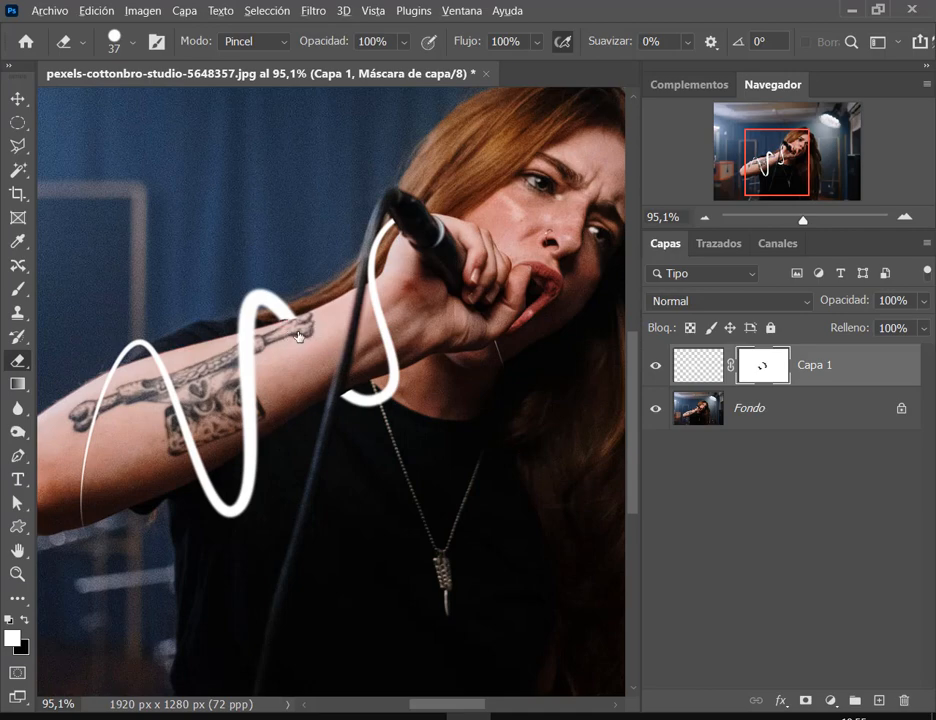
Reduce the Eraser to 23 px and lower its hardness to get a softer edge.
scroll(290, 336, up, 5)
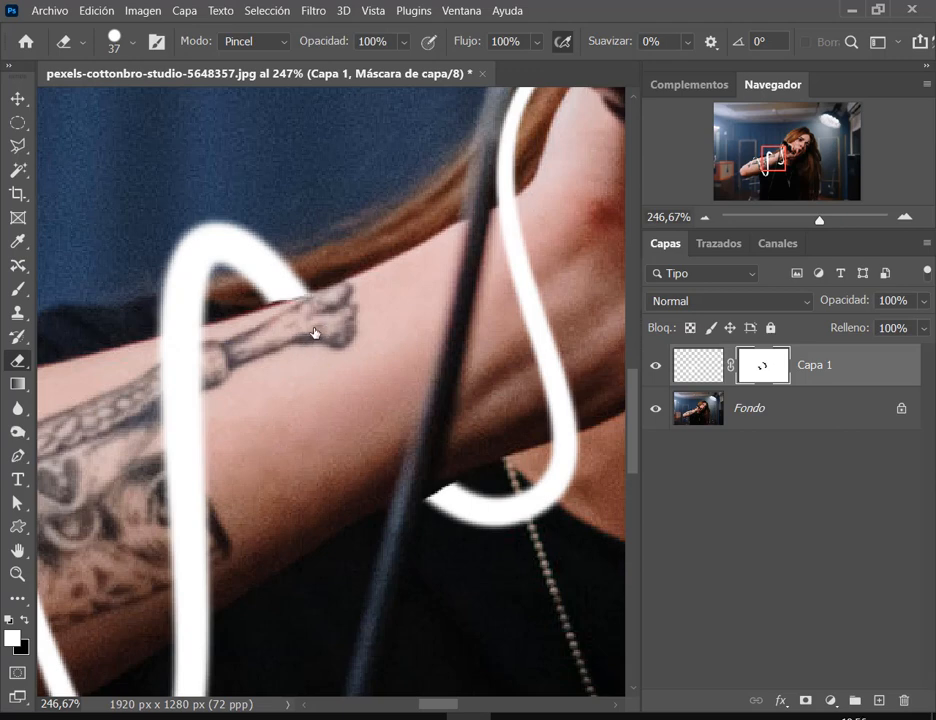
drag(309, 327, 294, 327)
right_click(277, 319)
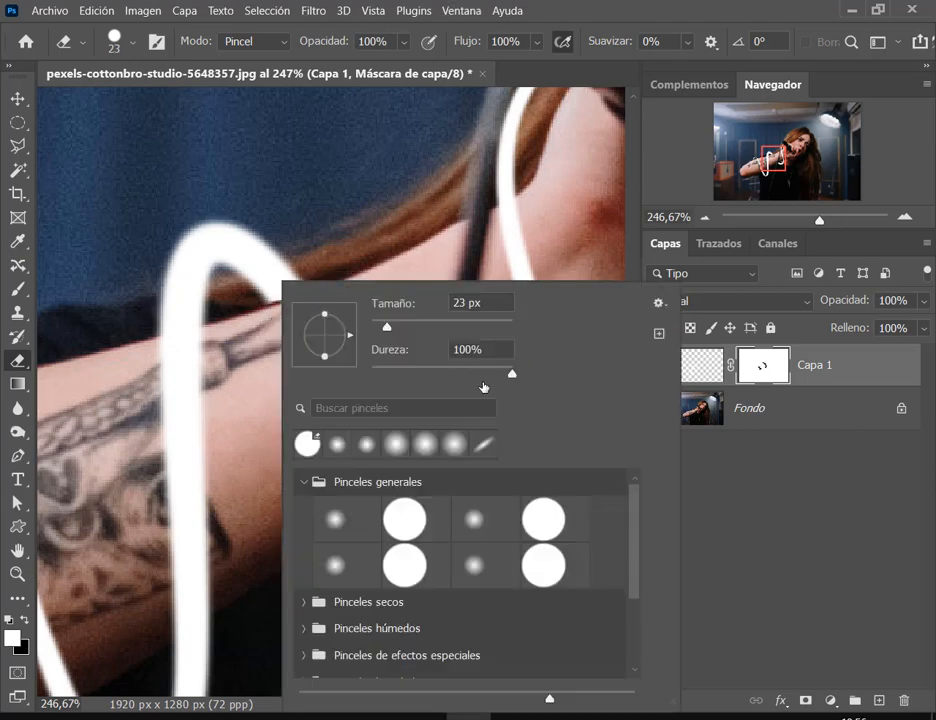
drag(485, 370, 460, 372)
click(268, 338)
right_click(449, 374)
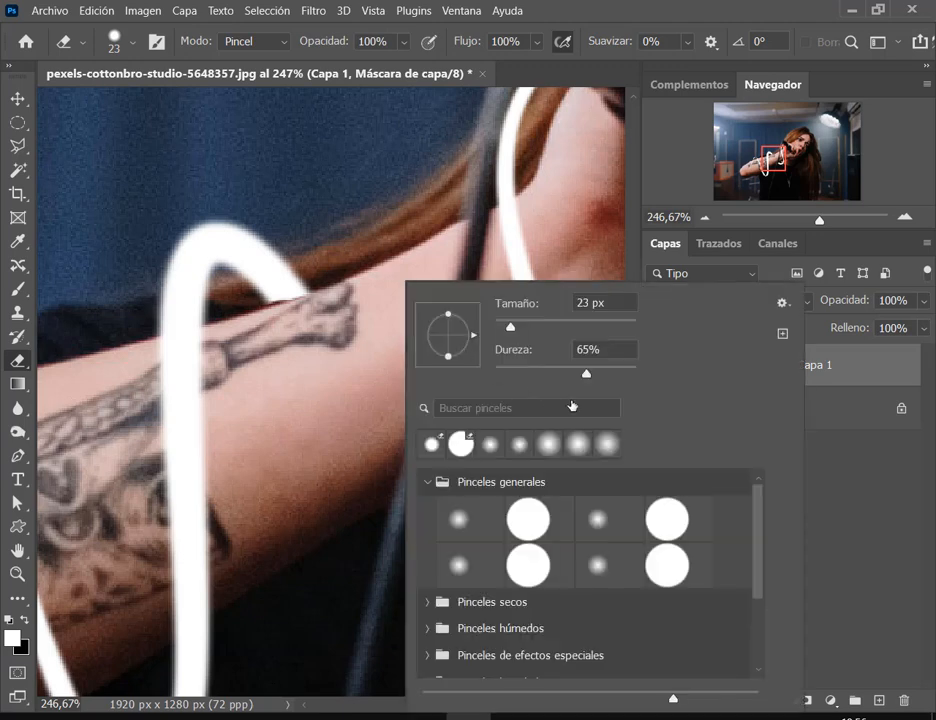
drag(585, 370, 575, 370)
click(318, 341)
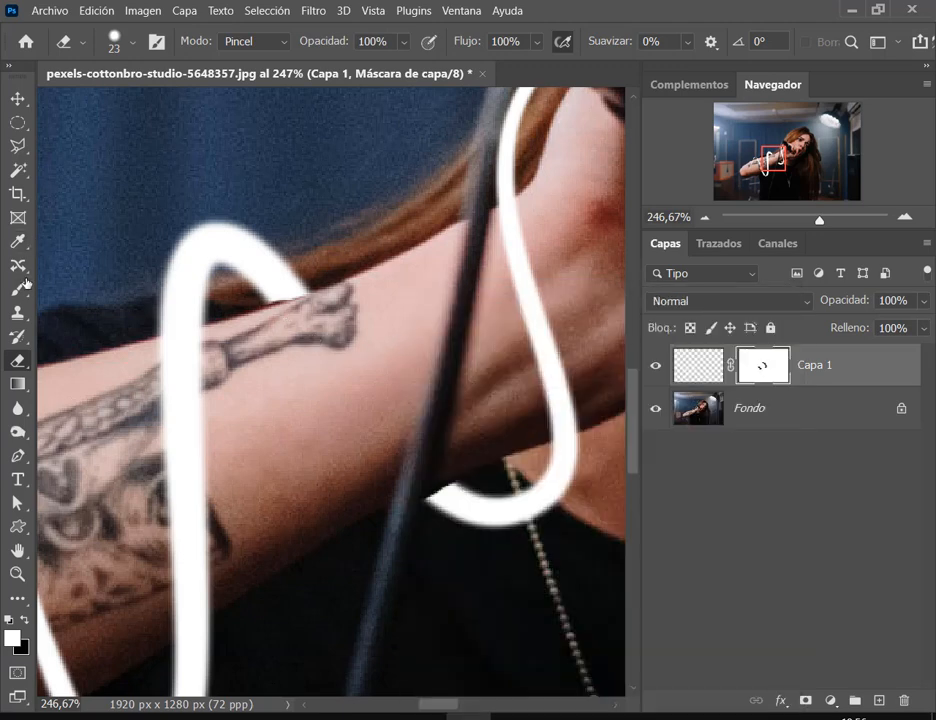
Raise the hardness of the 22 px Brush while the Capa 1 mask is active.
key(b)
right_click(452, 340)
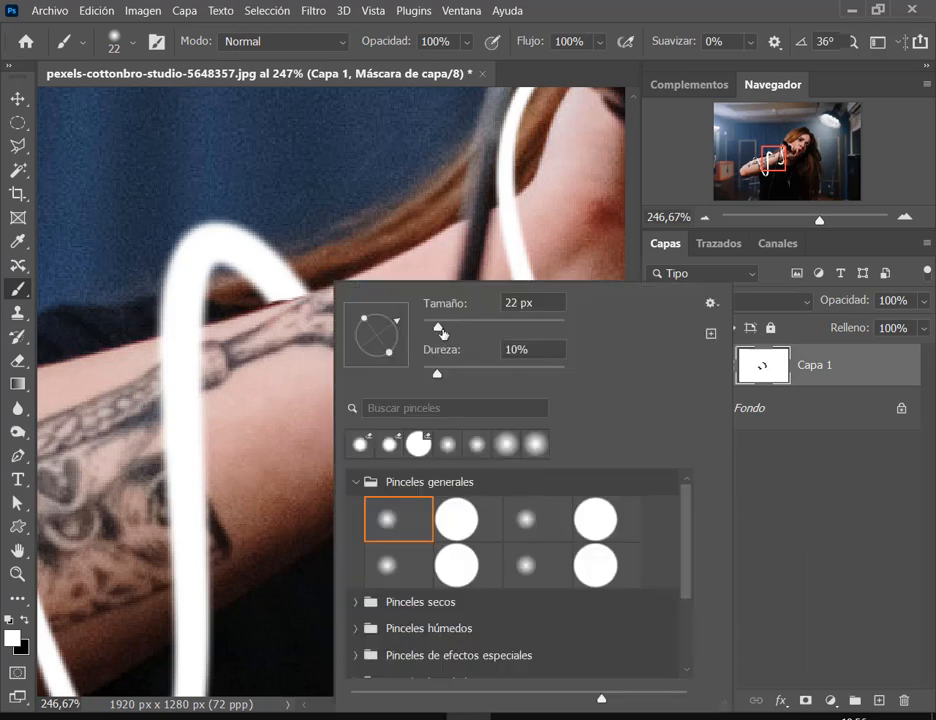
drag(437, 373, 512, 373)
key(Return)
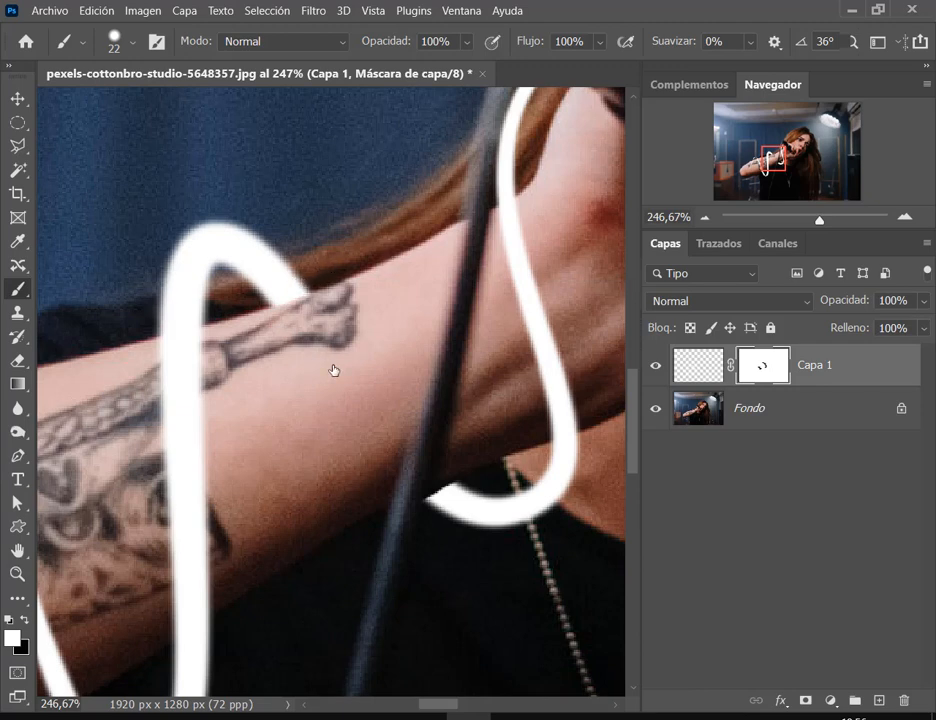
Erase on the Capa 1 mask the line section crossing the tattooed forearm, from its lower edge up to its upper edge.
click(17, 360)
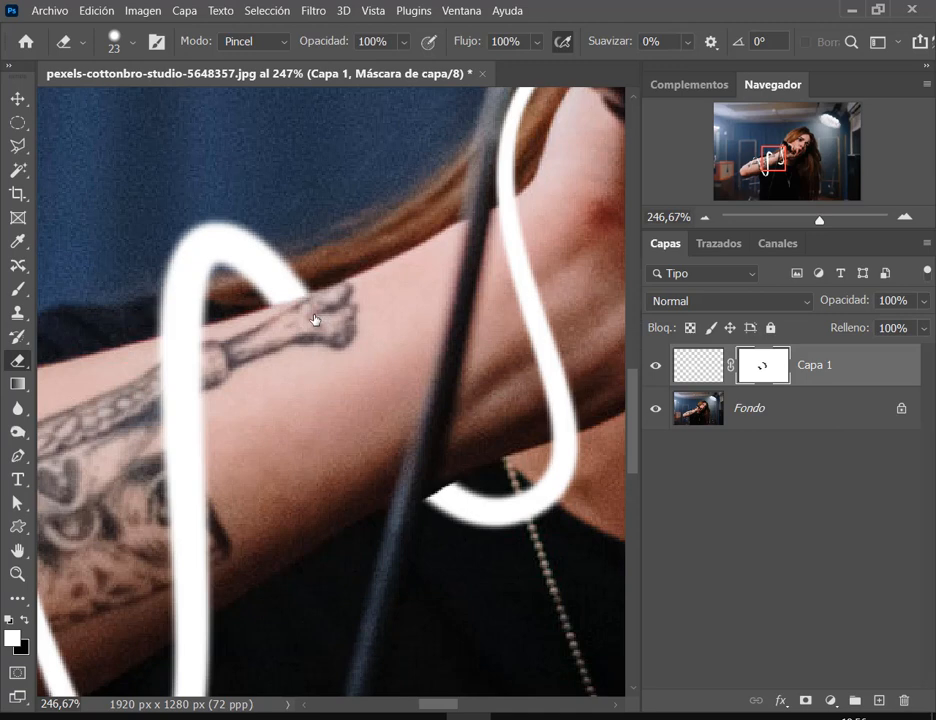
drag(303, 428, 372, 330)
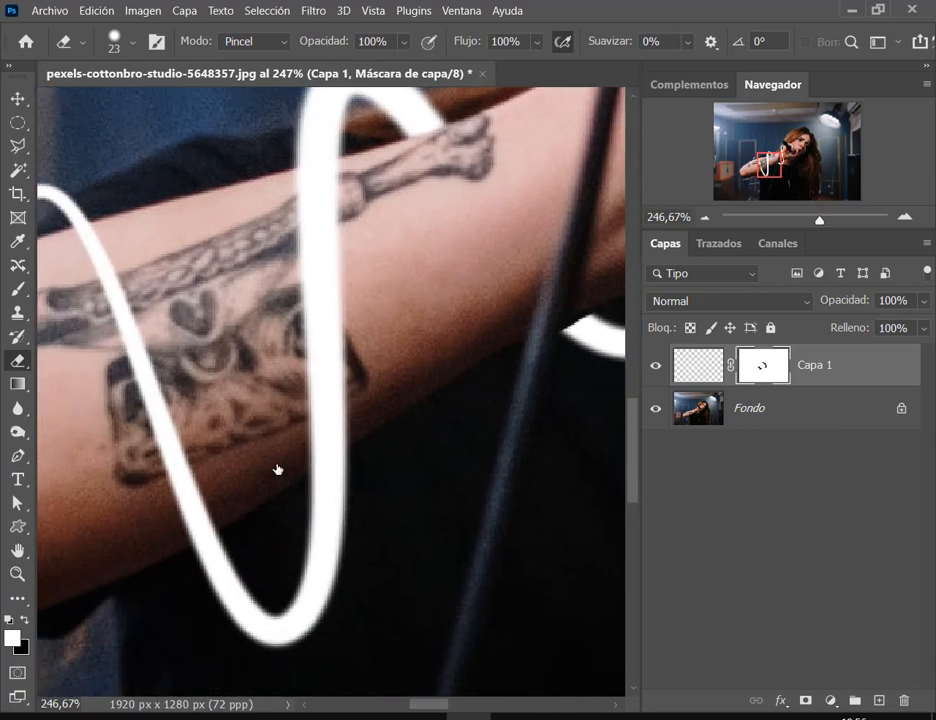
drag(226, 508, 224, 518)
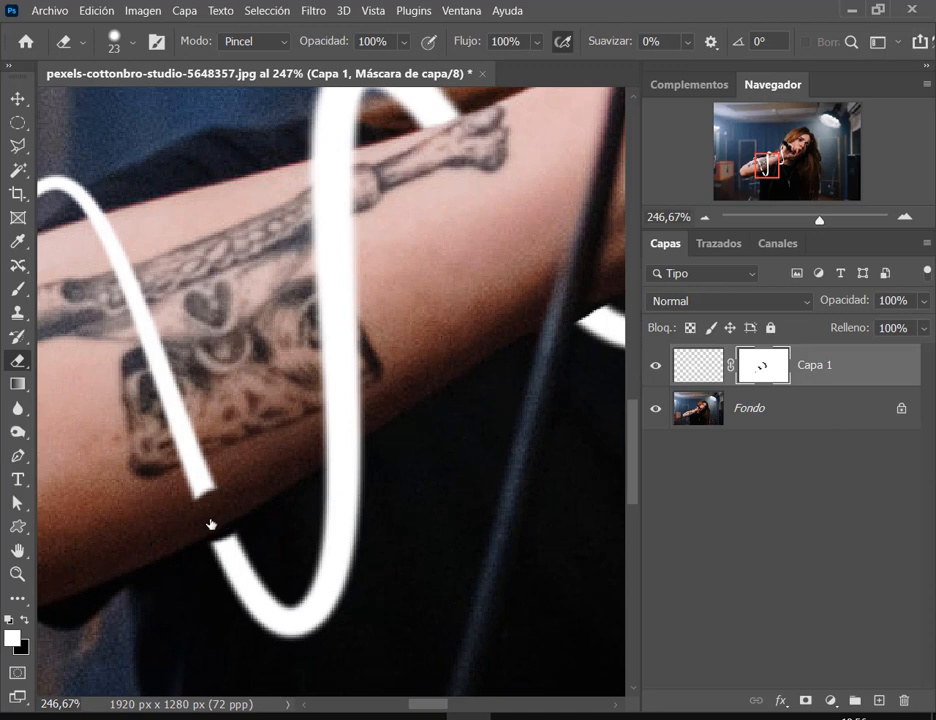
mouse_move(208, 503)
mouse_down()
mouse_move(207, 451)
mouse_move(181, 409)
mouse_move(193, 472)
mouse_move(155, 334)
mouse_up()
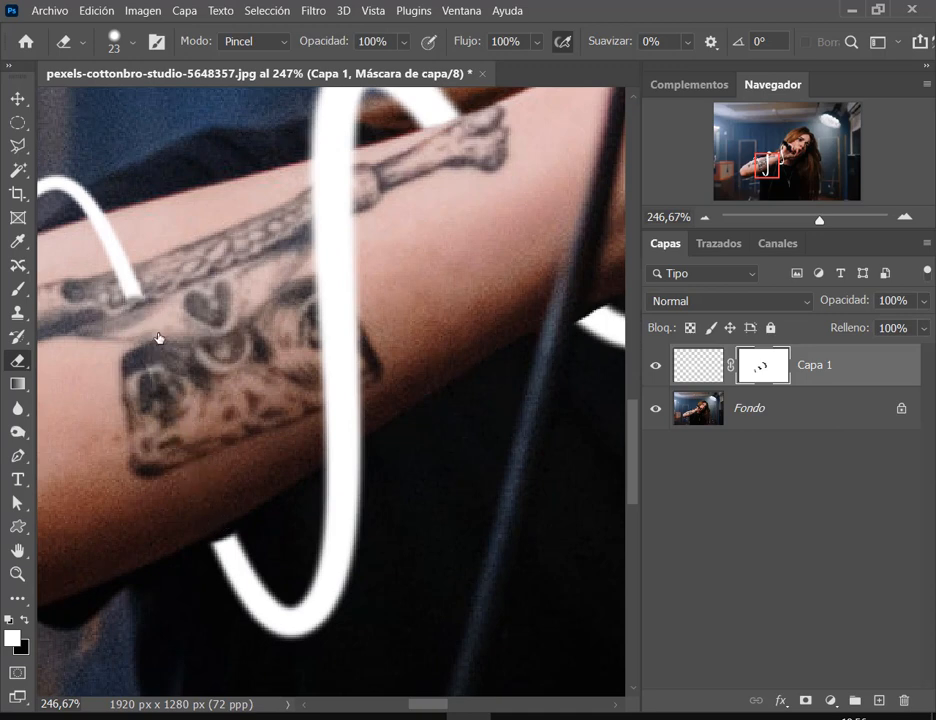
drag(235, 386, 403, 500)
drag(307, 427, 268, 354)
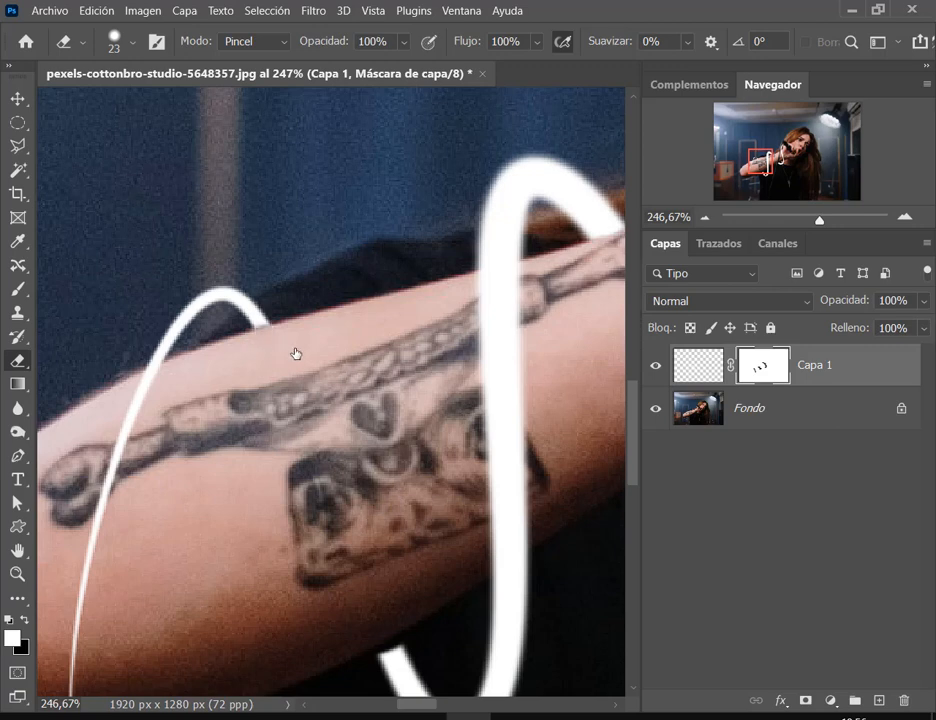
key(b)
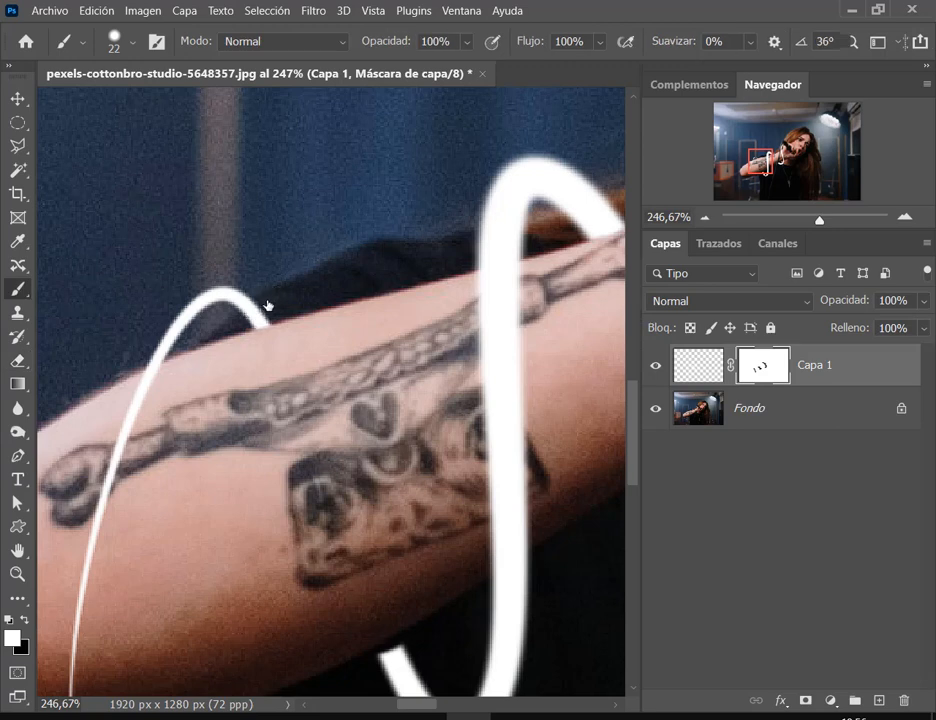
Open the blending options of Capa 1 and enable the Resplandor exterior effect, keeping the arm in view.
scroll(422, 418, down, 4)
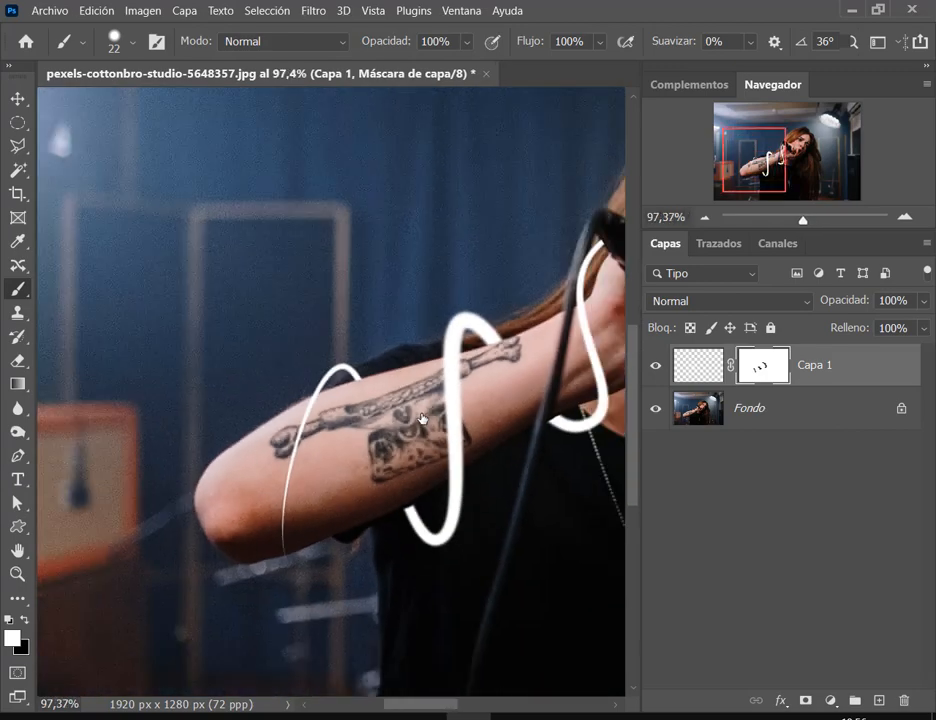
drag(504, 470, 266, 492)
scroll(333, 455, down, 3)
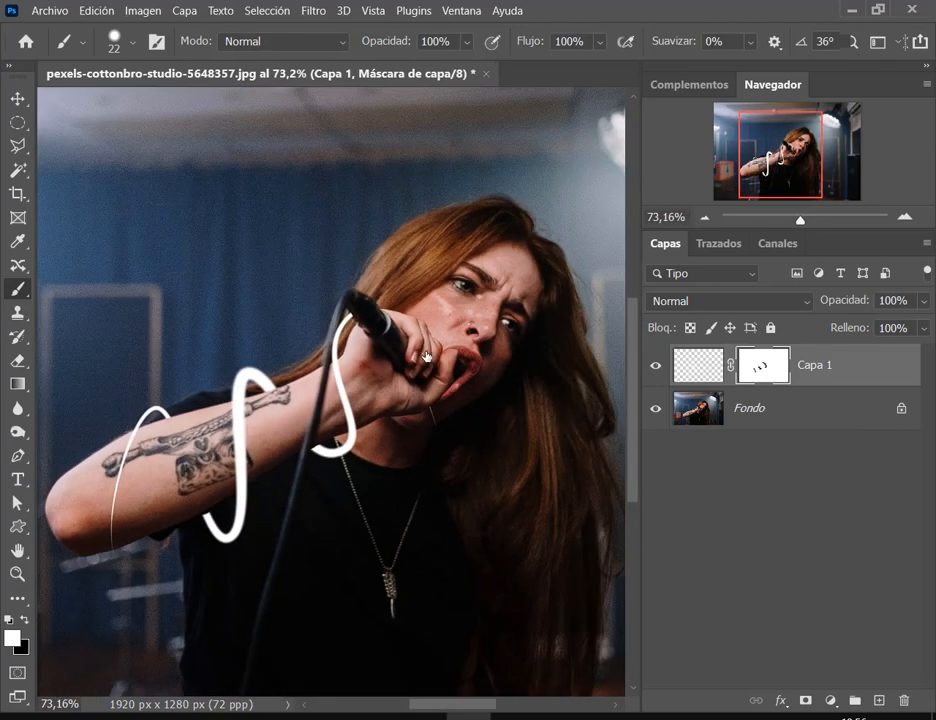
click(17, 98)
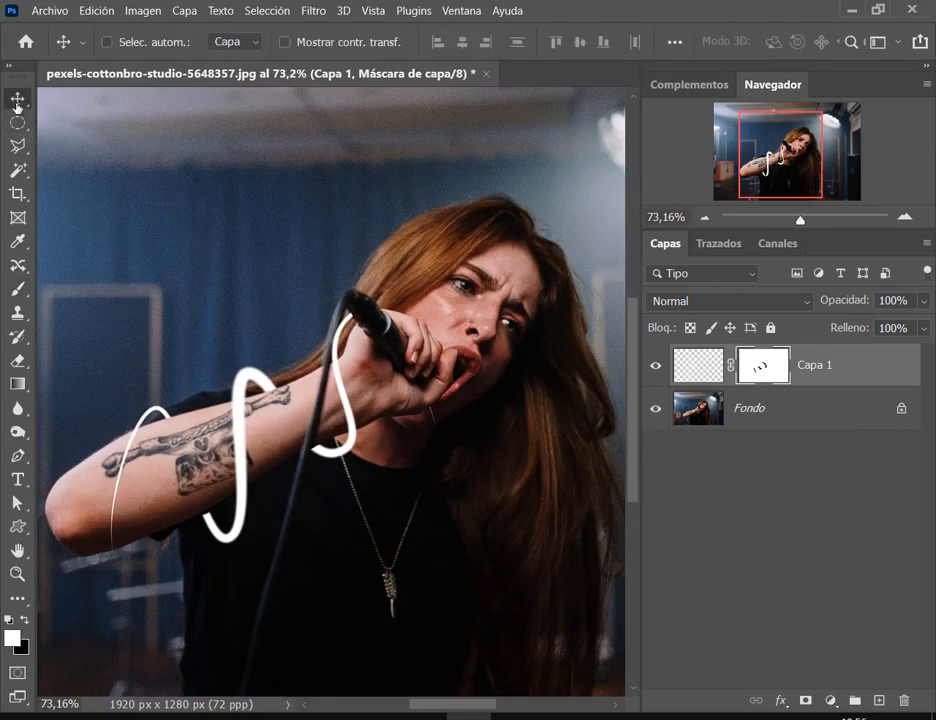
click(676, 376)
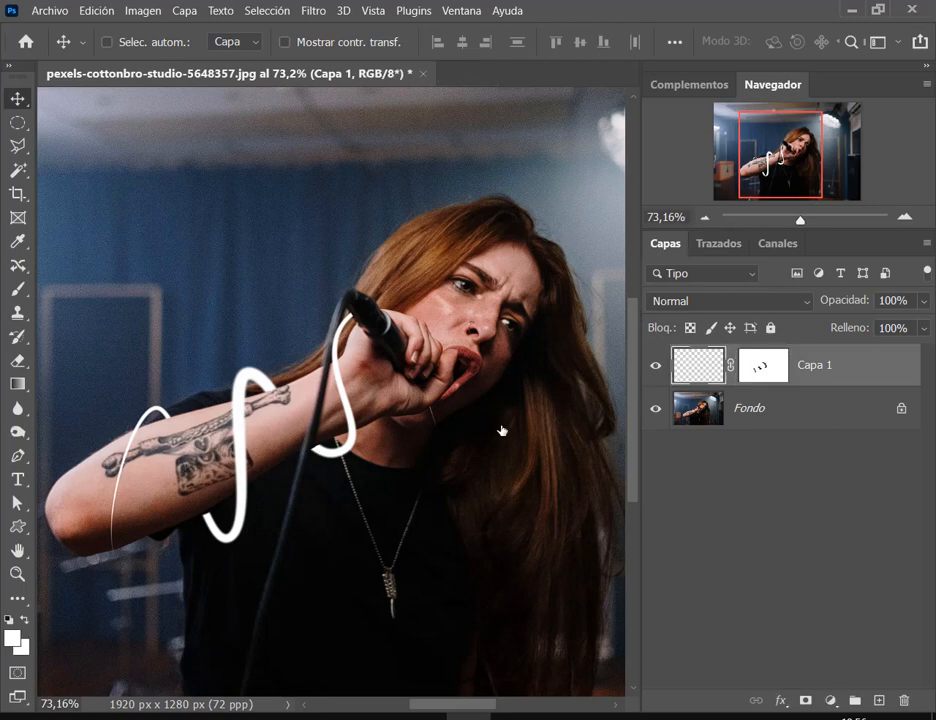
right_click(705, 362)
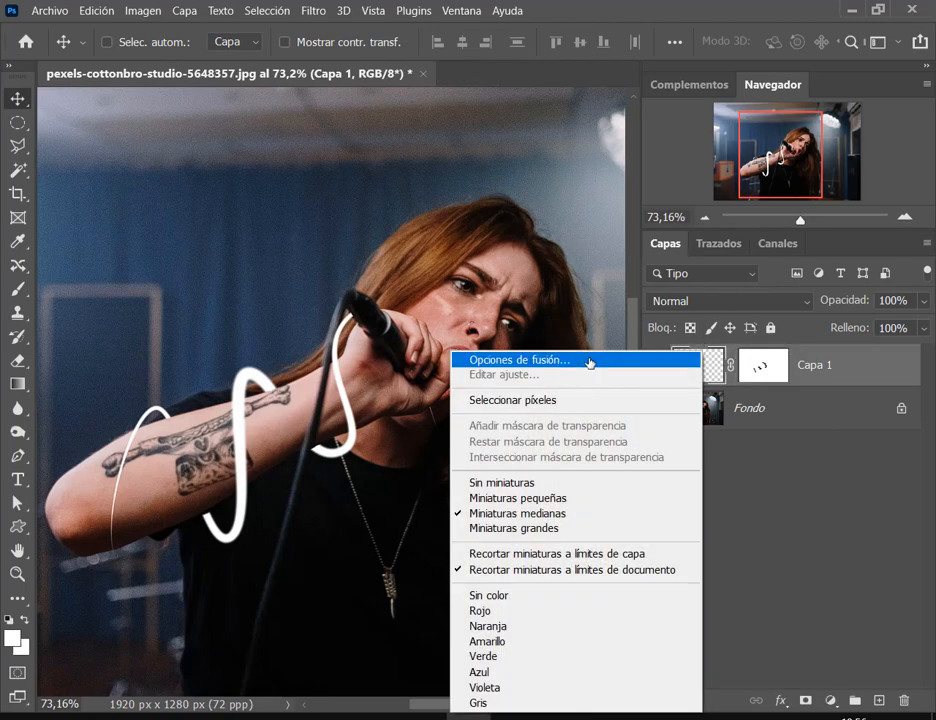
click(585, 359)
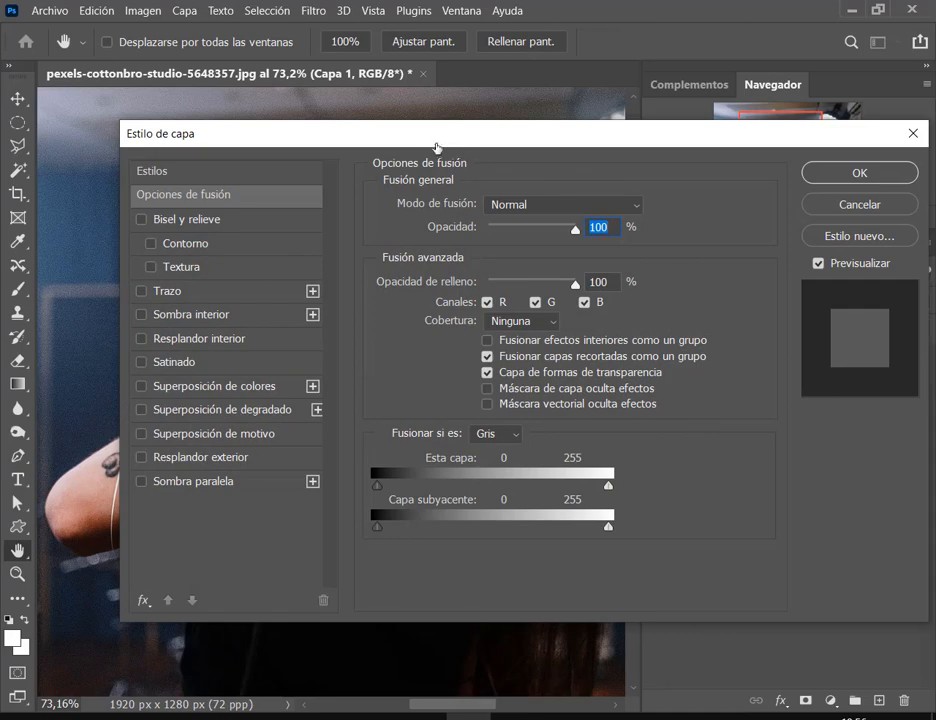
drag(440, 140, 760, 56)
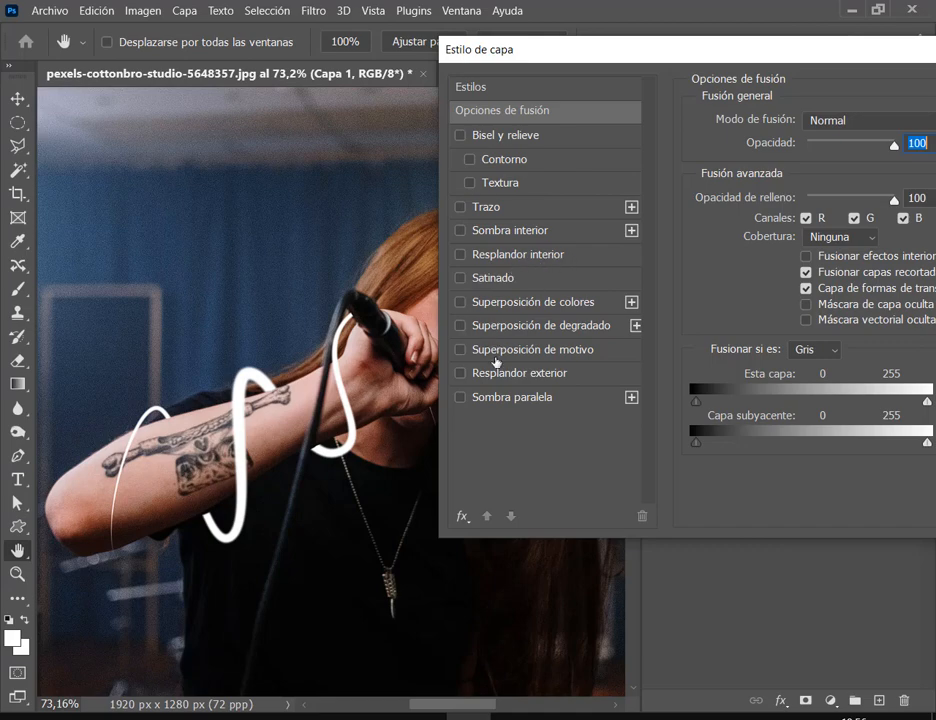
click(510, 374)
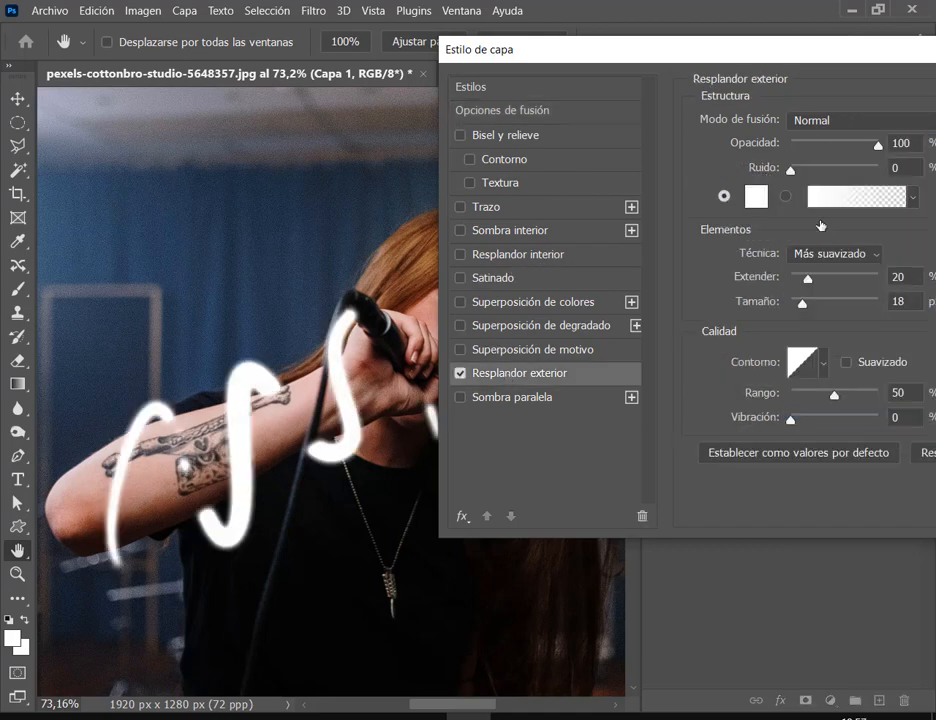
Try red shades for the outer glow color of Capa 1, ending on fa0101.
click(762, 198)
click(619, 231)
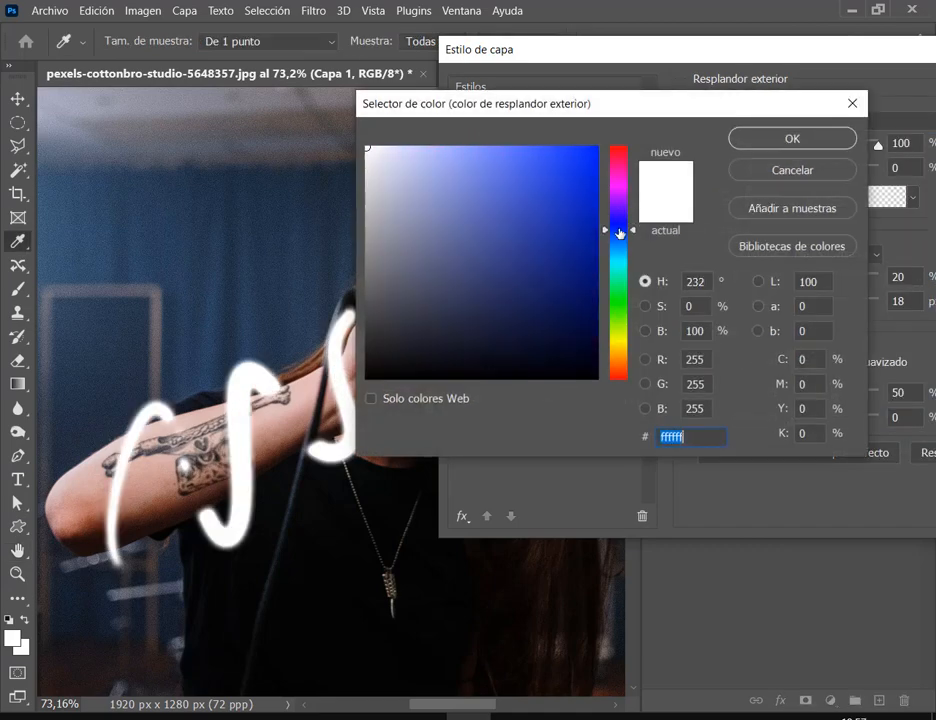
click(629, 173)
click(629, 149)
click(589, 159)
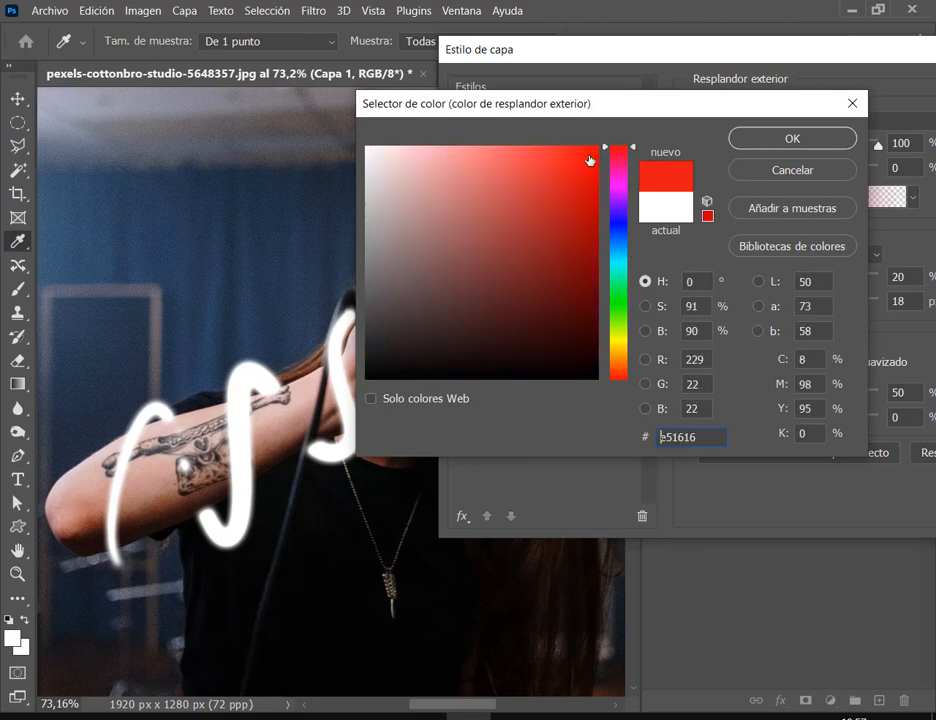
mouse_move(589, 159)
mouse_down()
mouse_move(606, 146)
mouse_move(635, 163)
mouse_move(635, 148)
mouse_up()
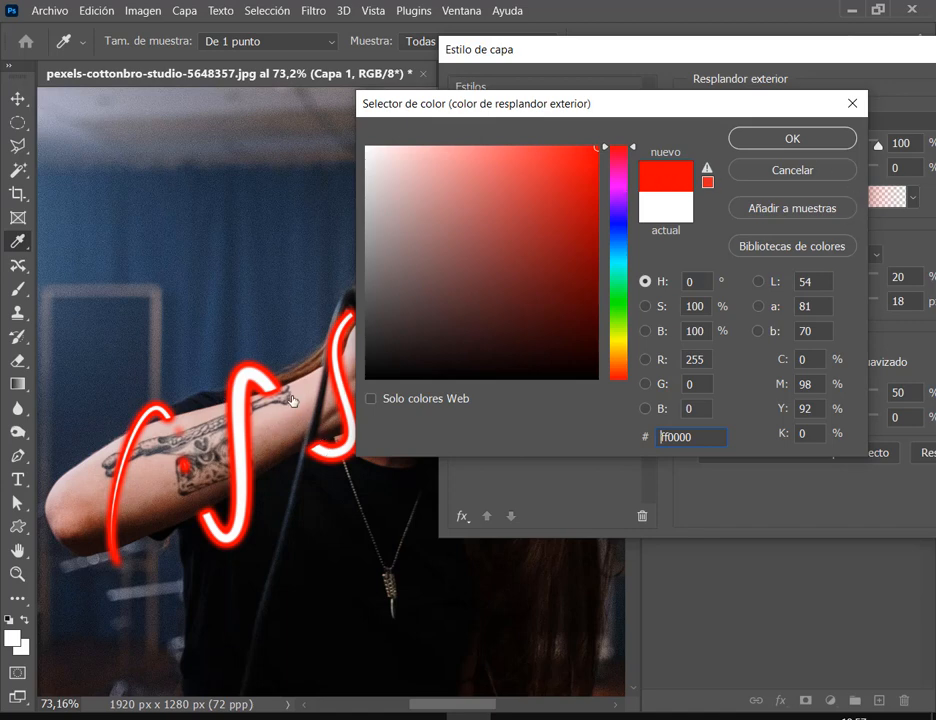
click(589, 186)
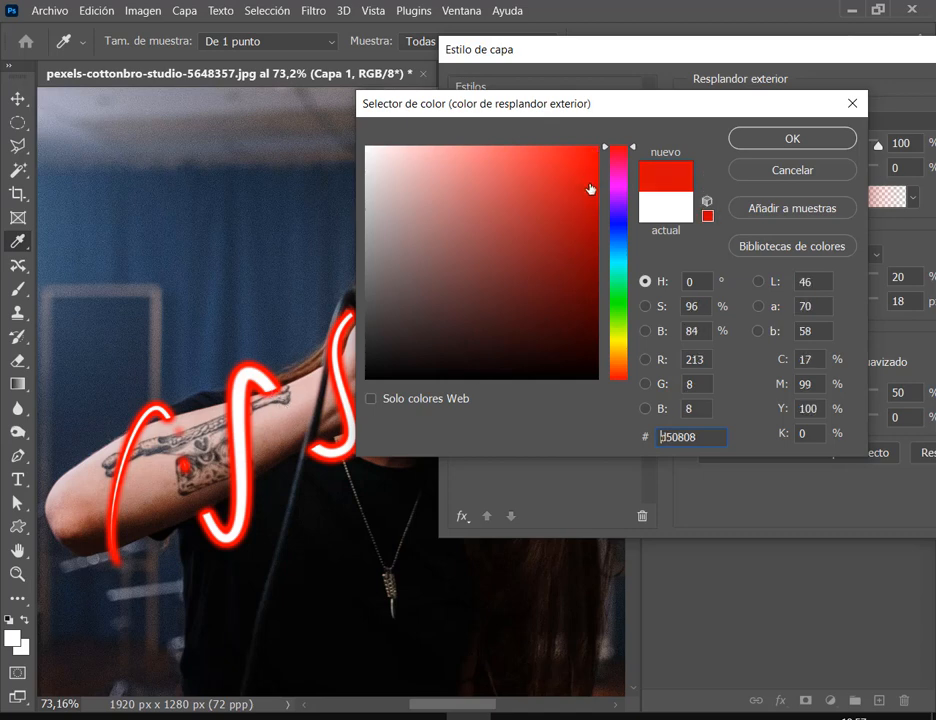
mouse_move(589, 186)
mouse_down()
mouse_move(630, 152)
mouse_move(633, 162)
mouse_move(631, 146)
mouse_up()
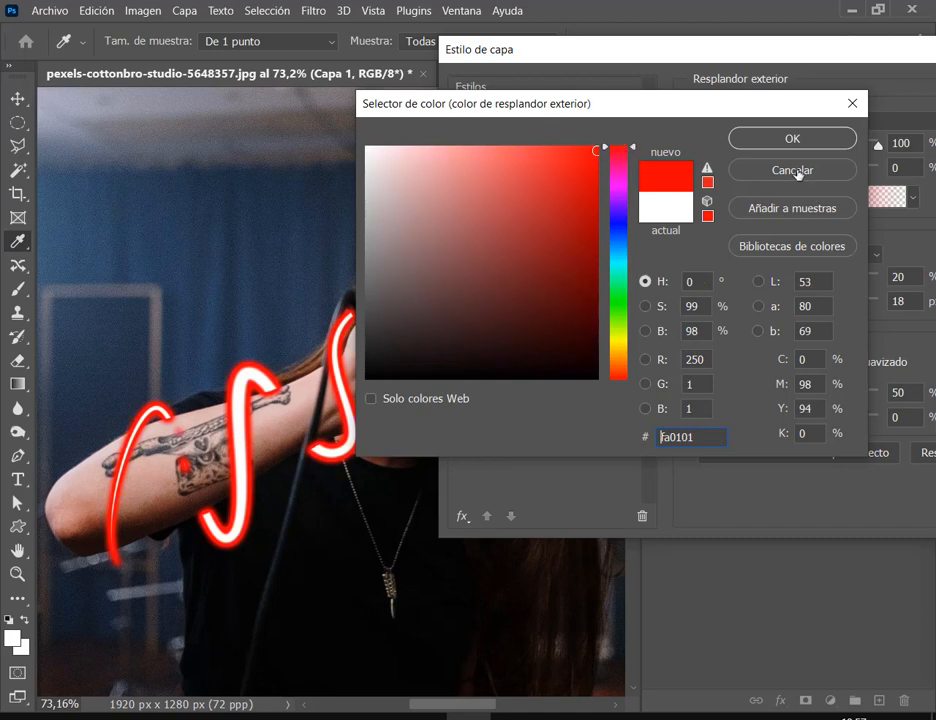
Set the outer glow color to bright blue 01c2fa.
drag(614, 214, 631, 257)
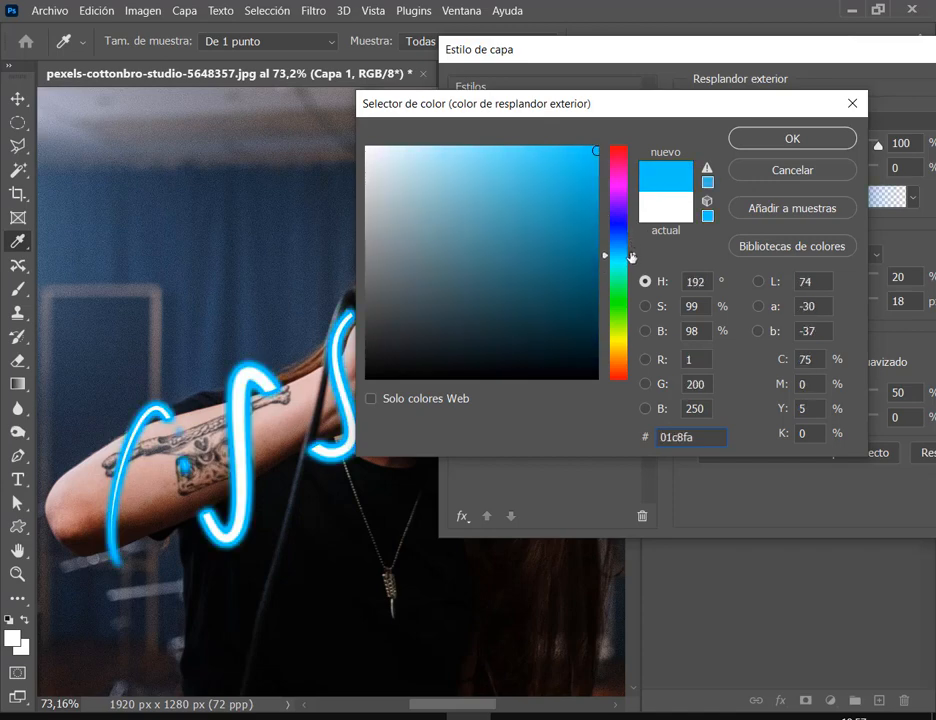
click(631, 253)
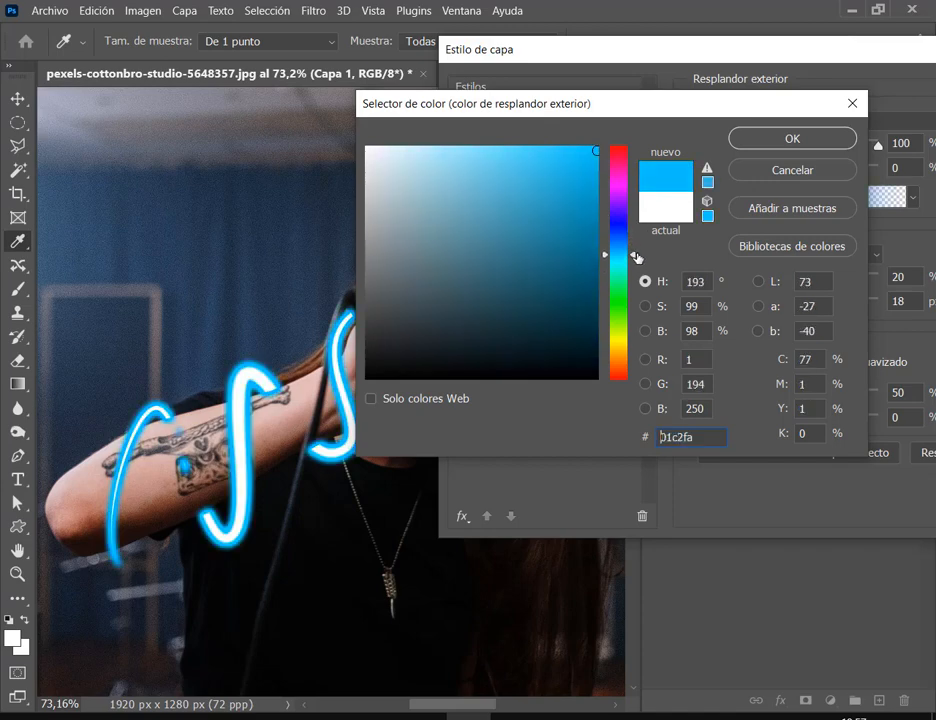
click(792, 138)
Set the outer glow's Extender to 3% and Tamaño to 32 px, and apply the layer style.
drag(793, 61, 754, 61)
mouse_move(769, 280)
mouse_down()
mouse_move(755, 281)
mouse_move(775, 306)
mouse_up()
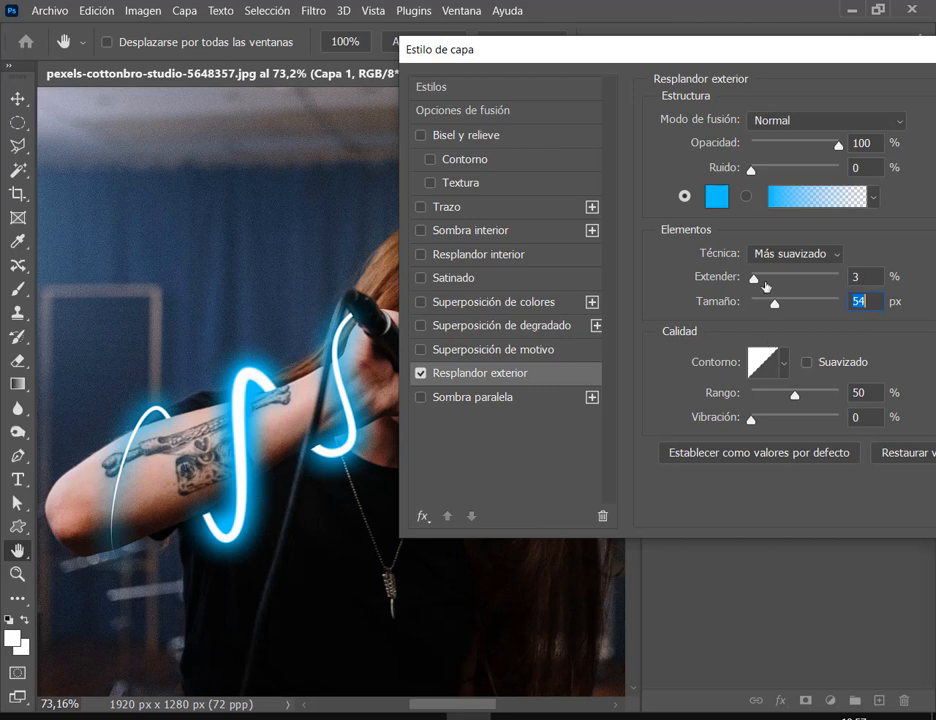
drag(777, 307, 752, 284)
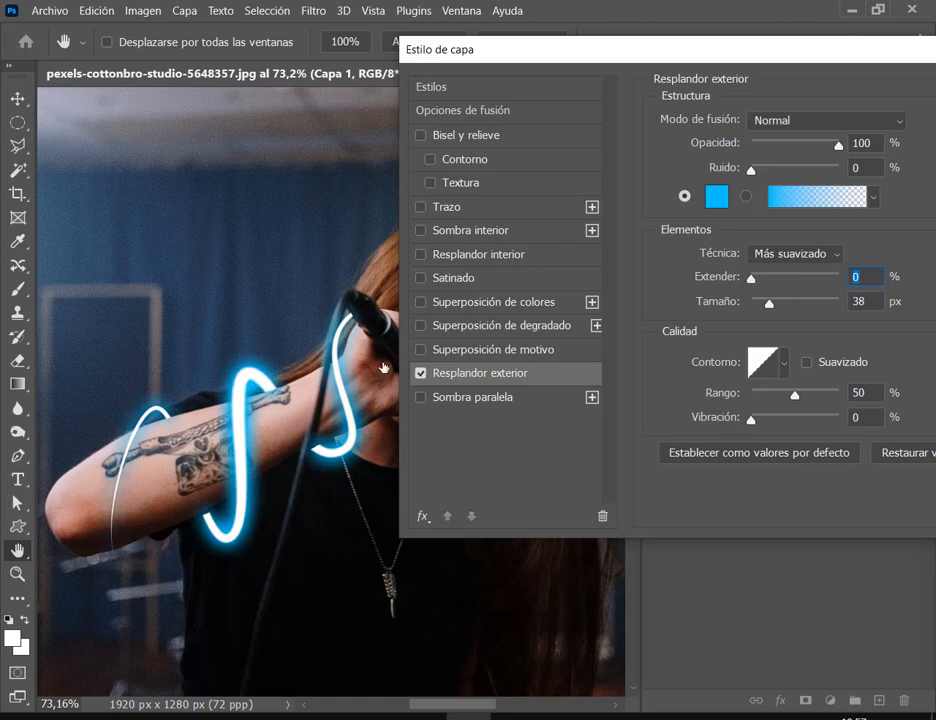
mouse_move(768, 306)
mouse_down()
mouse_move(755, 286)
mouse_move(775, 305)
mouse_move(767, 306)
mouse_up()
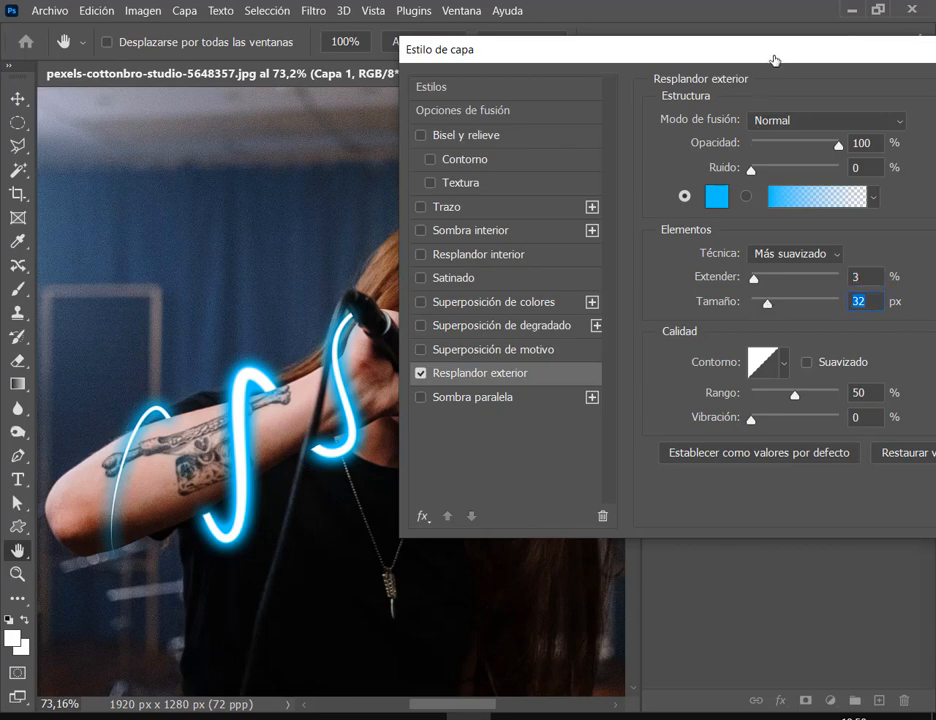
drag(773, 55, 536, 167)
click(900, 196)
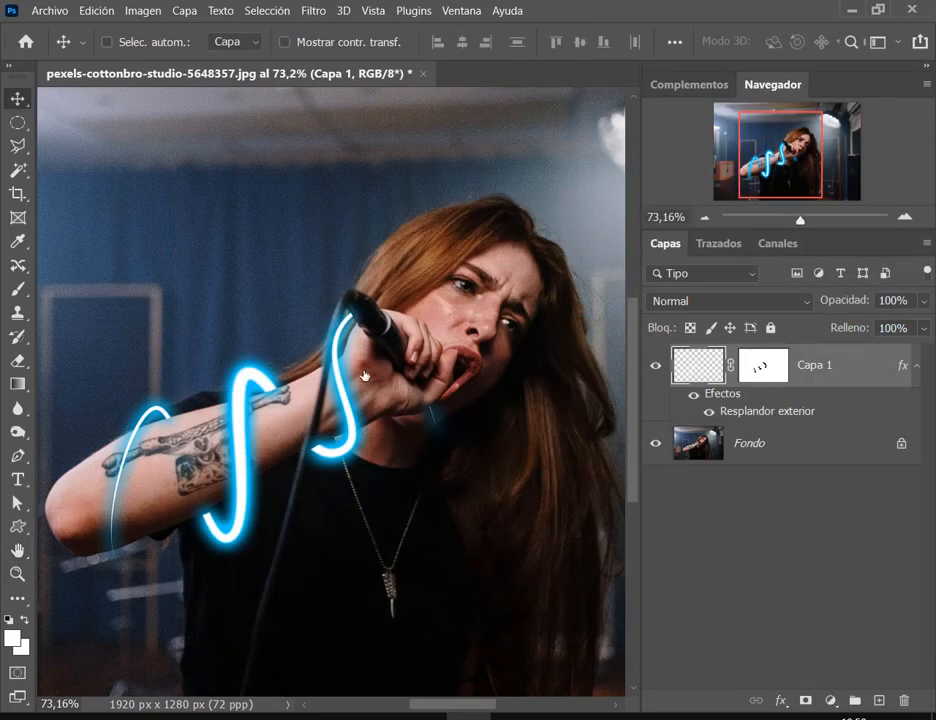
Preview other blend modes on Capa 1, such as Color más oscuro, and keep the layer at Normal.
click(807, 304)
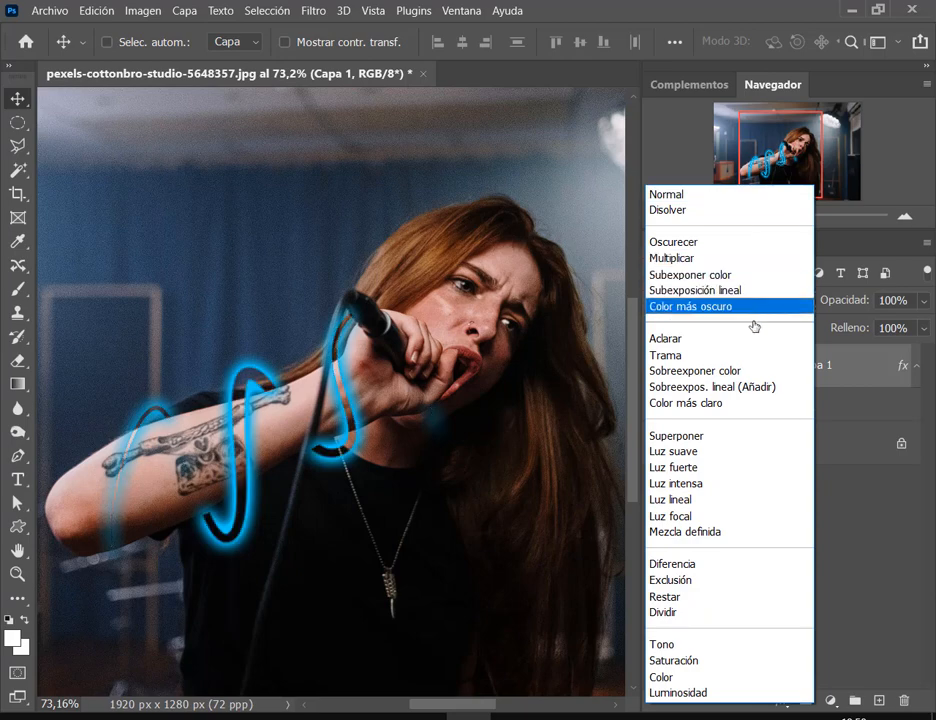
click(714, 196)
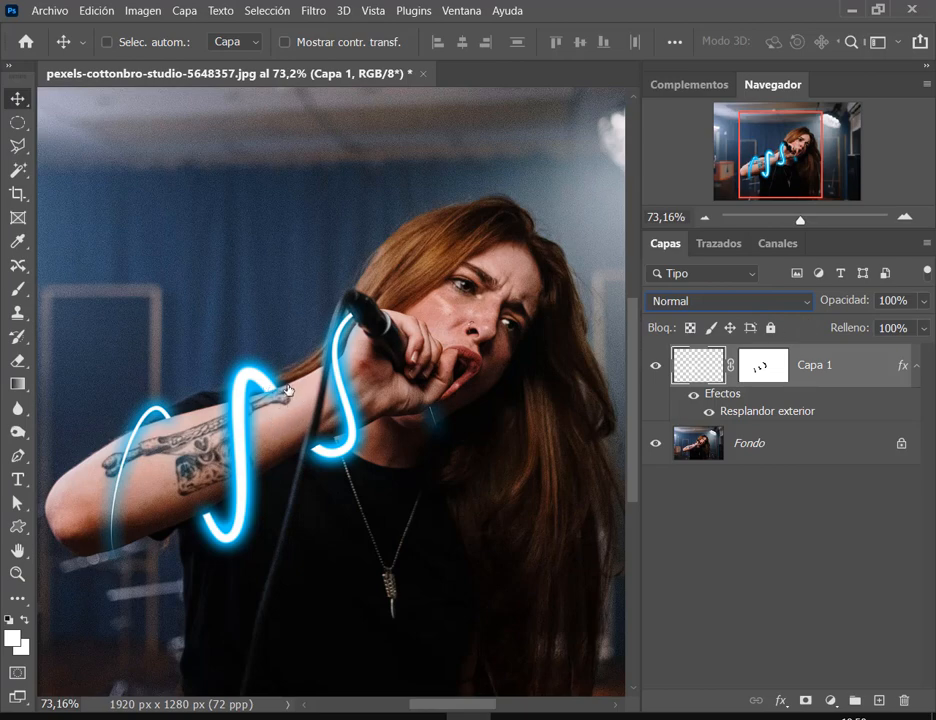
key(ctrl)
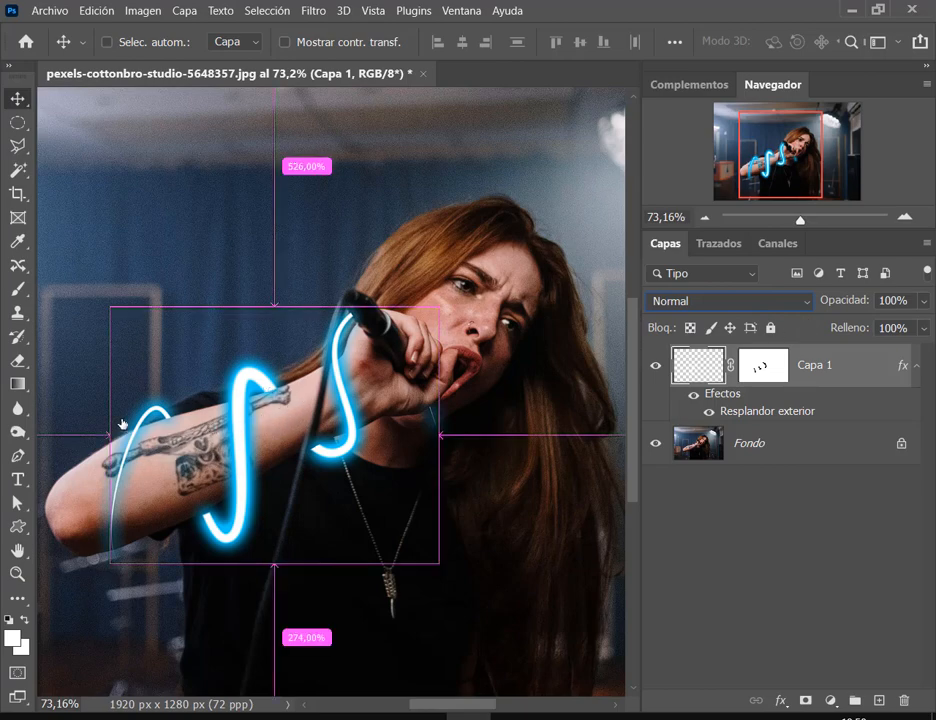
mouse_move(103, 412)
mouse_down()
mouse_move(391, 466)
mouse_move(383, 525)
mouse_up()
key(Escape)
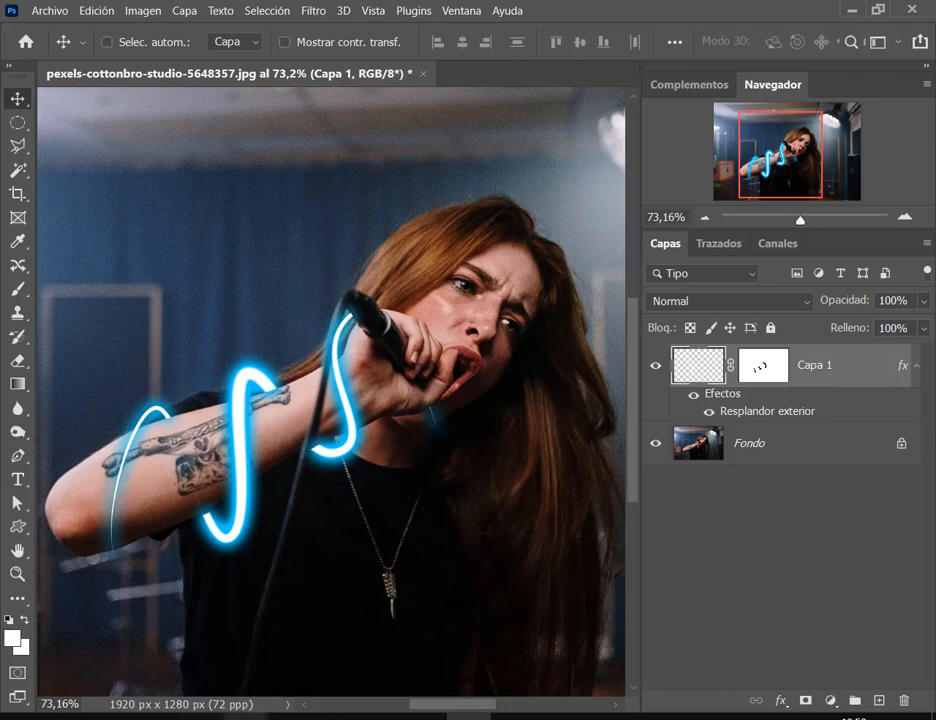
Switch to Chrome and check the Meet call messages, the Clase 14 Drive folder and the October 2023 system calendar.
click(245, 717)
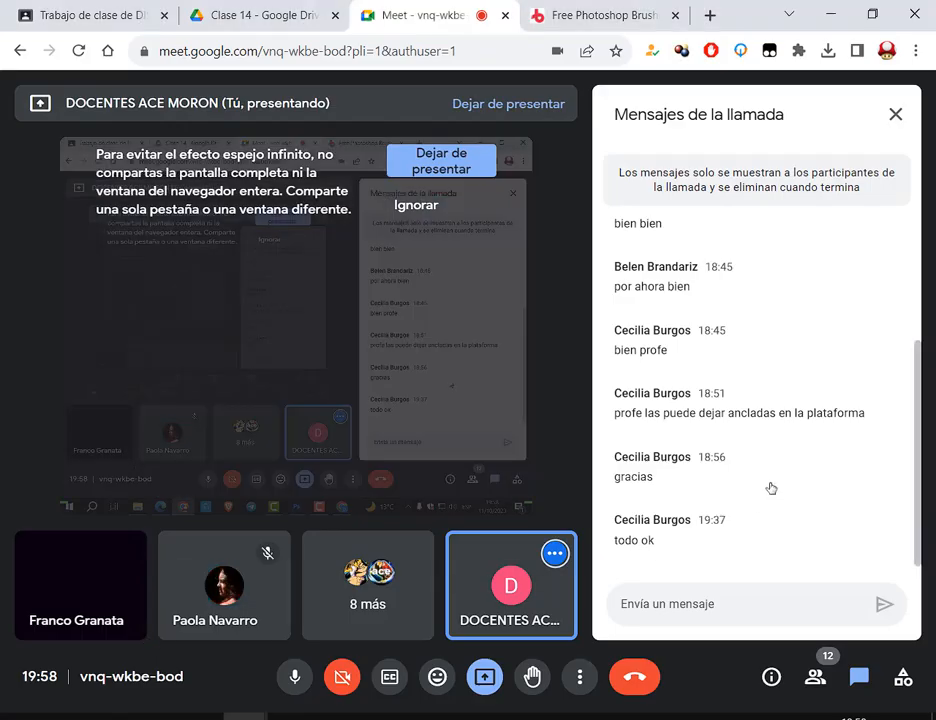
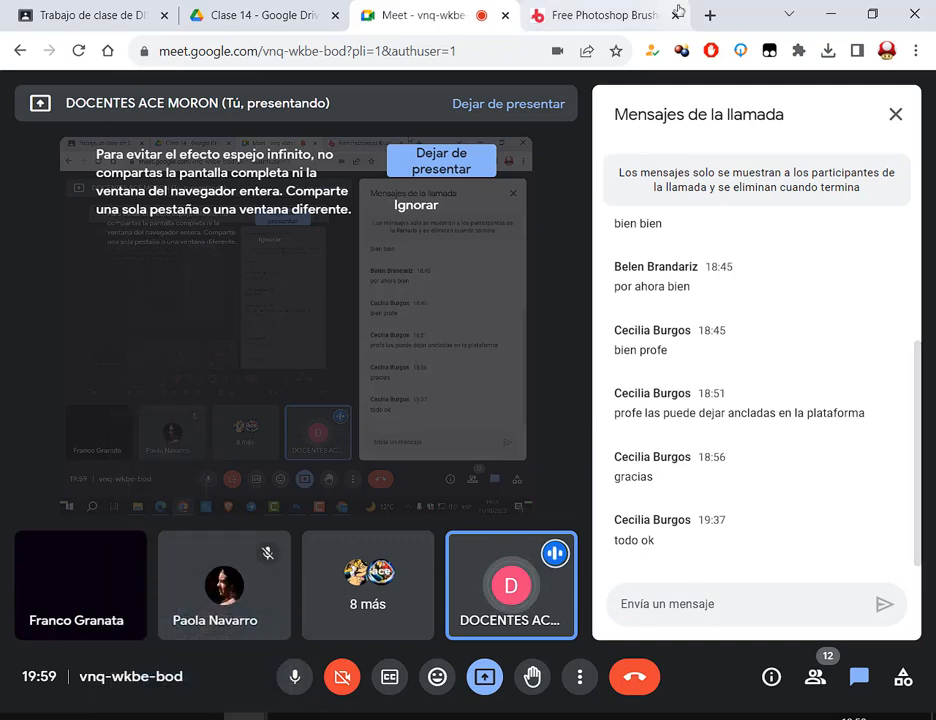
click(266, 12)
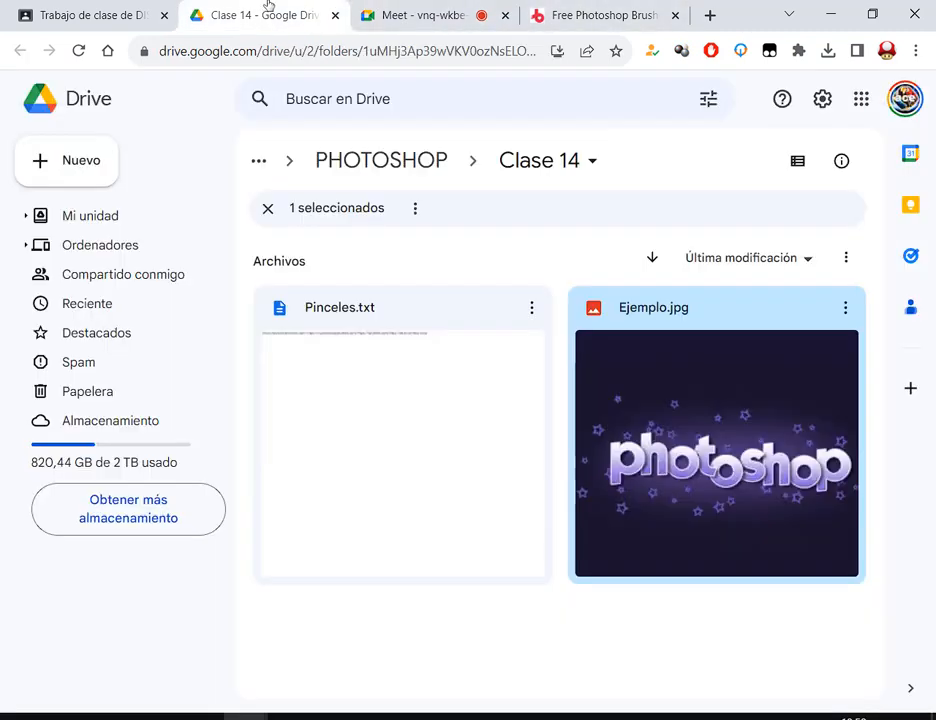
click(495, 626)
click(445, 12)
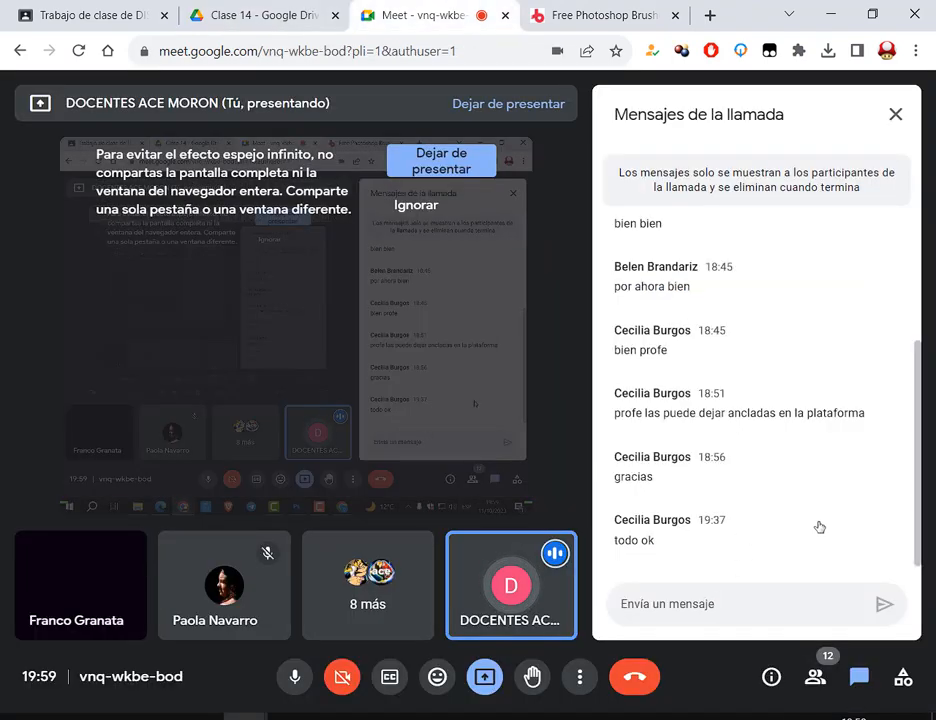
click(856, 717)
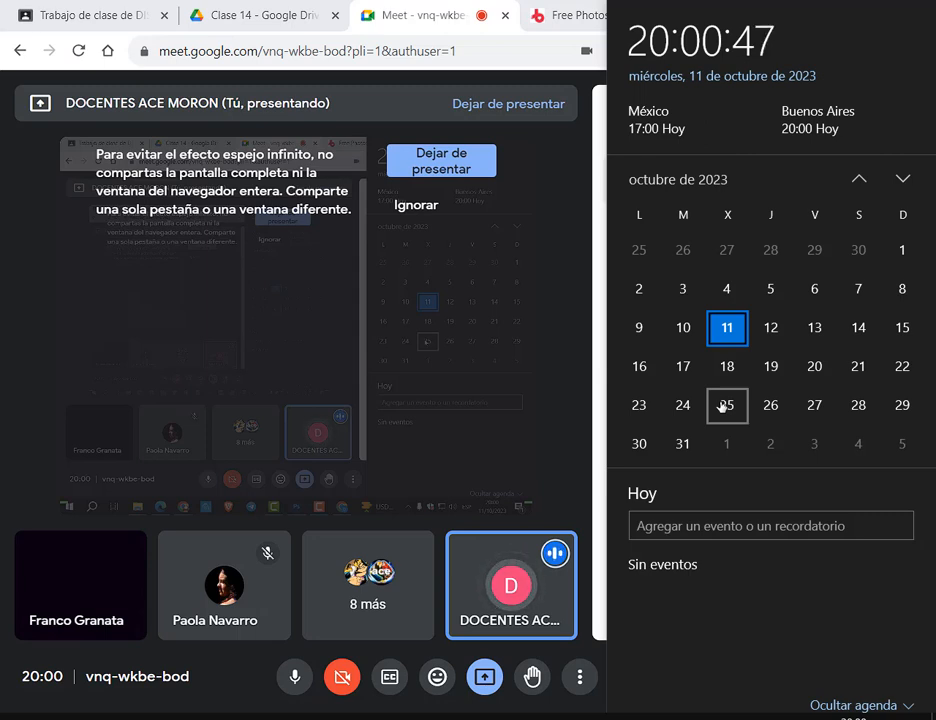
click(436, 22)
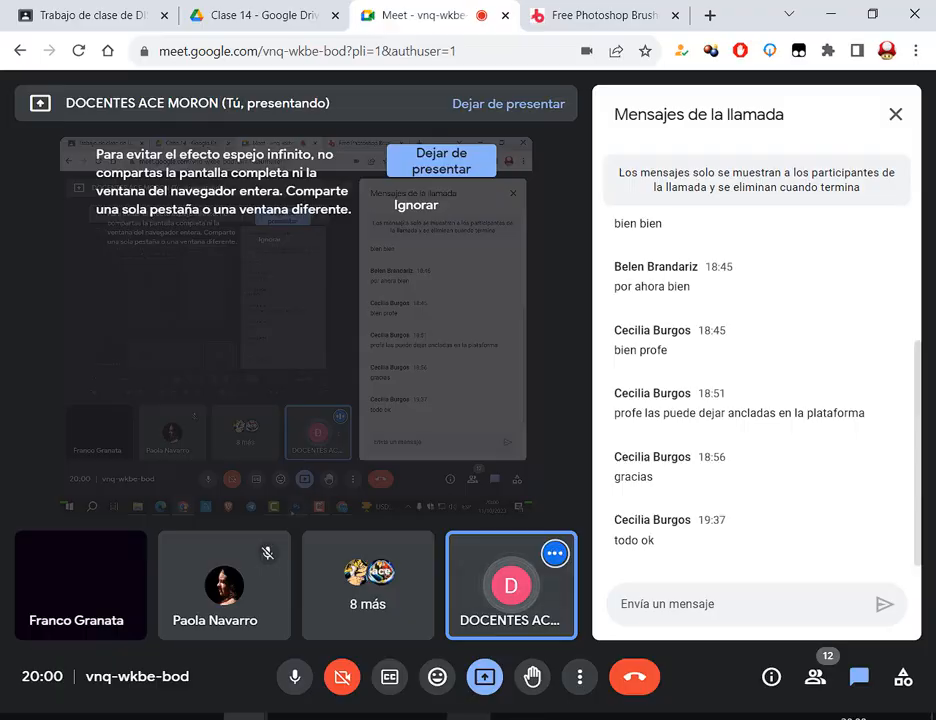
Switch back to Photoshop and close the pexels-cottonbro-studio-5648357.jpg document without saving it.
click(468, 718)
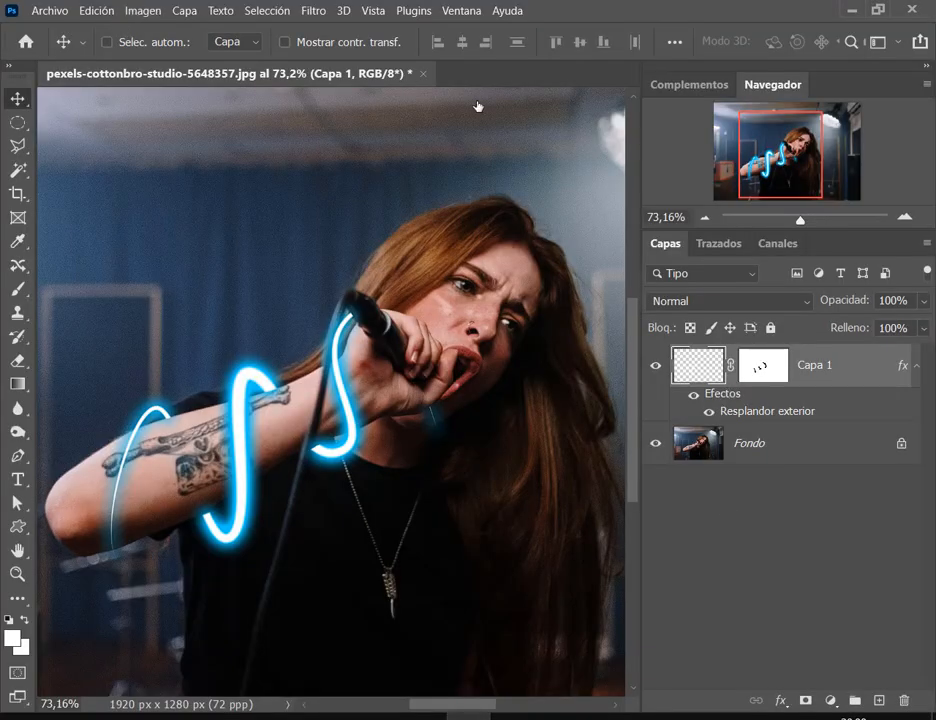
click(423, 73)
click(520, 287)
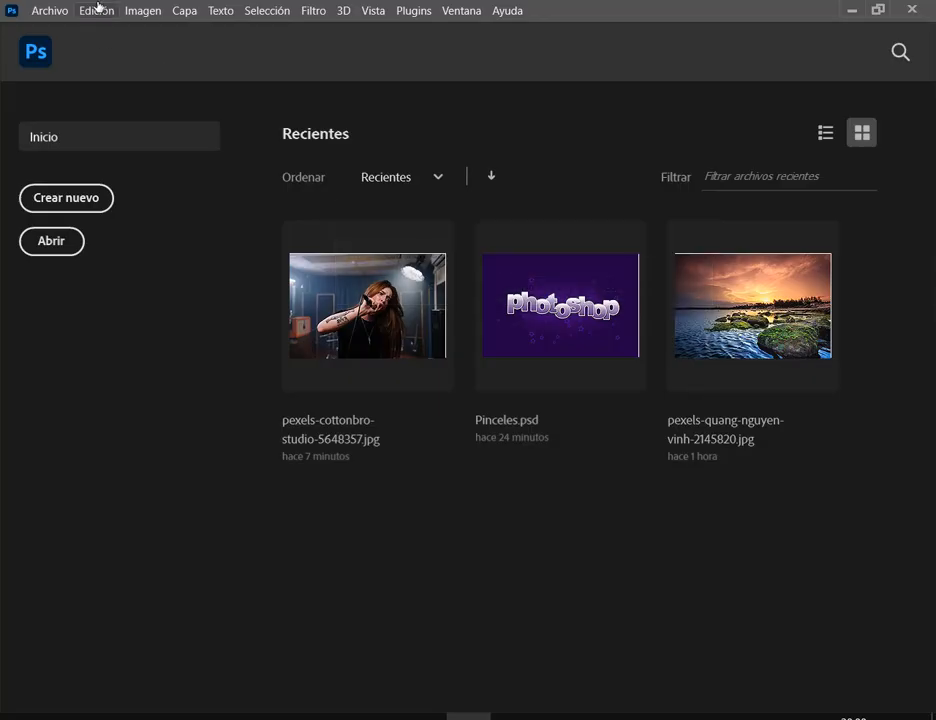
In the Camera Raw preferences, set JPEG file handling to Abrir automáticamente todos los JPEG compatibles.
click(98, 9)
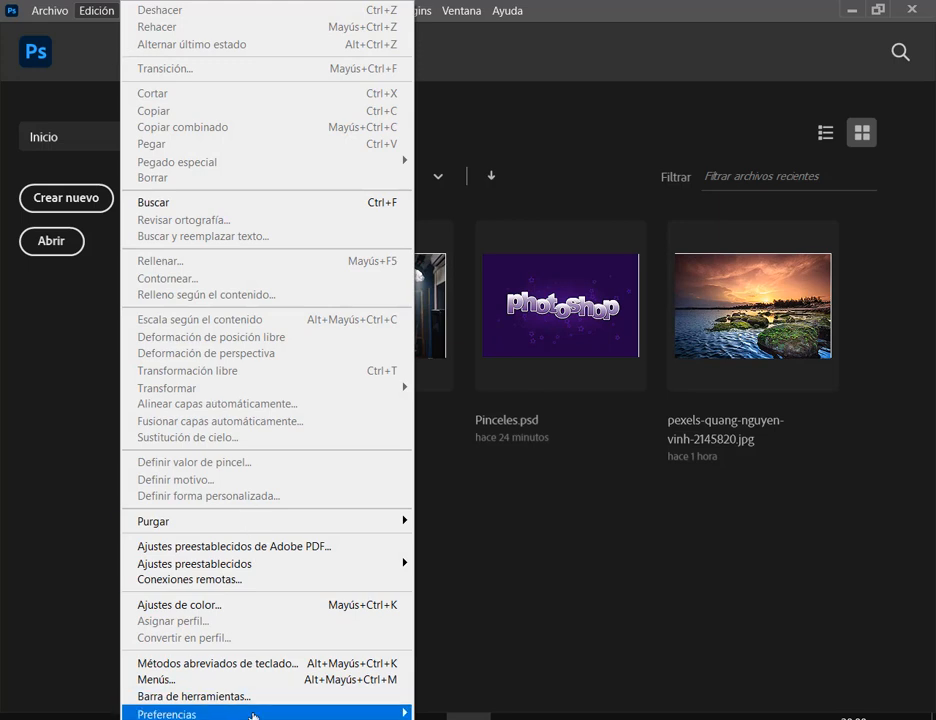
mouse_move(253, 716)
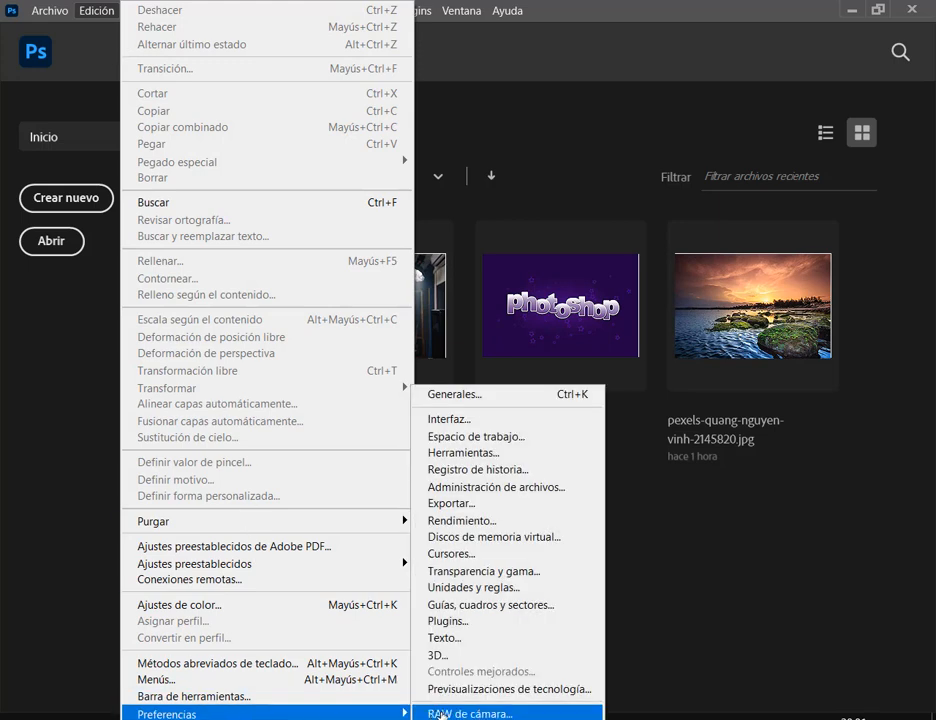
click(481, 714)
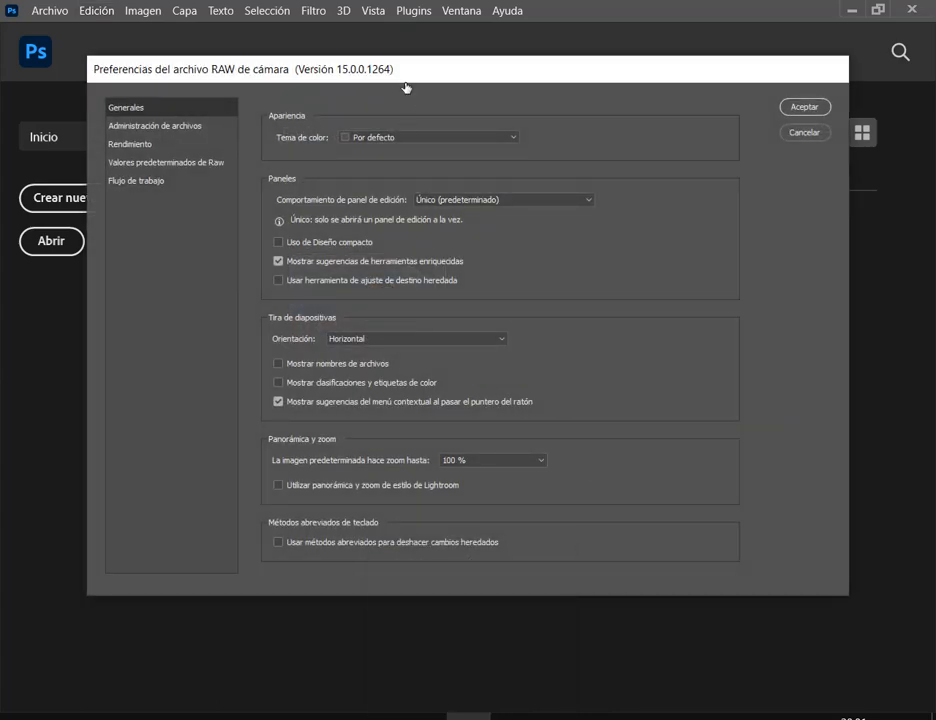
drag(405, 82, 385, 83)
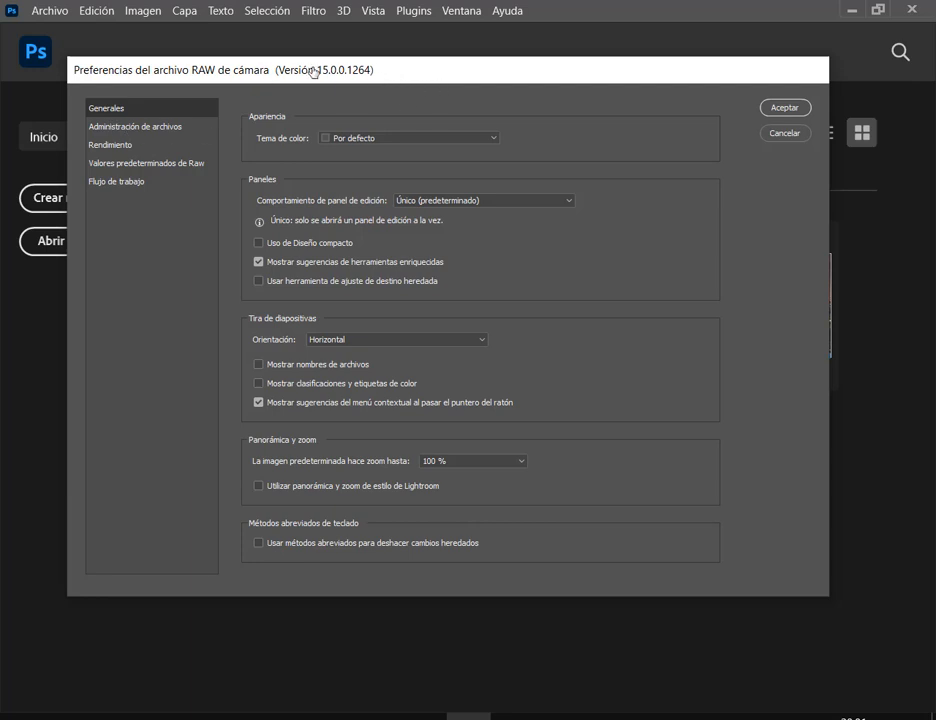
drag(316, 78, 323, 81)
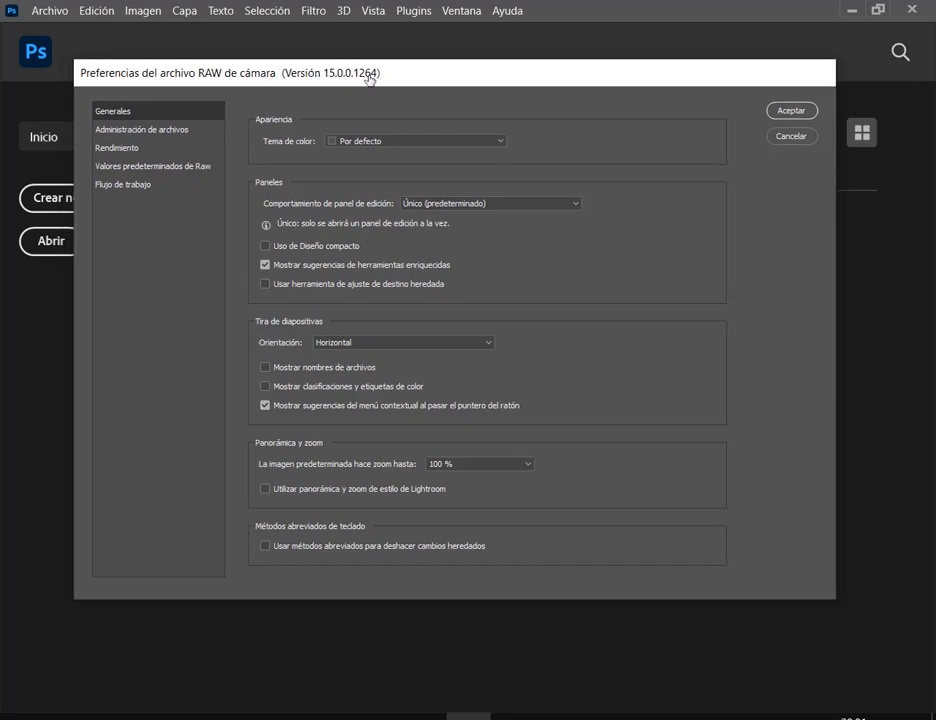
click(126, 133)
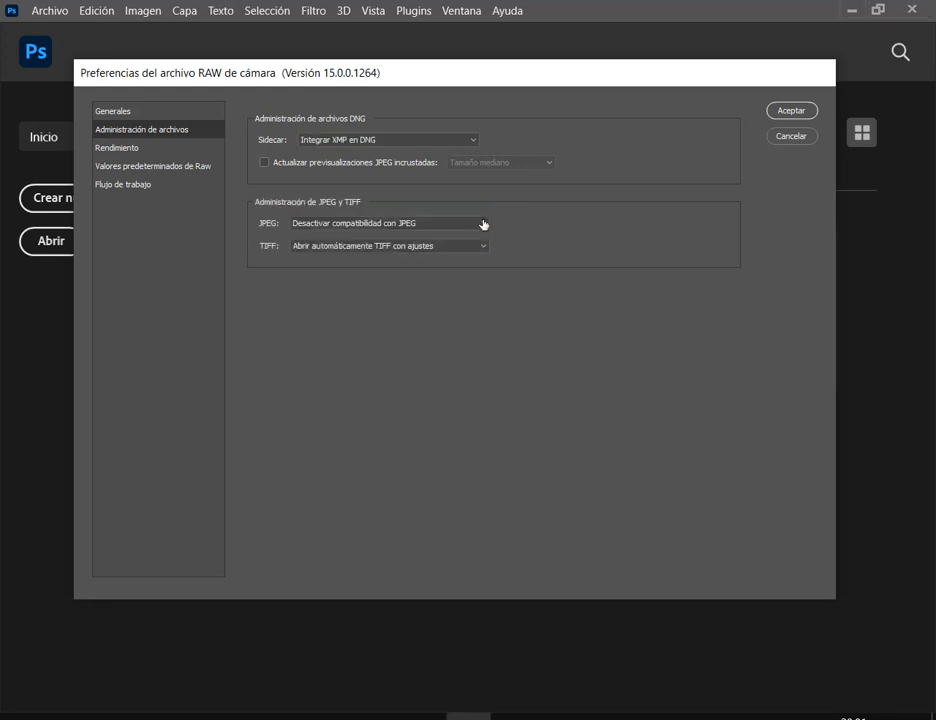
click(477, 221)
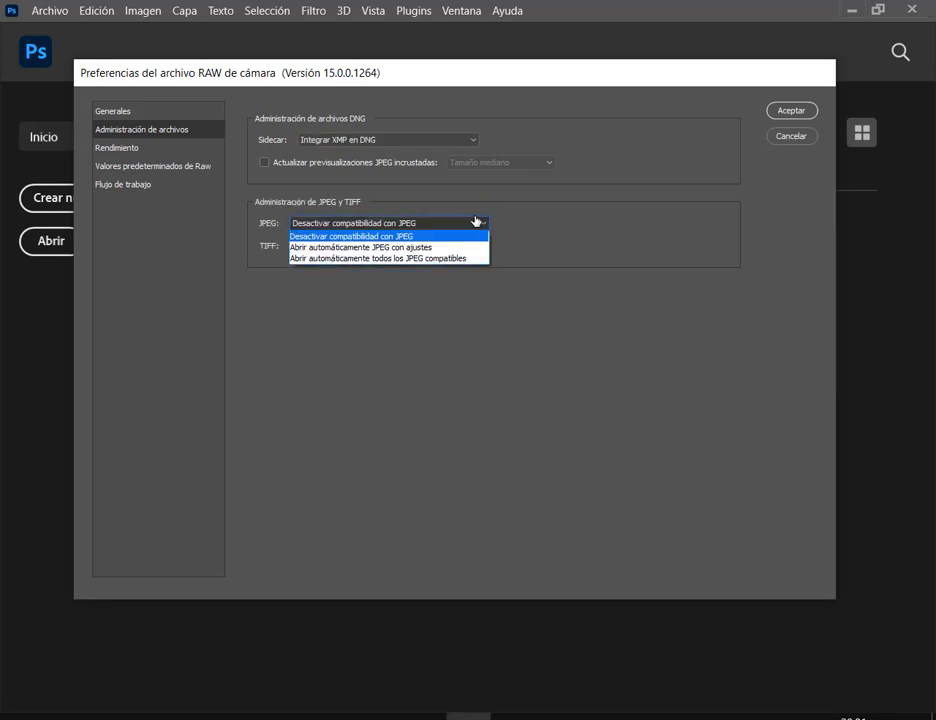
click(380, 259)
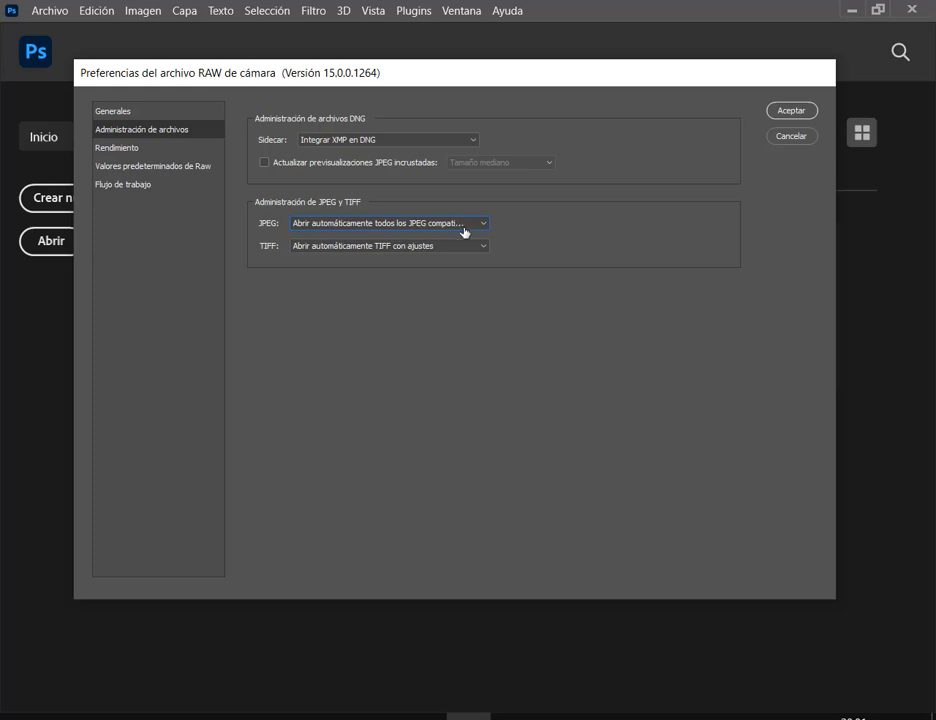
click(806, 110)
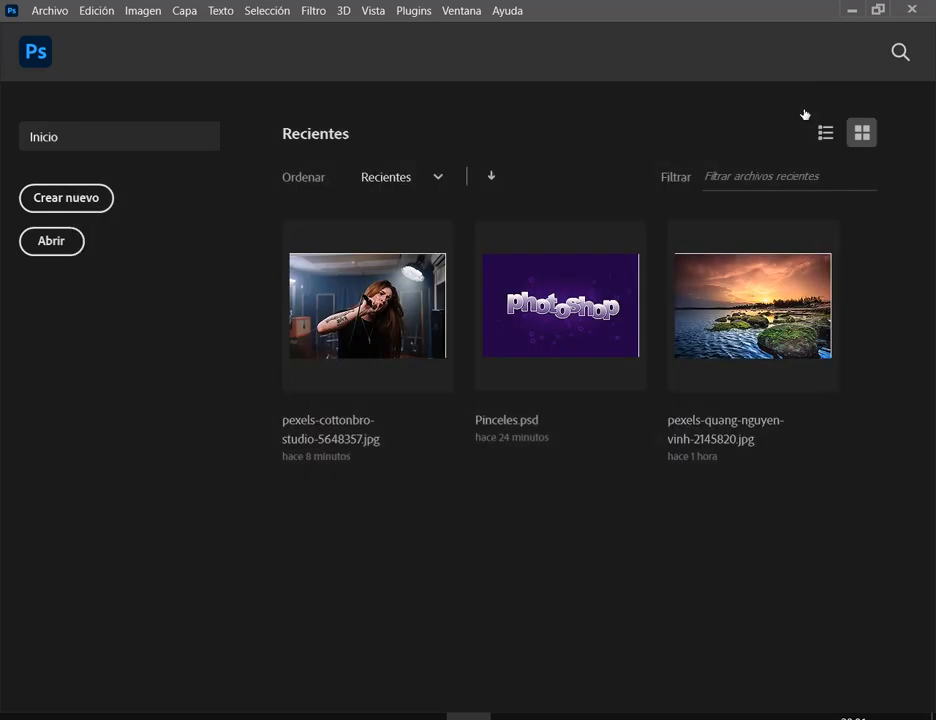
Open the recent file pexels-cottonbro-studio-5648357.jpg in Camera Raw.
click(50, 12)
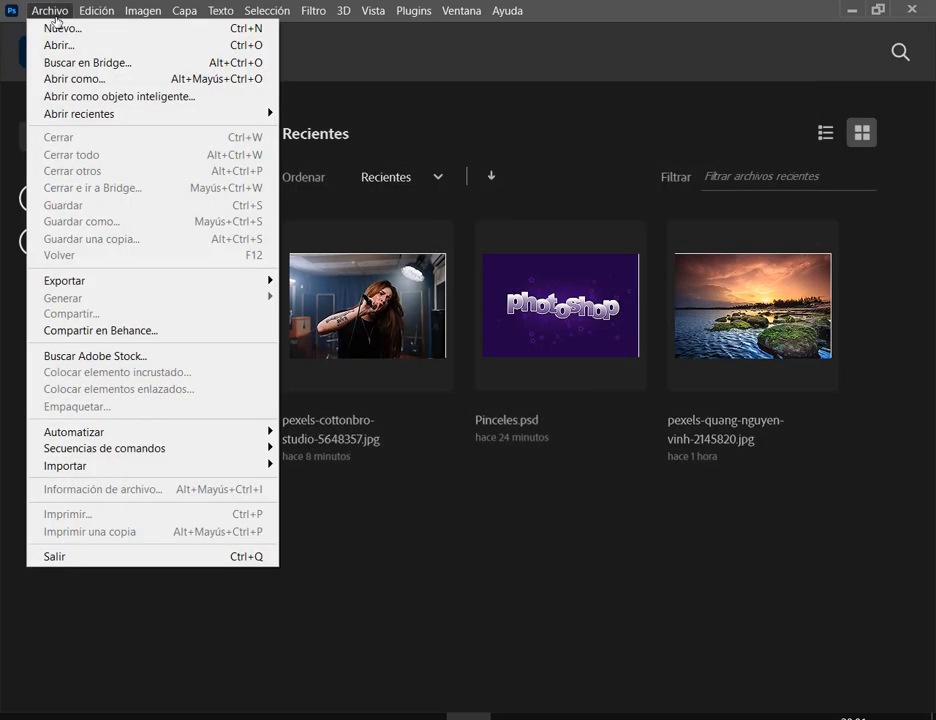
click(426, 517)
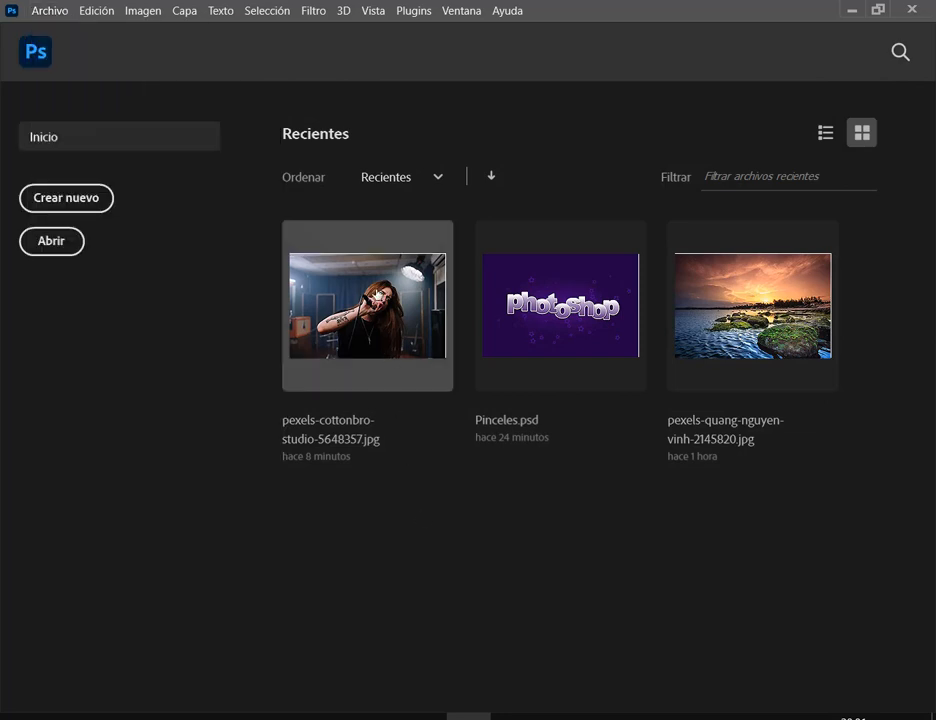
click(418, 381)
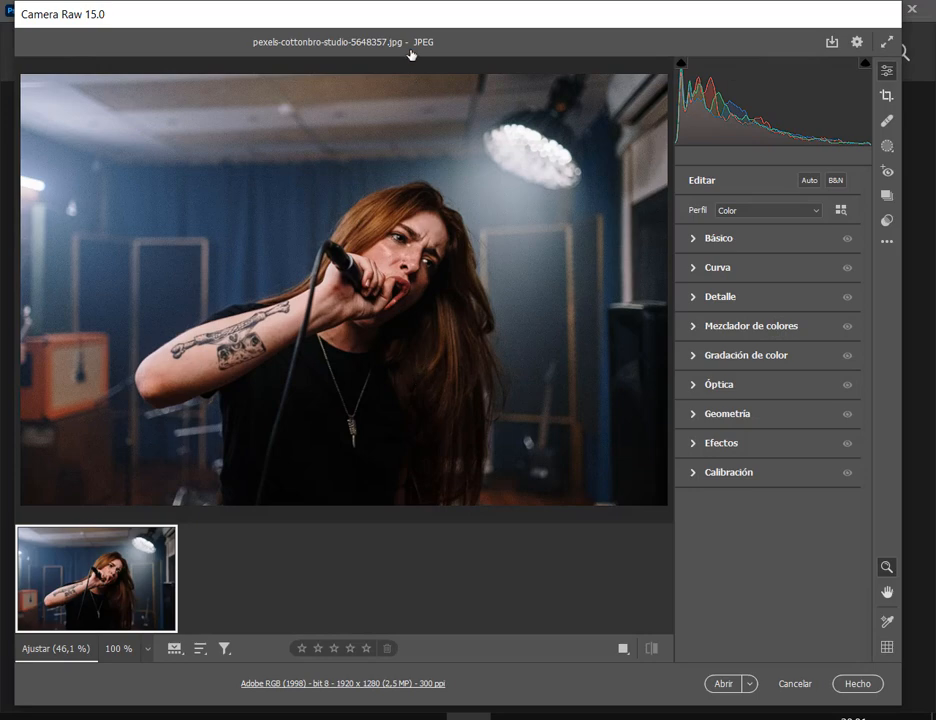
Cancel Camera Raw to dismiss the singer photo without opening it.
mouse_move(410, 21)
mouse_down()
mouse_move(420, 21)
mouse_move(409, 17)
mouse_up()
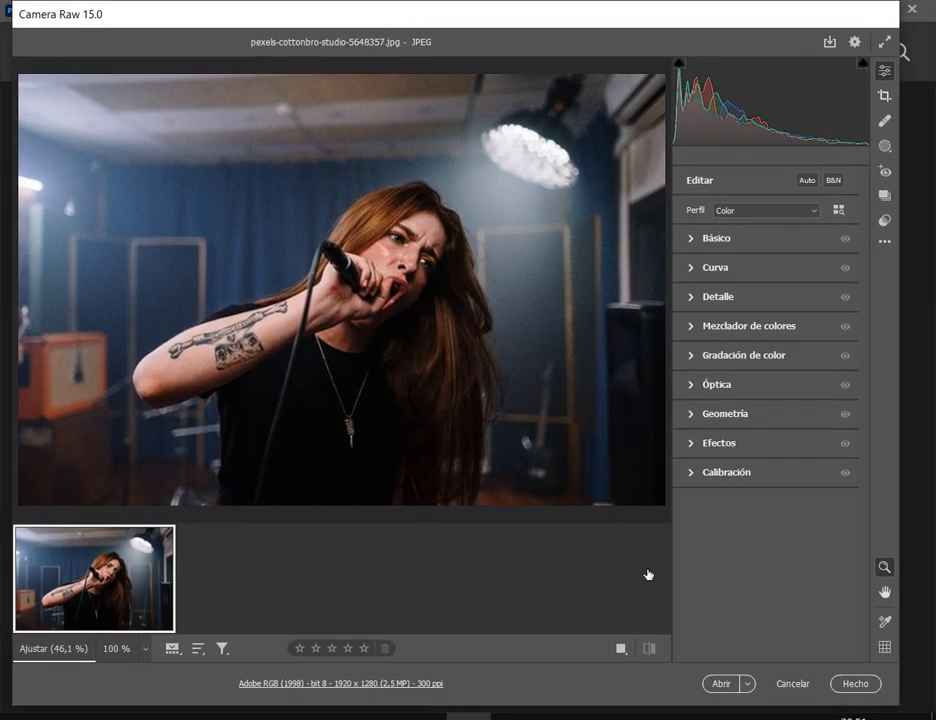
click(797, 691)
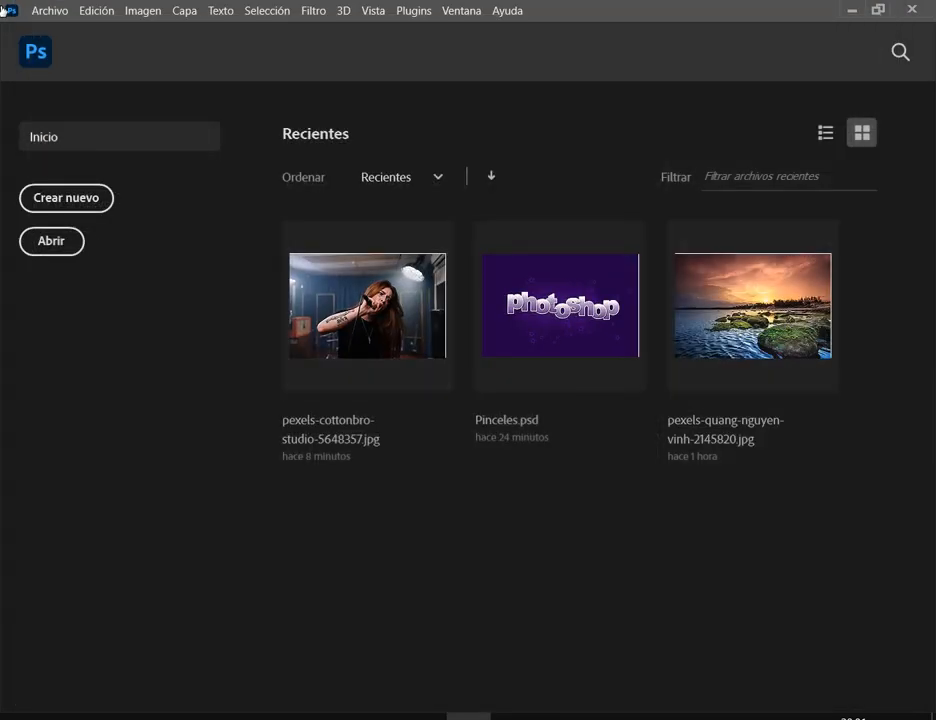
Open pexels-vlad-alexandru-popa-2120624.jpg from the FOTOS DE EJEMPLO folder in Imágenes in Camera Raw and cancel it without edits.
click(50, 10)
click(60, 45)
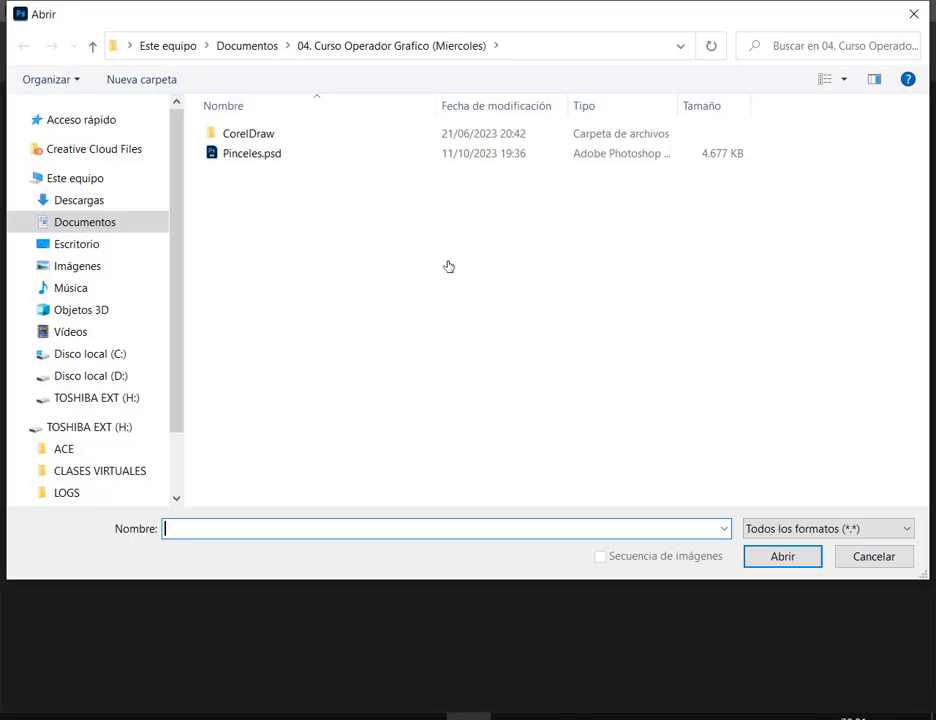
click(136, 265)
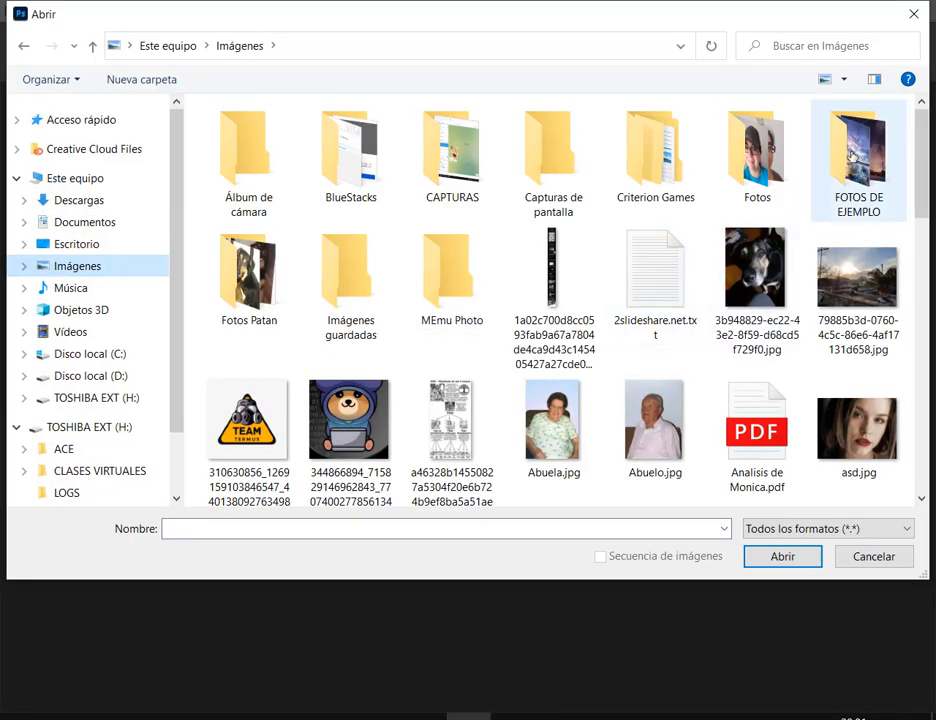
double_click(858, 160)
double_click(274, 296)
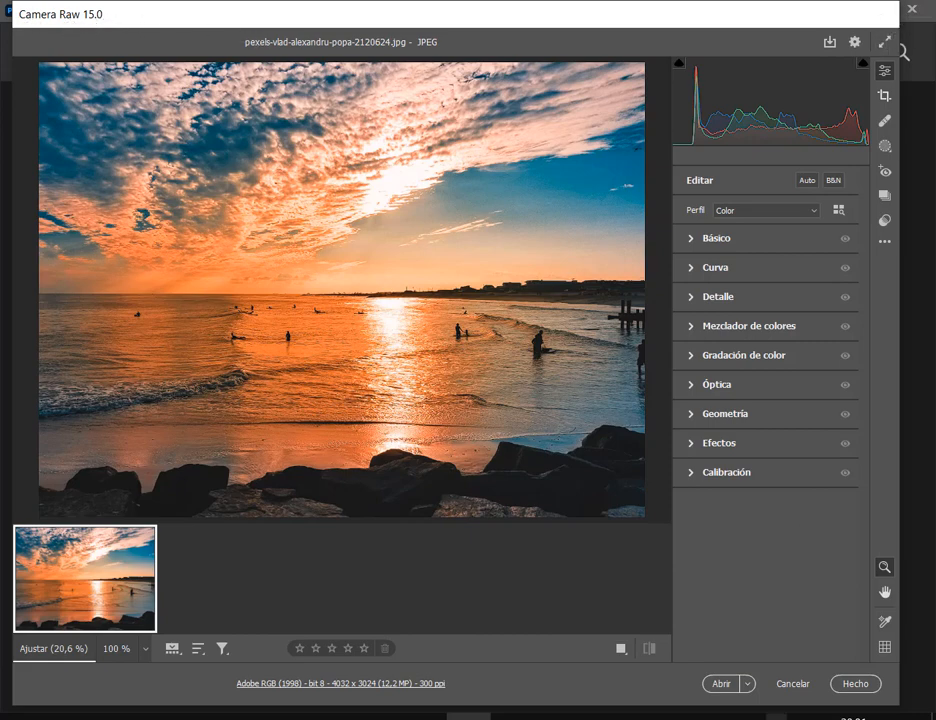
click(790, 683)
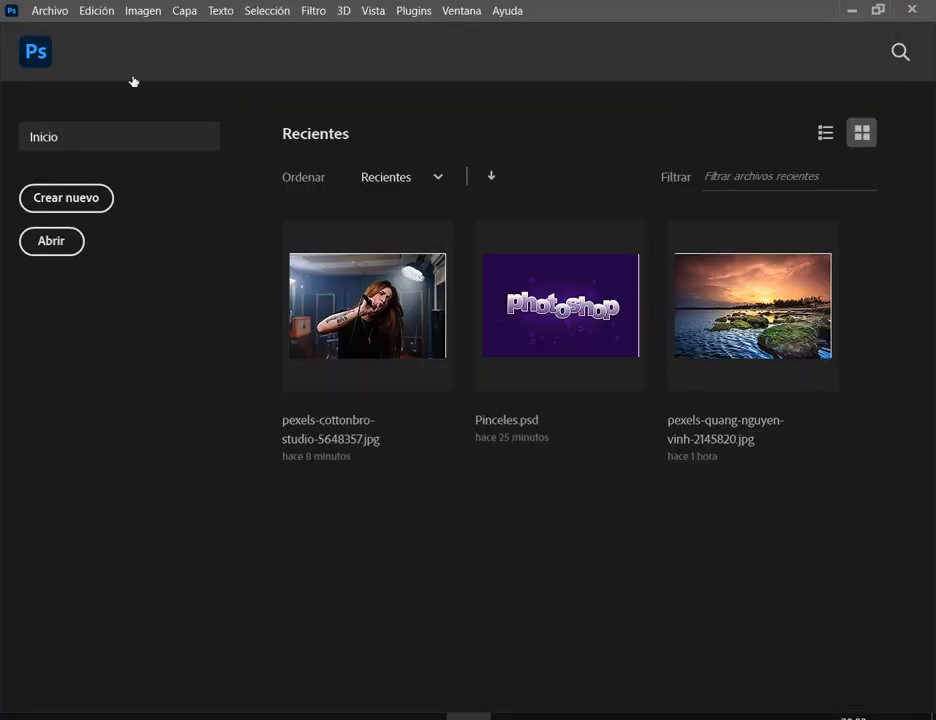
In the Camera Raw preferences, set JPEG file handling to Desactivar compatibilidad con JPEG and accept.
click(95, 12)
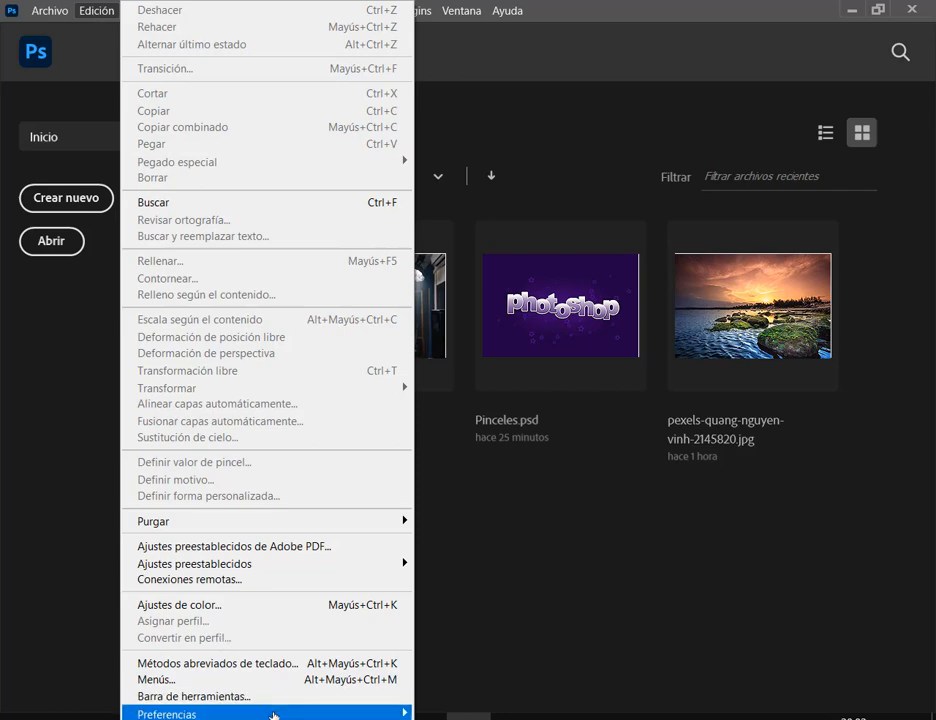
mouse_move(277, 714)
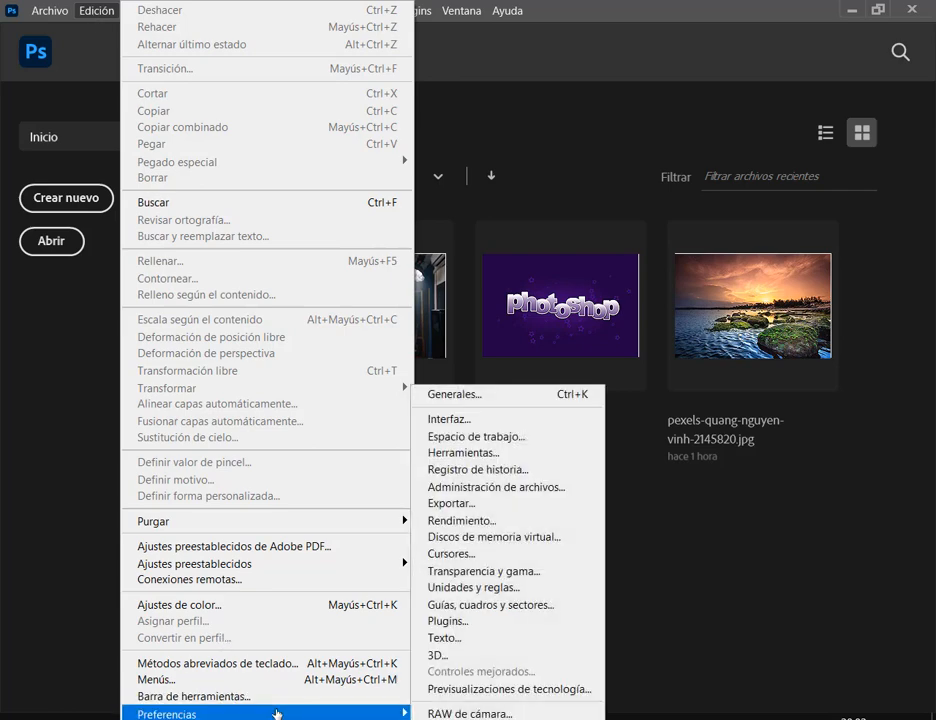
click(500, 714)
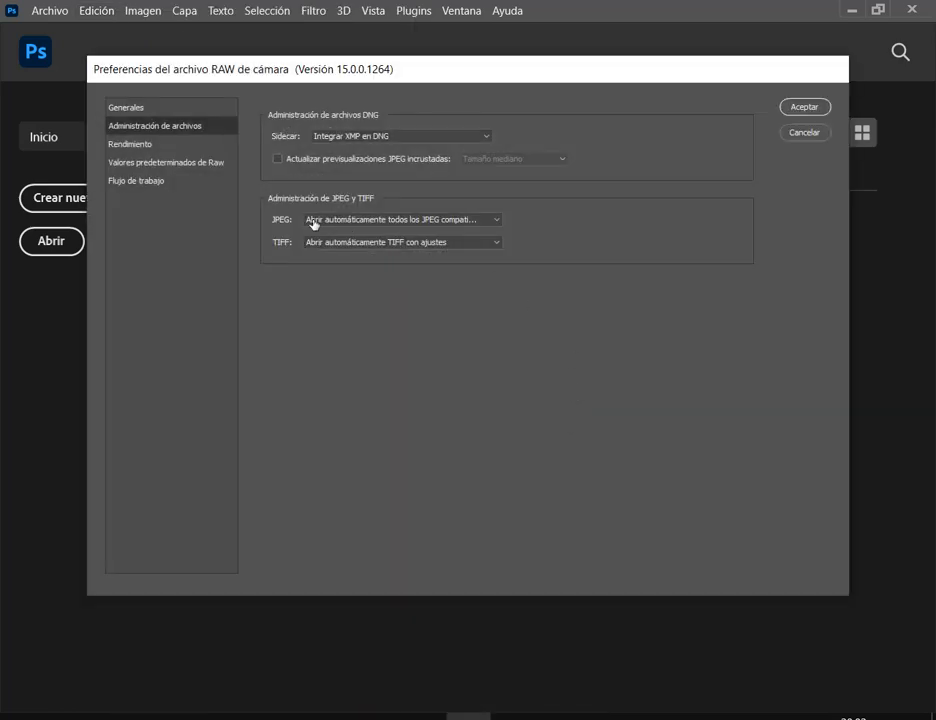
click(313, 224)
click(376, 230)
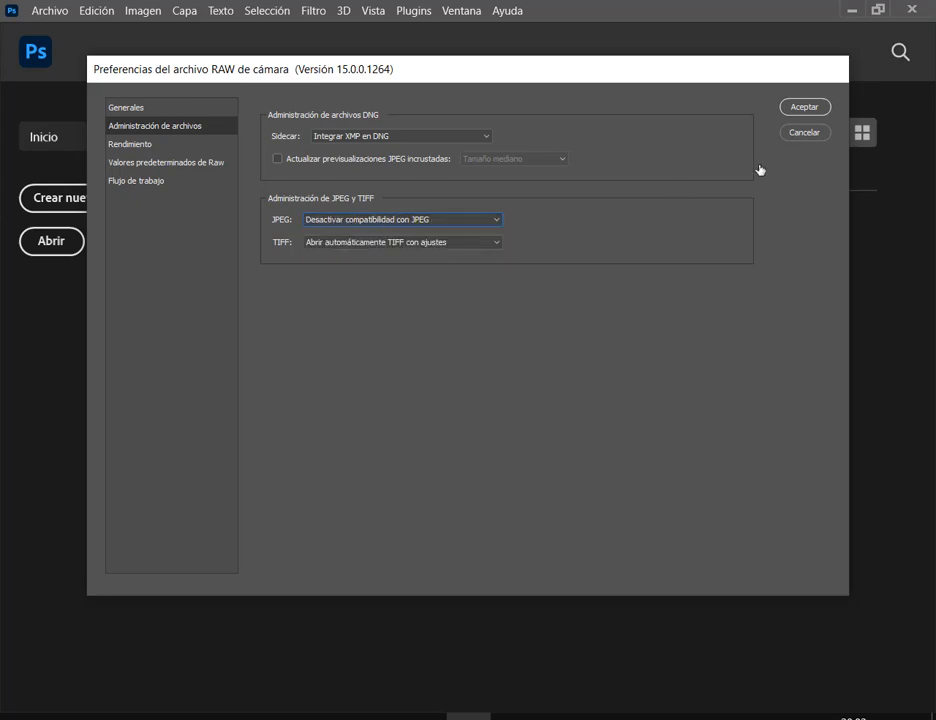
click(805, 107)
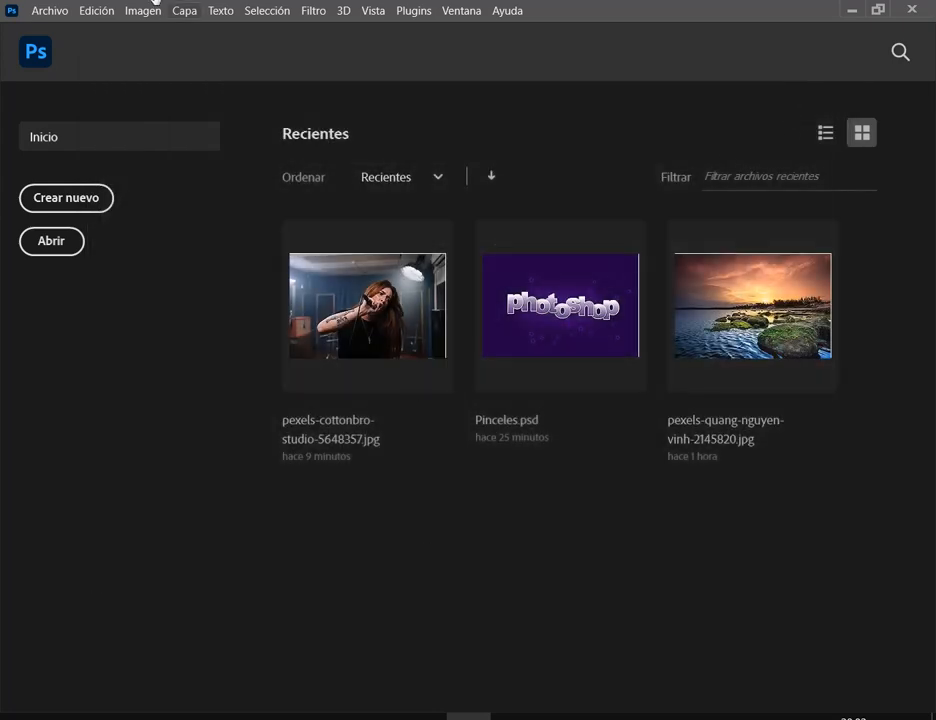
Review the Administración de archivos and Generales pages of the Camera Raw preferences and close them without changes.
click(104, 11)
mouse_move(218, 716)
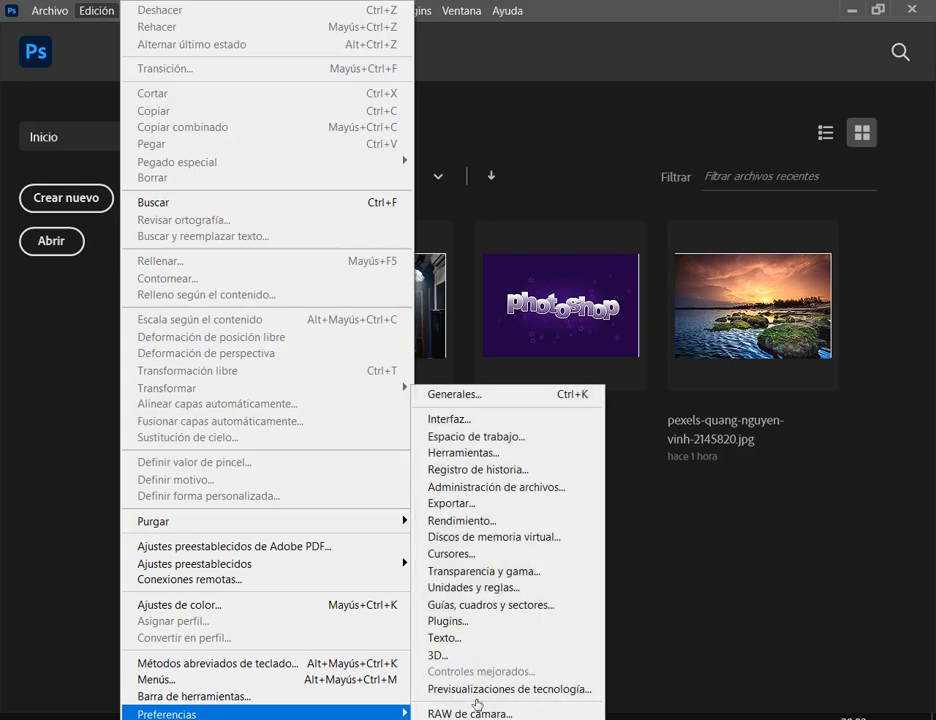
click(478, 712)
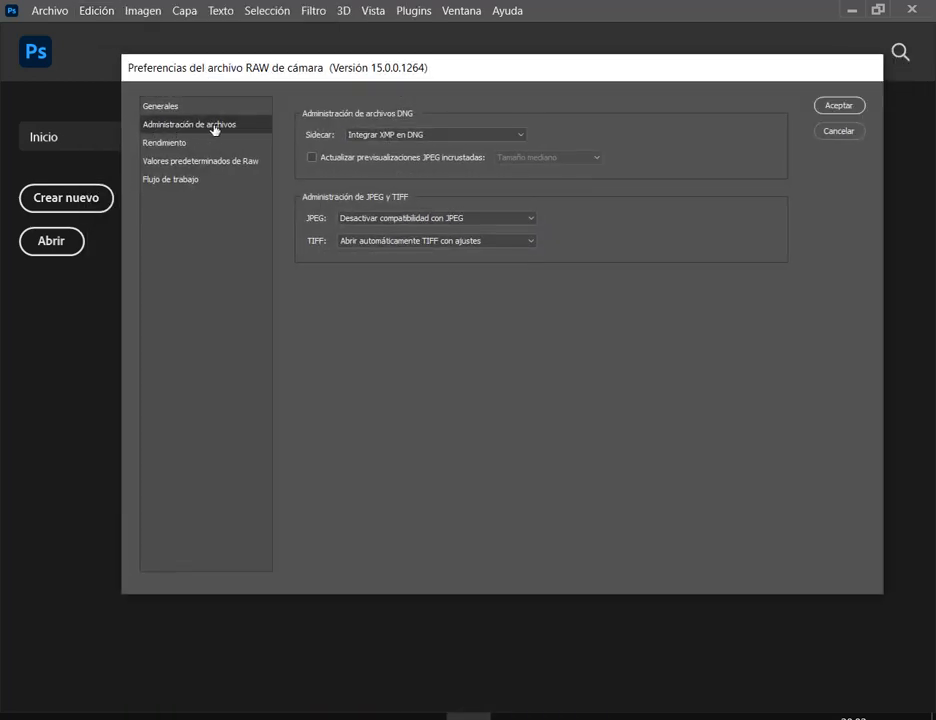
click(176, 106)
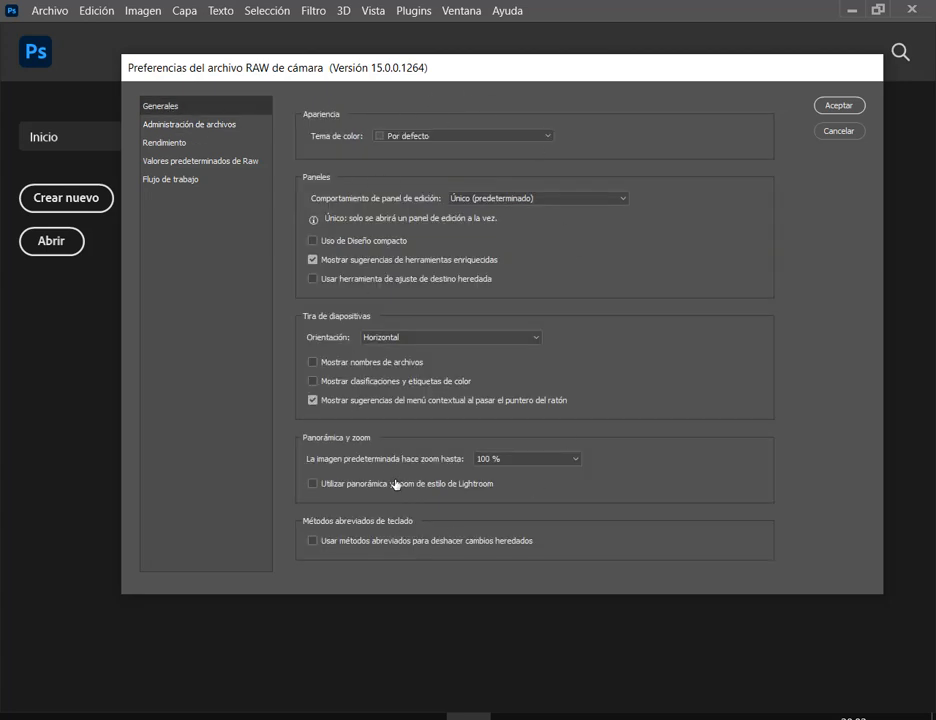
click(849, 134)
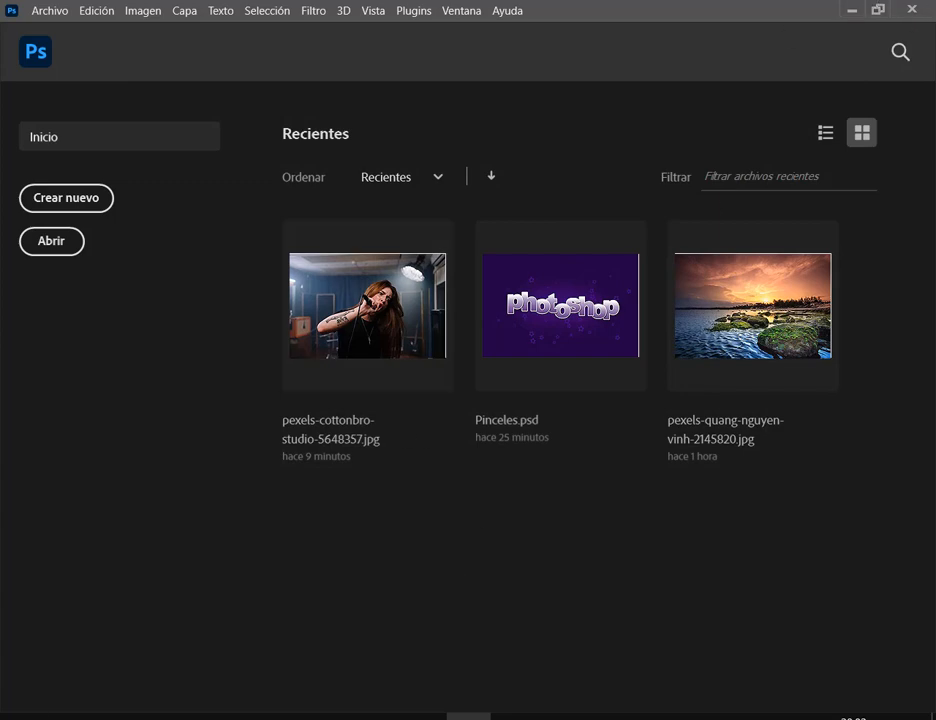
Switch to Chrome and read the latest message in the Meet call chat.
click(69, 714)
click(66, 715)
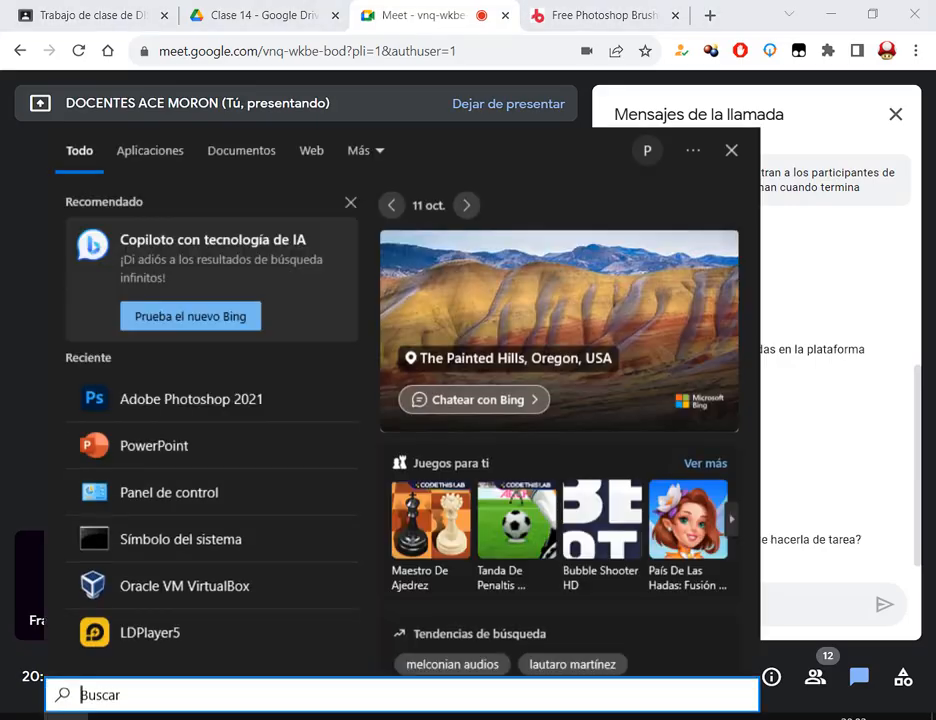
click(820, 542)
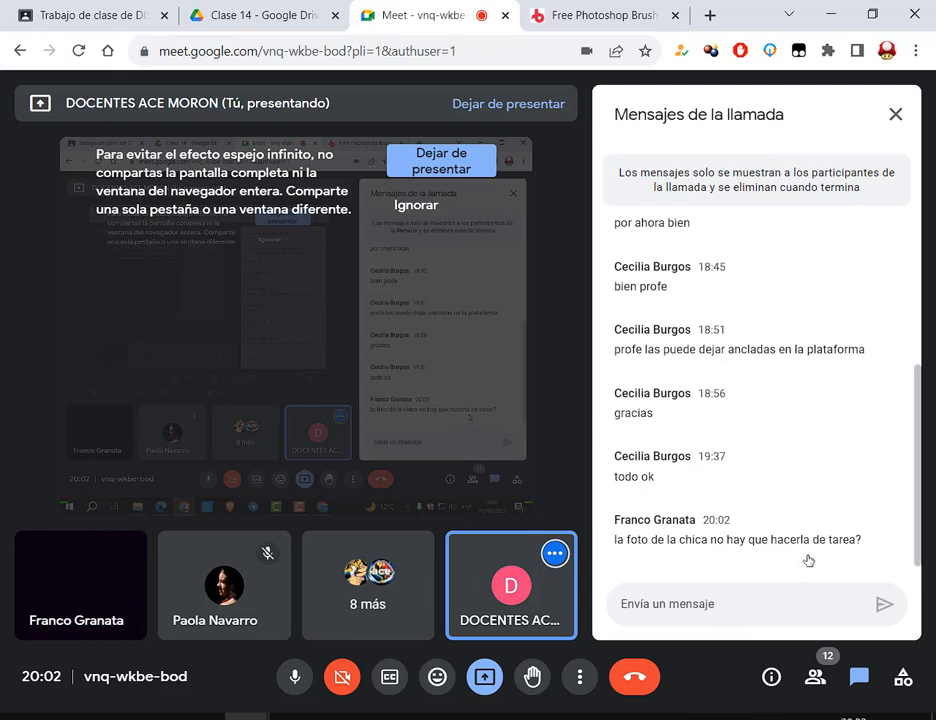
Search Windows for "ph" and launch Adobe Photoshop CS6.
click(84, 714)
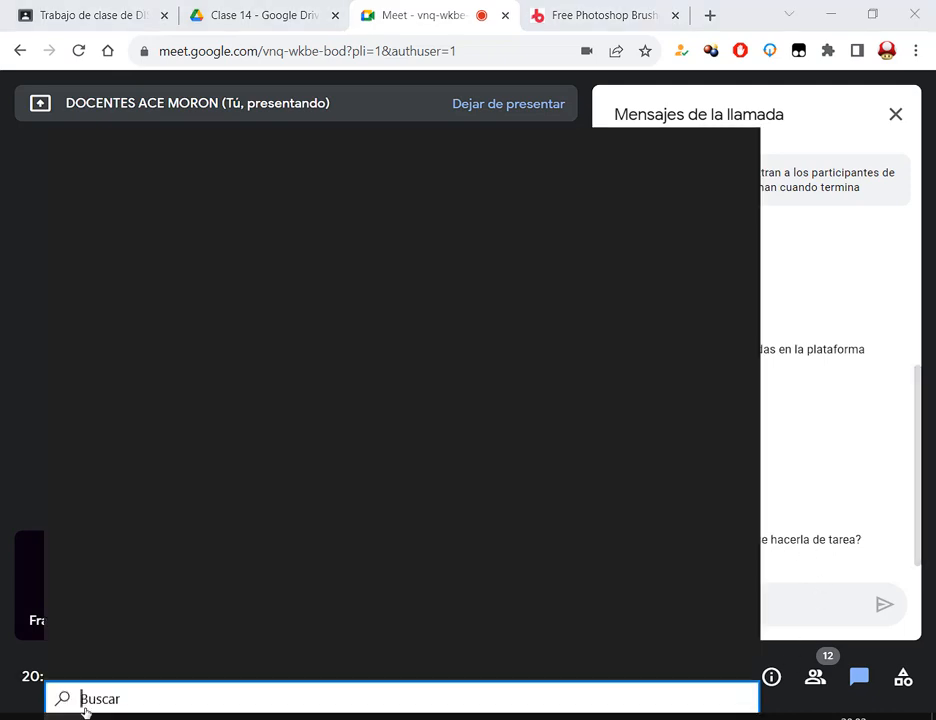
text(ph)
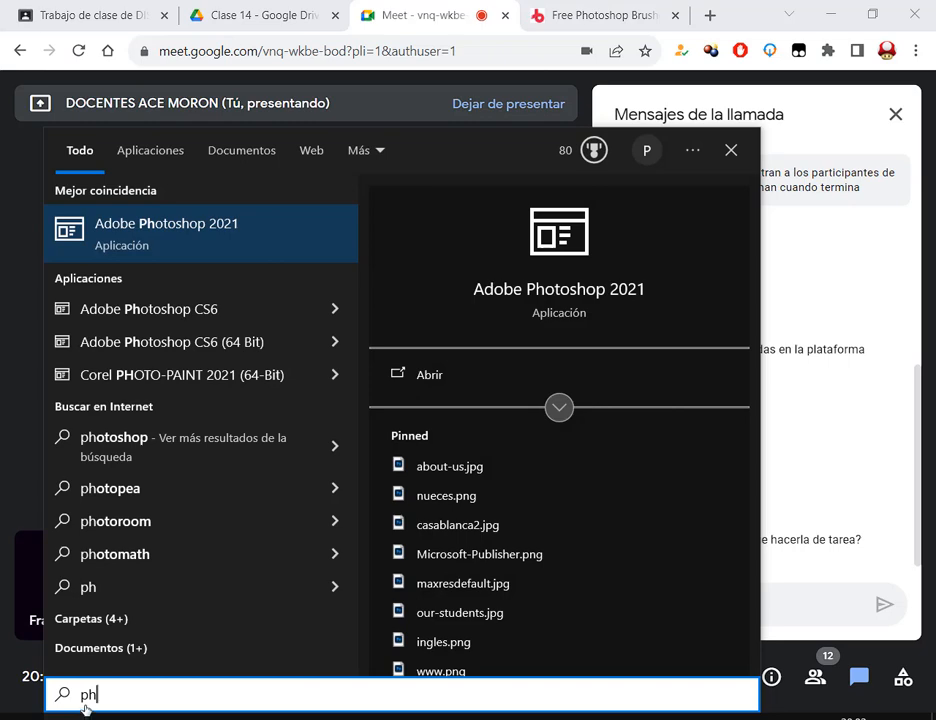
click(200, 312)
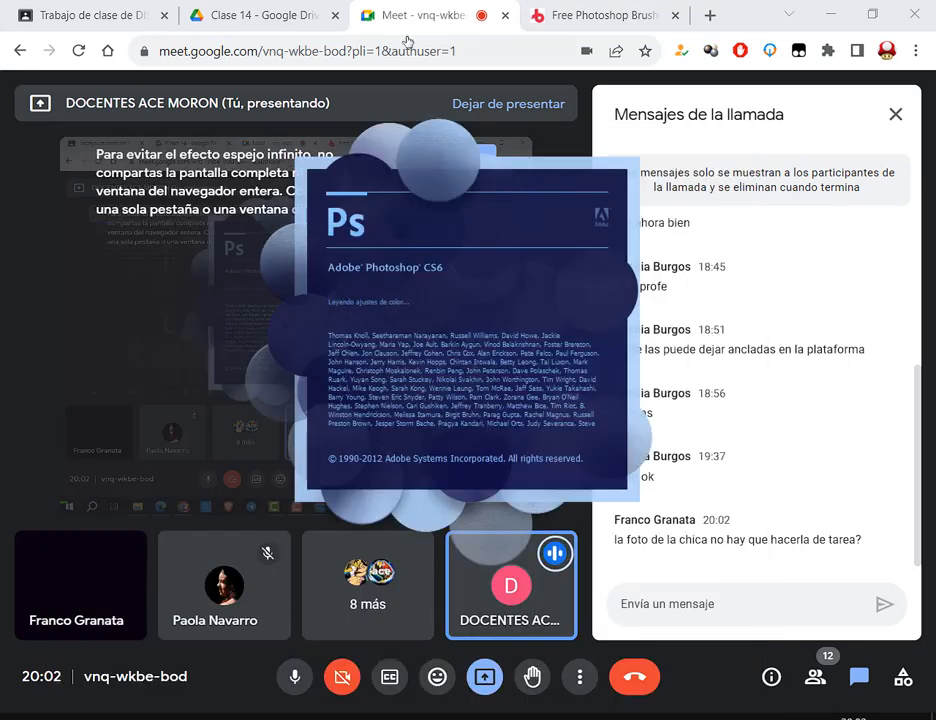
click(250, 15)
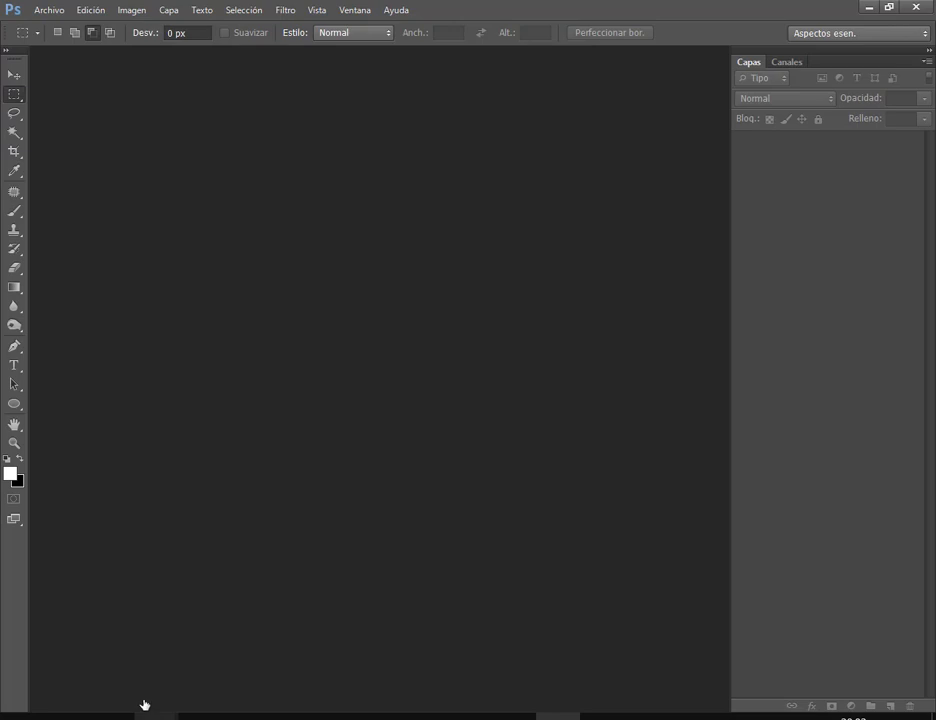
click(48, 10)
click(86, 30)
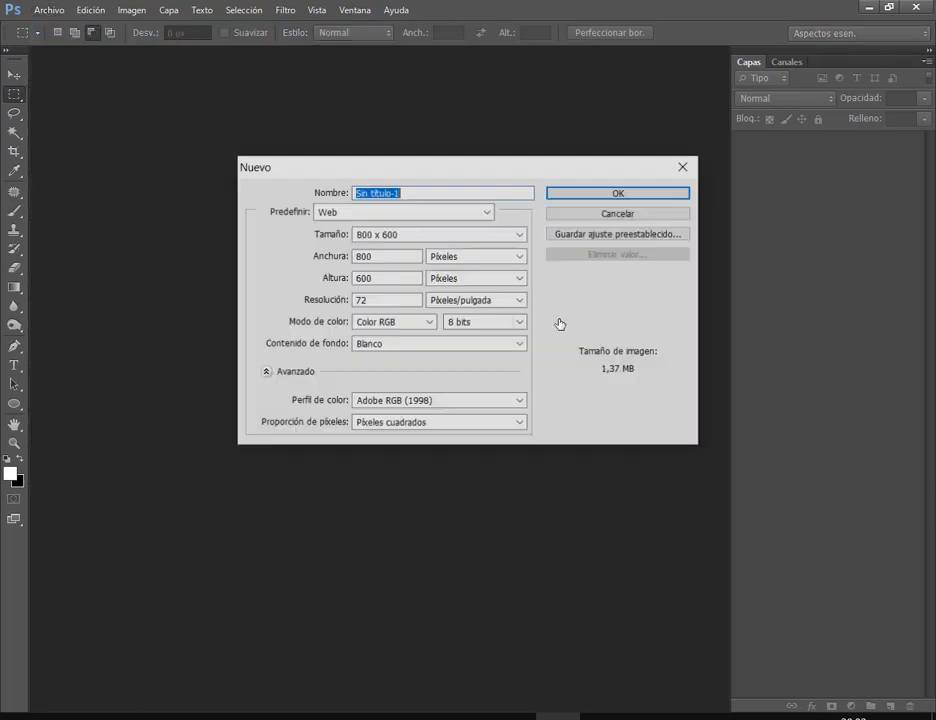
click(612, 211)
In the RAW de cámara preferences, set JPEG handling to Abrir automáticamente todos los JPEG compatibles and accept.
click(84, 12)
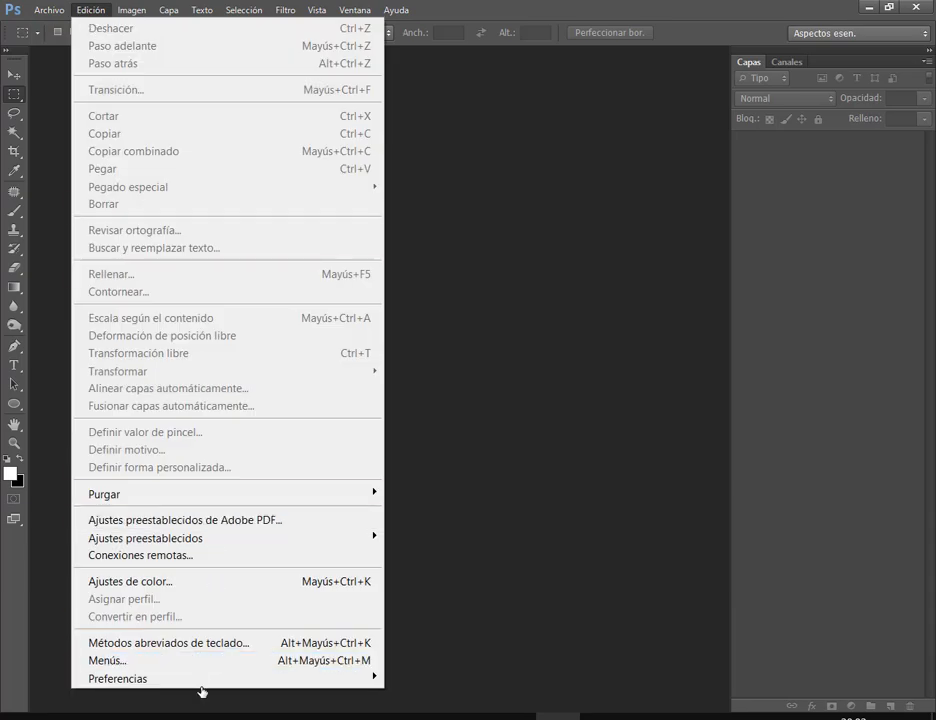
mouse_move(203, 688)
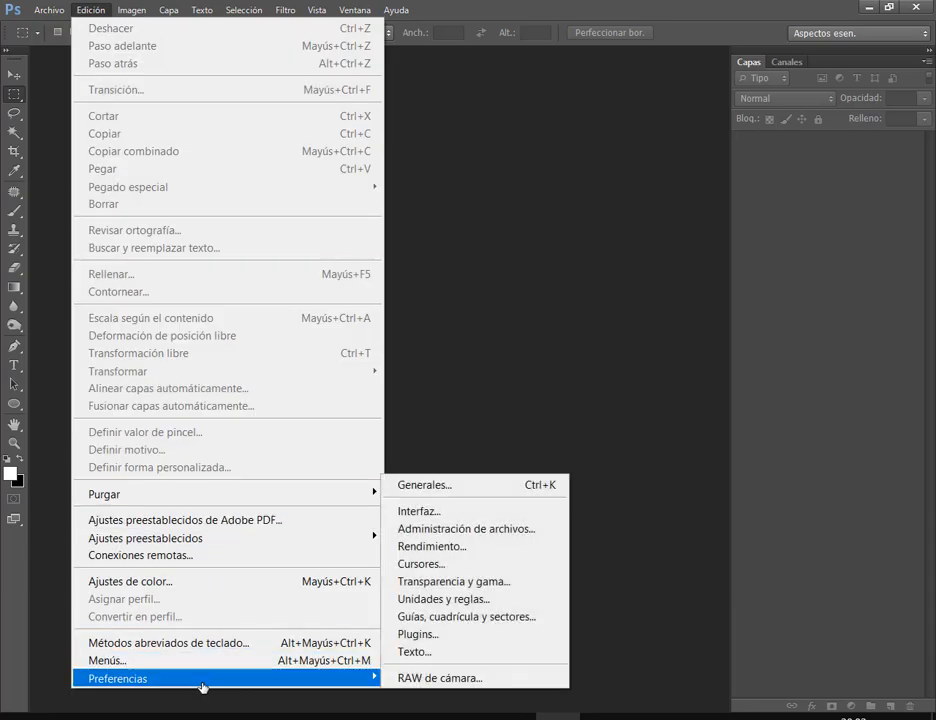
click(402, 678)
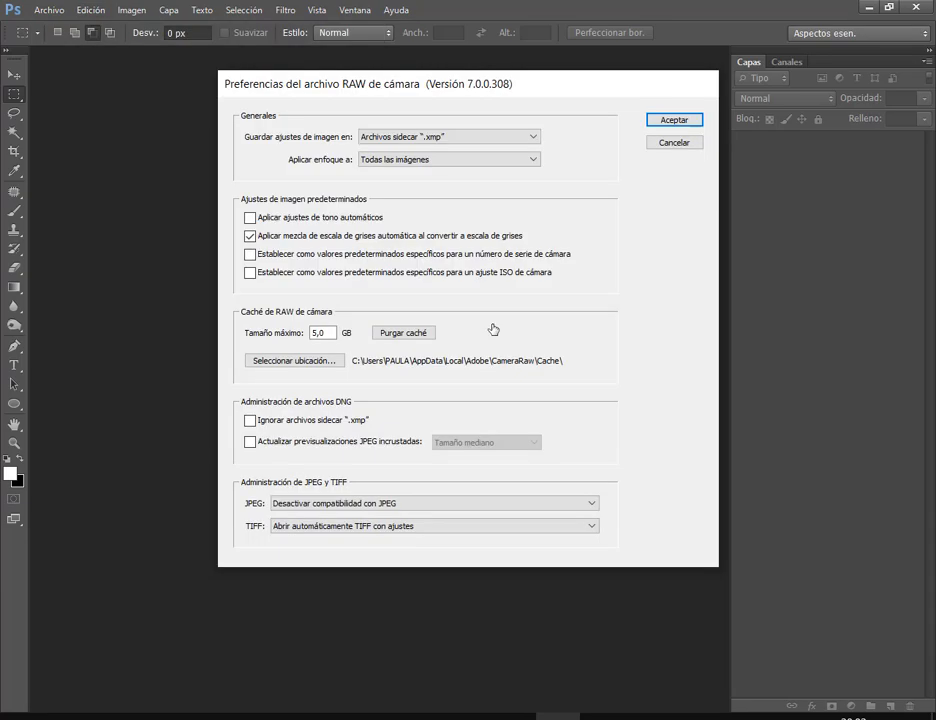
click(298, 503)
click(340, 512)
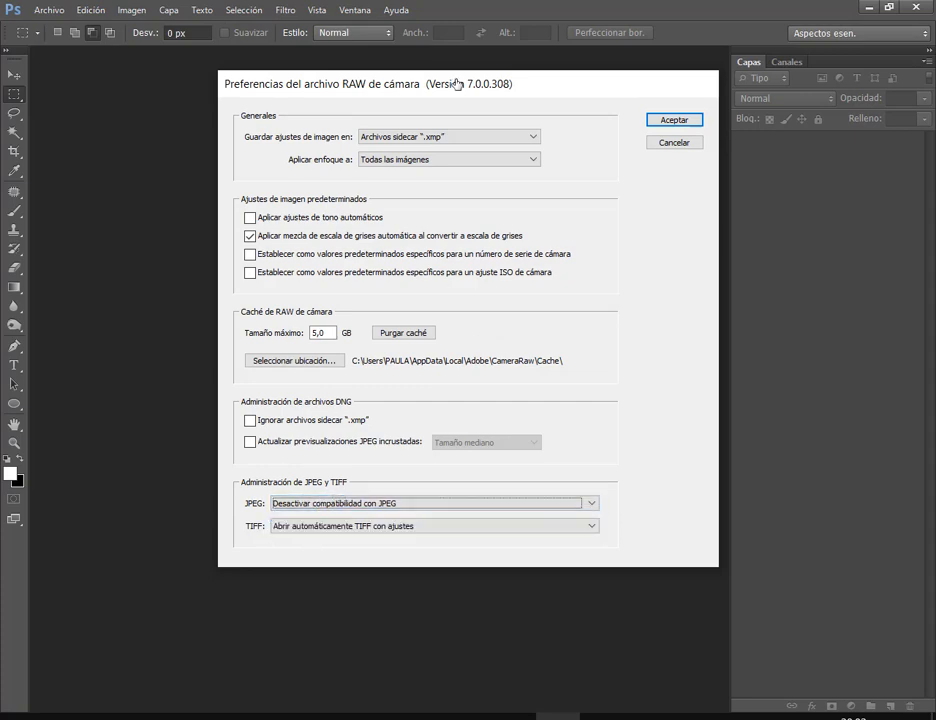
drag(483, 84, 486, 12)
drag(386, 63, 418, 85)
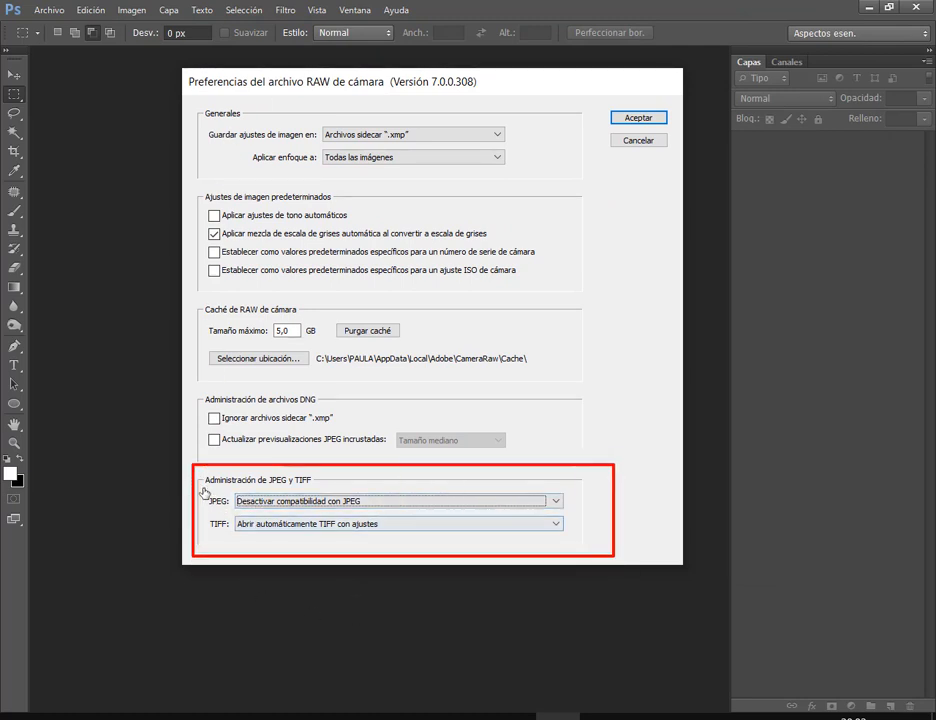
click(382, 502)
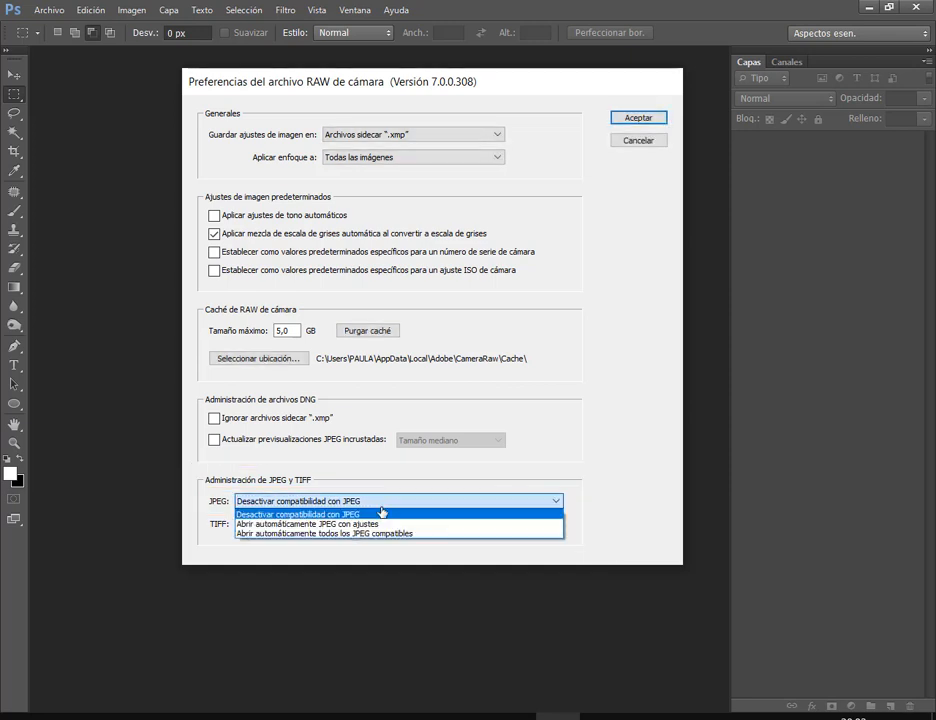
click(360, 534)
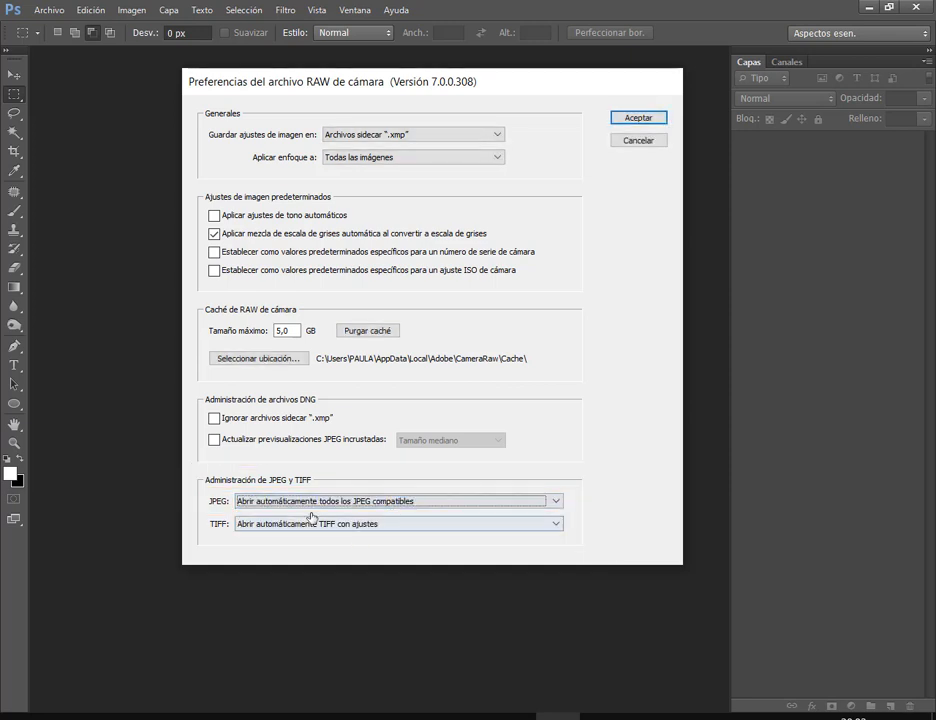
click(628, 118)
Open pexels-cottonbro-studio-5648357.jpg in Camera Raw 7.0, view its Básico adjustments, and cancel without opening the image.
click(42, 10)
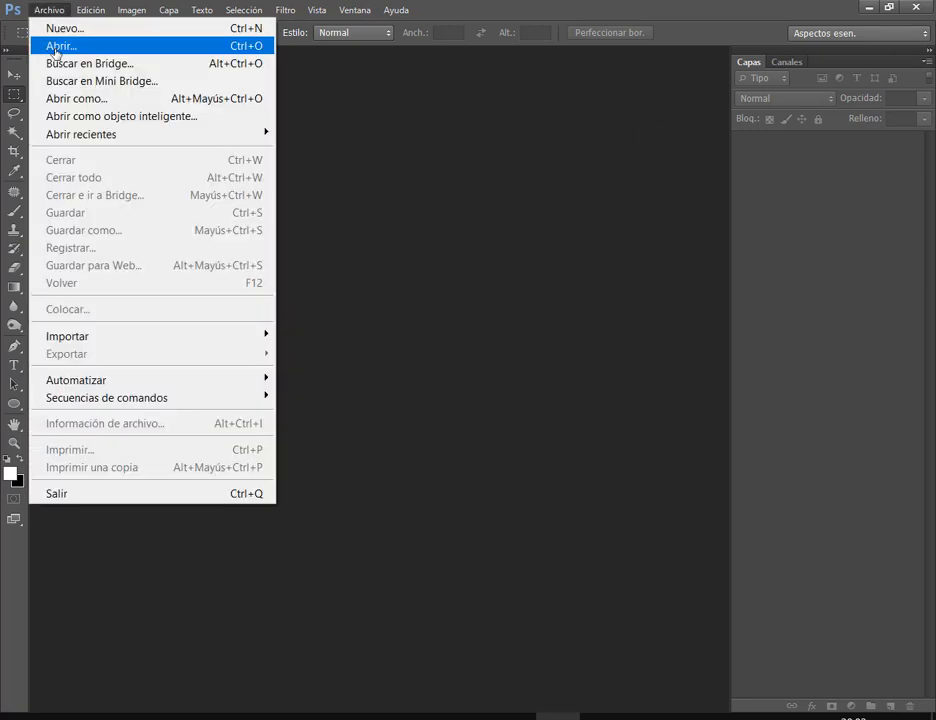
click(42, 42)
double_click(427, 268)
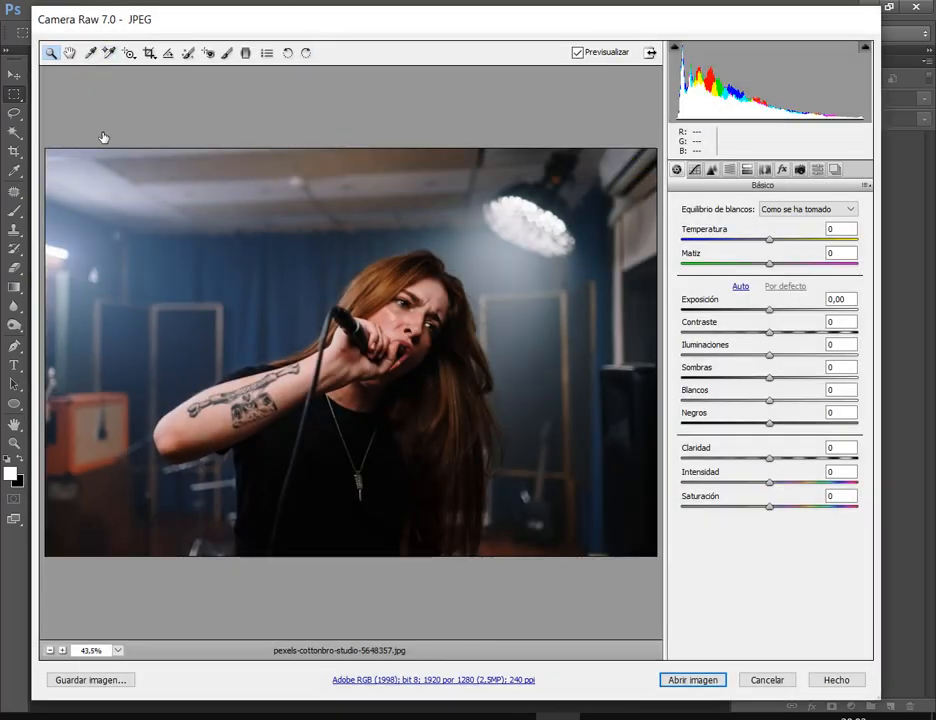
drag(489, 25, 438, 27)
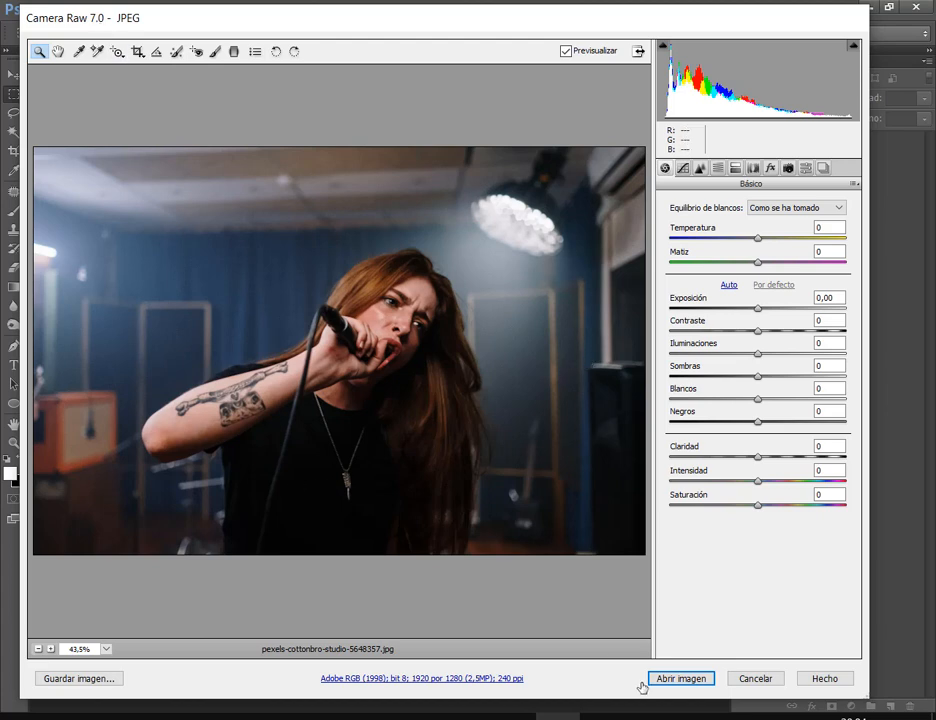
click(766, 678)
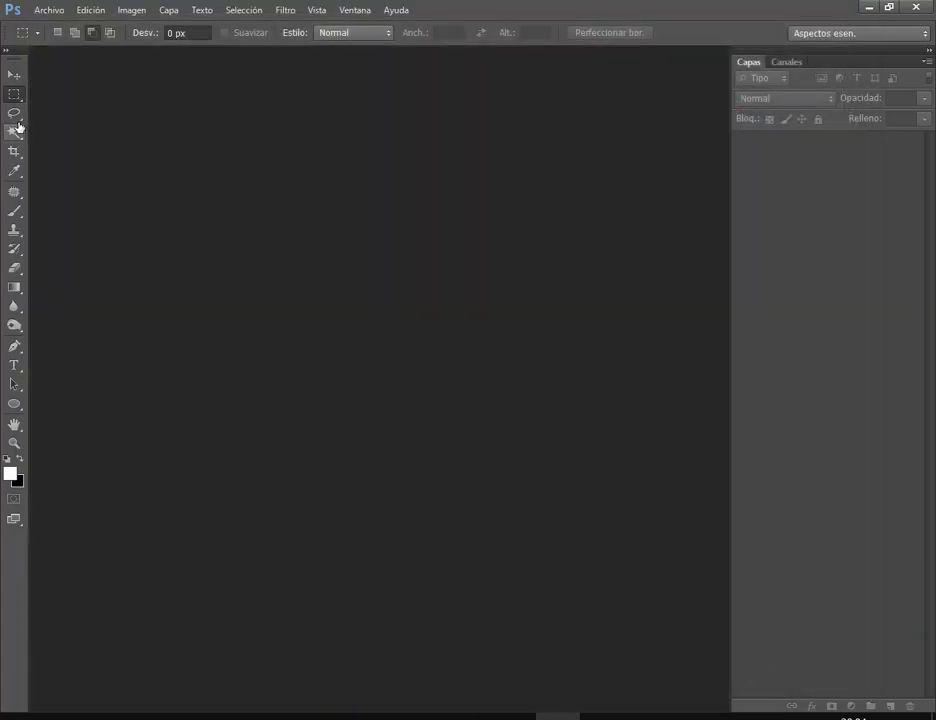
Activate the Move tool and set JPEG handling back to Desactivar compatibilidad con JPEG in the RAW de cámara preferences.
click(15, 75)
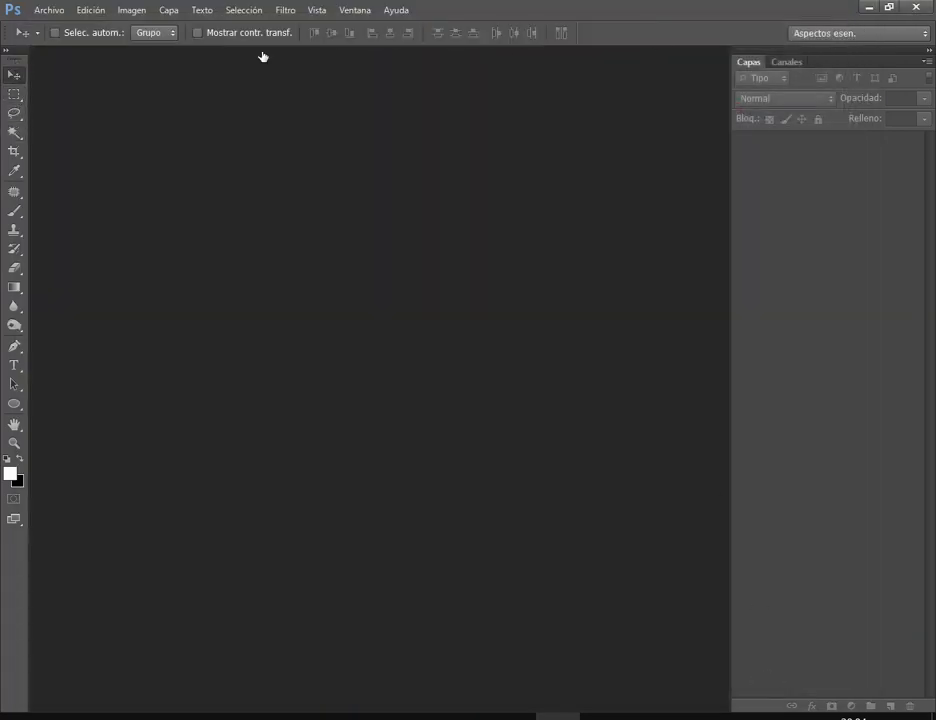
click(86, 12)
mouse_move(150, 677)
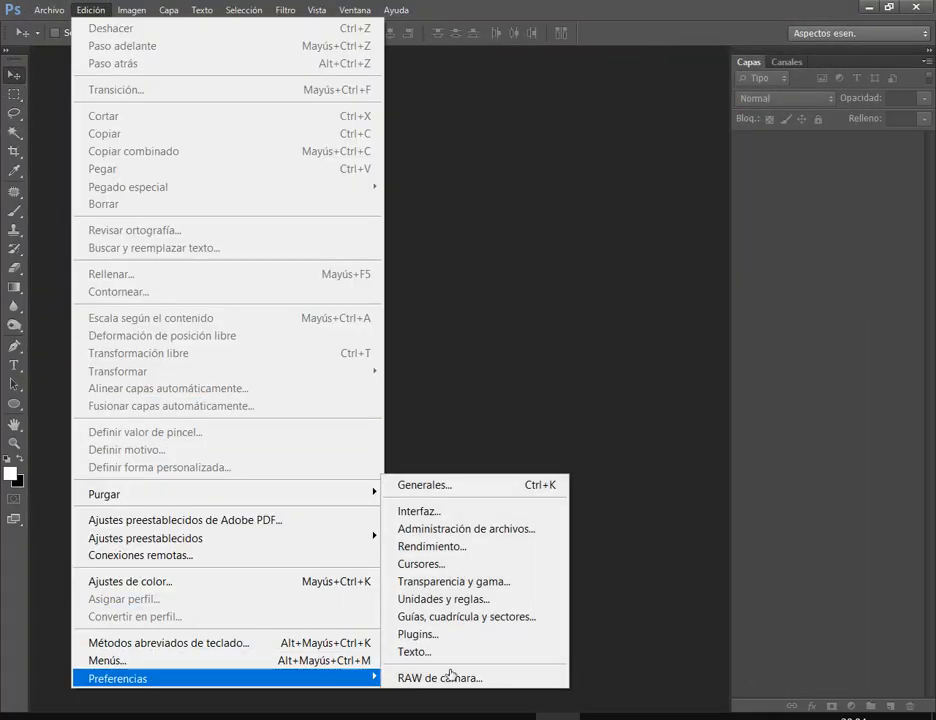
click(487, 681)
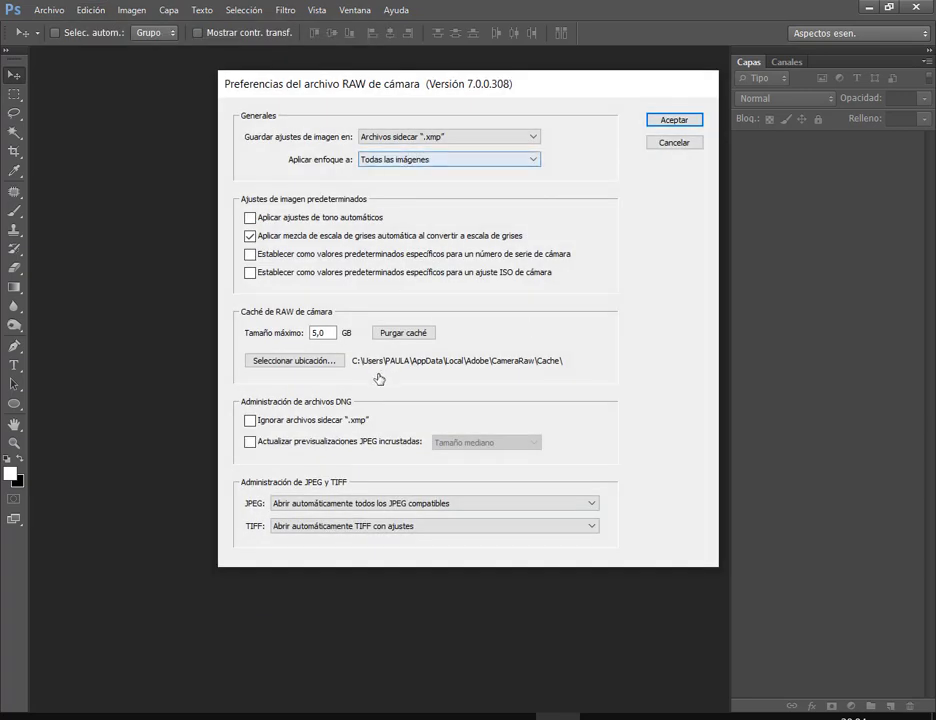
click(334, 507)
click(345, 514)
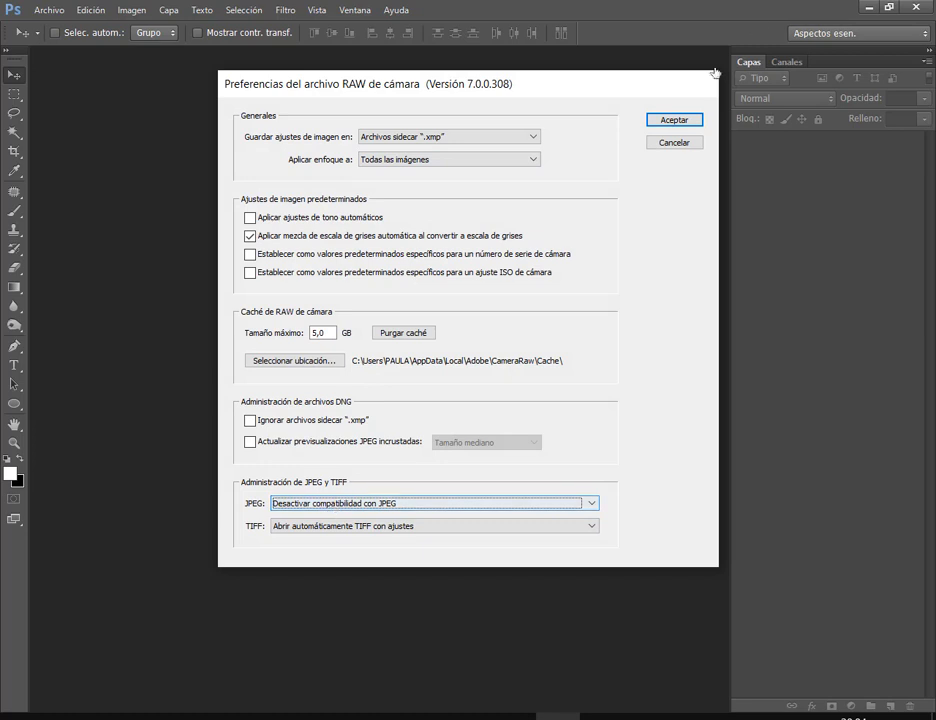
click(686, 120)
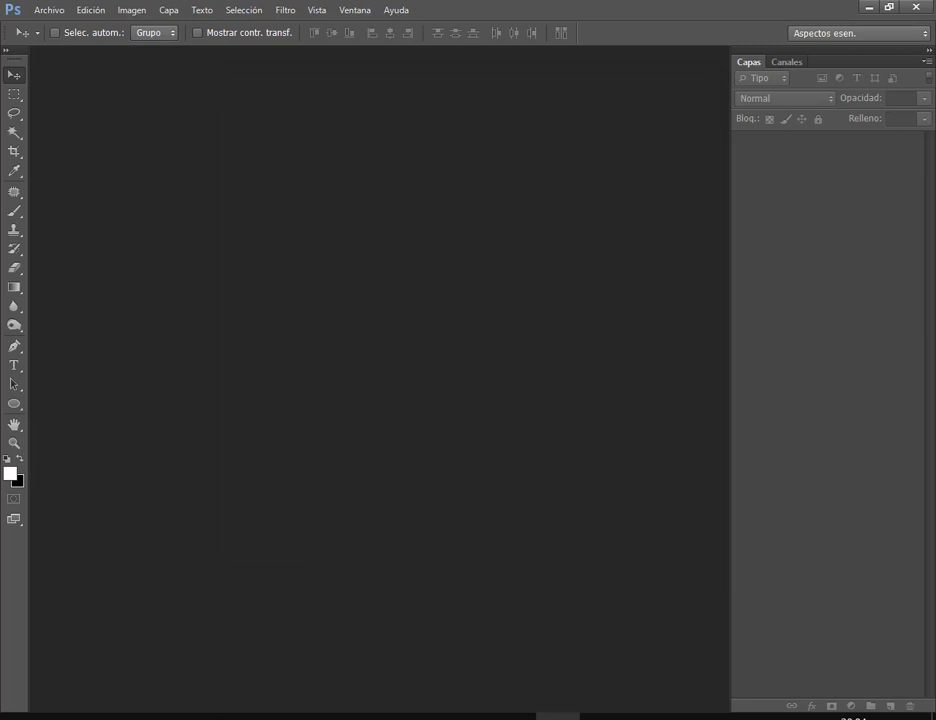
Switch to the Chrome window with the Meet call to check its messages.
mouse_move(157, 715)
click(157, 683)
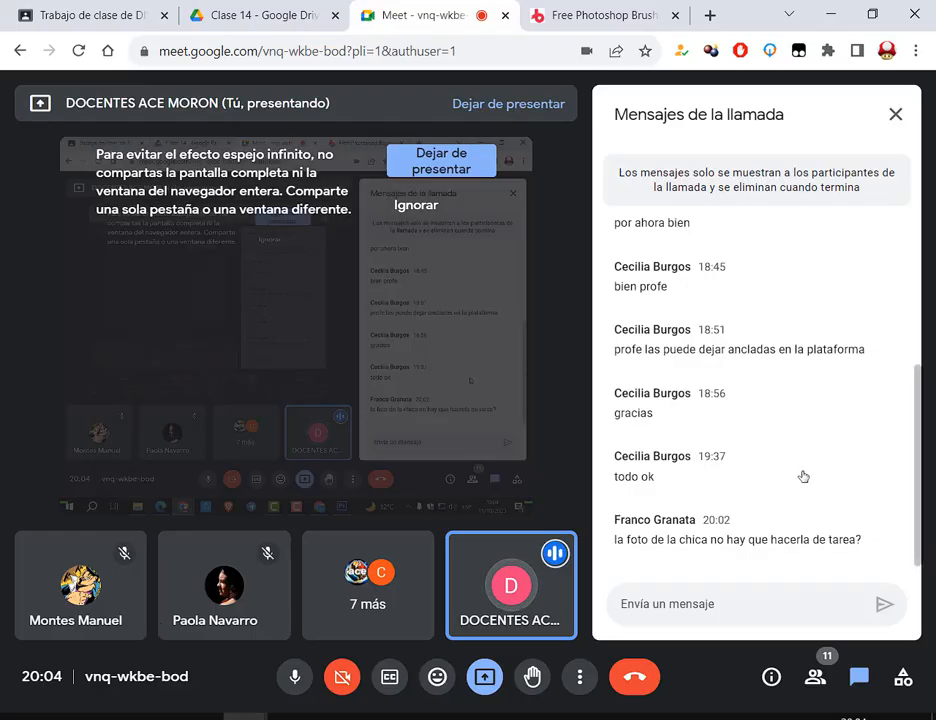